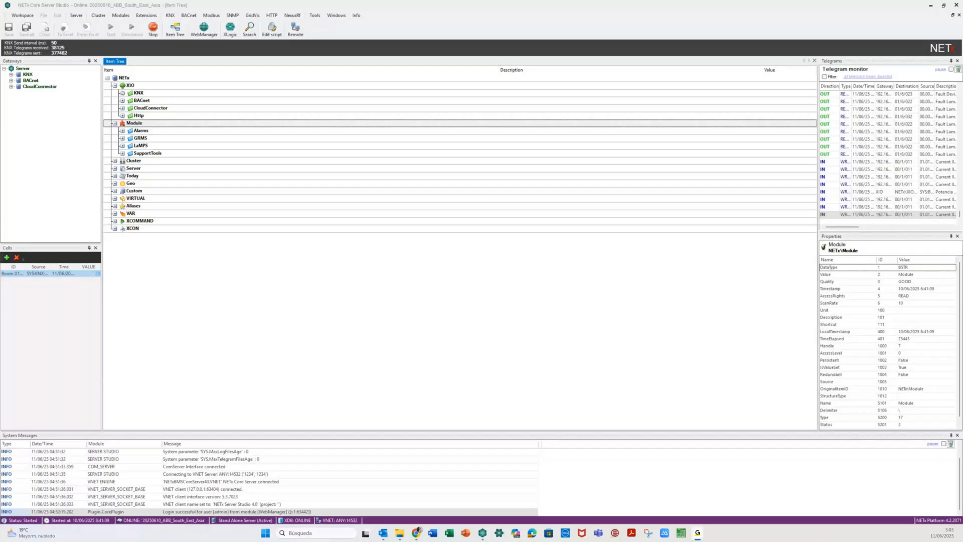
- Inspect the KNX gateway's Room 0101 and Room 0102 function groups, then collapse the KNX branch
{"action": "double_click", "coordinate": [138, 93]}
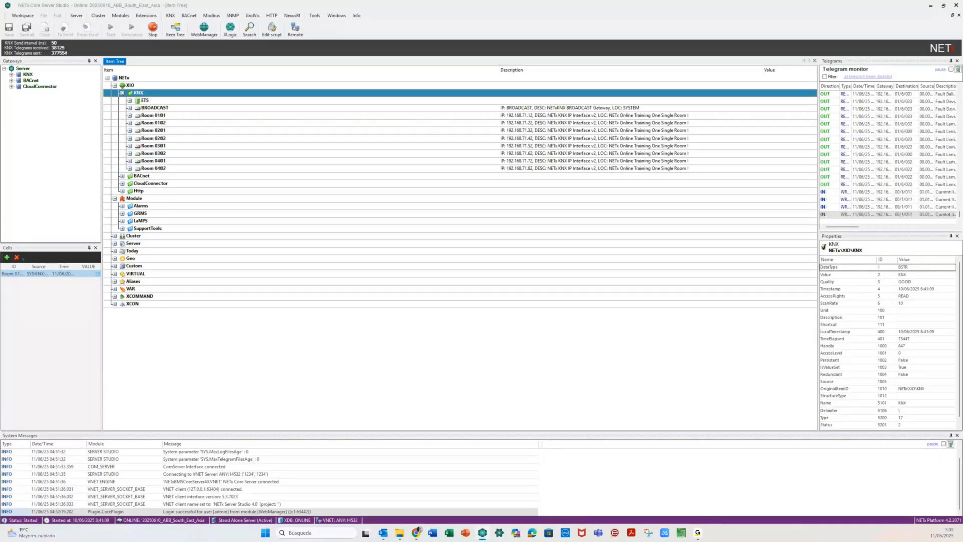
{"action": "left_click", "coordinate": [170, 15]}
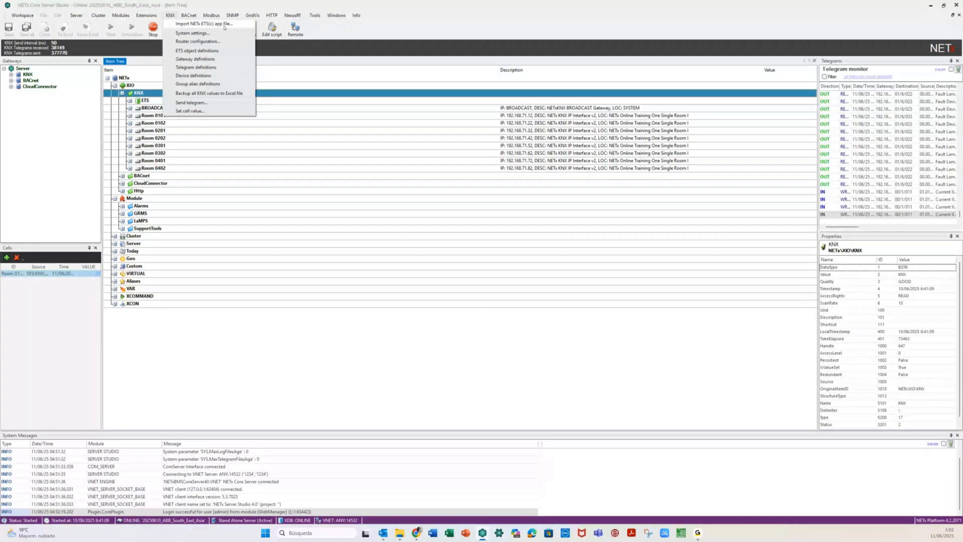
{"action": "double_click", "coordinate": [153, 116]}
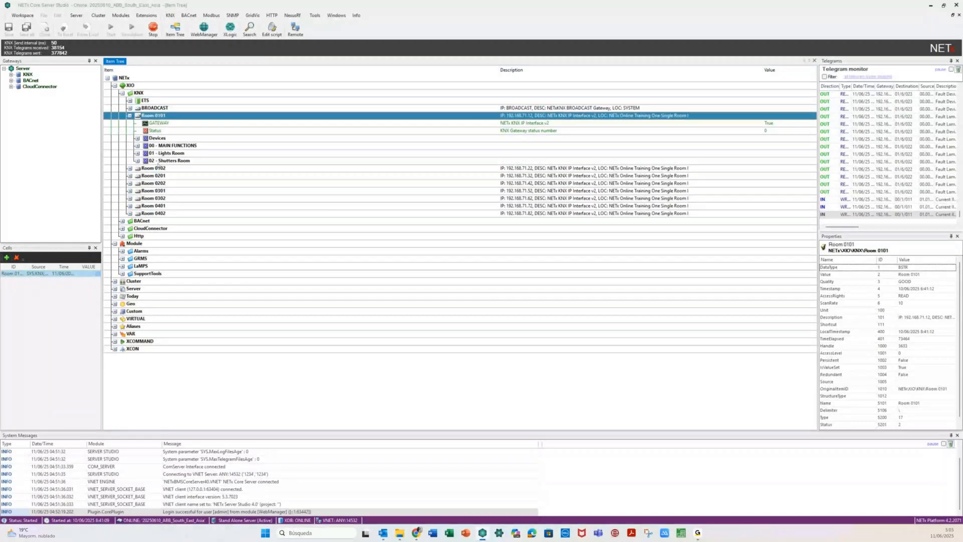
{"action": "double_click", "coordinate": [155, 168]}
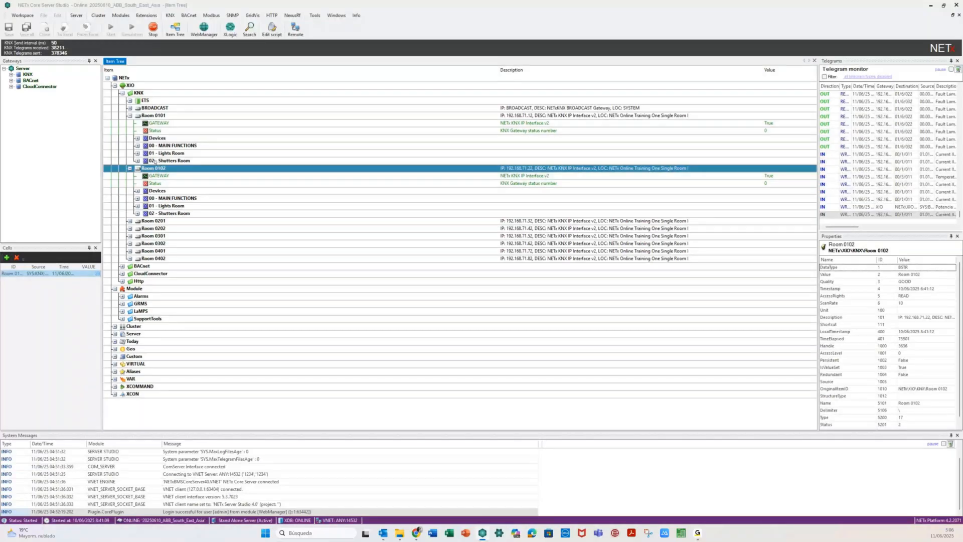
{"action": "left_click", "coordinate": [130, 116]}
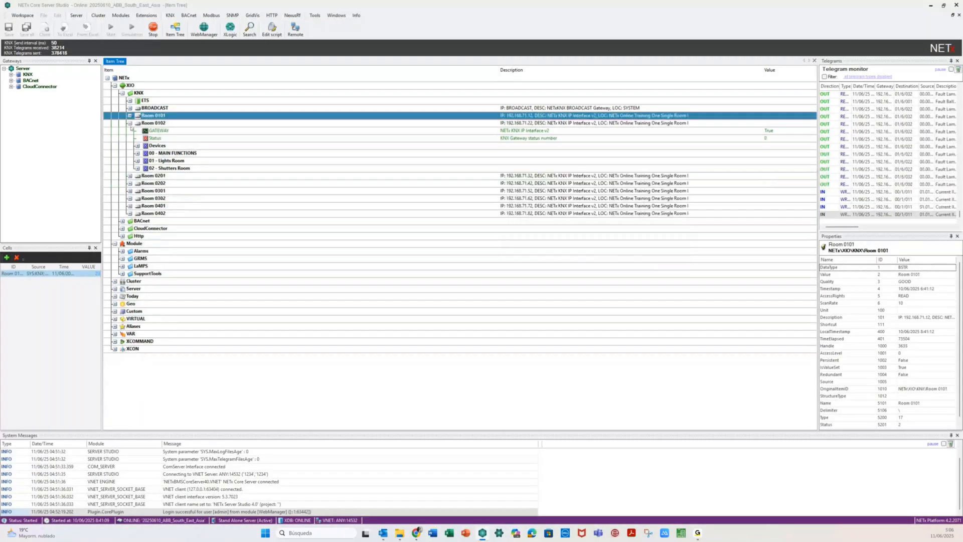
{"action": "left_click", "coordinate": [129, 123]}
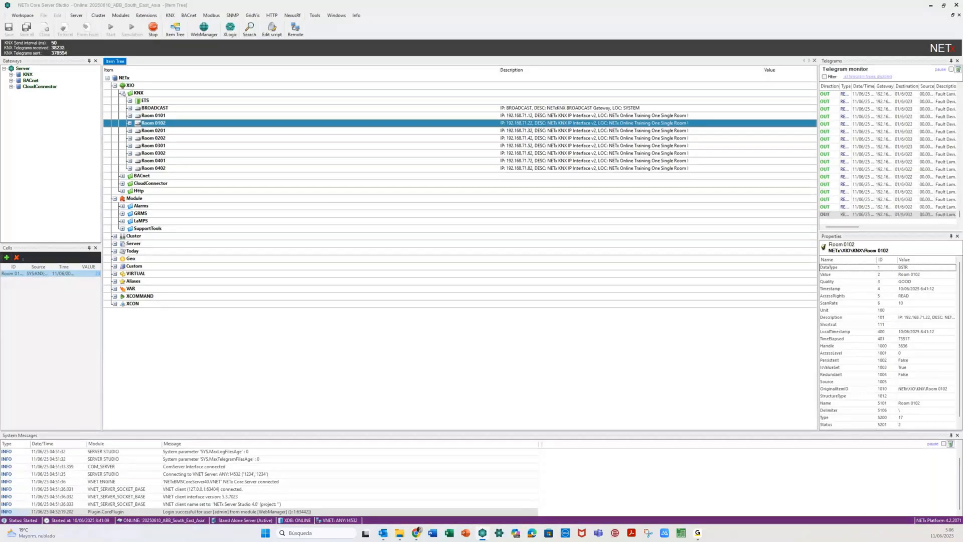
{"action": "left_click", "coordinate": [123, 93]}
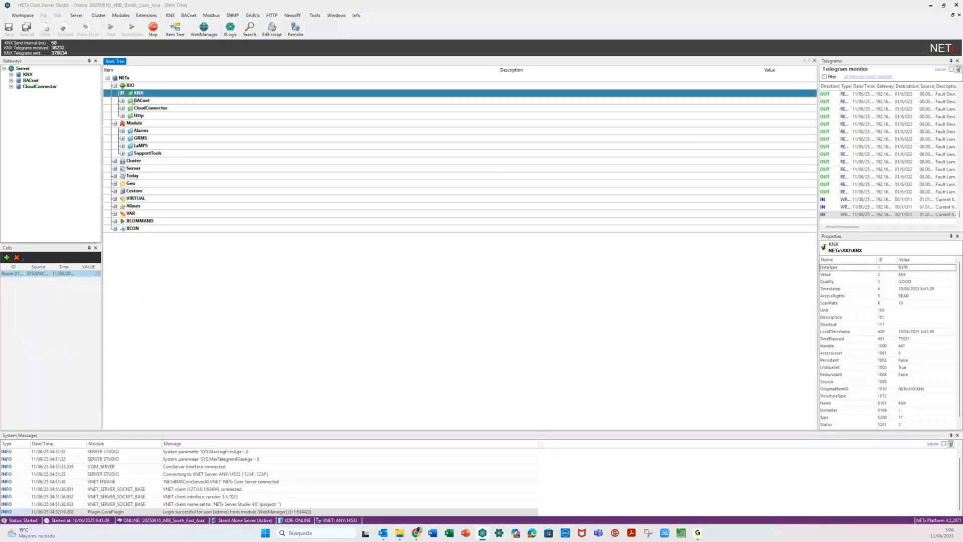
- Expand BACnet and Device_0030de044bff to list the LM_Home power and ABB Terra charger points
{"action": "left_click", "coordinate": [122, 100]}
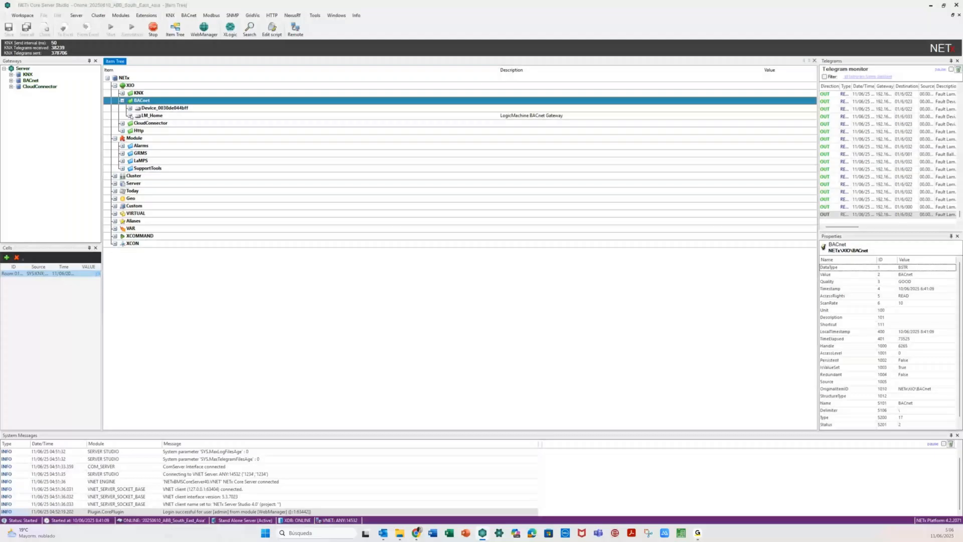
{"action": "left_click", "coordinate": [130, 116]}
{"action": "left_click", "coordinate": [130, 108]}
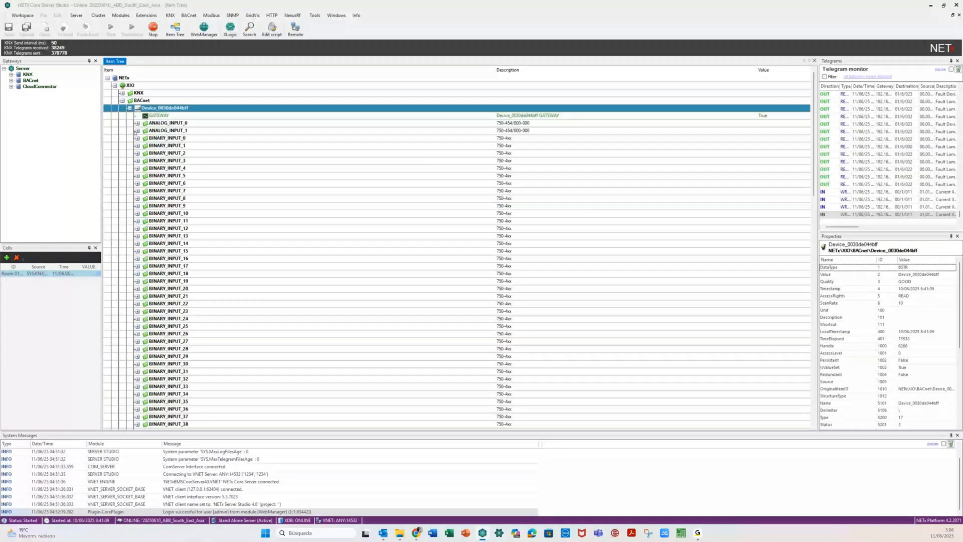
{"action": "scroll", "coordinate": [168, 178], "scroll_direction": "down", "scroll_amount": 18}
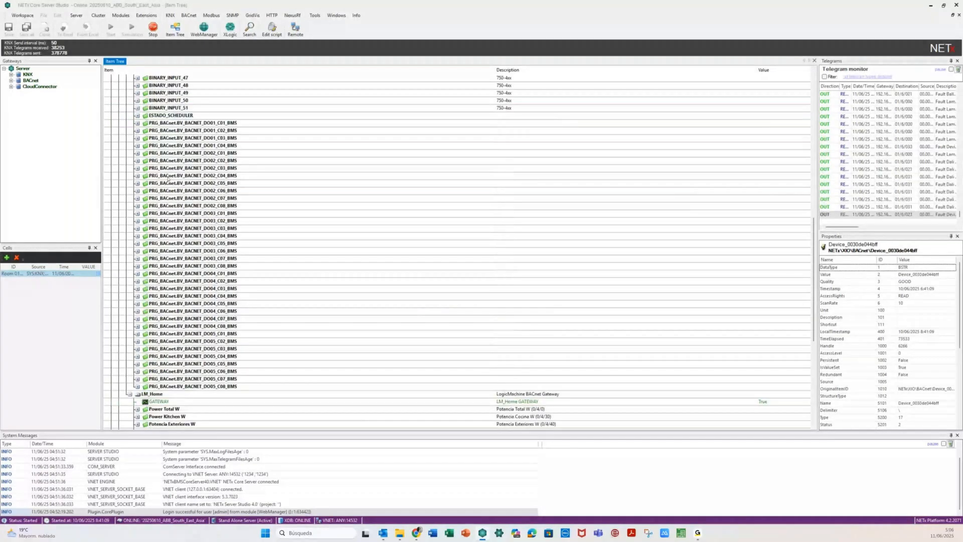
{"action": "scroll", "coordinate": [168, 178], "scroll_direction": "up", "scroll_amount": 4}
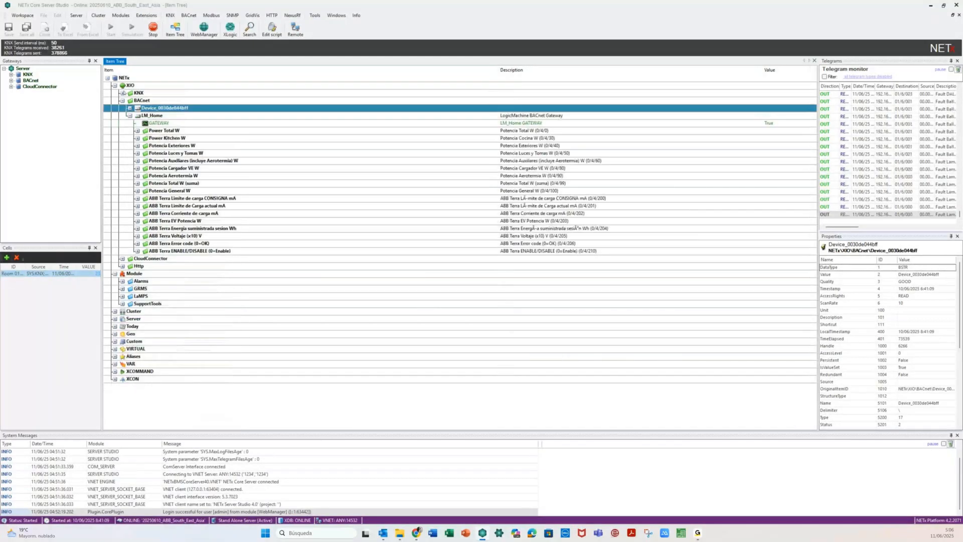
{"action": "left_click", "coordinate": [122, 94]}
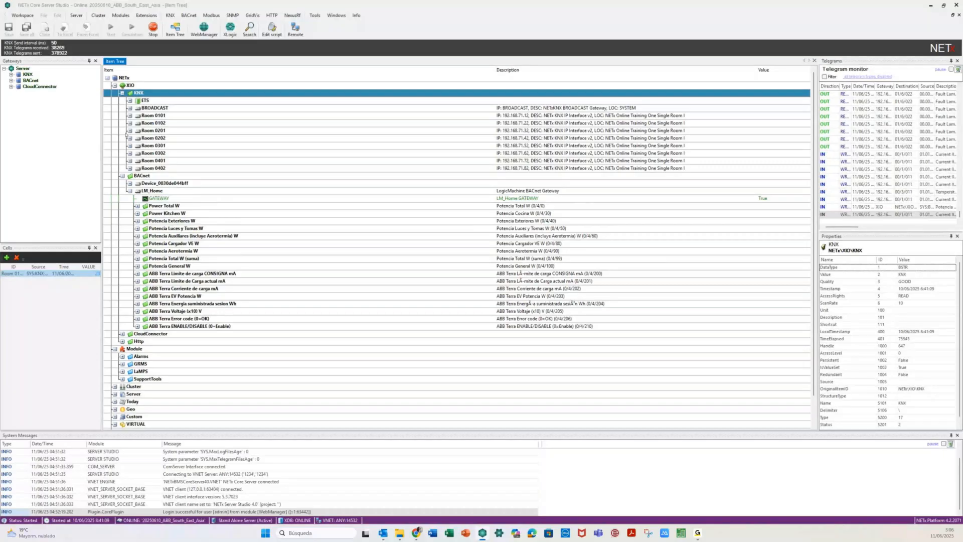
{"action": "left_click", "coordinate": [122, 93]}
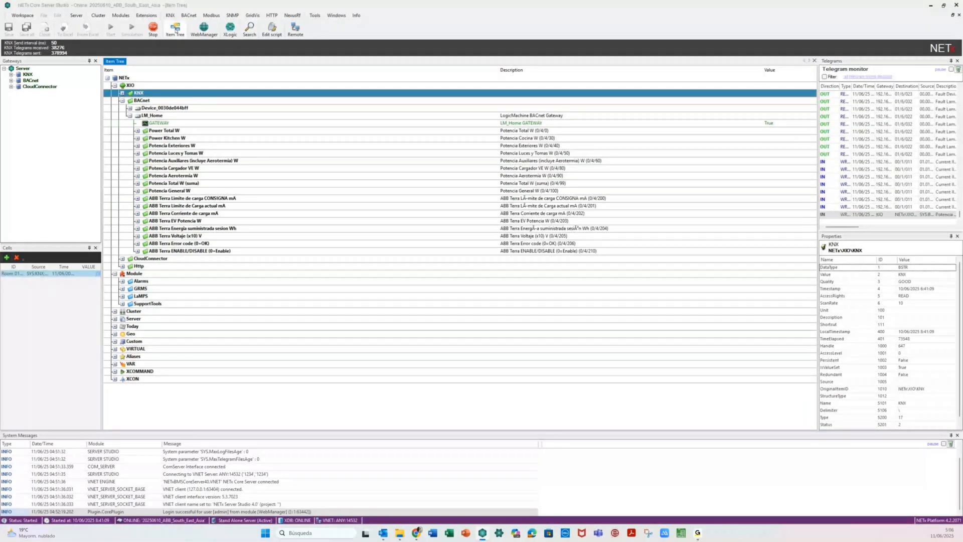
{"action": "left_click", "coordinate": [170, 15]}
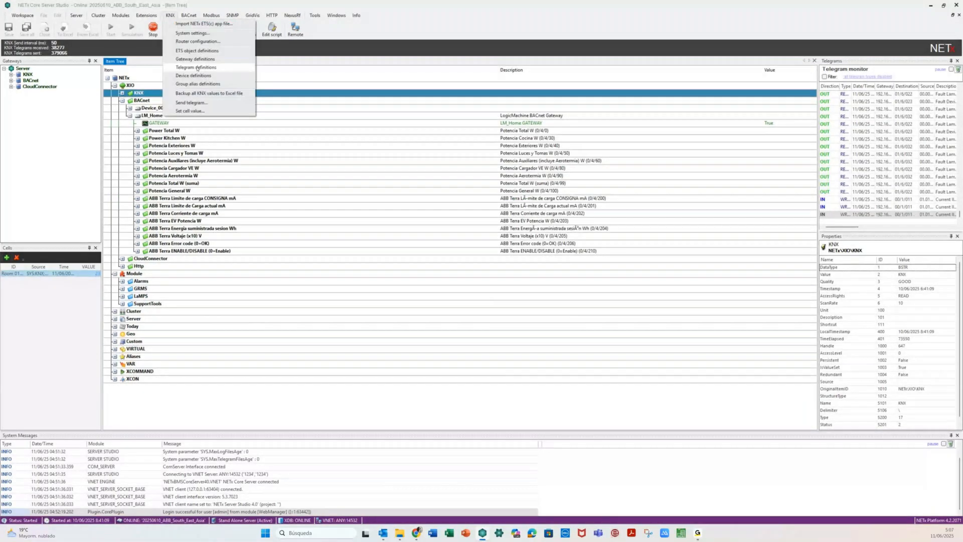
{"action": "left_click", "coordinate": [198, 67]}
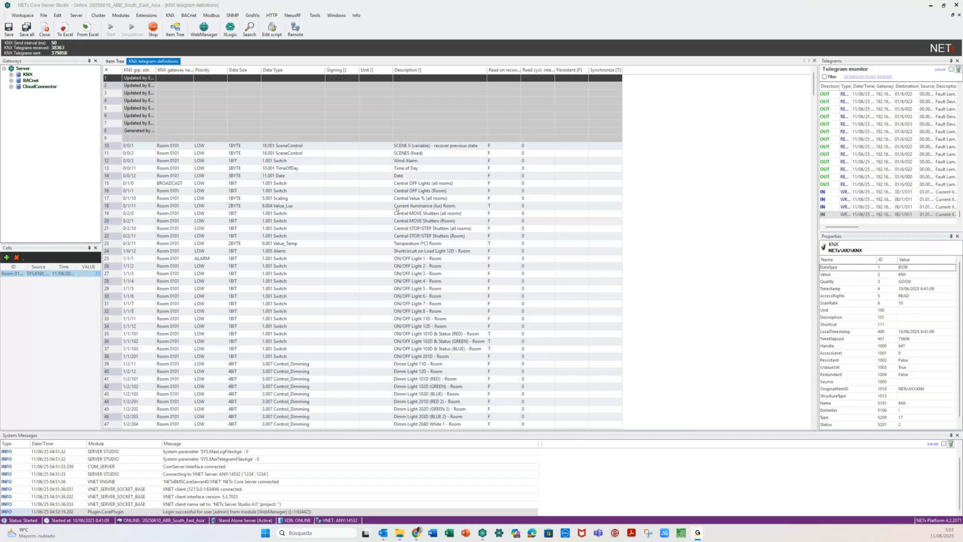
{"action": "double_click", "coordinate": [521, 69]}
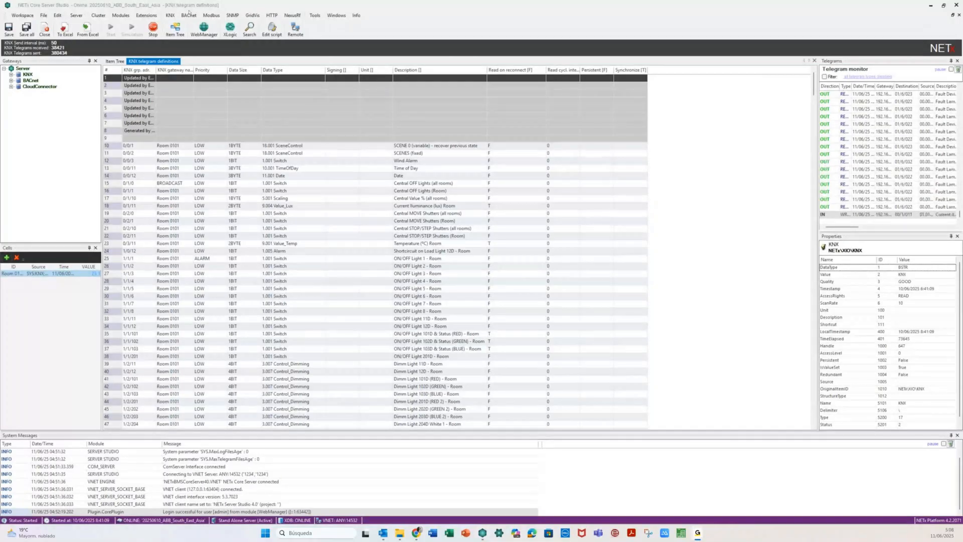
{"action": "left_click", "coordinate": [190, 15]}
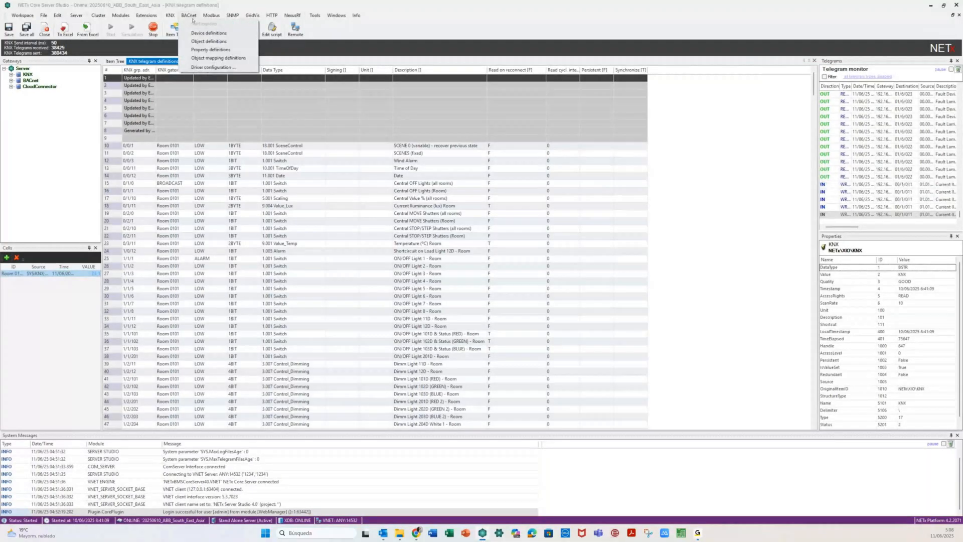
{"action": "left_click", "coordinate": [208, 41]}
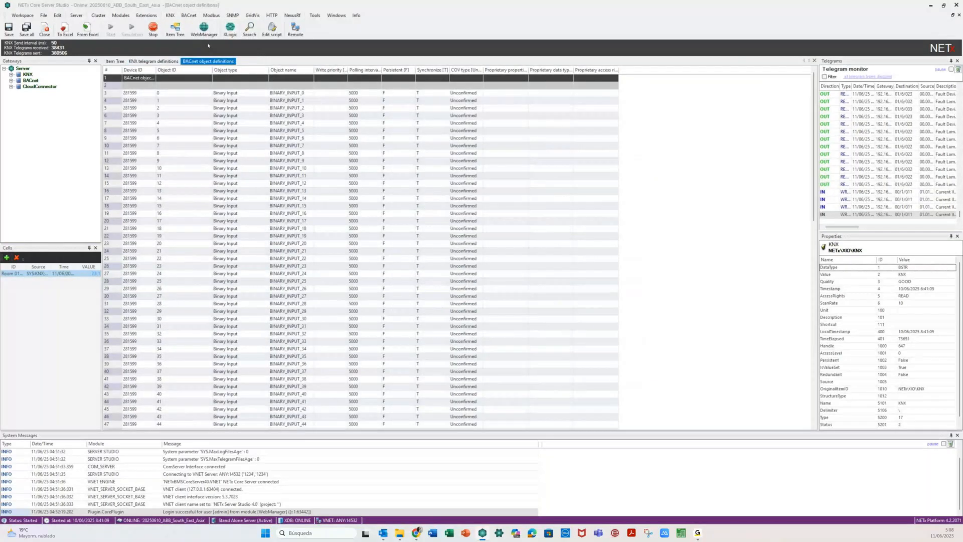
{"action": "left_click", "coordinate": [814, 61]}
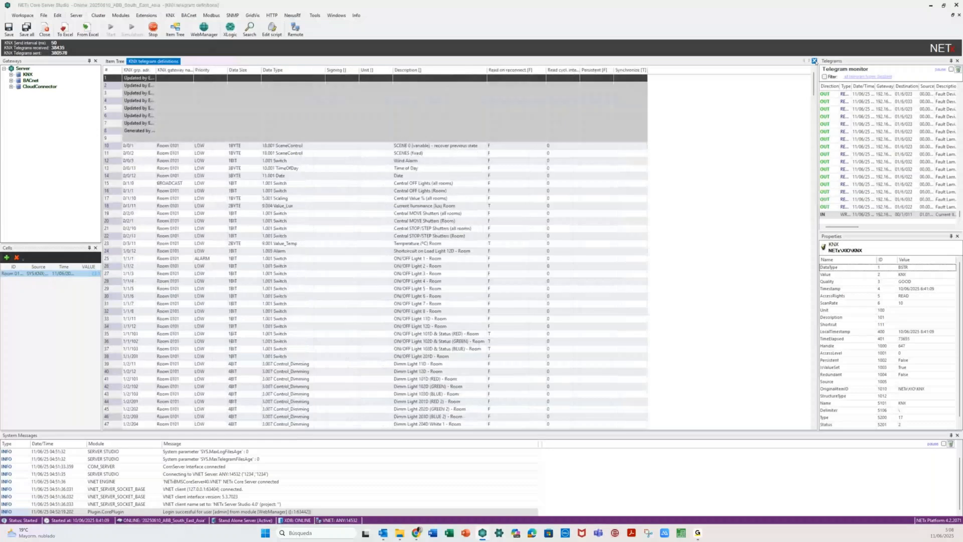
{"action": "left_click", "coordinate": [815, 61]}
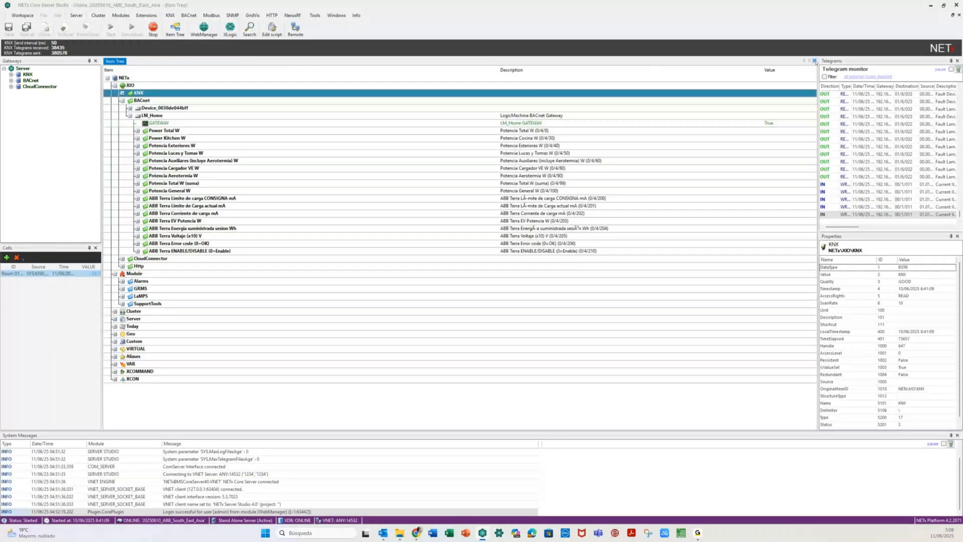
- Collapse LM_Home and BACnet, then expand Aliases > Room 0101 to show its Temperature item
{"action": "left_click", "coordinate": [130, 115]}
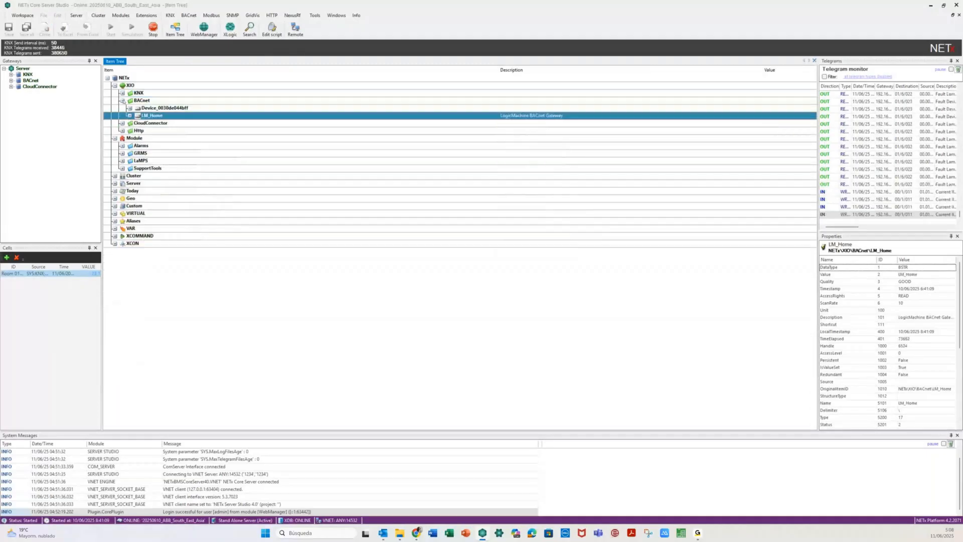
{"action": "left_click", "coordinate": [123, 101]}
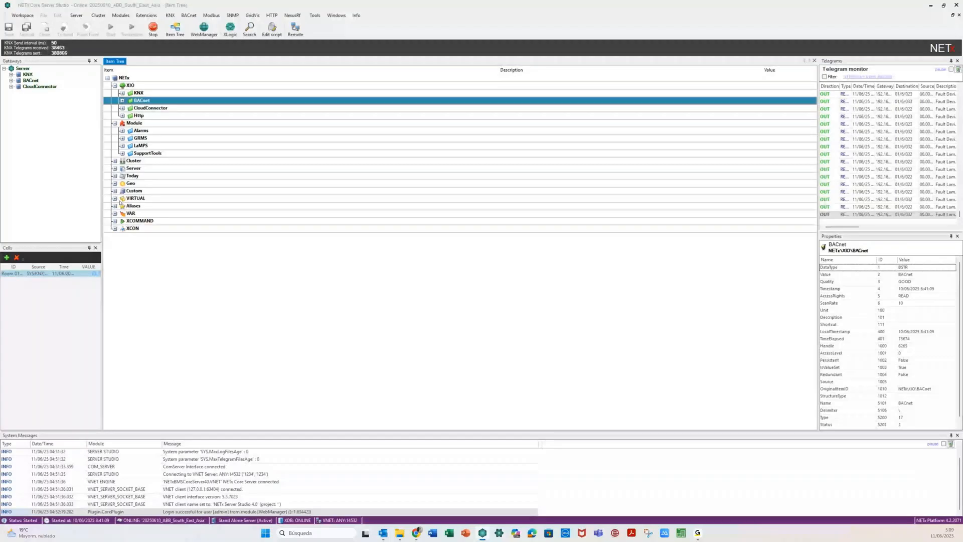
{"action": "double_click", "coordinate": [131, 205]}
{"action": "left_click", "coordinate": [122, 214]}
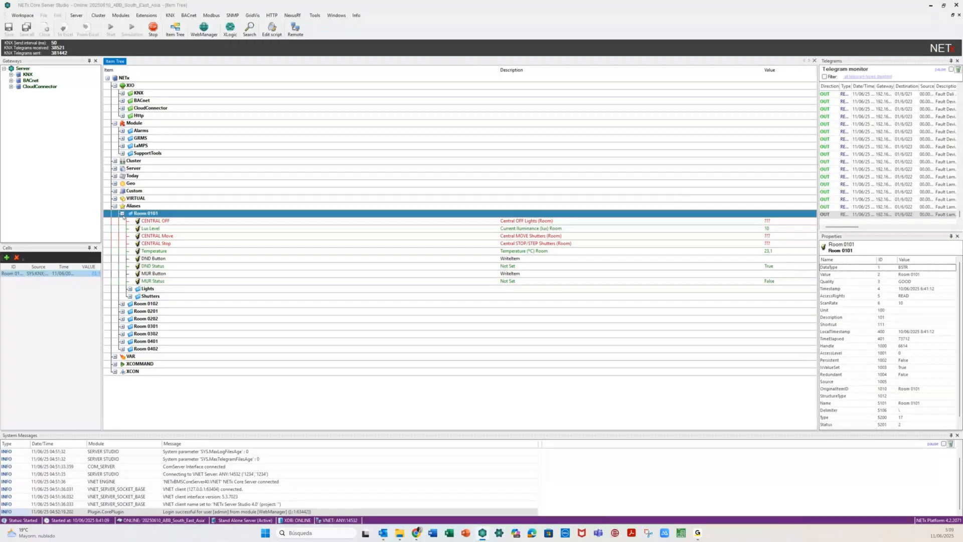
- Collapse Room 0101 and the Aliases branch back to the top-level item tree
{"action": "left_click", "coordinate": [122, 214]}
{"action": "left_click", "coordinate": [115, 206]}
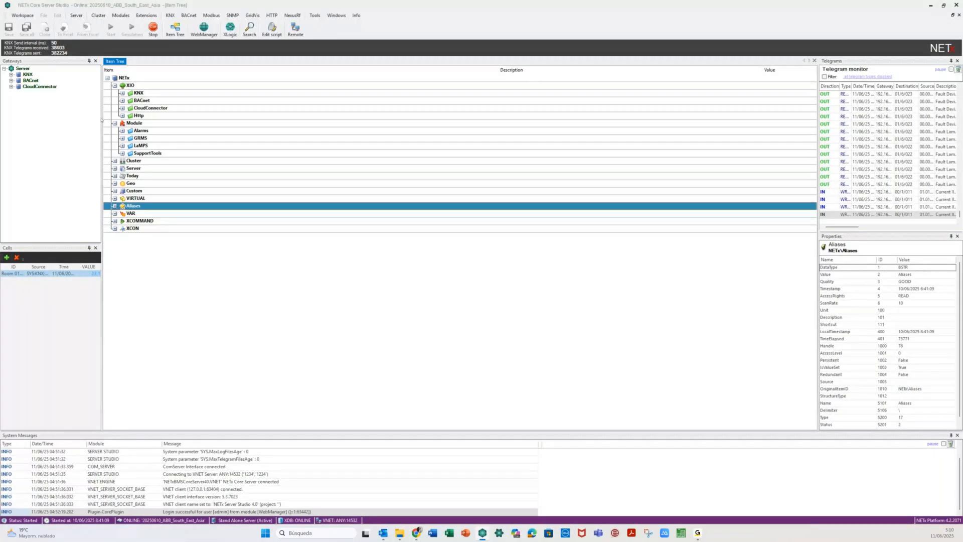
- Review the XIO > Http > Weather > Forecast readings, collapse them, and minimize to the desktop
{"action": "double_click", "coordinate": [138, 115]}
{"action": "left_click", "coordinate": [132, 131]}
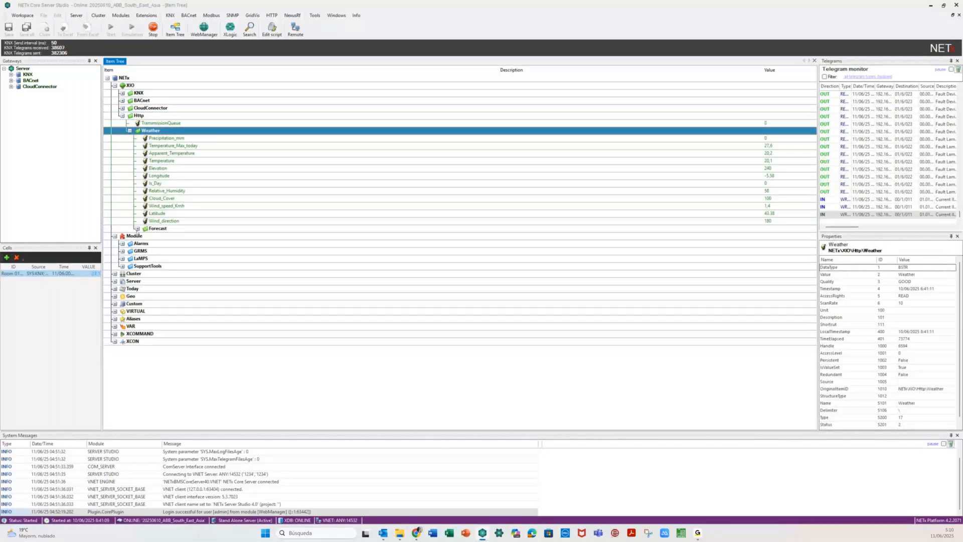
{"action": "left_click", "coordinate": [137, 229]}
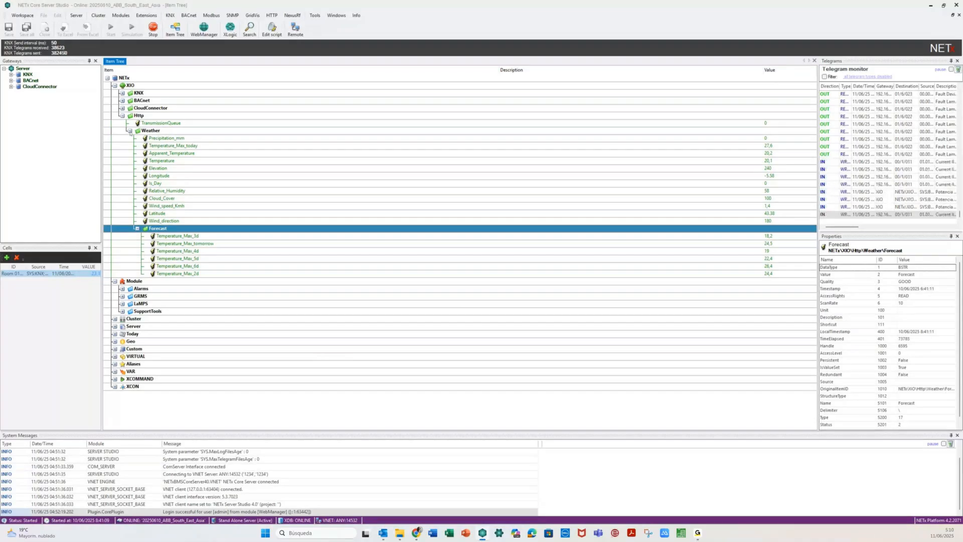
{"action": "left_click", "coordinate": [129, 130]}
{"action": "left_click", "coordinate": [122, 116]}
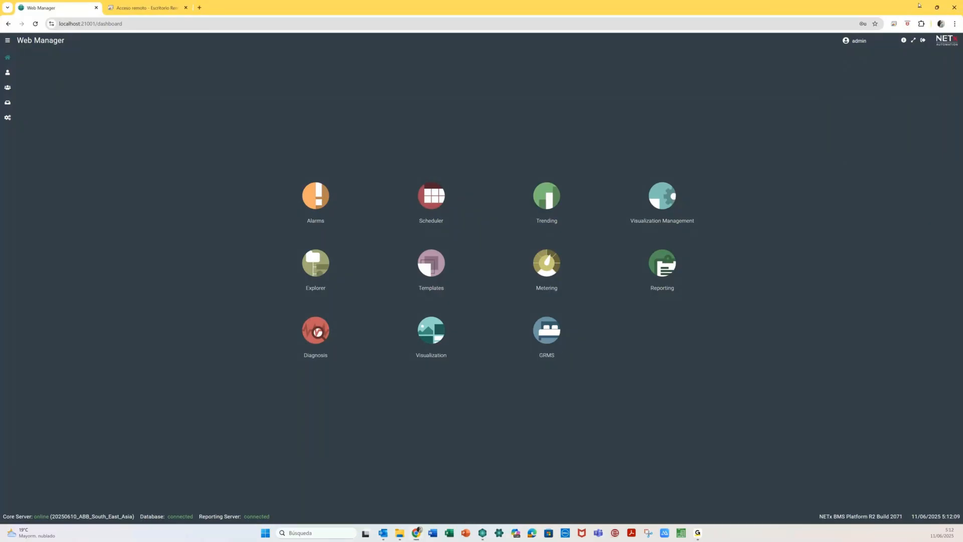
{"action": "left_click", "coordinate": [919, 6]}
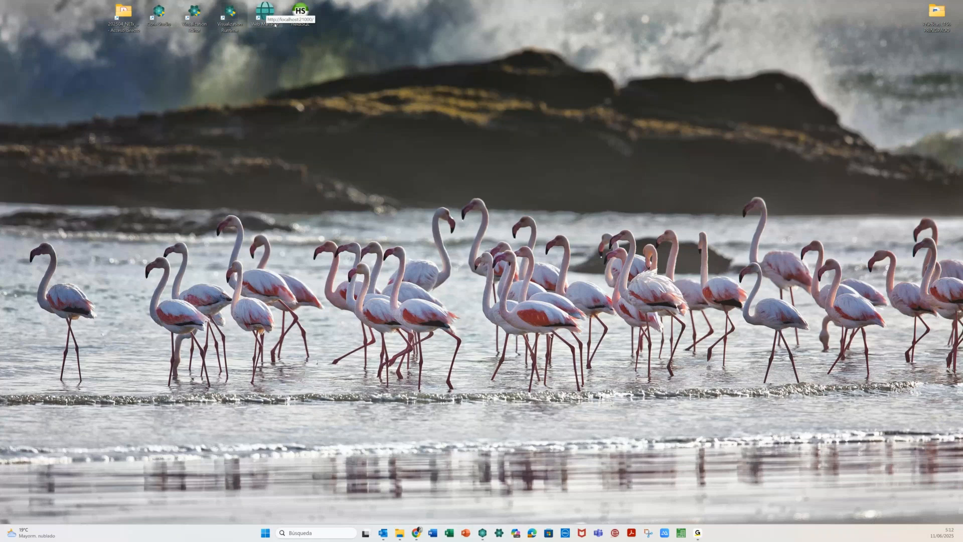
- Close the Web Manager browser tab and minimize Chrome to the desktop
{"action": "left_click", "coordinate": [275, 24]}
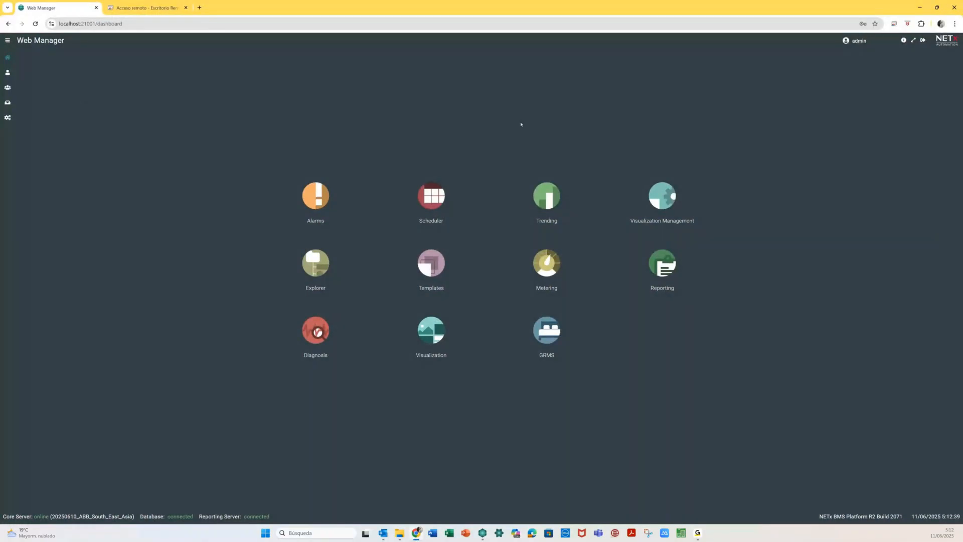
{"action": "left_click", "coordinate": [96, 8]}
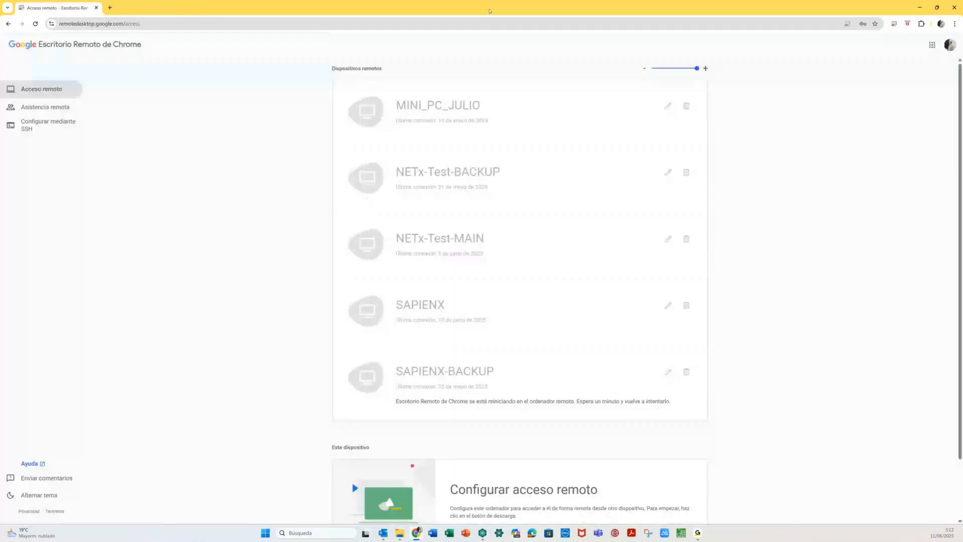
{"action": "left_click", "coordinate": [922, 8]}
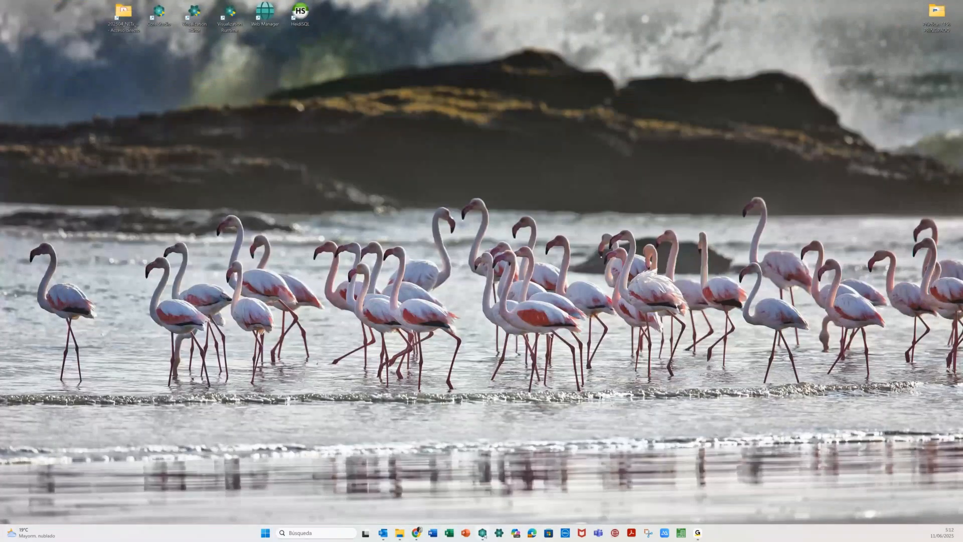
- Launch Web Manager to open its login page at localhost:21001
{"action": "left_click", "coordinate": [482, 532]}
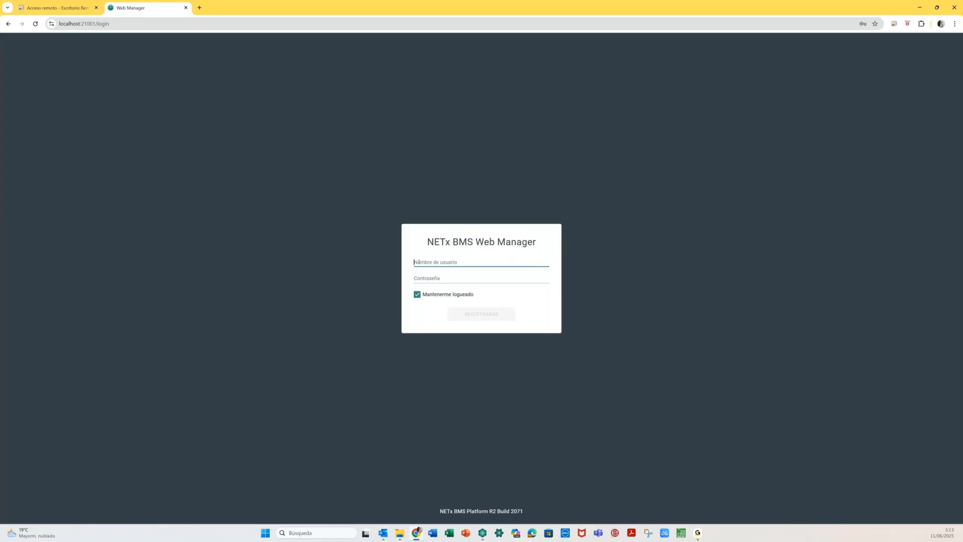
- Log in with username admin and the administrator password, fixing the username entry first
{"action": "type", "text": "admin  changeme"}
{"action": "left_click", "coordinate": [436, 278]}
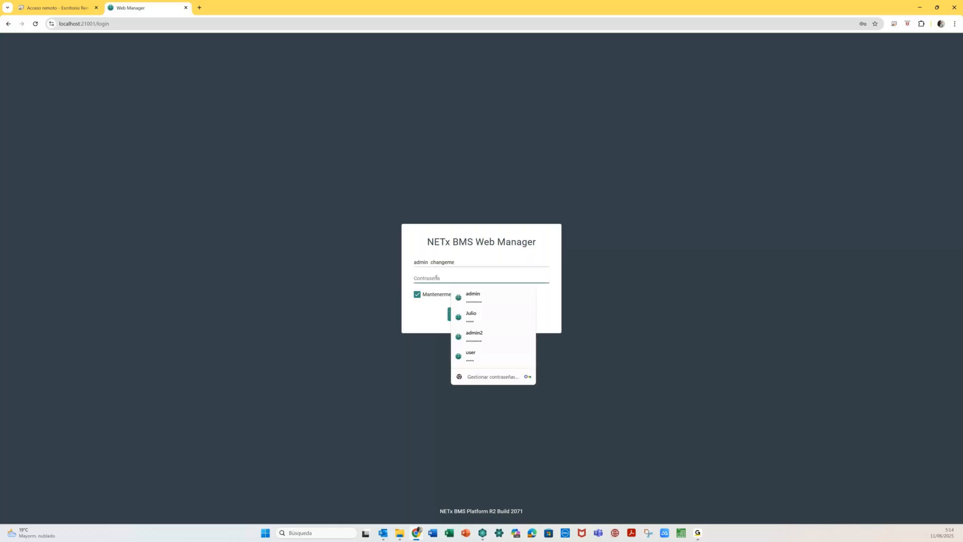
{"action": "left_click", "coordinate": [460, 262]}
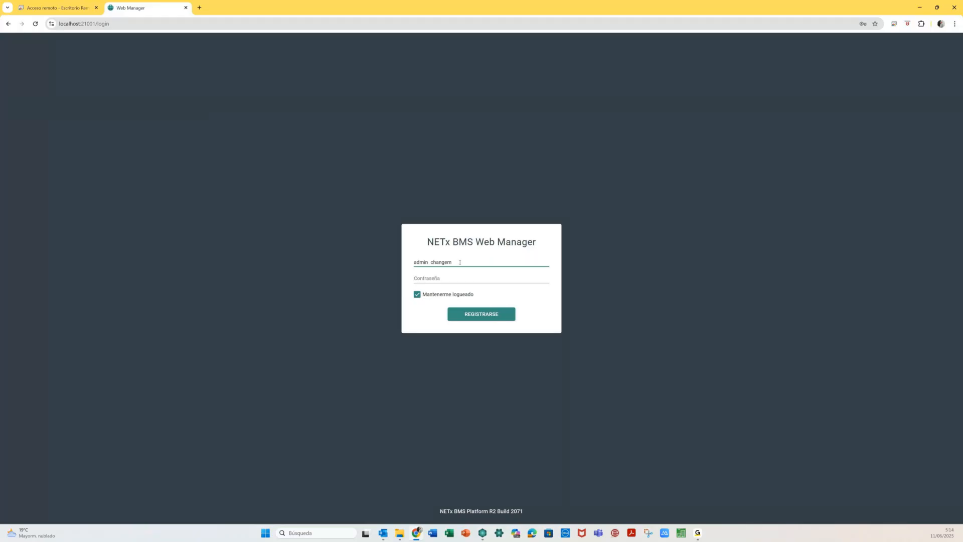
{"action": "key", "text": "BackSpace"}
{"action": "key", "text": "BackSpace"}
{"action": "key", "text": "BackSpace"}
{"action": "key", "text": "BackSpace"}
{"action": "key", "text": "BackSpace"}
{"action": "key", "text": "BackSpace"}
{"action": "key", "text": "BackSpace"}
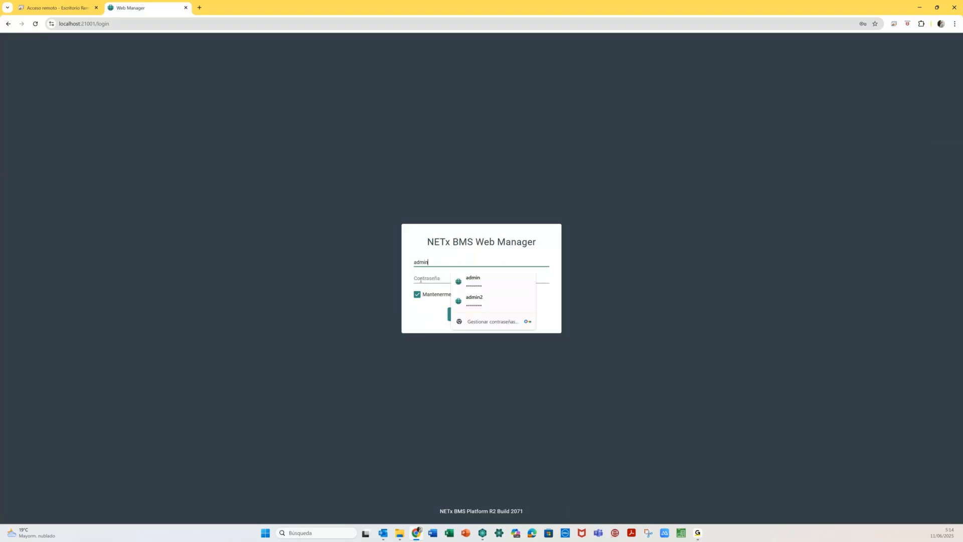
{"action": "left_click", "coordinate": [420, 279]}
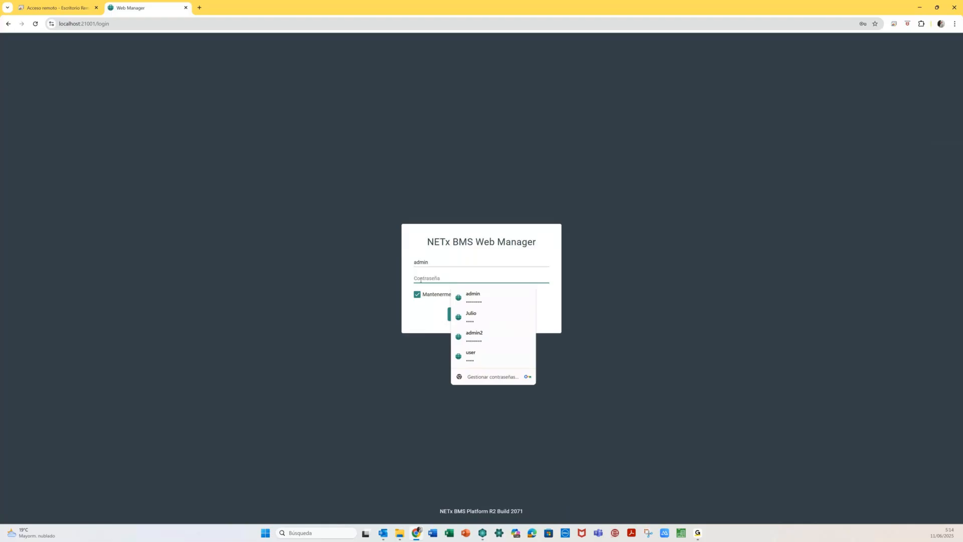
{"action": "type", "text": "•••••••"}
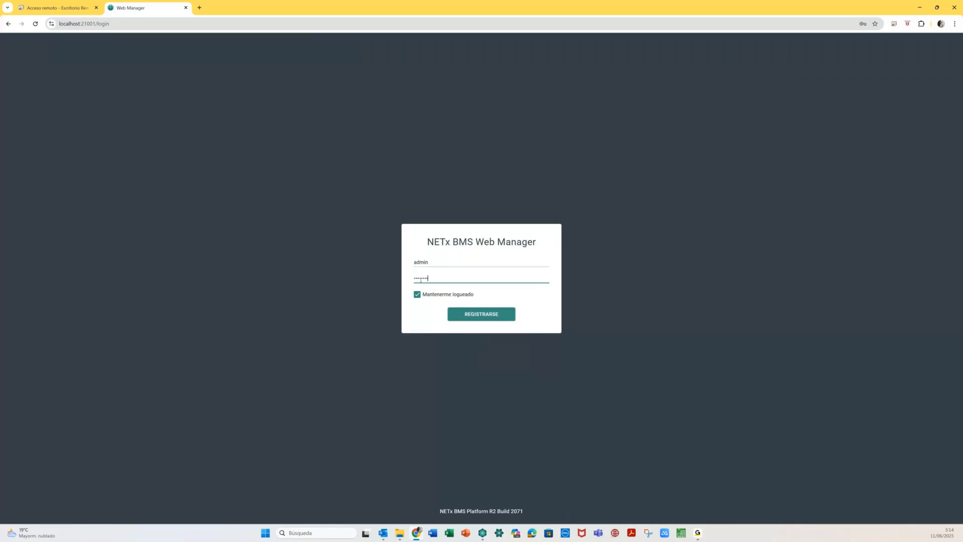
{"action": "left_click", "coordinate": [478, 314]}
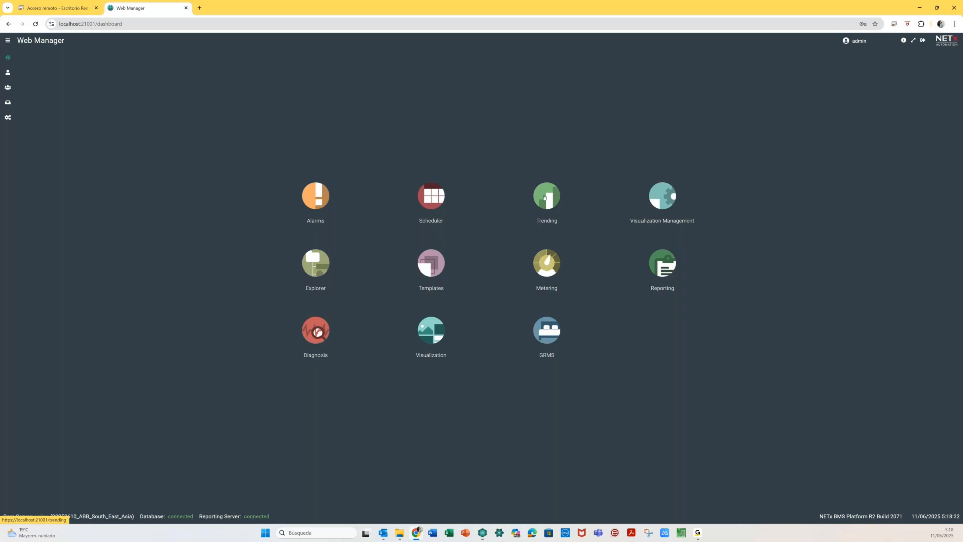
{"action": "left_click", "coordinate": [545, 197]}
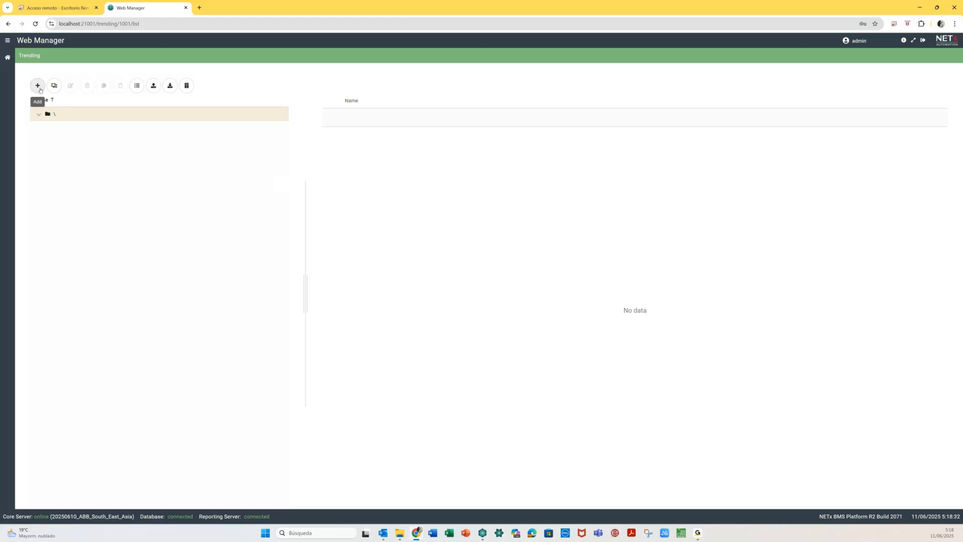
{"action": "left_click", "coordinate": [38, 89]}
{"action": "left_click", "coordinate": [37, 88]}
{"action": "left_click", "coordinate": [36, 86]}
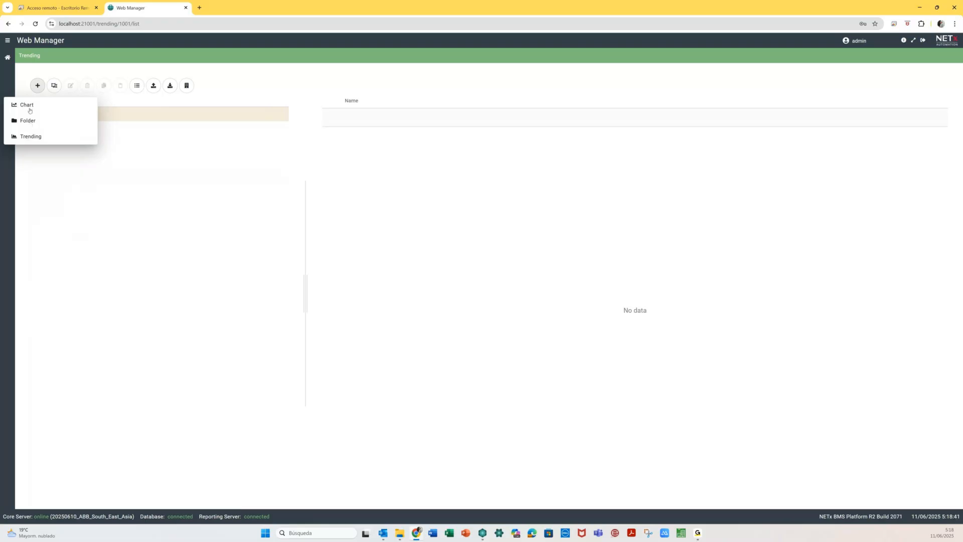
{"action": "left_click", "coordinate": [27, 122]}
{"action": "type", "text": "Tests"}
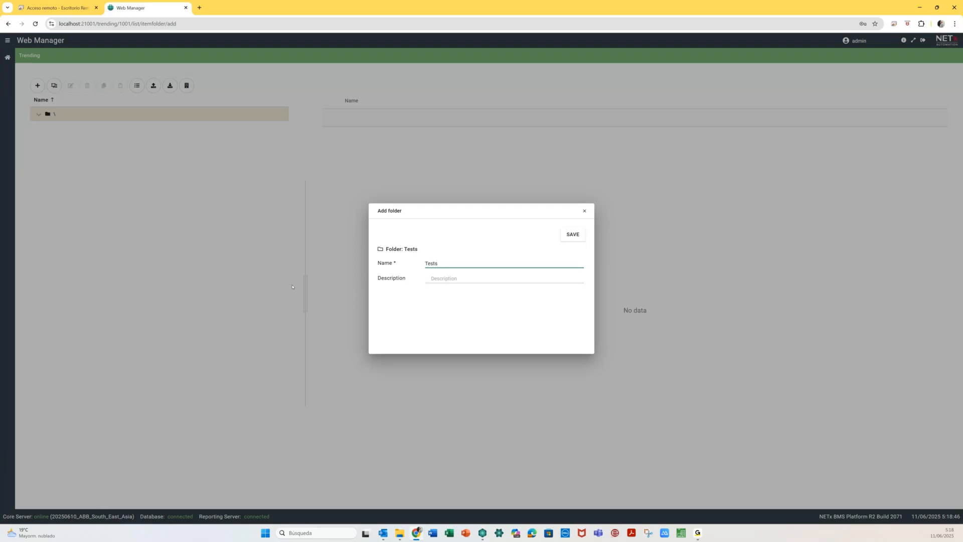
{"action": "key", "text": "Return"}
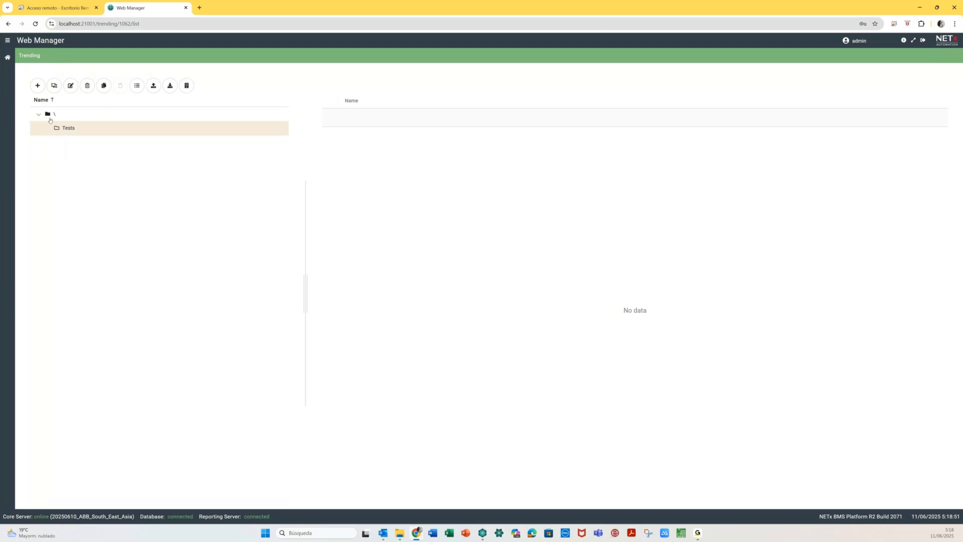
{"action": "left_click", "coordinate": [38, 85]}
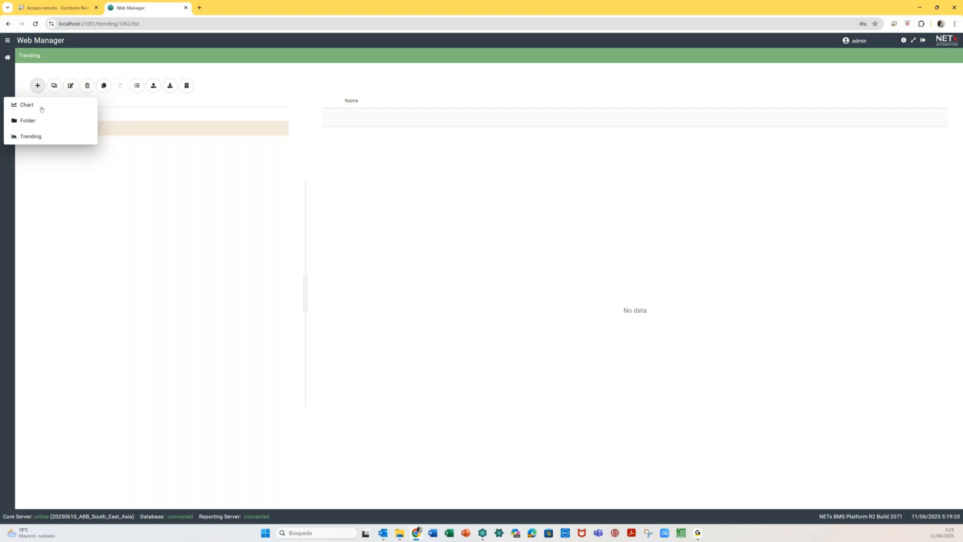
- Create a new trend named 'External Temperature' with description 'Temperature outside'
{"action": "left_click", "coordinate": [31, 136]}
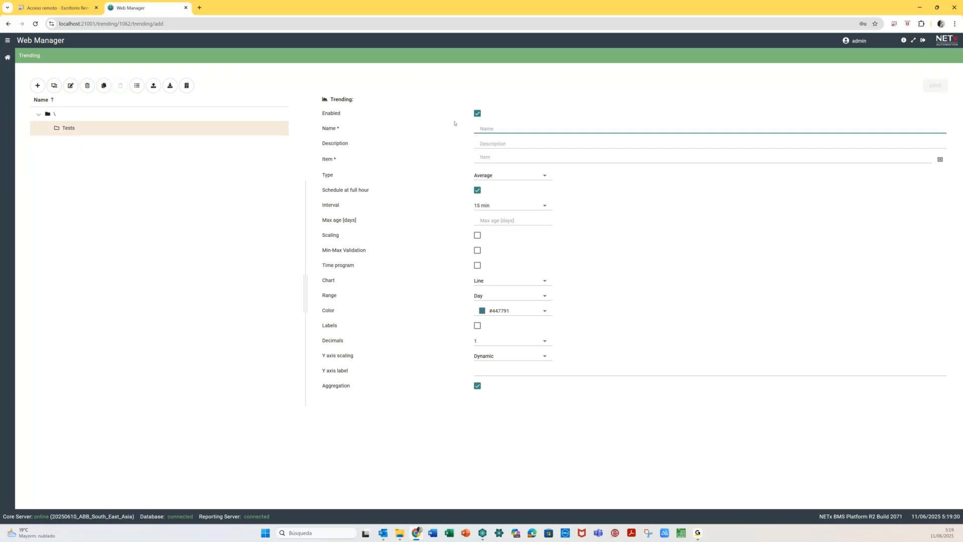
{"action": "type", "text": "Es"}
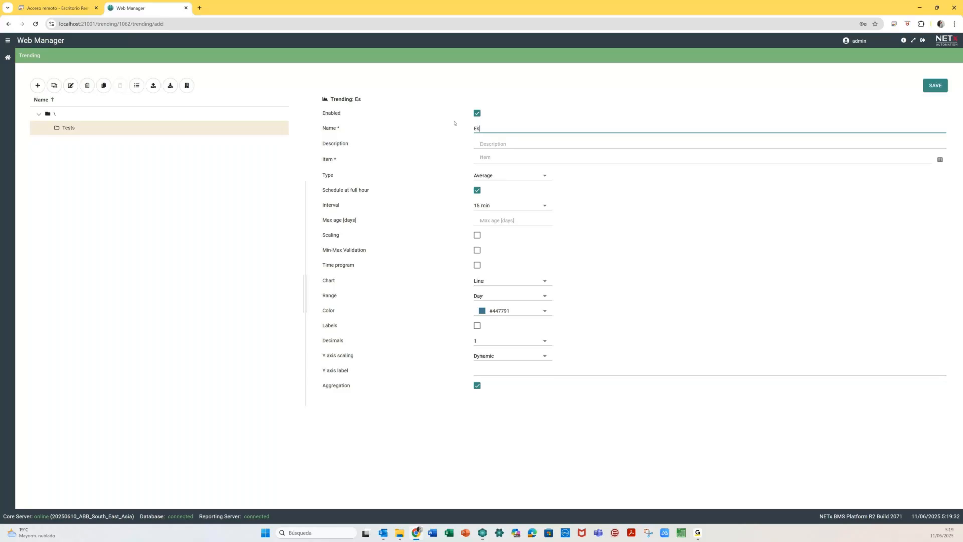
{"action": "type", "text": "teranal"}
{"action": "key", "text": "BackSpace"}
{"action": "key", "text": "BackSpace"}
{"action": "key", "text": "BackSpace"}
{"action": "key", "text": "BackSpace"}
{"action": "key", "text": "BackSpace"}
{"action": "key", "text": "BackSpace"}
{"action": "key", "text": "BackSpace"}
{"action": "key", "text": "BackSpace"}
{"action": "key", "text": "BackSpace"}
{"action": "type", "text": "External Temperature"}
{"action": "left_click", "coordinate": [492, 144]}
{"action": "type", "text": "Temperature ou"}
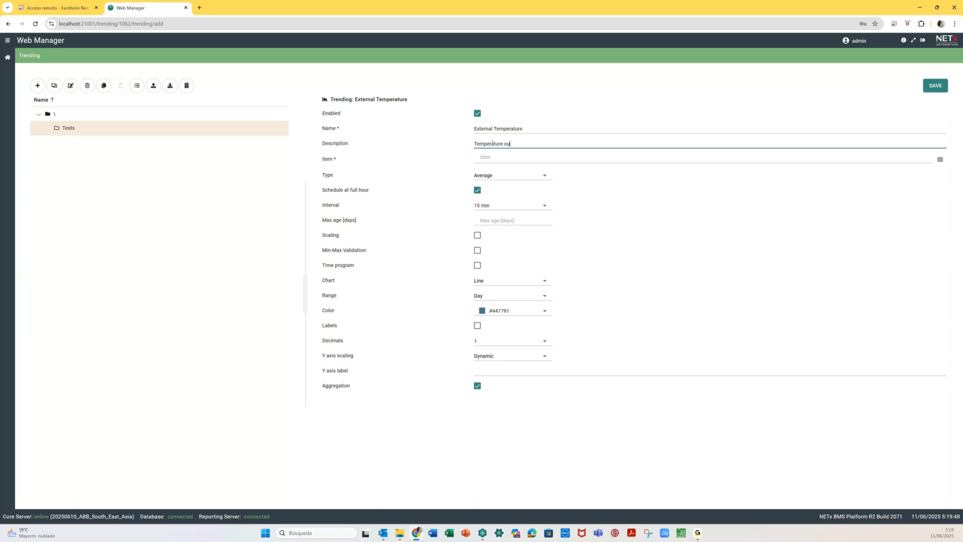
{"action": "type", "text": "taside"}
{"action": "key", "text": "BackSpace"}
{"action": "key", "text": "BackSpace"}
{"action": "key", "text": "BackSpace"}
{"action": "key", "text": "BackSpace"}
{"action": "key", "text": "BackSpace"}
{"action": "type", "text": "side"}
{"action": "left_click", "coordinate": [506, 160]}
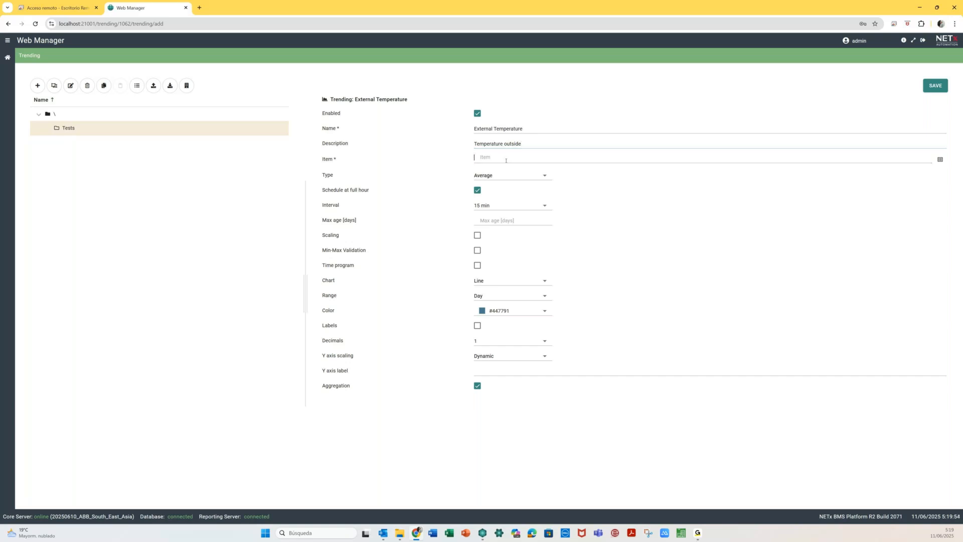
{"action": "left_click", "coordinate": [940, 160]}
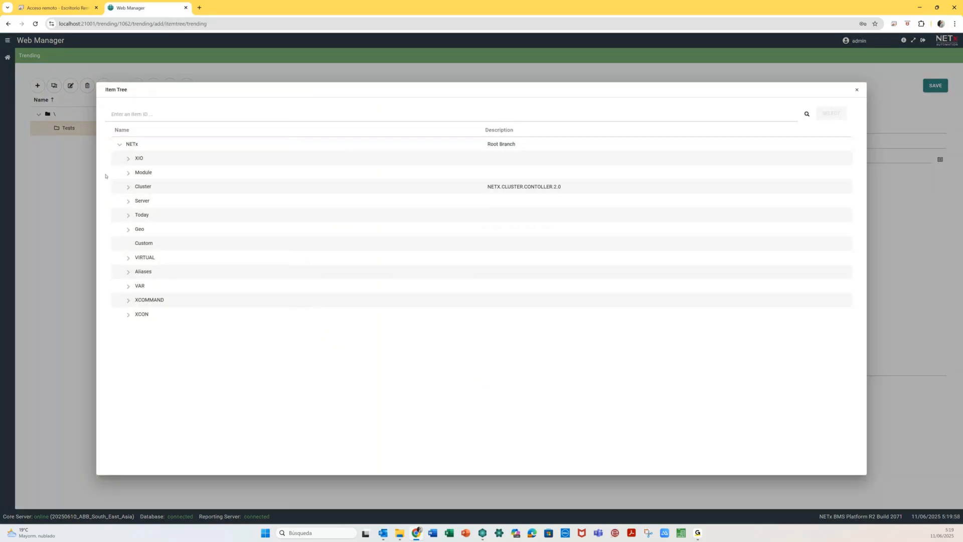
- Pick NETx\XIO\Http\Weather\Temperature from the Item Tree as the trend's item
{"action": "left_click", "coordinate": [128, 159]}
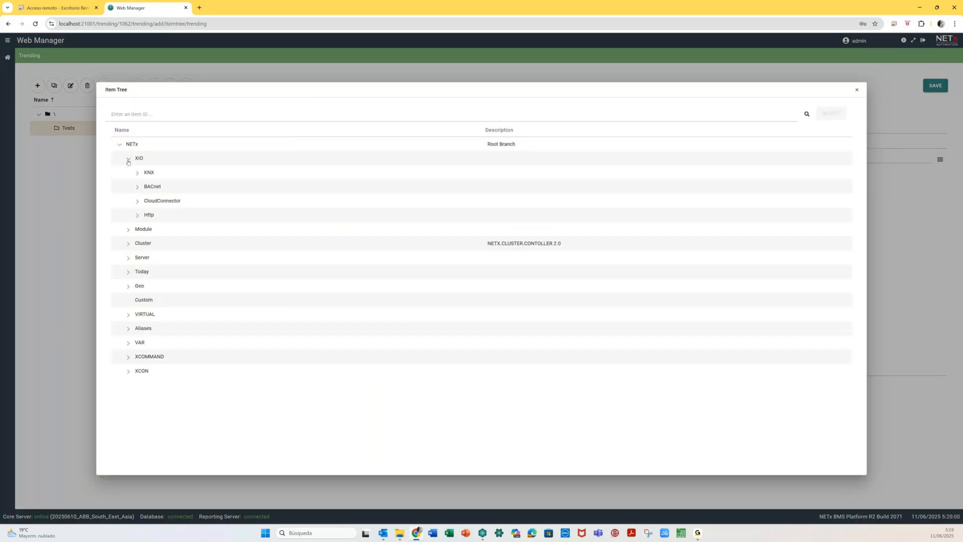
{"action": "left_click", "coordinate": [139, 217]}
{"action": "left_click", "coordinate": [146, 244]}
{"action": "left_click", "coordinate": [185, 302]}
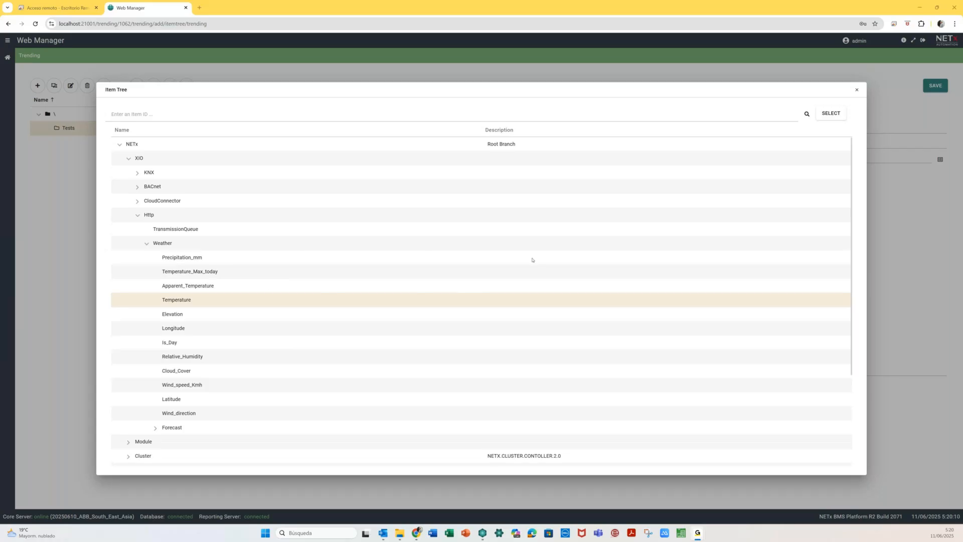
{"action": "left_click", "coordinate": [831, 113]}
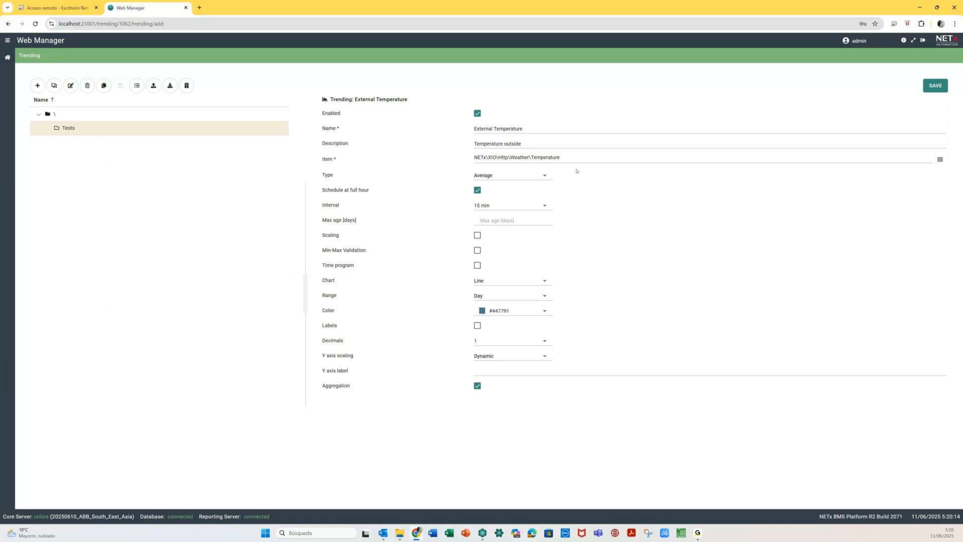
{"action": "left_click", "coordinate": [528, 176]}
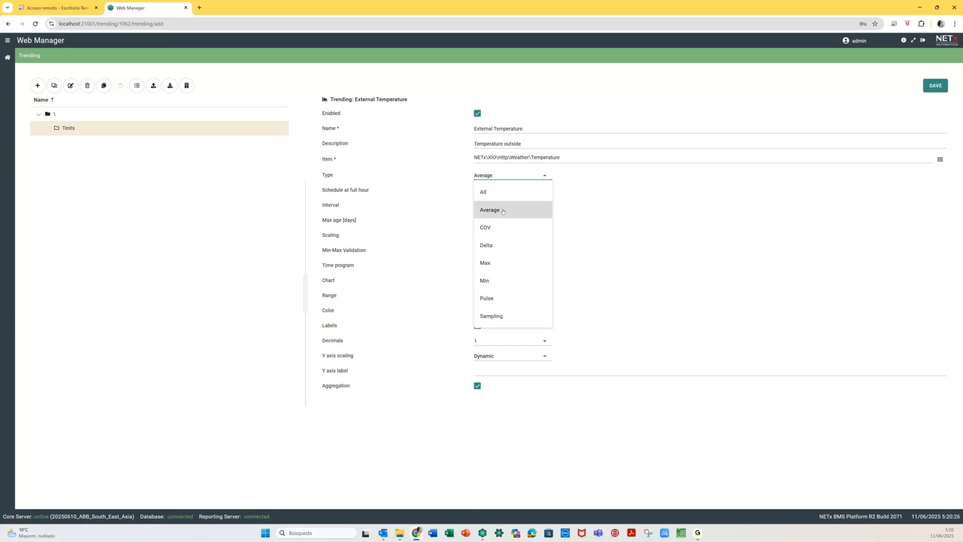
- Switch the External Temperature trend type from Average to All
{"action": "left_click", "coordinate": [502, 212]}
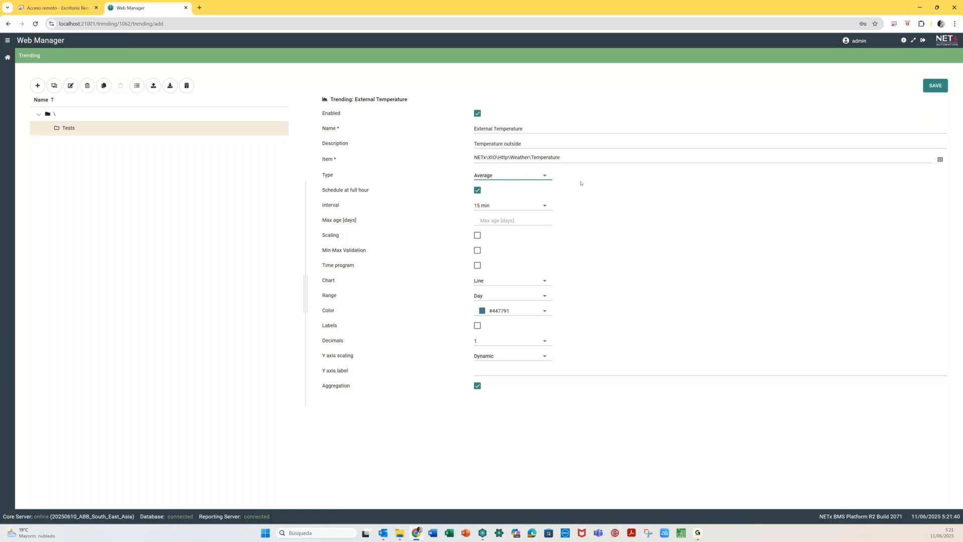
{"action": "left_click", "coordinate": [530, 175]}
{"action": "left_click", "coordinate": [505, 190]}
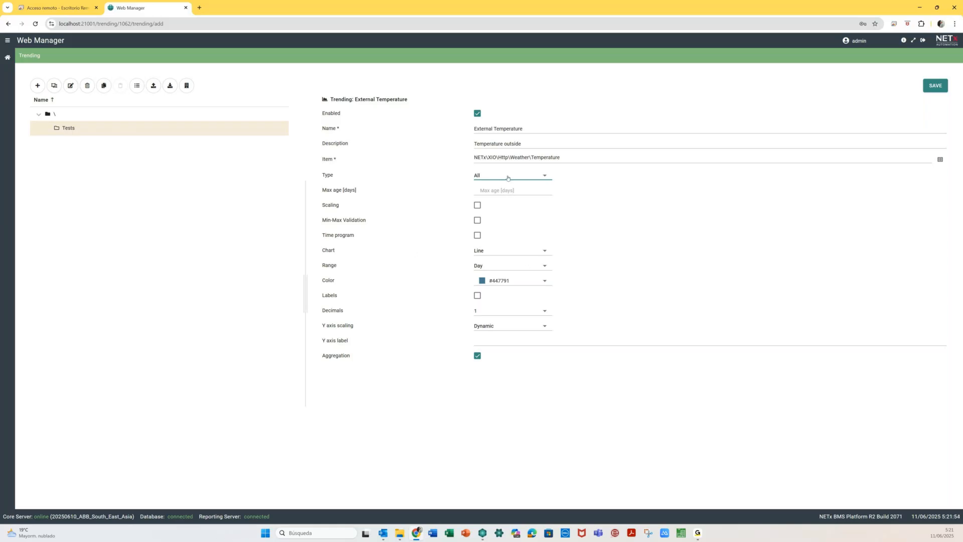
- Keep the trend type at All and enable Scaling, showing the (value + 0) * 1 + 0 formula
{"action": "left_click", "coordinate": [511, 178]}
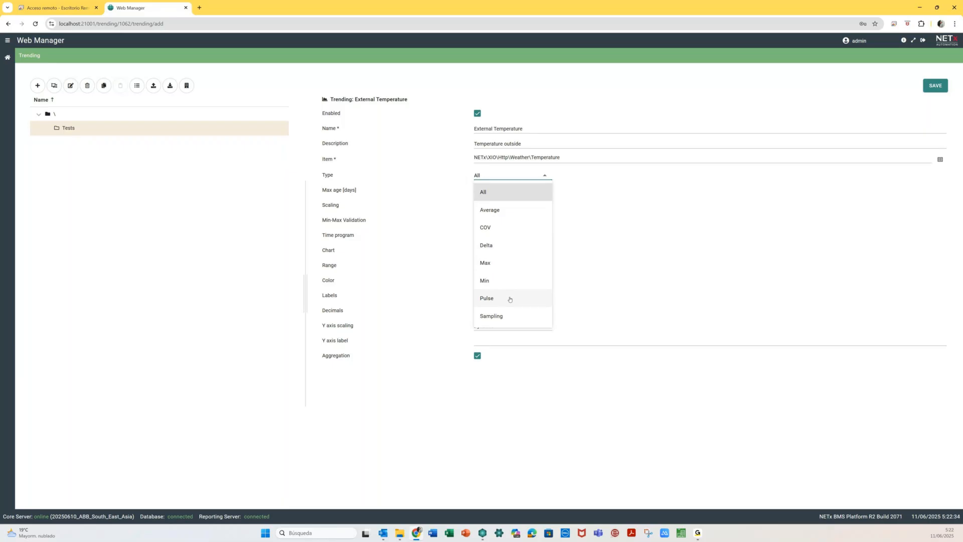
{"action": "left_click", "coordinate": [503, 195]}
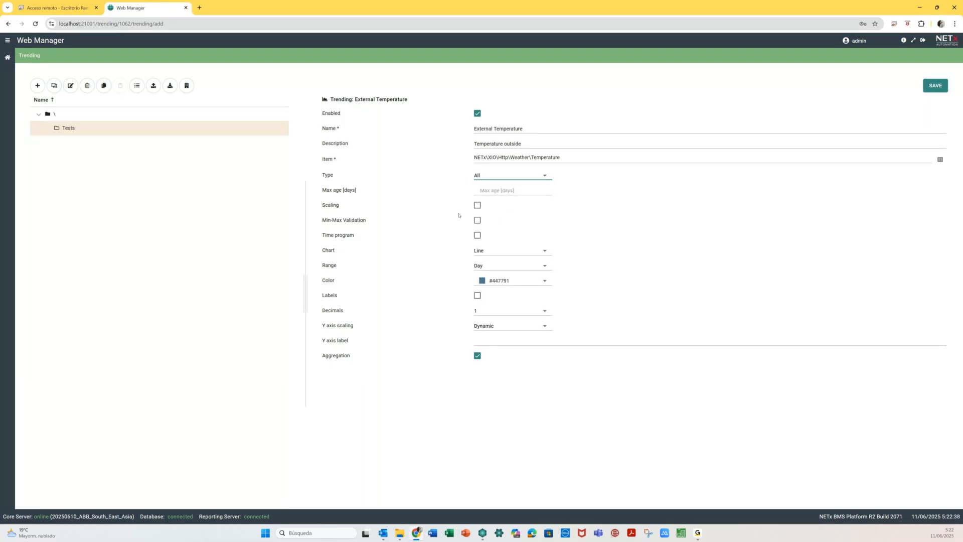
{"action": "key", "text": "Tab"}
{"action": "left_click", "coordinate": [477, 205]}
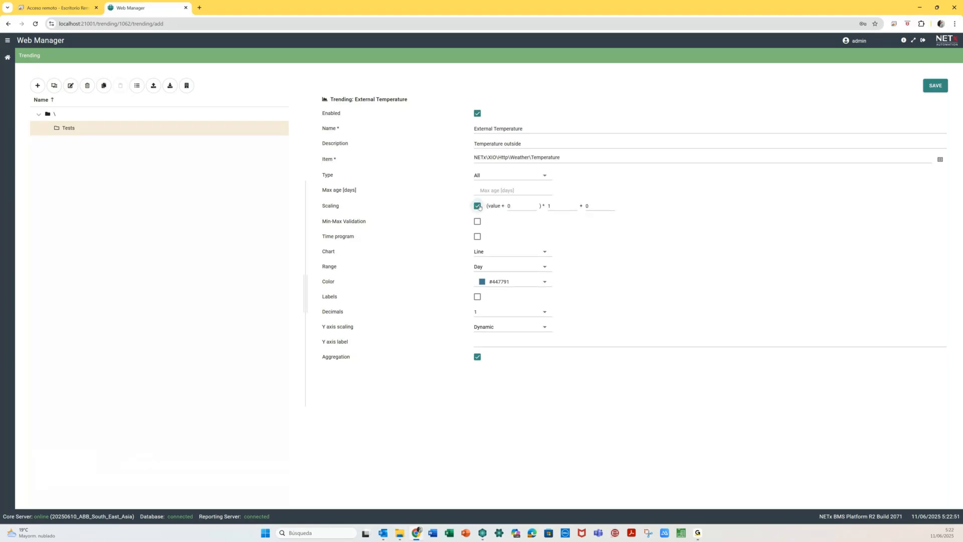
- Try a 0.1 scaling multiplier, clear it, and untick Scaling on the trend
{"action": "left_click", "coordinate": [549, 207]}
{"action": "key", "text": "BackSpace"}
{"action": "type", "text": "0.1"}
{"action": "left_click_drag", "start_coordinate": [558, 207], "coordinate": [543, 206]}
{"action": "key", "text": "BackSpace"}
{"action": "left_click", "coordinate": [477, 205]}
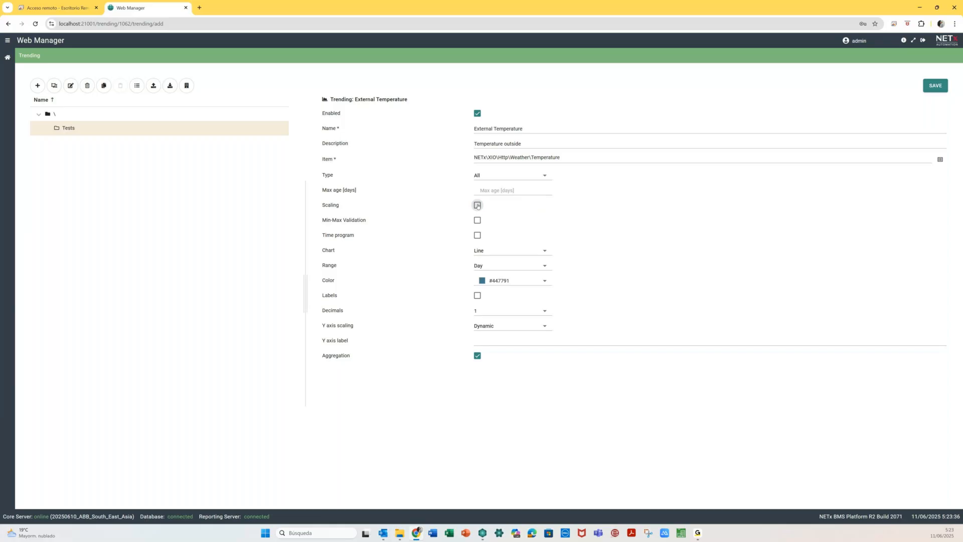
- Tick Min-Max Validation with minimum allowed value -50 and maximum allowed value 55
{"action": "left_click", "coordinate": [477, 220]}
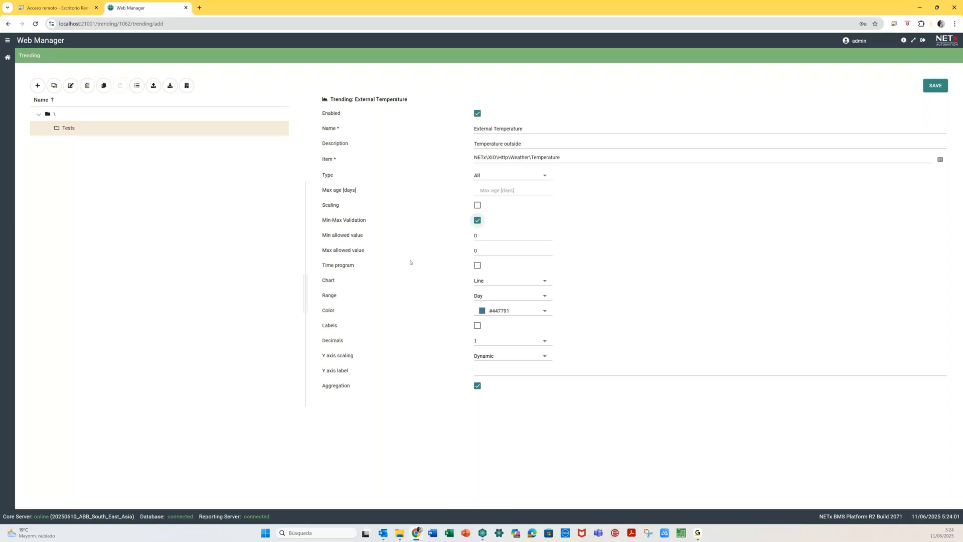
{"action": "key", "text": "Tab"}
{"action": "type", "text": "-50"}
{"action": "key", "text": "Tab"}
{"action": "type", "text": "55"}
{"action": "key", "text": "shift+Tab"}
{"action": "left_click", "coordinate": [477, 221]}
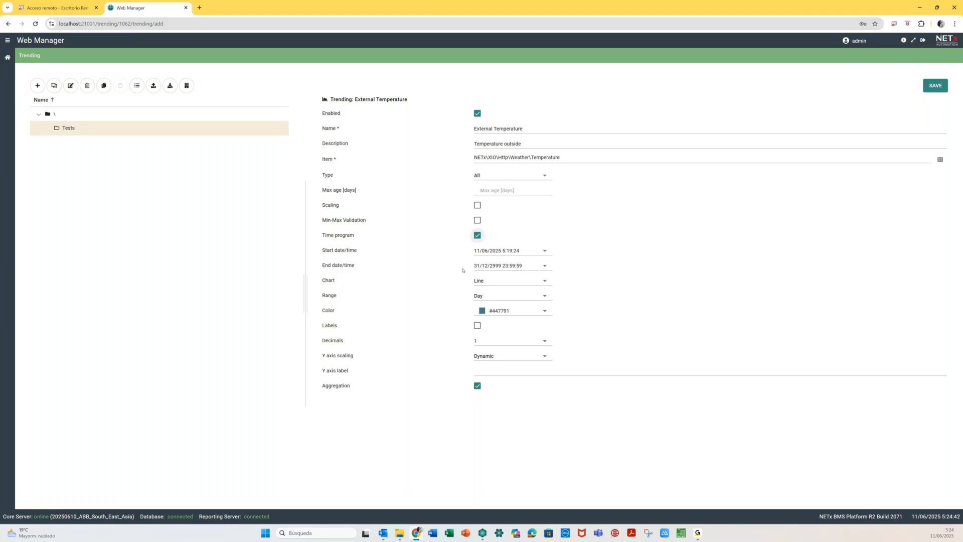
{"action": "left_click", "coordinate": [478, 235]}
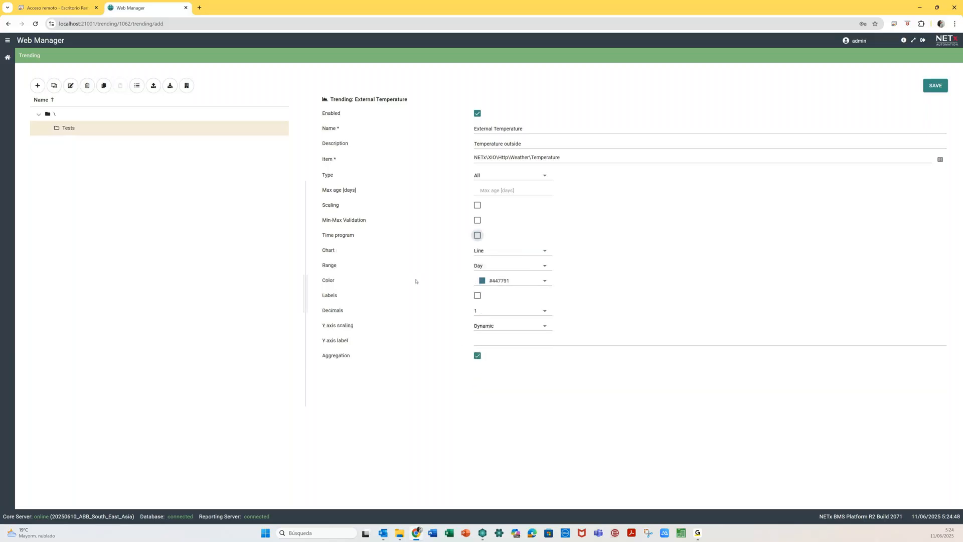
{"action": "left_click", "coordinate": [500, 253]}
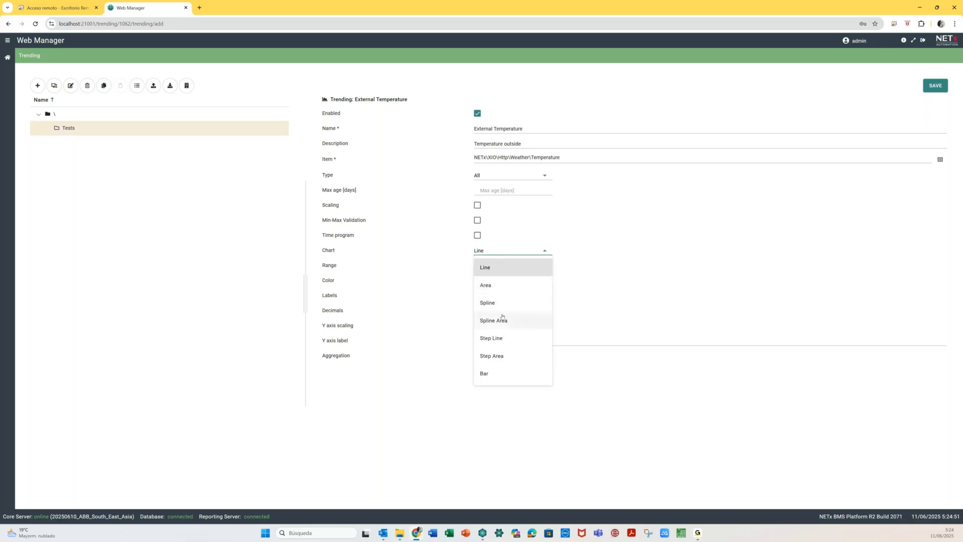
{"action": "left_click", "coordinate": [452, 253]}
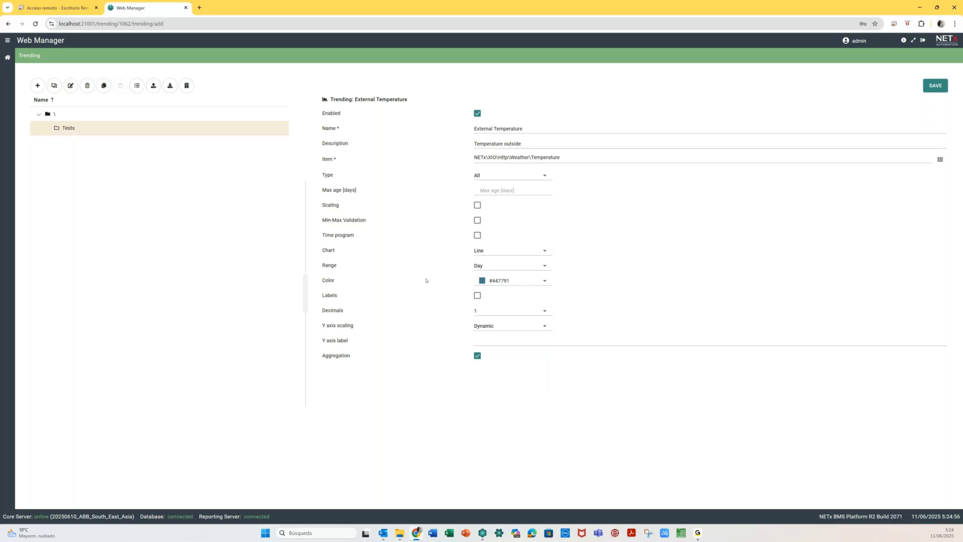
{"action": "left_click", "coordinate": [507, 269]}
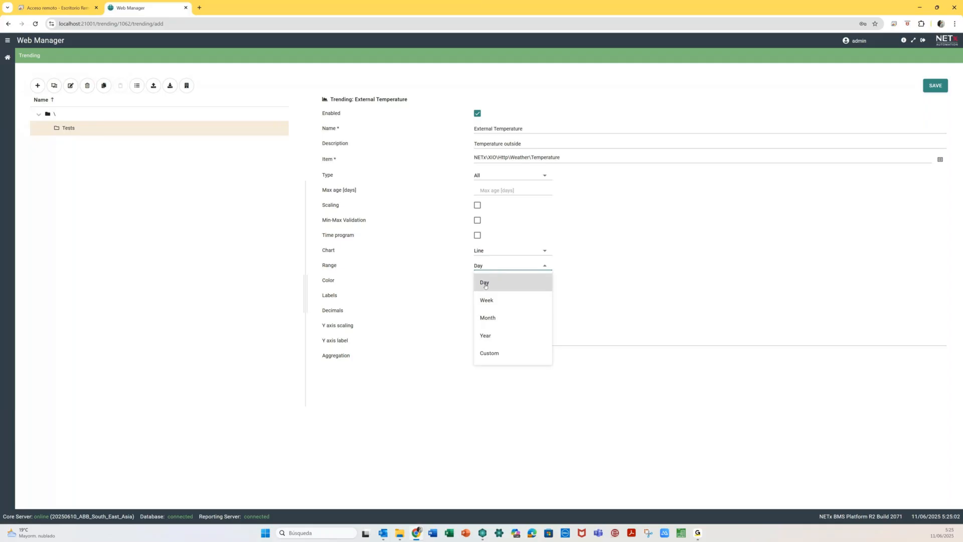
- Keep the one-day range and change the line colour from #447791 to green #66e319
{"action": "left_click", "coordinate": [485, 284]}
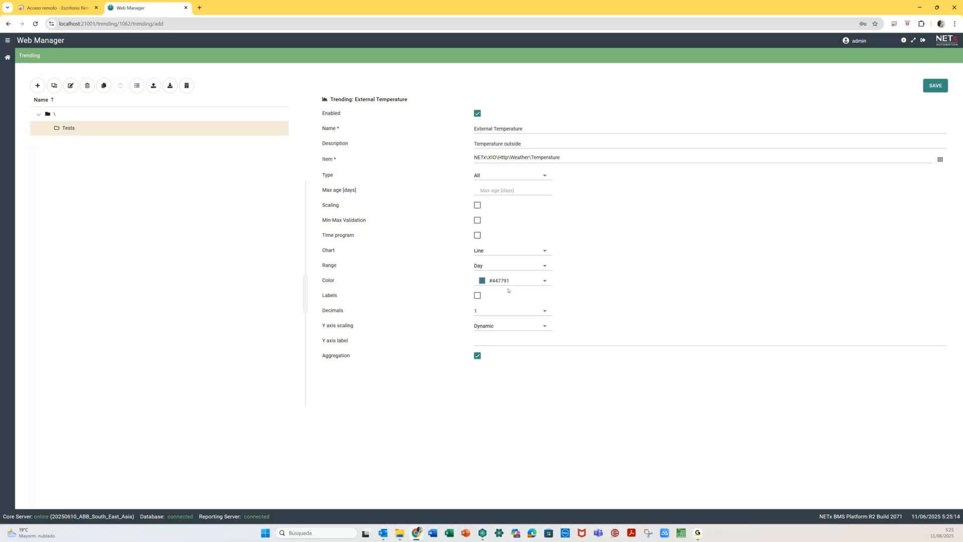
{"action": "left_click", "coordinate": [544, 282]}
{"action": "left_click", "coordinate": [544, 282]}
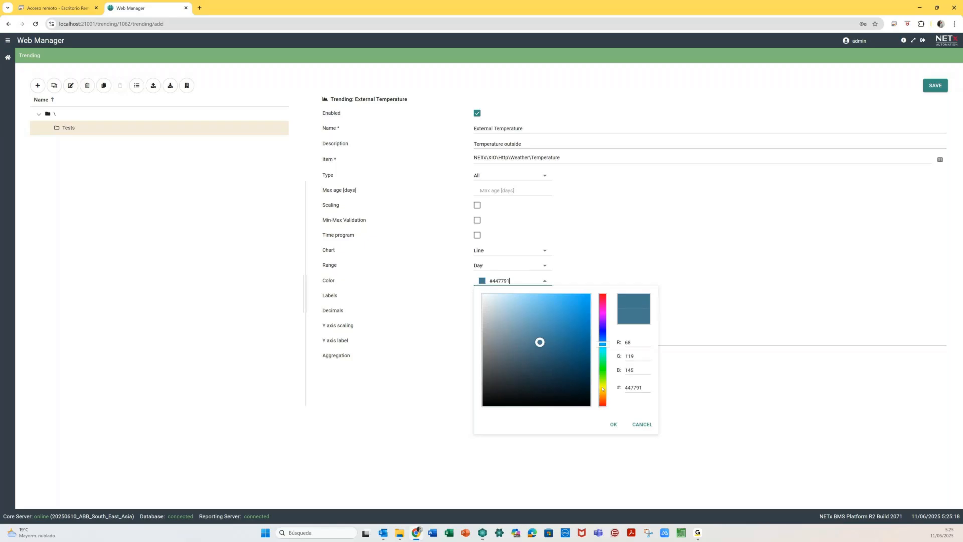
{"action": "left_click", "coordinate": [605, 375]}
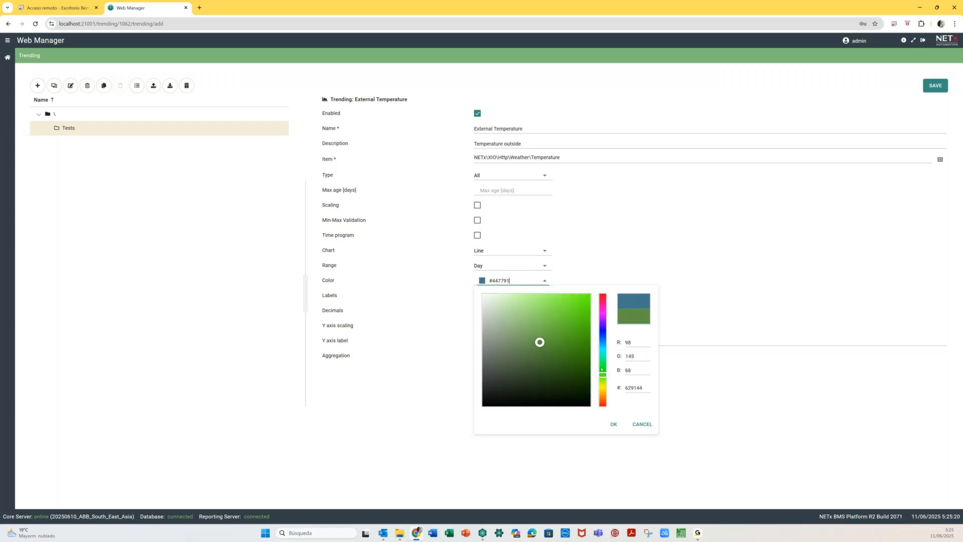
{"action": "left_click", "coordinate": [586, 320]}
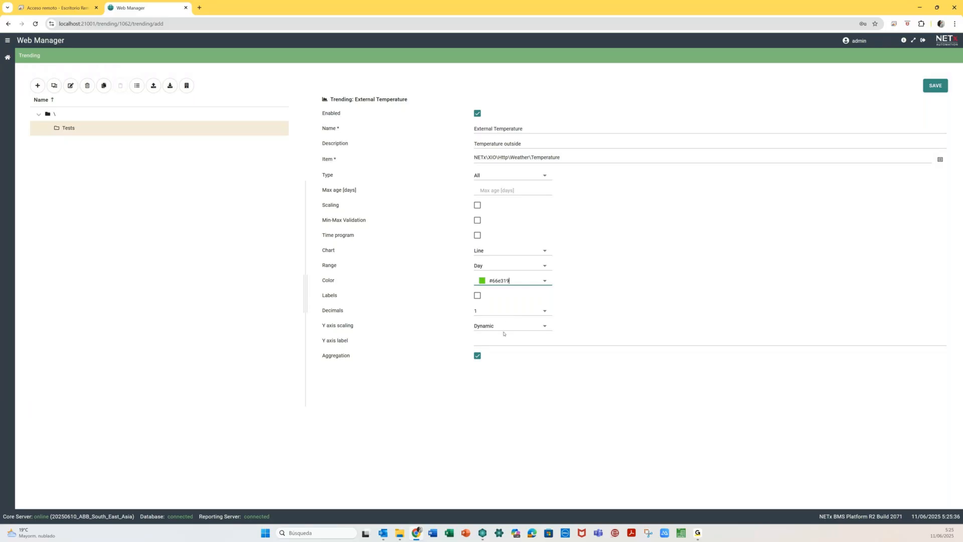
- Enter °C as the Y axis label, untick Aggregation, and save the trend under Tests
{"action": "left_click", "coordinate": [484, 339]}
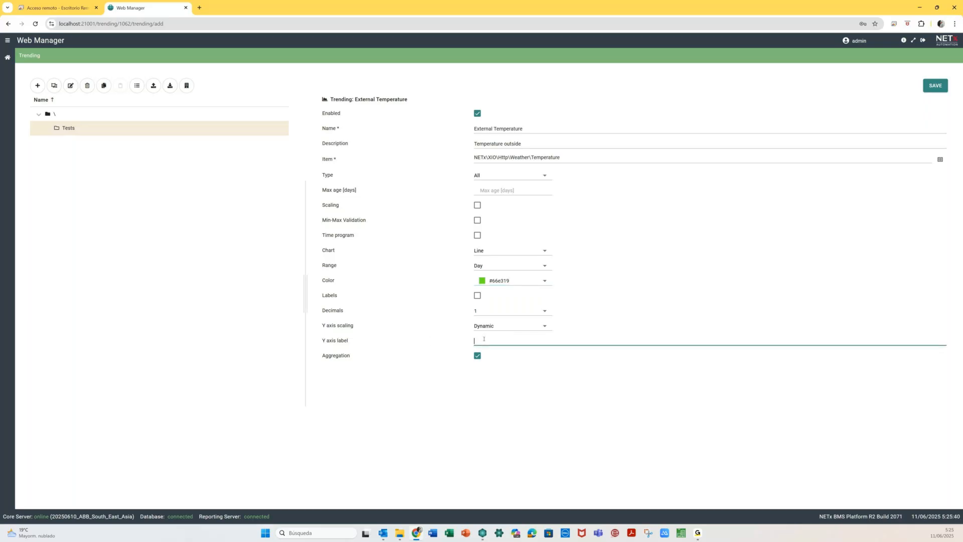
{"action": "type", "text": "°C"}
{"action": "left_click", "coordinate": [477, 356]}
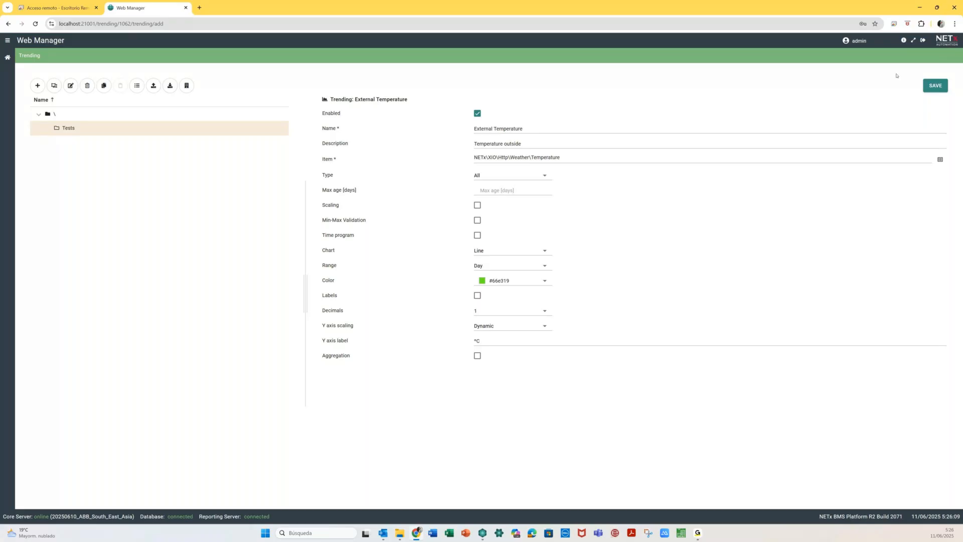
{"action": "left_click", "coordinate": [936, 87]}
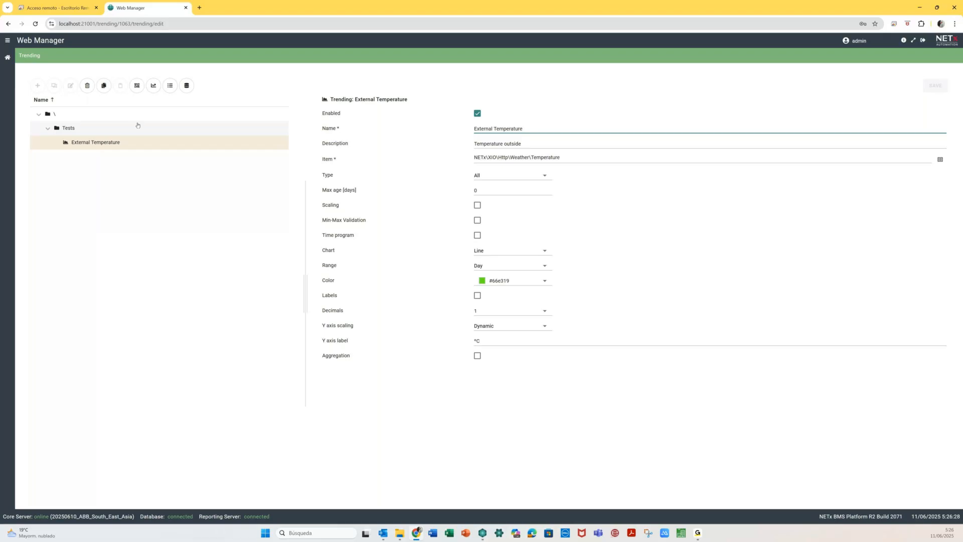
- Show the saved trend's chart and inspect its single 19.9 °C data point
{"action": "left_click", "coordinate": [153, 88]}
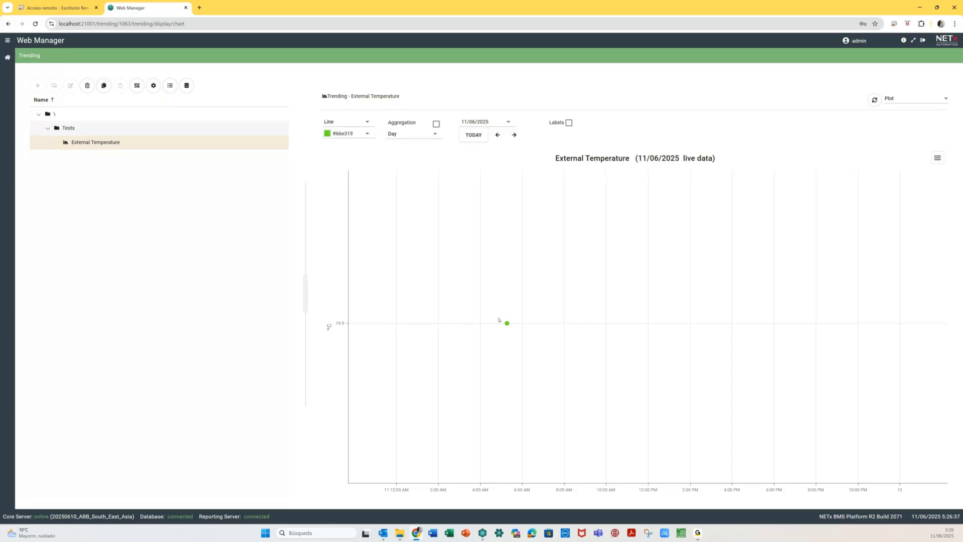
{"action": "mouse_move", "coordinate": [508, 324]}
- Switch the chart's Plot view to Table, listing the 19.9 reading at 5:17:04
{"action": "left_click", "coordinate": [938, 158]}
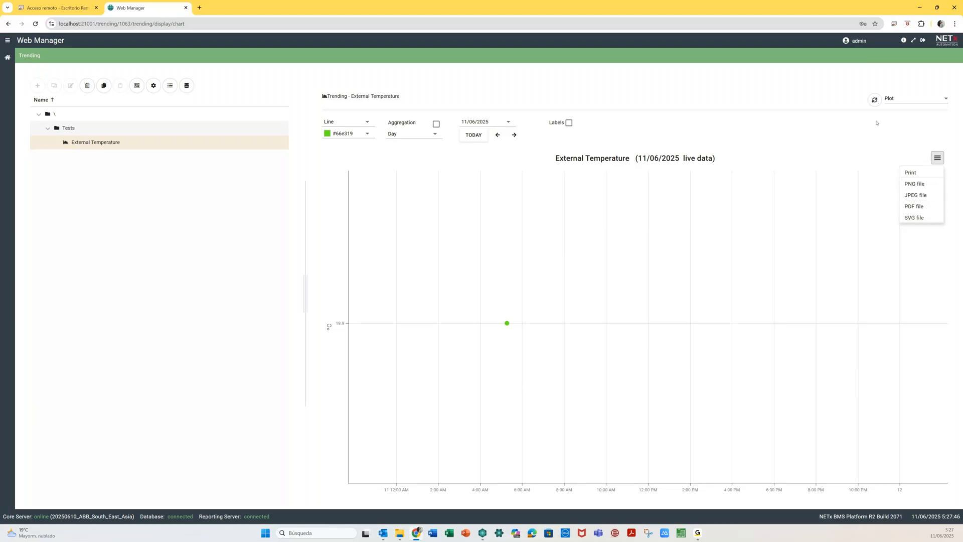
{"action": "left_click", "coordinate": [945, 99]}
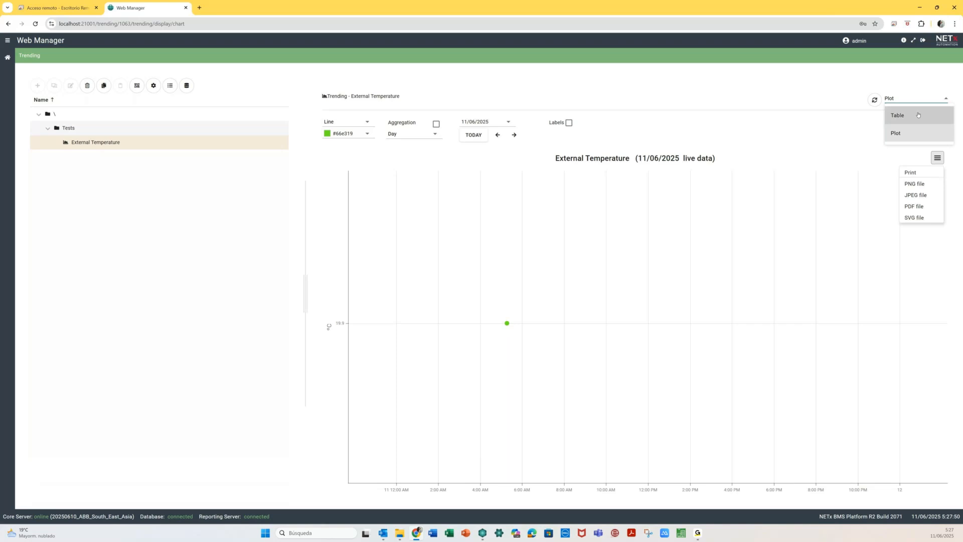
{"action": "left_click", "coordinate": [917, 114]}
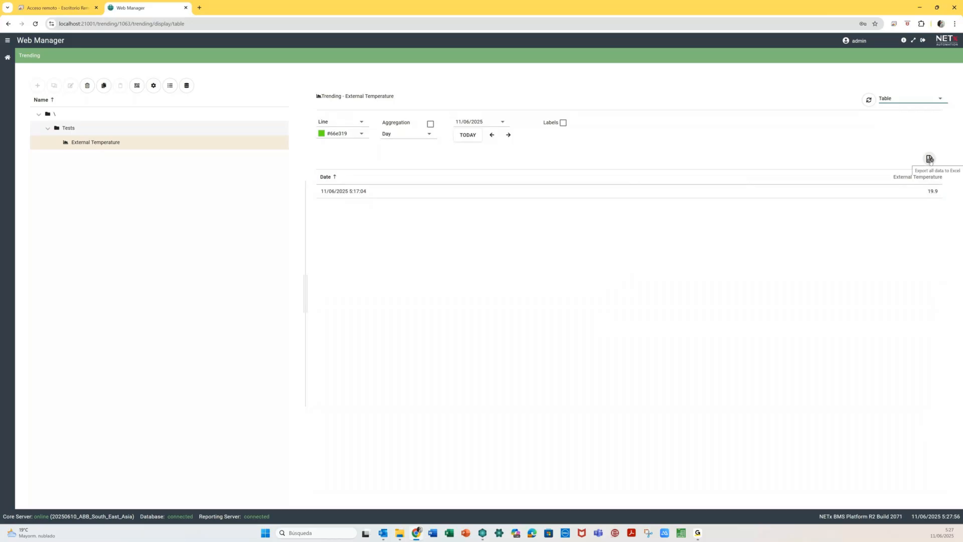
- Change the view dropdown from Table back to Plot
{"action": "left_click", "coordinate": [867, 148]}
{"action": "left_click", "coordinate": [903, 99]}
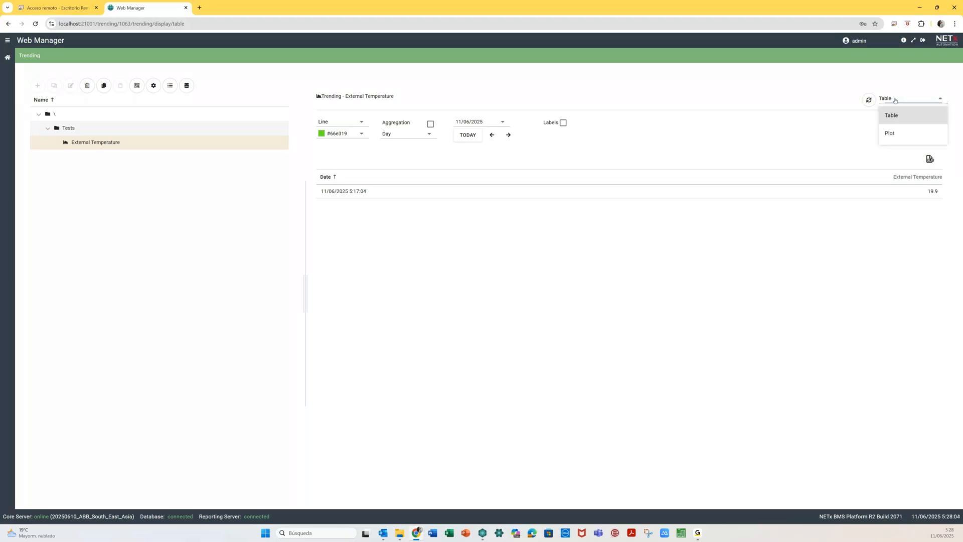
{"action": "left_click", "coordinate": [898, 134]}
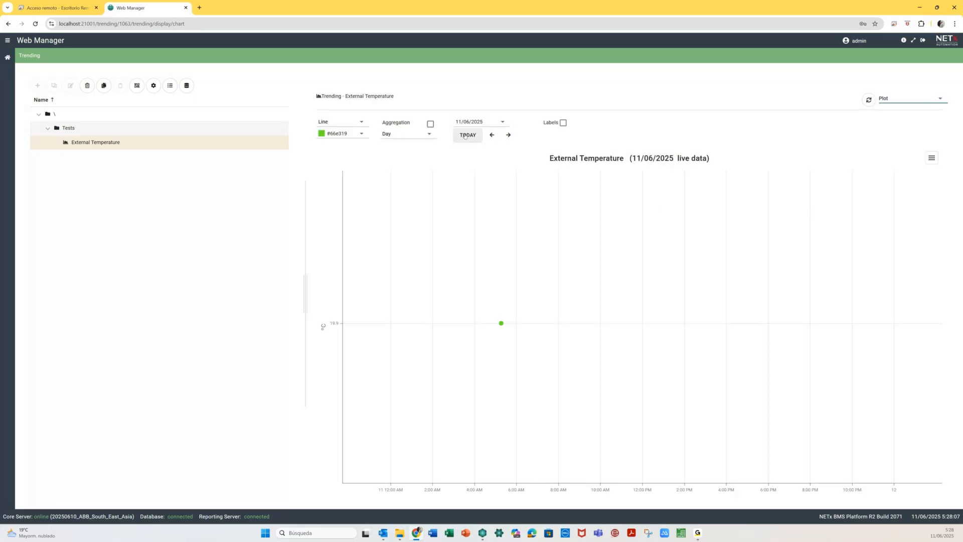
- Try a Custom time range, then return the chart to today with a one-day range
{"action": "left_click", "coordinate": [401, 134]}
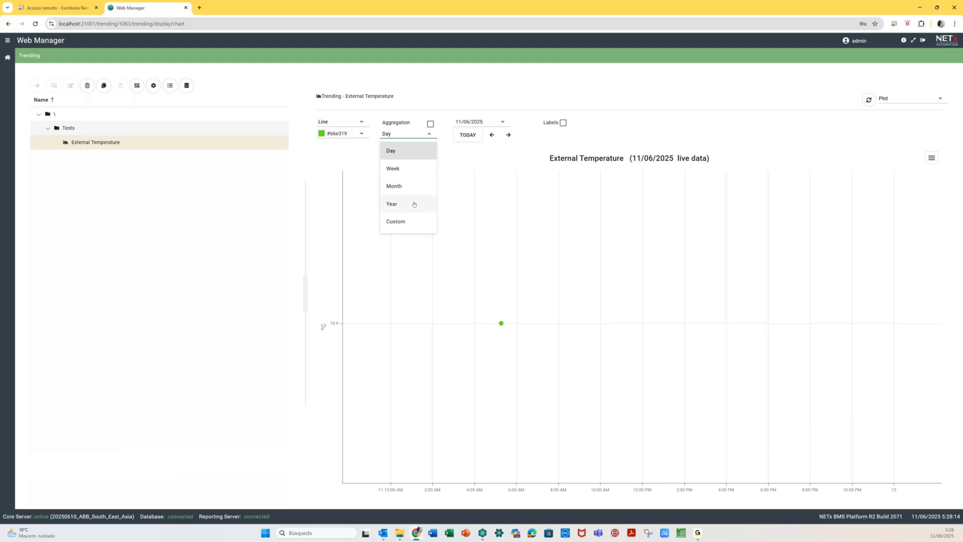
{"action": "left_click", "coordinate": [416, 224]}
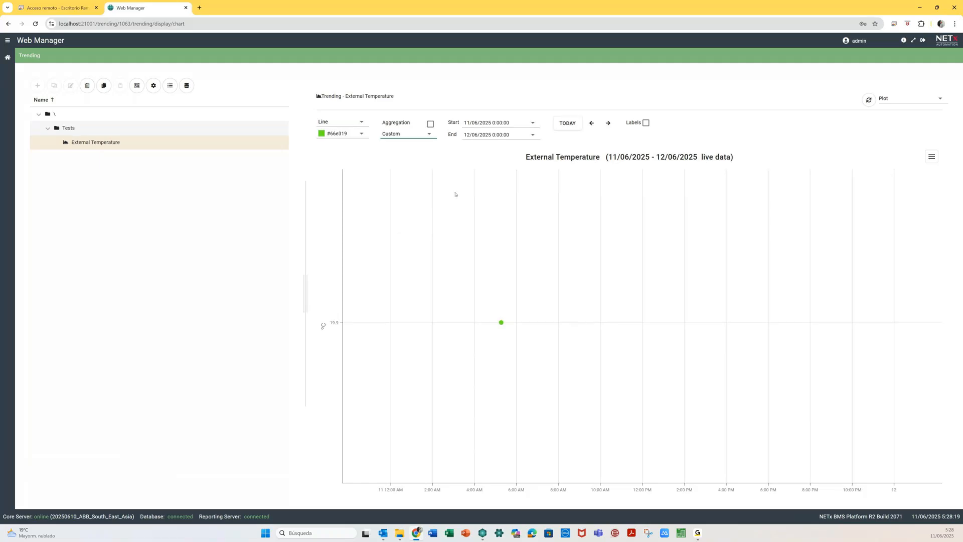
{"action": "left_click", "coordinate": [562, 124]}
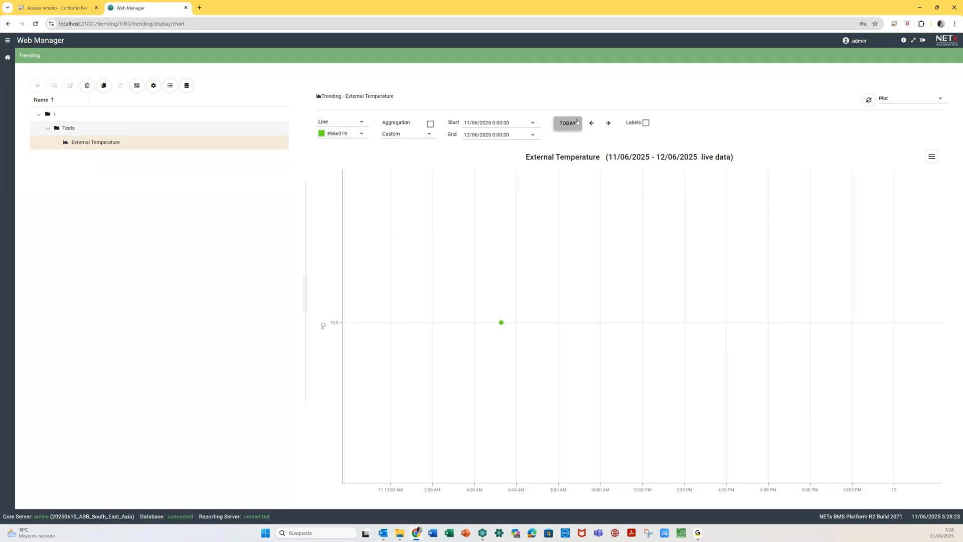
{"action": "left_click", "coordinate": [415, 134]}
{"action": "left_click", "coordinate": [404, 152]}
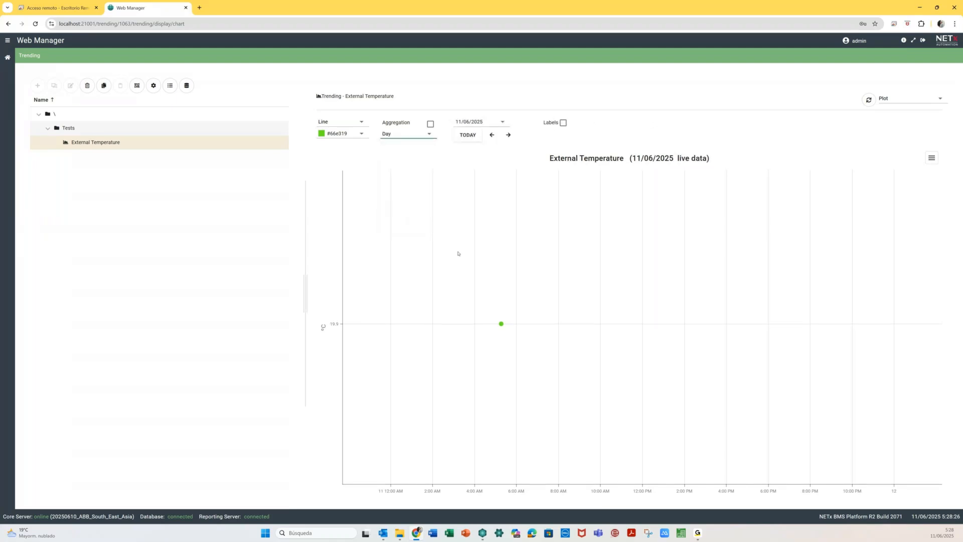
- Open and close the line colour picker, toggle Labels on and off, then go to the dashboard
{"action": "left_click", "coordinate": [361, 134]}
{"action": "left_click", "coordinate": [362, 135]}
{"action": "left_click", "coordinate": [362, 135]}
{"action": "left_click", "coordinate": [563, 123]}
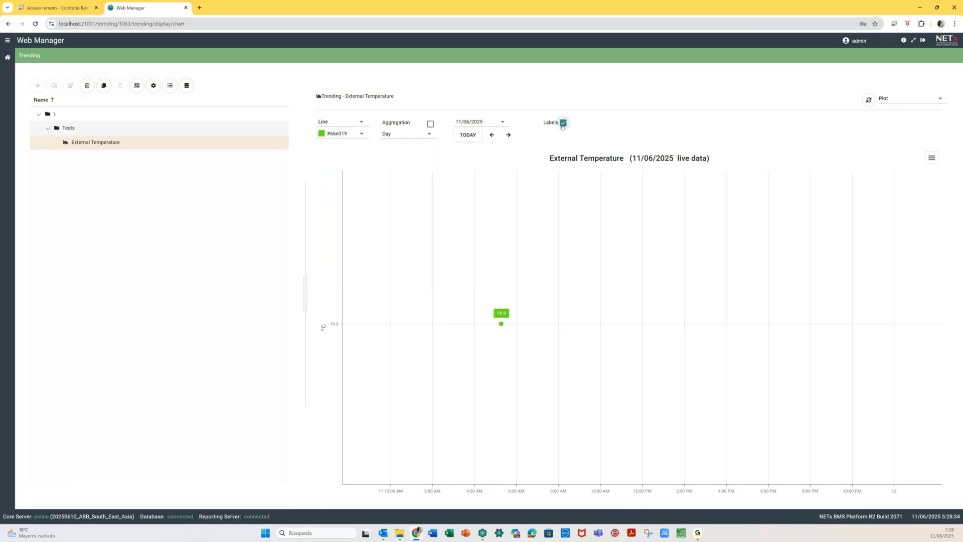
{"action": "left_click", "coordinate": [563, 123]}
{"action": "left_click", "coordinate": [7, 58]}
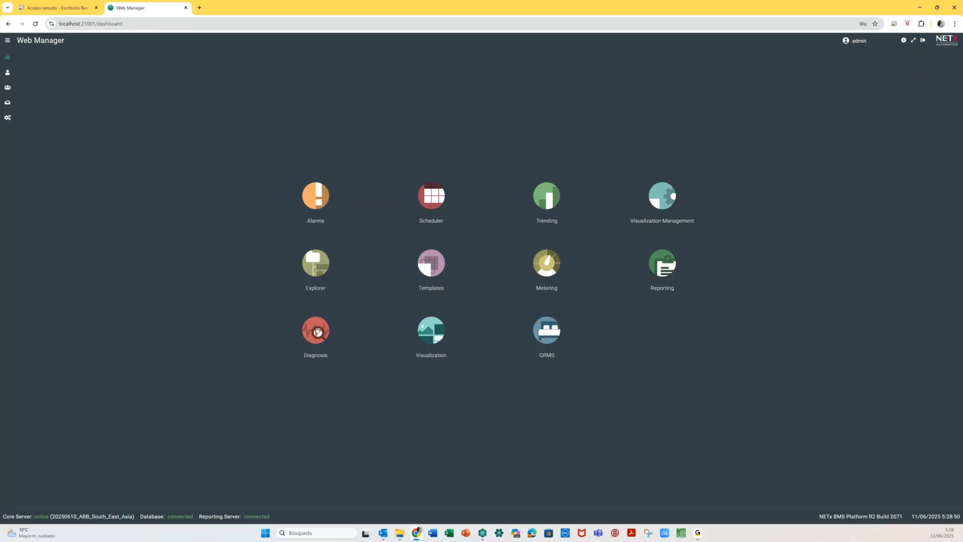
- Collapse XIO, expand Aliases > Room 0101, show its Temperature alias, then switch to Core Server Studio
{"action": "left_click", "coordinate": [318, 330]}
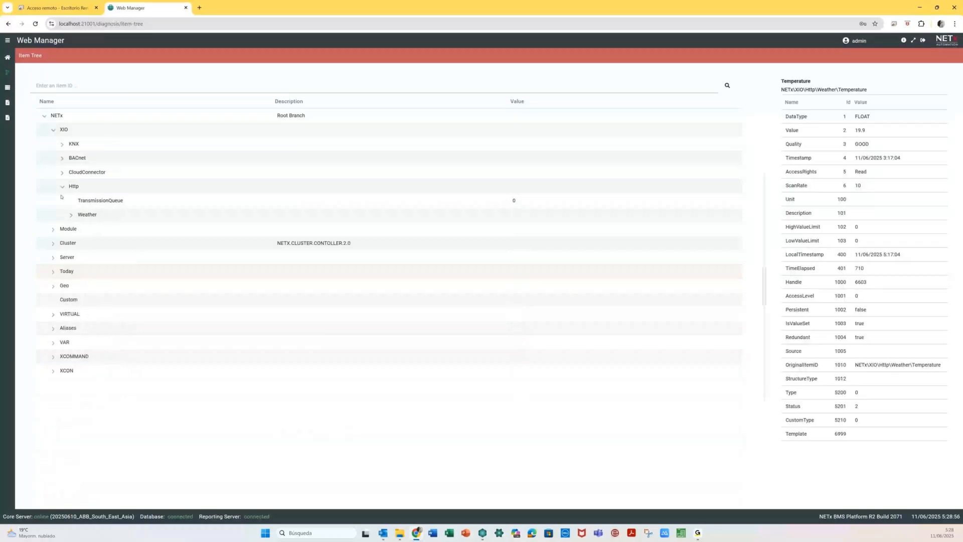
{"action": "left_click", "coordinate": [45, 118]}
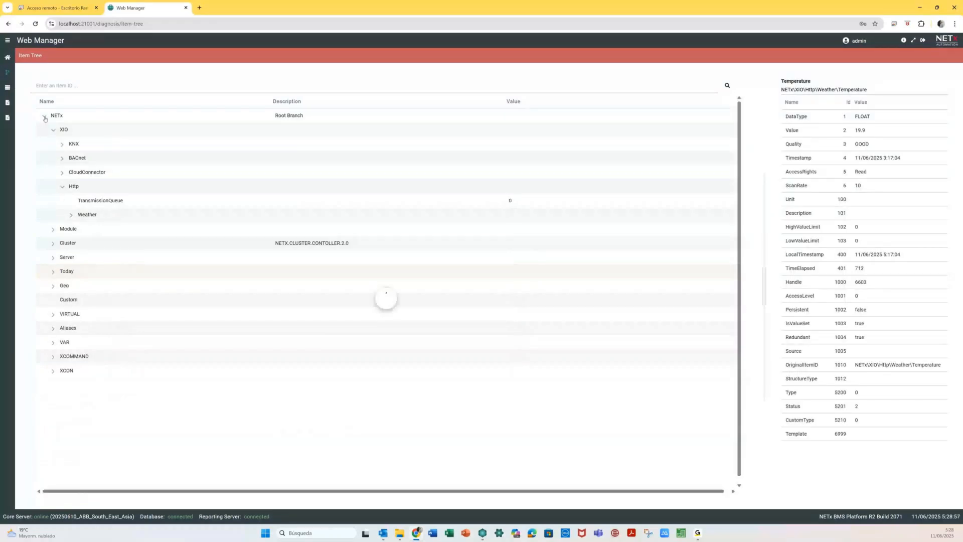
{"action": "left_click", "coordinate": [53, 130]}
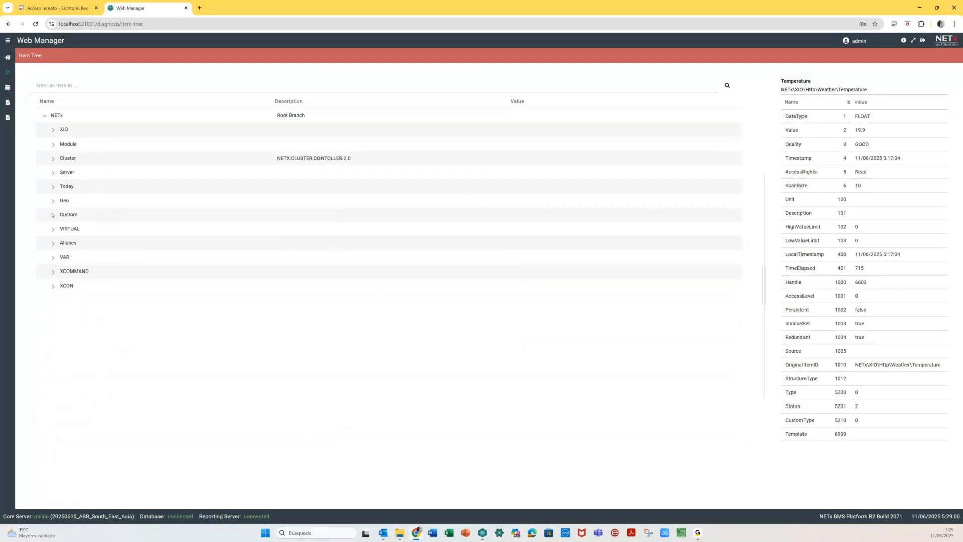
{"action": "left_click", "coordinate": [54, 243]}
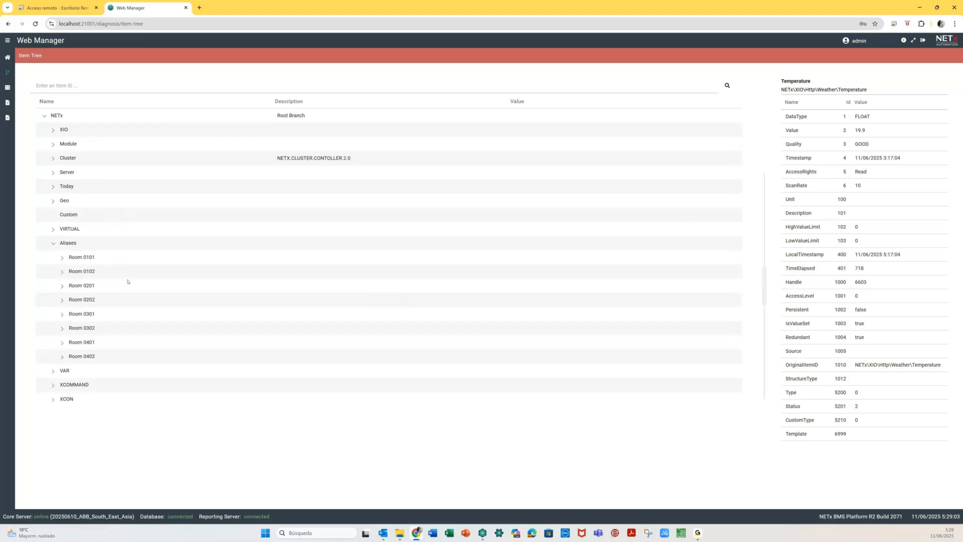
{"action": "left_click", "coordinate": [63, 258]}
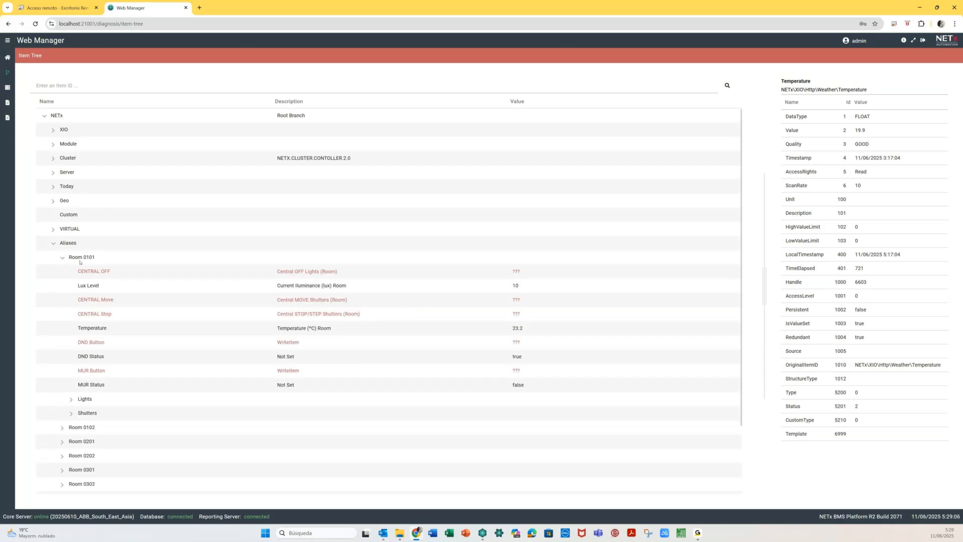
{"action": "left_click", "coordinate": [121, 331]}
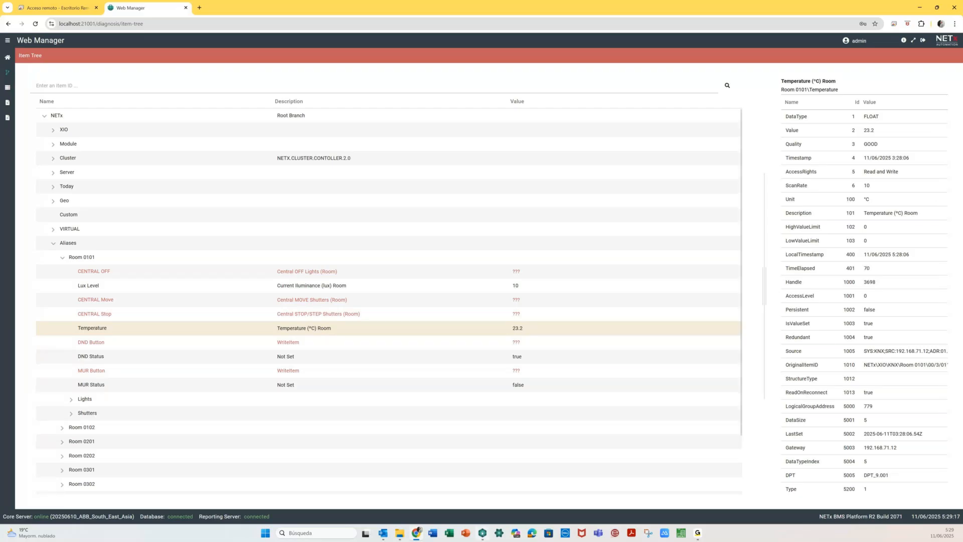
{"action": "key", "text": "alt+Tab"}
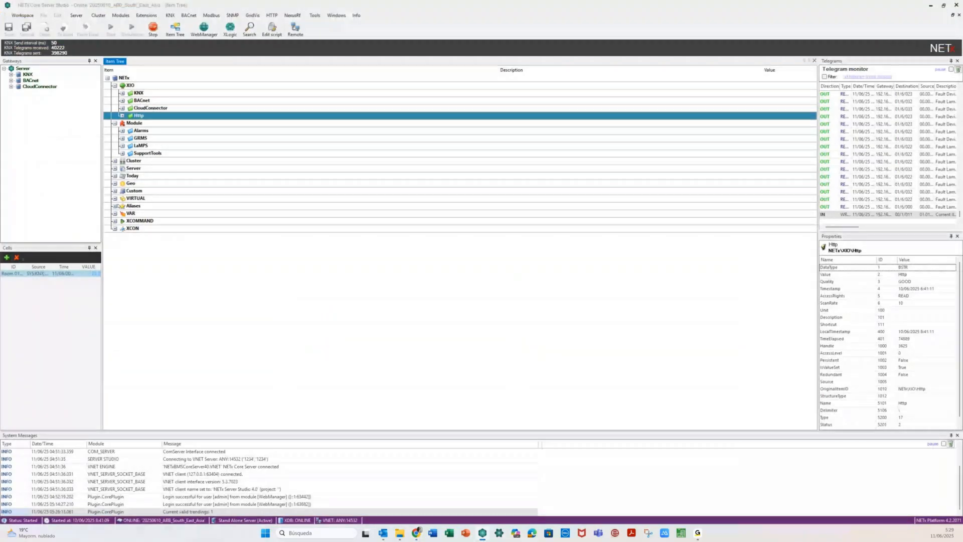
- Locate Room 0101's Temperature alias (23.2 °C) under Aliases, then return to the Web Manager browser
{"action": "double_click", "coordinate": [133, 206]}
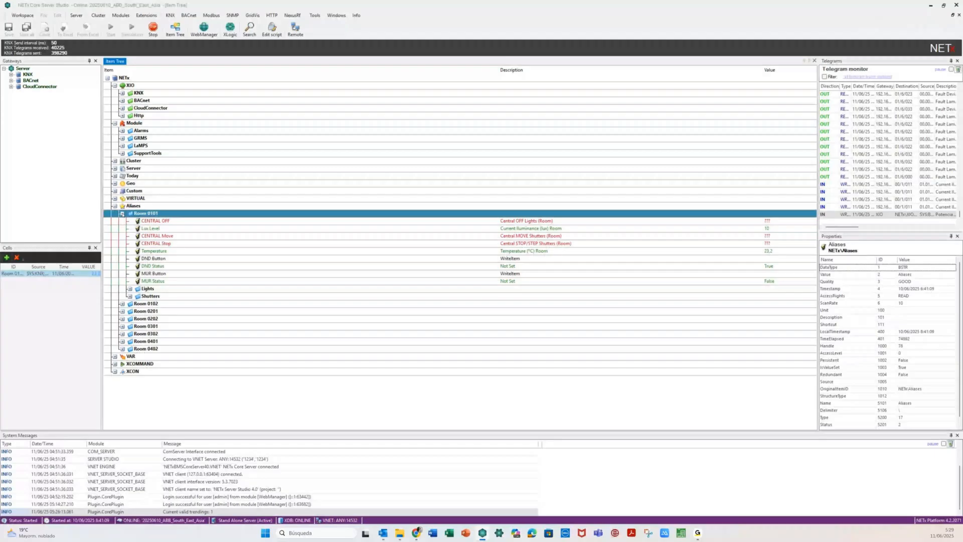
{"action": "key", "text": "Down"}
{"action": "key", "text": "Down"}
{"action": "key", "text": "Down"}
{"action": "key", "text": "Down"}
{"action": "key", "text": "Down"}
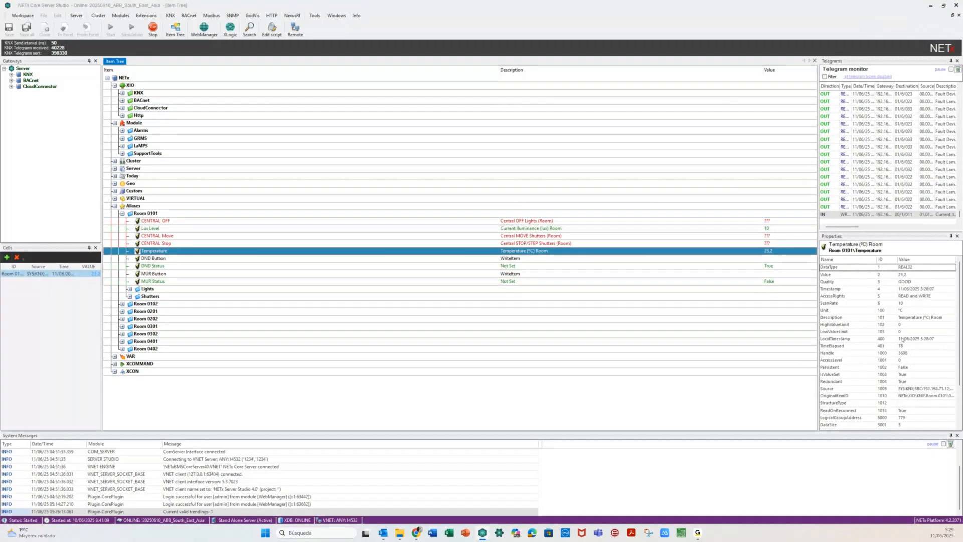
{"action": "mouse_move", "coordinate": [416, 531]}
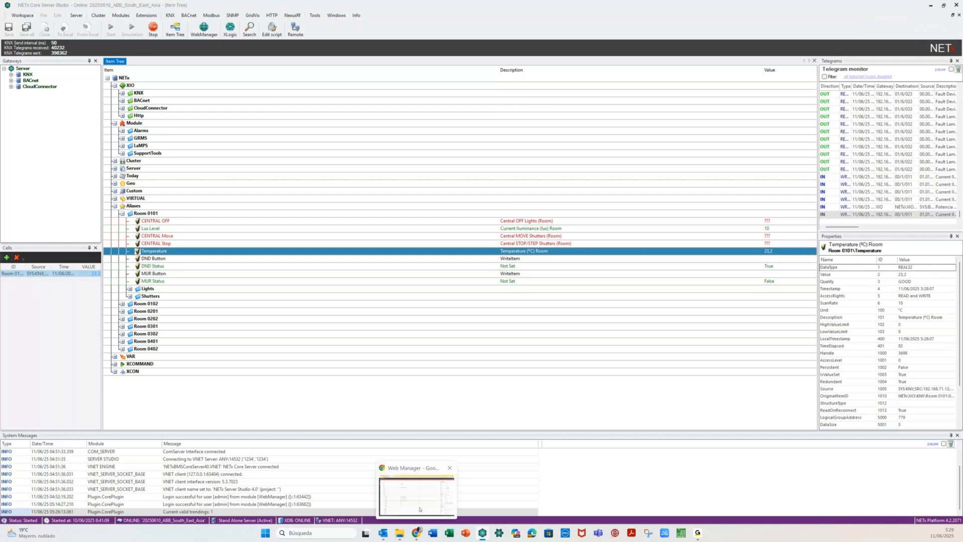
{"action": "left_click", "coordinate": [420, 510]}
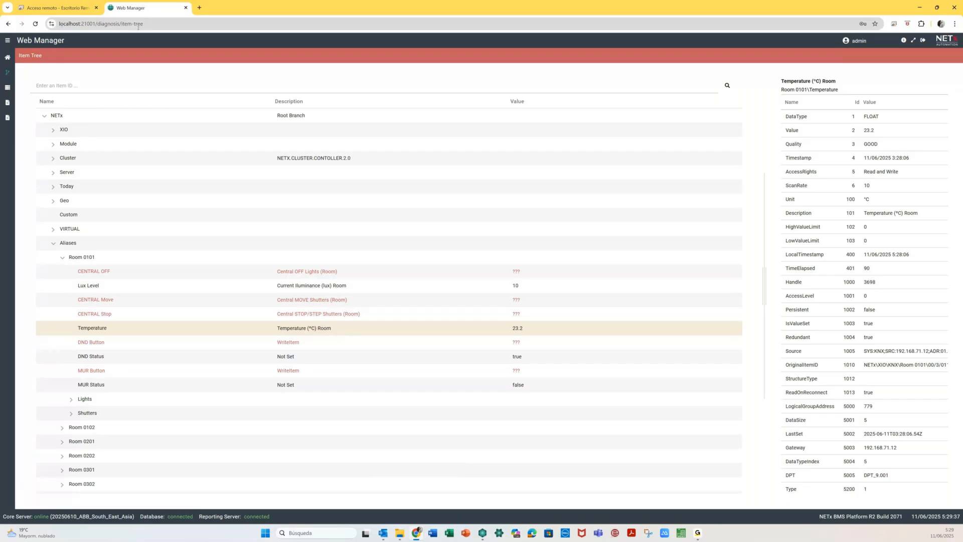
- Select the Item Tree page's URL in Chrome, then switch back to Core Server Studio
{"action": "left_click", "coordinate": [59, 24]}
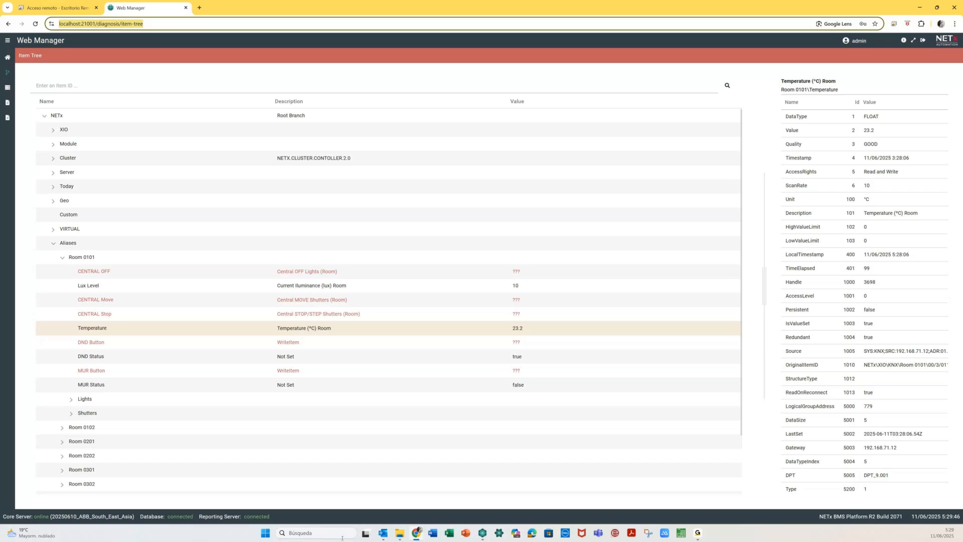
{"action": "left_click", "coordinate": [483, 533]}
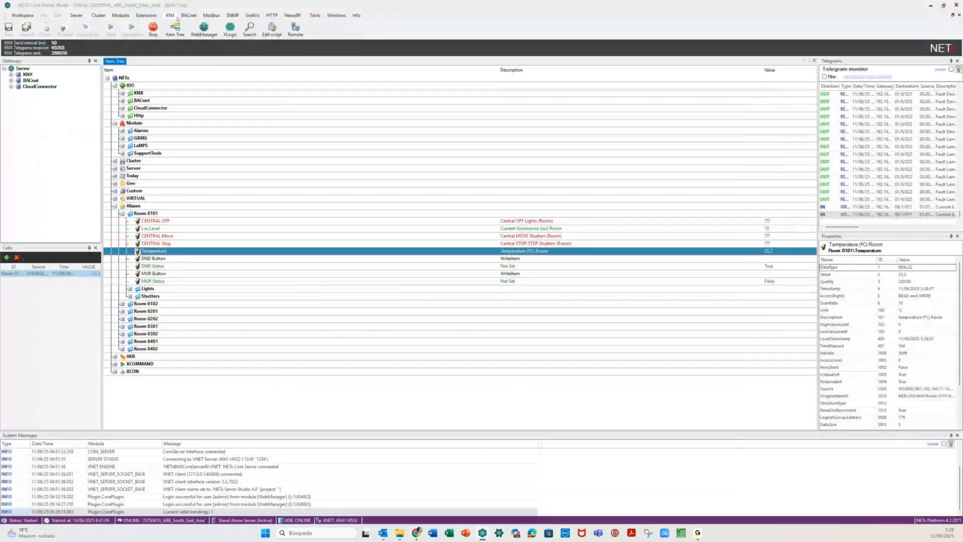
- Open Driver configuration from the BACnet menu in Core Server Studio
{"action": "left_click", "coordinate": [189, 15]}
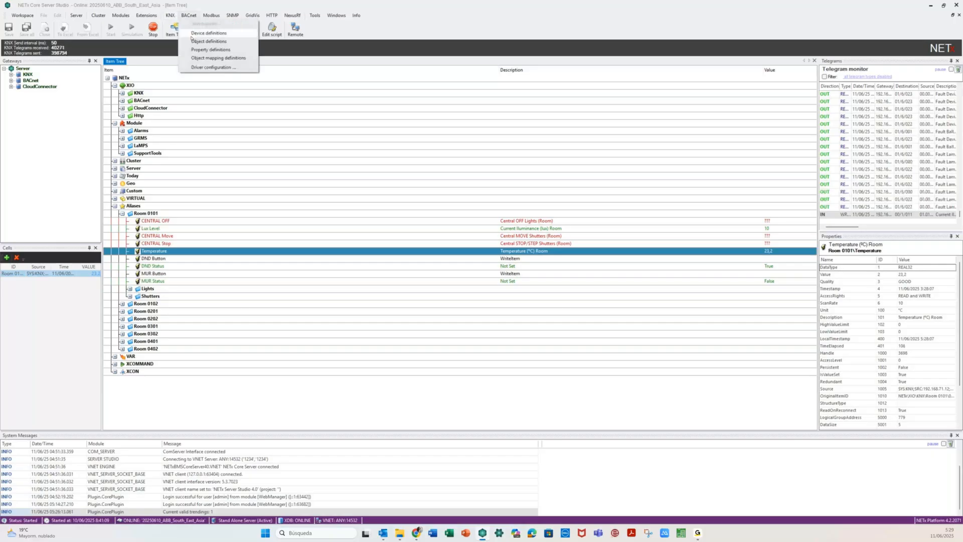
{"action": "left_click", "coordinate": [213, 67]}
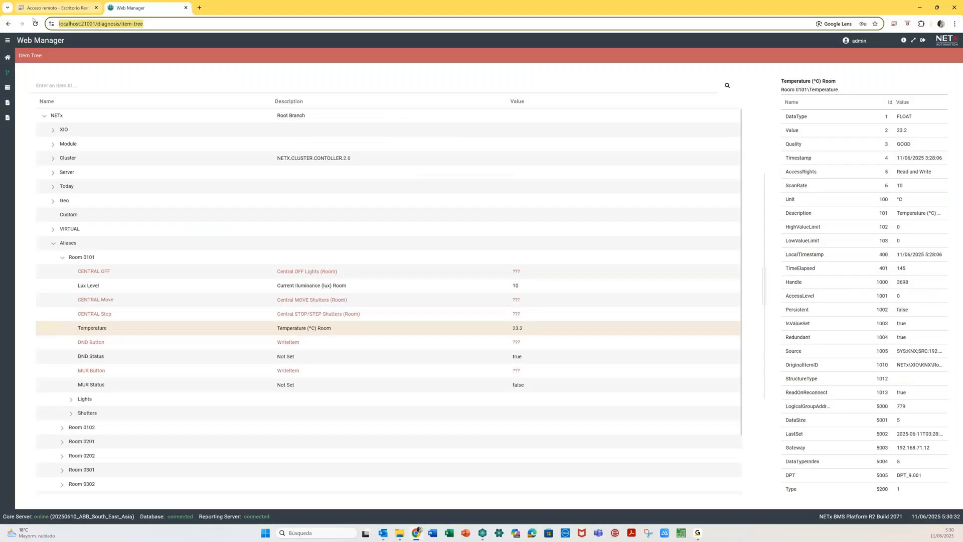
- Reload the Item Tree page and expand Room 0102 under Aliases
{"action": "left_click", "coordinate": [34, 23]}
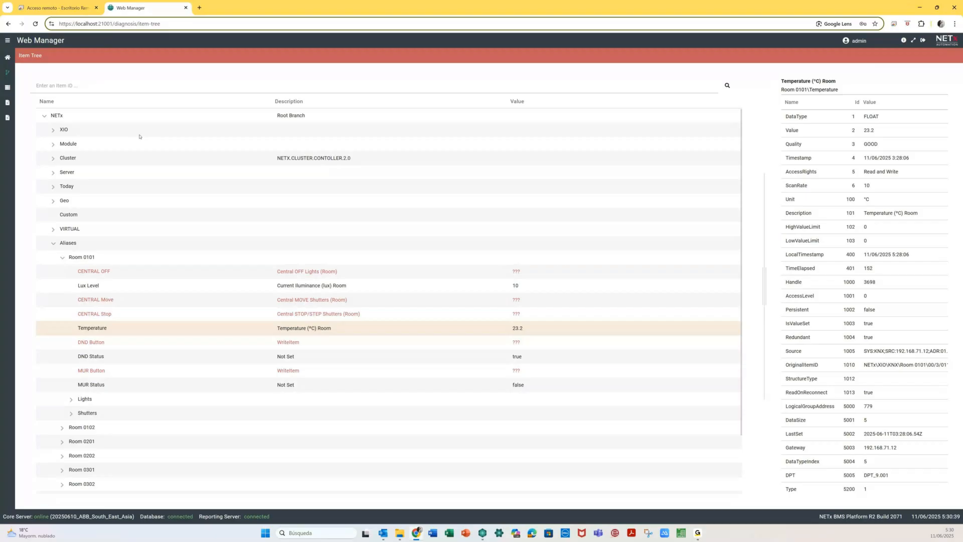
{"action": "left_click", "coordinate": [66, 336]}
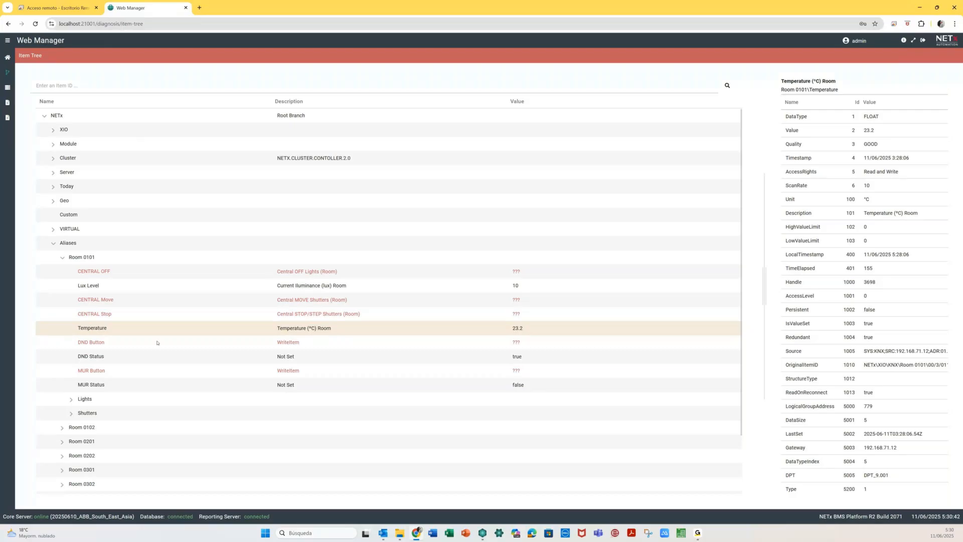
{"action": "left_click", "coordinate": [62, 428]}
- Compare Room 0102's Temperature (23) with Room 0101's Temperature (23.2) and node details
{"action": "scroll", "coordinate": [144, 421], "scroll_direction": "down", "scroll_amount": 1}
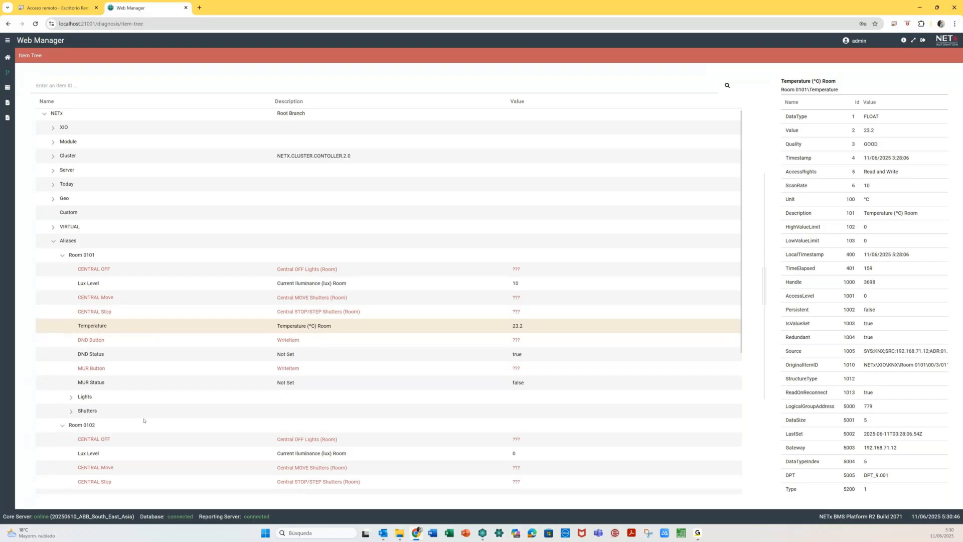
{"action": "scroll", "coordinate": [144, 420], "scroll_direction": "down", "scroll_amount": 2}
{"action": "left_click", "coordinate": [145, 401]}
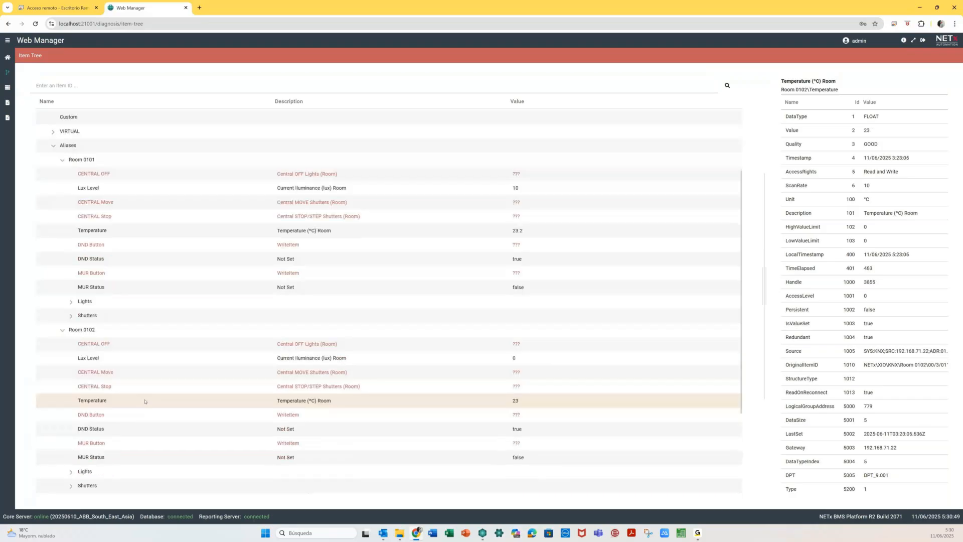
{"action": "left_click", "coordinate": [236, 232]}
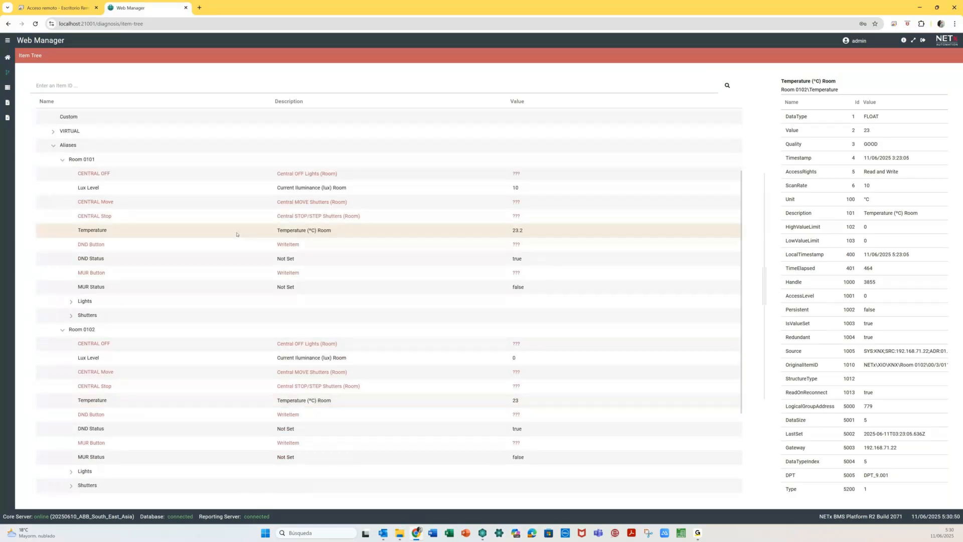
{"action": "left_click", "coordinate": [84, 164]}
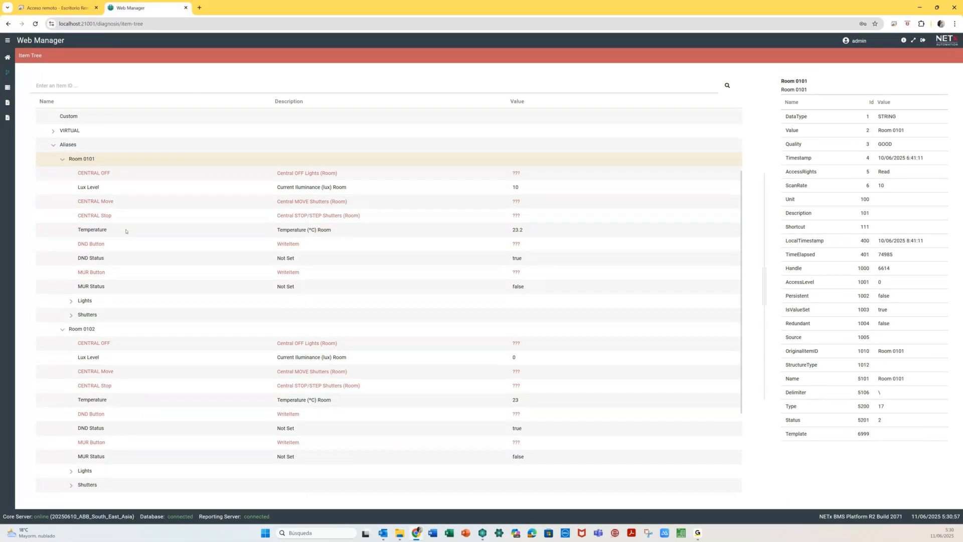
- Copy Room 0101\Temperature's item path to the clipboard with Copy Item Path
{"action": "right_click", "coordinate": [126, 231]}
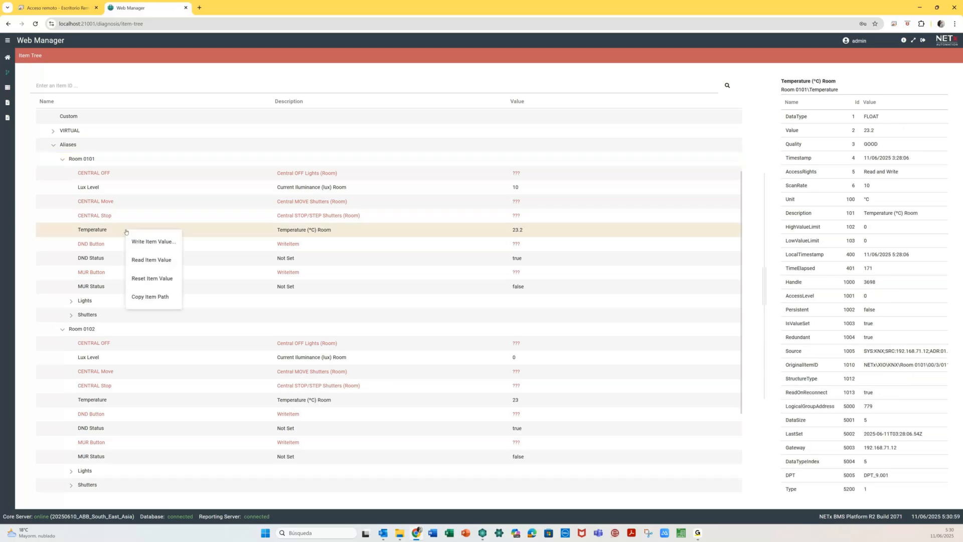
{"action": "left_click", "coordinate": [161, 299]}
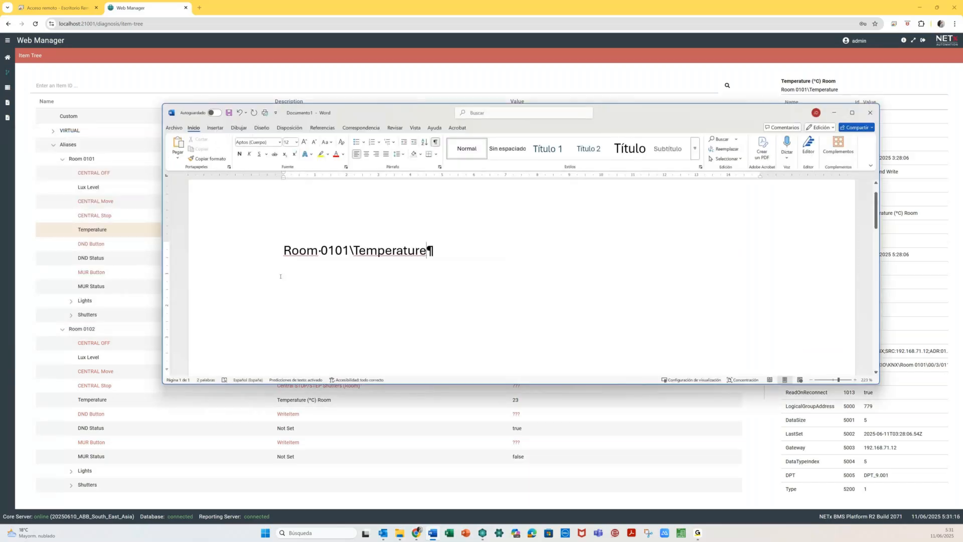
{"action": "left_click", "coordinate": [120, 404]}
- Copy Room 0102\Temperature's item path and bring the Word note to the front
{"action": "left_click", "coordinate": [120, 404]}
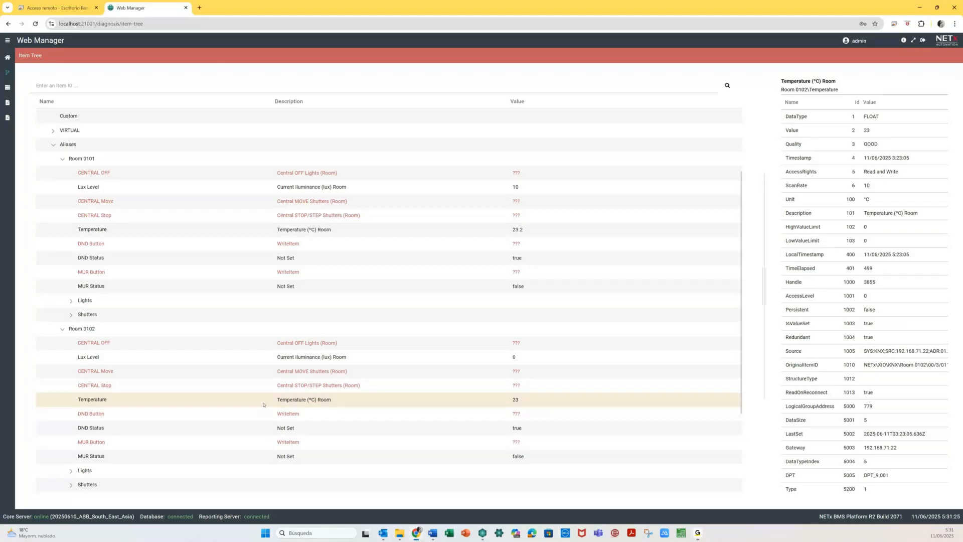
{"action": "left_click", "coordinate": [263, 404]}
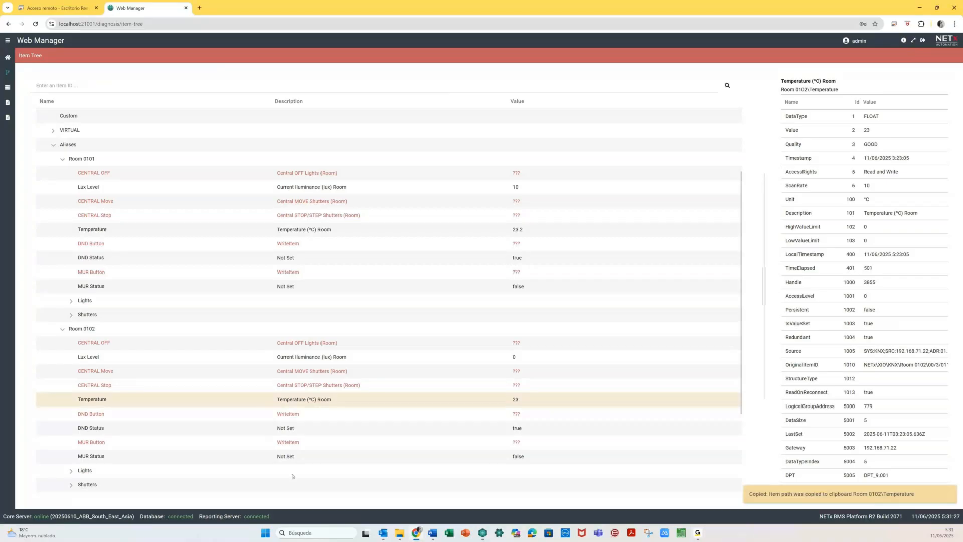
{"action": "mouse_move", "coordinate": [416, 533]}
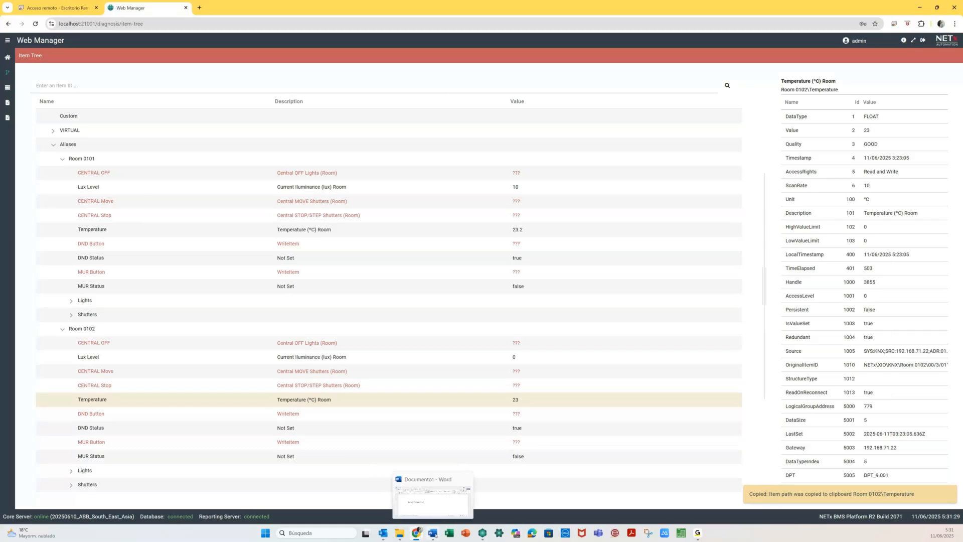
{"action": "left_click", "coordinate": [434, 534]}
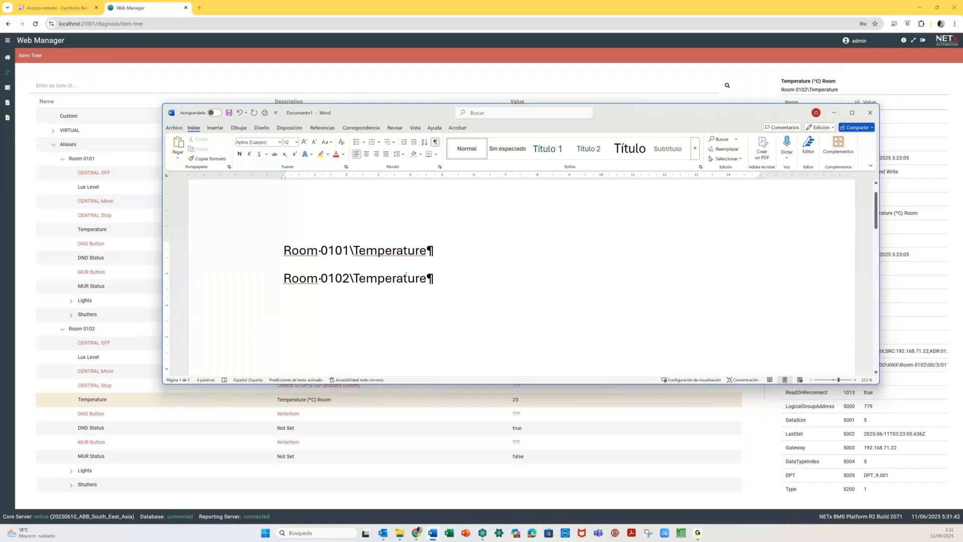
- Colour the first 01 of 0101 and the 02 of 0102 red, then return to Web Manager
{"action": "double_click", "coordinate": [390, 250]}
{"action": "left_click", "coordinate": [426, 278]}
{"action": "left_click_drag", "start_coordinate": [321, 250], "coordinate": [335, 250]}
{"action": "left_click", "coordinate": [342, 278]}
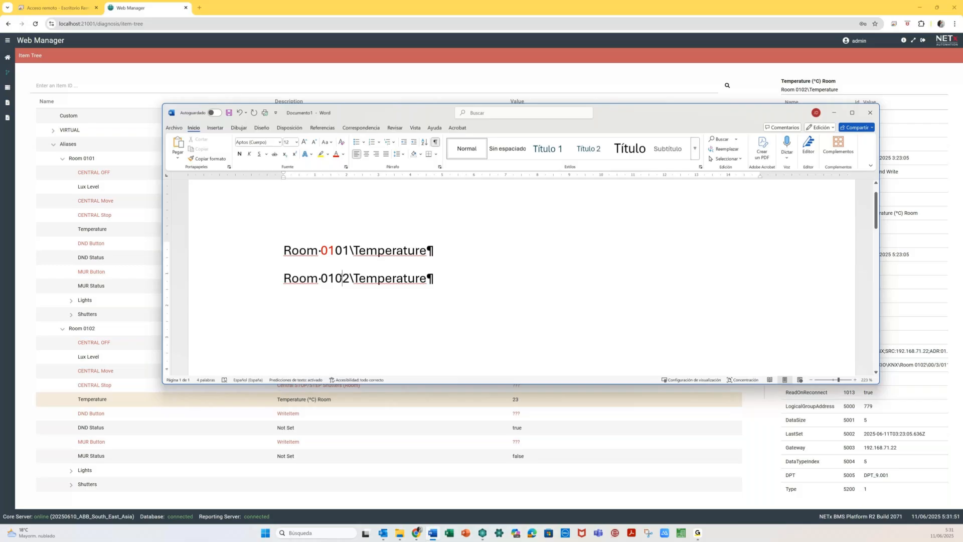
{"action": "left_click_drag", "start_coordinate": [335, 277], "coordinate": [349, 278]}
{"action": "left_click", "coordinate": [336, 155]}
{"action": "left_click", "coordinate": [317, 325]}
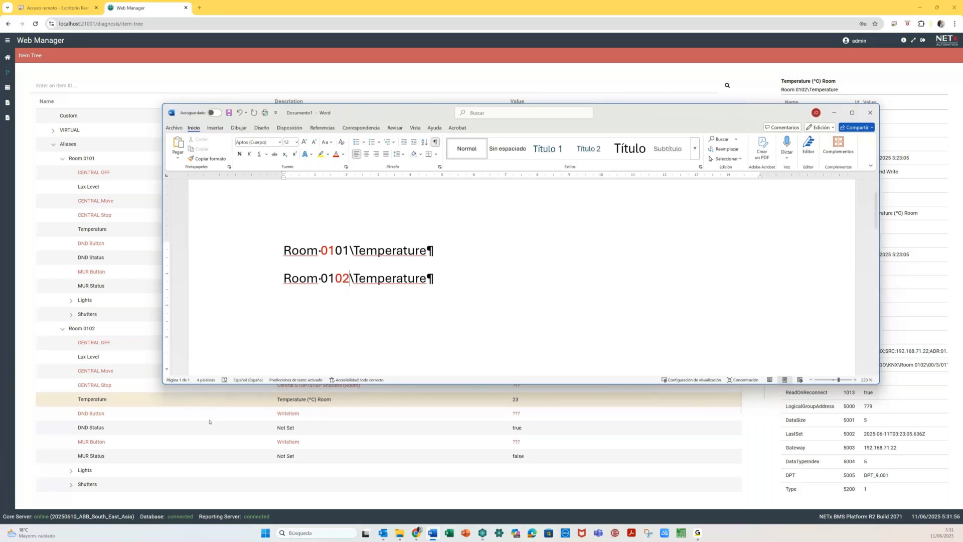
{"action": "left_click", "coordinate": [210, 422]}
{"action": "left_click", "coordinate": [62, 331]}
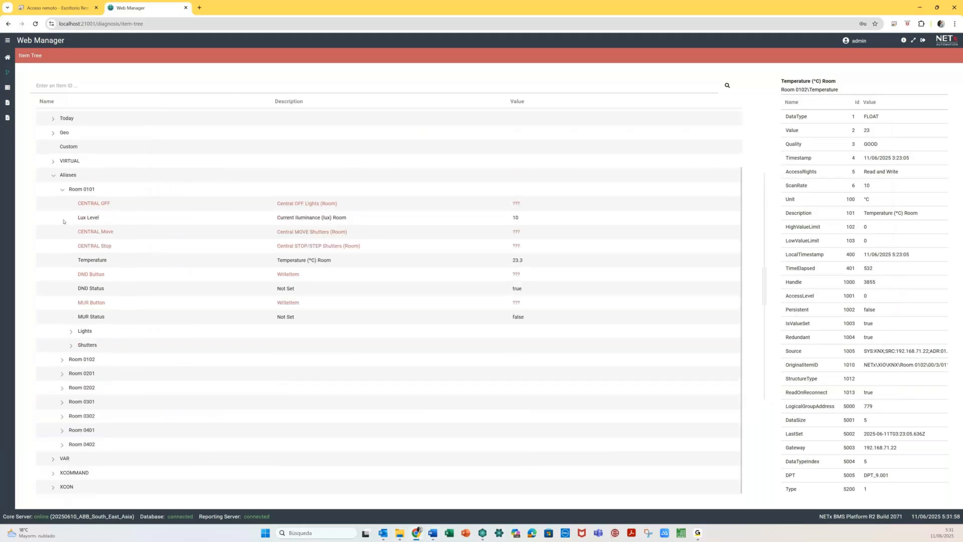
- Collapse Room 0101, expand Room 0302, and copy its Temperature item path
{"action": "left_click", "coordinate": [62, 189]}
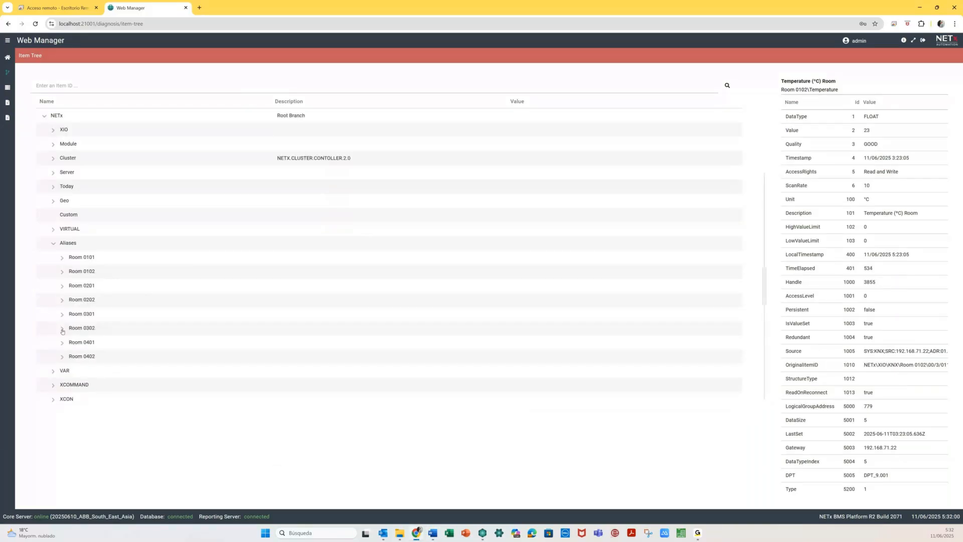
{"action": "left_click", "coordinate": [62, 329]}
{"action": "left_click", "coordinate": [116, 398]}
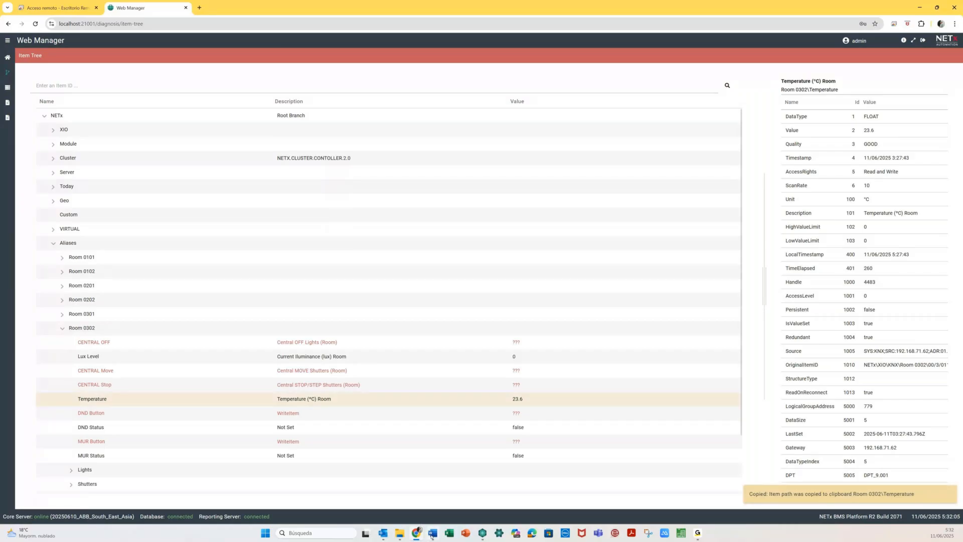
- Paste Room 0302\Temperature as a third line in the Word note, then switch away
{"action": "left_click", "coordinate": [432, 533]}
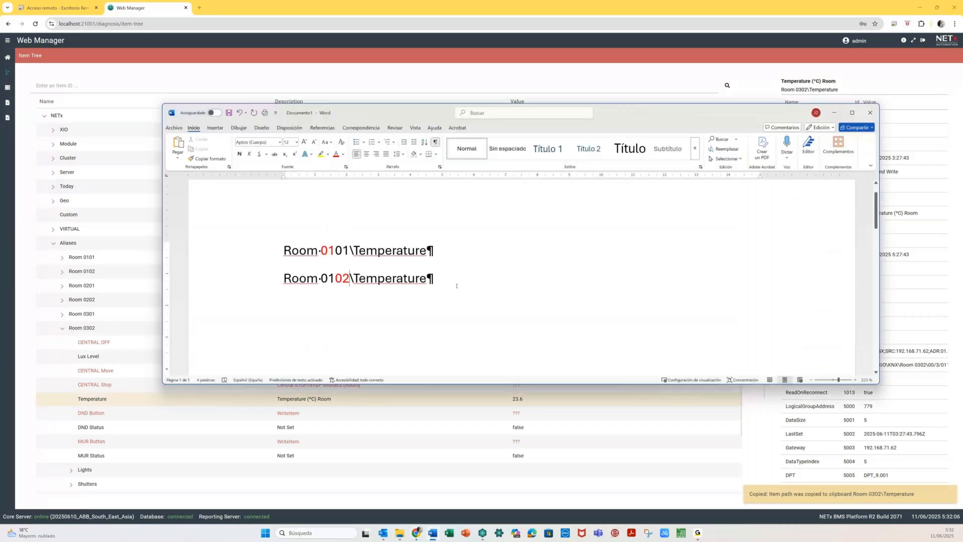
{"action": "left_click", "coordinate": [457, 286]}
{"action": "key", "text": "Return"}
{"action": "key", "text": "ctrl+v"}
{"action": "double_click", "coordinate": [300, 306]}
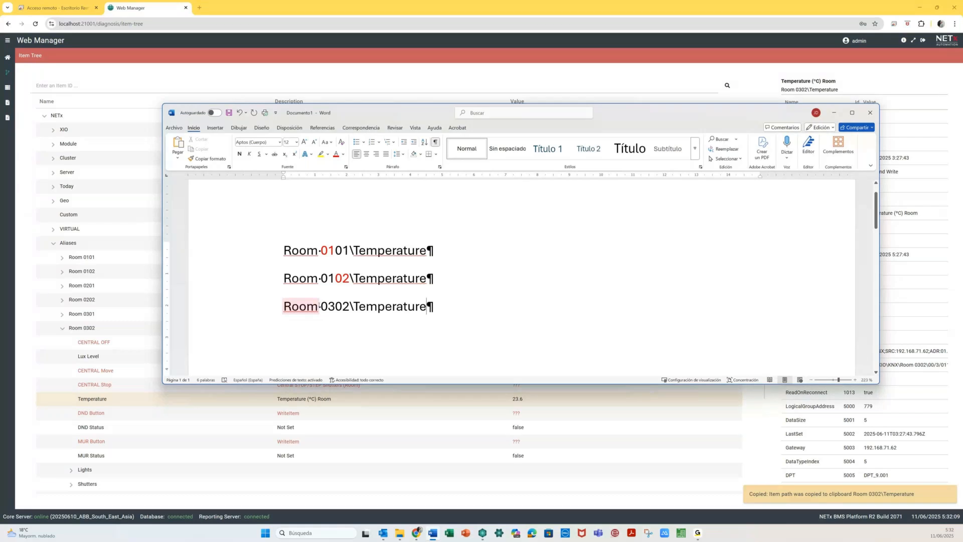
{"action": "double_click", "coordinate": [322, 306]}
{"action": "left_click", "coordinate": [315, 342]}
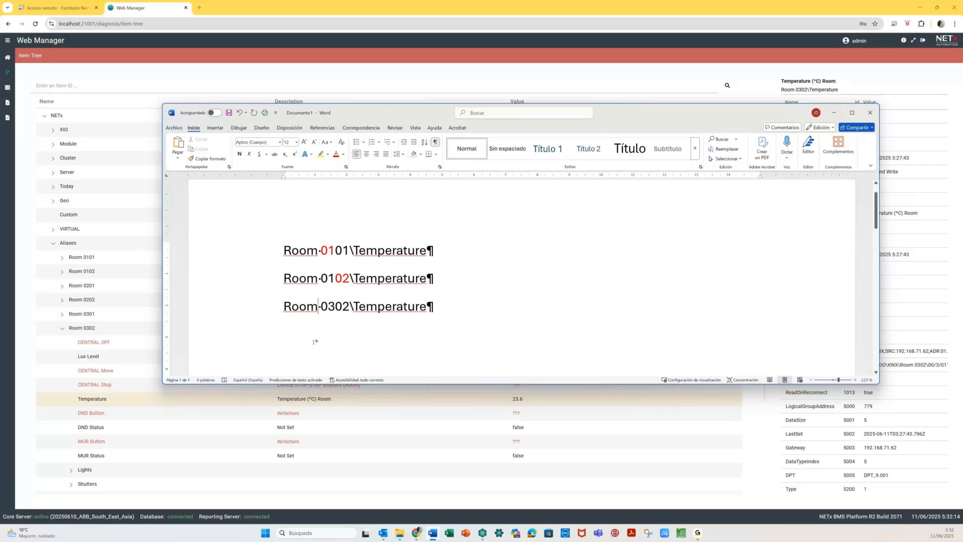
{"action": "key", "text": "alt+Tab"}
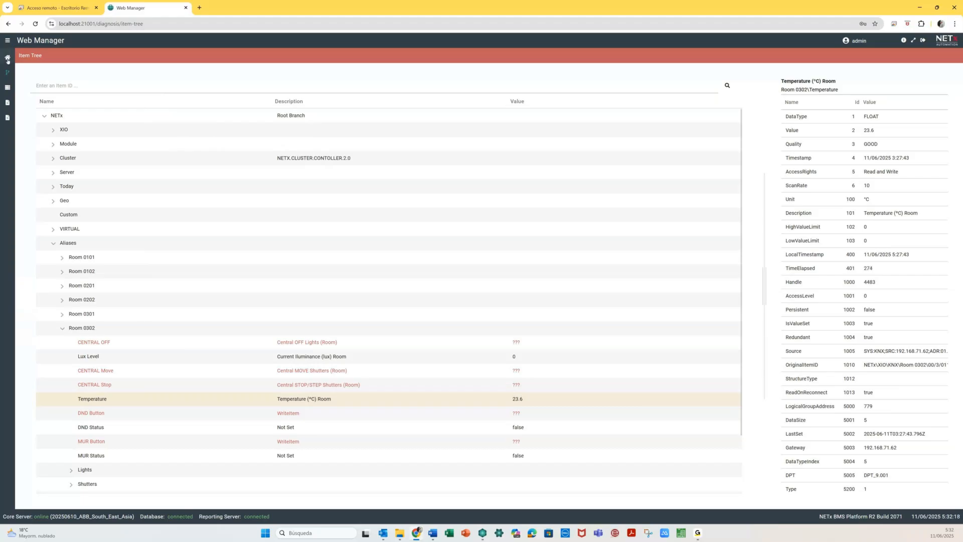
- Go to the Web Manager dashboard via the home icon and open Templates
{"action": "left_click", "coordinate": [8, 58]}
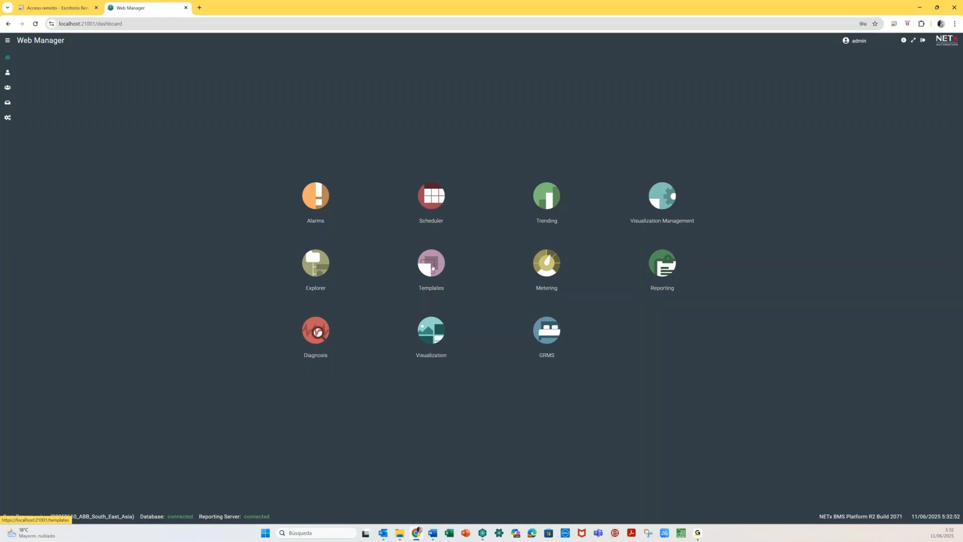
{"action": "left_click", "coordinate": [430, 261]}
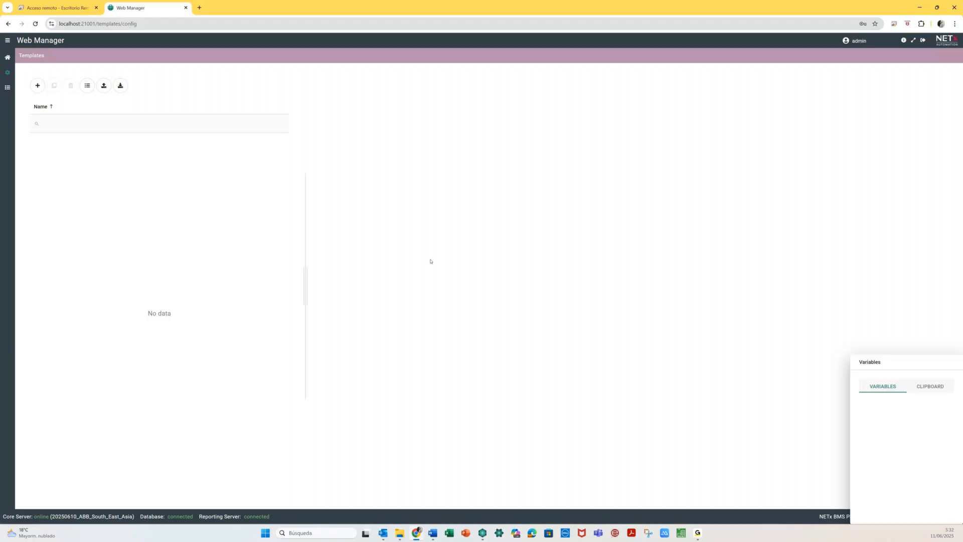
- Move the Variables panel aside and open the + Add menu of template types
{"action": "left_click_drag", "start_coordinate": [903, 362], "coordinate": [150, 195]}
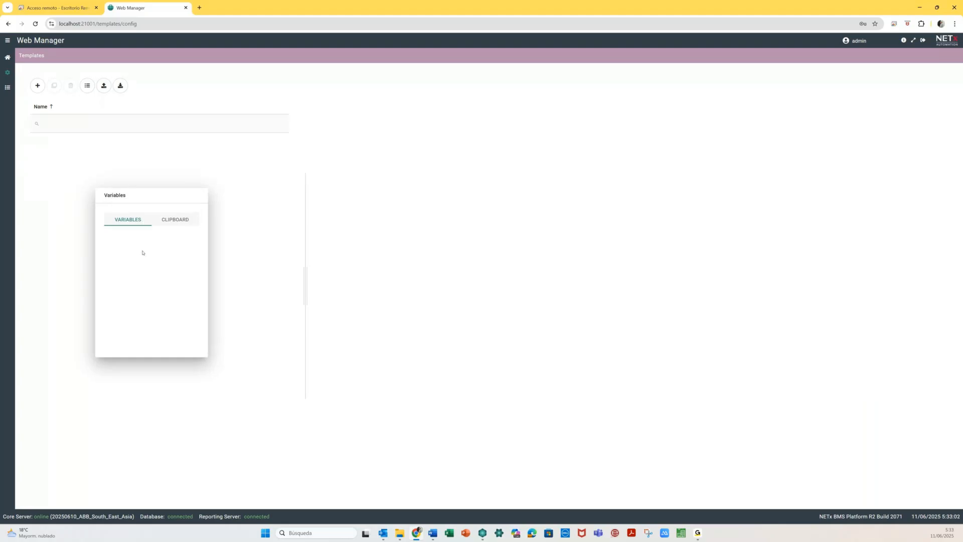
{"action": "left_click_drag", "start_coordinate": [151, 203], "coordinate": [151, 210]}
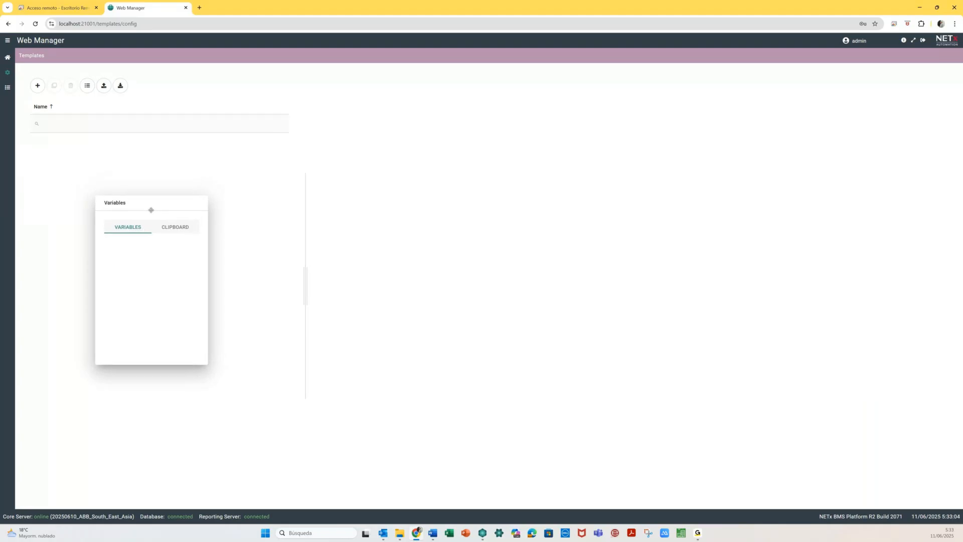
{"action": "left_click", "coordinate": [37, 87]}
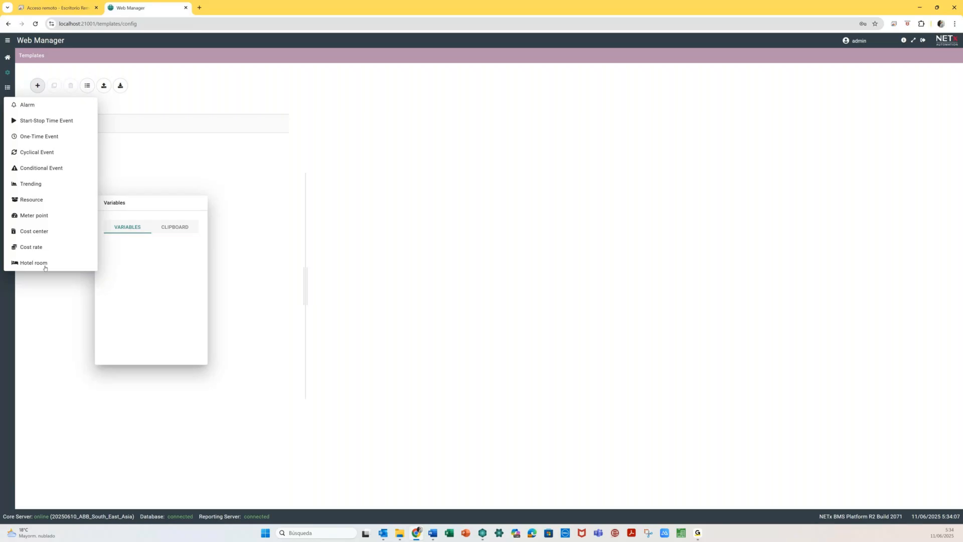
- Choose Trending from the template-type menu to open a blank Trending Template form
{"action": "left_click", "coordinate": [45, 185]}
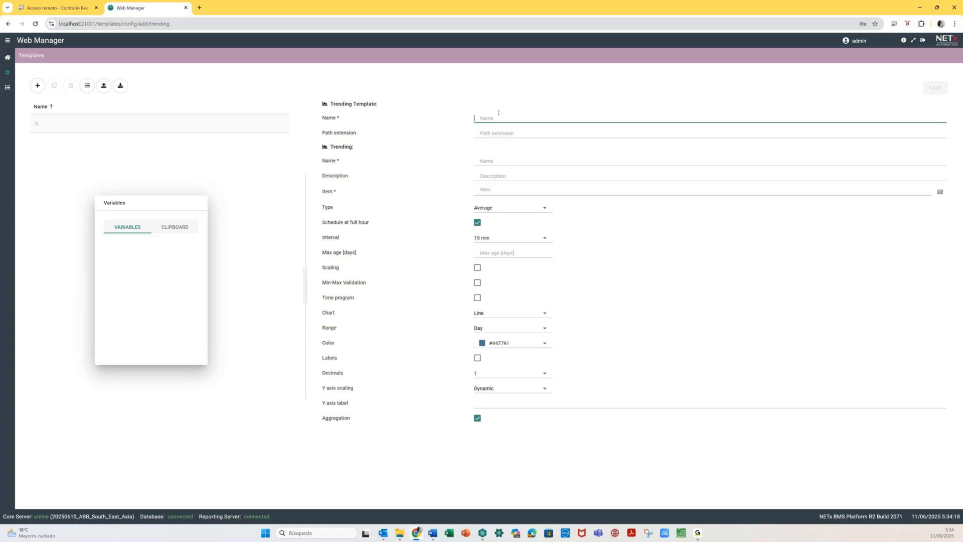
- Name the template Room Temperatures and begin the path extension 03 - TRENDINGS\Temperatures\Room
{"action": "type", "text": "Temperatures"}
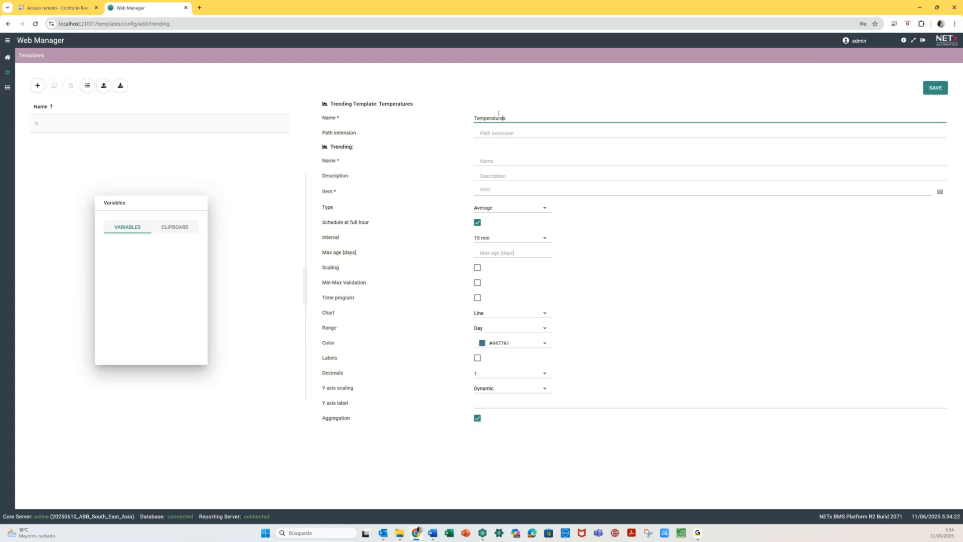
{"action": "type", "text": "Room"}
{"action": "left_click", "coordinate": [500, 131]}
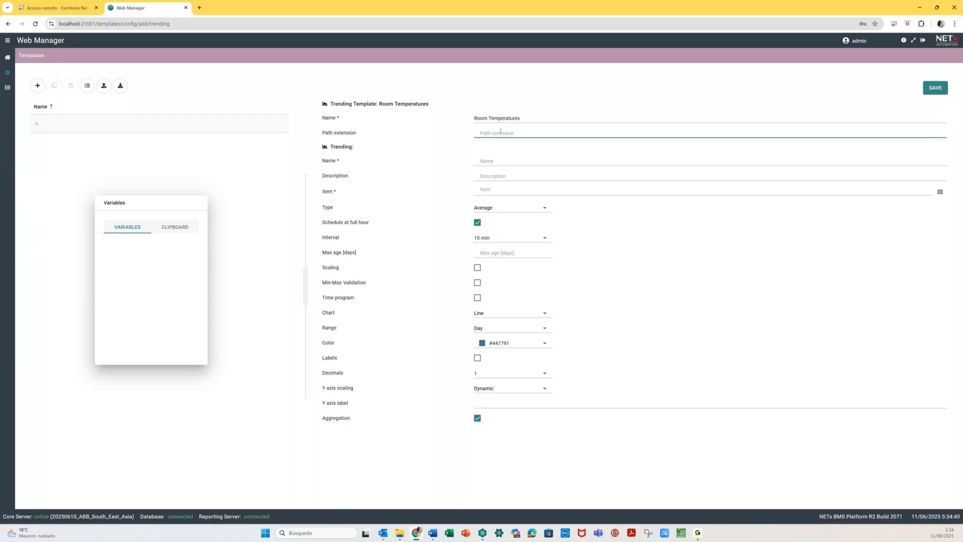
{"action": "type", "text": "03 - TRENDING"}
{"action": "type", "text": "Temperatures"}
{"action": "type", "text": "\\Room {"}
- Complete the path extension with the {F}{R} floor and room placeholders
{"action": "type", "text": "Floor"}
{"action": "key", "text": "BackSpace"}
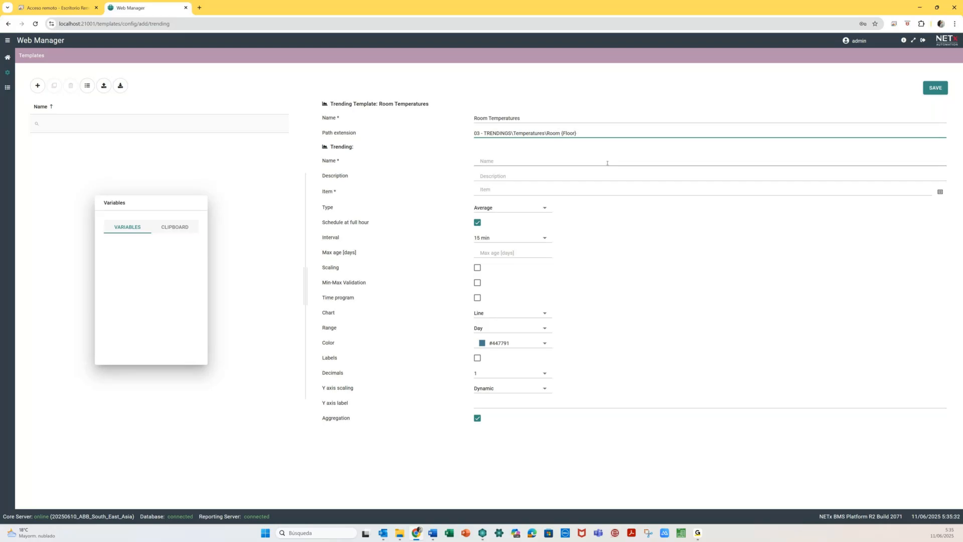
{"action": "type", "text": "}"}
{"action": "type", "text": "{Room"}
{"action": "type", "text": "}"}
{"action": "key", "text": "BackSpace"}
{"action": "key", "text": "BackSpace"}
{"action": "key", "text": "BackSpace"}
{"action": "key", "text": "Left"}
{"action": "key", "text": "Left"}
{"action": "key", "text": "BackSpace"}
{"action": "key", "text": "BackSpace"}
{"action": "key", "text": "BackSpace"}
{"action": "key", "text": "BackSpace"}
{"action": "key", "text": "End"}
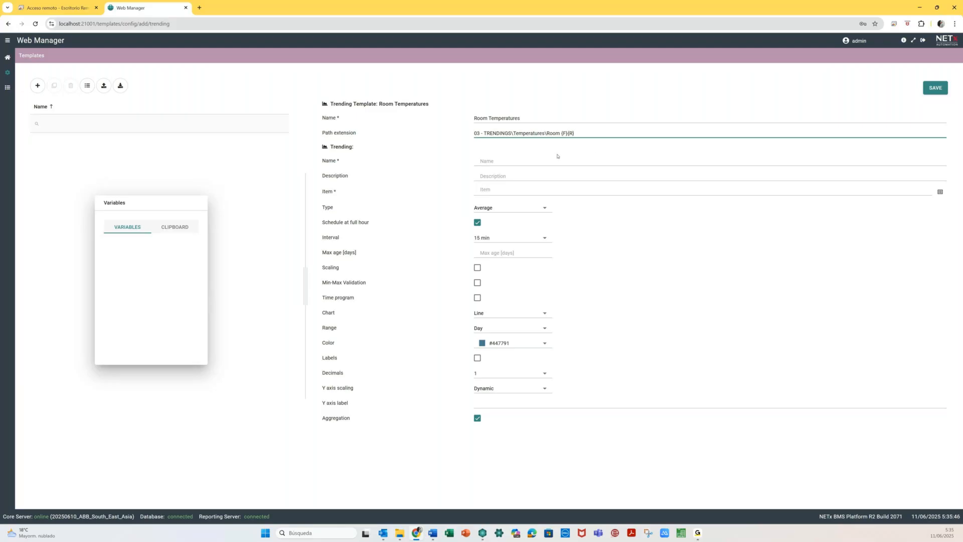
{"action": "left_click", "coordinate": [557, 157]}
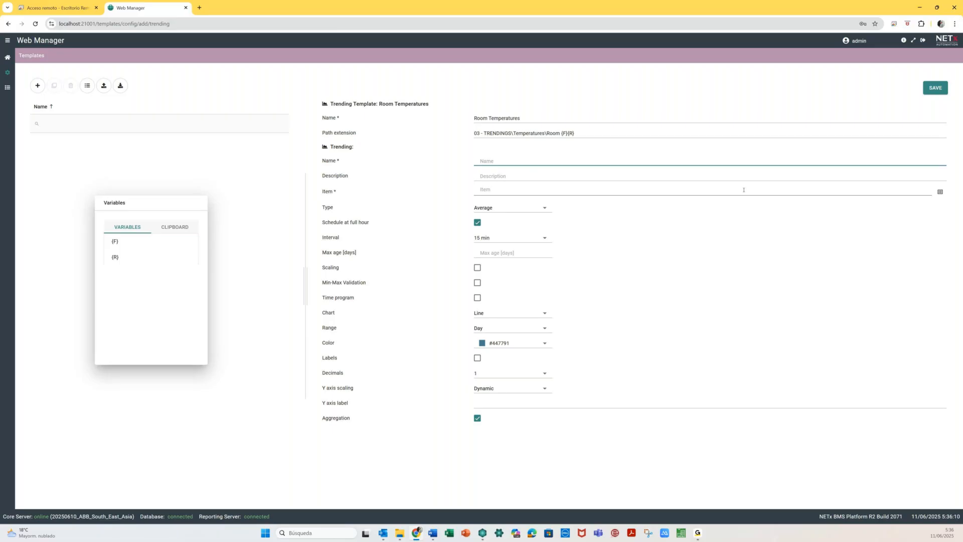
- Name the trending 'Temperature at Room {F}{R}' using the F and R variables
{"action": "type", "text": "Temperature at Room"}
{"action": "left_click", "coordinate": [131, 243]}
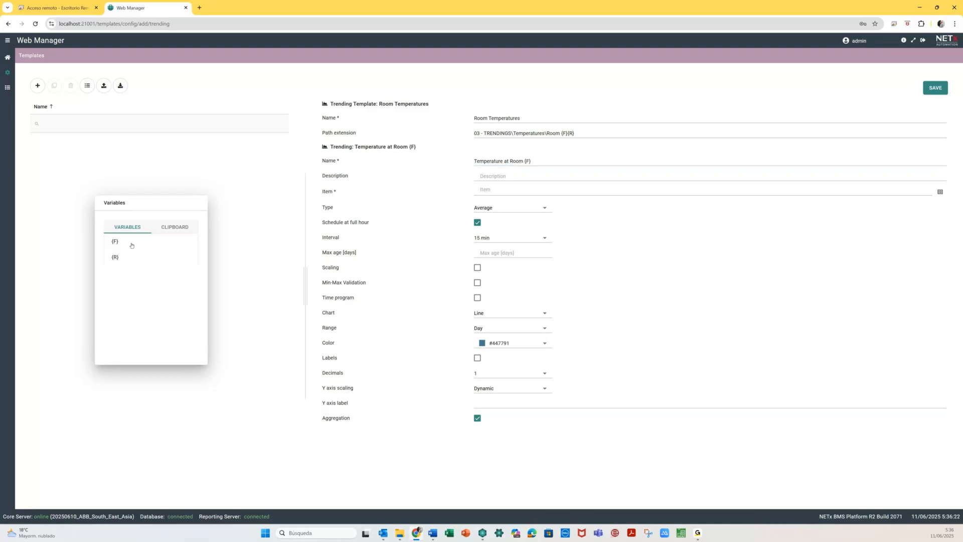
{"action": "left_click", "coordinate": [123, 263]}
- Set the item to Room 0101\Temperature, replacing both 01s with {F} and {R}
{"action": "left_click", "coordinate": [508, 190]}
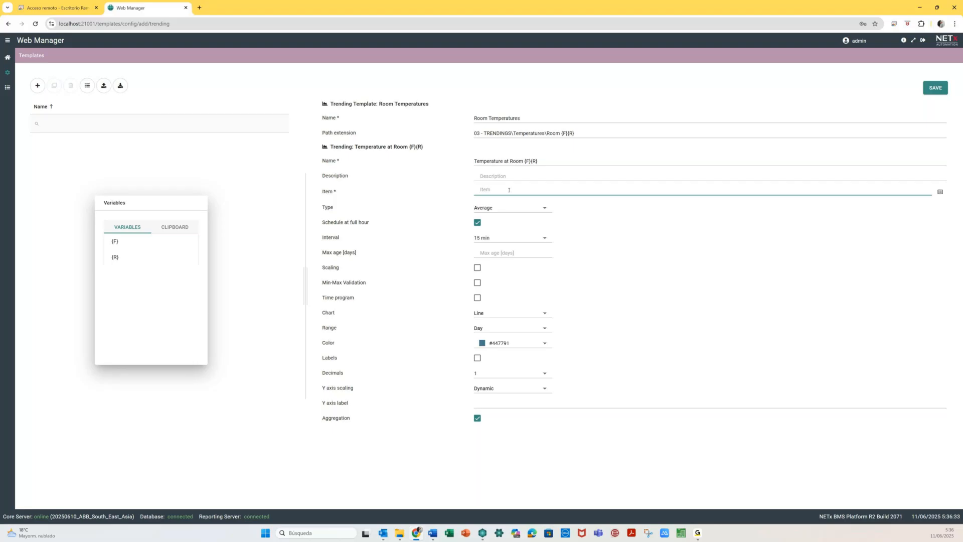
{"action": "left_click", "coordinate": [940, 192]}
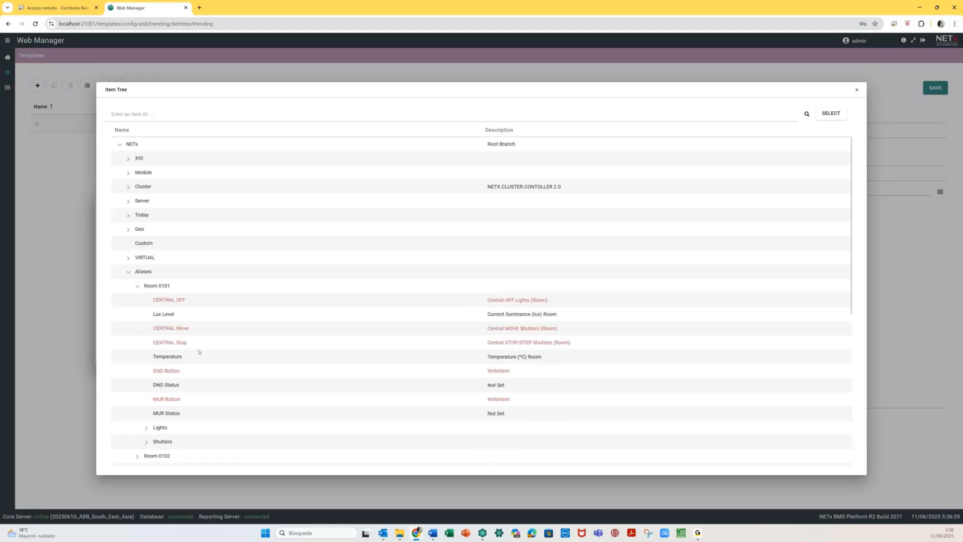
{"action": "left_click", "coordinate": [207, 362]}
{"action": "left_click", "coordinate": [839, 113]}
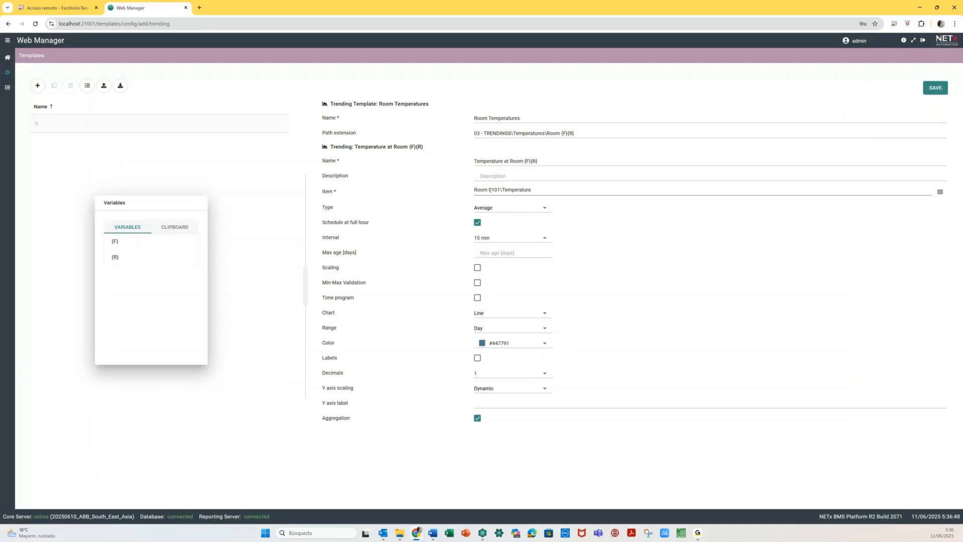
{"action": "left_click_drag", "start_coordinate": [489, 189], "coordinate": [495, 190]}
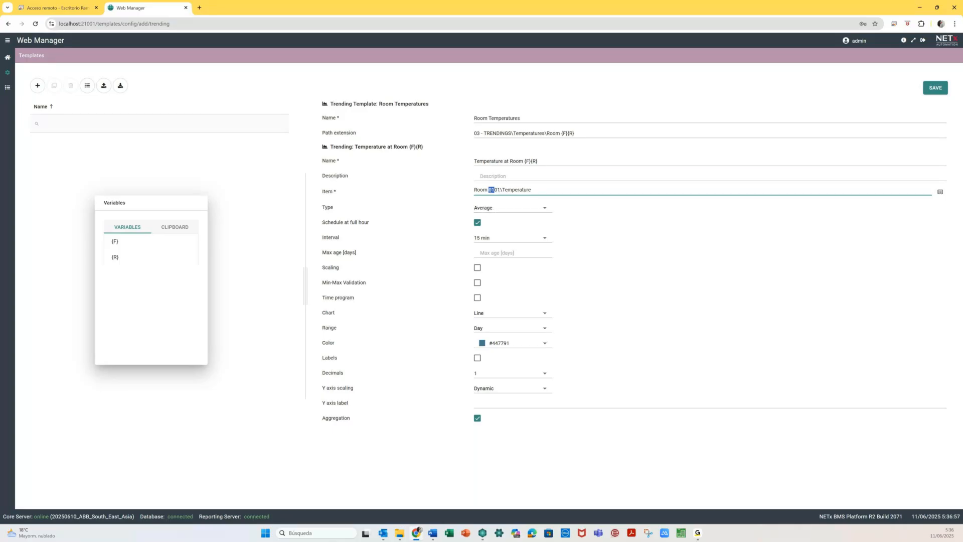
{"action": "left_click", "coordinate": [116, 242]}
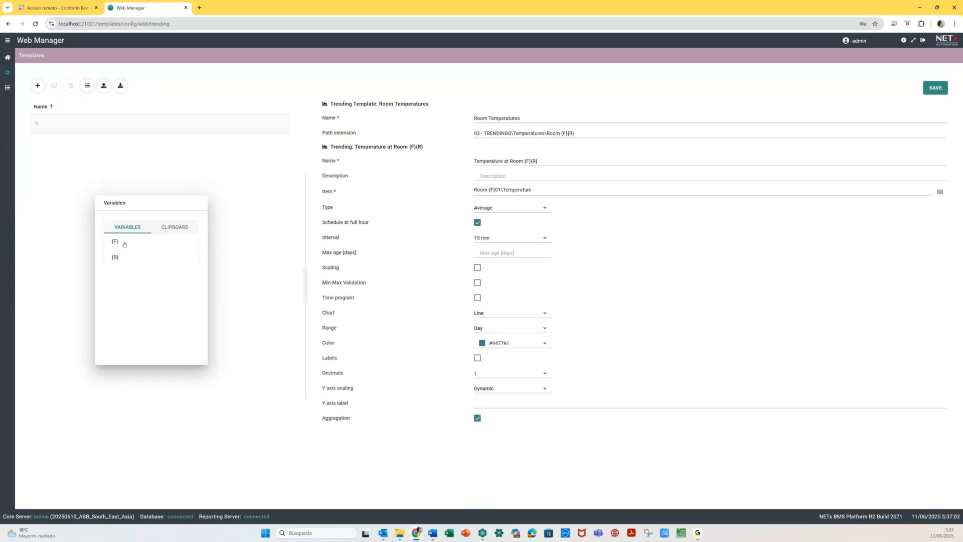
{"action": "double_click", "coordinate": [497, 190]}
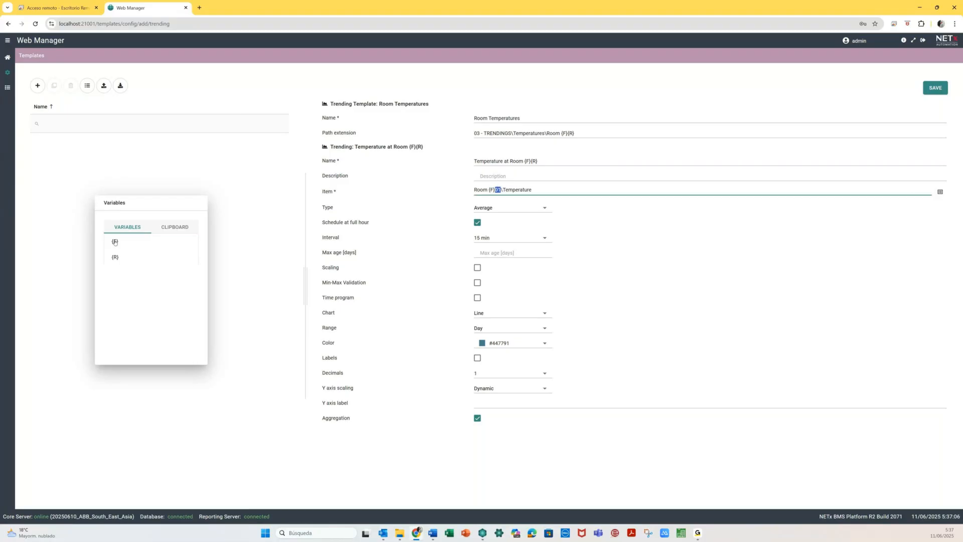
{"action": "left_click", "coordinate": [122, 258]}
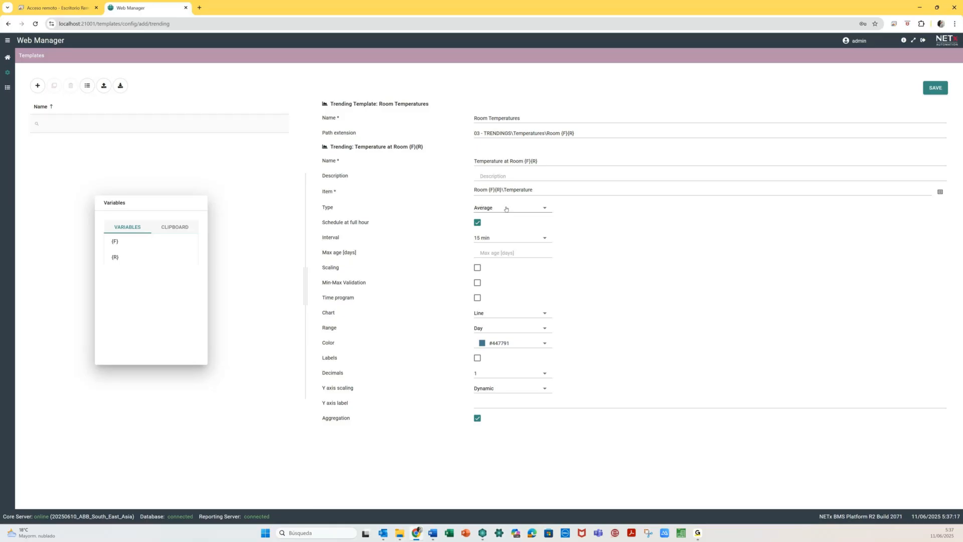
- Keep the trending type Average and set the recording interval to 5 min
{"action": "left_click", "coordinate": [506, 208]}
{"action": "left_click", "coordinate": [475, 220]}
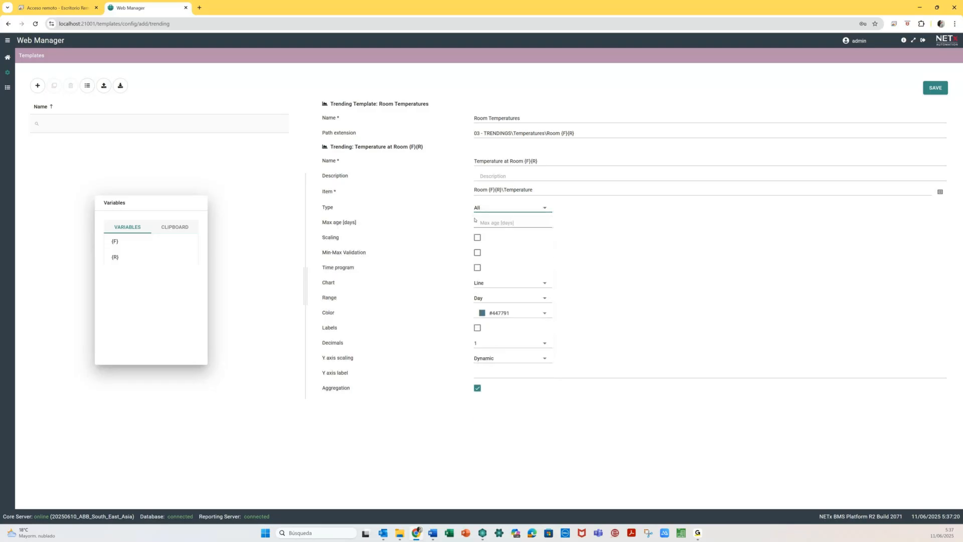
{"action": "left_click", "coordinate": [490, 210]}
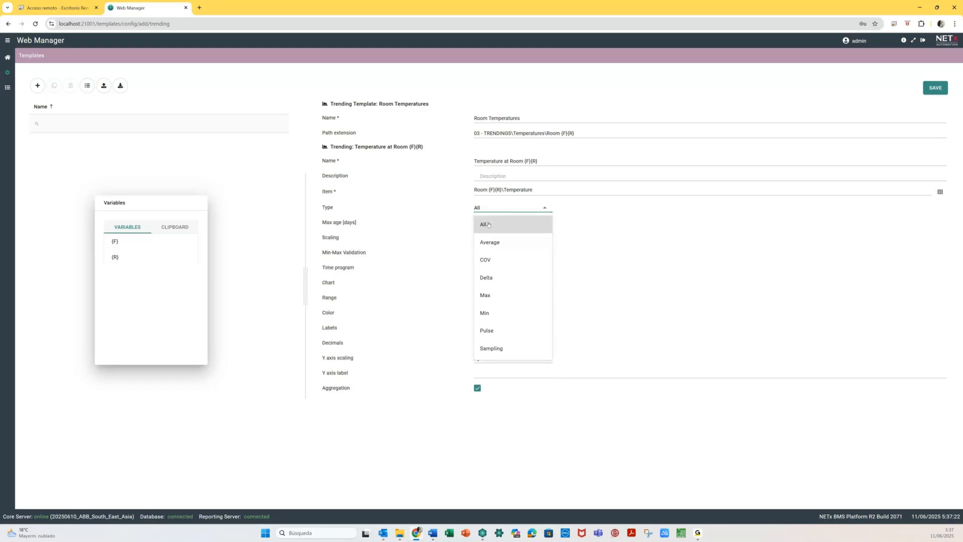
{"action": "left_click", "coordinate": [492, 242]}
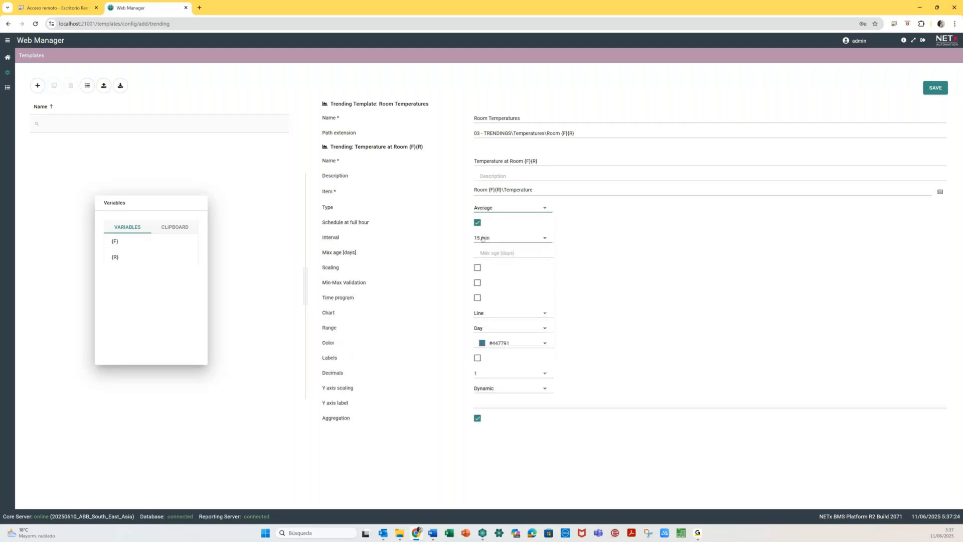
{"action": "left_click", "coordinate": [482, 239]}
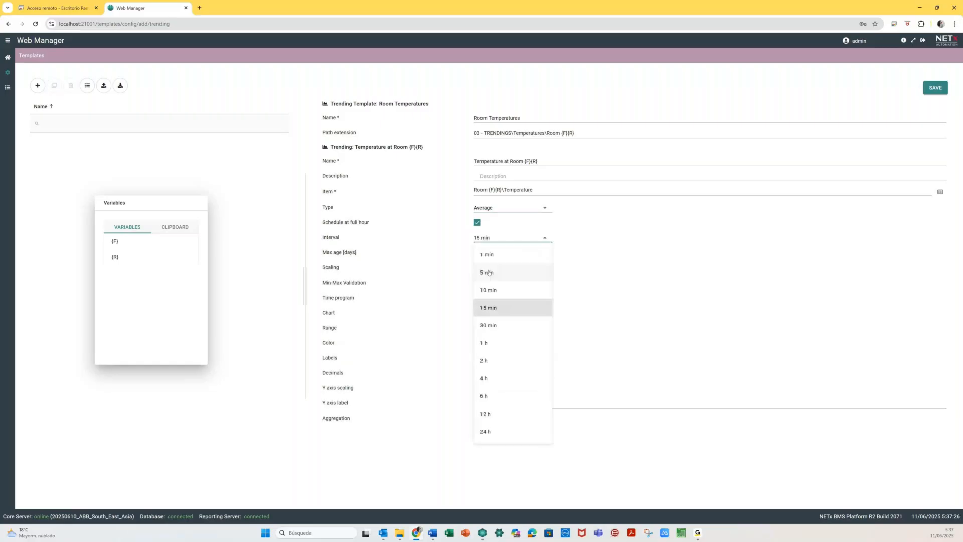
{"action": "left_click", "coordinate": [488, 273]}
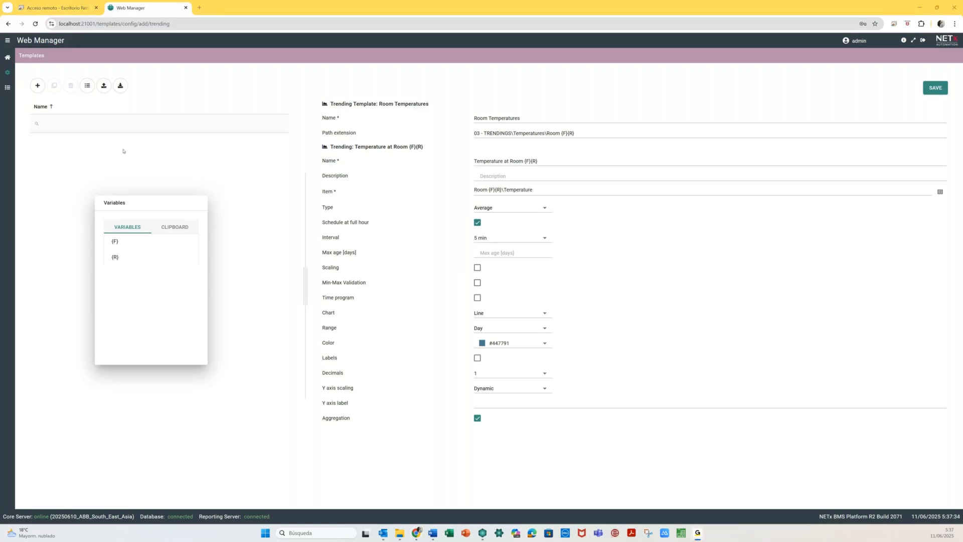
- Label the Y axis °C, turn off aggregation, and save the template
{"action": "left_click", "coordinate": [481, 253]}
{"action": "type", "text": "°"}
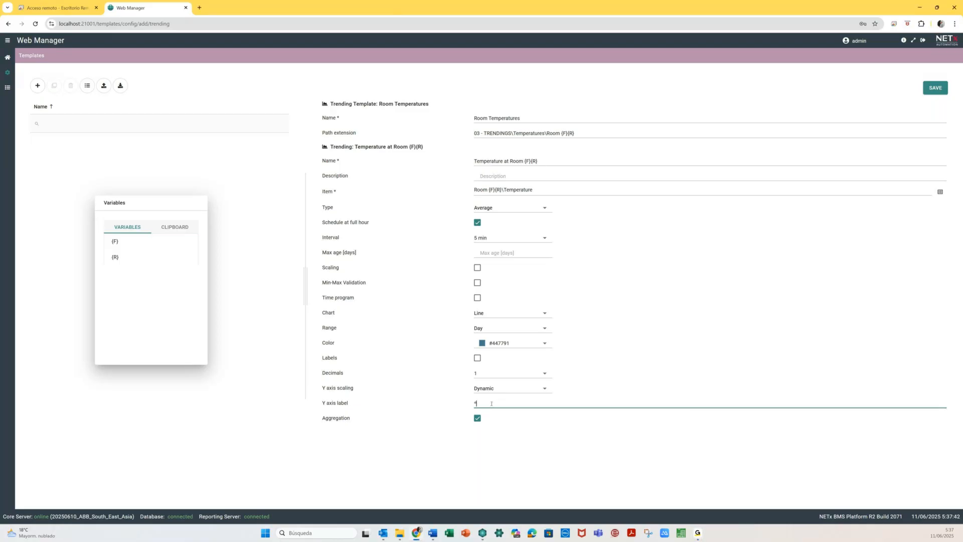
{"action": "type", "text": "C"}
{"action": "left_click", "coordinate": [476, 421]}
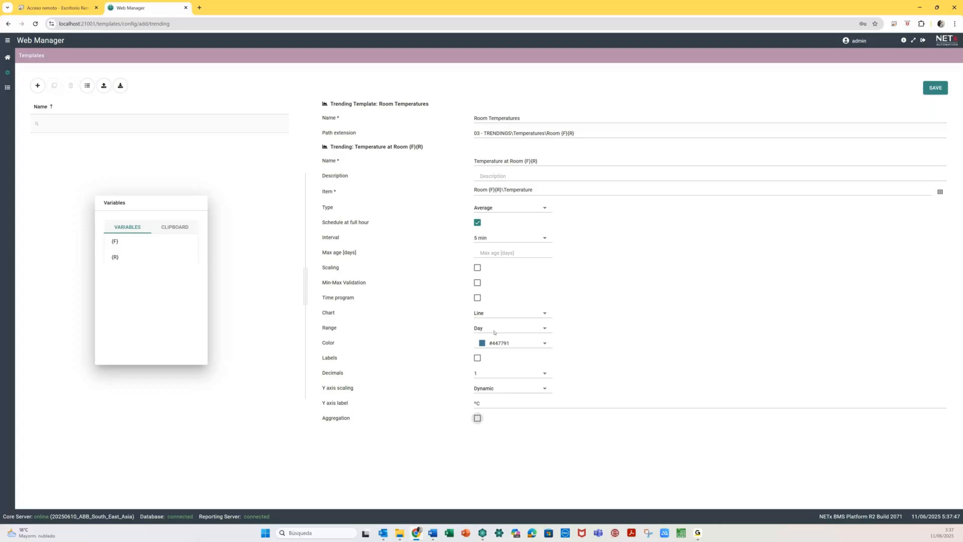
{"action": "left_click_drag", "start_coordinate": [323, 221], "coordinate": [376, 224]}
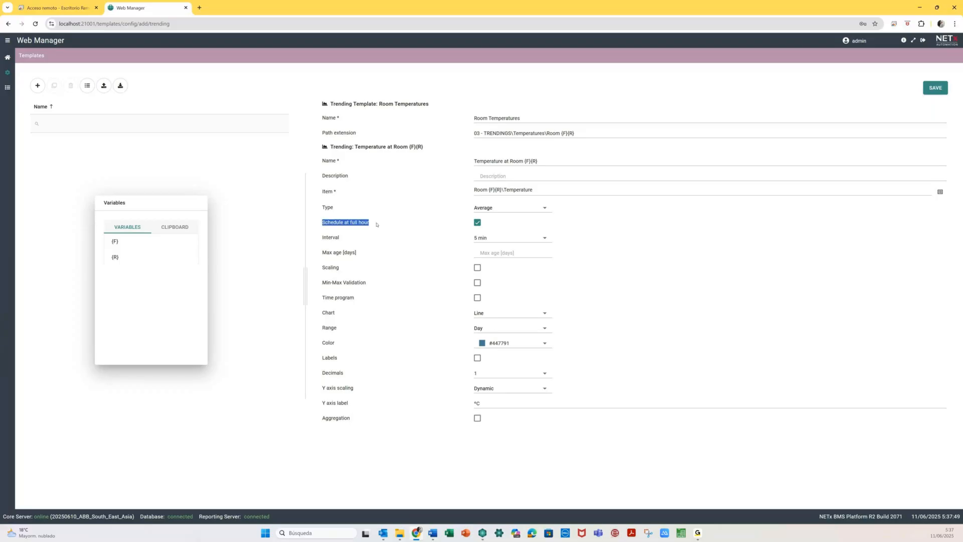
{"action": "left_click", "coordinate": [437, 225]}
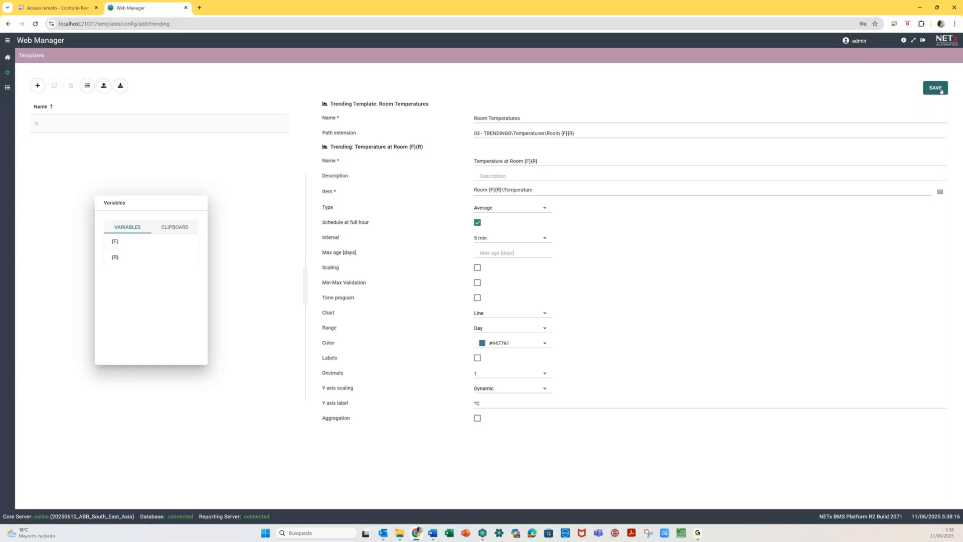
{"action": "left_click", "coordinate": [936, 88]}
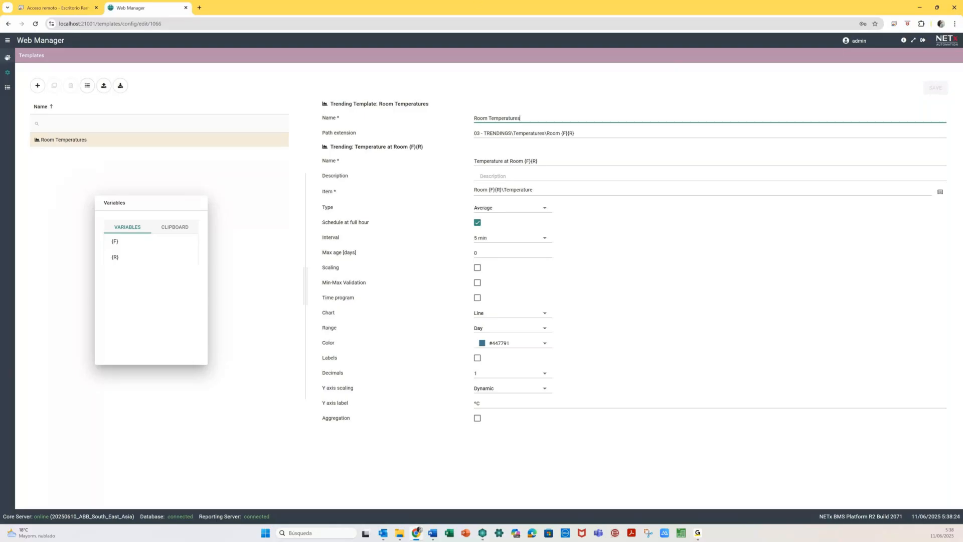
- Return to the dashboard and open the Trending section
{"action": "left_click", "coordinate": [7, 58]}
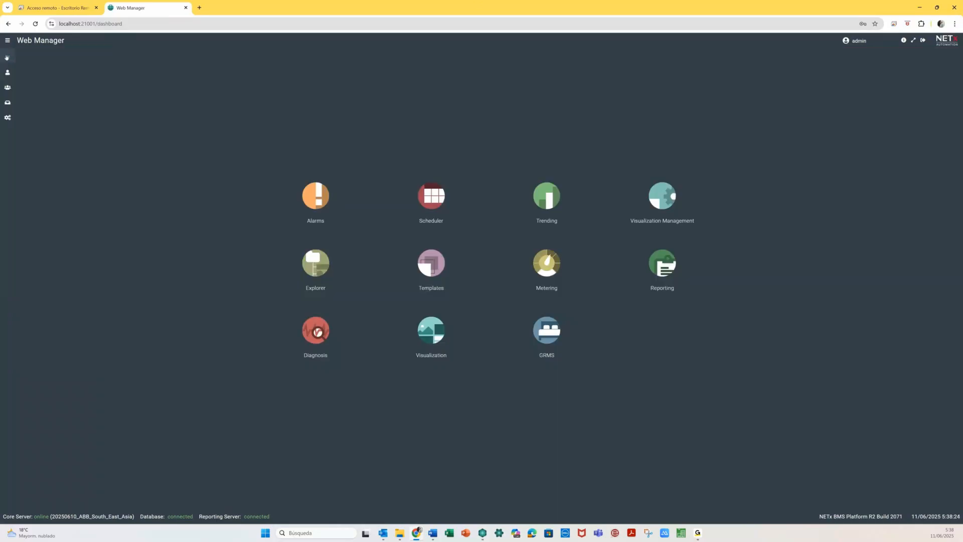
{"action": "left_click", "coordinate": [547, 195]}
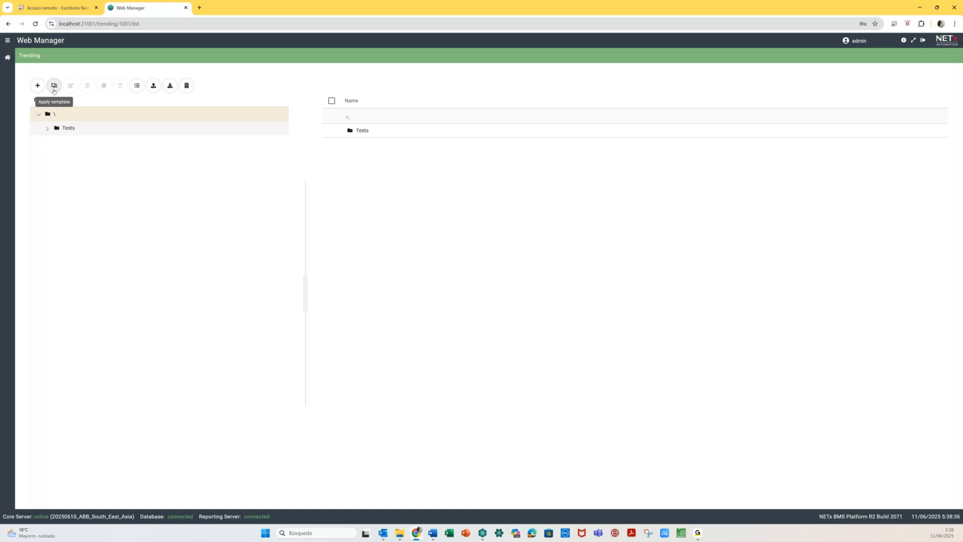
- Export Room Temperatures as an Excel template and open the downloaded Room Temperatures.xlsx
{"action": "left_click", "coordinate": [54, 86]}
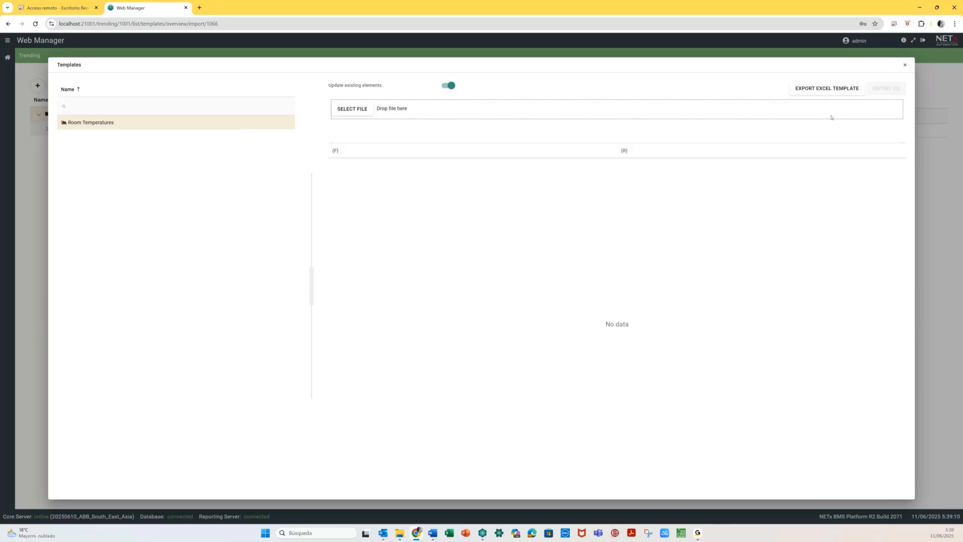
{"action": "left_click", "coordinate": [829, 93]}
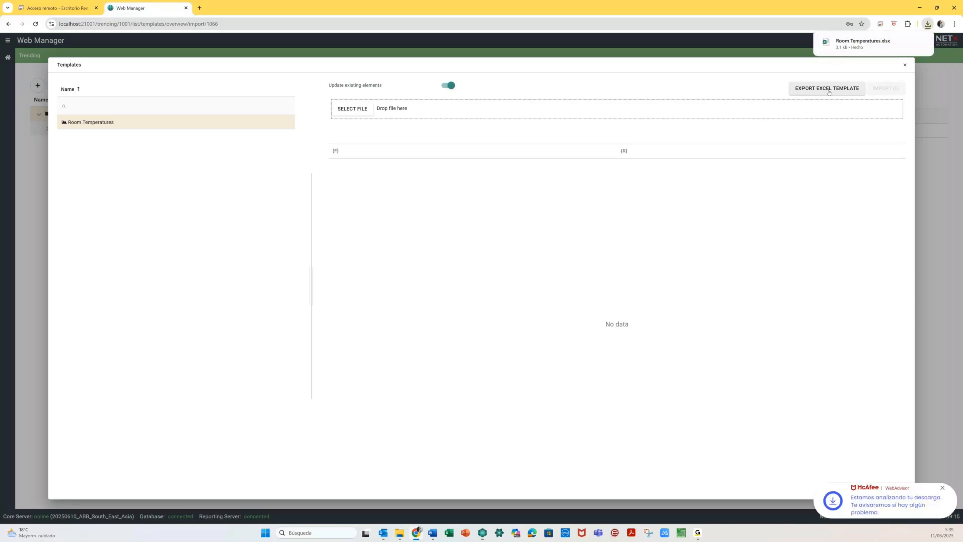
{"action": "mouse_move", "coordinate": [870, 44]}
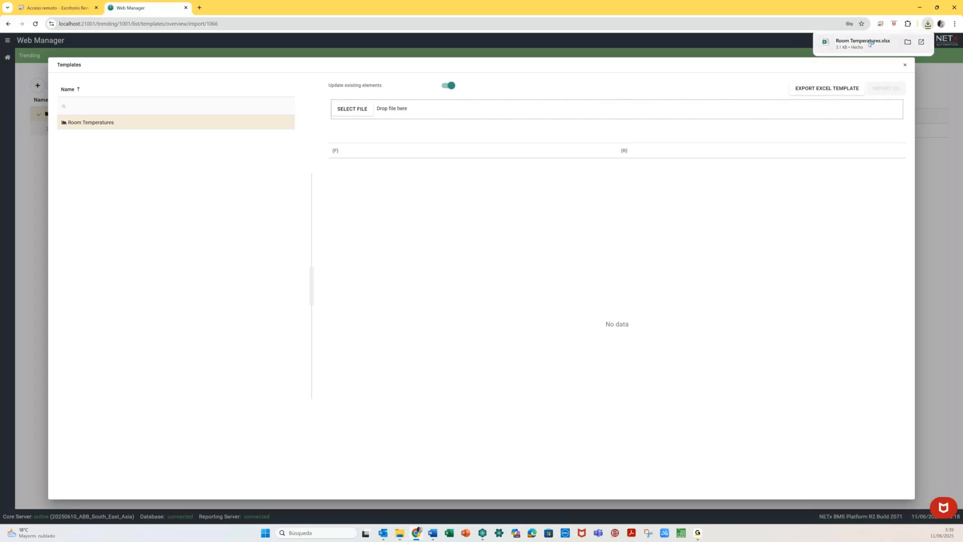
{"action": "left_click", "coordinate": [870, 43]}
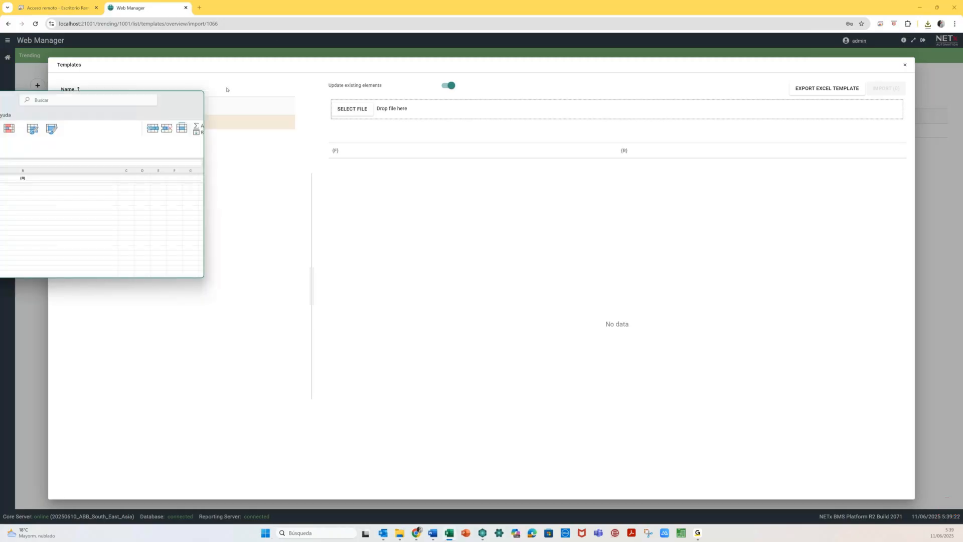
- Enter 01 as the floor in A2 and the room in B2 of the template sheet
{"action": "left_click_drag", "start_coordinate": [149, 99], "coordinate": [714, 113]}
{"action": "left_click", "coordinate": [289, 204]}
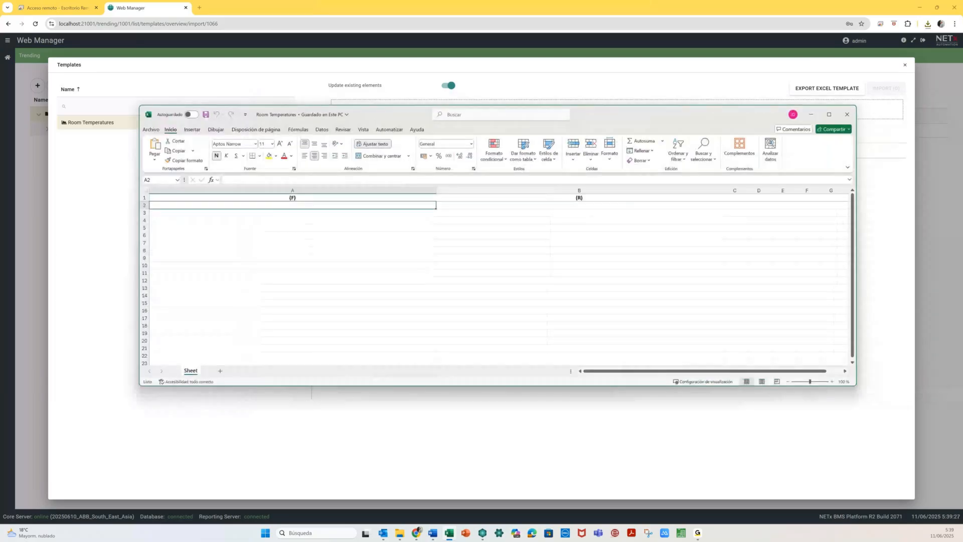
{"action": "left_click", "coordinate": [297, 206]}
{"action": "type", "text": "´01"}
{"action": "key", "text": "Return"}
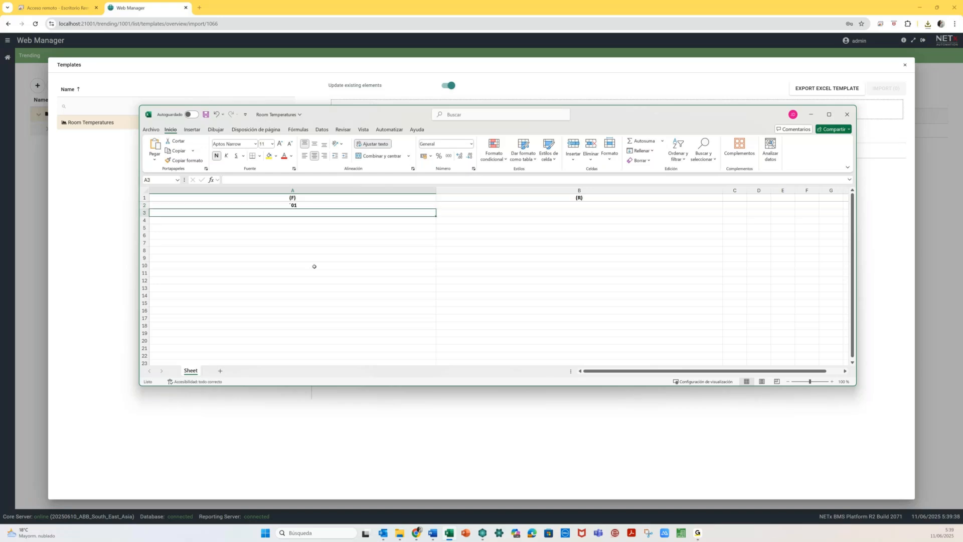
{"action": "key", "text": "Up"}
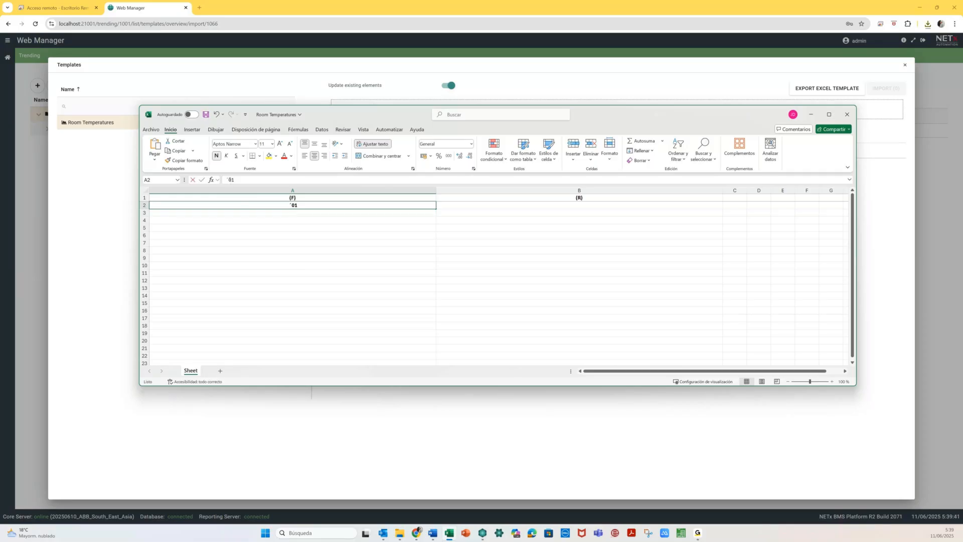
{"action": "left_click", "coordinate": [229, 180]}
{"action": "key", "text": "BackSpace"}
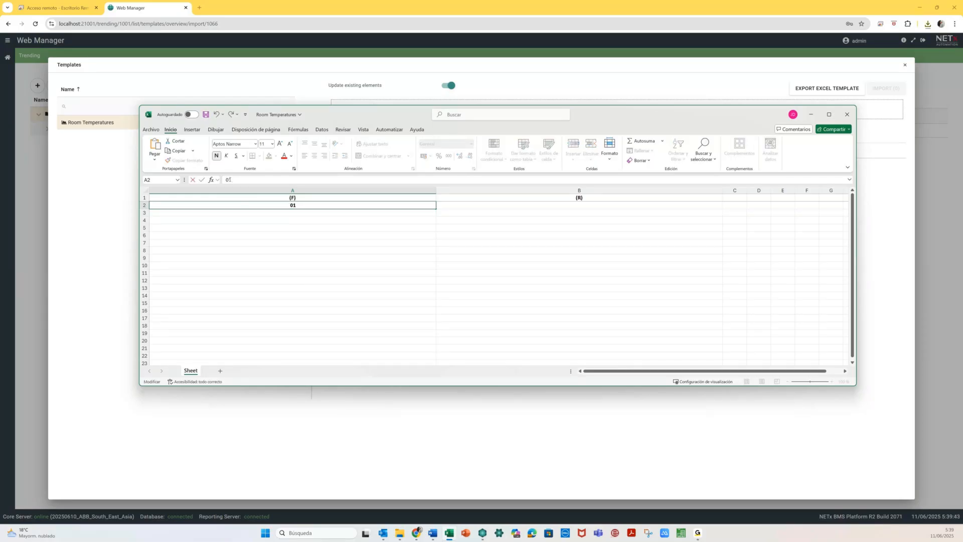
{"action": "key", "text": "Return"}
{"action": "key", "text": "ctrl+z"}
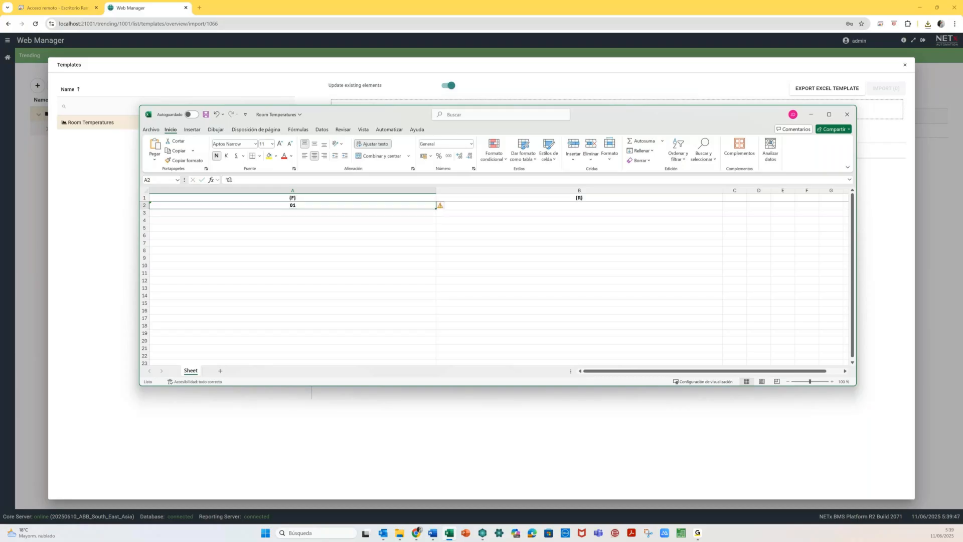
{"action": "key", "text": "ctrl+c"}
{"action": "key", "text": "Right"}
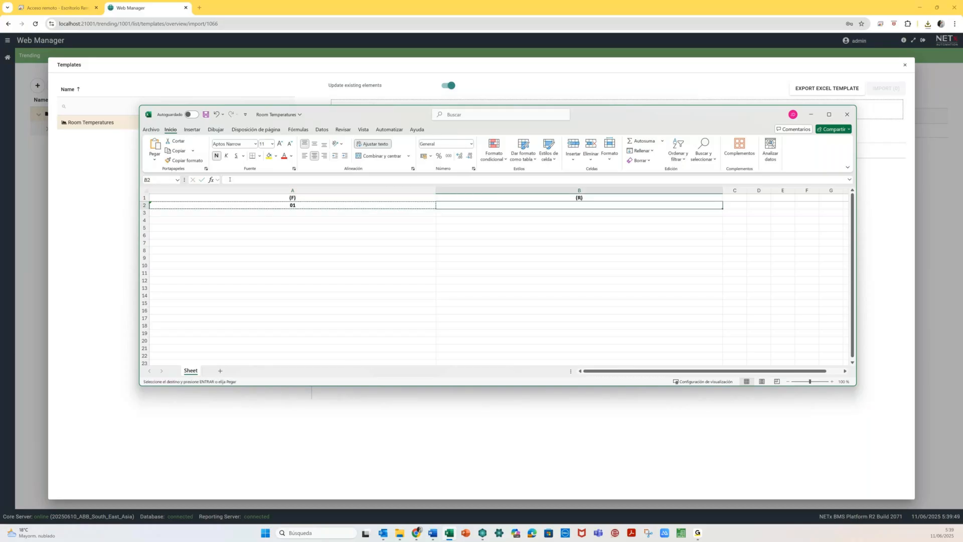
{"action": "key", "text": "Return"}
{"action": "key", "text": "Left"}
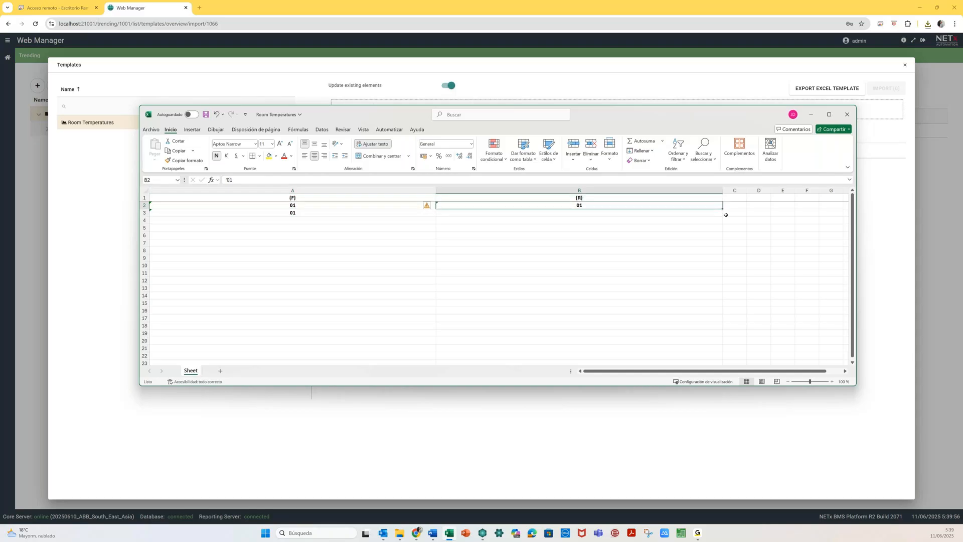
- Add room 02 in B3 and fill column A with floors 01–04, two rows each
{"action": "left_click_drag", "start_coordinate": [725, 211], "coordinate": [723, 215]}
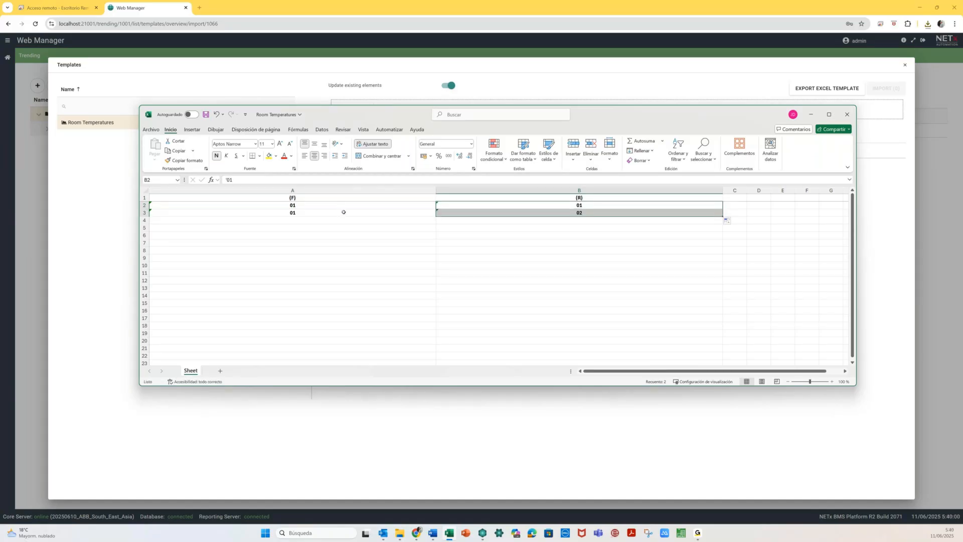
{"action": "key", "text": "ctrl+c"}
{"action": "key", "text": "Left"}
{"action": "key", "text": "Down"}
{"action": "key", "text": "Down"}
{"action": "key", "text": "ctrl+v"}
{"action": "key", "text": "shift+Up"}
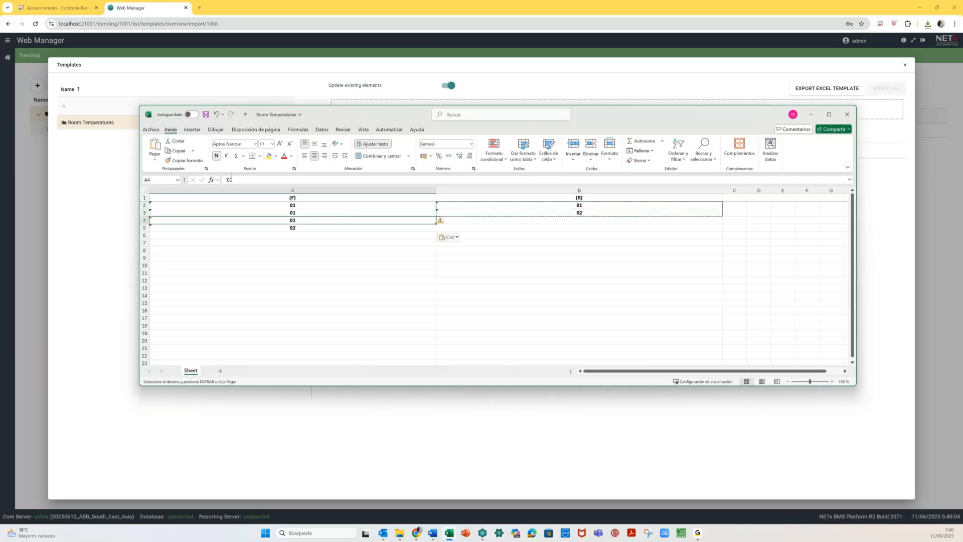
{"action": "type", "text": "'02"}
{"action": "key", "text": "Return"}
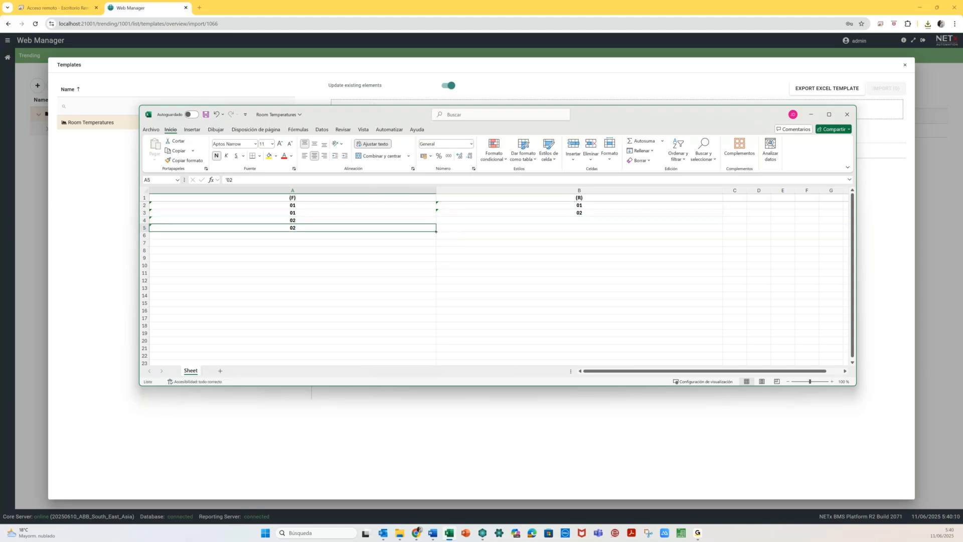
{"action": "left_click_drag", "start_coordinate": [436, 231], "coordinate": [436, 240]}
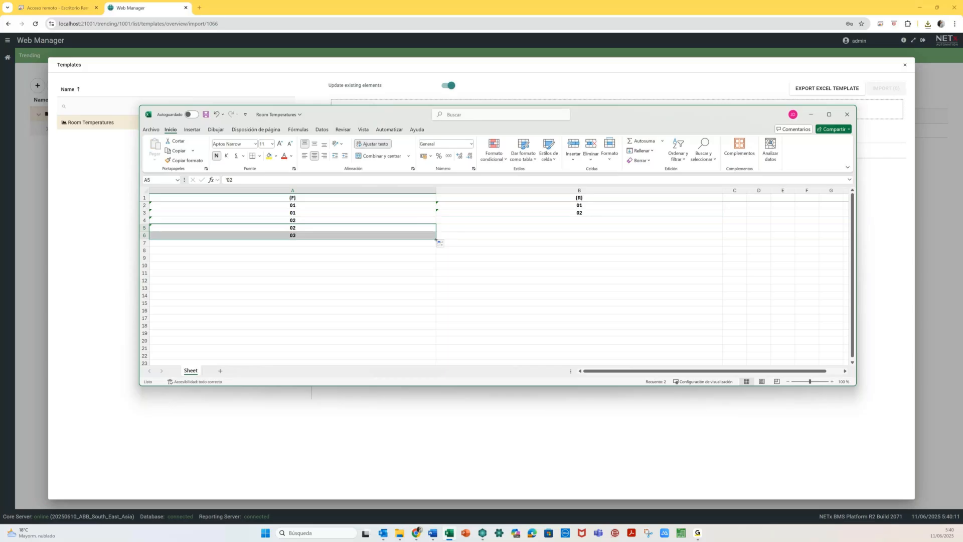
{"action": "key", "text": "Down"}
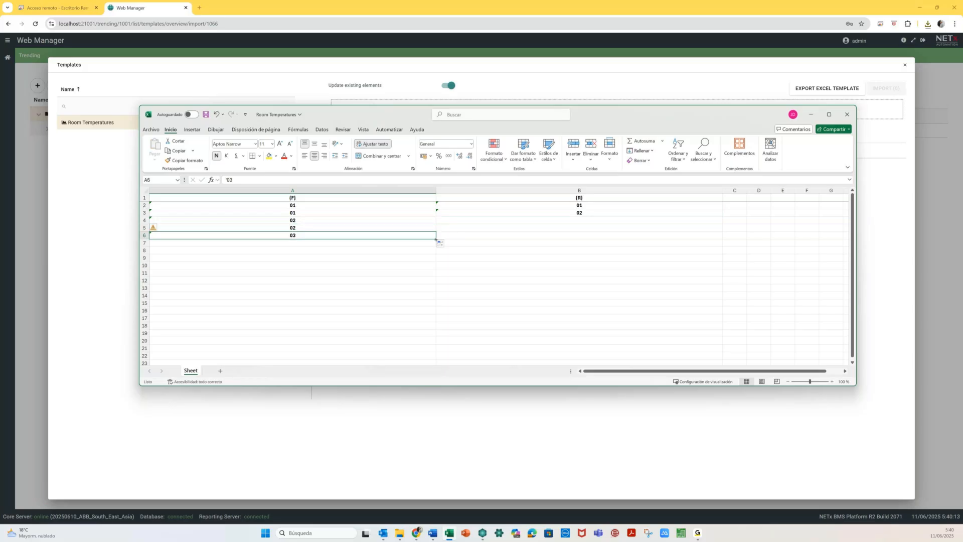
{"action": "left_click_drag", "start_coordinate": [435, 239], "coordinate": [435, 257]}
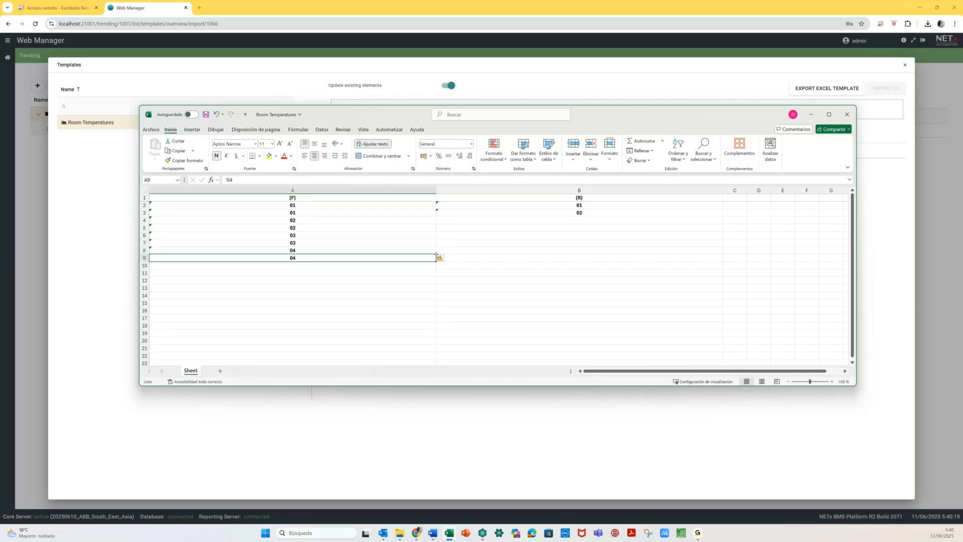
- Copy the 01/02 room pattern down to B9 and close the workbook
{"action": "left_click", "coordinate": [536, 206]}
{"action": "key", "text": "shift+Down"}
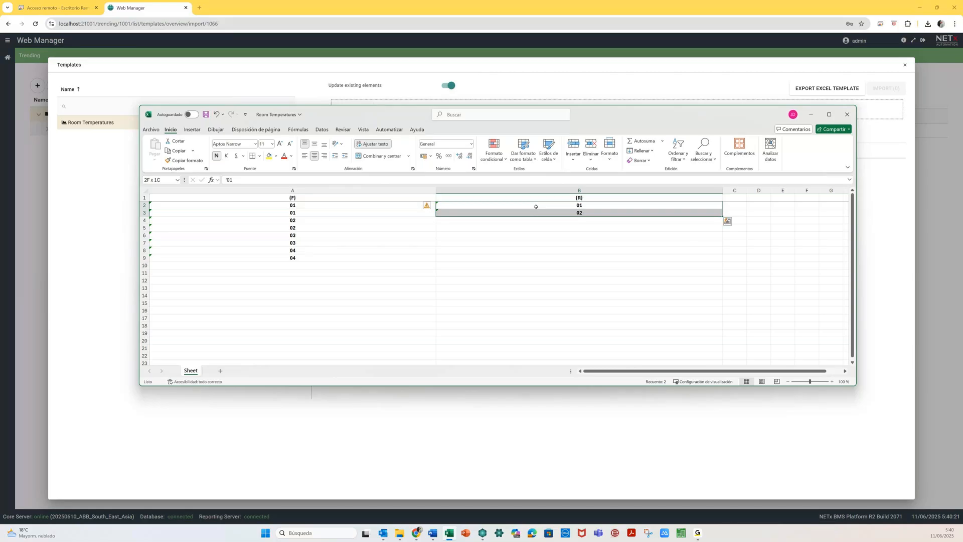
{"action": "key", "text": "shift+Down"}
{"action": "key", "text": "shift+Down"}
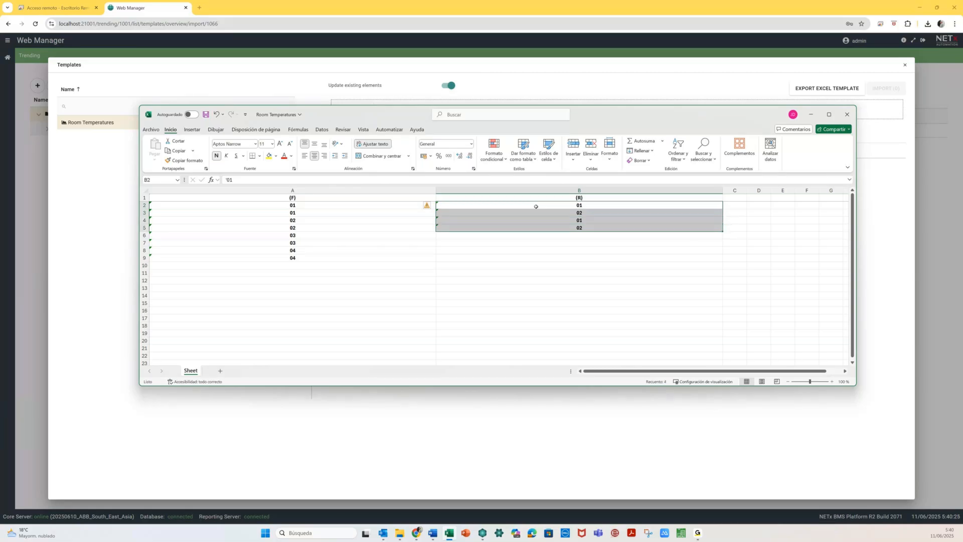
{"action": "key", "text": "ctrl+c"}
{"action": "key", "text": "Down"}
{"action": "key", "text": "Down"}
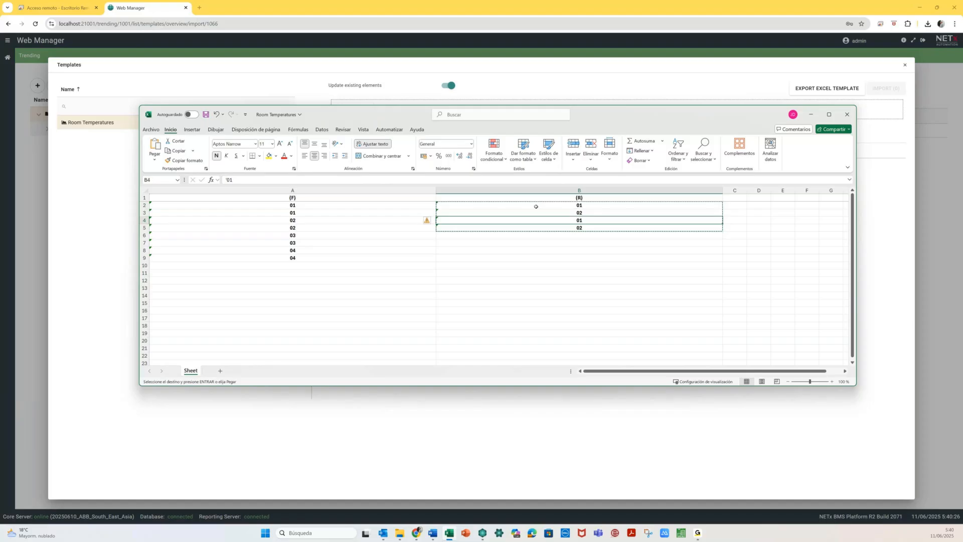
{"action": "key", "text": "Down"}
{"action": "key", "text": "Down"}
{"action": "key", "text": "Return"}
{"action": "key", "text": "Left"}
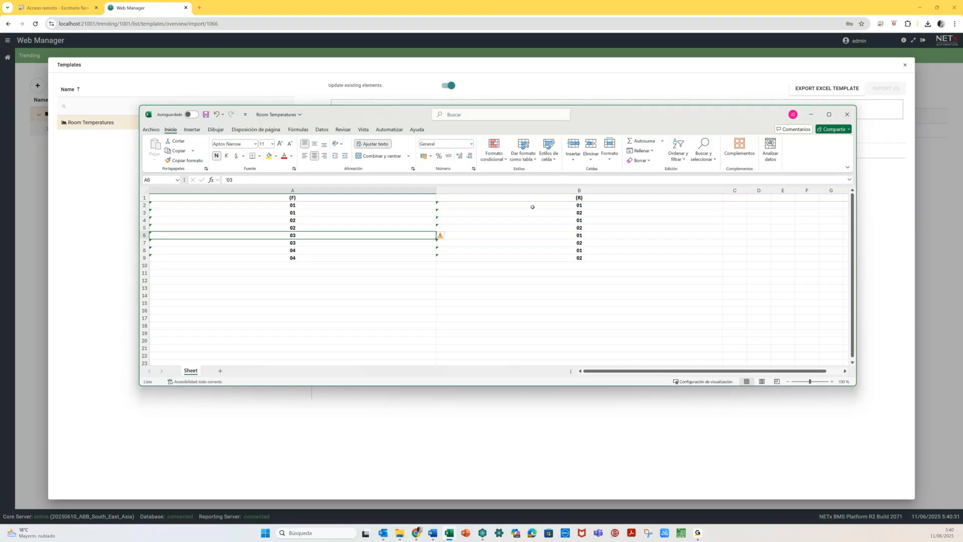
{"action": "left_click", "coordinate": [497, 281]}
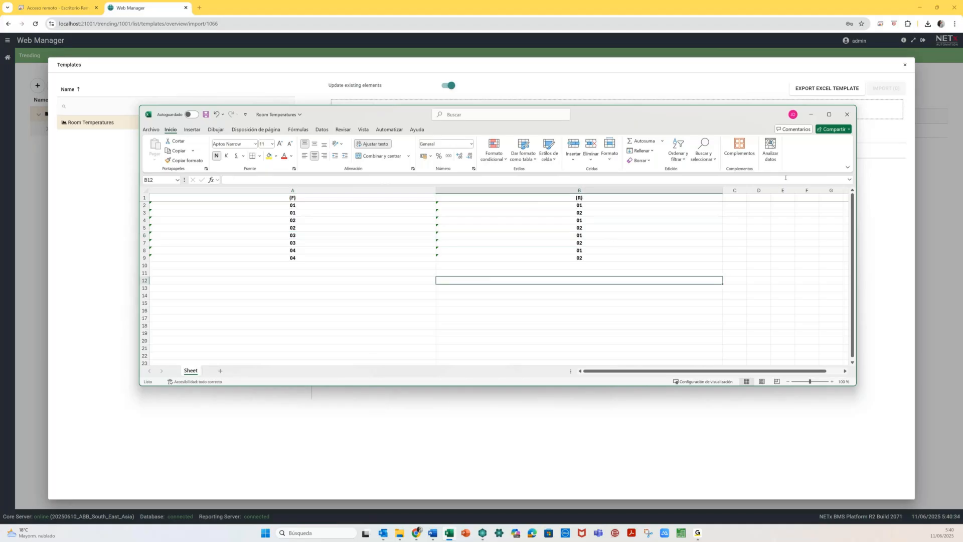
{"action": "left_click", "coordinate": [846, 114]}
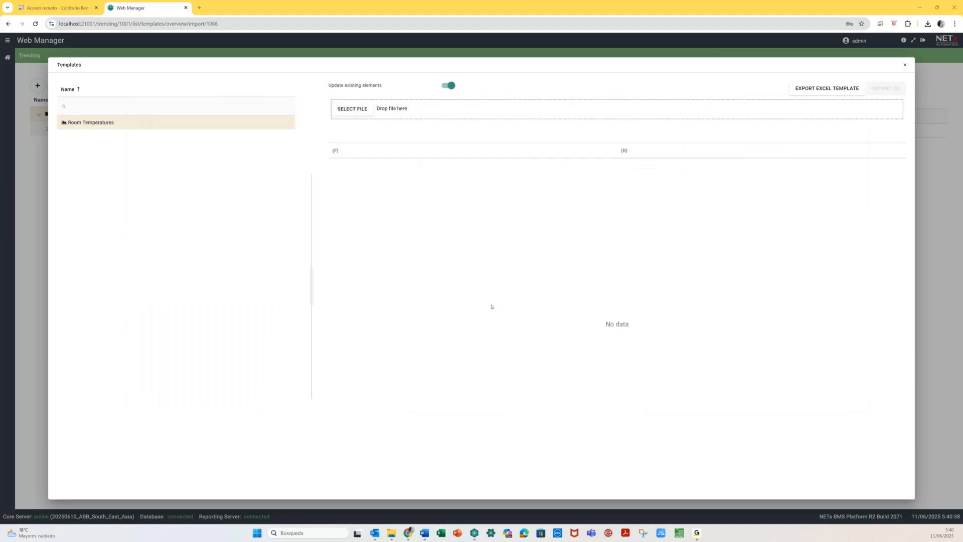
- Import Room Temperatures.xlsx from Descargas, adding all 8 trendings with none failed
{"action": "left_click", "coordinate": [362, 110]}
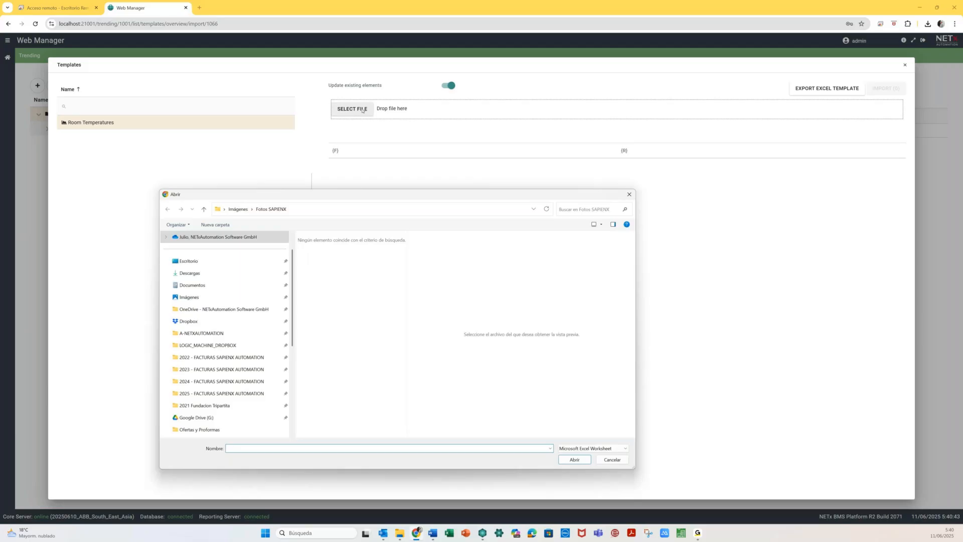
{"action": "left_click", "coordinate": [194, 274]}
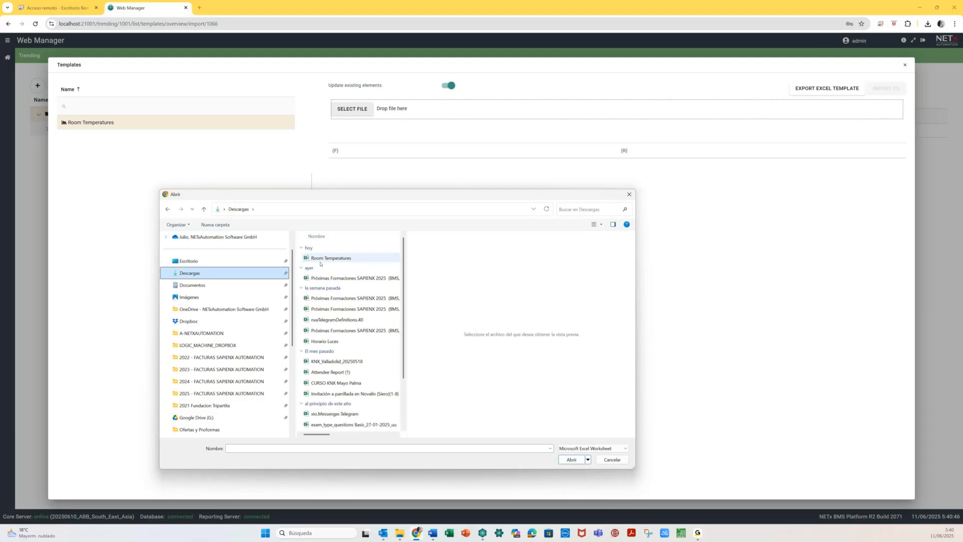
{"action": "double_click", "coordinate": [315, 258]}
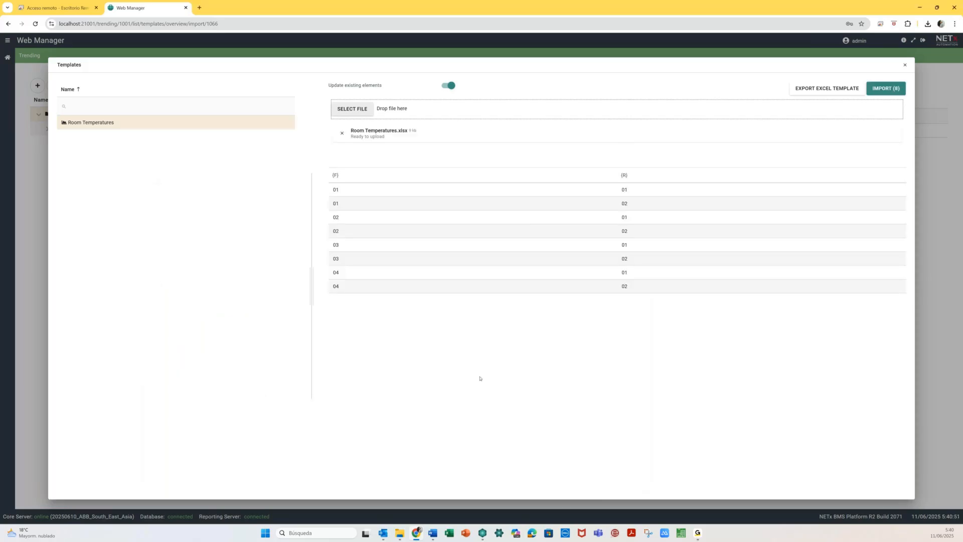
{"action": "left_click", "coordinate": [887, 88]}
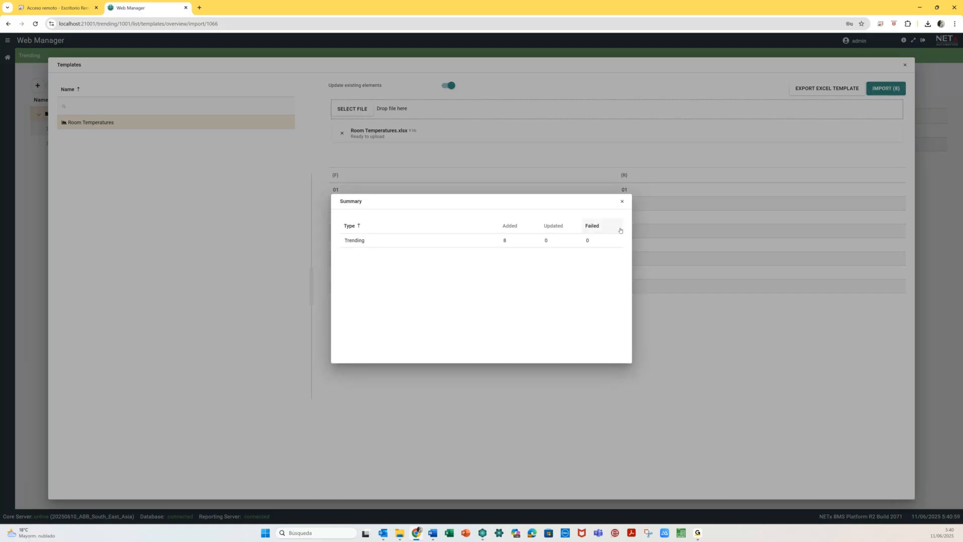
{"action": "left_click", "coordinate": [622, 202]}
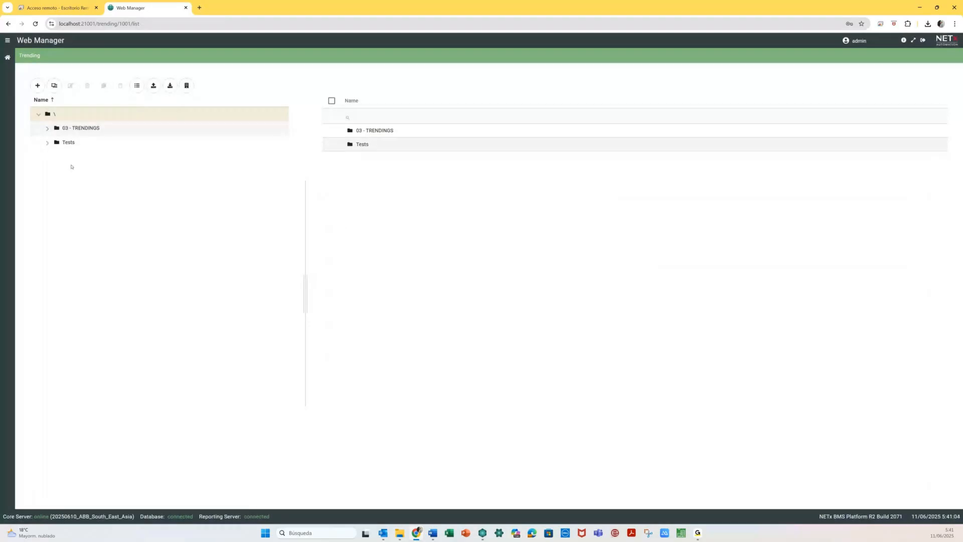
- Expand 03 - TRENDINGS\Temperatures and the room folders, then open Temperature at Room 0101
{"action": "left_click", "coordinate": [48, 129]}
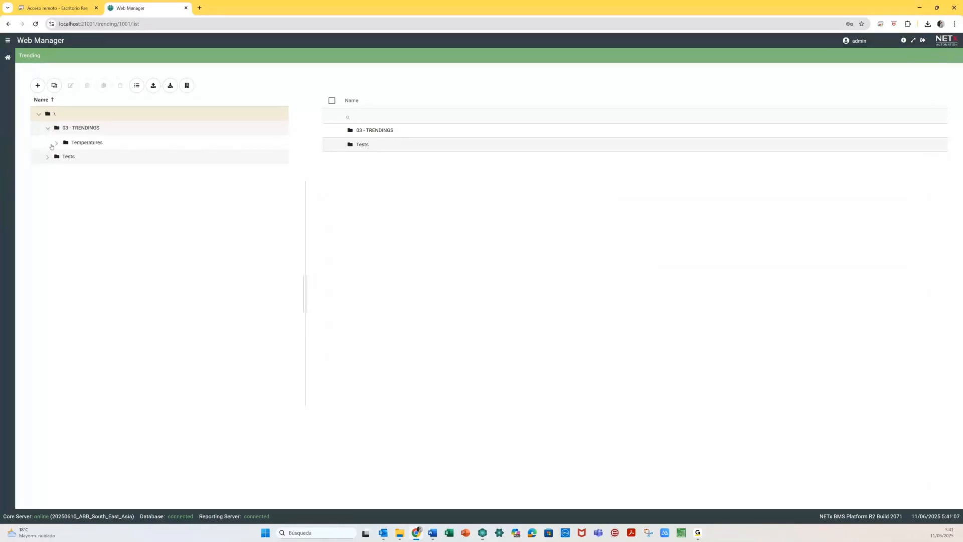
{"action": "left_click", "coordinate": [57, 142]}
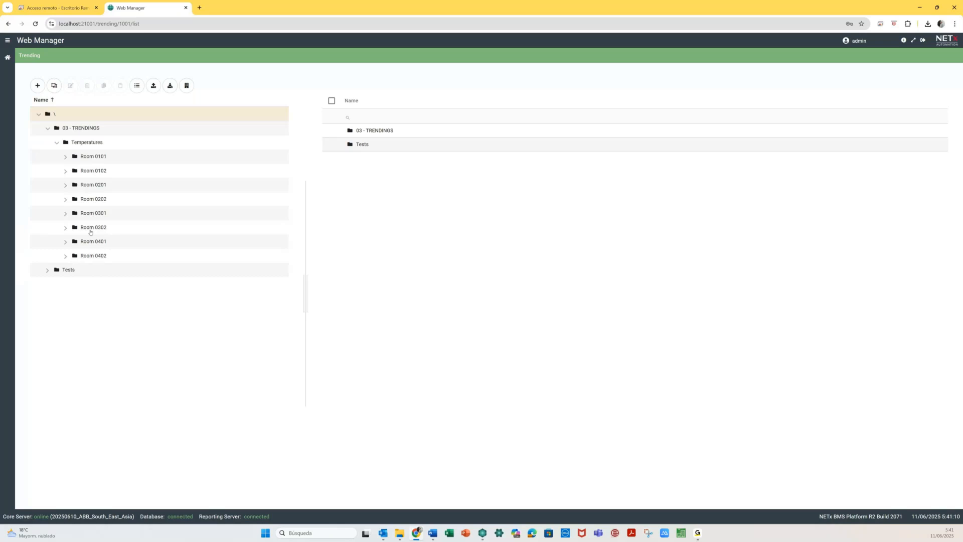
{"action": "left_click", "coordinate": [64, 158]}
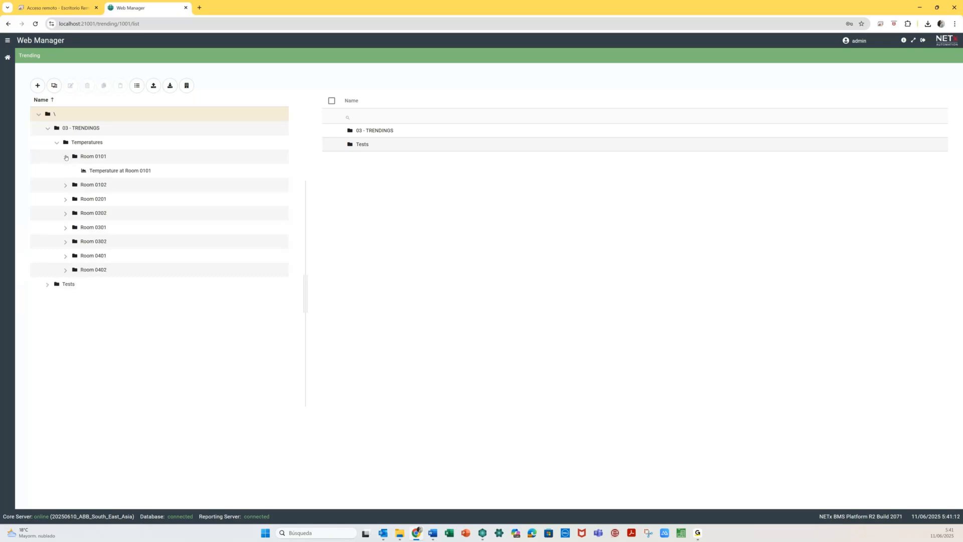
{"action": "left_click", "coordinate": [66, 185]}
{"action": "left_click", "coordinate": [66, 214]}
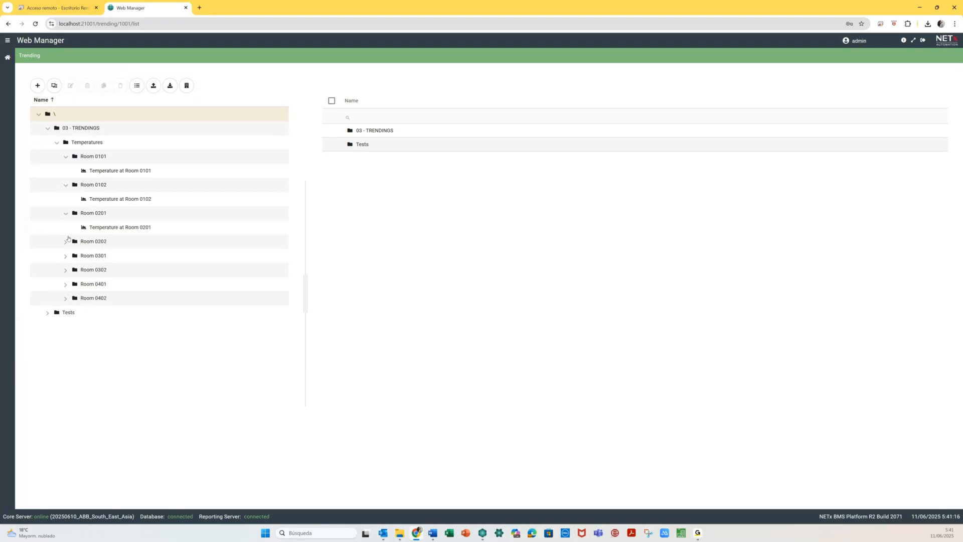
{"action": "left_click", "coordinate": [66, 241]}
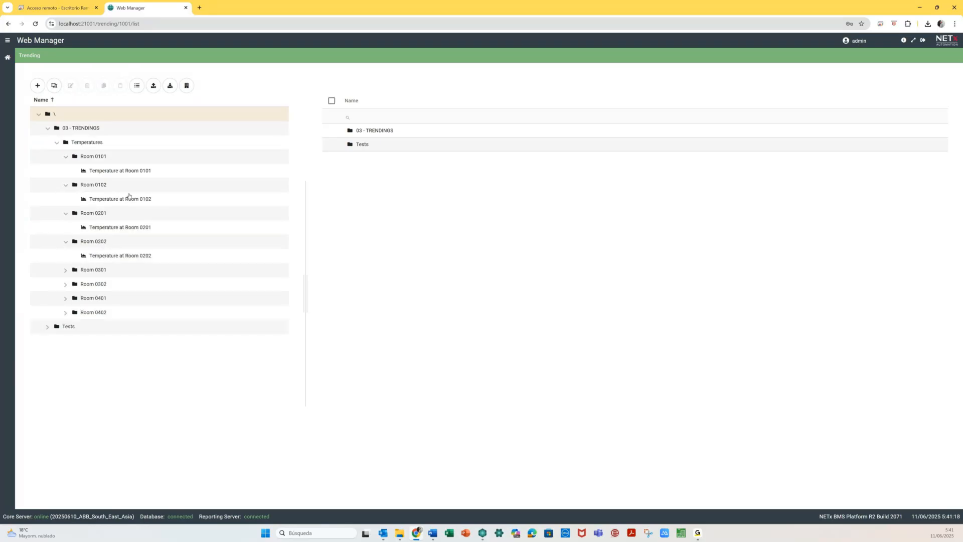
{"action": "left_click", "coordinate": [137, 171]}
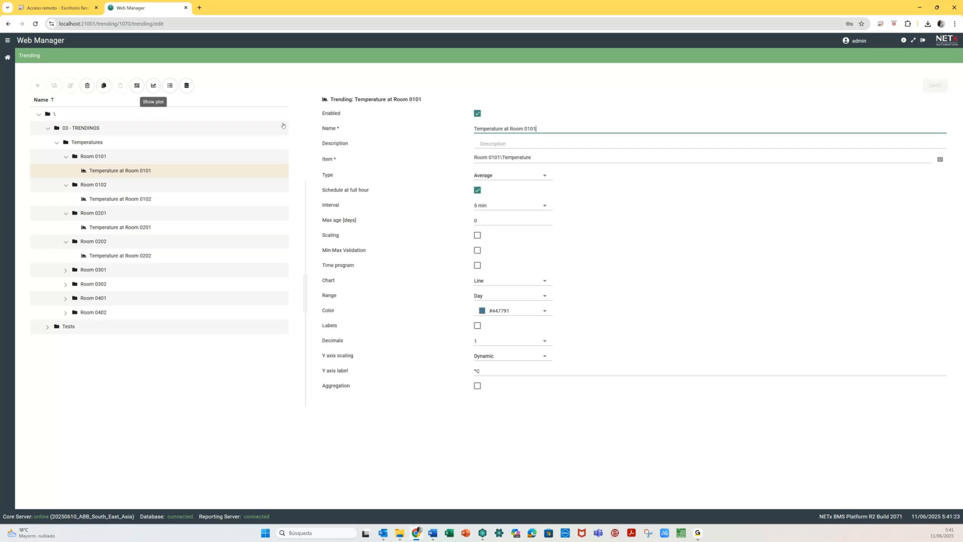
- Plot the Room 0102, 0101, 0201 and 0202 temperature trends, then switch to Core Server Studio
{"action": "left_click", "coordinate": [145, 197]}
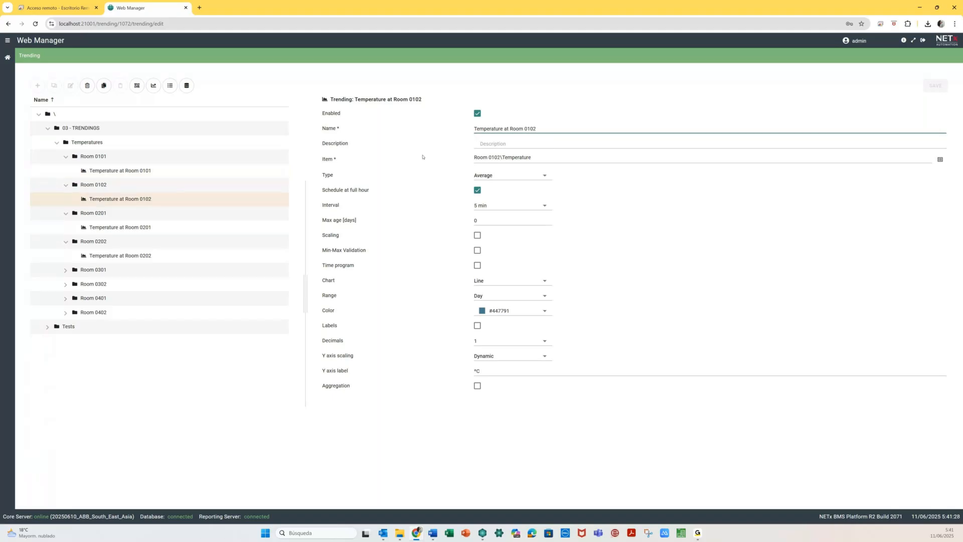
{"action": "left_click", "coordinate": [153, 86]}
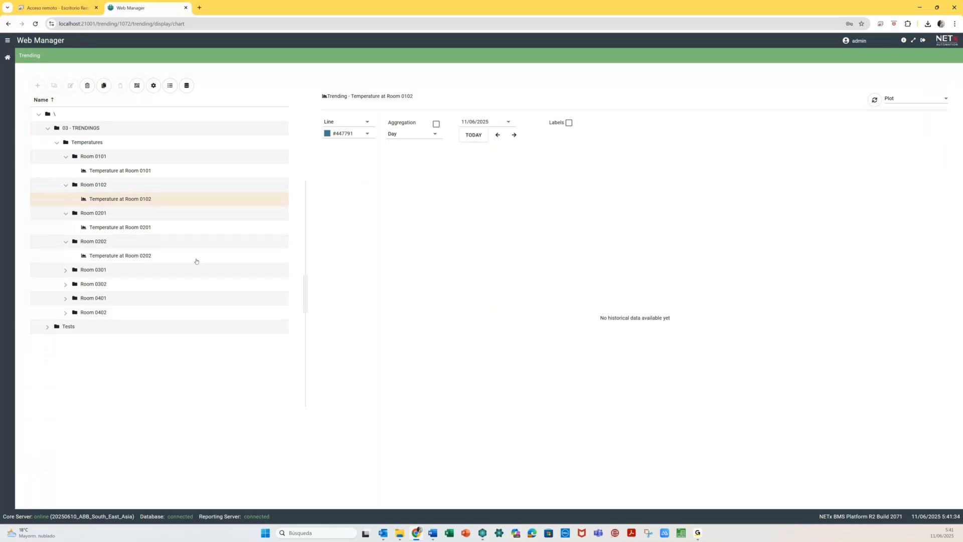
{"action": "left_click", "coordinate": [137, 172]}
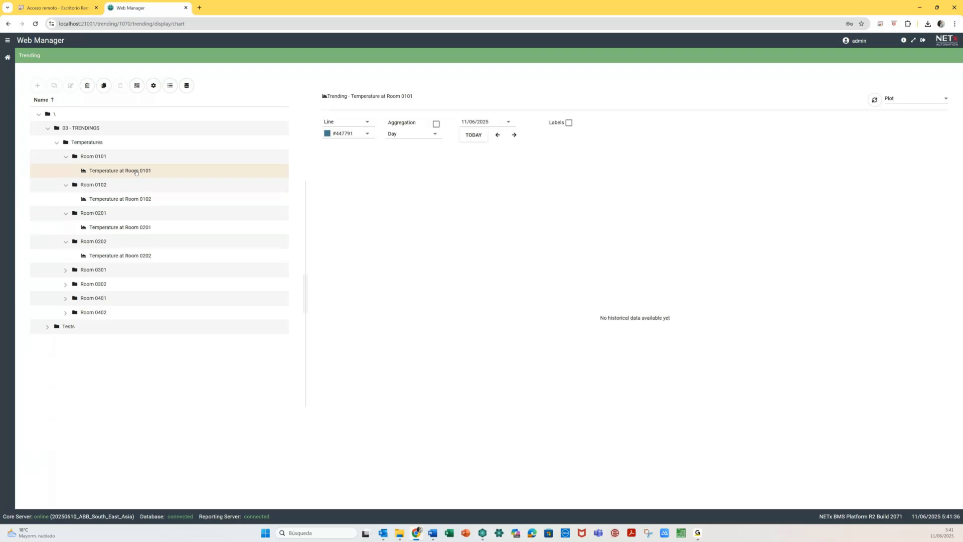
{"action": "left_click", "coordinate": [140, 229]}
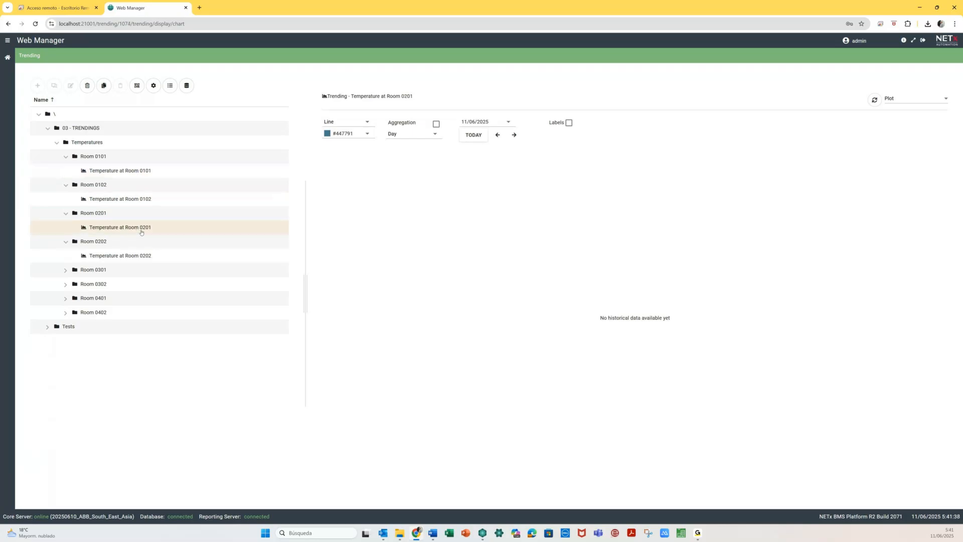
{"action": "left_click", "coordinate": [136, 255]}
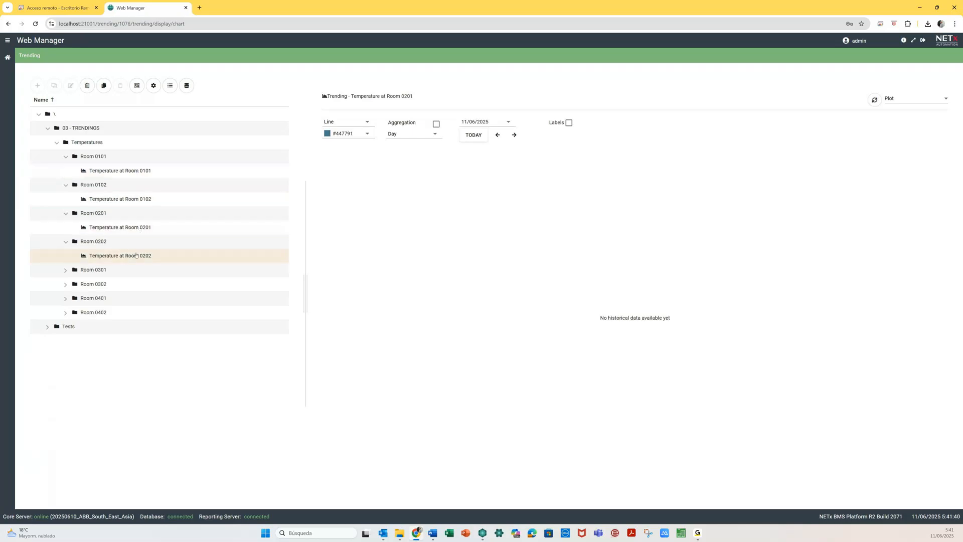
{"action": "left_click", "coordinate": [482, 533]}
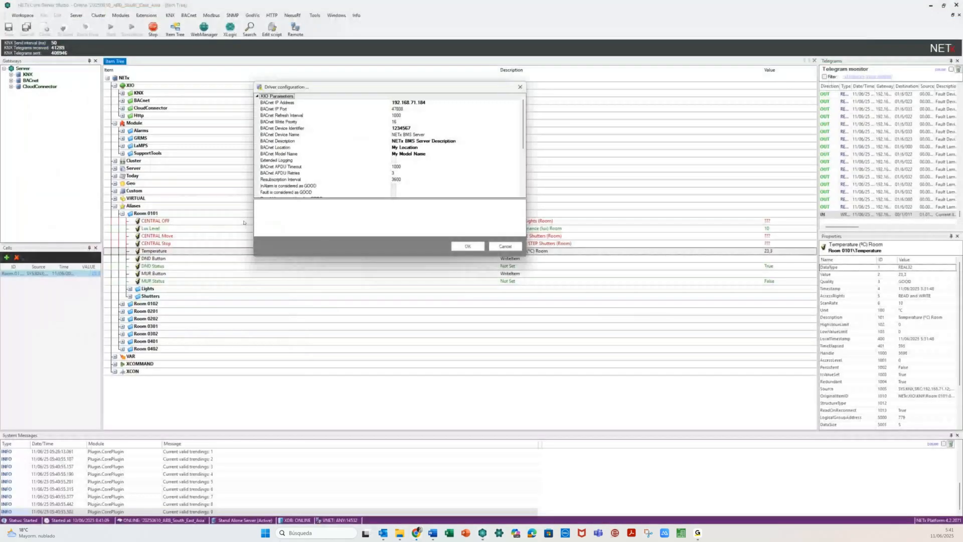
- Cancel the driver configuration and return to the Temperature at Room 0101 chart in Chrome
{"action": "left_click", "coordinate": [506, 247]}
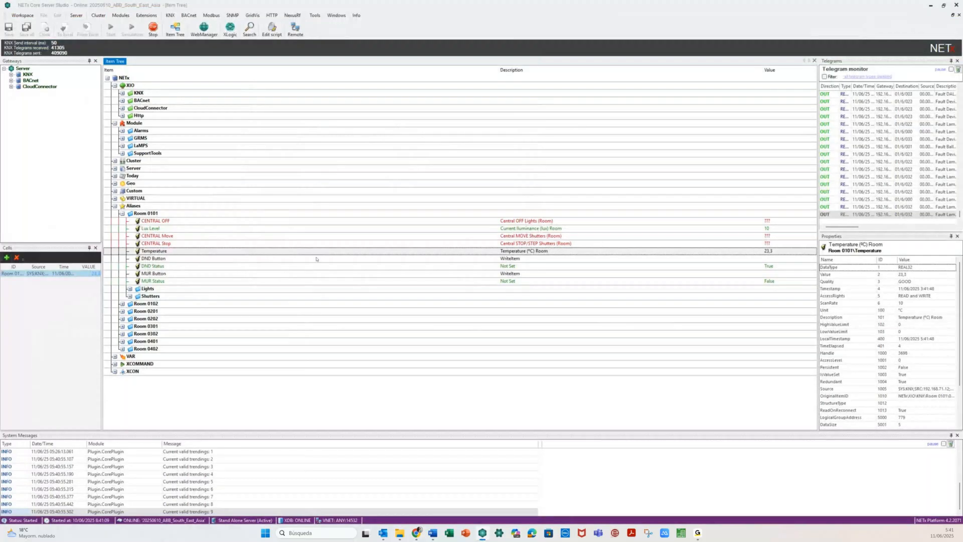
{"action": "mouse_move", "coordinate": [416, 532]}
{"action": "left_click", "coordinate": [416, 494]}
{"action": "left_click", "coordinate": [119, 169]}
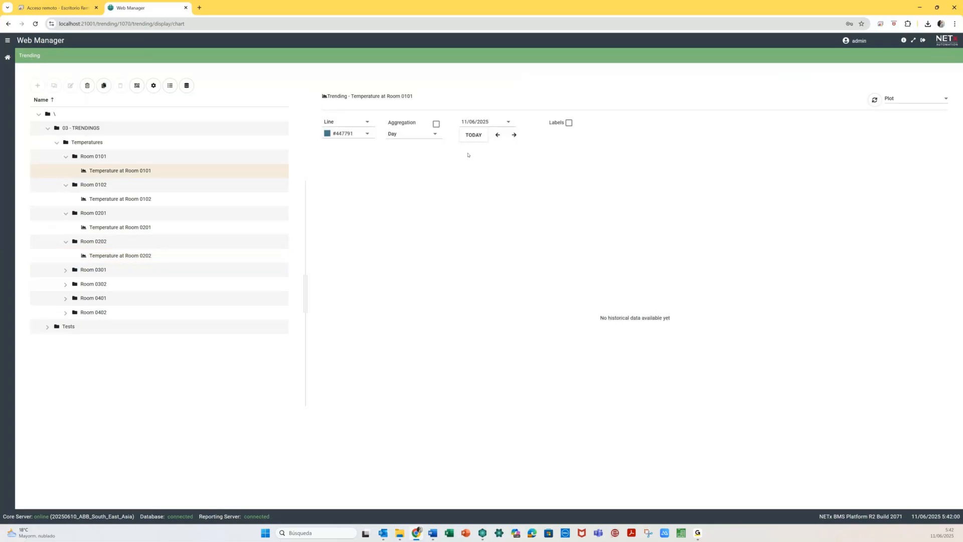
- Switch the Room 0101 trend to table view and back to plot, then open its configuration
{"action": "left_click", "coordinate": [897, 98]}
{"action": "left_click", "coordinate": [901, 132]}
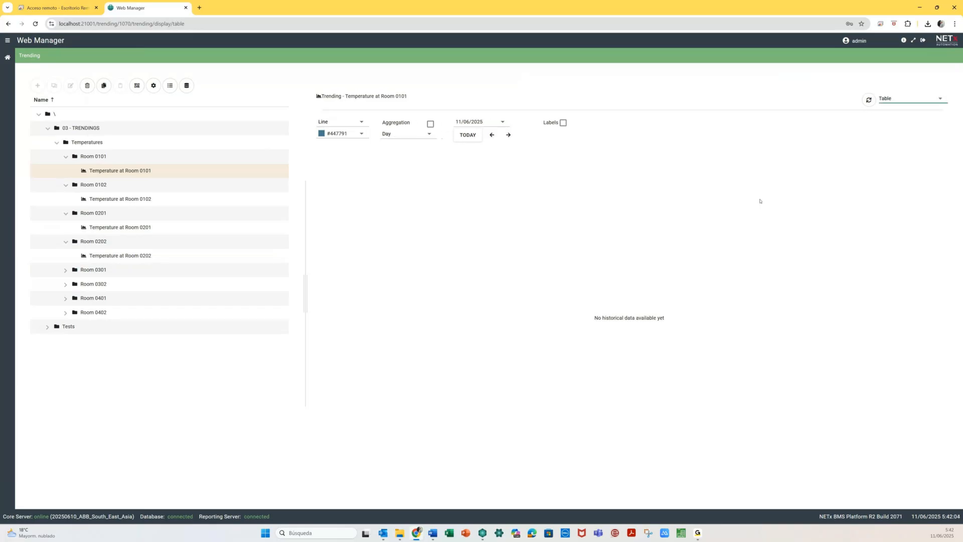
{"action": "left_click", "coordinate": [922, 101]}
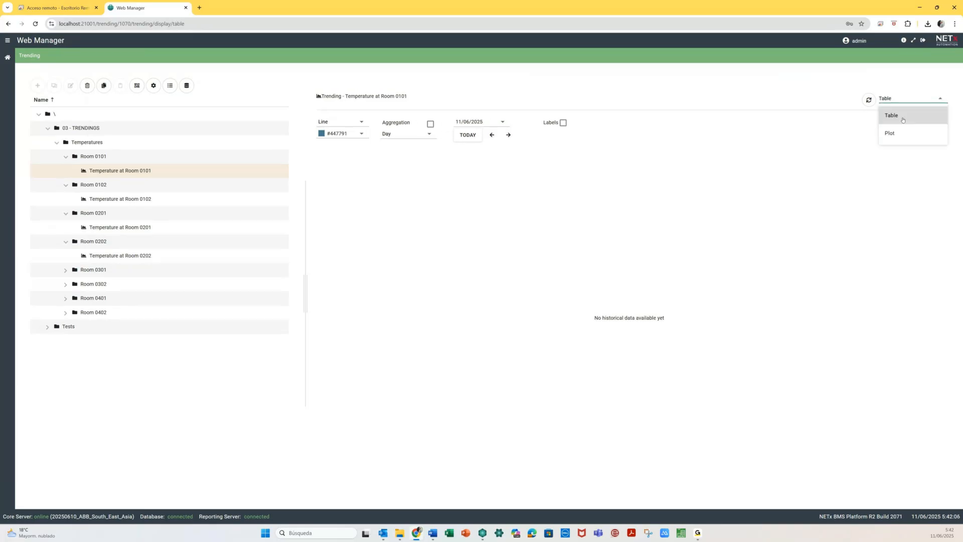
{"action": "left_click", "coordinate": [895, 133]}
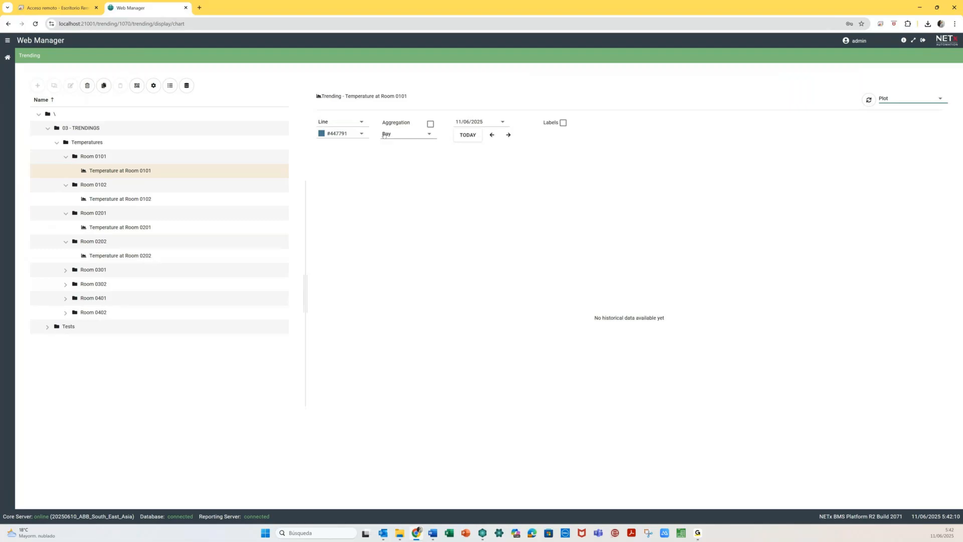
{"action": "left_click", "coordinate": [154, 94]}
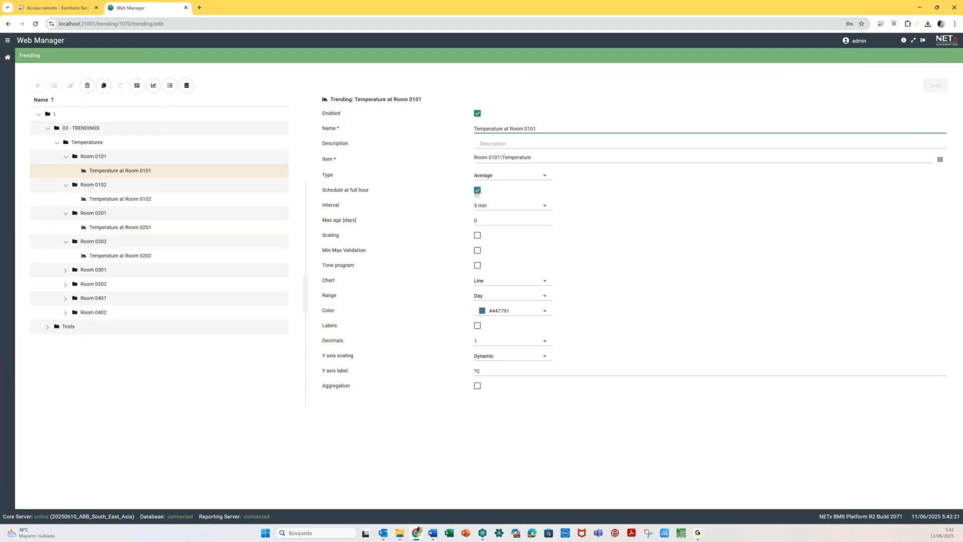
{"action": "left_click", "coordinate": [190, 411]}
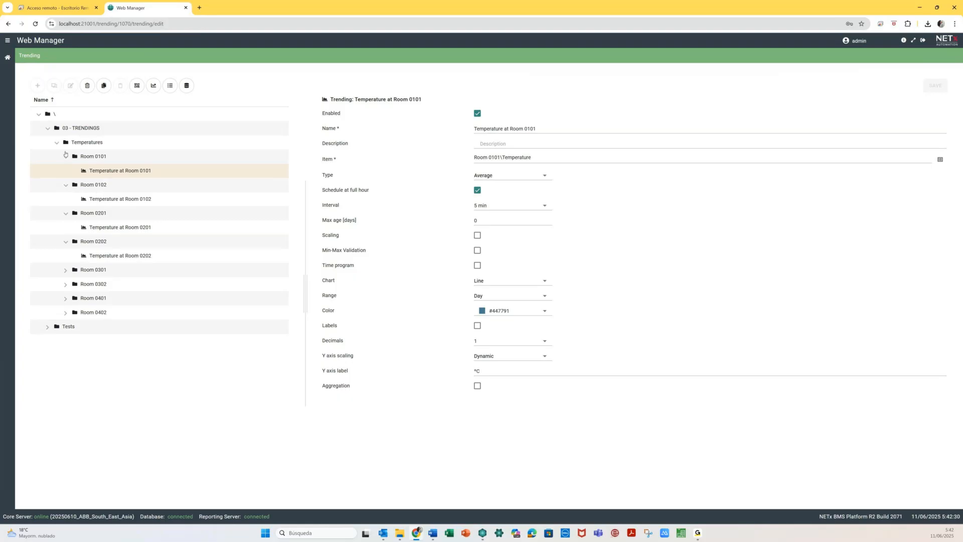
- Collapse the Room 0101, 0102, 0201 and 0202 folders and show the Temperatures folder's contents
{"action": "left_click", "coordinate": [65, 157]}
{"action": "left_click", "coordinate": [65, 170]}
{"action": "left_click", "coordinate": [65, 185]}
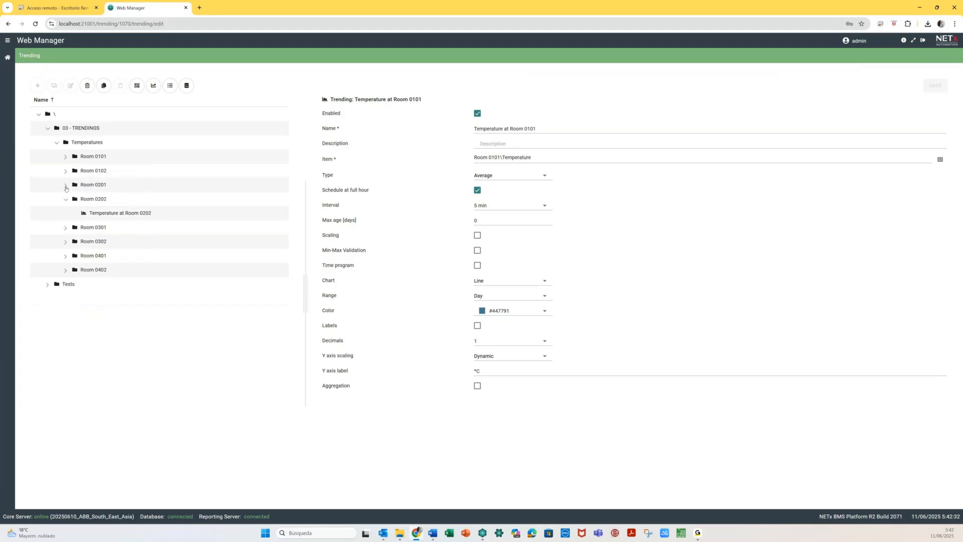
{"action": "left_click", "coordinate": [65, 199]}
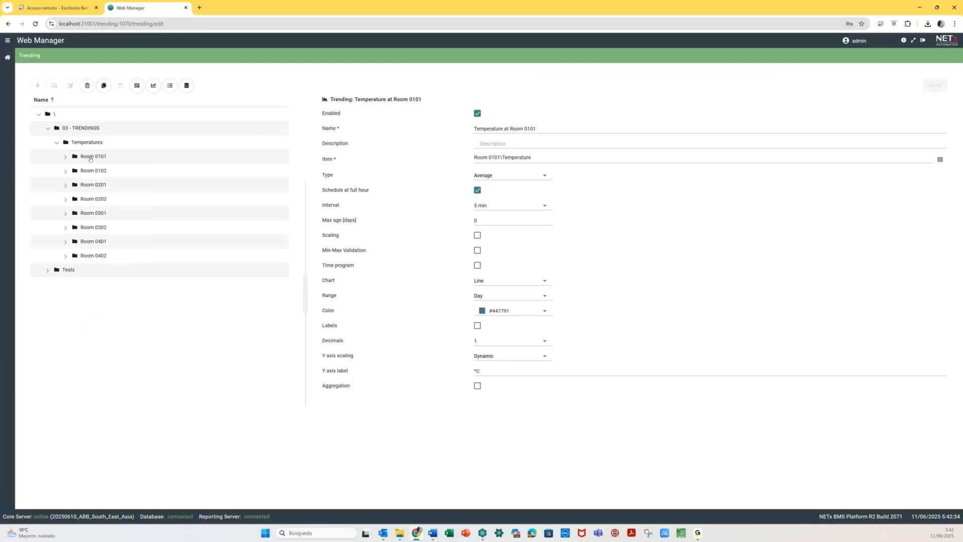
{"action": "left_click", "coordinate": [89, 147]}
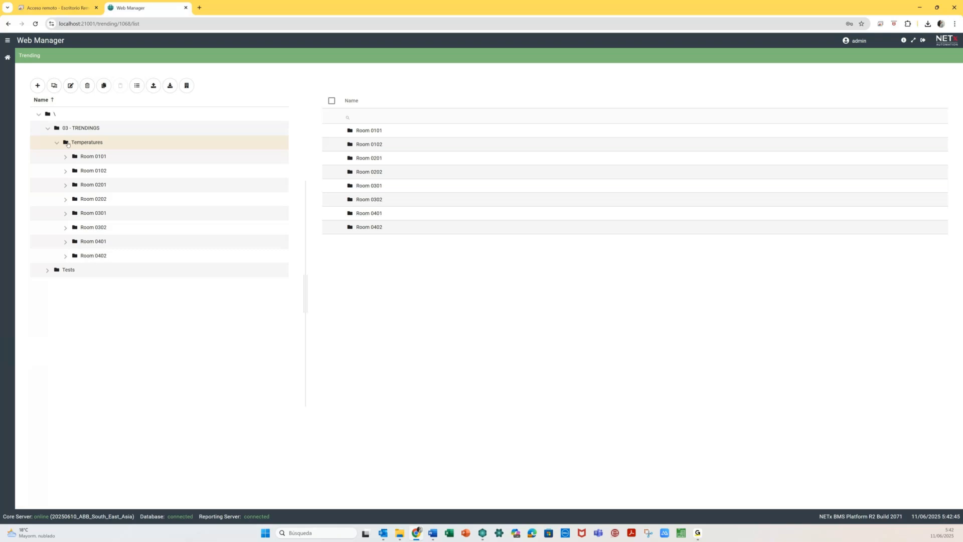
- Drag the eight 'Temperature at Room' trends (Room 0101 through 0402) out of their room folders into Temperatures
{"action": "left_click", "coordinate": [68, 156]}
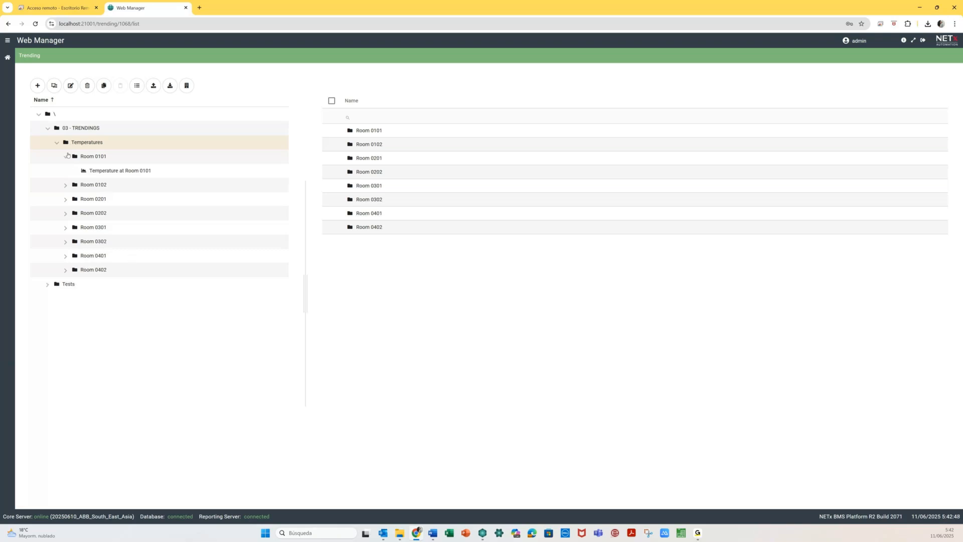
{"action": "left_click_drag", "start_coordinate": [107, 171], "coordinate": [88, 143]}
{"action": "left_click", "coordinate": [88, 175]}
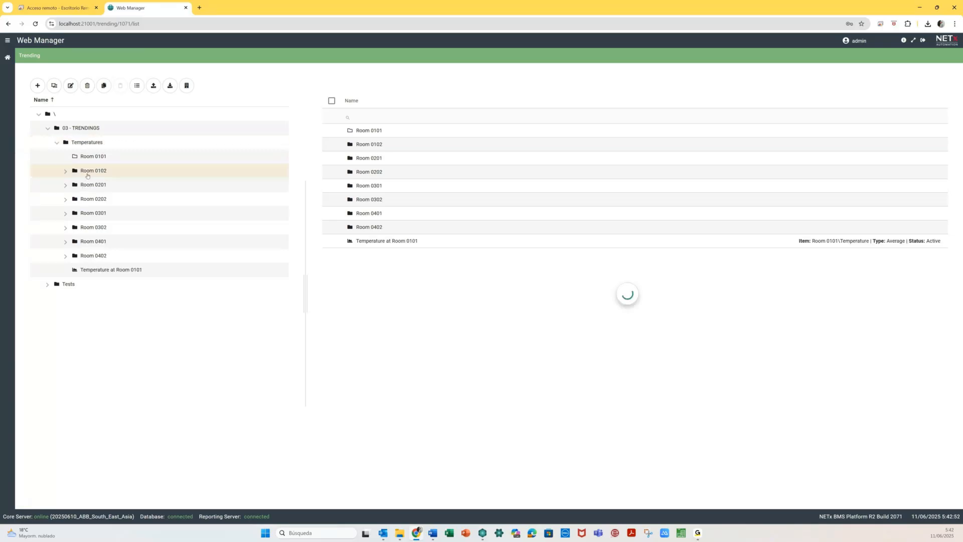
{"action": "left_click_drag", "start_coordinate": [90, 186], "coordinate": [86, 144]}
{"action": "left_click", "coordinate": [65, 186]}
{"action": "left_click_drag", "start_coordinate": [87, 198], "coordinate": [90, 145]}
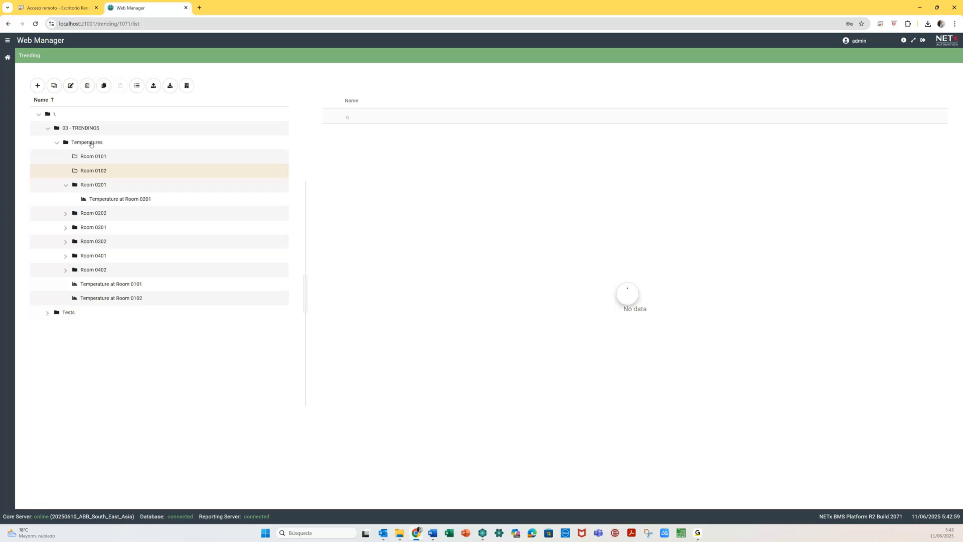
{"action": "left_click_drag", "start_coordinate": [100, 217], "coordinate": [72, 233]}
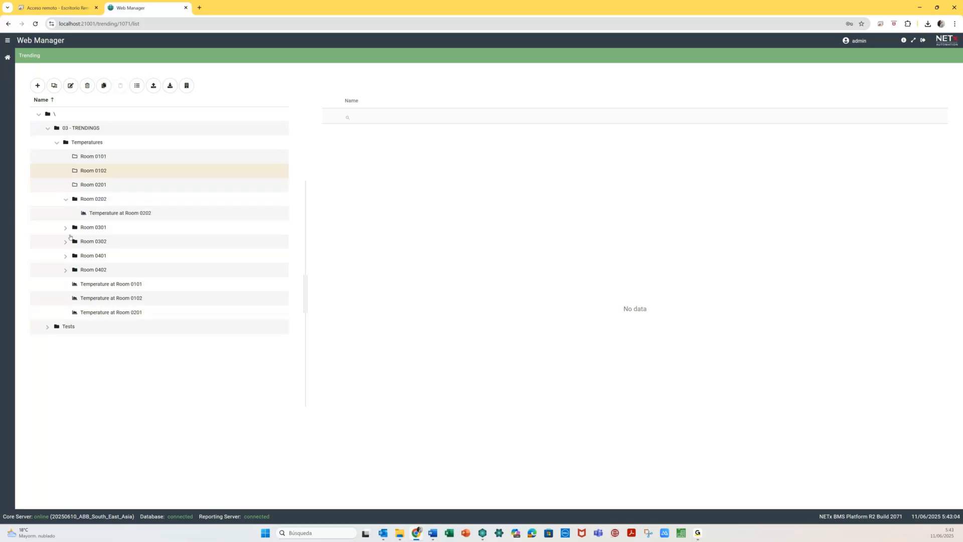
{"action": "left_click_drag", "start_coordinate": [95, 228], "coordinate": [96, 144]}
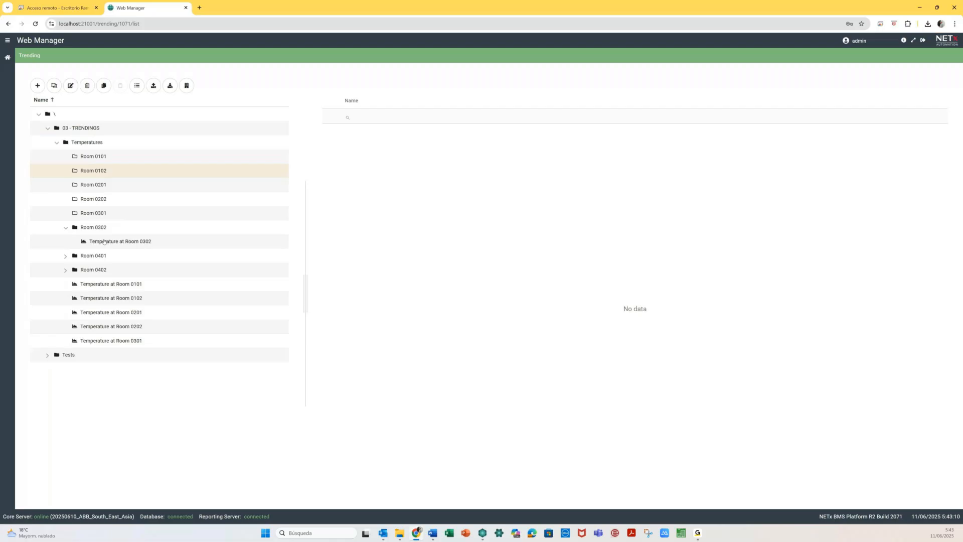
{"action": "left_click_drag", "start_coordinate": [104, 241], "coordinate": [104, 142]}
{"action": "left_click_drag", "start_coordinate": [90, 256], "coordinate": [98, 142]}
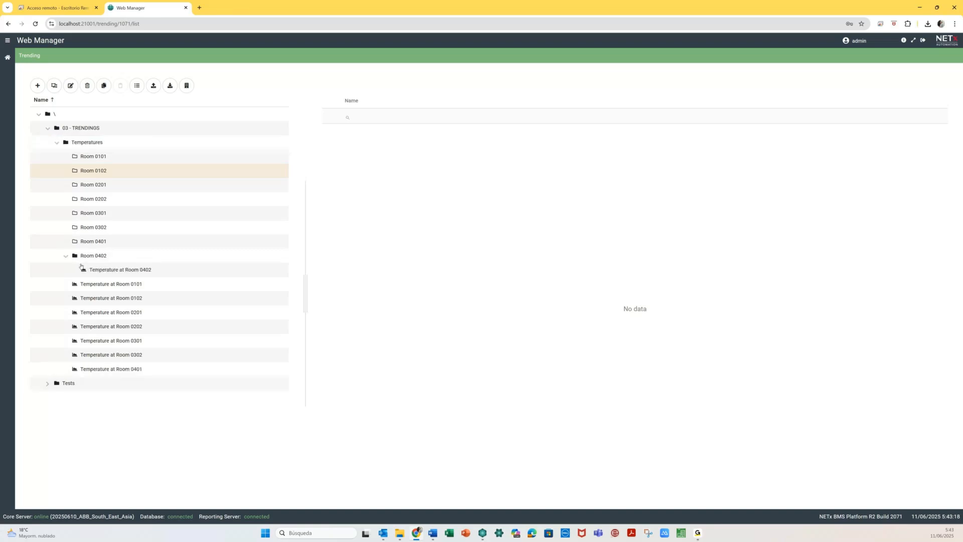
{"action": "left_click_drag", "start_coordinate": [97, 265], "coordinate": [103, 144]}
- Delete the eight empty room folders (Room 0101–0402), then return to the module dashboard
{"action": "left_click", "coordinate": [96, 156]}
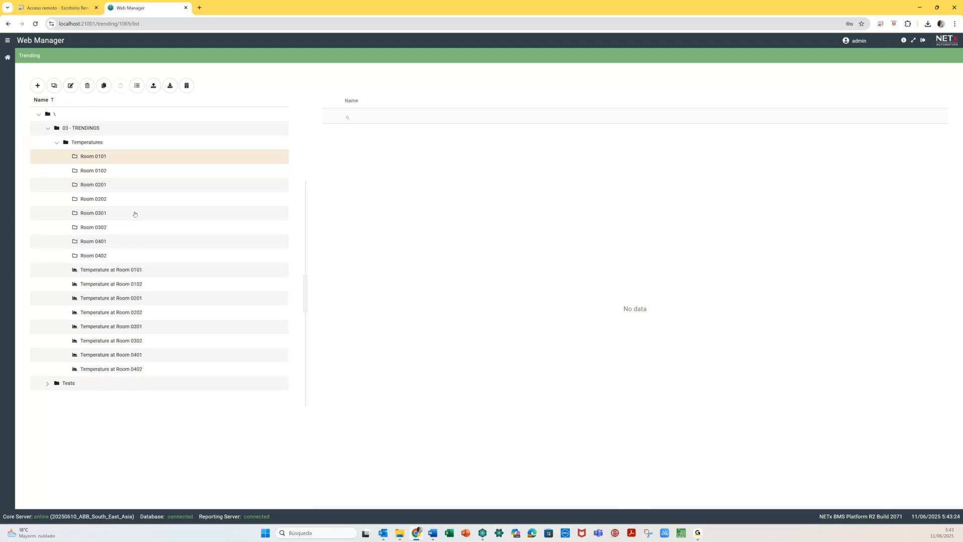
{"action": "left_click", "coordinate": [265, 145]}
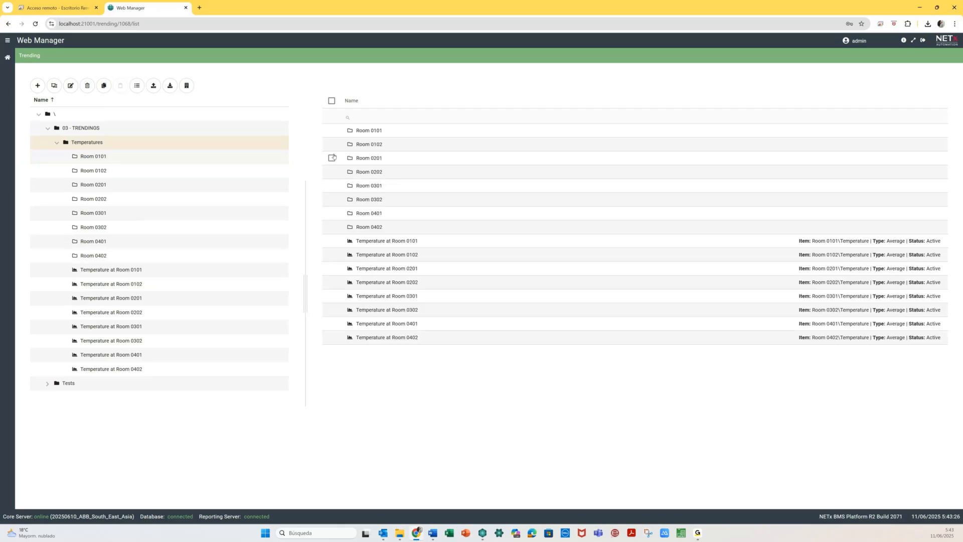
{"action": "left_click", "coordinate": [332, 130]}
{"action": "left_click", "coordinate": [332, 144]}
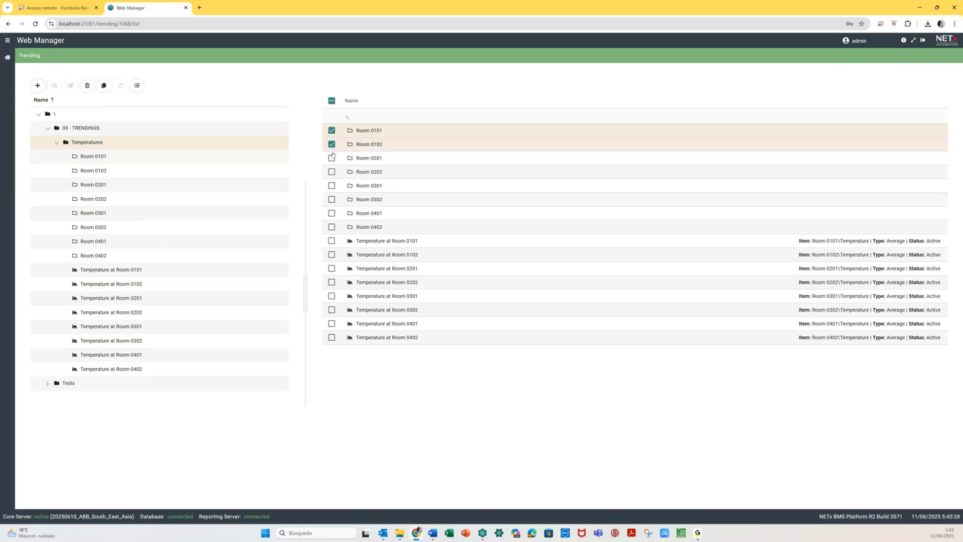
{"action": "left_click_drag", "start_coordinate": [331, 160], "coordinate": [332, 219]}
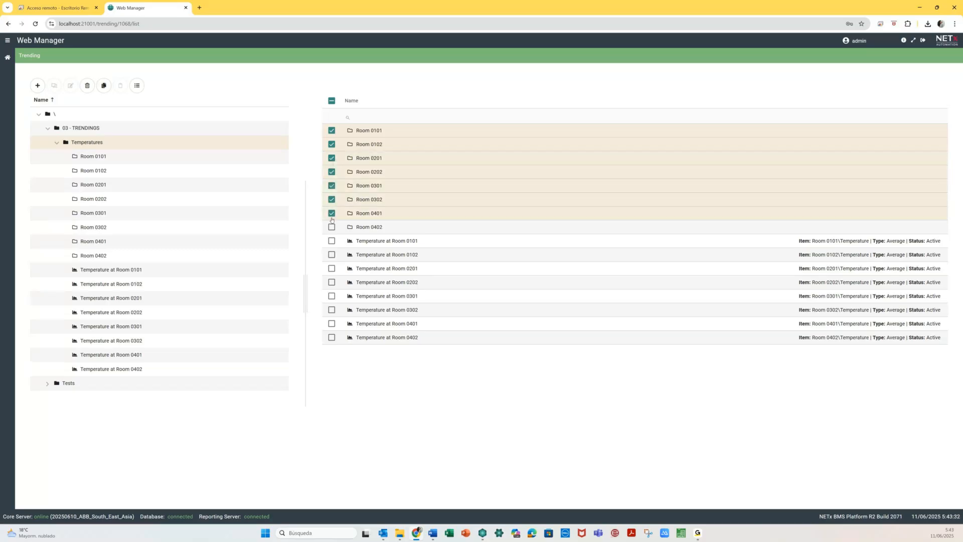
{"action": "left_click", "coordinate": [332, 227]}
{"action": "left_click", "coordinate": [88, 86]}
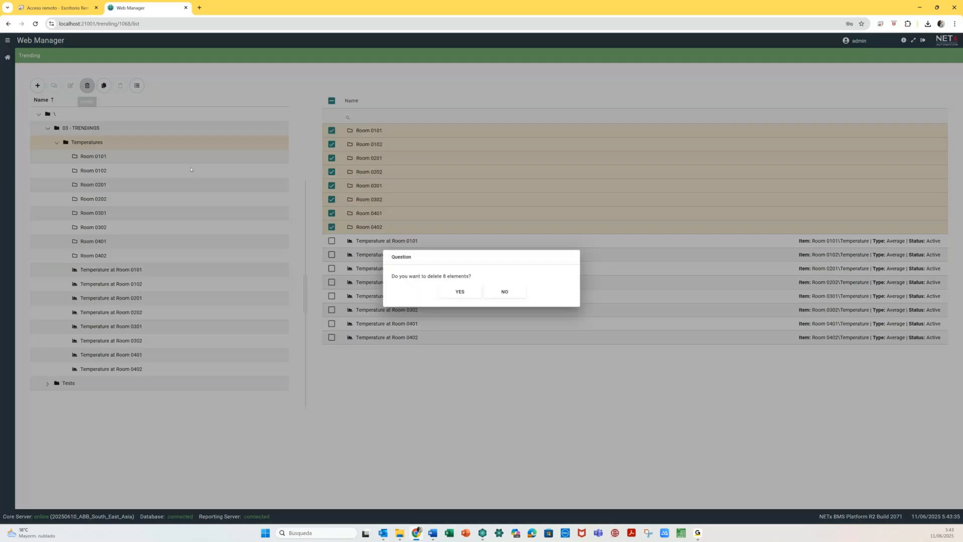
{"action": "left_click", "coordinate": [462, 296]}
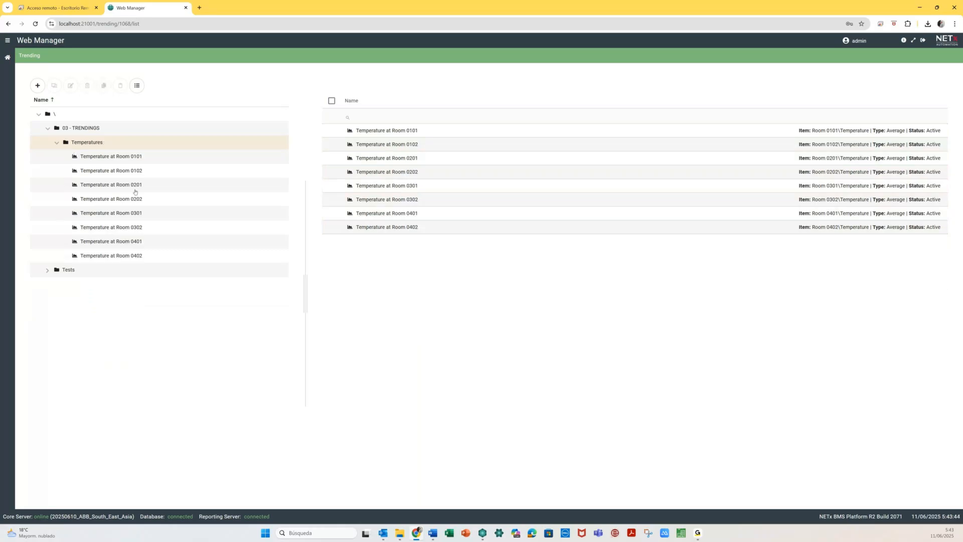
{"action": "left_click", "coordinate": [7, 57]}
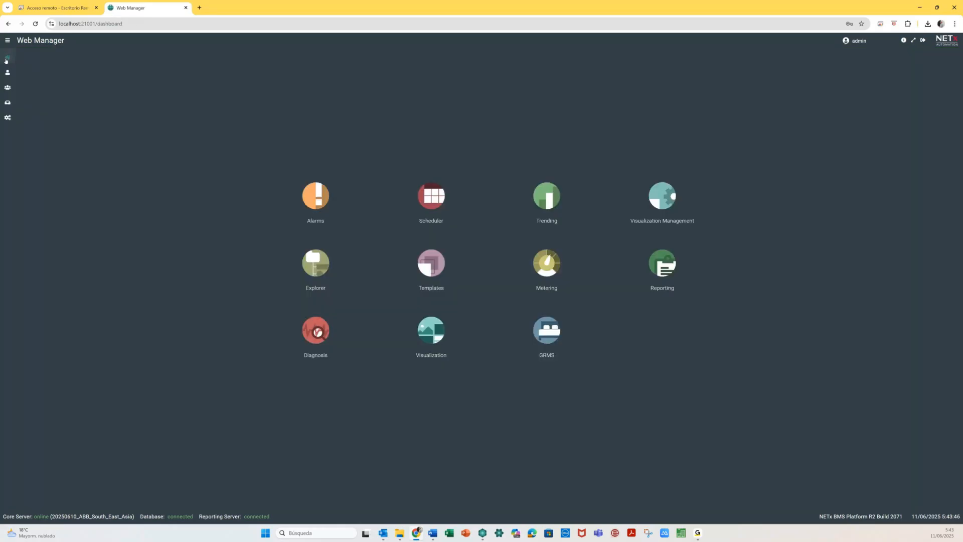
- Cut 'Room {F}{R}' from the Room Temperatures template path, leaving 03 - TRENDINGS\Temperatures, and save
{"action": "left_click", "coordinate": [428, 263]}
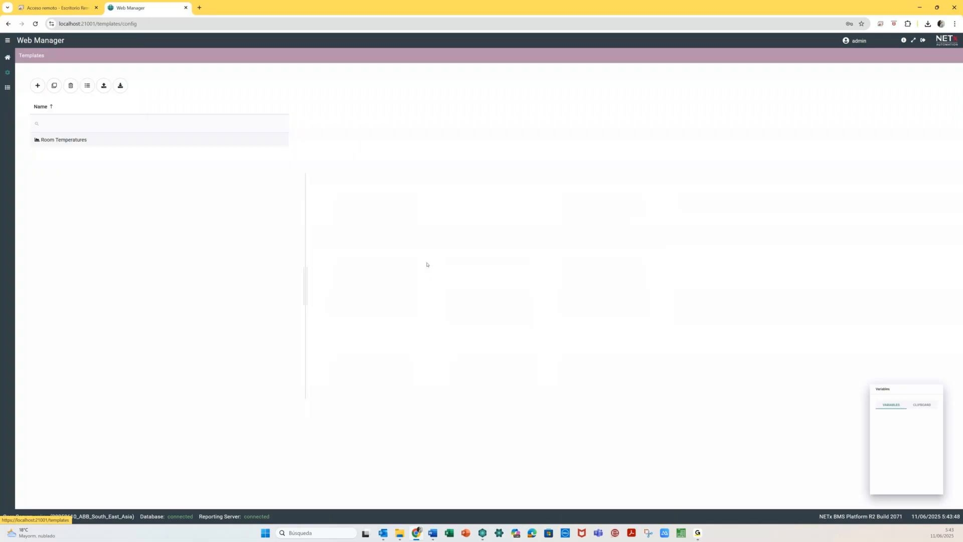
{"action": "left_click", "coordinate": [64, 141]}
{"action": "left_click", "coordinate": [545, 134]}
{"action": "key", "text": "shift+Right"}
{"action": "key", "text": "shift+Right"}
{"action": "key", "text": "shift+Right"}
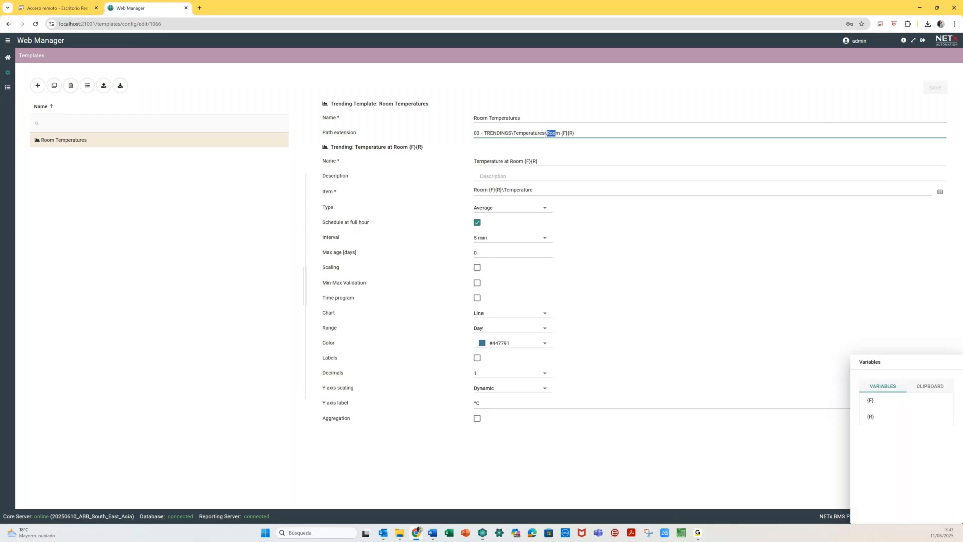
{"action": "key", "text": "shift+End"}
{"action": "key", "text": "BackSpace"}
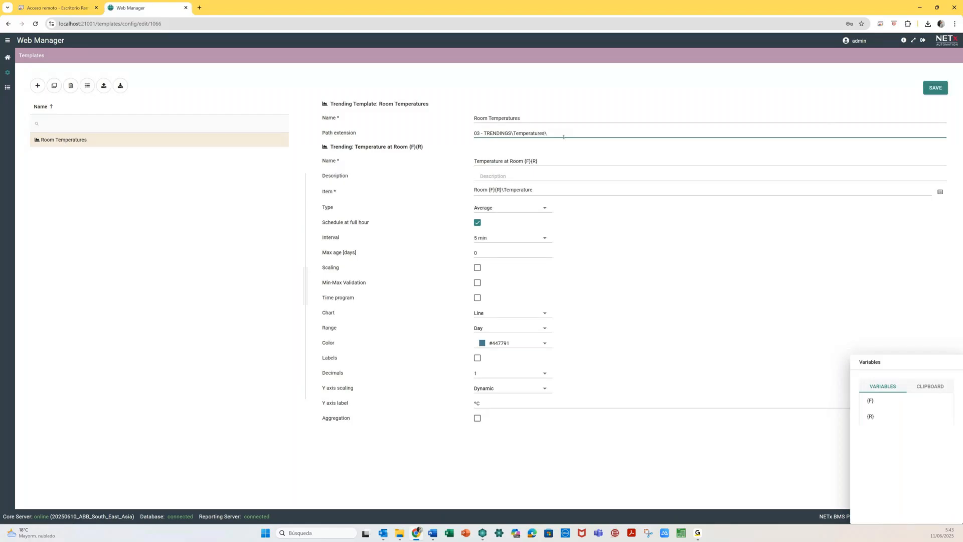
{"action": "left_click", "coordinate": [932, 89]}
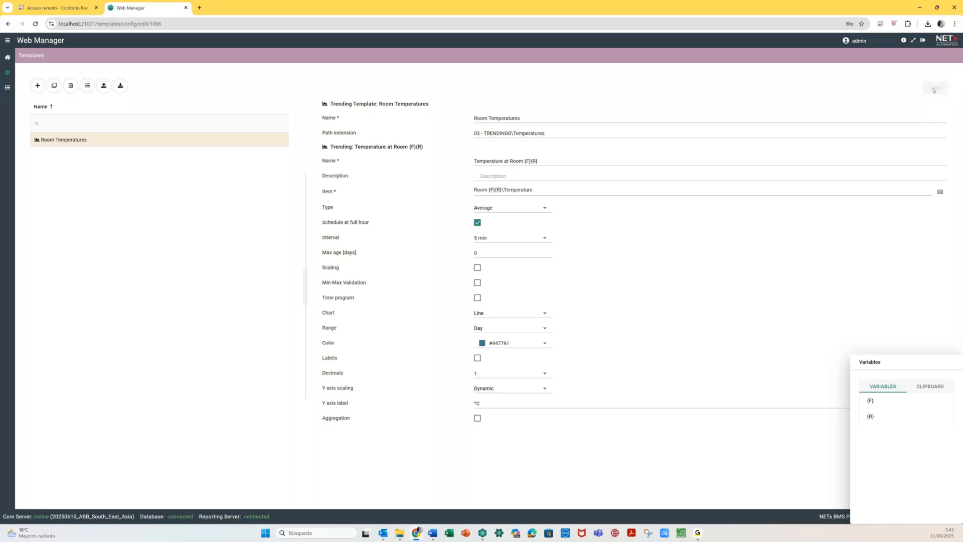
{"action": "left_click", "coordinate": [8, 59]}
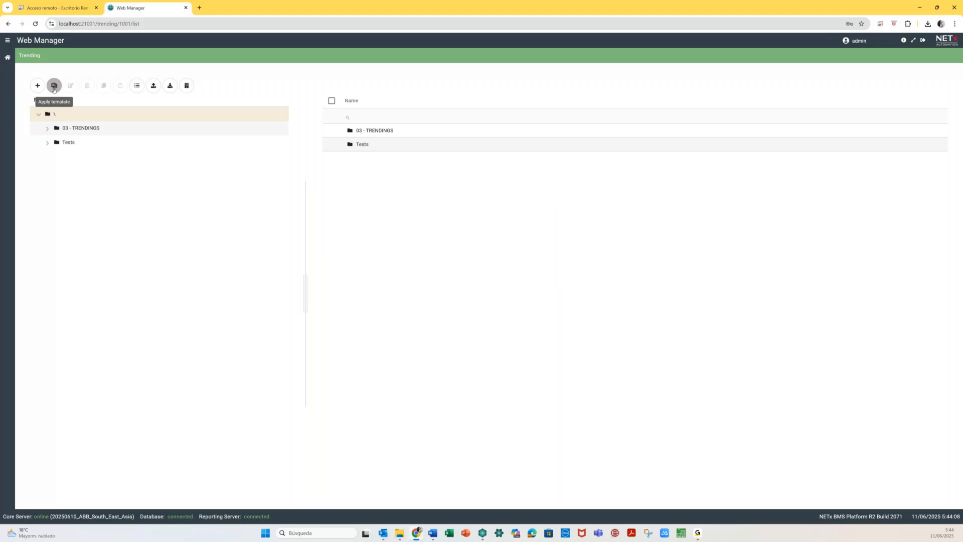
- Apply the template from Room Temperatures.xlsx and close the import summary
{"action": "left_click", "coordinate": [54, 85]}
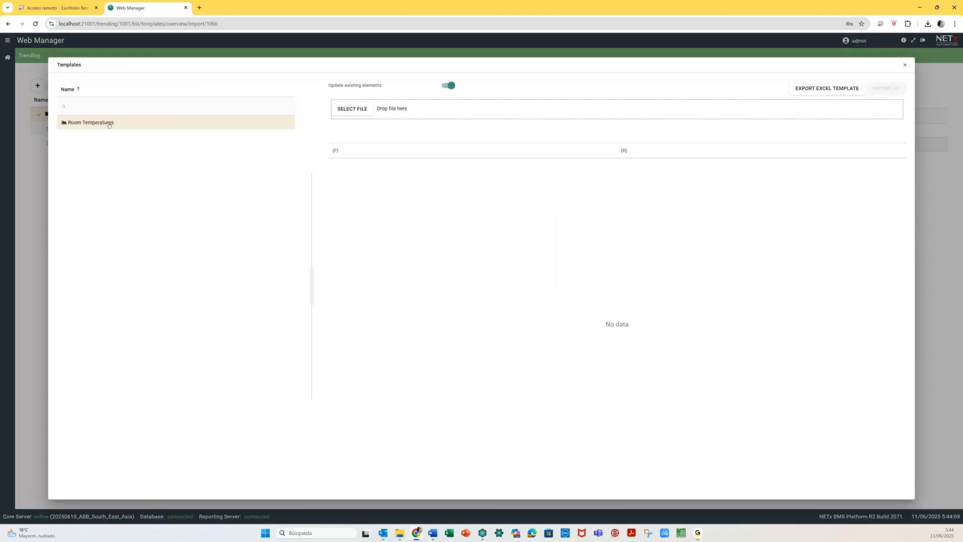
{"action": "left_click", "coordinate": [353, 111]}
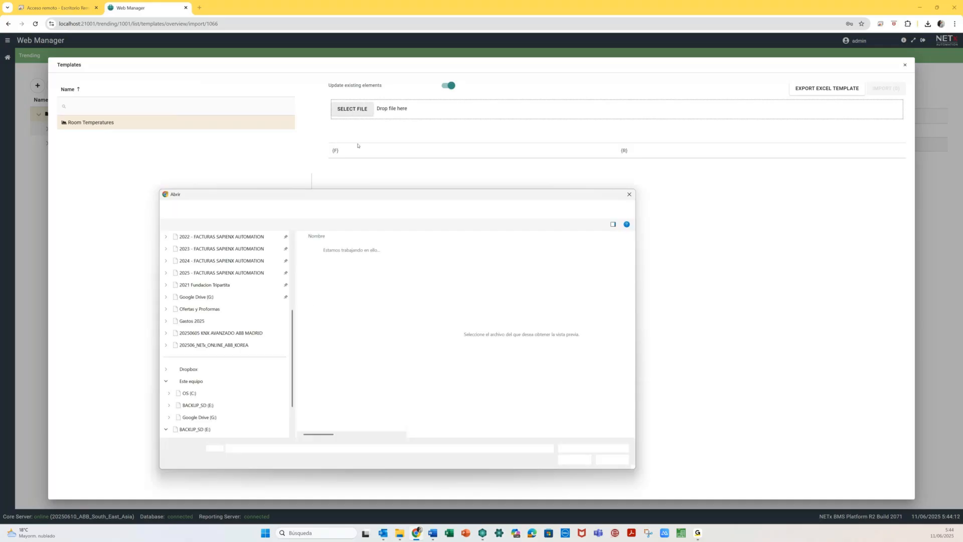
{"action": "left_click", "coordinate": [331, 258]}
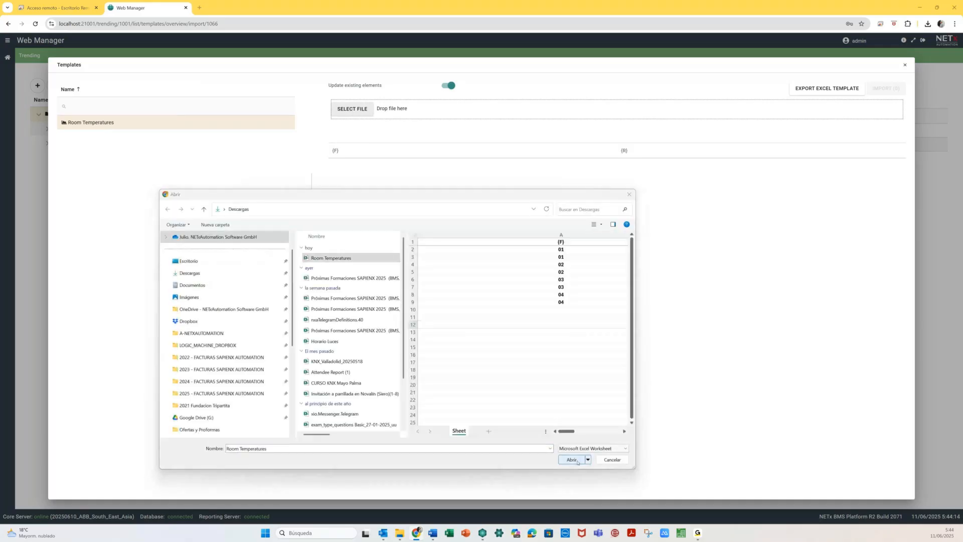
{"action": "left_click", "coordinate": [572, 460]}
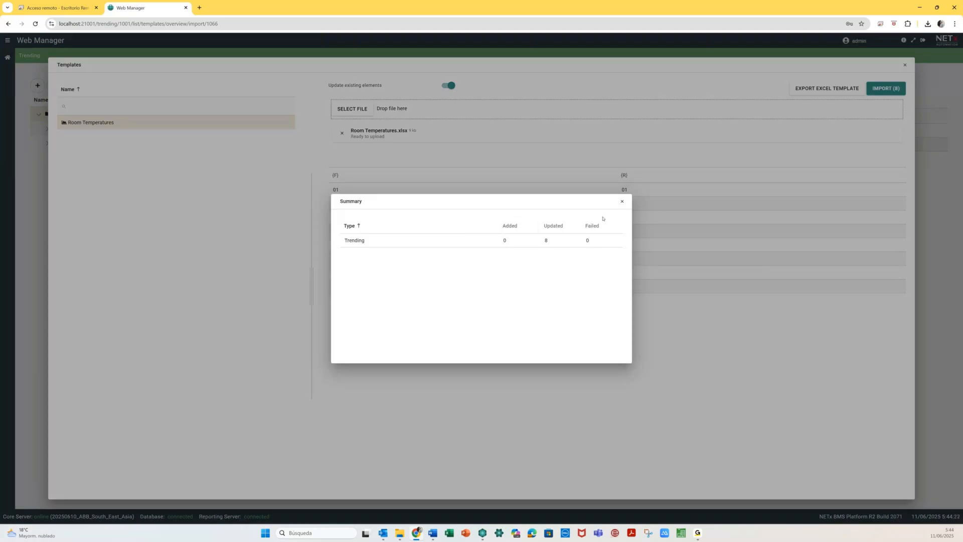
{"action": "left_click", "coordinate": [622, 202]}
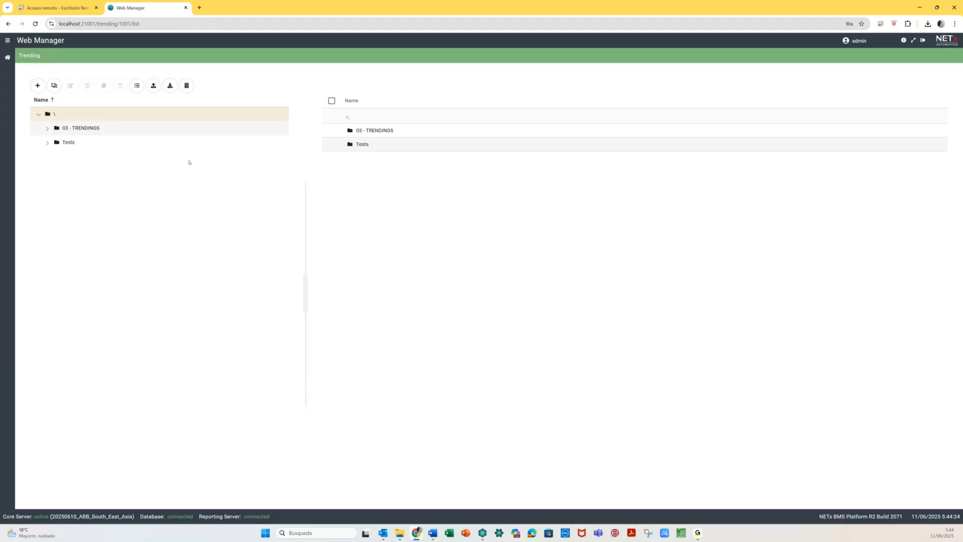
- Open Temperature at Room 0101 under 03 - TRENDINGS > Temperatures
{"action": "left_click", "coordinate": [48, 128]}
{"action": "left_click", "coordinate": [55, 143]}
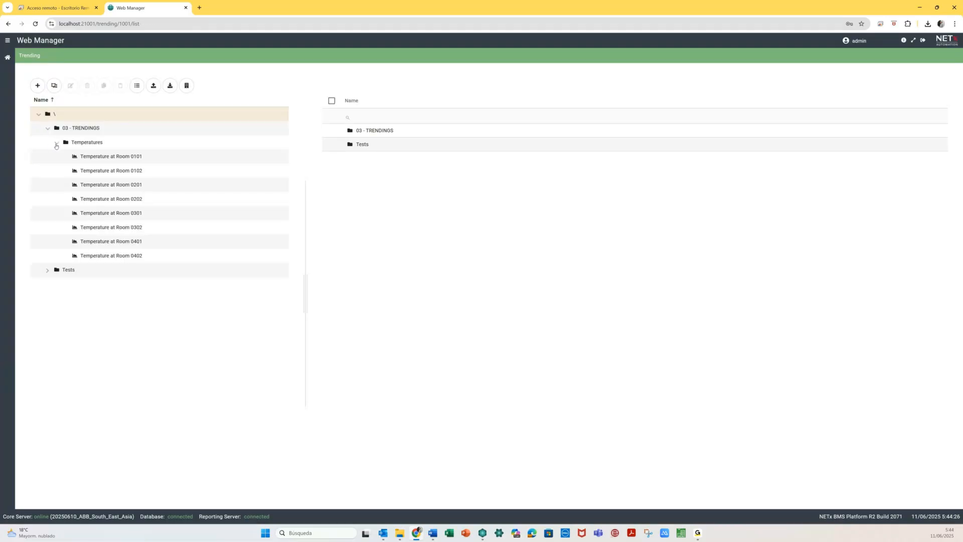
{"action": "left_click", "coordinate": [132, 154]}
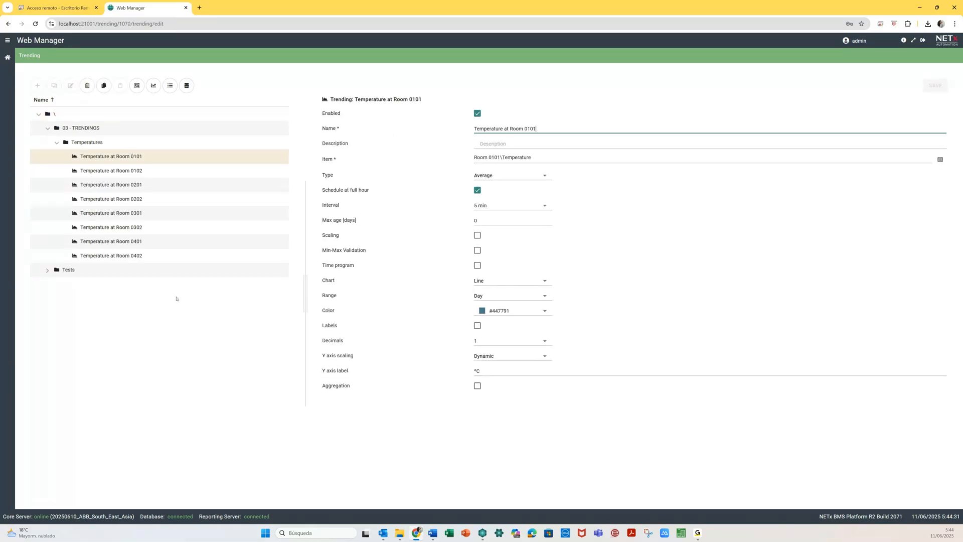
- View the still-empty Room 0101 temperature chart, then reopen Trending from the dashboard
{"action": "left_click", "coordinate": [154, 85]}
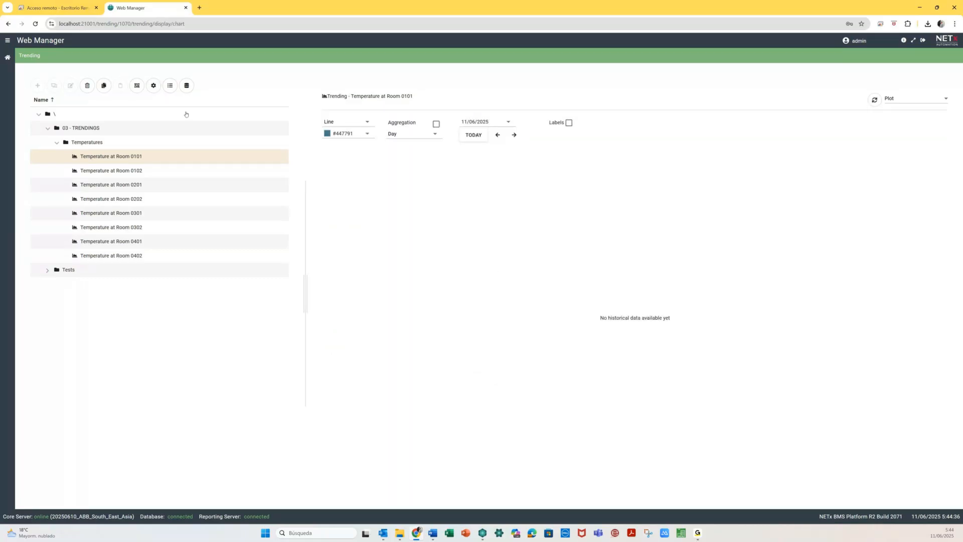
{"action": "left_click", "coordinate": [8, 58]}
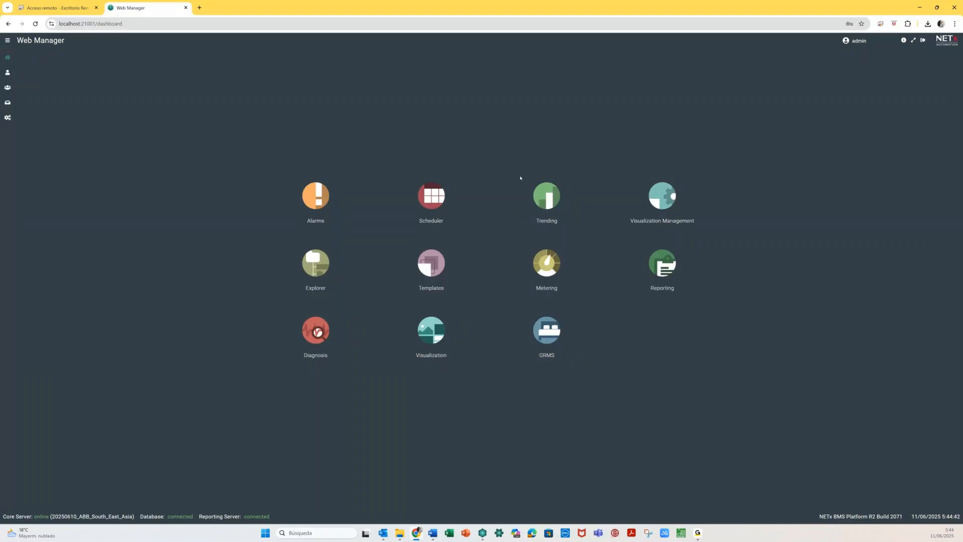
{"action": "left_click", "coordinate": [542, 197]}
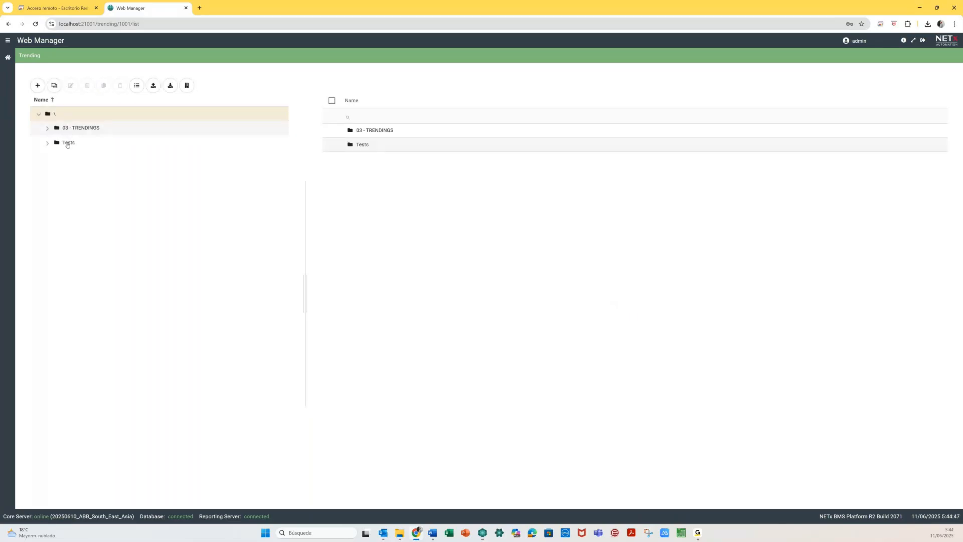
- Create a new chart named 'Temperature comparison' in the Tests folder
{"action": "left_click", "coordinate": [67, 143]}
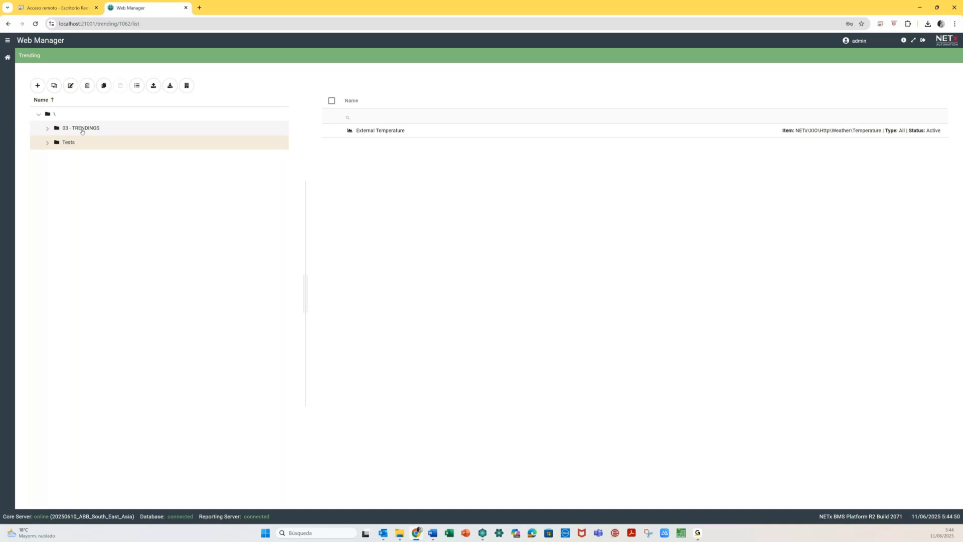
{"action": "left_click", "coordinate": [37, 86]}
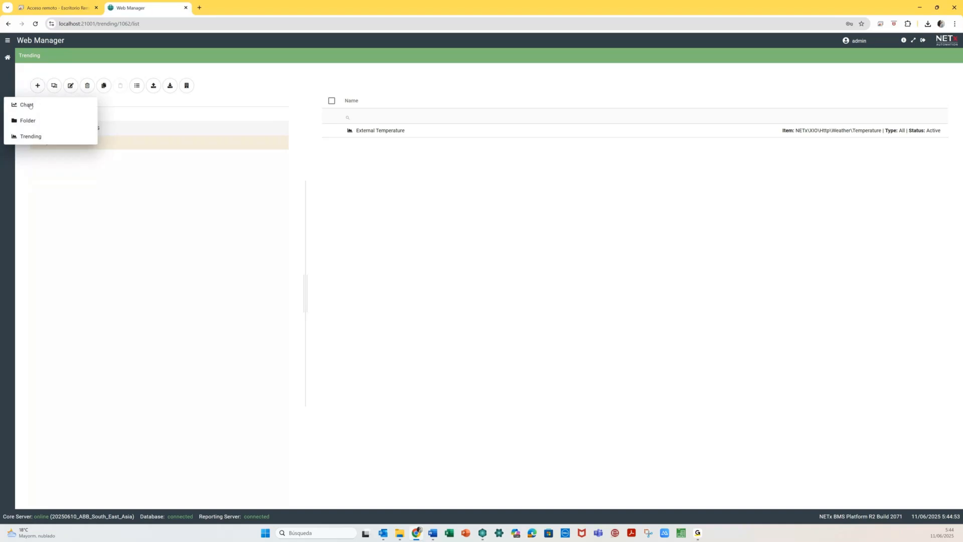
{"action": "left_click", "coordinate": [30, 106]}
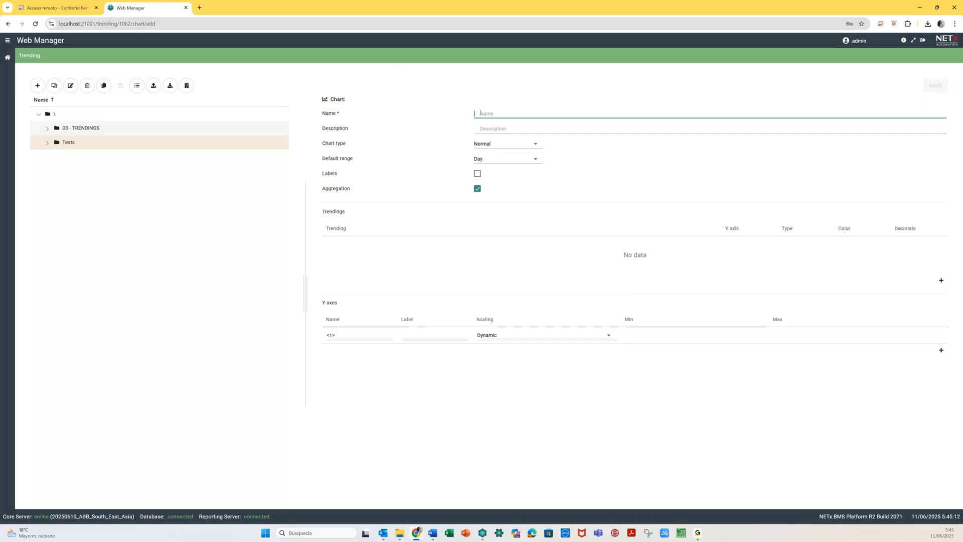
{"action": "type", "text": "Temperature comparison"}
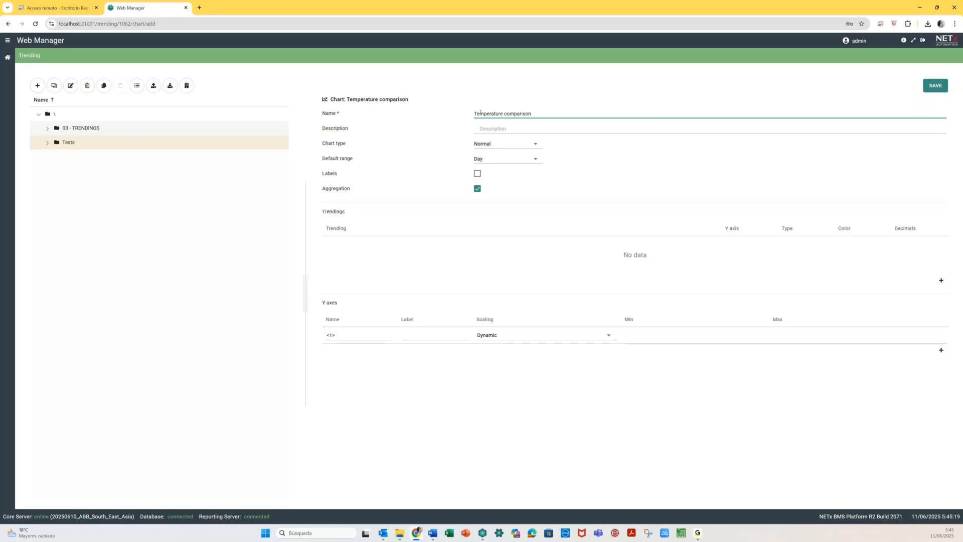
- Describe it as 'Outside vs Room 0101', turn off aggregation, and add one trending row
{"action": "left_click", "coordinate": [495, 126]}
{"action": "type", "text": "External"}
{"action": "key", "text": "BackSpace"}
{"action": "key", "text": "BackSpace"}
{"action": "key", "text": "BackSpace"}
{"action": "key", "text": "BackSpace"}
{"action": "key", "text": "BackSpace"}
{"action": "key", "text": "BackSpace"}
{"action": "key", "text": "BackSpace"}
{"action": "key", "text": "BackSpace"}
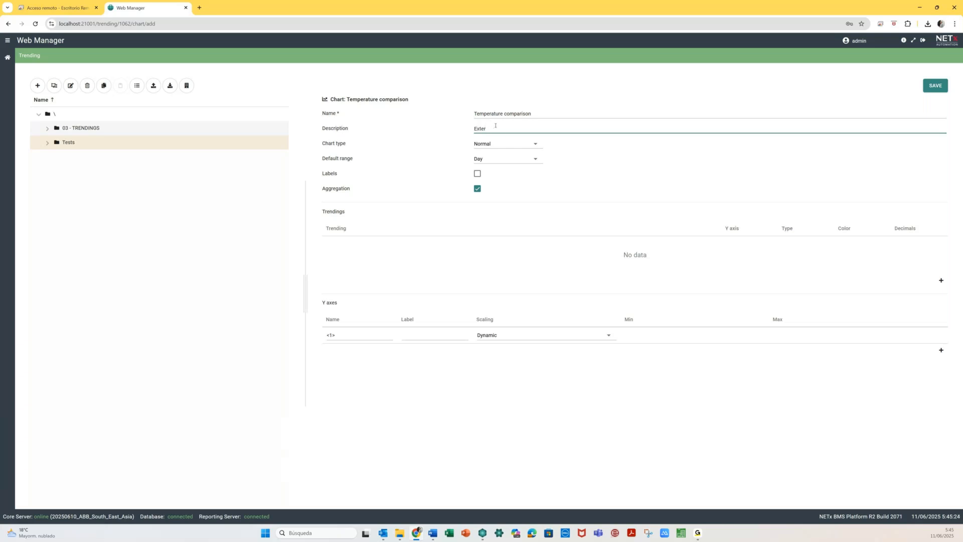
{"action": "type", "text": "Outside vs Room 0101"}
{"action": "left_click", "coordinate": [397, 157]}
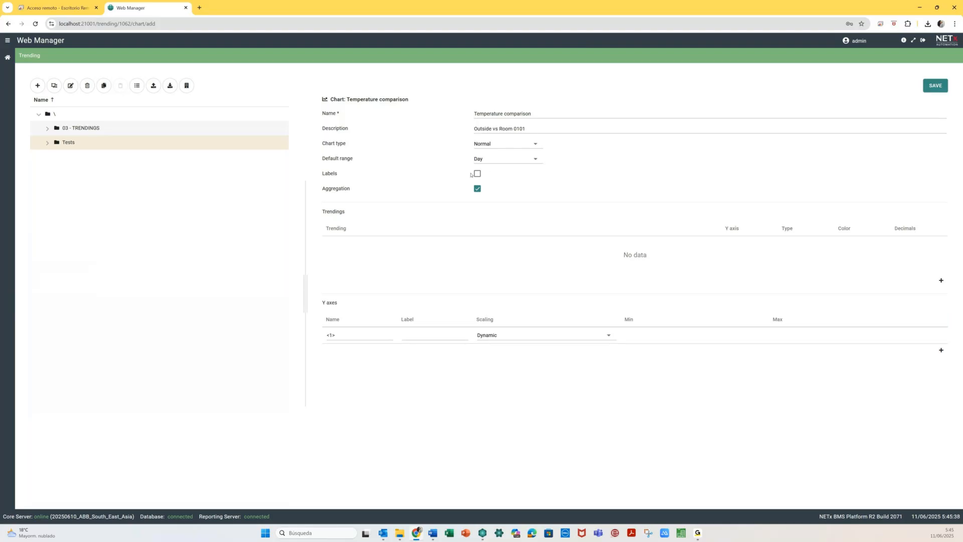
{"action": "left_click", "coordinate": [477, 190]}
{"action": "left_click", "coordinate": [941, 280]}
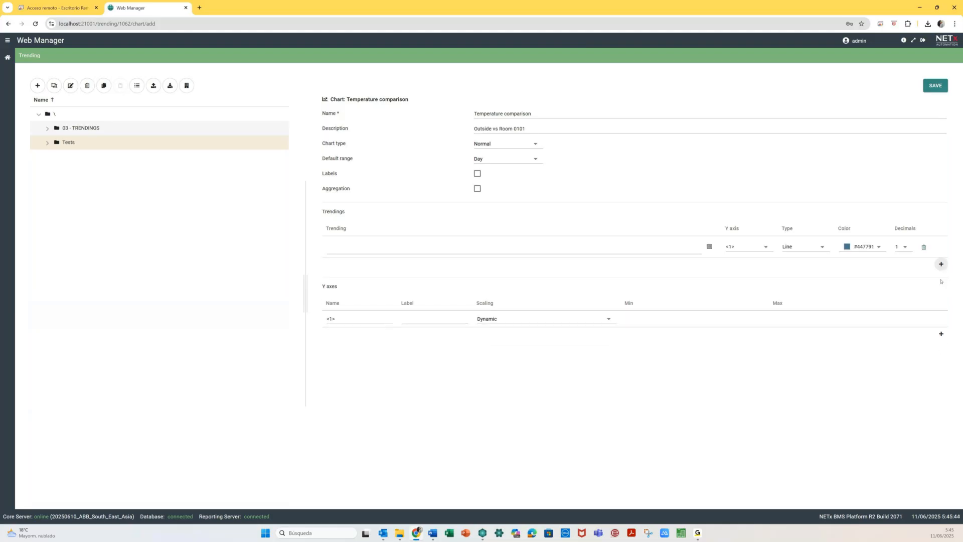
- Assign the External Temperature trending to the first chart row
{"action": "left_click", "coordinate": [709, 247]}
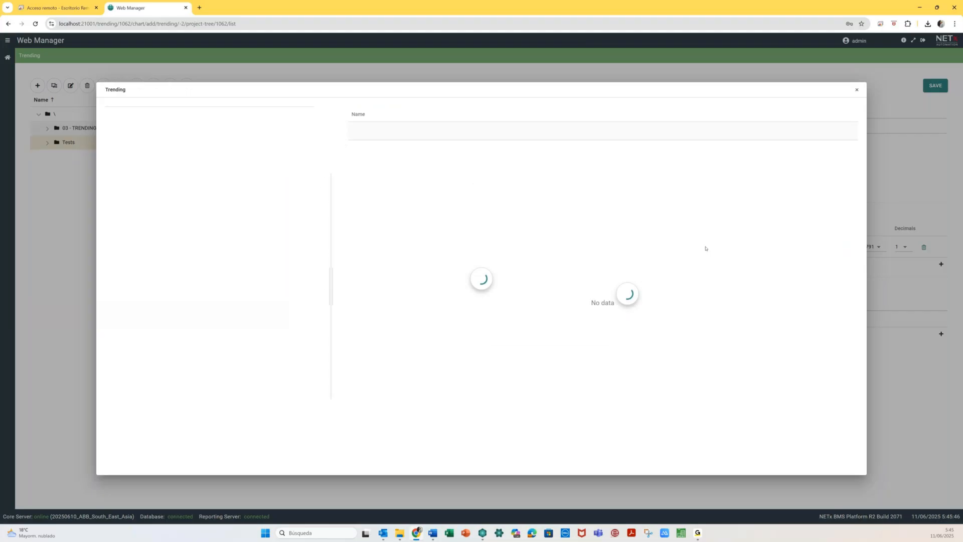
{"action": "left_click", "coordinate": [170, 185]}
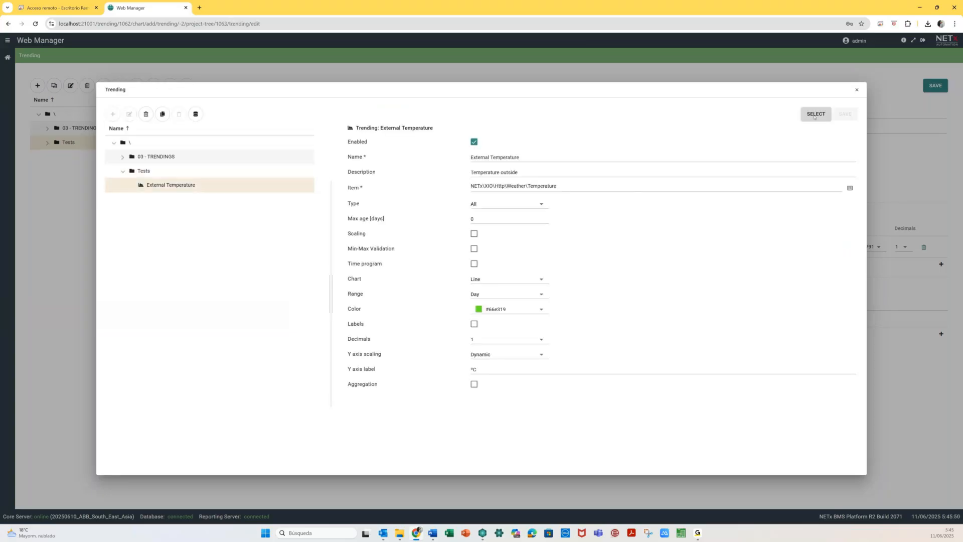
{"action": "left_click", "coordinate": [816, 115]}
- Add a second row with Temperature at Room 0101 and save the Temperature comparison chart
{"action": "left_click", "coordinate": [941, 264]}
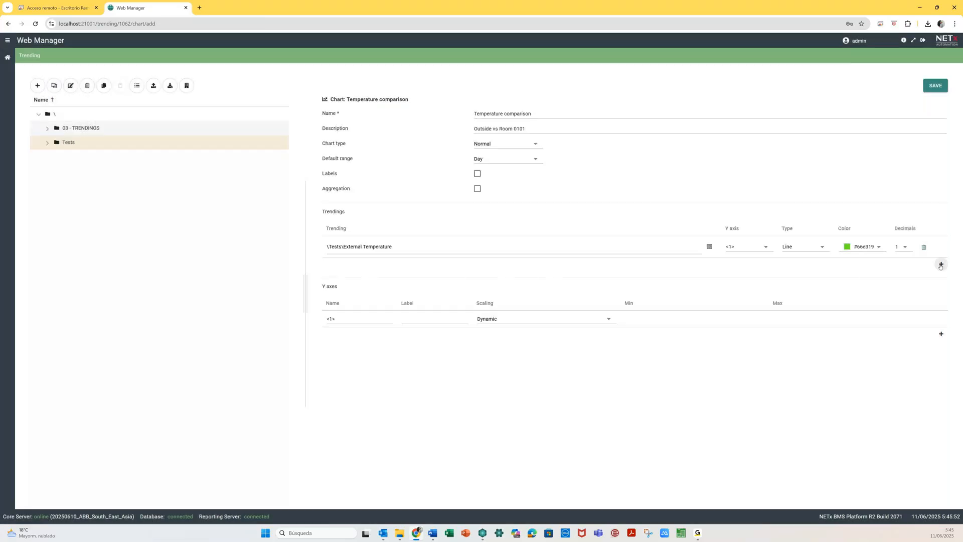
{"action": "left_click", "coordinate": [709, 268]}
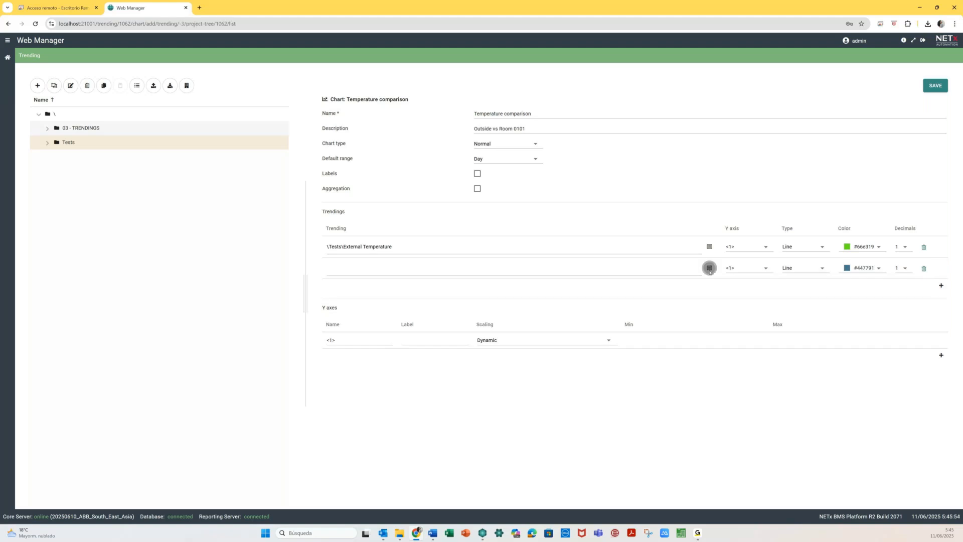
{"action": "left_click", "coordinate": [122, 157]}
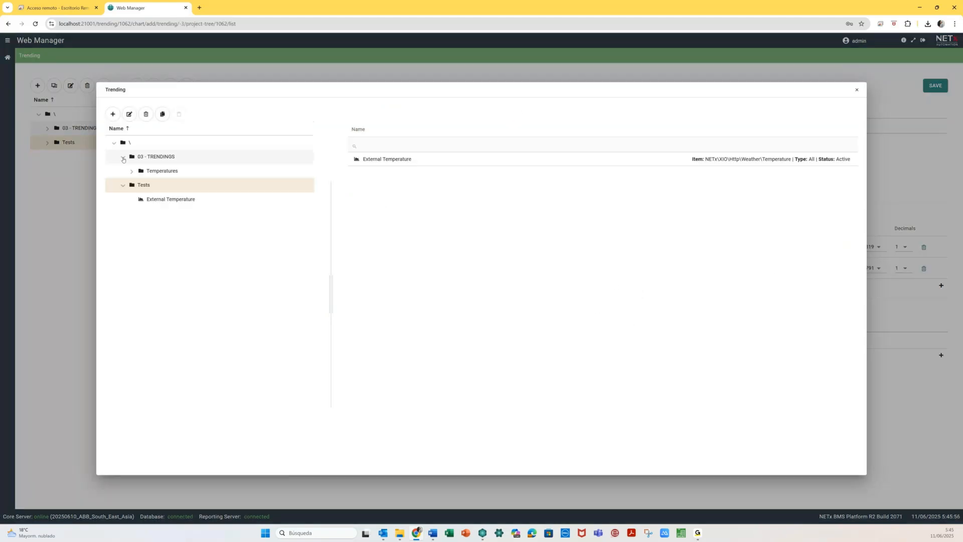
{"action": "left_click", "coordinate": [131, 171]}
{"action": "left_click", "coordinate": [186, 189]}
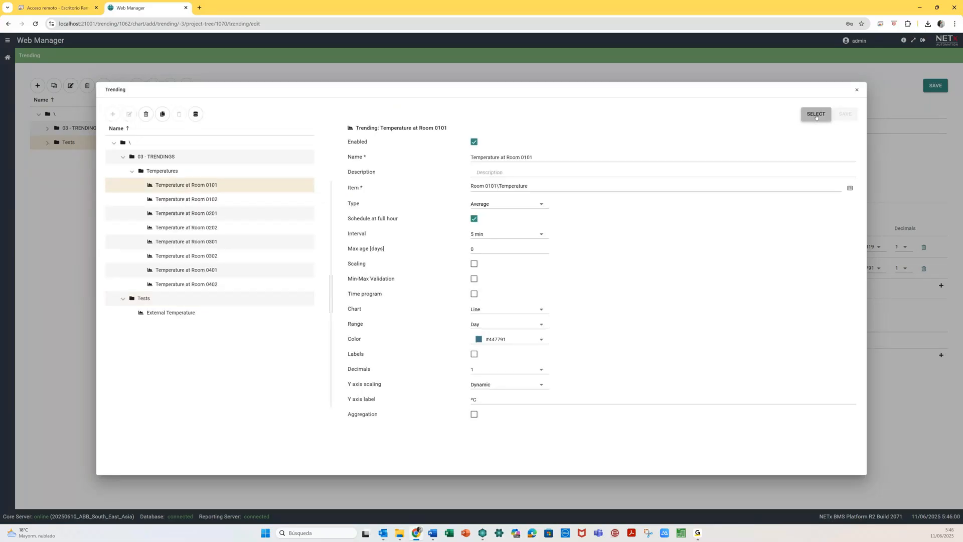
{"action": "key", "text": "Escape"}
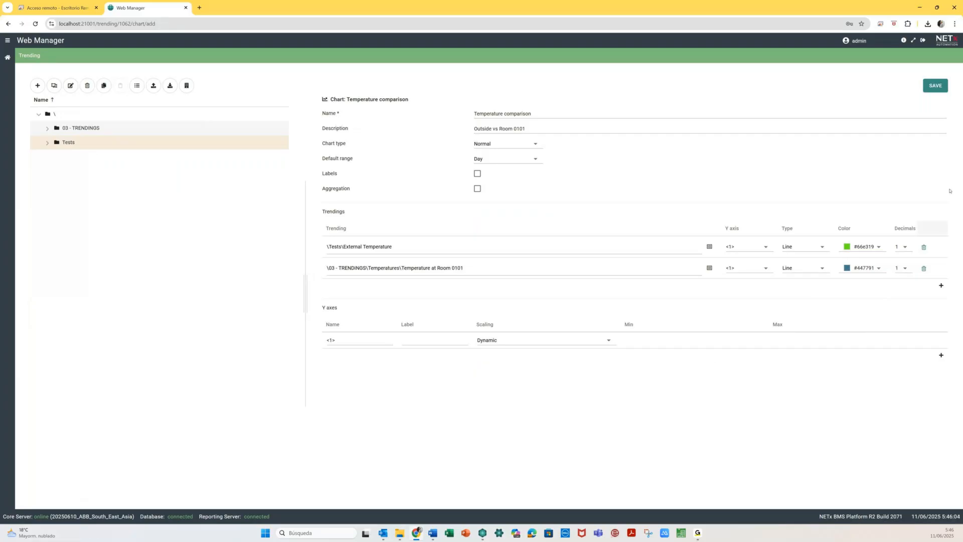
{"action": "left_click", "coordinate": [936, 85]}
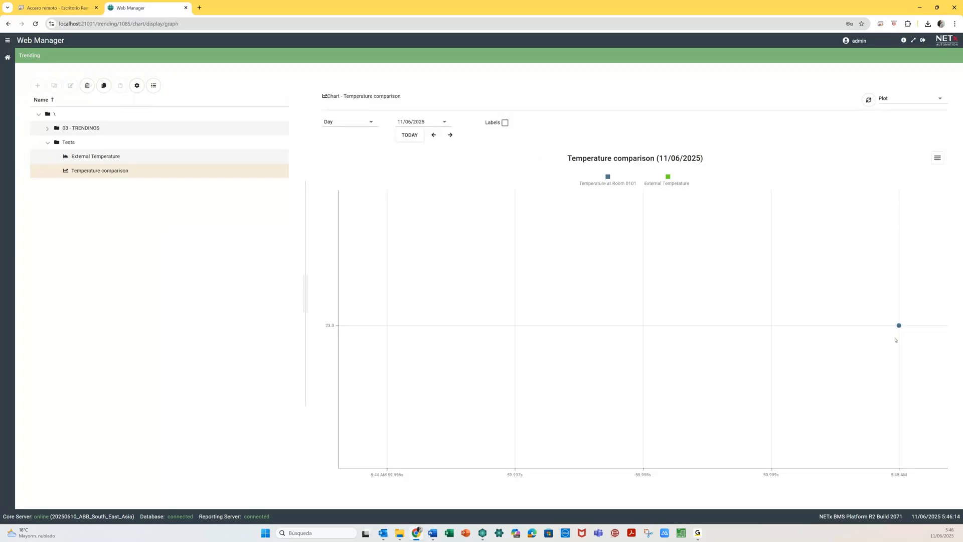
- Toggle the Room 0101 series, review both series' readings in table view, then return to plot
{"action": "mouse_move", "coordinate": [899, 325]}
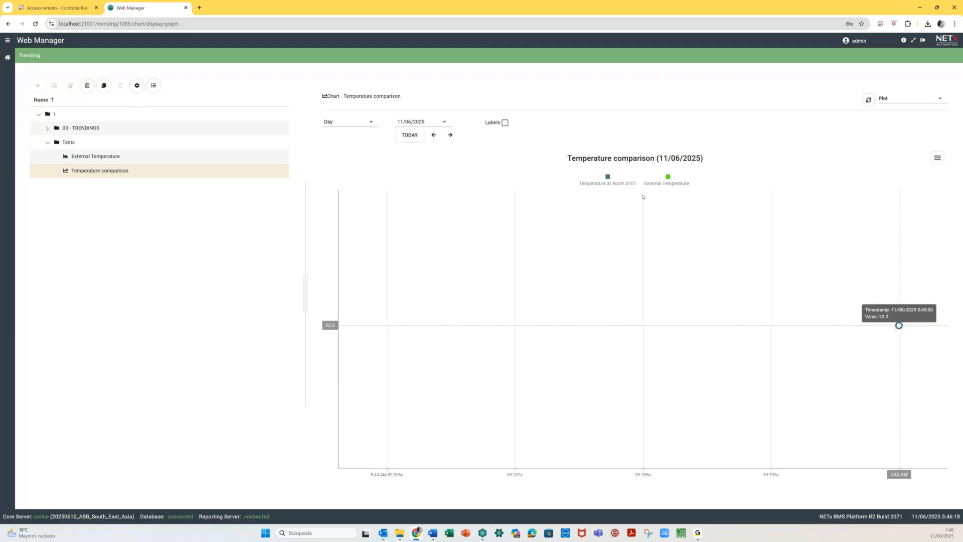
{"action": "left_click", "coordinate": [612, 180]}
{"action": "left_click", "coordinate": [612, 180]}
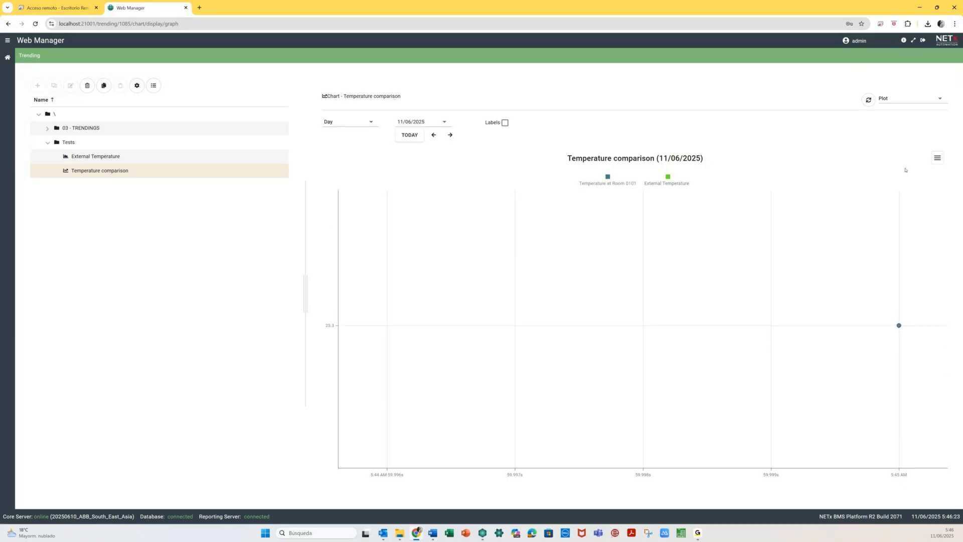
{"action": "left_click", "coordinate": [902, 99]}
{"action": "left_click", "coordinate": [896, 116]}
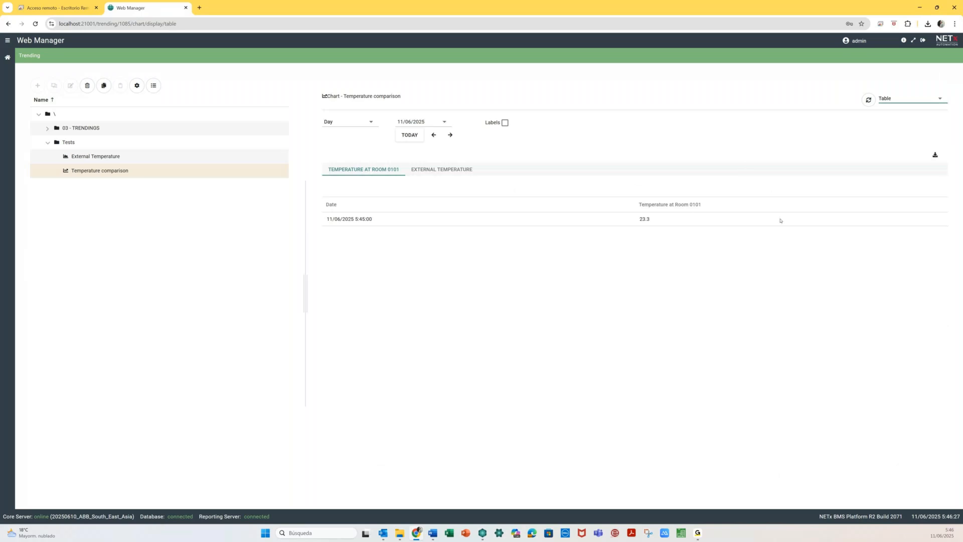
{"action": "left_click", "coordinate": [448, 169]}
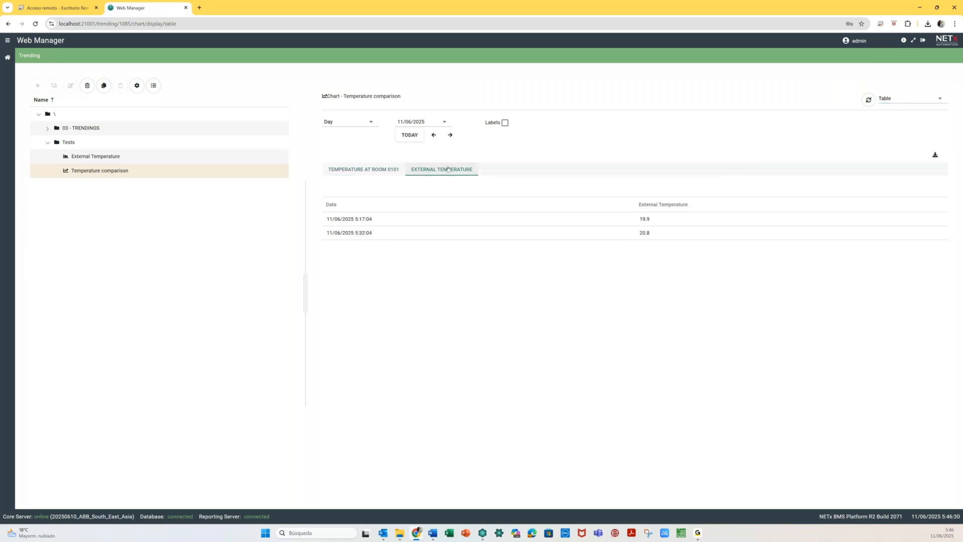
{"action": "left_click", "coordinate": [344, 170]}
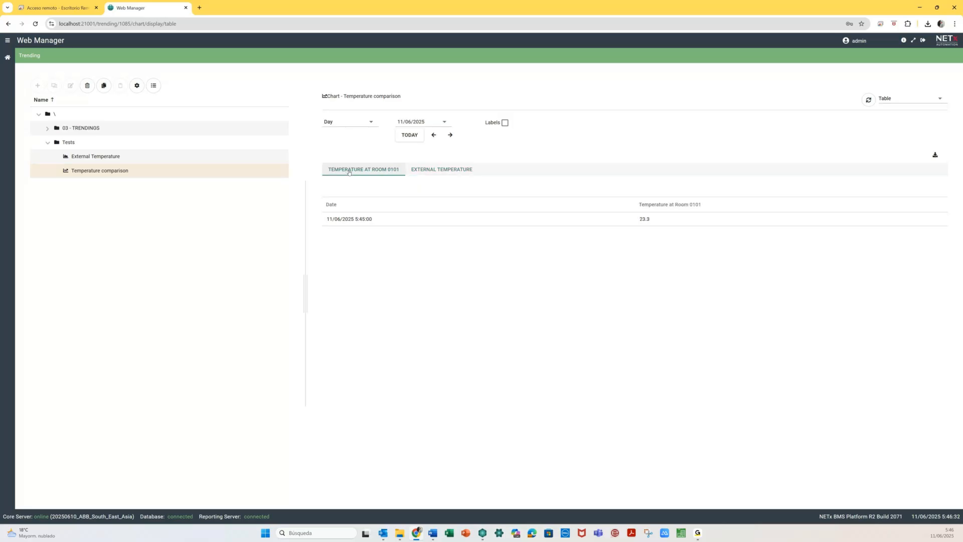
{"action": "left_click", "coordinate": [445, 171]}
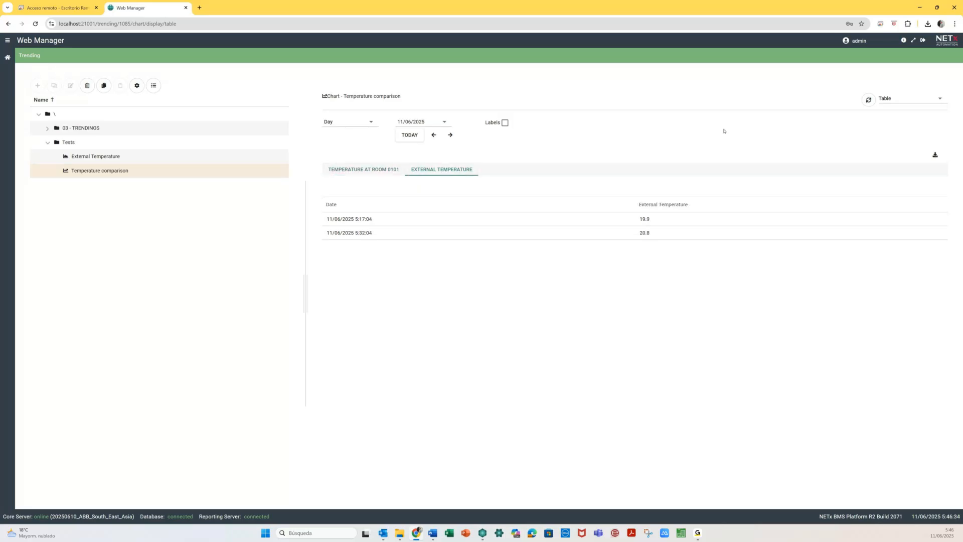
{"action": "left_click", "coordinate": [907, 100]}
{"action": "left_click", "coordinate": [890, 132]}
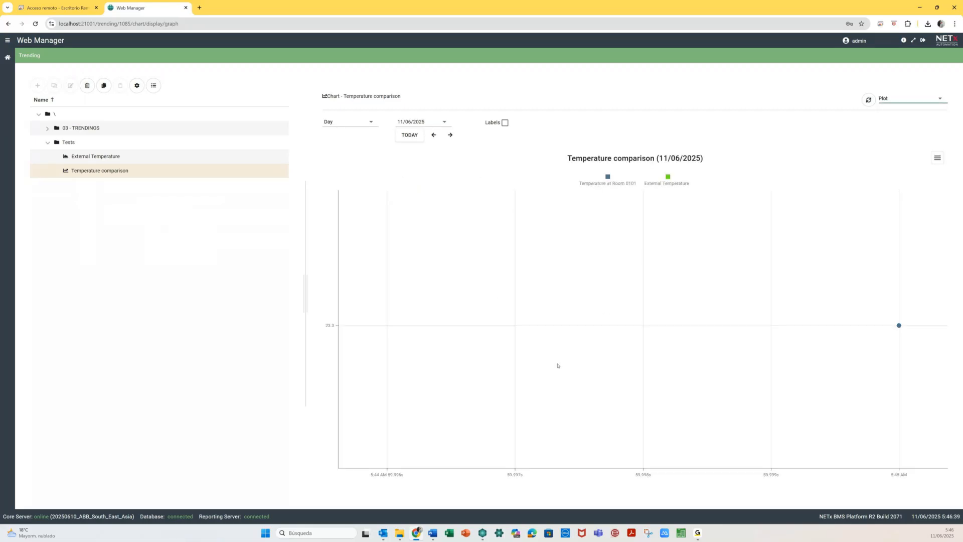
- Show today's readings with value labels on, toggling each series off and back on
{"action": "left_click", "coordinate": [405, 136]}
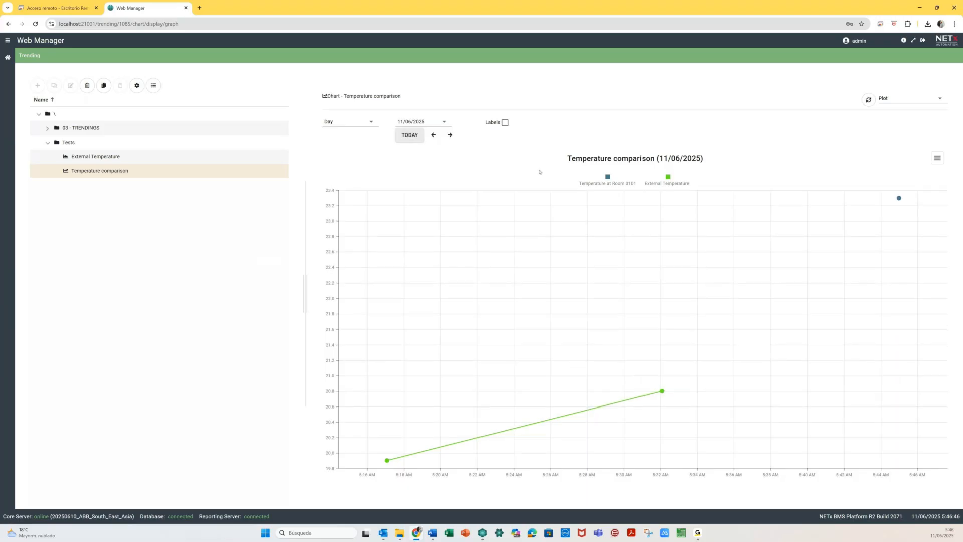
{"action": "left_click", "coordinate": [505, 124]}
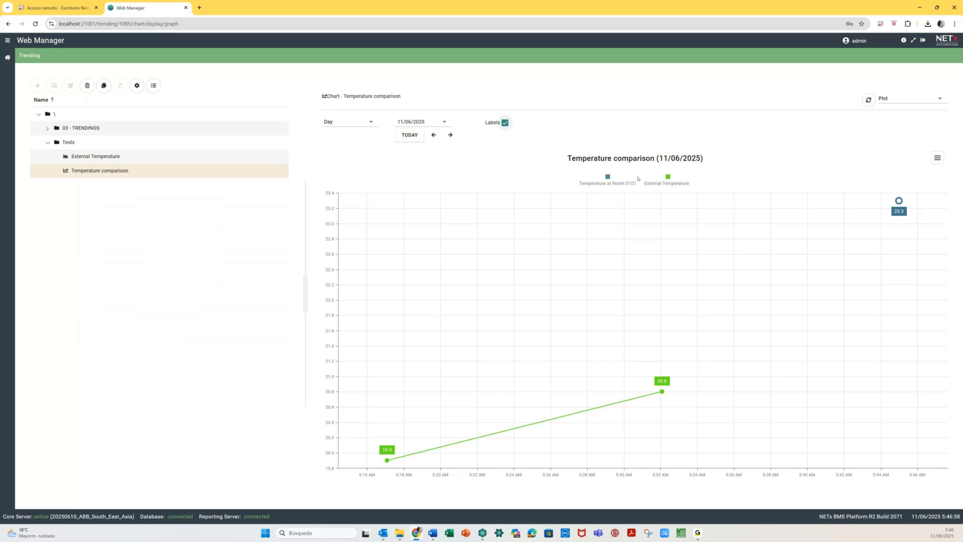
{"action": "left_click", "coordinate": [668, 179]}
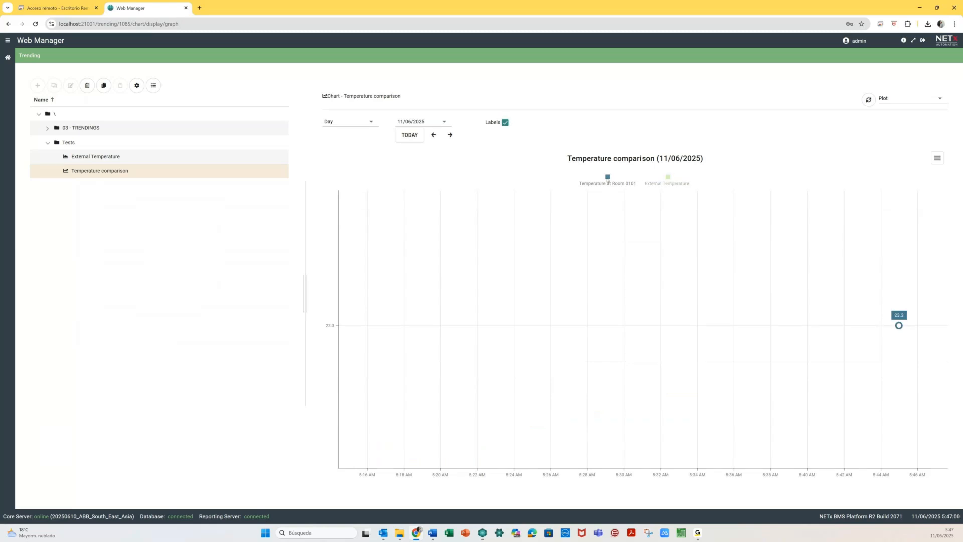
{"action": "left_click", "coordinate": [608, 180]}
{"action": "left_click", "coordinate": [650, 180]}
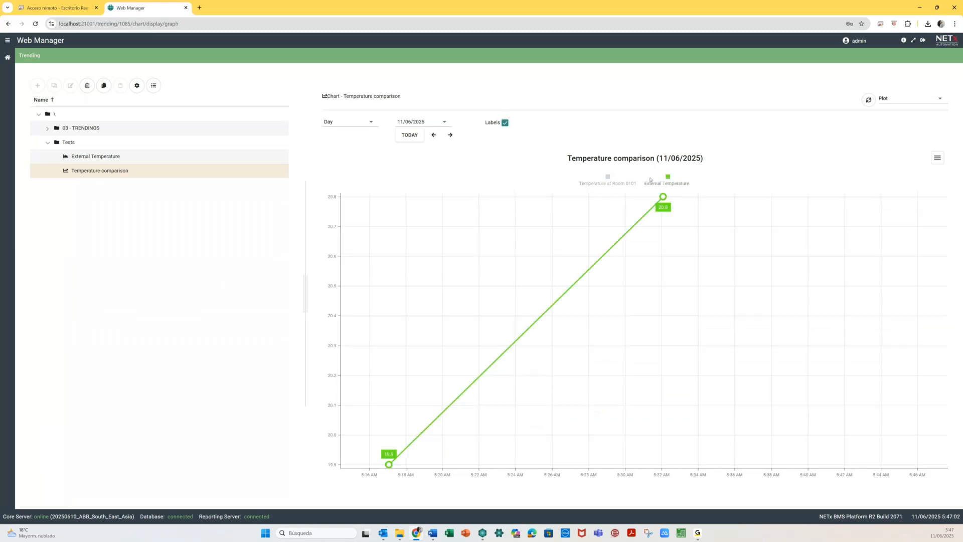
{"action": "left_click", "coordinate": [609, 177]}
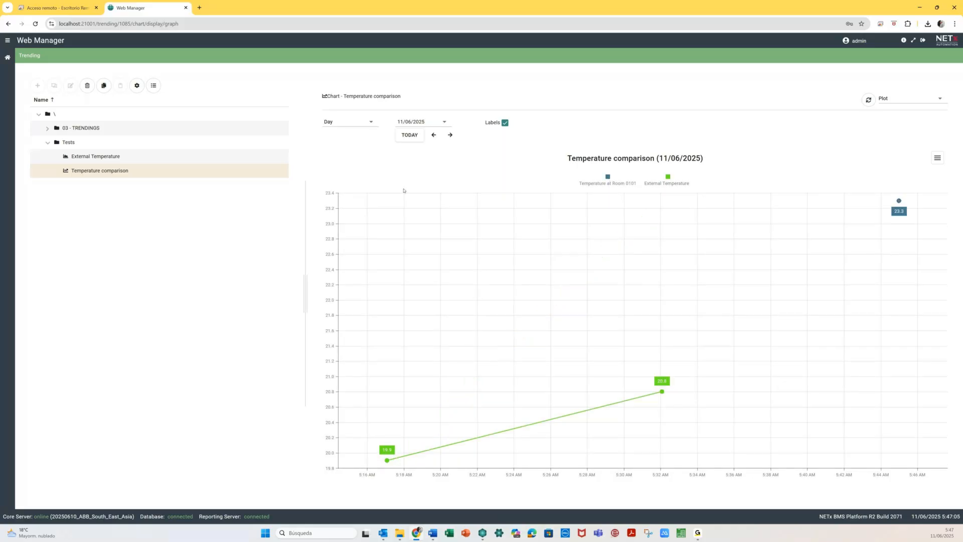
- Create a chart in Tests named 'Outside temperature Today-Yesterday', set to Period comparison with aggregation off
{"action": "left_click", "coordinate": [70, 143]}
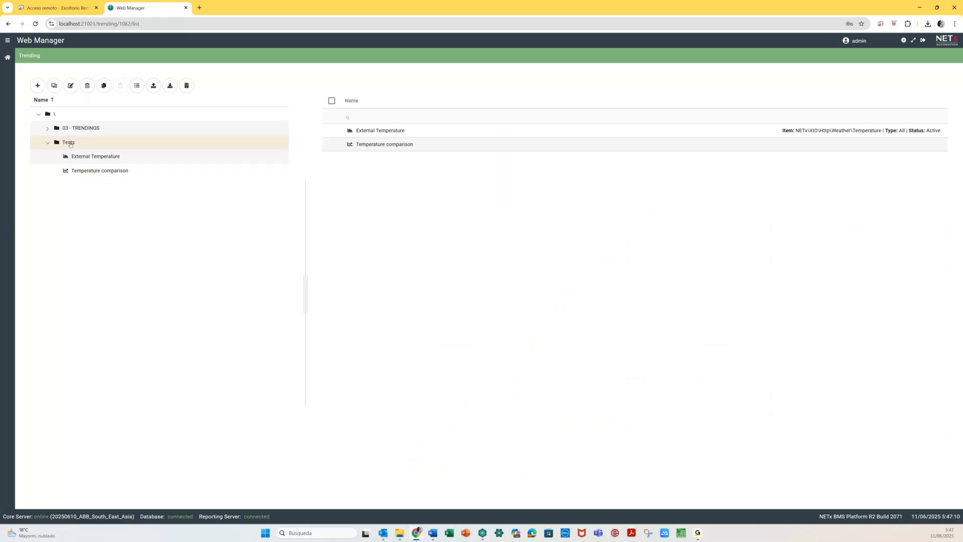
{"action": "left_click", "coordinate": [38, 85]}
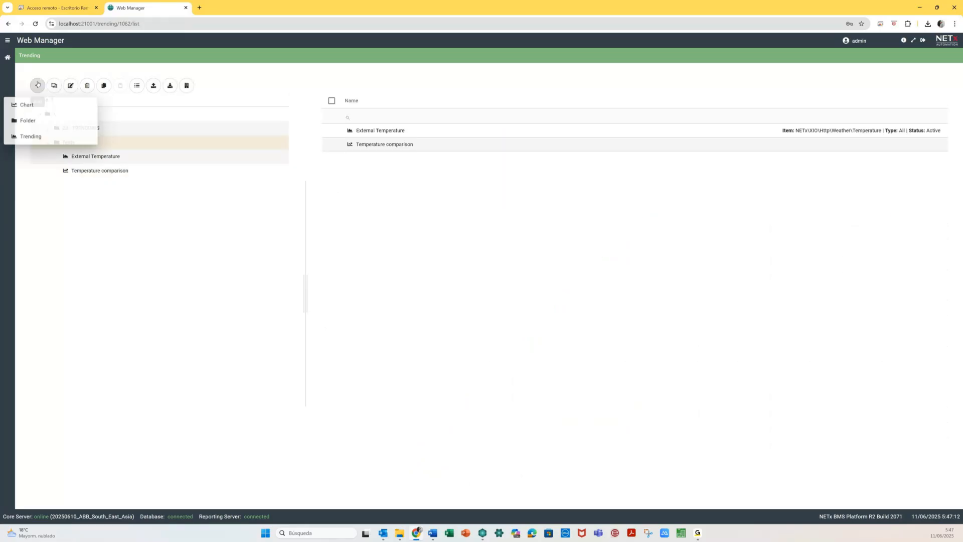
{"action": "left_click", "coordinate": [30, 105]}
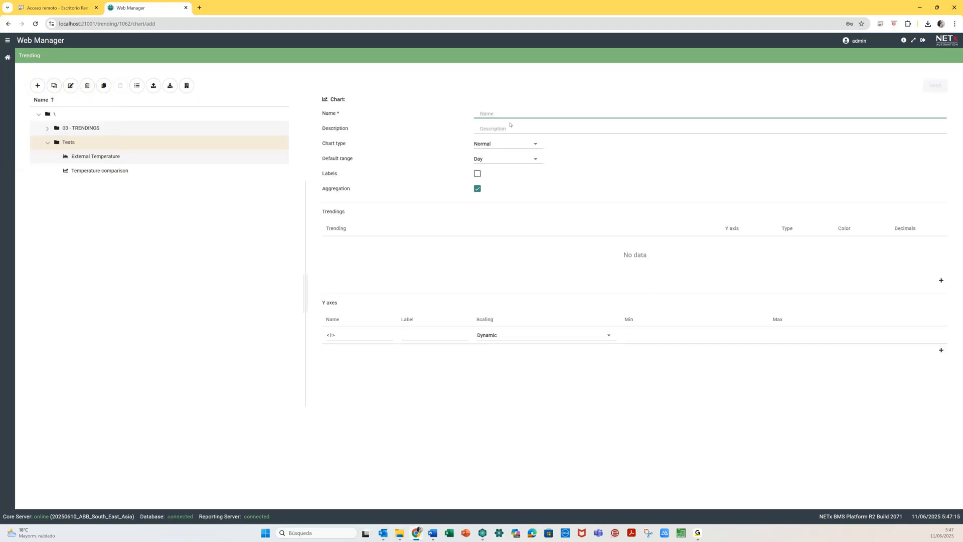
{"action": "type", "text": "Outside temperature"}
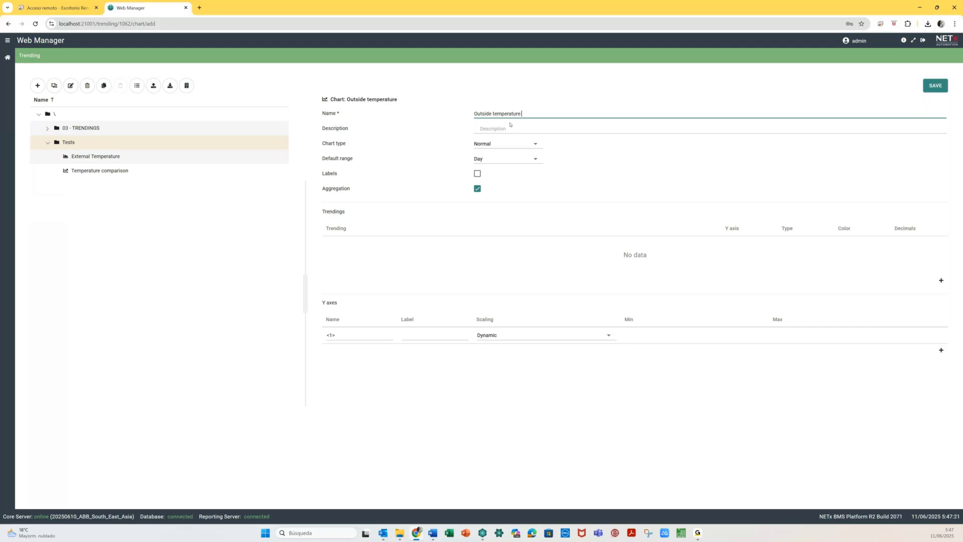
{"action": "type", "text": " Today-Yesterday"}
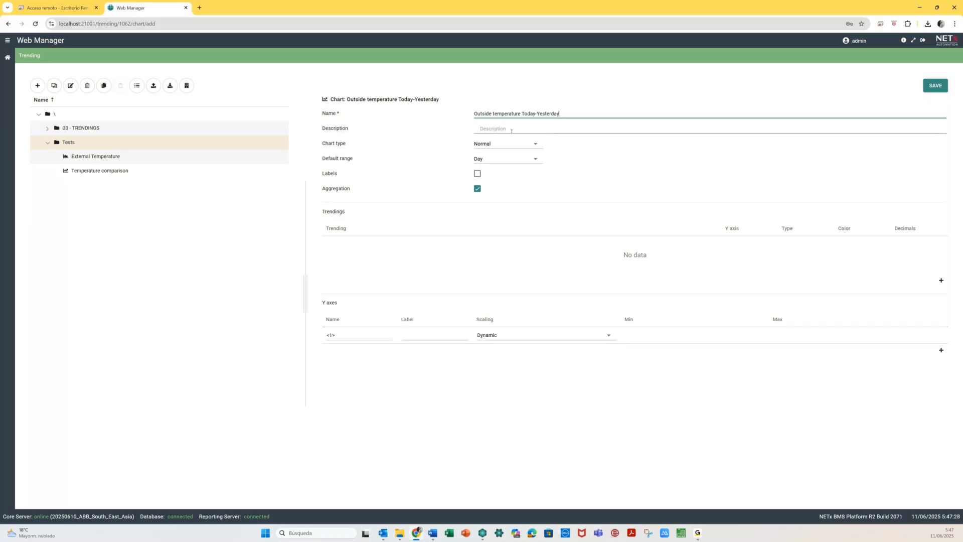
{"action": "left_click", "coordinate": [500, 146]}
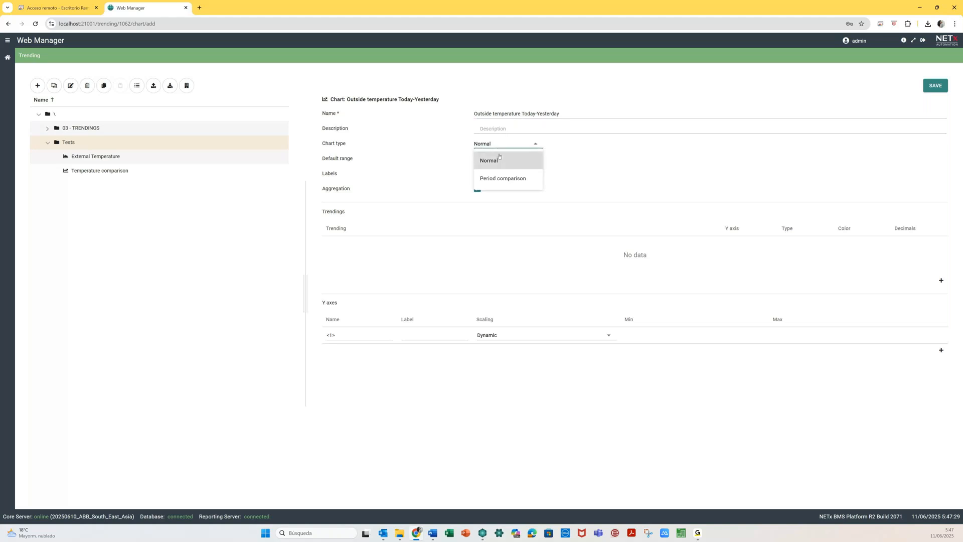
{"action": "left_click", "coordinate": [507, 178]}
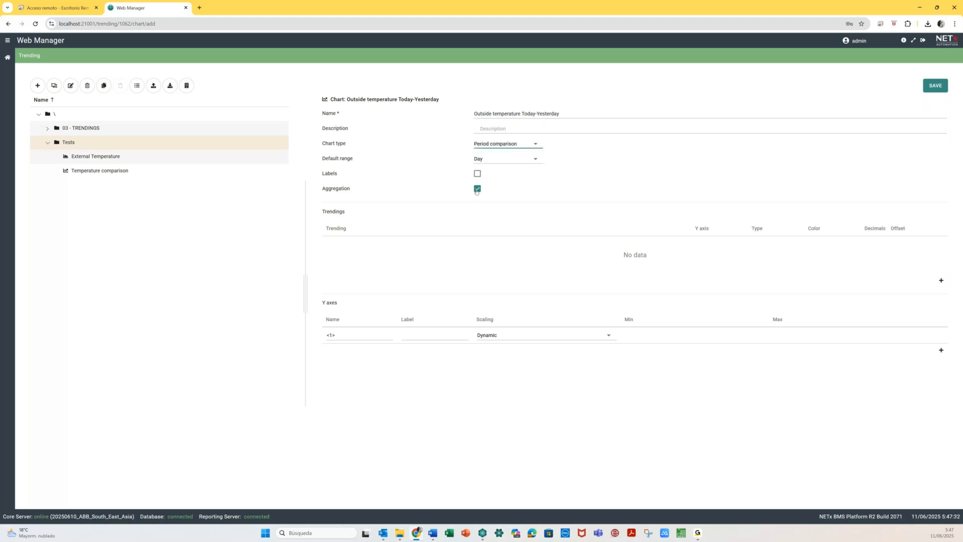
{"action": "left_click", "coordinate": [477, 189]}
- Add External Temperature as two trending rows, giving the second row an offset of -1
{"action": "left_click", "coordinate": [940, 280]}
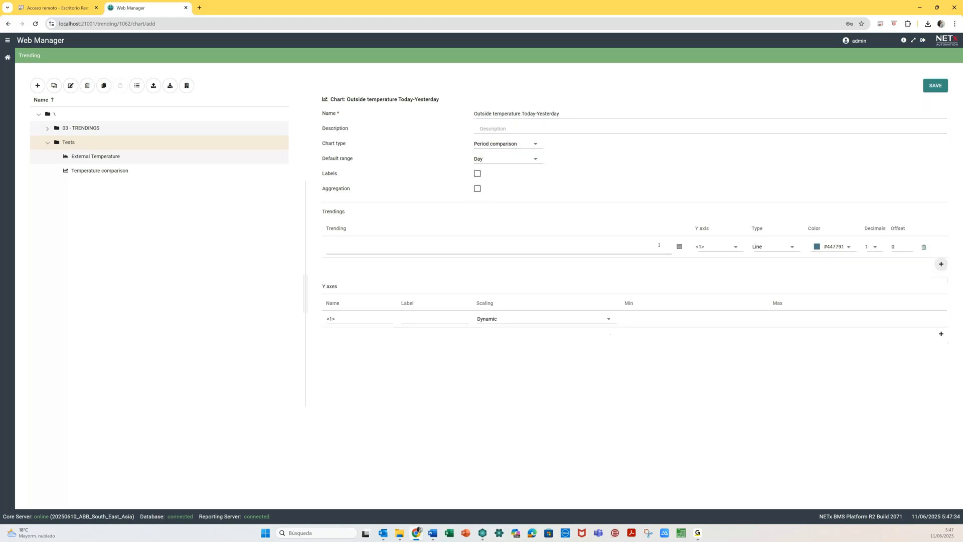
{"action": "left_click", "coordinate": [679, 246]}
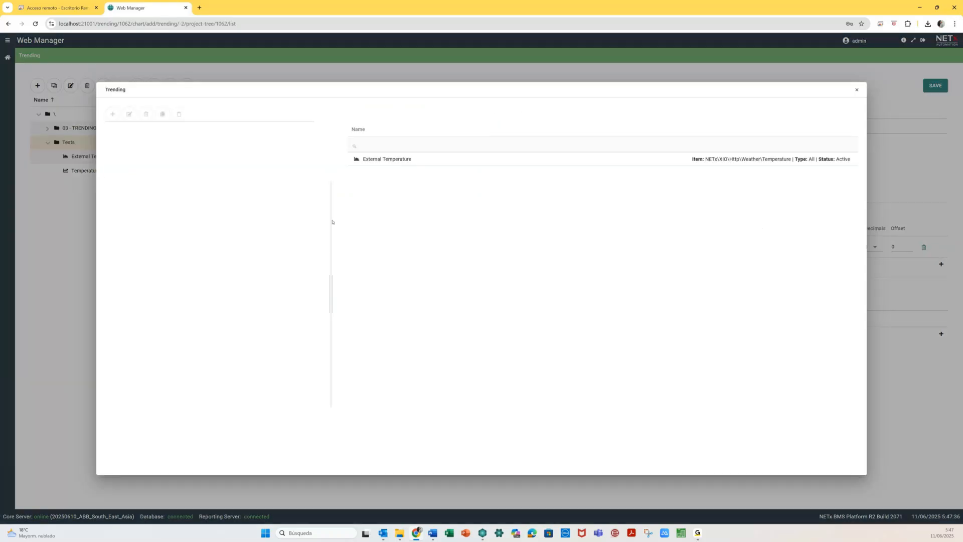
{"action": "left_click", "coordinate": [153, 186]}
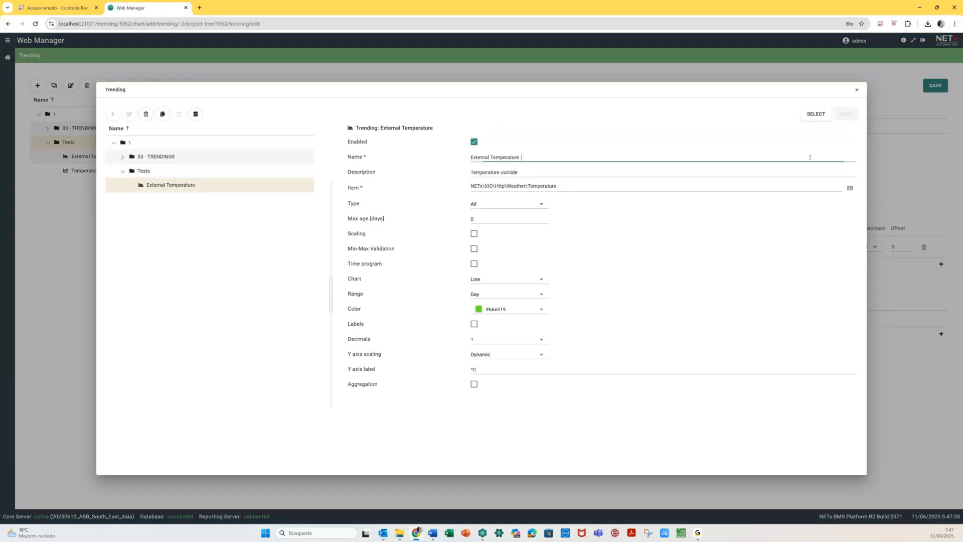
{"action": "left_click", "coordinate": [817, 115]}
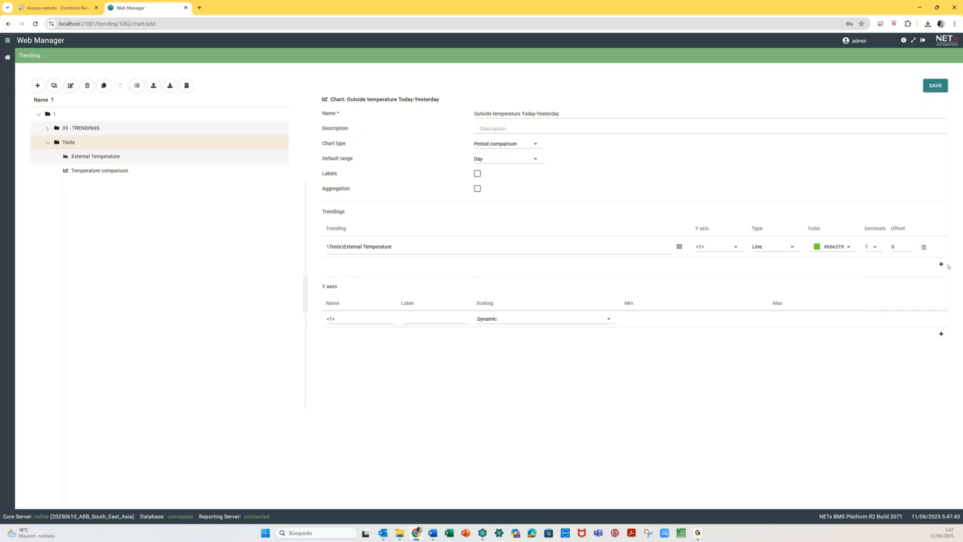
{"action": "left_click", "coordinate": [946, 265]}
{"action": "left_click", "coordinate": [679, 268]}
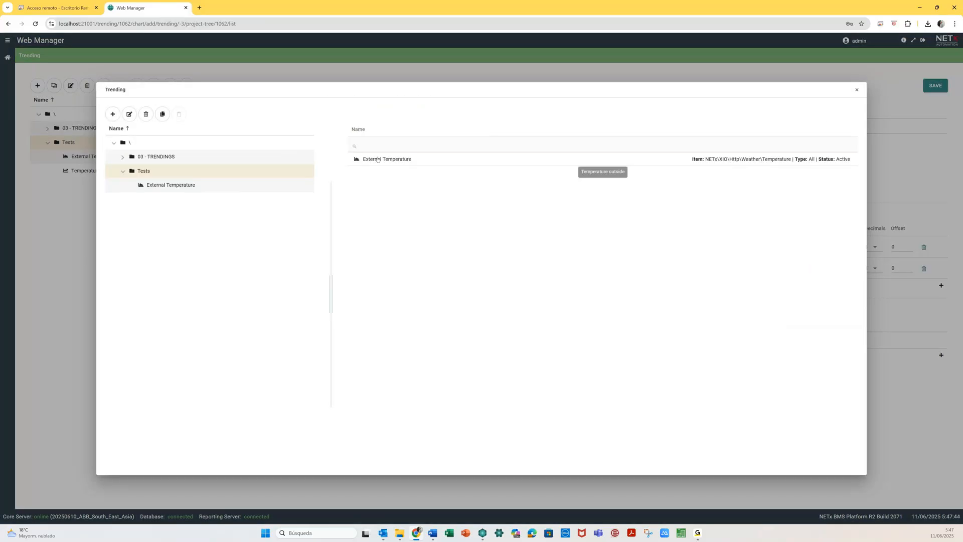
{"action": "left_click", "coordinate": [378, 160]}
{"action": "left_click", "coordinate": [835, 115]}
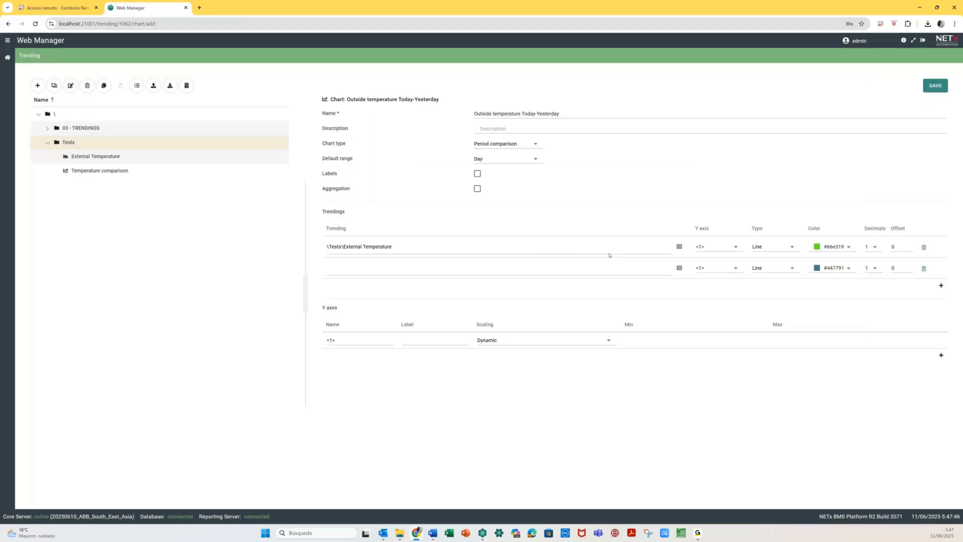
{"action": "left_click", "coordinate": [897, 268]}
{"action": "key", "text": "BackSpace"}
{"action": "type", "text": "-1"}
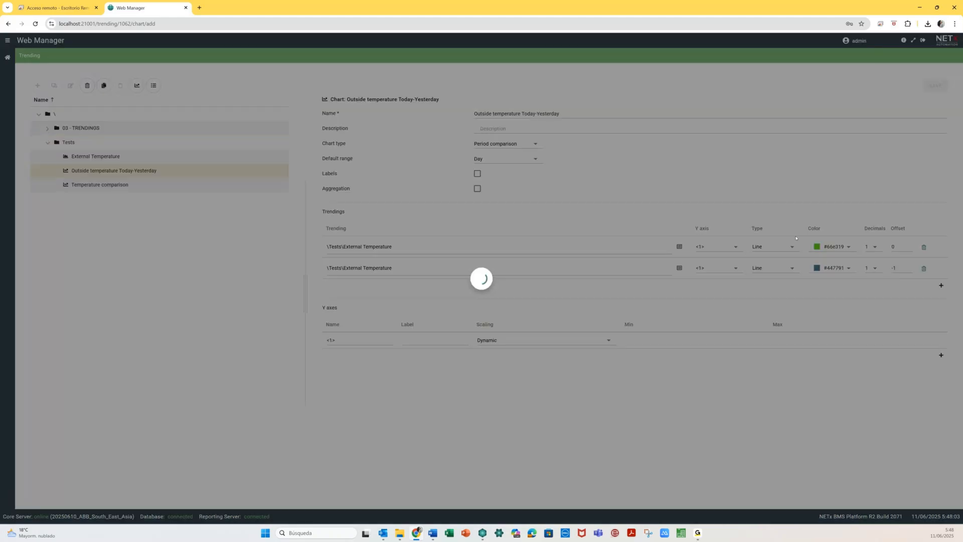
- View the new chart by Week, then Day at TODAY, and return to the main dashboard
{"action": "left_click", "coordinate": [118, 173]}
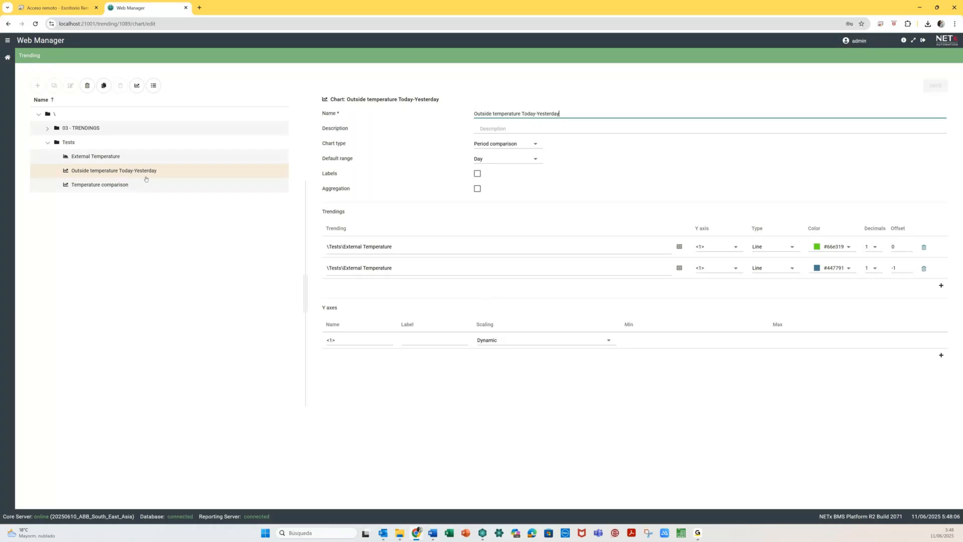
{"action": "left_click", "coordinate": [137, 85]}
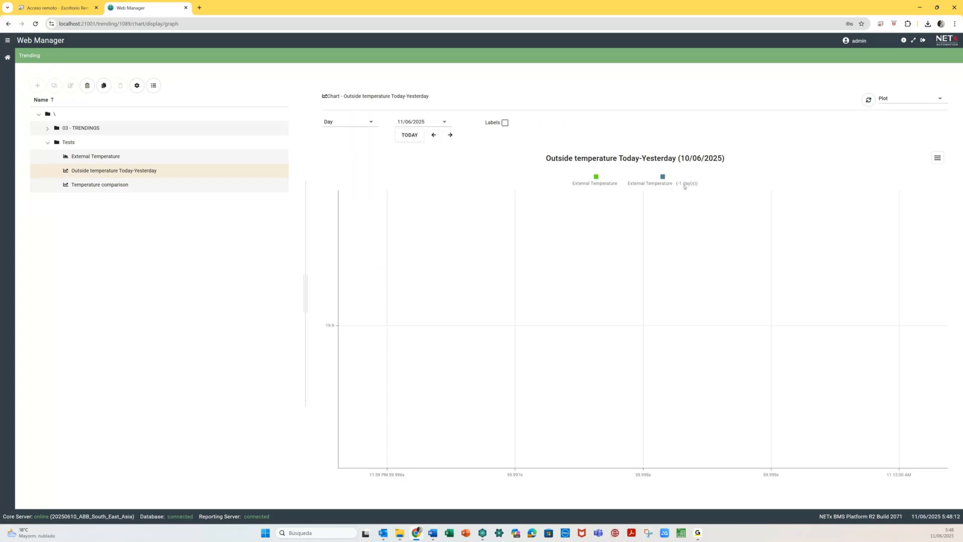
{"action": "left_click", "coordinate": [355, 126]}
{"action": "left_click", "coordinate": [353, 158]}
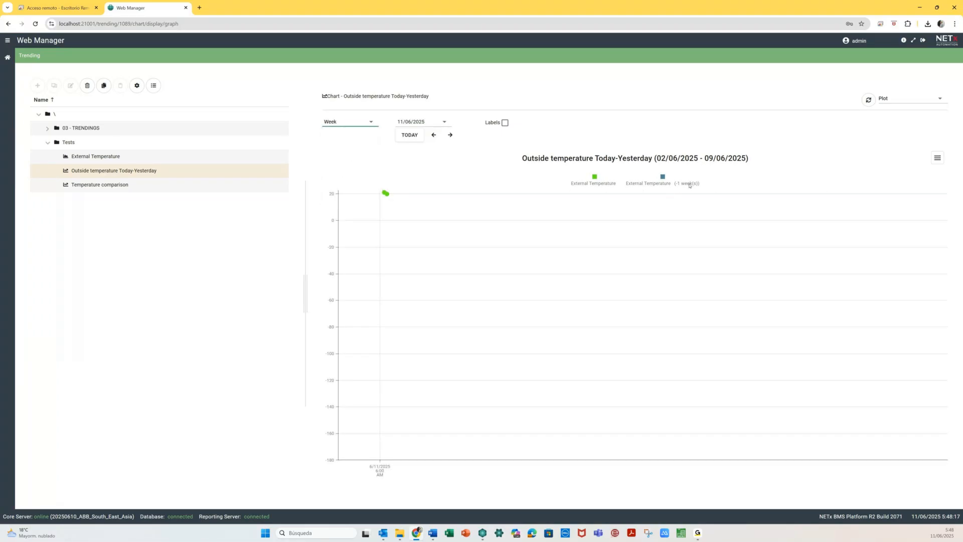
{"action": "left_click", "coordinate": [351, 126]}
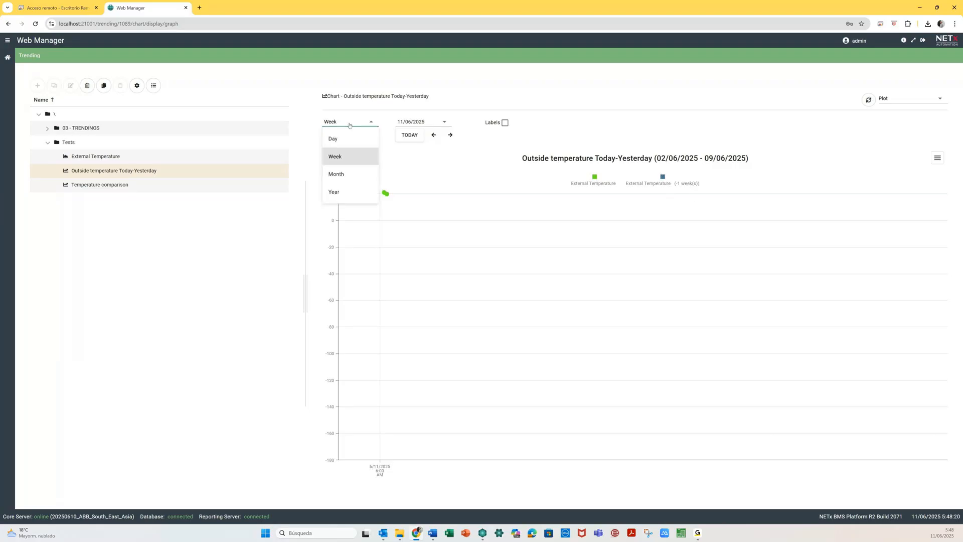
{"action": "left_click", "coordinate": [336, 146]}
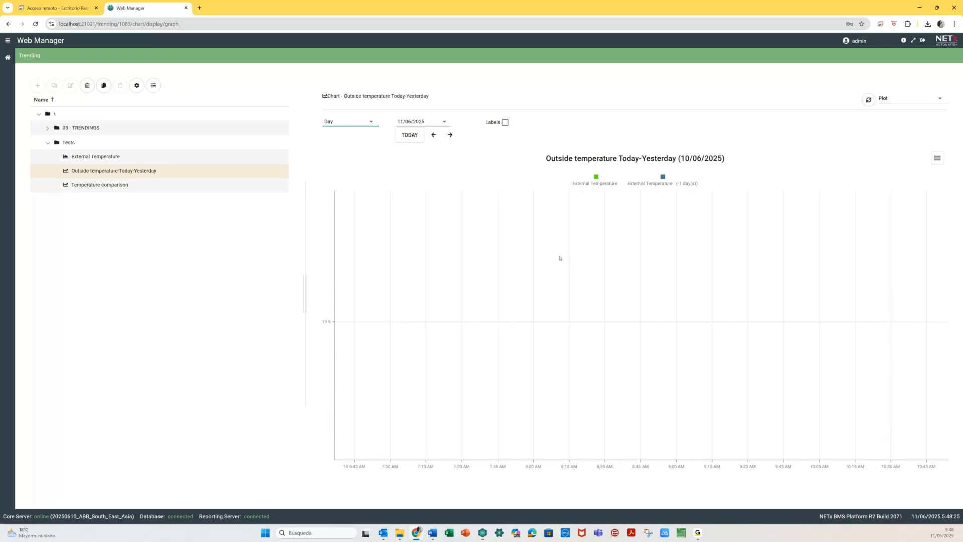
{"action": "left_click", "coordinate": [411, 136]}
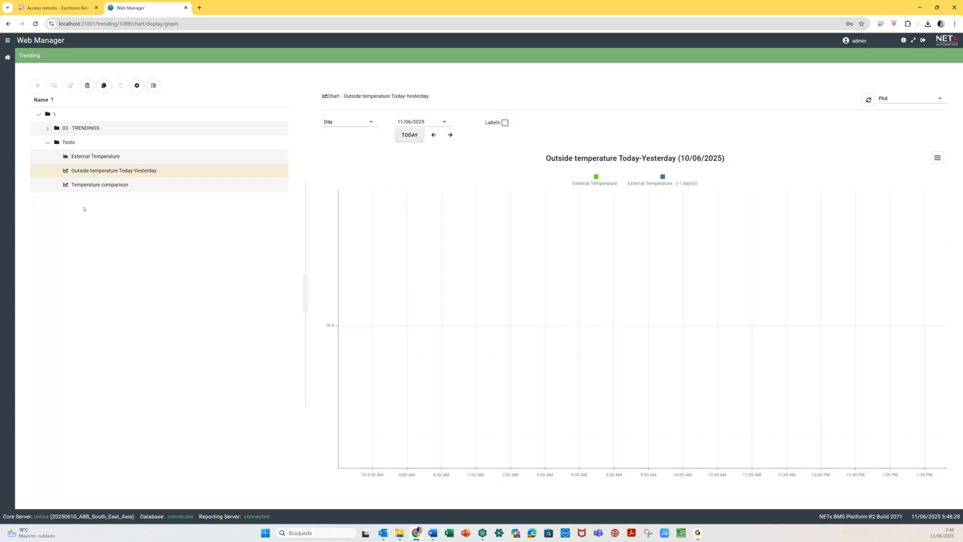
{"action": "left_click", "coordinate": [7, 59]}
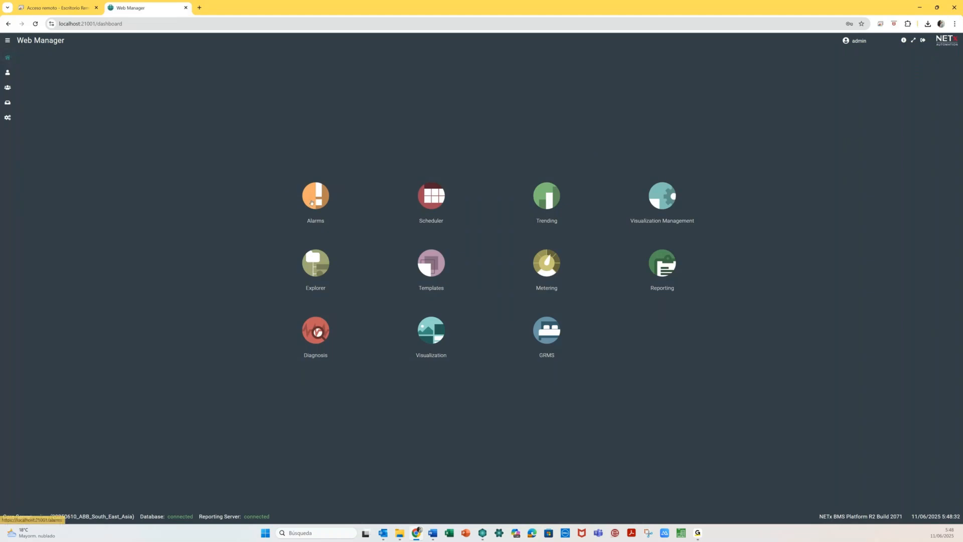
- In Alarms, browse the 03 - TRENDINGS Temperatures and Tests lists, then switch to Configuration
{"action": "left_click", "coordinate": [311, 202]}
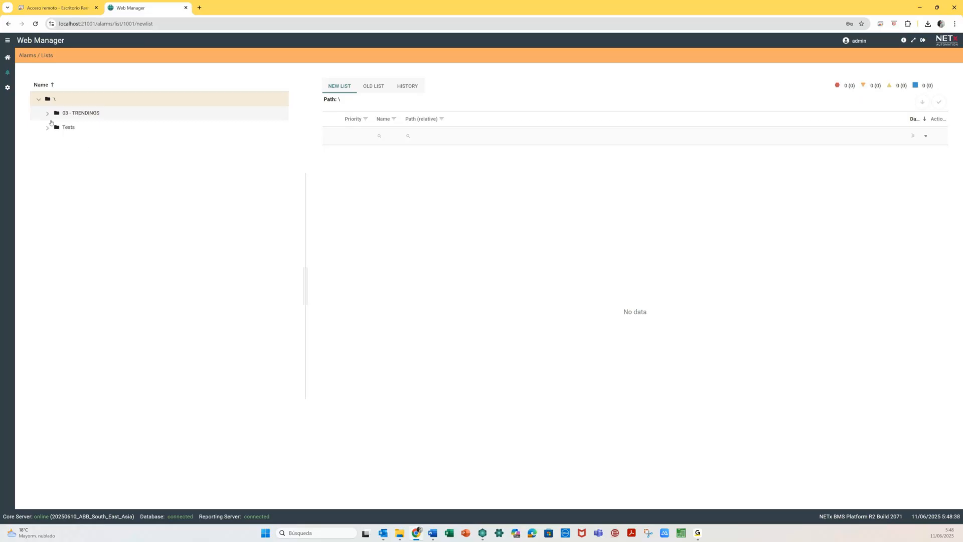
{"action": "left_click", "coordinate": [48, 113]}
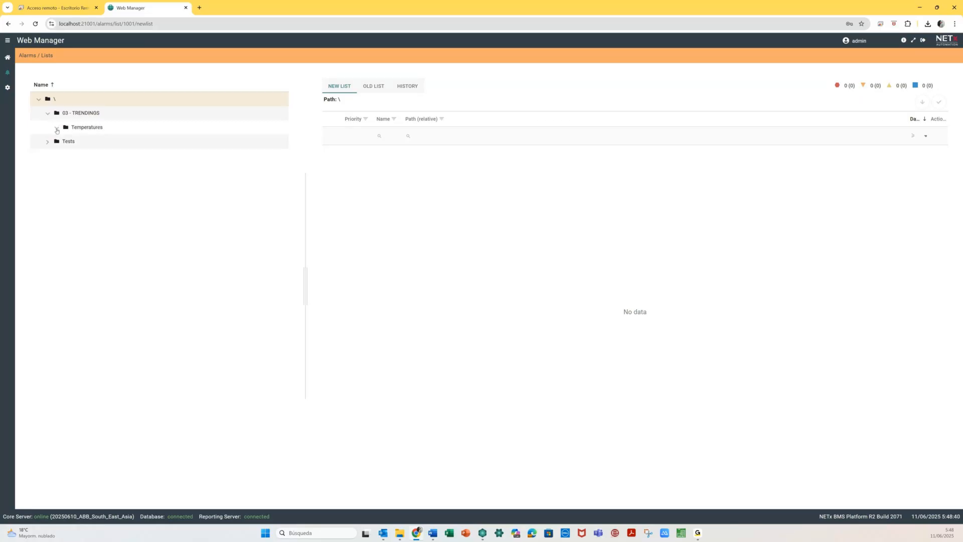
{"action": "left_click", "coordinate": [88, 129]}
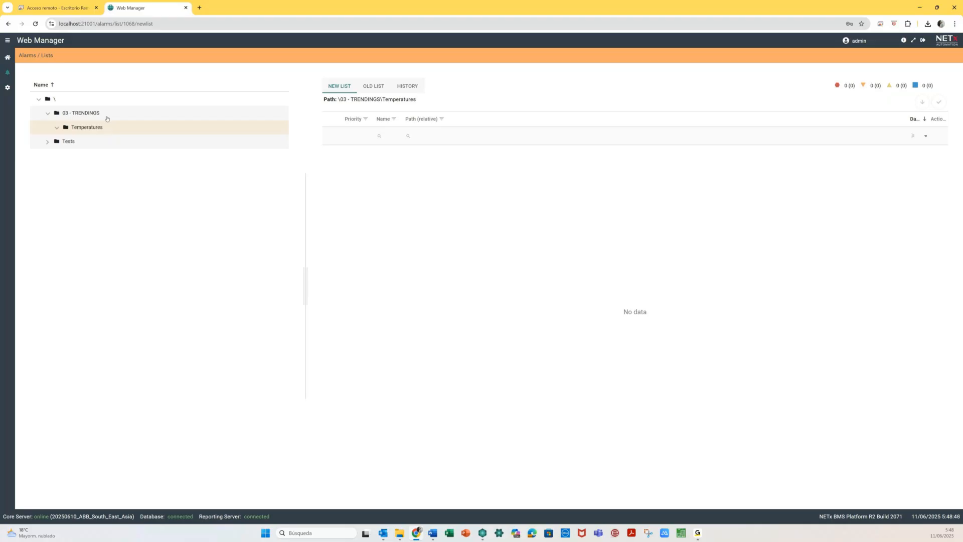
{"action": "left_click", "coordinate": [49, 115]}
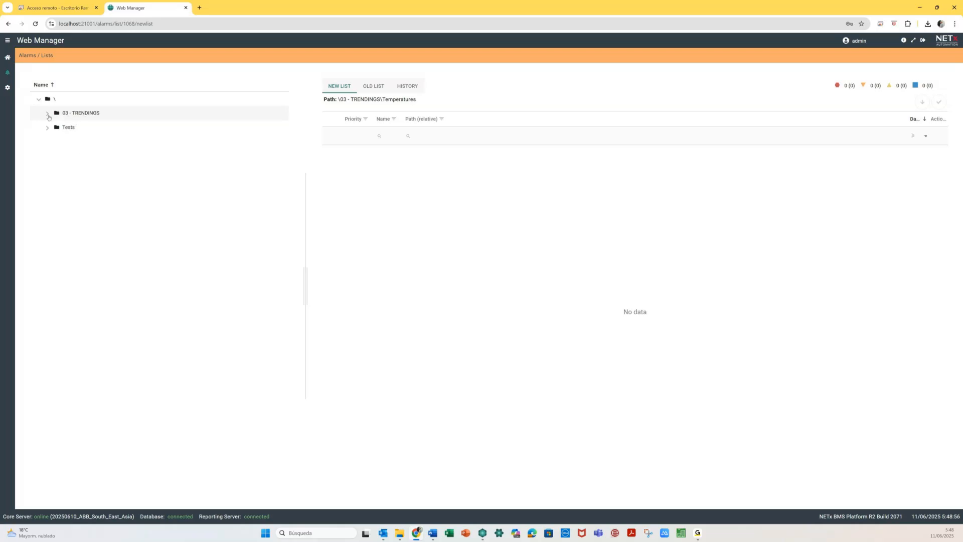
{"action": "left_click", "coordinate": [48, 114]}
{"action": "left_click", "coordinate": [48, 114]}
{"action": "left_click", "coordinate": [65, 129]}
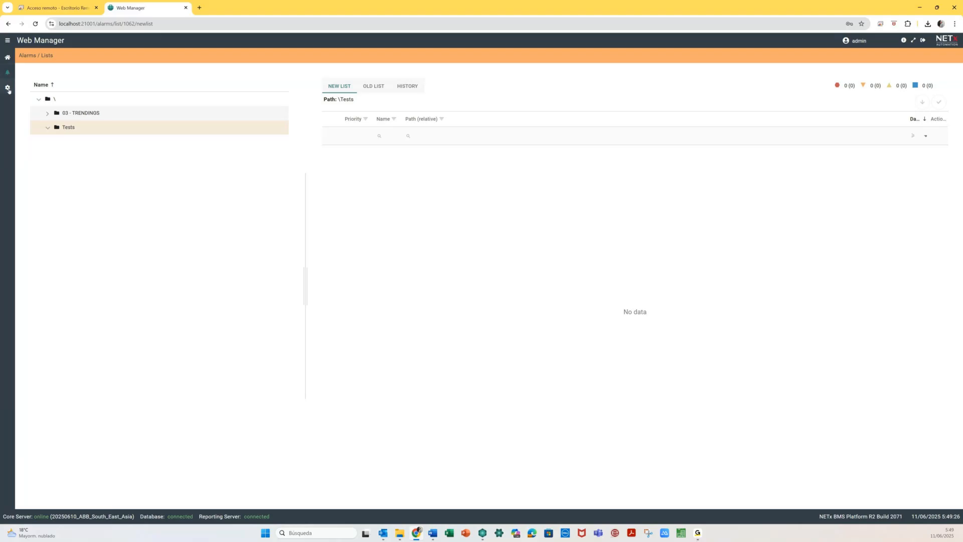
{"action": "left_click", "coordinate": [8, 89]}
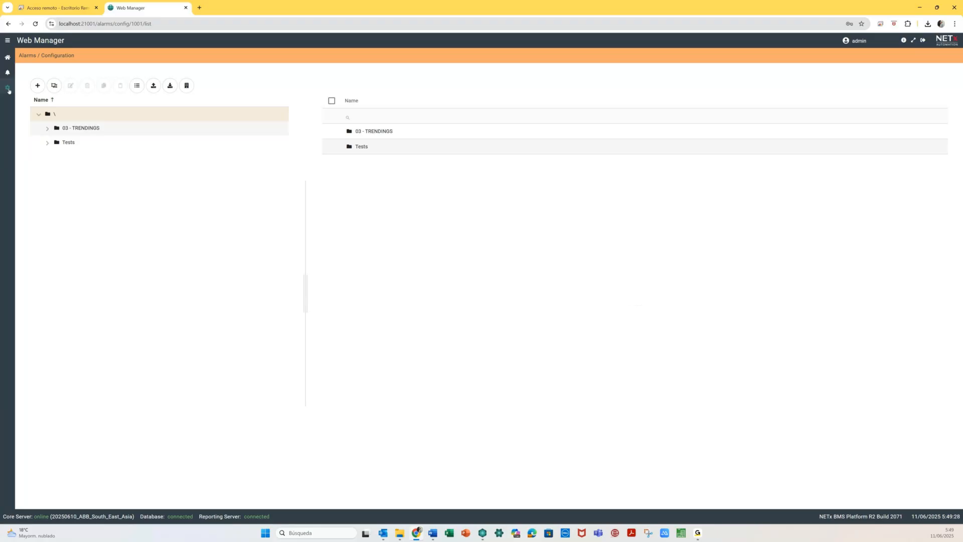
- Add and save a folder named 'Alarm example' under Tests
{"action": "left_click", "coordinate": [68, 142]}
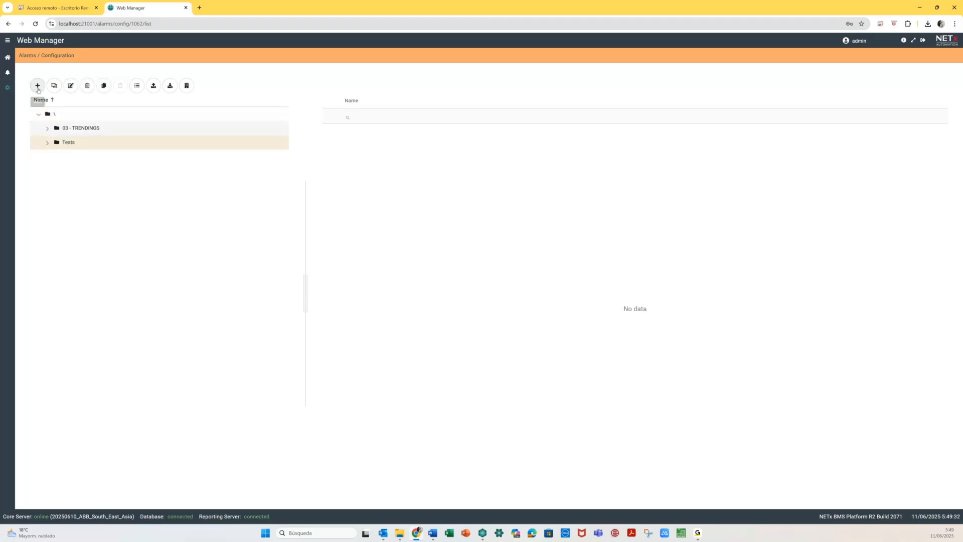
{"action": "left_click", "coordinate": [37, 86]}
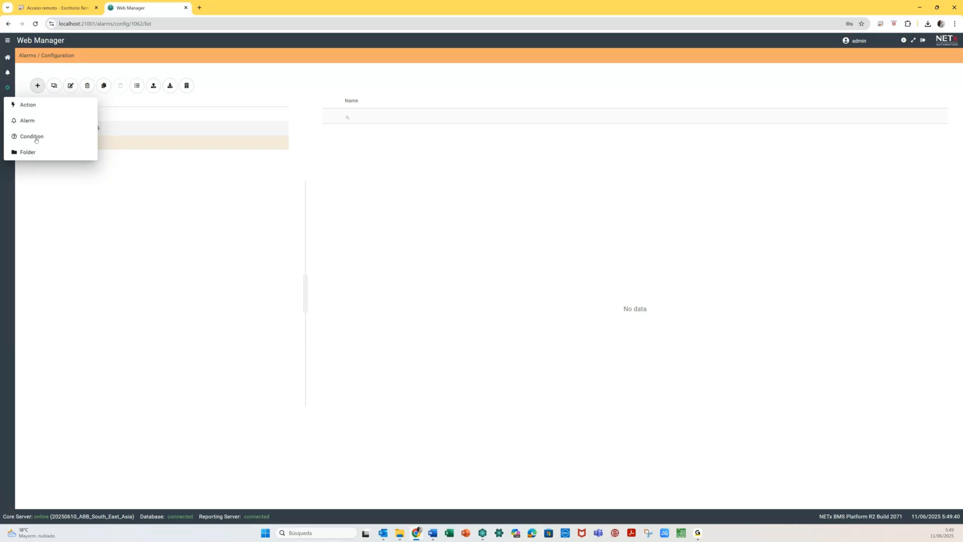
{"action": "left_click", "coordinate": [29, 152]}
{"action": "type", "text": "Alarm example"}
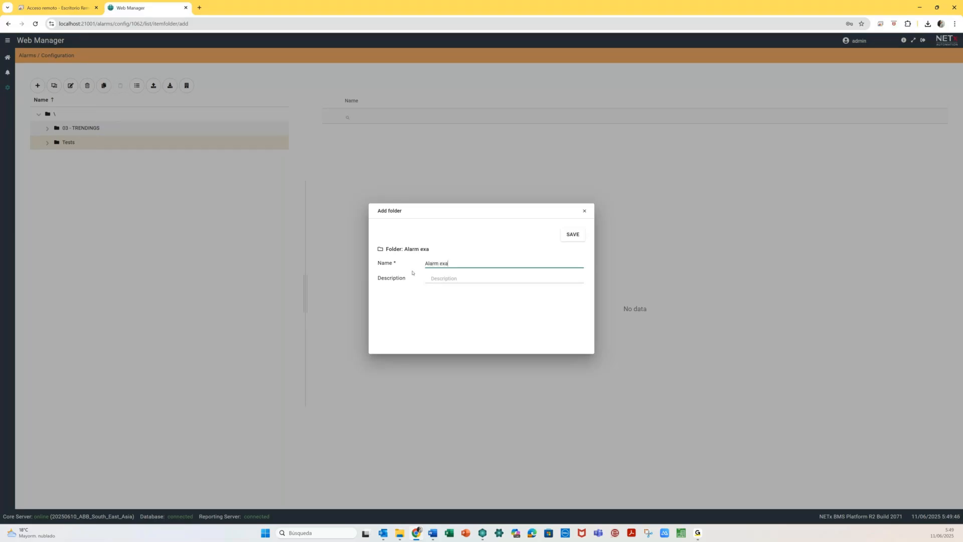
{"action": "left_click", "coordinate": [573, 234]}
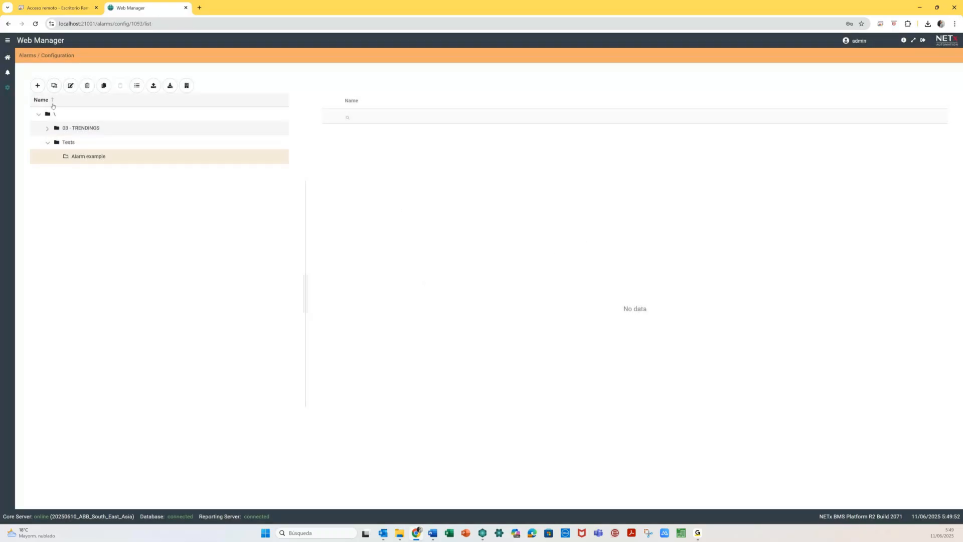
{"action": "left_click", "coordinate": [38, 87]}
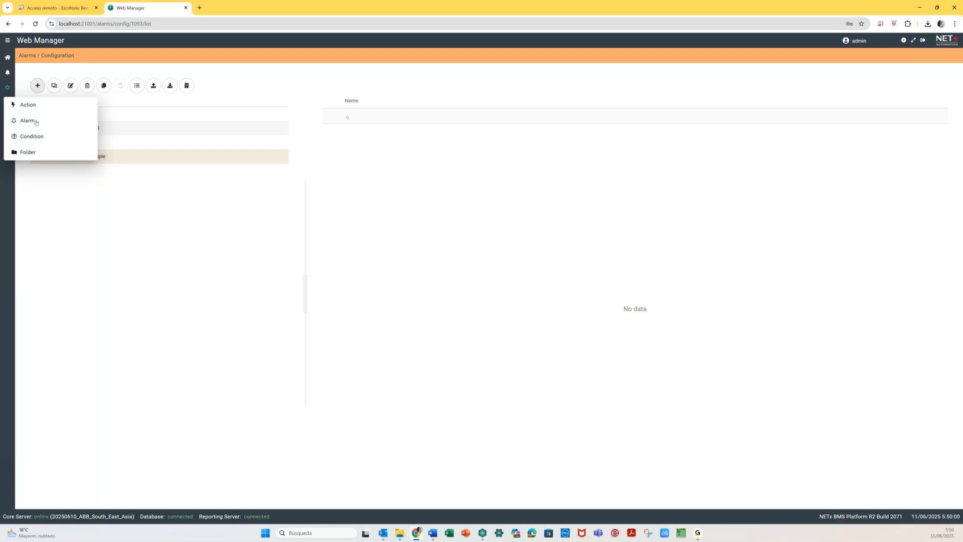
- Add a new Alarm item in Alarm example and focus its Name field
{"action": "left_click", "coordinate": [36, 122]}
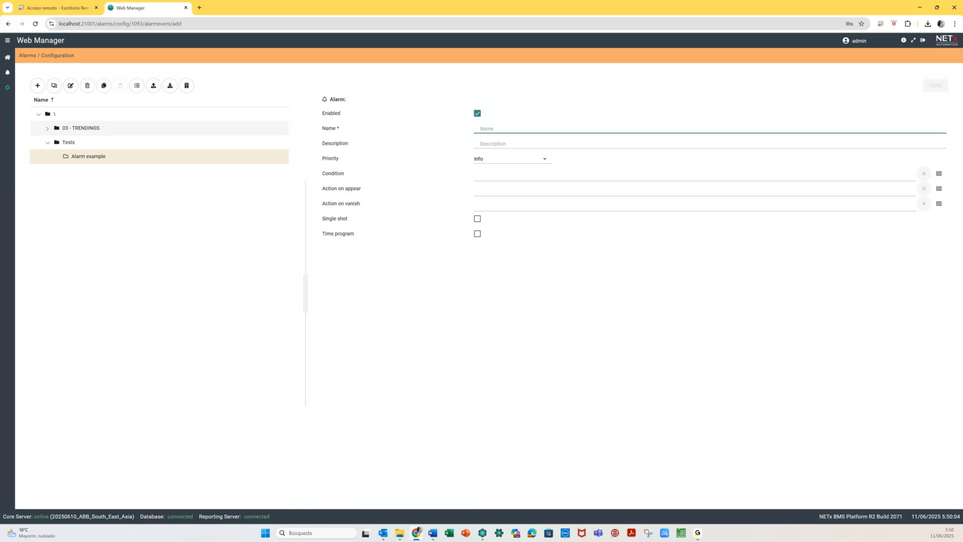
{"action": "left_click", "coordinate": [491, 131]}
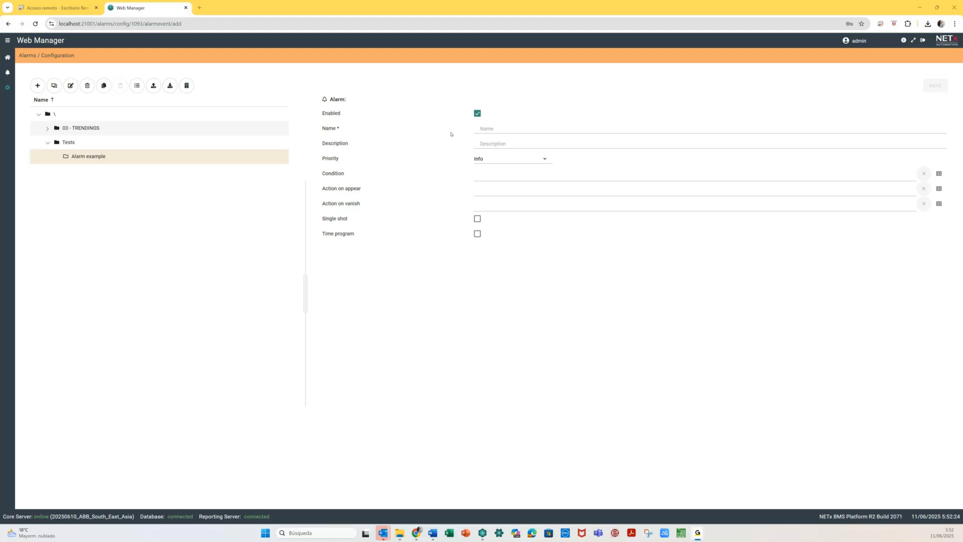
{"action": "left_click", "coordinate": [502, 131]}
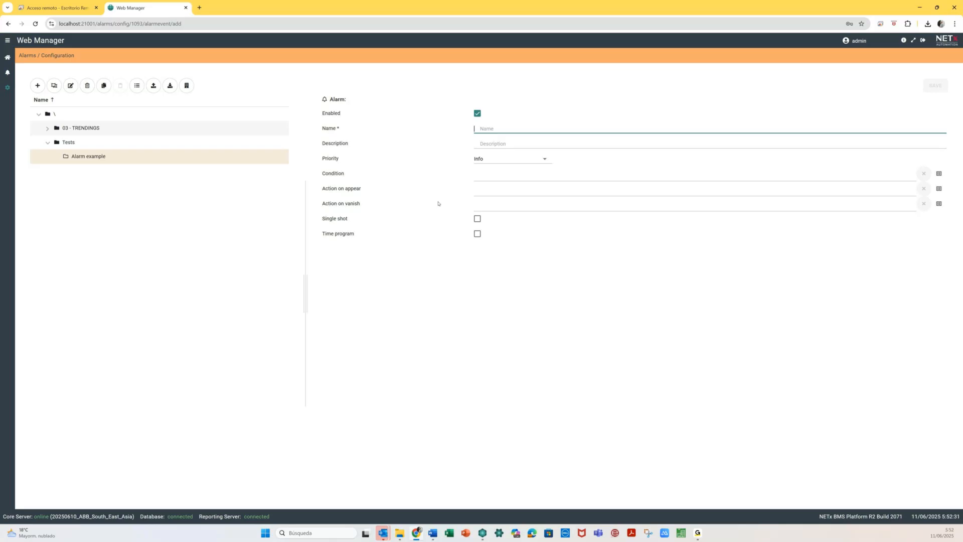
- Name the alarm 'Alarm for excessive Temperature', set Medium priority, and open the Condition list
{"action": "type", "text": "Alarm "}
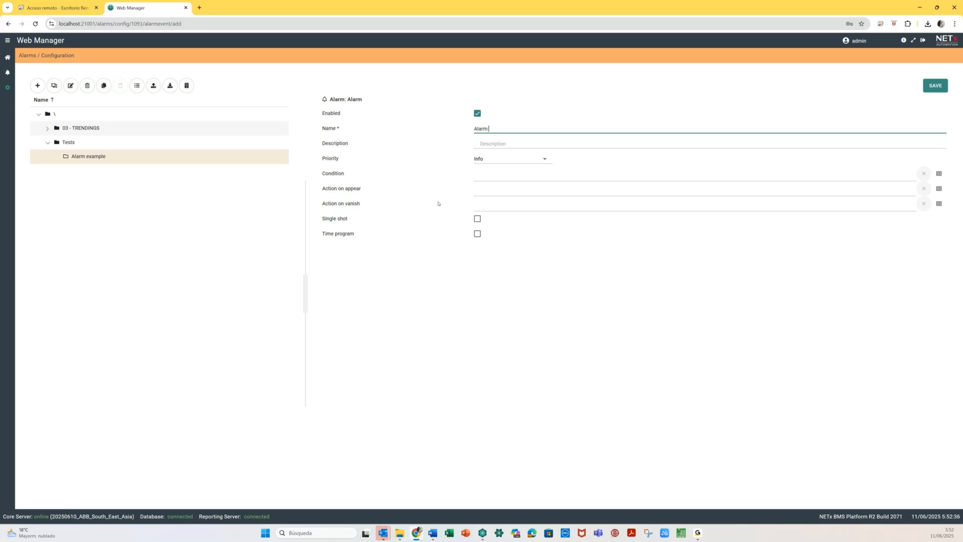
{"action": "type", "text": "for excessive Temperature"}
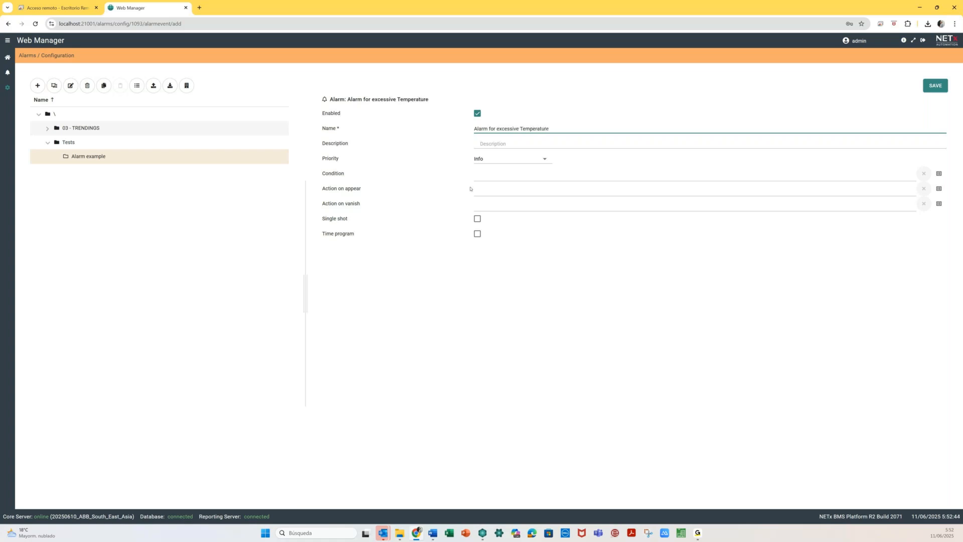
{"action": "left_click", "coordinate": [515, 162]}
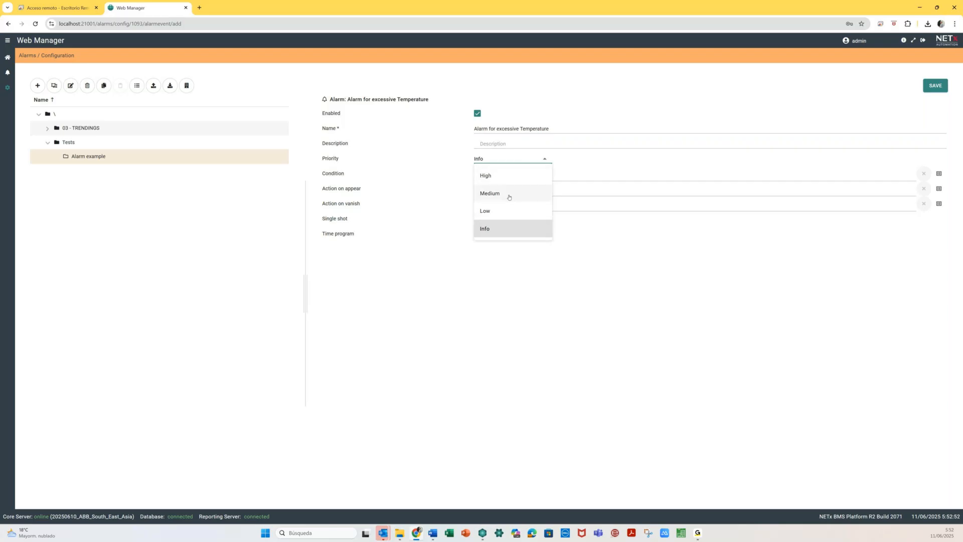
{"action": "left_click", "coordinate": [510, 195]}
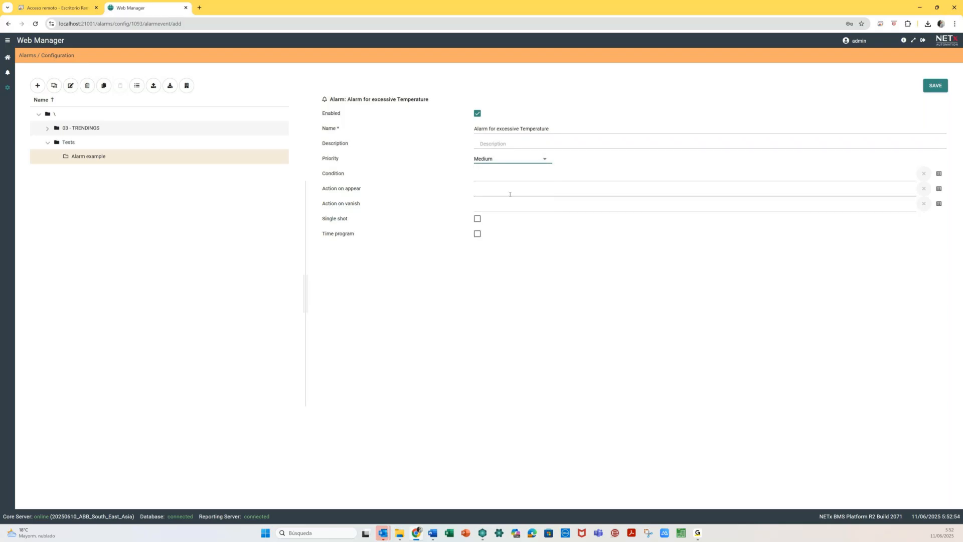
{"action": "left_click", "coordinate": [536, 182]}
{"action": "left_click", "coordinate": [528, 178]}
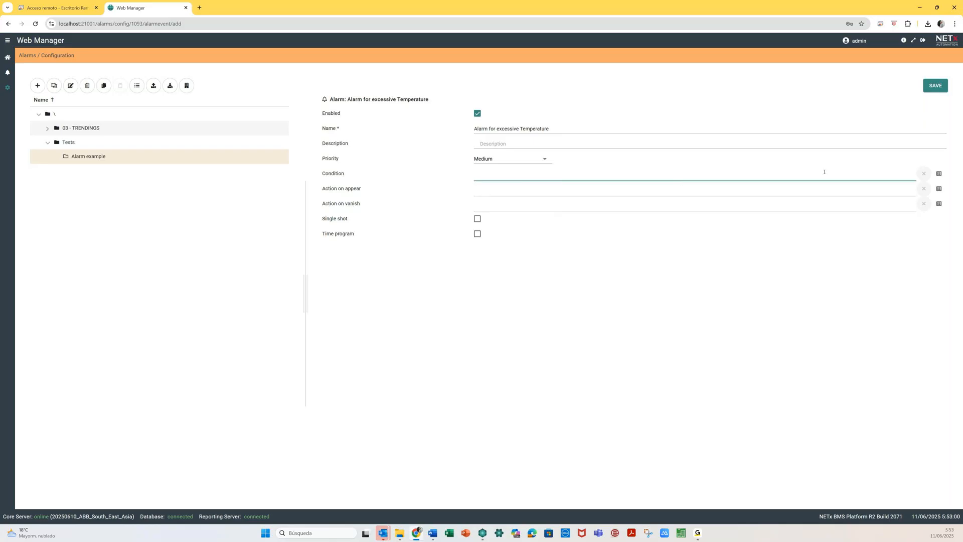
{"action": "left_click", "coordinate": [939, 174]}
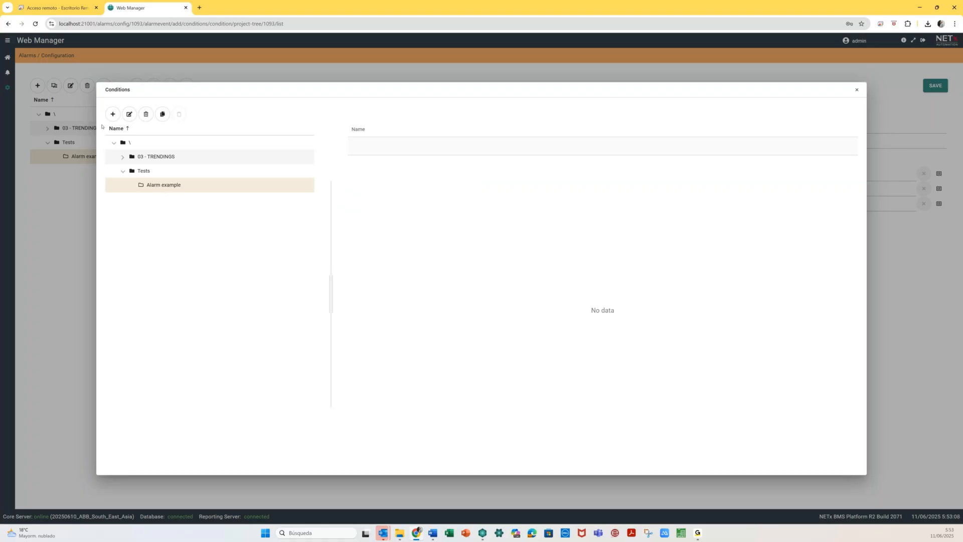
- Create a new condition named 'Temperature at Room 0101 higuer than', fixing typos along the way
{"action": "left_click", "coordinate": [113, 115]}
{"action": "left_click", "coordinate": [98, 134]}
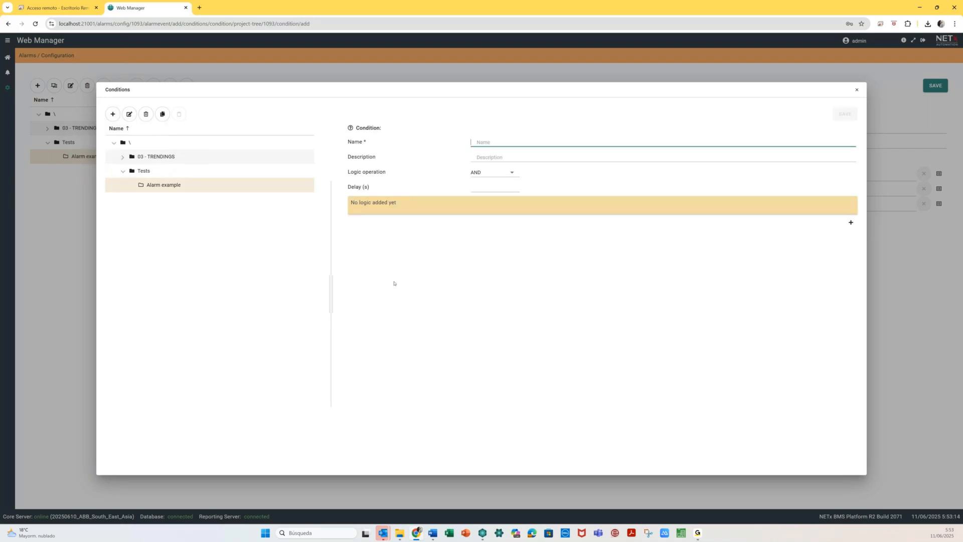
{"action": "type", "text": "Tempera"}
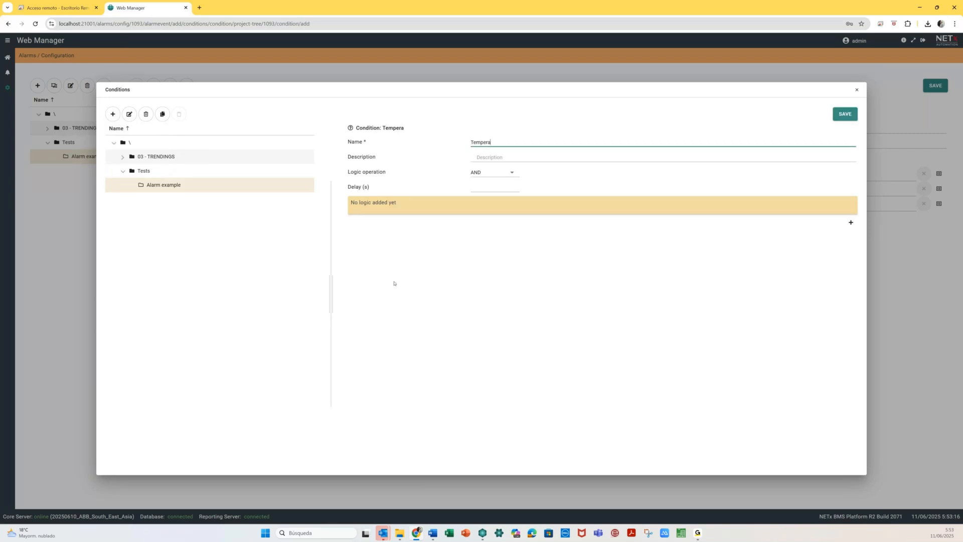
{"action": "type", "text": "ture at Room 0101 higuer than"}
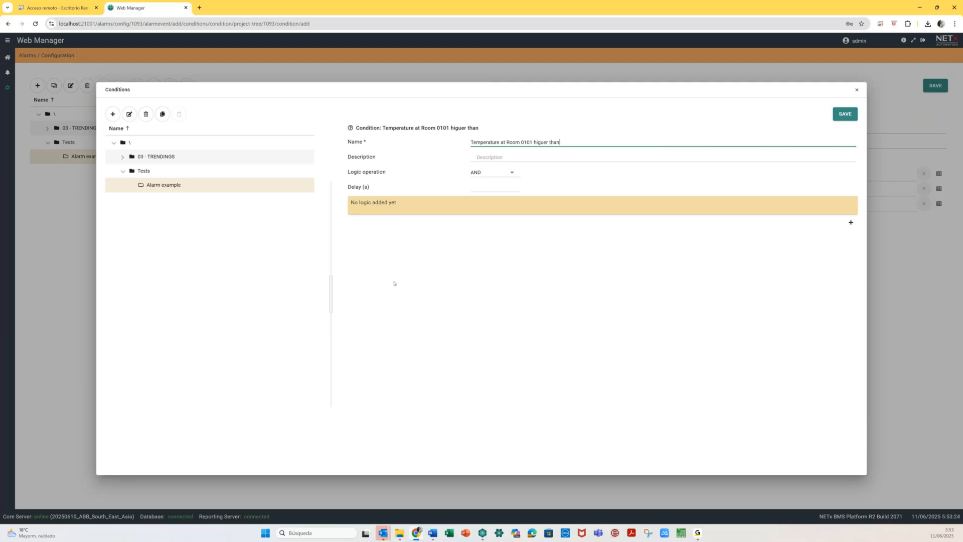
{"action": "key", "text": "BackSpace"}
{"action": "key", "text": "Right"}
{"action": "key", "text": "Delete"}
{"action": "key", "text": "BackSpace"}
{"action": "type", "text": "uer"}
{"action": "key", "text": "Left"}
{"action": "key", "text": "BackSpace"}
{"action": "key", "text": "BackSpace"}
{"action": "key", "text": "BackSpace"}
{"action": "key", "text": "Delete"}
- Rearrange the browser windows, trim the name to 'Temperature at Room 0101', and switch to Core Server Studio
{"action": "key", "text": "super+Down"}
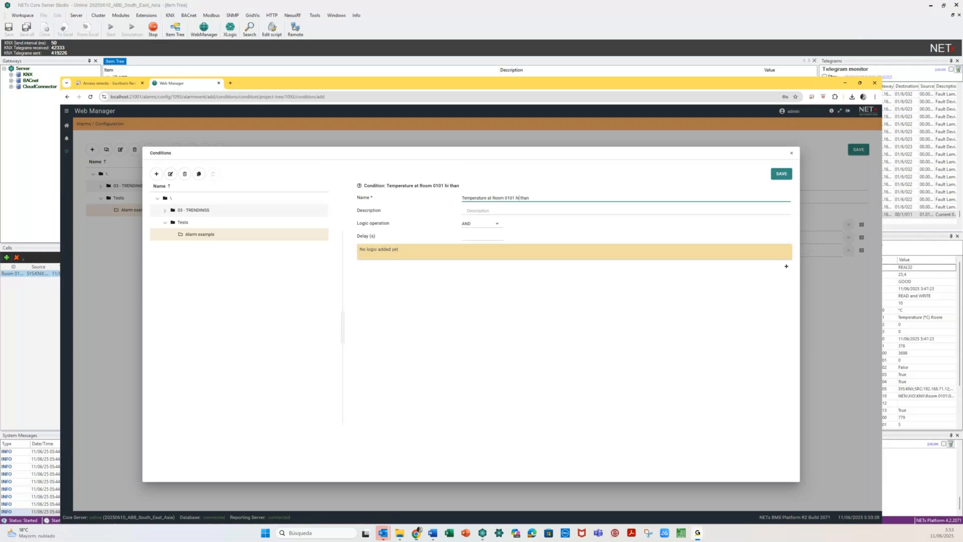
{"action": "key", "text": "super+Up"}
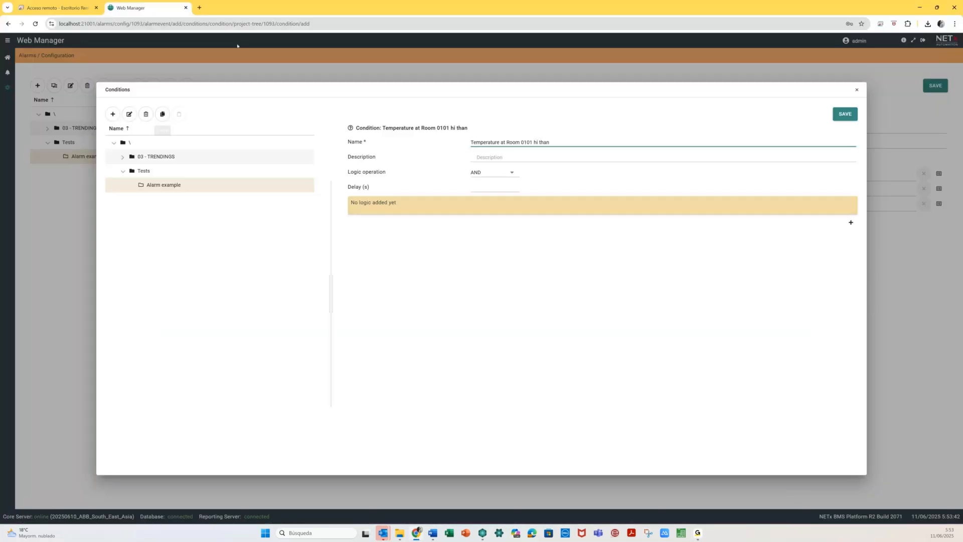
{"action": "left_click", "coordinate": [199, 8]}
{"action": "left_click_drag", "start_coordinate": [251, 9], "coordinate": [0, 94]}
{"action": "left_click", "coordinate": [517, 144]}
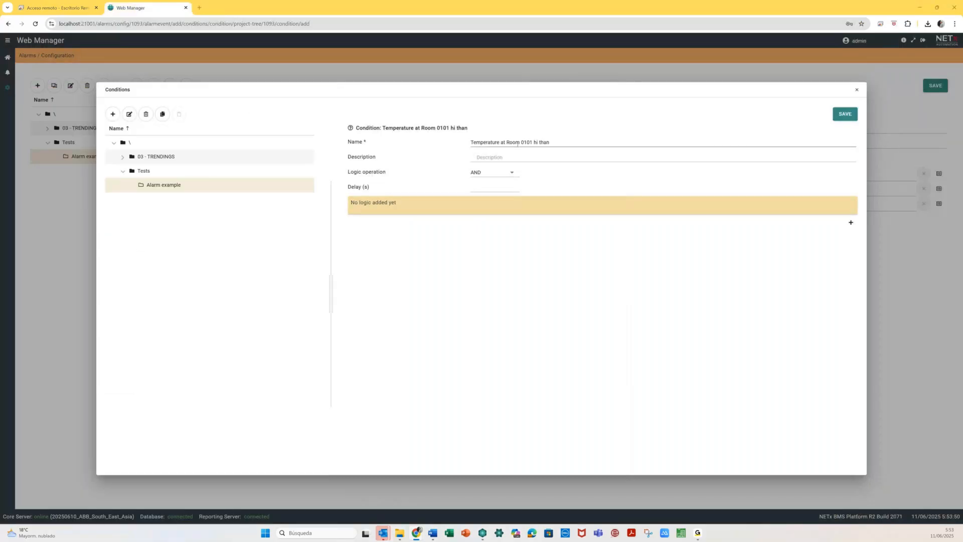
{"action": "left_click", "coordinate": [547, 143]}
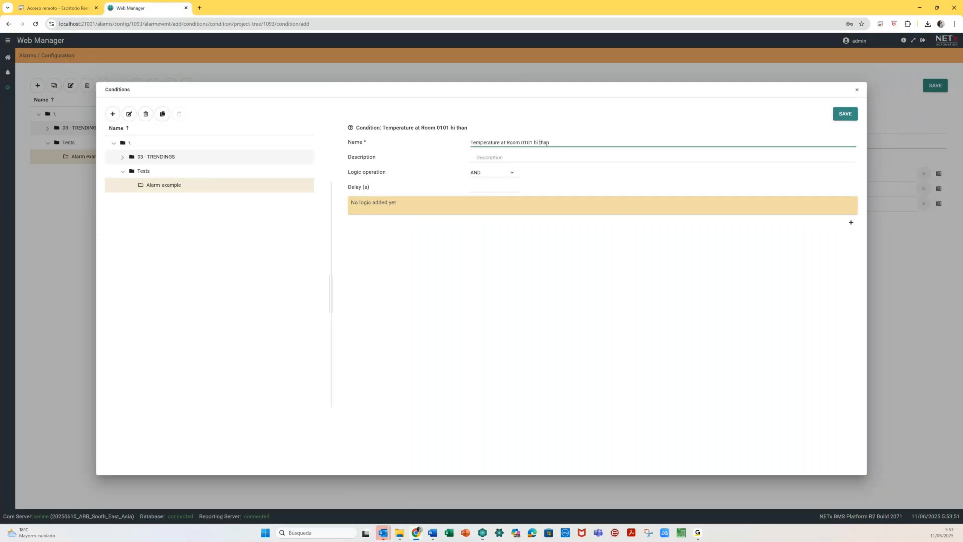
{"action": "key", "text": "BackSpace"}
{"action": "key", "text": "BackSpace"}
{"action": "key", "text": "BackSpace"}
{"action": "key", "text": "BackSpace"}
{"action": "key", "text": "BackSpace"}
{"action": "key", "text": "BackSpace"}
{"action": "key", "text": "BackSpace"}
{"action": "mouse_move", "coordinate": [486, 537]}
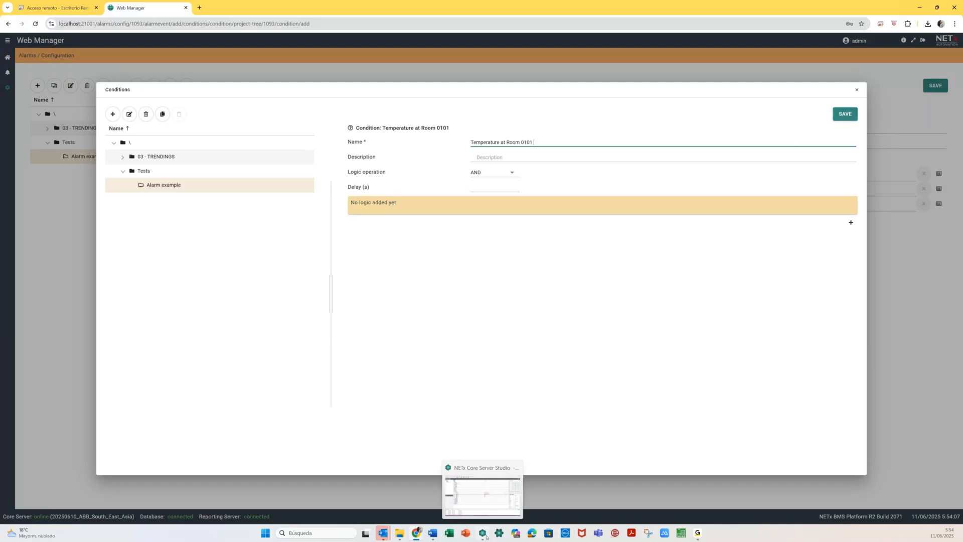
{"action": "left_click", "coordinate": [483, 533]}
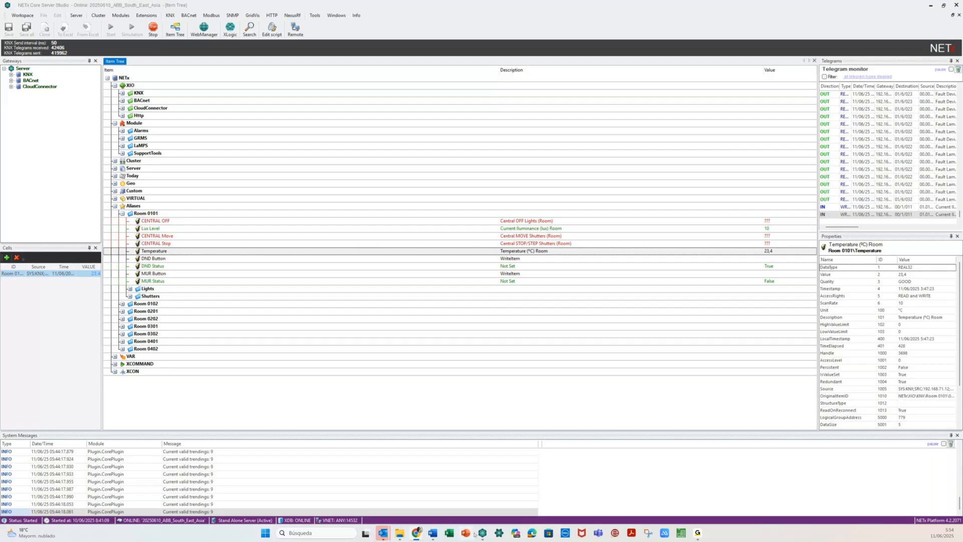
- Finish the condition name as 'Temperature at Room 0101 higuer than 23 °C', leaving the description empty
{"action": "mouse_move", "coordinate": [383, 494]}
{"action": "left_click", "coordinate": [383, 494]}
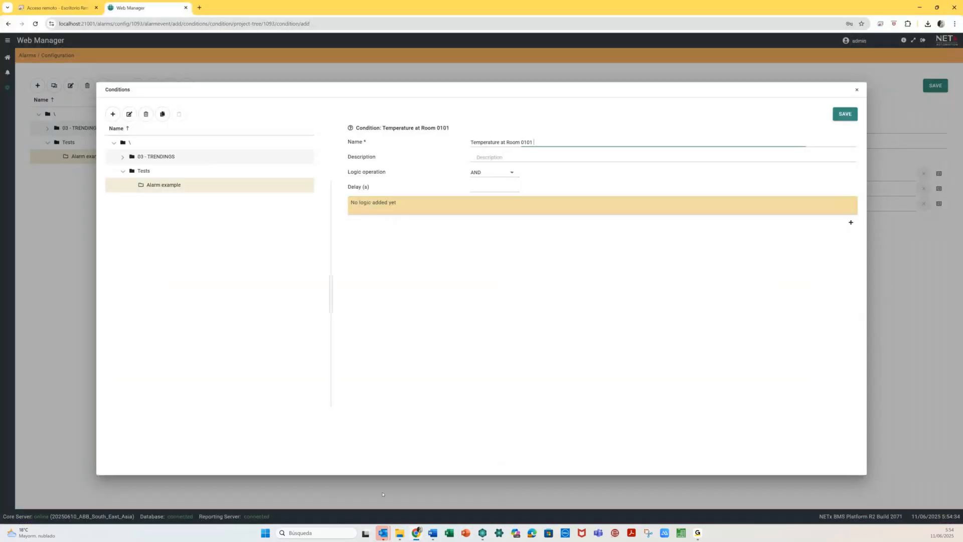
{"action": "type", "text": "higue"}
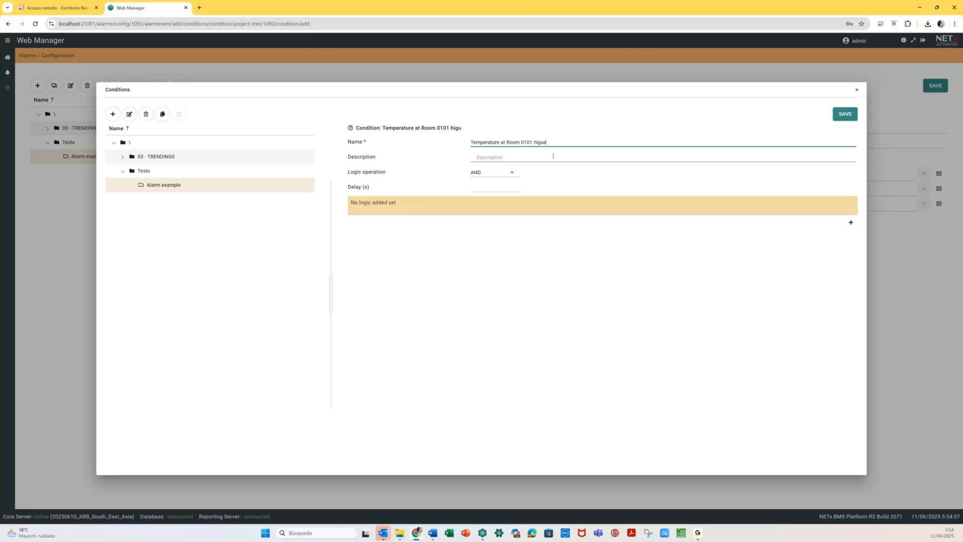
{"action": "type", "text": "r than 23 °C"}
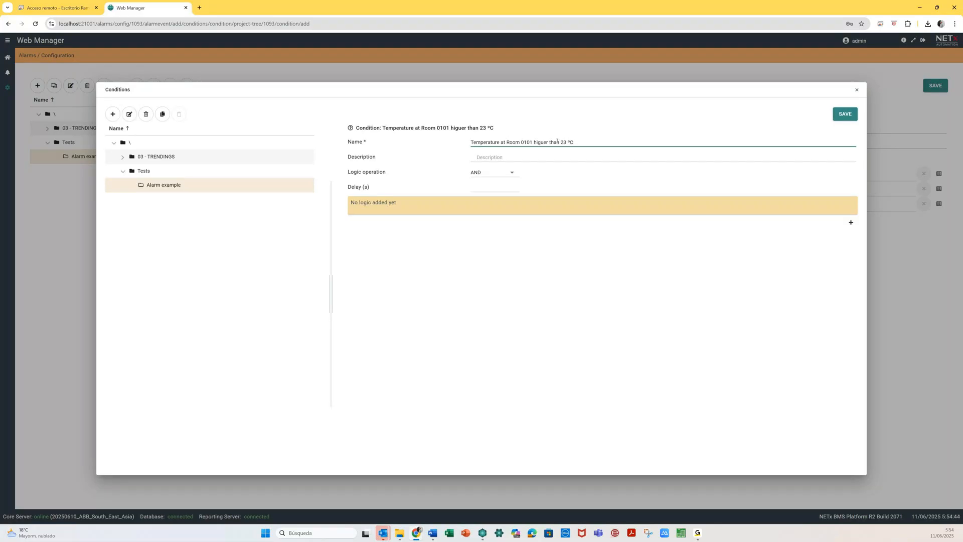
{"action": "left_click", "coordinate": [486, 156]}
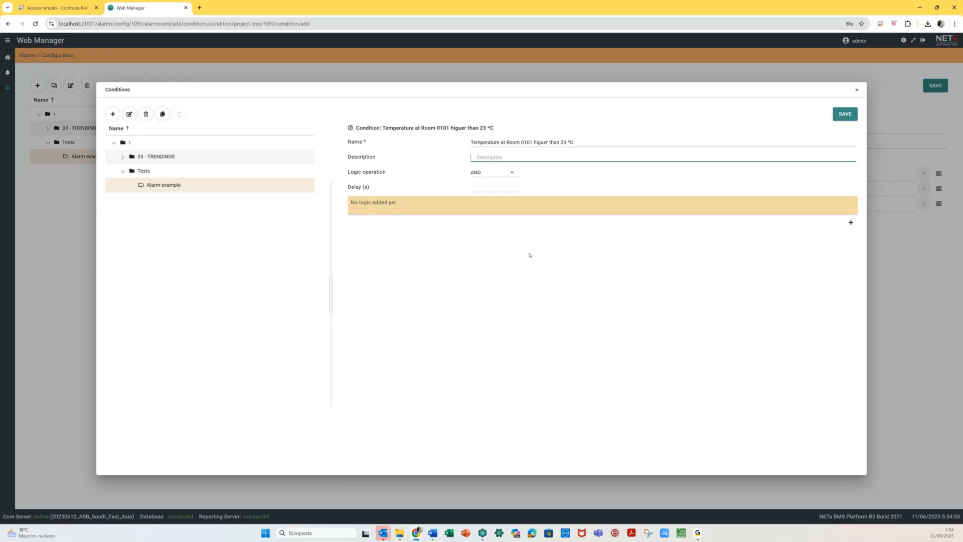
{"action": "left_click", "coordinate": [501, 174]}
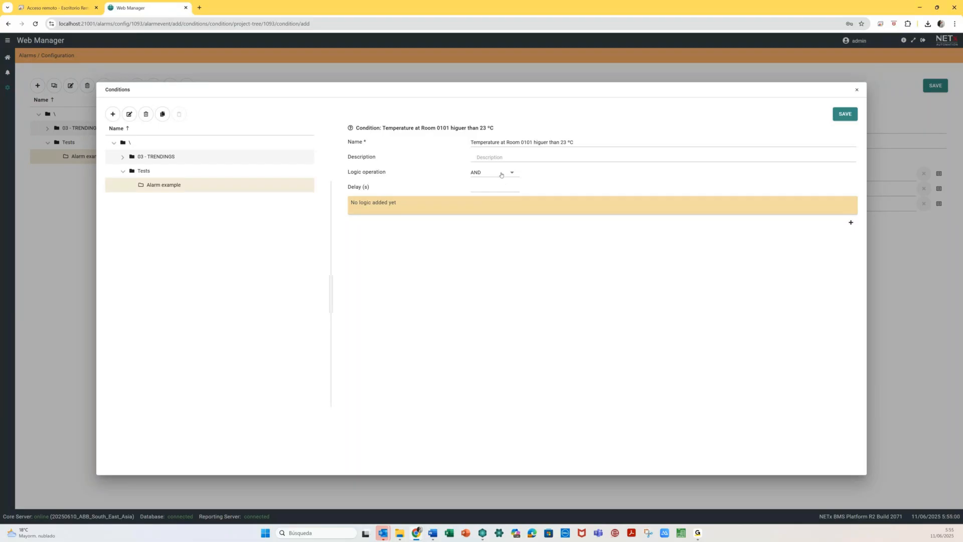
- Keep AND logic and add one XCondition rule of type COMPARISON.GREATEROREQUAL
{"action": "left_click", "coordinate": [501, 174]}
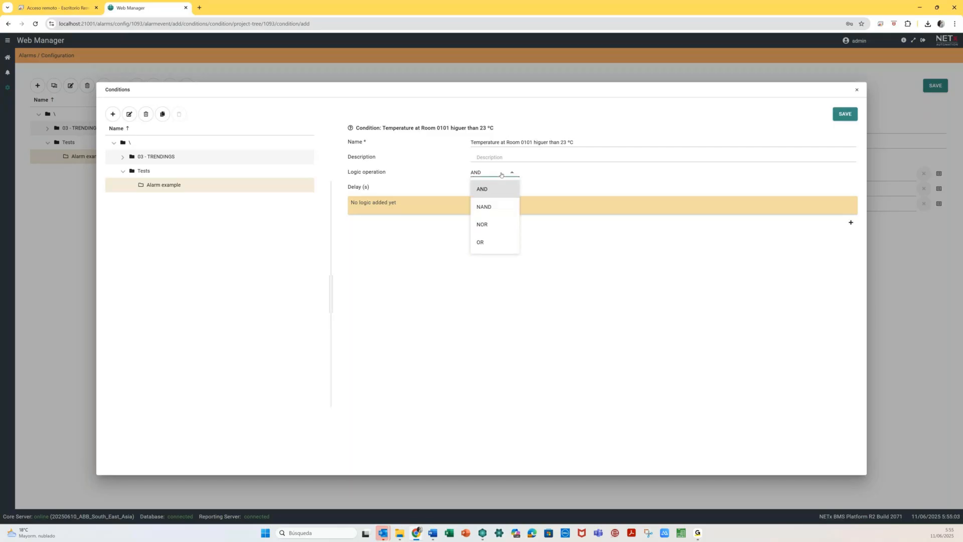
{"action": "left_click", "coordinate": [527, 175]}
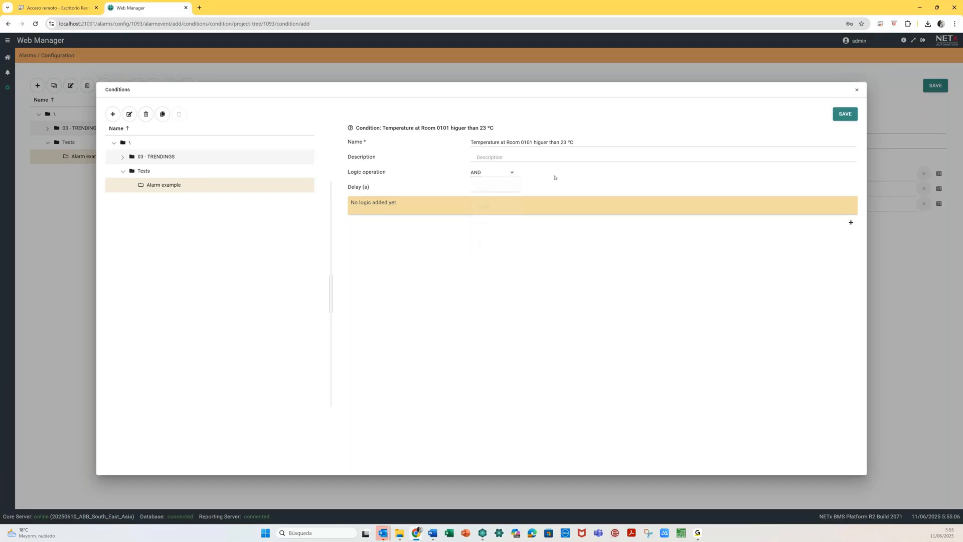
{"action": "left_click", "coordinate": [851, 222]}
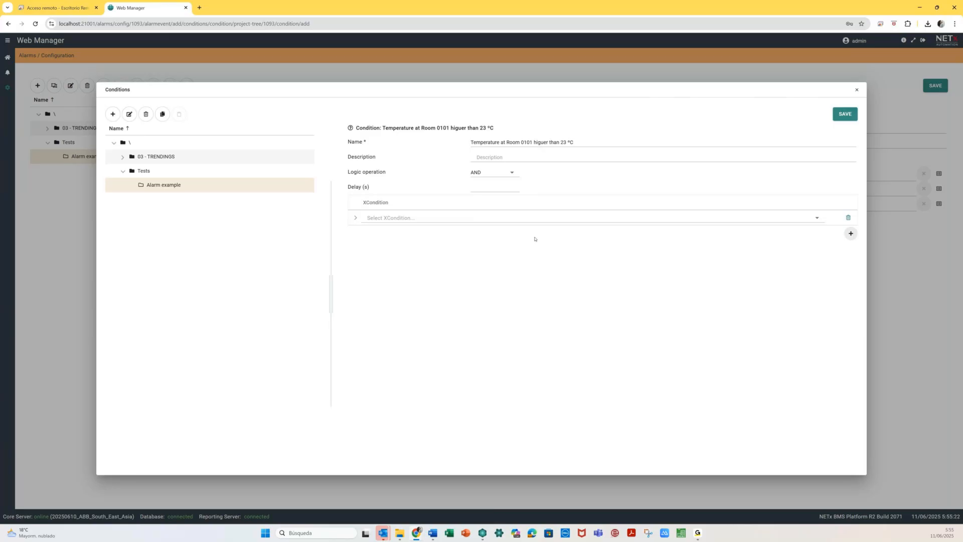
{"action": "left_click", "coordinate": [845, 236]}
{"action": "left_click", "coordinate": [850, 249]}
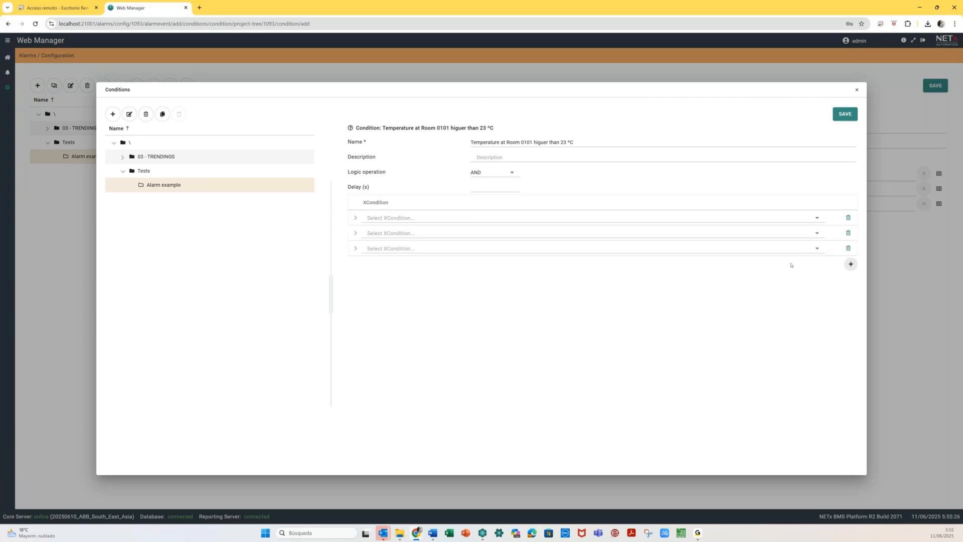
{"action": "left_click", "coordinate": [847, 249]}
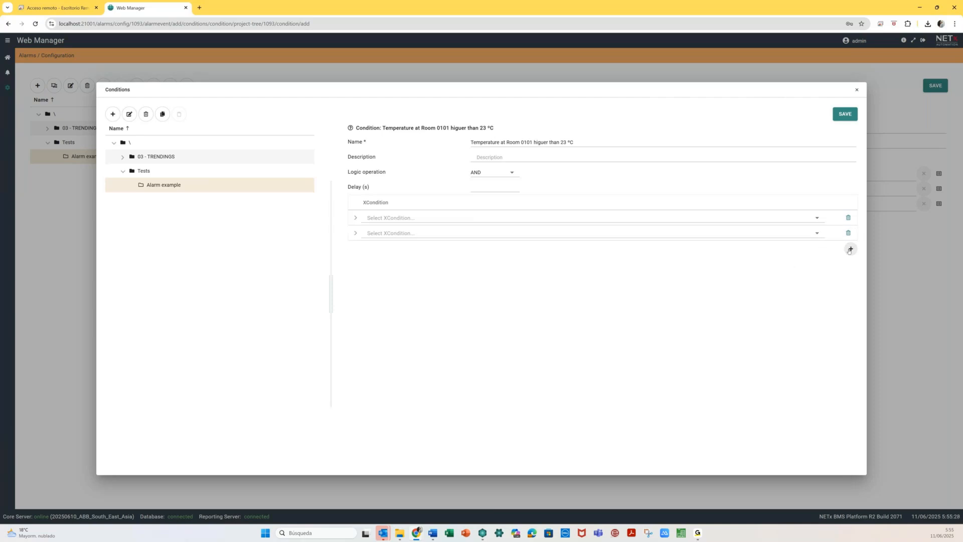
{"action": "left_click", "coordinate": [848, 233]}
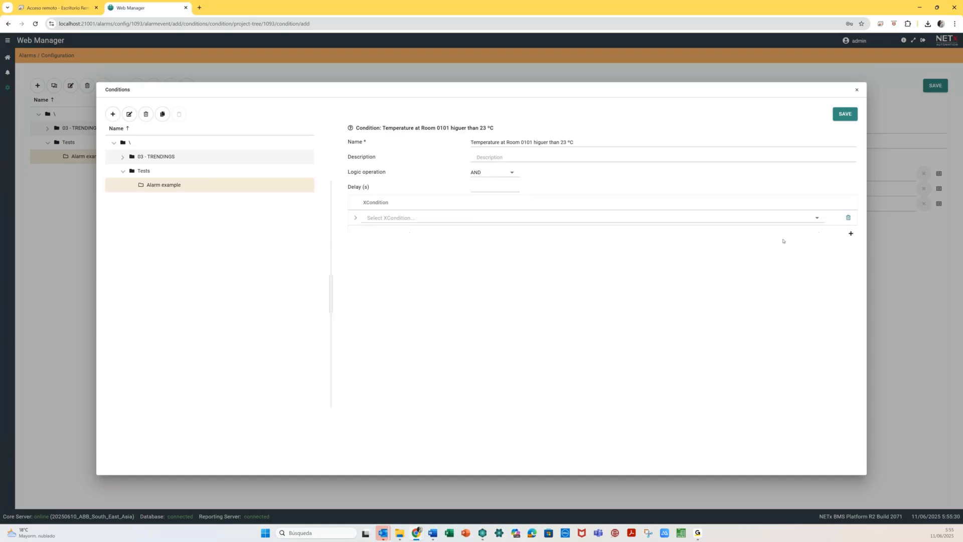
{"action": "left_click", "coordinate": [816, 218]}
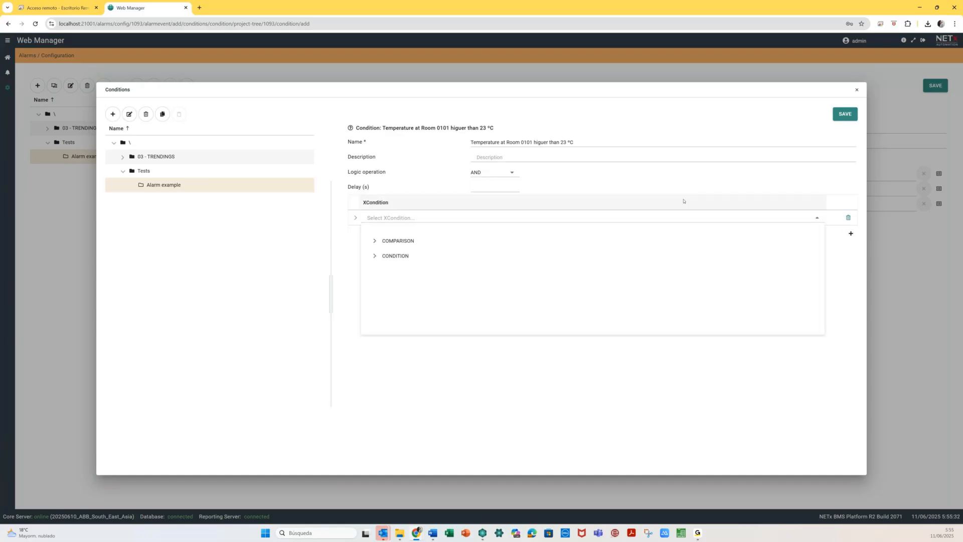
{"action": "left_click", "coordinate": [375, 242]}
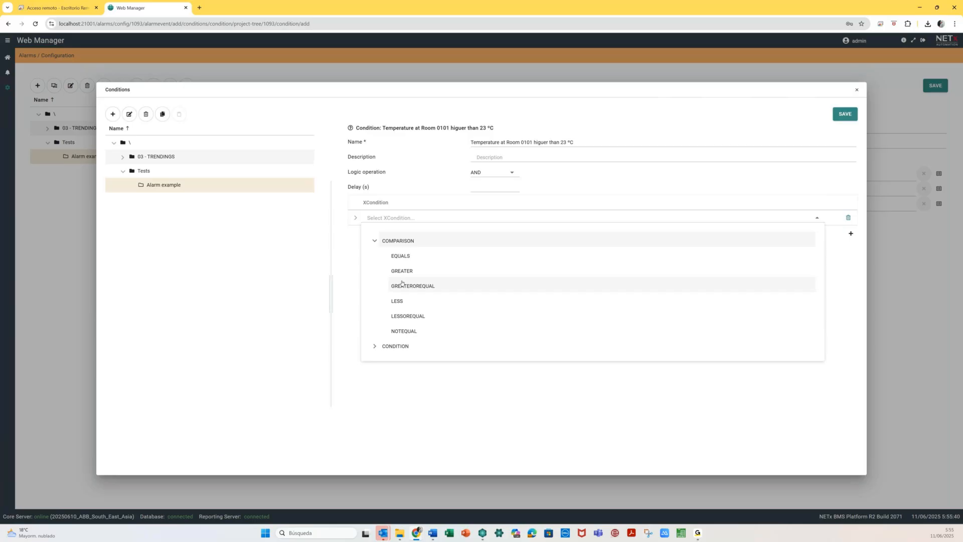
{"action": "left_click", "coordinate": [412, 286]}
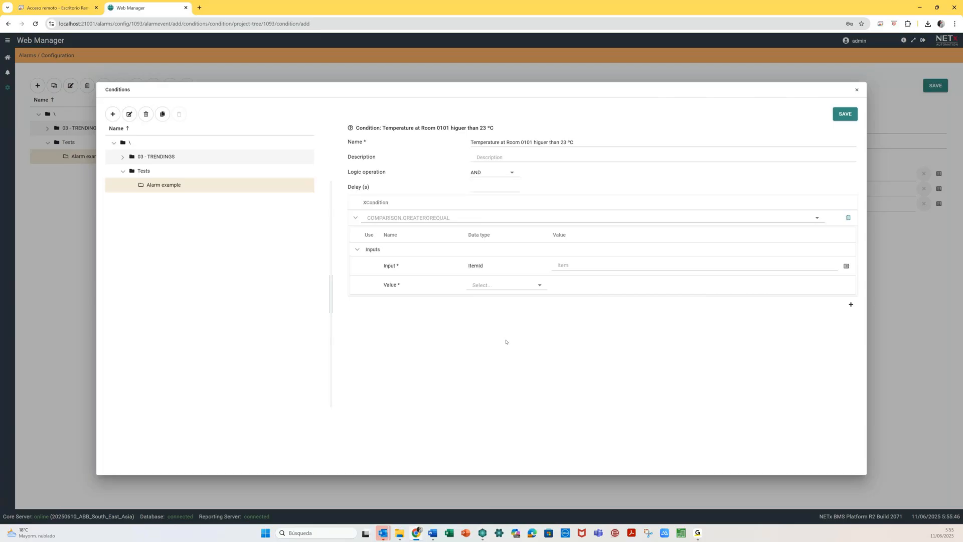
- Set the rule's Input to Room 0101\Temperature from the item tree, then open the Value type choices
{"action": "left_click", "coordinate": [567, 264]}
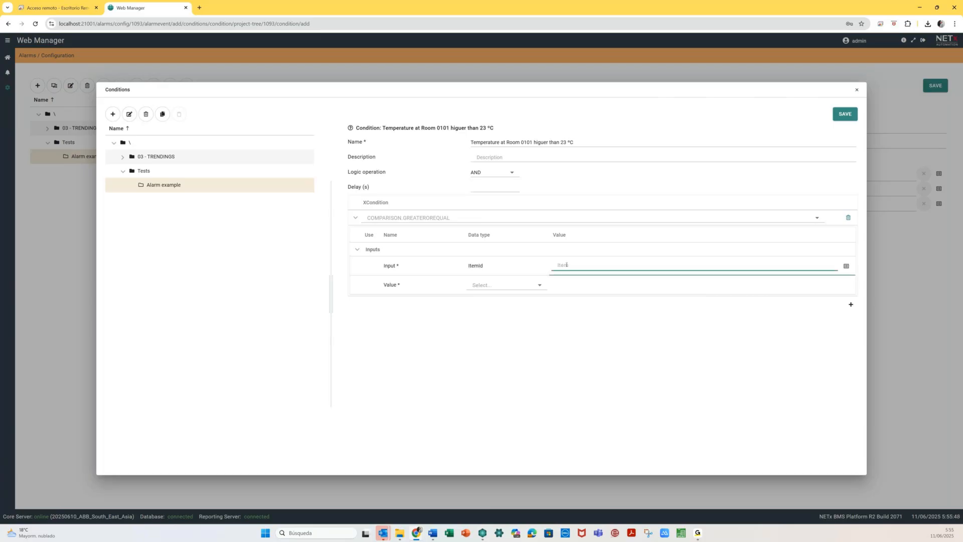
{"action": "left_click", "coordinate": [846, 267]}
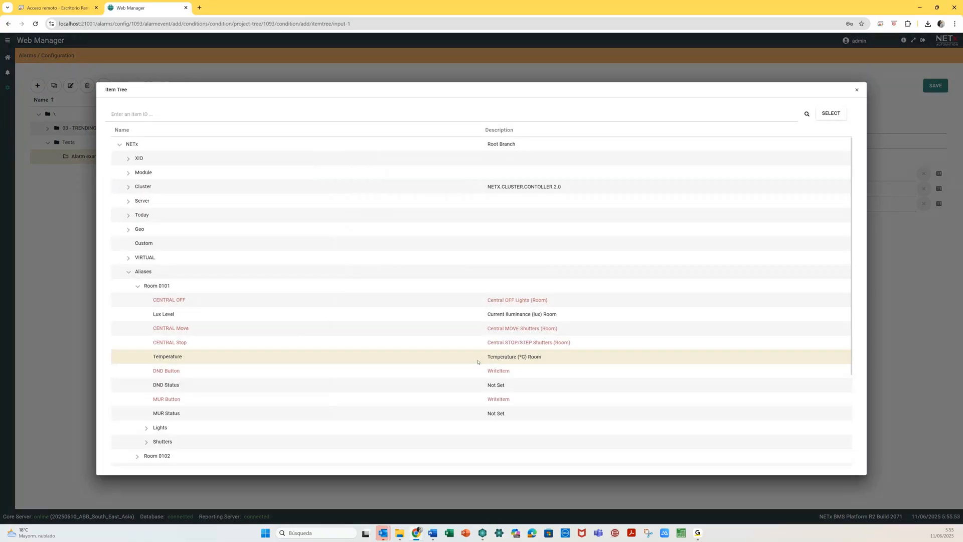
{"action": "left_click", "coordinate": [831, 114]}
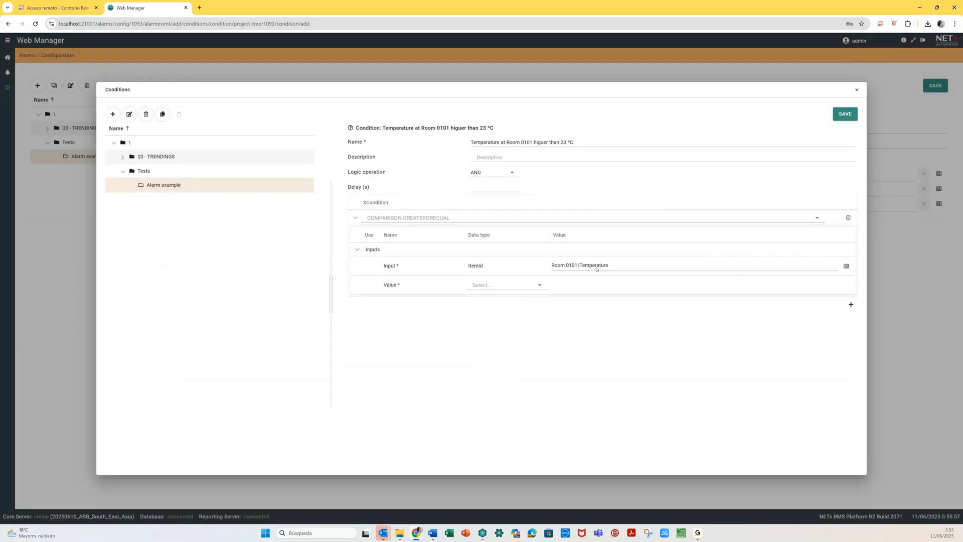
{"action": "left_click", "coordinate": [499, 288]}
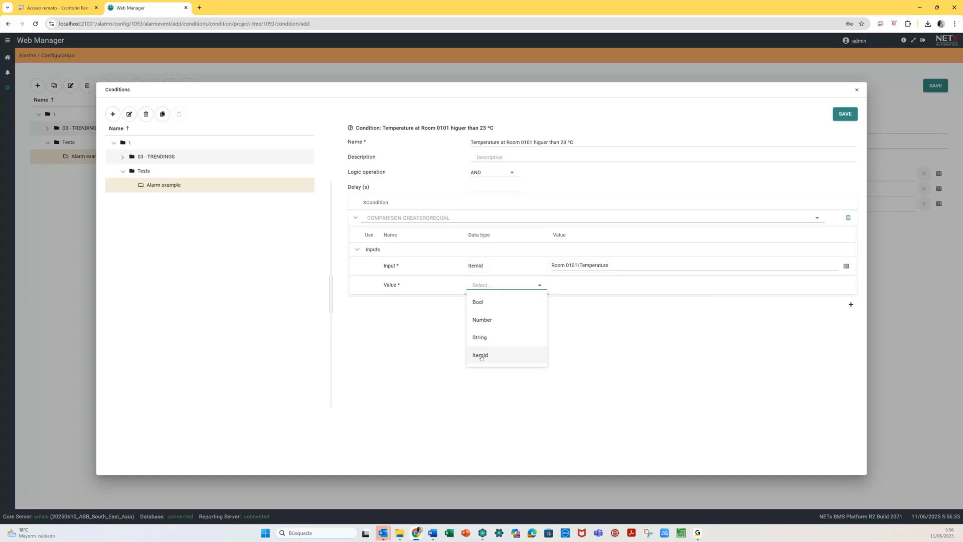
- Set the condition's comparison value to the Number 23 and save the condition
{"action": "left_click", "coordinate": [506, 322]}
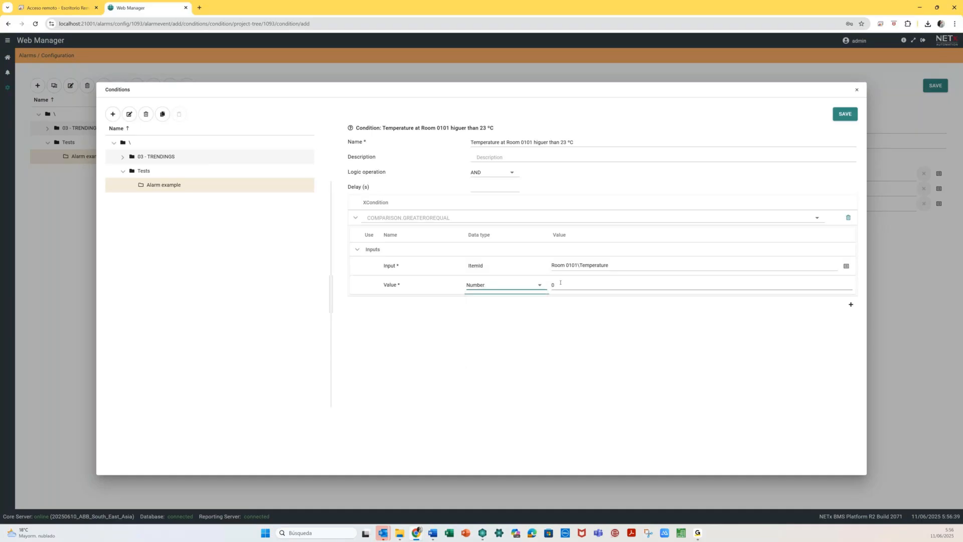
{"action": "left_click", "coordinate": [560, 282]}
{"action": "type", "text": "23"}
{"action": "left_click", "coordinate": [506, 323]}
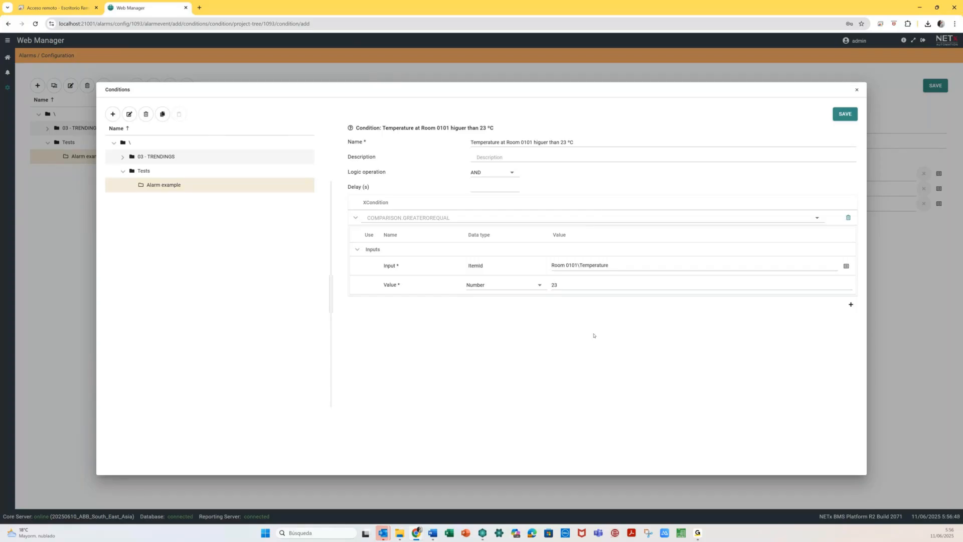
{"action": "left_click", "coordinate": [848, 115]}
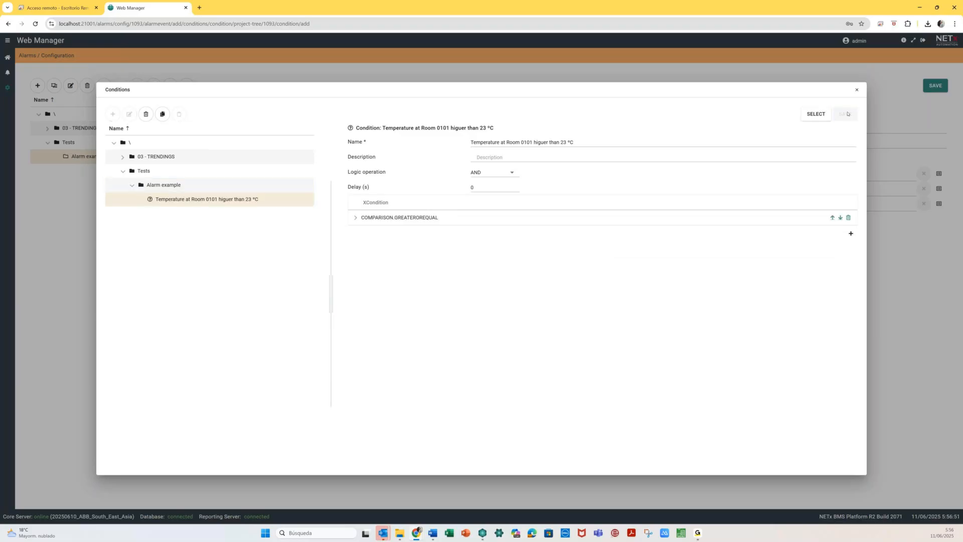
- Assign the saved temperature condition to the alarm and review its Action on appear and Action on vanish settings
{"action": "left_click", "coordinate": [815, 115]}
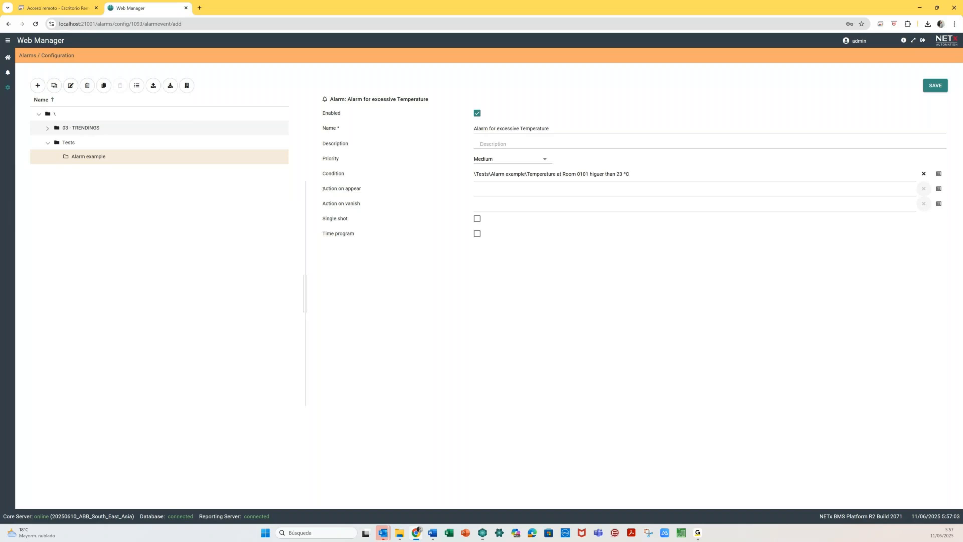
{"action": "left_click_drag", "start_coordinate": [322, 188], "coordinate": [360, 188]}
{"action": "left_click_drag", "start_coordinate": [322, 204], "coordinate": [360, 206]}
{"action": "left_click", "coordinate": [336, 189]}
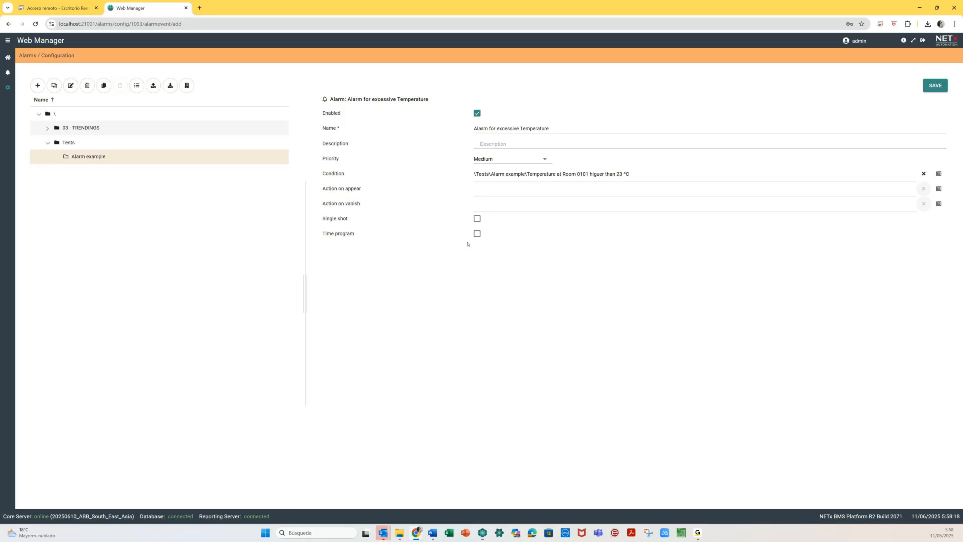
- Enable the Time program option on the Alarm for excessive Temperature to reveal its schedule fields
{"action": "left_click", "coordinate": [477, 234]}
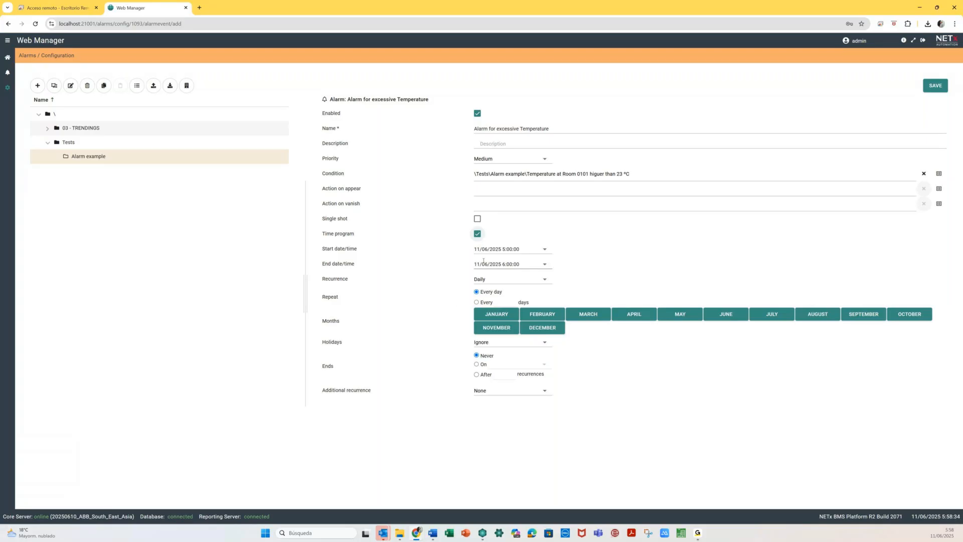
- Try a weekly Monday–Friday recurrence excluding August, then turn the time program off again
{"action": "left_click", "coordinate": [530, 281]}
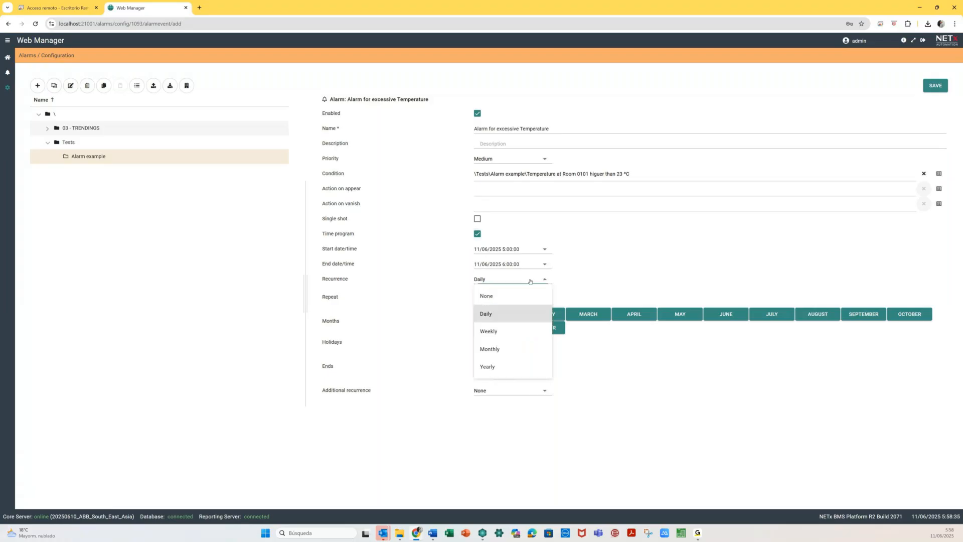
{"action": "left_click", "coordinate": [511, 284]}
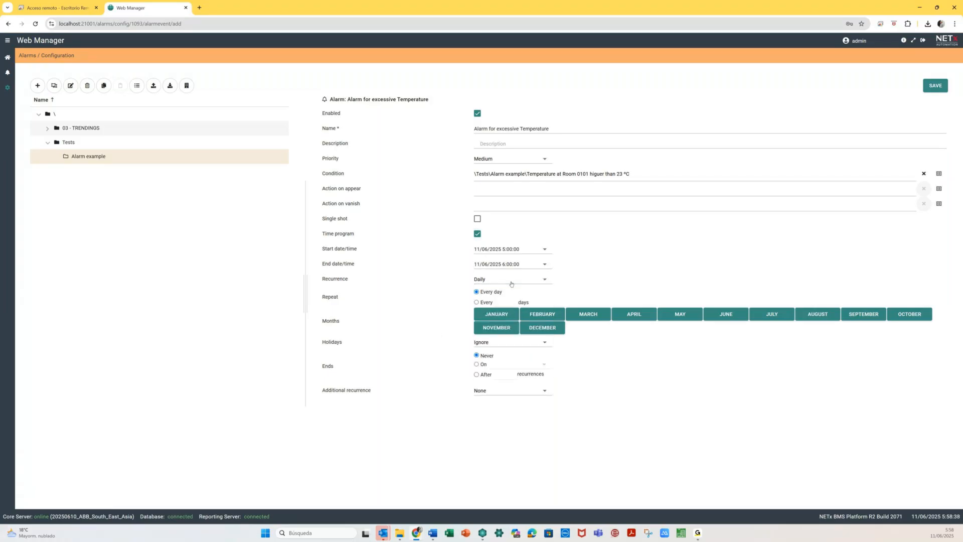
{"action": "left_click", "coordinate": [511, 284]}
{"action": "left_click", "coordinate": [508, 331]}
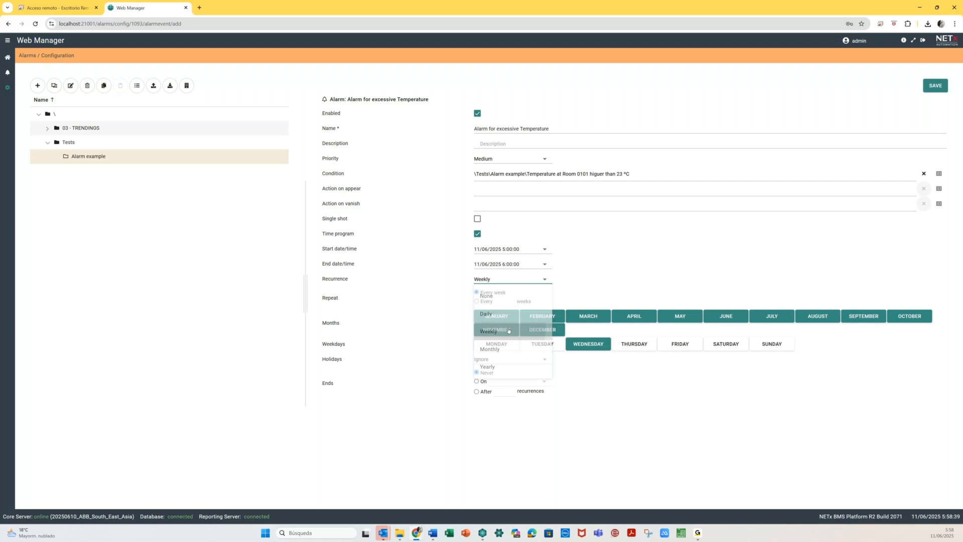
{"action": "left_click", "coordinate": [507, 346]}
{"action": "left_click", "coordinate": [541, 344]}
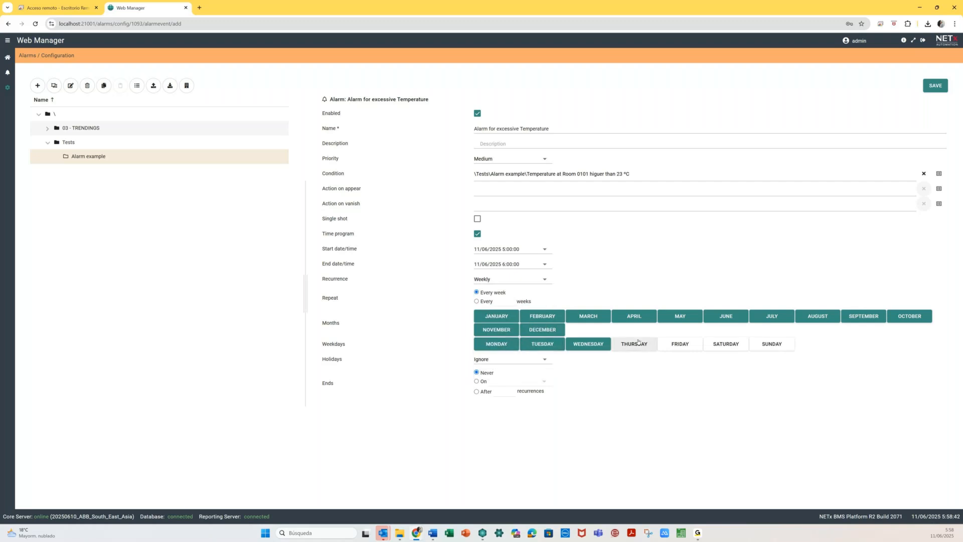
{"action": "left_click", "coordinate": [637, 343]}
{"action": "left_click", "coordinate": [680, 344]}
{"action": "left_click", "coordinate": [818, 316]}
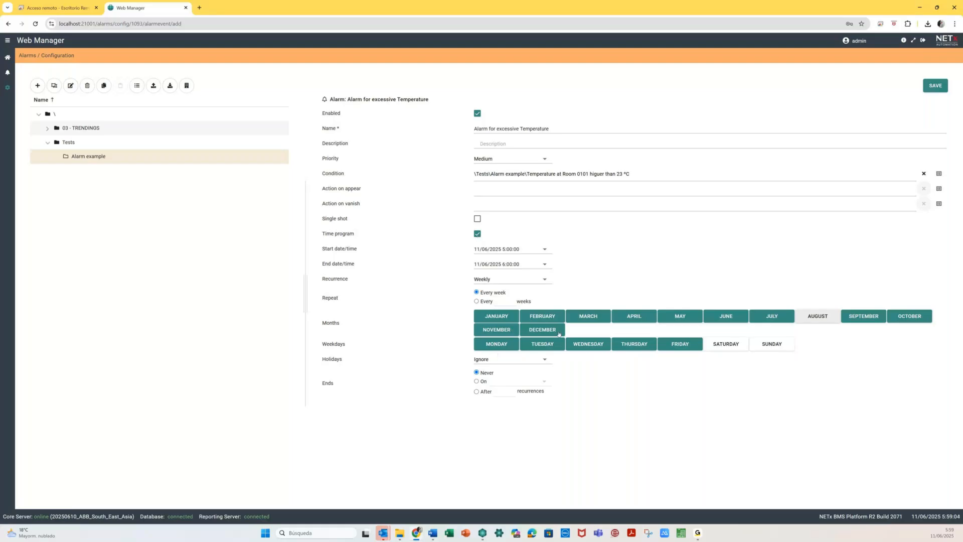
{"action": "key", "text": "space"}
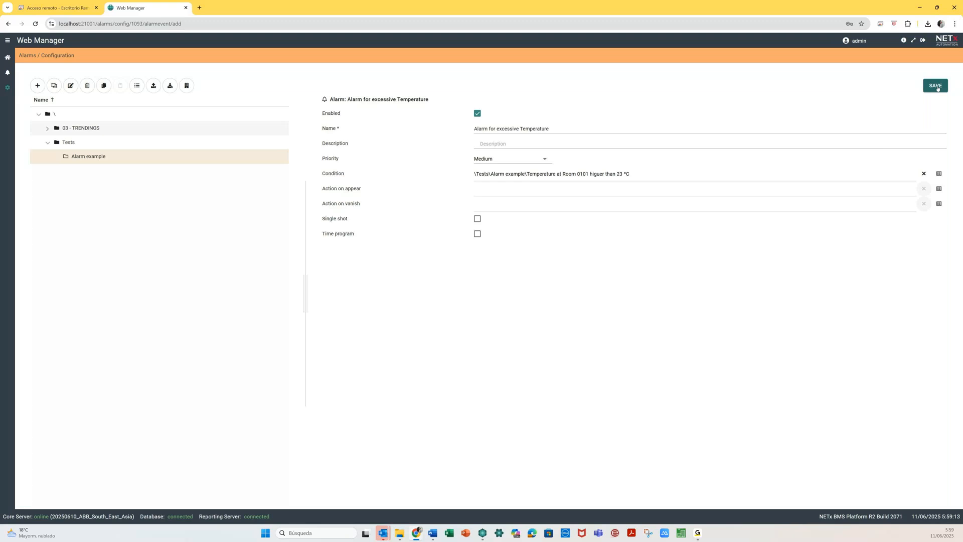
- Save the temperature alarm and view it in the alarm list's New List
{"action": "left_click", "coordinate": [936, 86]}
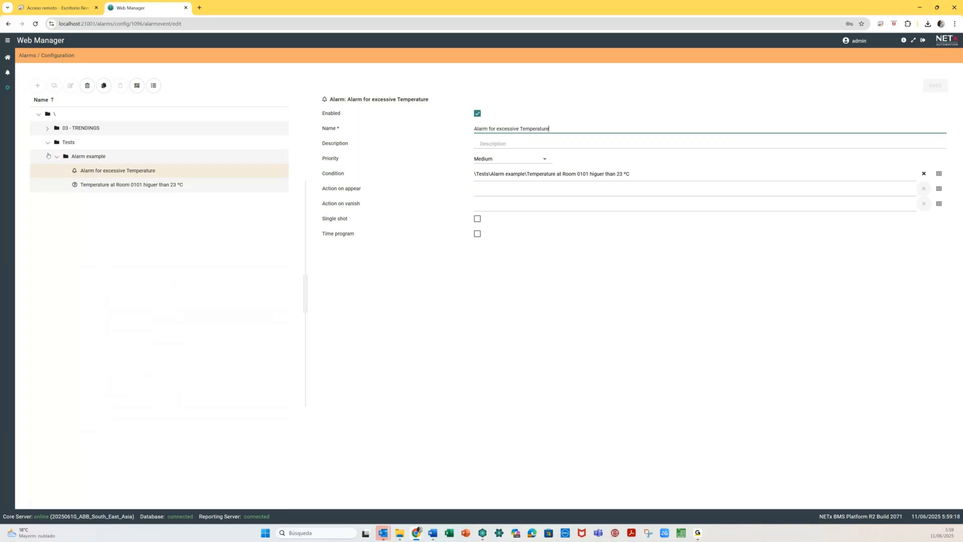
{"action": "left_click", "coordinate": [8, 74]}
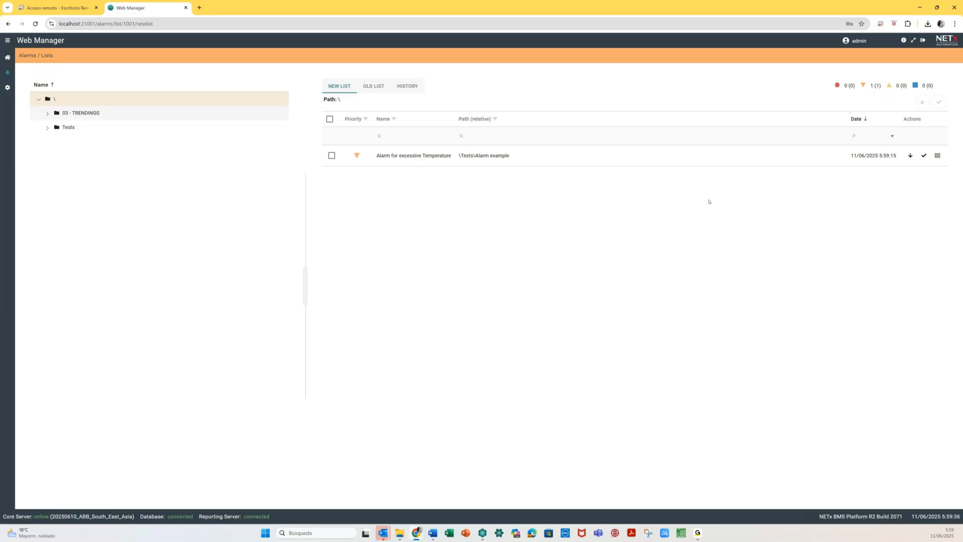
- In Core Server Studio, inspect the Alarms > Count > Total > New count, then return to Web Manager
{"action": "mouse_move", "coordinate": [482, 534]}
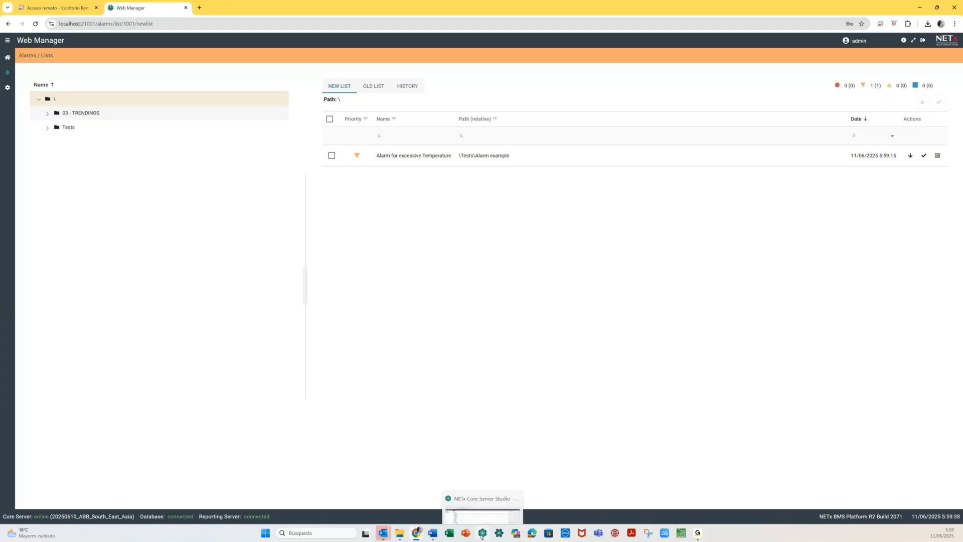
{"action": "left_click", "coordinate": [482, 534]}
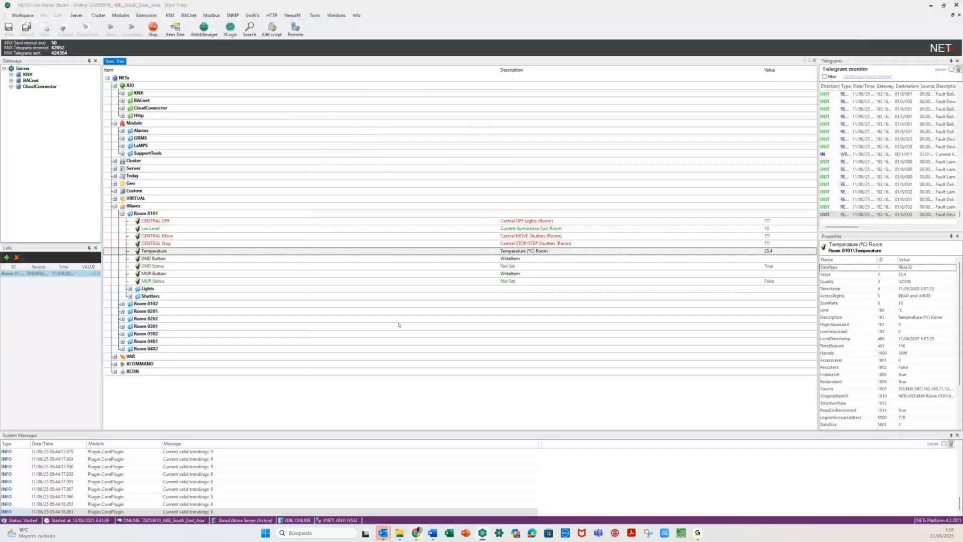
{"action": "left_click", "coordinate": [122, 131]}
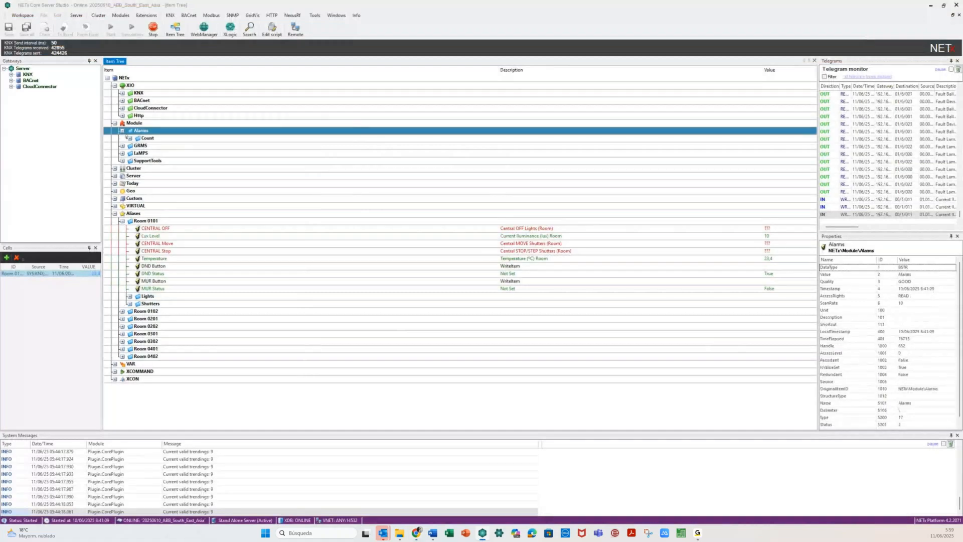
{"action": "left_click", "coordinate": [130, 138]}
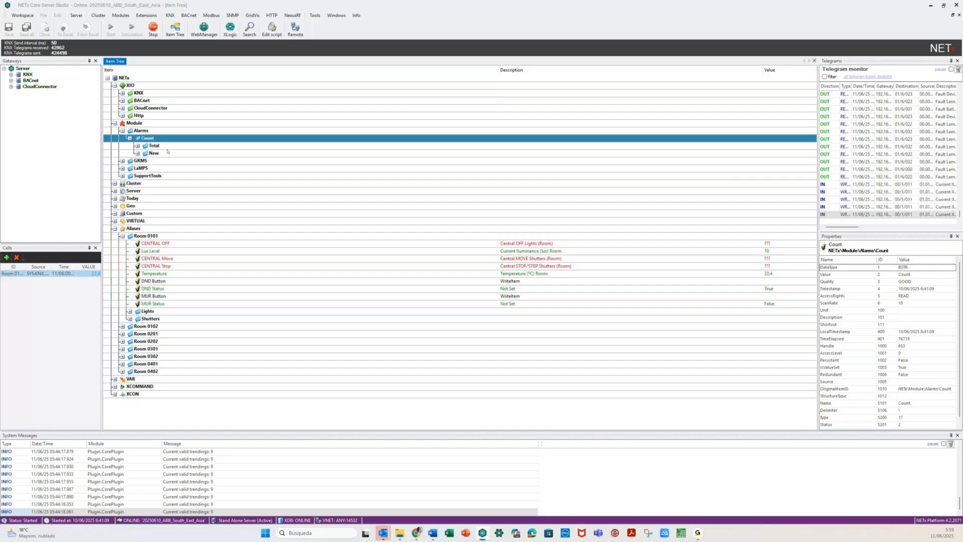
{"action": "left_click", "coordinate": [137, 145]}
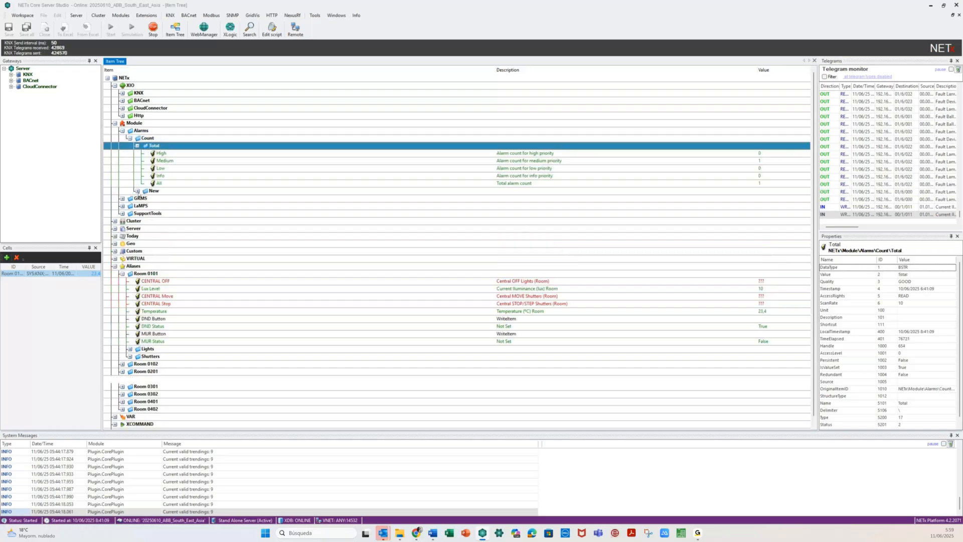
{"action": "left_click", "coordinate": [137, 191]}
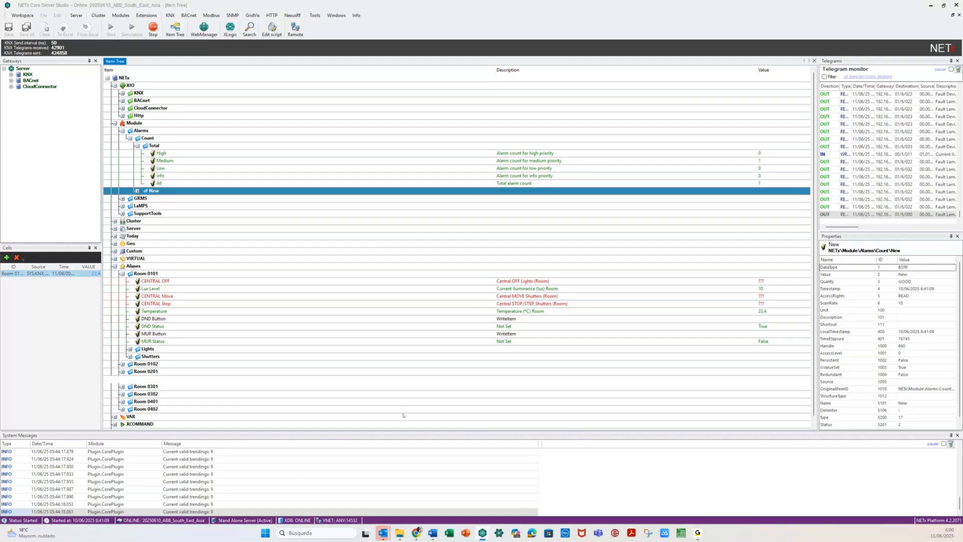
{"action": "left_click", "coordinate": [417, 533]}
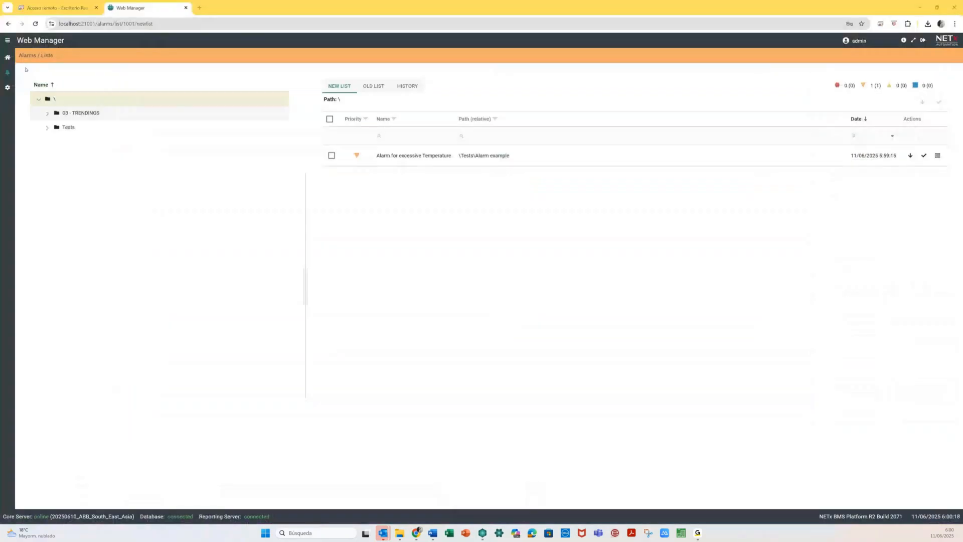
{"action": "left_click", "coordinate": [7, 57]}
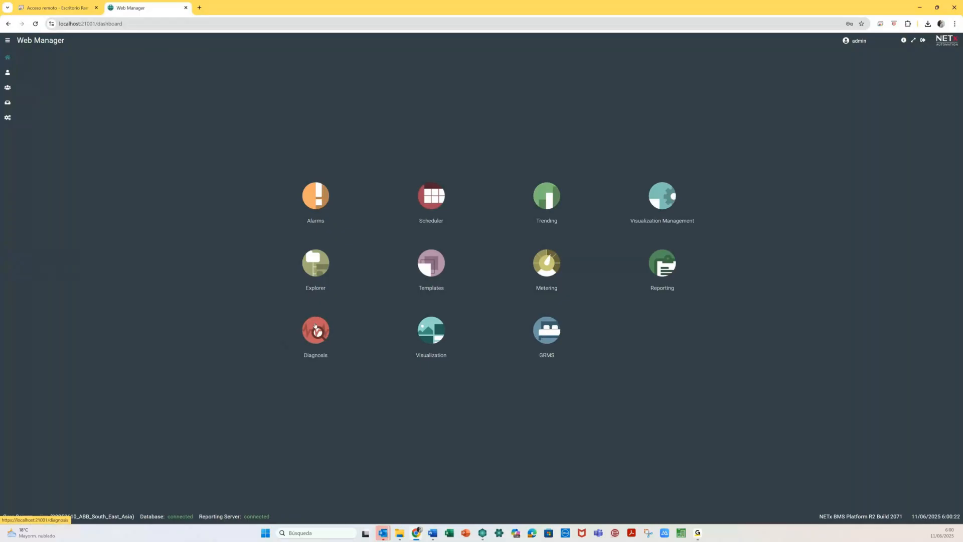
{"action": "left_click", "coordinate": [315, 328]}
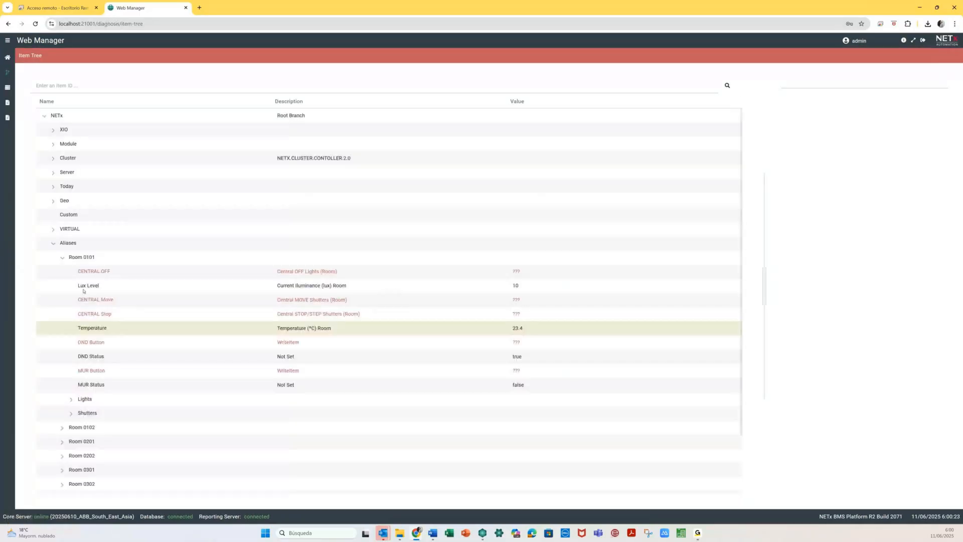
{"action": "left_click", "coordinate": [53, 144]}
{"action": "left_click", "coordinate": [80, 185]}
{"action": "left_click", "coordinate": [81, 187]}
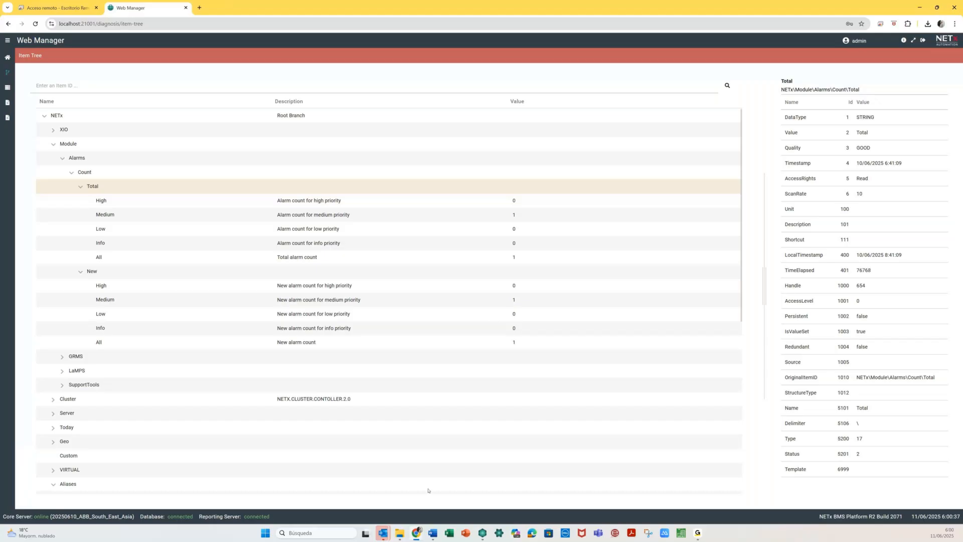
{"action": "mouse_move", "coordinate": [417, 533]}
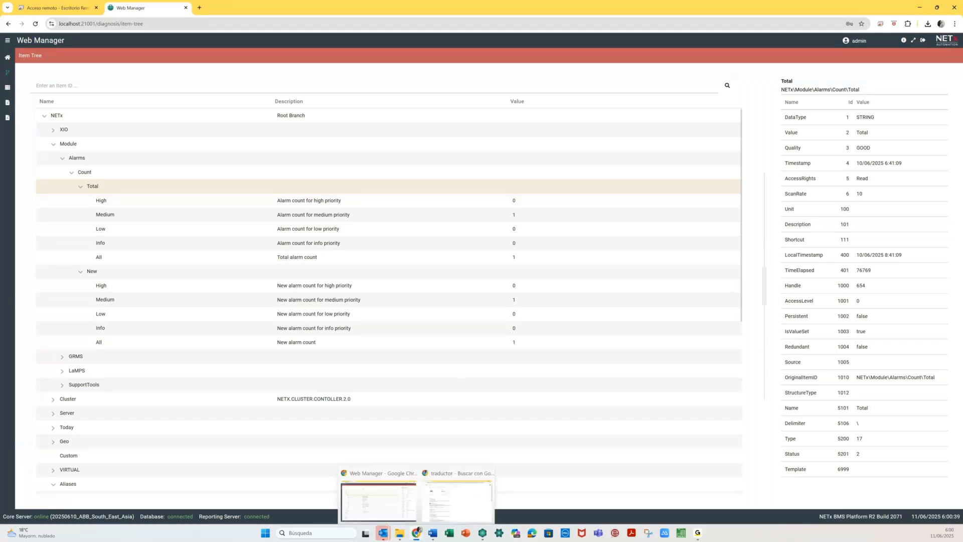
{"action": "left_click", "coordinate": [8, 57]}
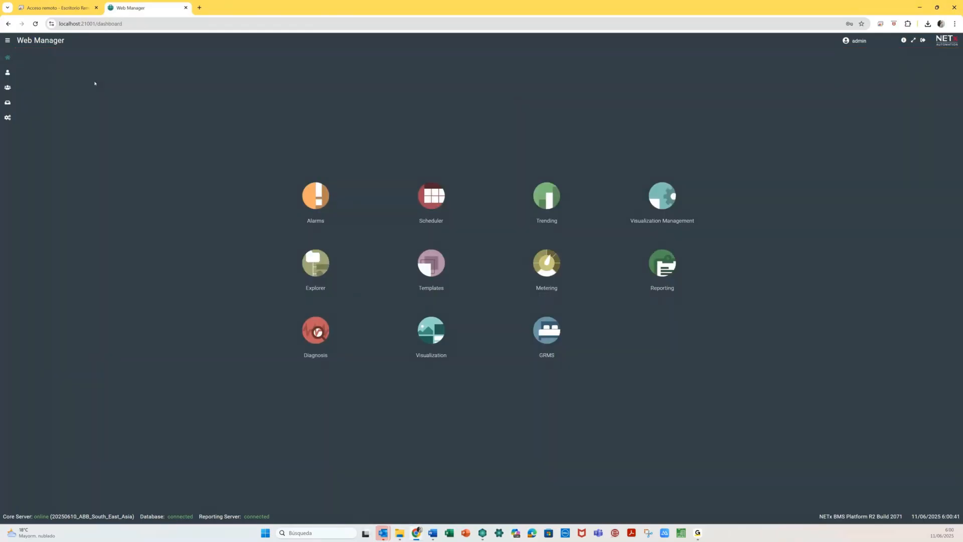
{"action": "left_click", "coordinate": [312, 205]}
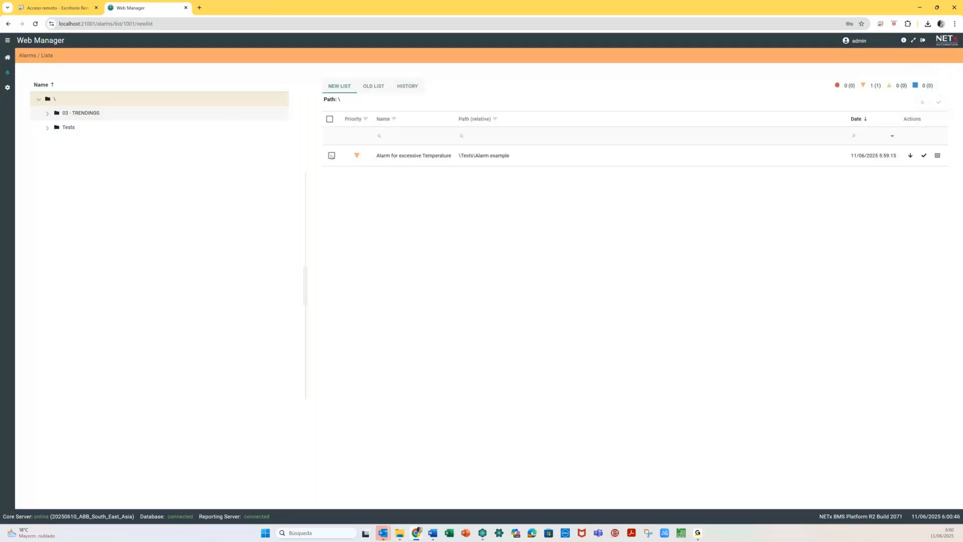
- Acknowledge the temperature alarm with a comment
{"action": "left_click", "coordinate": [331, 155]}
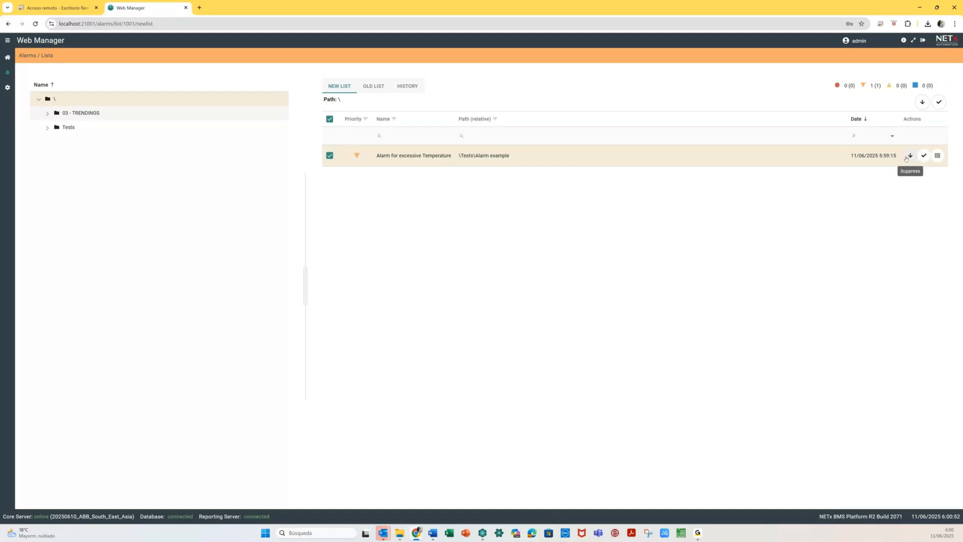
{"action": "left_click", "coordinate": [924, 156]}
{"action": "left_click", "coordinate": [460, 279]}
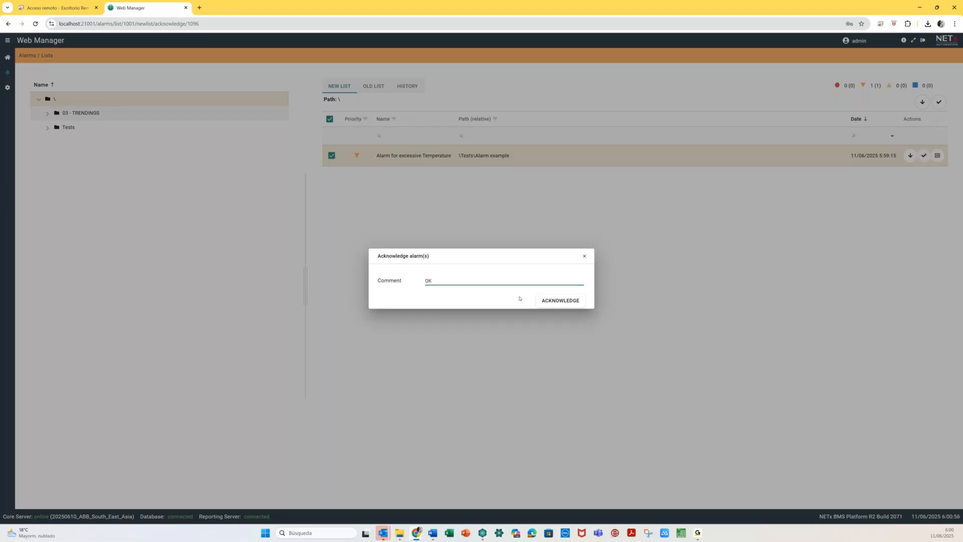
{"action": "left_click", "coordinate": [557, 302]}
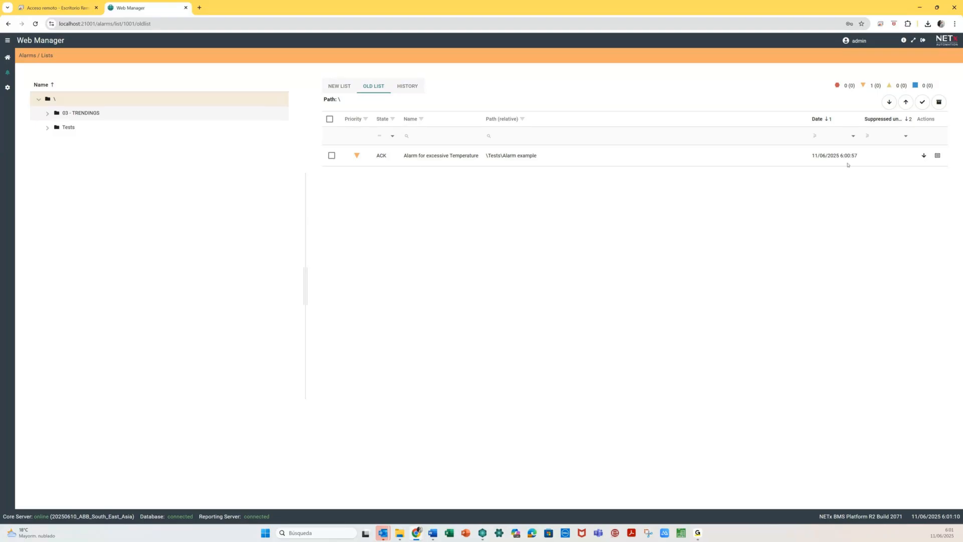
- Suppress the acknowledged temperature alarm for 1 hour
{"action": "left_click", "coordinate": [924, 155]}
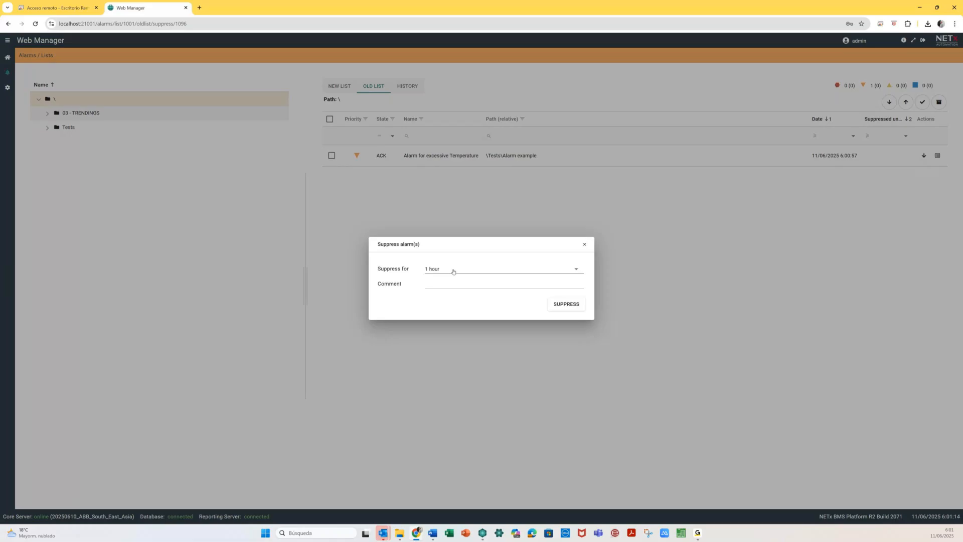
{"action": "left_click", "coordinate": [454, 270]}
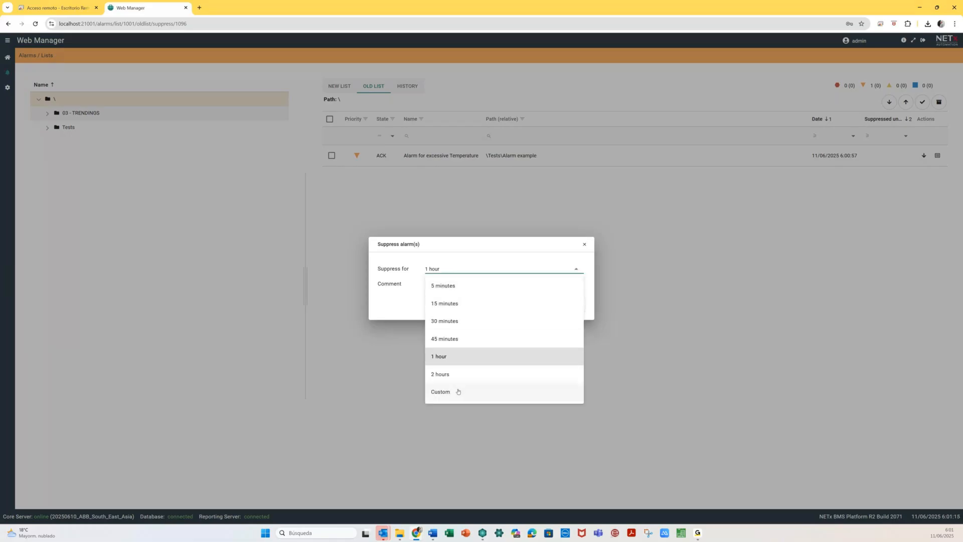
{"action": "left_click", "coordinate": [394, 298]}
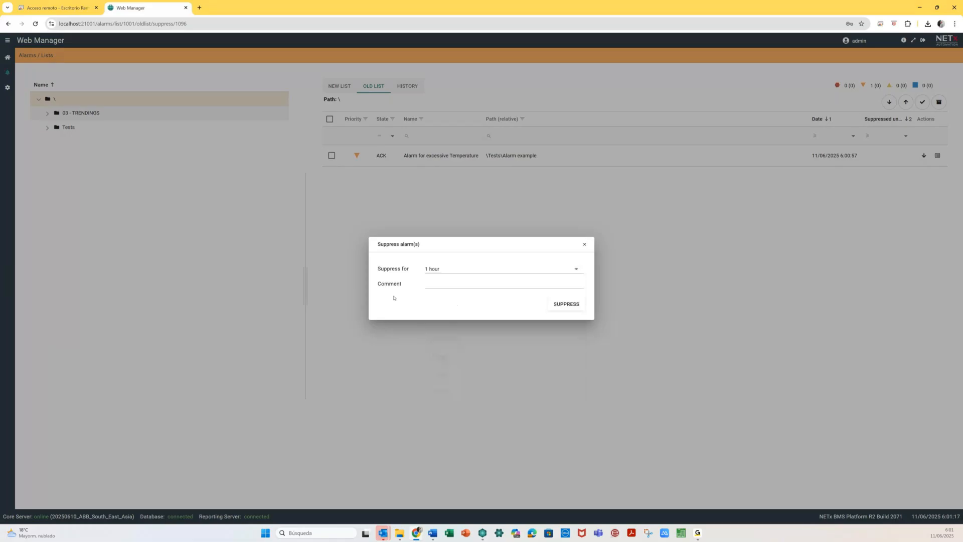
{"action": "left_click", "coordinate": [563, 306]}
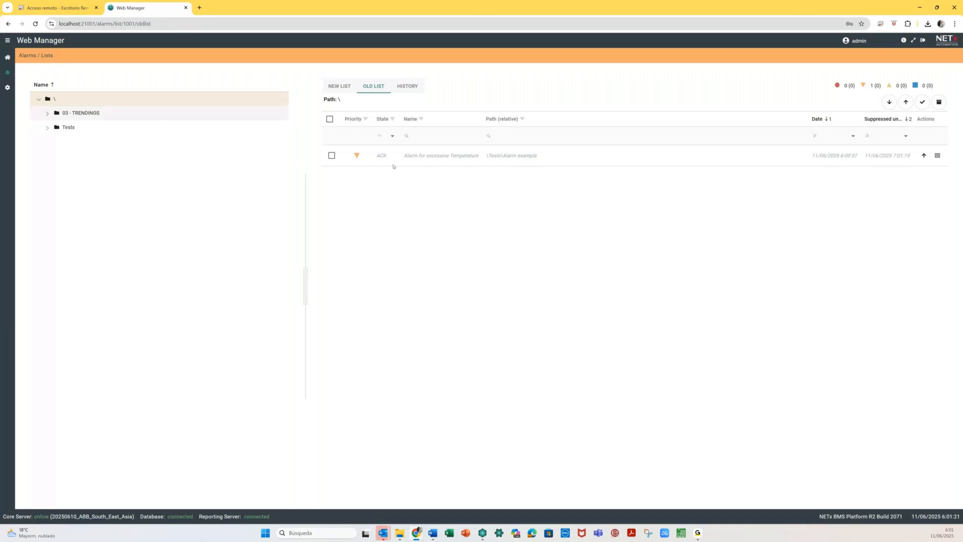
- Expand and collapse the five history entries to read their comments, then return to the dashboard
{"action": "left_click", "coordinate": [406, 87]}
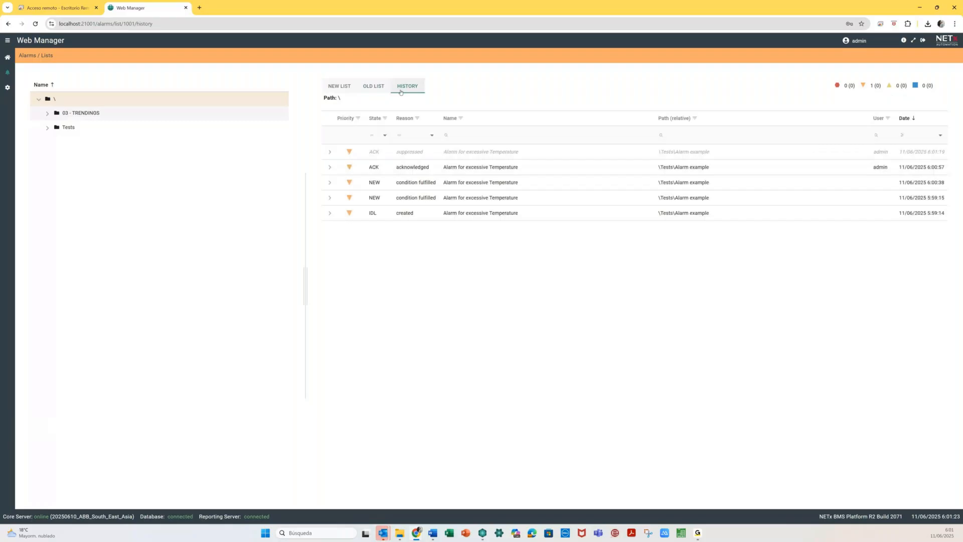
{"action": "left_click", "coordinate": [330, 214]}
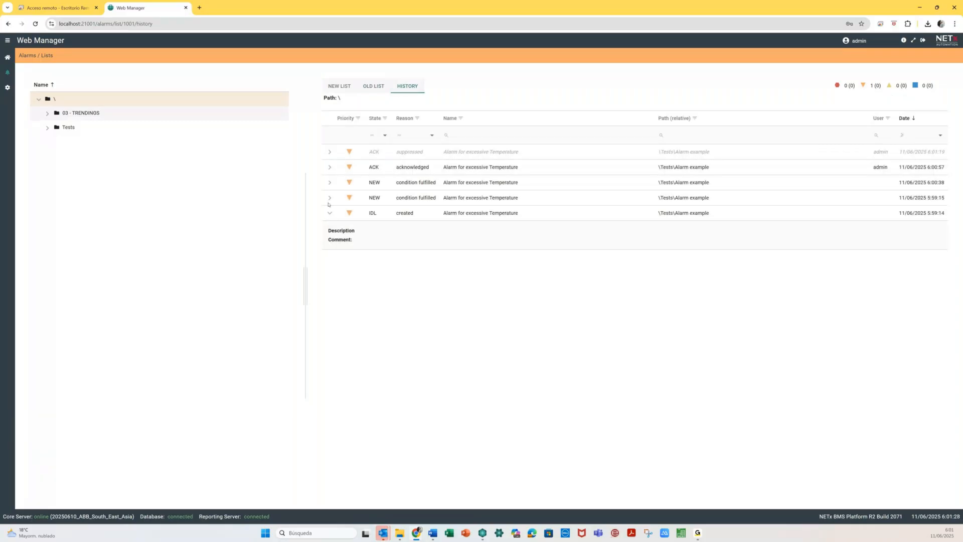
{"action": "left_click", "coordinate": [330, 198]}
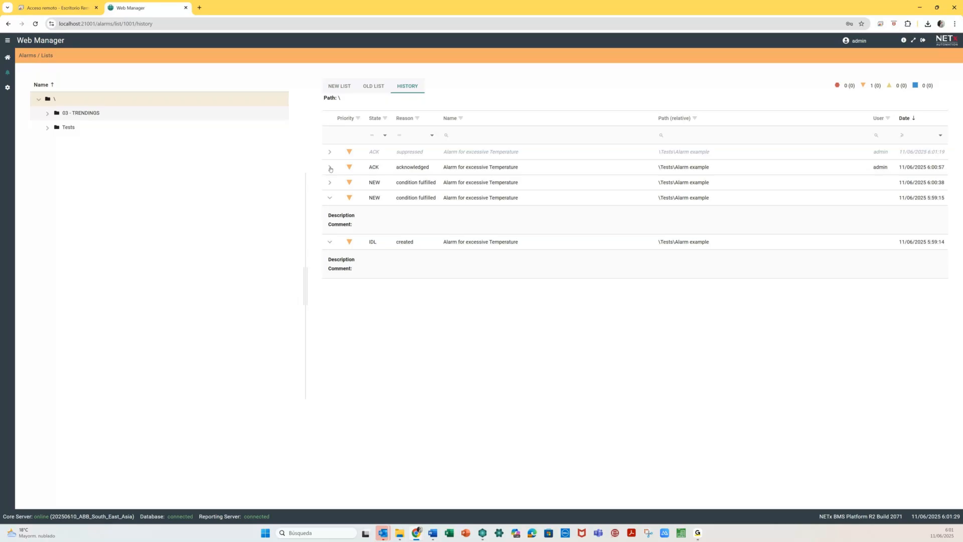
{"action": "left_click", "coordinate": [330, 167]}
{"action": "left_click", "coordinate": [330, 212]}
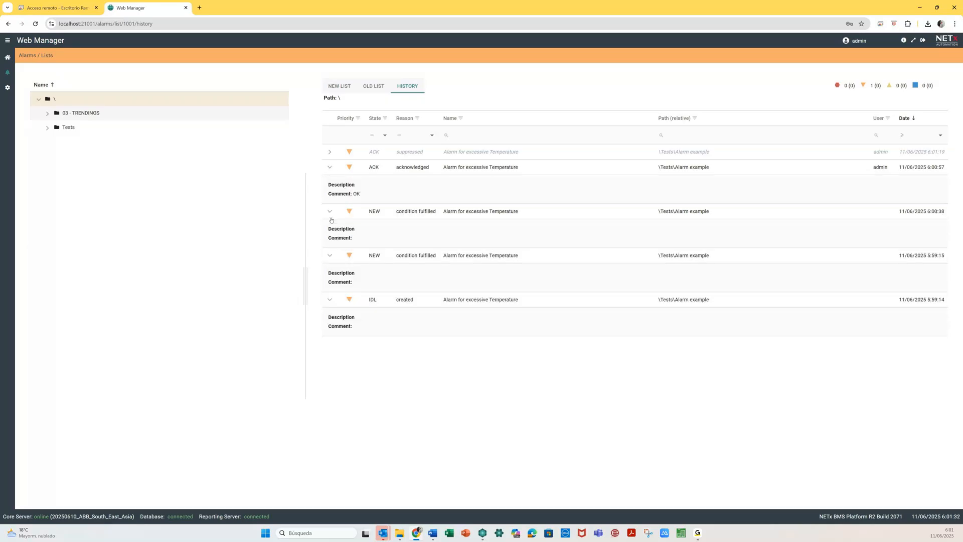
{"action": "left_click", "coordinate": [330, 255]}
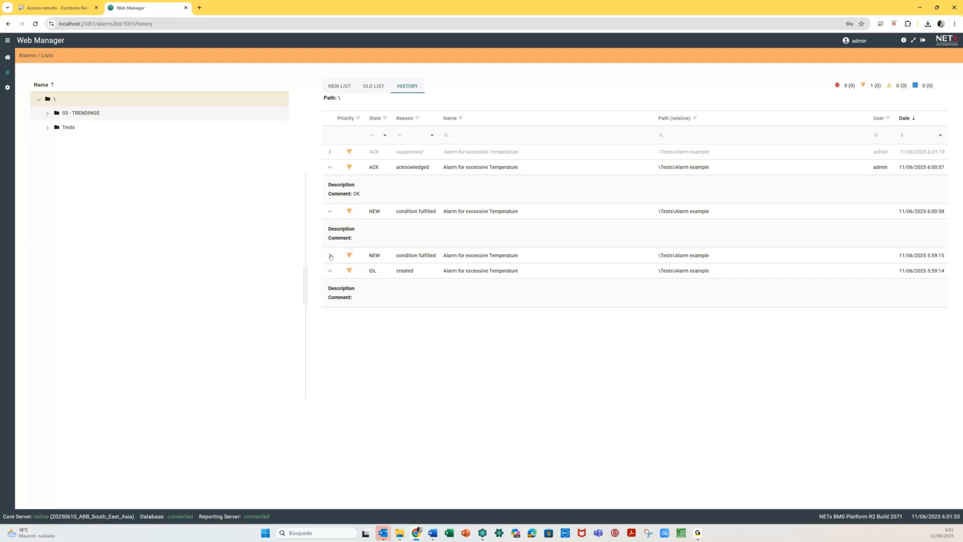
{"action": "left_click", "coordinate": [330, 172]}
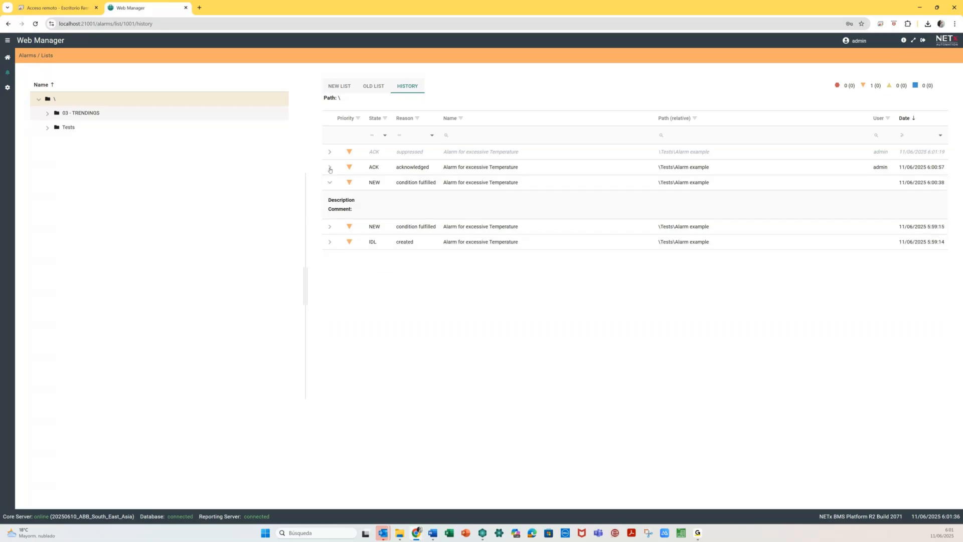
{"action": "left_click", "coordinate": [330, 184]}
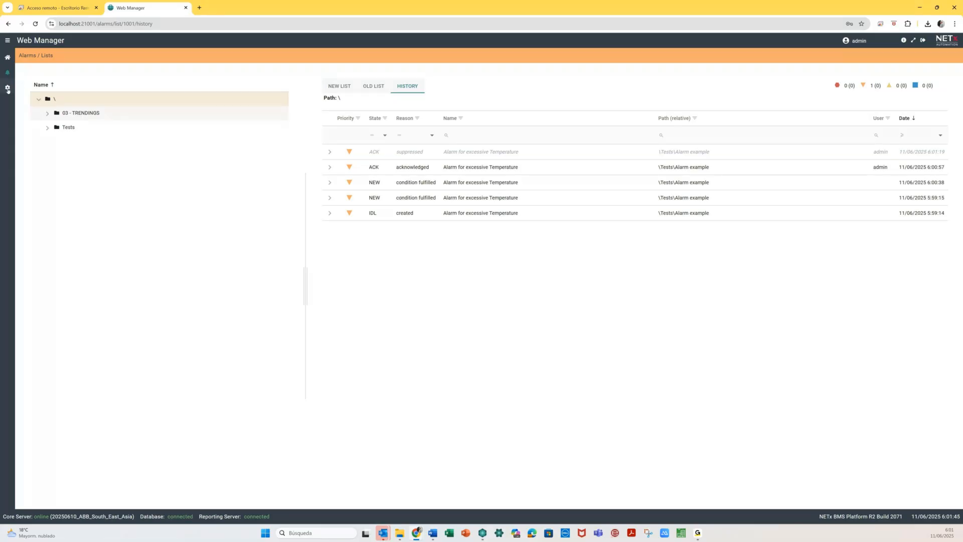
{"action": "left_click", "coordinate": [8, 57]}
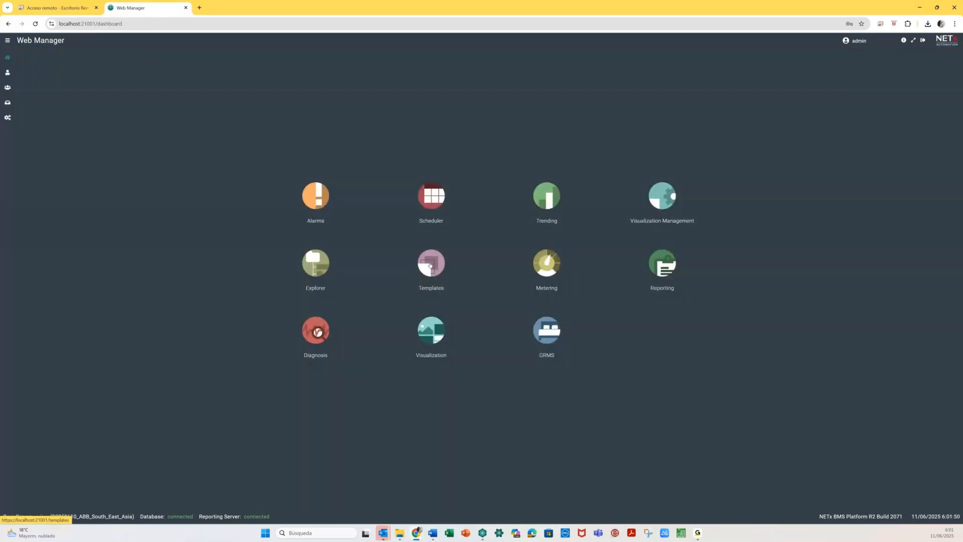
- Start a new alarm template in the Templates module and move the Variables panel to the left
{"action": "left_click", "coordinate": [431, 265]}
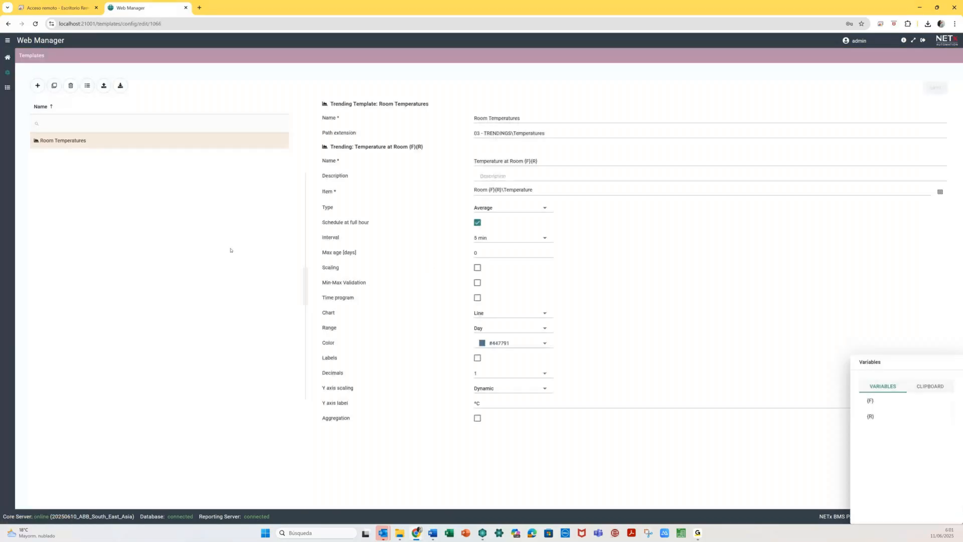
{"action": "left_click", "coordinate": [37, 86]}
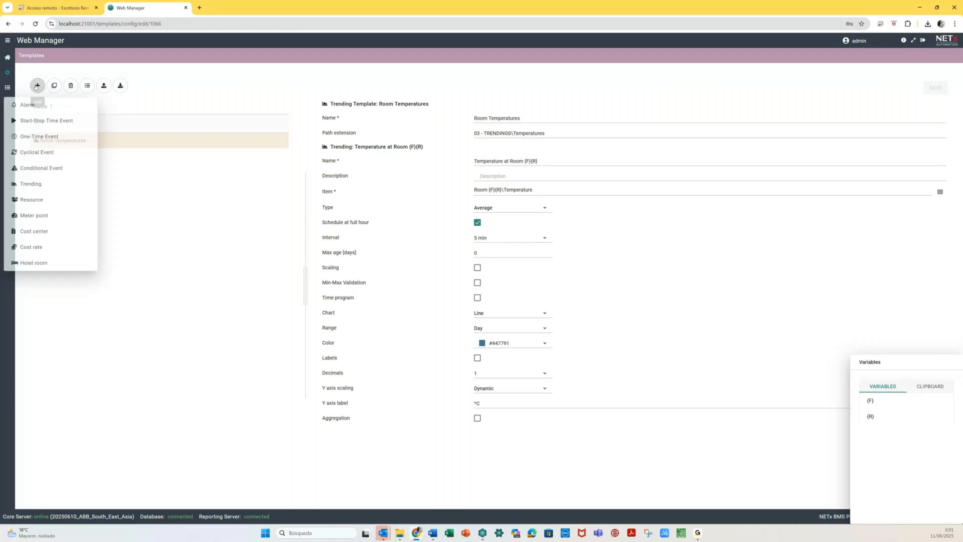
{"action": "left_click", "coordinate": [27, 104]}
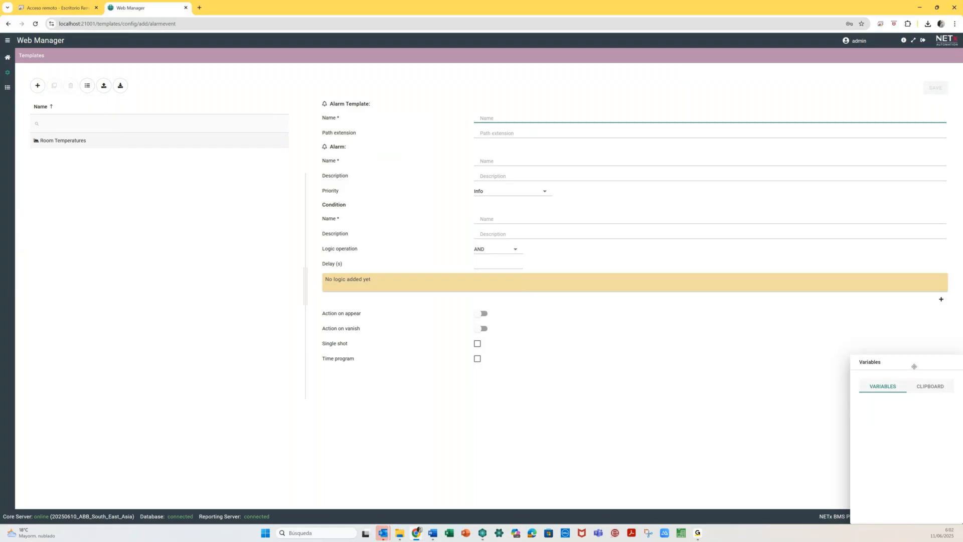
{"action": "left_click_drag", "start_coordinate": [914, 366], "coordinate": [167, 233]}
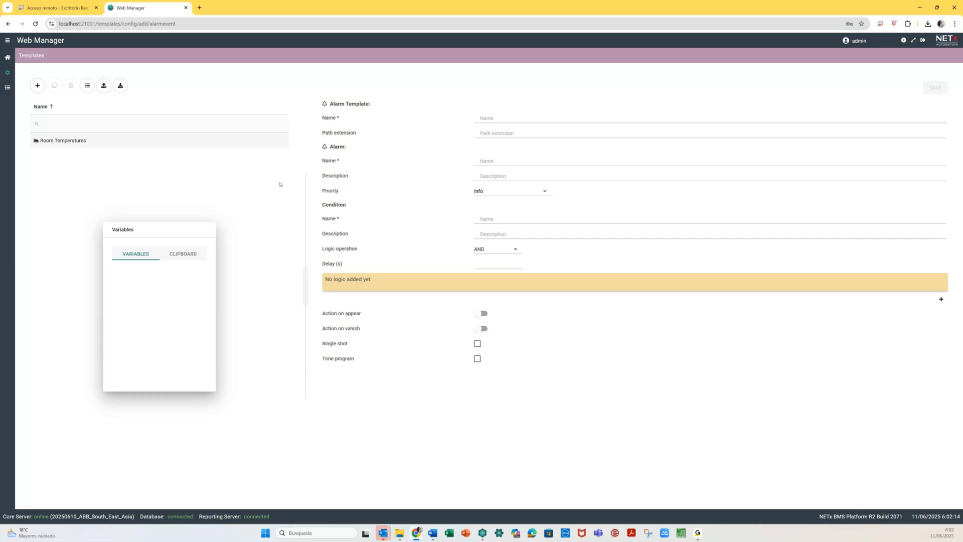
- Name the template 'Alarms for lights' with path extension '01 - ALARMS\Lights\Room {F}{R}'
{"action": "left_click", "coordinate": [497, 117]}
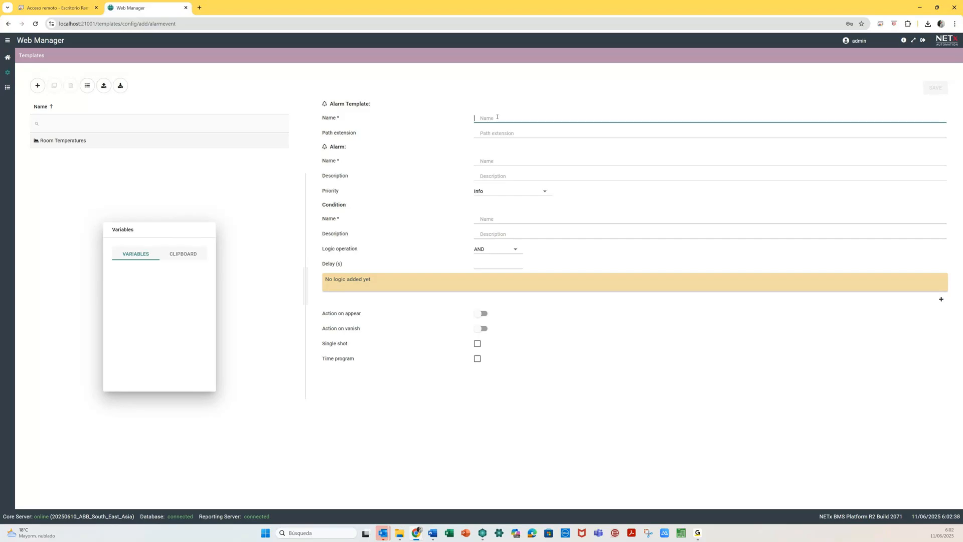
{"action": "type", "text": "Alarms for li"}
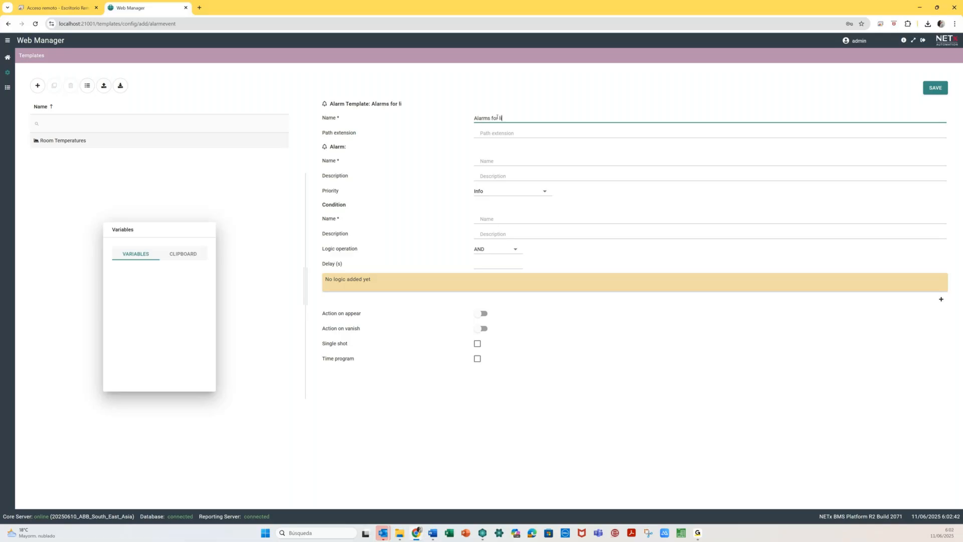
{"action": "type", "text": "ghts"}
{"action": "left_click", "coordinate": [485, 131]}
{"action": "type", "text": "01 - A"}
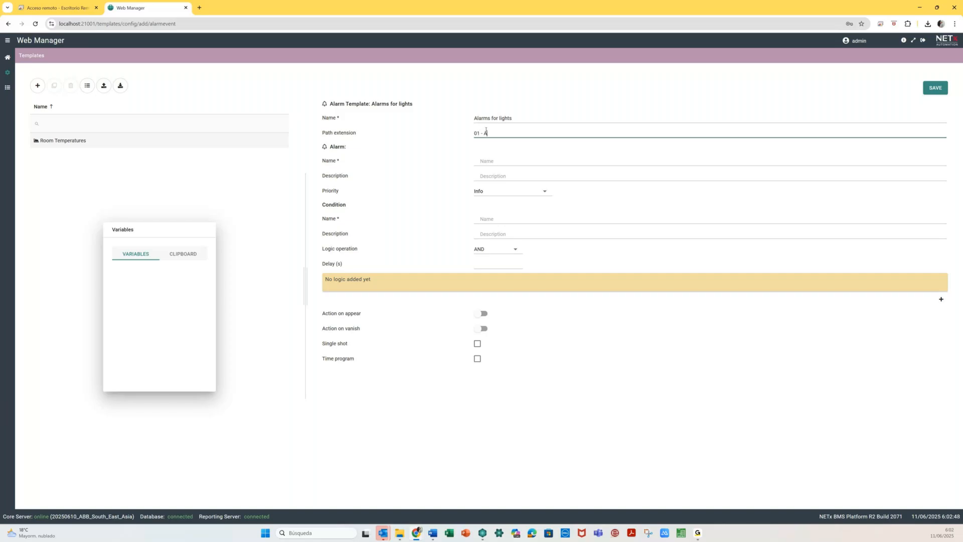
{"action": "type", "text": "LARMS\\Lights\\Room"}
{"action": "type", "text": "F}{R}"}
- Name the alarm 'Alarm when Light {L} at Room {F}{R} is ON' using the Variables panel
{"action": "left_click", "coordinate": [537, 157]}
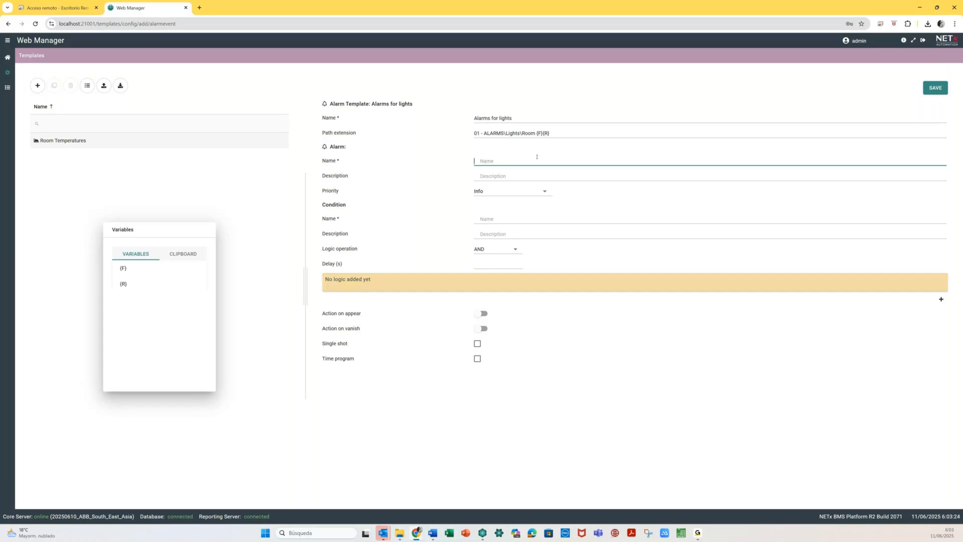
{"action": "type", "text": "Alarm when Light"}
{"action": "type", "text": "t Room"}
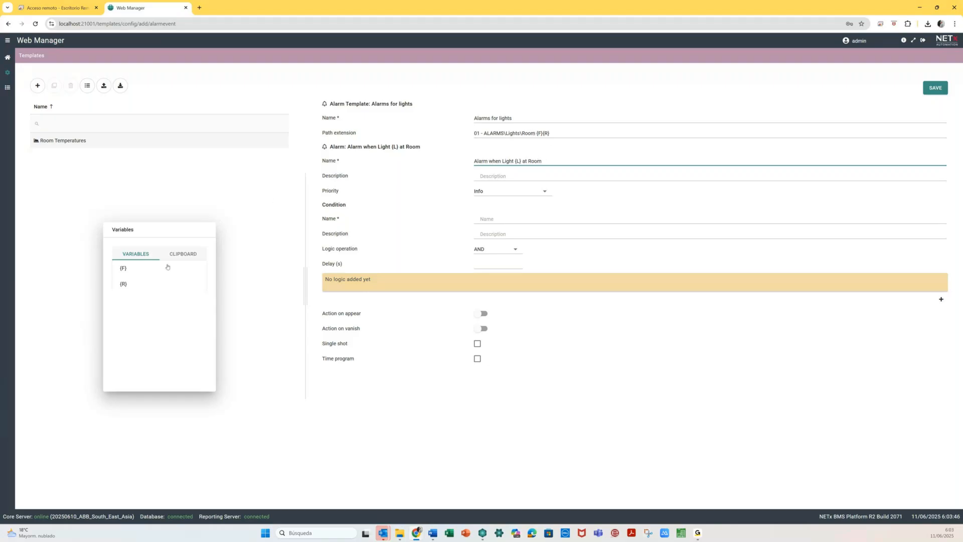
{"action": "left_click", "coordinate": [136, 268]}
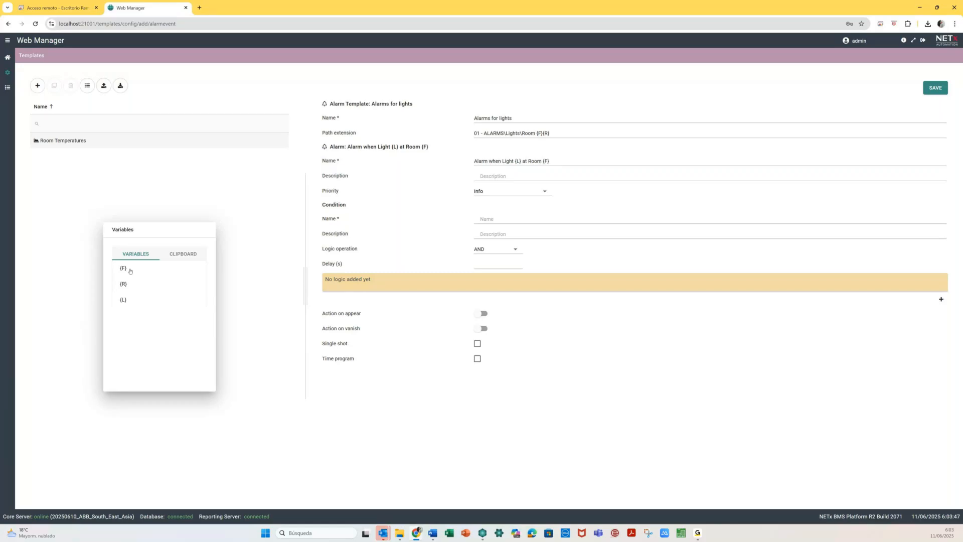
{"action": "left_click", "coordinate": [123, 284]}
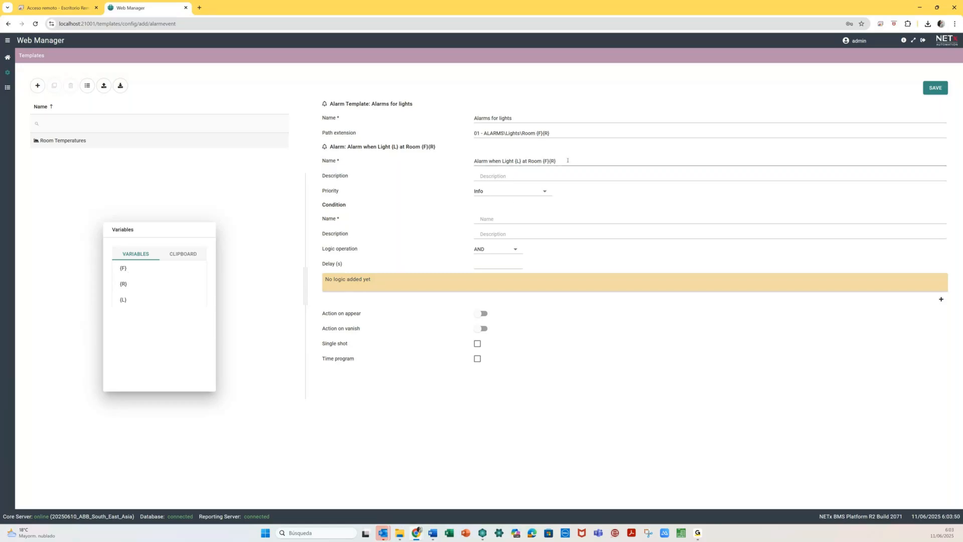
{"action": "left_click", "coordinate": [575, 161]}
{"action": "type", "text": "is ON"}
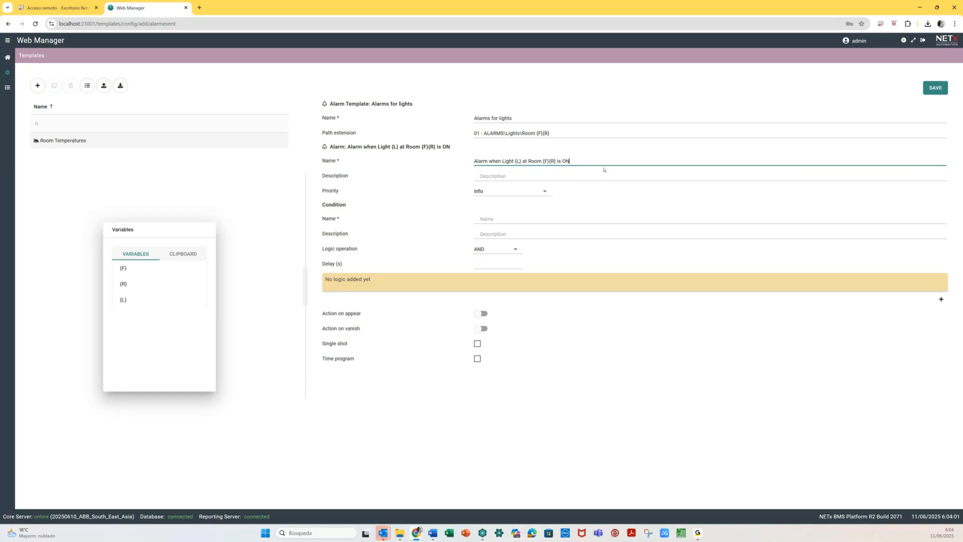
{"action": "left_click", "coordinate": [509, 195]}
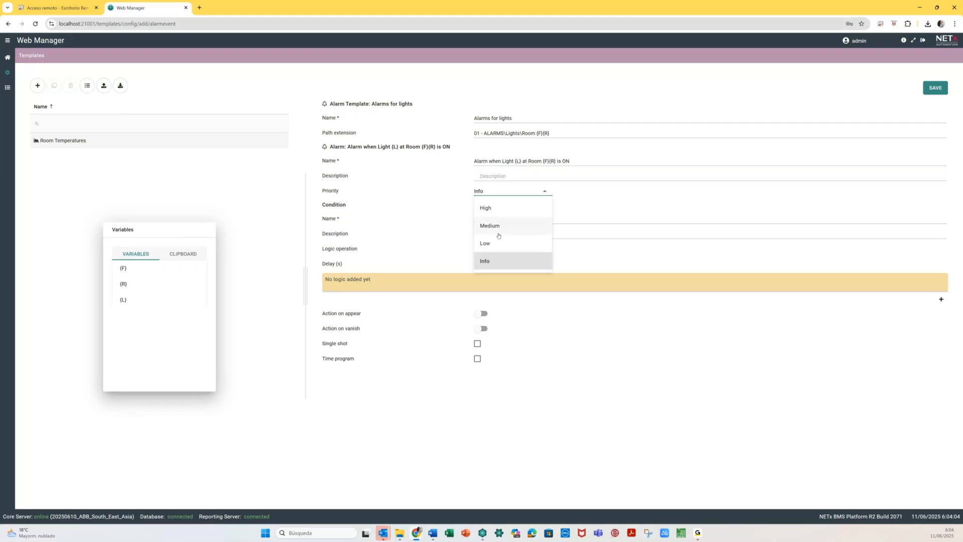
- Set priority Low and name the condition 'The Status of Light {L} at Room {F}{R} is ON'
{"action": "left_click", "coordinate": [498, 243]}
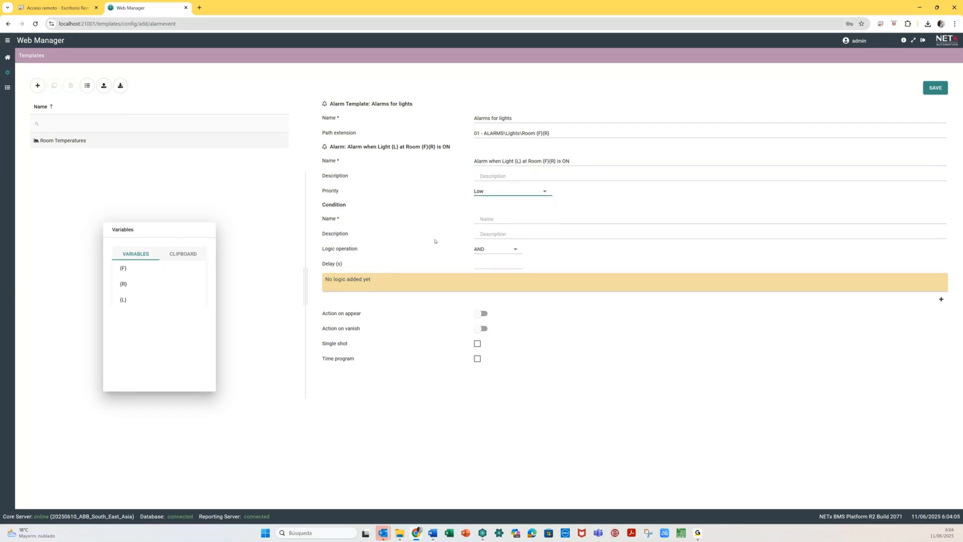
{"action": "left_click", "coordinate": [494, 221]}
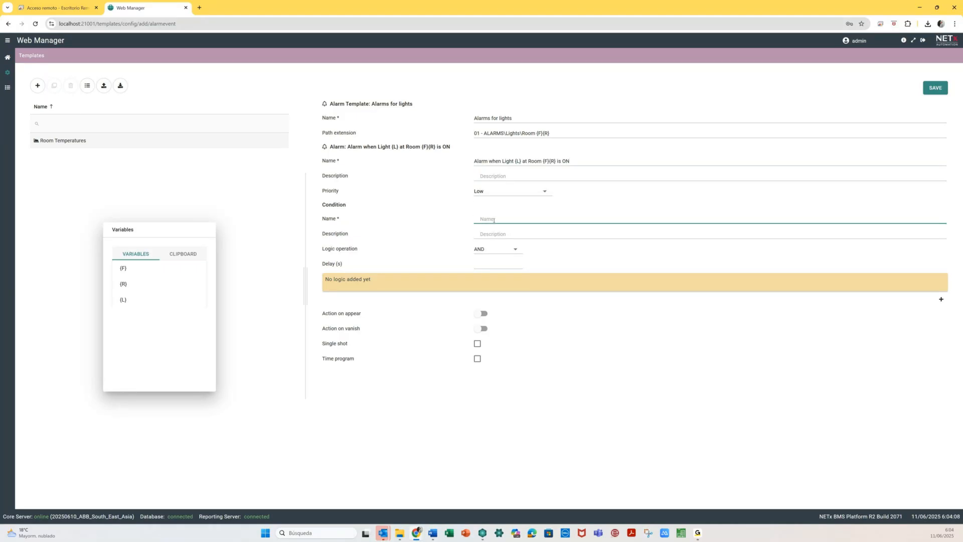
{"action": "type", "text": "The States of Light"}
{"action": "left_click", "coordinate": [123, 299]}
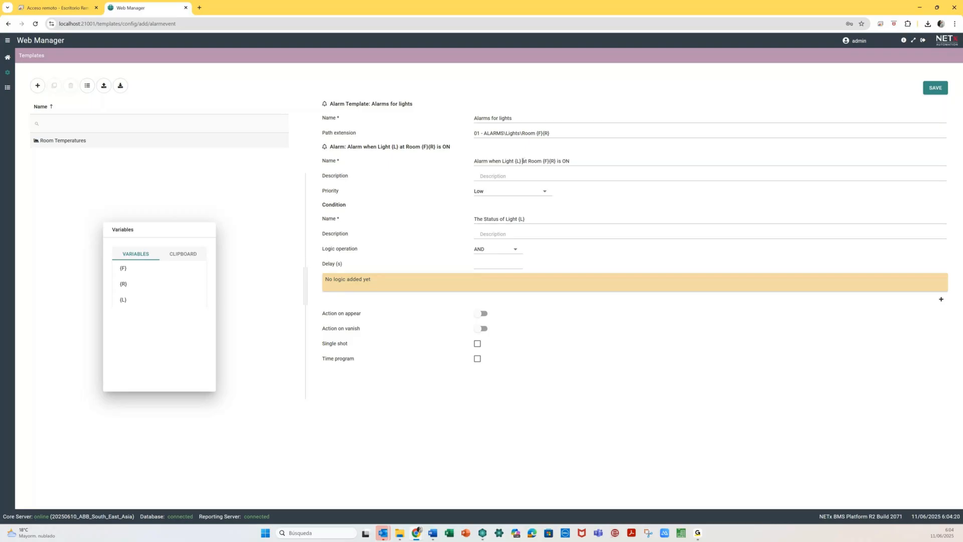
{"action": "left_click_drag", "start_coordinate": [523, 161], "coordinate": [585, 157]}
{"action": "key", "text": "ctrl+c"}
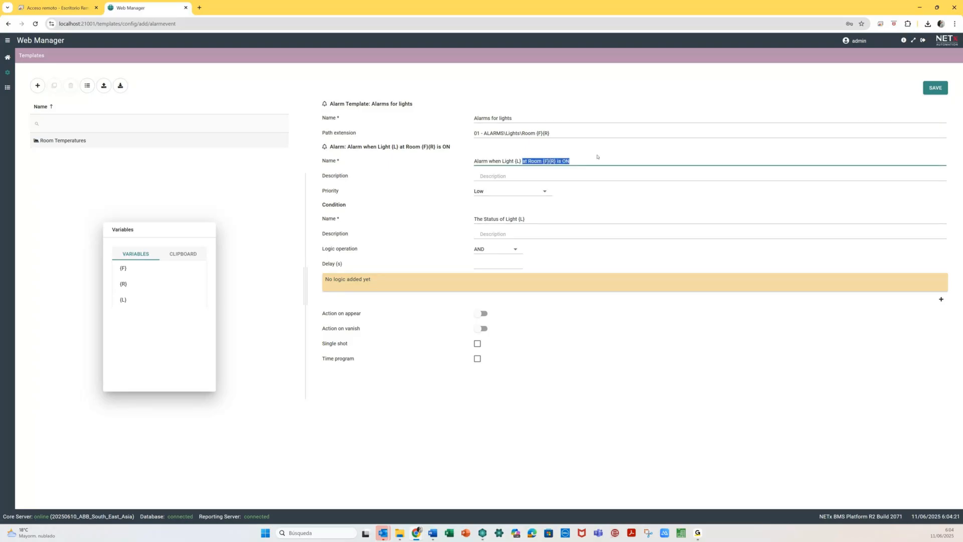
{"action": "left_click", "coordinate": [549, 218]}
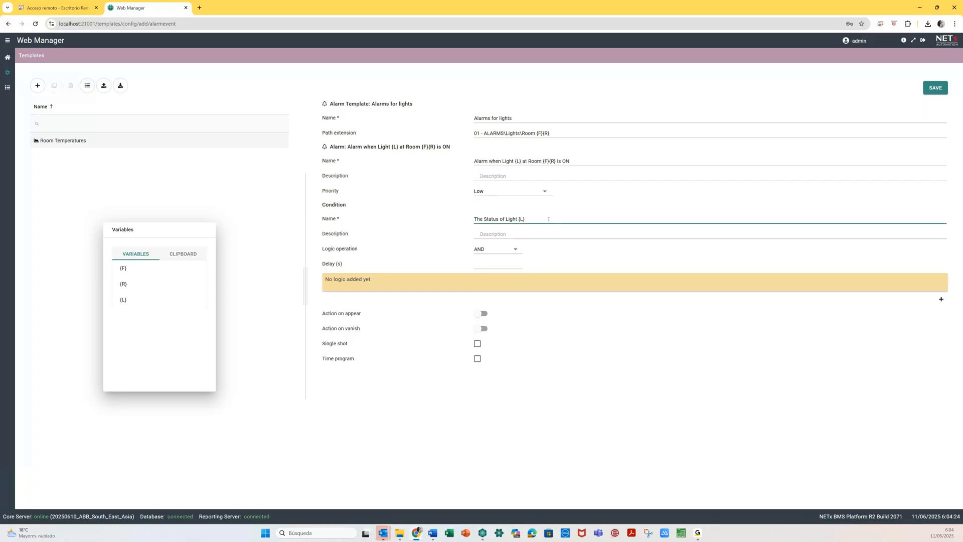
{"action": "key", "text": "ctrl+v"}
- Add an EQUALS comparison logic entry to the condition
{"action": "left_click", "coordinate": [941, 299]}
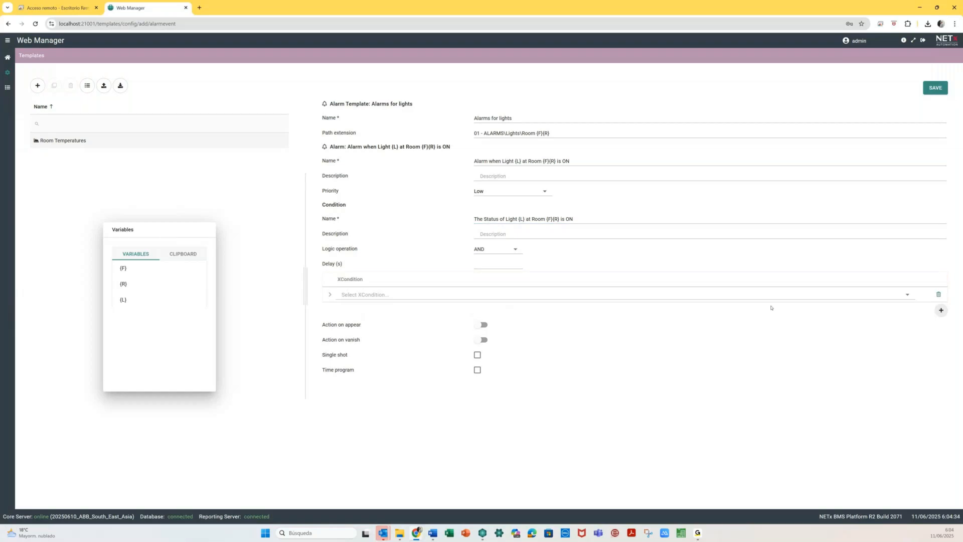
{"action": "left_click", "coordinate": [370, 295]}
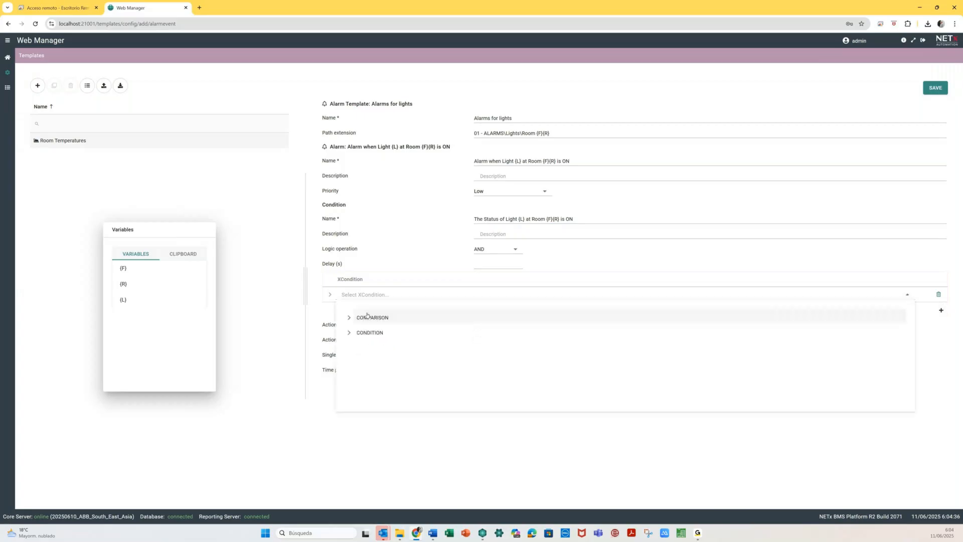
{"action": "left_click", "coordinate": [351, 319]}
{"action": "left_click", "coordinate": [375, 333]}
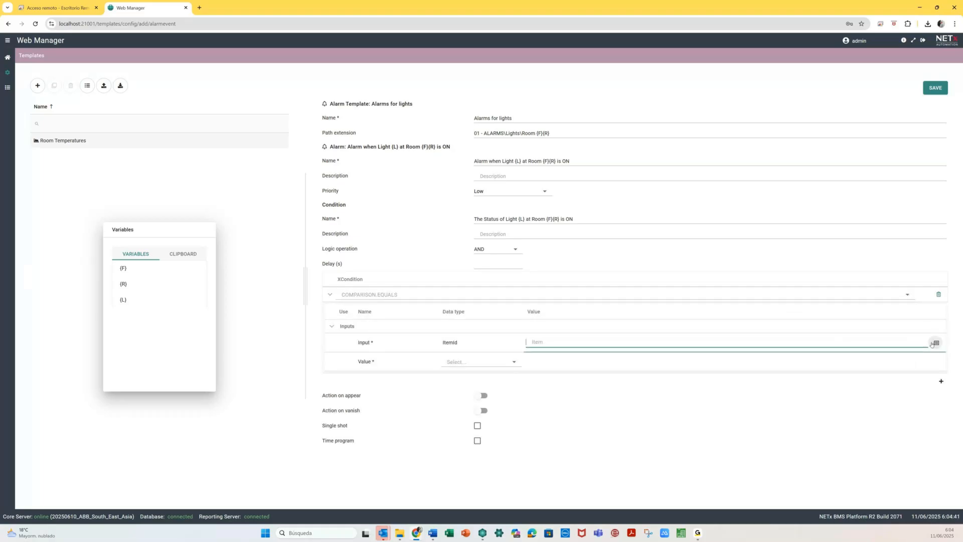
- Pick Aliases > Room 0101 > Lights > Status Hall as the comparison's input item
{"action": "left_click", "coordinate": [934, 343]}
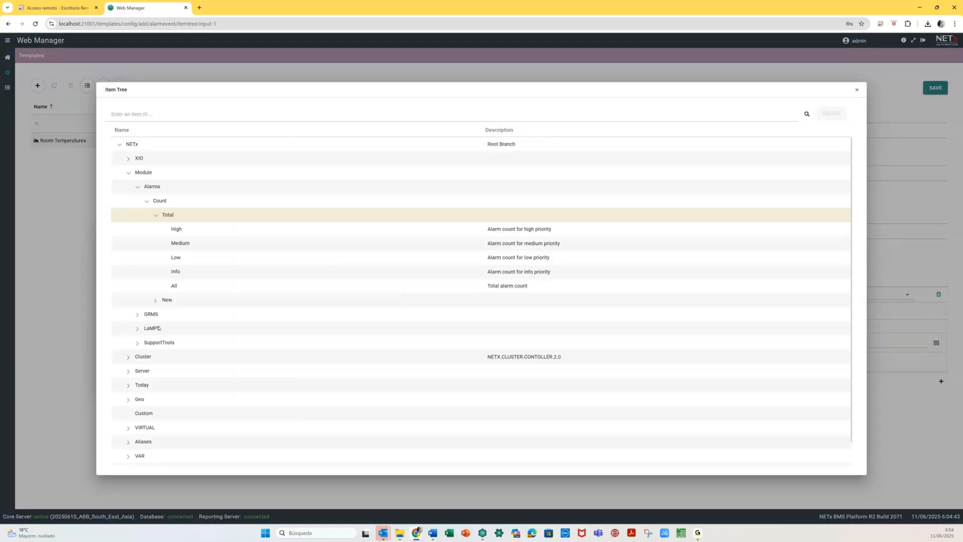
{"action": "left_click", "coordinate": [128, 173]}
{"action": "left_click", "coordinate": [128, 272]}
{"action": "left_click", "coordinate": [137, 287]}
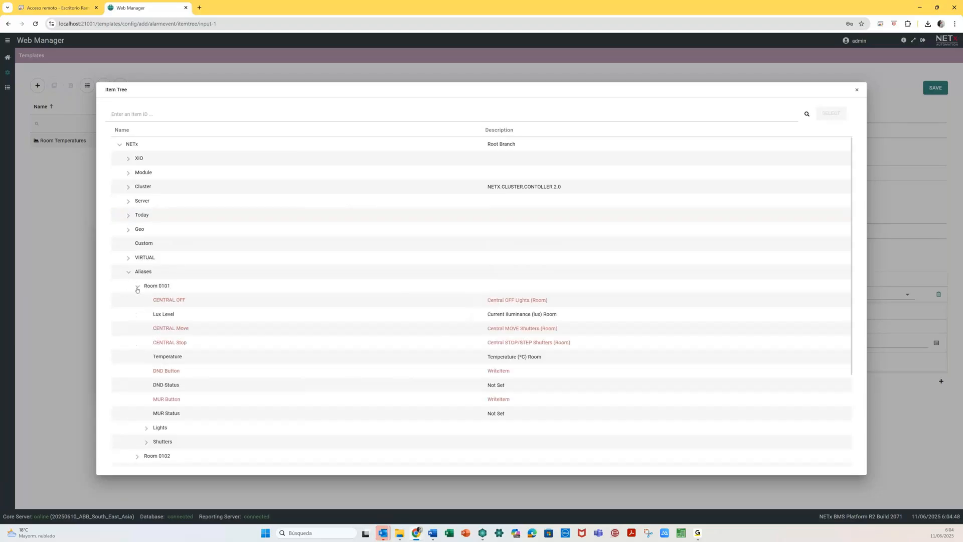
{"action": "left_click", "coordinate": [146, 429]}
{"action": "scroll", "coordinate": [146, 431], "scroll_direction": "down", "scroll_amount": 2}
{"action": "scroll", "coordinate": [146, 431], "scroll_direction": "down", "scroll_amount": 1}
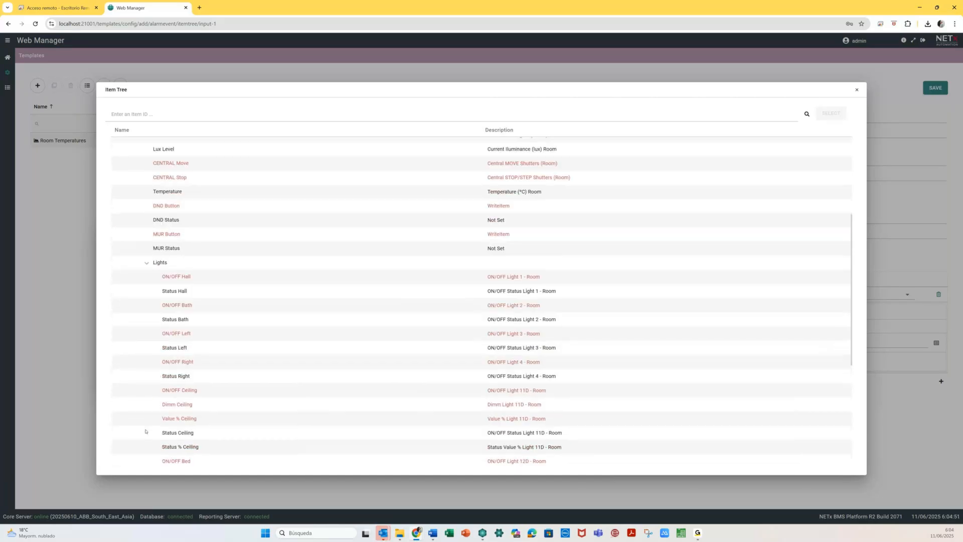
{"action": "scroll", "coordinate": [145, 431], "scroll_direction": "down", "scroll_amount": 1}
{"action": "scroll", "coordinate": [146, 431], "scroll_direction": "down", "scroll_amount": 1}
{"action": "left_click", "coordinate": [204, 209]}
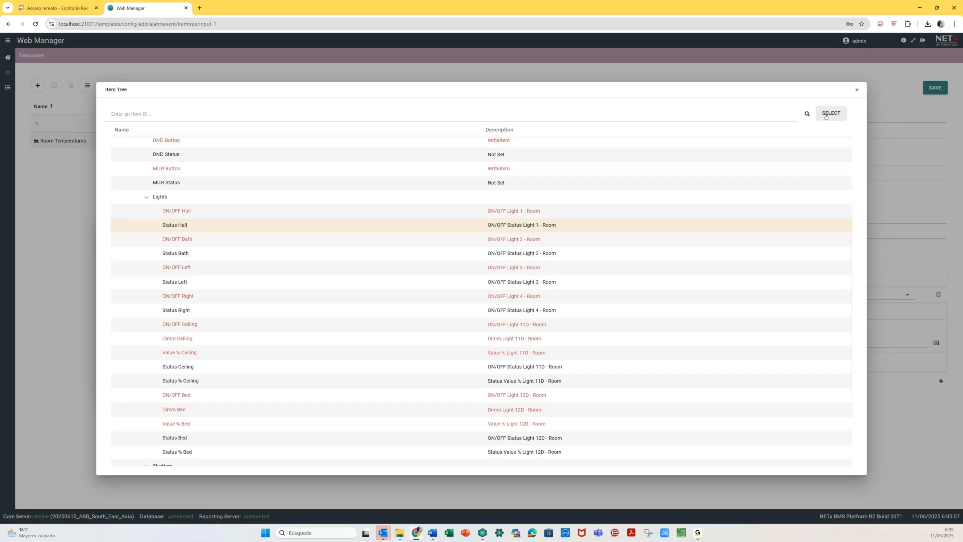
{"action": "left_click", "coordinate": [825, 115]}
- Replace the two '01' digit pairs in the Input path with the {F} and {R} variables
{"action": "left_click", "coordinate": [545, 343]}
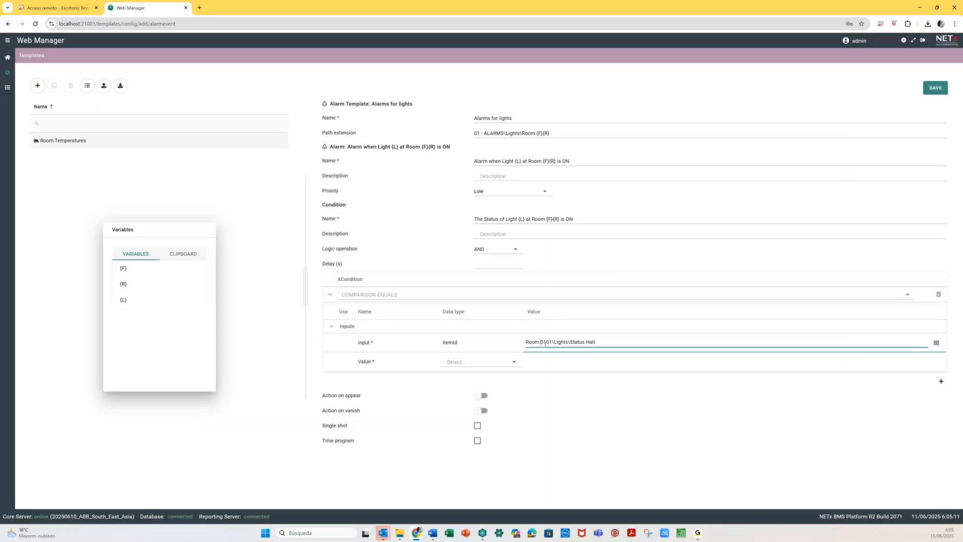
{"action": "key", "text": "shift+Right"}
{"action": "key", "text": "shift+Right"}
{"action": "left_click", "coordinate": [135, 268]}
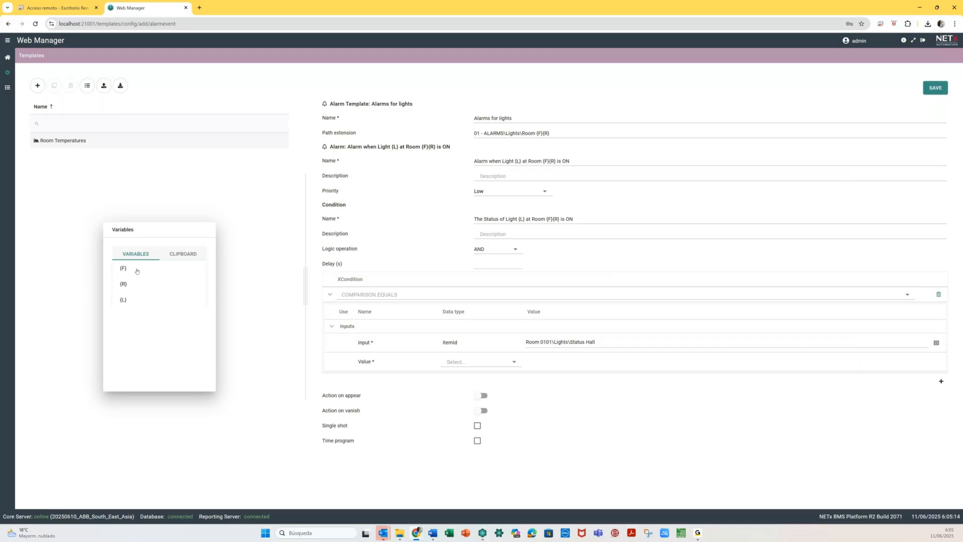
{"action": "left_click", "coordinate": [547, 342]}
{"action": "key", "text": "shift+Right"}
{"action": "key", "text": "shift+Right"}
{"action": "left_click", "coordinate": [138, 285]}
- Replace Hall with {L} in the Input path and save the Alarms for lights template
{"action": "left_click", "coordinate": [588, 342]}
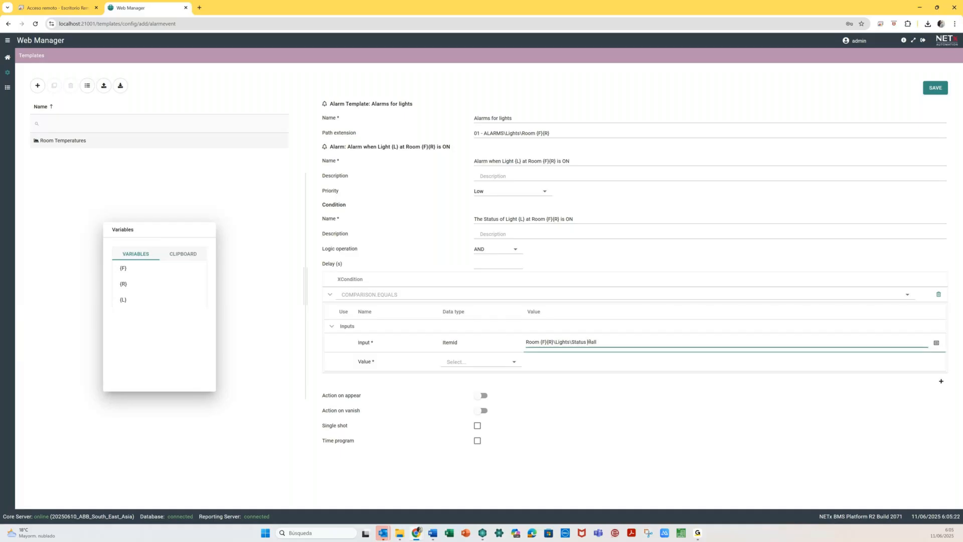
{"action": "double_click", "coordinate": [588, 342]}
{"action": "left_click", "coordinate": [135, 302]}
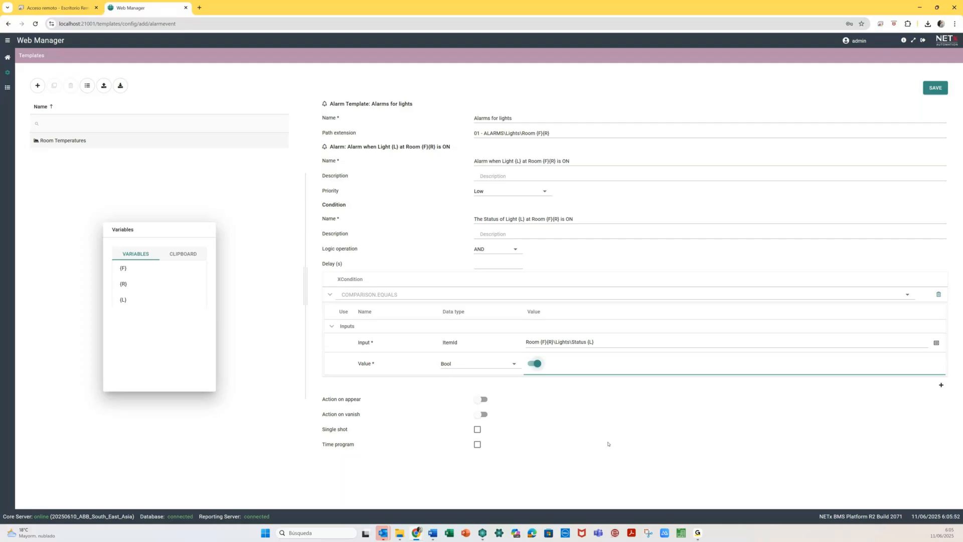
{"action": "left_click", "coordinate": [938, 90]}
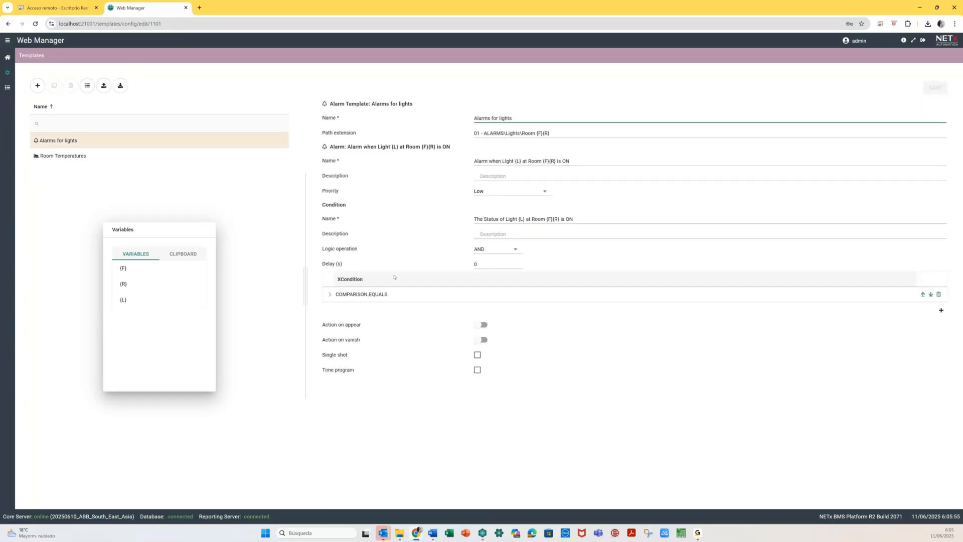
{"action": "left_click", "coordinate": [7, 58]}
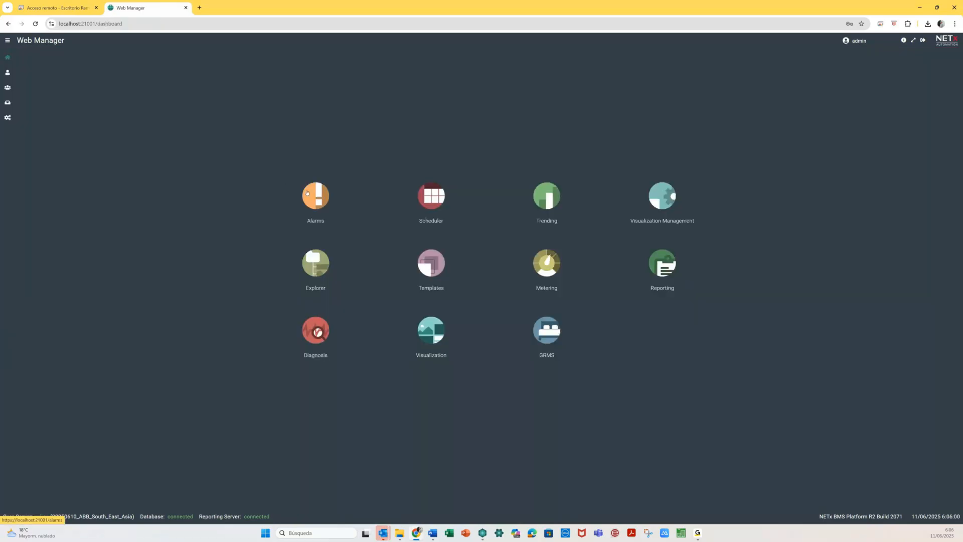
- Export the Alarms for lights template from Alarms configuration as Excel and open Alarms for lights.xlsx
{"action": "left_click", "coordinate": [307, 192]}
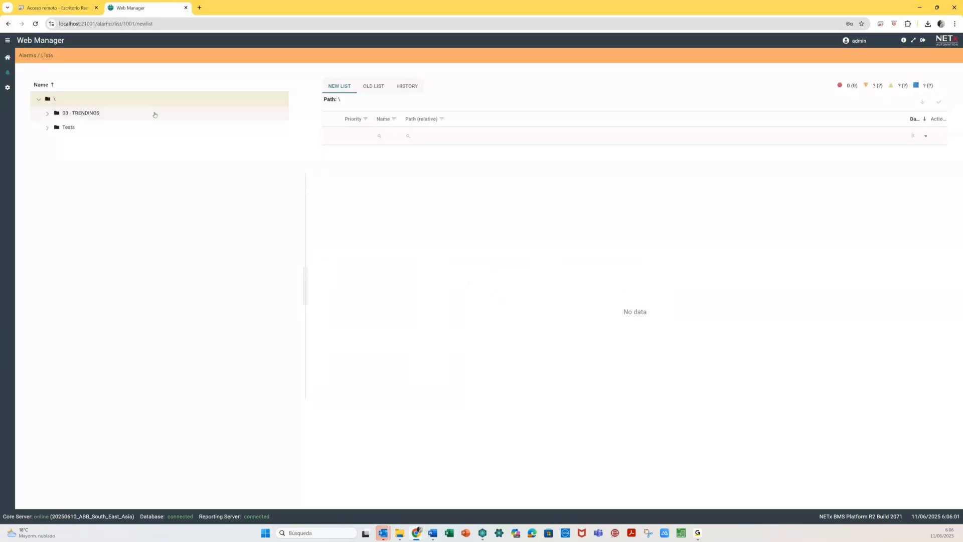
{"action": "left_click", "coordinate": [11, 91]}
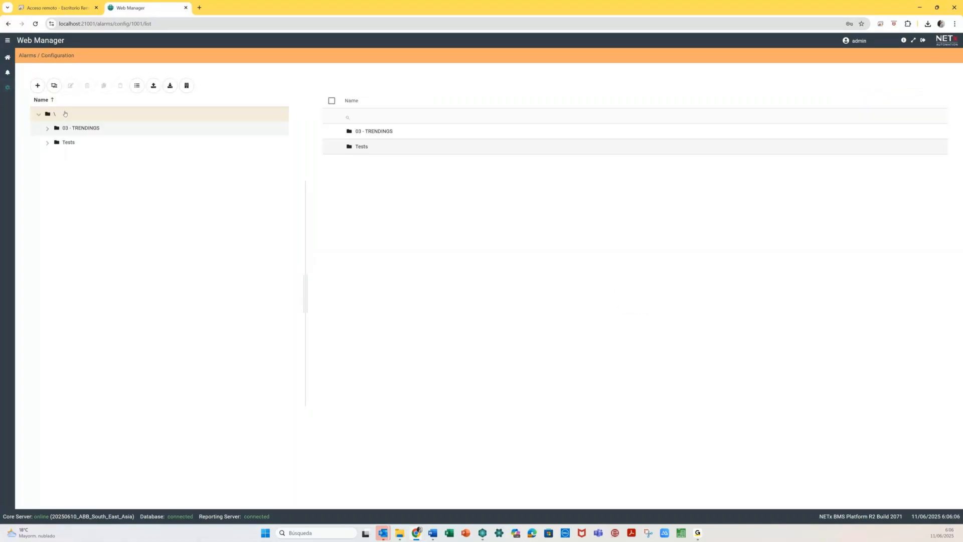
{"action": "left_click", "coordinate": [53, 86]}
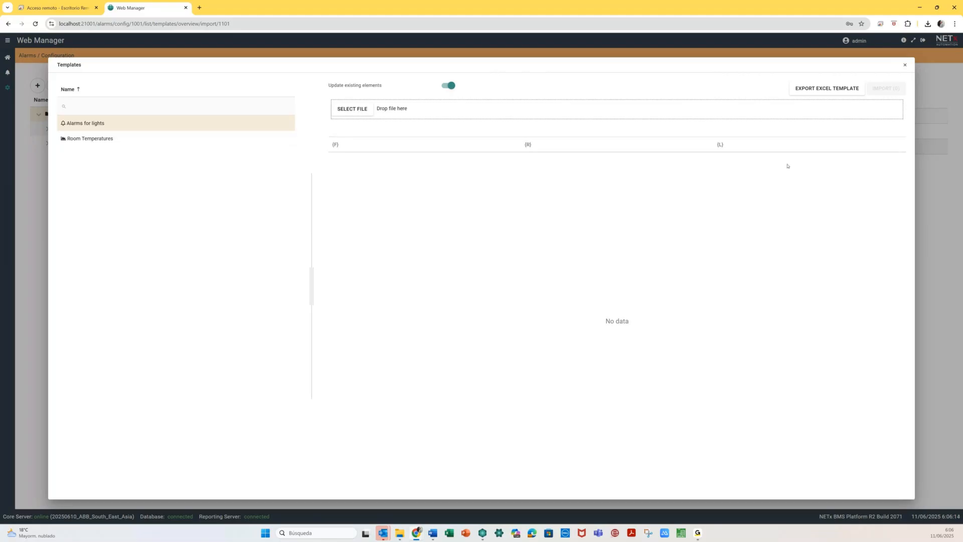
{"action": "left_click", "coordinate": [839, 89]}
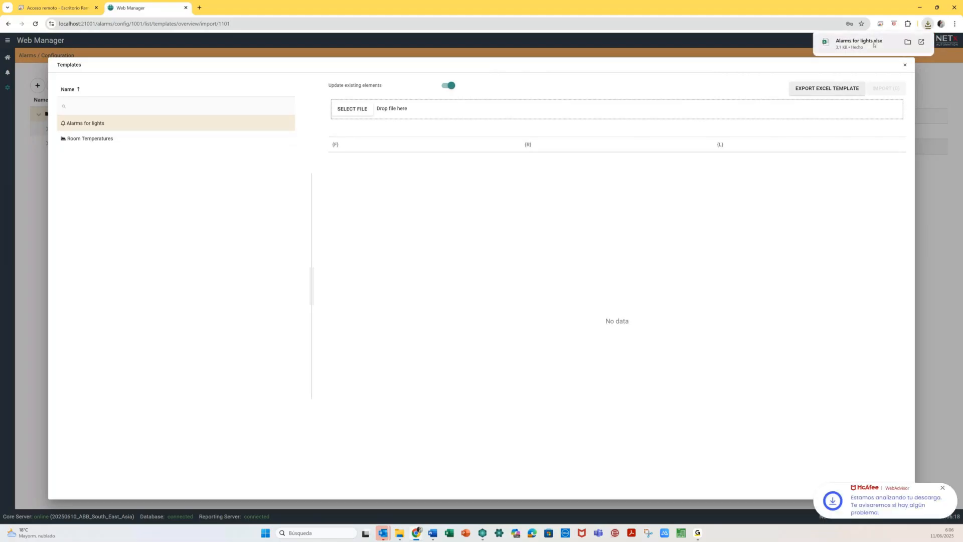
{"action": "left_click", "coordinate": [873, 44]}
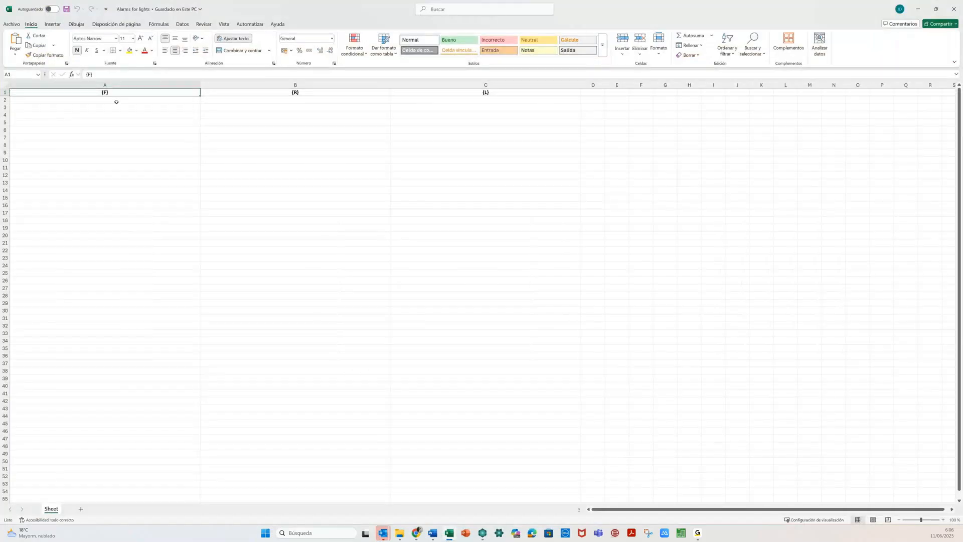
- Enter 01 as the floor and room number in row 2
{"action": "left_click", "coordinate": [116, 102]}
{"action": "type", "text": "'0"}
{"action": "type", "text": "1"}
{"action": "key", "text": "Return"}
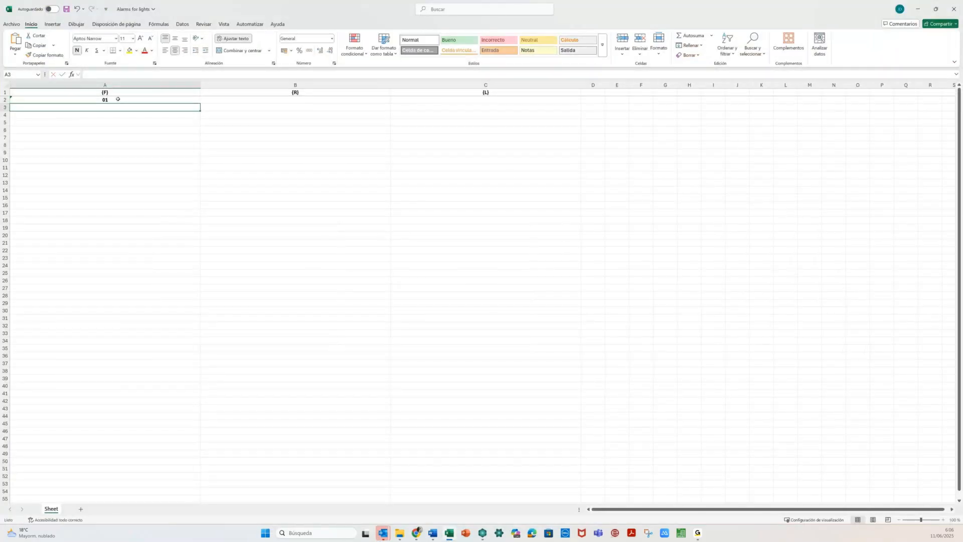
{"action": "left_click", "coordinate": [118, 99]}
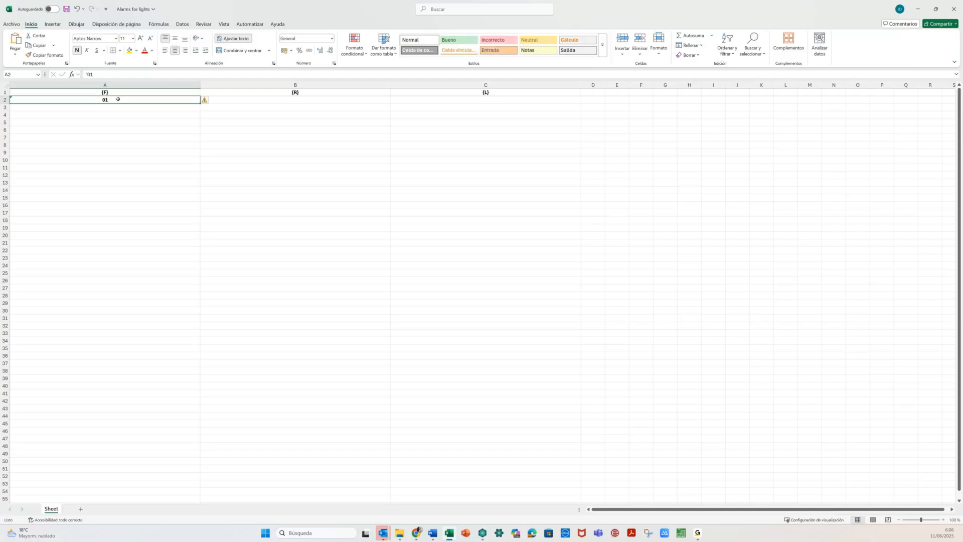
{"action": "key", "text": "Right"}
{"action": "type", "text": "'01"}
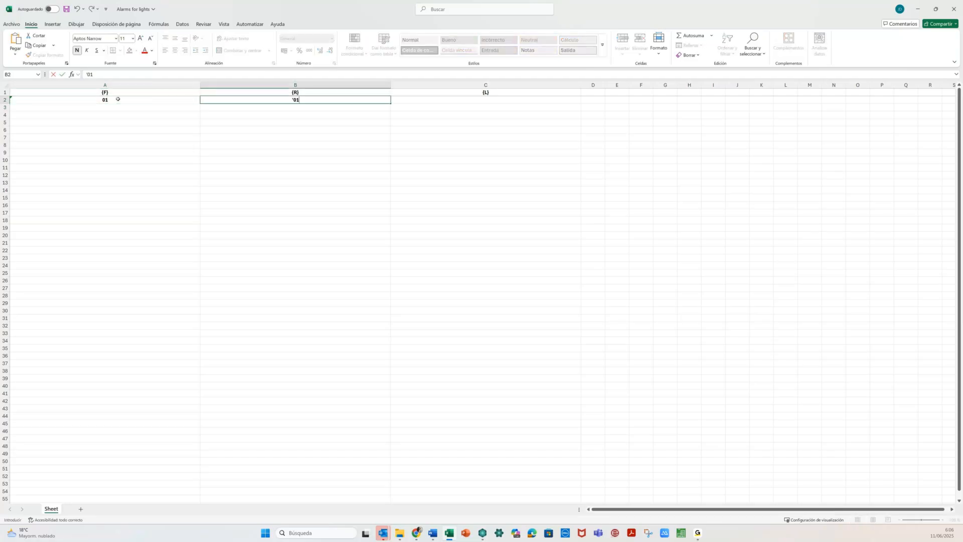
{"action": "key", "text": "Right"}
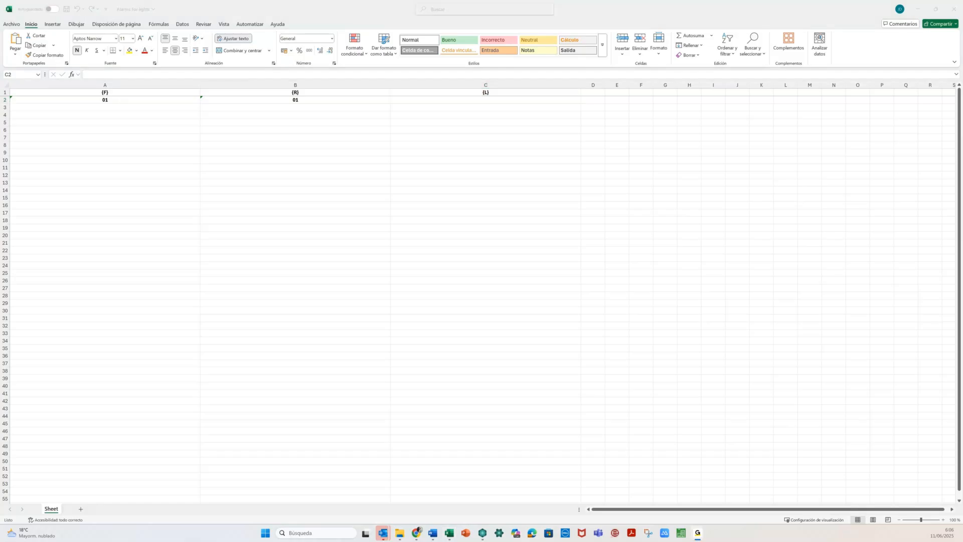
- Enter the light names Hall, Bath, Left, Right, Ceiling and Bed in C2:C7
{"action": "left_click", "coordinate": [481, 103]}
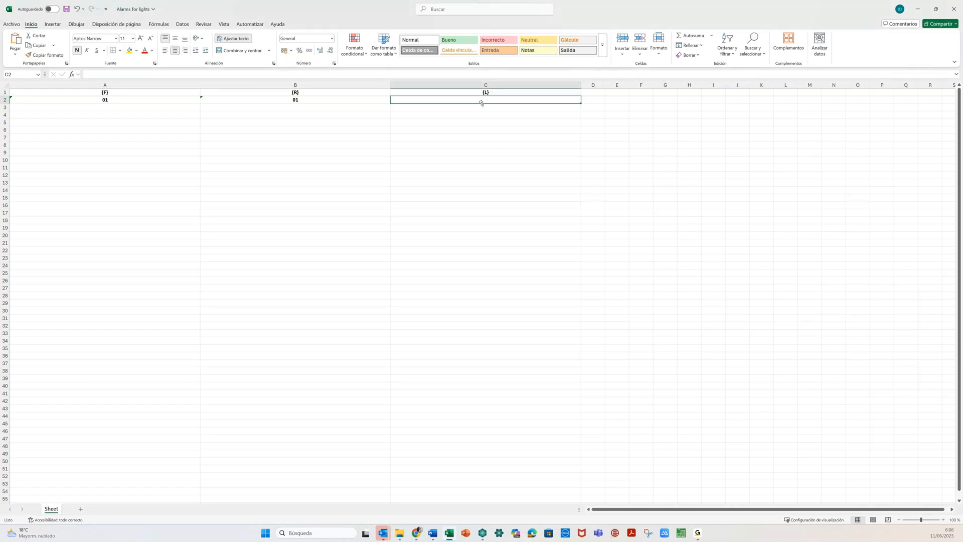
{"action": "type", "text": "Hall"}
{"action": "key", "text": "Return"}
{"action": "type", "text": "Ba"}
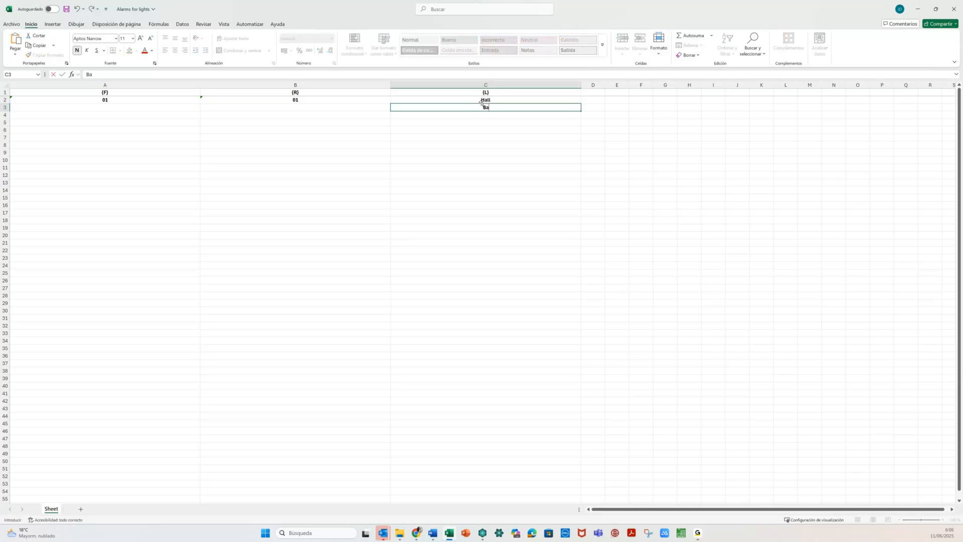
{"action": "type", "text": "th"}
{"action": "key", "text": "Return"}
{"action": "type", "text": "Left"}
{"action": "key", "text": "Return"}
{"action": "type", "text": "Ri"}
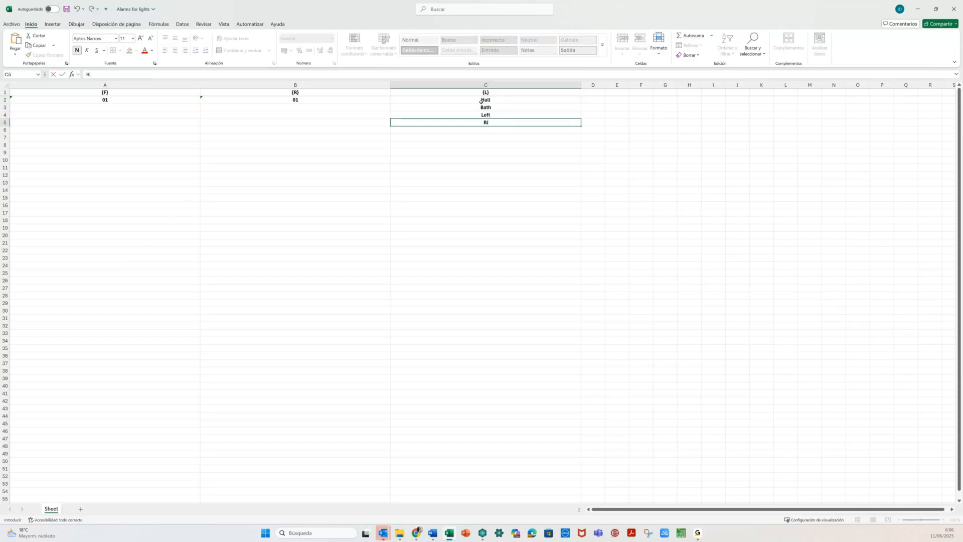
{"action": "type", "text": "ght"}
{"action": "key", "text": "Return"}
{"action": "type", "text": "Ceiling"}
{"action": "key", "text": "Return"}
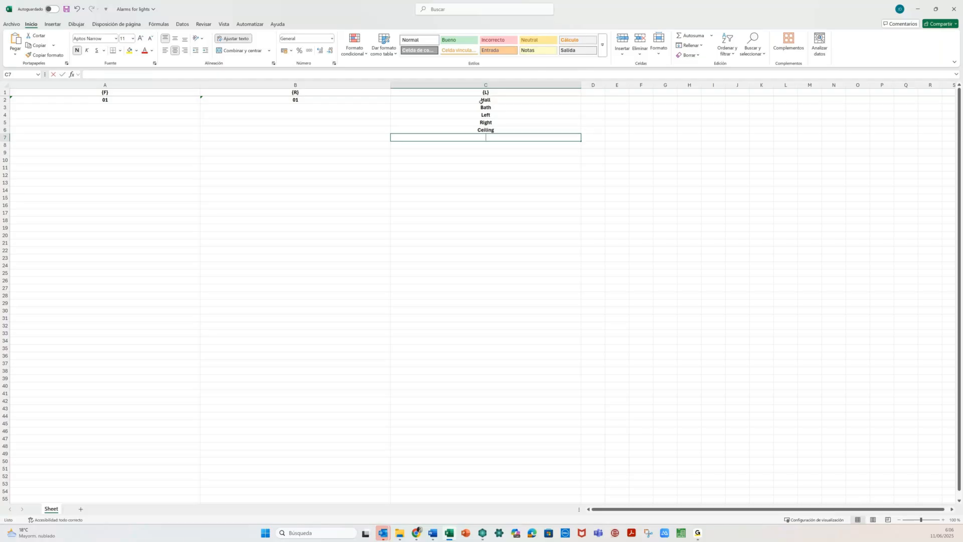
{"action": "type", "text": "Bed"}
{"action": "left_click", "coordinate": [130, 101]}
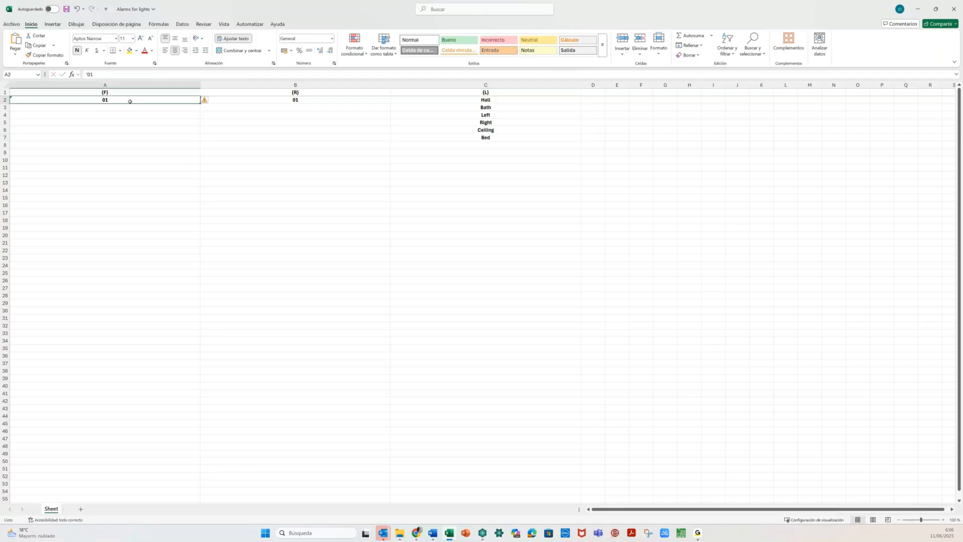
- Fill 01 down the floor and room columns for rows 2–7, then add room 02 in column B
{"action": "key", "text": "shift+Right"}
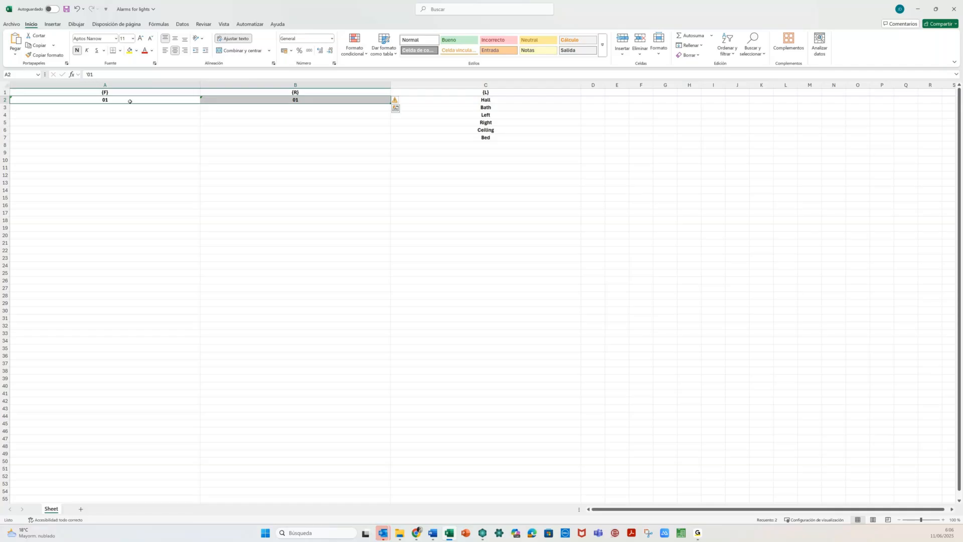
{"action": "left_click_drag", "start_coordinate": [130, 101], "coordinate": [271, 113]}
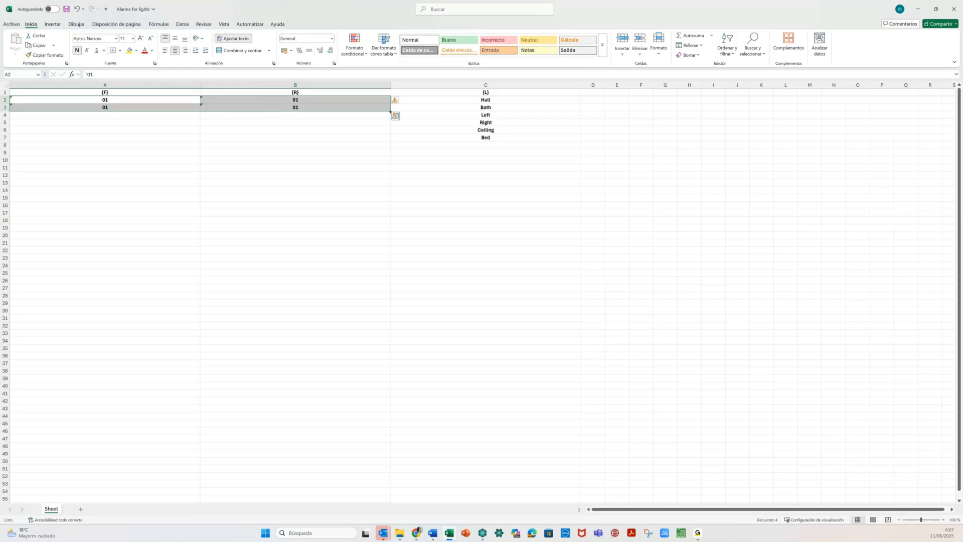
{"action": "double_click", "coordinate": [391, 112]}
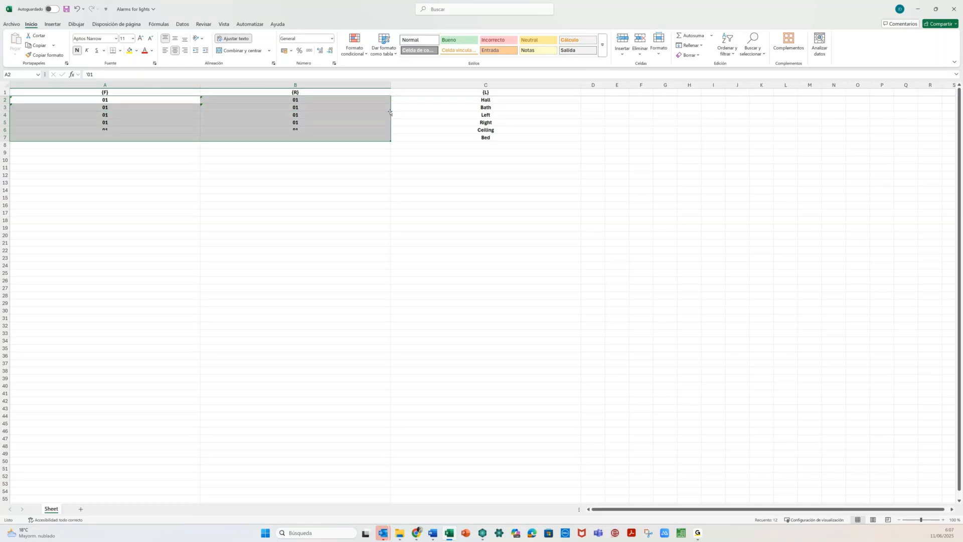
{"action": "left_click", "coordinate": [154, 149]}
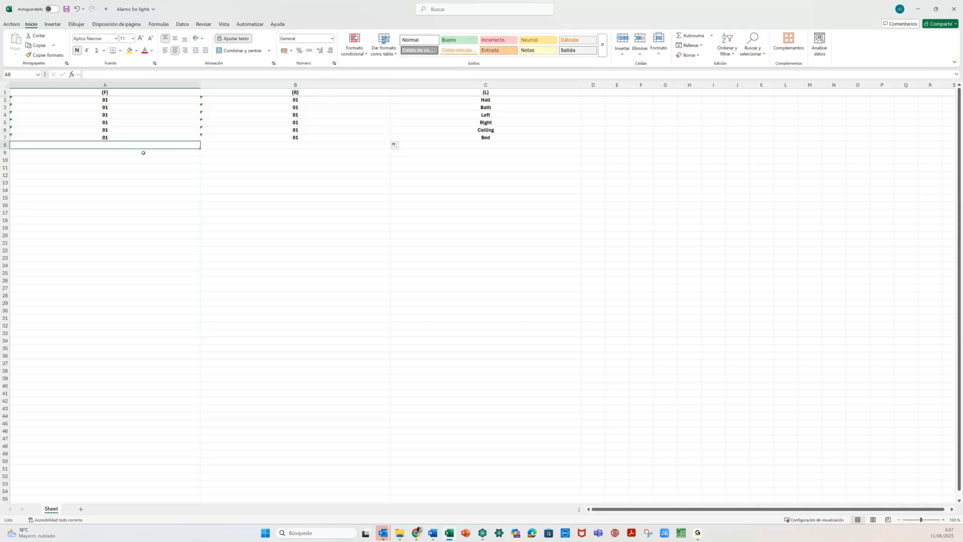
{"action": "left_click_drag", "start_coordinate": [151, 103], "coordinate": [151, 136]}
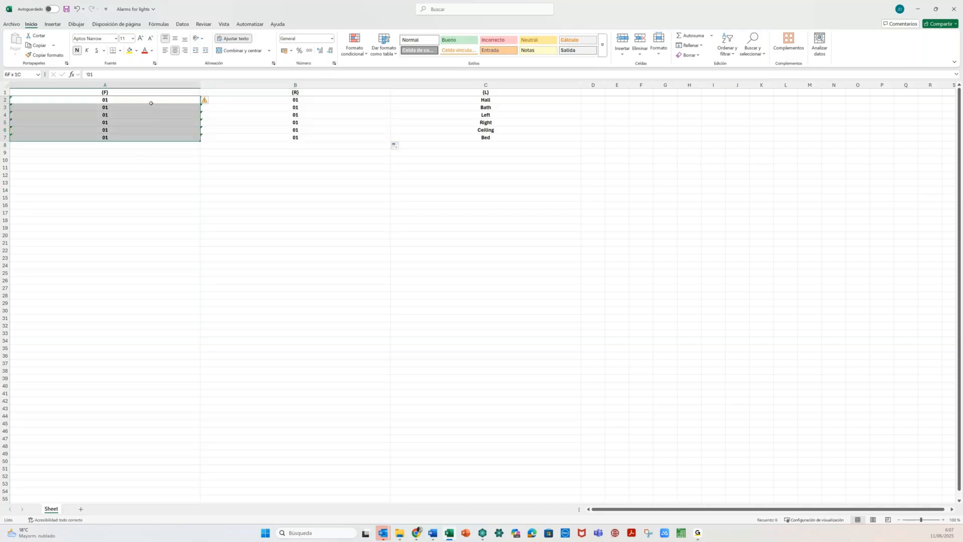
{"action": "key", "text": "ctrl+c"}
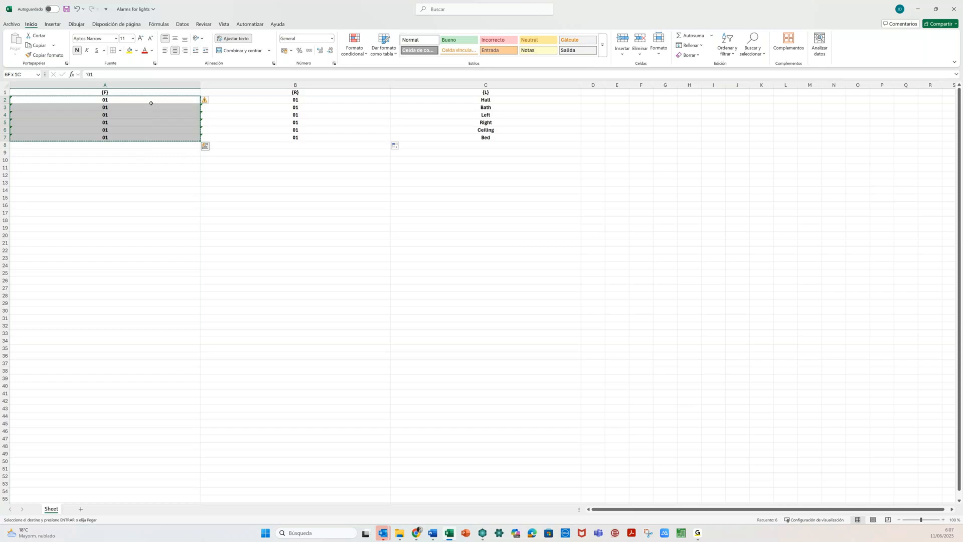
{"action": "left_click", "coordinate": [151, 105]}
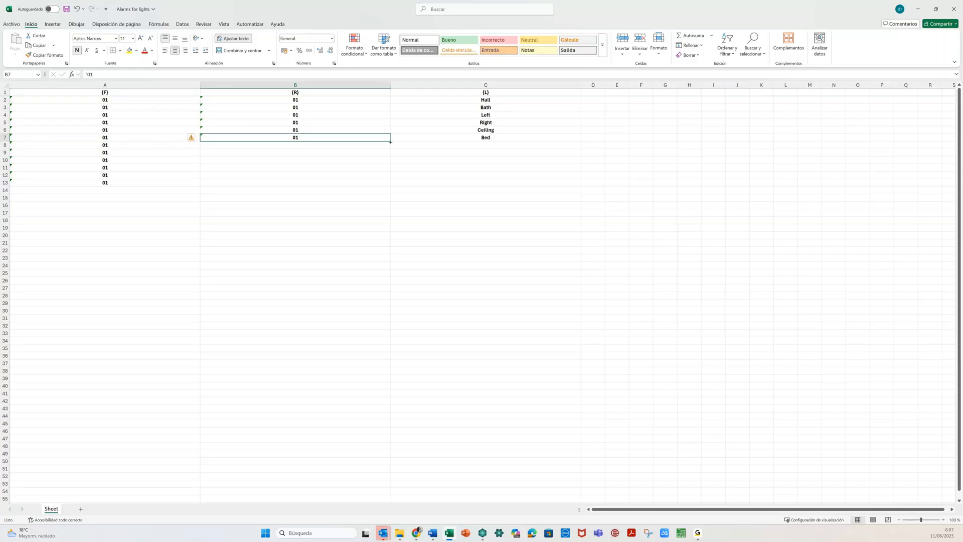
{"action": "left_click_drag", "start_coordinate": [392, 149], "coordinate": [392, 148]}
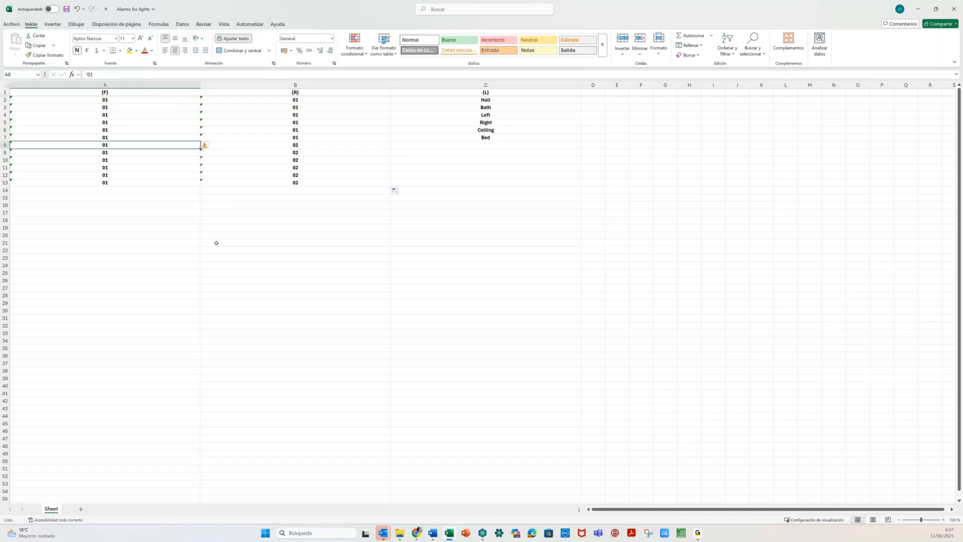
- Copy the six light names Hall to Bed into rows 8–13
{"action": "left_click", "coordinate": [287, 103]}
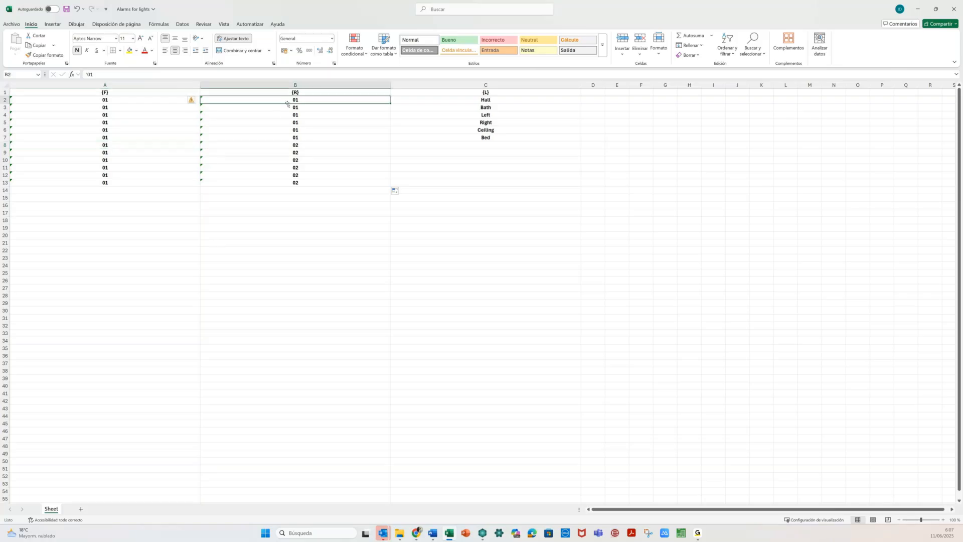
{"action": "left_click_drag", "start_coordinate": [441, 100], "coordinate": [443, 137]}
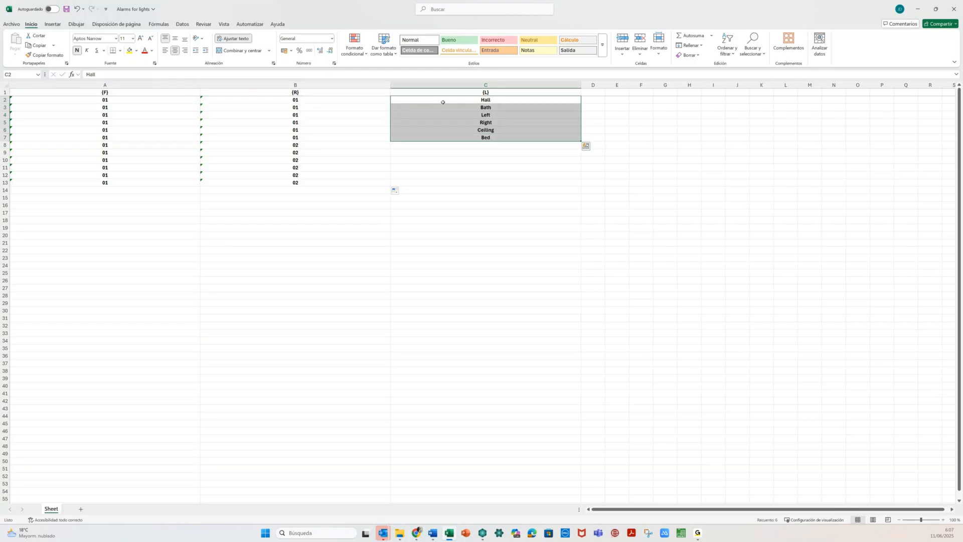
{"action": "key", "text": "ctrl+c"}
{"action": "key", "text": "Down"}
{"action": "key", "text": "Down"}
{"action": "key", "text": "Down"}
{"action": "key", "text": "Down"}
{"action": "key", "text": "Down"}
{"action": "key", "text": "Down"}
{"action": "key", "text": "ctrl+v"}
{"action": "key", "text": "Left"}
{"action": "key", "text": "Up"}
{"action": "key", "text": "Up"}
{"action": "key", "text": "Up"}
{"action": "key", "text": "Up"}
{"action": "key", "text": "Up"}
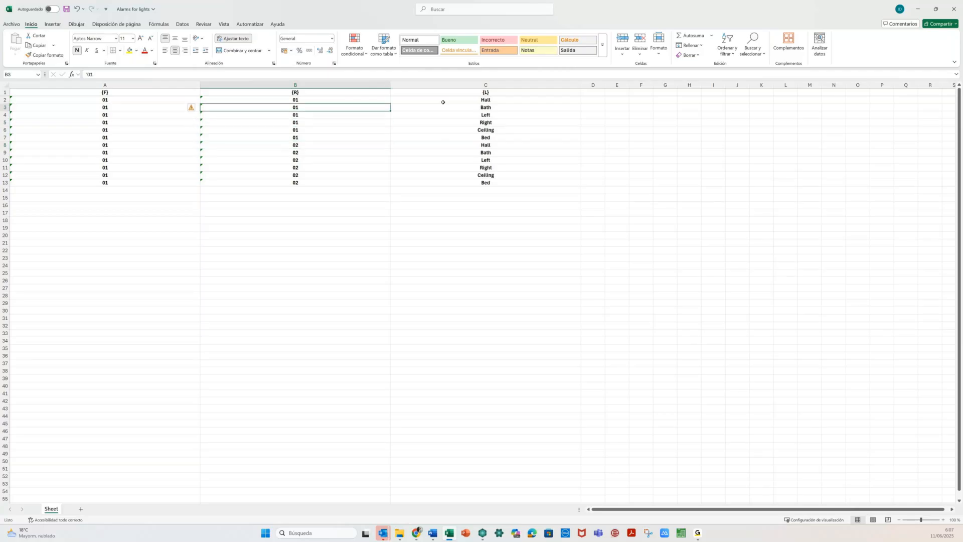
- Copy the twelve-row room and light block into rows 14–25
{"action": "key", "text": "Up"}
{"action": "key", "text": "shift+Right"}
{"action": "key", "text": "ctrl+shift+Down"}
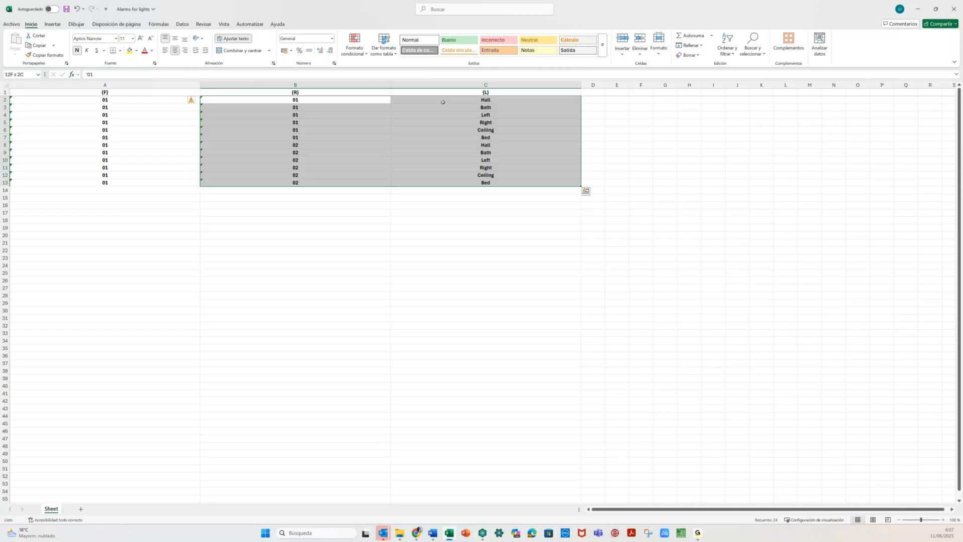
{"action": "key", "text": "ctrl+c"}
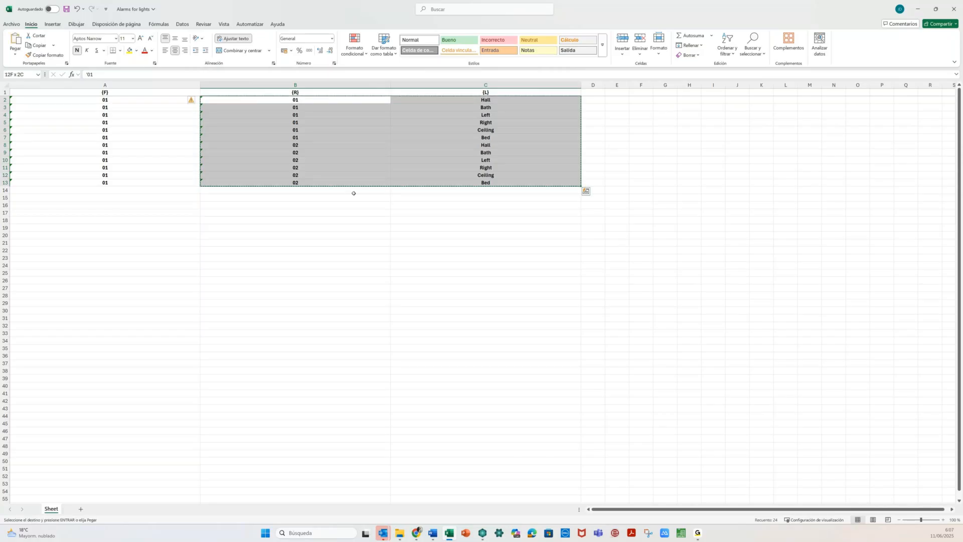
{"action": "left_click", "coordinate": [348, 191]}
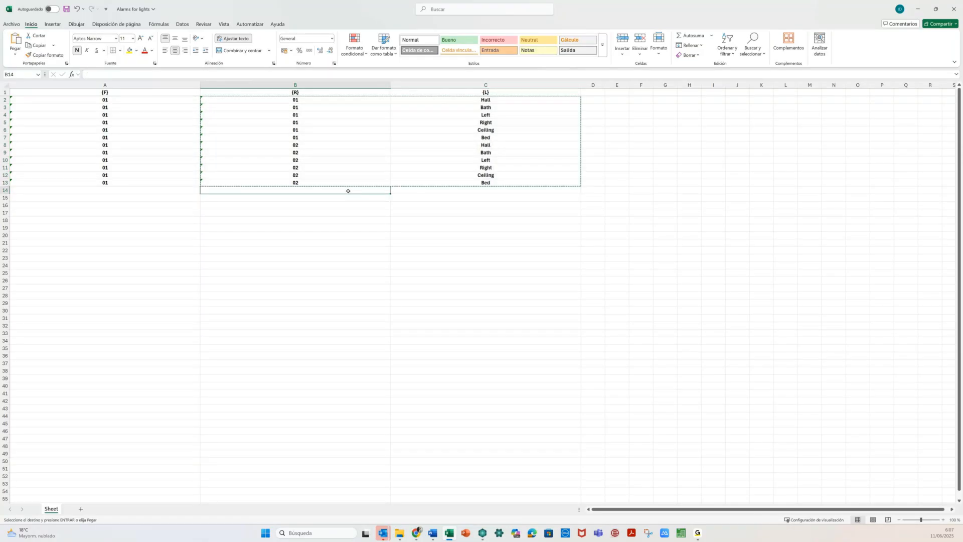
{"action": "key", "text": "Return"}
{"action": "key", "text": "Up"}
{"action": "key", "text": "Up"}
{"action": "key", "text": "Up"}
{"action": "key", "text": "Up"}
{"action": "key", "text": "Up"}
{"action": "key", "text": "Up"}
{"action": "key", "text": "Up"}
{"action": "key", "text": "Up"}
{"action": "key", "text": "Up"}
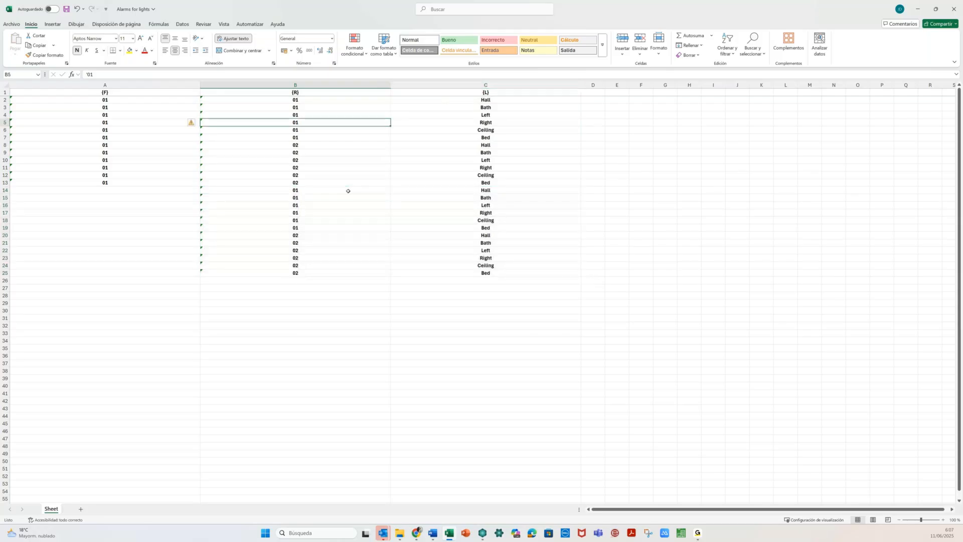
- Copy the 24-row room and light block into rows 26–49
{"action": "key", "text": "Up"}
{"action": "key", "text": "Up"}
{"action": "key", "text": "Up"}
{"action": "key", "text": "shift+Right"}
{"action": "key", "text": "shift+Down"}
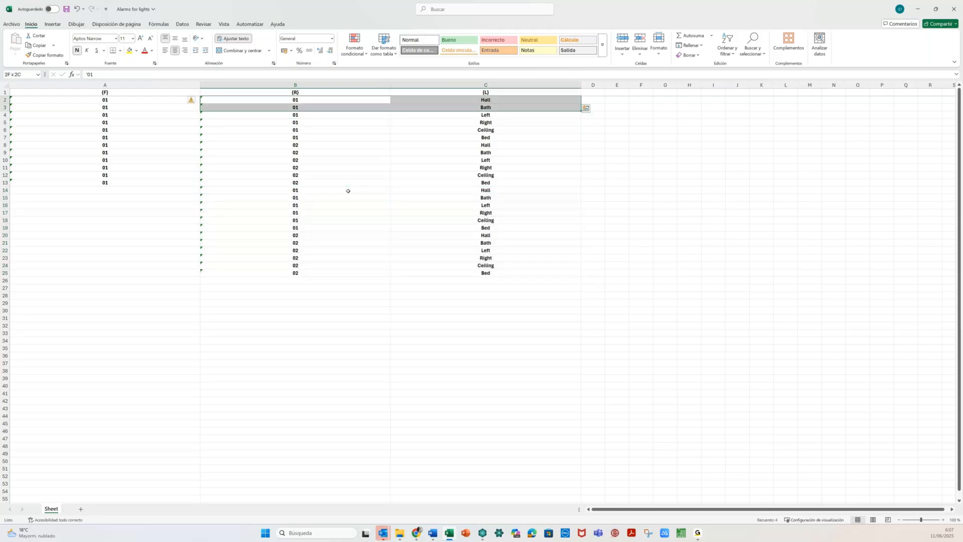
{"action": "key", "text": "shift+Down"}
{"action": "key", "text": "shift+Down"}
{"action": "key", "text": "shift+Down"}
{"action": "key", "text": "shift+Down"}
{"action": "key", "text": "shift+Down"}
{"action": "key", "text": "shift+Down"}
{"action": "key", "text": "shift+Down"}
{"action": "key", "text": "shift+Down"}
{"action": "key", "text": "shift+Down"}
{"action": "key", "text": "shift+Down"}
{"action": "key", "text": "shift+Down"}
{"action": "key", "text": "shift+Down"}
{"action": "key", "text": "shift+Down"}
{"action": "key", "text": "shift+Down"}
{"action": "key", "text": "shift+Down"}
{"action": "key", "text": "shift+Down"}
{"action": "key", "text": "shift+Down"}
{"action": "key", "text": "shift+Down"}
{"action": "key", "text": "shift+Down"}
{"action": "key", "text": "shift+Down"}
{"action": "key", "text": "shift+Down"}
{"action": "key", "text": "shift+Down"}
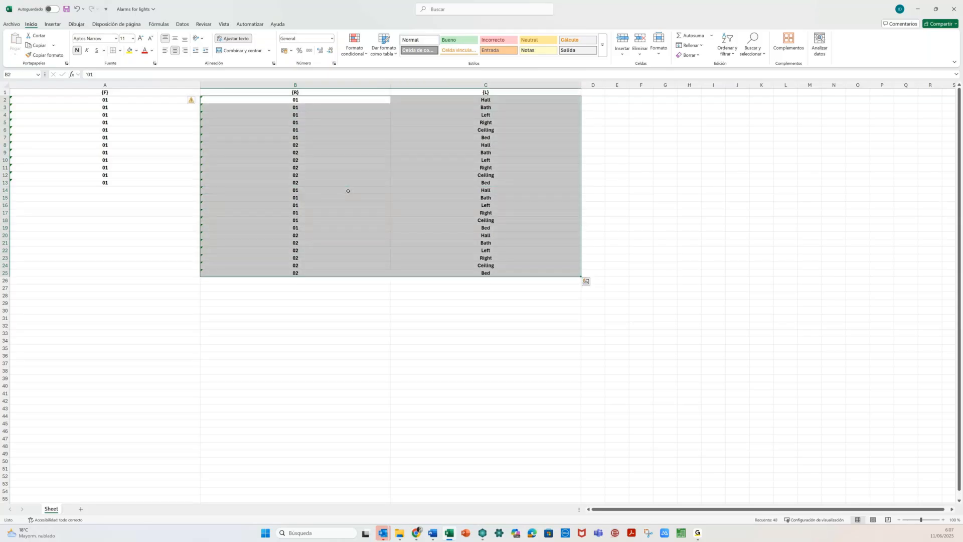
{"action": "key", "text": "ctrl+c"}
{"action": "key", "text": "Down"}
{"action": "key", "text": "Down"}
{"action": "key", "text": "Down"}
{"action": "key", "text": "ctrl+Down"}
{"action": "key", "text": "Down"}
{"action": "key", "text": "Return"}
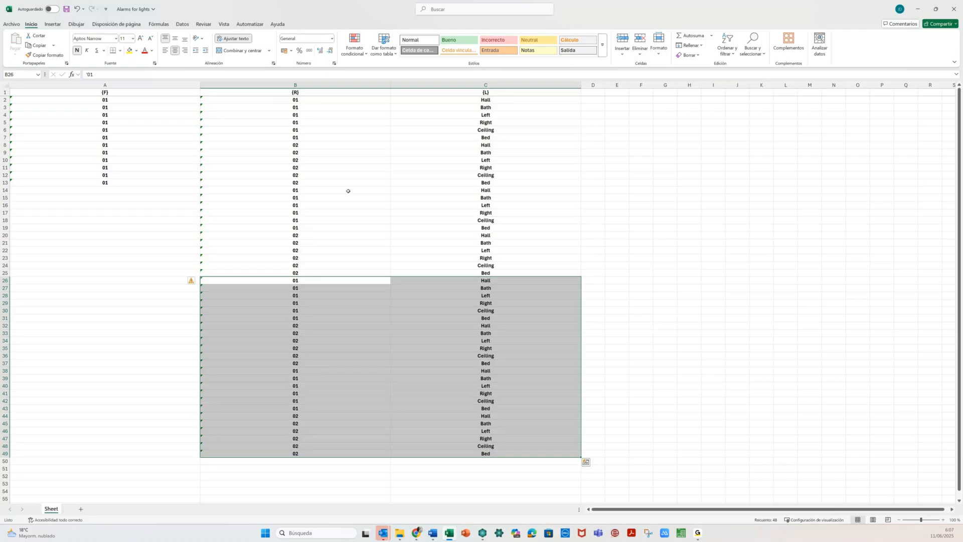
{"action": "left_click", "coordinate": [193, 183]}
{"action": "left_click_drag", "start_coordinate": [200, 187], "coordinate": [201, 187]}
- Fill 02 into column A from row 14 through row 25
{"action": "left_click_drag", "start_coordinate": [200, 188], "coordinate": [200, 193]}
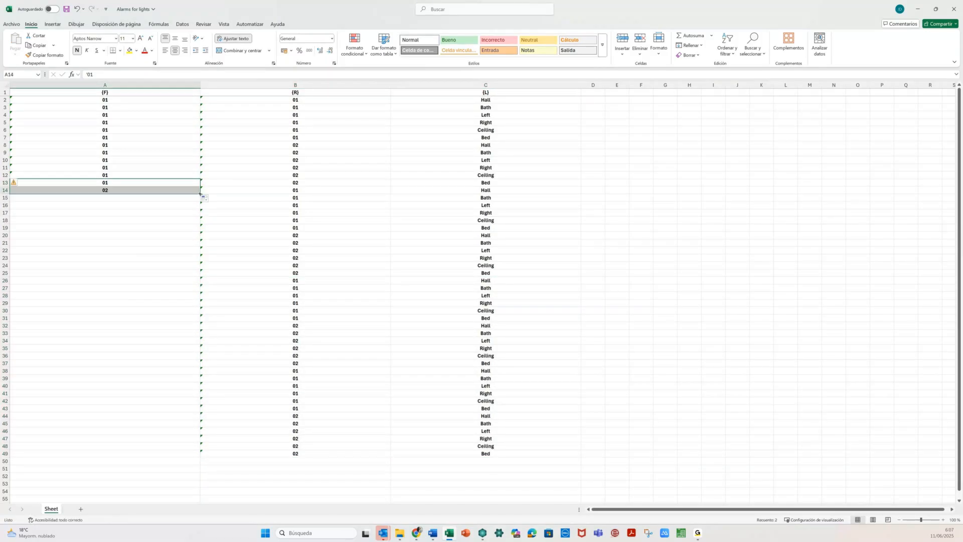
{"action": "left_click", "coordinate": [200, 194]}
{"action": "key", "text": "ctrl+c"}
{"action": "left_click_drag", "start_coordinate": [200, 193], "coordinate": [192, 275]}
{"action": "left_click", "coordinate": [168, 220]}
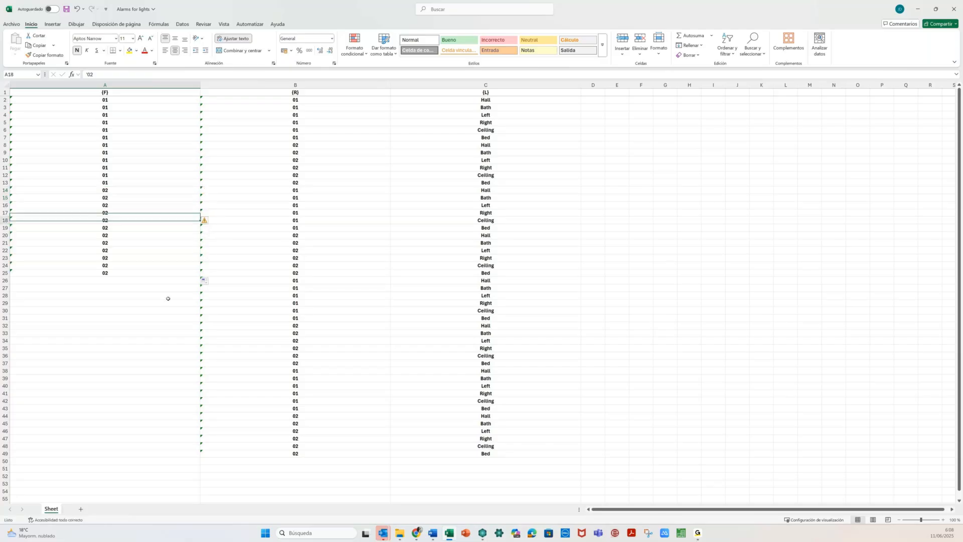
- Fill 03 into column A from row 26 through row 37
{"action": "key", "text": "ctrl+Down"}
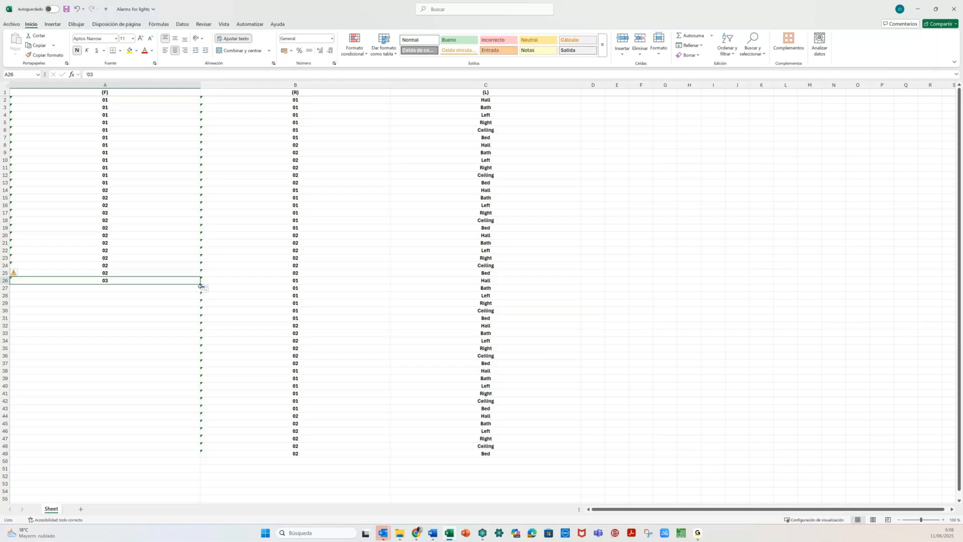
{"action": "key", "text": "ctrl+c"}
{"action": "key", "text": "Down"}
{"action": "key", "text": "ctrl+v"}
{"action": "left_click_drag", "start_coordinate": [201, 292], "coordinate": [189, 368]}
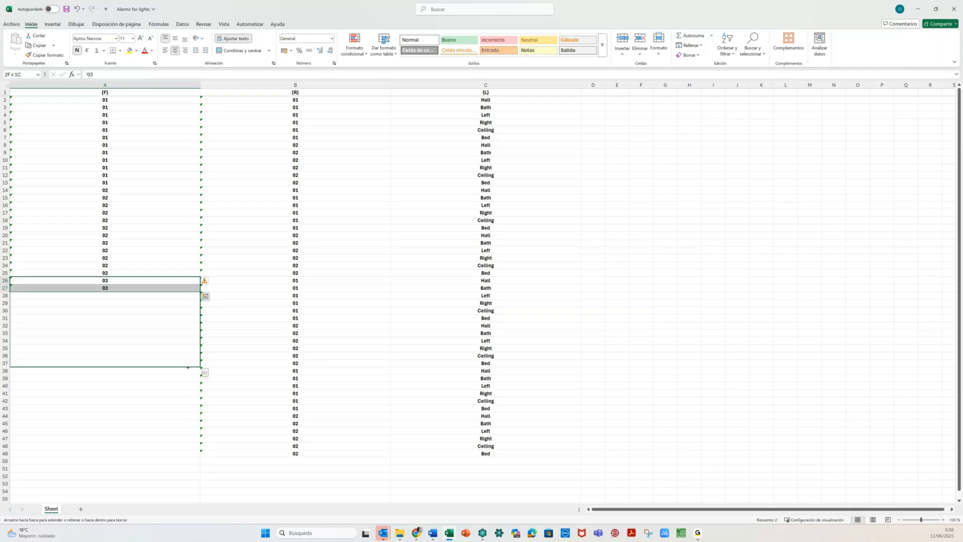
{"action": "left_click_drag", "start_coordinate": [188, 367], "coordinate": [201, 374]}
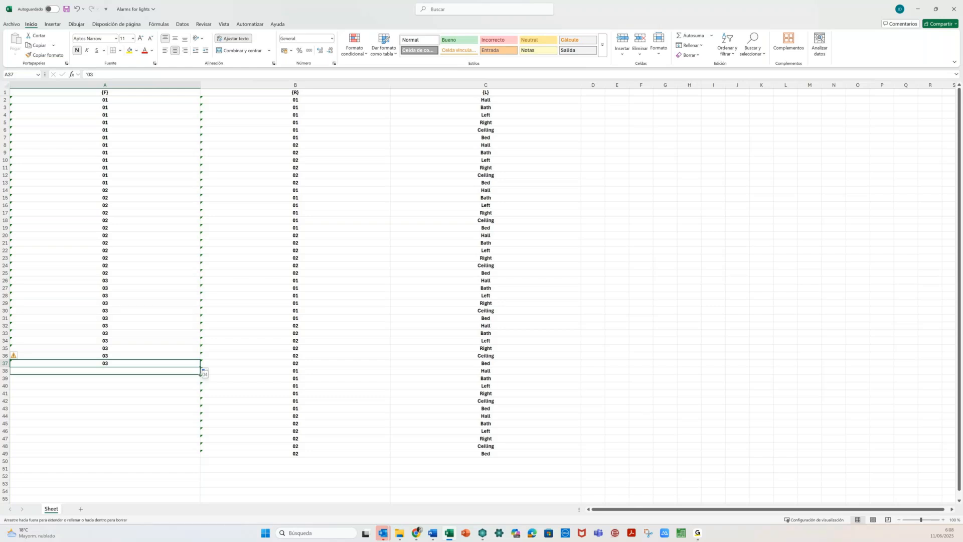
- Fill 04 into column A rows 38–49 and close the workbook
{"action": "left_click_drag", "start_coordinate": [200, 373], "coordinate": [199, 379]}
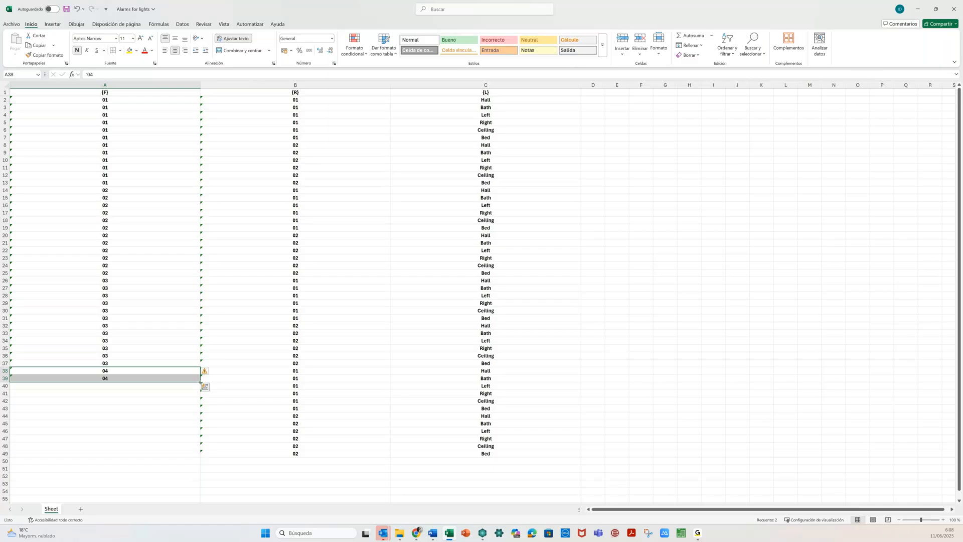
{"action": "double_click", "coordinate": [201, 383]}
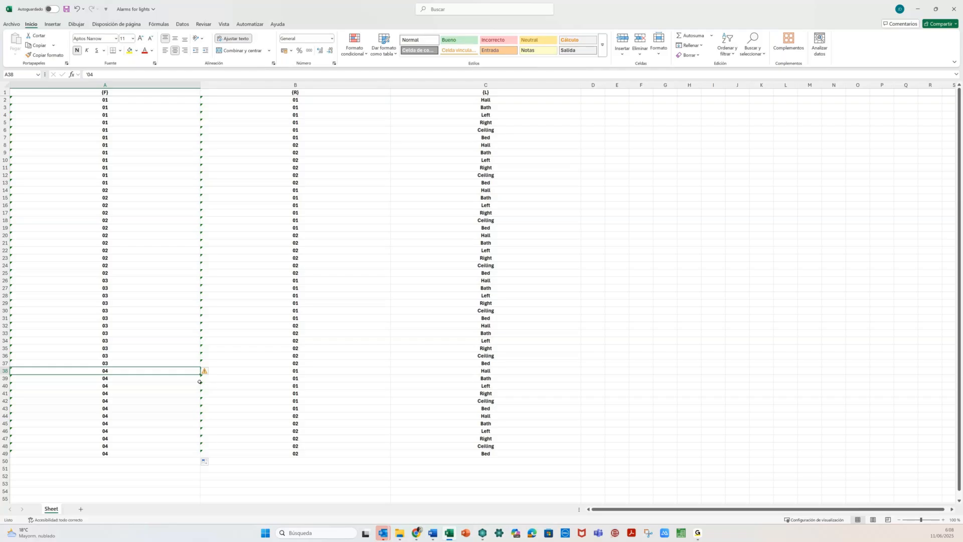
{"action": "left_click", "coordinate": [166, 451]}
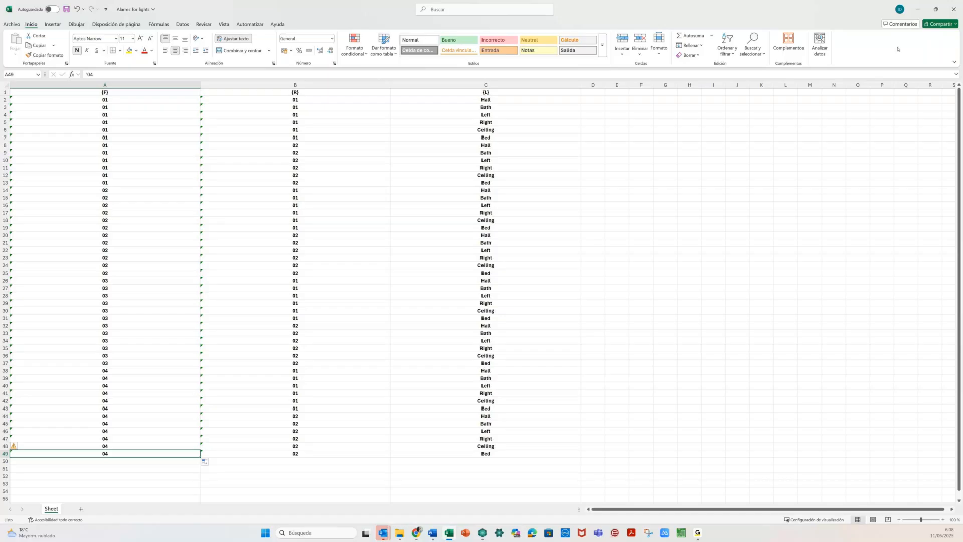
{"action": "left_click", "coordinate": [955, 9]}
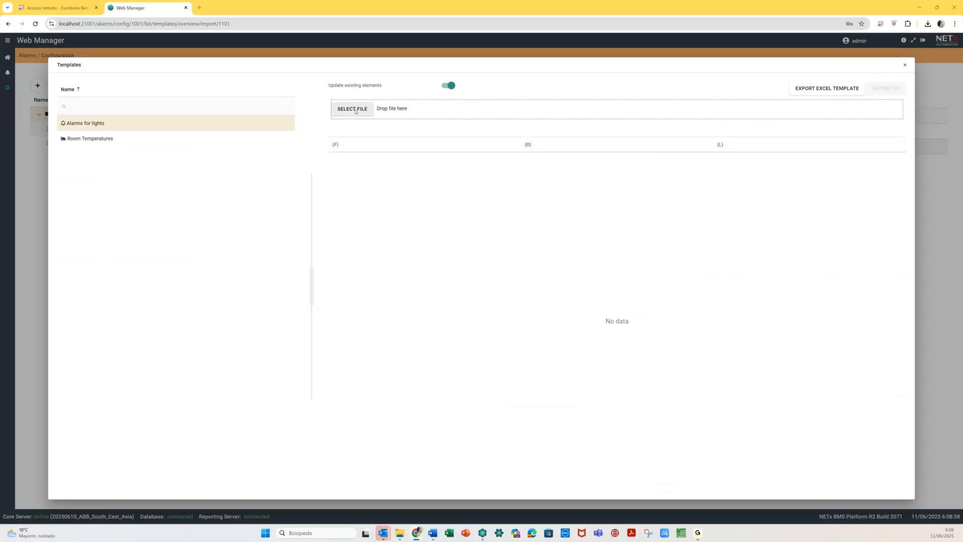
- Import Alarms for lights.xlsx, adding 48 alarms and 48 conditions, and close the summary
{"action": "left_click", "coordinate": [353, 109]}
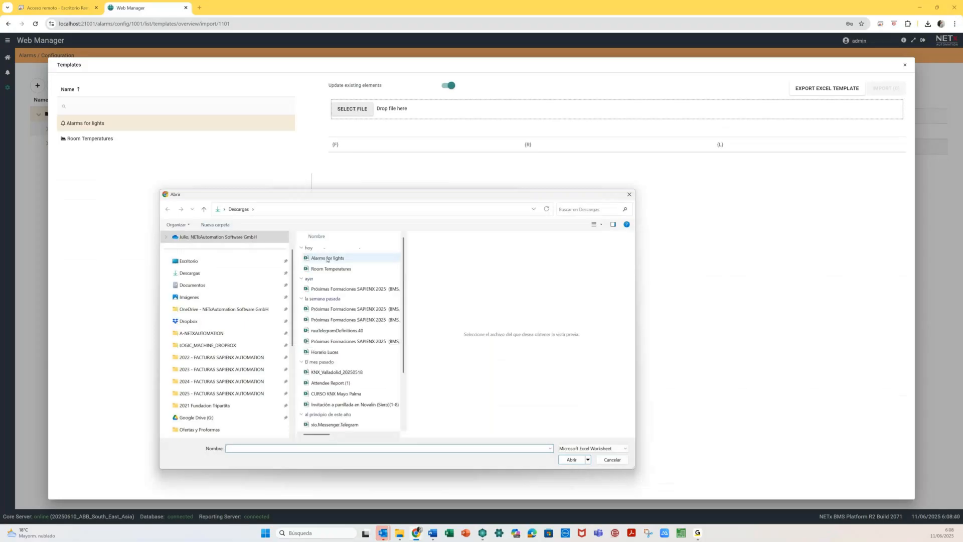
{"action": "left_click", "coordinate": [328, 260]}
{"action": "left_click", "coordinate": [571, 460]}
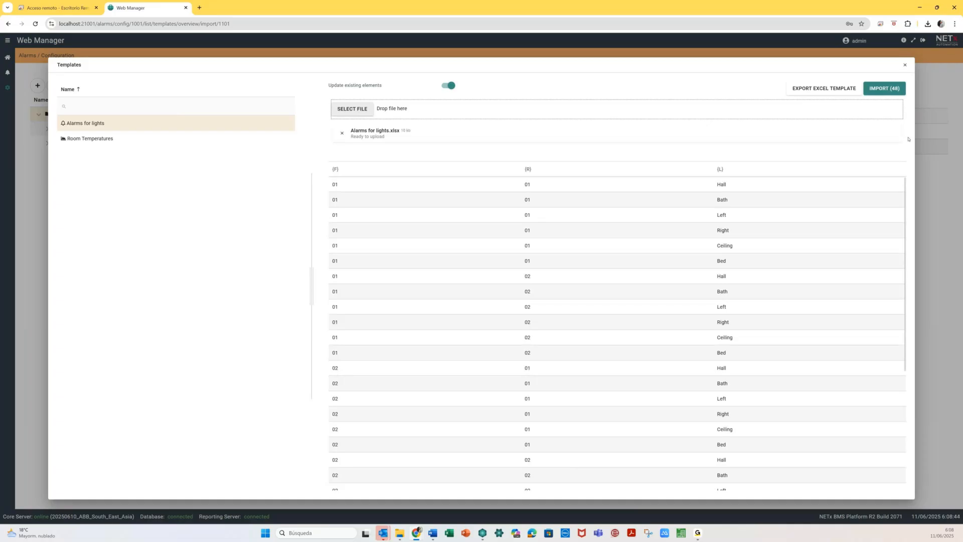
{"action": "left_click", "coordinate": [884, 90]}
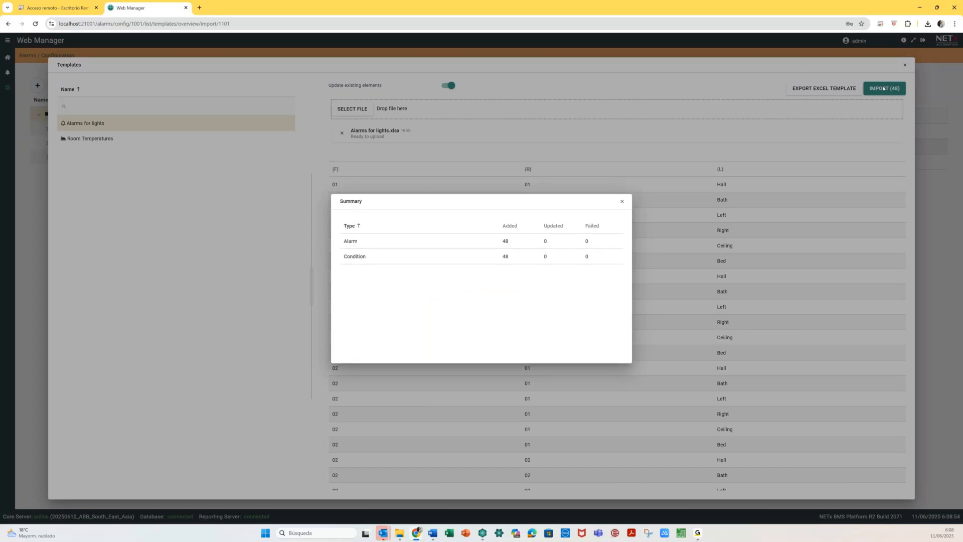
{"action": "left_click", "coordinate": [621, 201]}
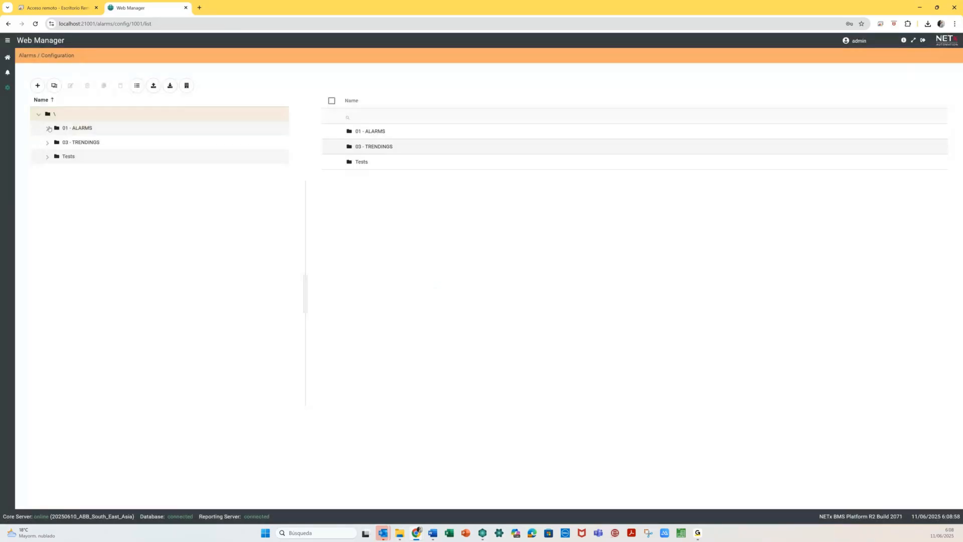
- Expand the 01 - ALARMS, Lights and Room 0101 folders in the configuration tree
{"action": "left_click", "coordinate": [48, 129]}
{"action": "left_click", "coordinate": [57, 143]}
{"action": "left_click", "coordinate": [63, 156]}
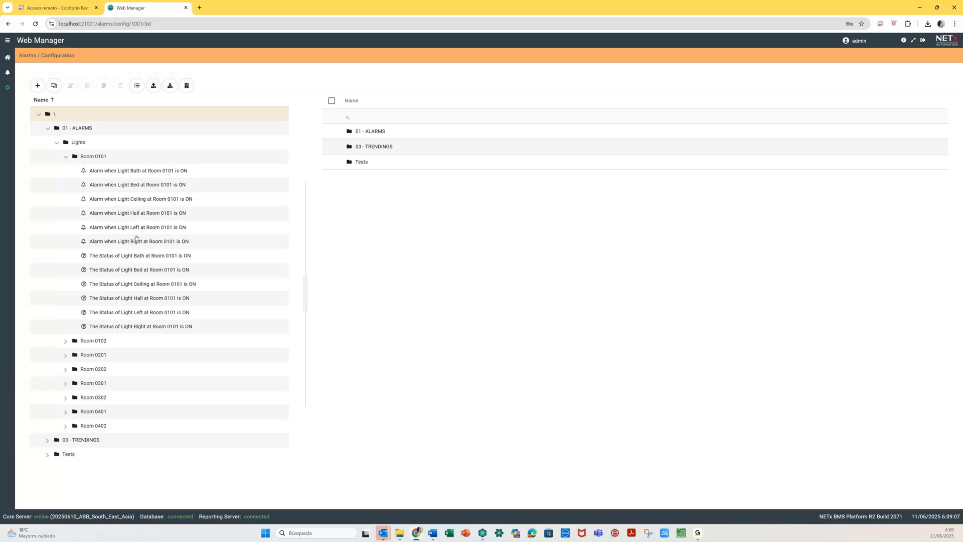
- On the alarm lists page, show 01 - ALARMS alarms and expand it to reveal Lights
{"action": "left_click", "coordinate": [7, 75]}
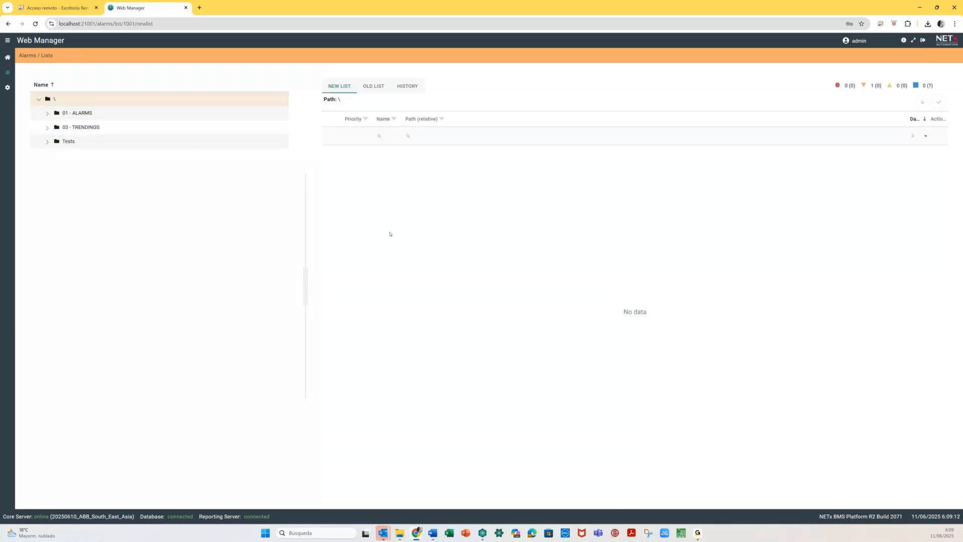
{"action": "left_click", "coordinate": [45, 119]}
{"action": "left_click", "coordinate": [47, 113]}
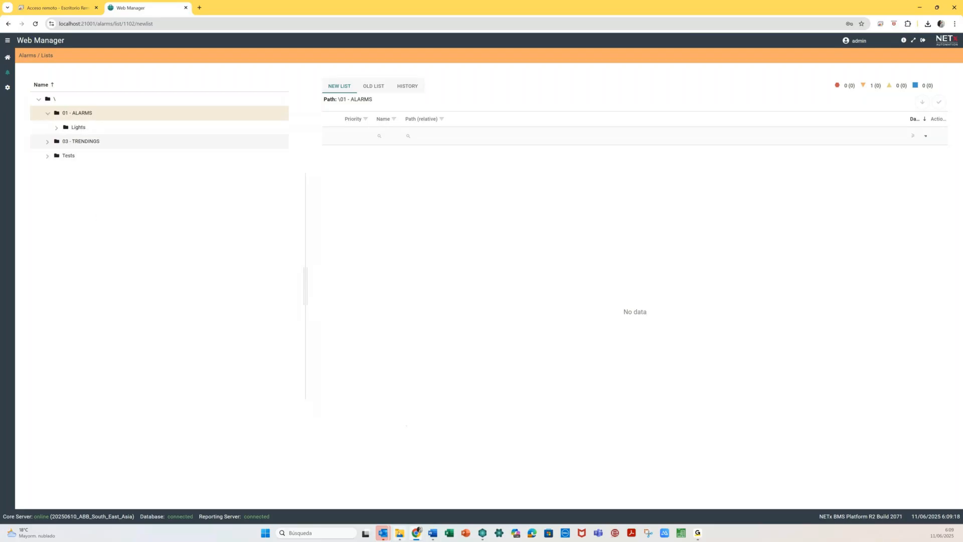
{"action": "mouse_move", "coordinate": [383, 532]}
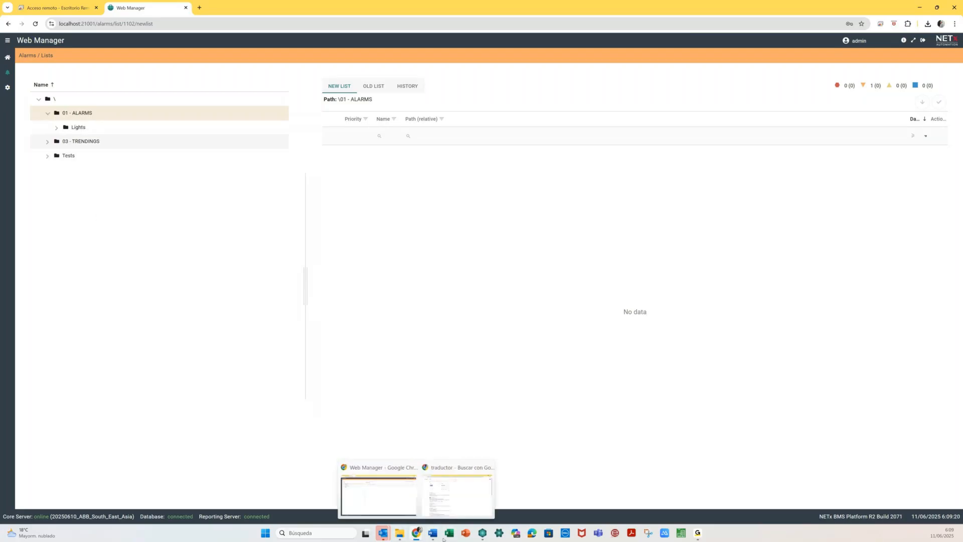
{"action": "left_click", "coordinate": [483, 533]}
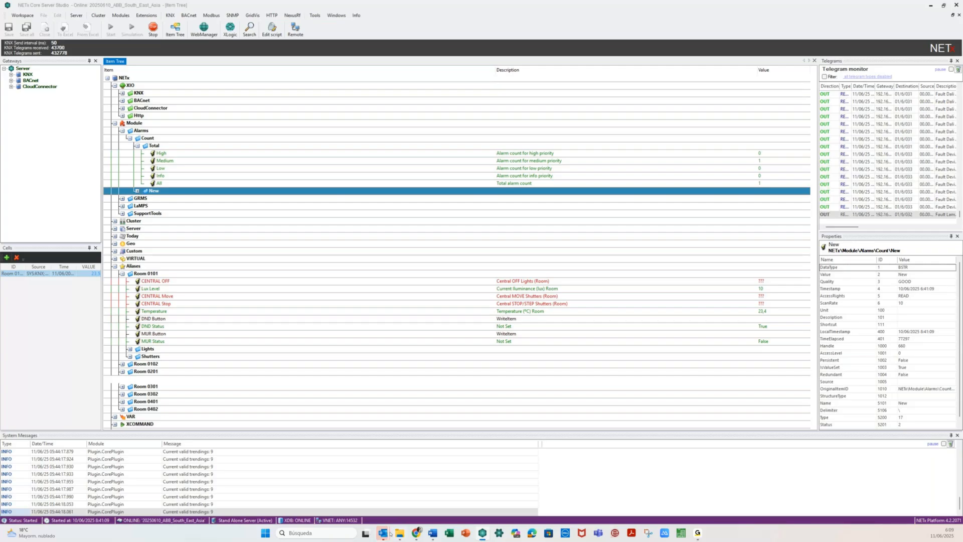
- Close Core Server Studio confirming with Sí, then move the relaunched window into full view
{"action": "key", "text": "alt+F4"}
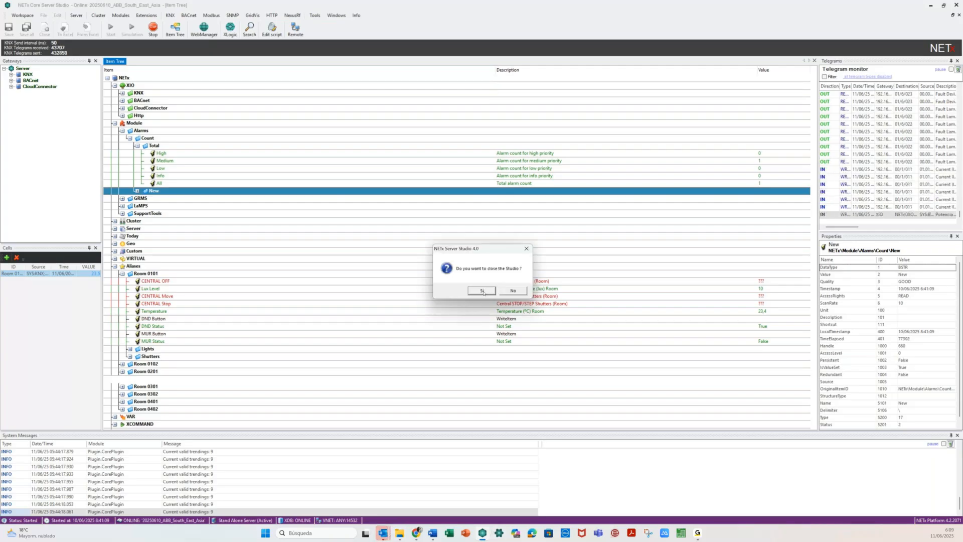
{"action": "left_click", "coordinate": [482, 291]}
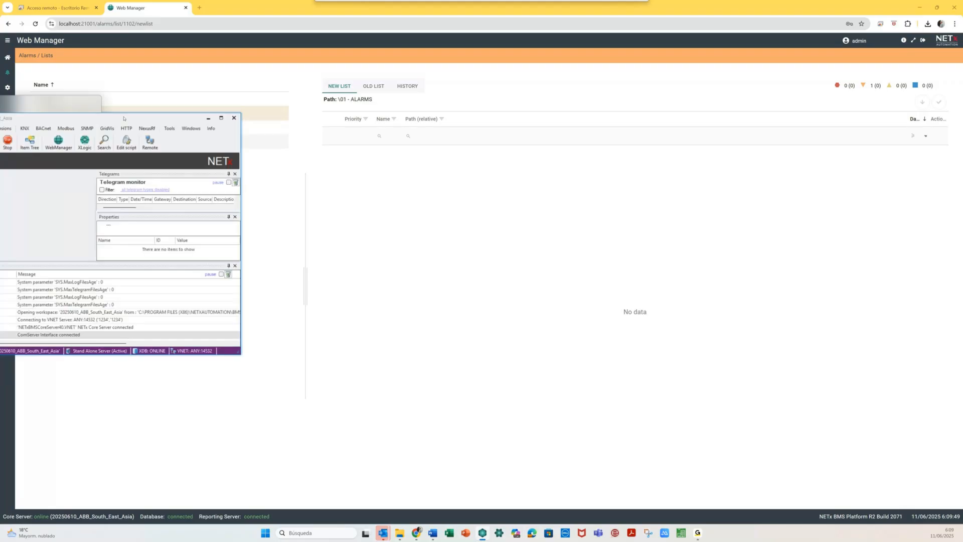
{"action": "left_click_drag", "start_coordinate": [123, 119], "coordinate": [697, 138]}
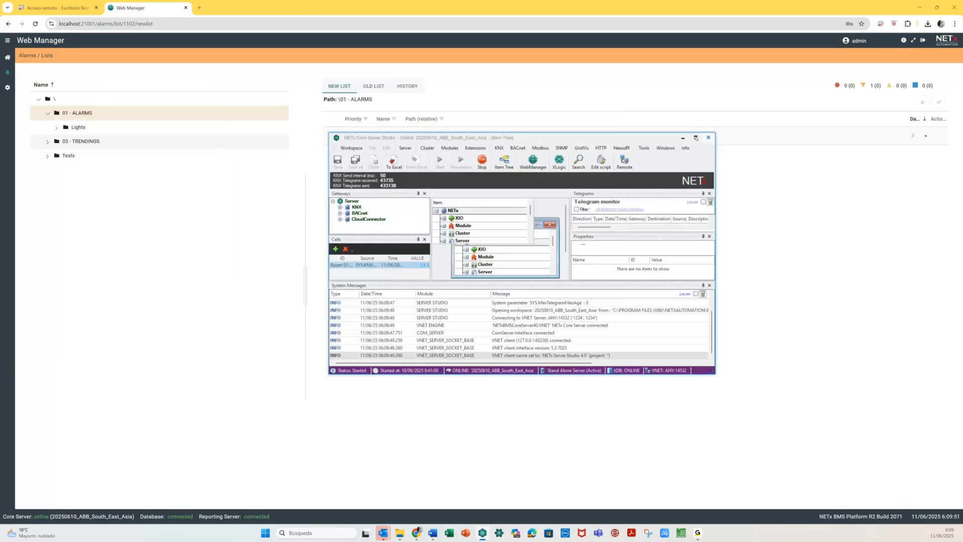
- Maximize Studio, expand XIO > KNX > BROADCAST > 00, and send a telegram to Central OFF Lights 000
{"action": "left_click", "coordinate": [695, 137]}
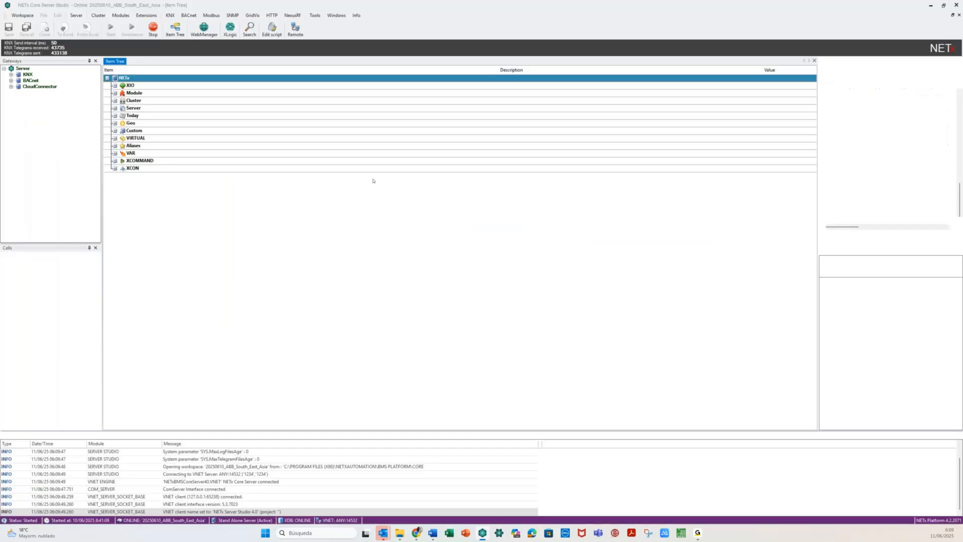
{"action": "double_click", "coordinate": [122, 85]}
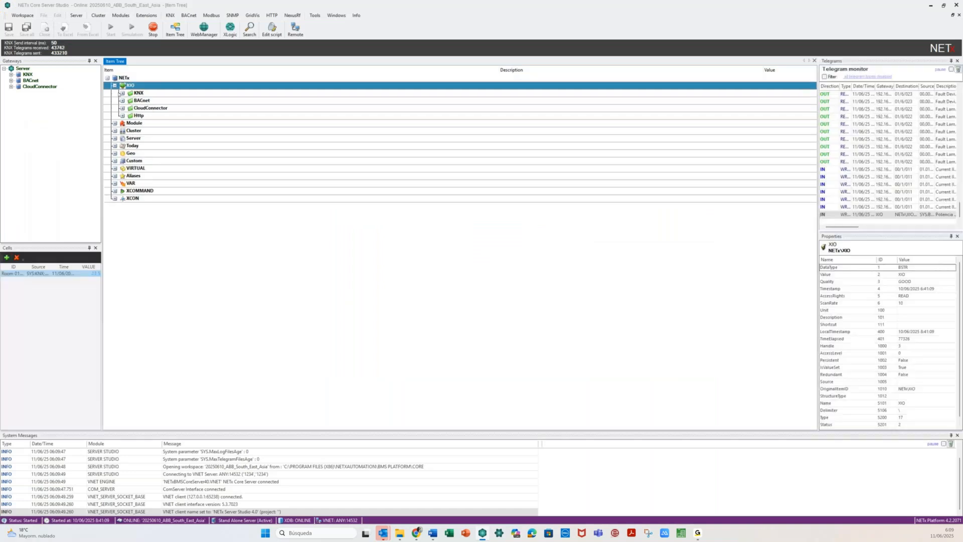
{"action": "double_click", "coordinate": [120, 93]}
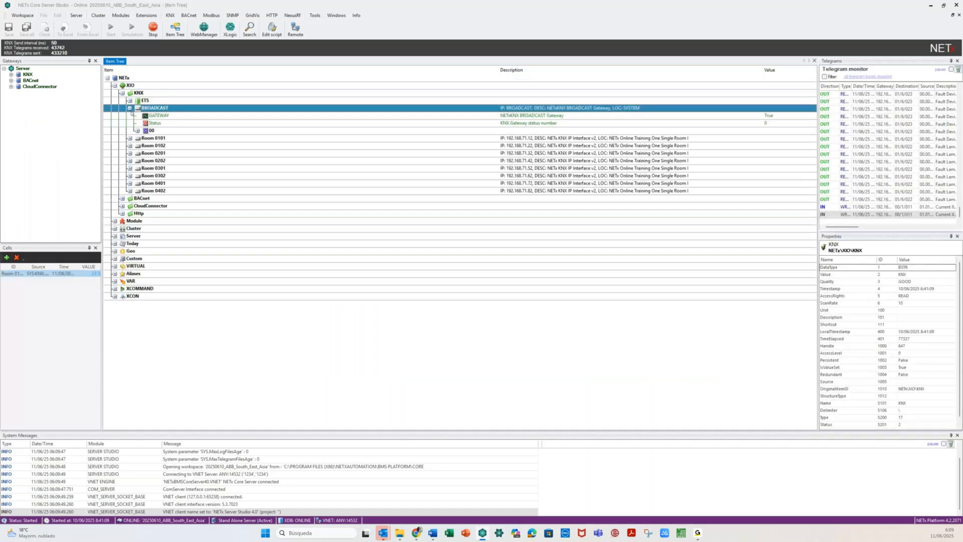
{"action": "left_click", "coordinate": [137, 130]}
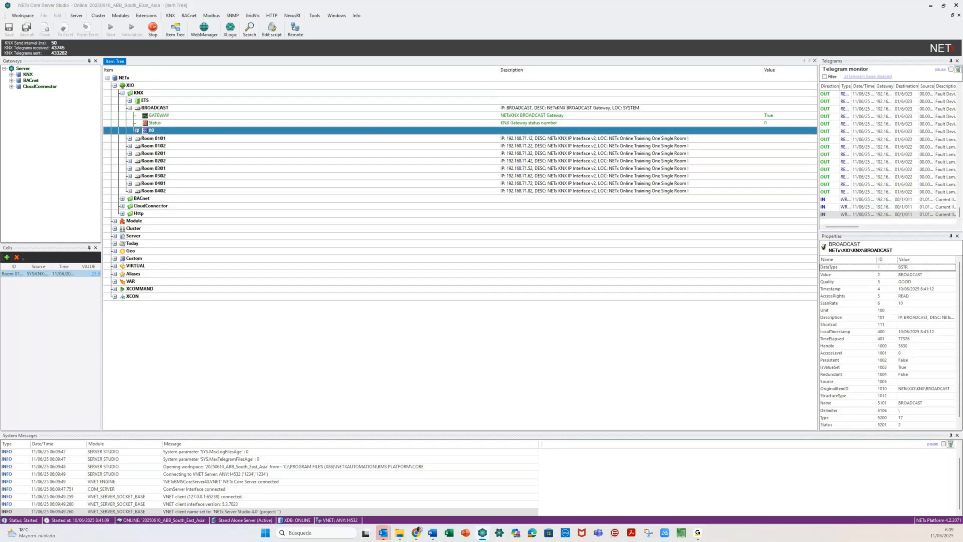
{"action": "left_click", "coordinate": [137, 130]}
{"action": "right_click", "coordinate": [183, 146]}
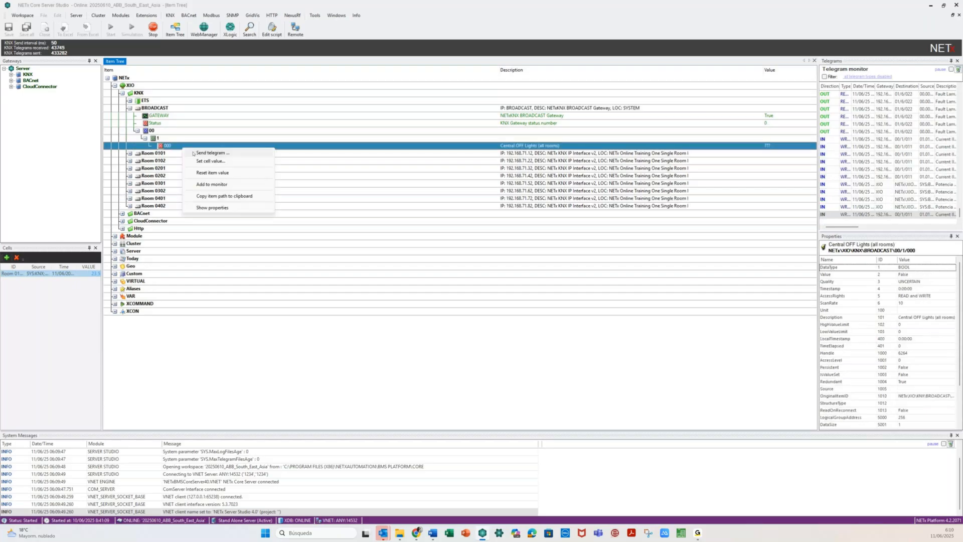
{"action": "left_click", "coordinate": [211, 152]}
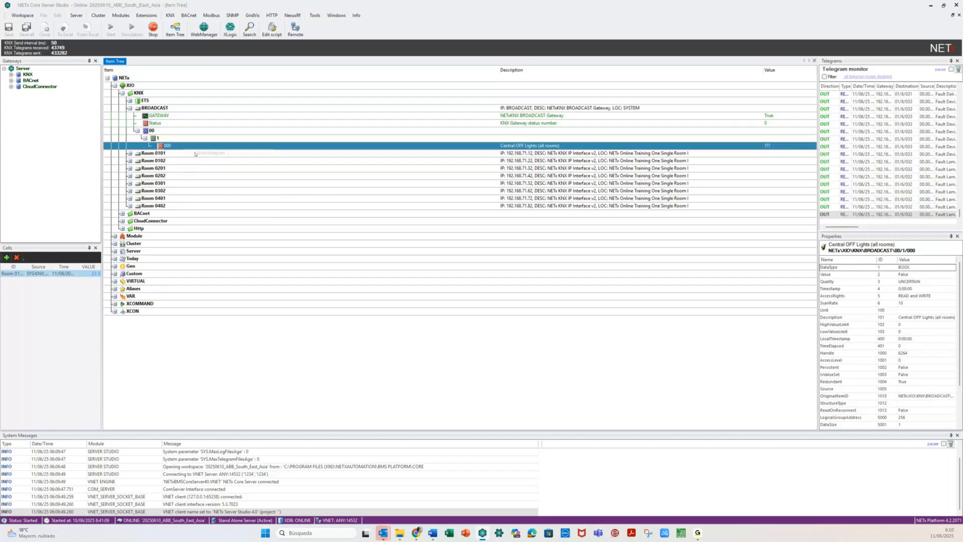
- Check that 48 low-priority light alarms appear in the Web Manager list for 01 - ALARMS
{"action": "left_click", "coordinate": [416, 533]}
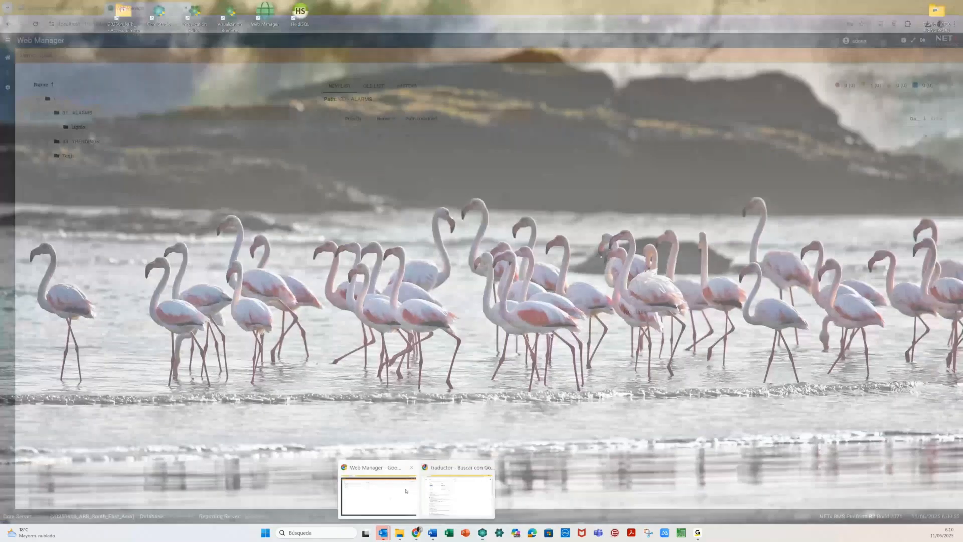
{"action": "left_click", "coordinate": [406, 491]}
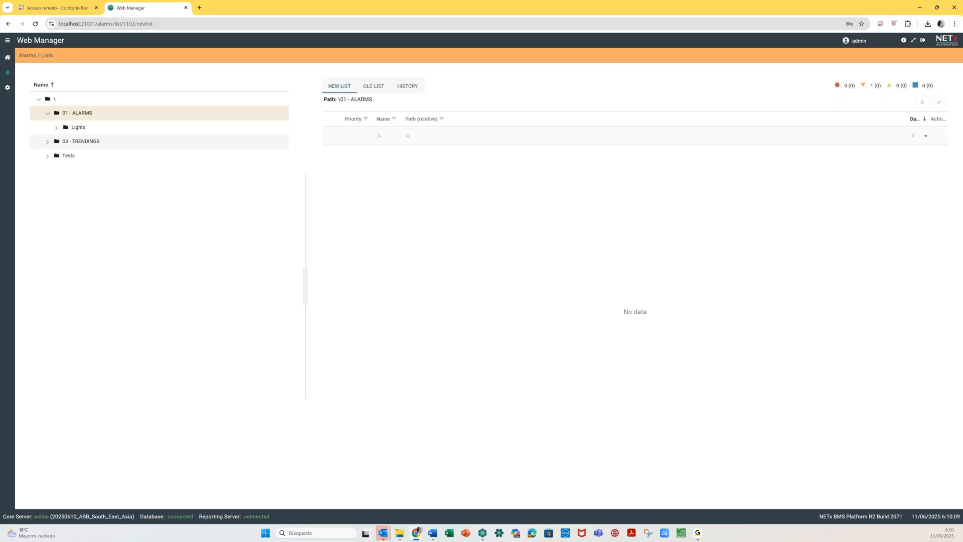
{"action": "key", "text": "alt+Tab"}
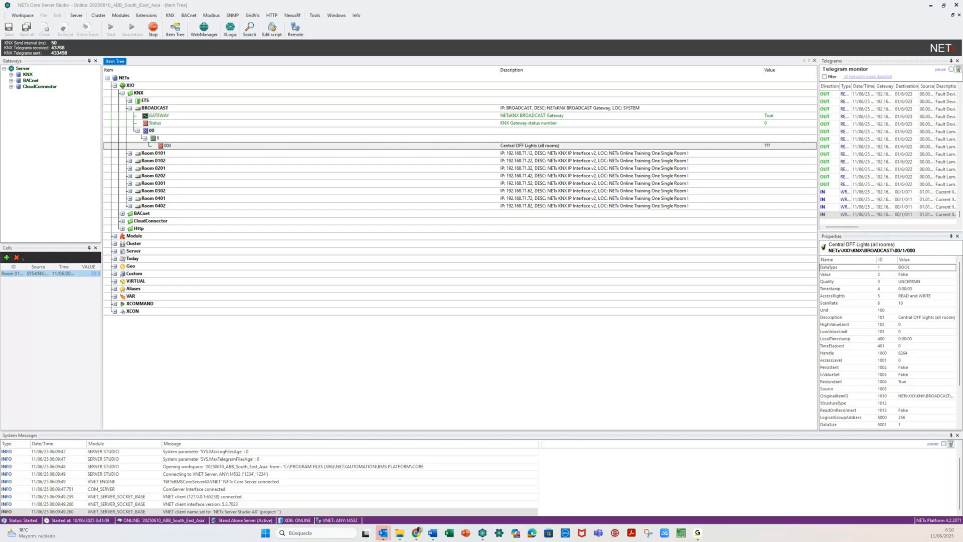
{"action": "key", "text": "alt+Tab"}
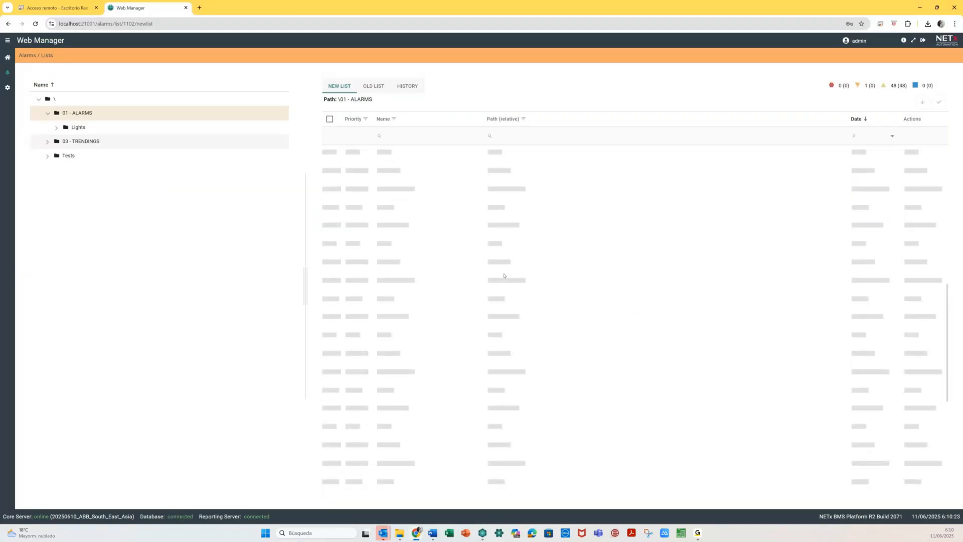
{"action": "scroll", "coordinate": [504, 274], "scroll_direction": "down", "scroll_amount": 1}
- Expand Lights and view the alarms of Room 0101, Room 0102 and Room 0201
{"action": "left_click", "coordinate": [67, 128]}
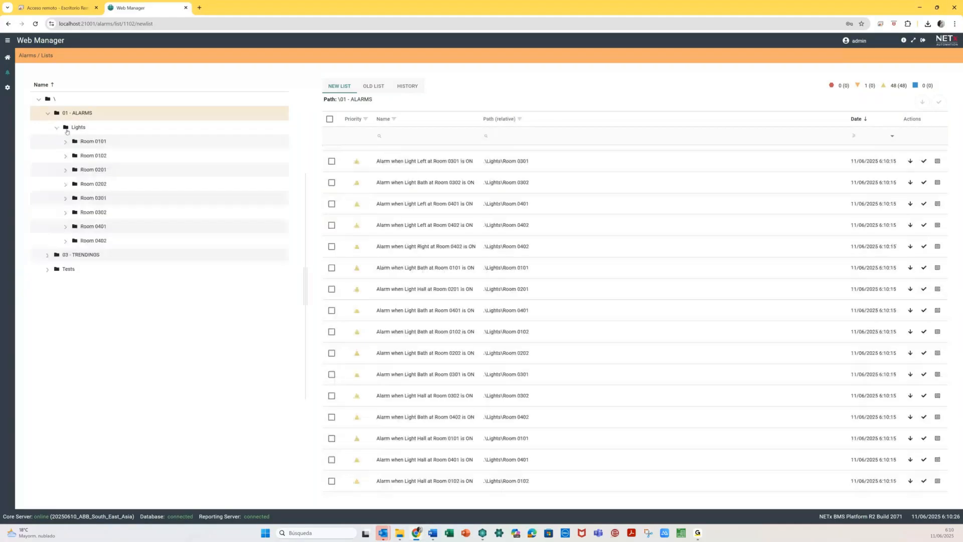
{"action": "left_click", "coordinate": [91, 143]}
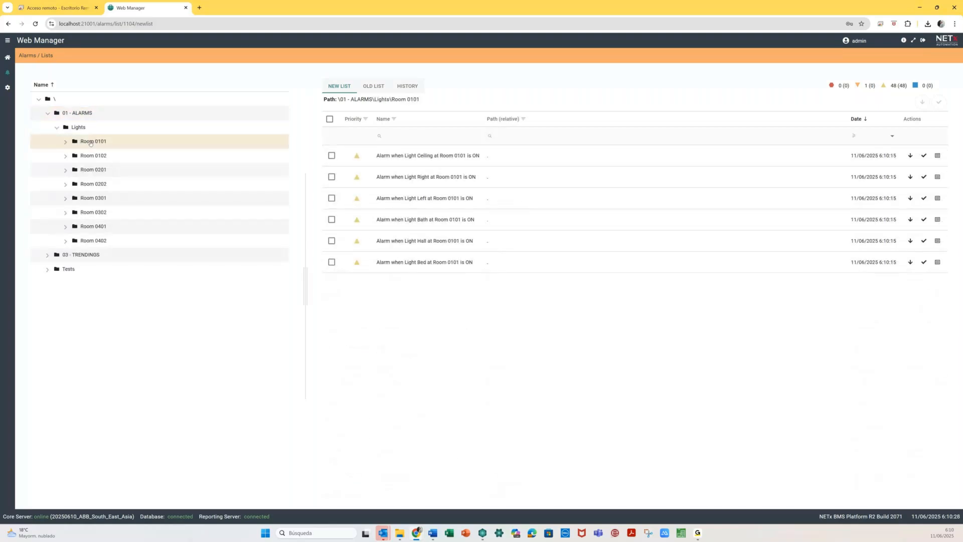
{"action": "left_click", "coordinate": [98, 156]}
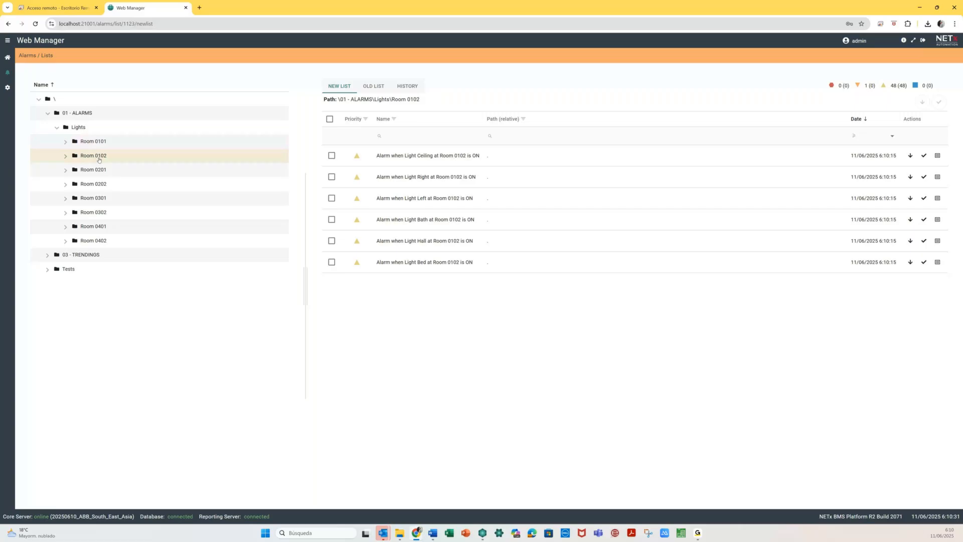
{"action": "left_click", "coordinate": [103, 169]}
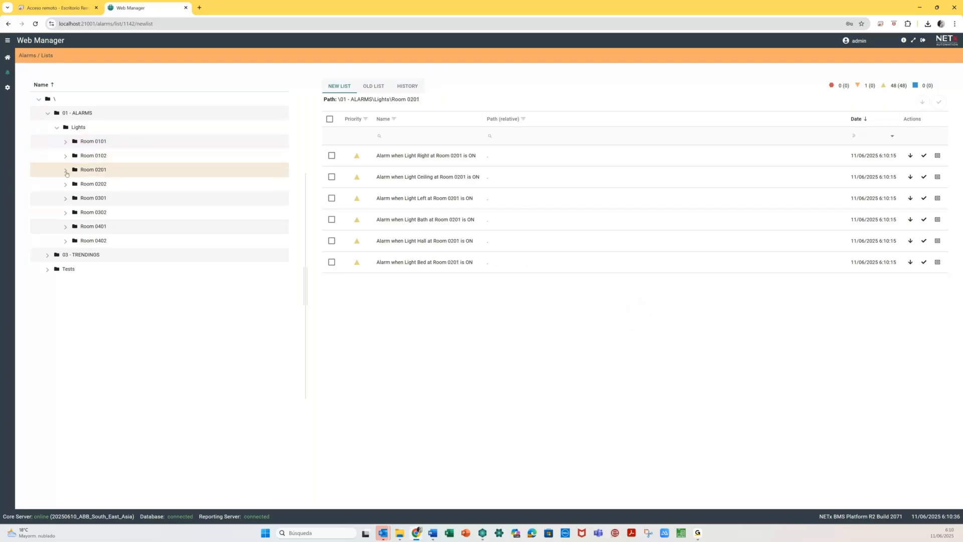
{"action": "left_click", "coordinate": [65, 171]}
- Check the Studio telegram monitor, then view Room 0101's now-empty alarm list in Web Manager
{"action": "key", "text": "alt+Tab"}
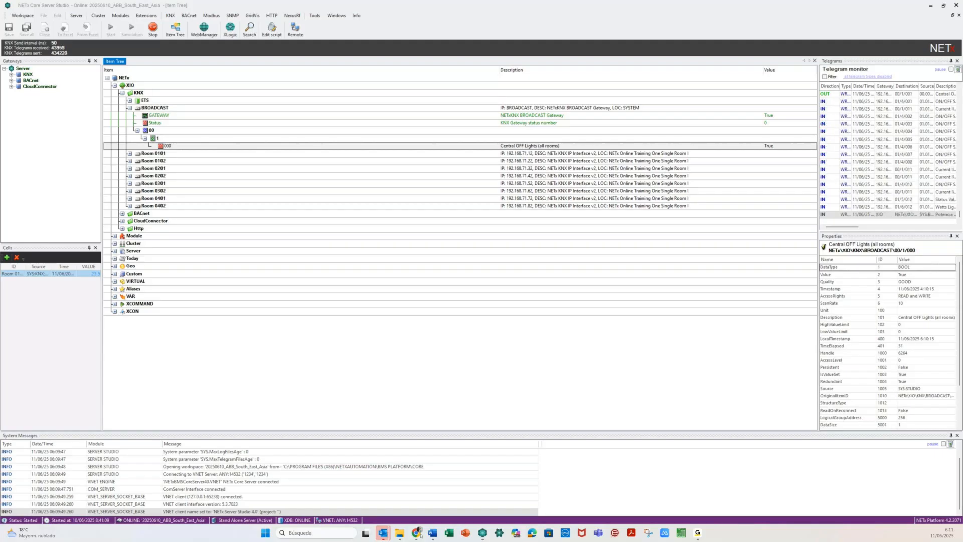
{"action": "mouse_move", "coordinate": [416, 539]}
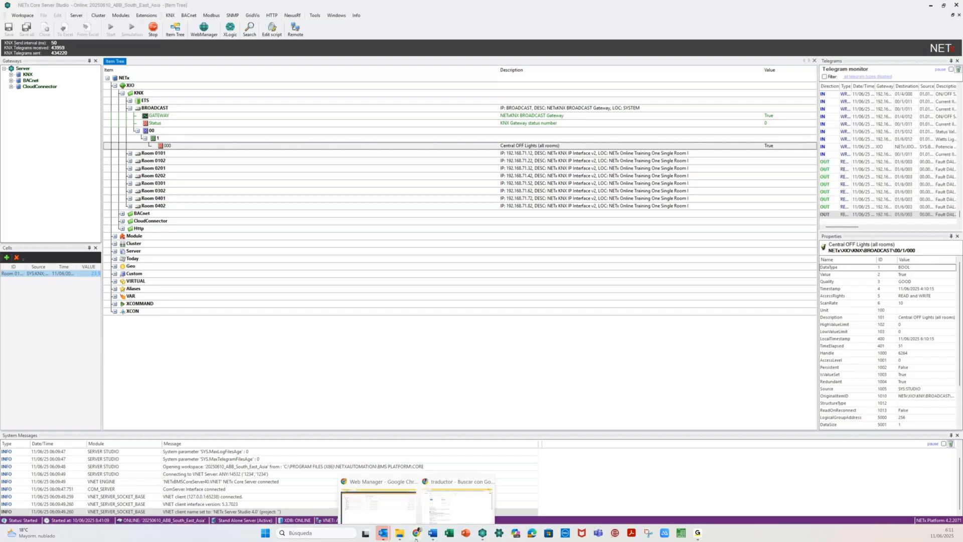
{"action": "left_click", "coordinate": [378, 504]}
{"action": "left_click", "coordinate": [118, 143]}
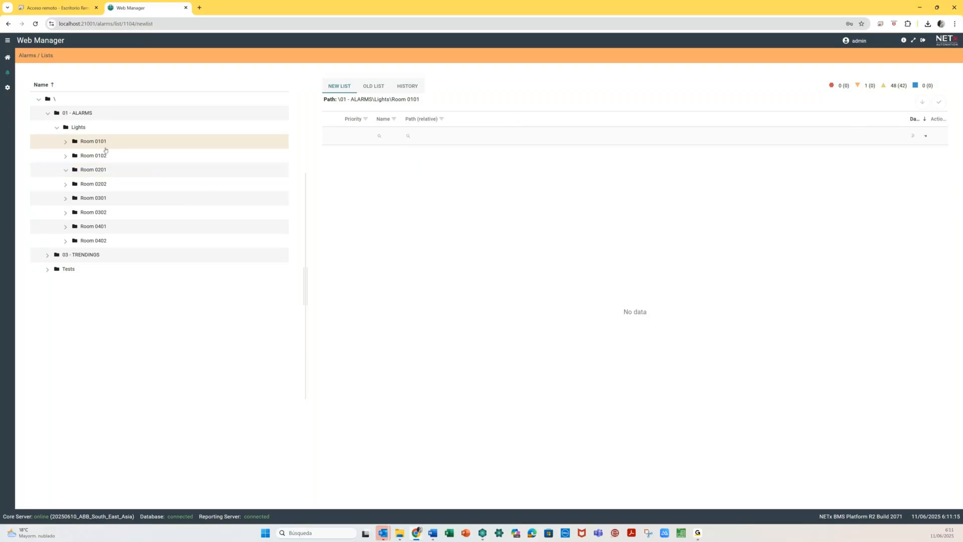
- Check that Room 0101's six light alarms are in the old list and Room 0102's six are still new
{"action": "left_click", "coordinate": [375, 87]}
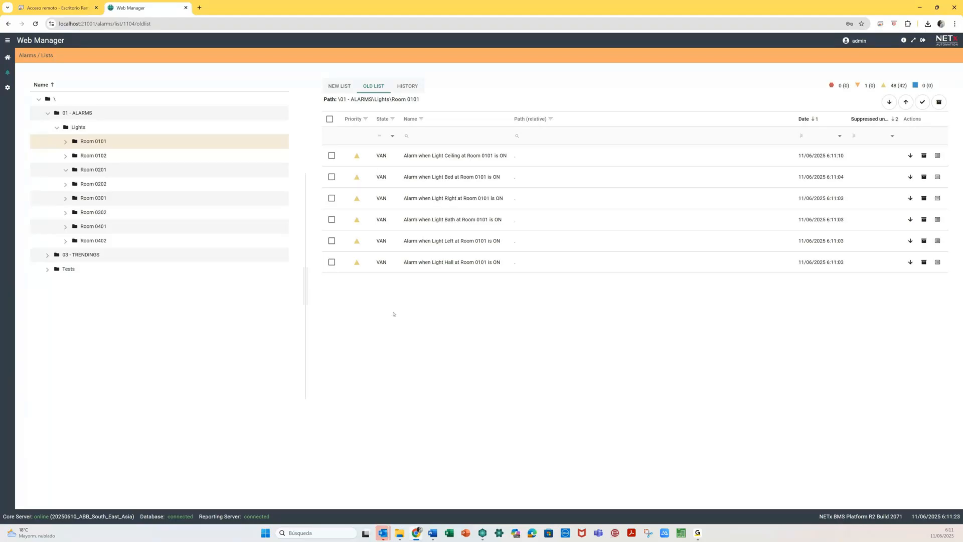
{"action": "left_click", "coordinate": [93, 156]}
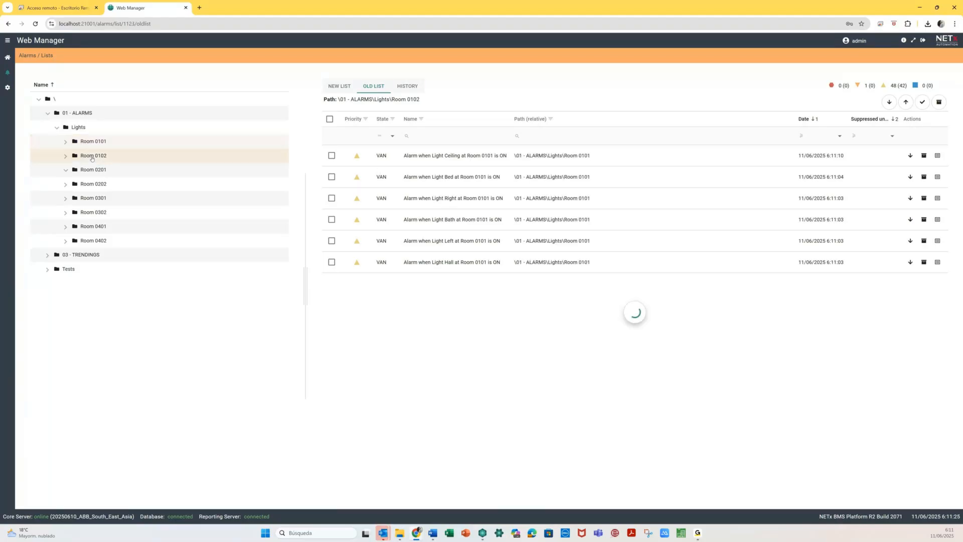
{"action": "left_click", "coordinate": [343, 92]}
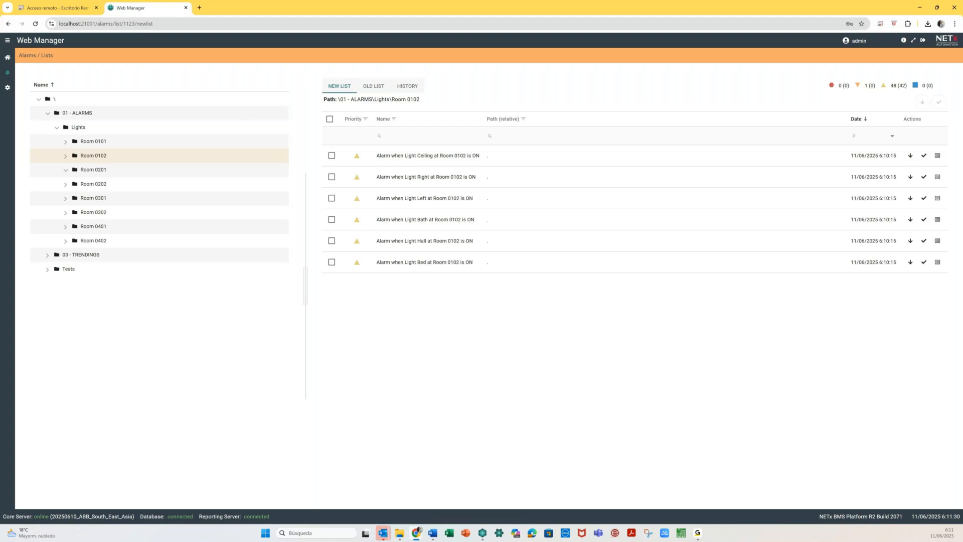
{"action": "key", "text": "alt+Tab"}
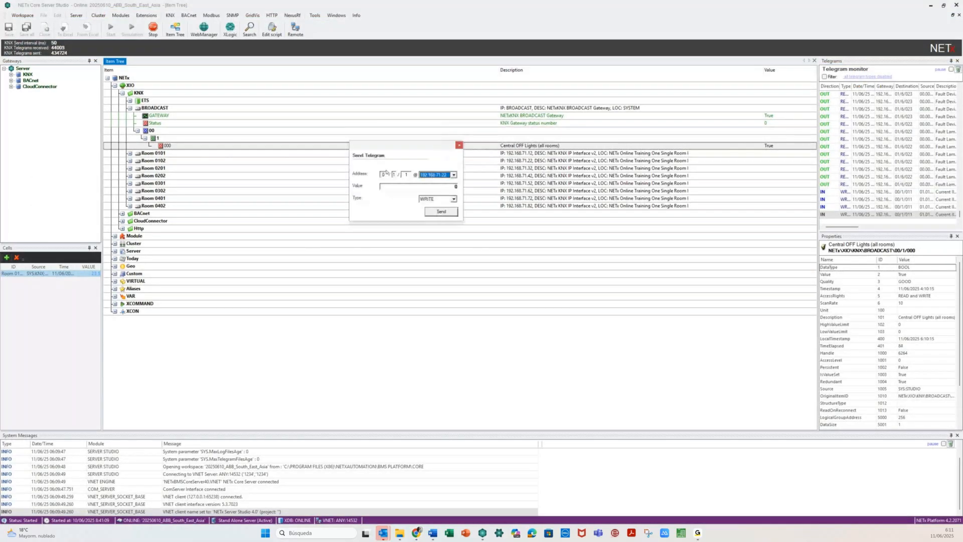
- Send the value-0 telegram and confirm Room 0102's alarms moved to the old list
{"action": "left_click", "coordinate": [430, 213]}
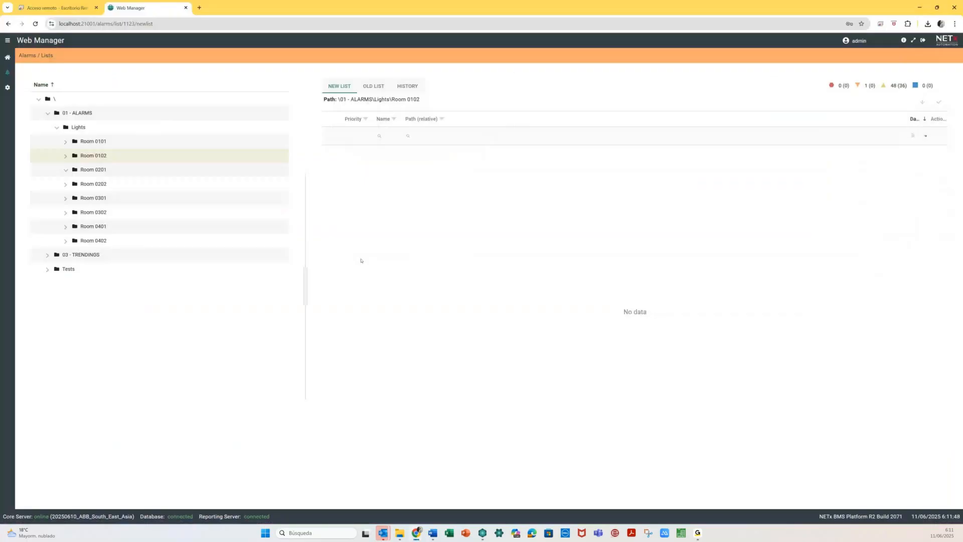
{"action": "left_click", "coordinate": [374, 84]}
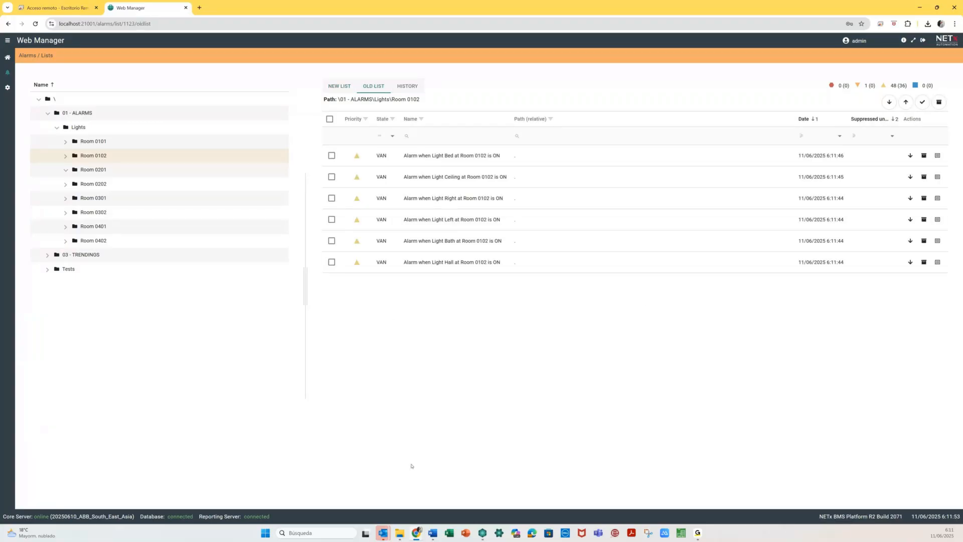
{"action": "mouse_move", "coordinate": [482, 533]}
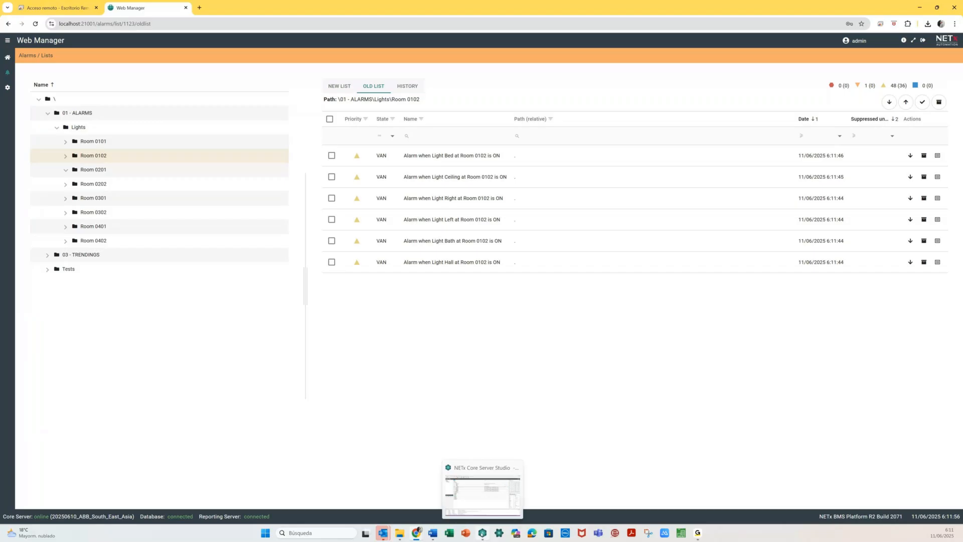
{"action": "left_click", "coordinate": [482, 489]}
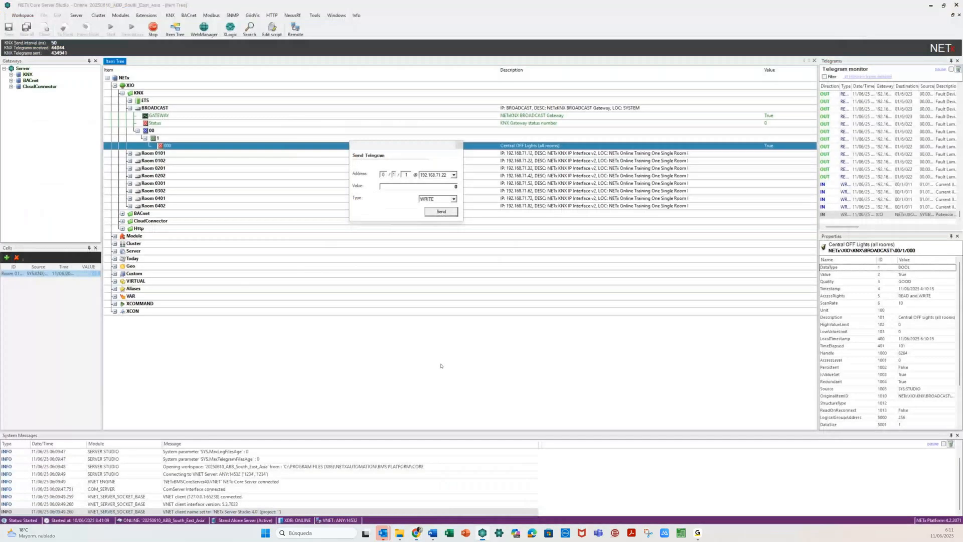
- Send a broadcast value-0 write telegram to the group address ending in 0 (Central OFF Lights)
{"action": "left_click", "coordinate": [407, 175]}
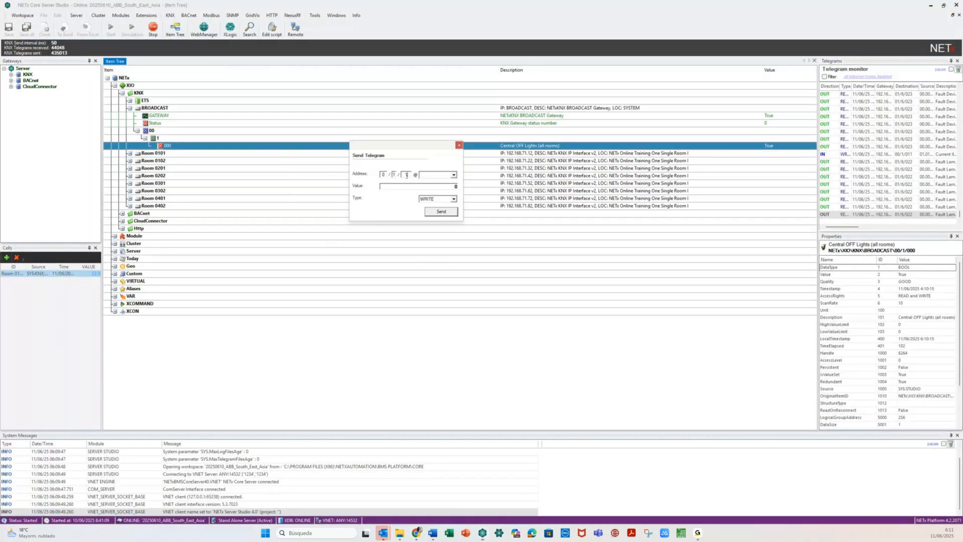
{"action": "type", "text": "0"}
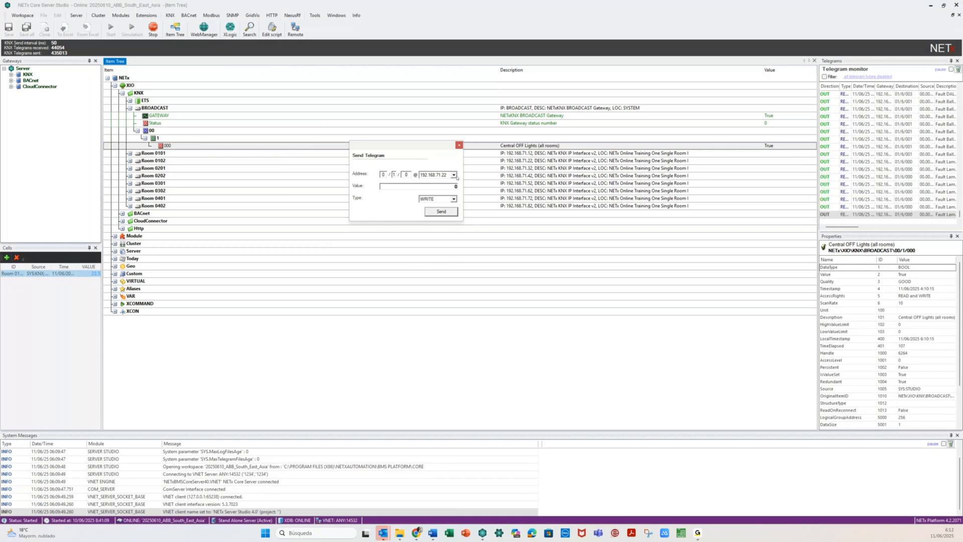
{"action": "left_click", "coordinate": [453, 175]}
{"action": "left_click", "coordinate": [436, 218]}
{"action": "left_click", "coordinate": [436, 215]}
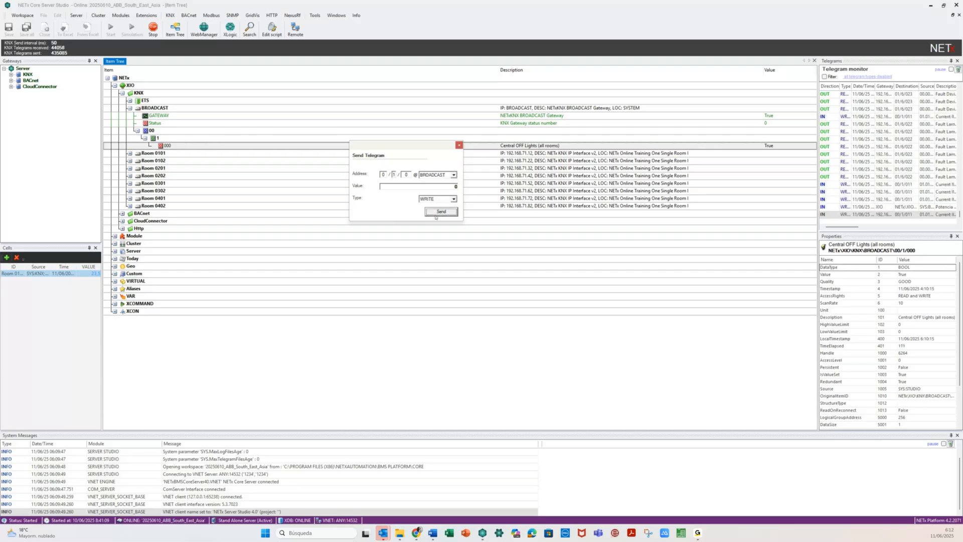
{"action": "key", "text": "alt+Tab"}
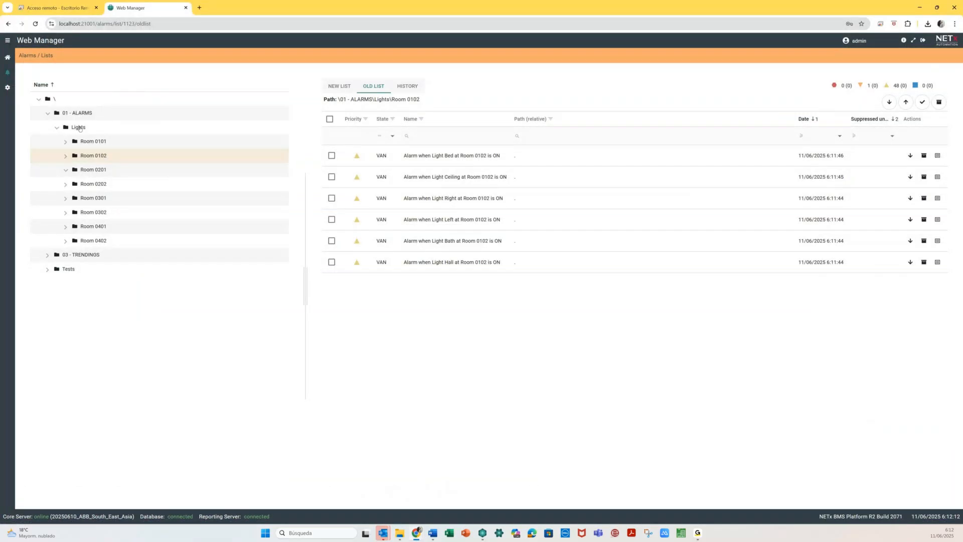
- Review the Lights folder's new list and full alarm history, then collapse the folder
{"action": "left_click", "coordinate": [79, 128]}
{"action": "left_click", "coordinate": [341, 86]}
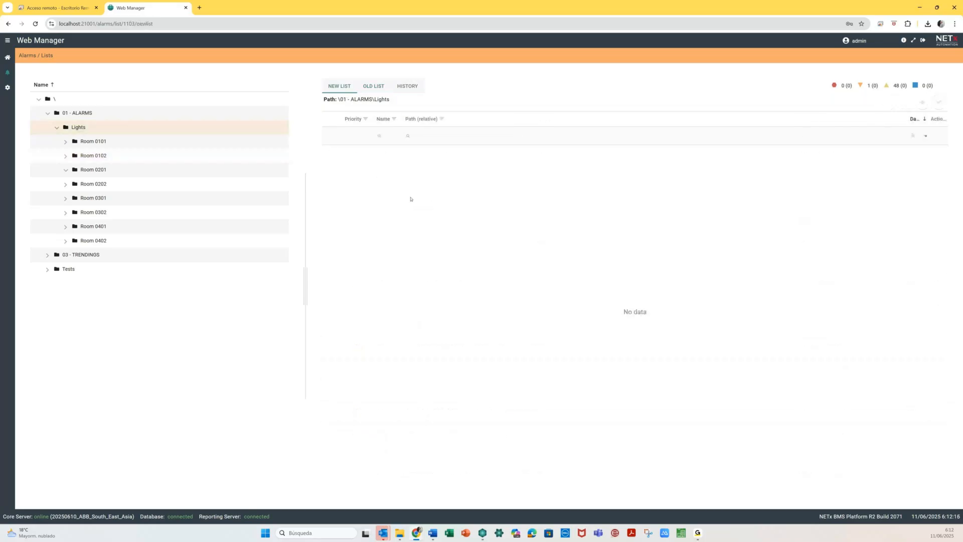
{"action": "left_click", "coordinate": [408, 86]}
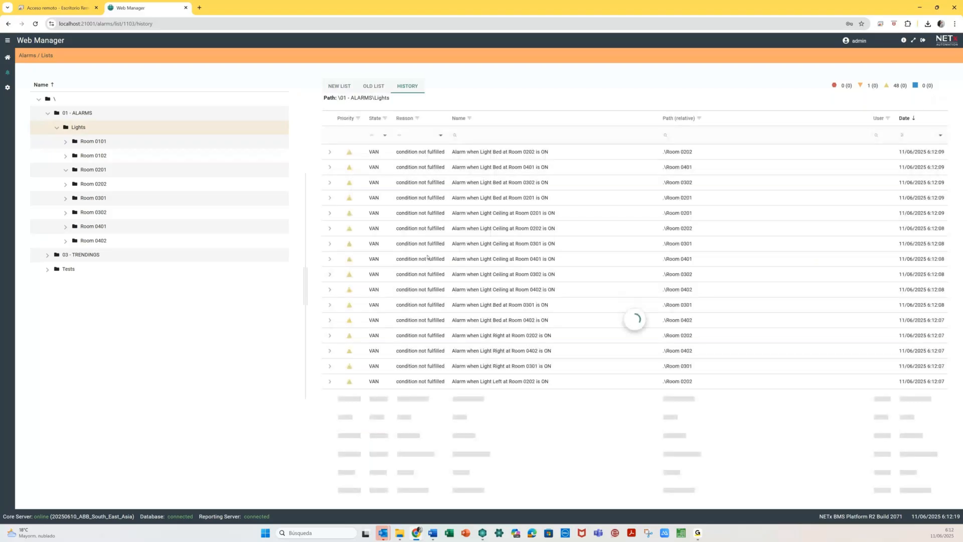
{"action": "scroll", "coordinate": [427, 257], "scroll_direction": "down", "scroll_amount": 1}
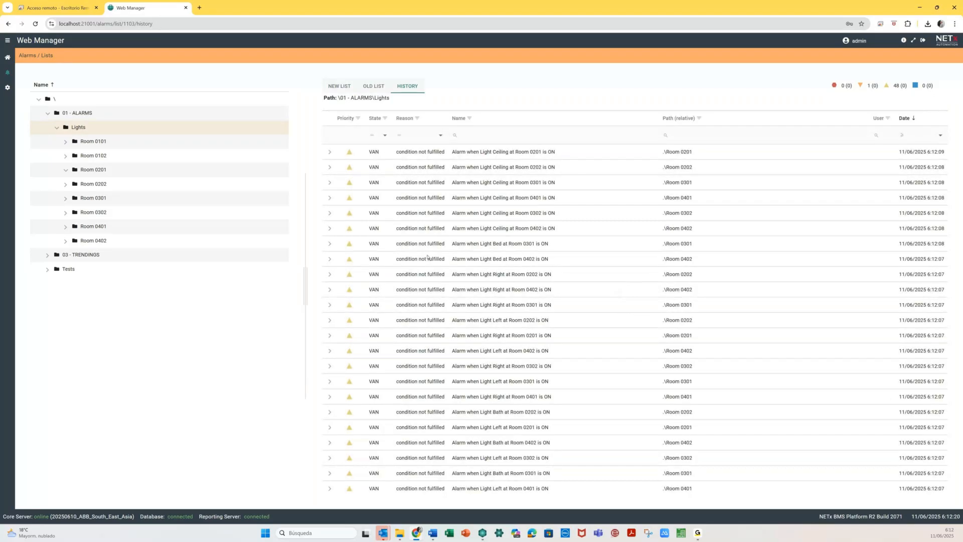
{"action": "scroll", "coordinate": [427, 258], "scroll_direction": "down", "scroll_amount": 5}
{"action": "scroll", "coordinate": [427, 256], "scroll_direction": "down", "scroll_amount": 3}
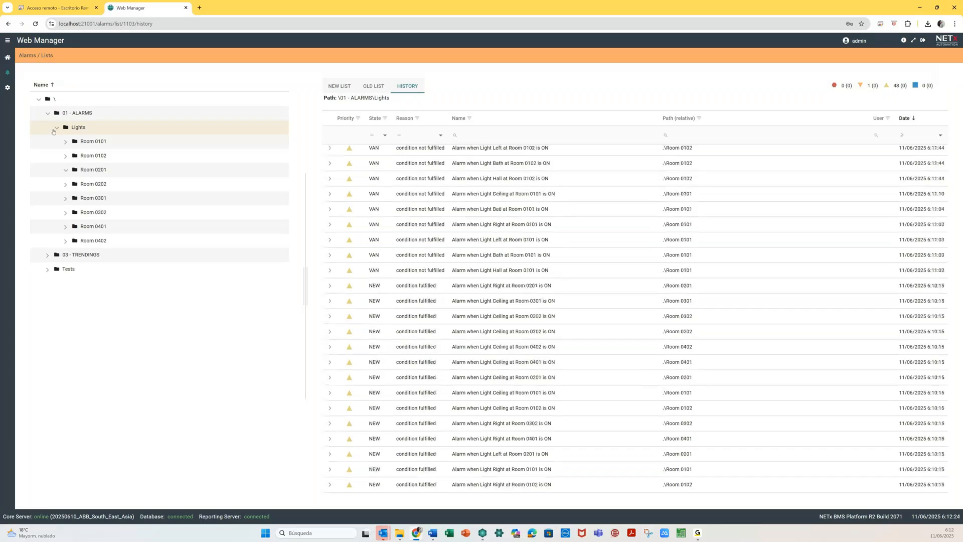
{"action": "left_click", "coordinate": [55, 129]}
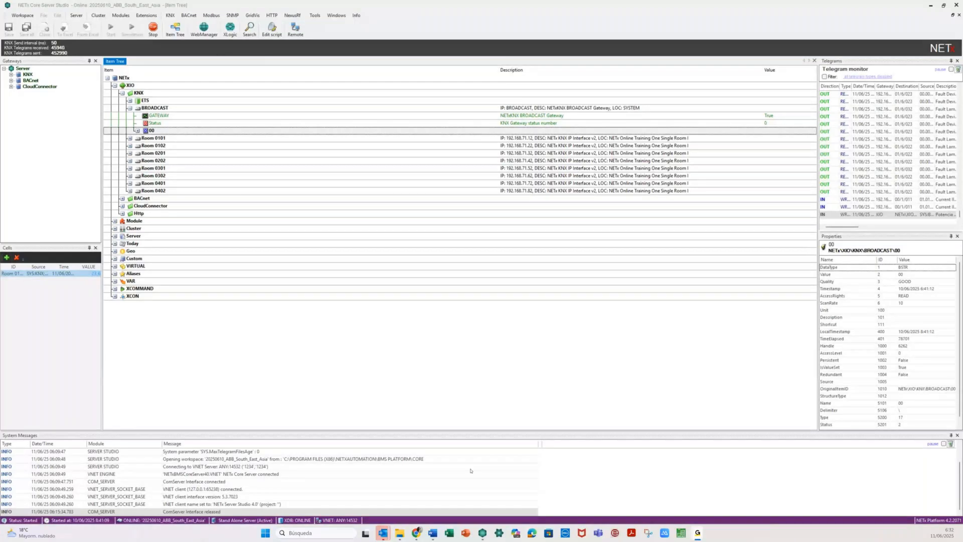
- Maximize the NETx Automation site, switch it to English, accept cookies, and open Support > Knowledge base
{"action": "mouse_move", "coordinate": [416, 532]}
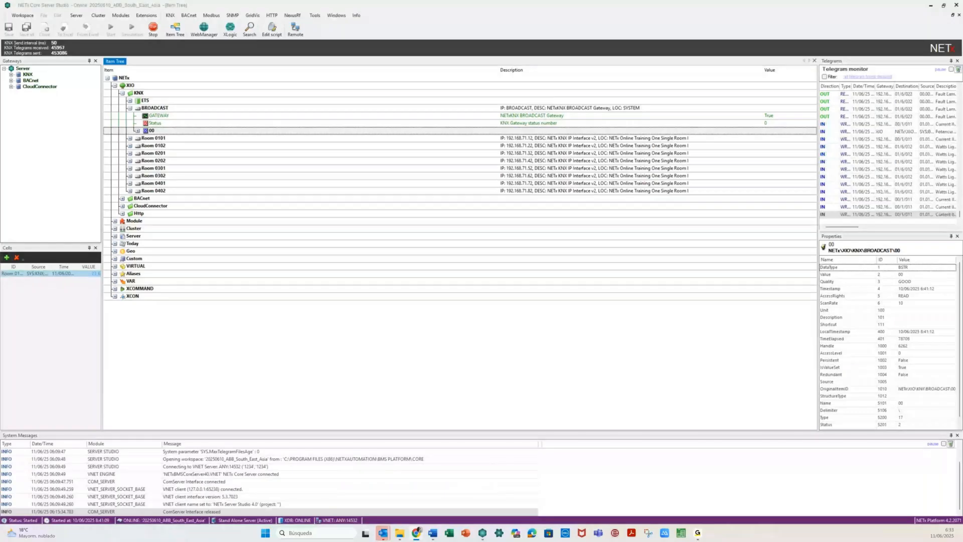
{"action": "left_click_drag", "start_coordinate": [500, 1], "coordinate": [499, 85]}
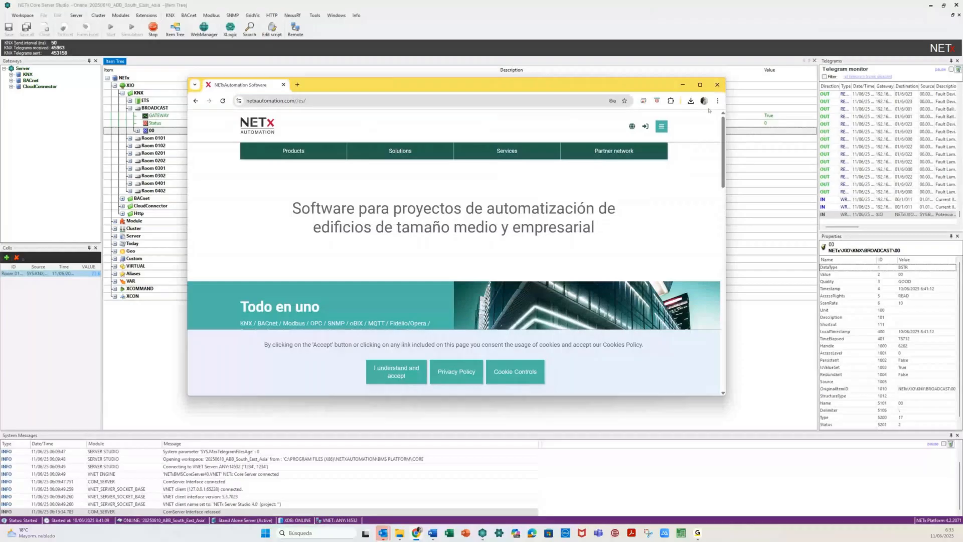
{"action": "double_click", "coordinate": [695, 79]}
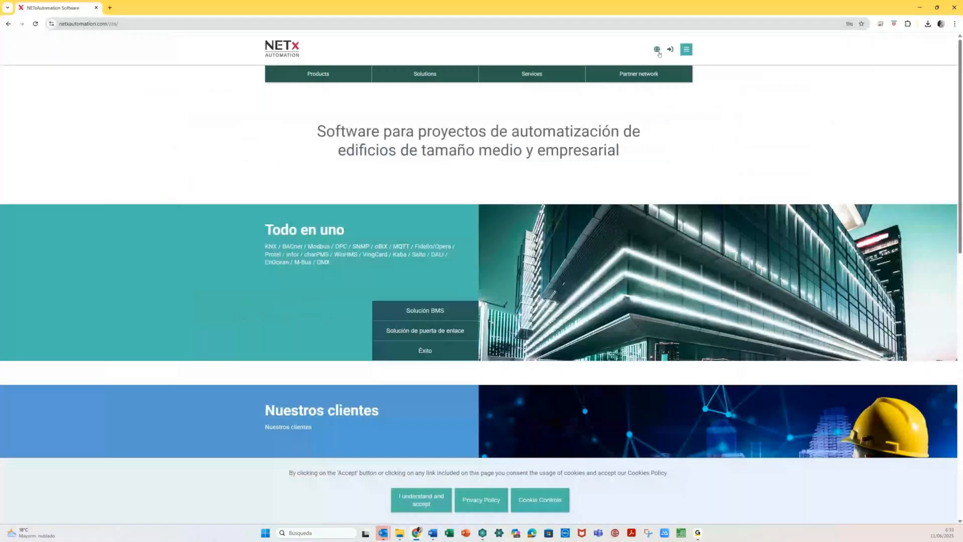
{"action": "left_click", "coordinate": [658, 51]}
{"action": "left_click", "coordinate": [641, 51]}
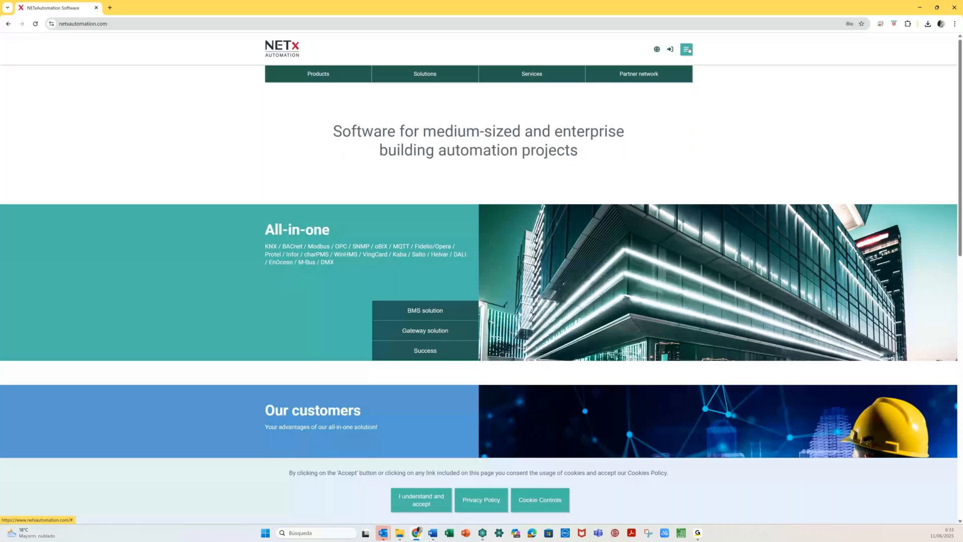
{"action": "left_click", "coordinate": [424, 503]}
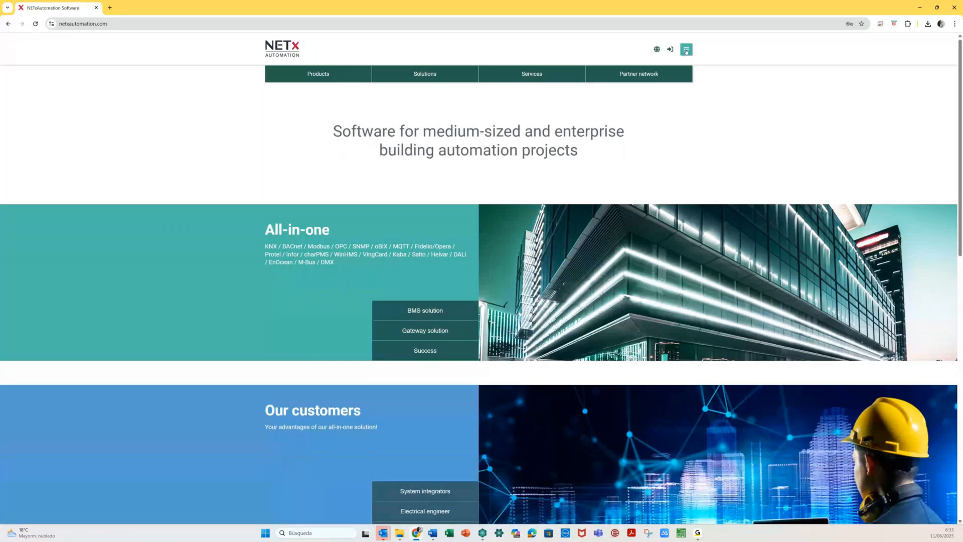
{"action": "left_click", "coordinate": [686, 50]}
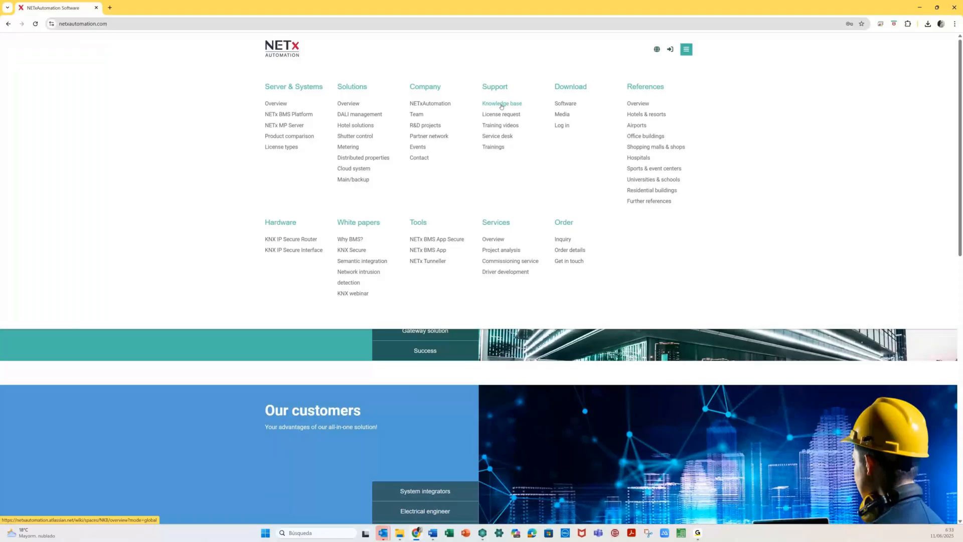
{"action": "left_click", "coordinate": [501, 106]}
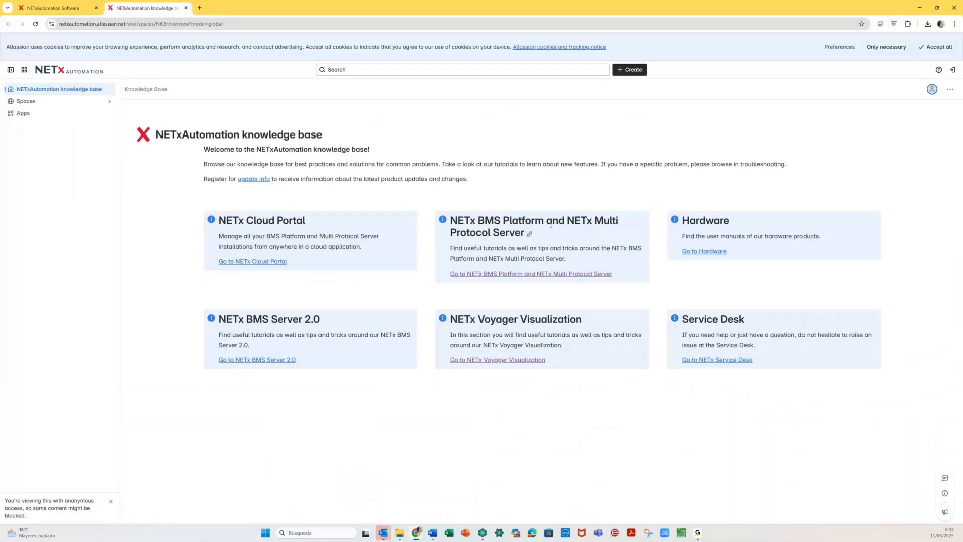
- Search the BMS Platform and Multi Protocol Server docs for 'Lamps' and open the LaMPS Module article
{"action": "left_click", "coordinate": [534, 274]}
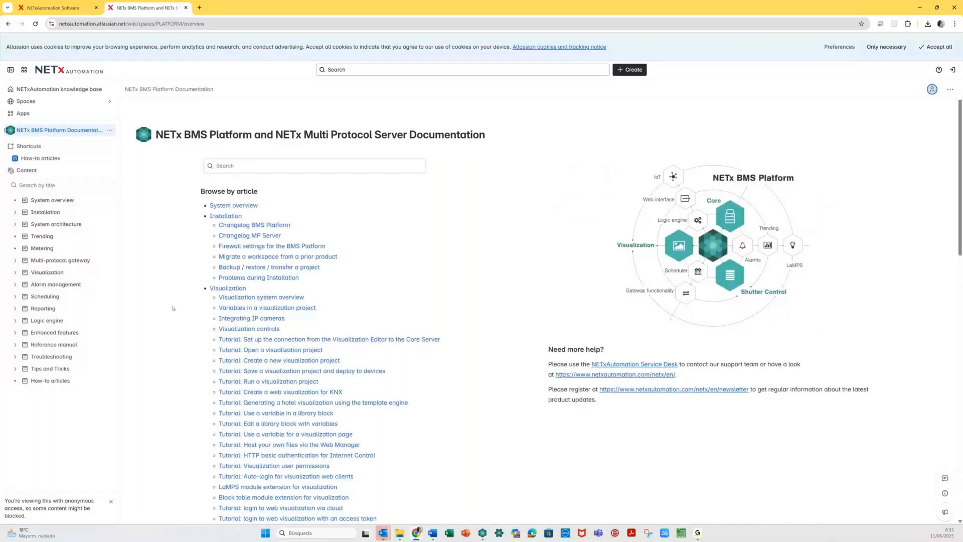
{"action": "left_click", "coordinate": [224, 166]}
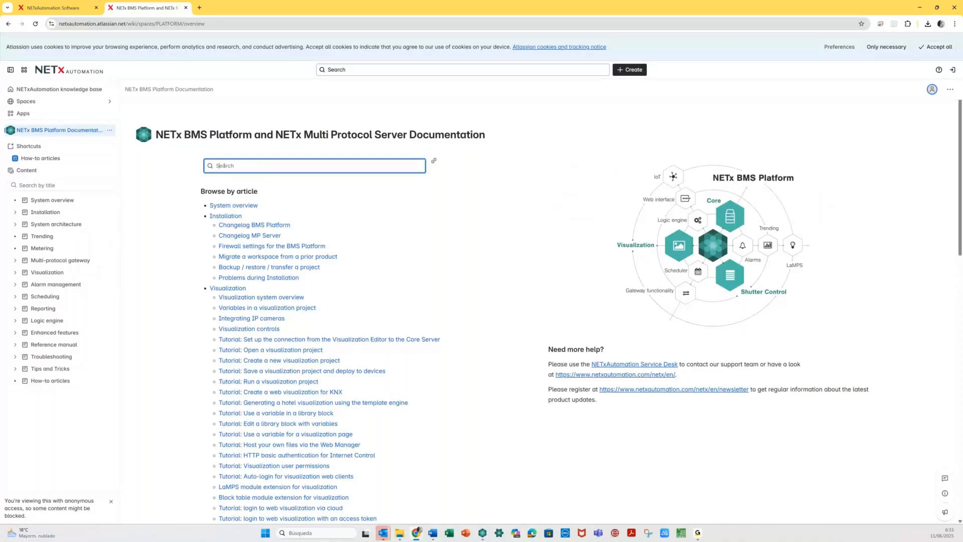
{"action": "type", "text": "Lámpa"}
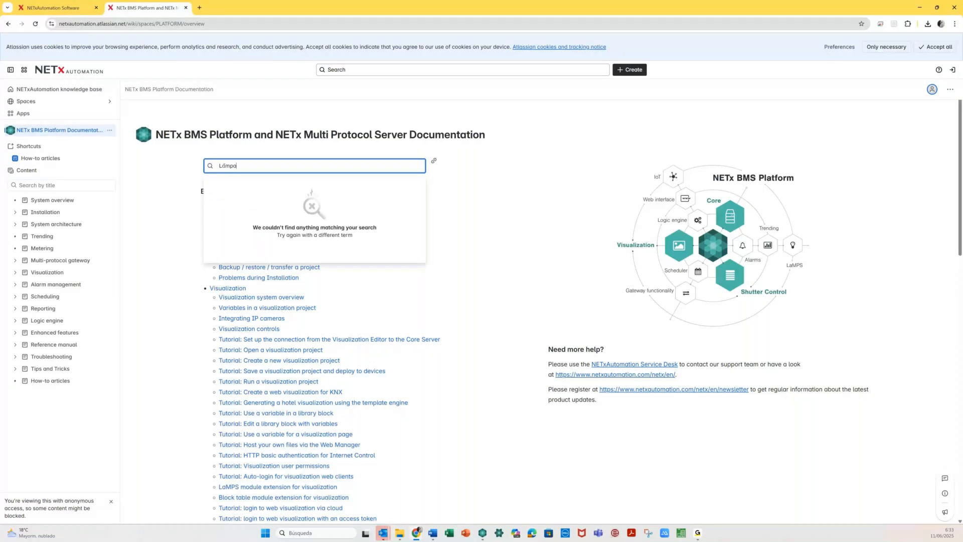
{"action": "key", "text": "BackSpace"}
{"action": "key", "text": "BackSpace"}
{"action": "key", "text": "BackSpace"}
{"action": "key", "text": "BackSpace"}
{"action": "type", "text": "amps"}
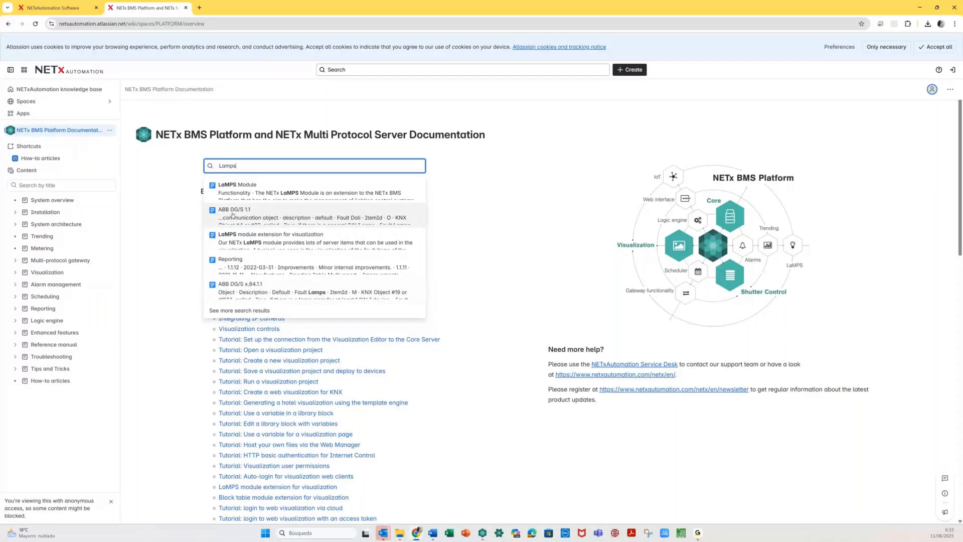
{"action": "left_click", "coordinate": [239, 189]}
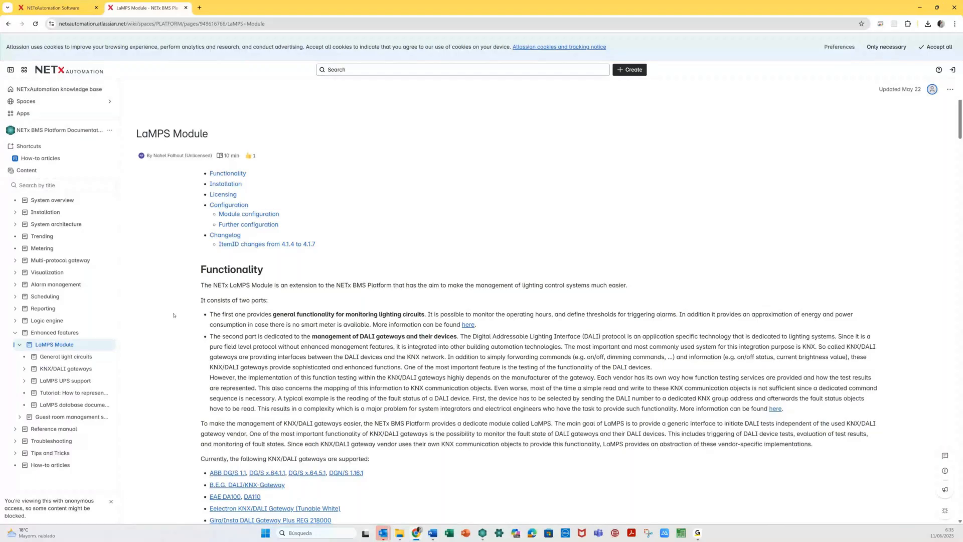
{"action": "double_click", "coordinate": [63, 200]}
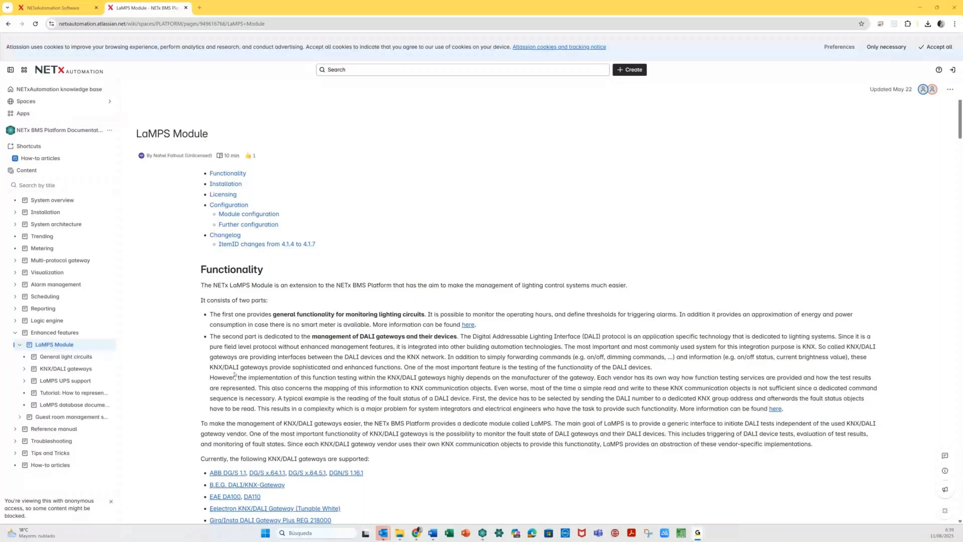
- Scroll the LaMPS Module page to the supported KNX/DALI gateway list and bring up the ABB DG/S 1.1 link's options
{"action": "scroll", "coordinate": [234, 374], "scroll_direction": "down", "scroll_amount": 1}
{"action": "scroll", "coordinate": [255, 386], "scroll_direction": "down", "scroll_amount": 1}
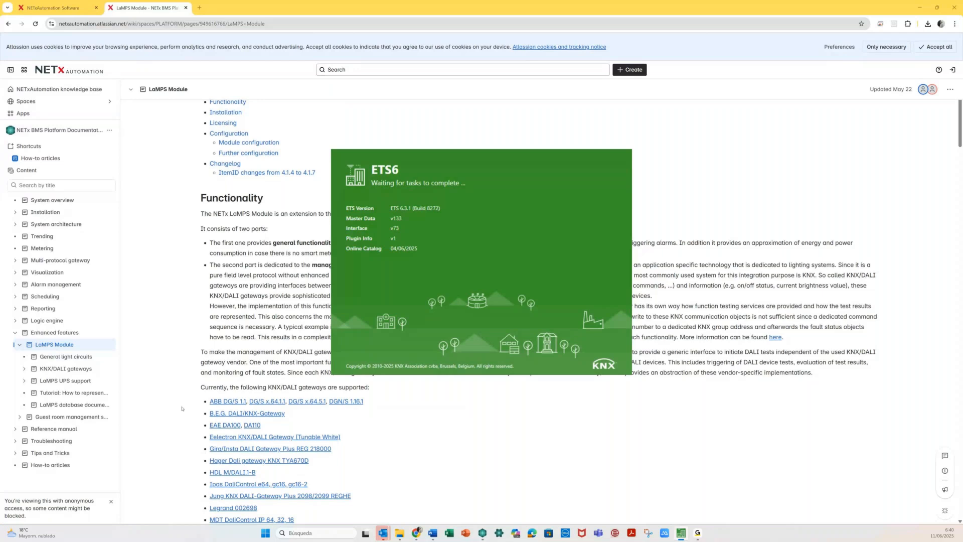
{"action": "right_click", "coordinate": [228, 403]}
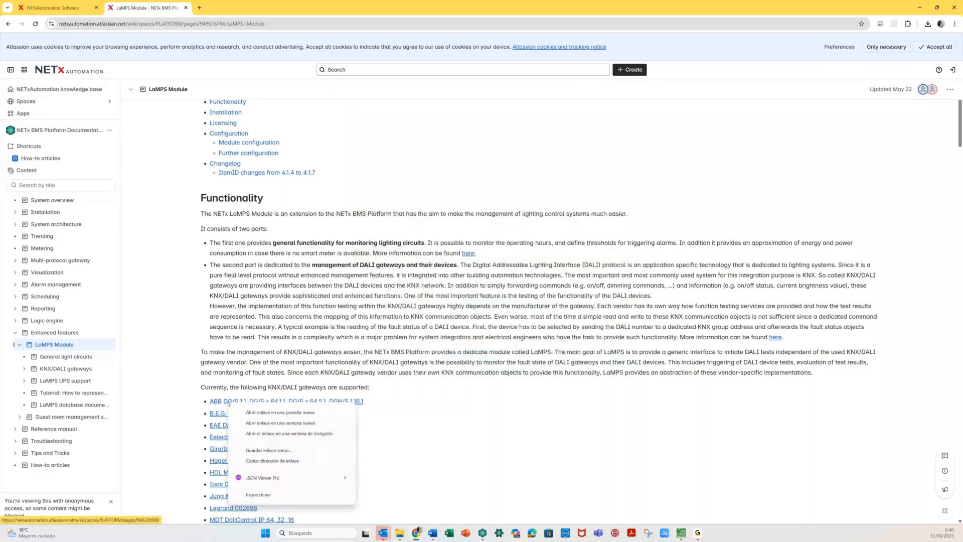
- Open the ABB DG/S 1.1 and ABB DG/S x.64.5.1 gateway pages in new tabs and review both
{"action": "left_click", "coordinate": [251, 413]}
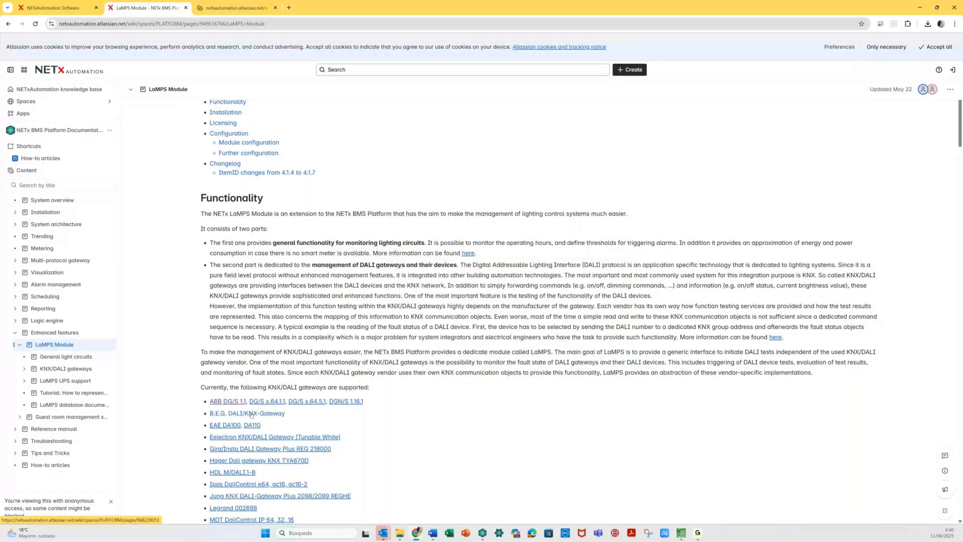
{"action": "middle_click", "coordinate": [251, 413]}
{"action": "left_click", "coordinate": [232, 8]}
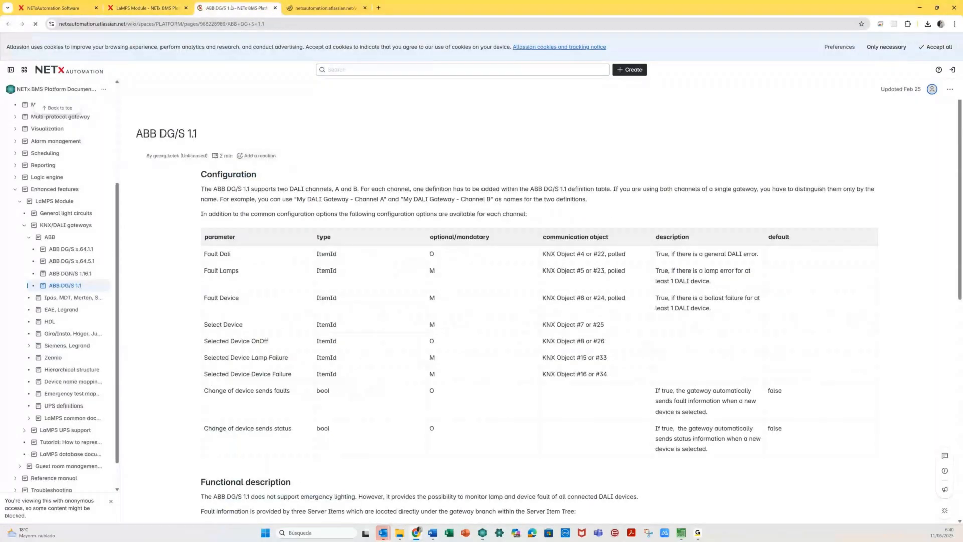
{"action": "left_click", "coordinate": [326, 8]}
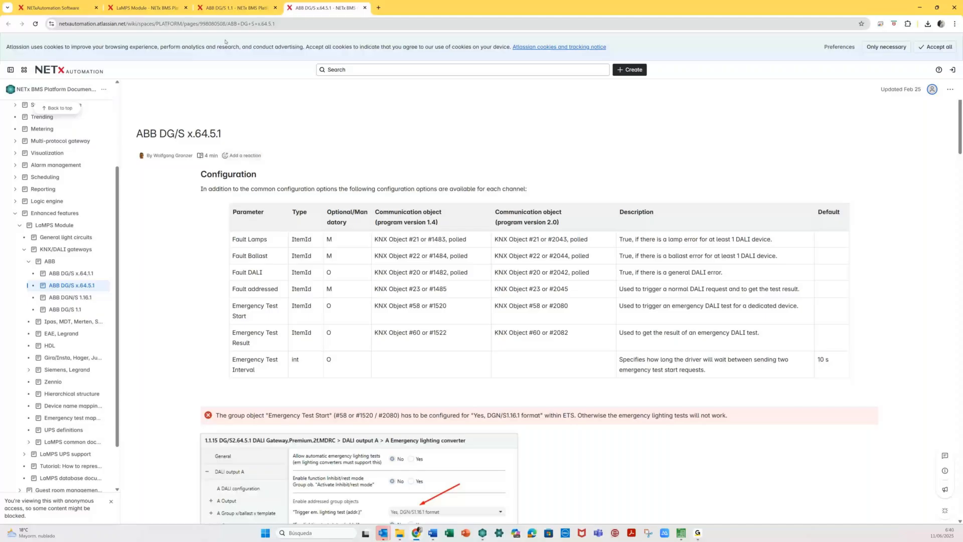
- Return to the ABB DG/S 1.1 page, then open the NETx Online Training project in ETS6
{"action": "left_click", "coordinate": [228, 8]}
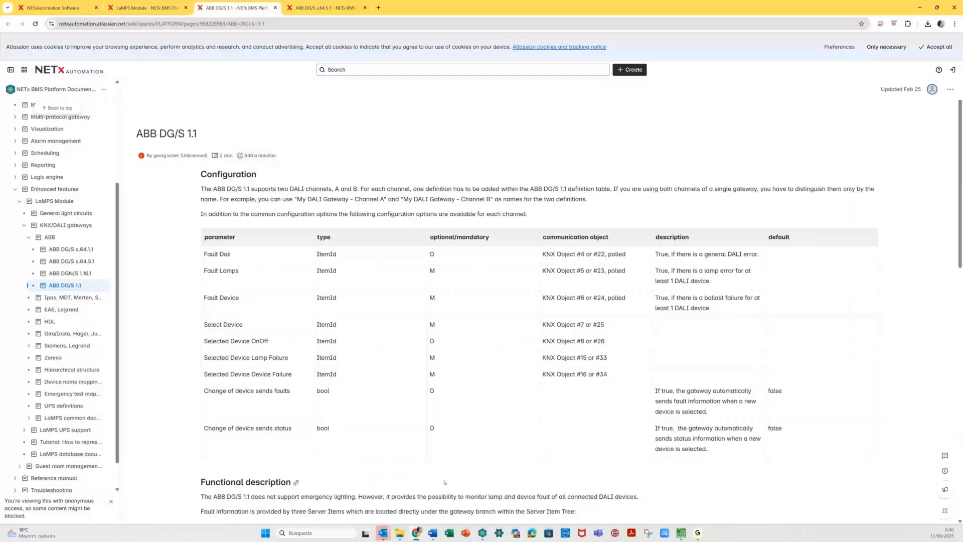
{"action": "left_click", "coordinate": [680, 533]}
{"action": "left_click", "coordinate": [60, 195]}
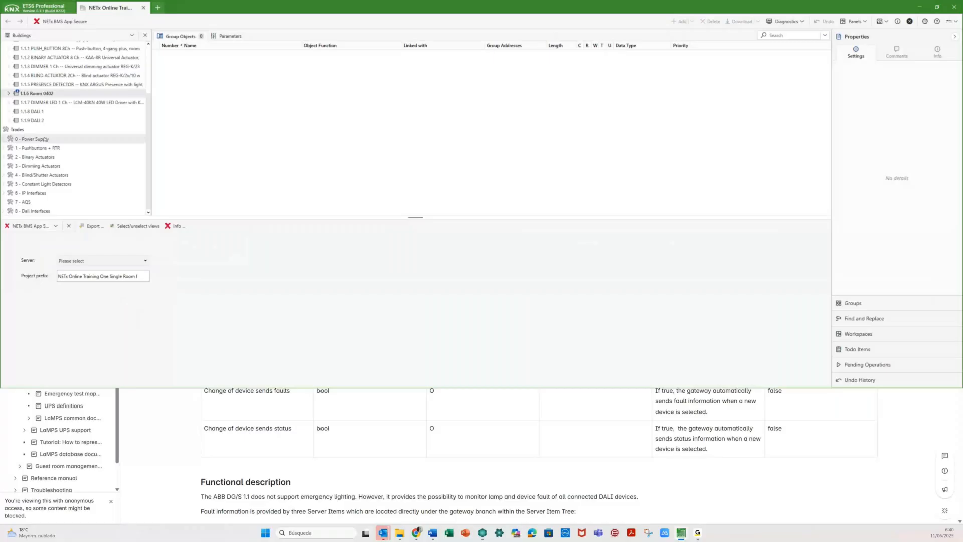
- Select 1.1.8 DALI 1, enlarge its group objects list, and show its application program details
{"action": "left_click", "coordinate": [33, 112]}
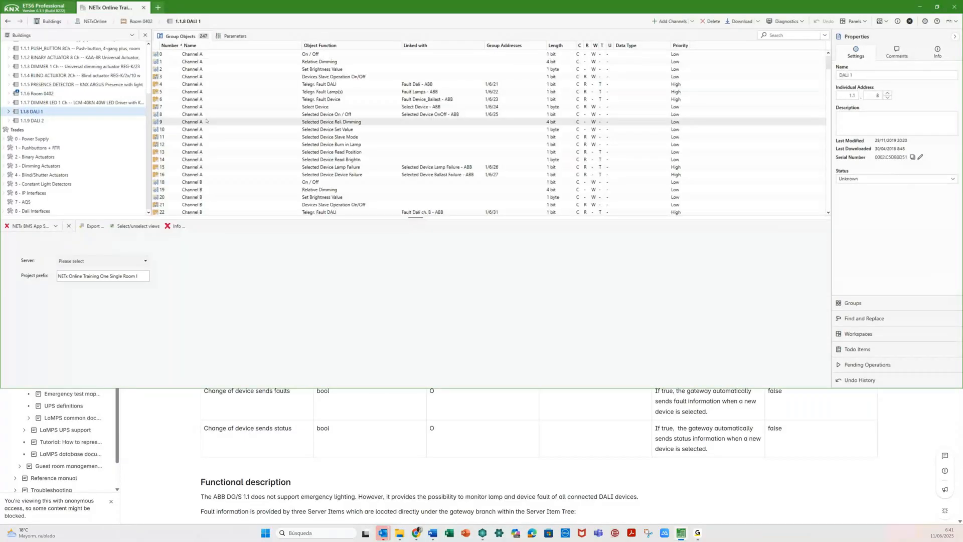
{"action": "left_click_drag", "start_coordinate": [221, 219], "coordinate": [243, 308]}
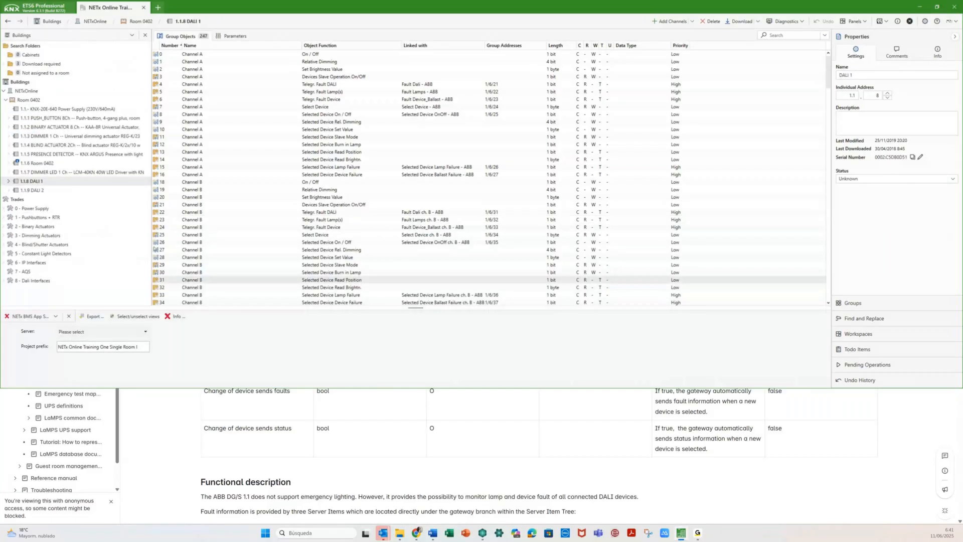
{"action": "left_click", "coordinate": [937, 52]}
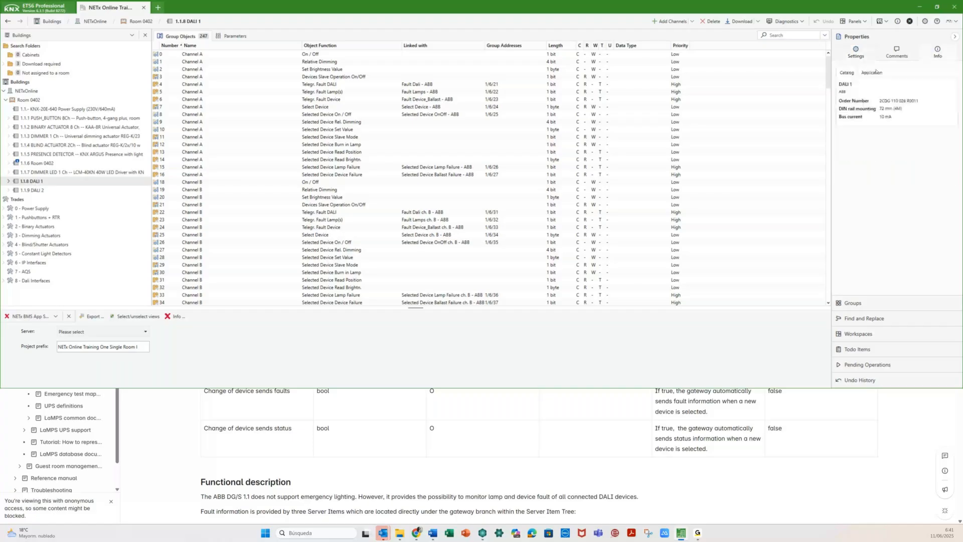
{"action": "left_click", "coordinate": [872, 73]}
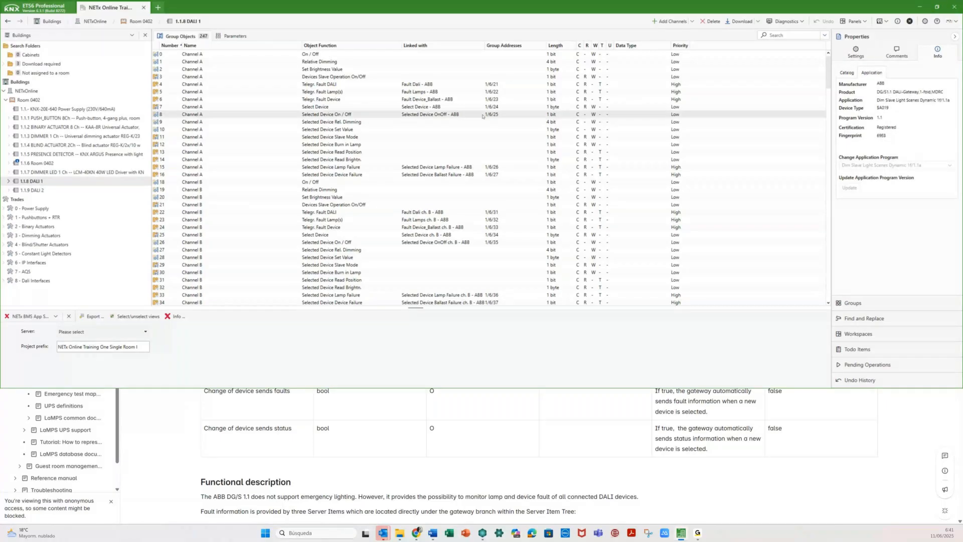
{"action": "scroll", "coordinate": [377, 182], "scroll_direction": "down", "scroll_amount": 3}
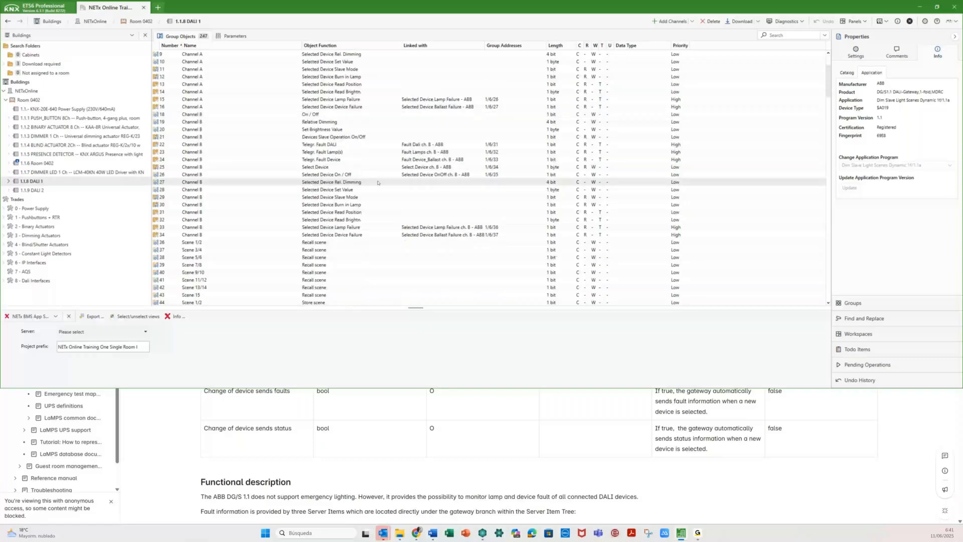
{"action": "scroll", "coordinate": [378, 183], "scroll_direction": "up", "scroll_amount": 3}
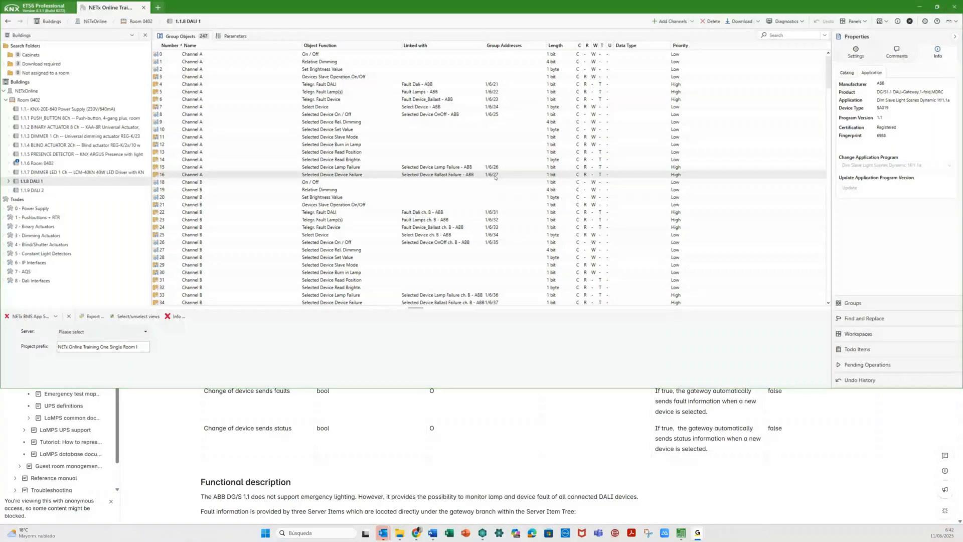
- Widen DALI 1's Linked with column to read full link names, then return to the ABB DG/S 1.1 page
{"action": "scroll", "coordinate": [458, 263], "scroll_direction": "down", "scroll_amount": 7}
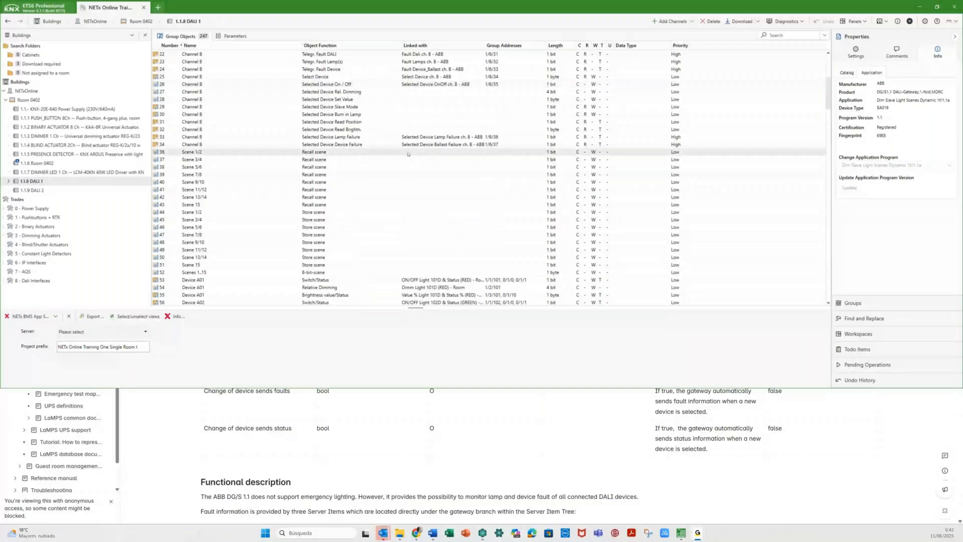
{"action": "scroll", "coordinate": [440, 116], "scroll_direction": "up", "scroll_amount": 6}
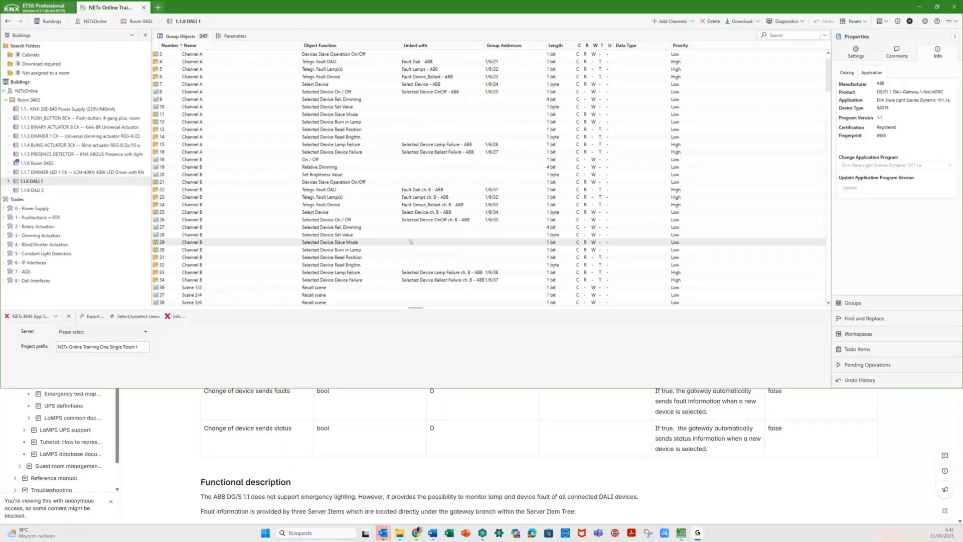
{"action": "left_click_drag", "start_coordinate": [829, 70], "coordinate": [825, 109]}
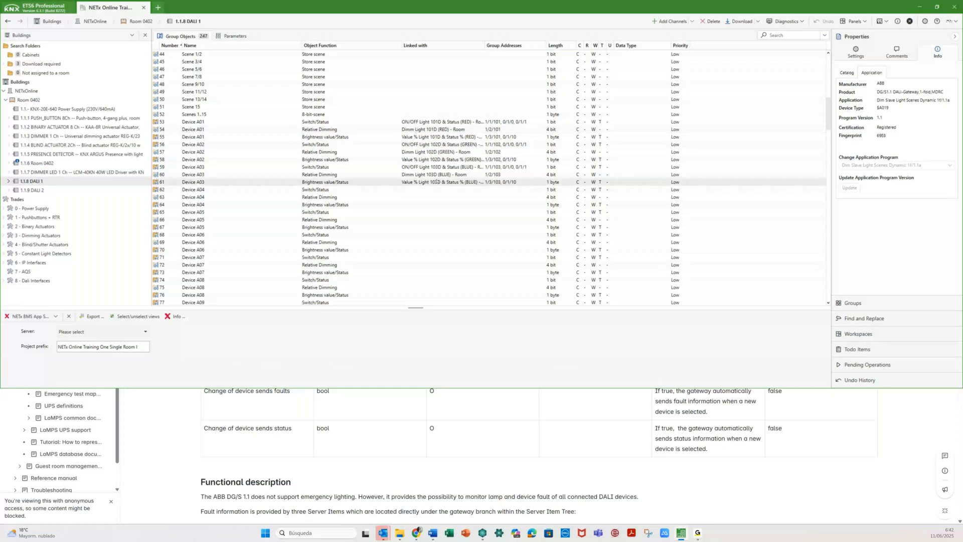
{"action": "left_click_drag", "start_coordinate": [484, 46], "coordinate": [515, 47]}
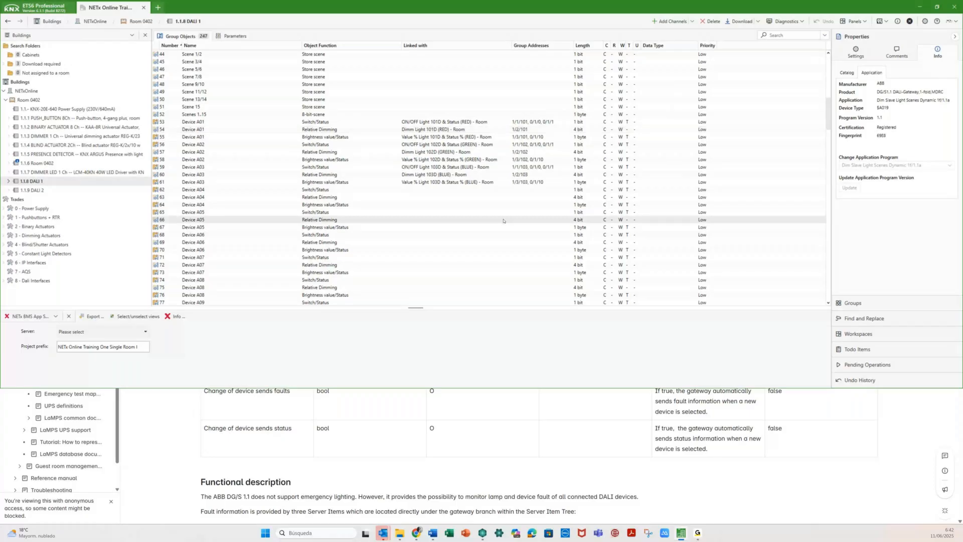
{"action": "left_click_drag", "start_coordinate": [830, 116], "coordinate": [833, 76]}
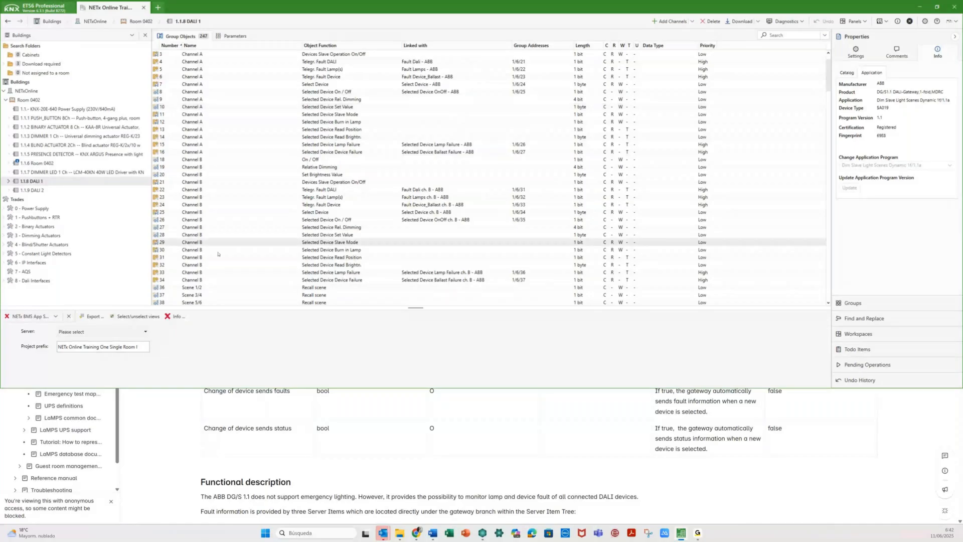
{"action": "left_click", "coordinate": [171, 425]}
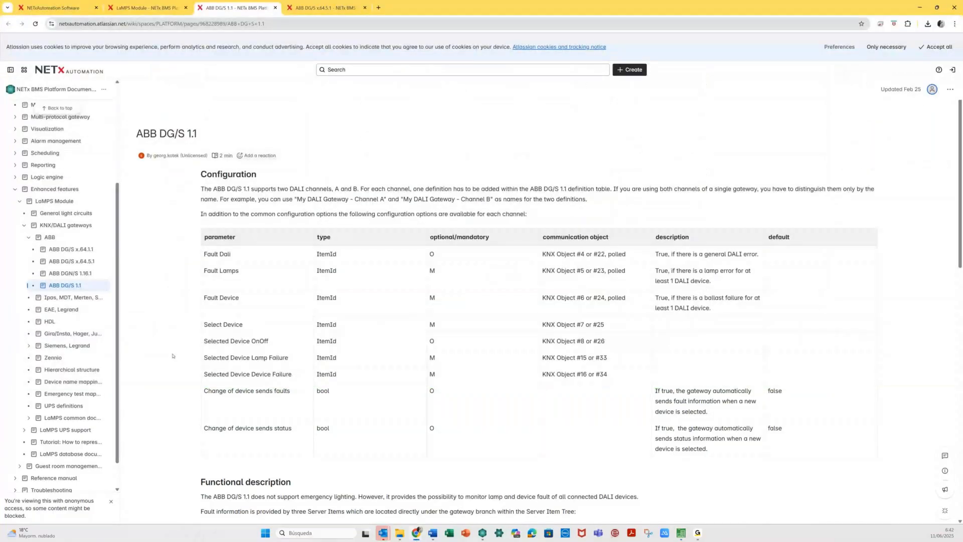
- Highlight the ABB DG/S 1.1 title and the mandatory Fault Lamps object, then go back to ETS6
{"action": "left_click_drag", "start_coordinate": [138, 134], "coordinate": [204, 137]}
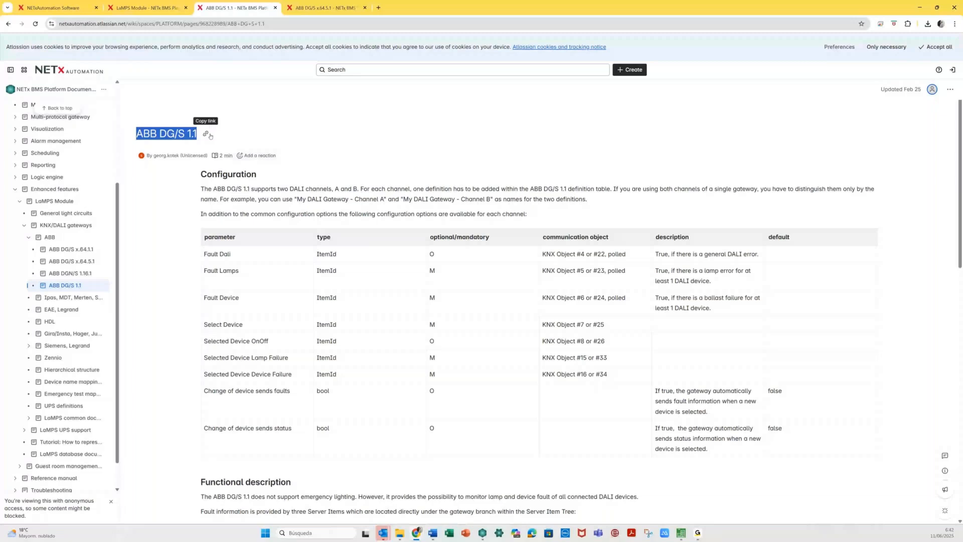
{"action": "left_click", "coordinate": [259, 219]}
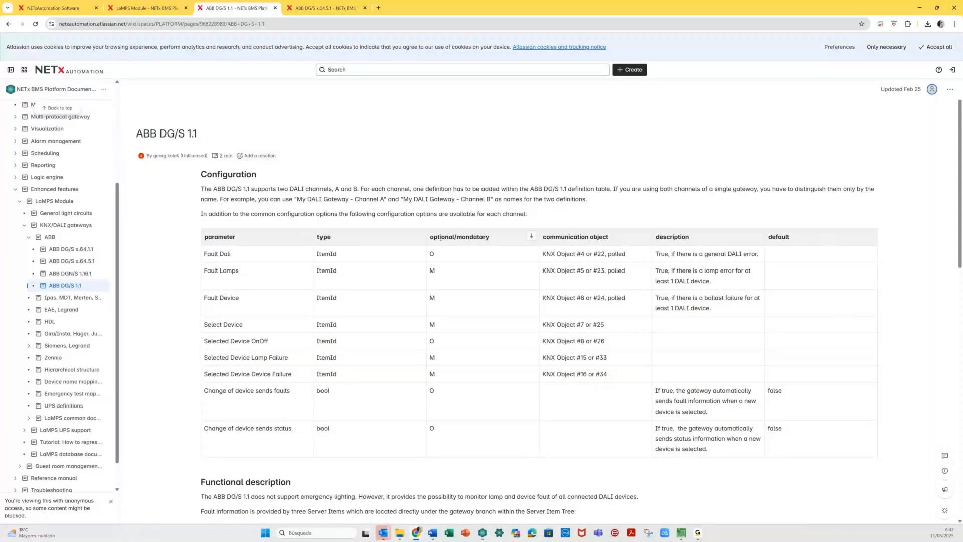
{"action": "double_click", "coordinate": [435, 270]}
{"action": "left_click", "coordinate": [434, 272]}
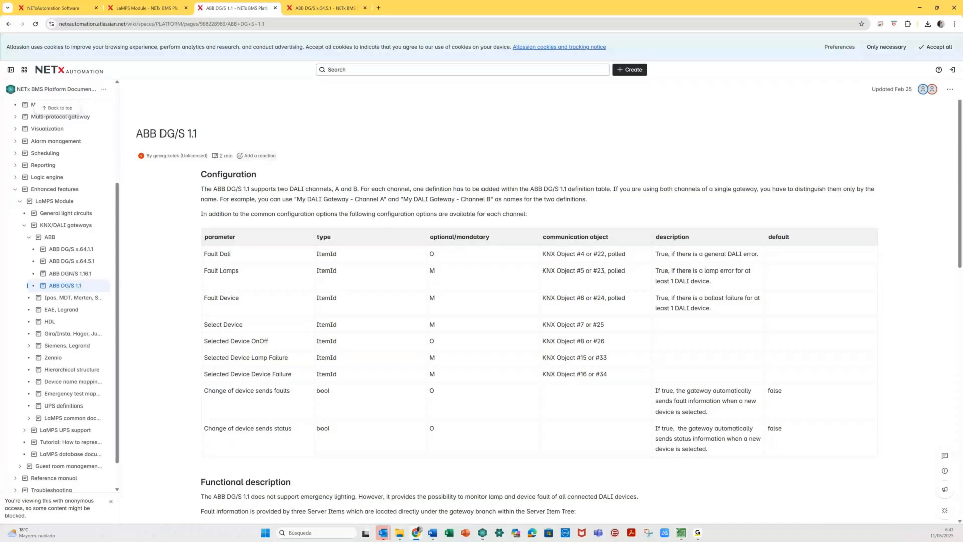
{"action": "key", "text": "alt+Tab"}
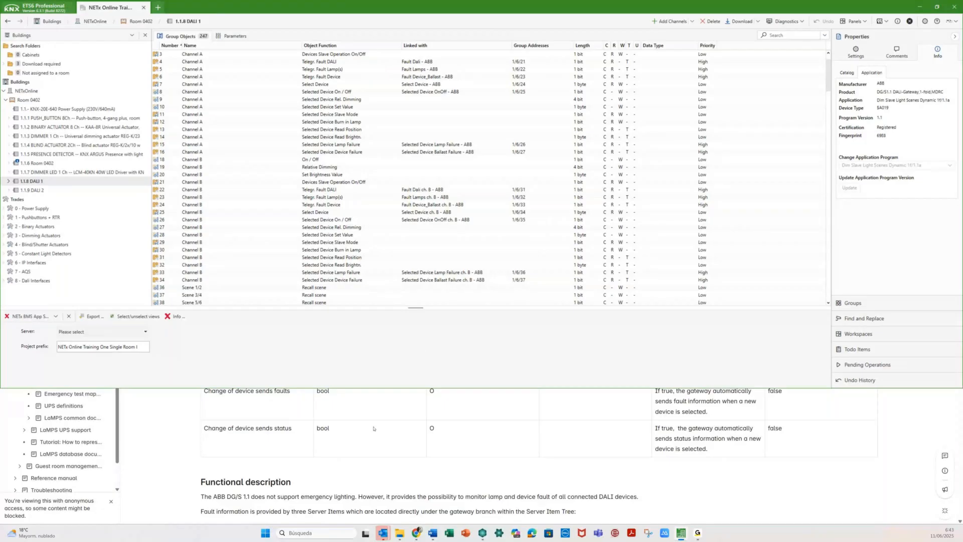
- Review the ABB DG/S x.64.5.1 documentation, then select 1.1.9 DALI 2 in ETS6 and enlarge the lower panel
{"action": "left_click", "coordinate": [373, 428]}
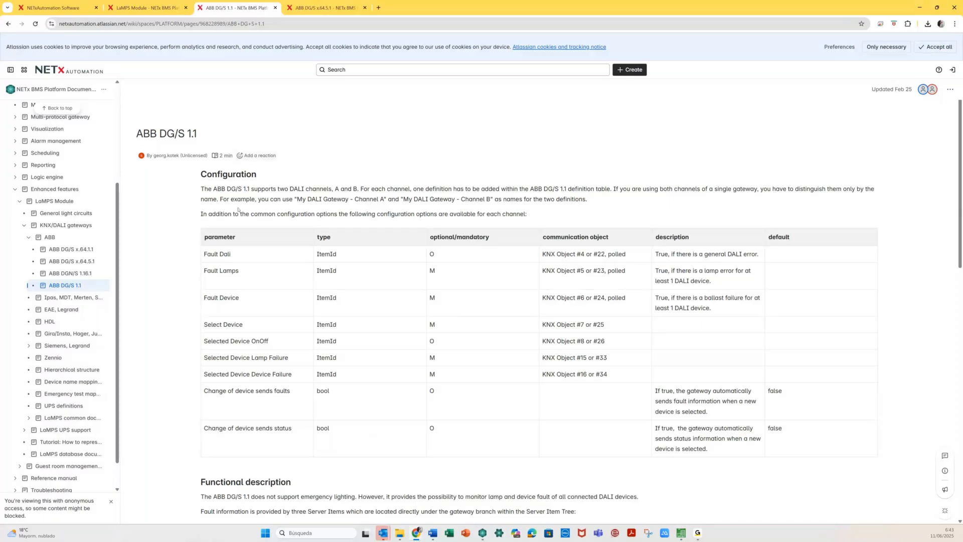
{"action": "left_click", "coordinate": [331, 7]}
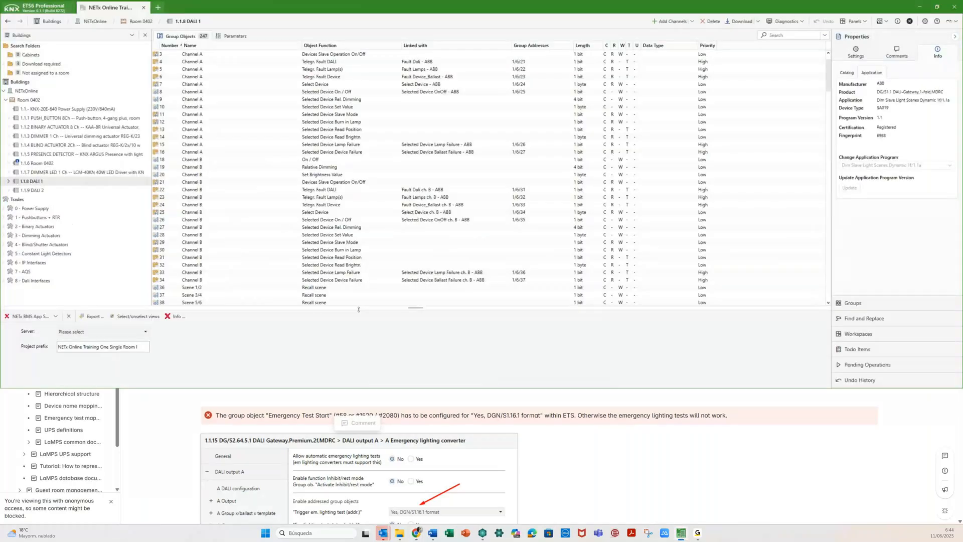
{"action": "key", "text": "Down"}
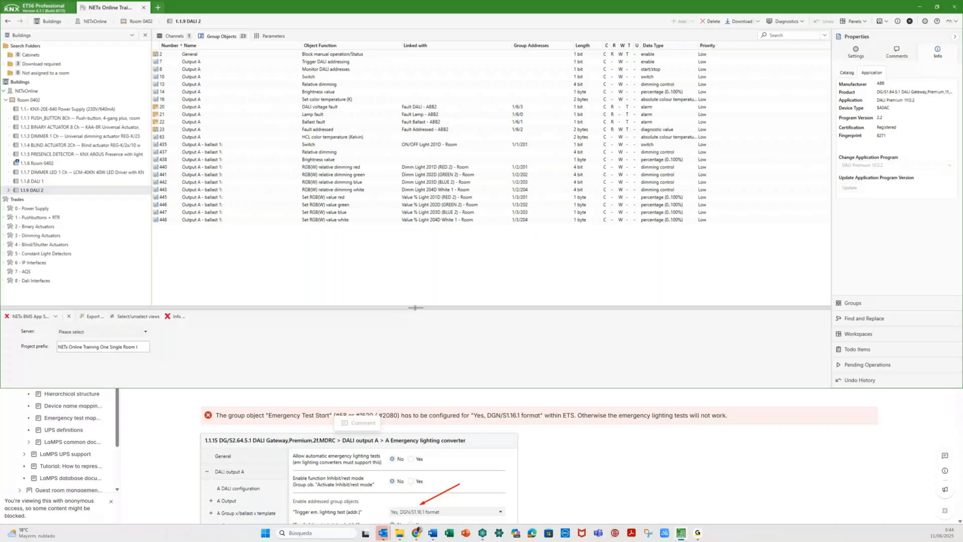
{"action": "left_click_drag", "start_coordinate": [415, 308], "coordinate": [428, 246]}
- Set NETx BMS Platform as the target server, then reselect the 1.1.8 DALI 1 gateway
{"action": "left_click", "coordinate": [90, 276]}
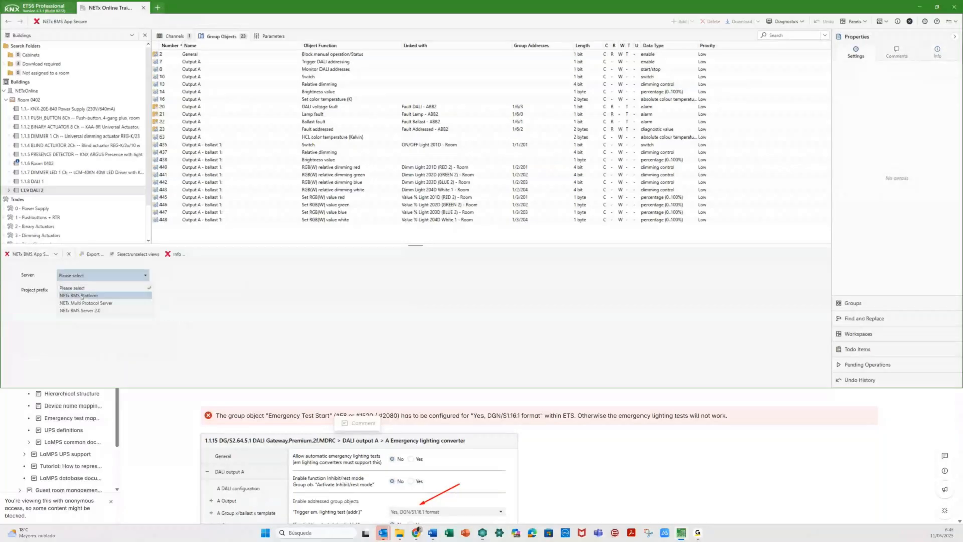
{"action": "left_click", "coordinate": [82, 296]}
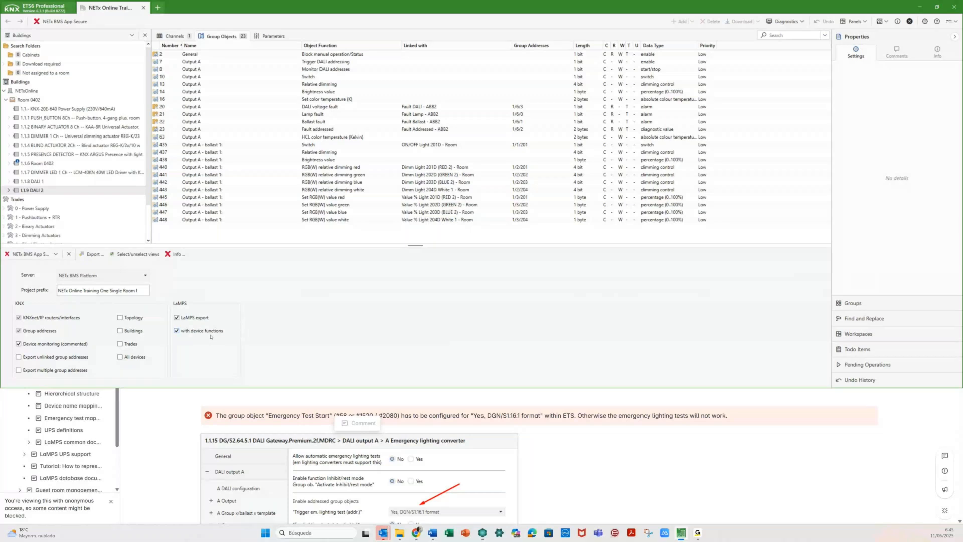
{"action": "left_click", "coordinate": [35, 181]}
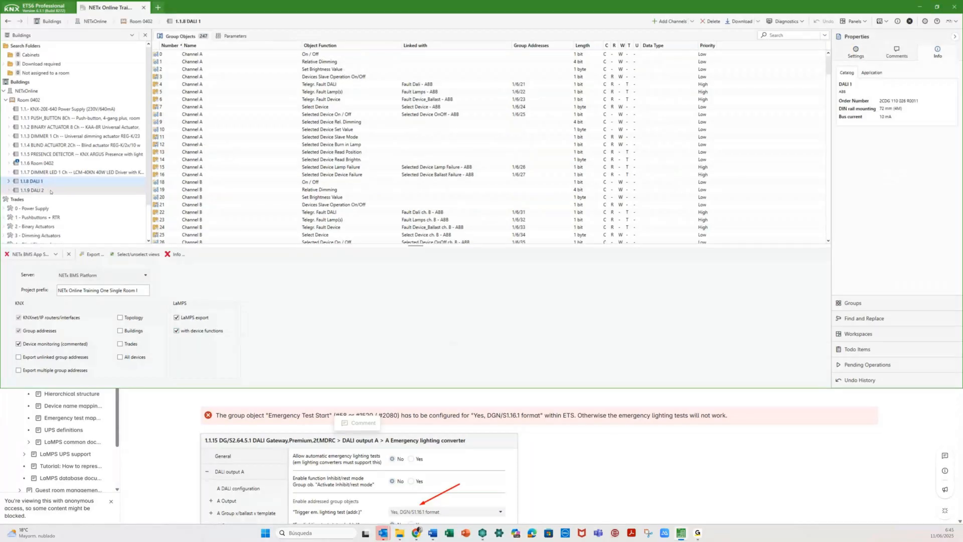
- Enlarge the device tree and compare the DALI 1 and DALI 2 gateways' group objects
{"action": "left_click", "coordinate": [50, 191]}
{"action": "left_click_drag", "start_coordinate": [130, 246], "coordinate": [202, 309]}
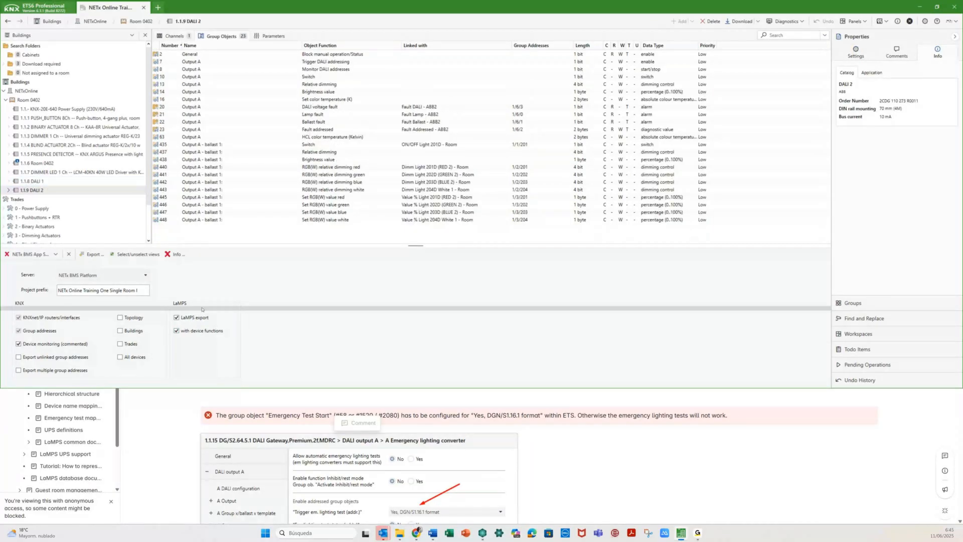
{"action": "left_click_drag", "start_coordinate": [202, 309], "coordinate": [202, 308]}
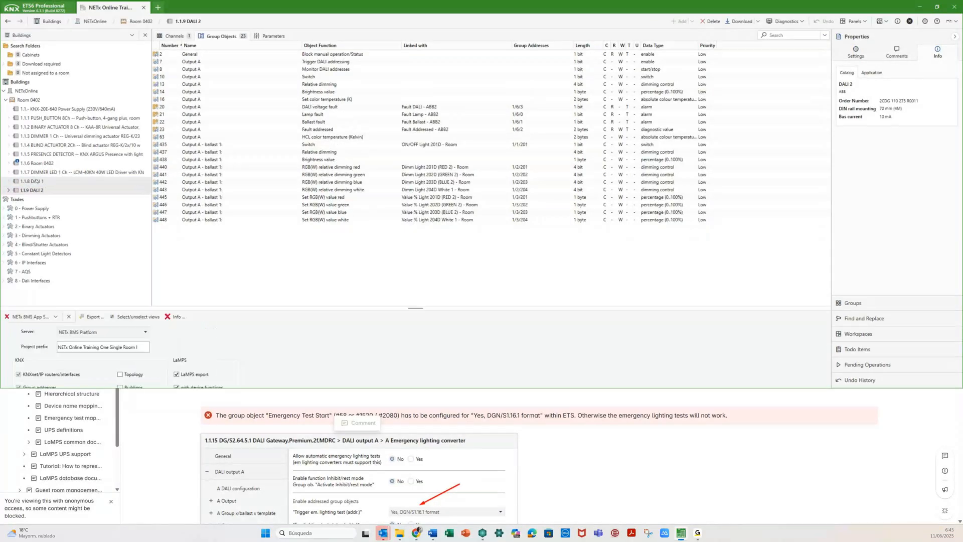
{"action": "left_click", "coordinate": [37, 181]}
{"action": "left_click", "coordinate": [40, 189]}
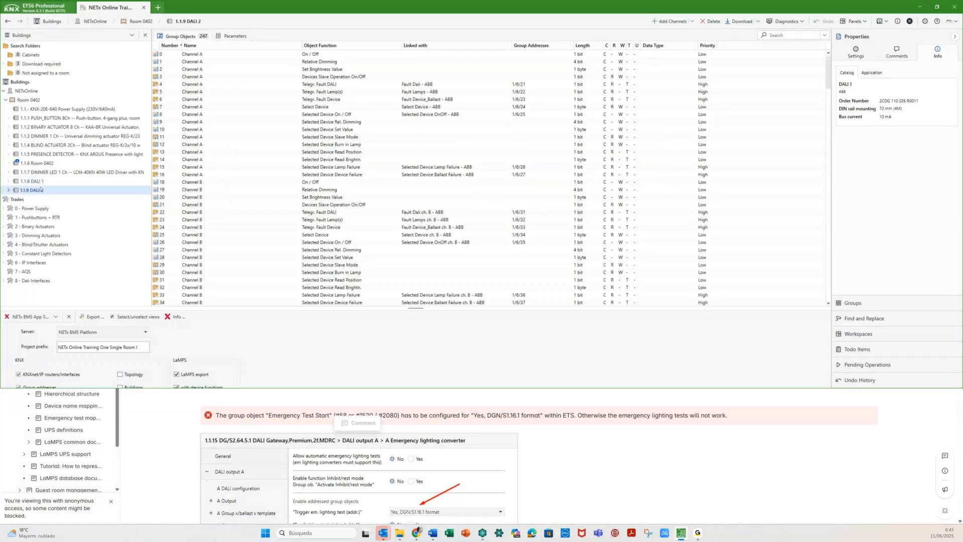
{"action": "key", "text": "Up"}
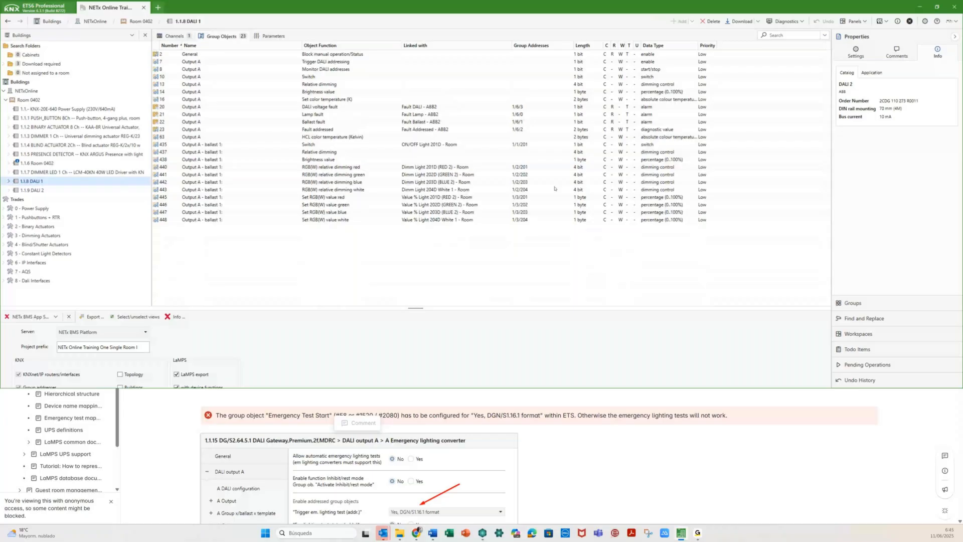
- Clear the DALI 1 and DALI 2 names in Settings to reveal each gateway's product type
{"action": "left_click", "coordinate": [851, 57]}
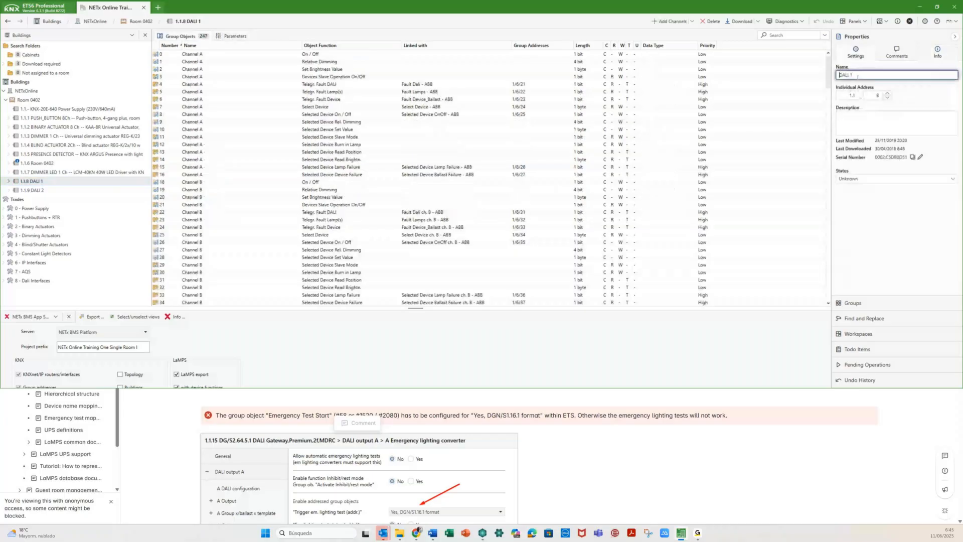
{"action": "left_click_drag", "start_coordinate": [857, 76], "coordinate": [810, 83]}
{"action": "key", "text": "BackSpace"}
{"action": "left_click", "coordinate": [848, 117]}
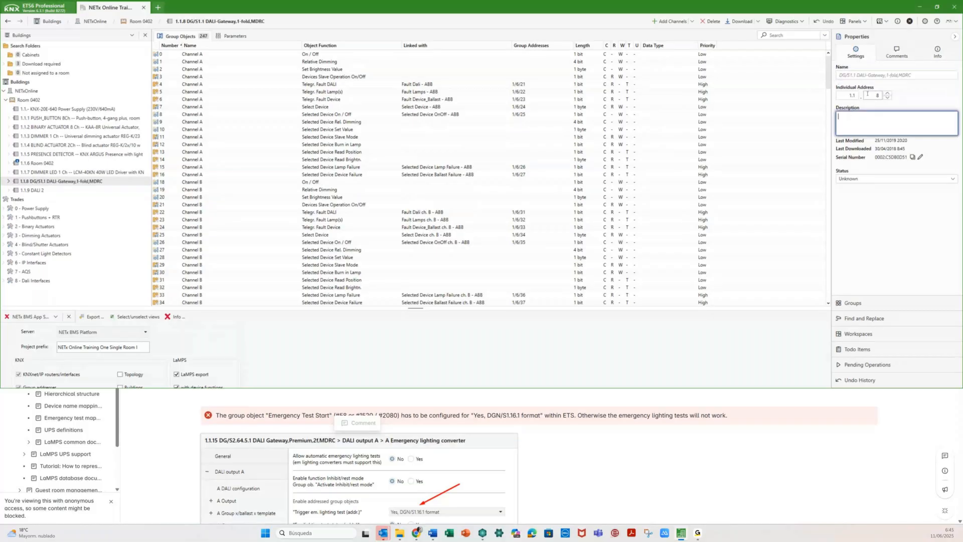
{"action": "left_click", "coordinate": [81, 191]}
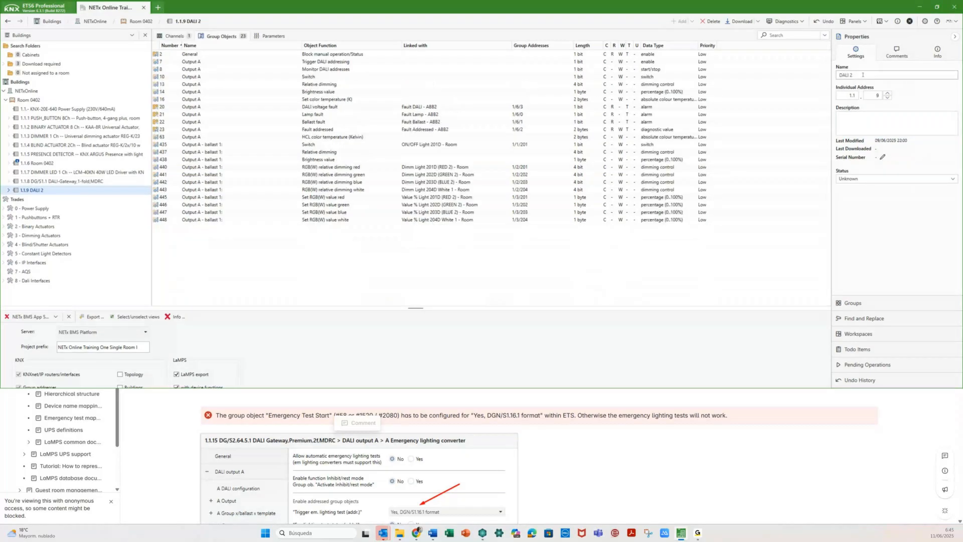
{"action": "left_click", "coordinate": [863, 129]}
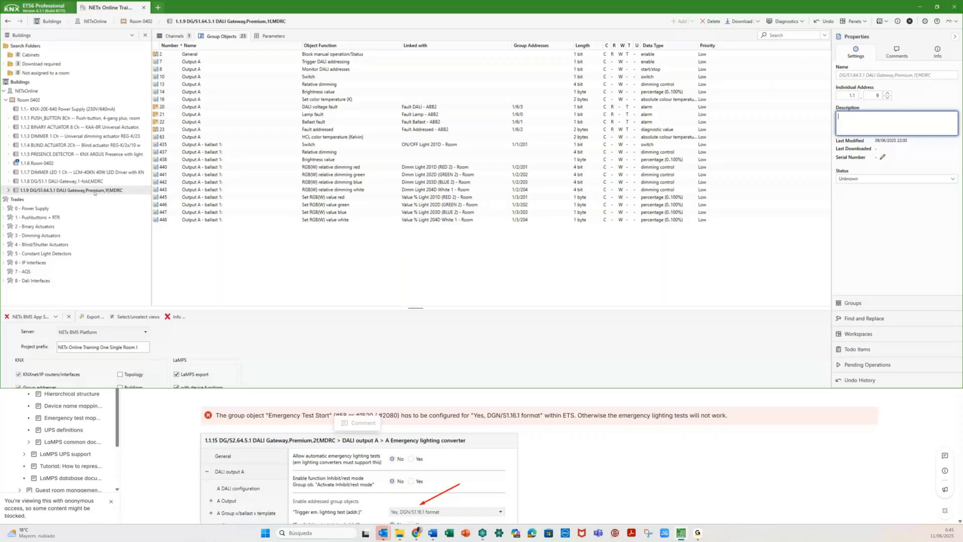
- Restore the gateway names DALI 1 and DALI 2, then select device 1.1.6 Room 0402
{"action": "left_click", "coordinate": [86, 182]}
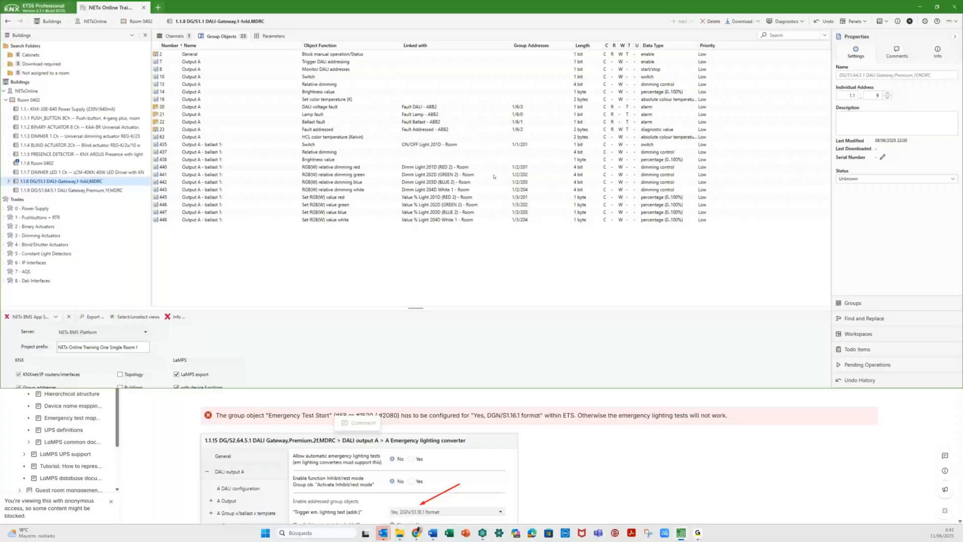
{"action": "type", "text": "DALI 1"}
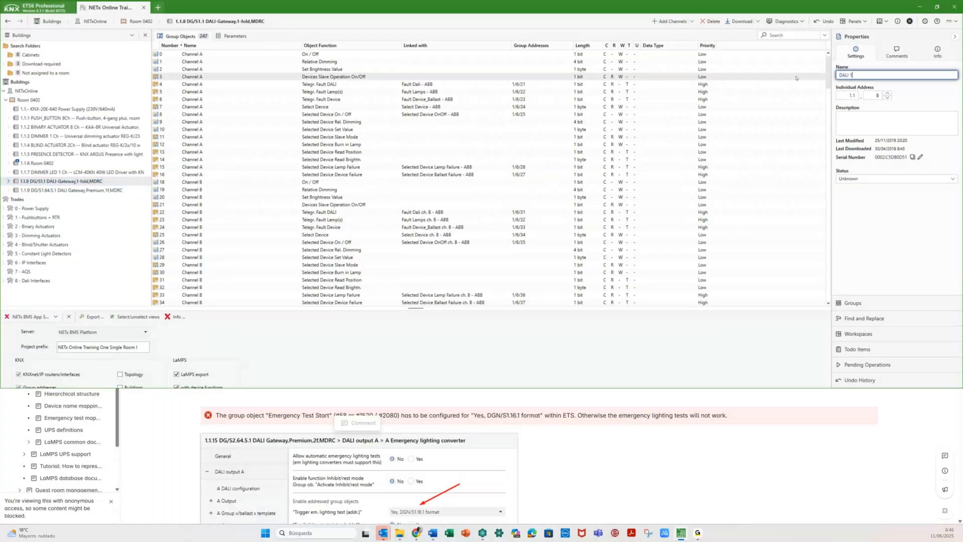
{"action": "left_click", "coordinate": [857, 127]}
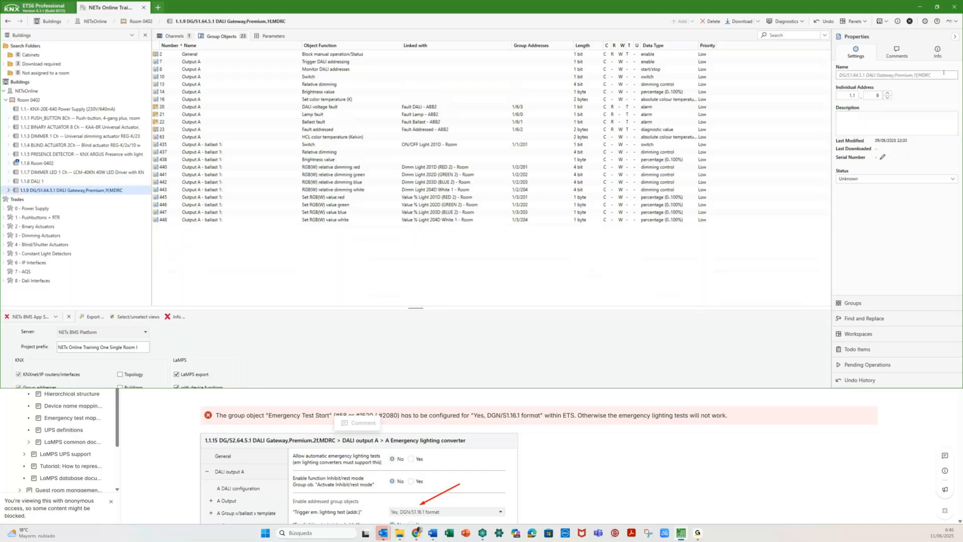
{"action": "left_click", "coordinate": [943, 74]}
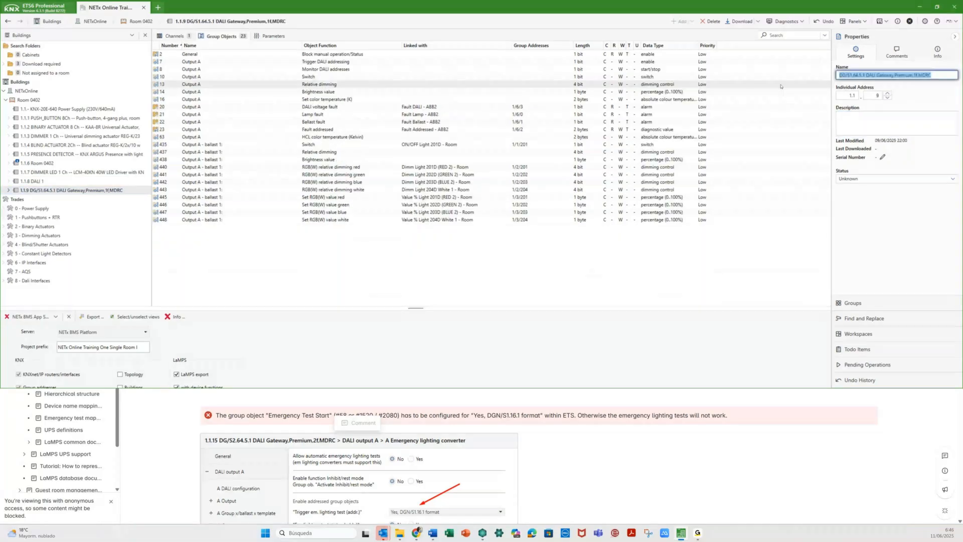
{"action": "type", "text": "DALI 2"}
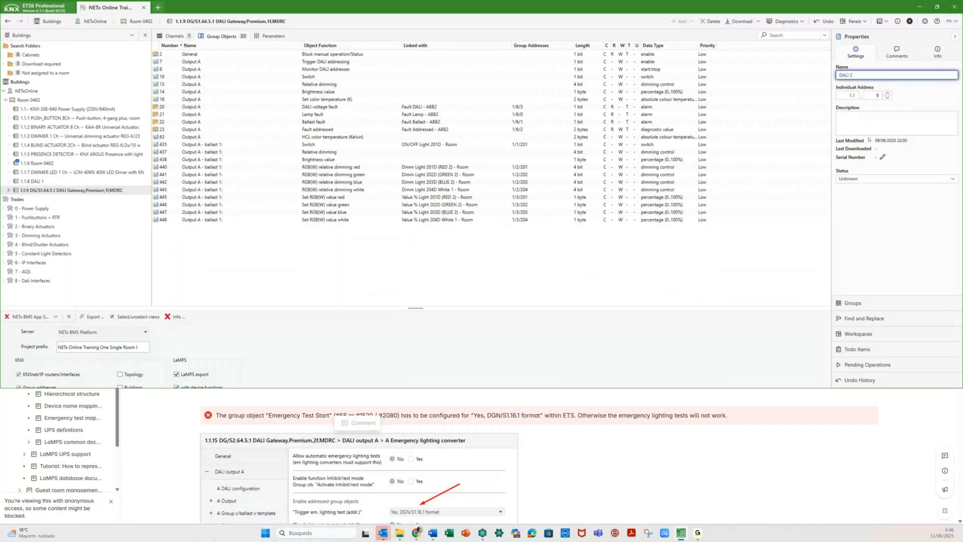
{"action": "key", "text": "Tab"}
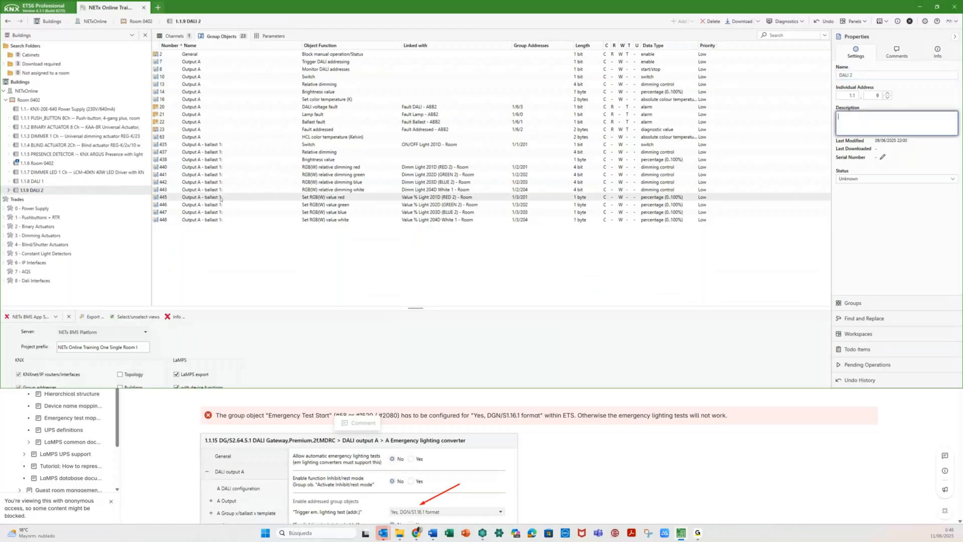
{"action": "left_click", "coordinate": [72, 162]}
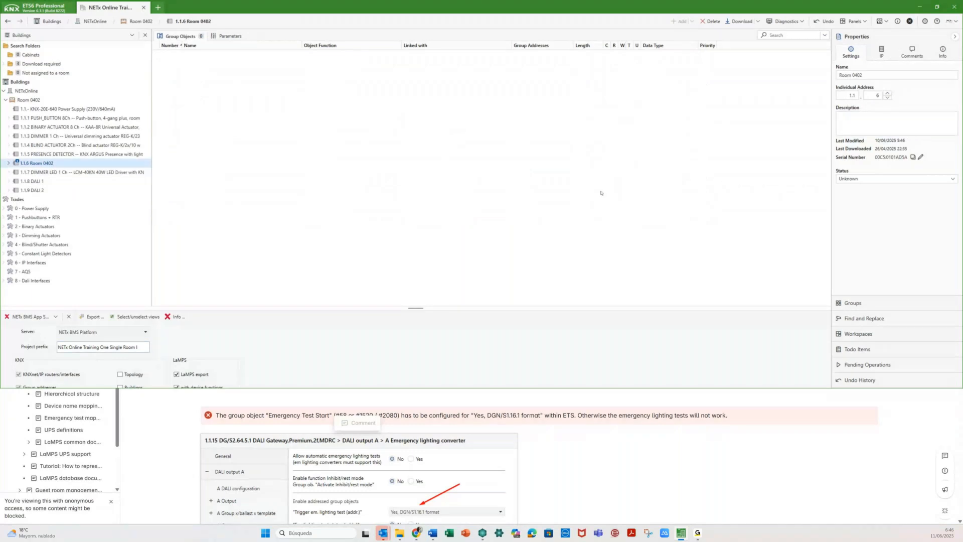
- Check Room 0402's IP interface address settings and device list, then close ETS6
{"action": "left_click", "coordinate": [853, 76]}
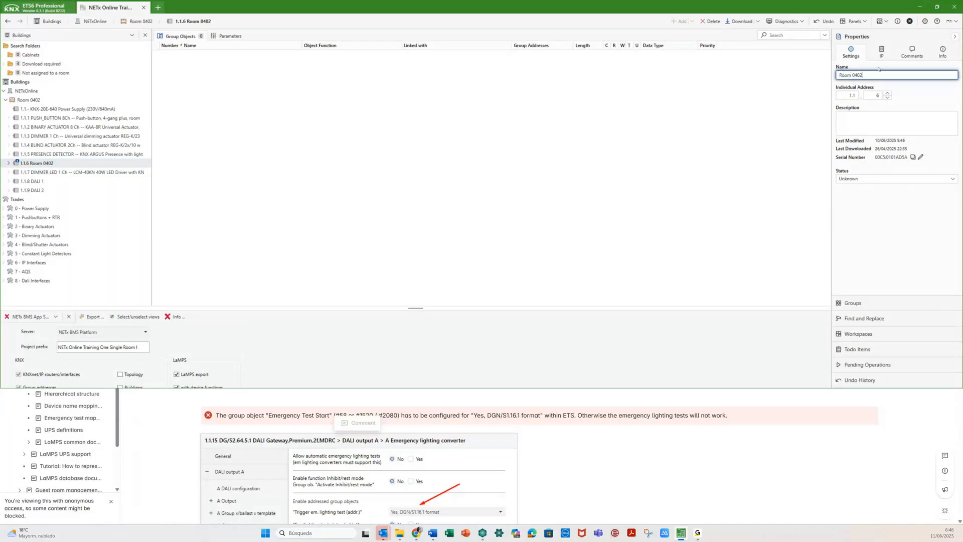
{"action": "left_click", "coordinate": [881, 52]}
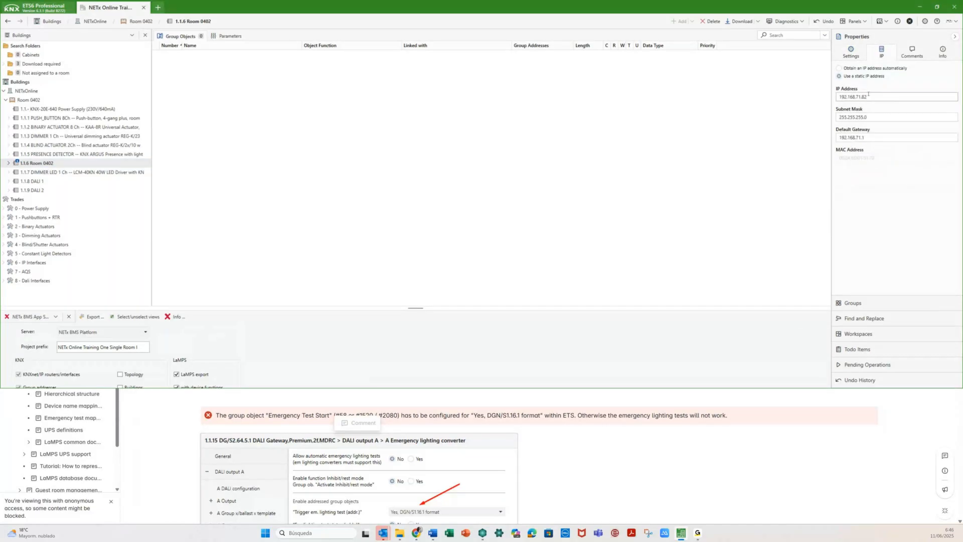
{"action": "left_click", "coordinate": [851, 52]}
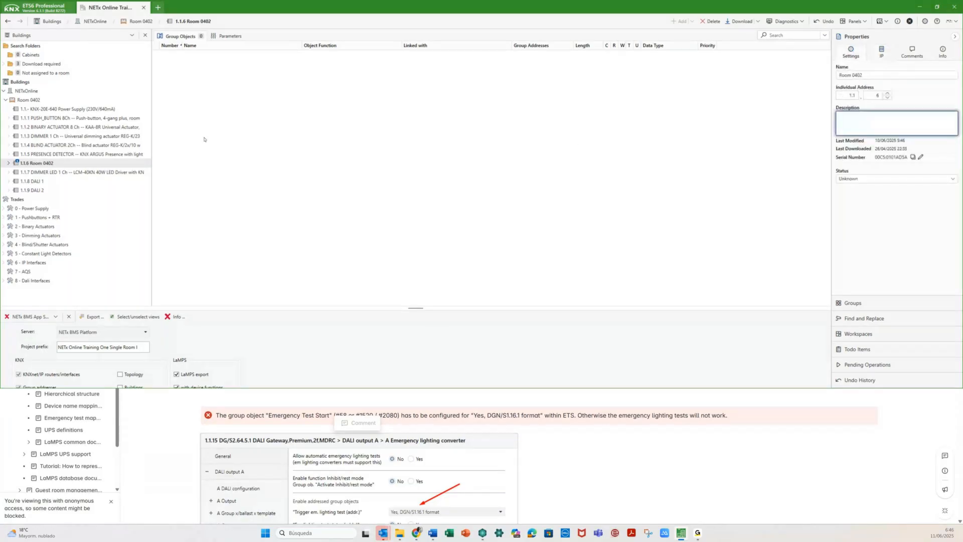
{"action": "left_click", "coordinate": [49, 101]}
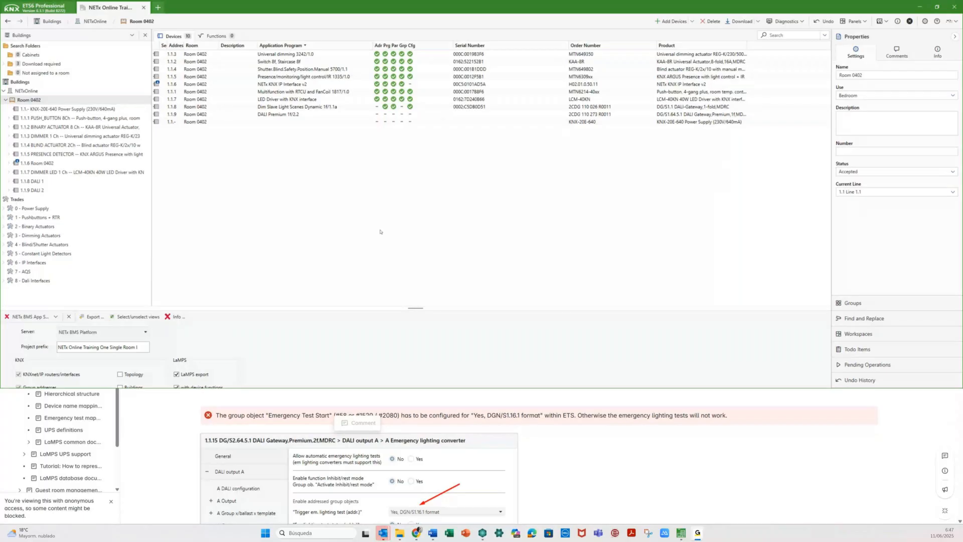
{"action": "left_click", "coordinate": [953, 8]}
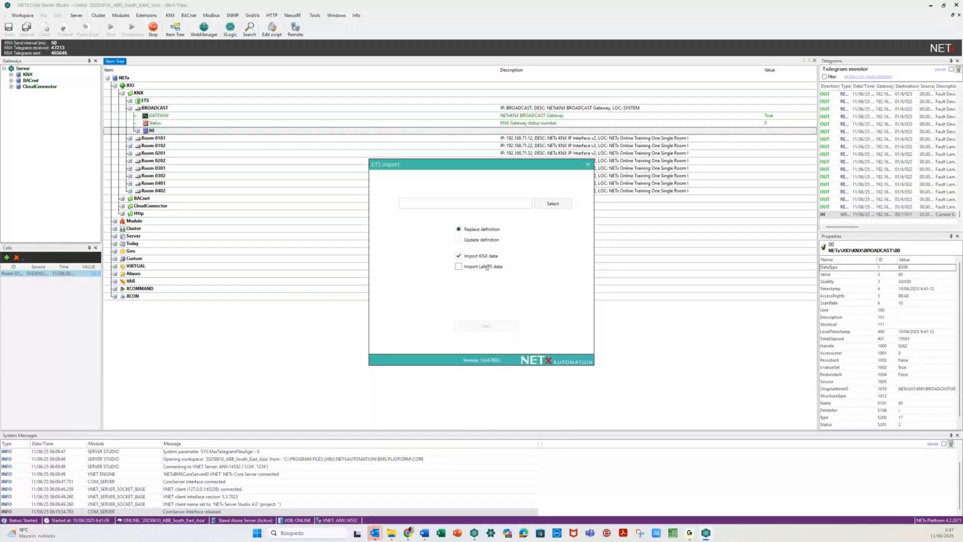
- Run the ETS import without LaMPS data and acknowledge the restart notice
{"action": "left_click", "coordinate": [485, 268]}
{"action": "left_click", "coordinate": [486, 267]}
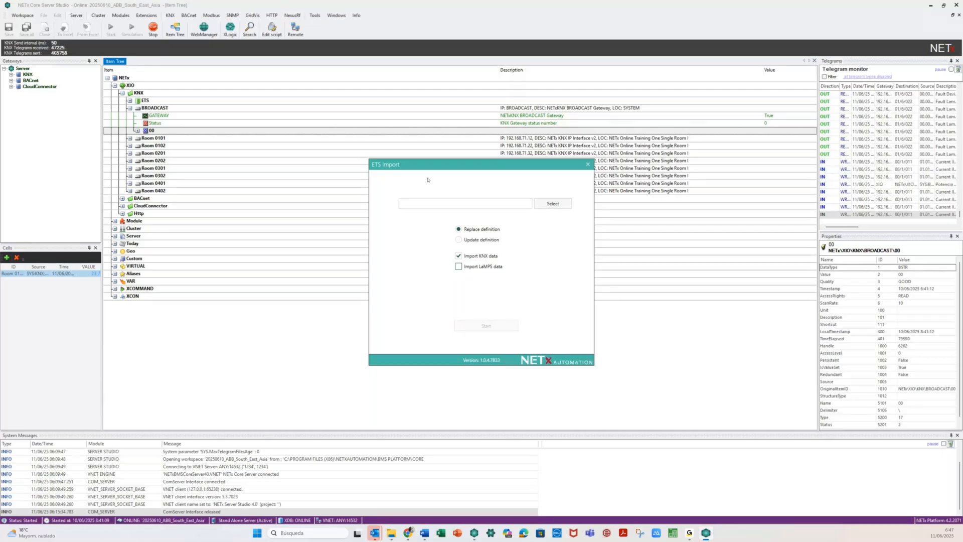
{"action": "key", "text": "Escape"}
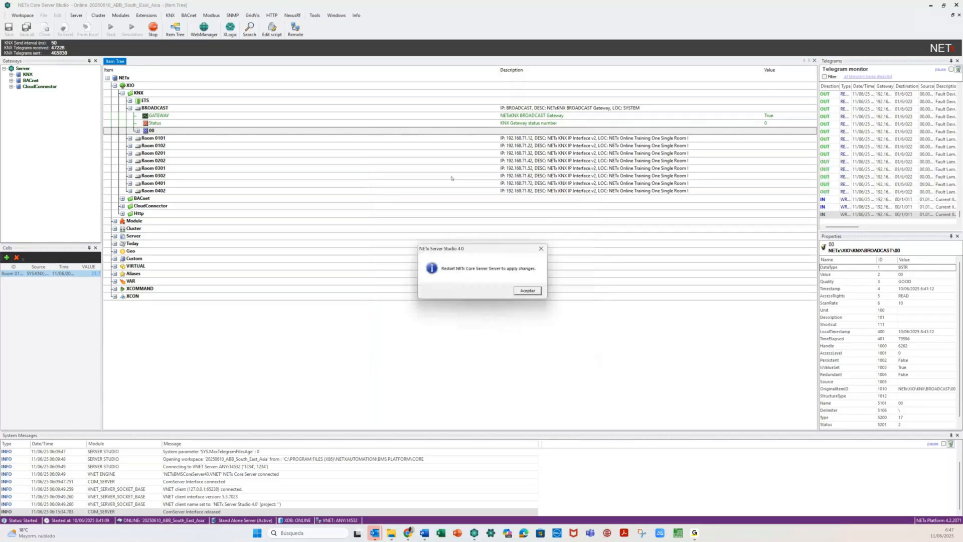
{"action": "left_click", "coordinate": [528, 290]}
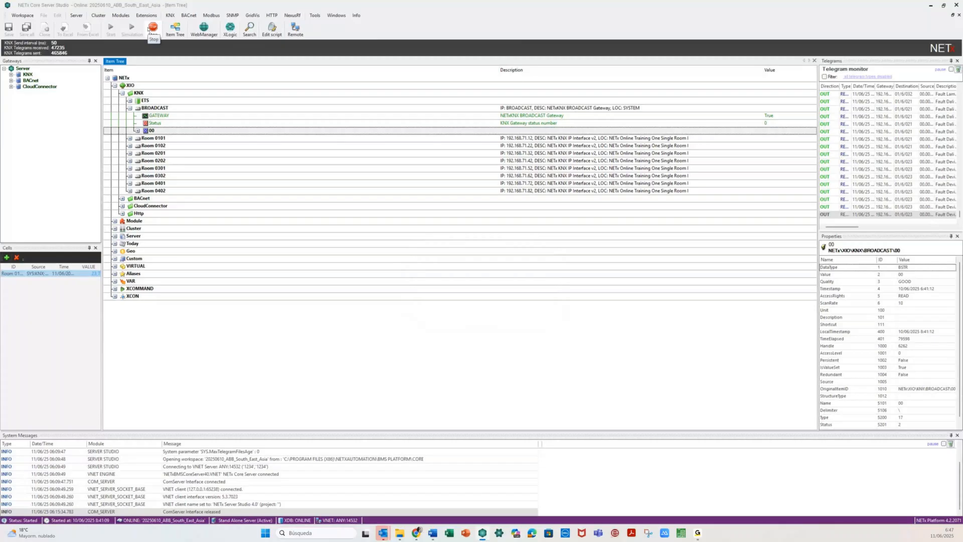
- Stop the Core Server and confirm the shutdown
{"action": "left_click", "coordinate": [143, 16]}
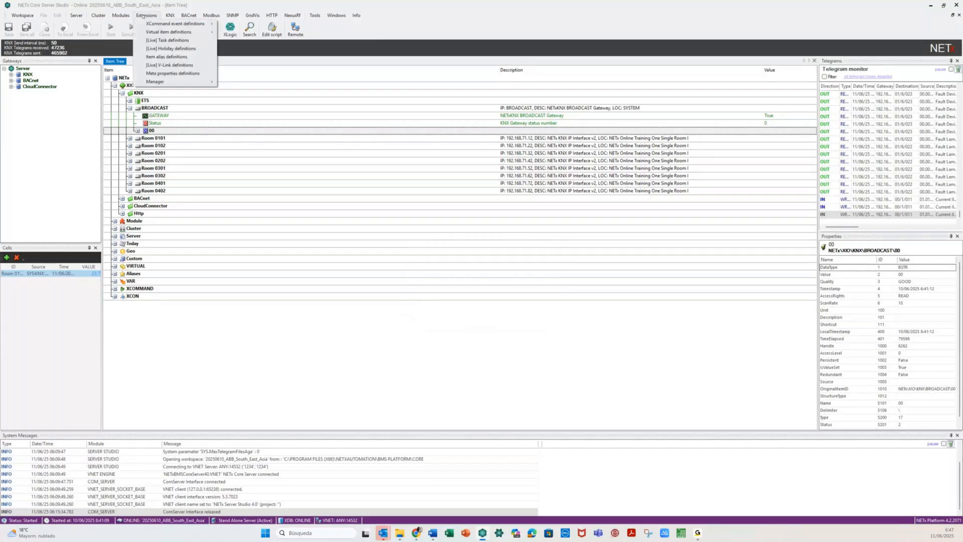
{"action": "mouse_move", "coordinate": [206, 82]}
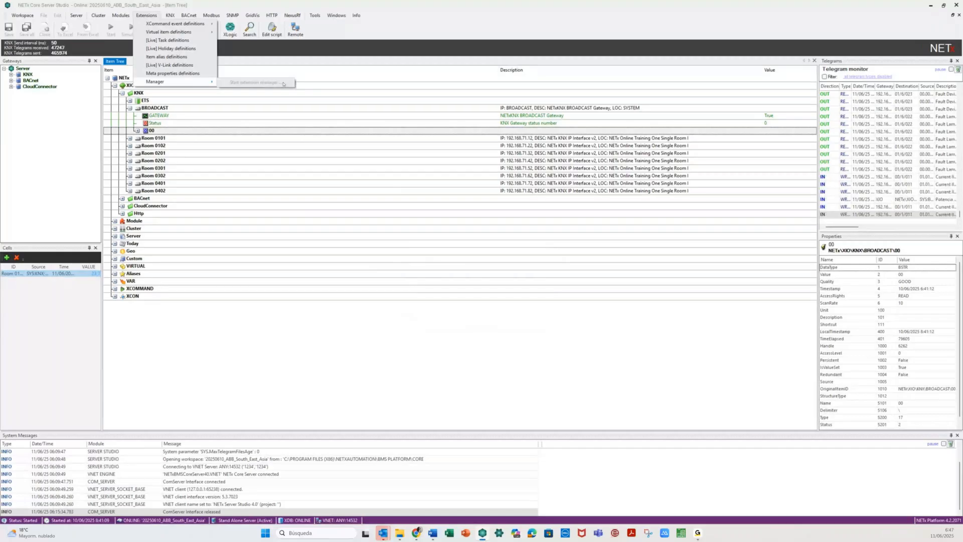
{"action": "left_click", "coordinate": [249, 7]}
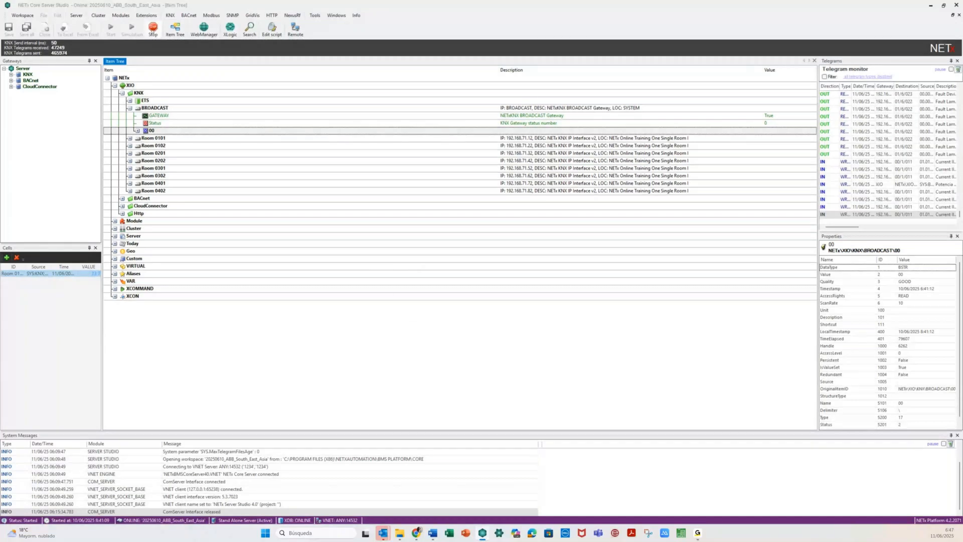
{"action": "left_click", "coordinate": [153, 28]}
{"action": "left_click", "coordinate": [507, 291]}
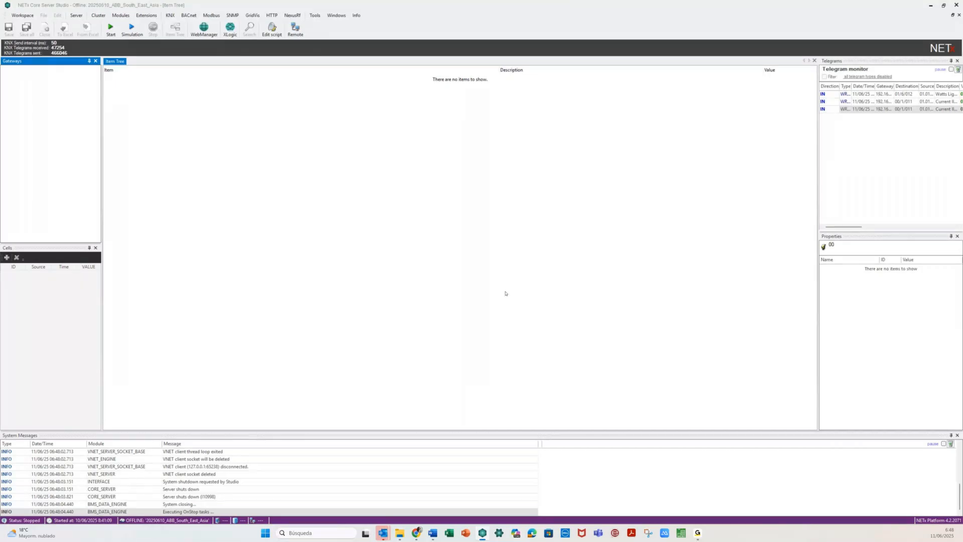
- Start the Extension Manager and browse the installed, available and update plugin lists
{"action": "left_click", "coordinate": [143, 16]}
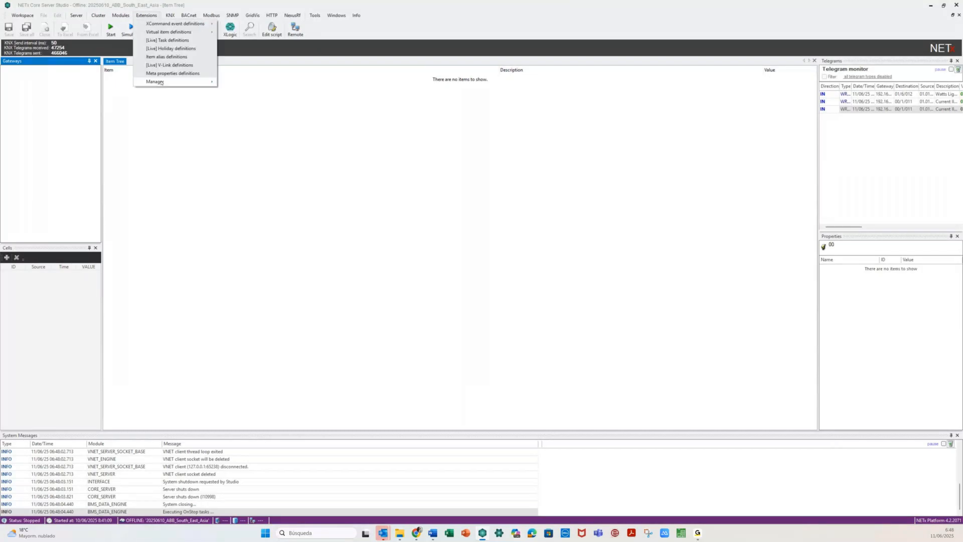
{"action": "mouse_move", "coordinate": [161, 82]}
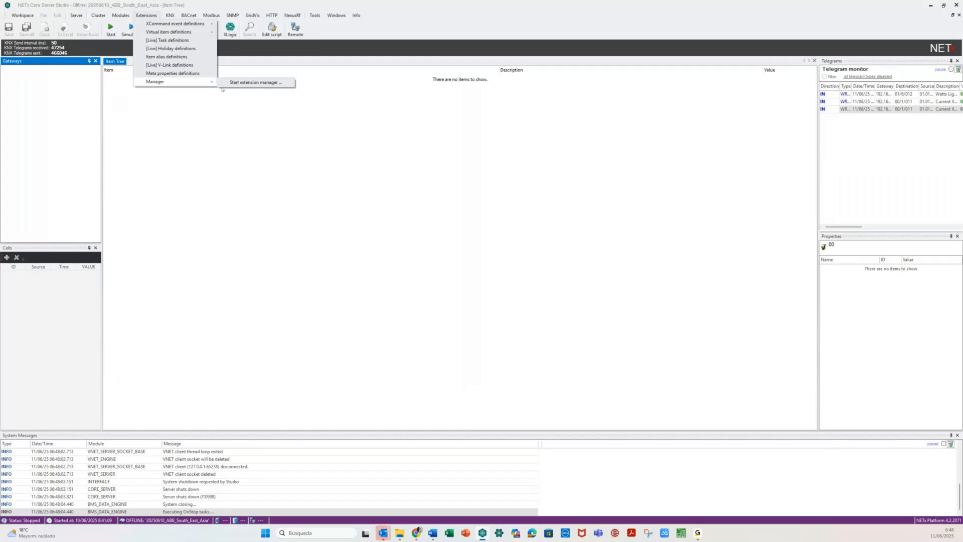
{"action": "left_click", "coordinate": [255, 83]}
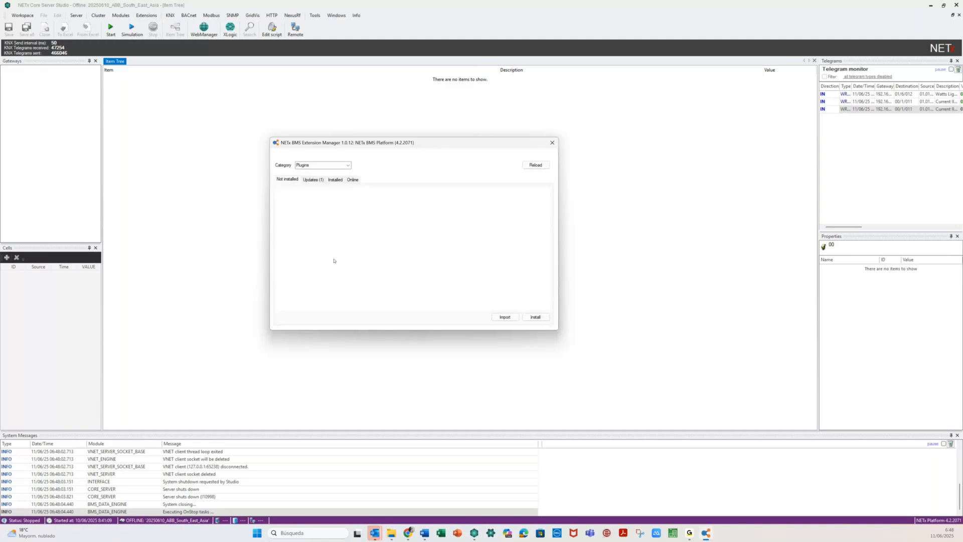
{"action": "left_click", "coordinate": [333, 179]}
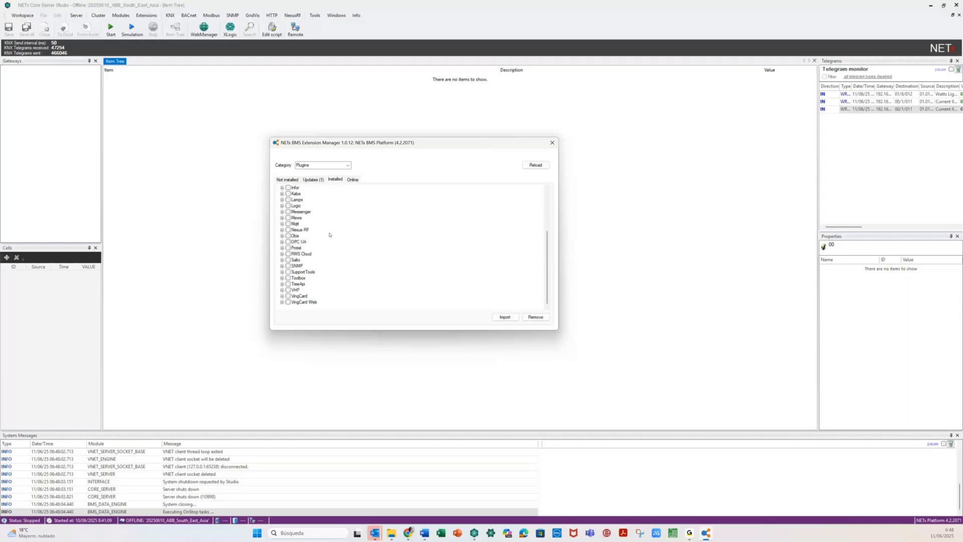
{"action": "scroll", "coordinate": [330, 234], "scroll_direction": "up", "scroll_amount": 4}
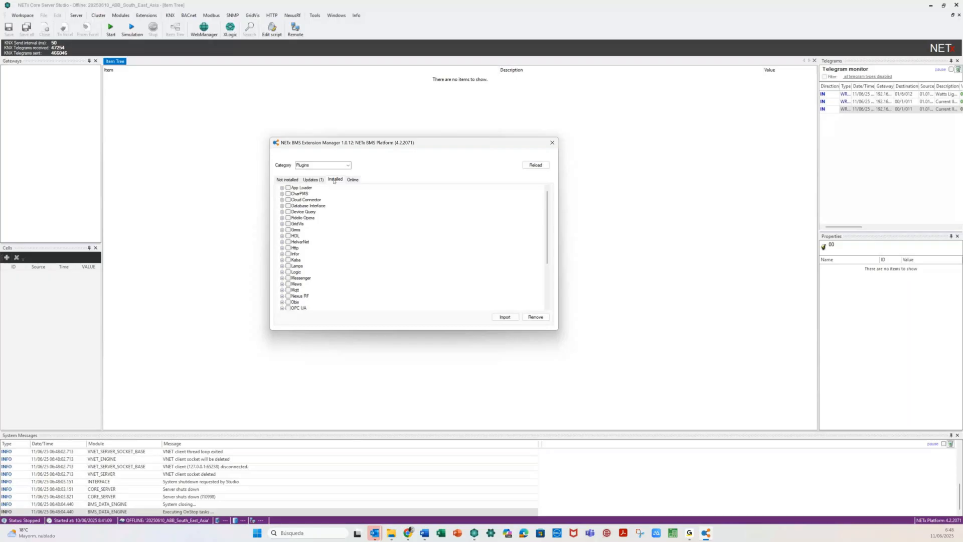
{"action": "left_click", "coordinate": [286, 179]}
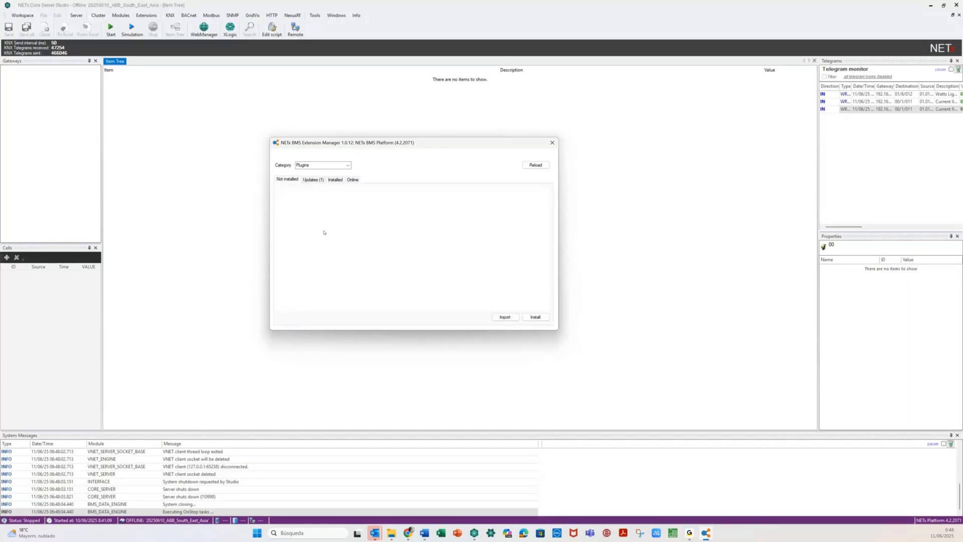
{"action": "left_click", "coordinate": [313, 181]}
- Install the Http plugin 1.1.1 update and accept the success message
{"action": "left_click", "coordinate": [286, 189]}
{"action": "left_click", "coordinate": [289, 207]}
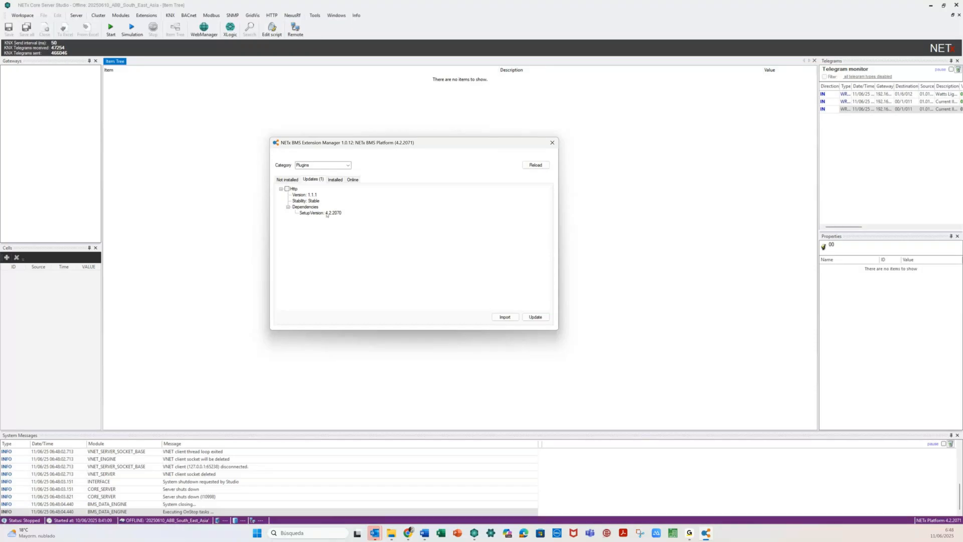
{"action": "key", "text": "space"}
{"action": "left_click", "coordinate": [539, 316]}
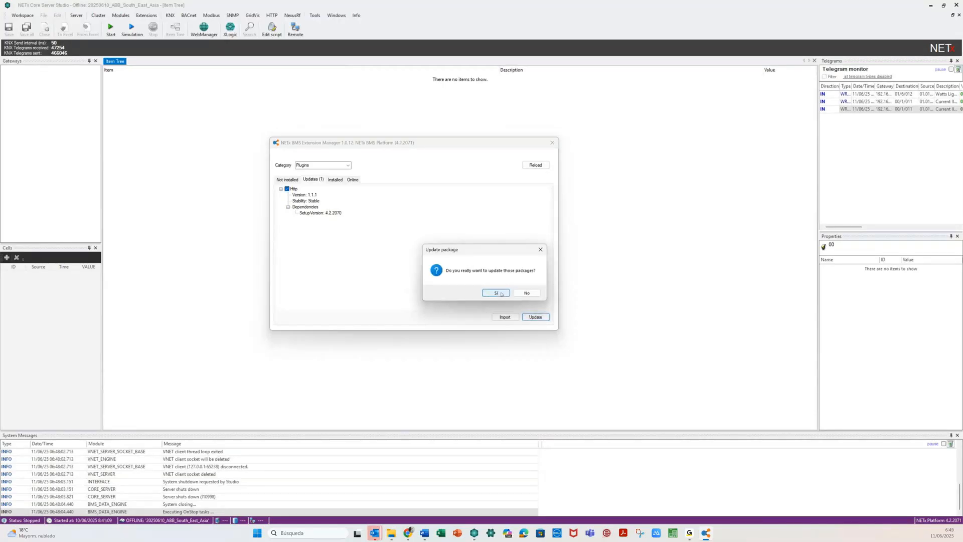
{"action": "left_click", "coordinate": [496, 293]}
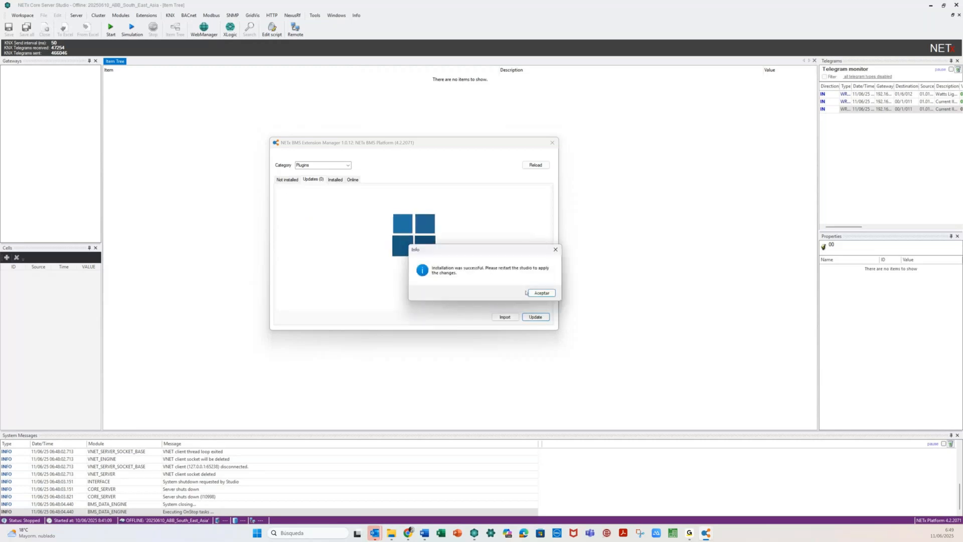
{"action": "left_click", "coordinate": [528, 292]}
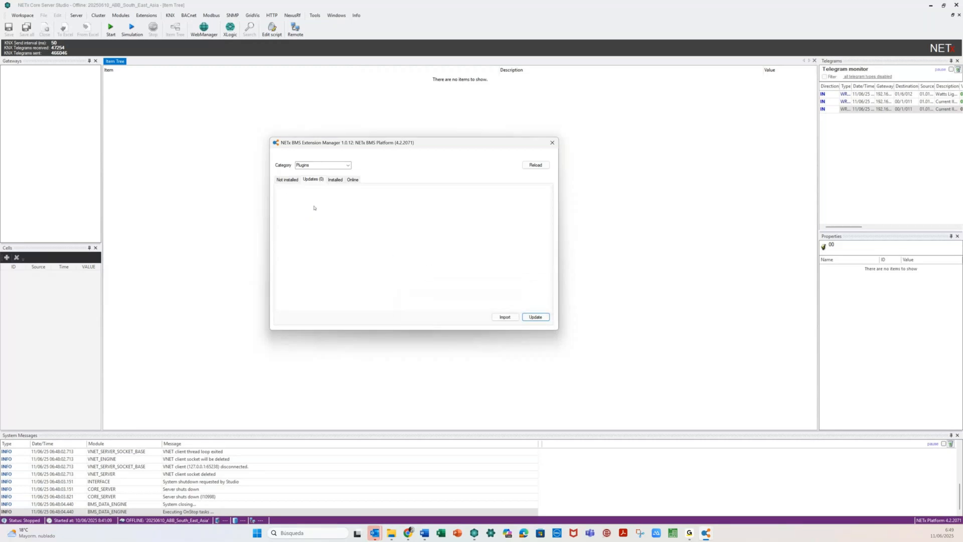
- Inspect the installed Lamps plugin's version and dependency details
{"action": "left_click", "coordinate": [335, 180]}
{"action": "scroll", "coordinate": [299, 284], "scroll_direction": "down", "scroll_amount": 4}
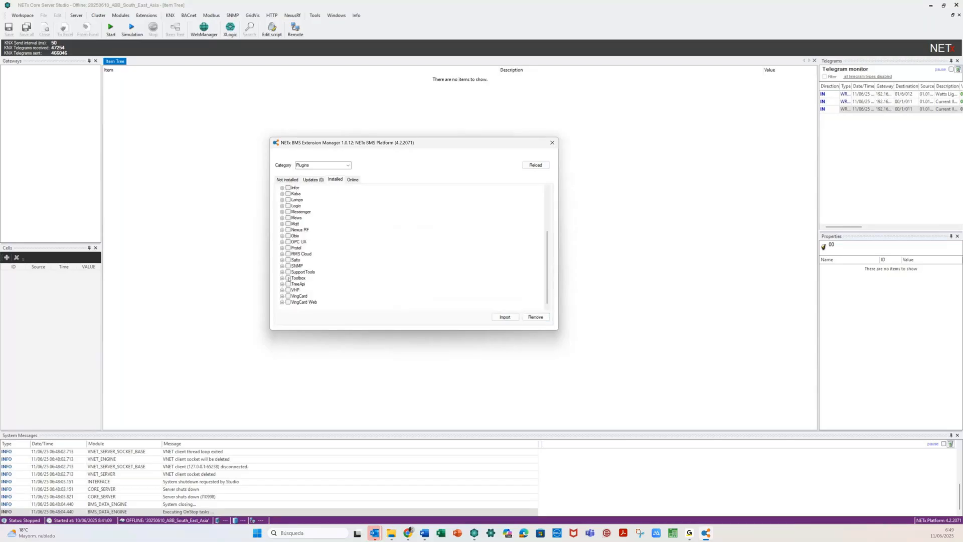
{"action": "left_click", "coordinate": [279, 201]}
{"action": "left_click", "coordinate": [281, 199]}
{"action": "left_click", "coordinate": [290, 219]}
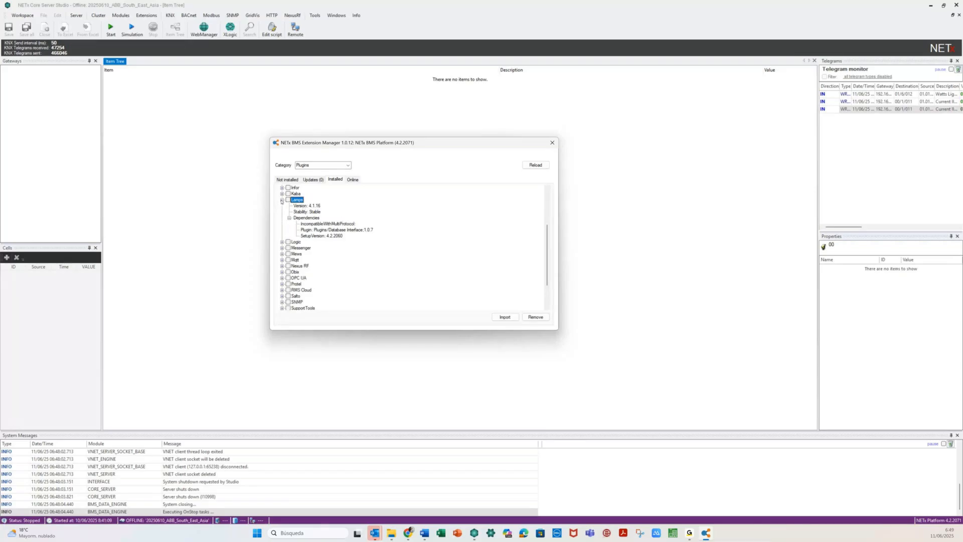
{"action": "left_click", "coordinate": [281, 200]}
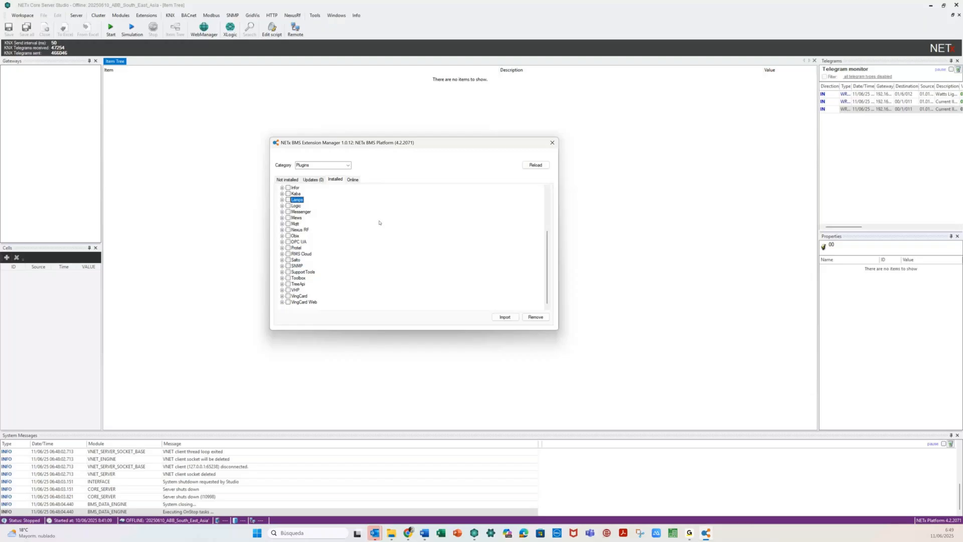
{"action": "scroll", "coordinate": [380, 234], "scroll_direction": "up", "scroll_amount": 4}
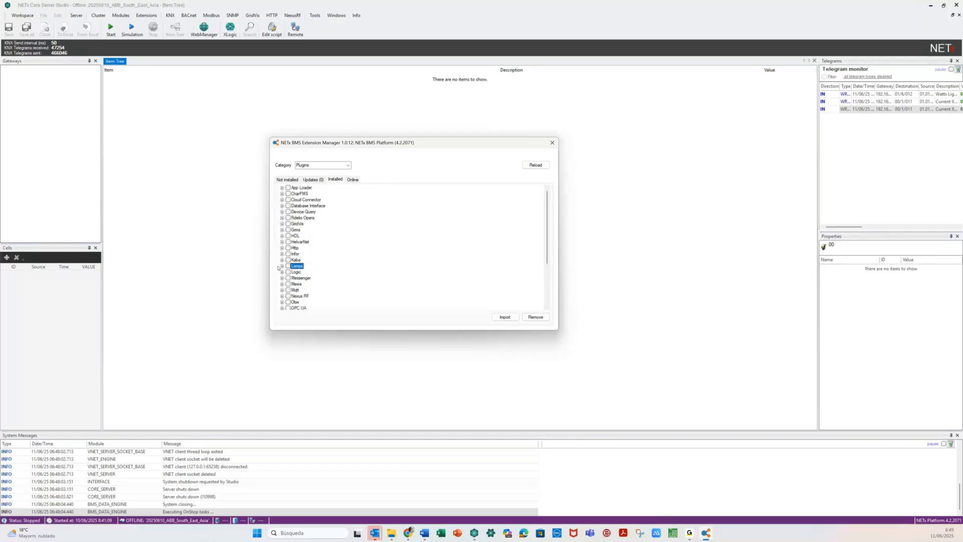
{"action": "scroll", "coordinate": [338, 241], "scroll_direction": "down", "scroll_amount": 4}
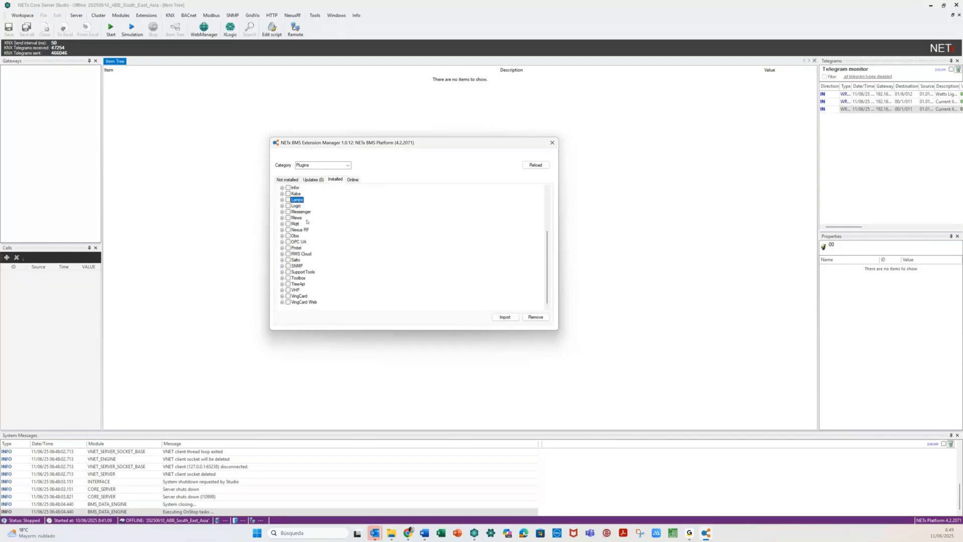
{"action": "scroll", "coordinate": [307, 222], "scroll_direction": "up", "scroll_amount": 3}
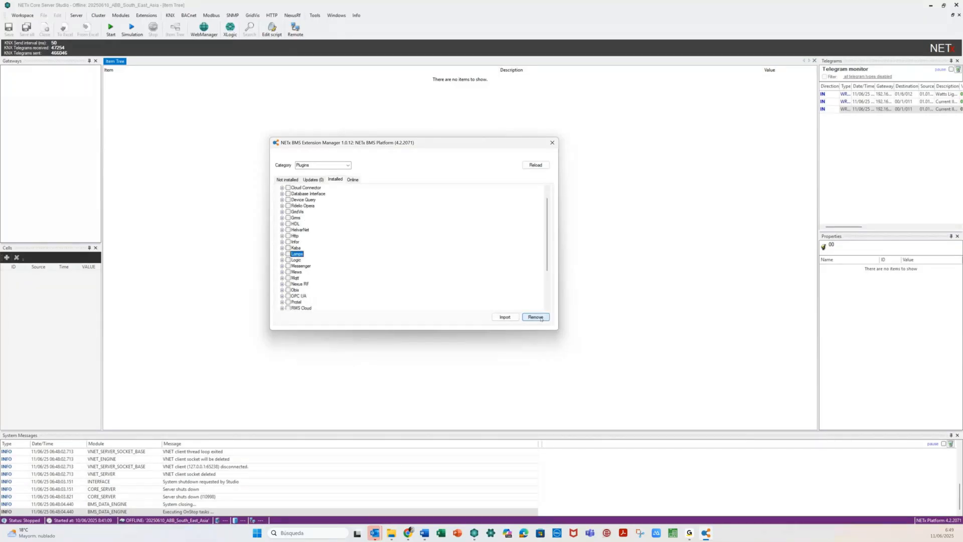
- Inspect the Core Reporting extension's version and dependencies, then return to the plugin list
{"action": "left_click", "coordinate": [535, 166]}
{"action": "left_click", "coordinate": [349, 165]}
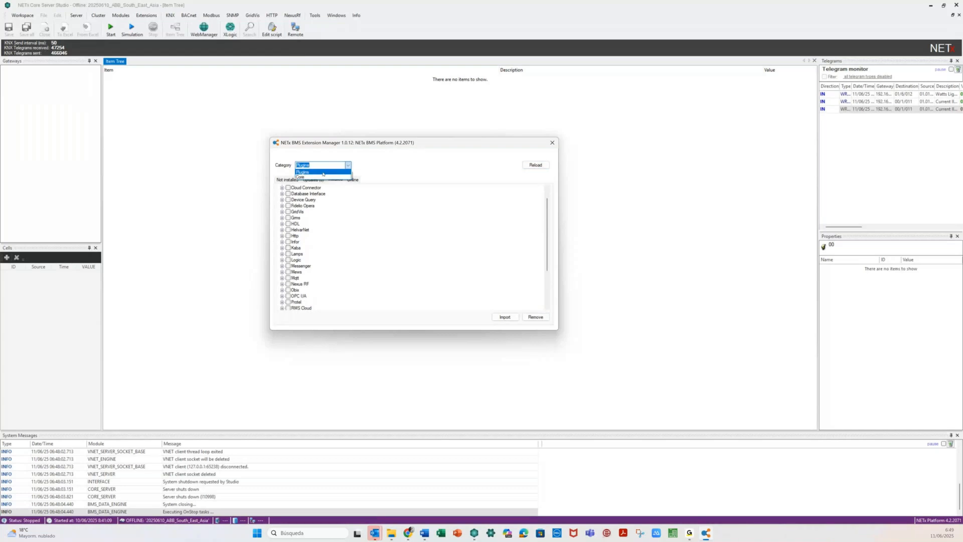
{"action": "left_click", "coordinate": [322, 176]}
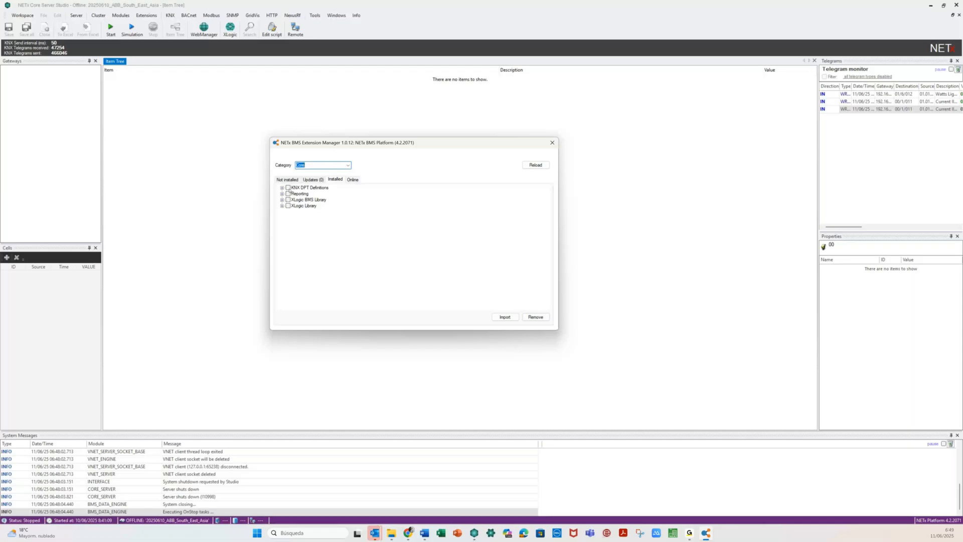
{"action": "double_click", "coordinate": [300, 194]}
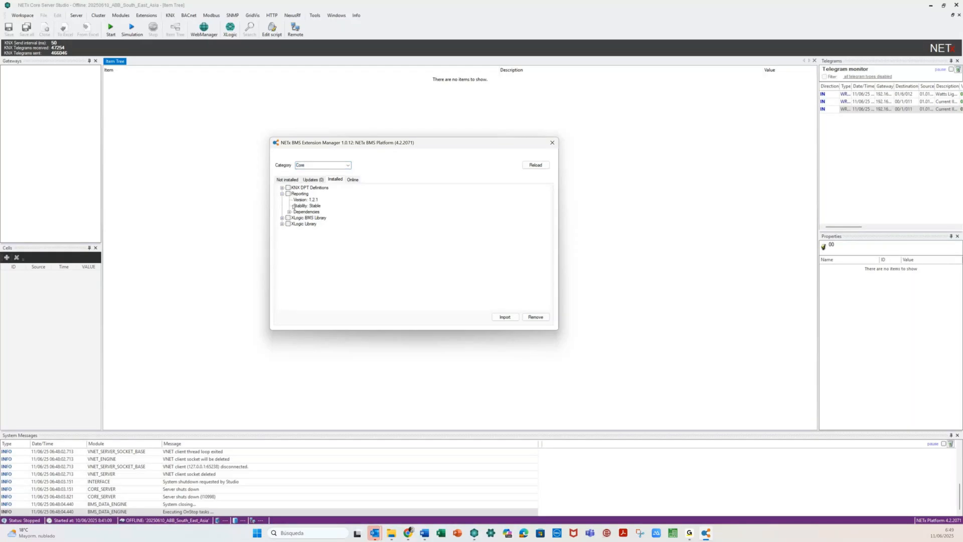
{"action": "left_click", "coordinate": [289, 212]}
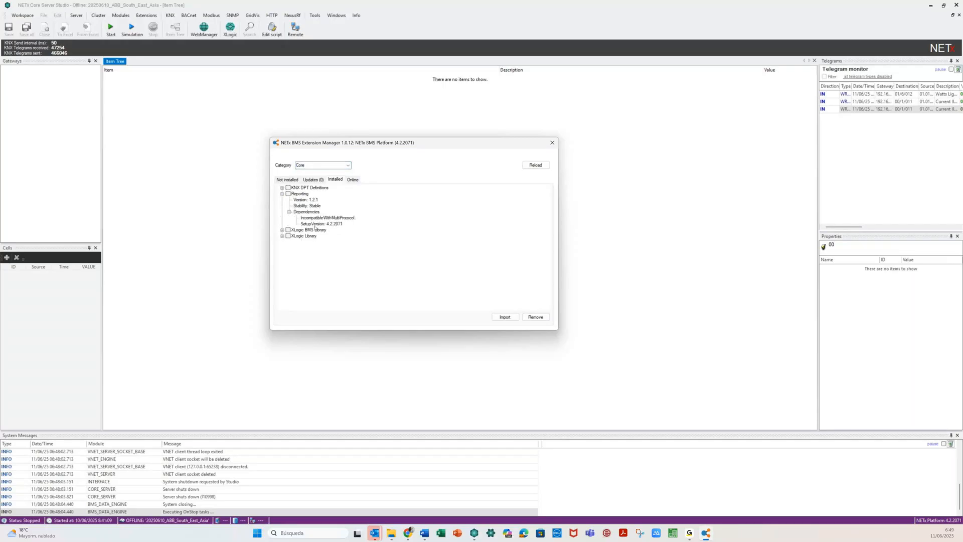
{"action": "left_click", "coordinate": [282, 194]}
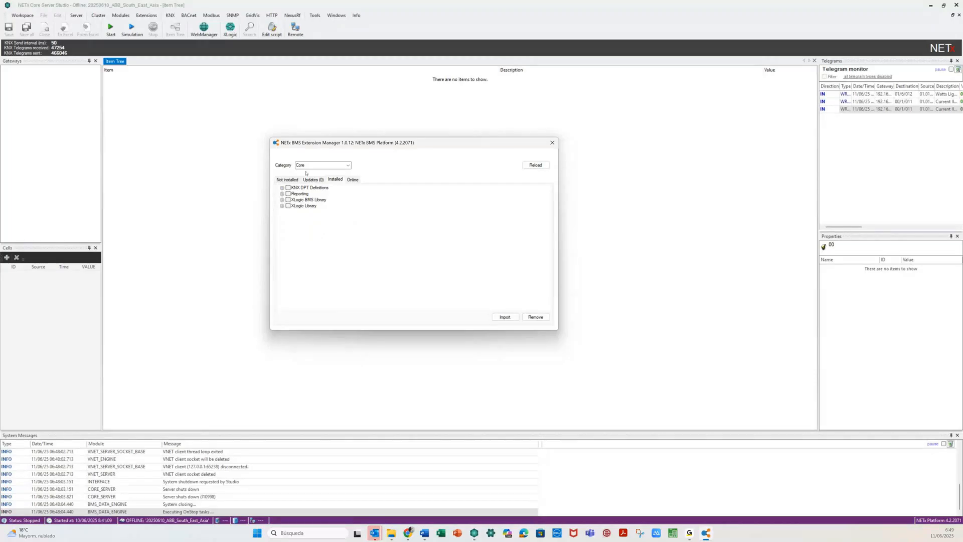
{"action": "left_click", "coordinate": [334, 167]}
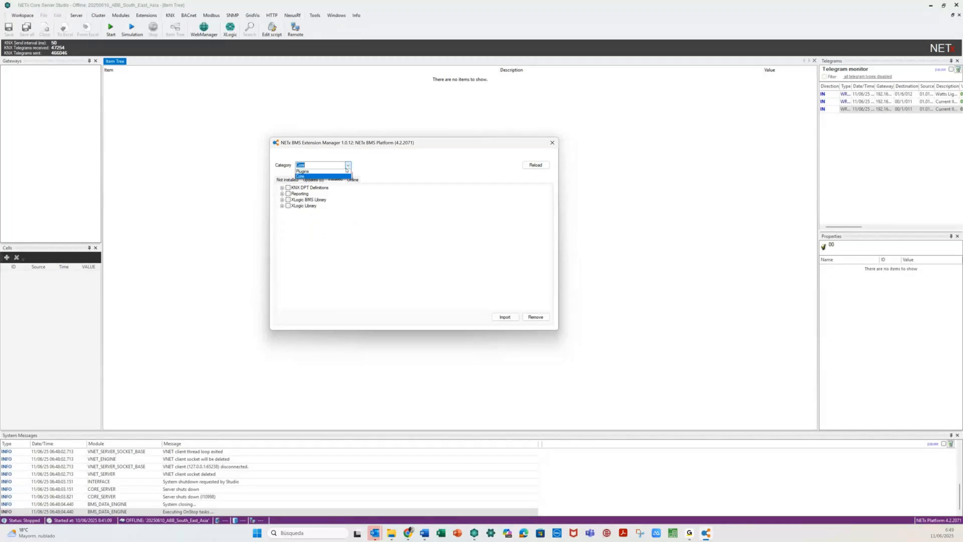
{"action": "left_click", "coordinate": [342, 171]}
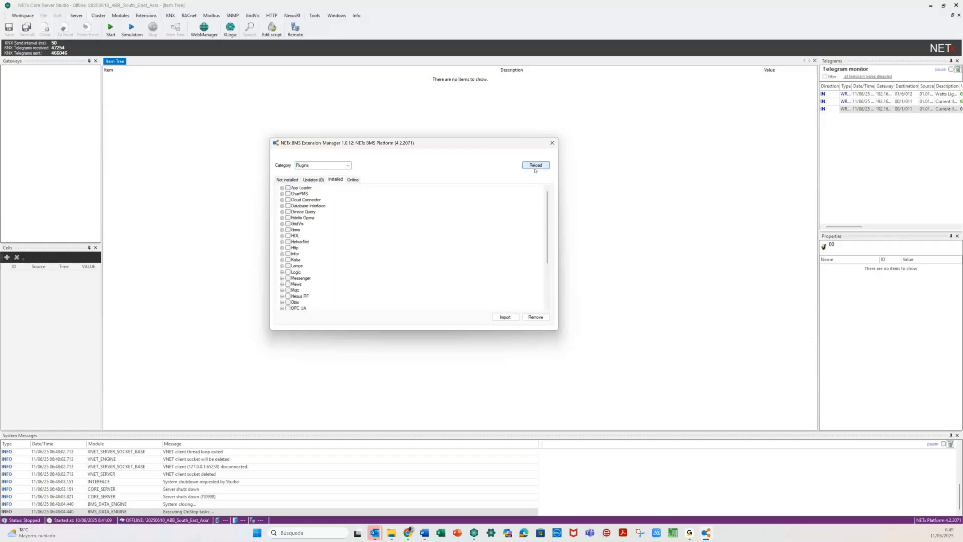
- Reload extension data from the repository and restart the Studio
{"action": "left_click", "coordinate": [536, 166]}
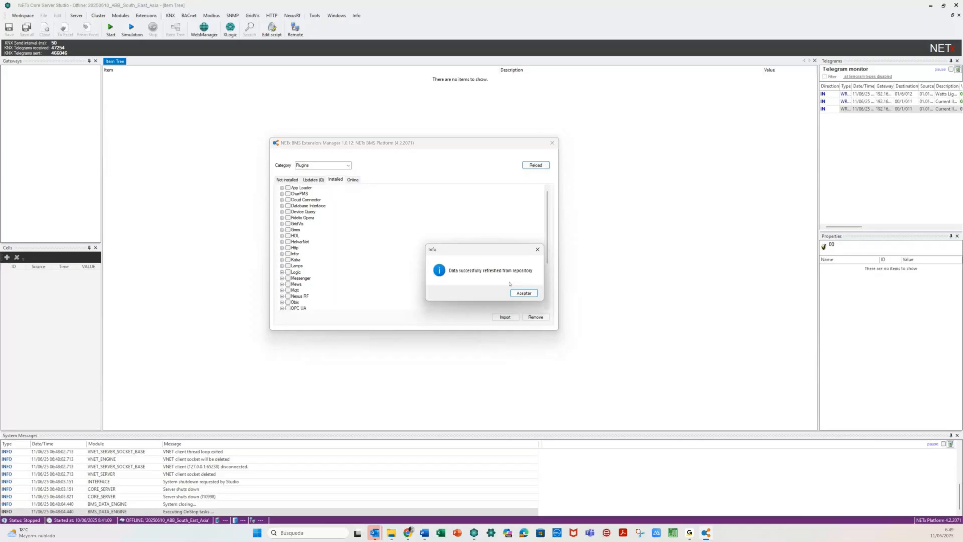
{"action": "left_click", "coordinate": [522, 293]}
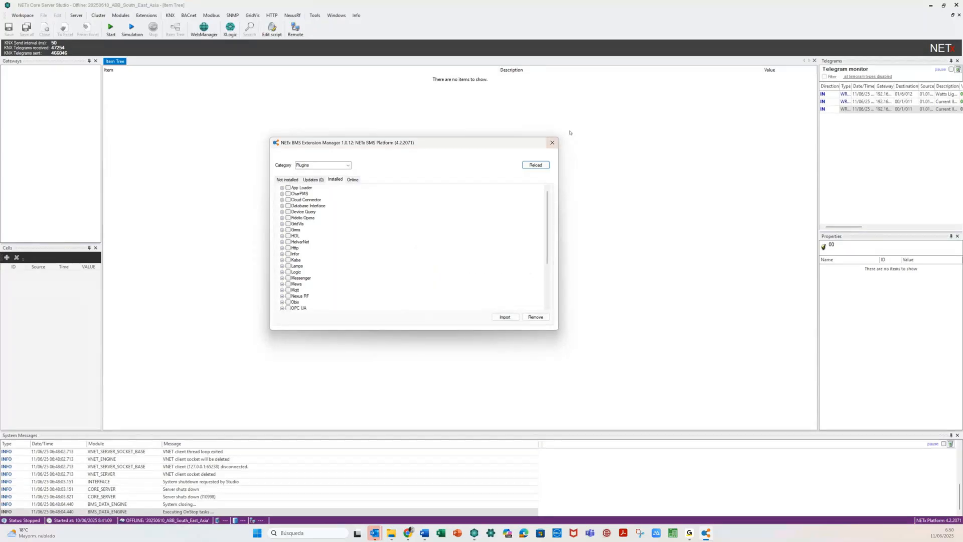
{"action": "left_click", "coordinate": [956, 5]}
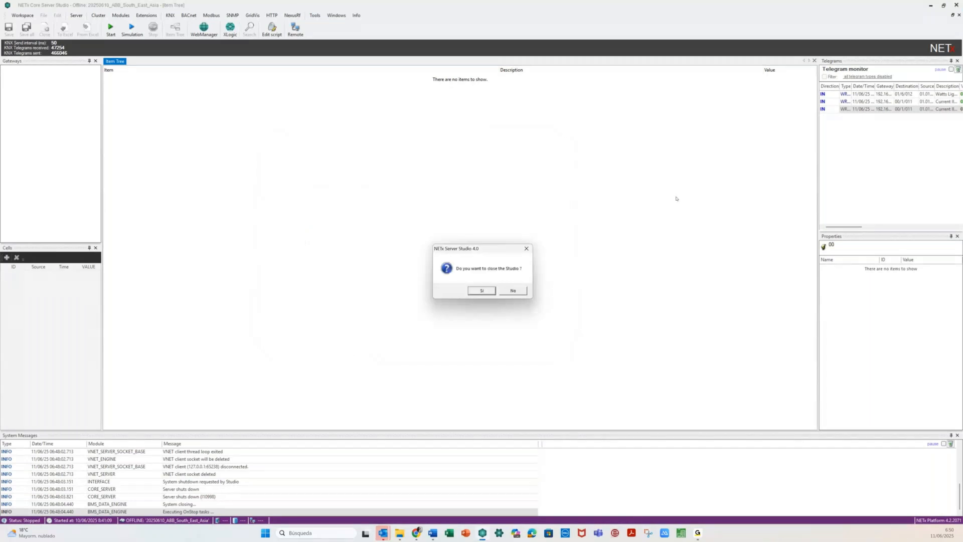
{"action": "left_click", "coordinate": [476, 289]}
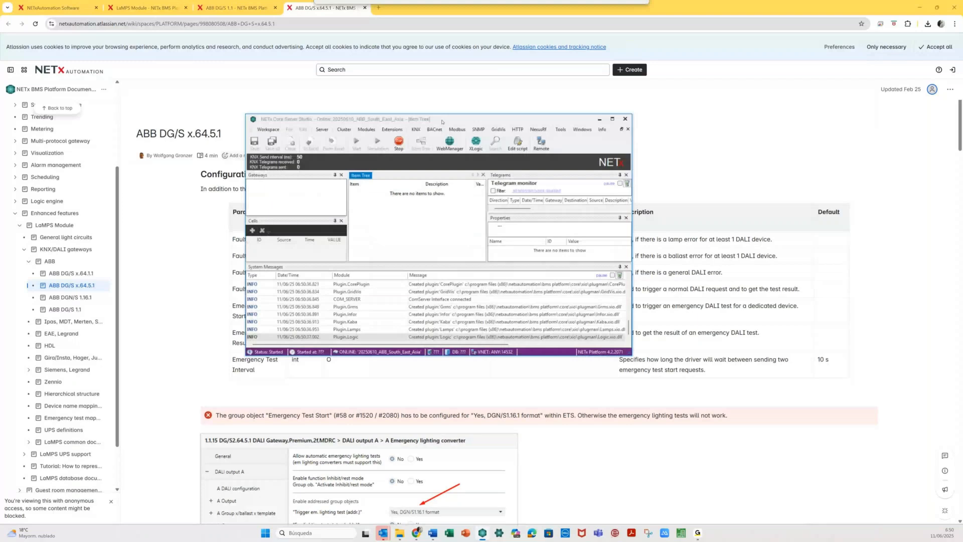
{"action": "left_click", "coordinate": [171, 15]}
- Import the ETS app file including LaMPS data and acknowledge the server restart notice
{"action": "left_click", "coordinate": [183, 25]}
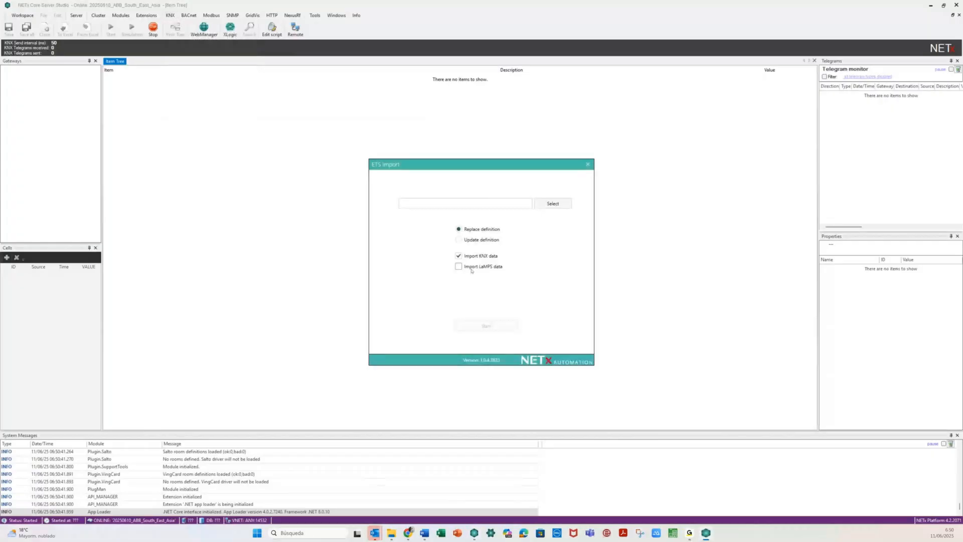
{"action": "left_click", "coordinate": [458, 267]}
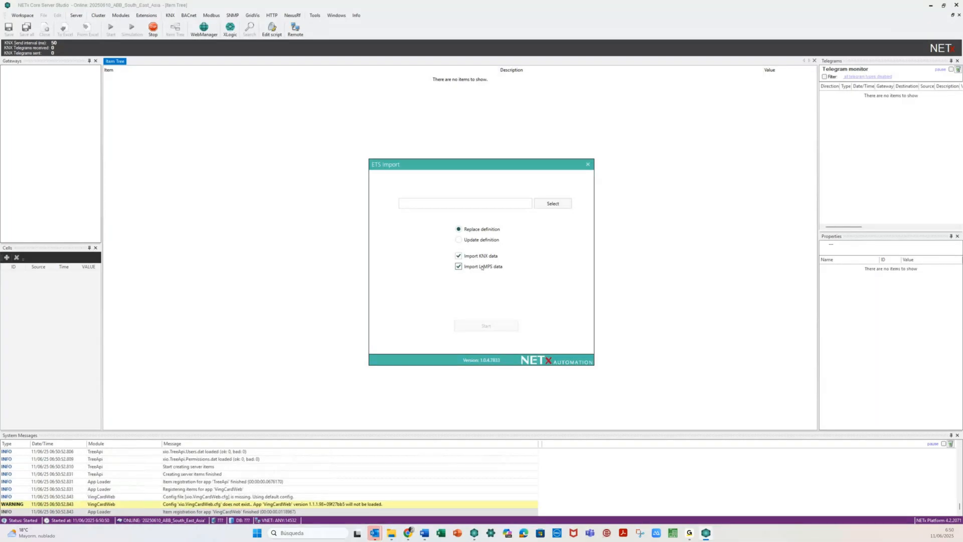
{"action": "left_click", "coordinate": [588, 165]}
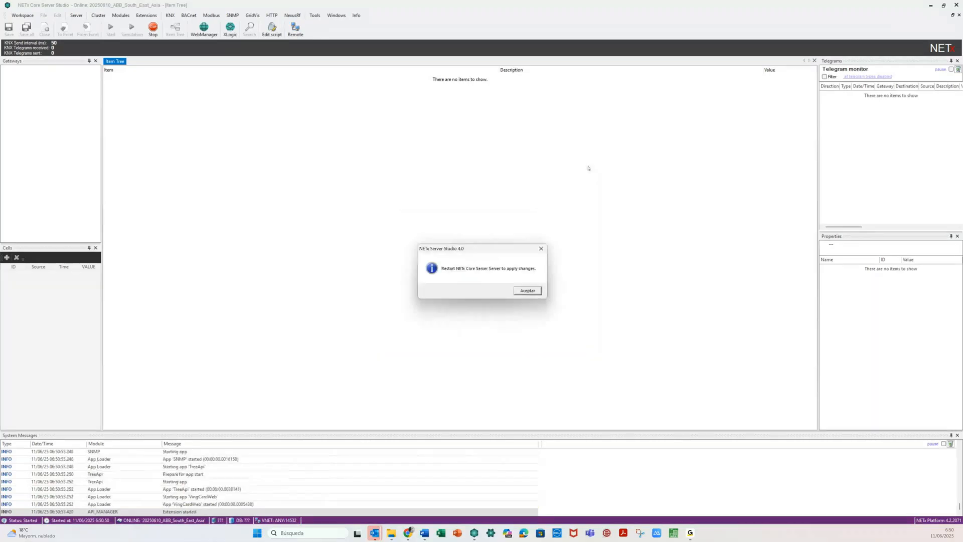
{"action": "left_click", "coordinate": [520, 292]}
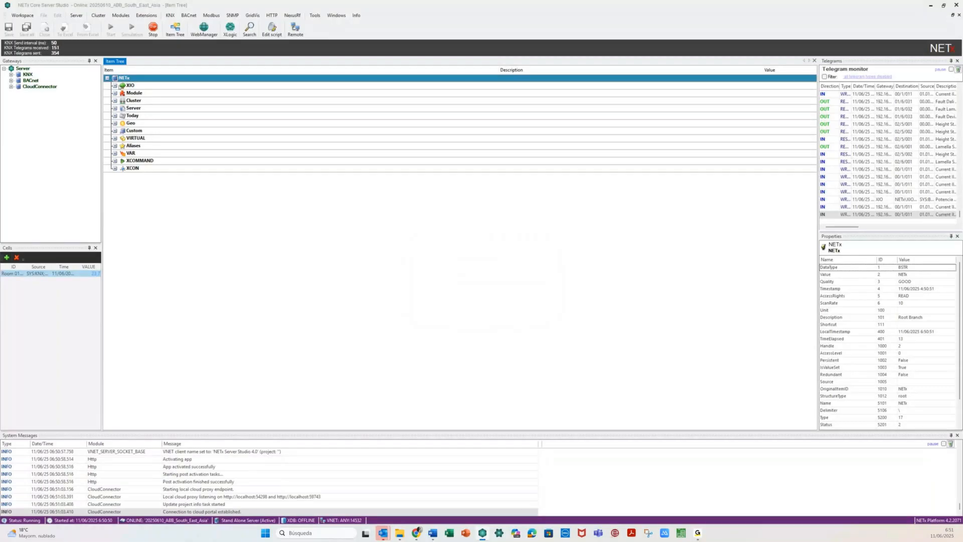
{"action": "left_click", "coordinate": [124, 15]}
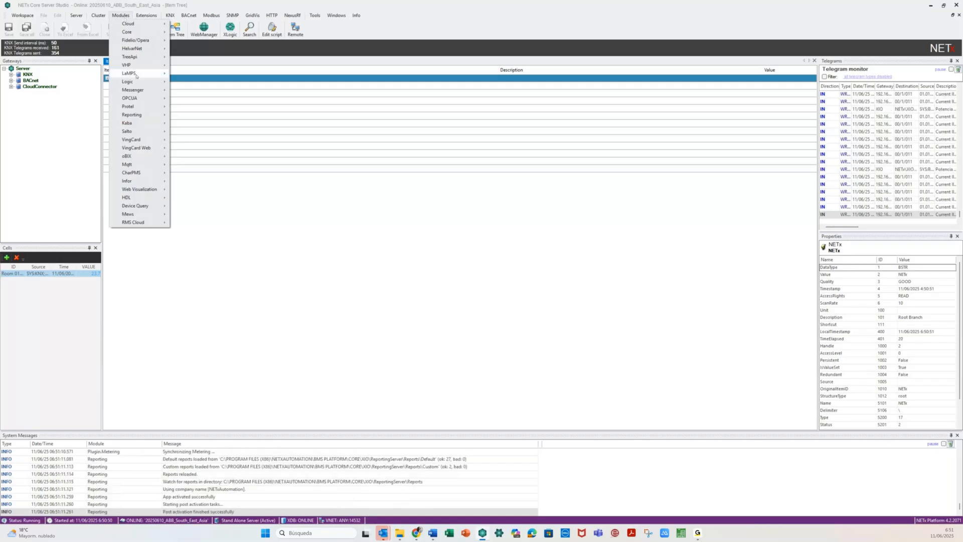
- Open Modules > LaMPS > DALI > ABB DG/S 1.1 definitions
{"action": "mouse_move", "coordinate": [136, 76]}
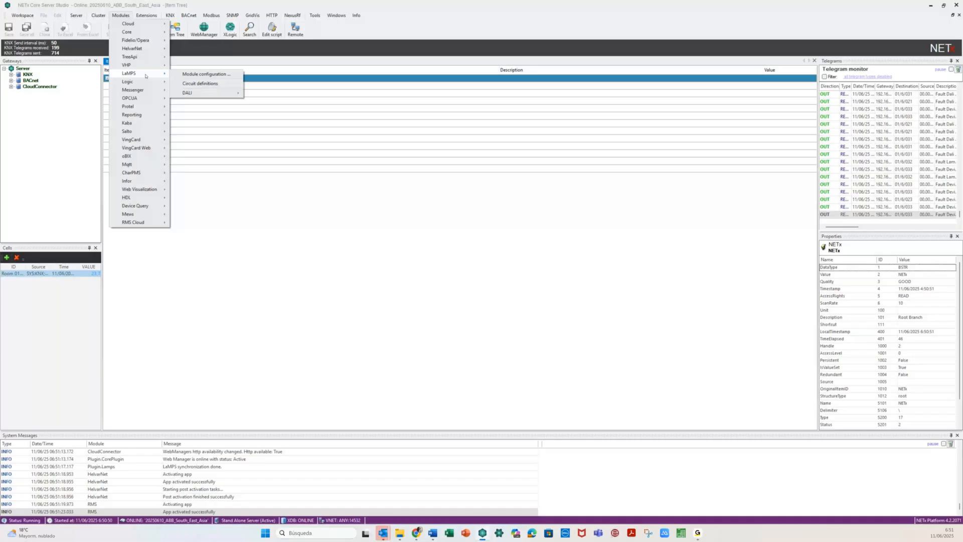
{"action": "mouse_move", "coordinate": [193, 94]}
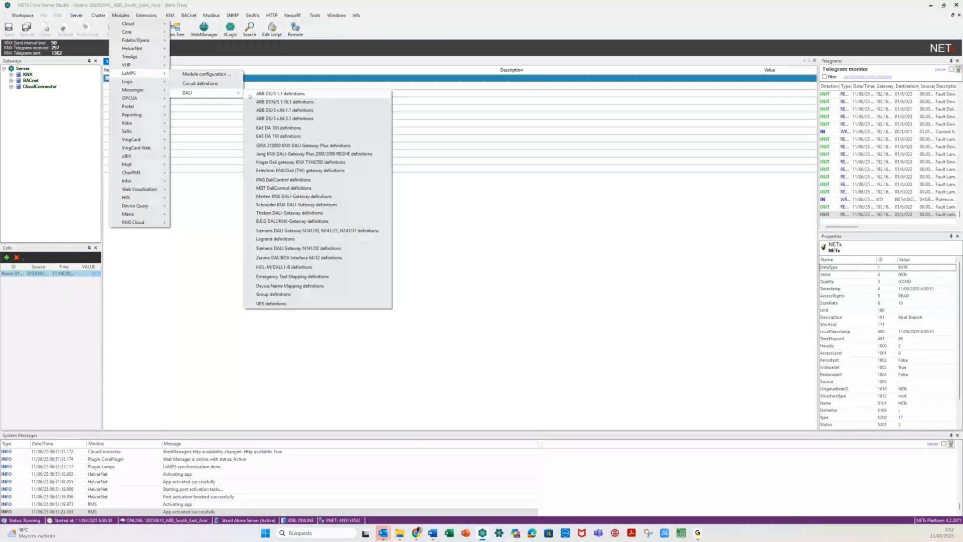
{"action": "left_click", "coordinate": [249, 95]}
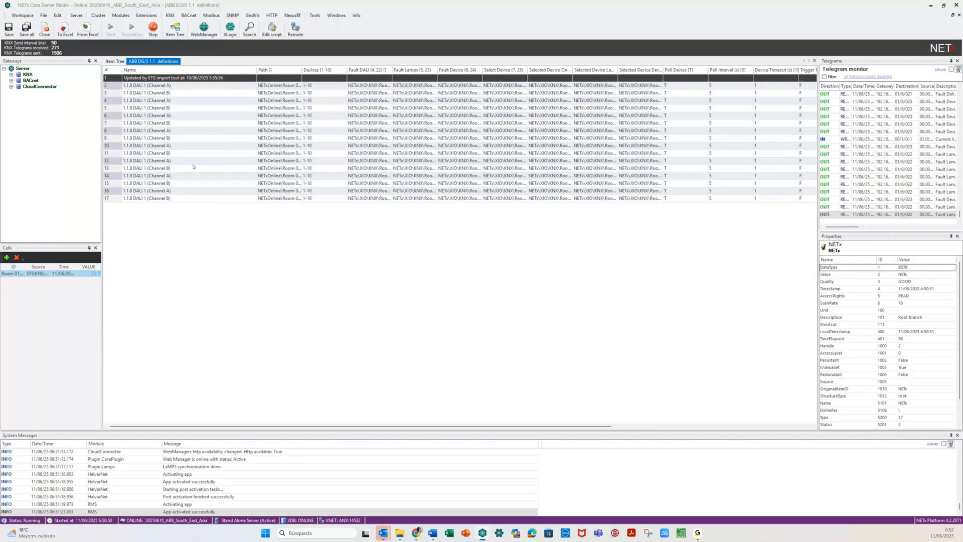
- Convert all eight Channel B rows (rows 1 to 17) into comments
{"action": "left_click", "coordinate": [113, 94]}
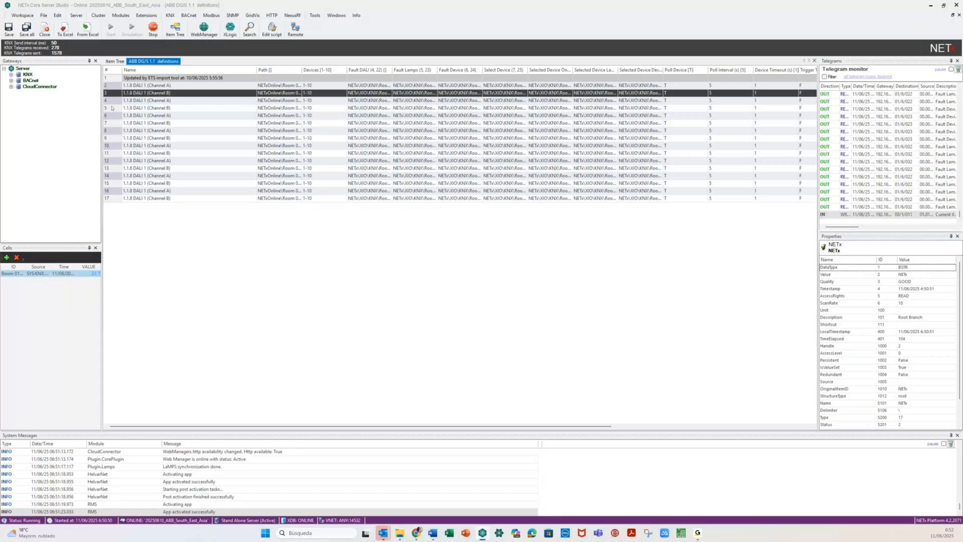
{"action": "left_click", "coordinate": [111, 108], "text": "ctrl"}
{"action": "left_click", "coordinate": [114, 123], "text": "ctrl"}
{"action": "left_click", "coordinate": [118, 138], "text": "ctrl"}
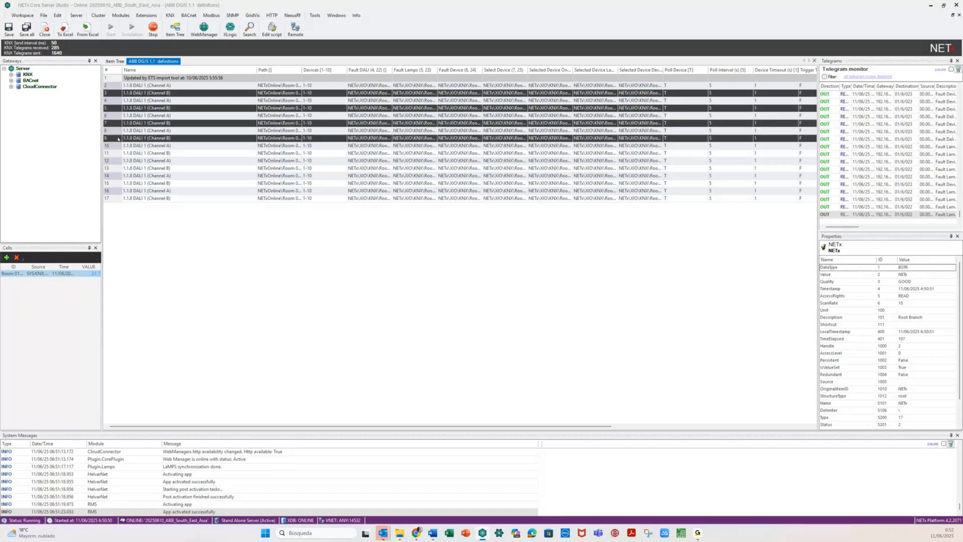
{"action": "left_click", "coordinate": [118, 153], "text": "ctrl"}
{"action": "left_click", "coordinate": [117, 168], "text": "ctrl"}
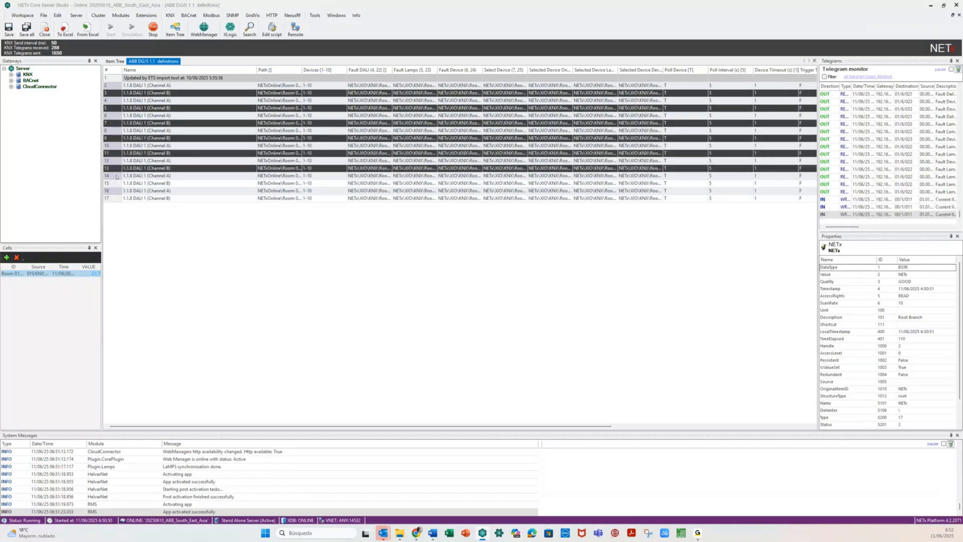
{"action": "left_click", "coordinate": [117, 183], "text": "ctrl"}
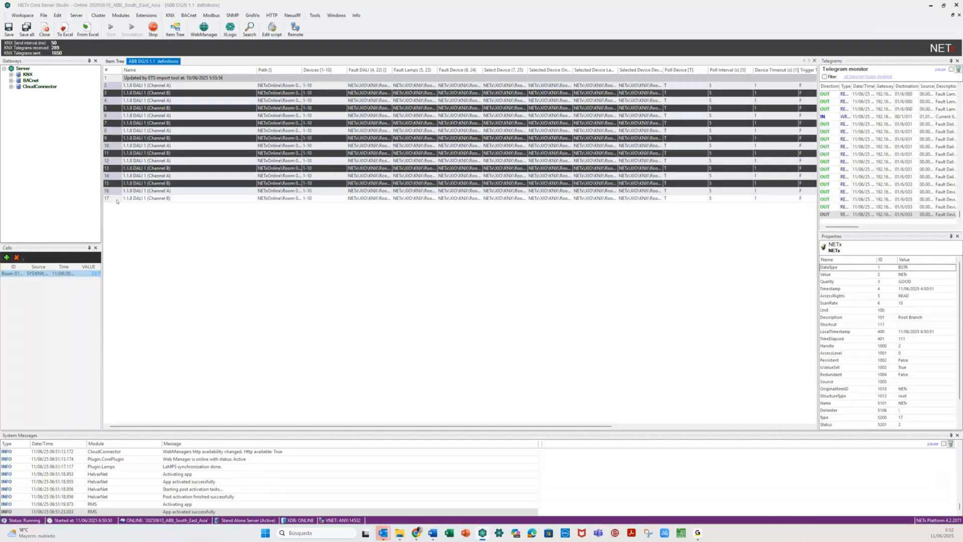
{"action": "left_click", "coordinate": [117, 200], "text": "ctrl"}
{"action": "right_click", "coordinate": [116, 200]}
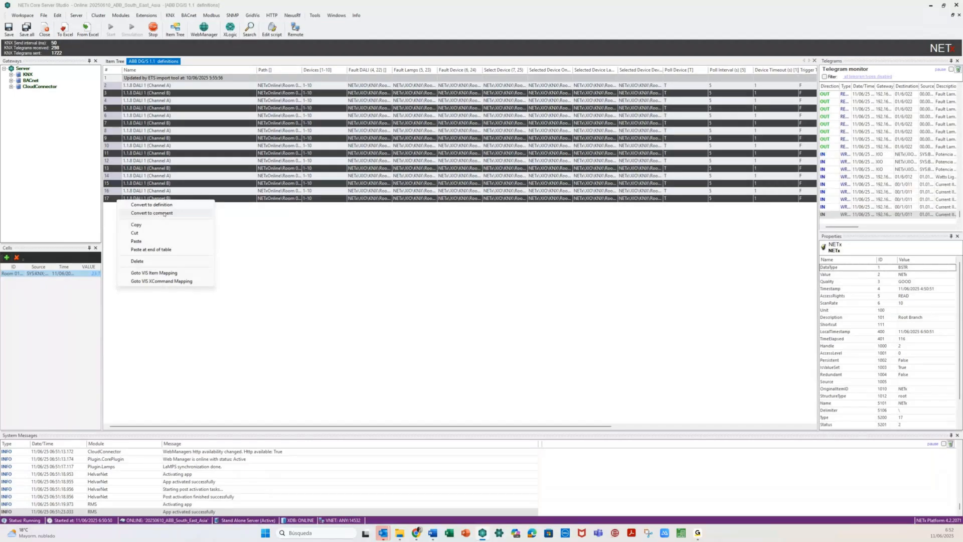
{"action": "left_click", "coordinate": [164, 214]}
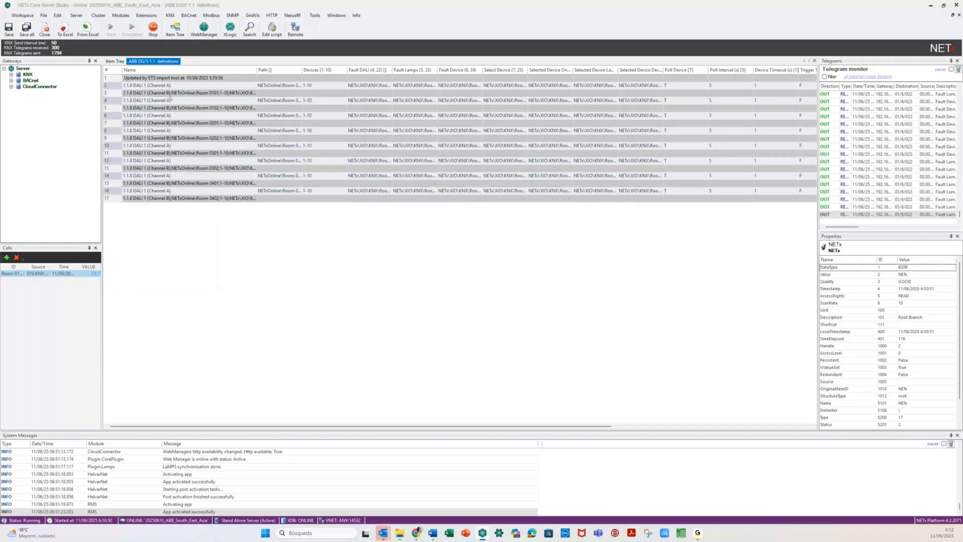
- Remove '(Channel A)' from the names in rows 2 to 16, then sort by Name
{"action": "left_click", "coordinate": [175, 86]}
{"action": "key", "text": "ctrl+shift+Left"}
{"action": "key", "text": "ctrl+shift+Left"}
{"action": "key", "text": "BackSpace"}
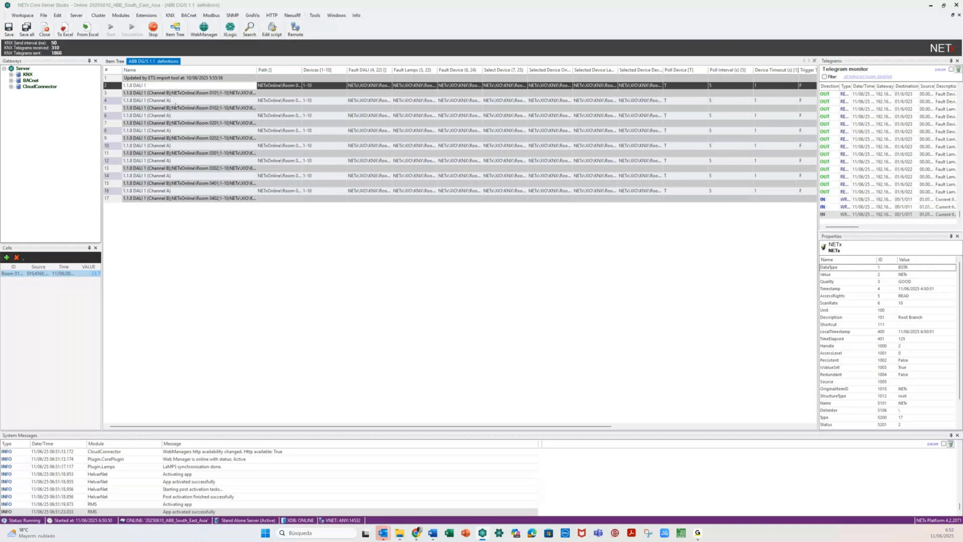
{"action": "left_click", "coordinate": [176, 103]}
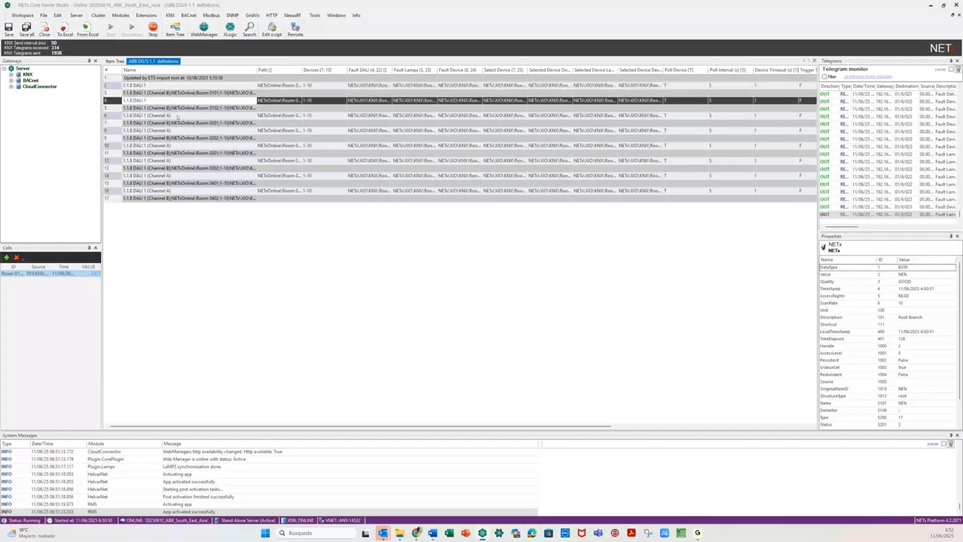
{"action": "left_click", "coordinate": [177, 115]}
{"action": "key", "text": "BackSpace"}
{"action": "key", "text": "BackSpace"}
{"action": "key", "text": "BackSpace"}
{"action": "key", "text": "BackSpace"}
{"action": "key", "text": "BackSpace"}
{"action": "key", "text": "BackSpace"}
{"action": "key", "text": "BackSpace"}
{"action": "key", "text": "BackSpace"}
{"action": "key", "text": "BackSpace"}
{"action": "key", "text": "BackSpace"}
{"action": "left_click", "coordinate": [177, 130]}
{"action": "key", "text": "BackSpace"}
{"action": "key", "text": "BackSpace"}
{"action": "key", "text": "BackSpace"}
{"action": "key", "text": "BackSpace"}
{"action": "key", "text": "BackSpace"}
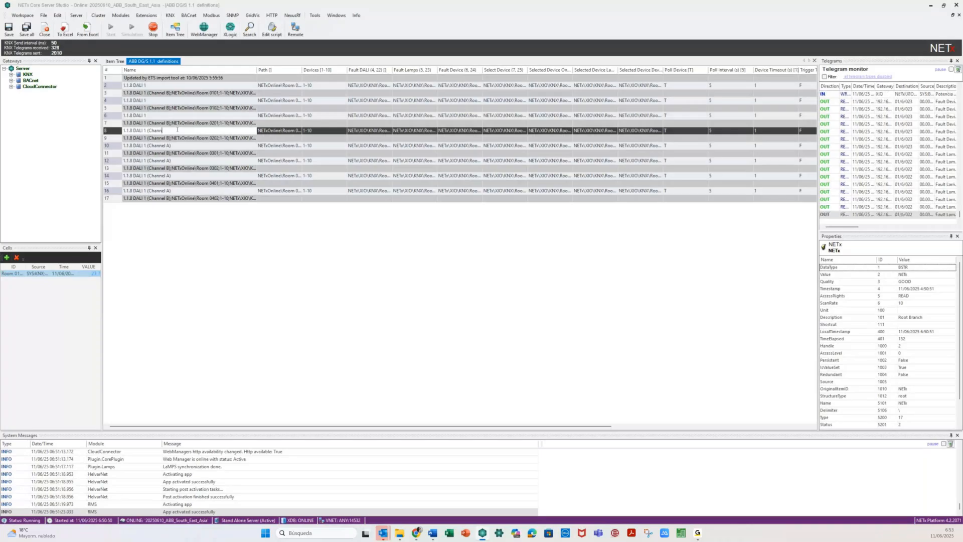
{"action": "key", "text": "BackSpace"}
{"action": "key", "text": "BackSpace"}
{"action": "key", "text": "BackSpace"}
{"action": "key", "text": "BackSpace"}
{"action": "key", "text": "BackSpace"}
{"action": "key", "text": "BackSpace"}
{"action": "left_click", "coordinate": [173, 145]}
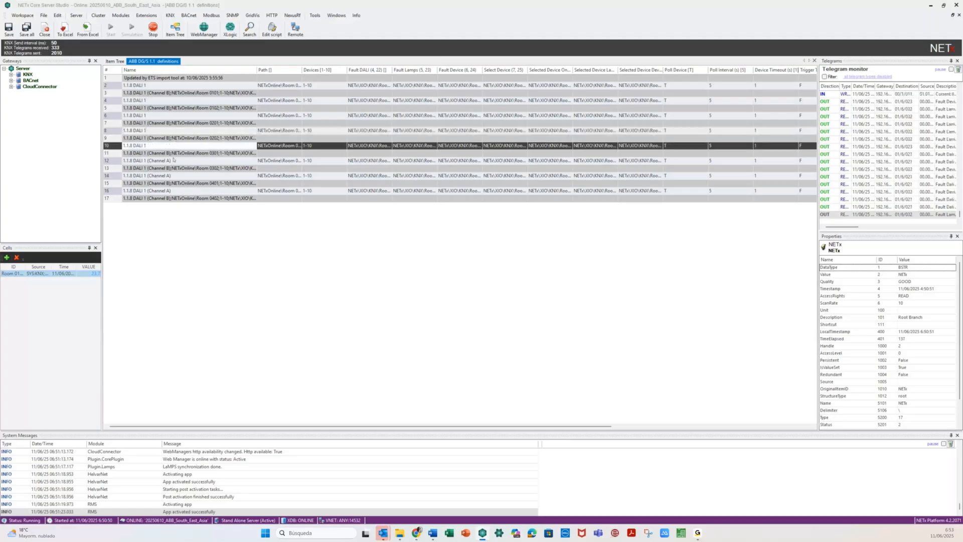
{"action": "left_click", "coordinate": [174, 160]}
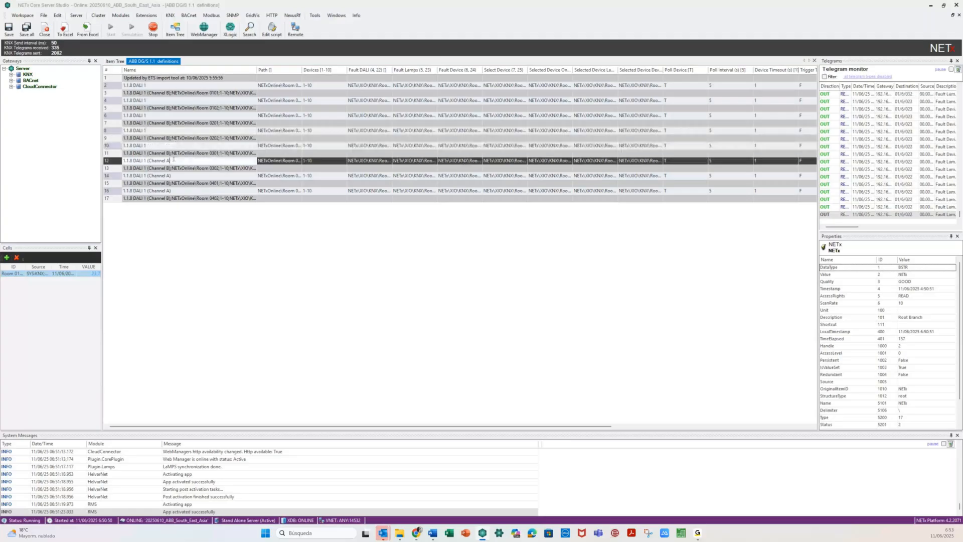
{"action": "key", "text": "BackSpace"}
{"action": "key", "text": "BackSpace"}
{"action": "key", "text": "BackSpace"}
{"action": "key", "text": "BackSpace"}
{"action": "key", "text": "BackSpace"}
{"action": "key", "text": "BackSpace"}
{"action": "key", "text": "BackSpace"}
{"action": "key", "text": "BackSpace"}
{"action": "key", "text": "BackSpace"}
{"action": "key", "text": "BackSpace"}
{"action": "key", "text": "BackSpace"}
{"action": "left_click", "coordinate": [177, 175]}
{"action": "key", "text": "BackSpace"}
{"action": "key", "text": "BackSpace"}
{"action": "key", "text": "BackSpace"}
{"action": "key", "text": "BackSpace"}
{"action": "key", "text": "BackSpace"}
{"action": "key", "text": "BackSpace"}
{"action": "key", "text": "BackSpace"}
{"action": "key", "text": "BackSpace"}
{"action": "key", "text": "BackSpace"}
{"action": "key", "text": "BackSpace"}
{"action": "key", "text": "BackSpace"}
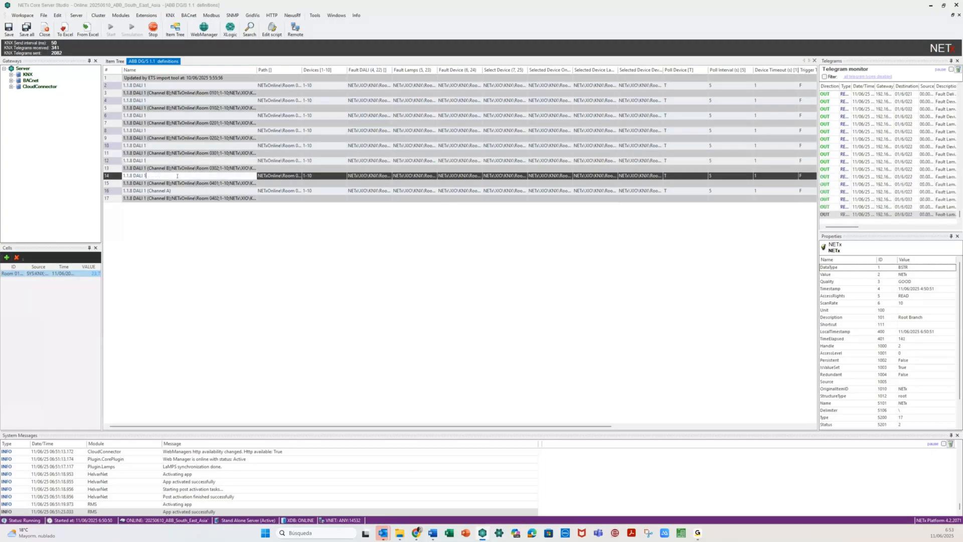
{"action": "left_click", "coordinate": [180, 191]}
{"action": "key", "text": "BackSpace"}
{"action": "key", "text": "BackSpace"}
{"action": "key", "text": "BackSpace"}
{"action": "key", "text": "BackSpace"}
{"action": "key", "text": "BackSpace"}
{"action": "key", "text": "BackSpace"}
{"action": "key", "text": "BackSpace"}
{"action": "key", "text": "BackSpace"}
{"action": "key", "text": "BackSpace"}
{"action": "key", "text": "BackSpace"}
{"action": "key", "text": "BackSpace"}
{"action": "key", "text": "BackSpace"}
{"action": "key", "text": "Return"}
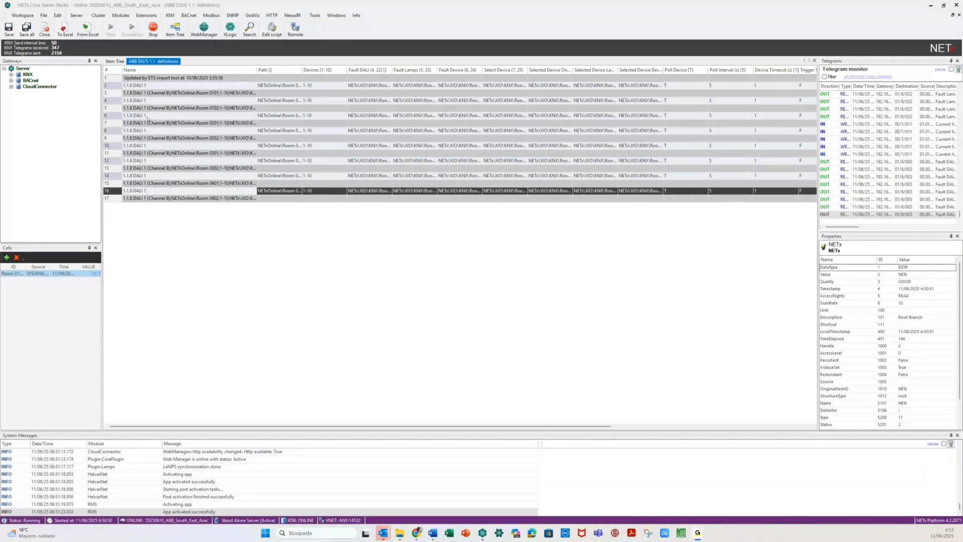
{"action": "left_click", "coordinate": [139, 70]}
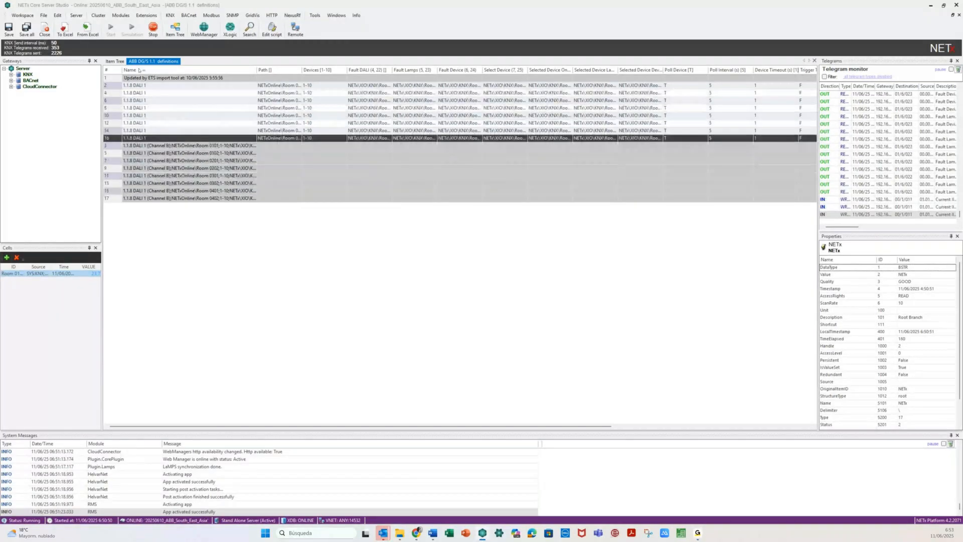
- Widen the Path column and auto-fit the Fault DALI and Fault Lamps columns
{"action": "left_click_drag", "start_coordinate": [301, 70], "coordinate": [344, 69]}
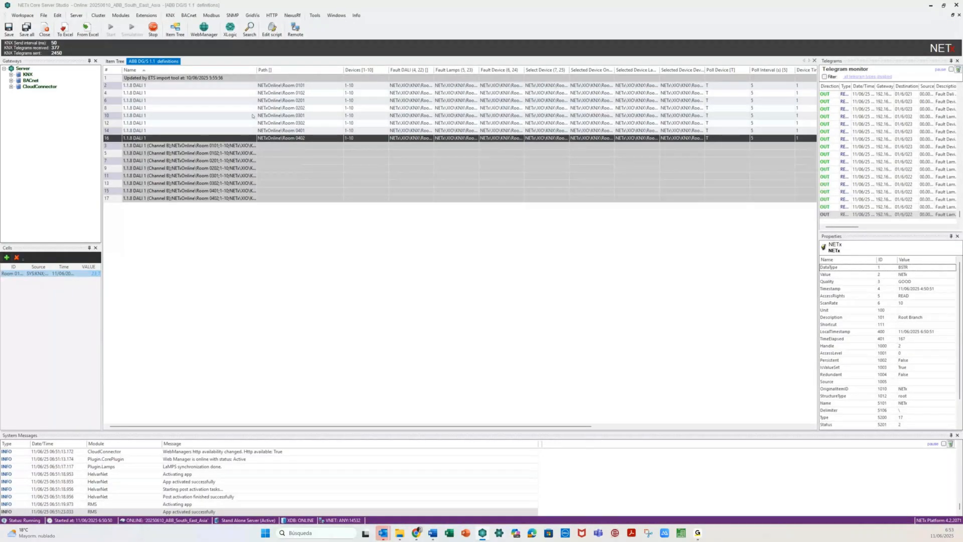
{"action": "left_click", "coordinate": [274, 86]}
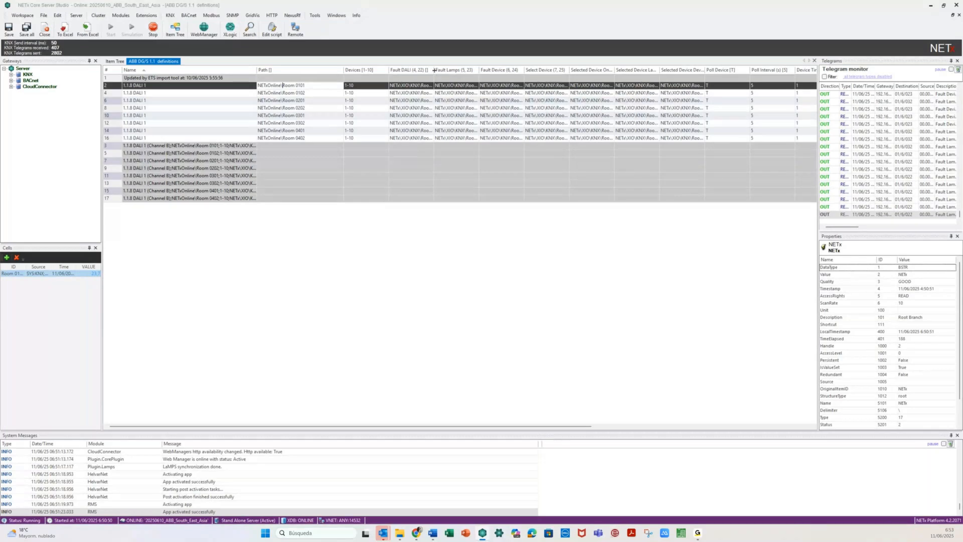
{"action": "double_click", "coordinate": [435, 70]}
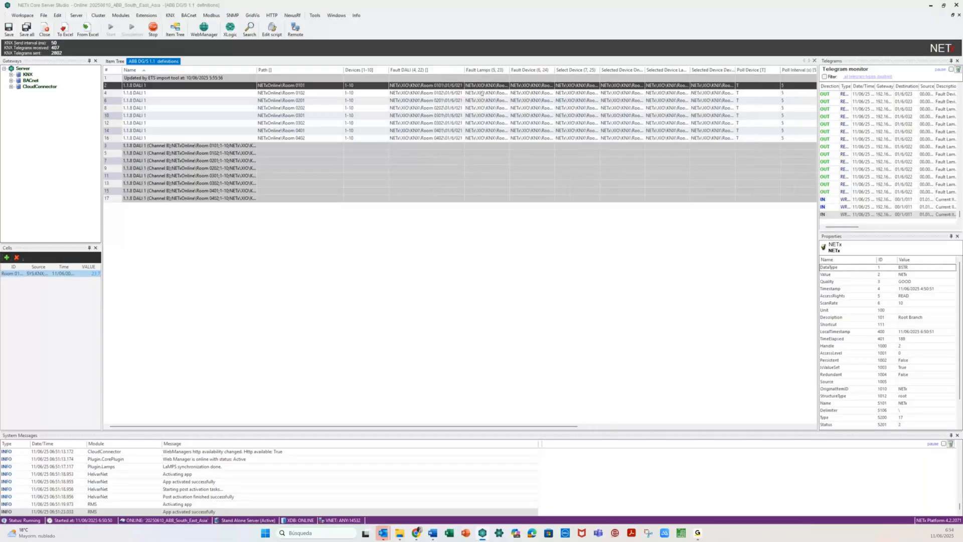
{"action": "double_click", "coordinate": [510, 70]}
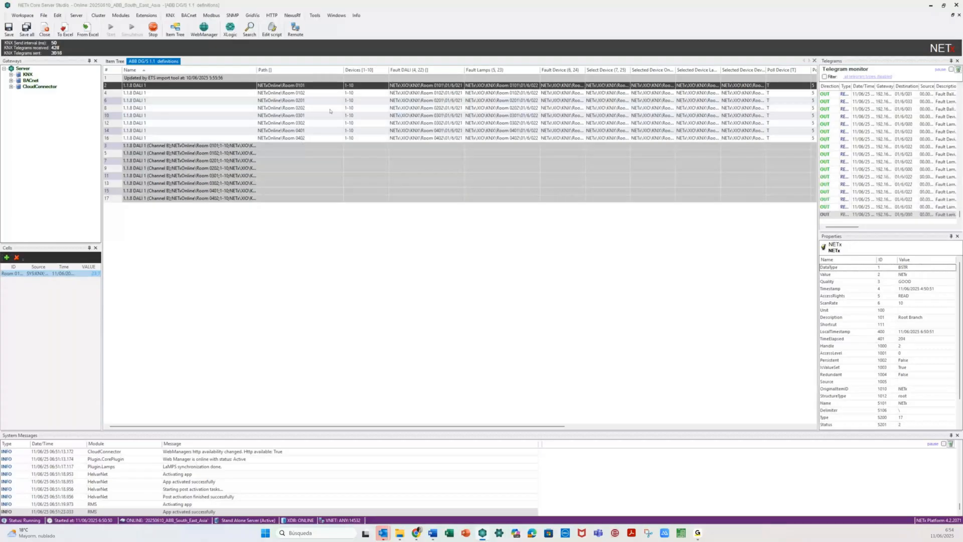
{"action": "left_click", "coordinate": [360, 87]}
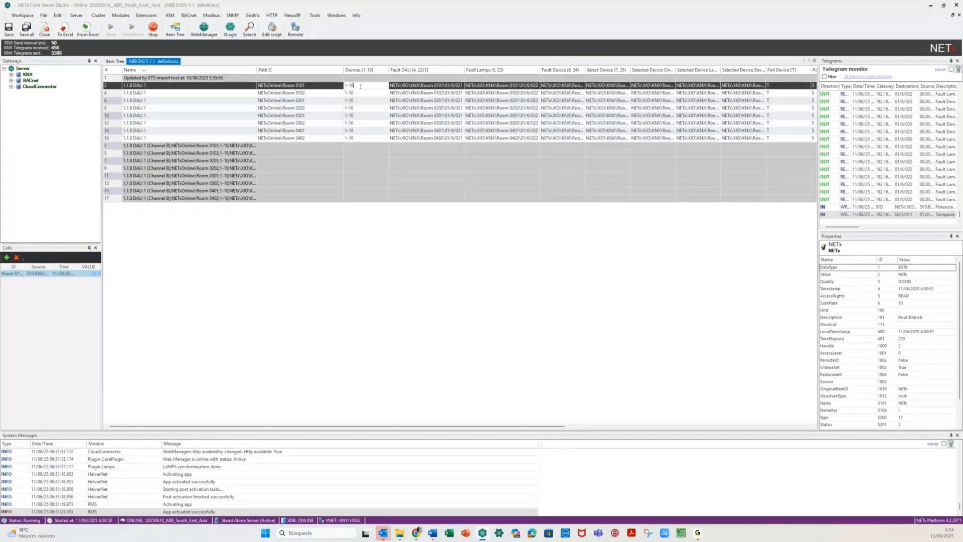
- Set the Devices ranges of rows 2, 4 and 6 to 1-3, 1-16 and 1-7,12-23
{"action": "key", "text": "BackSpace"}
{"action": "key", "text": "BackSpace"}
{"action": "type", "text": "3"}
{"action": "left_click", "coordinate": [358, 93]}
{"action": "key", "text": "BackSpace"}
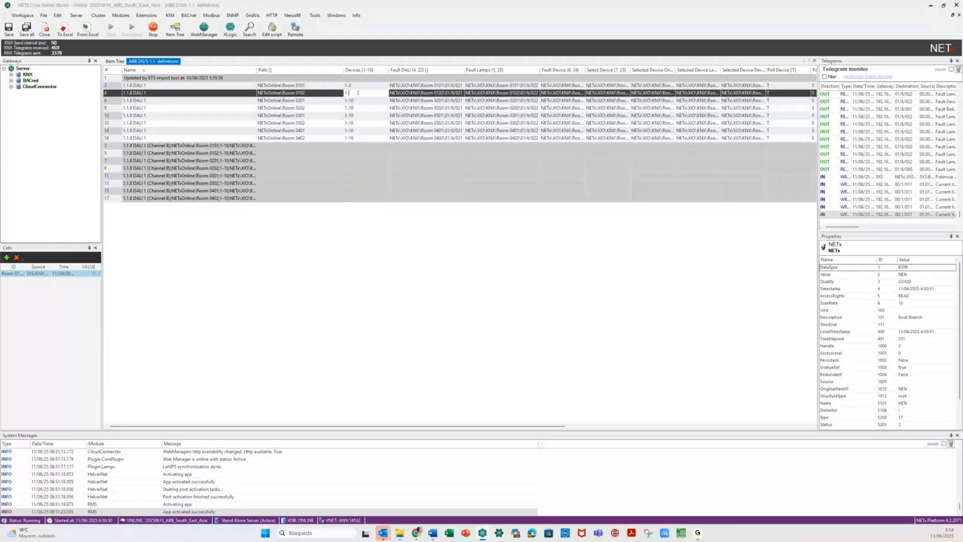
{"action": "type", "text": "1"}
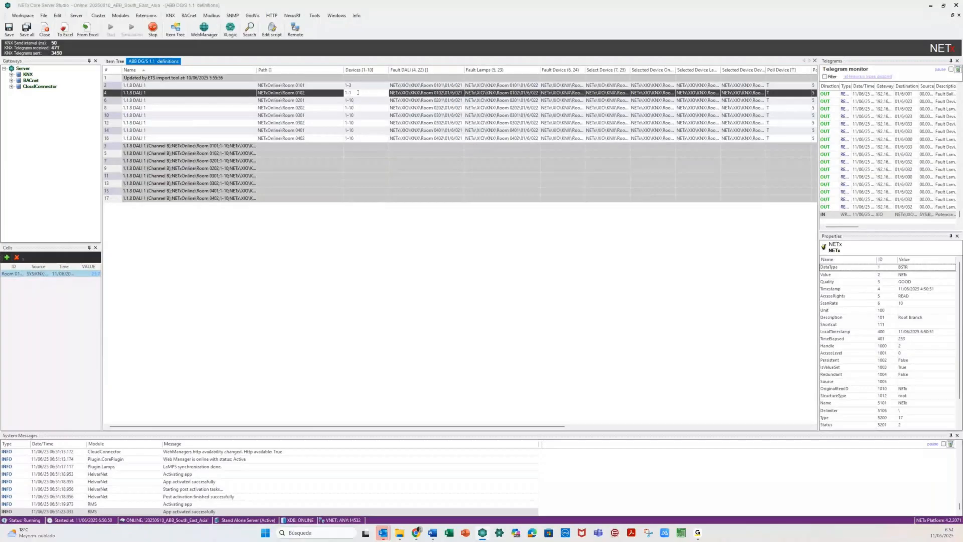
{"action": "type", "text": "6"}
{"action": "left_click", "coordinate": [360, 101]}
{"action": "key", "text": "BackSpace"}
{"action": "key", "text": "BackSpace"}
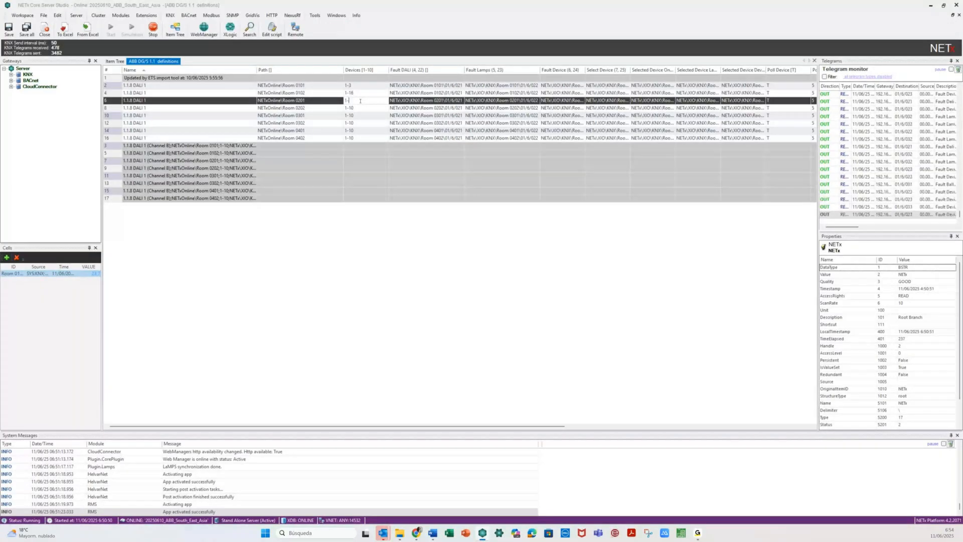
{"action": "type", "text": "3"}
{"action": "type", "text": ",1"}
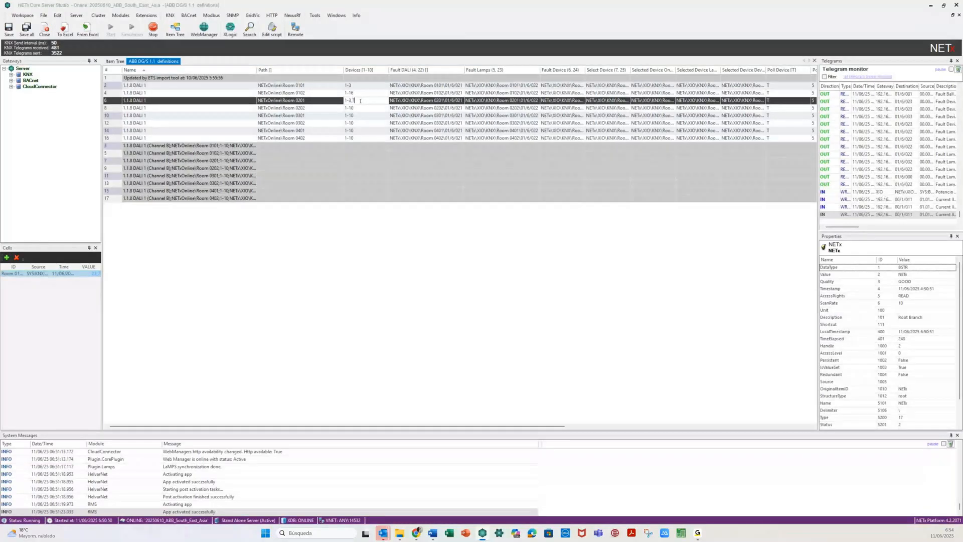
{"action": "type", "text": ",12-23"}
{"action": "left_click", "coordinate": [357, 108]}
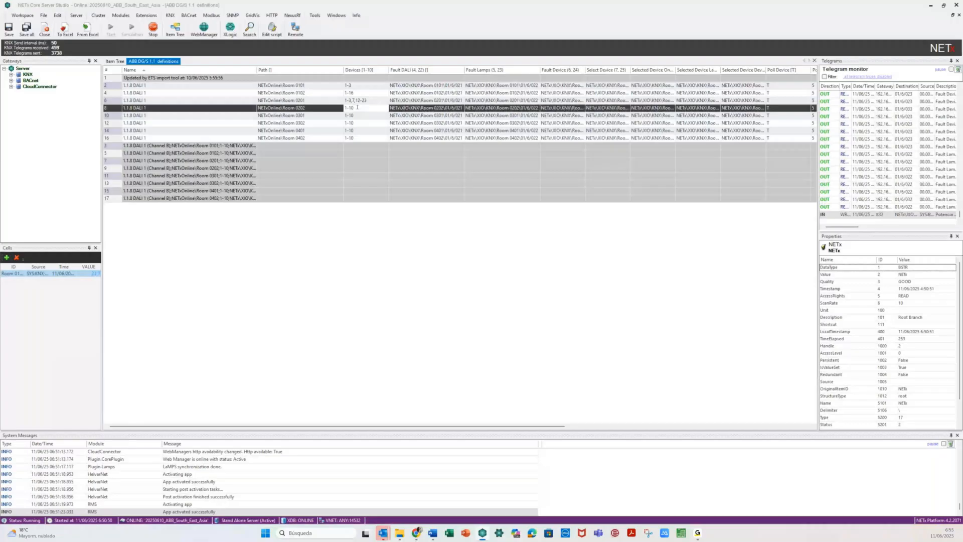
- Limit the remaining rows through Room 0402 to Devices 1-3 and save
{"action": "key", "text": "BackSpace"}
{"action": "key", "text": "BackSpace"}
{"action": "type", "text": "3"}
{"action": "left_click", "coordinate": [359, 114]}
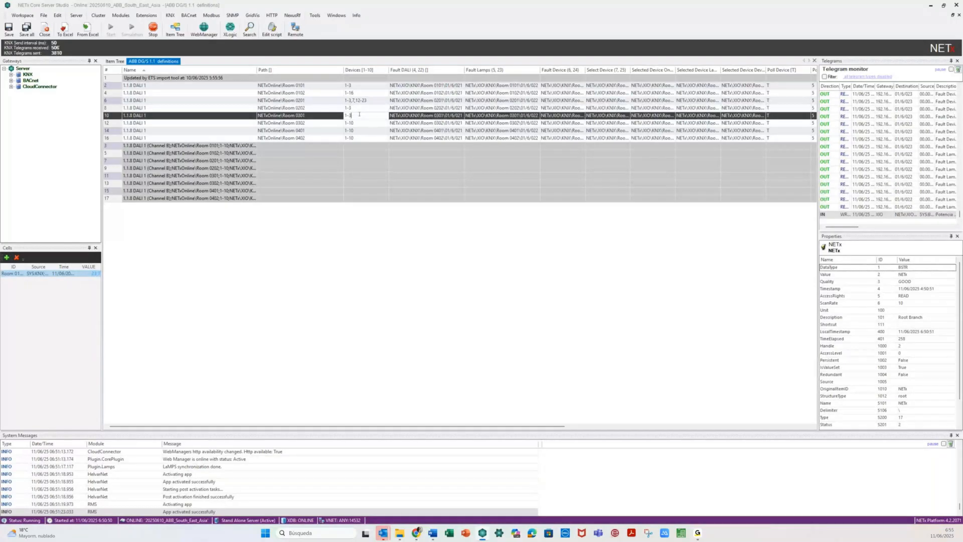
{"action": "left_click", "coordinate": [361, 122]}
{"action": "key", "text": "BackSpace"}
{"action": "key", "text": "BackSpace"}
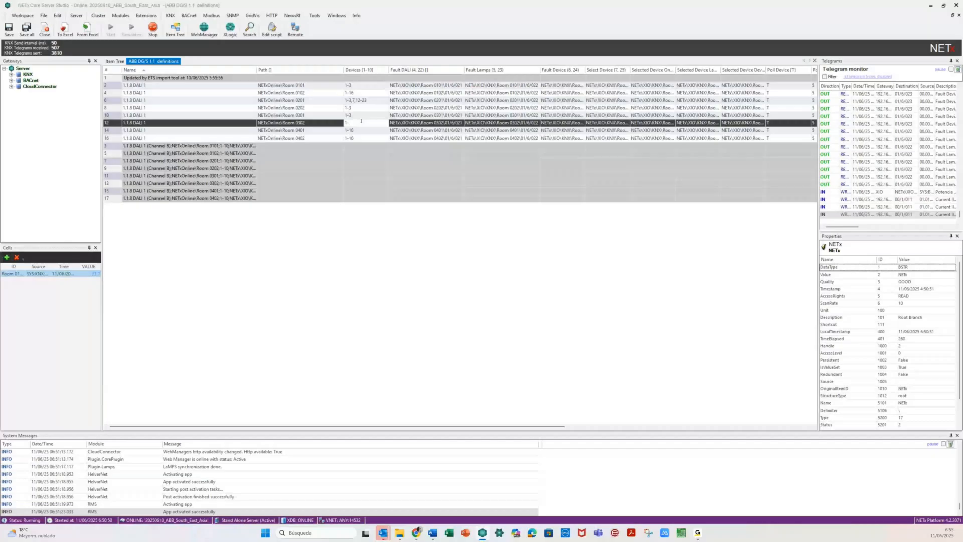
{"action": "type", "text": "3"}
{"action": "left_click", "coordinate": [364, 130]}
{"action": "key", "text": "BackSpace"}
{"action": "key", "text": "BackSpace"}
{"action": "type", "text": "3"}
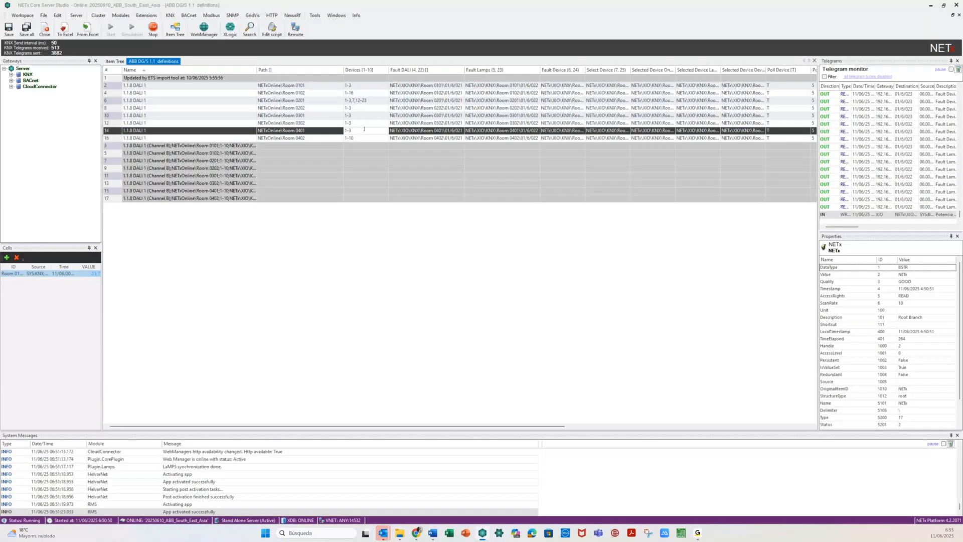
{"action": "left_click", "coordinate": [365, 136]}
{"action": "key", "text": "BackSpace"}
{"action": "key", "text": "BackSpace"}
{"action": "type", "text": "3"}
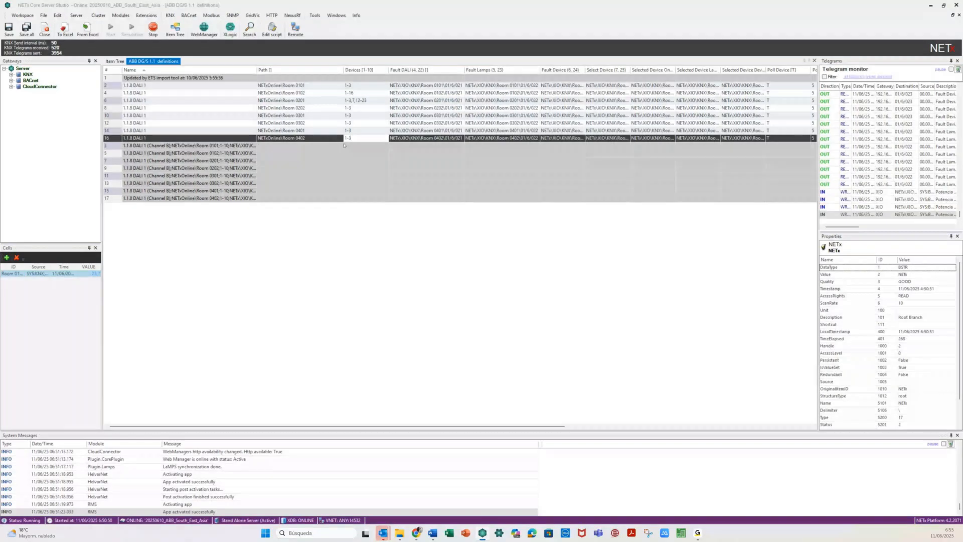
{"action": "key", "text": "shift+Tab"}
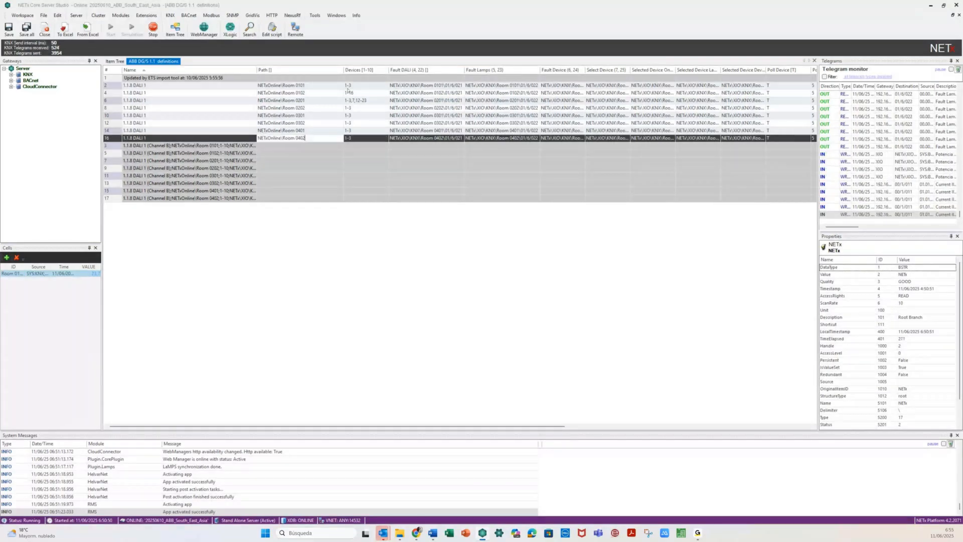
{"action": "left_click", "coordinate": [357, 149]}
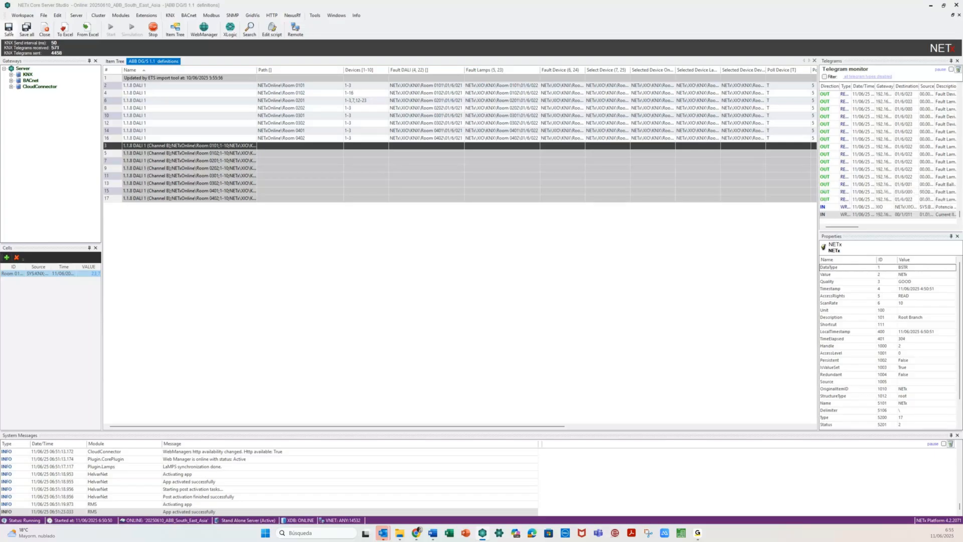
{"action": "left_click", "coordinate": [9, 31]}
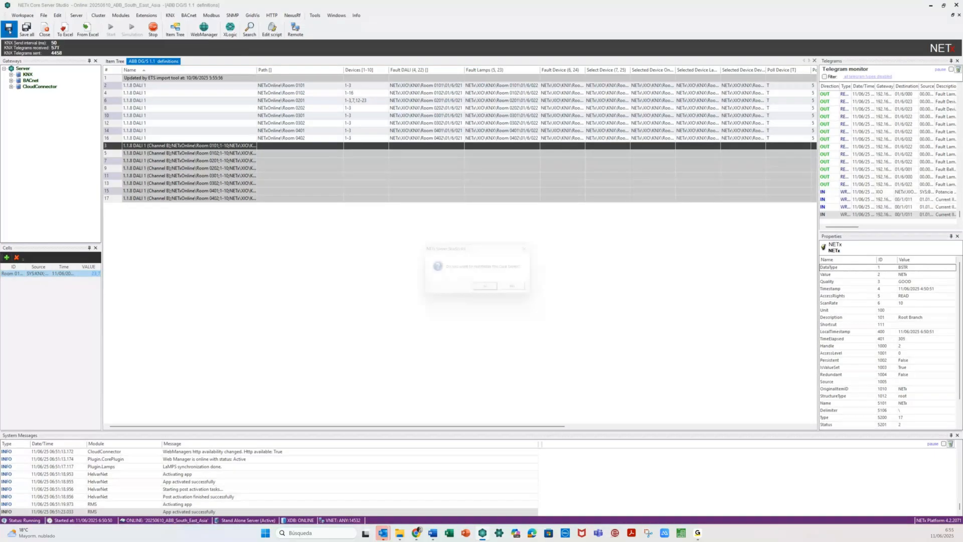
- Confirm the save, then open and close the empty ABB DG/S x.64.1.1 definitions
{"action": "left_click", "coordinate": [512, 285]}
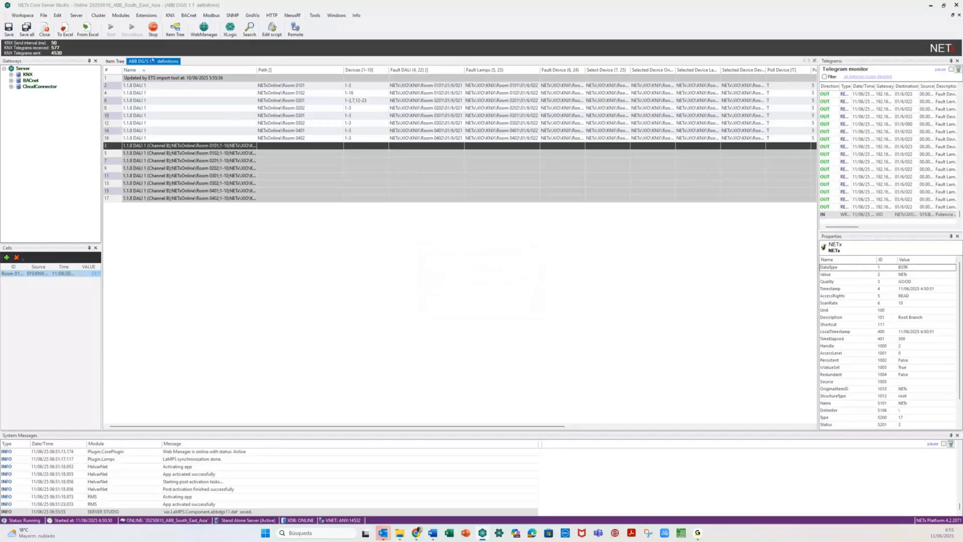
{"action": "left_click", "coordinate": [121, 15]}
{"action": "mouse_move", "coordinate": [127, 74]}
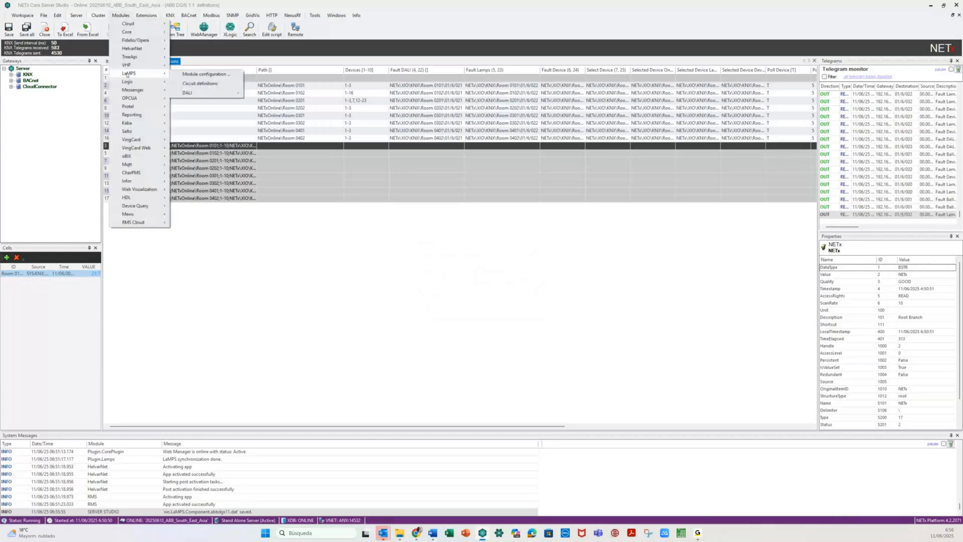
{"action": "mouse_move", "coordinate": [206, 92]}
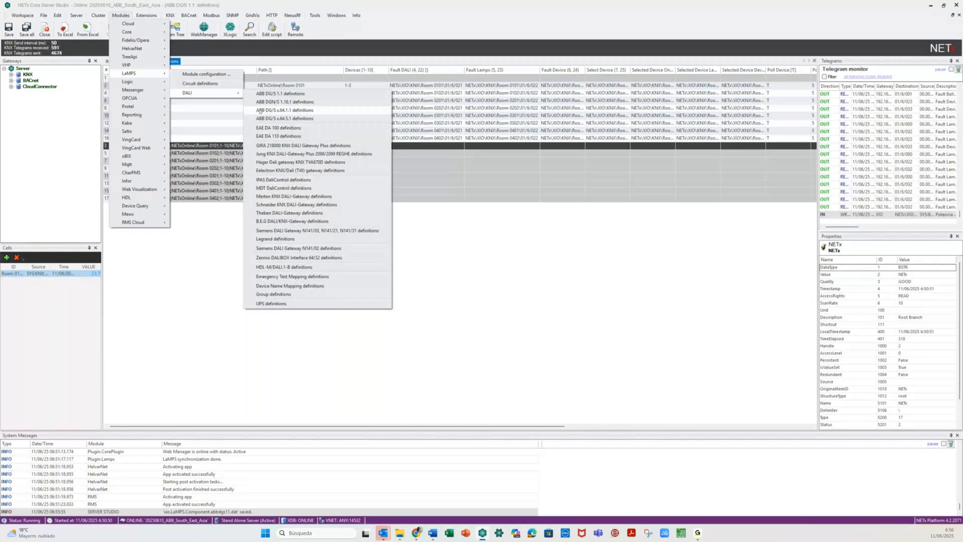
{"action": "left_click", "coordinate": [298, 111]}
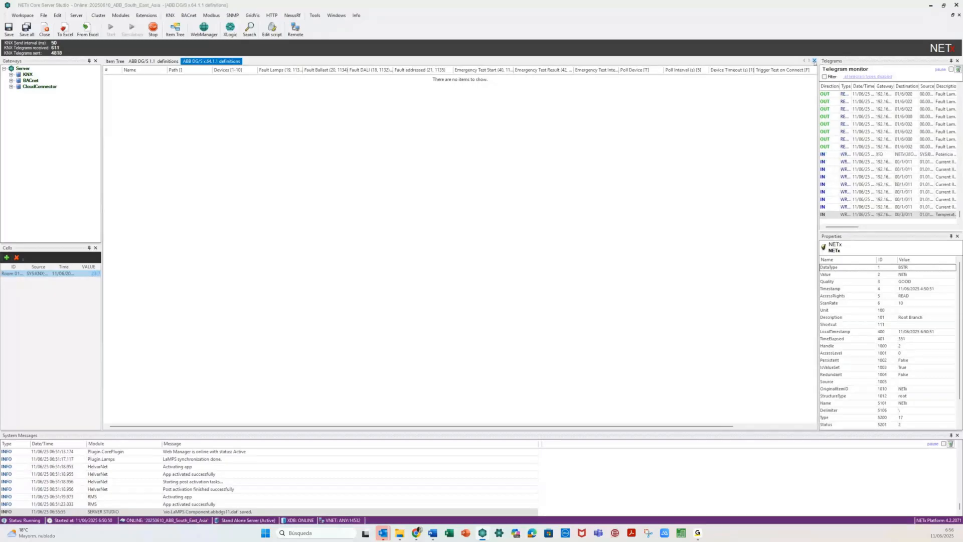
{"action": "left_click", "coordinate": [814, 61]}
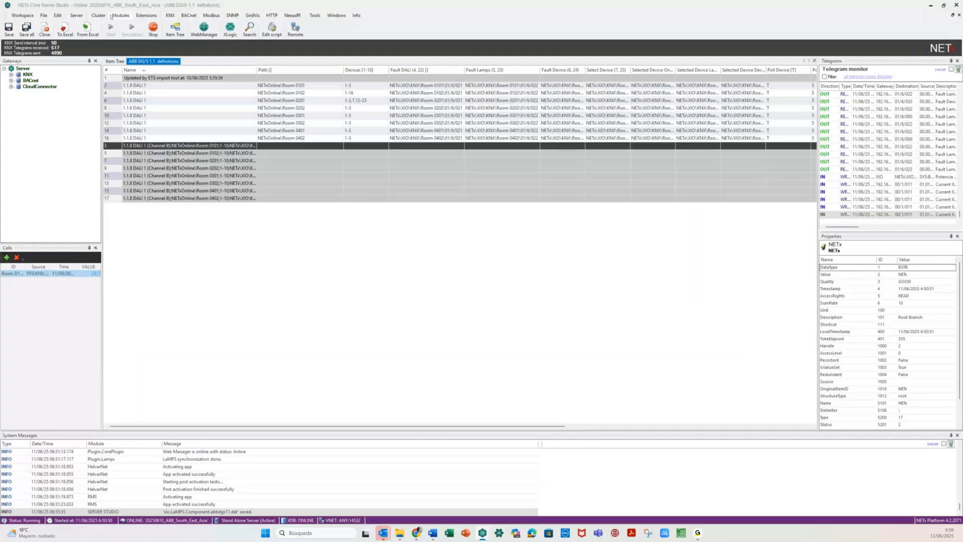
- Open the ABB DG/S x.64.5.1 DALI gateway definitions
{"action": "left_click", "coordinate": [111, 16]}
{"action": "mouse_move", "coordinate": [166, 76]}
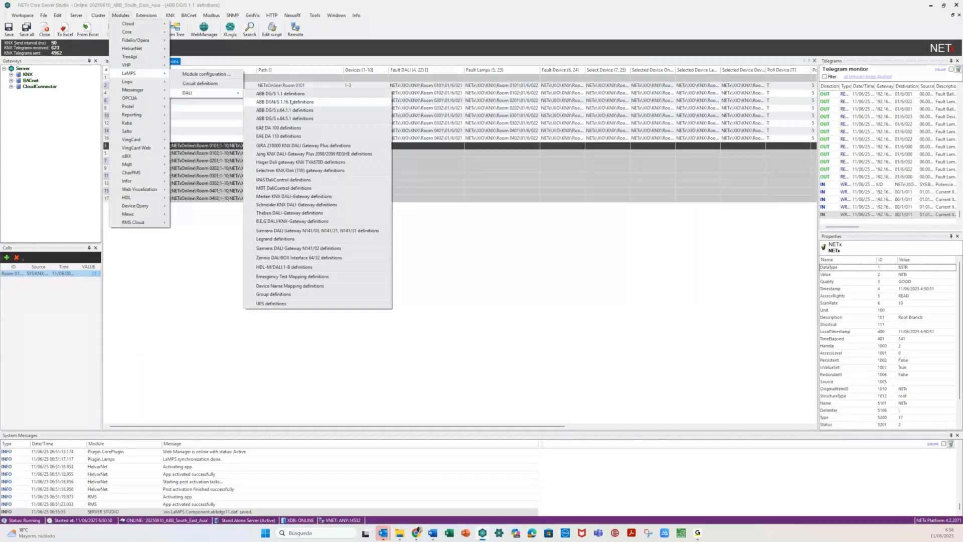
{"action": "left_click", "coordinate": [316, 119]}
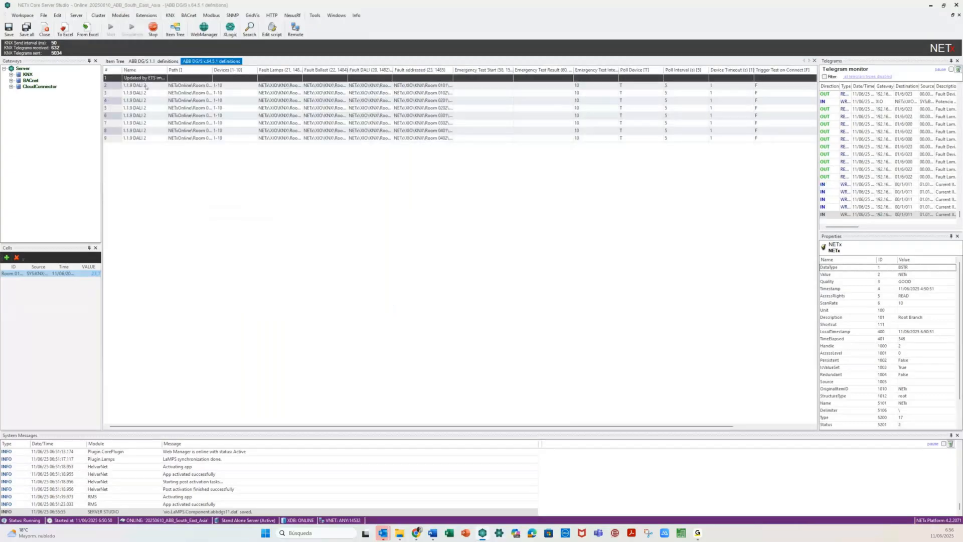
- Reduce the Devices value to 1 for the Room 0101 to 0202 rows
{"action": "left_click", "coordinate": [232, 84]}
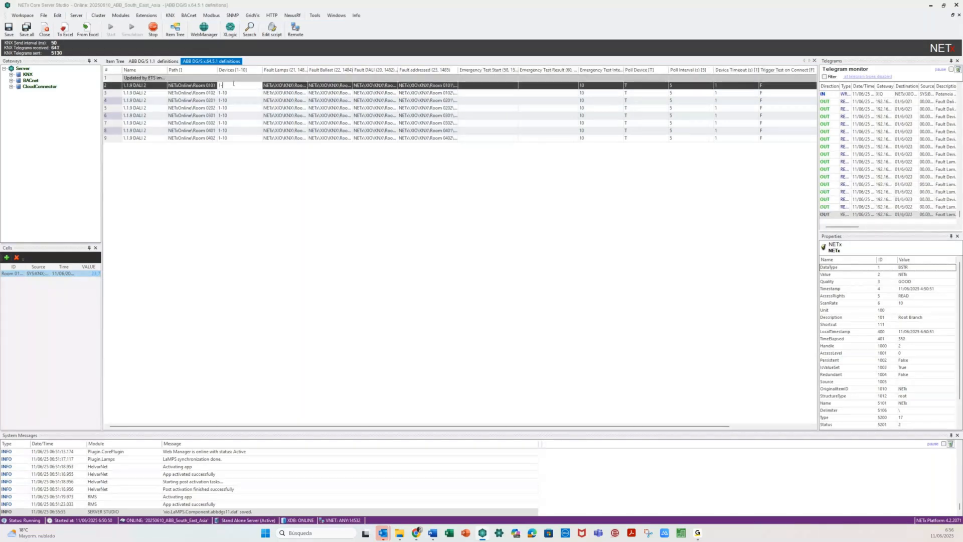
{"action": "key", "text": "BackSpace"}
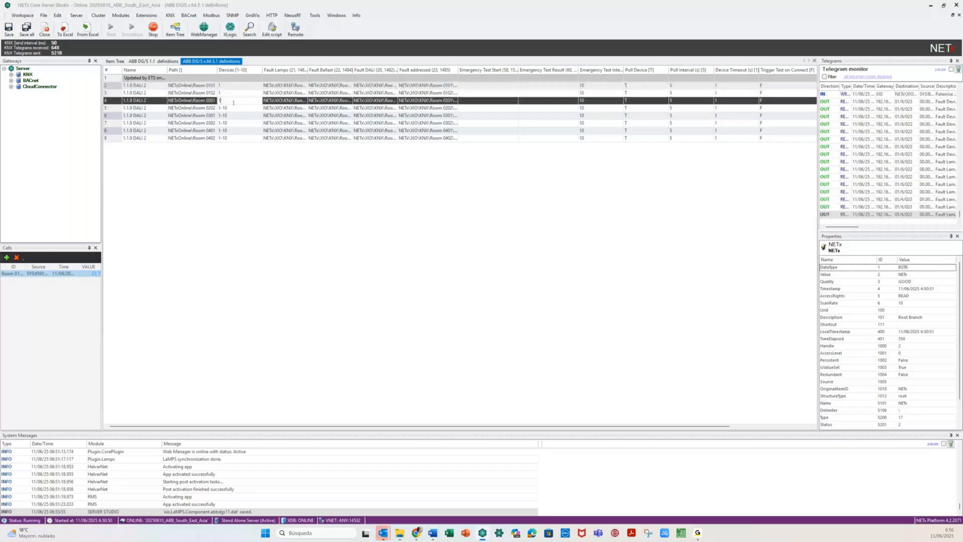
{"action": "left_click", "coordinate": [234, 109]}
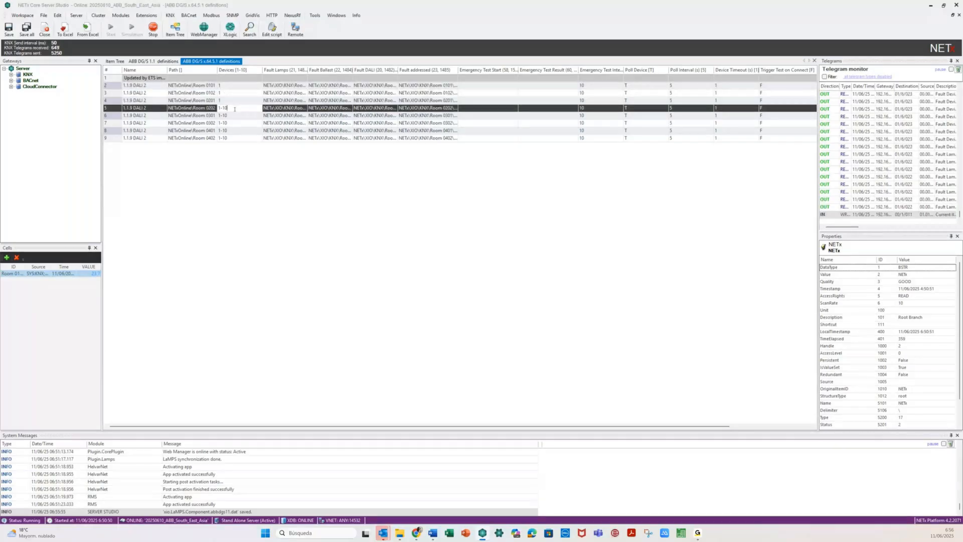
{"action": "key", "text": "BackSpace"}
{"action": "key", "text": "BackSpace"}
{"action": "key", "text": "BackSpace"}
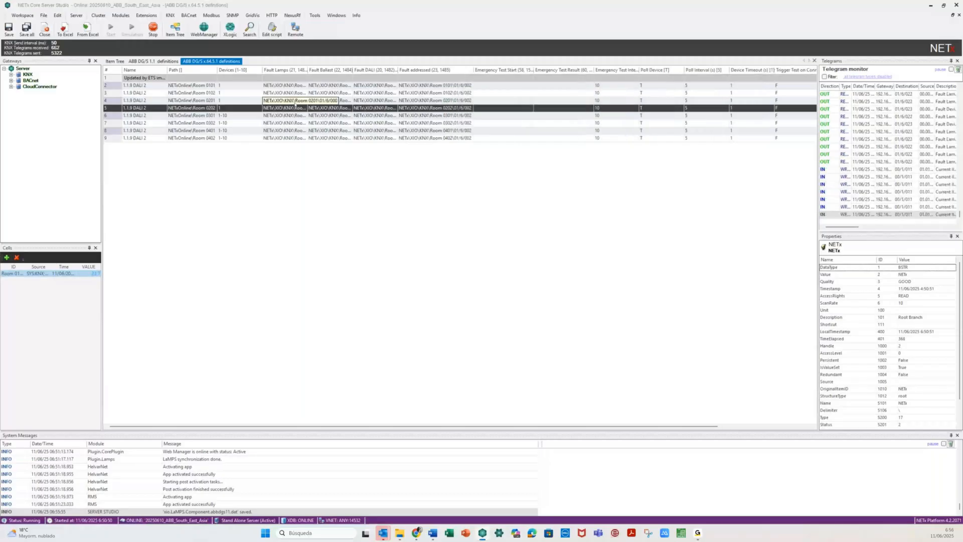
- Auto-fit the Fault Lamps, Fault Ballast and Fault DALI columns and check both definition tabs
{"action": "double_click", "coordinate": [307, 70]}
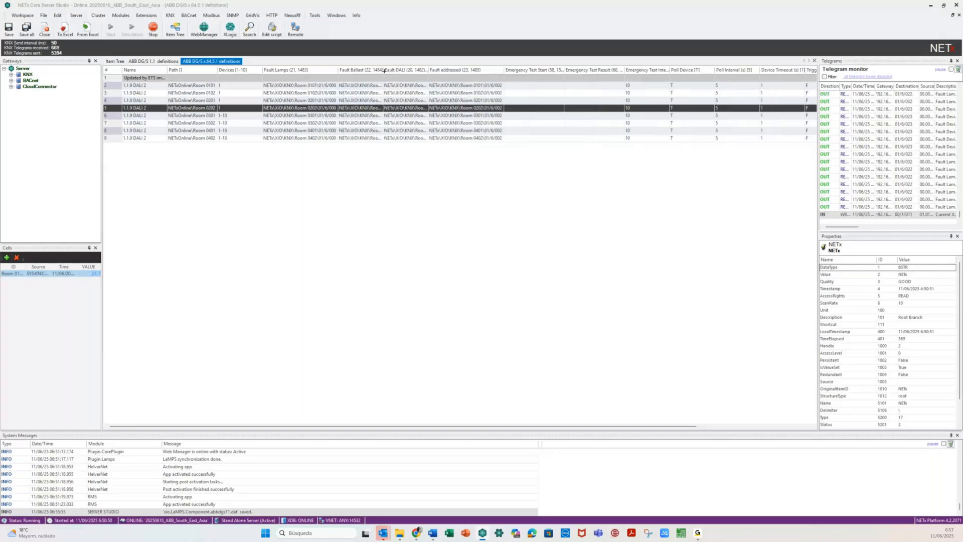
{"action": "double_click", "coordinate": [384, 70]}
{"action": "double_click", "coordinate": [458, 71]}
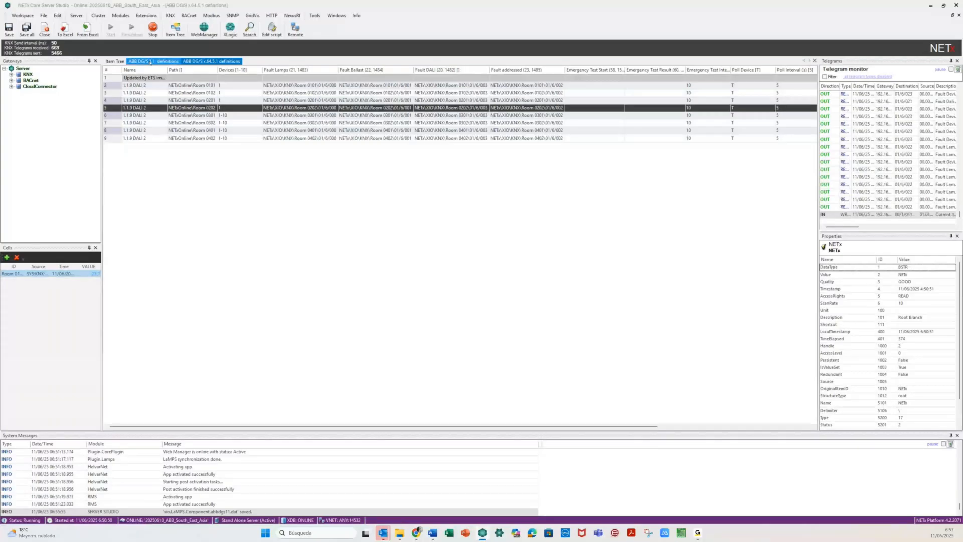
{"action": "left_click", "coordinate": [150, 62]}
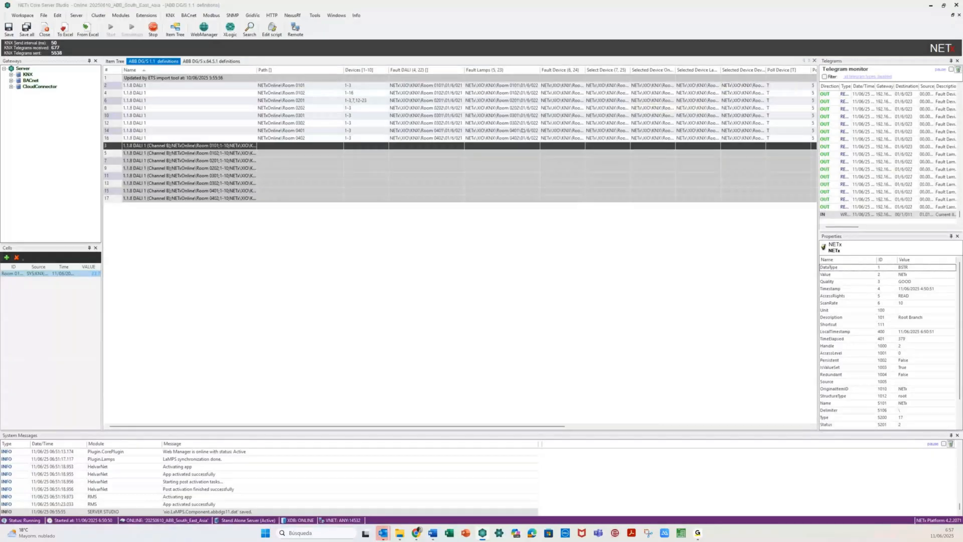
{"action": "left_click", "coordinate": [201, 62]}
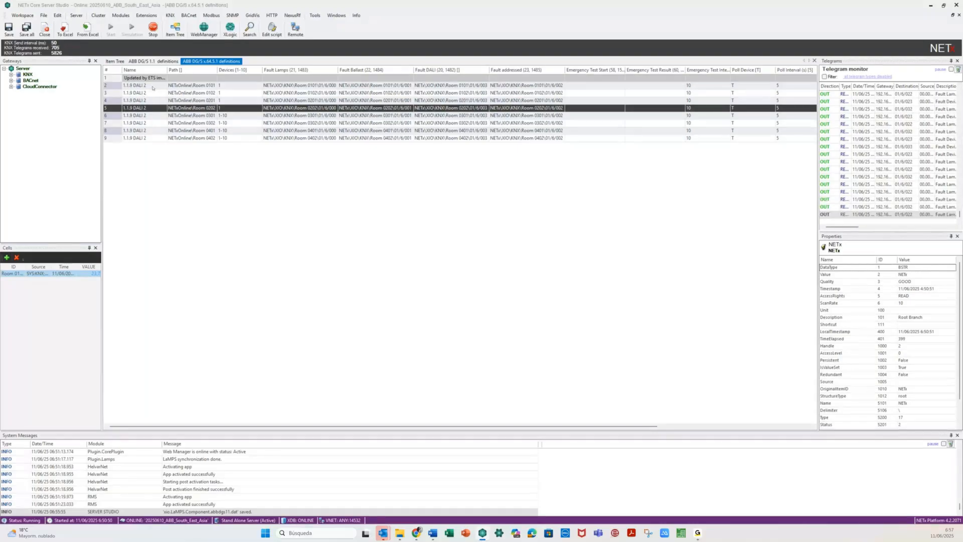
- Save all definition files and confirm reinitializing the Core Server
{"action": "left_click", "coordinate": [26, 29]}
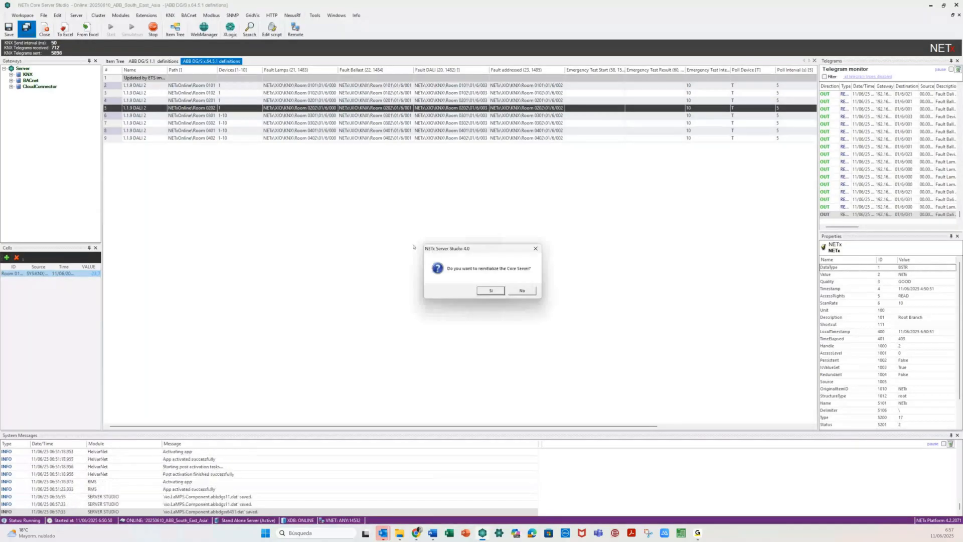
{"action": "left_click", "coordinate": [489, 291]}
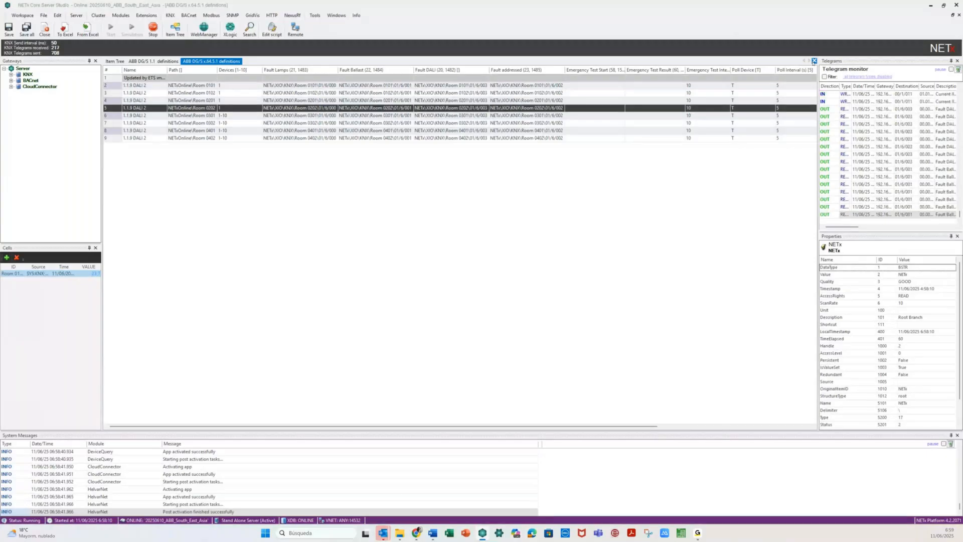
{"action": "left_click", "coordinate": [814, 62]}
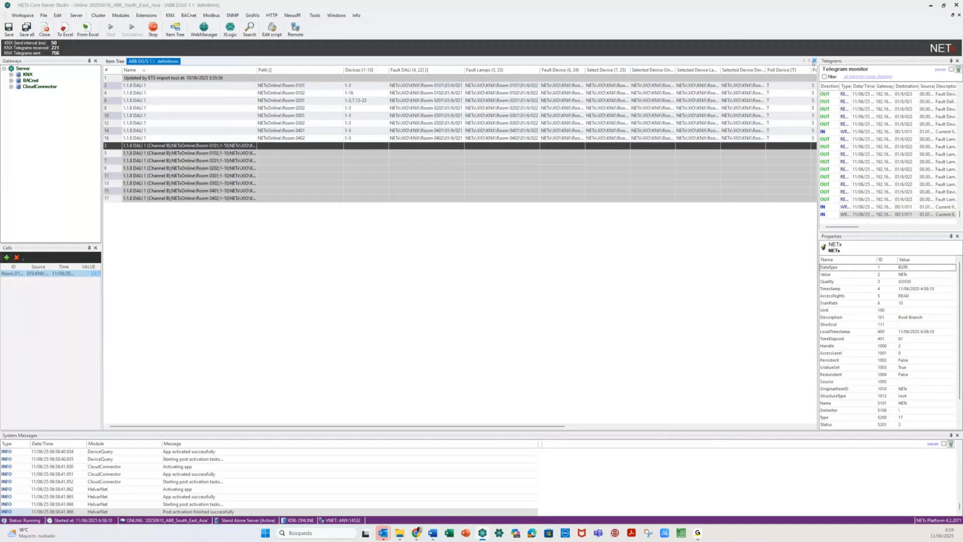
{"action": "left_click", "coordinate": [814, 61]}
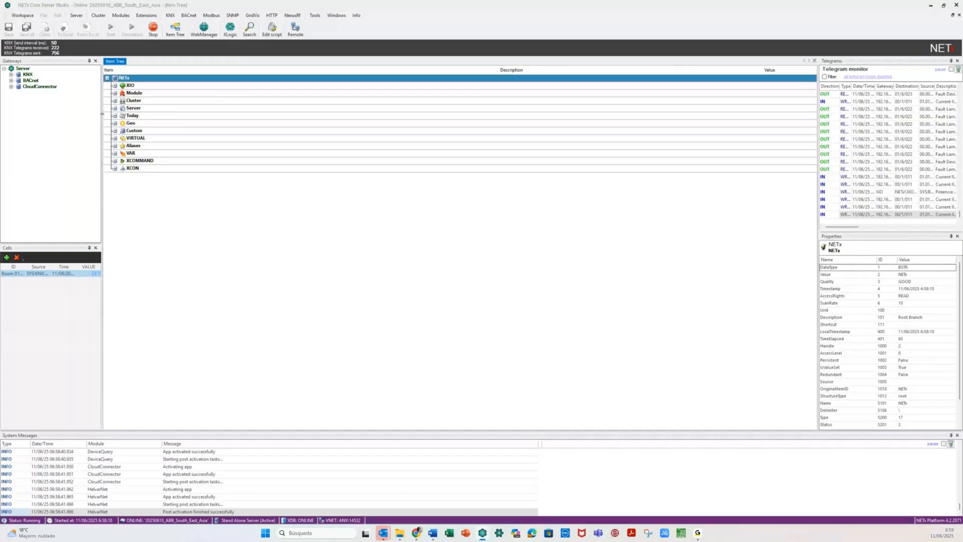
{"action": "left_click", "coordinate": [114, 93]}
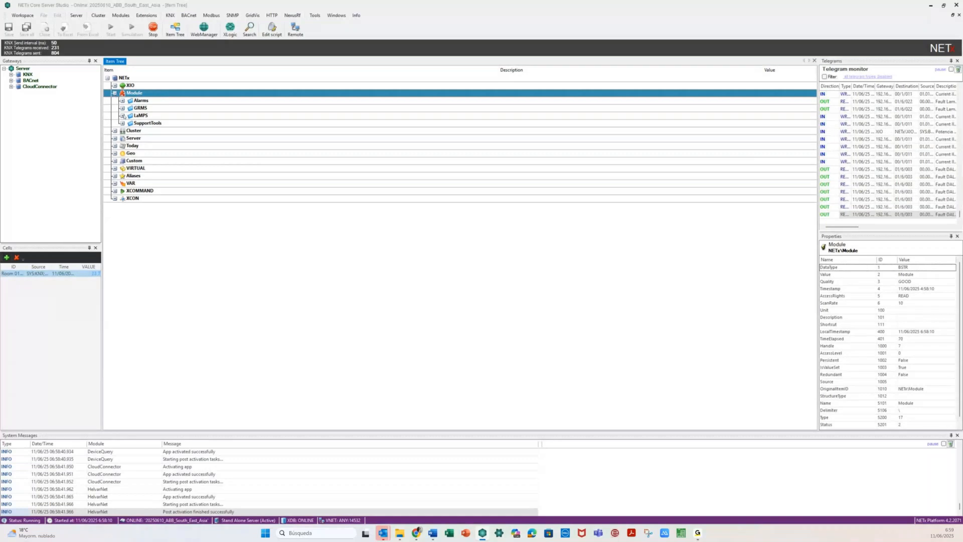
{"action": "left_click", "coordinate": [123, 116]}
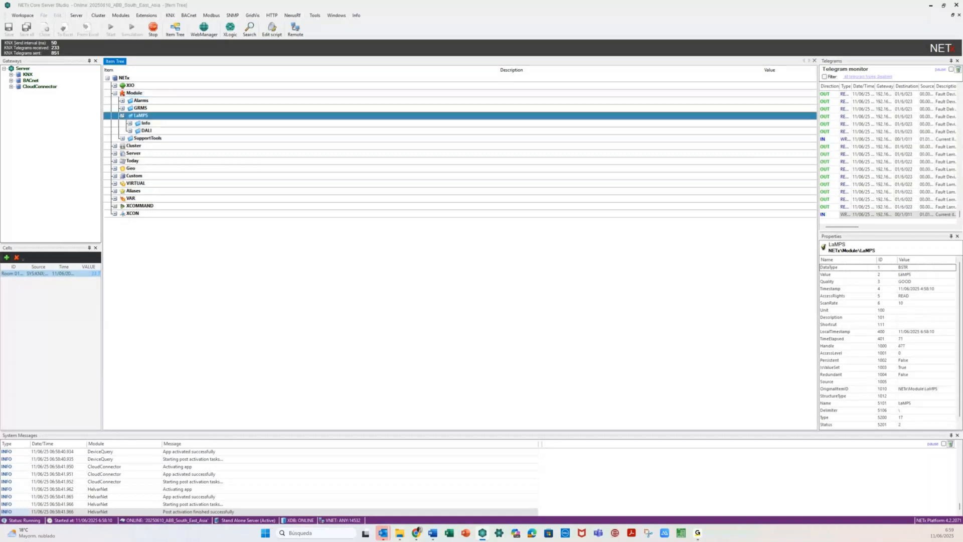
{"action": "left_click", "coordinate": [131, 123]}
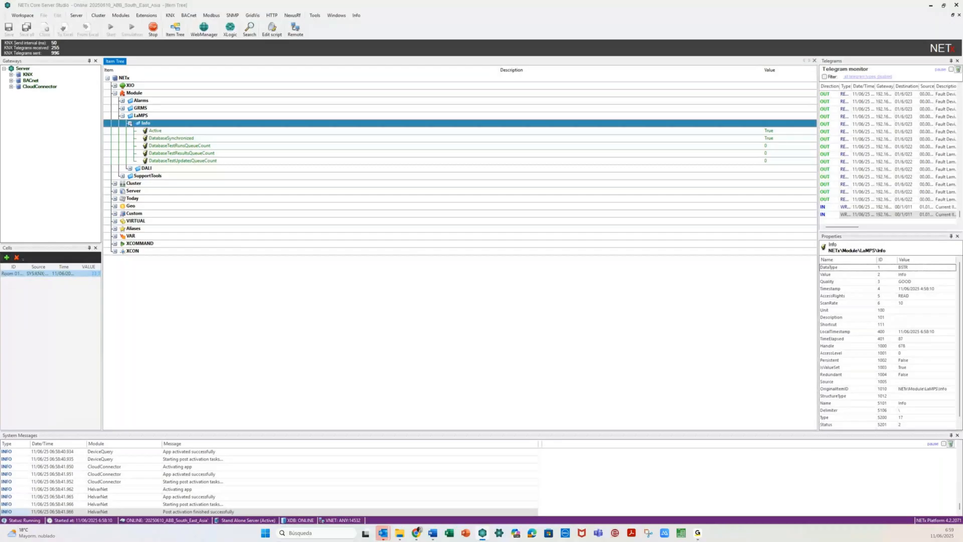
{"action": "left_click", "coordinate": [130, 123]}
{"action": "left_click", "coordinate": [130, 131]}
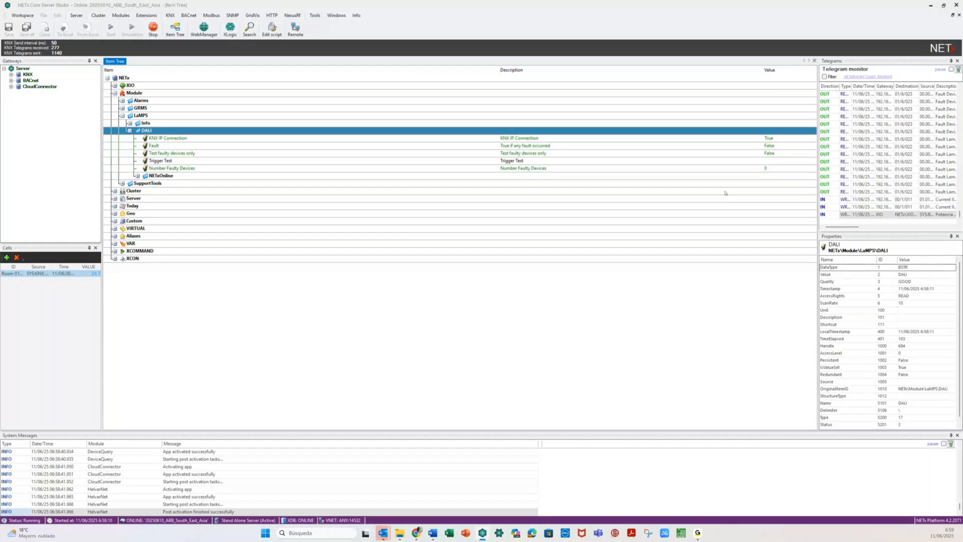
{"action": "left_click", "coordinate": [139, 176]}
{"action": "left_click", "coordinate": [138, 176]}
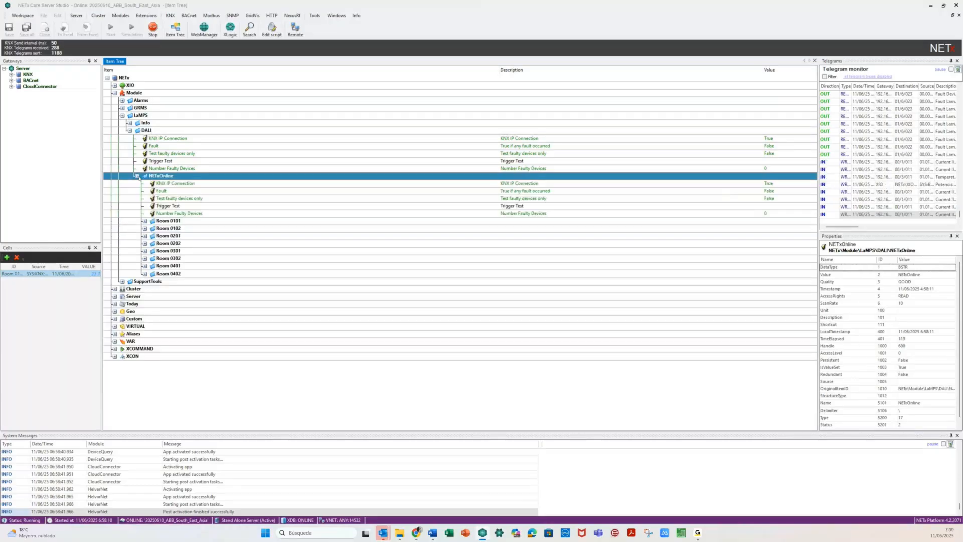
{"action": "left_click", "coordinate": [137, 176]}
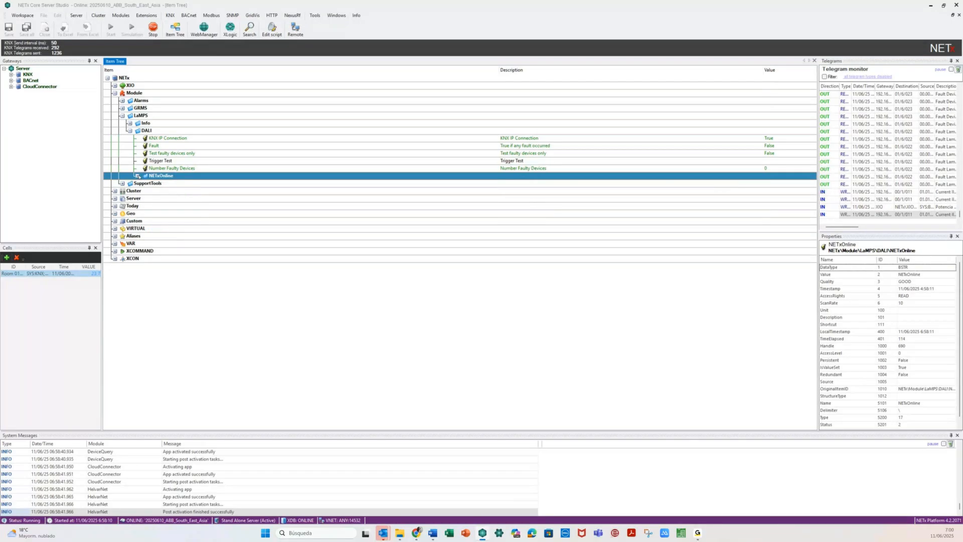
- Expand NETxOnline > Room 0101 to show its 1.1.8 DALI 1 and 1.1.9 DALI 2 gateway datapoints
{"action": "left_click", "coordinate": [137, 176]}
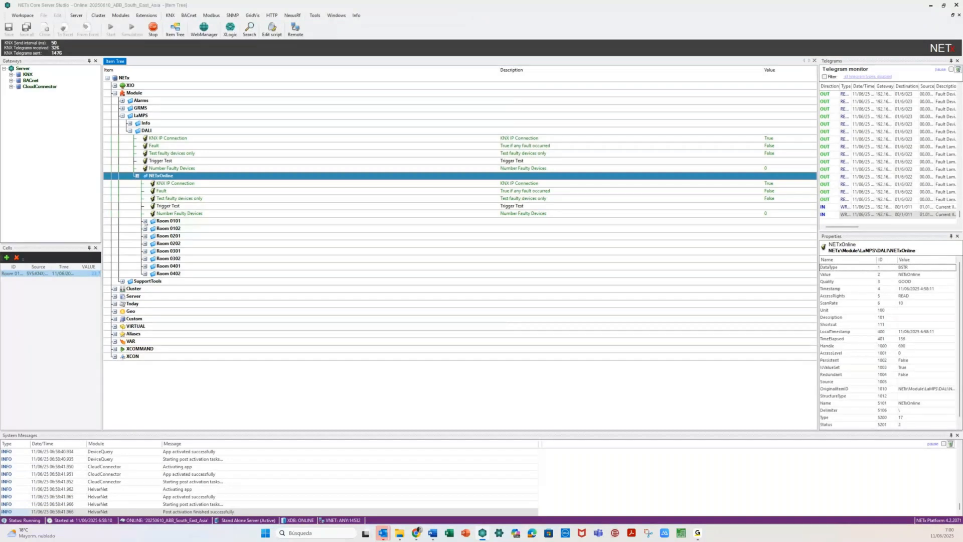
{"action": "double_click", "coordinate": [168, 221]}
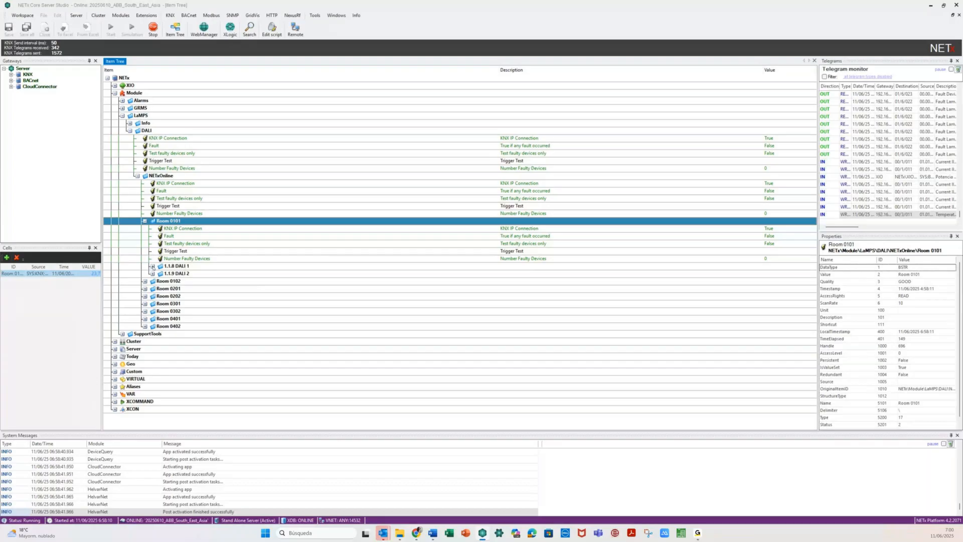
{"action": "left_click", "coordinate": [152, 267]}
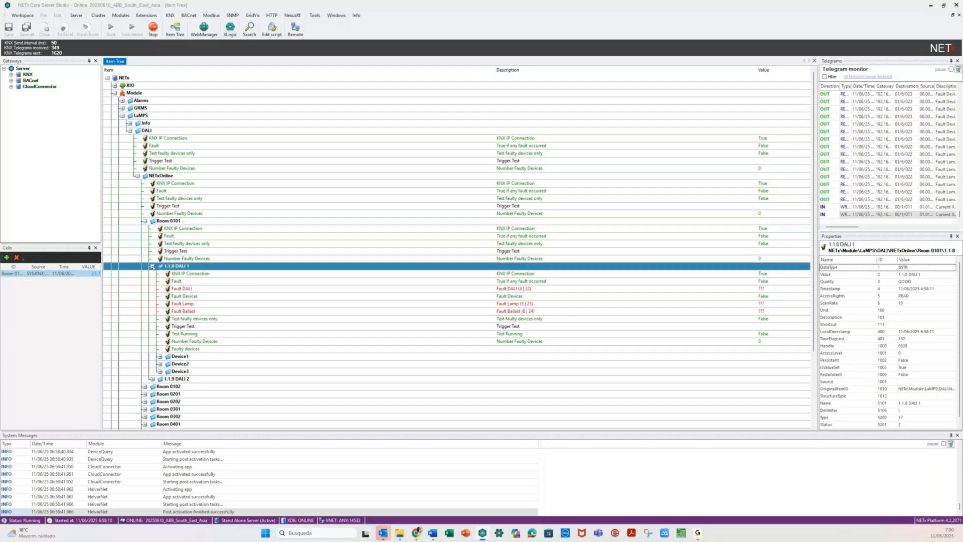
{"action": "scroll", "coordinate": [153, 267], "scroll_direction": "down", "scroll_amount": 4}
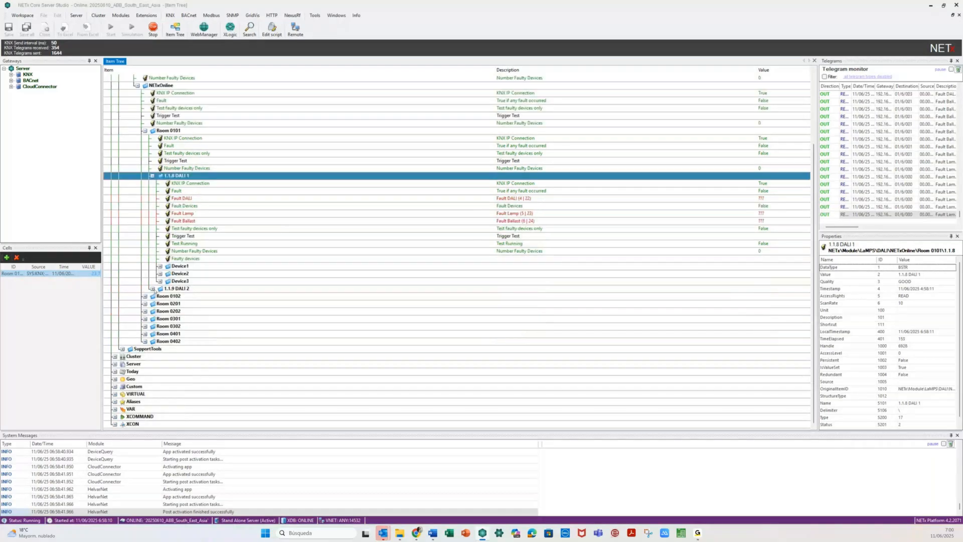
{"action": "left_click", "coordinate": [152, 288]}
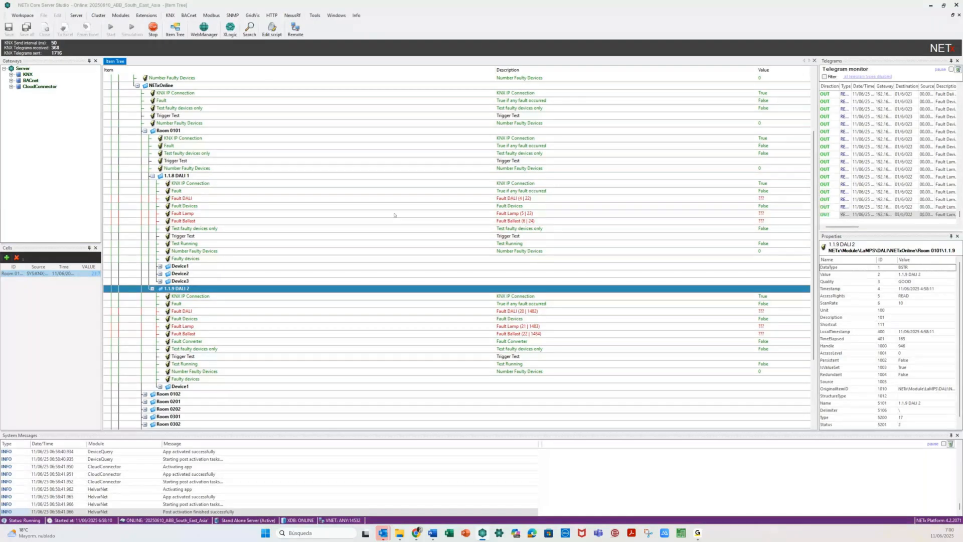
- Inspect the Fault DALI, Fault Lamp and Fault Ballast datapoints of both gateways, then collapse Room 0101
{"action": "left_click", "coordinate": [501, 198]}
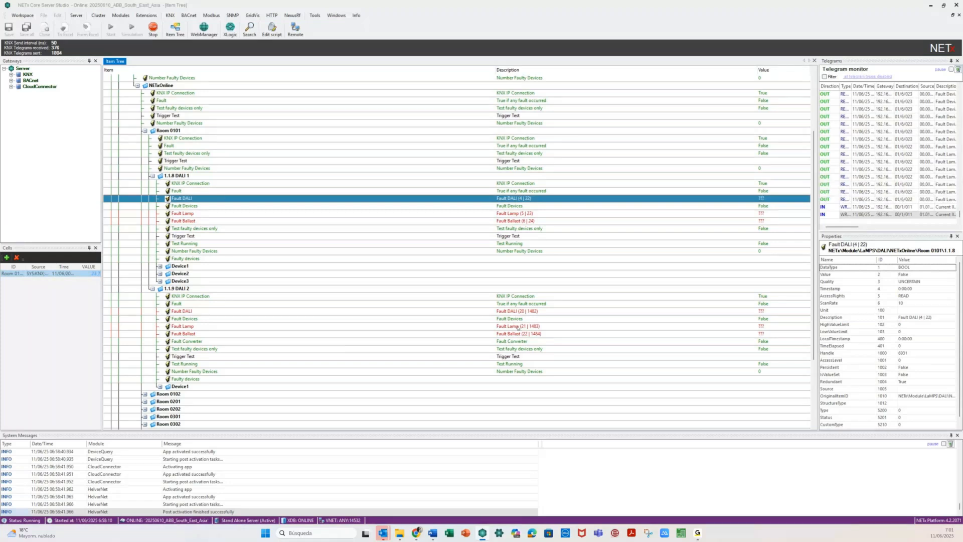
{"action": "left_click", "coordinate": [521, 311]}
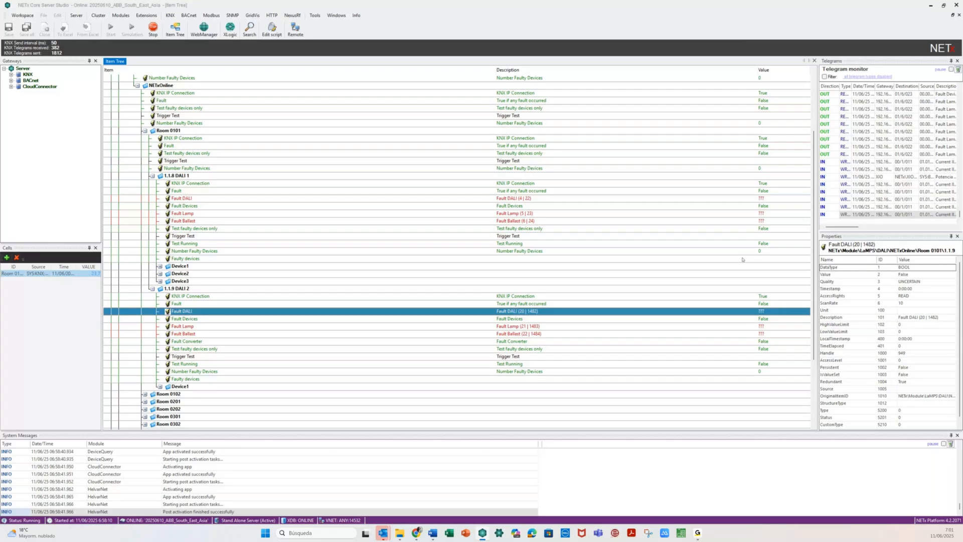
{"action": "left_click", "coordinate": [189, 327]}
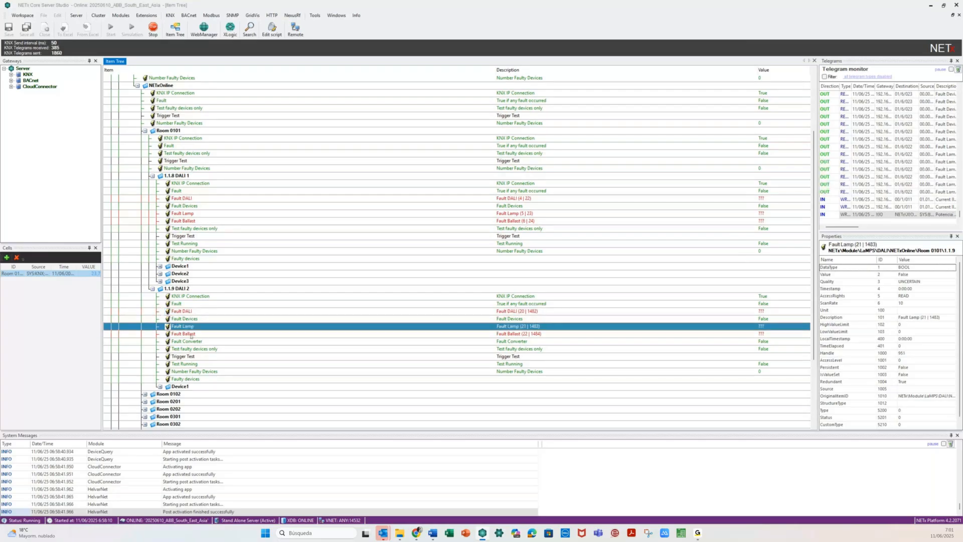
{"action": "left_click", "coordinate": [191, 334]}
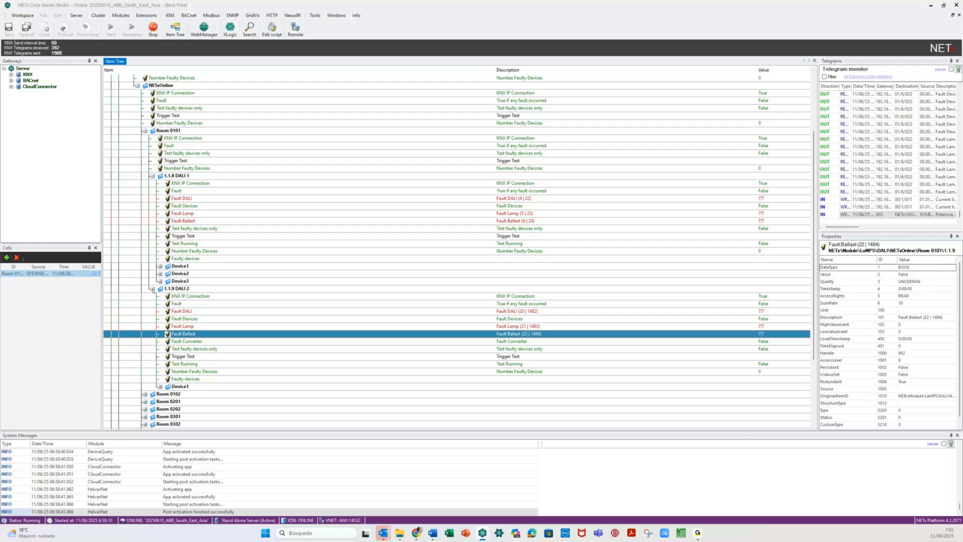
{"action": "left_click", "coordinate": [152, 289]}
{"action": "left_click", "coordinate": [160, 267]}
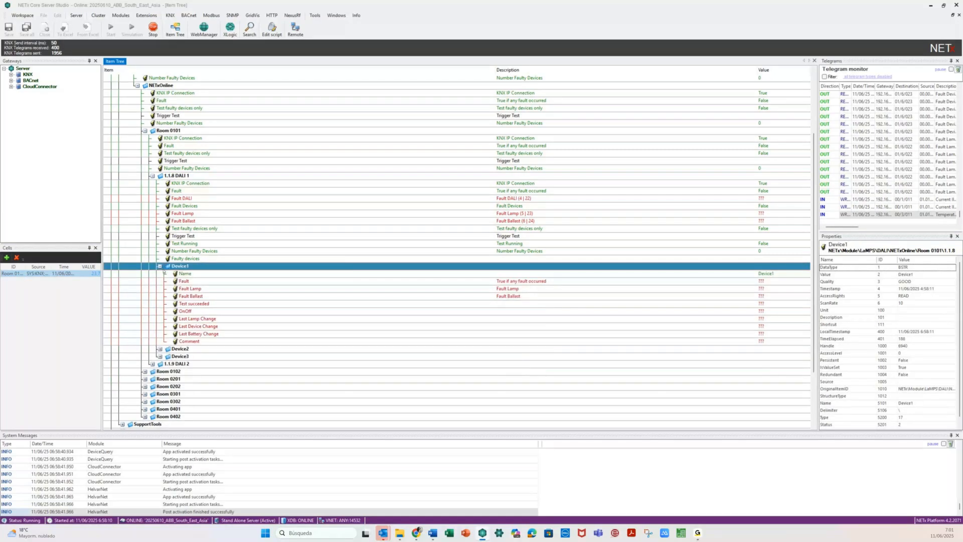
{"action": "left_click", "coordinate": [160, 266]}
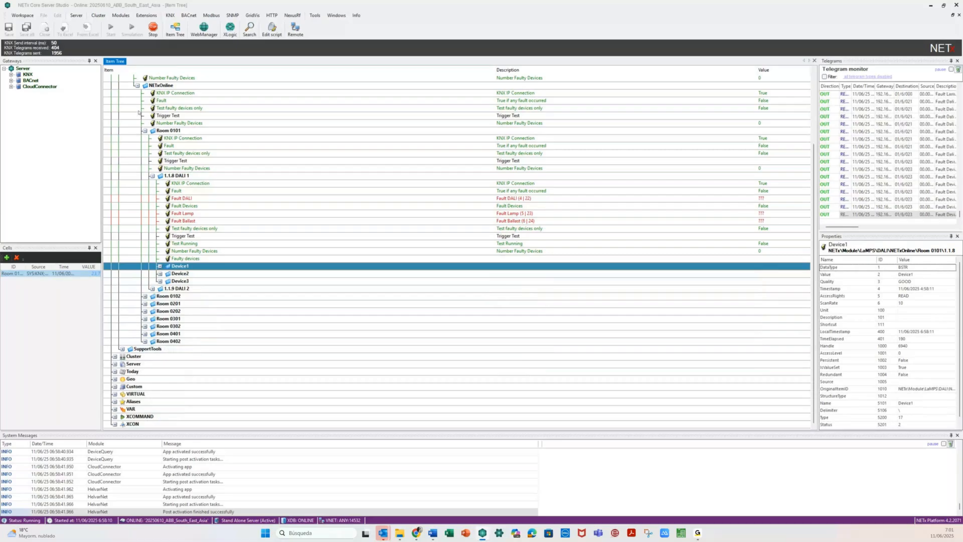
{"action": "left_click", "coordinate": [145, 131]}
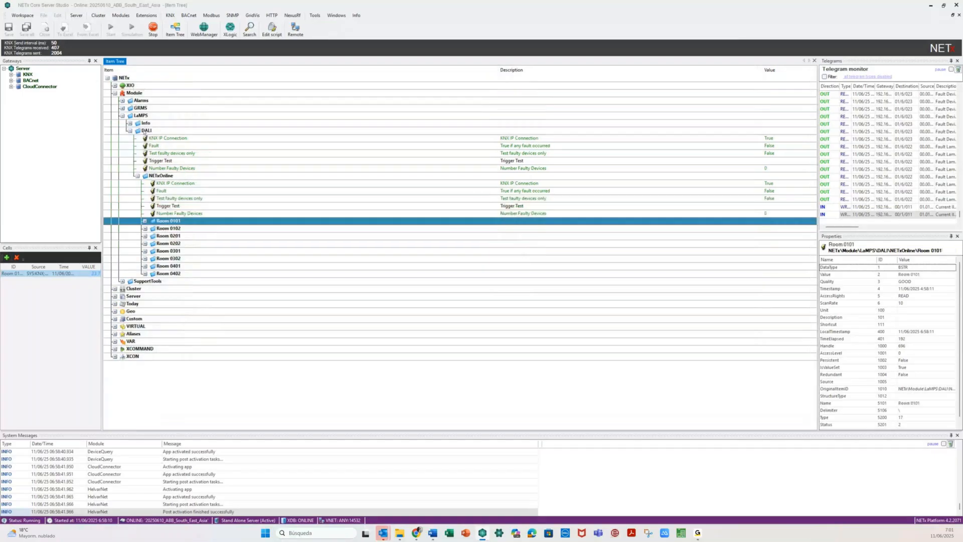
- In Room 0102, check DALI 1's Trigger Test and both gateways' device lists, then collapse the room
{"action": "left_click", "coordinate": [144, 228]}
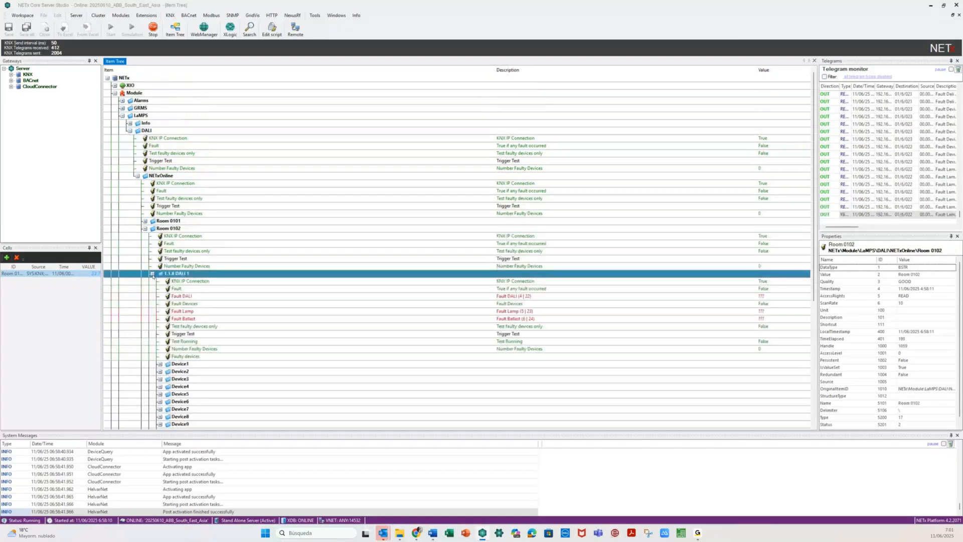
{"action": "scroll", "coordinate": [238, 366], "scroll_direction": "down", "scroll_amount": 3}
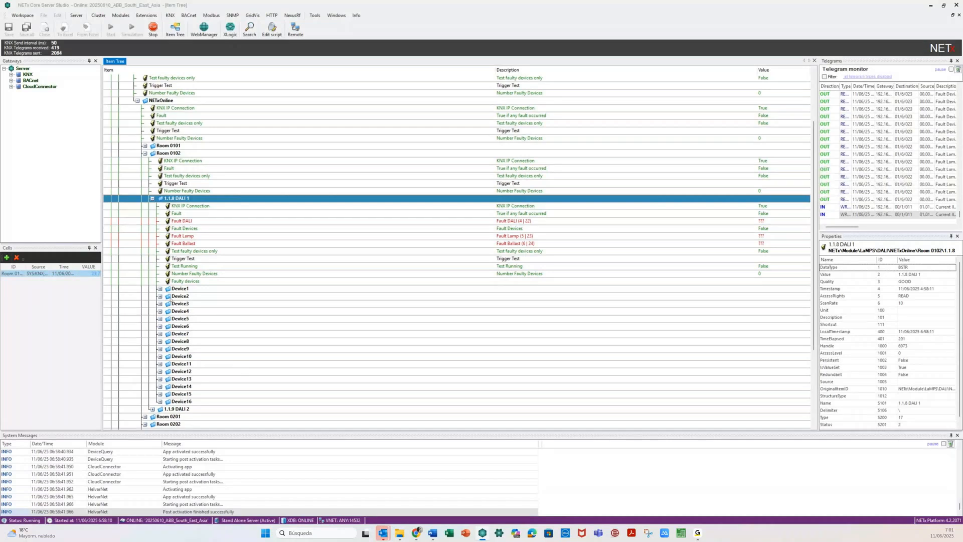
{"action": "left_click", "coordinate": [222, 260]}
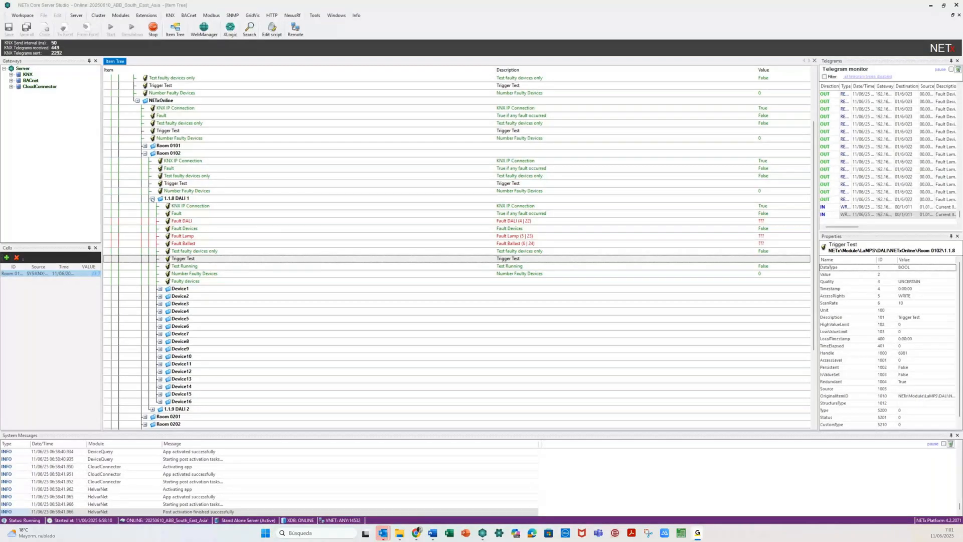
{"action": "left_click", "coordinate": [152, 198]}
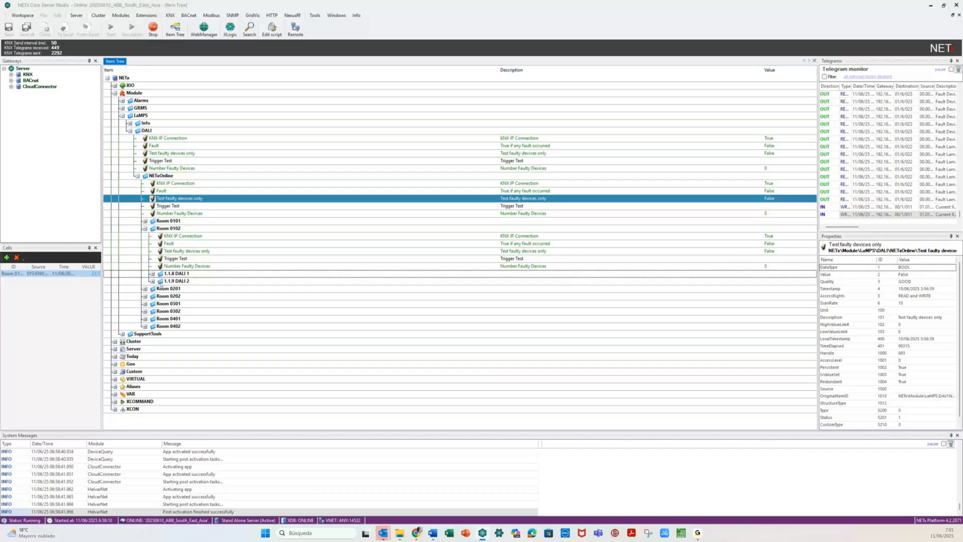
{"action": "left_click", "coordinate": [152, 282]}
{"action": "left_click", "coordinate": [153, 274]}
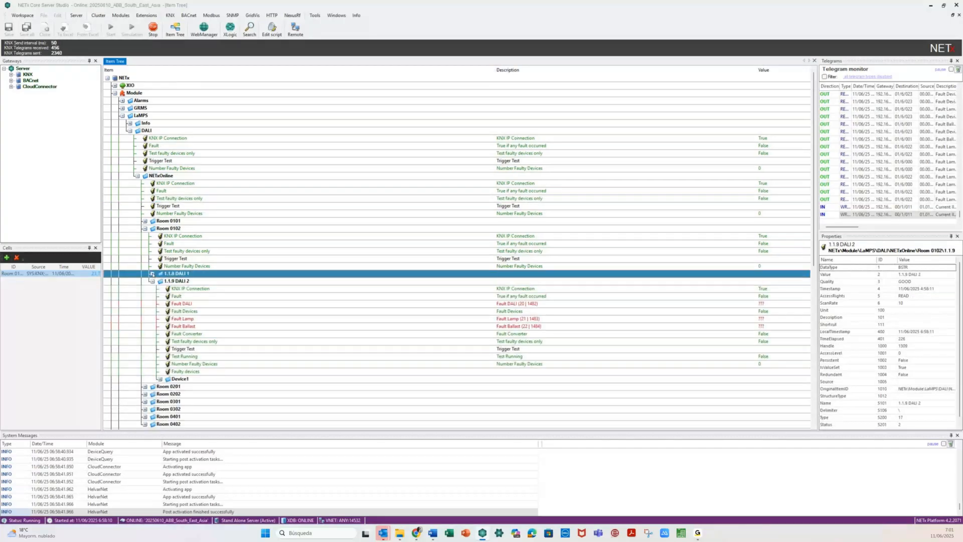
{"action": "left_click", "coordinate": [152, 274]}
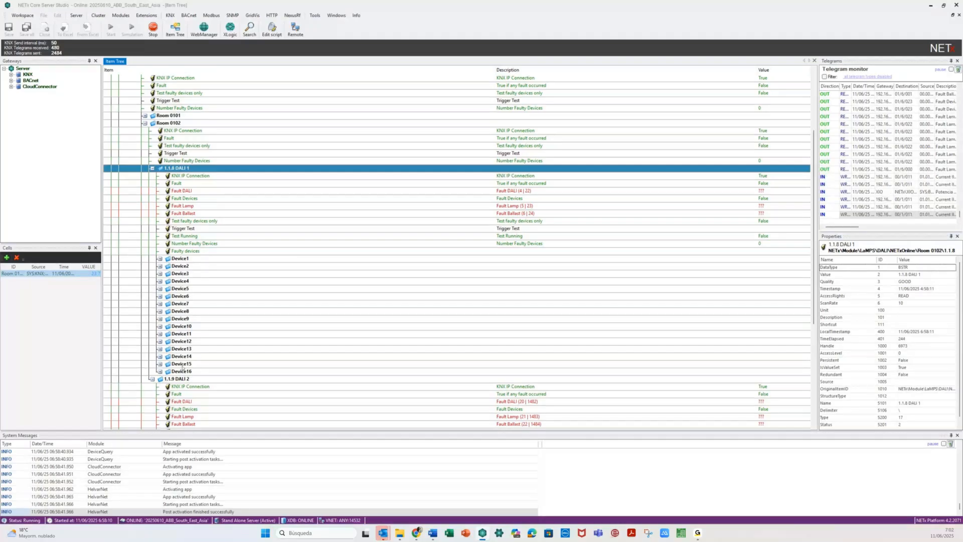
{"action": "left_click", "coordinate": [152, 169]}
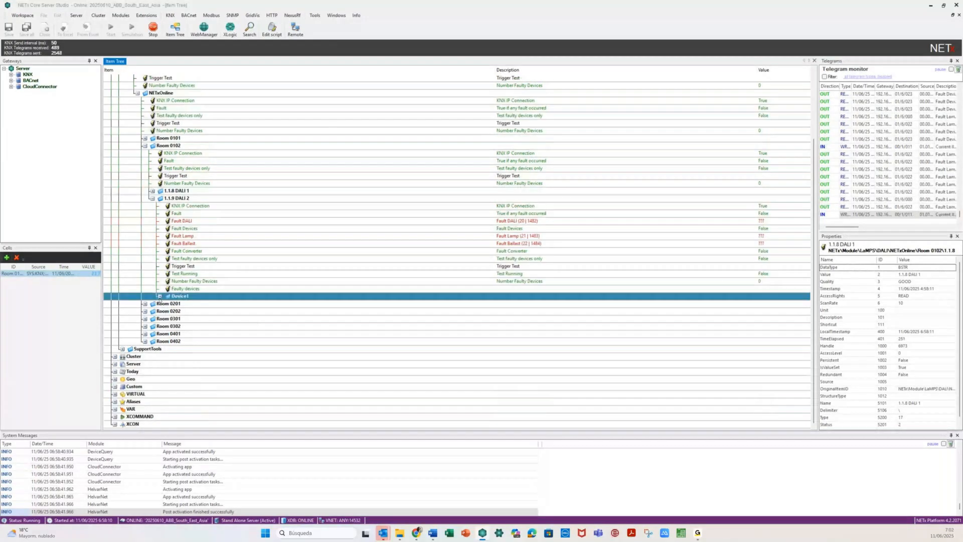
{"action": "left_click", "coordinate": [159, 296]}
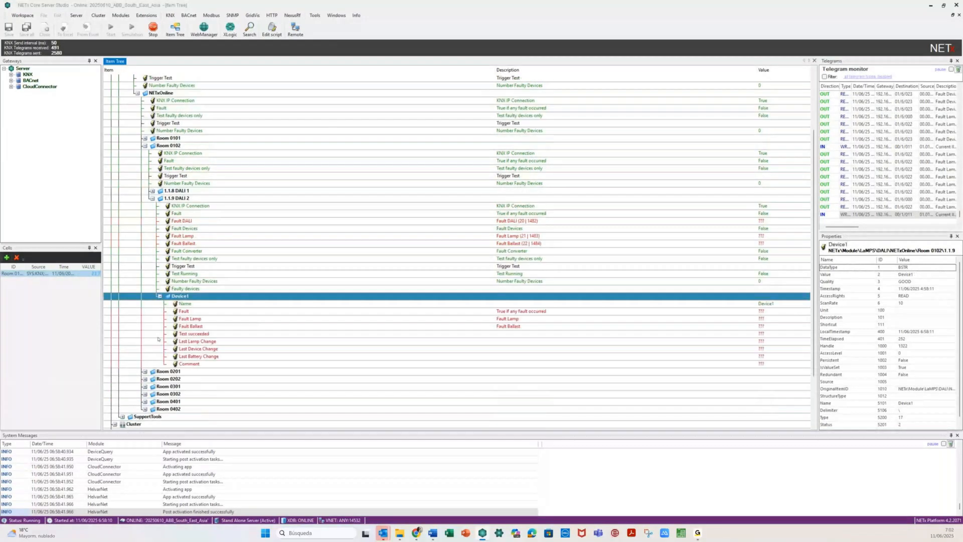
{"action": "scroll", "coordinate": [145, 230], "scroll_direction": "up", "scroll_amount": 4}
{"action": "left_click", "coordinate": [145, 229]}
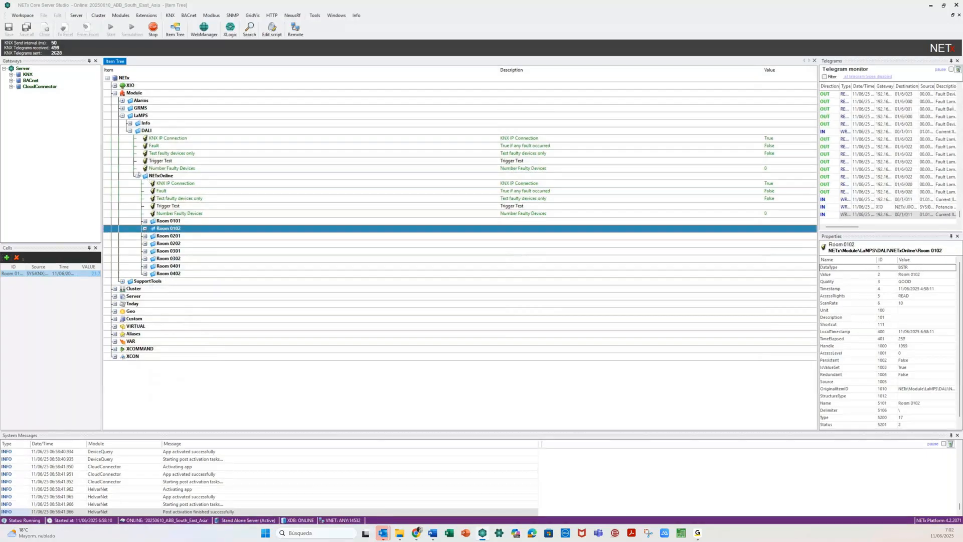
- Collapse NETxOnline, re-expand the DALI node and confirm its Fault datapoint reads False
{"action": "left_click", "coordinate": [137, 175]}
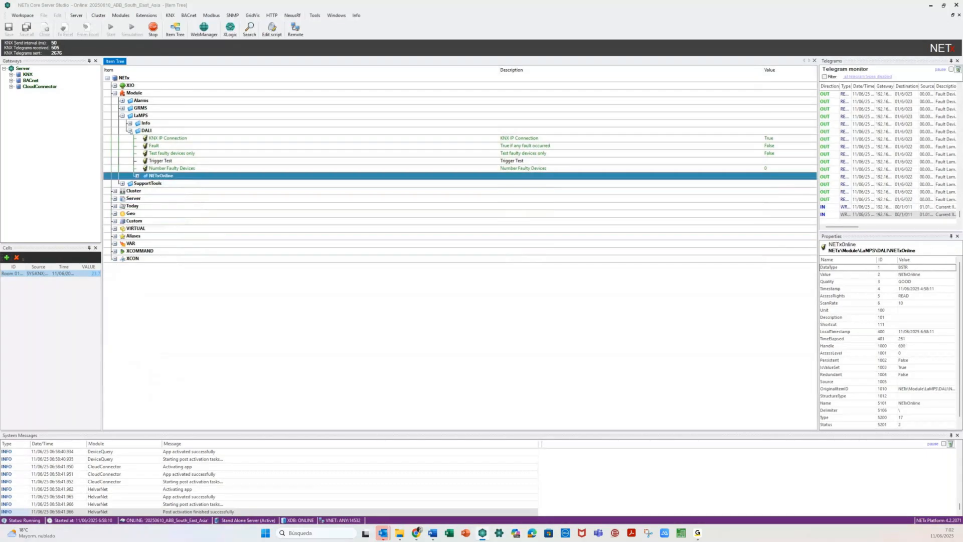
{"action": "left_click", "coordinate": [130, 131]}
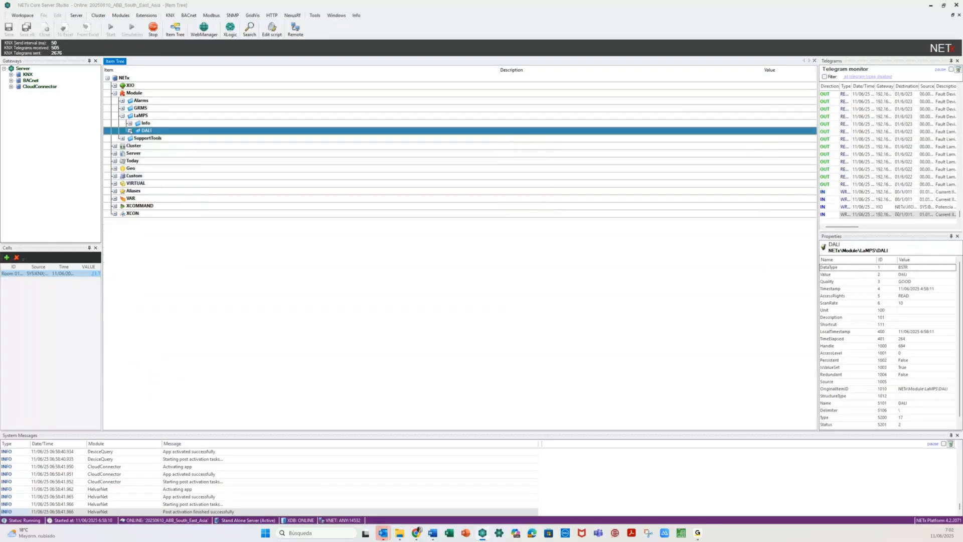
{"action": "left_click", "coordinate": [130, 130]}
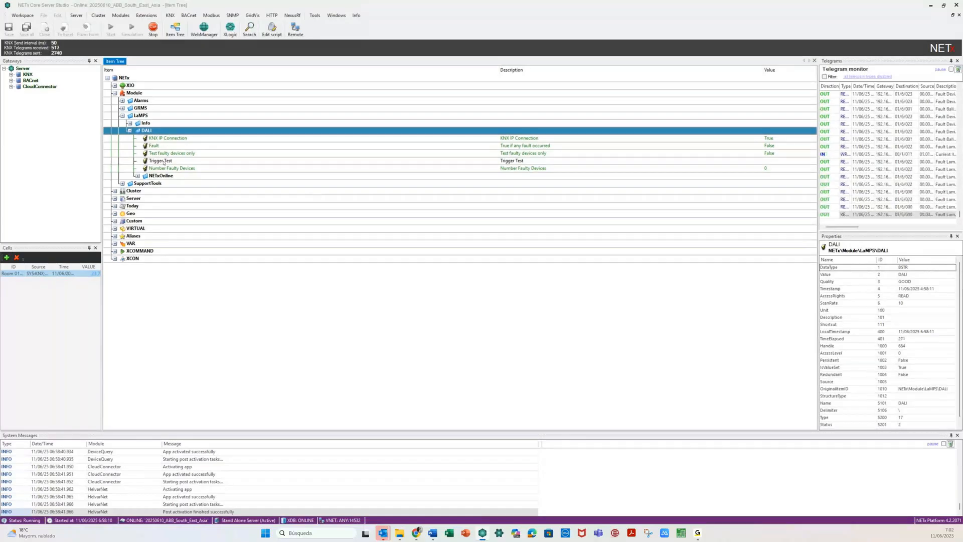
{"action": "left_click", "coordinate": [208, 147]}
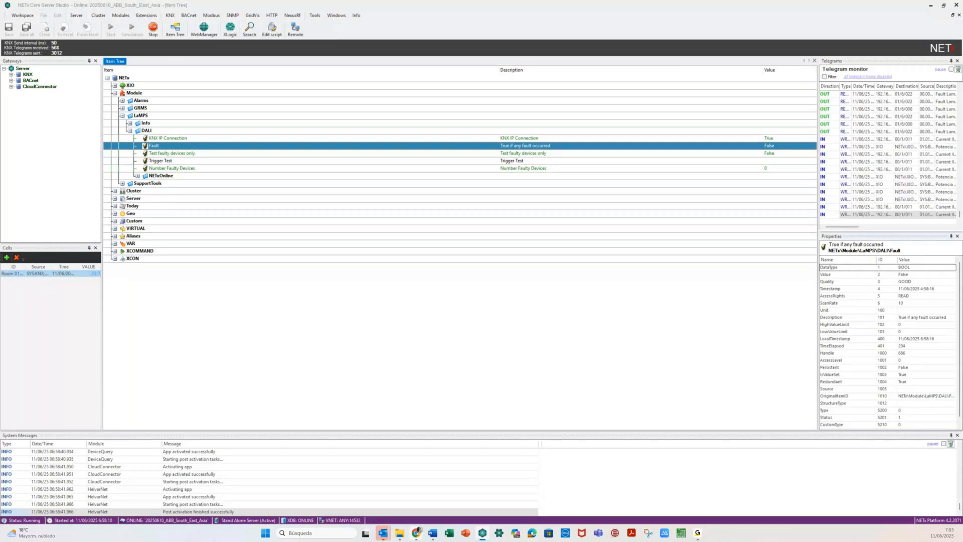
{"action": "left_click", "coordinate": [417, 533]}
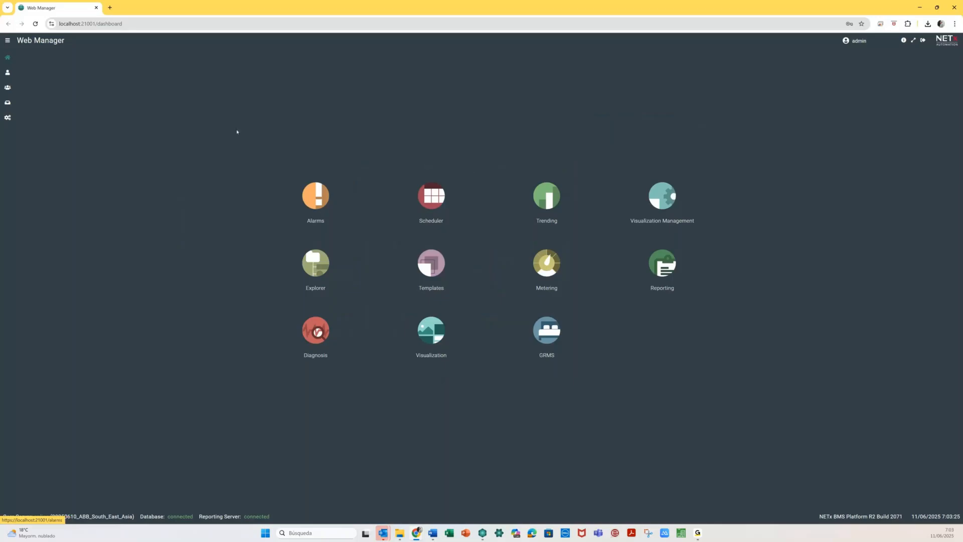
- In Reporting, add a folder named 'Report Example' under the Tests folder
{"action": "left_click", "coordinate": [661, 267]}
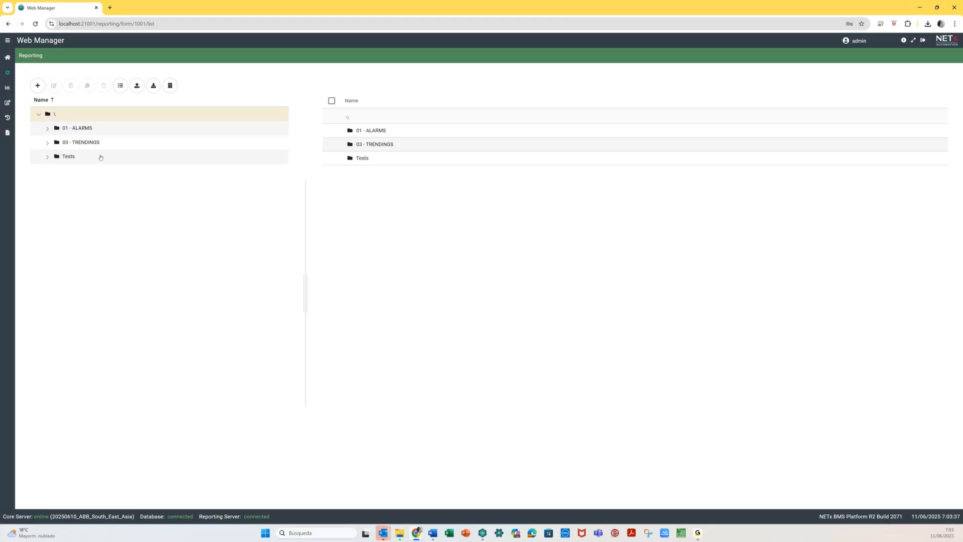
{"action": "left_click", "coordinate": [48, 158]}
{"action": "left_click", "coordinate": [68, 160]}
{"action": "left_click", "coordinate": [40, 88]}
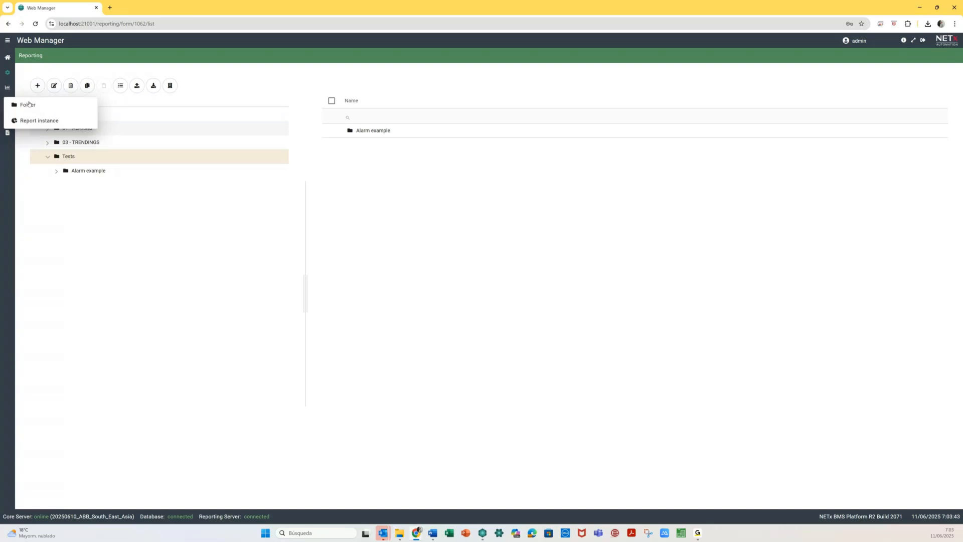
{"action": "left_click", "coordinate": [28, 105]}
{"action": "type", "text": "Report Example"}
{"action": "left_click", "coordinate": [567, 233]}
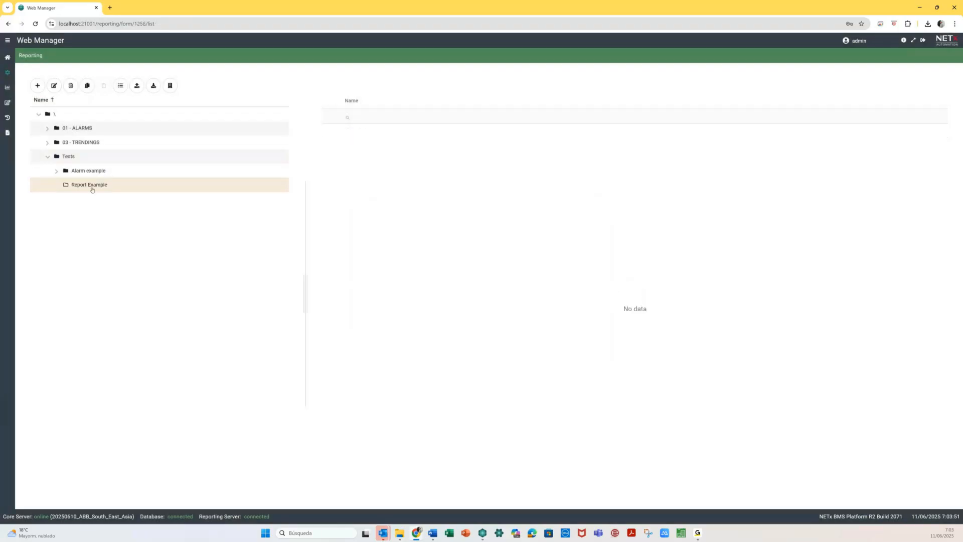
{"action": "left_click", "coordinate": [38, 86]}
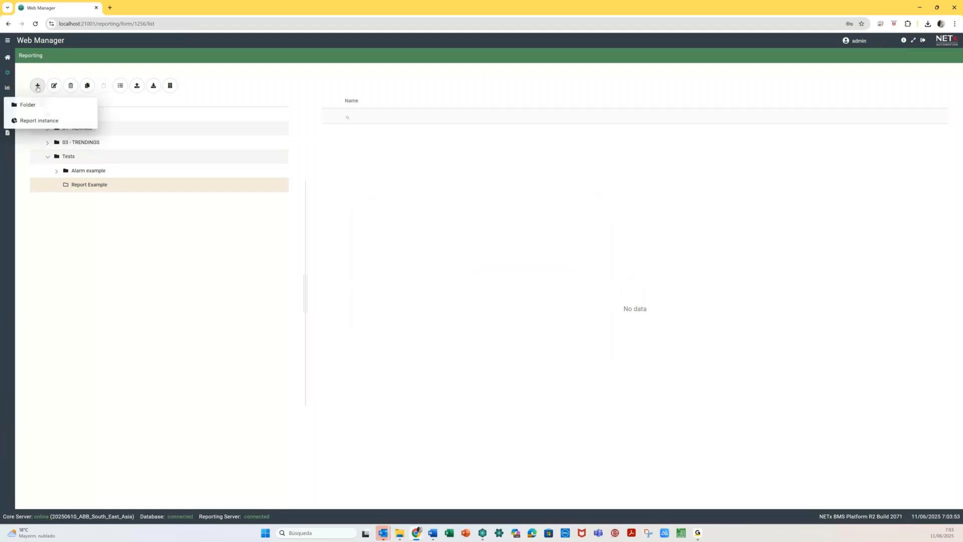
- Add a report instance named 'DALI Report Room 0101' using the [Default] LaMPS Gateway report
{"action": "left_click", "coordinate": [39, 121]}
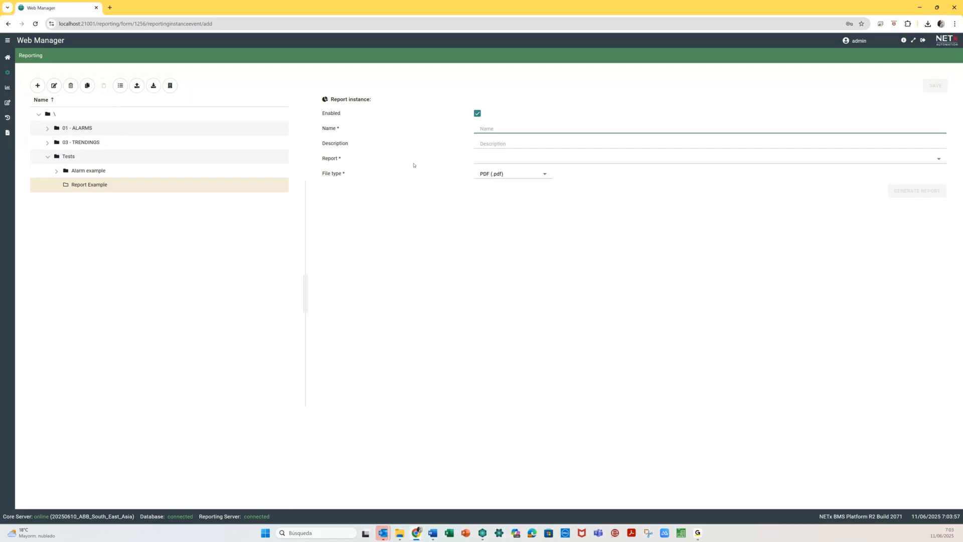
{"action": "type", "text": "DALI Repor"}
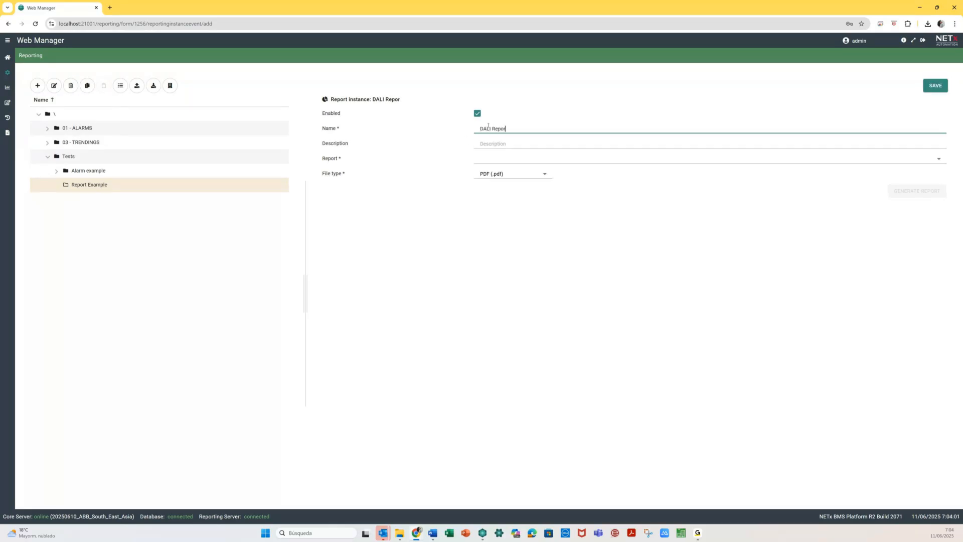
{"action": "type", "text": "t Room 0101"}
{"action": "left_click", "coordinate": [617, 158]}
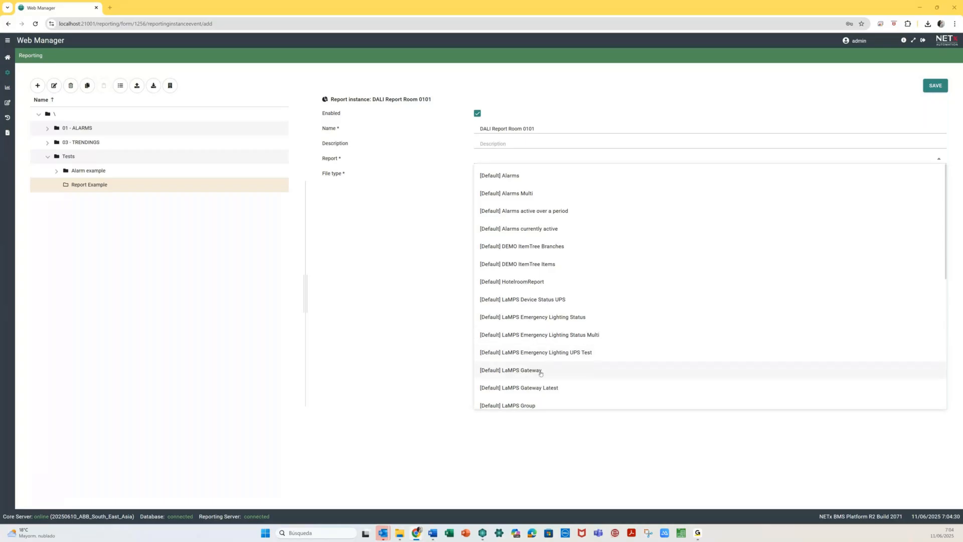
{"action": "scroll", "coordinate": [541, 382], "scroll_direction": "down", "scroll_amount": 1}
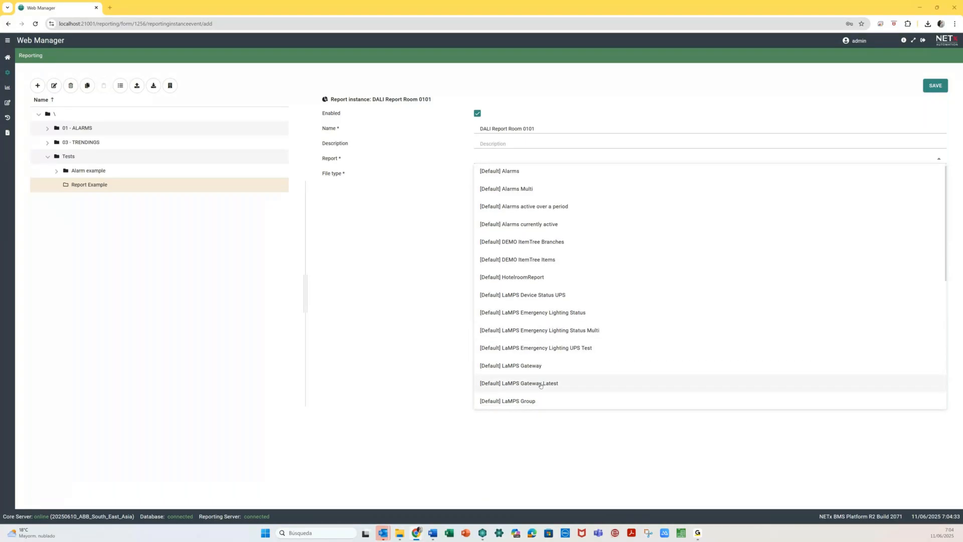
{"action": "scroll", "coordinate": [514, 384], "scroll_direction": "down", "scroll_amount": 1}
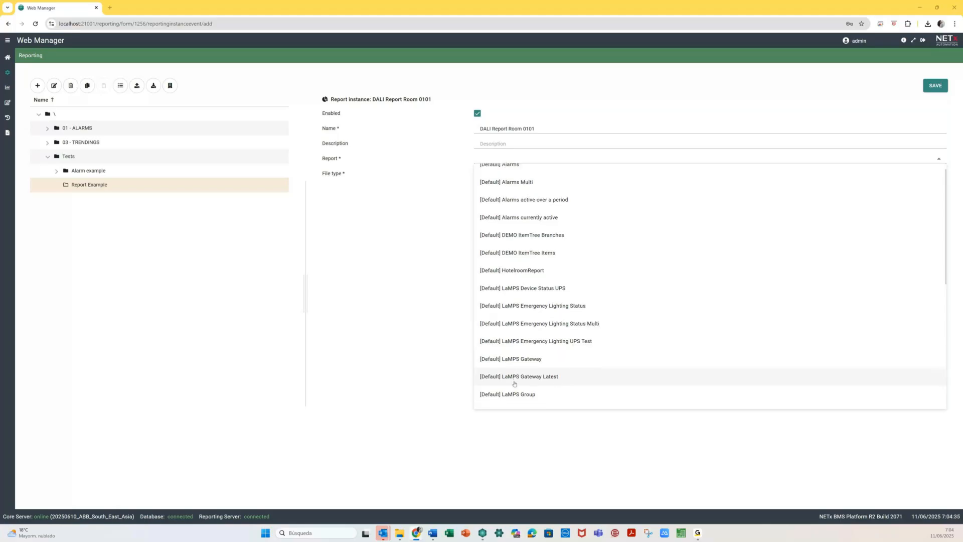
{"action": "scroll", "coordinate": [514, 384], "scroll_direction": "down", "scroll_amount": 1}
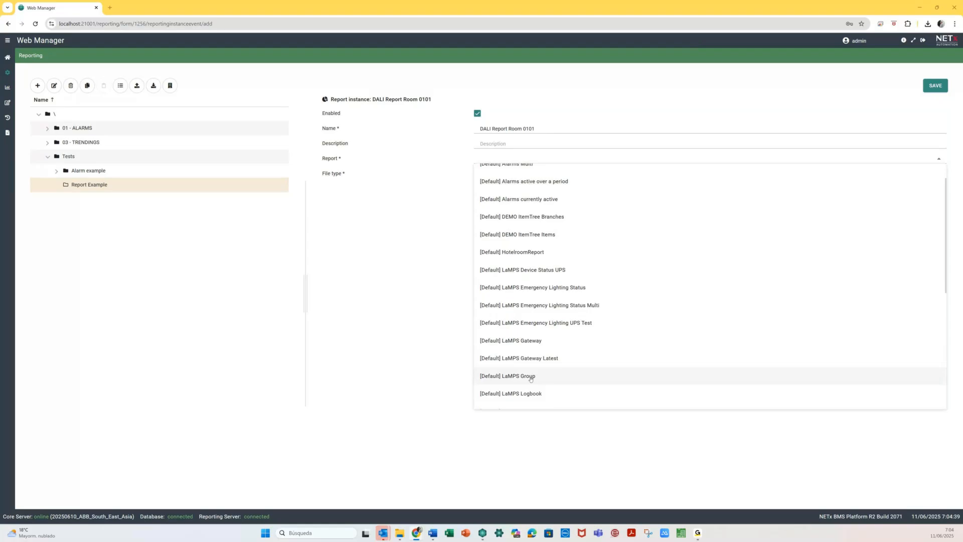
{"action": "scroll", "coordinate": [530, 379], "scroll_direction": "down", "scroll_amount": 2}
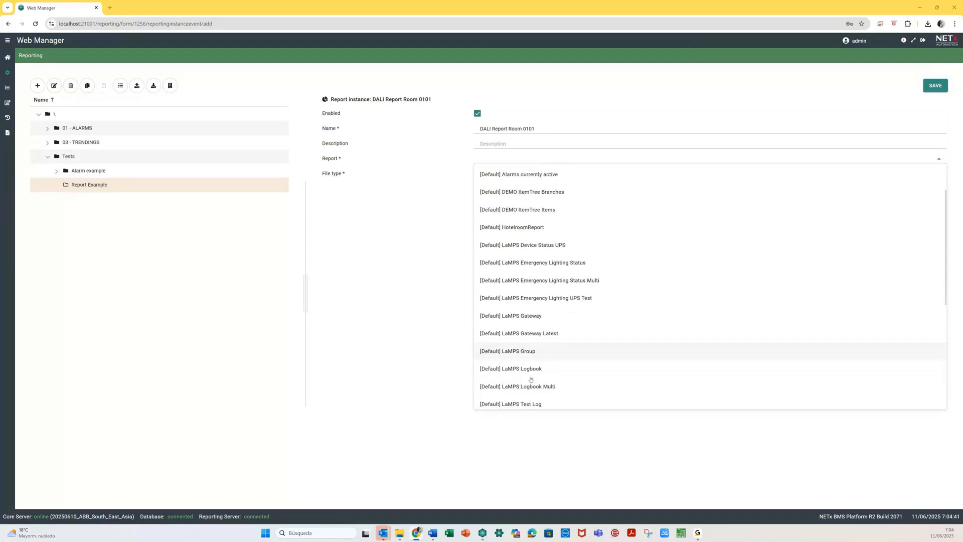
{"action": "scroll", "coordinate": [531, 380], "scroll_direction": "down", "scroll_amount": 2}
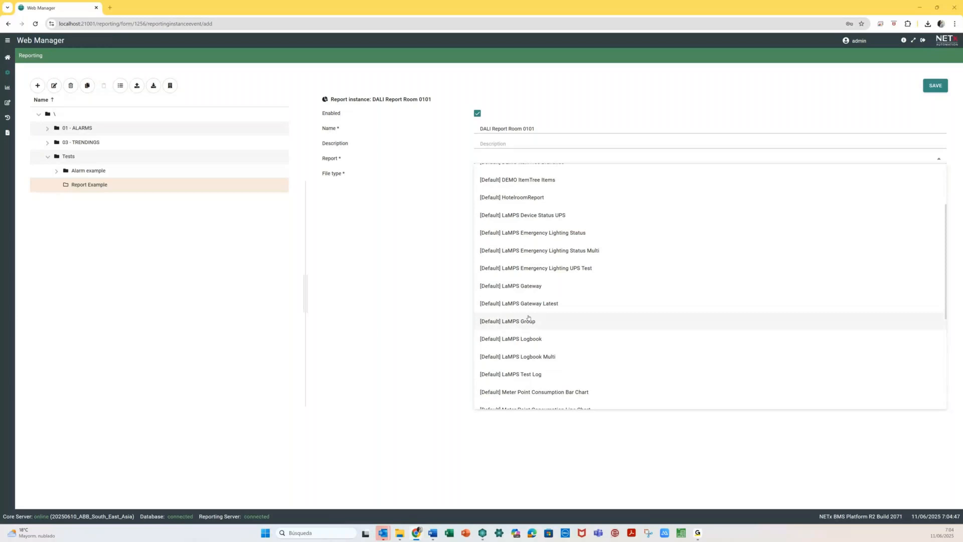
{"action": "left_click", "coordinate": [533, 286]}
{"action": "left_click", "coordinate": [522, 175]}
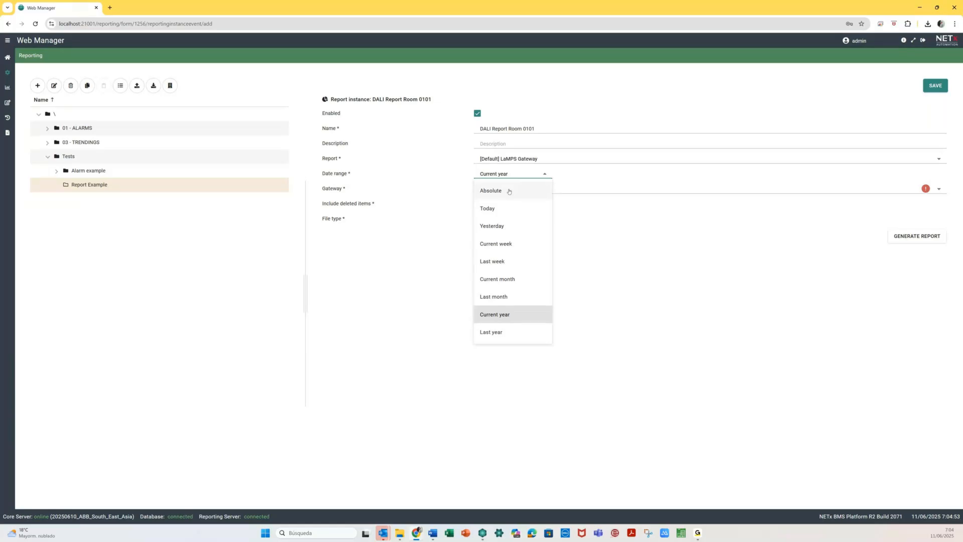
- Set date range Today, gateway NETxOnline\Room 0101\1.1.8 DALI 1, and file type PDF (.pdf)
{"action": "left_click", "coordinate": [490, 210]}
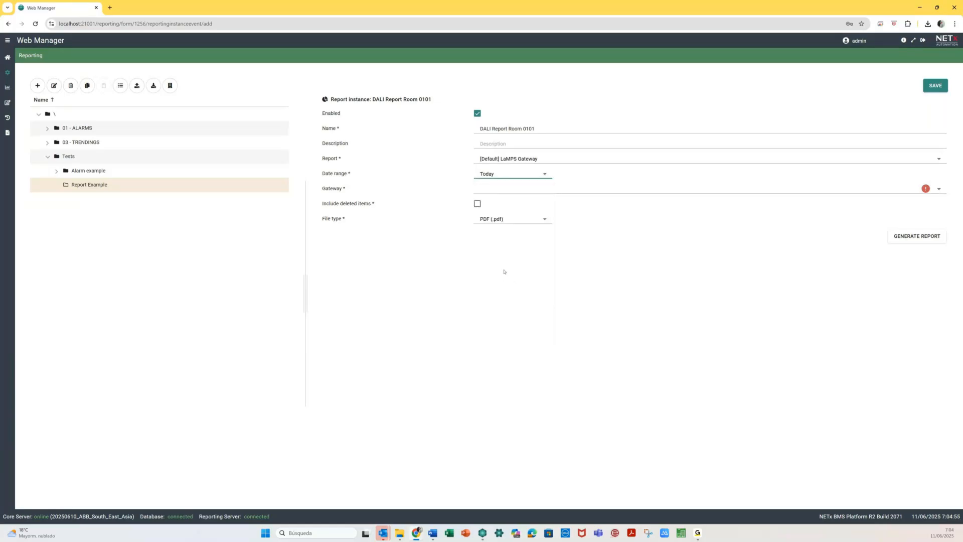
{"action": "left_click", "coordinate": [940, 189]}
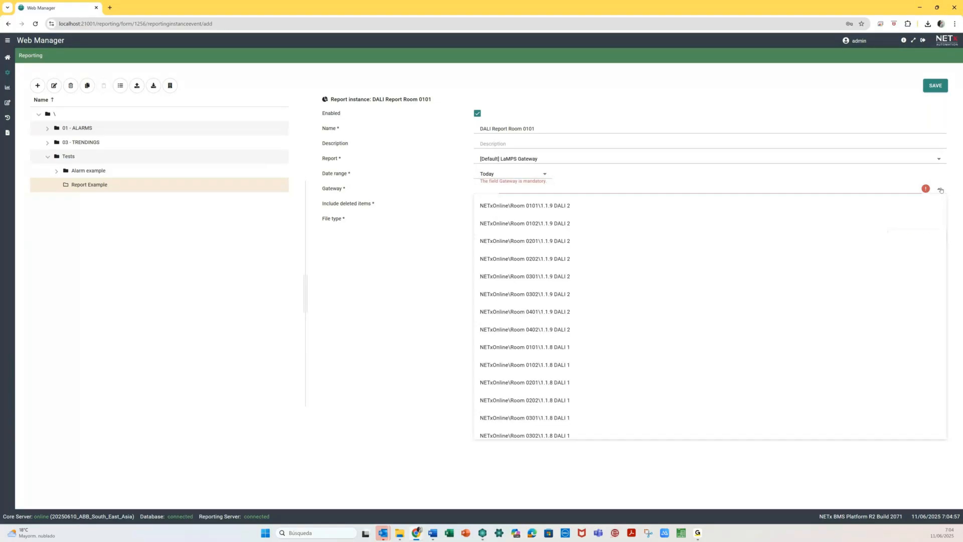
{"action": "scroll", "coordinate": [753, 256], "scroll_direction": "down", "scroll_amount": 1}
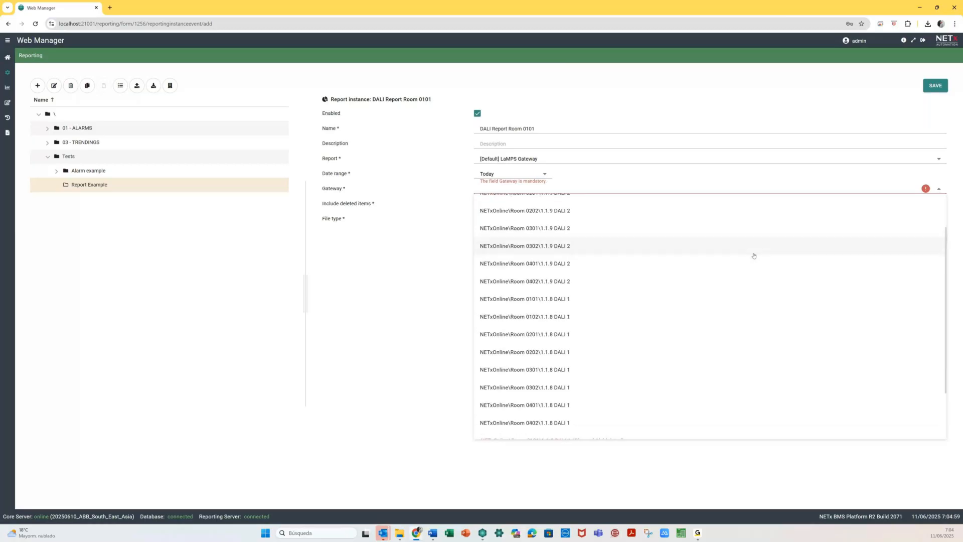
{"action": "scroll", "coordinate": [754, 256], "scroll_direction": "down", "scroll_amount": 3}
{"action": "scroll", "coordinate": [753, 255], "scroll_direction": "down", "scroll_amount": 2}
{"action": "scroll", "coordinate": [753, 255], "scroll_direction": "up", "scroll_amount": 2}
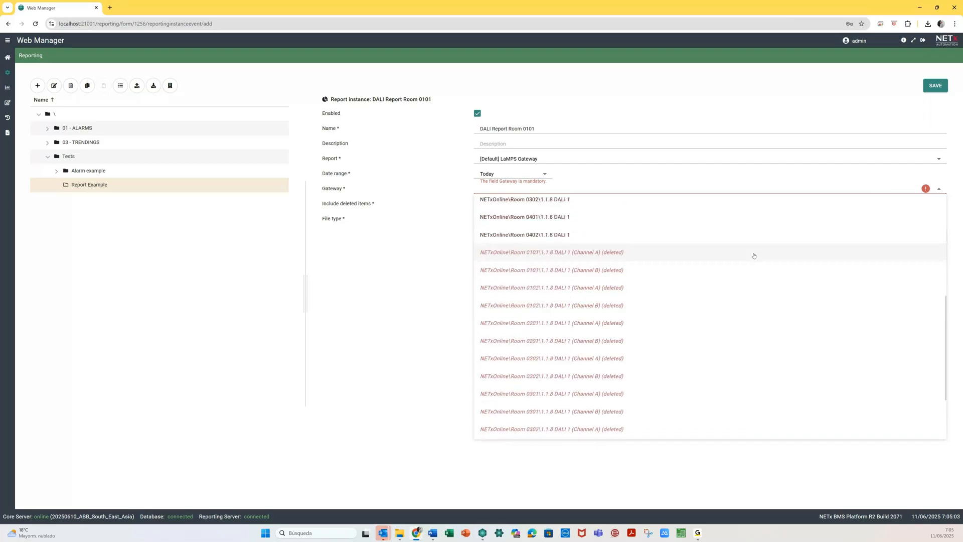
{"action": "scroll", "coordinate": [753, 256], "scroll_direction": "up", "scroll_amount": 2}
{"action": "scroll", "coordinate": [753, 258], "scroll_direction": "up", "scroll_amount": 3}
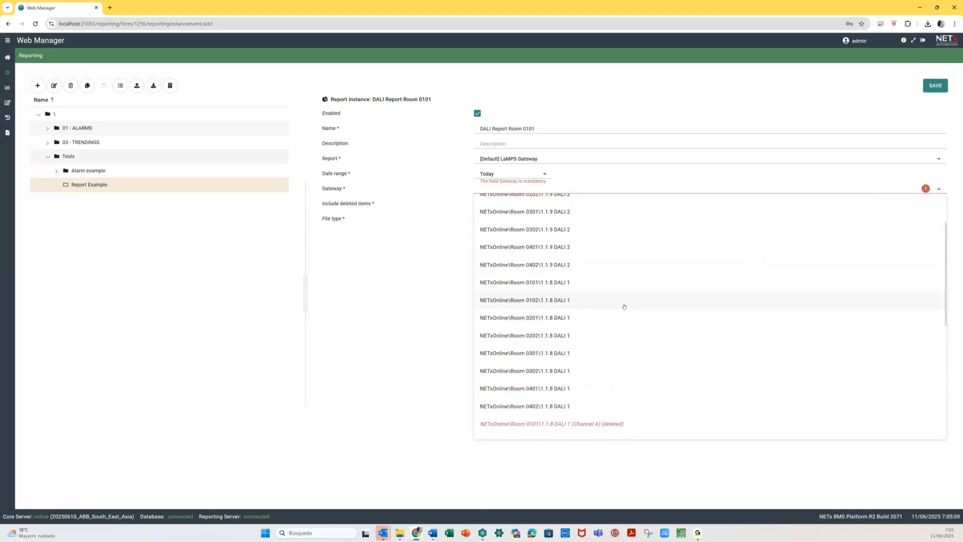
{"action": "scroll", "coordinate": [612, 301], "scroll_direction": "up", "scroll_amount": 2}
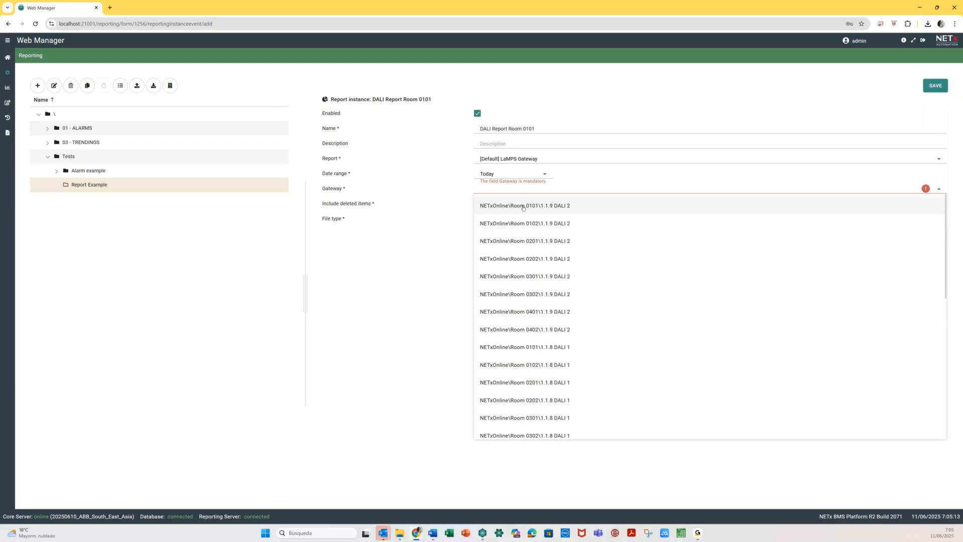
{"action": "left_click", "coordinate": [543, 347]}
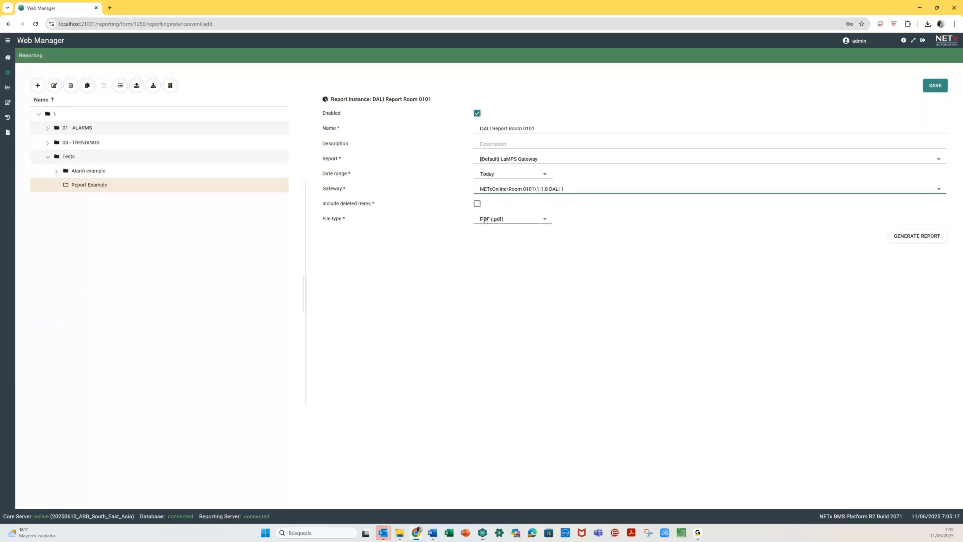
{"action": "left_click", "coordinate": [529, 225]}
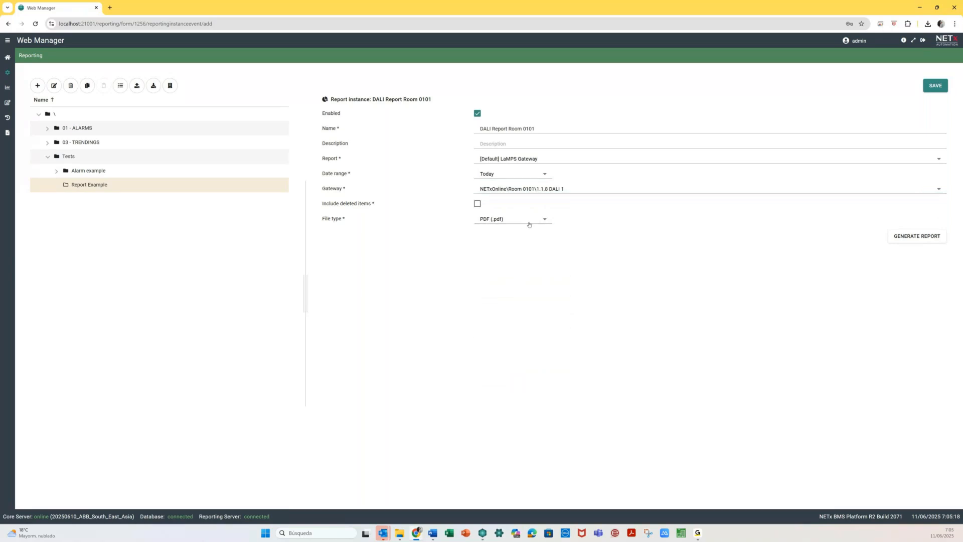
{"action": "left_click", "coordinate": [529, 224]}
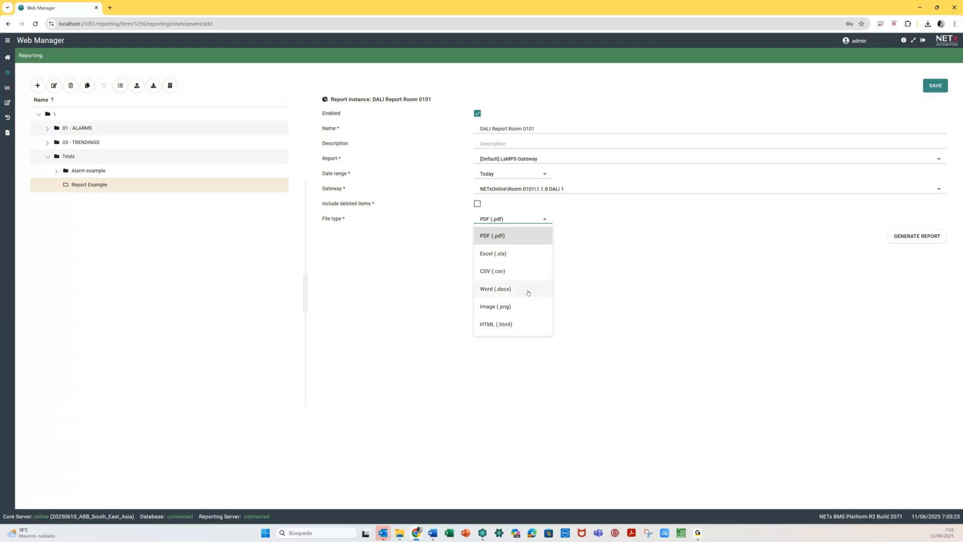
{"action": "left_click", "coordinate": [604, 351]}
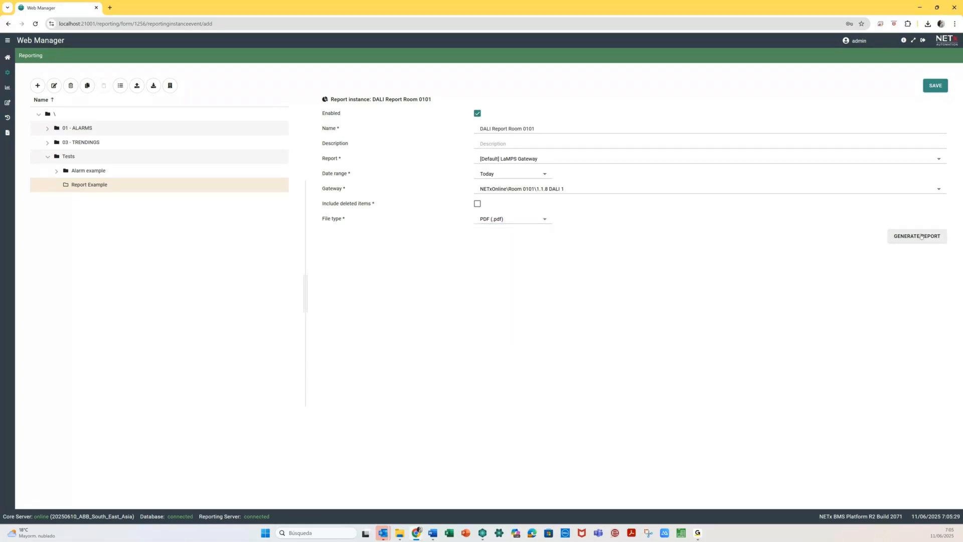
- Save the instance, generate its PDF report, review it, and close the PDF tab
{"action": "left_click", "coordinate": [936, 85]}
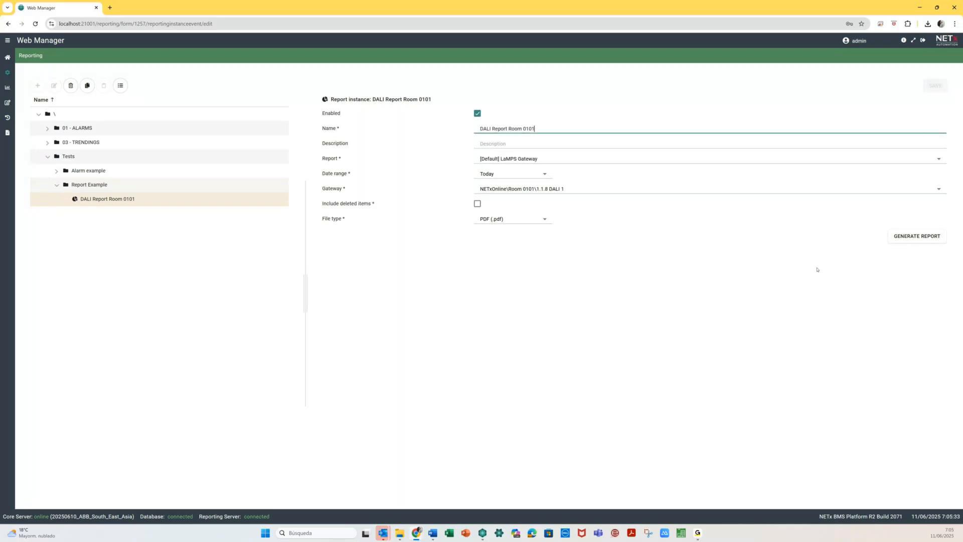
{"action": "left_click", "coordinate": [924, 236]}
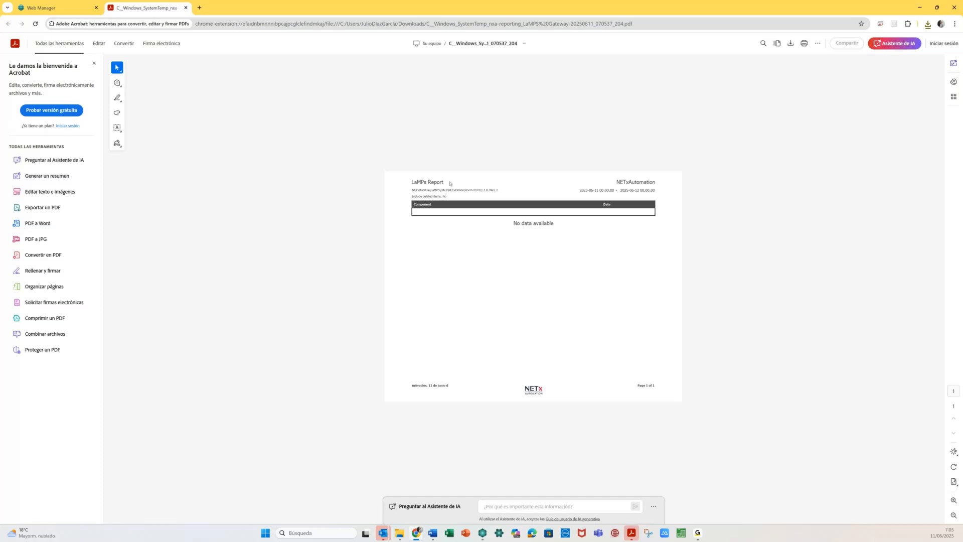
{"action": "left_click", "coordinate": [186, 8]}
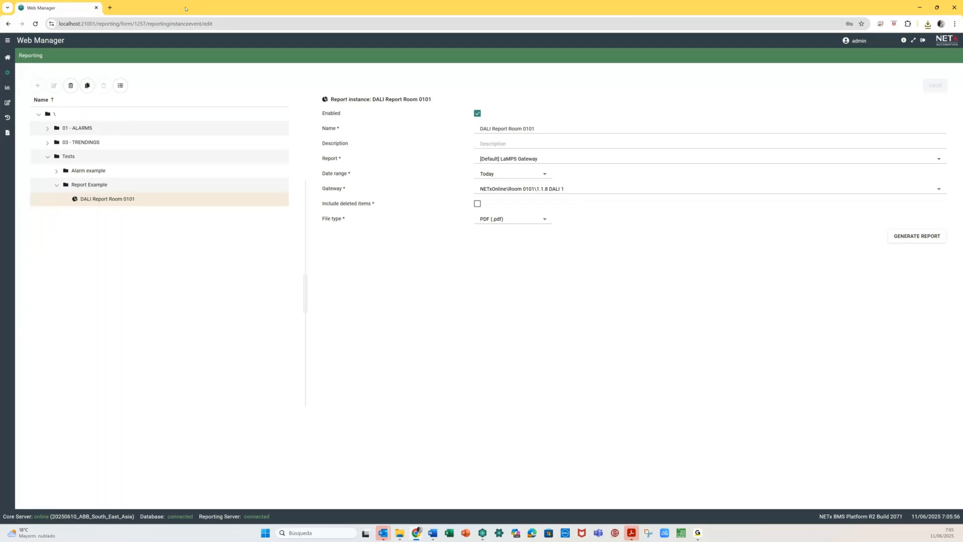
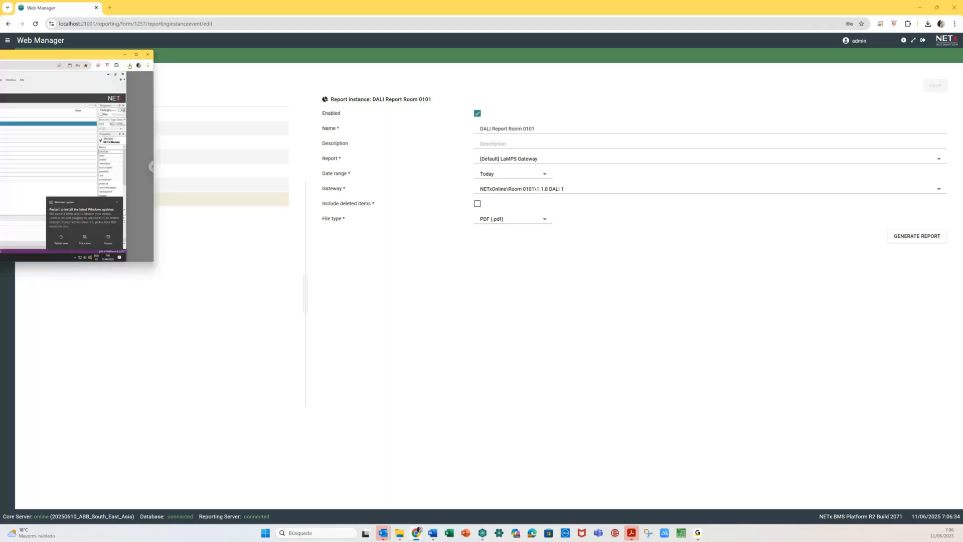
- Dismiss the update notice, expand LaMPS in the Item Tree, and open the Modules > LaMPS submenu
{"action": "left_click_drag", "start_coordinate": [349, 83], "coordinate": [502, 2]}
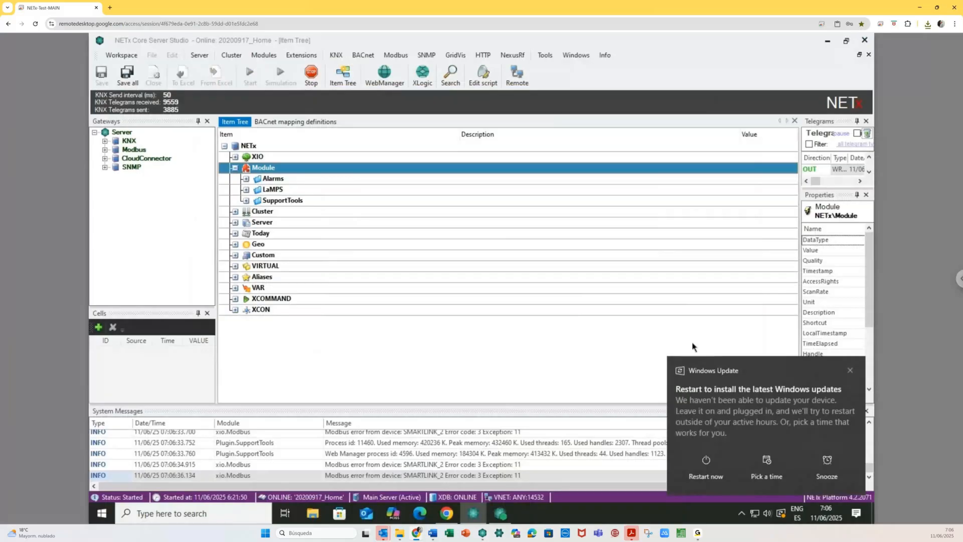
{"action": "left_click", "coordinate": [851, 372]}
{"action": "left_click", "coordinate": [246, 190]}
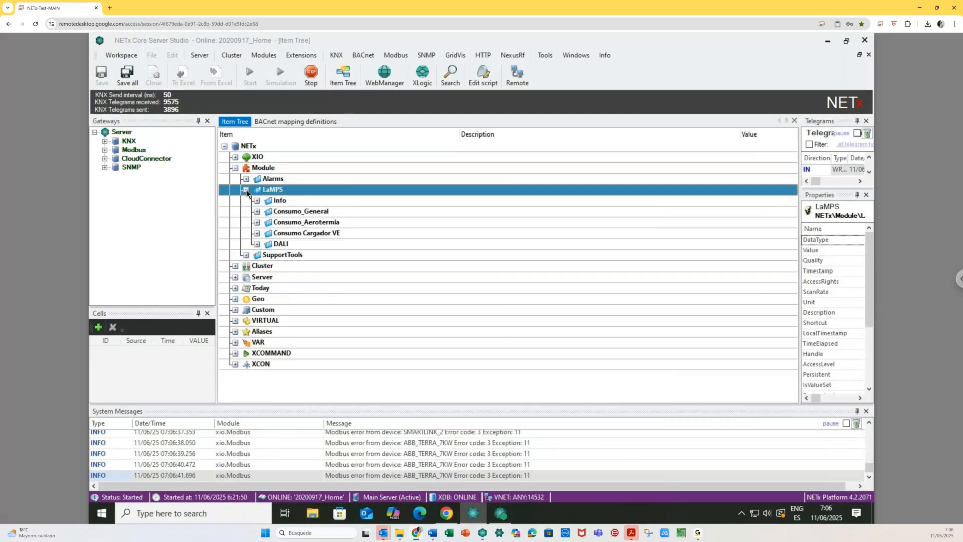
{"action": "left_click", "coordinate": [264, 55]}
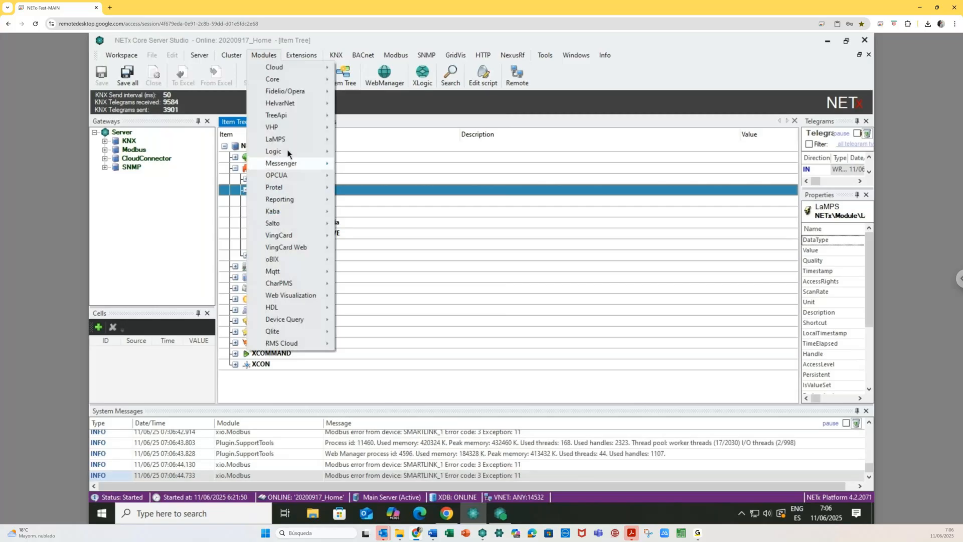
{"action": "mouse_move", "coordinate": [295, 143]}
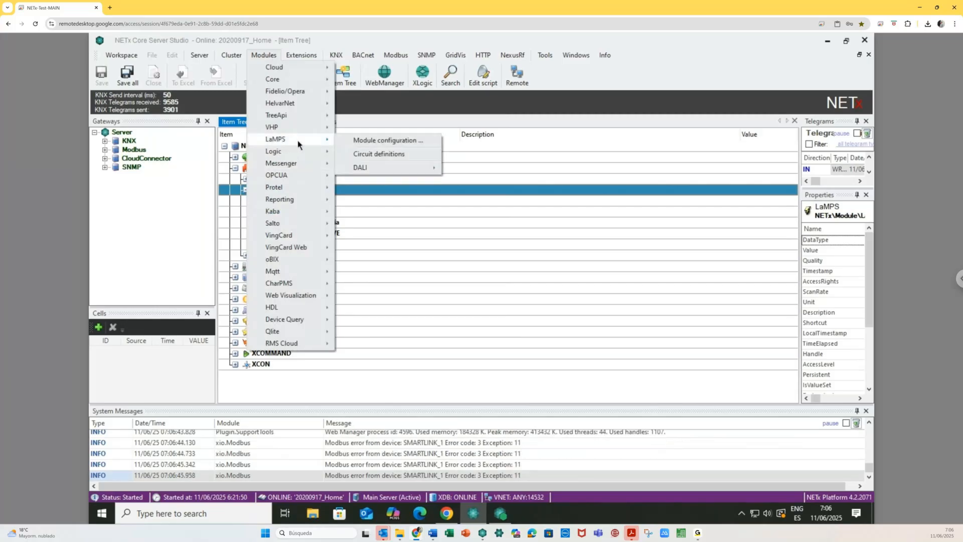
{"action": "mouse_move", "coordinate": [381, 167]}
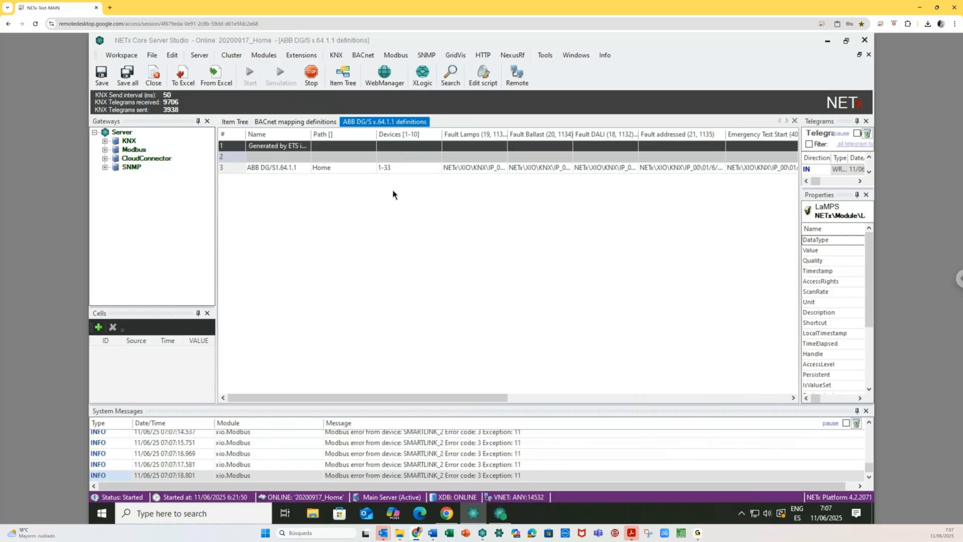
- Autofit the Fault Lamps column in the ABB DG/S x.64.1.1 definitions, then close that view
{"action": "double_click", "coordinate": [508, 134]}
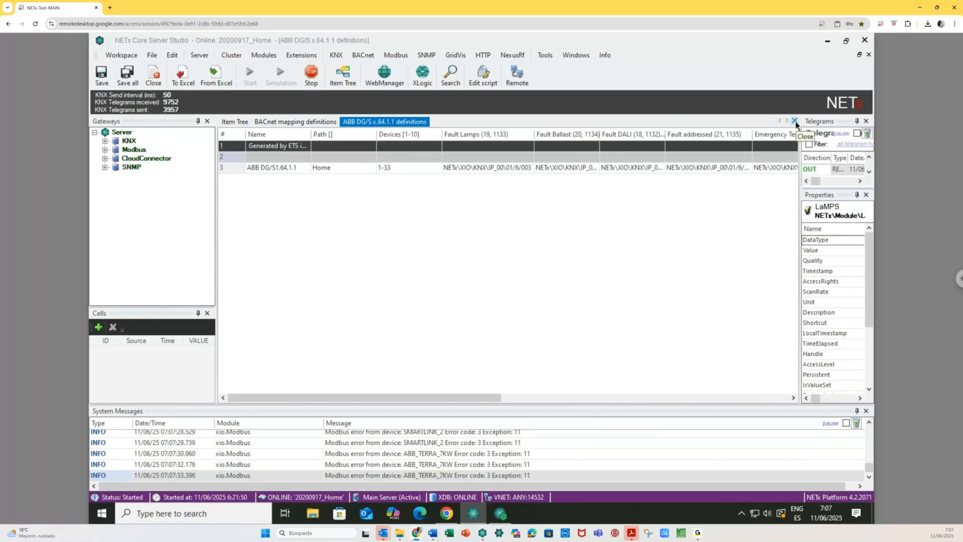
{"action": "left_click", "coordinate": [794, 121]}
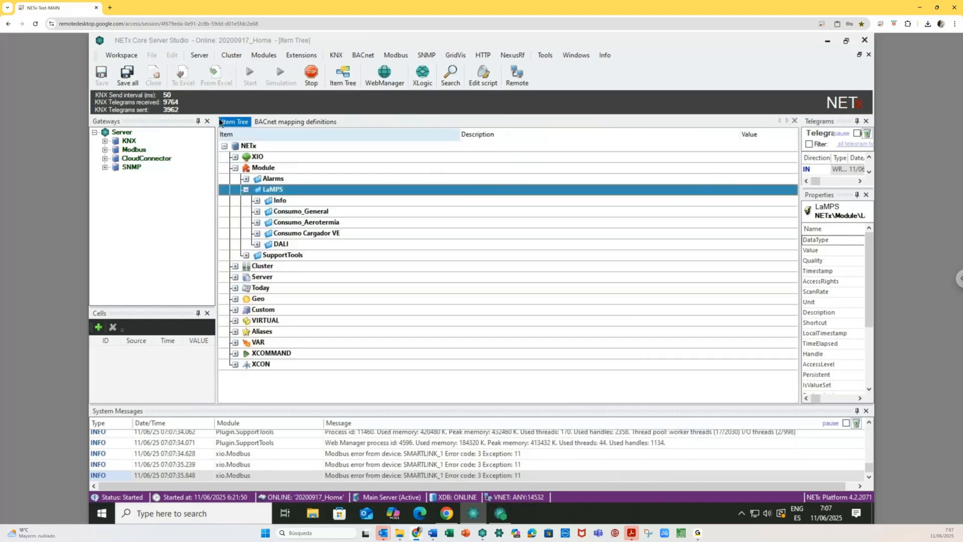
- Expand DALI and inspect its Fault, Test faulty devices only and Number Faulty Devices items
{"action": "left_click", "coordinate": [257, 245]}
{"action": "left_click", "coordinate": [515, 266]}
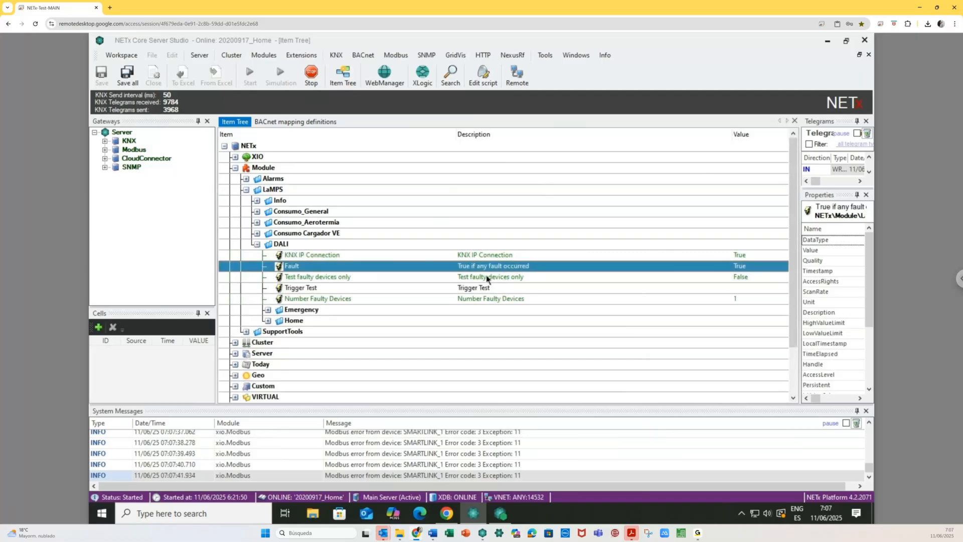
{"action": "left_click", "coordinate": [732, 280]}
{"action": "left_click", "coordinate": [733, 301]}
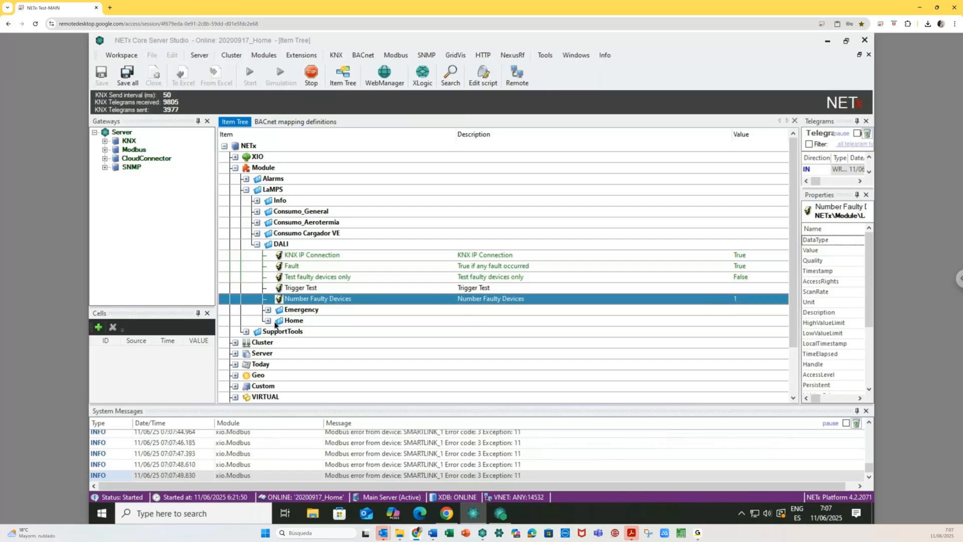
- Expand Home > ABB DG/S1.64.1.1 and its Device1 status items
{"action": "left_click", "coordinate": [268, 321]}
{"action": "left_click", "coordinate": [268, 321]}
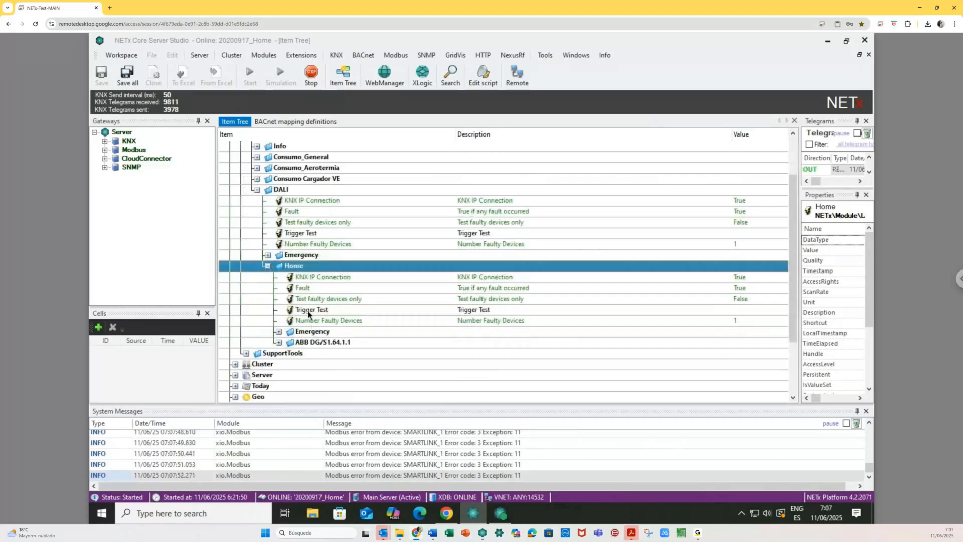
{"action": "left_click", "coordinate": [278, 343]}
{"action": "scroll", "coordinate": [281, 345], "scroll_direction": "down", "scroll_amount": 1}
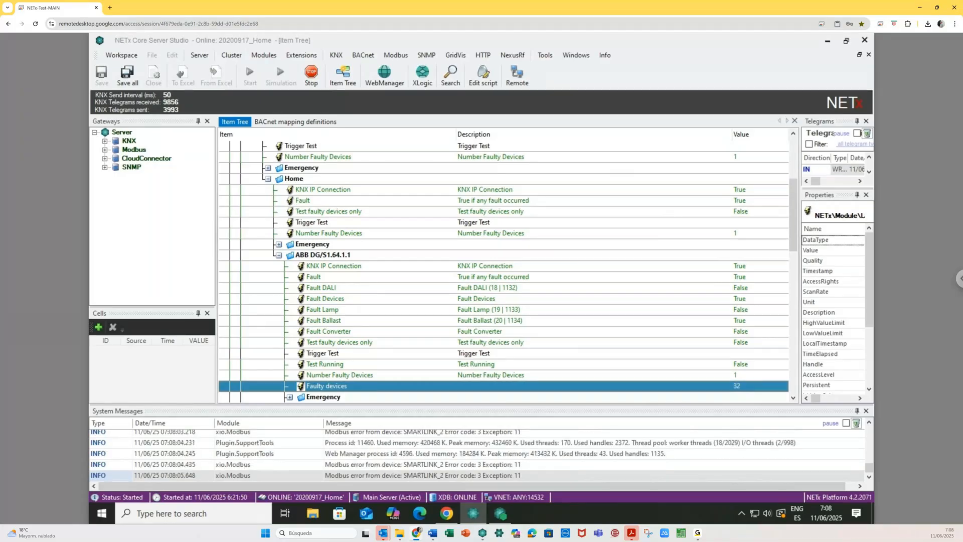
{"action": "scroll", "coordinate": [439, 282], "scroll_direction": "down", "scroll_amount": 1}
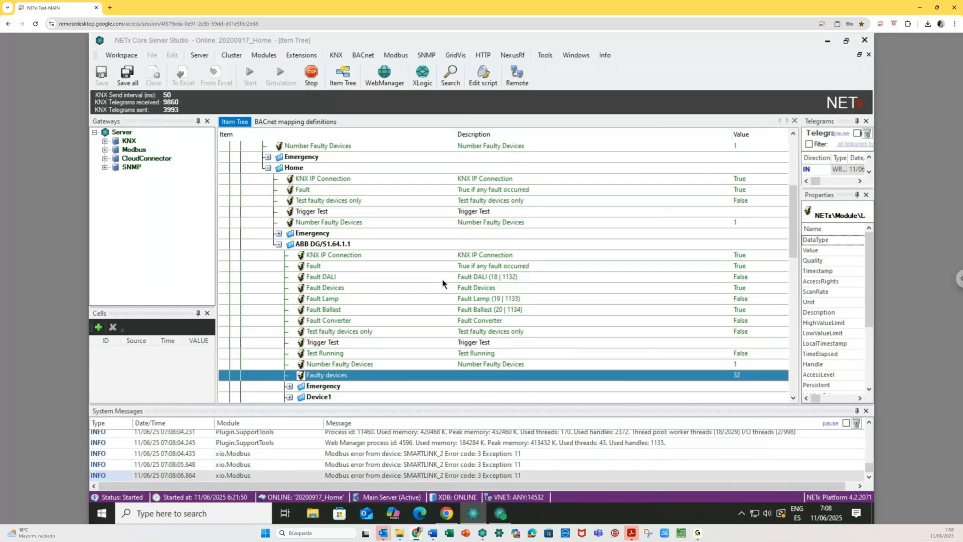
{"action": "scroll", "coordinate": [443, 284], "scroll_direction": "down", "scroll_amount": 3}
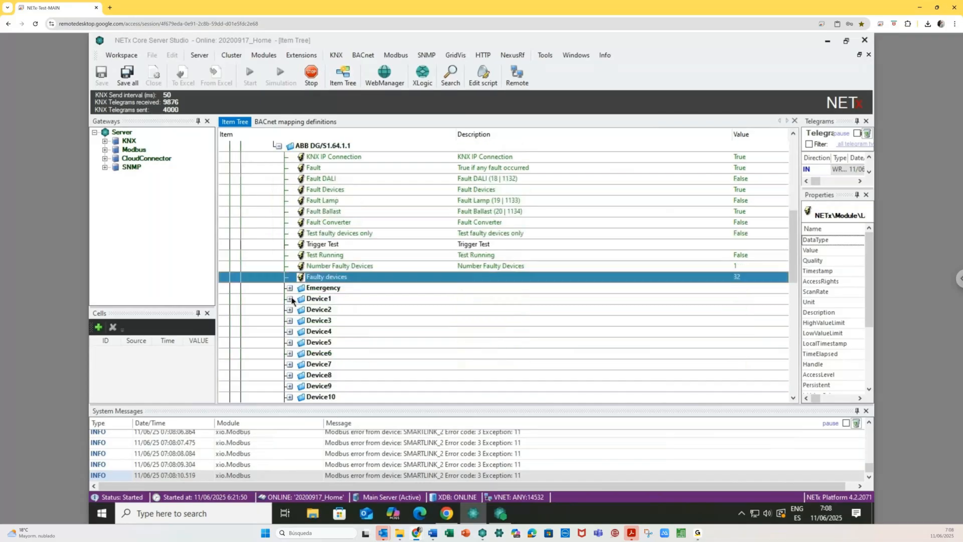
{"action": "left_click", "coordinate": [290, 298]}
{"action": "scroll", "coordinate": [581, 347], "scroll_direction": "down", "scroll_amount": 1}
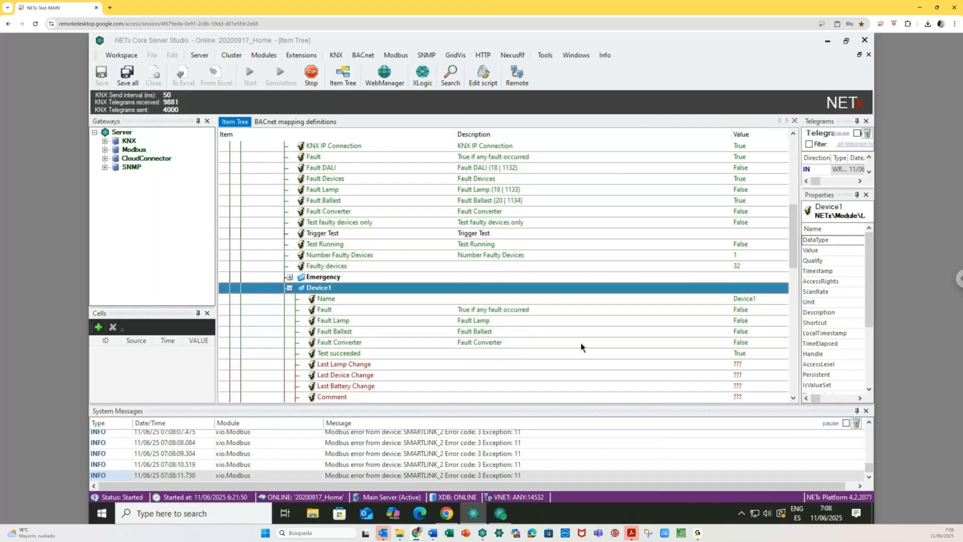
{"action": "scroll", "coordinate": [581, 347], "scroll_direction": "down", "scroll_amount": 1}
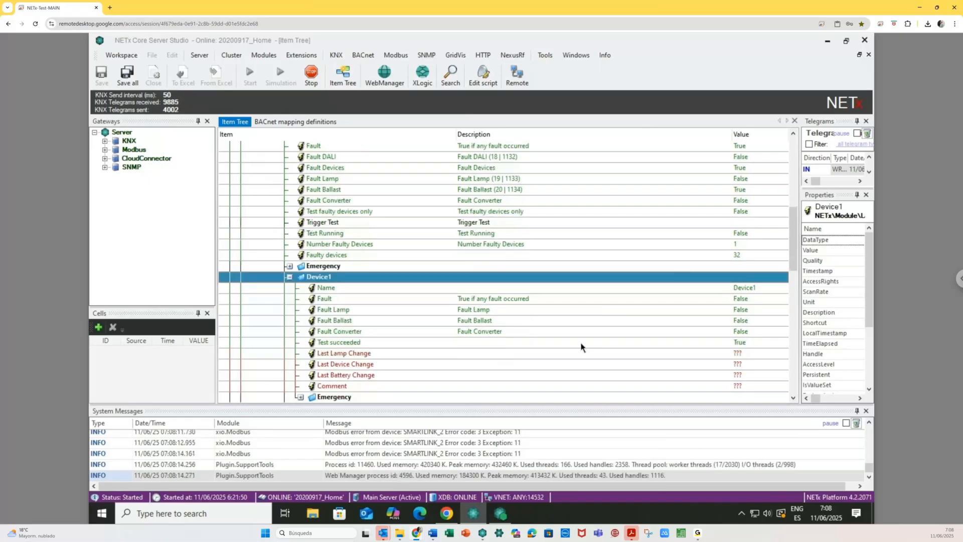
{"action": "scroll", "coordinate": [581, 347], "scroll_direction": "up", "scroll_amount": 3}
{"action": "scroll", "coordinate": [581, 347], "scroll_direction": "up", "scroll_amount": 3}
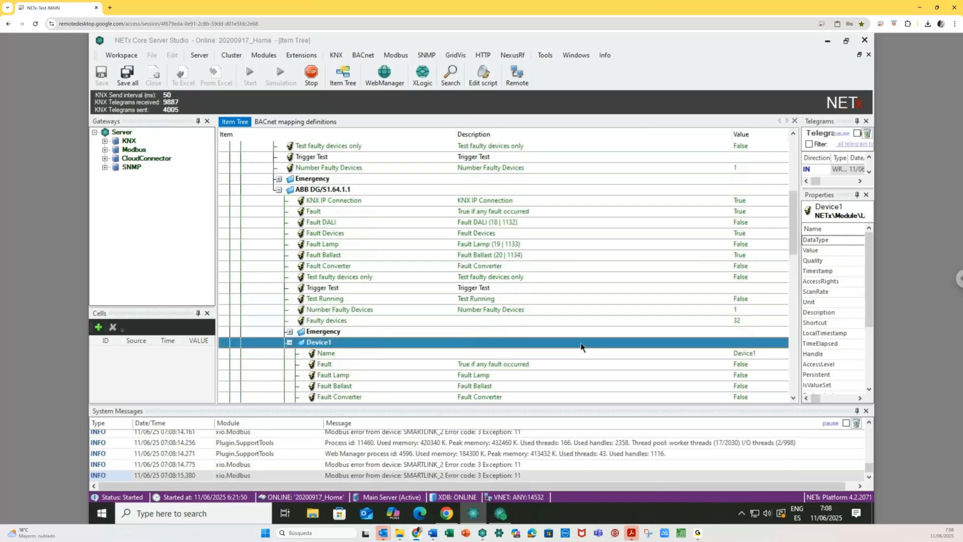
- Write value 1 to Trigger Test and check Device1's Test succeeded result
{"action": "right_click", "coordinate": [501, 290]}
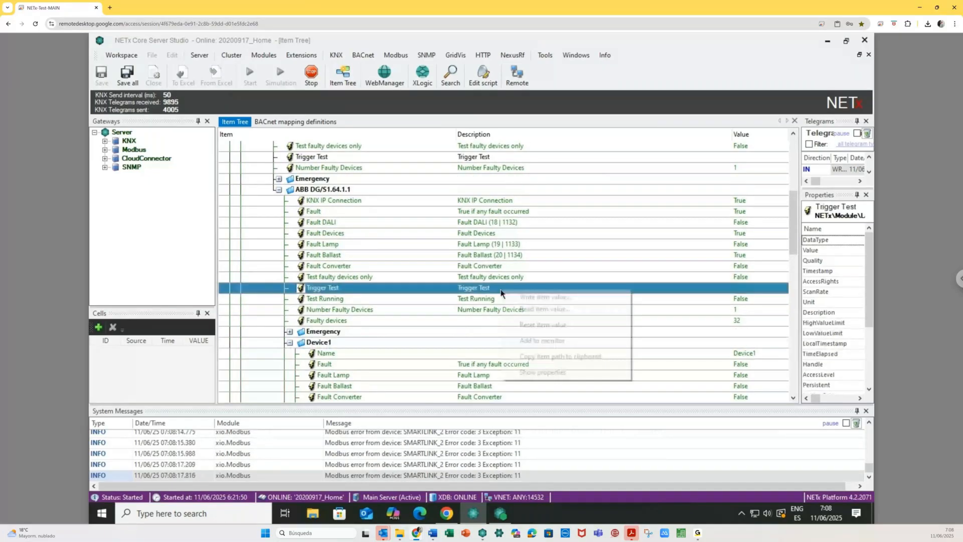
{"action": "left_click", "coordinate": [519, 297]}
{"action": "type", "text": "1"}
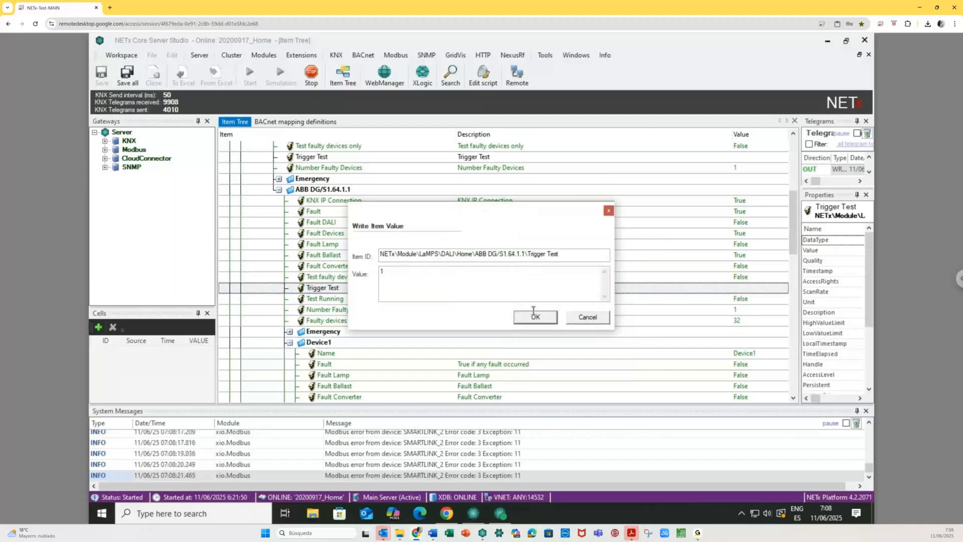
{"action": "left_click", "coordinate": [534, 316]}
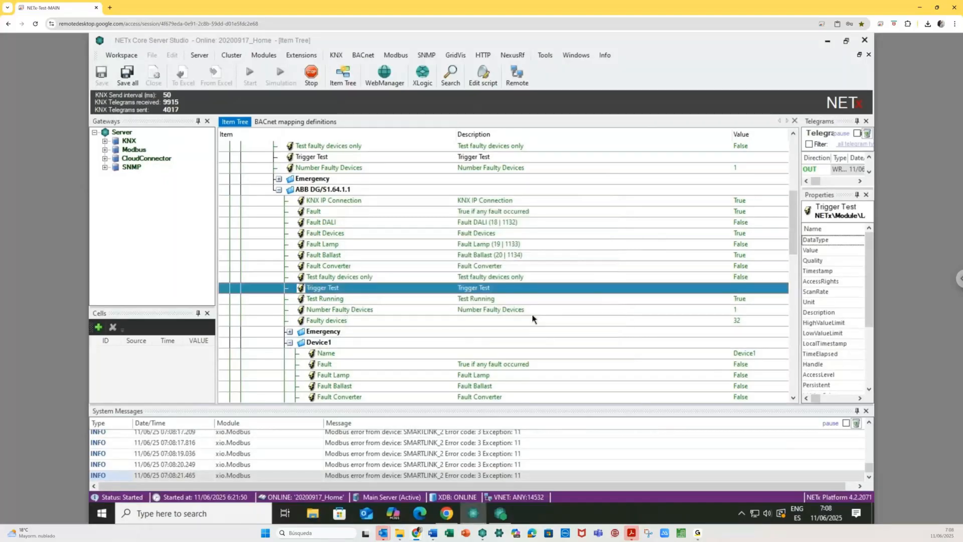
{"action": "scroll", "coordinate": [592, 330], "scroll_direction": "down", "scroll_amount": 2}
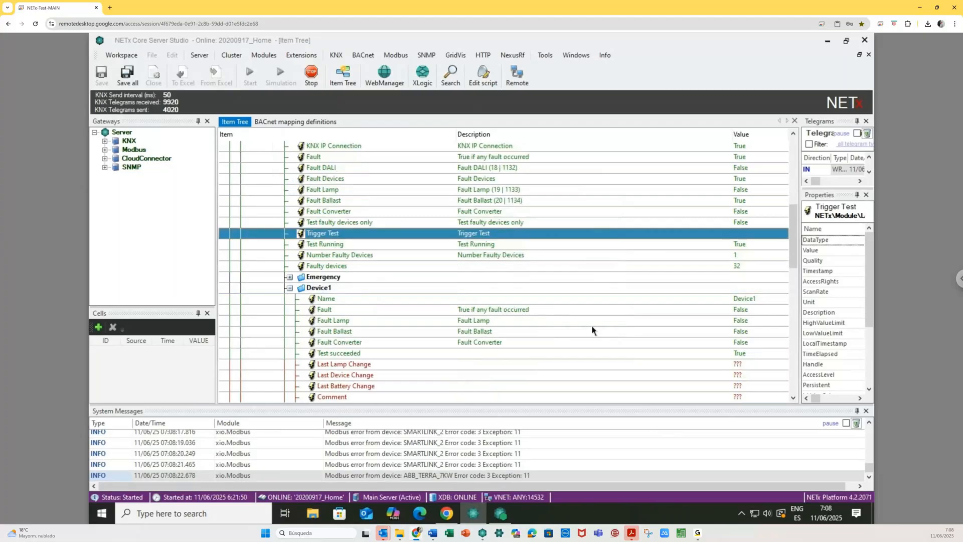
{"action": "left_click", "coordinate": [528, 354]}
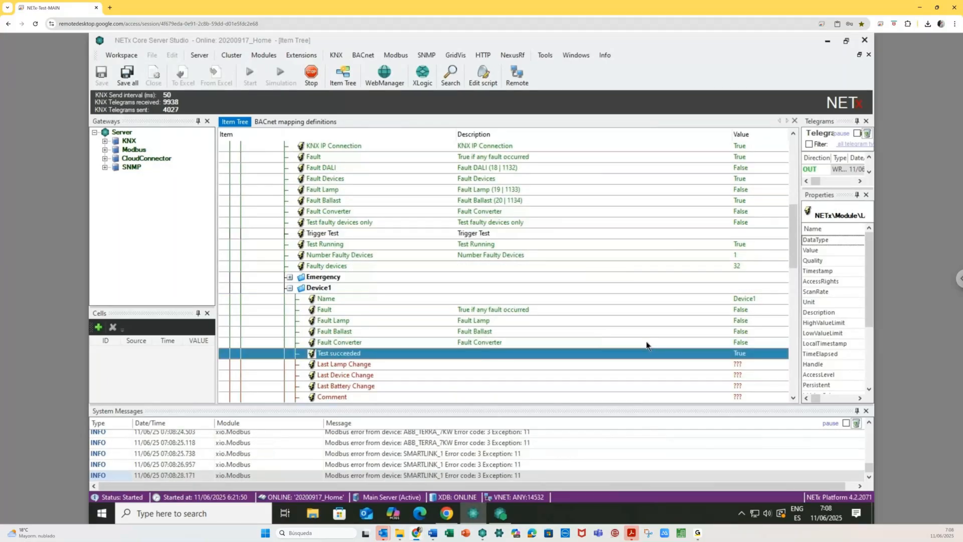
- Collapse Device1, expand Device32, and view its Fault Ballast item properties
{"action": "left_click", "coordinate": [289, 288]}
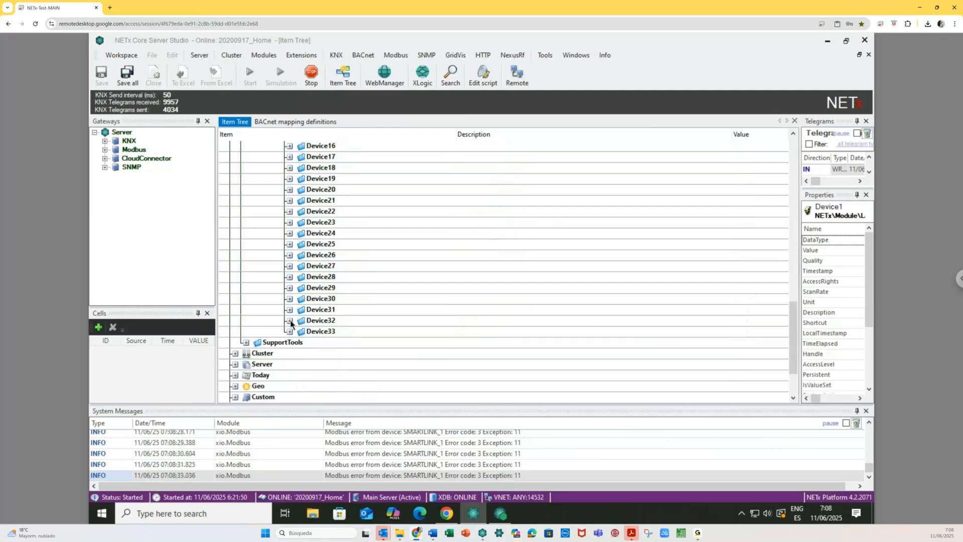
{"action": "left_click", "coordinate": [289, 320]}
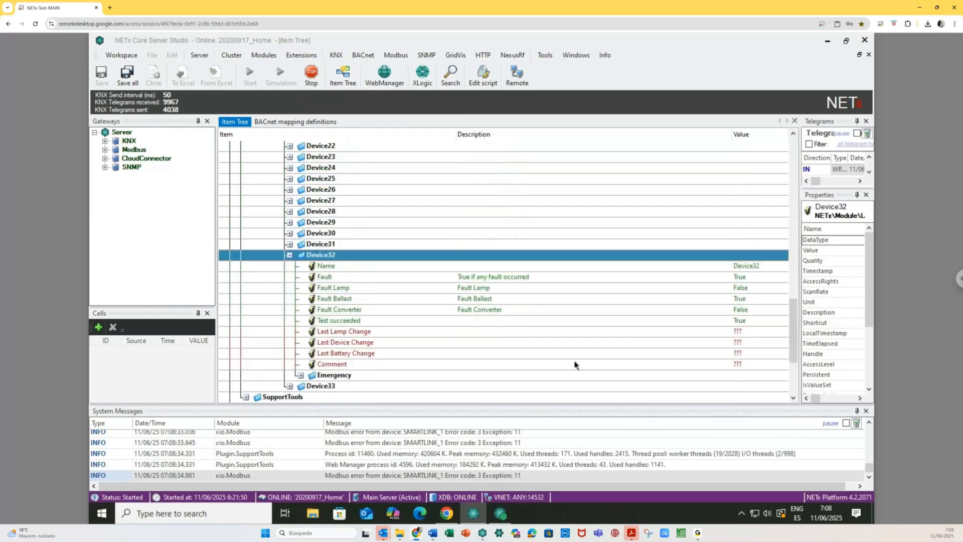
{"action": "left_click", "coordinate": [707, 300]}
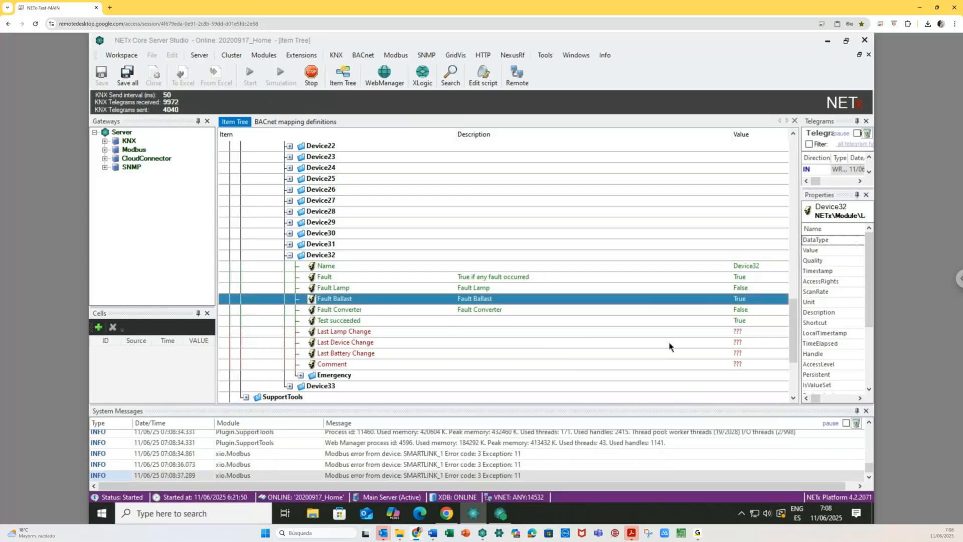
{"action": "left_click", "coordinate": [739, 301]}
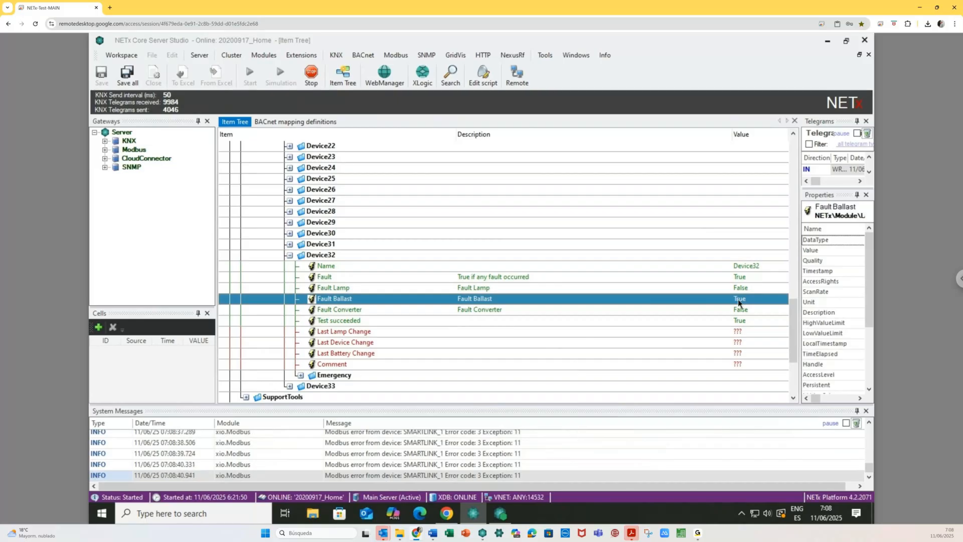
- Browse Device33's Emergency items, collapse Emergency and Device33, and launch the Web Manager
{"action": "left_click", "coordinate": [289, 256]}
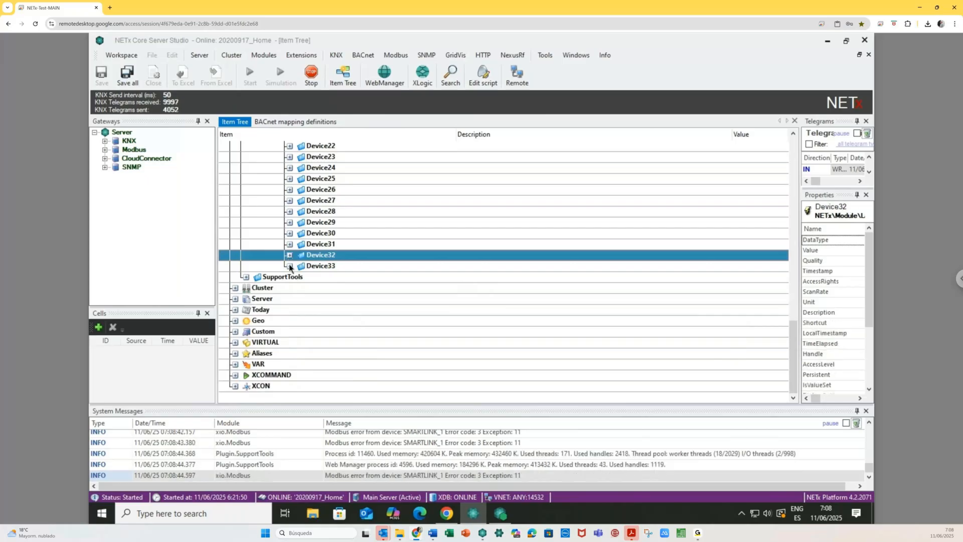
{"action": "left_click", "coordinate": [289, 266]}
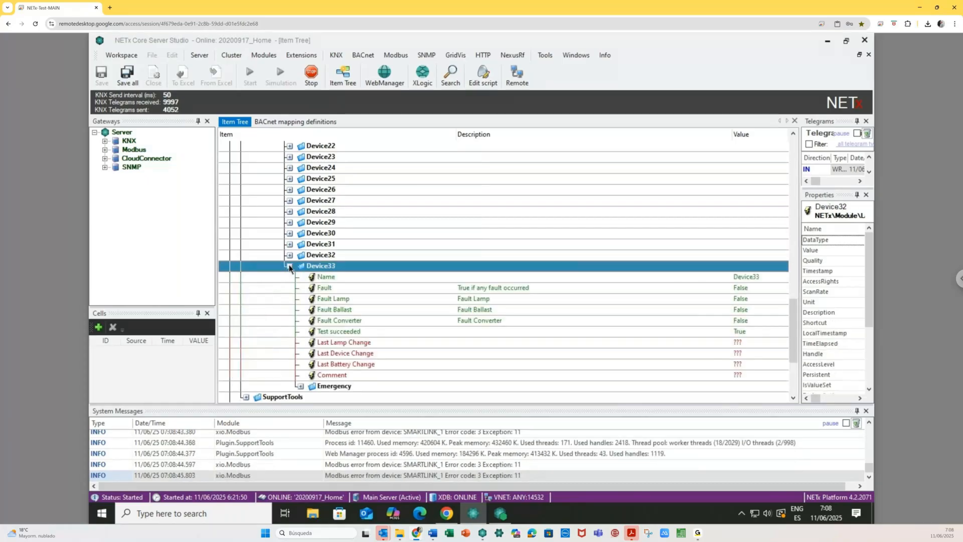
{"action": "scroll", "coordinate": [351, 334], "scroll_direction": "down", "scroll_amount": 2}
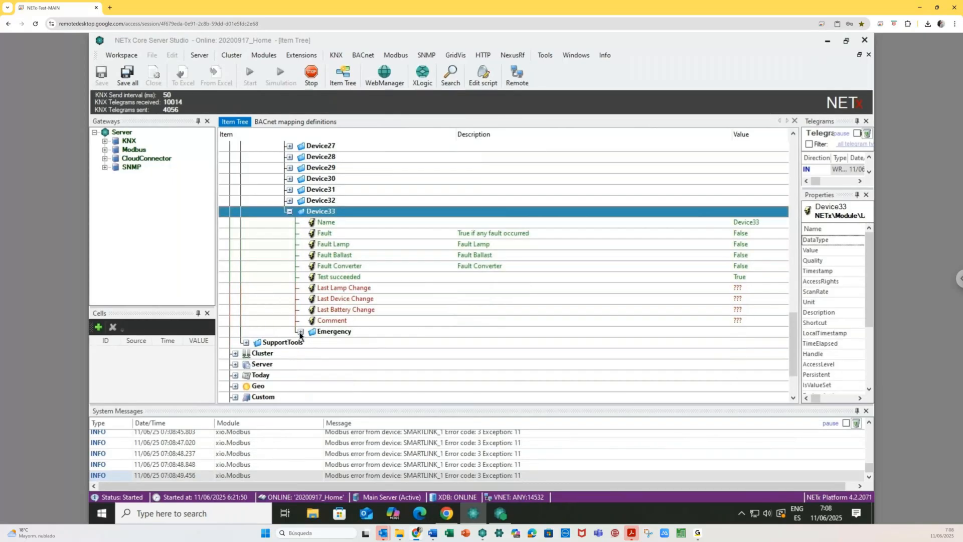
{"action": "left_click", "coordinate": [300, 332]}
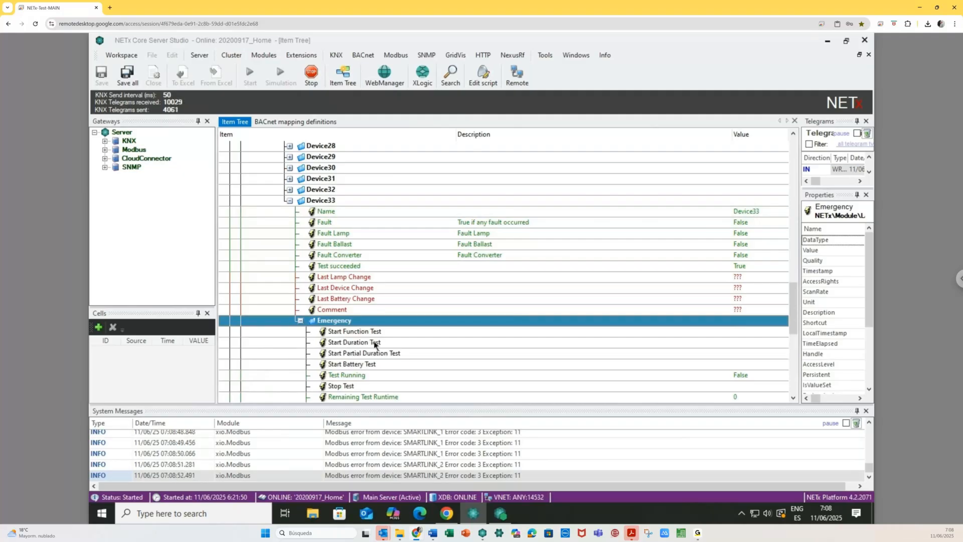
{"action": "scroll", "coordinate": [422, 378], "scroll_direction": "down", "scroll_amount": 2}
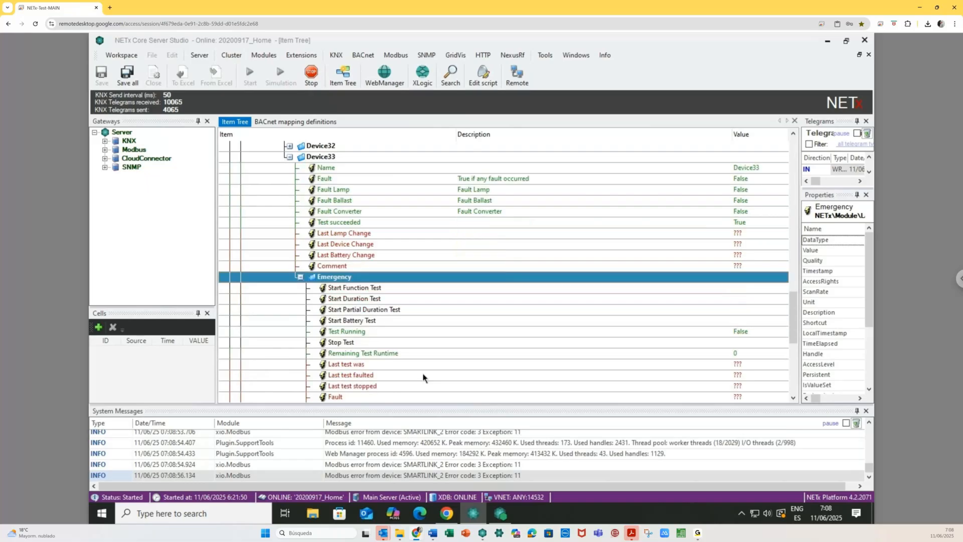
{"action": "scroll", "coordinate": [423, 377], "scroll_direction": "down", "scroll_amount": 1}
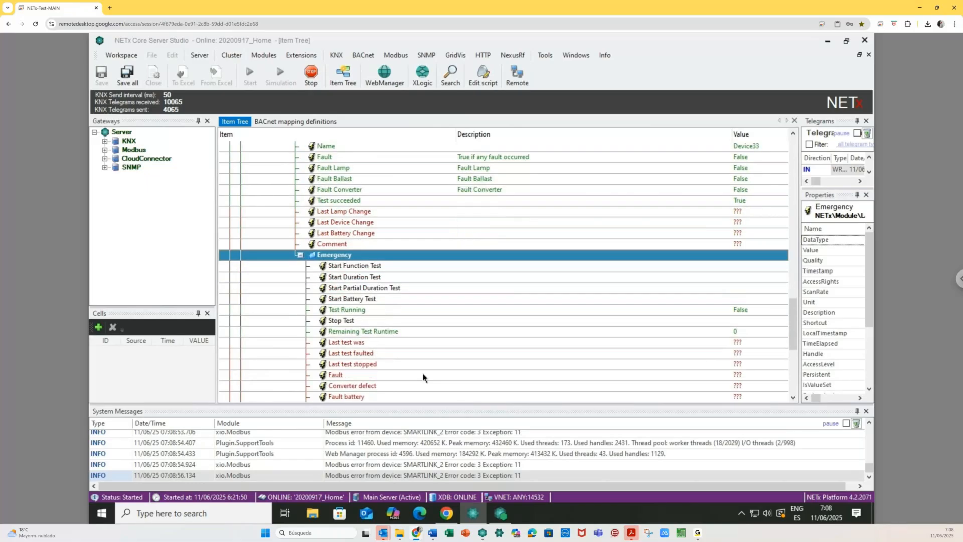
{"action": "scroll", "coordinate": [423, 377], "scroll_direction": "down", "scroll_amount": 3}
{"action": "scroll", "coordinate": [422, 377], "scroll_direction": "down", "scroll_amount": 1}
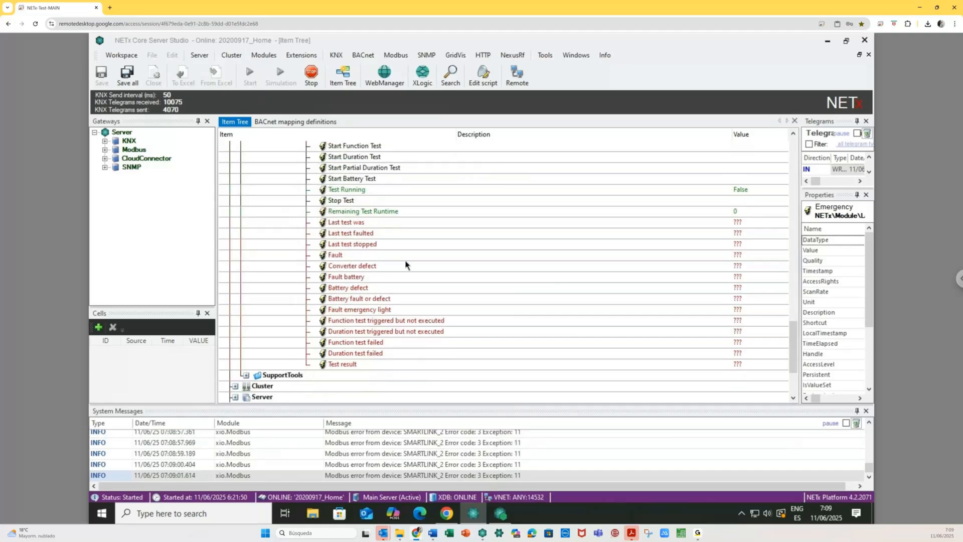
{"action": "scroll", "coordinate": [374, 304], "scroll_direction": "up", "scroll_amount": 1}
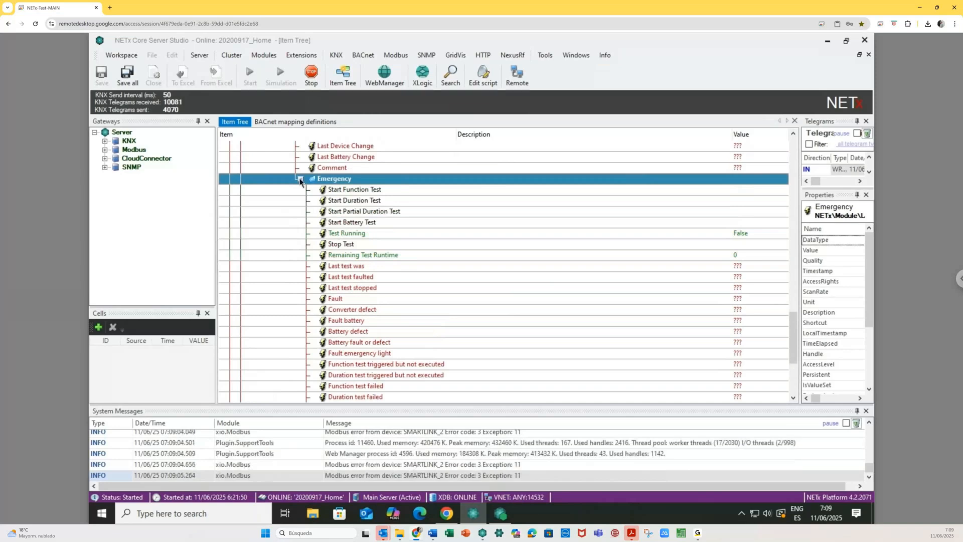
{"action": "left_click", "coordinate": [299, 179]}
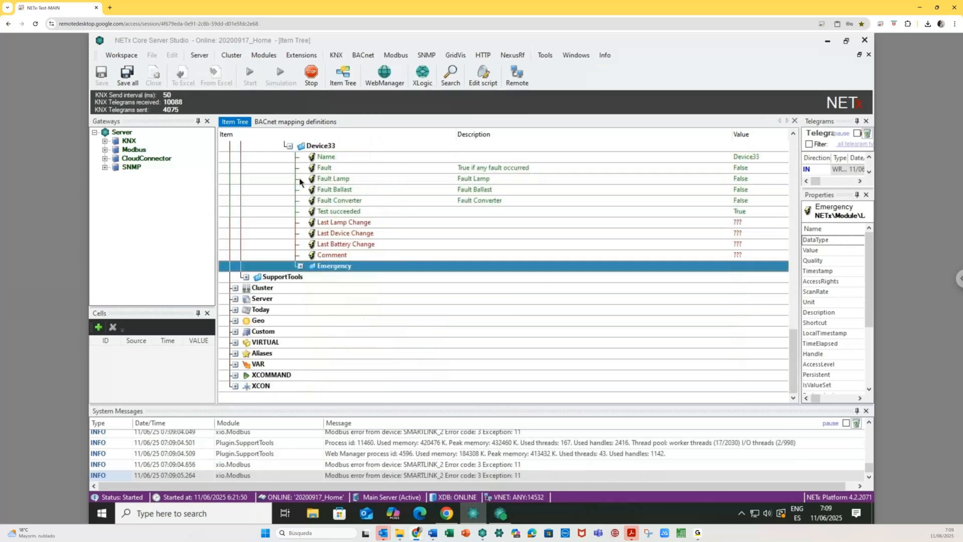
{"action": "left_click", "coordinate": [288, 145]}
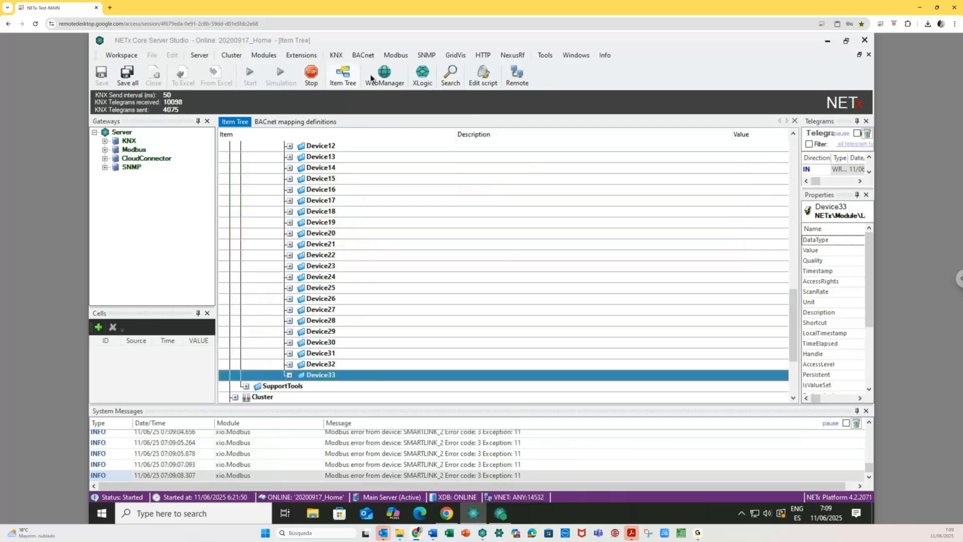
{"action": "left_click", "coordinate": [393, 76]}
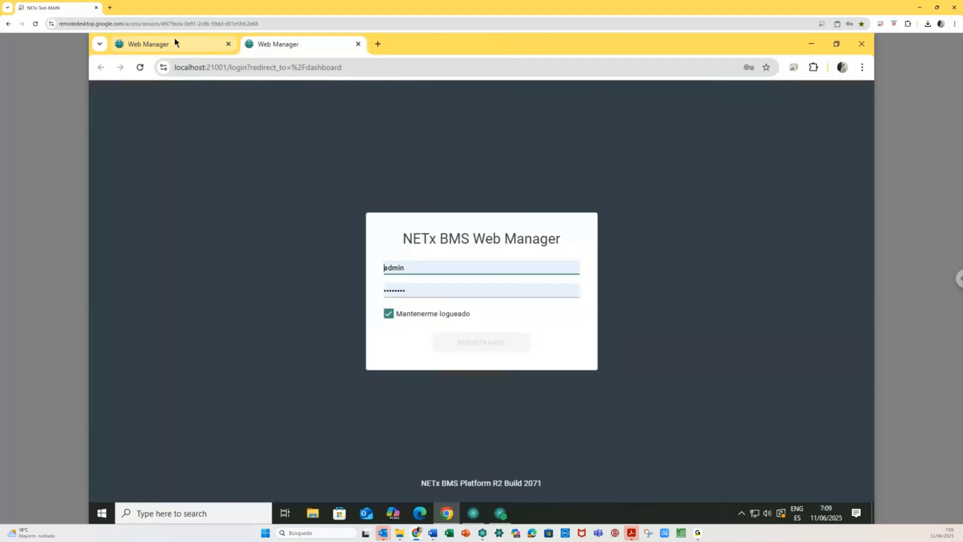
- Sign in, go to Reporting, and enable the DALI Curso Online report instance
{"action": "left_click", "coordinate": [468, 361]}
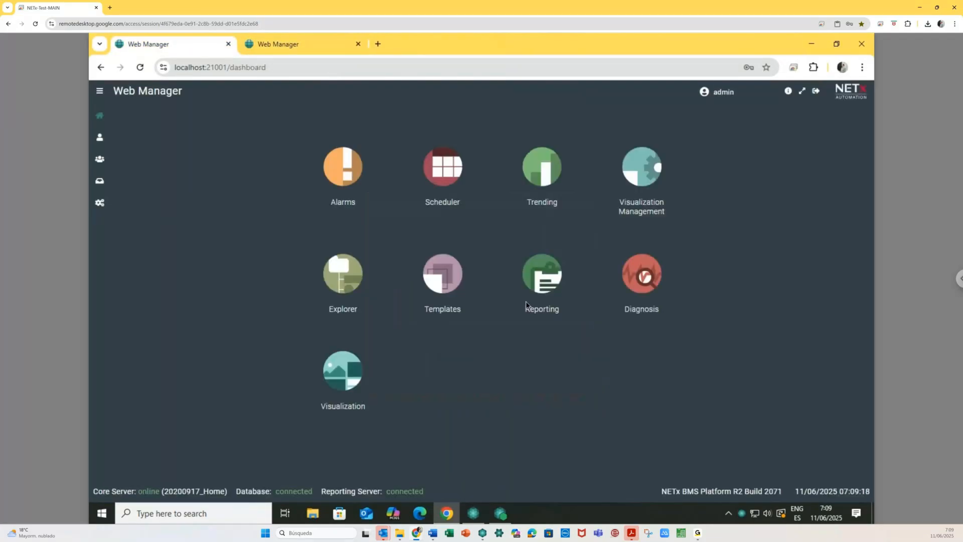
{"action": "left_click", "coordinate": [538, 271]}
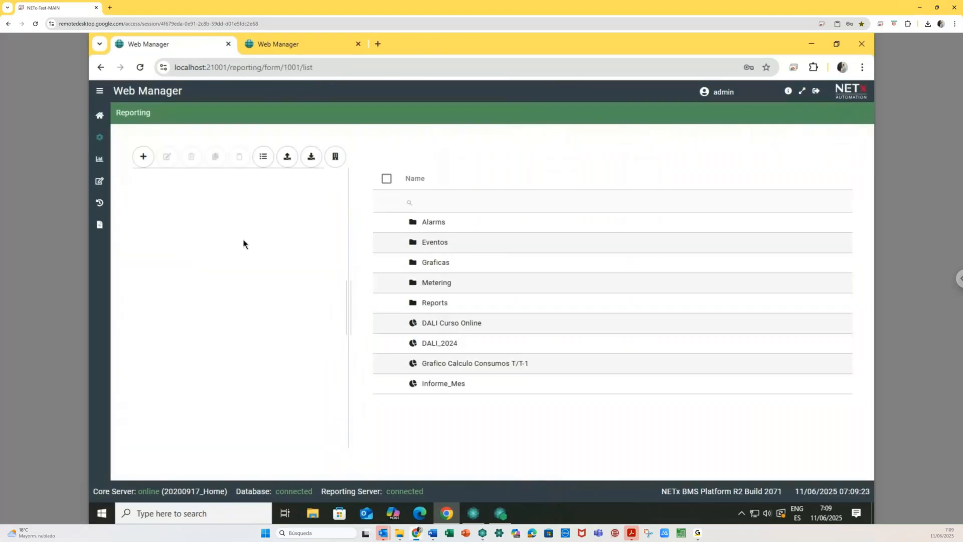
{"action": "left_click", "coordinate": [203, 325]}
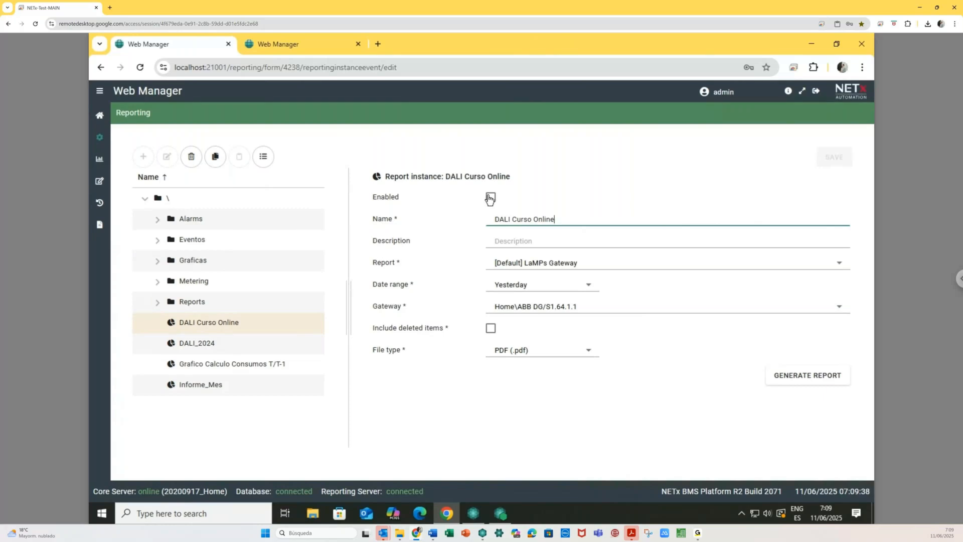
{"action": "left_click", "coordinate": [491, 198]}
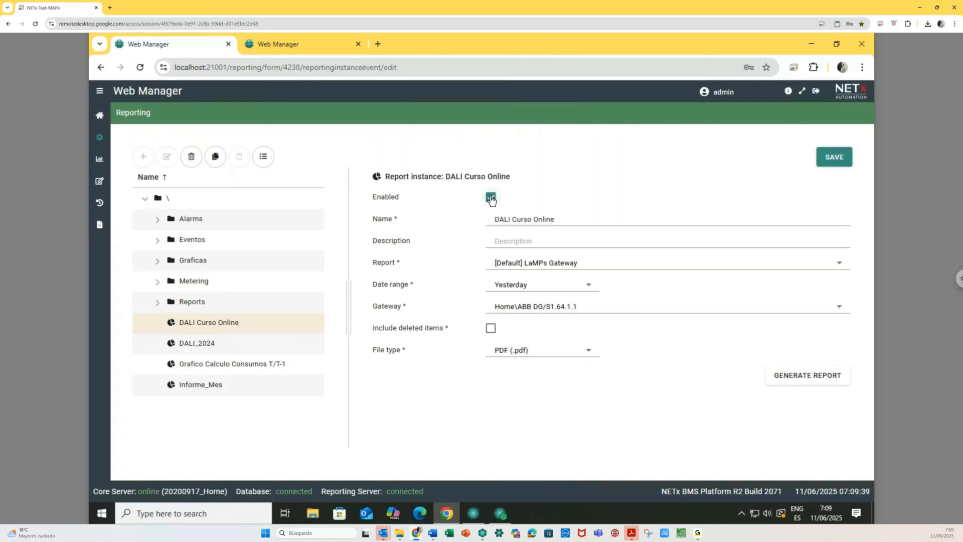
- Save DALI Curso Online, generate its PDF, and review it showing no data available
{"action": "left_click", "coordinate": [842, 163]}
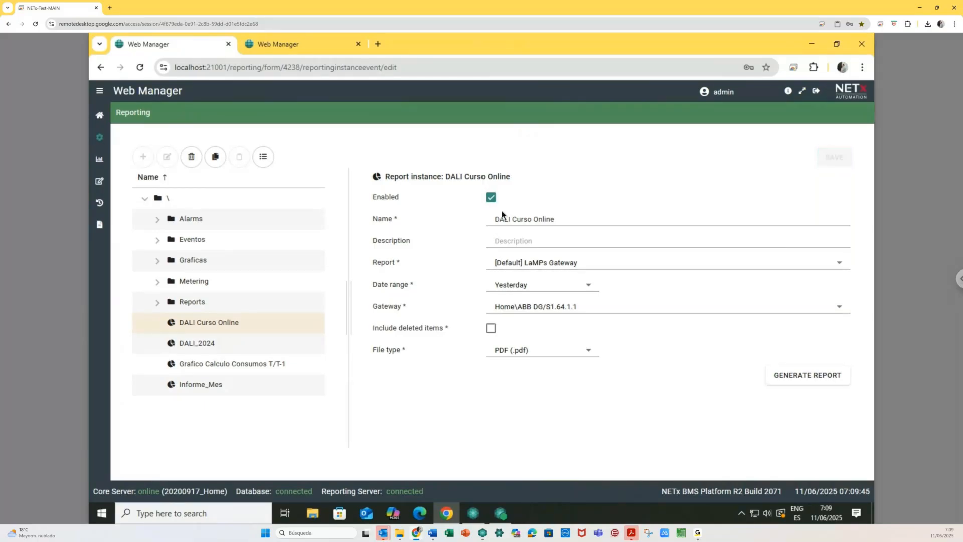
{"action": "left_click", "coordinate": [805, 376]}
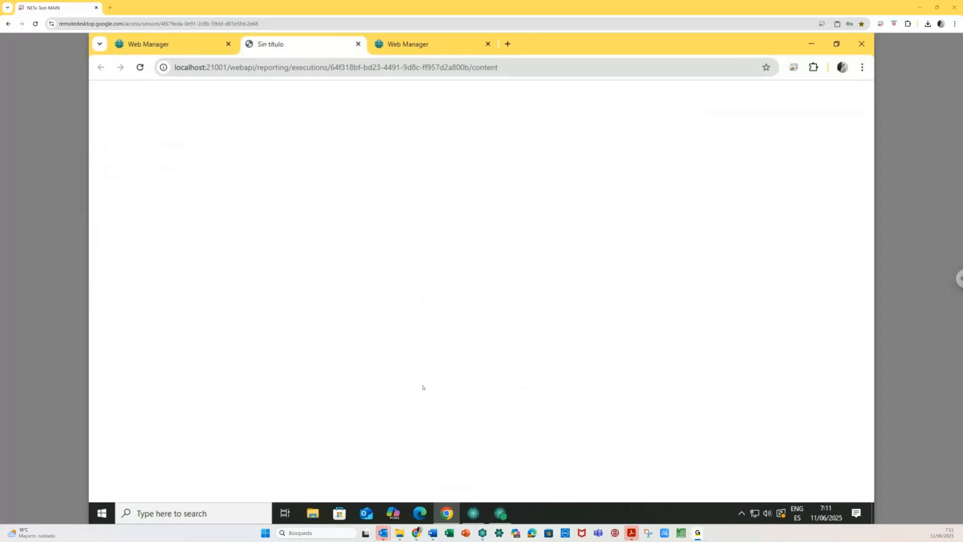
{"action": "left_click", "coordinate": [706, 107]}
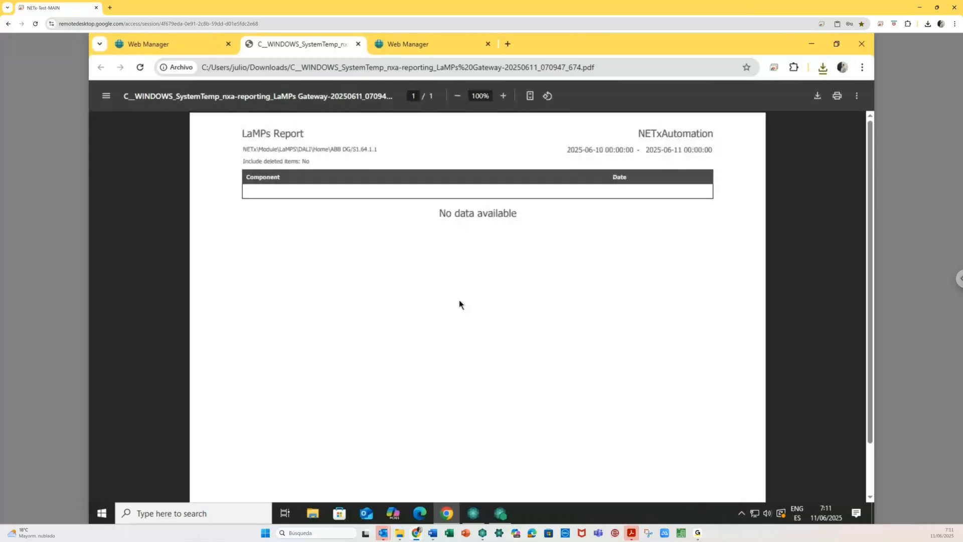
{"action": "scroll", "coordinate": [453, 376], "scroll_direction": "down", "scroll_amount": 3}
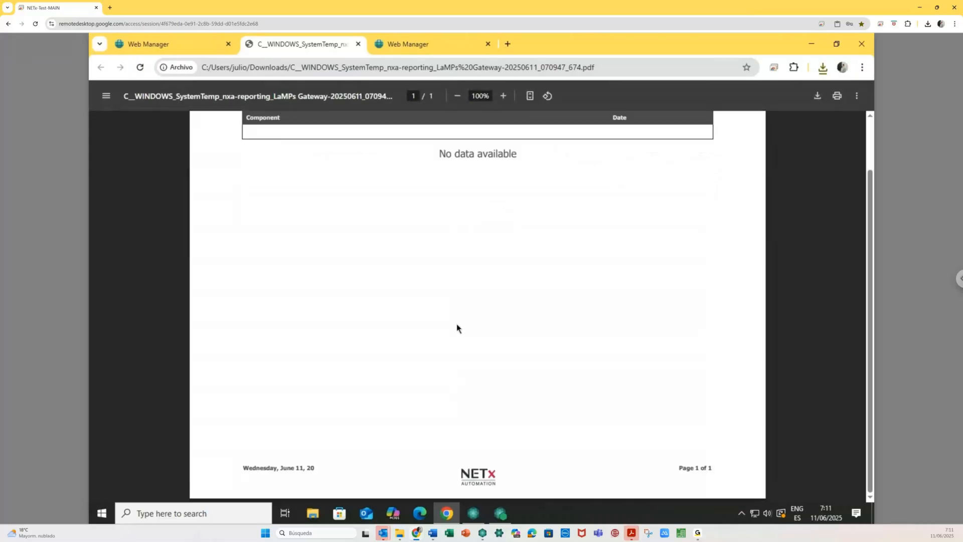
{"action": "scroll", "coordinate": [457, 326], "scroll_direction": "up", "scroll_amount": 3}
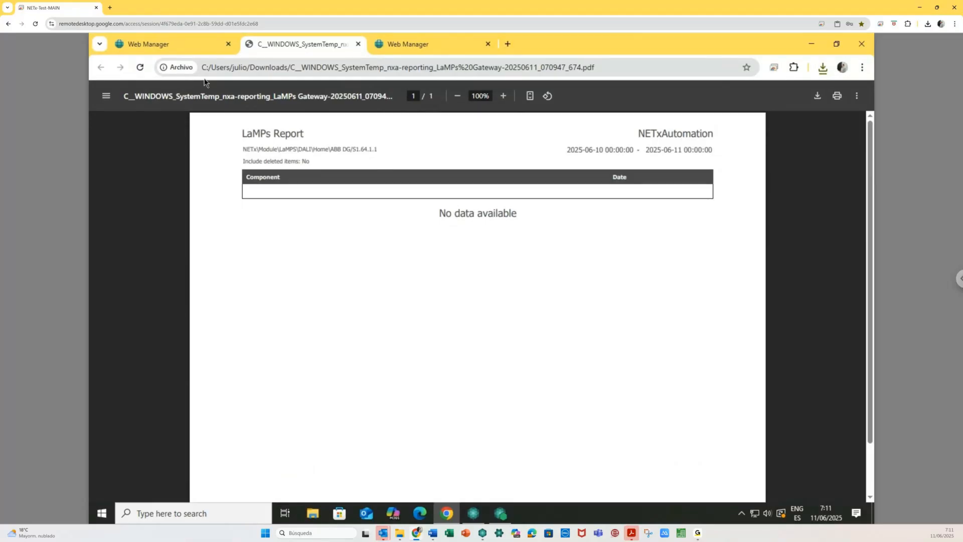
{"action": "left_click", "coordinate": [415, 47]}
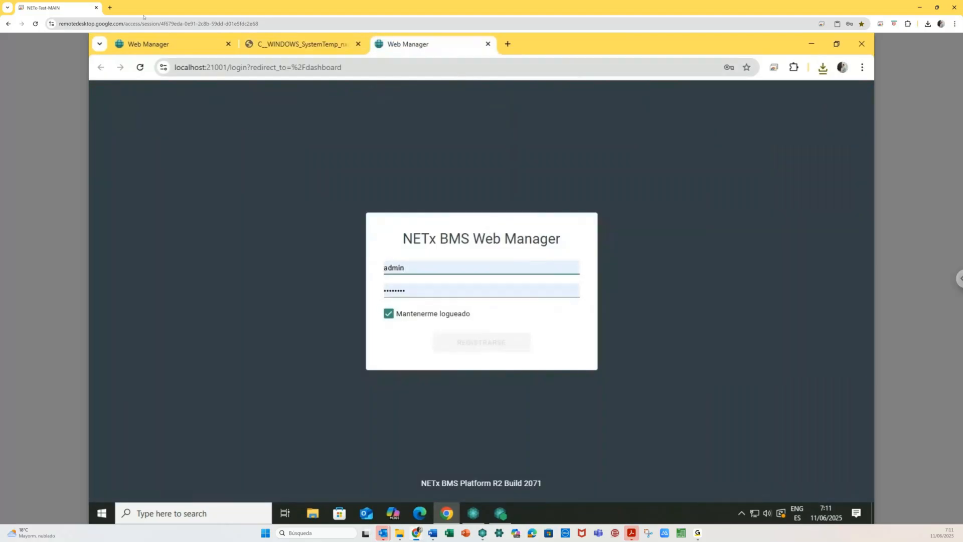
- Back in Reporting, add a new Reports instance named 20250611_Test
{"action": "left_click", "coordinate": [199, 49]}
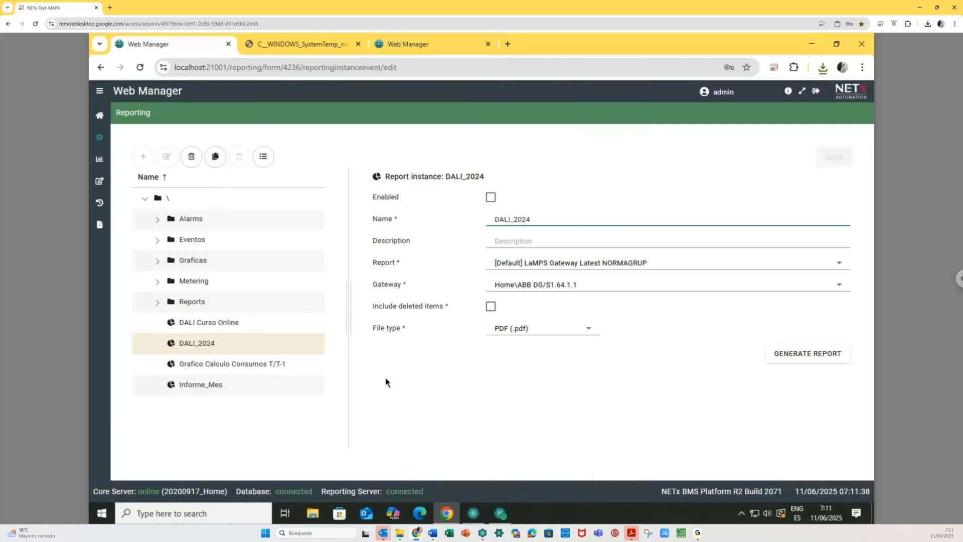
{"action": "left_click", "coordinate": [200, 385]}
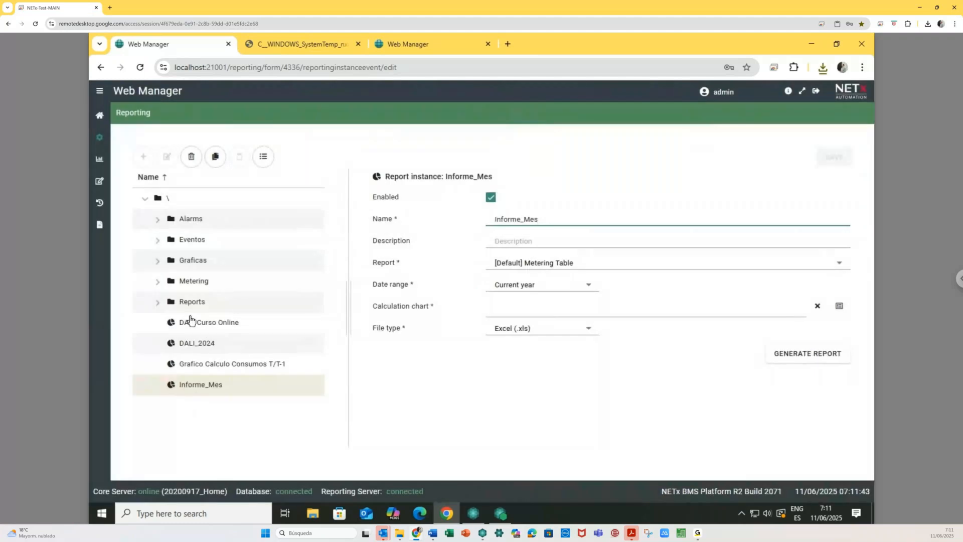
{"action": "left_click", "coordinate": [191, 304]}
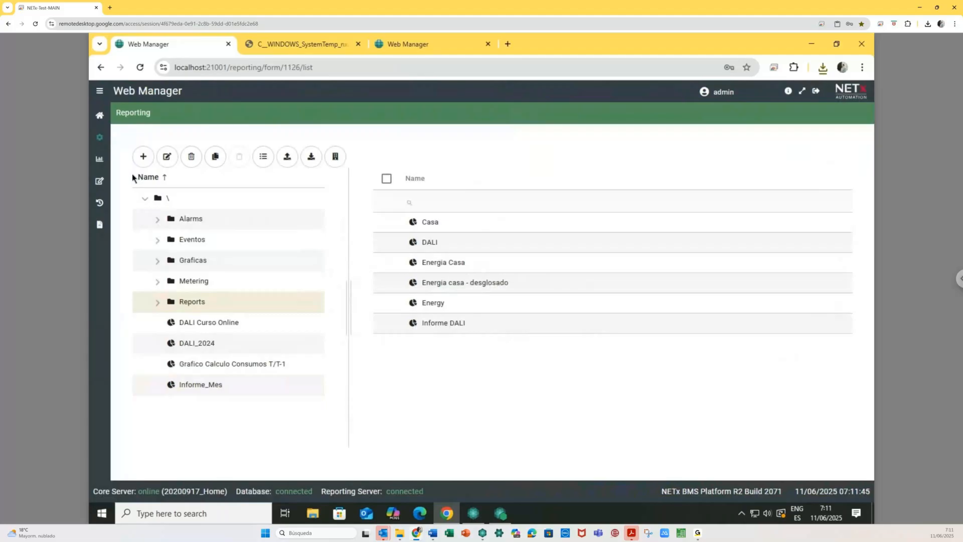
{"action": "left_click", "coordinate": [143, 157]}
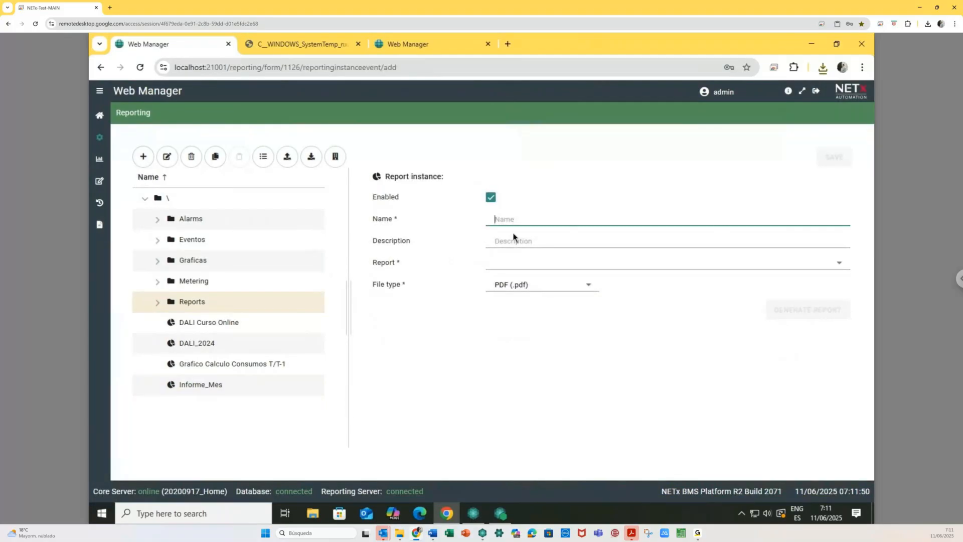
{"action": "type", "text": "202"}
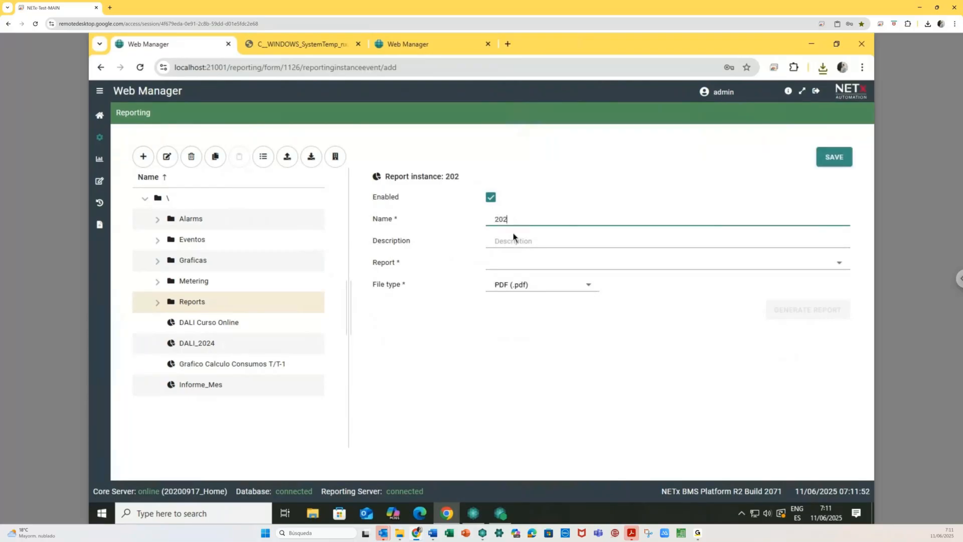
{"action": "type", "text": "50610"}
{"action": "key", "text": "BackSpace"}
{"action": "type", "text": "1"}
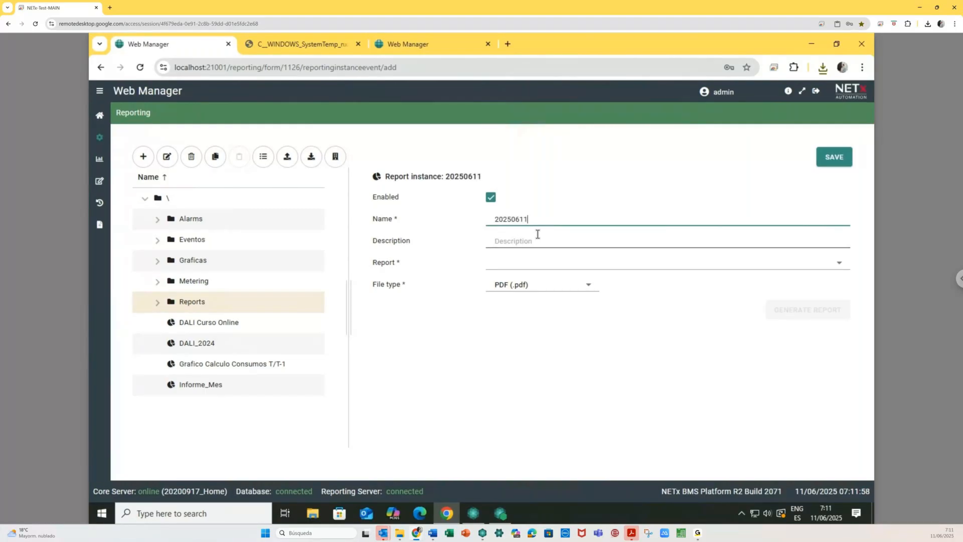
{"action": "type", "text": "_Test"}
- Choose [Default] LaMPS Gateway Latest, gateway Home\ABB DG/S1.64.1.1, include deleted items, save and generate
{"action": "left_click", "coordinate": [538, 264]}
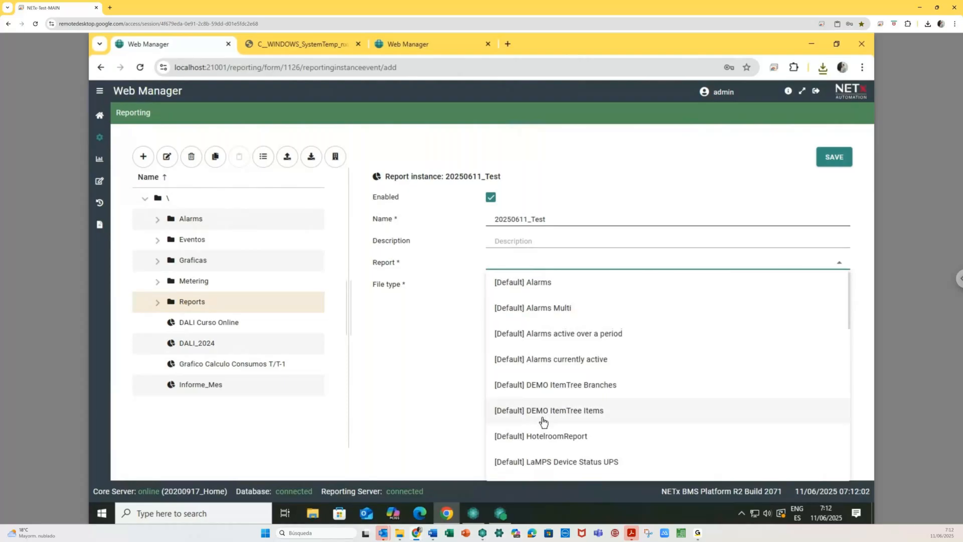
{"action": "scroll", "coordinate": [543, 422], "scroll_direction": "down", "scroll_amount": 2}
{"action": "scroll", "coordinate": [543, 420], "scroll_direction": "down", "scroll_amount": 4}
{"action": "left_click", "coordinate": [565, 422]}
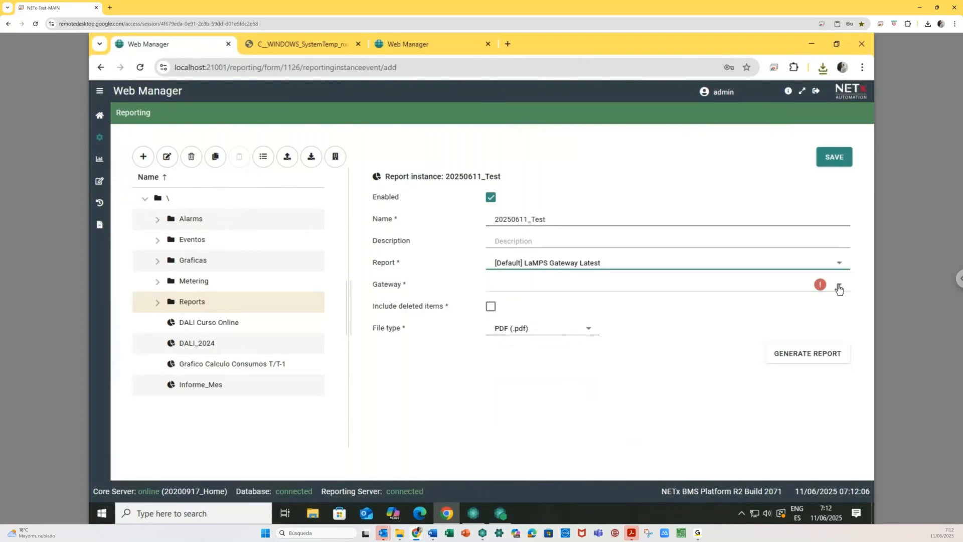
{"action": "left_click", "coordinate": [840, 288]}
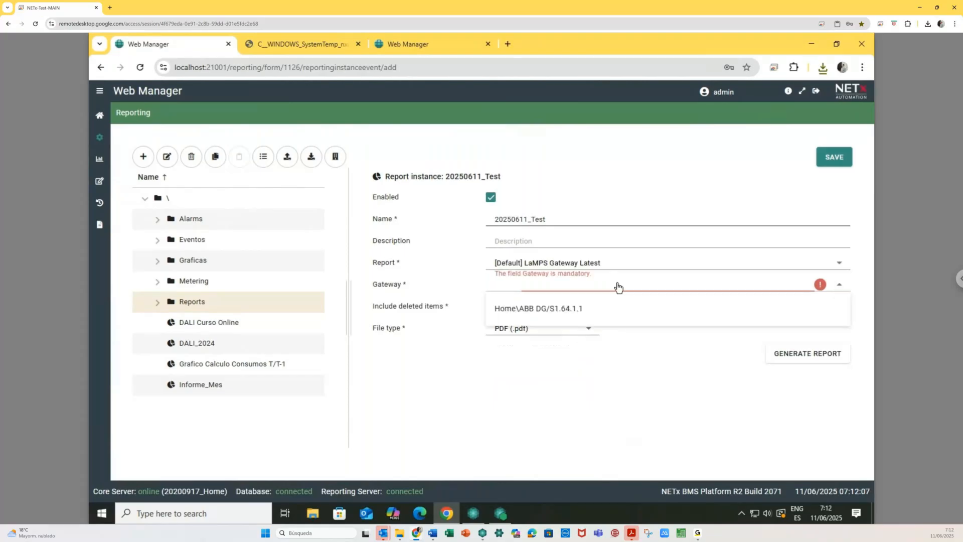
{"action": "left_click", "coordinate": [574, 308]}
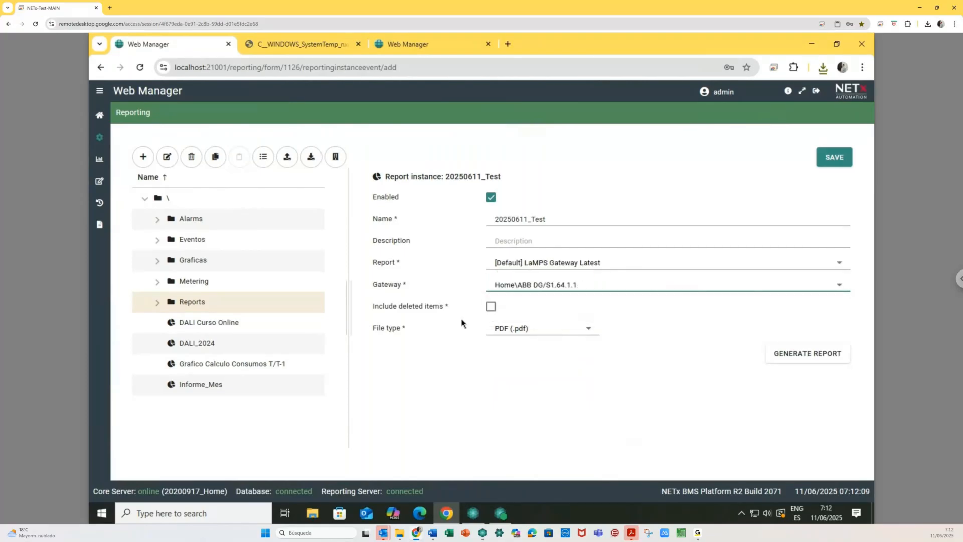
{"action": "left_click", "coordinate": [492, 308]}
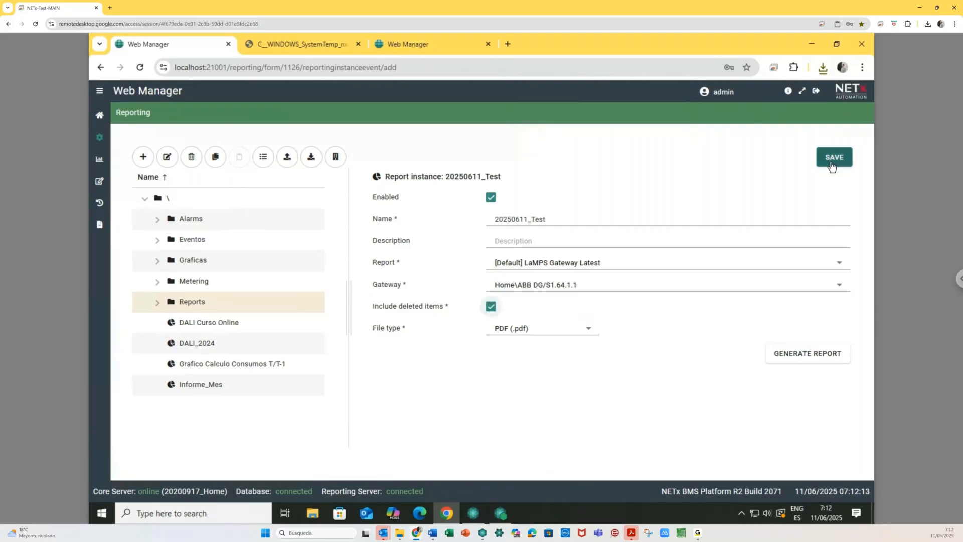
{"action": "left_click", "coordinate": [831, 163]}
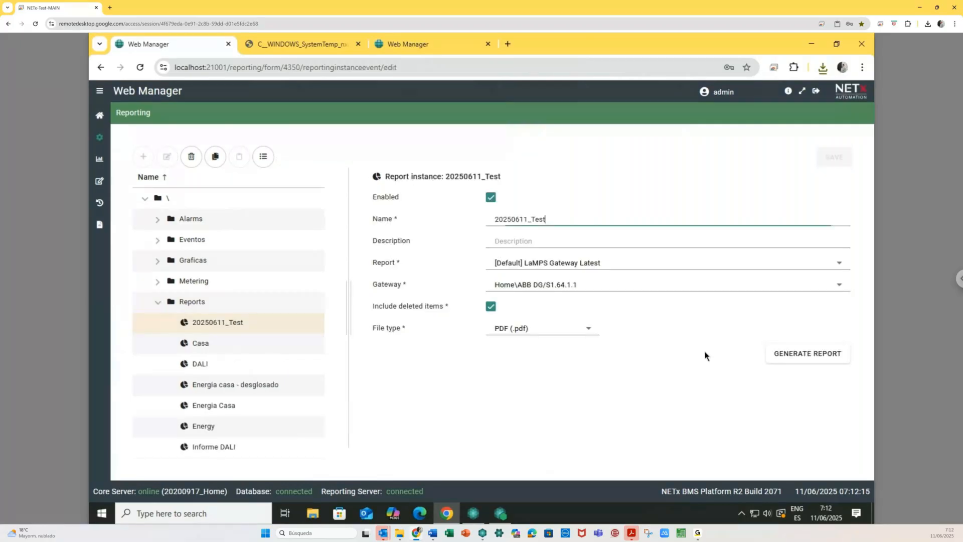
{"action": "left_click", "coordinate": [800, 359]}
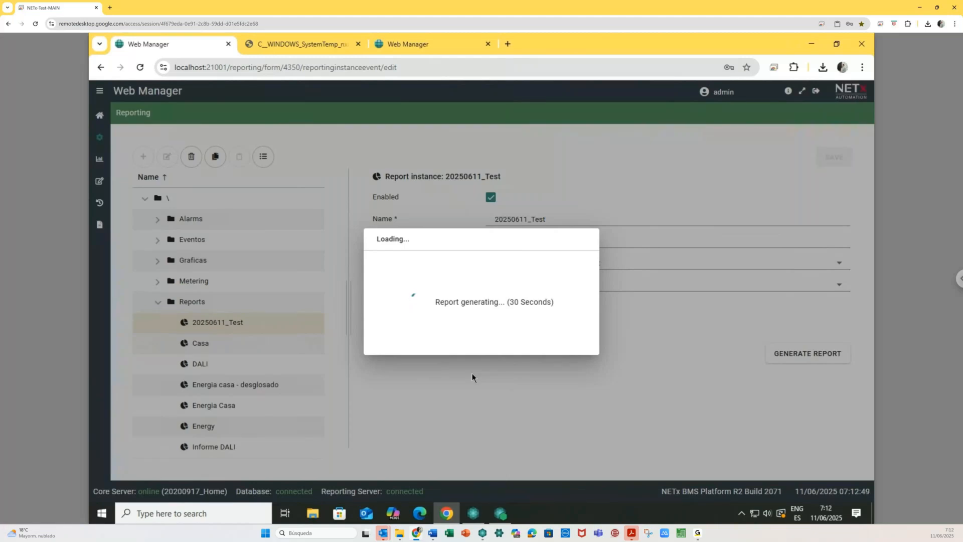
- Wait for 20250611_Test generation to finish and open the downloaded LaMPS Gateway Latest PDF
{"action": "mouse_move", "coordinate": [481, 537]}
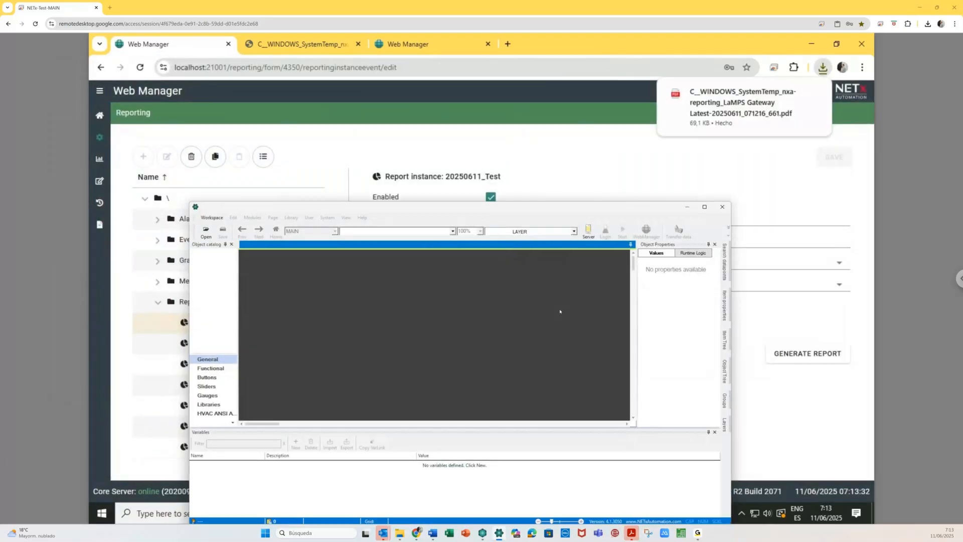
{"action": "left_click", "coordinate": [742, 102]}
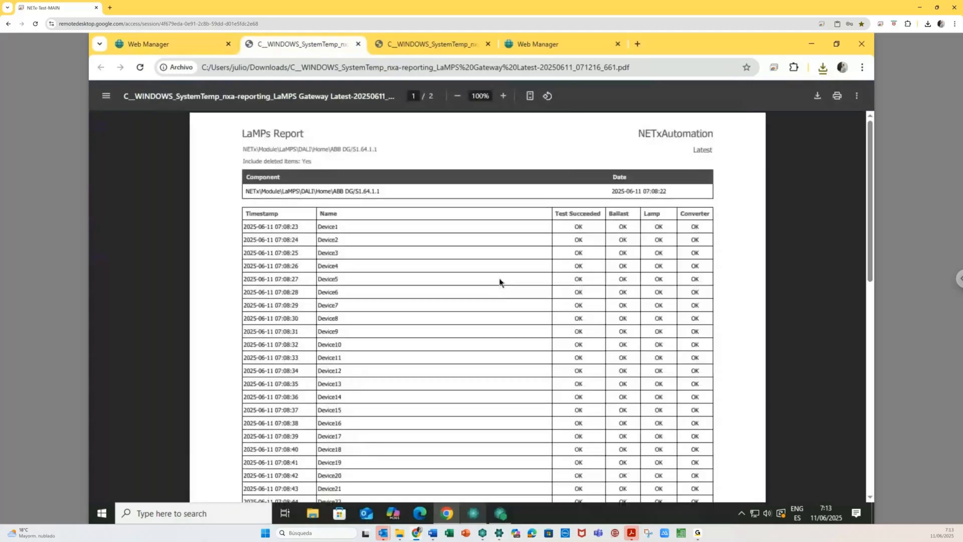
- Scroll through the LaMPs report PDF, noting Device32's FAULTY ballast, then close its tab
{"action": "scroll", "coordinate": [500, 282], "scroll_direction": "down", "scroll_amount": 1}
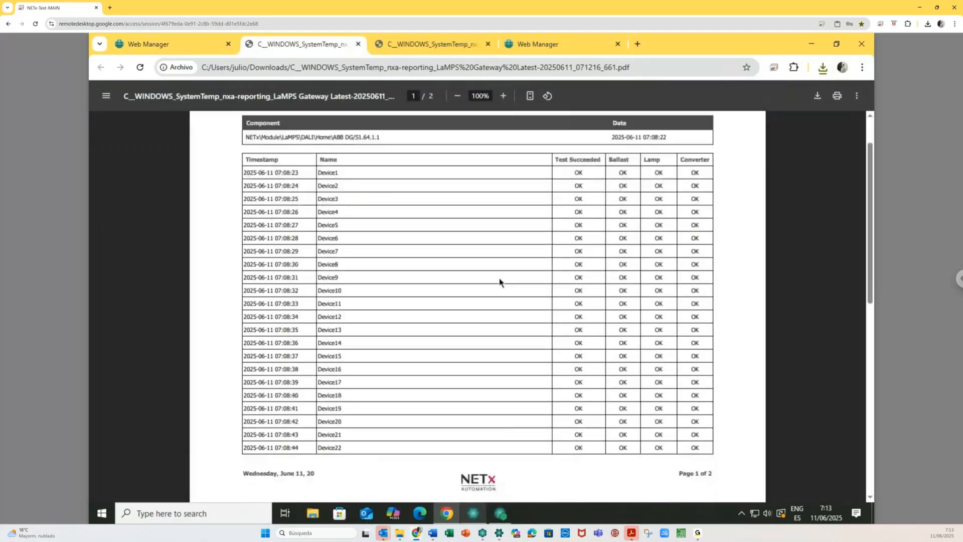
{"action": "scroll", "coordinate": [499, 282], "scroll_direction": "down", "scroll_amount": 5}
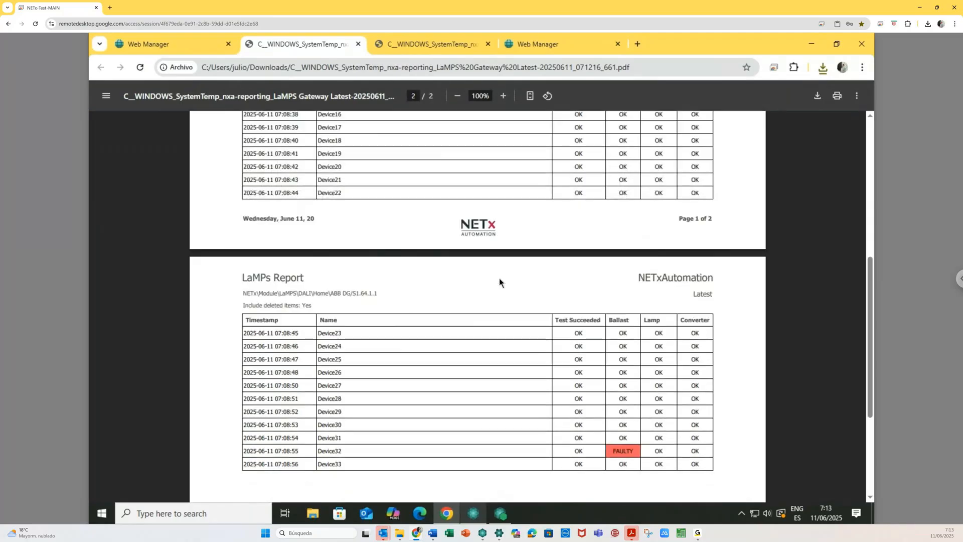
{"action": "scroll", "coordinate": [499, 282], "scroll_direction": "down", "scroll_amount": 3}
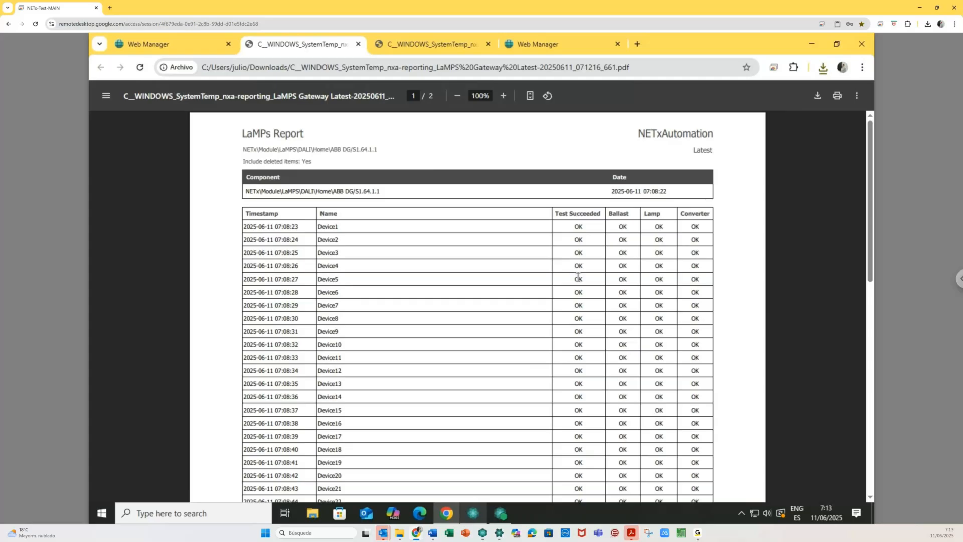
{"action": "scroll", "coordinate": [579, 277], "scroll_direction": "down", "scroll_amount": 2}
{"action": "scroll", "coordinate": [538, 285], "scroll_direction": "down", "scroll_amount": 10}
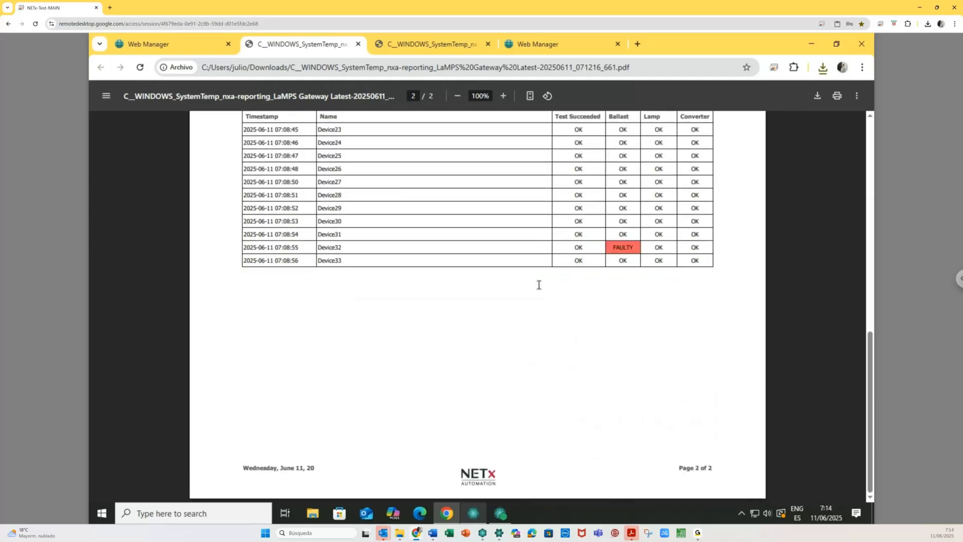
{"action": "scroll", "coordinate": [563, 371], "scroll_direction": "up", "scroll_amount": 5}
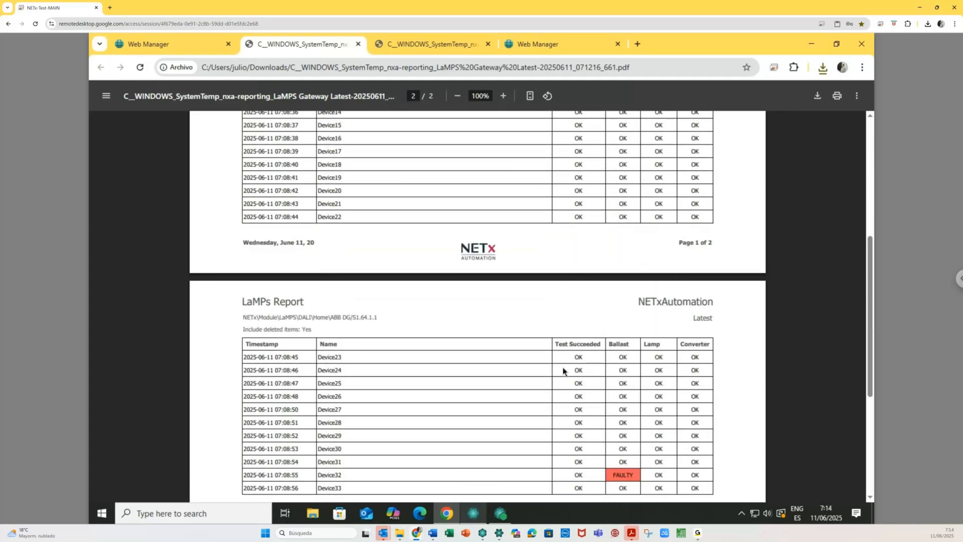
{"action": "scroll", "coordinate": [785, 126], "scroll_direction": "up", "scroll_amount": 6}
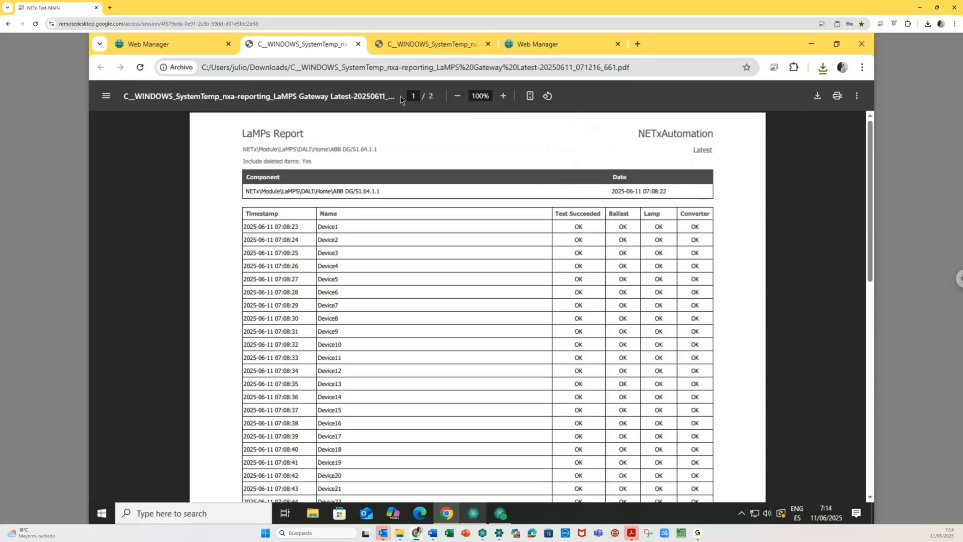
{"action": "left_click", "coordinate": [358, 44]}
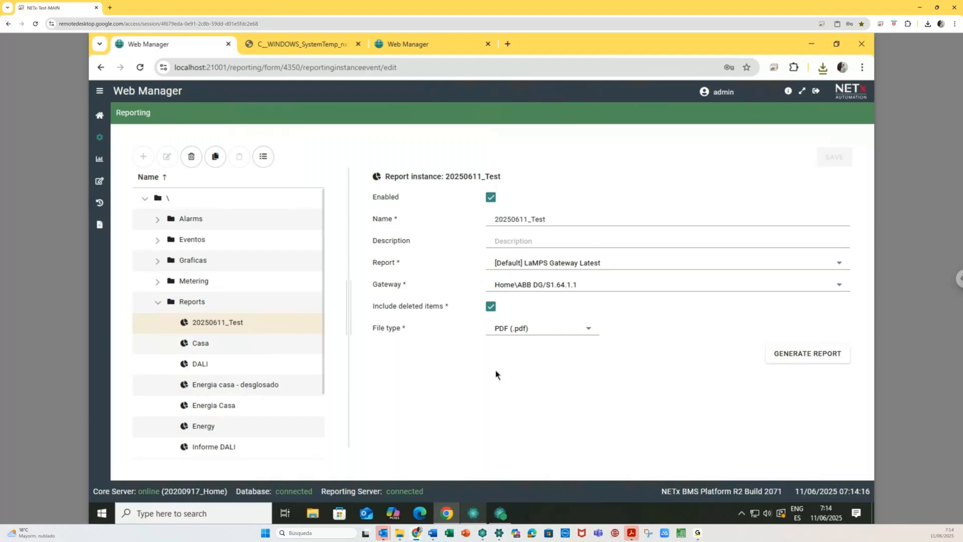
- From Home, open the Scheduler and save a new folder named Tests
{"action": "left_click", "coordinate": [100, 115]}
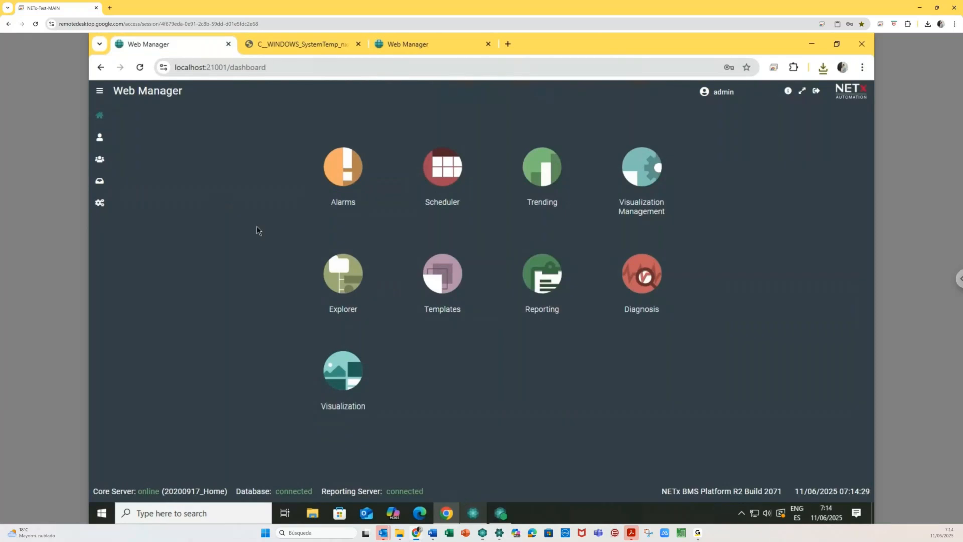
{"action": "left_click", "coordinate": [438, 171]}
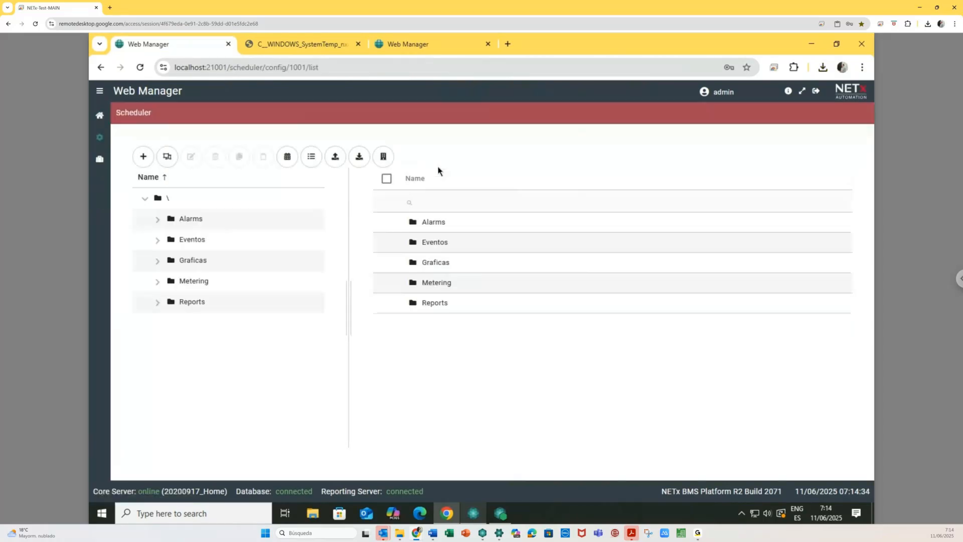
{"action": "left_click", "coordinate": [143, 159]}
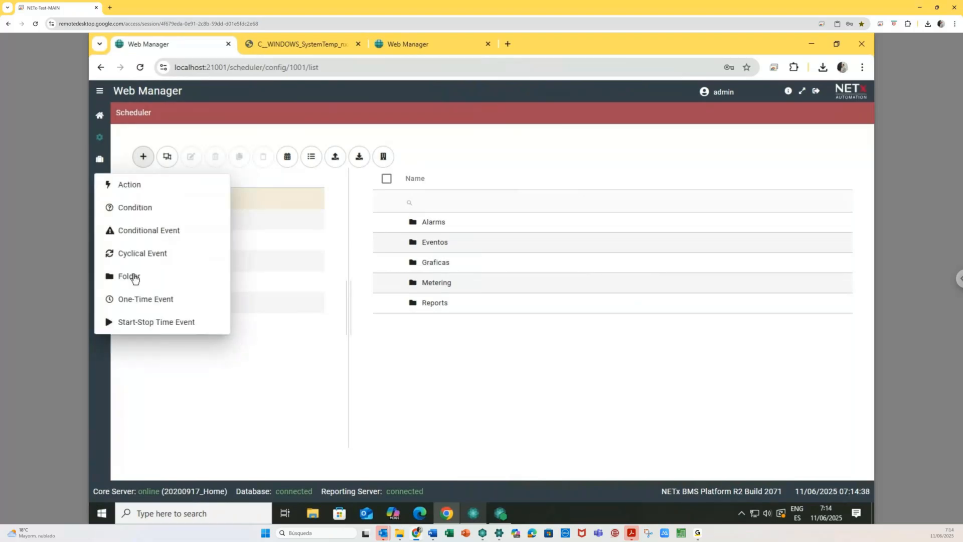
{"action": "left_click", "coordinate": [131, 277]}
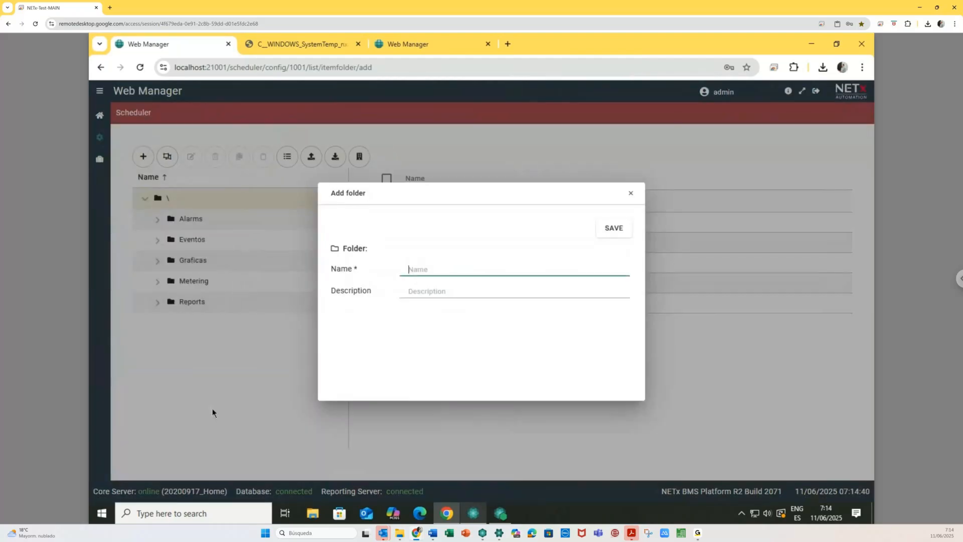
{"action": "type", "text": "Tests"}
{"action": "left_click", "coordinate": [625, 234]}
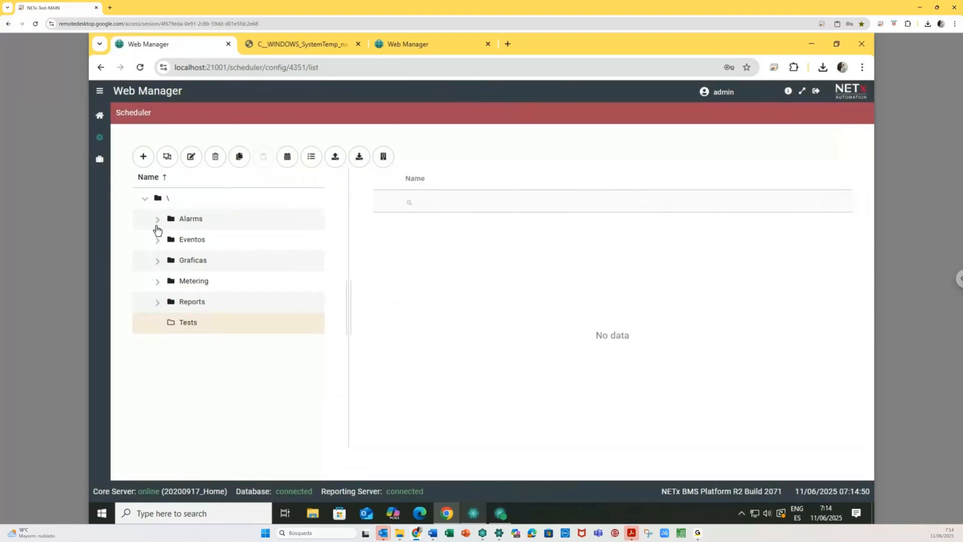
{"action": "left_click", "coordinate": [143, 164]}
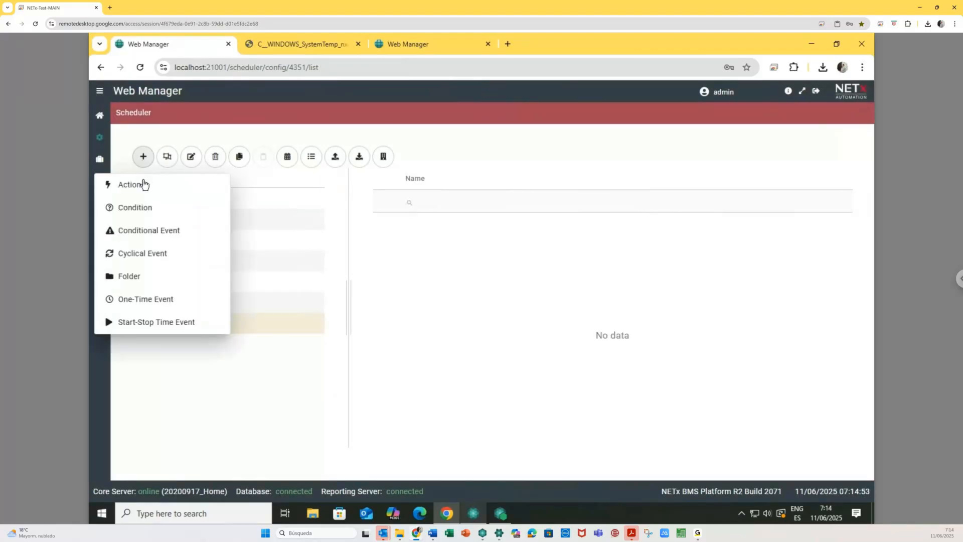
- Create a one-time event 'Send Report of DALI Gateway by Email' coloured yellow #f5e20f and browse its actions
{"action": "left_click", "coordinate": [158, 301]}
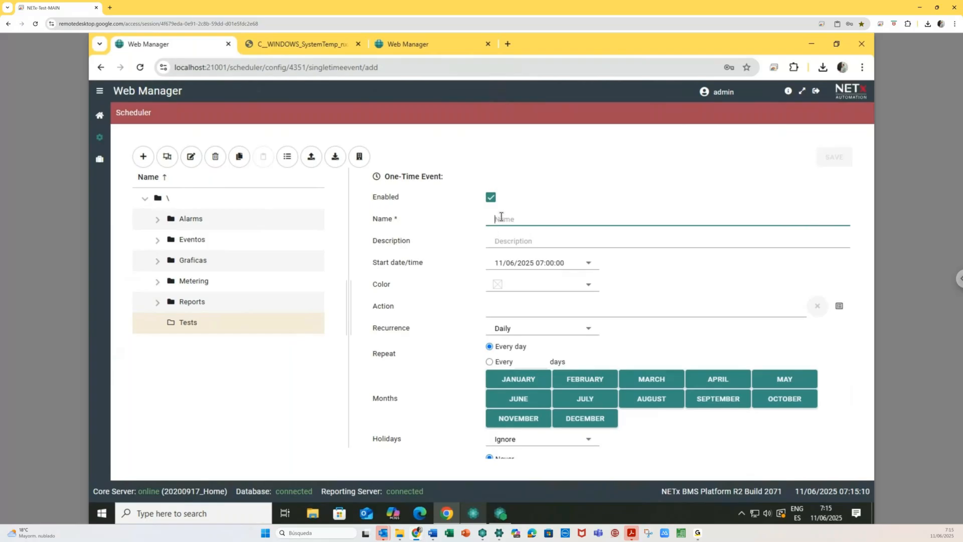
{"action": "type", "text": "Sen"}
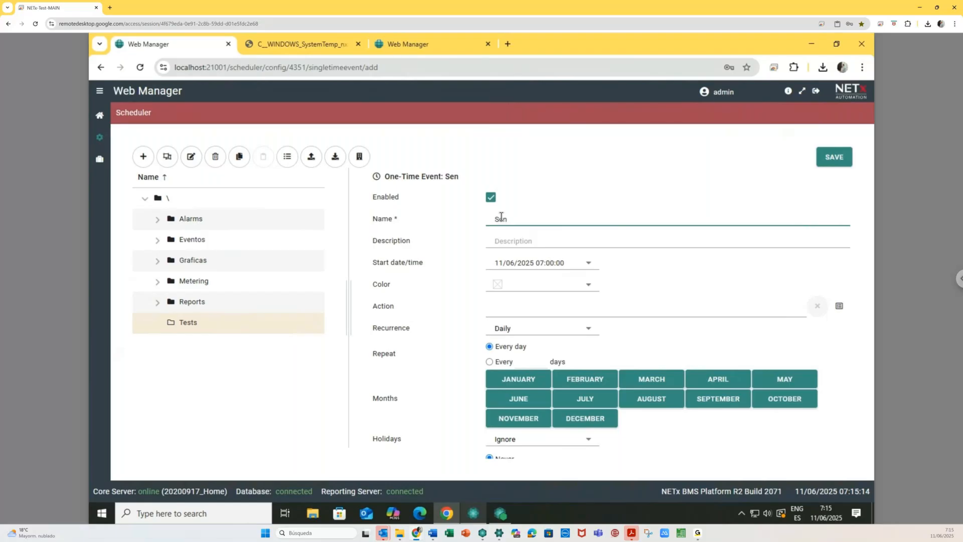
{"action": "type", "text": "d Report of DAL"}
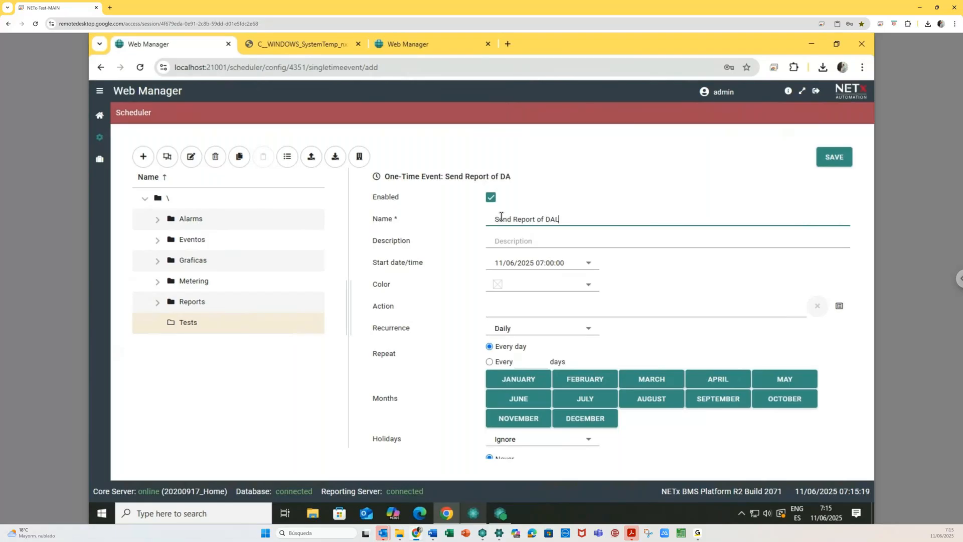
{"action": "type", "text": "I Gateway by Email"}
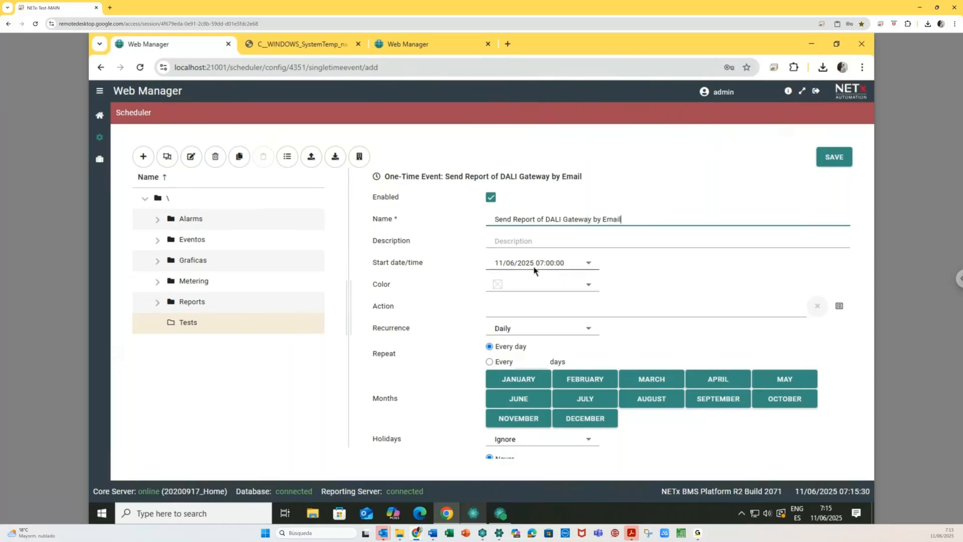
{"action": "left_click", "coordinate": [589, 288]}
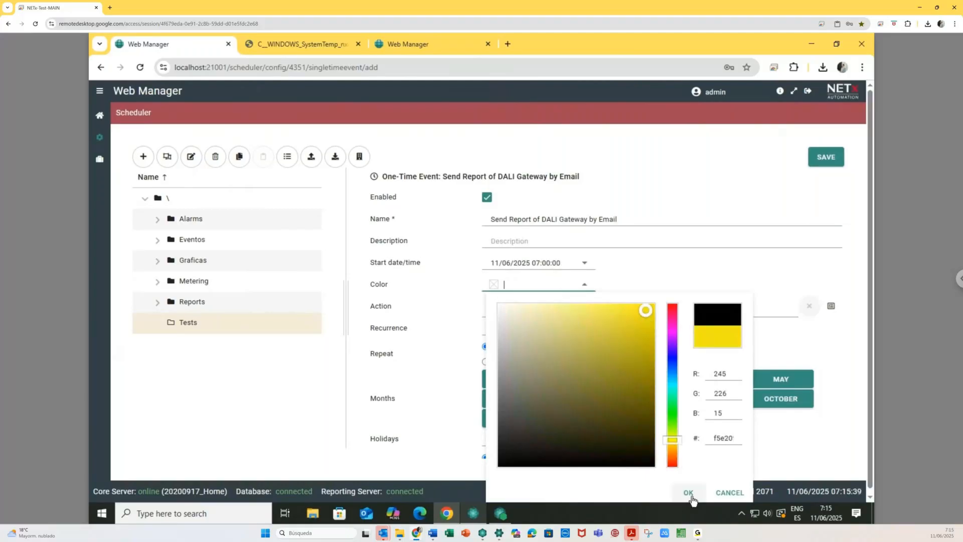
{"action": "left_click", "coordinate": [688, 493]}
{"action": "left_click", "coordinate": [548, 308]}
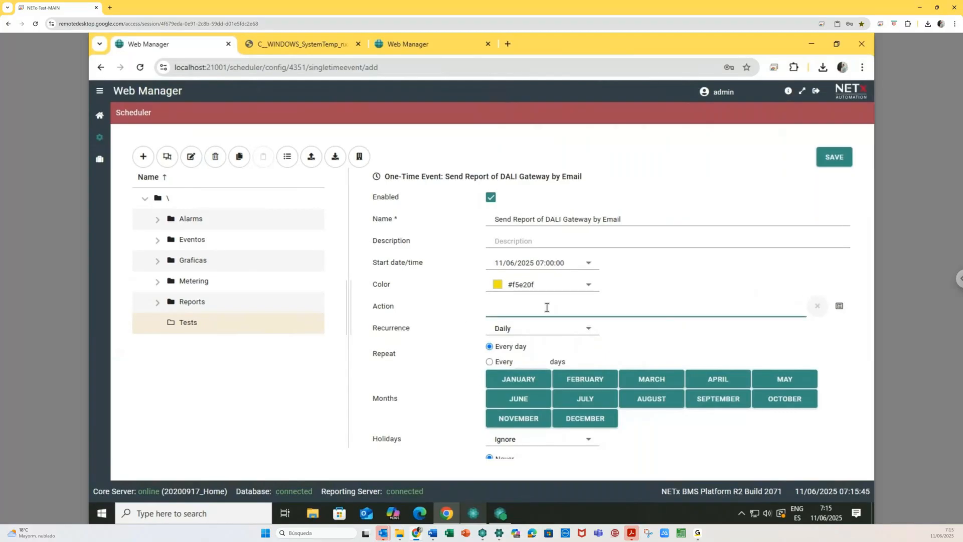
{"action": "left_click", "coordinate": [847, 311]}
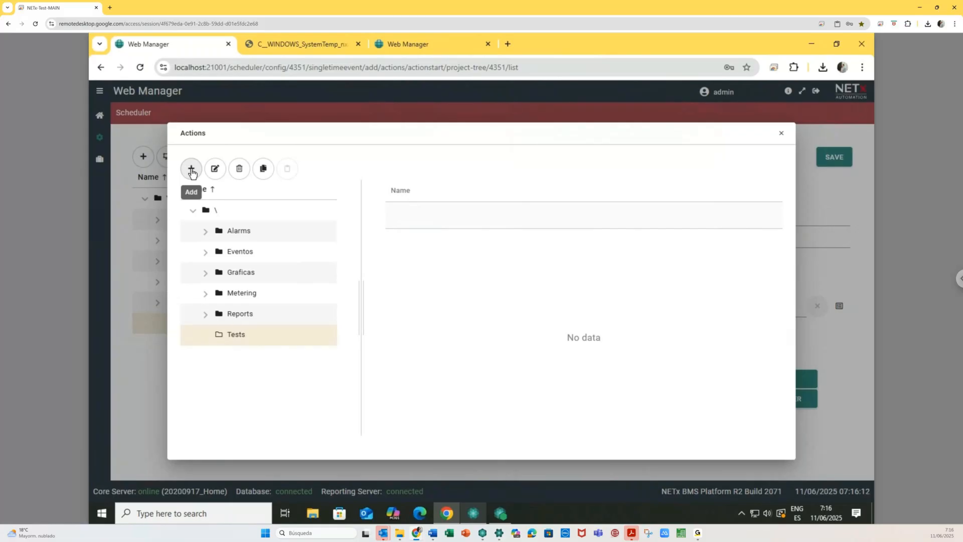
- Add a new action 'Email Sending of Report' with one empty XCommand row
{"action": "left_click", "coordinate": [191, 171]}
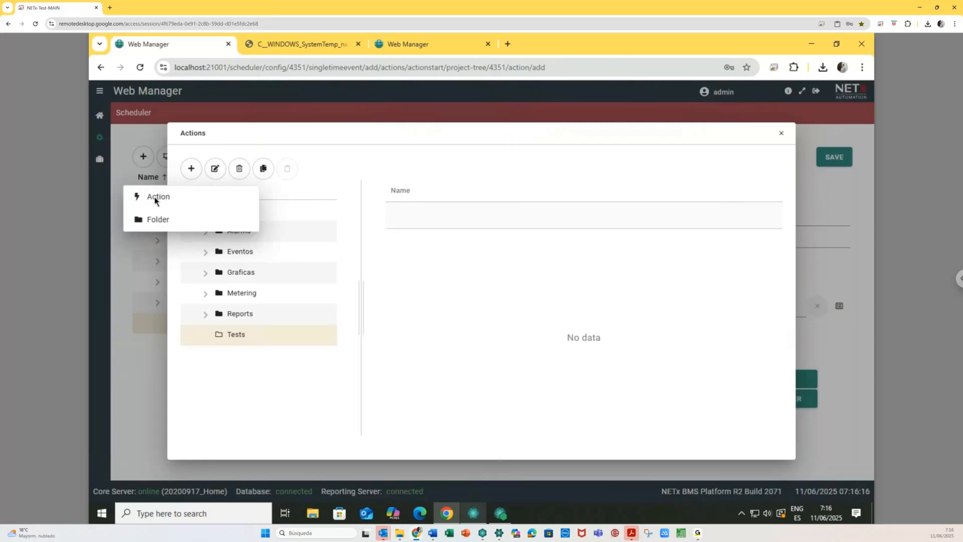
{"action": "left_click", "coordinate": [155, 200]}
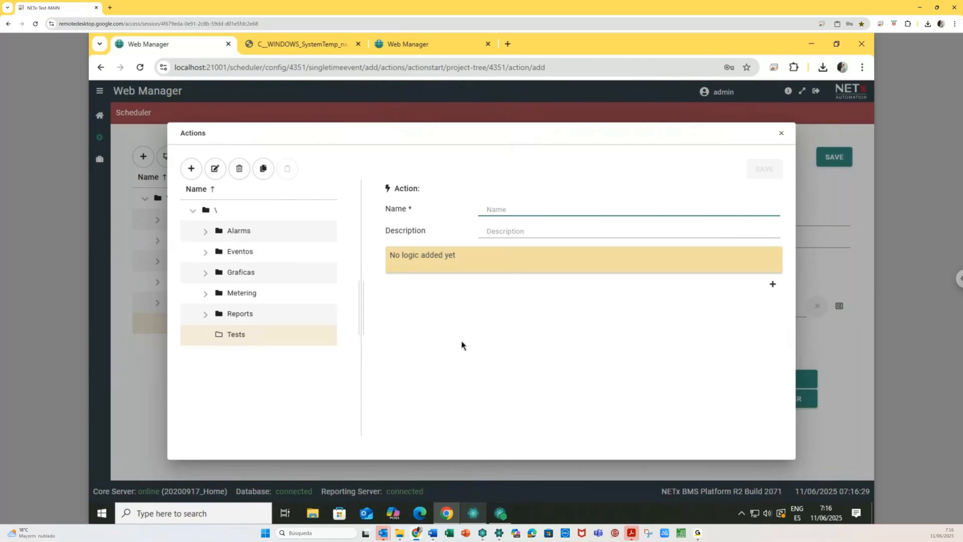
{"action": "type", "text": "Email Sen"}
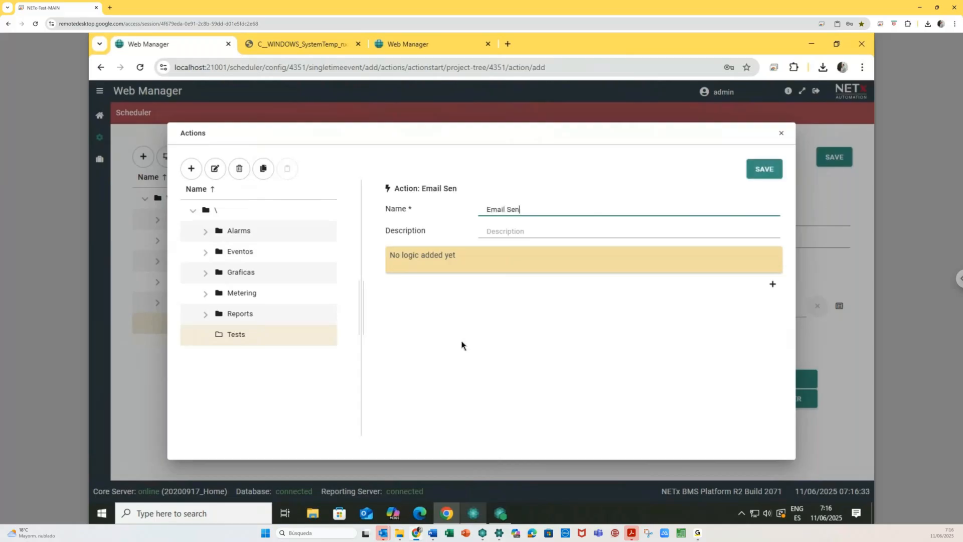
{"action": "type", "text": "ding of Report"}
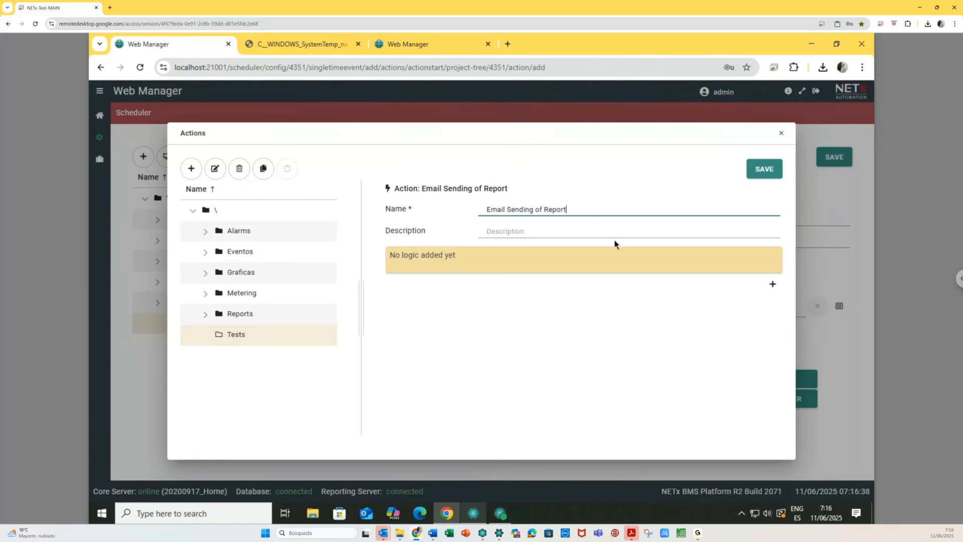
{"action": "left_click", "coordinate": [748, 271]}
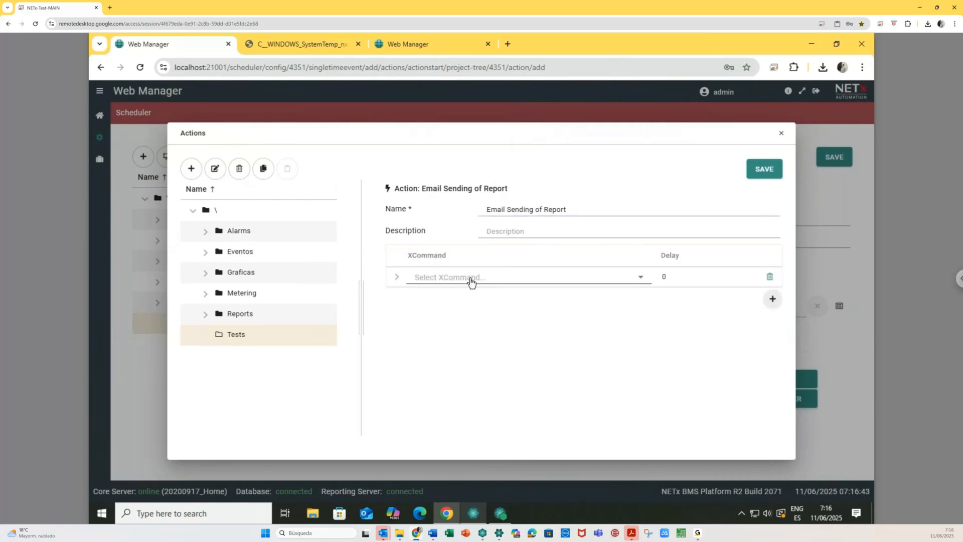
- Set the action's XCommand to REPORTING.SENDREPORT and browse for its report instance
{"action": "left_click", "coordinate": [641, 279]}
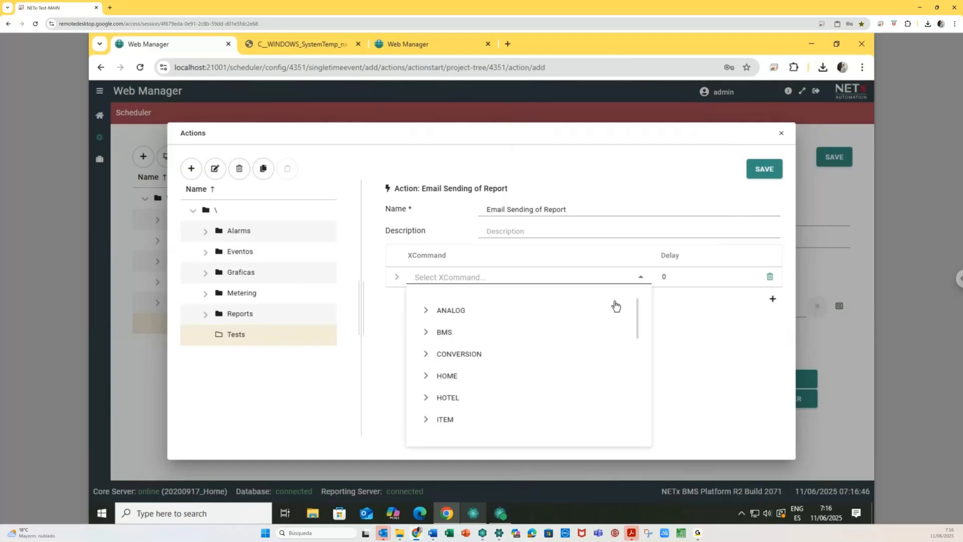
{"action": "left_click_drag", "start_coordinate": [636, 326], "coordinate": [630, 415]}
{"action": "scroll", "coordinate": [632, 422], "scroll_direction": "up", "scroll_amount": 1}
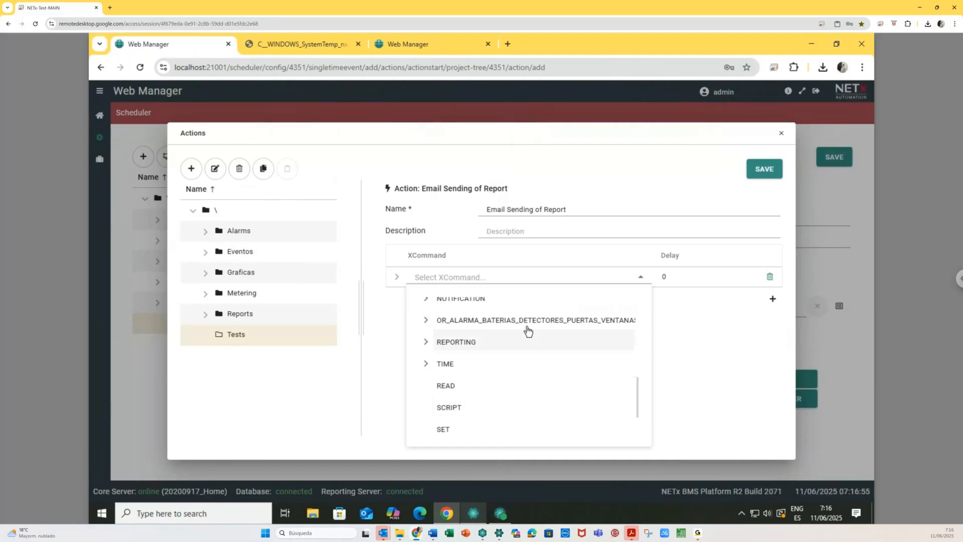
{"action": "left_click_drag", "start_coordinate": [637, 397], "coordinate": [638, 430]}
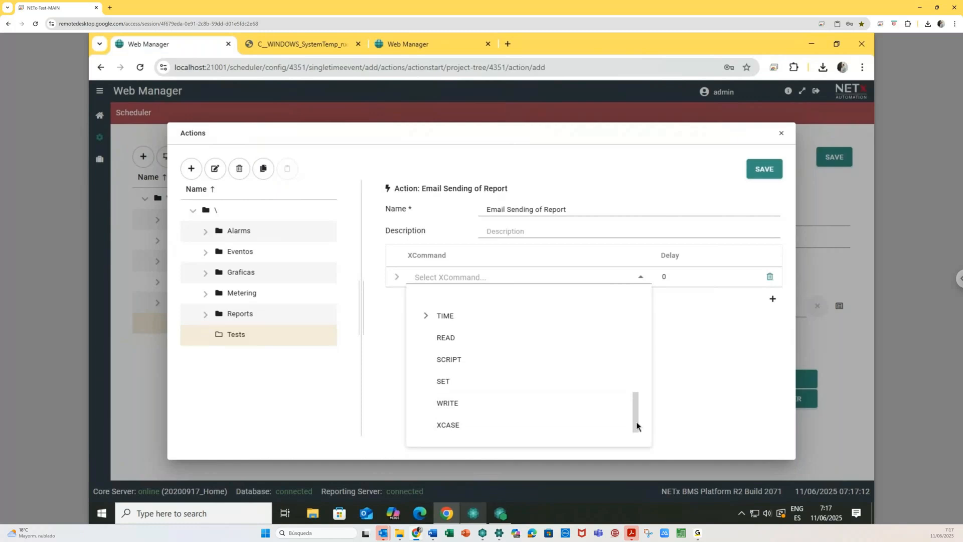
{"action": "left_click_drag", "start_coordinate": [637, 427], "coordinate": [645, 396]}
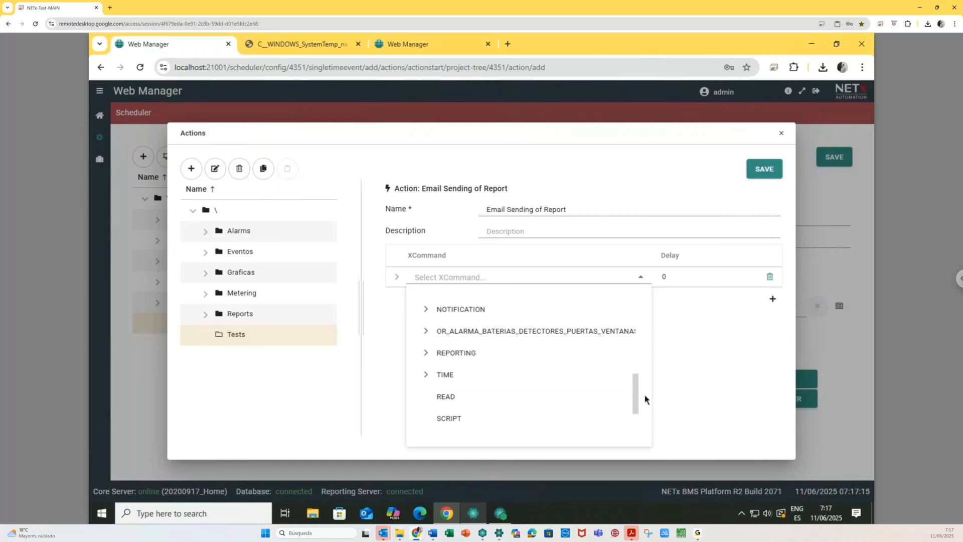
{"action": "left_click", "coordinate": [426, 359]}
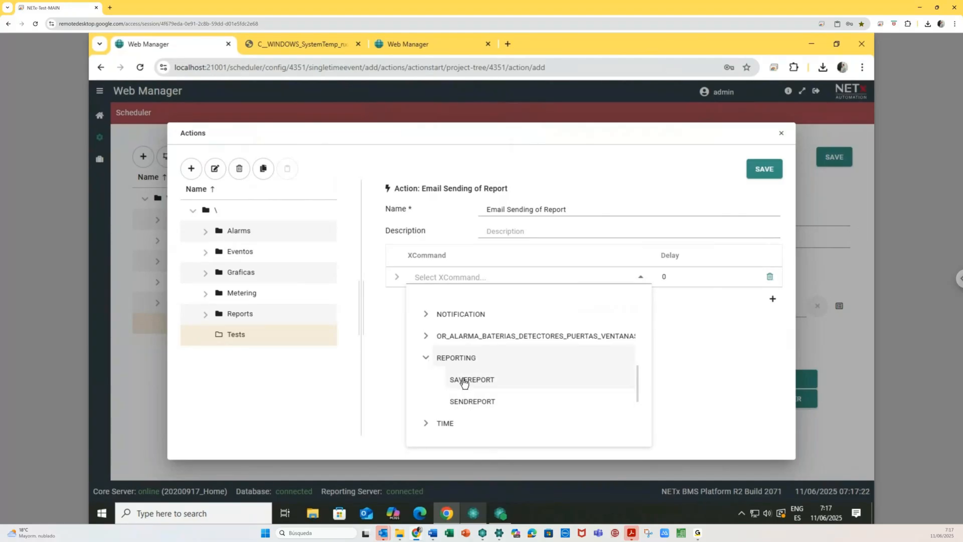
{"action": "left_click", "coordinate": [472, 402]}
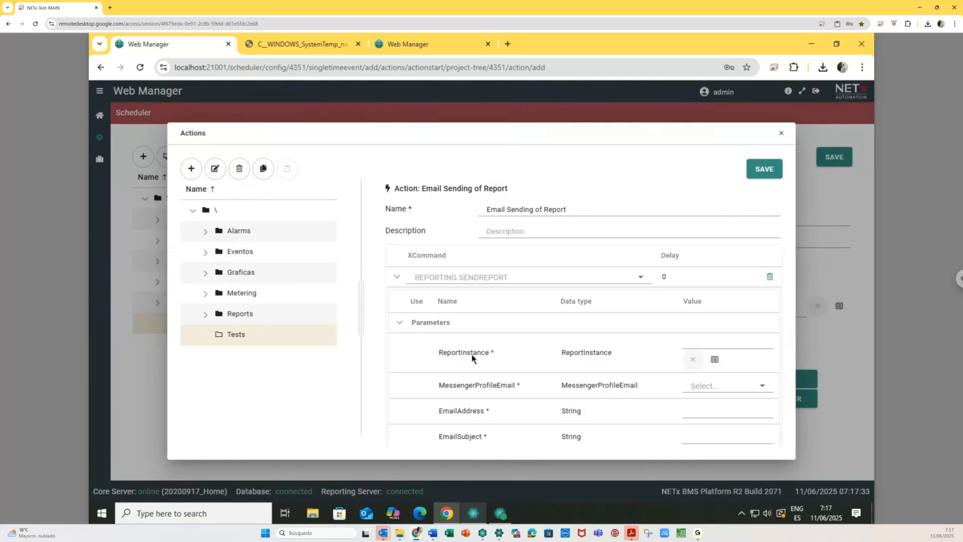
{"action": "left_click", "coordinate": [716, 361]}
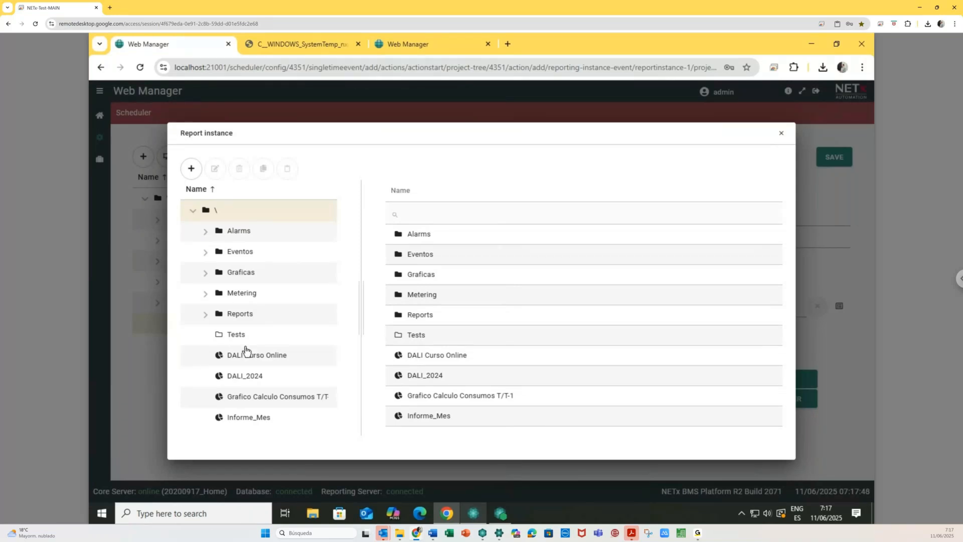
- Pick the 20250611_Test report instance from Reports as the report to send
{"action": "left_click", "coordinate": [206, 315]}
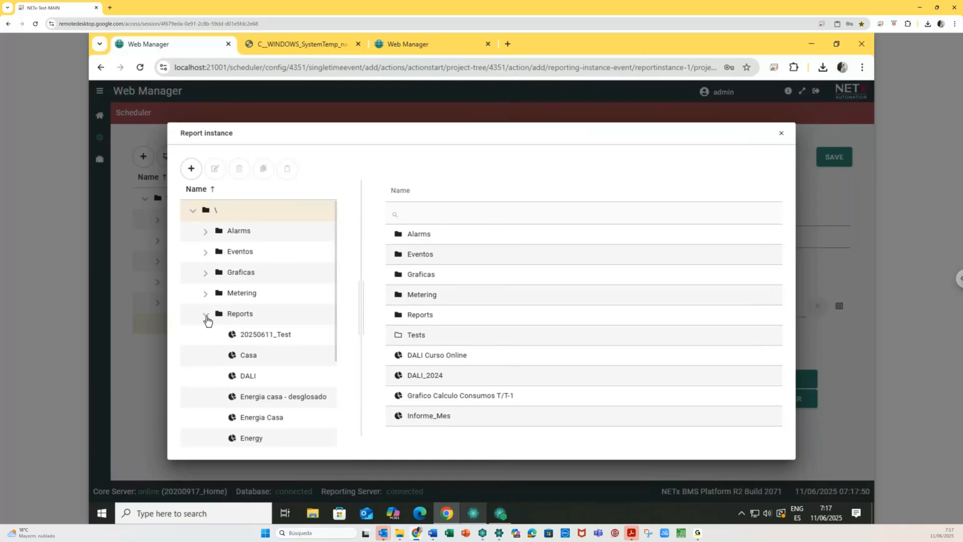
{"action": "left_click", "coordinate": [260, 337]}
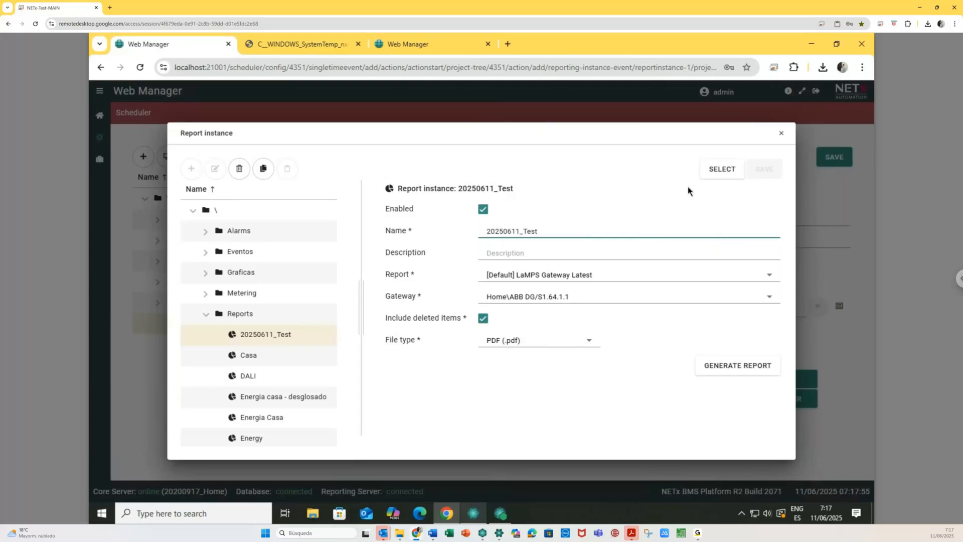
{"action": "left_click", "coordinate": [723, 170]}
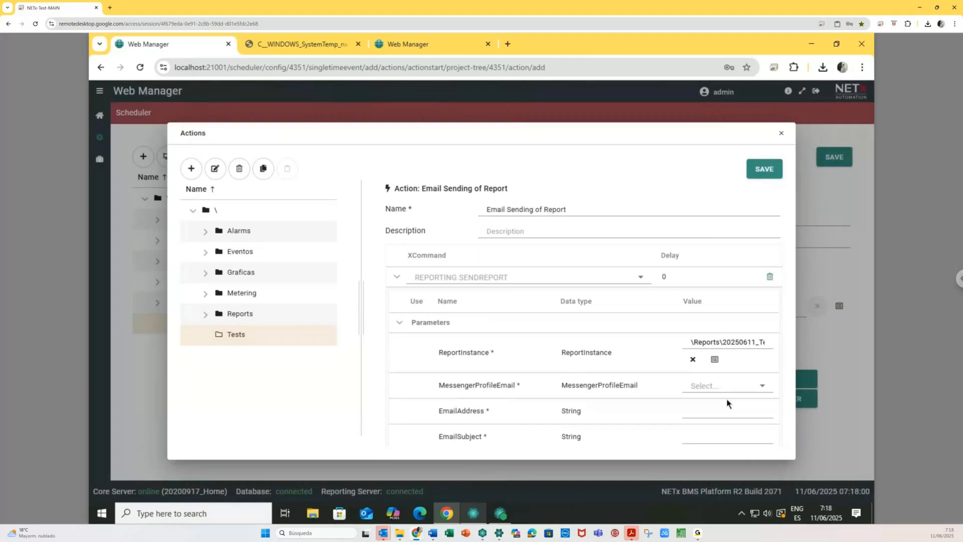
- Set MessengerProfileEmail to the configured e-mail profile
{"action": "left_click", "coordinate": [760, 391]}
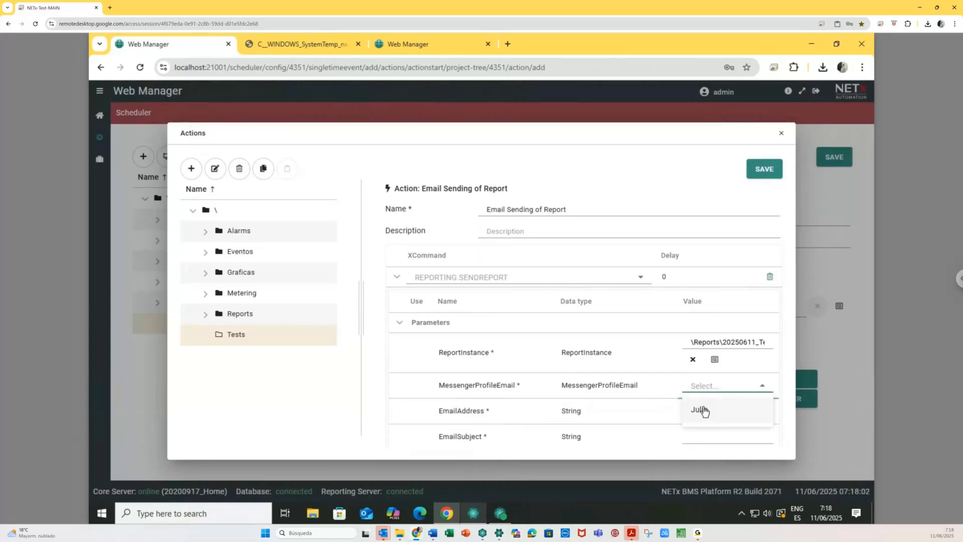
{"action": "left_click", "coordinate": [704, 412]}
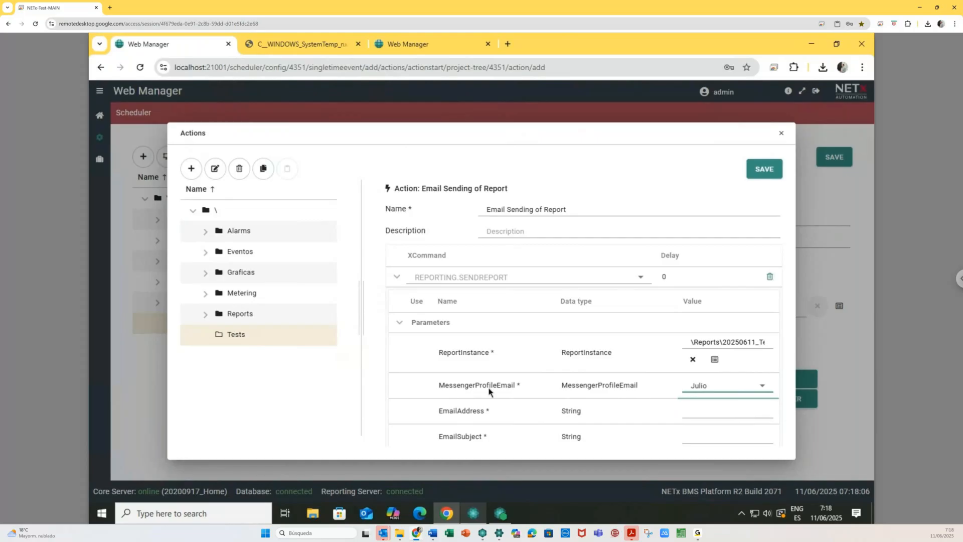
{"action": "left_click", "coordinate": [474, 512]}
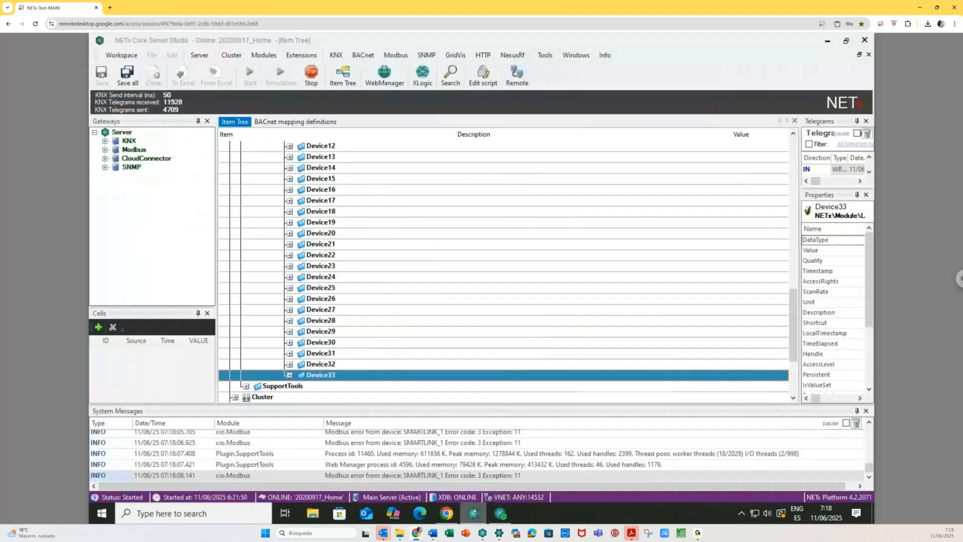
- Inspect the Email definitions in the live Messenger configuration, then close them and minimize Studio
{"action": "left_click", "coordinate": [264, 55]}
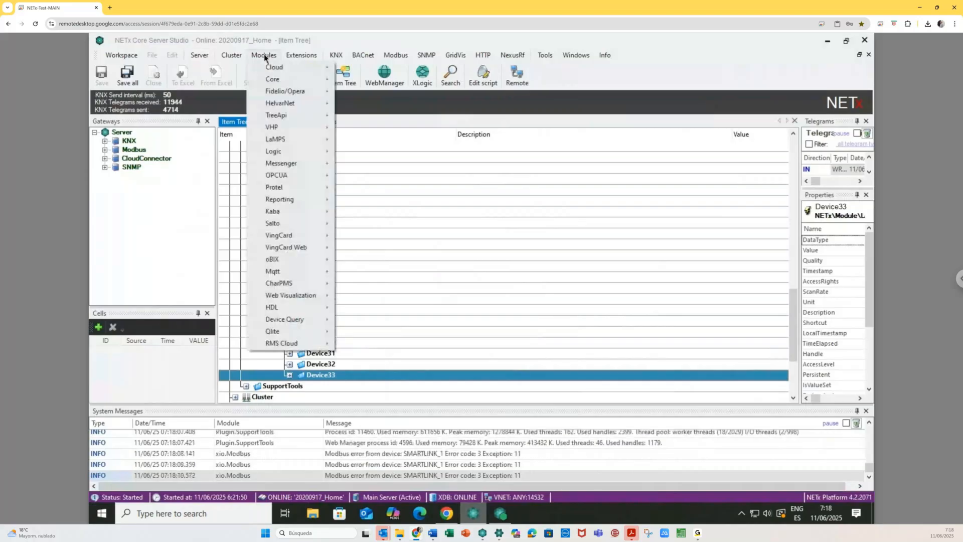
{"action": "mouse_move", "coordinate": [284, 163]}
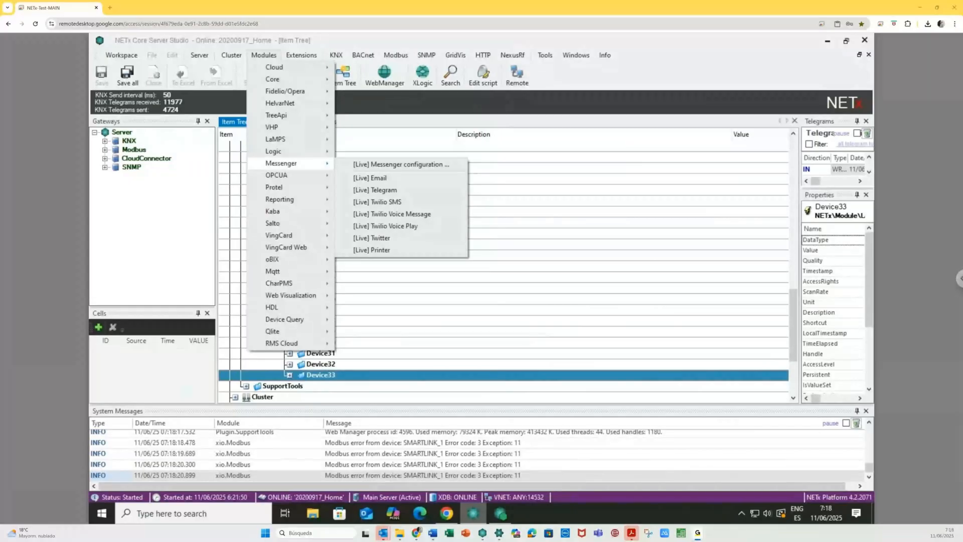
{"action": "left_click", "coordinate": [370, 178]}
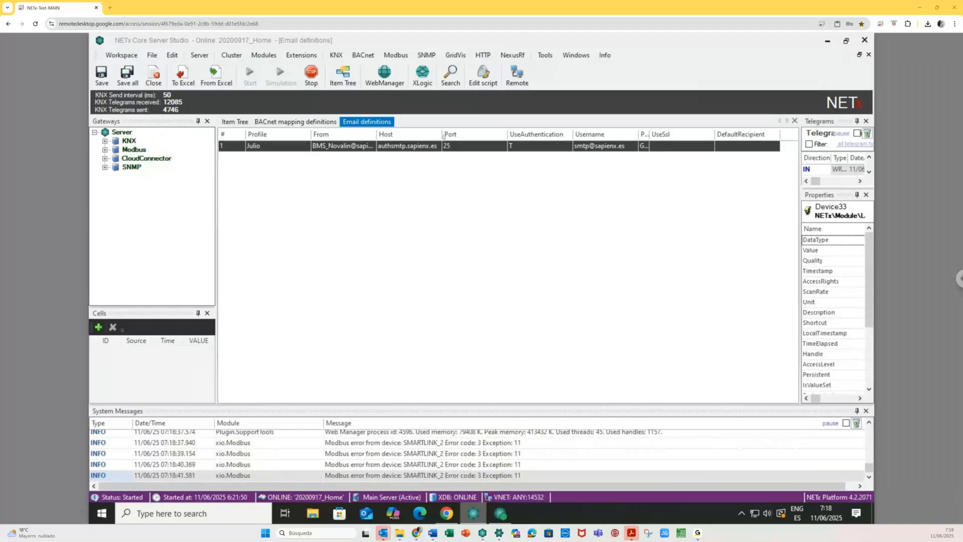
{"action": "left_click_drag", "start_coordinate": [442, 135], "coordinate": [405, 138]}
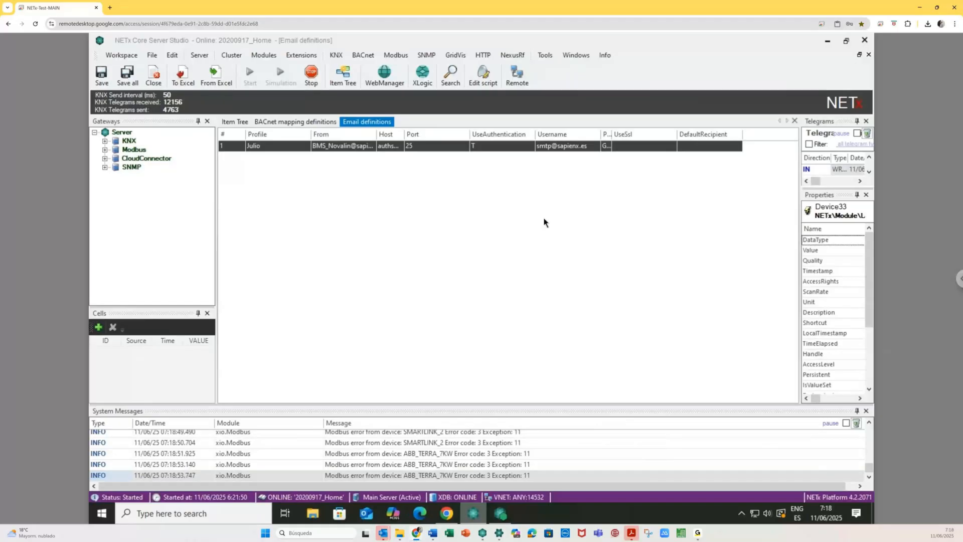
{"action": "left_click", "coordinate": [795, 122]}
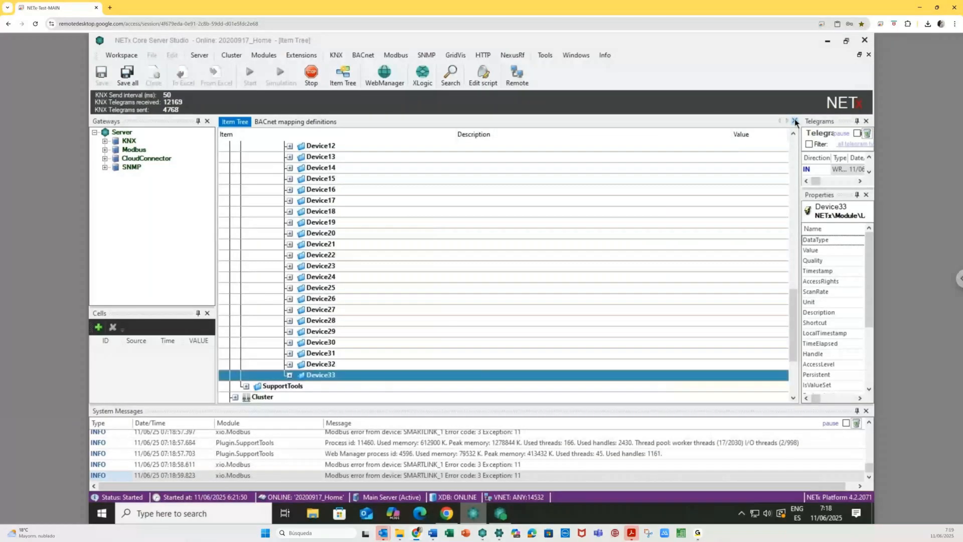
{"action": "left_click", "coordinate": [828, 42]}
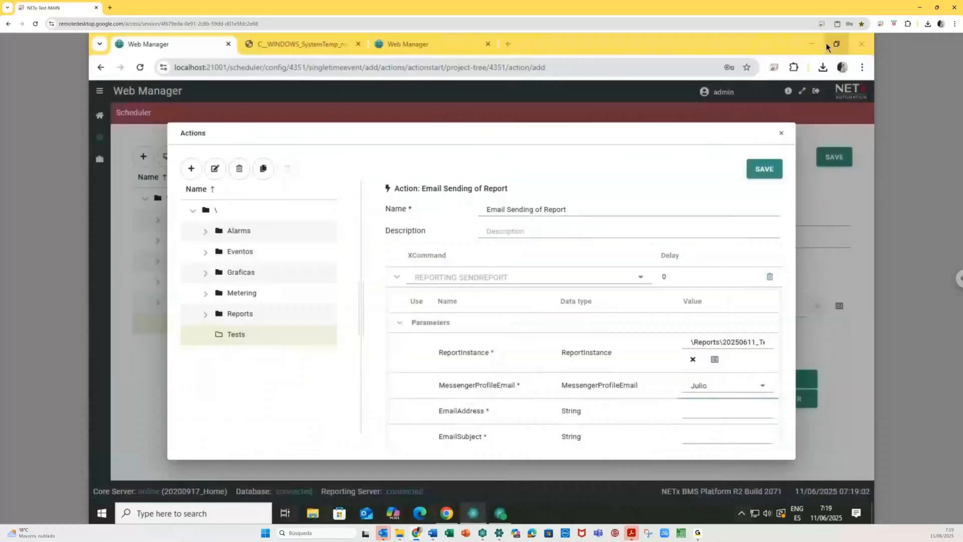
- Enter the recipient's e-mail address and subject 'Daily Report DALI Latest', save, and attach the action
{"action": "left_click", "coordinate": [751, 384]}
{"action": "left_click", "coordinate": [609, 401]}
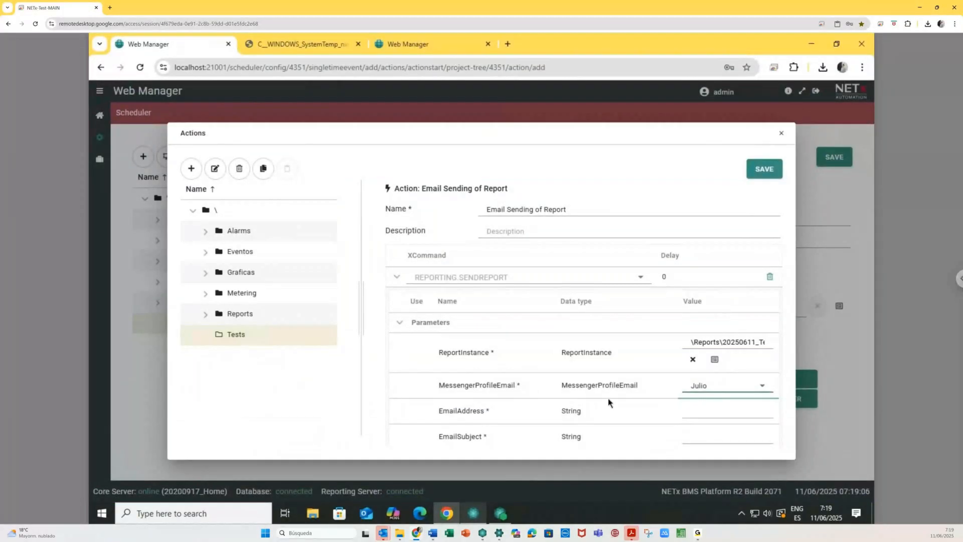
{"action": "left_click", "coordinate": [690, 412]}
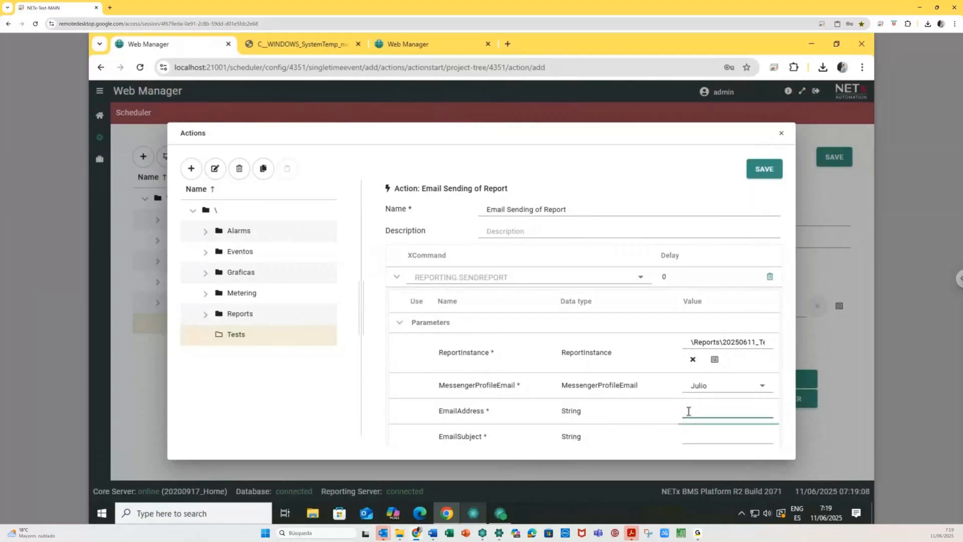
{"action": "left_click", "coordinate": [703, 435]}
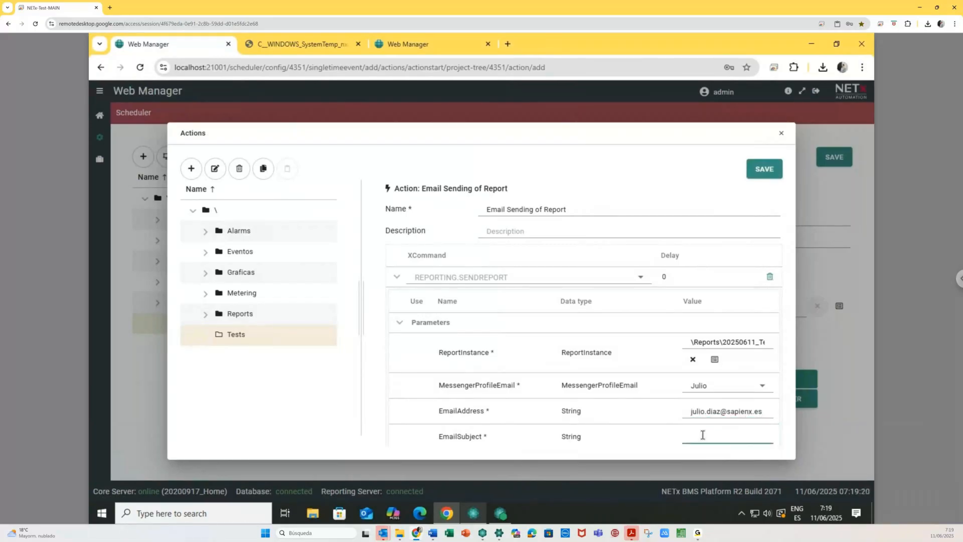
{"action": "type", "text": "Da"}
{"action": "type", "text": "ily Report "}
{"action": "type", "text": "DALI"}
{"action": "type", "text": " L"}
{"action": "type", "text": "at"}
{"action": "type", "text": "est"}
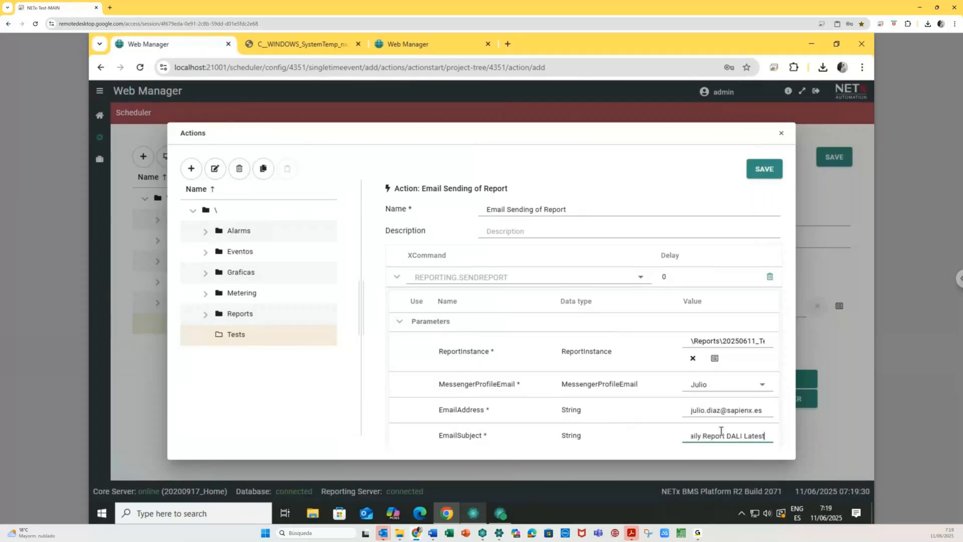
{"action": "left_click", "coordinate": [764, 171]}
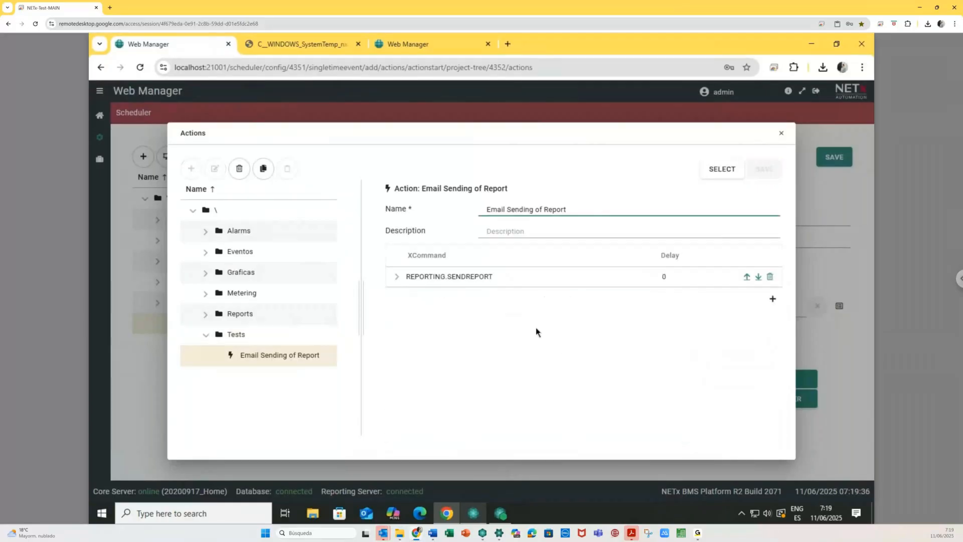
{"action": "left_click", "coordinate": [725, 174]}
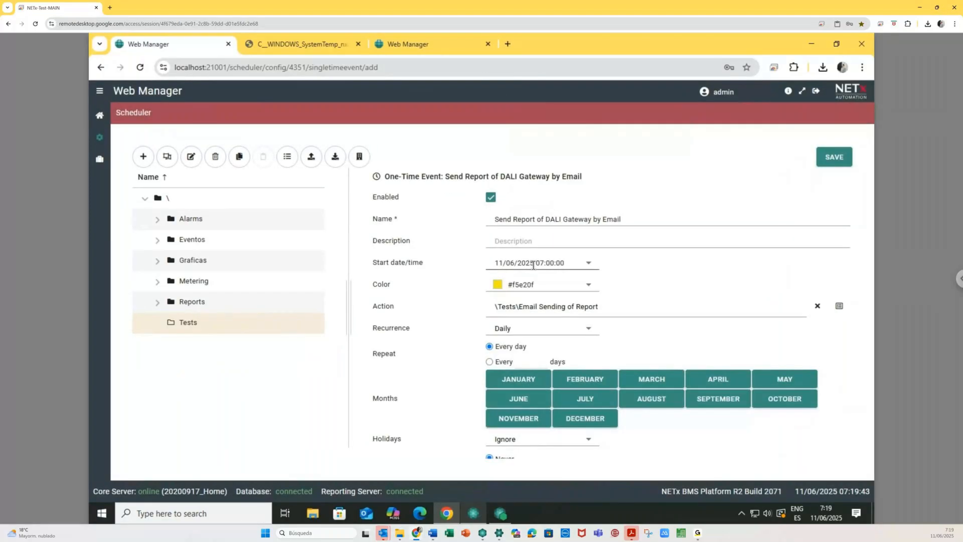
- Change the event's start time to 07:20:00 and save the event
{"action": "left_click", "coordinate": [551, 264]}
{"action": "key", "text": "shift+Left"}
{"action": "type", "text": "2"}
{"action": "left_click", "coordinate": [831, 159]}
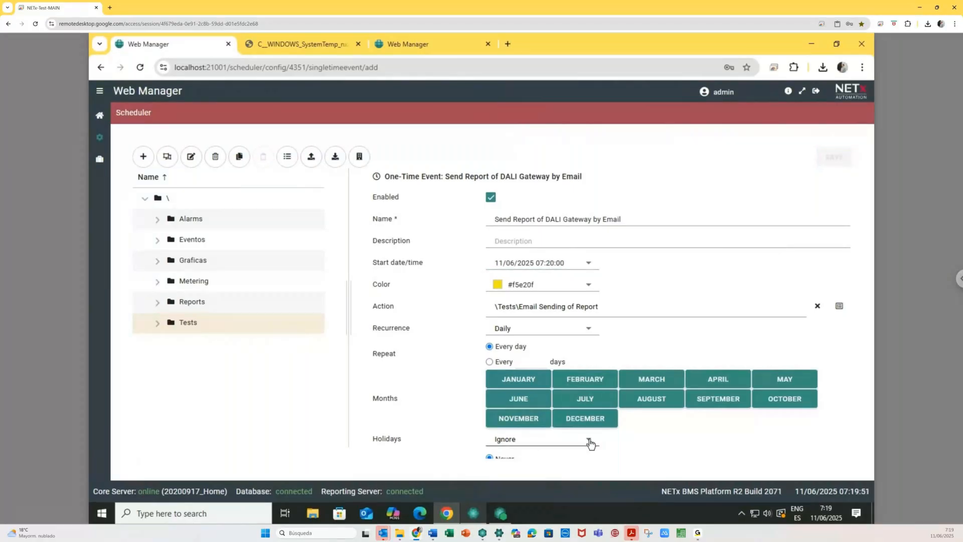
{"action": "left_click", "coordinate": [473, 513]}
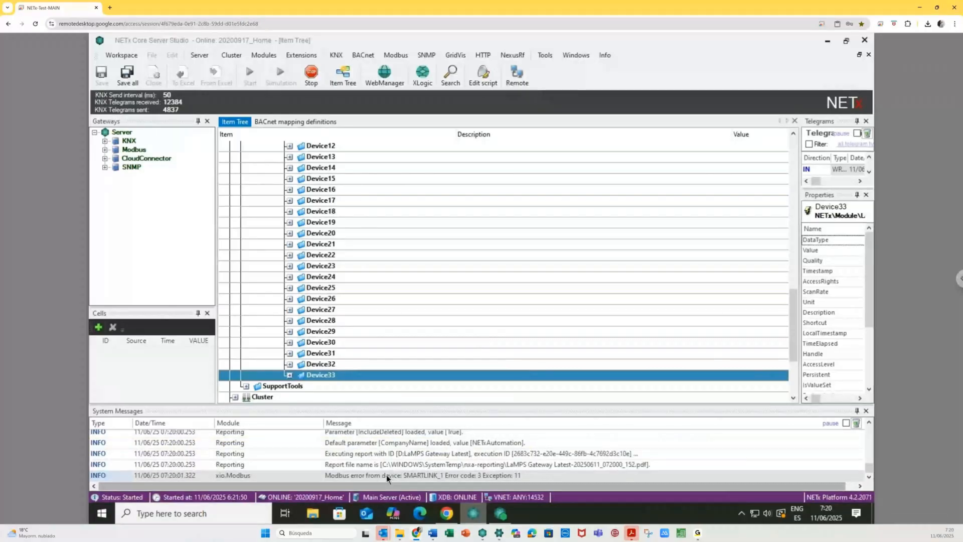
- Check the System Messages log for the LaMPS Gateway Latest report generated at 07:20
{"action": "left_click", "coordinate": [384, 451]}
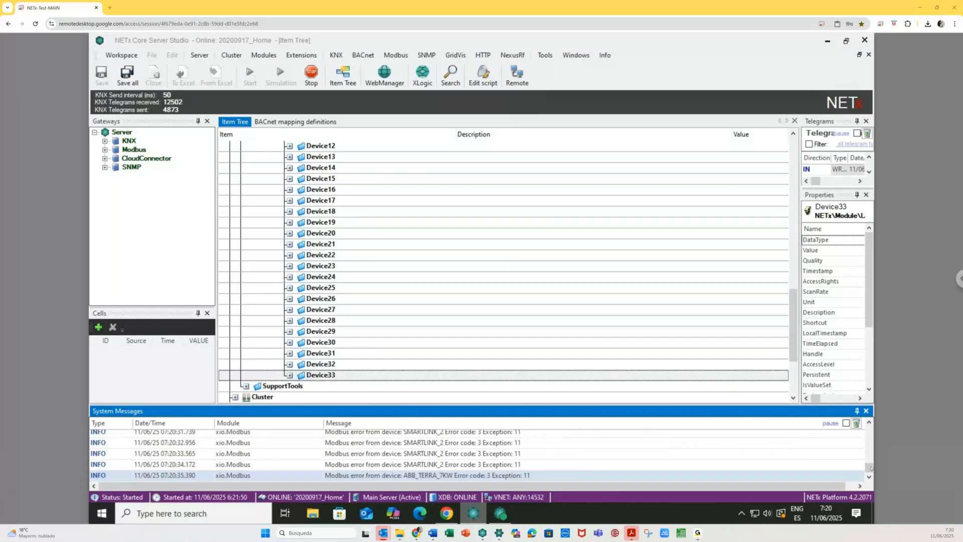
{"action": "left_click_drag", "start_coordinate": [870, 468], "coordinate": [880, 429]}
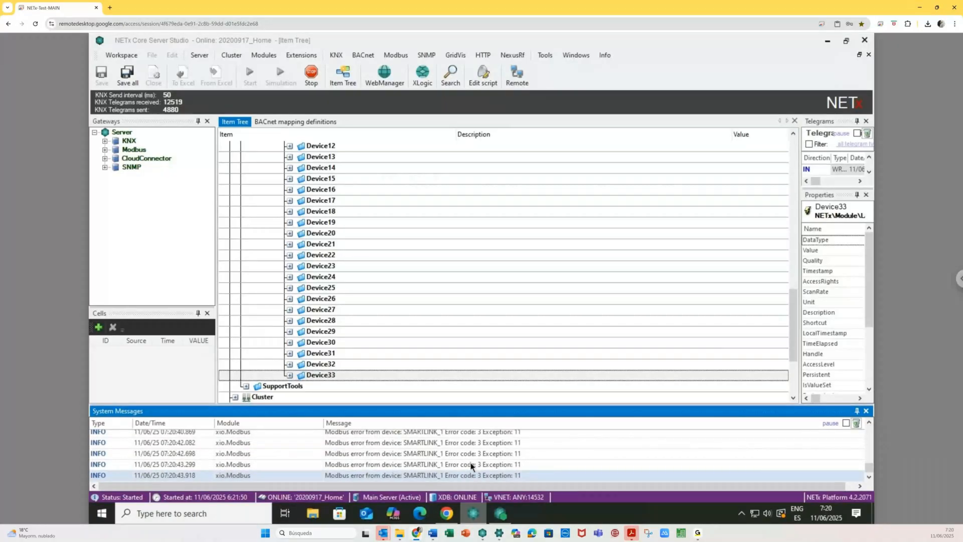
{"action": "left_click", "coordinate": [199, 55]}
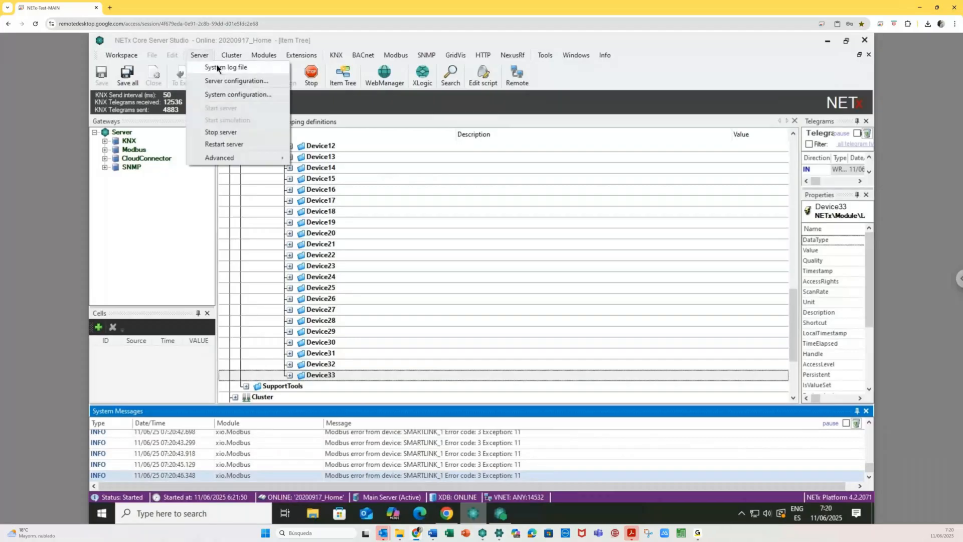
- Open the System Log File and group its entries by module and message type
{"action": "left_click", "coordinate": [217, 67]}
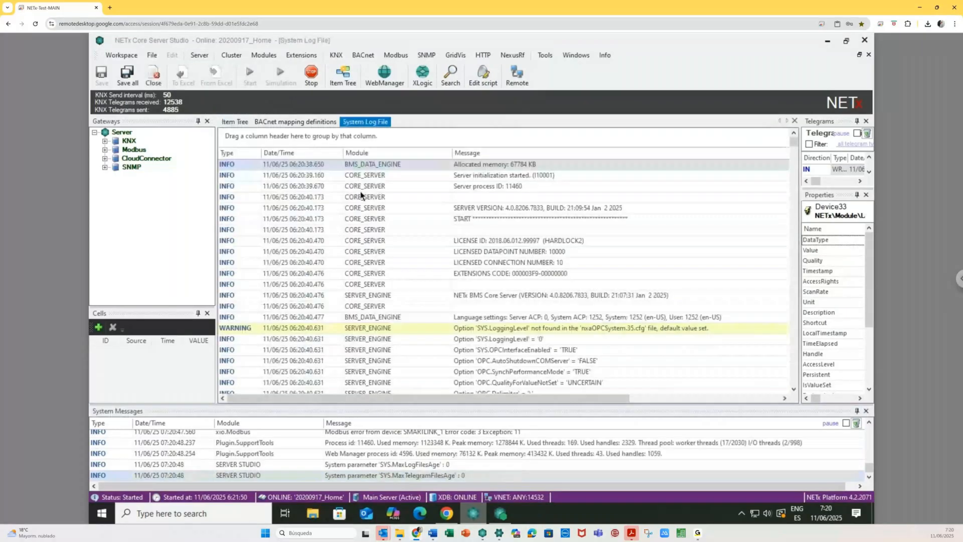
{"action": "left_click_drag", "start_coordinate": [357, 153], "coordinate": [245, 137]}
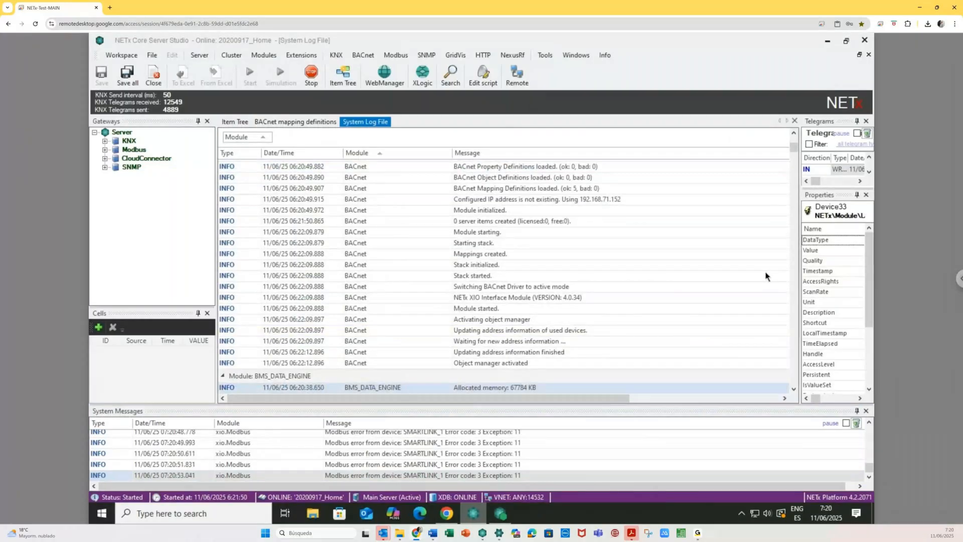
{"action": "left_click_drag", "start_coordinate": [793, 147], "coordinate": [785, 313]}
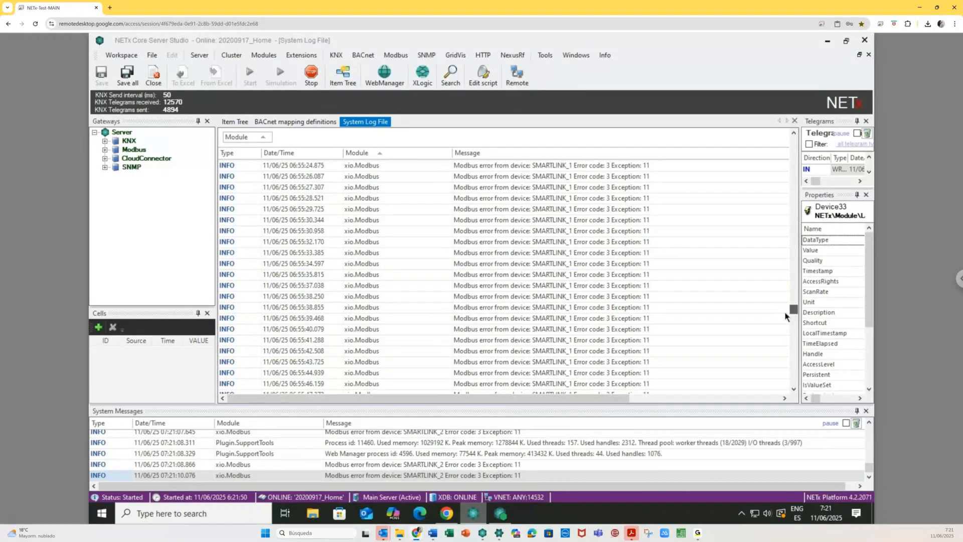
{"action": "left_click_drag", "start_coordinate": [227, 152], "coordinate": [272, 144]}
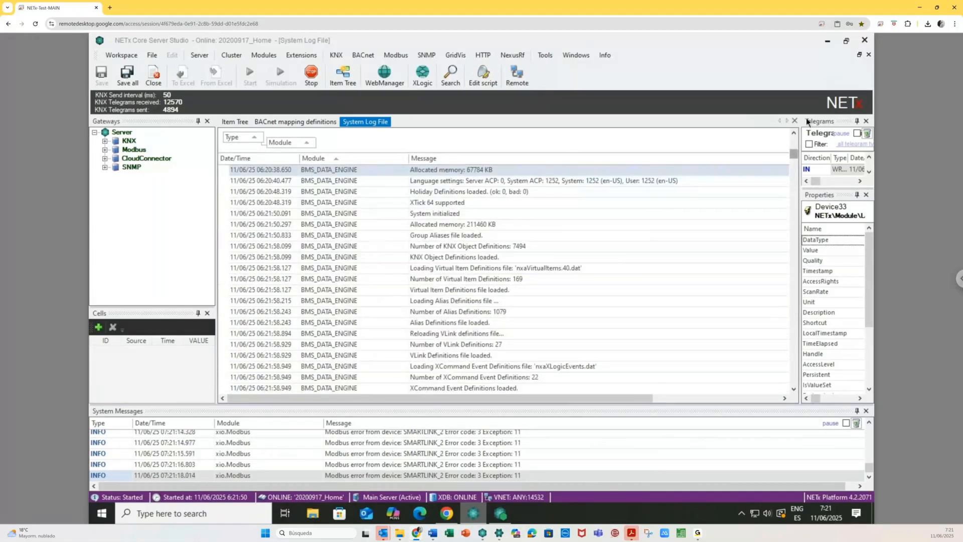
{"action": "scroll", "coordinate": [507, 192], "scroll_direction": "up", "scroll_amount": 10}
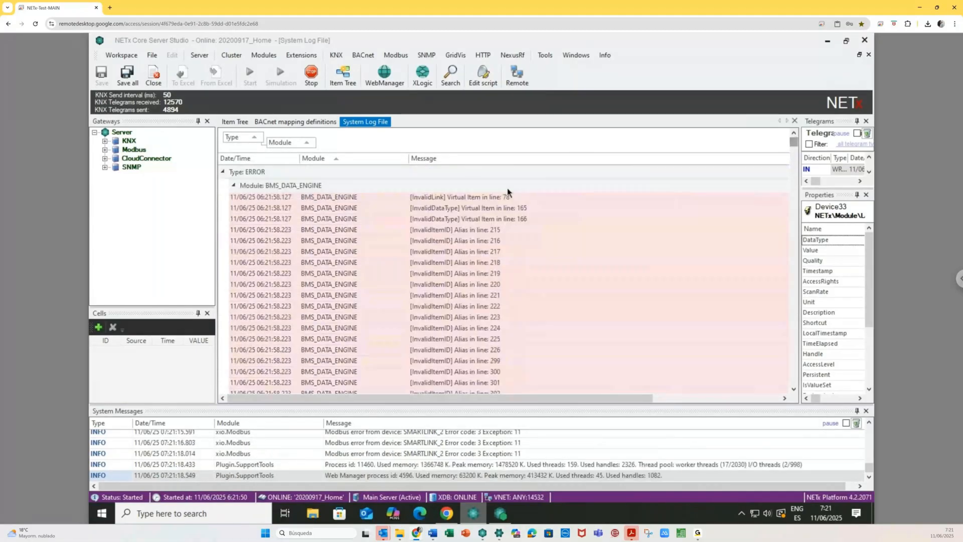
- Collapse the BMS_DATA_ENGINE, NETIP_TUNNELING_SOCKET, unnamed, API_MANAGER, App Loader, BACnet and CloudConnector groups
{"action": "double_click", "coordinate": [342, 187]}
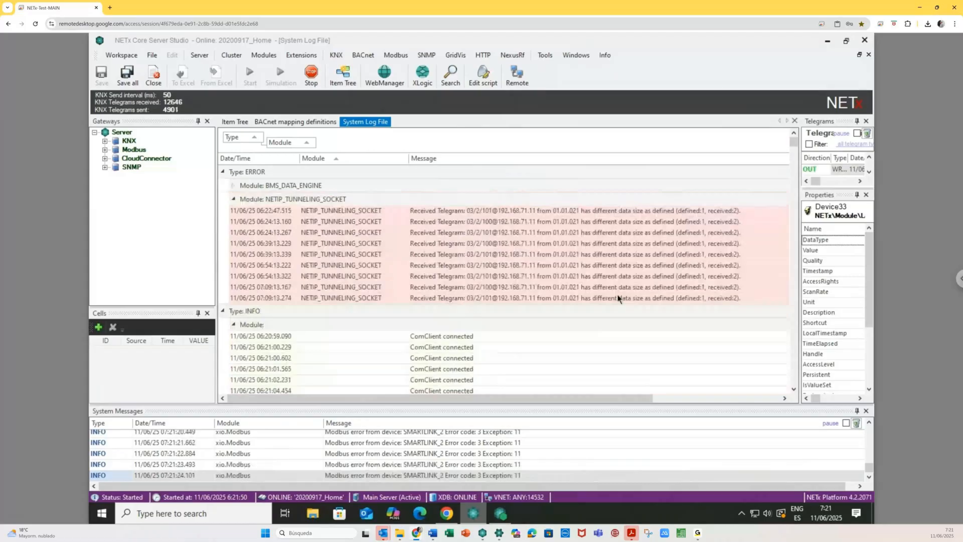
{"action": "left_click", "coordinate": [233, 199]}
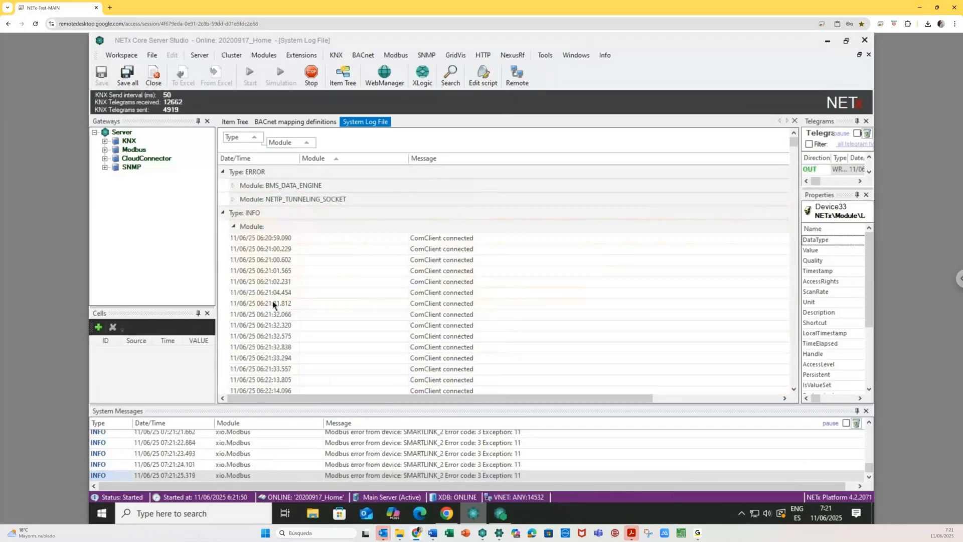
{"action": "left_click", "coordinate": [233, 227]}
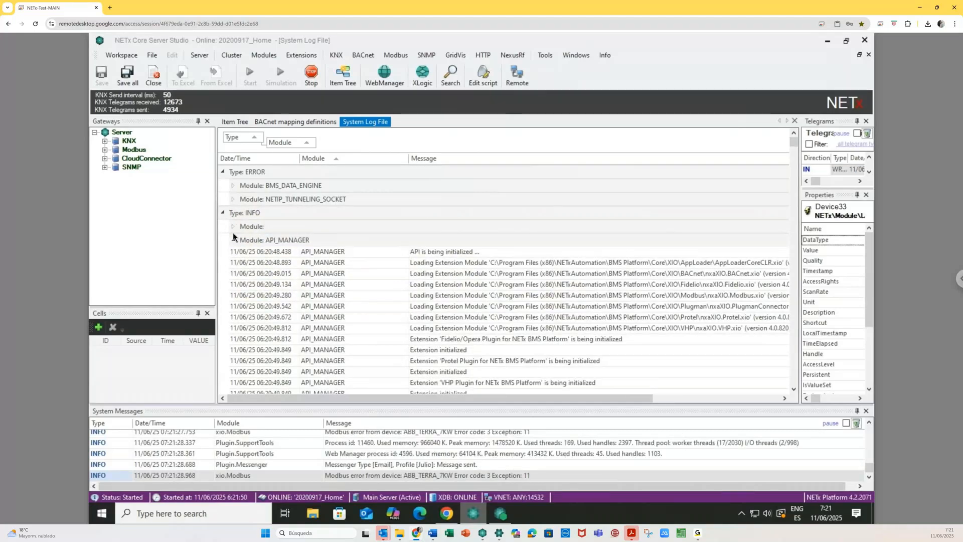
{"action": "left_click", "coordinate": [233, 240]}
{"action": "left_click", "coordinate": [233, 254]}
{"action": "left_click", "coordinate": [234, 267]}
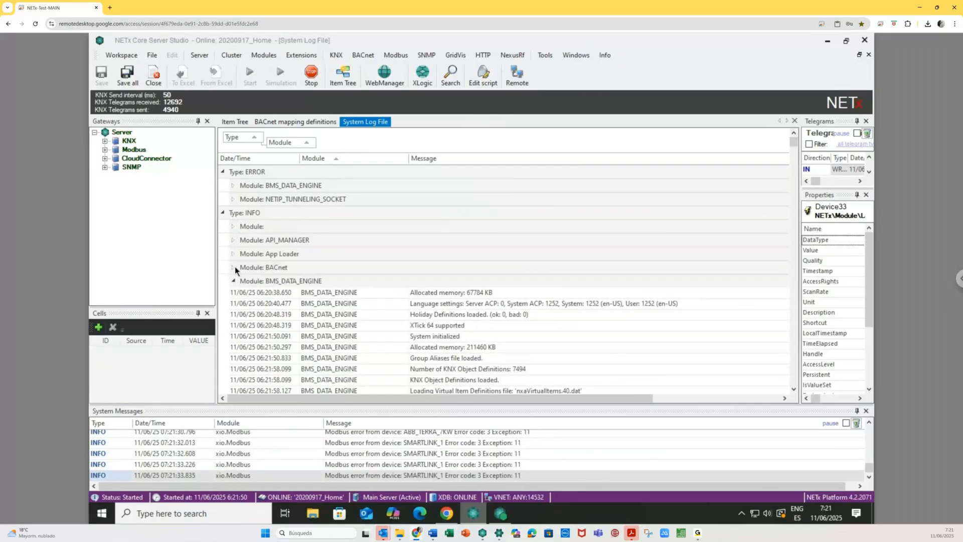
{"action": "left_click", "coordinate": [234, 281]}
{"action": "left_click", "coordinate": [234, 295]}
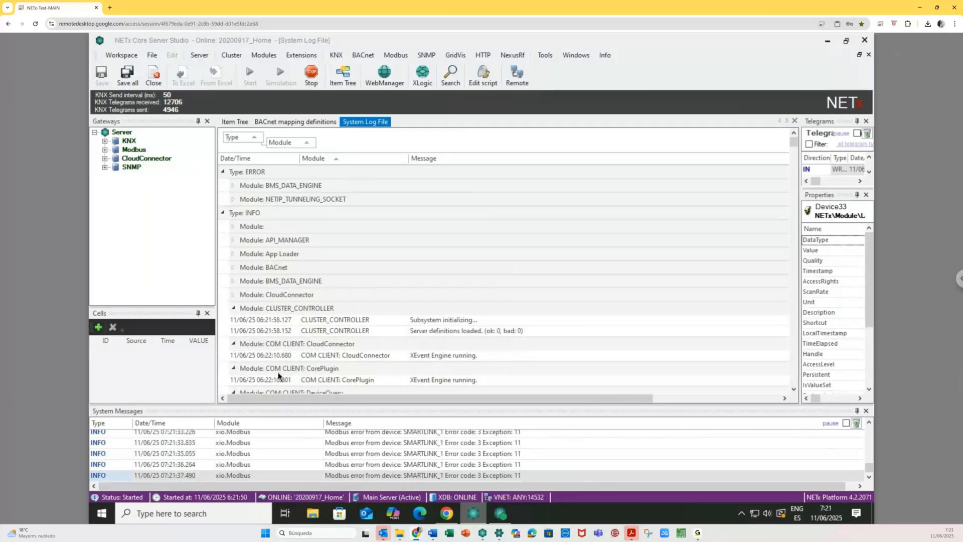
- Collapse the CORE_SERVER, DeviceQuery, GATEWAY_MANAGER and Http groups, then bring the Daily Report DALI Latest email into view
{"action": "scroll", "coordinate": [234, 314], "scroll_direction": "down", "scroll_amount": 1}
{"action": "scroll", "coordinate": [235, 314], "scroll_direction": "down", "scroll_amount": 1}
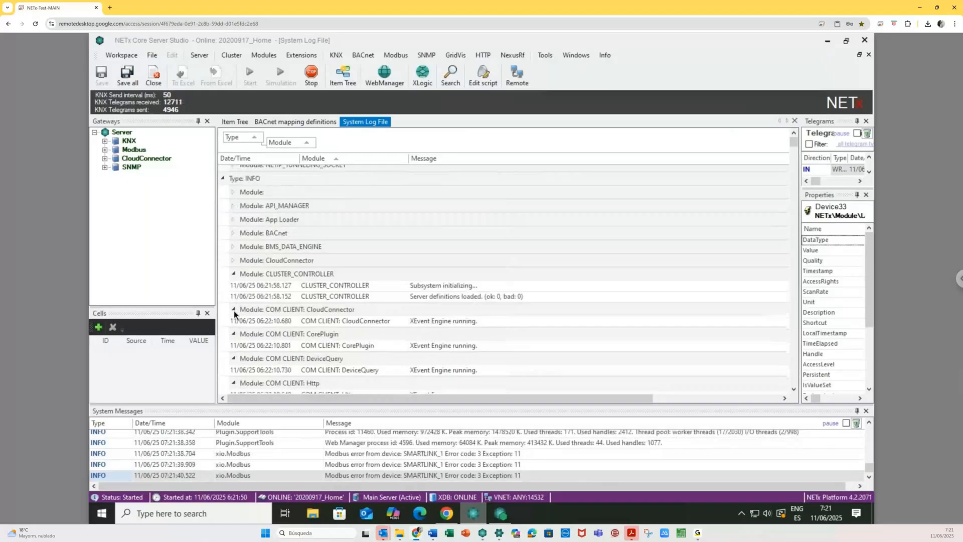
{"action": "scroll", "coordinate": [234, 311], "scroll_direction": "down", "scroll_amount": 1}
{"action": "scroll", "coordinate": [234, 314], "scroll_direction": "down", "scroll_amount": 1}
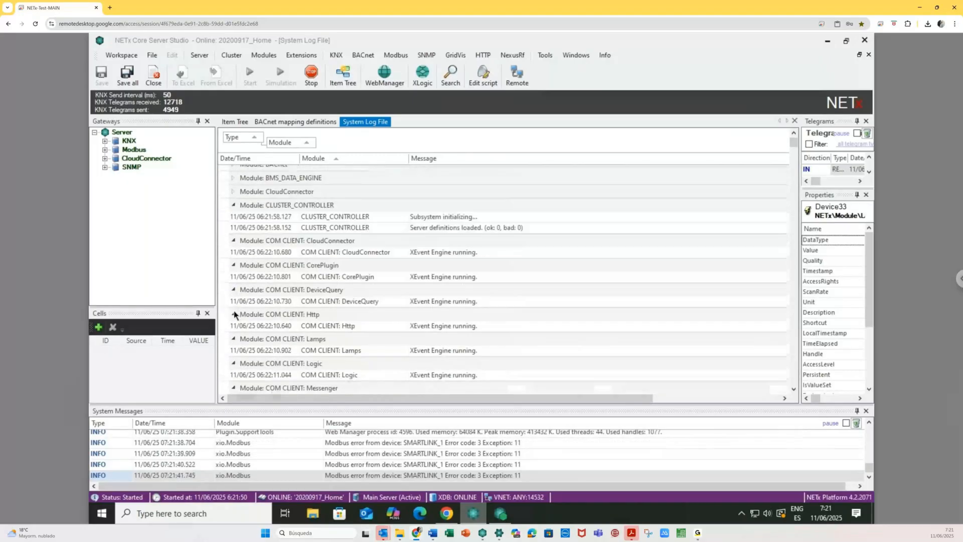
{"action": "scroll", "coordinate": [234, 314], "scroll_direction": "down", "scroll_amount": 1}
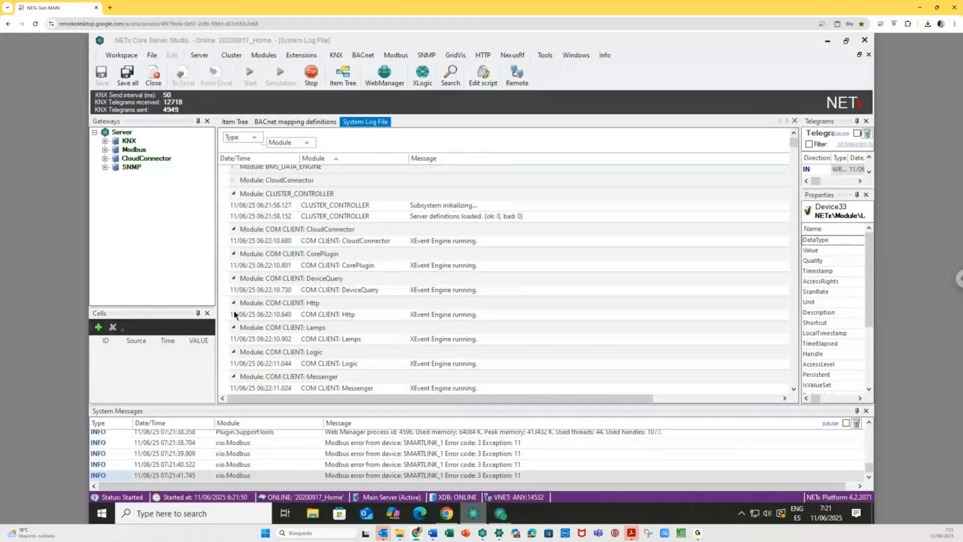
{"action": "scroll", "coordinate": [233, 314], "scroll_direction": "down", "scroll_amount": 4}
{"action": "scroll", "coordinate": [281, 265], "scroll_direction": "down", "scroll_amount": 5}
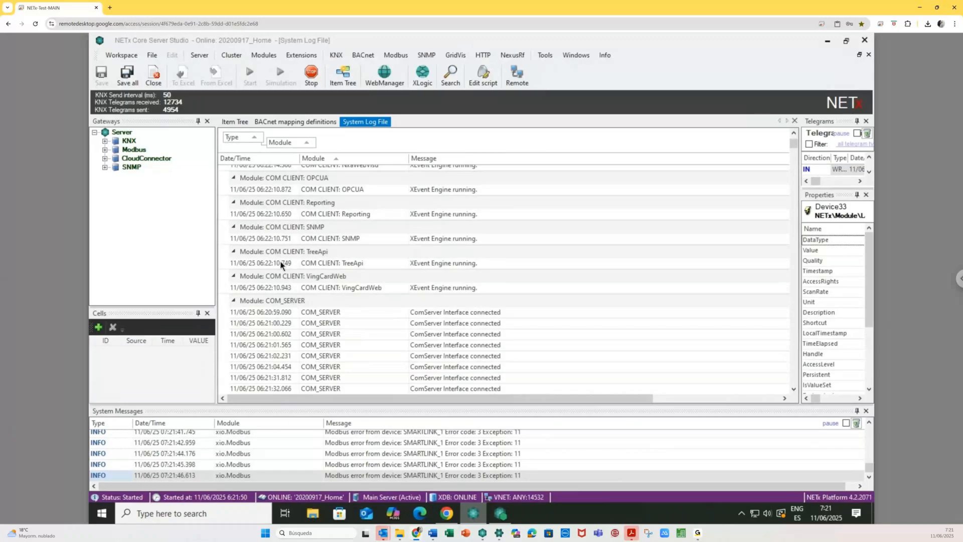
{"action": "scroll", "coordinate": [279, 342], "scroll_direction": "down", "scroll_amount": 1}
{"action": "left_click", "coordinate": [233, 303]}
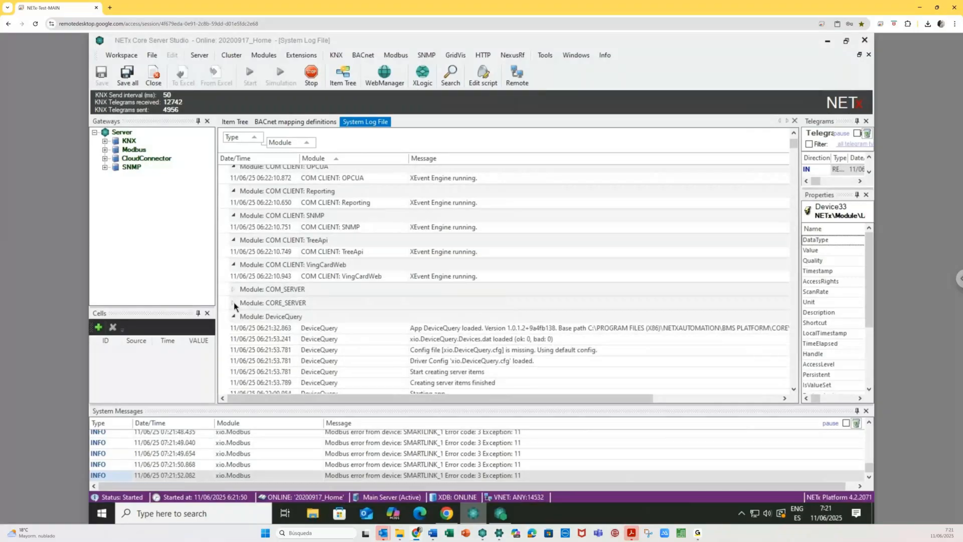
{"action": "scroll", "coordinate": [233, 291], "scroll_direction": "down", "scroll_amount": 5}
{"action": "left_click", "coordinate": [233, 252]}
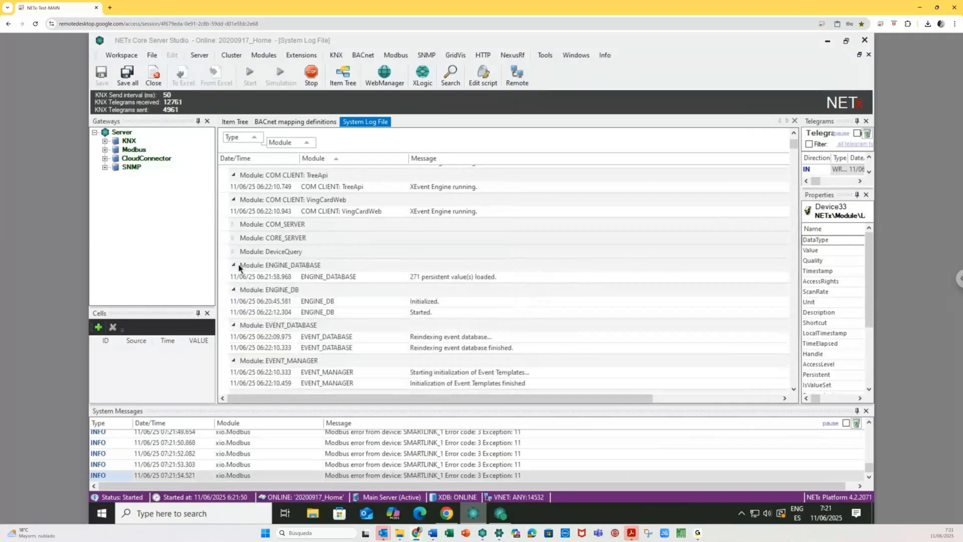
{"action": "scroll", "coordinate": [266, 329], "scroll_direction": "down", "scroll_amount": 4}
{"action": "scroll", "coordinate": [259, 330], "scroll_direction": "down", "scroll_amount": 4}
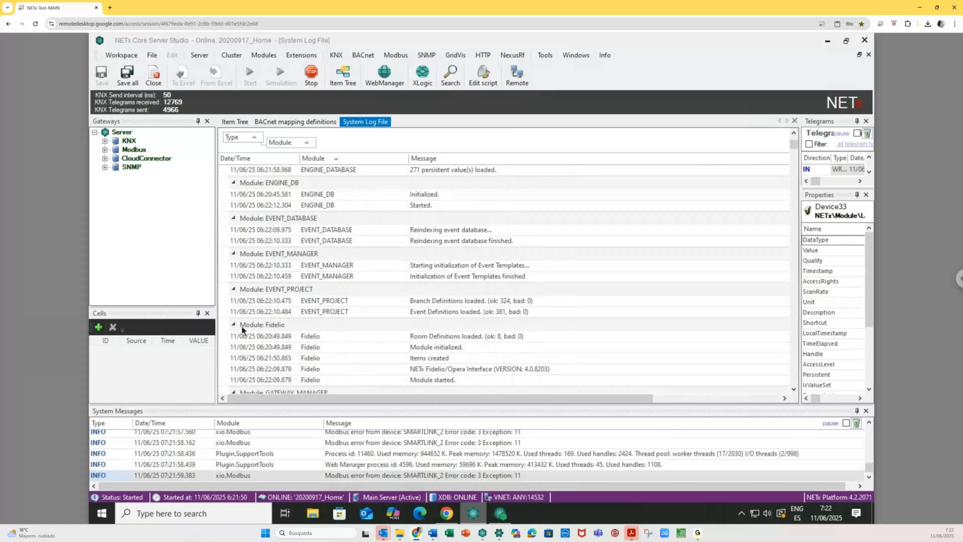
{"action": "scroll", "coordinate": [257, 307], "scroll_direction": "down", "scroll_amount": 3}
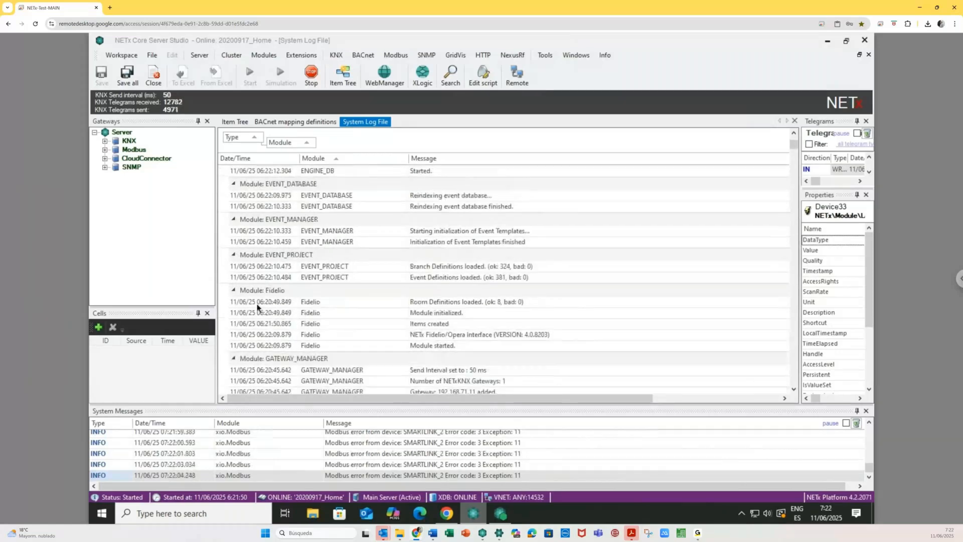
{"action": "scroll", "coordinate": [257, 307], "scroll_direction": "down", "scroll_amount": 5}
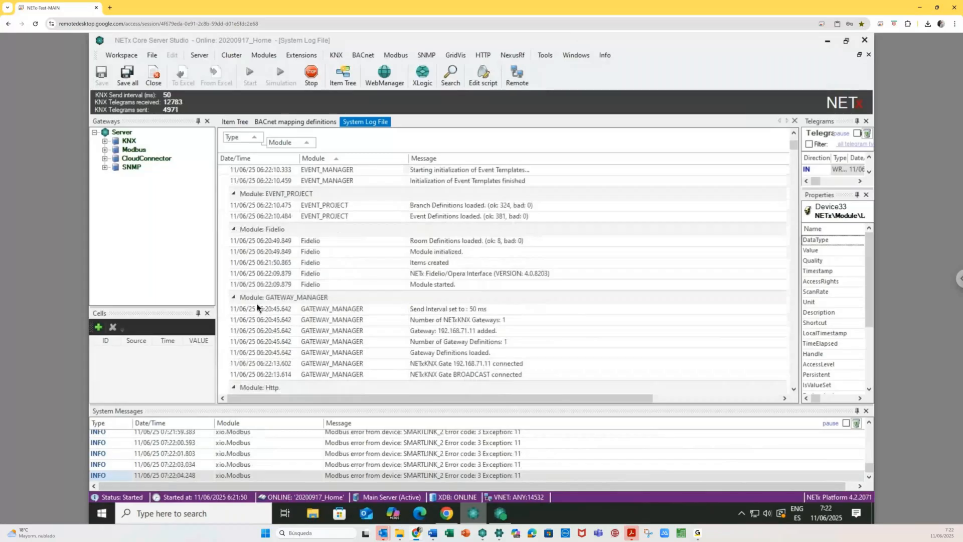
{"action": "scroll", "coordinate": [257, 307], "scroll_direction": "down", "scroll_amount": 2}
{"action": "left_click", "coordinate": [234, 278]}
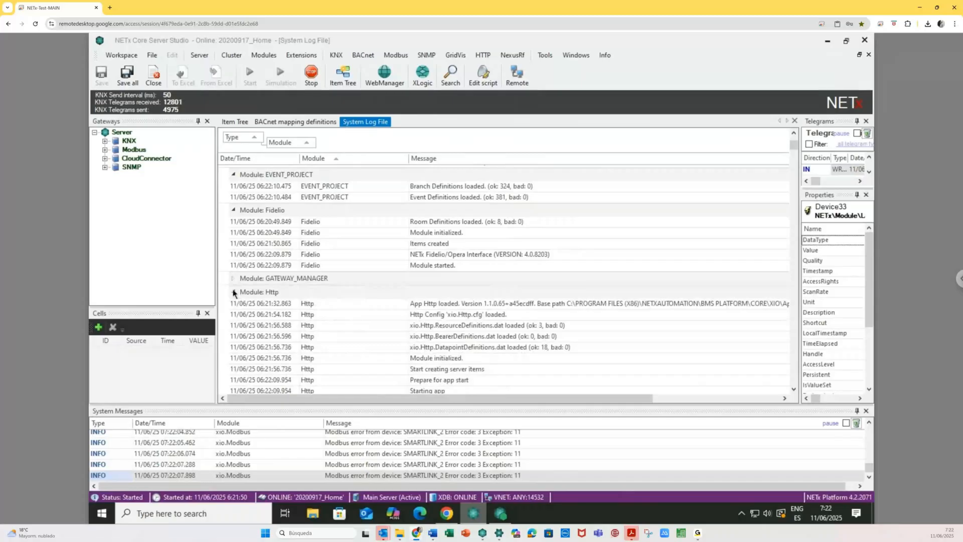
{"action": "left_click", "coordinate": [234, 292]}
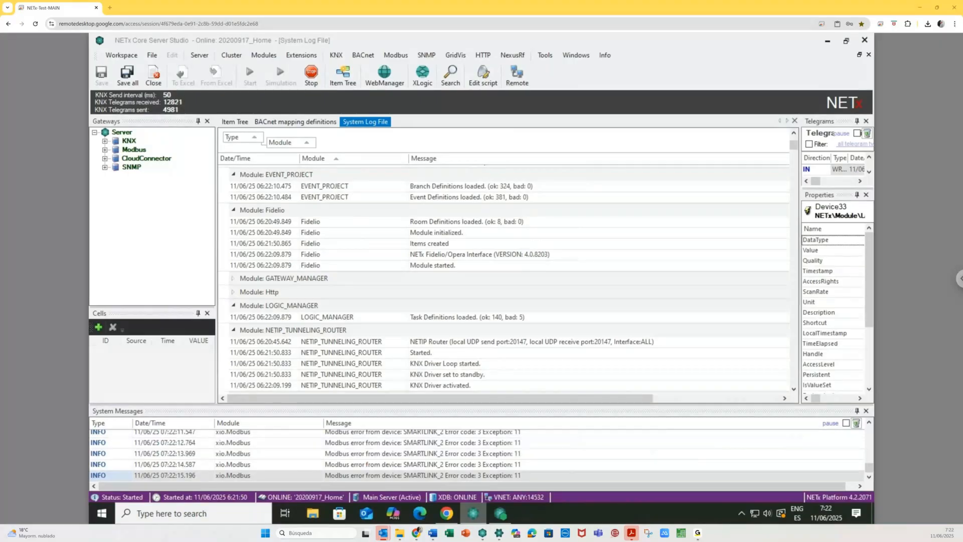
{"action": "left_click_drag", "start_coordinate": [0, 119], "coordinate": [480, 121]}
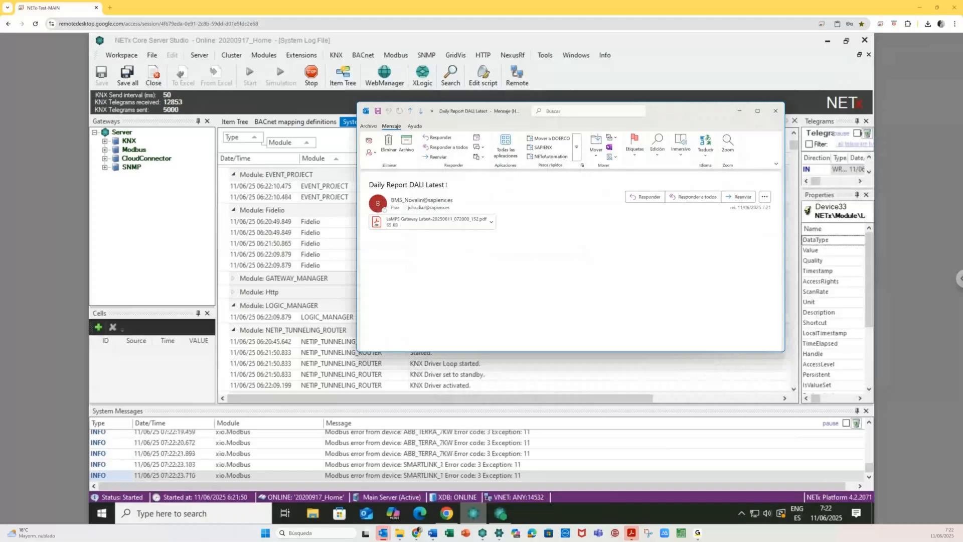
- Open the LaMPS Gateway report PDF, review page 2, then close all PDF tabs and the email
{"action": "left_click", "coordinate": [450, 226]}
{"action": "double_click", "coordinate": [450, 227]}
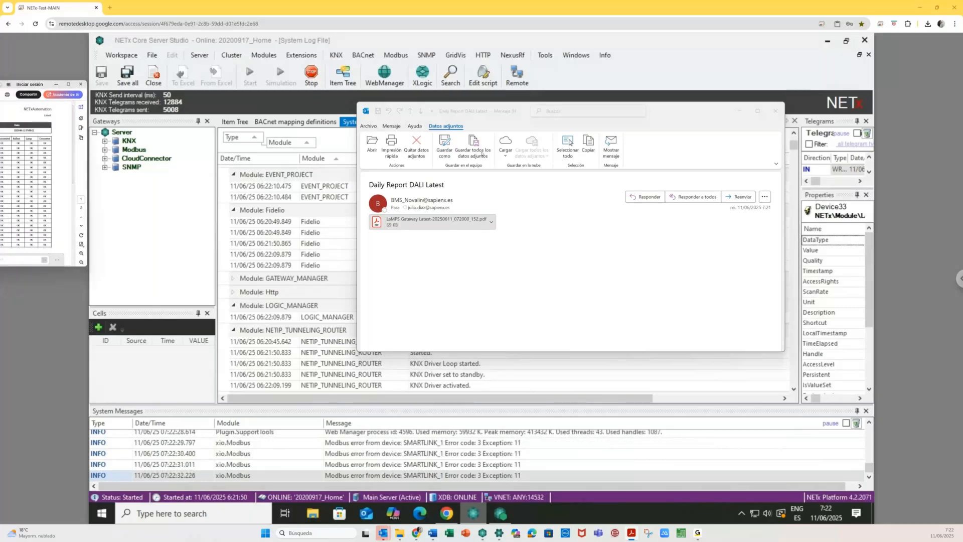
{"action": "left_click_drag", "start_coordinate": [698, 295], "coordinate": [686, 370]}
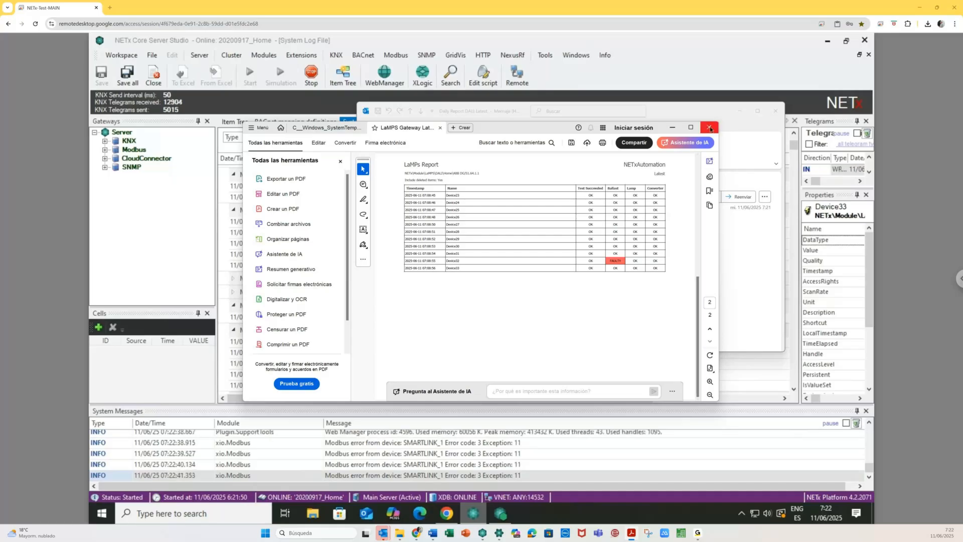
{"action": "left_click", "coordinate": [710, 129]}
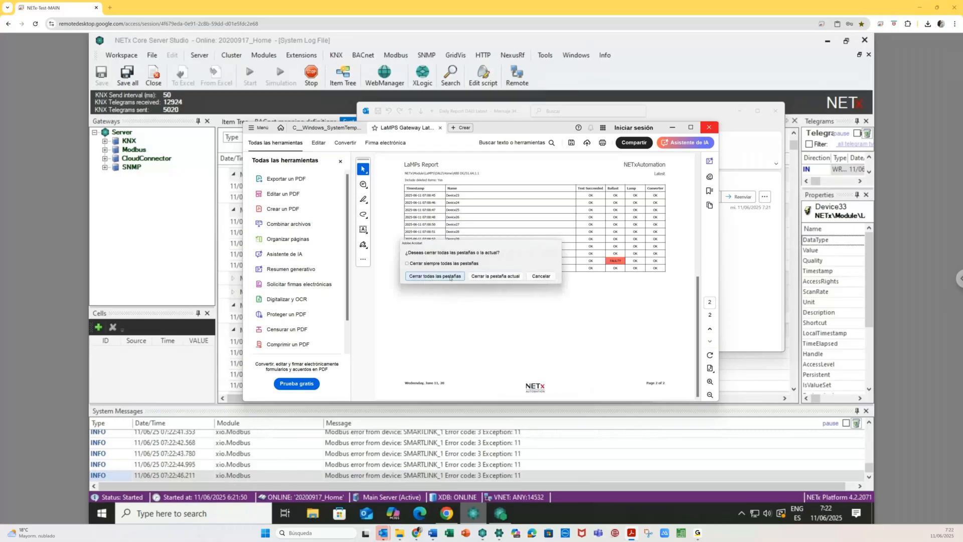
{"action": "left_click", "coordinate": [455, 277]}
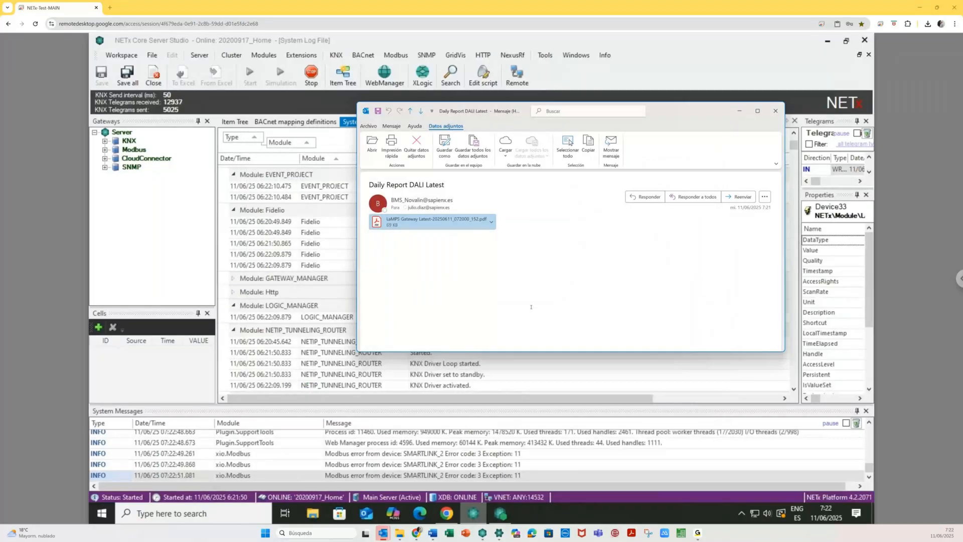
{"action": "key", "text": "Escape"}
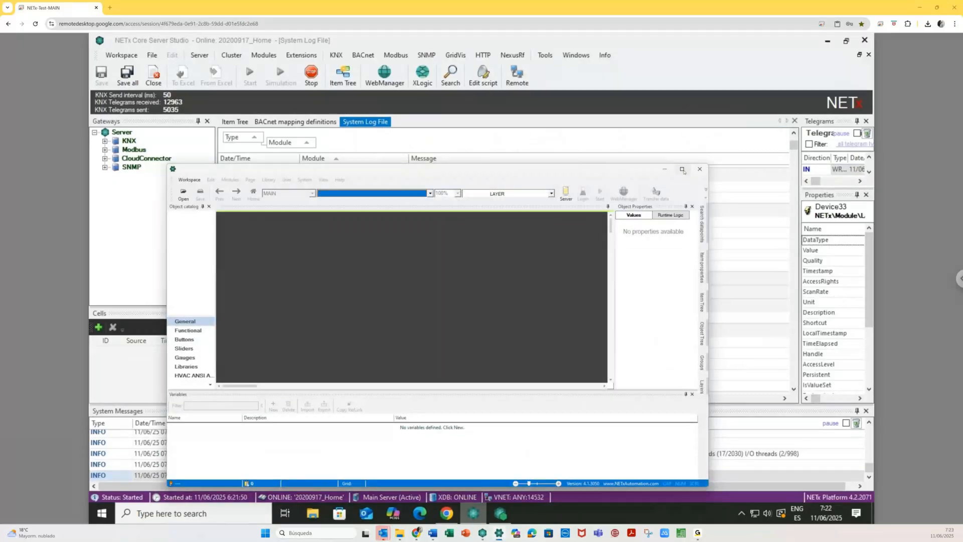
- Maximize the visualization editor, accept the local server connection and log in with the administrator credentials
{"action": "left_click", "coordinate": [682, 170]}
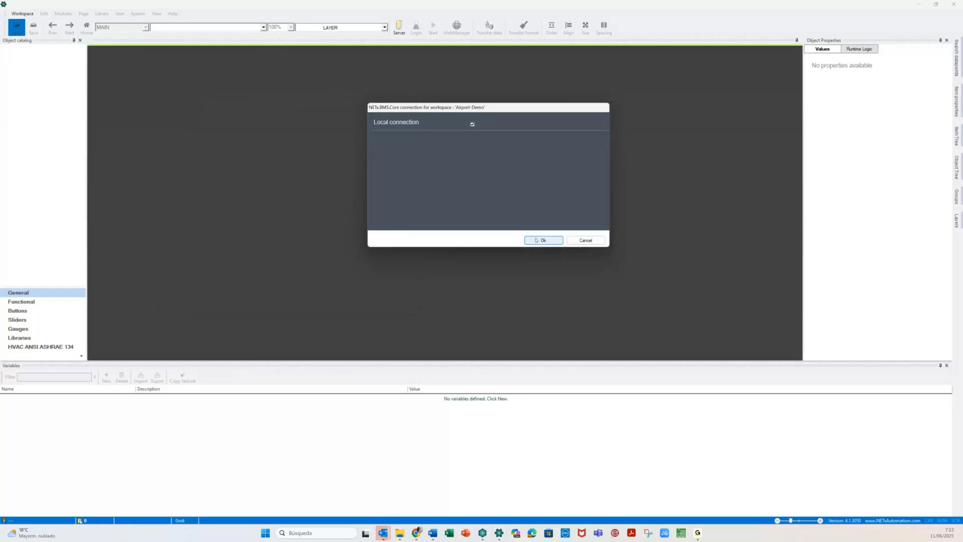
{"action": "left_click", "coordinate": [537, 240]}
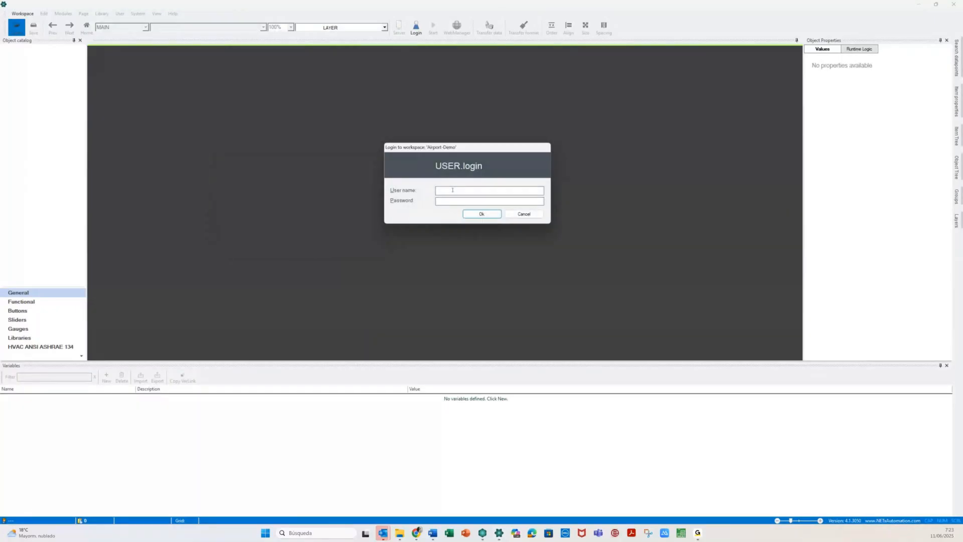
{"action": "type", "text": "admin"}
{"action": "key", "text": "Tab"}
{"action": "type", "text": "*******"}
{"action": "key", "text": "Return"}
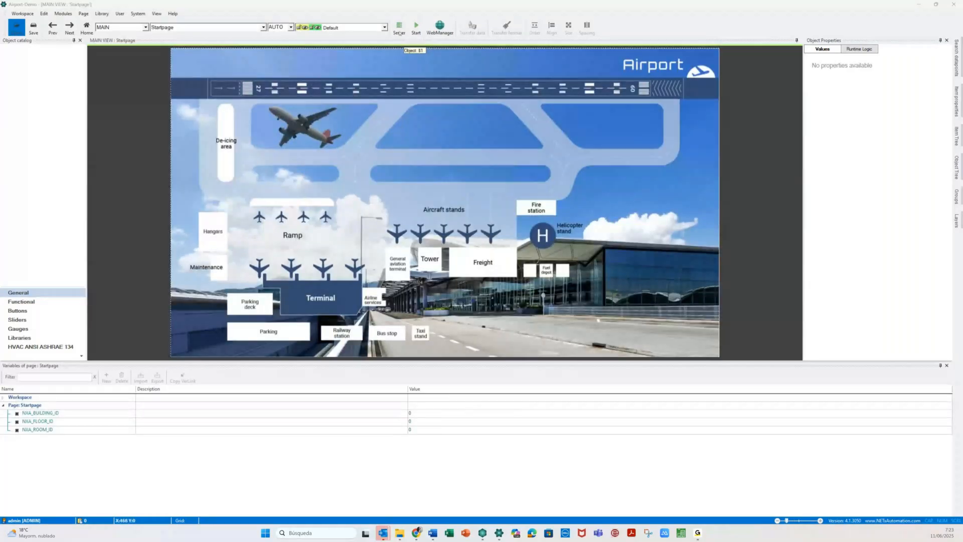
- Run the Airport-Demo visualization, saving the workspace, and show the start page full-window with F2
{"action": "left_click", "coordinate": [415, 26]}
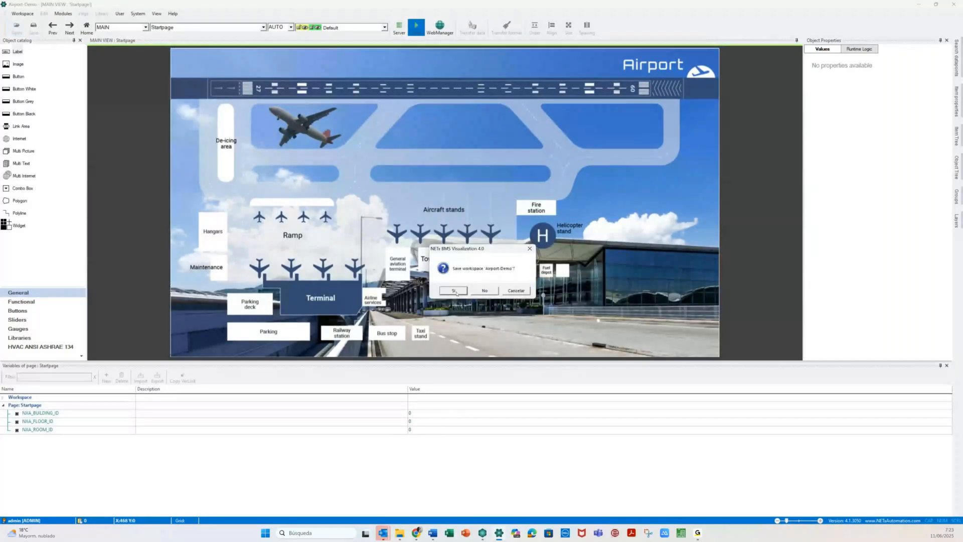
{"action": "left_click", "coordinate": [454, 291]}
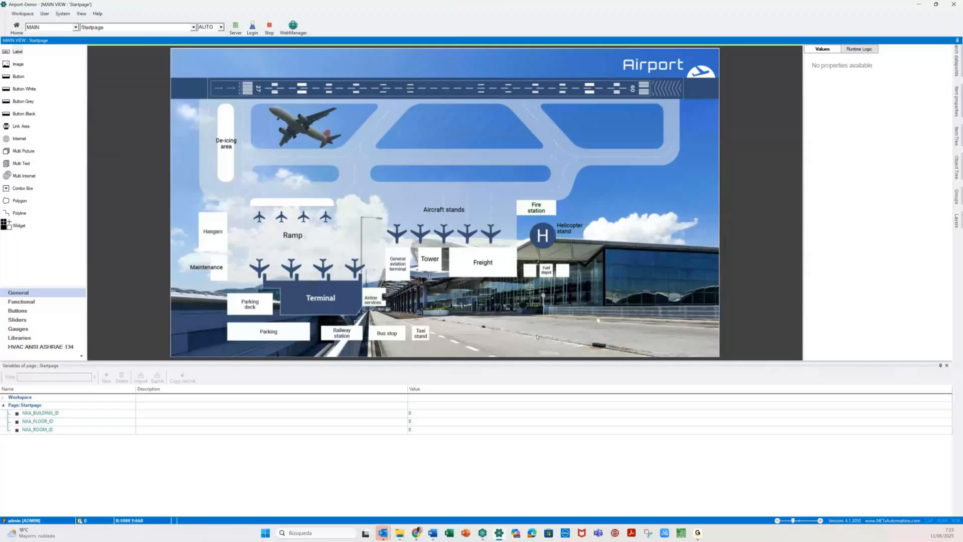
{"action": "key", "text": "F2"}
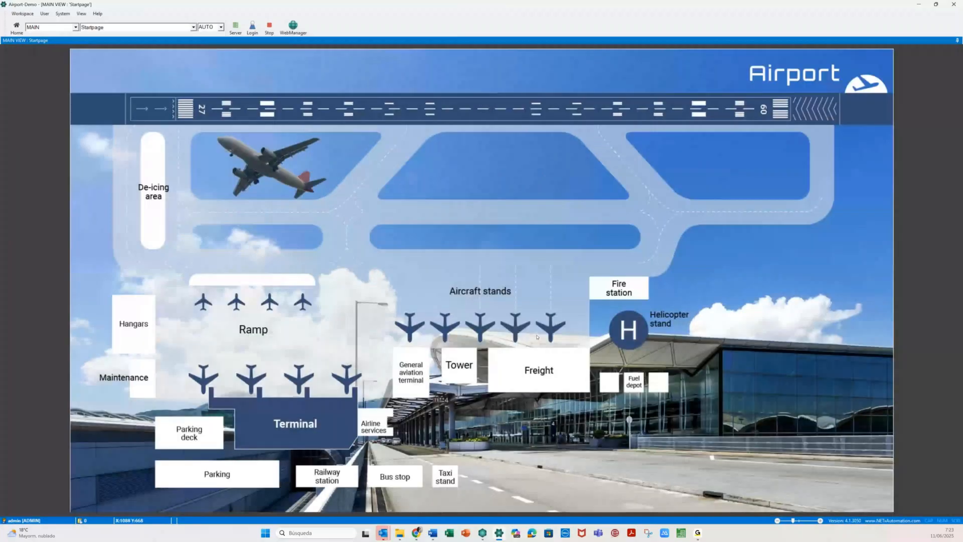
- View the Terminal page at runtime and show the info panels for lamp devices 1 and 8
{"action": "left_click", "coordinate": [282, 422]}
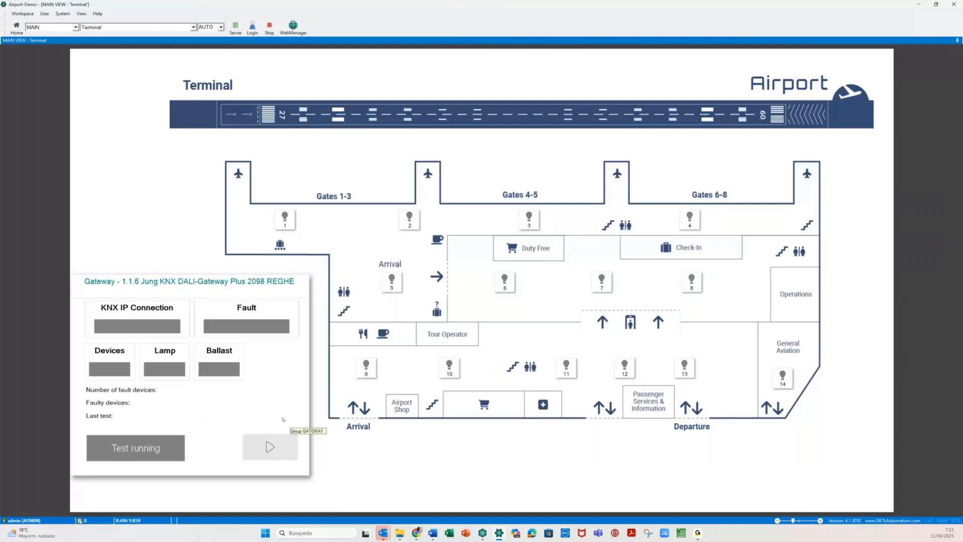
{"action": "left_click", "coordinate": [284, 220]}
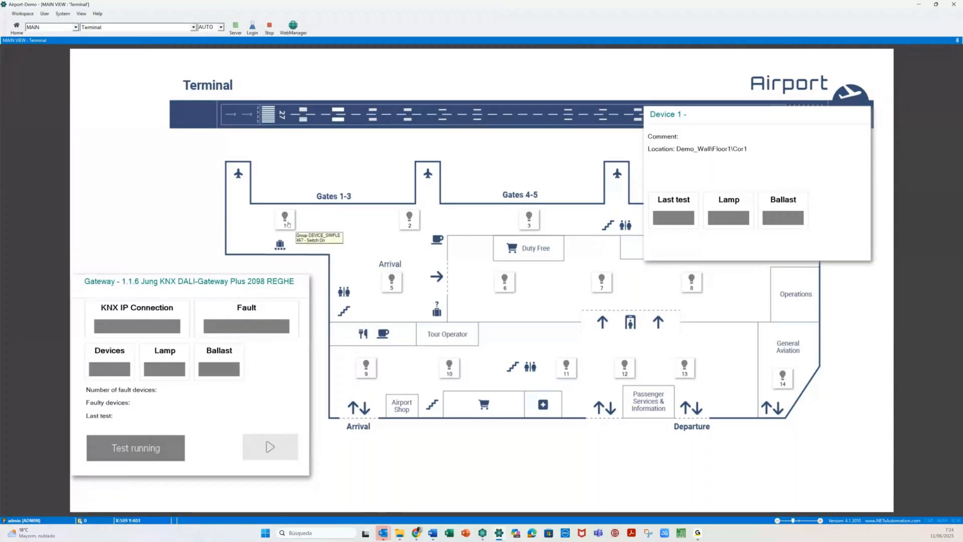
{"action": "left_click", "coordinate": [692, 287]}
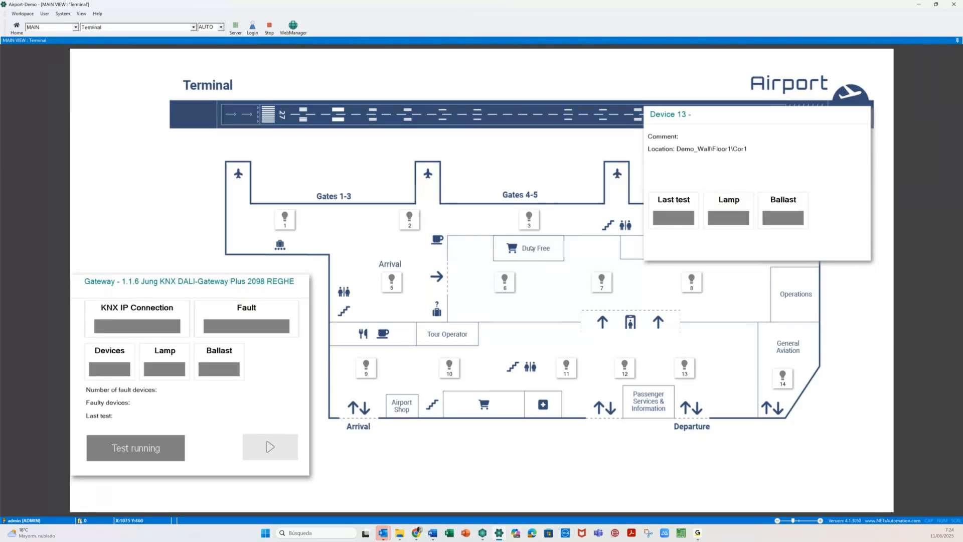
- Switch to the Example page, then the curso page, and stop the runtime
{"action": "left_click", "coordinate": [193, 27]}
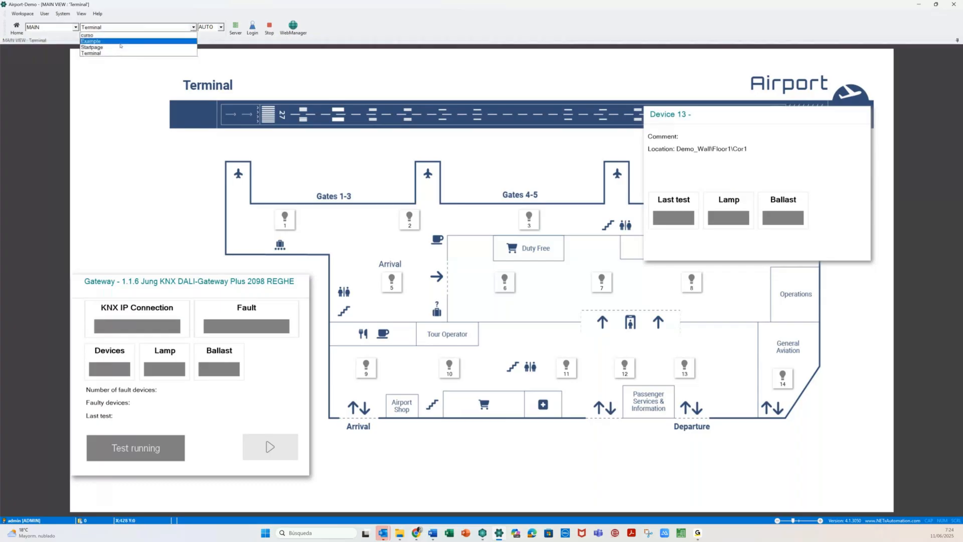
{"action": "left_click", "coordinate": [113, 41]}
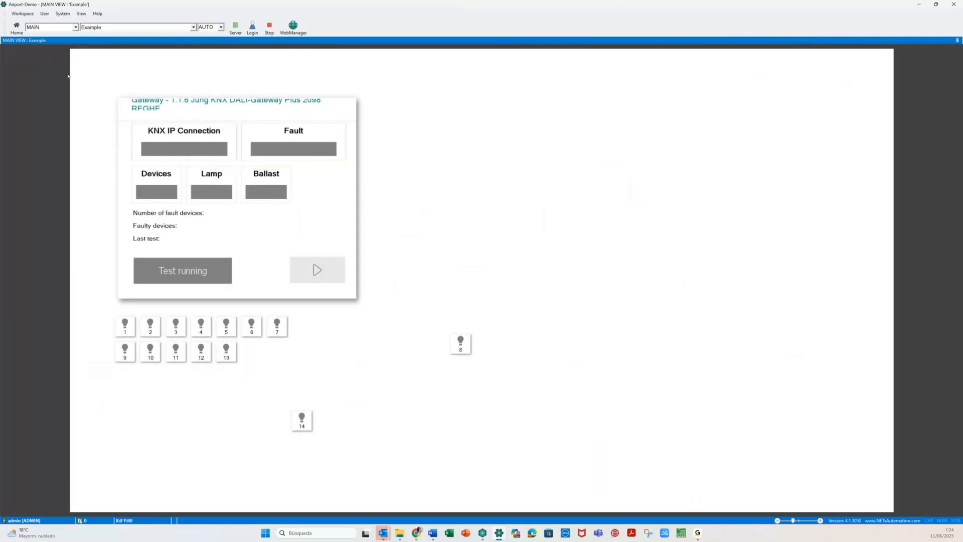
{"action": "left_click", "coordinate": [101, 27]}
{"action": "left_click", "coordinate": [101, 37]}
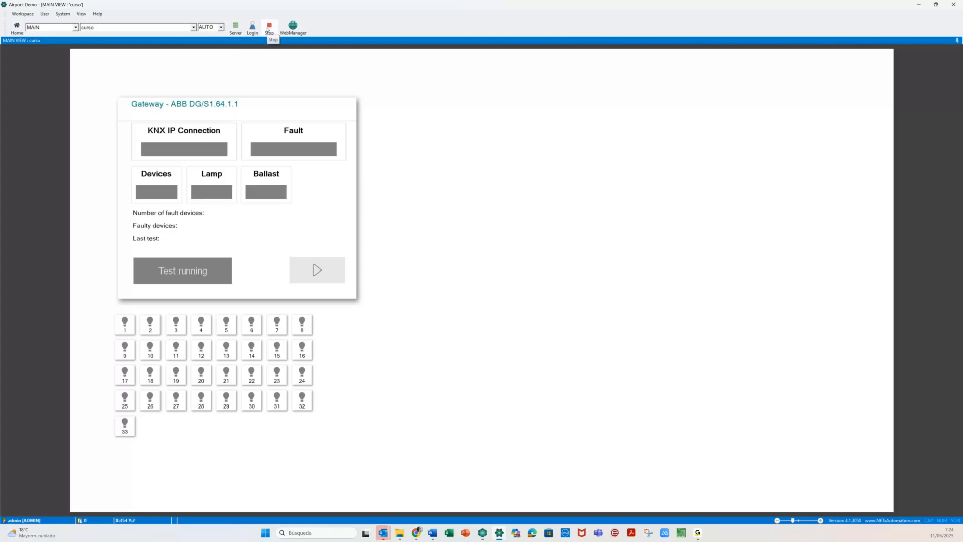
{"action": "left_click", "coordinate": [268, 28]}
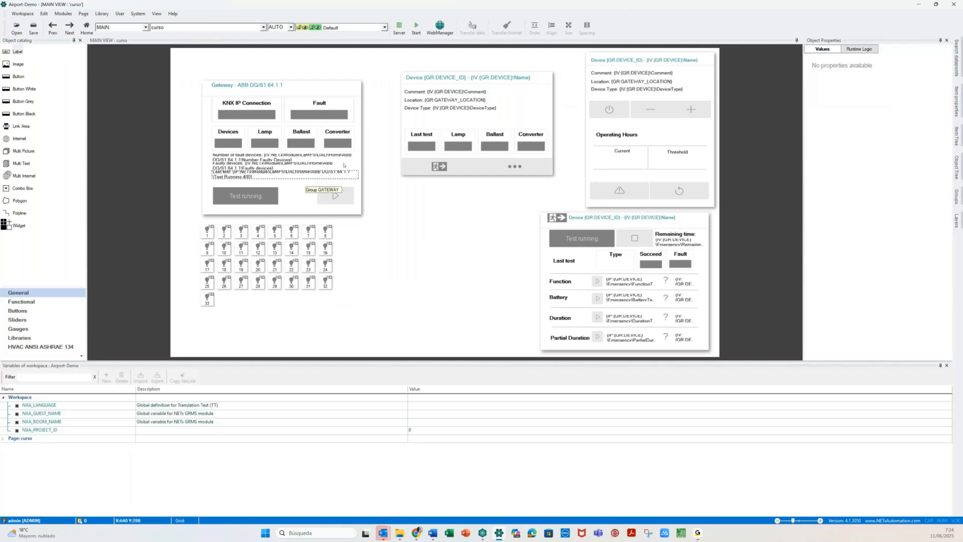
- Open the LaMPS Gateways Table/Array configuration from the Modules menu
{"action": "left_click", "coordinate": [63, 14]}
{"action": "mouse_move", "coordinate": [69, 23]}
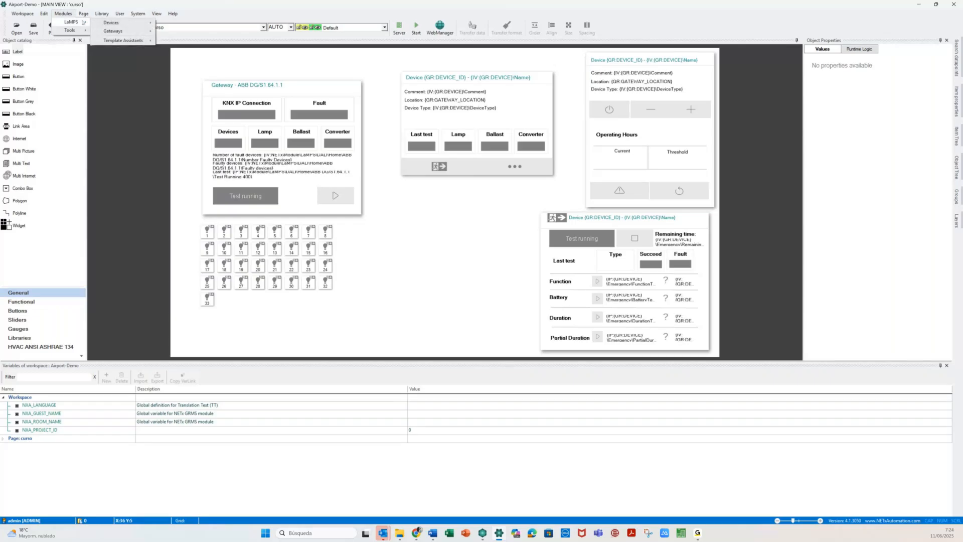
{"action": "mouse_move", "coordinate": [132, 24]}
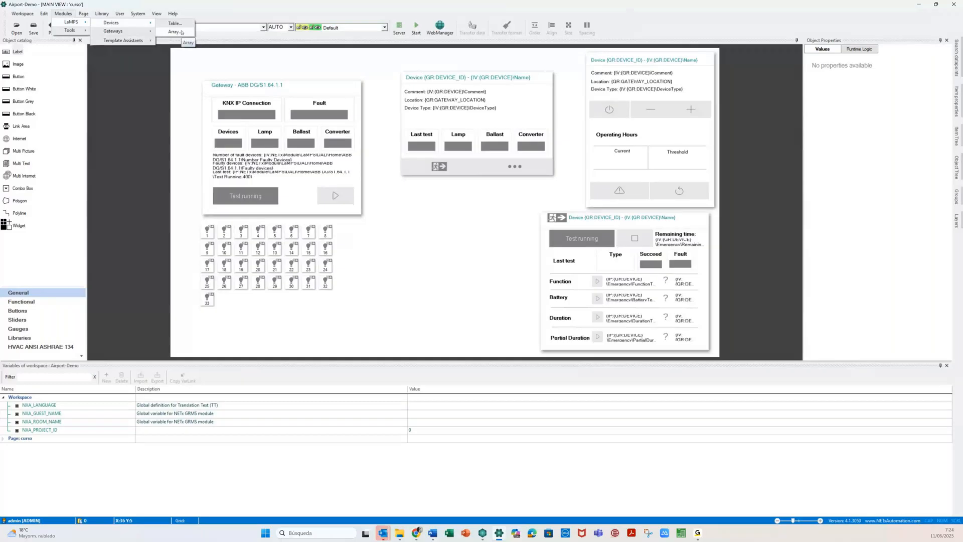
{"action": "left_click", "coordinate": [182, 33]}
{"action": "left_click", "coordinate": [64, 15]}
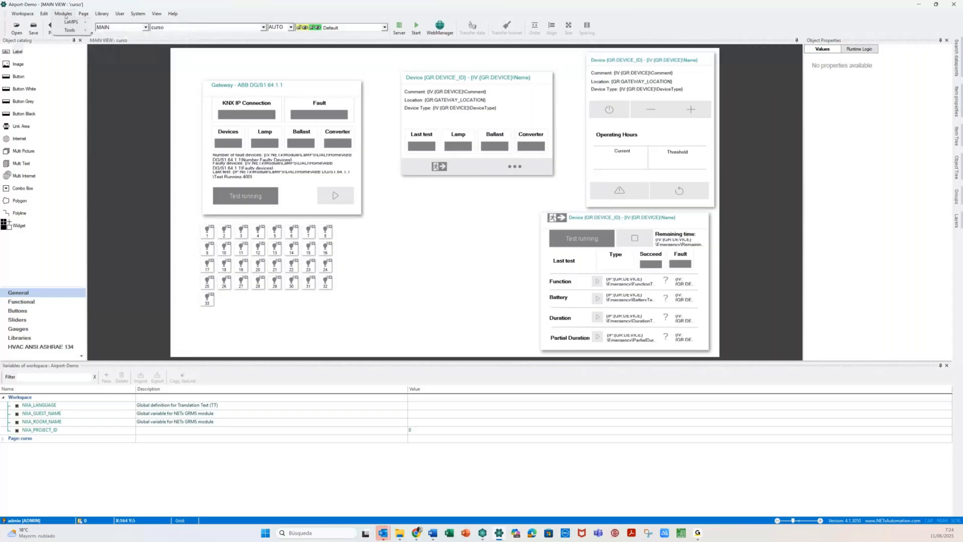
{"action": "mouse_move", "coordinate": [71, 22]}
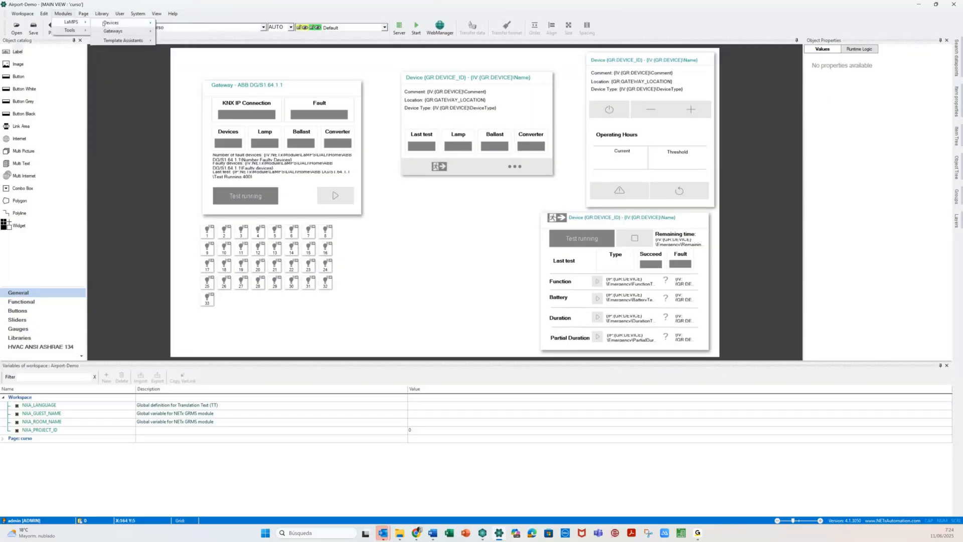
{"action": "mouse_move", "coordinate": [141, 31]}
{"action": "left_click", "coordinate": [174, 31]}
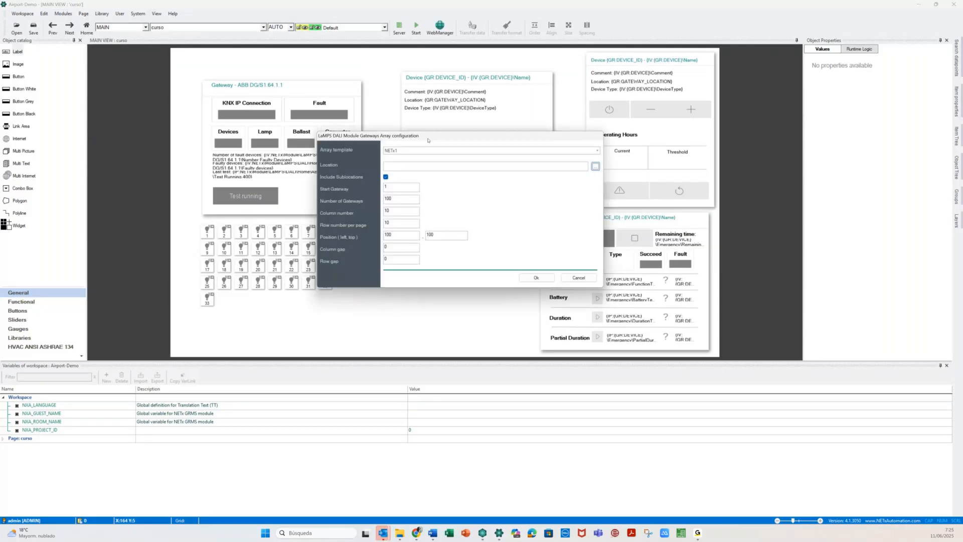
- Set the array location to NETxOnline\Room 0402 and generate the gateway array
{"action": "left_click_drag", "start_coordinate": [428, 140], "coordinate": [457, 114]}
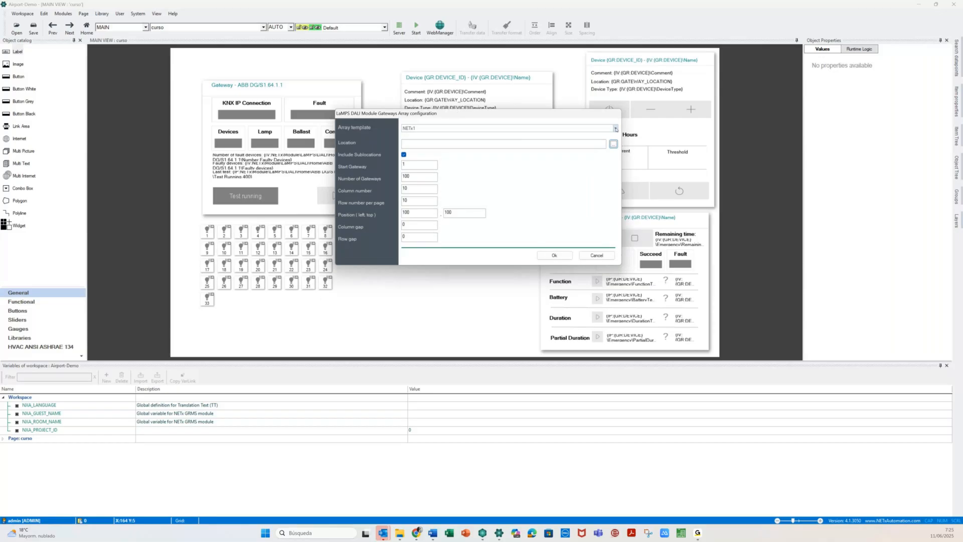
{"action": "left_click", "coordinate": [615, 128]}
{"action": "left_click", "coordinate": [503, 144]}
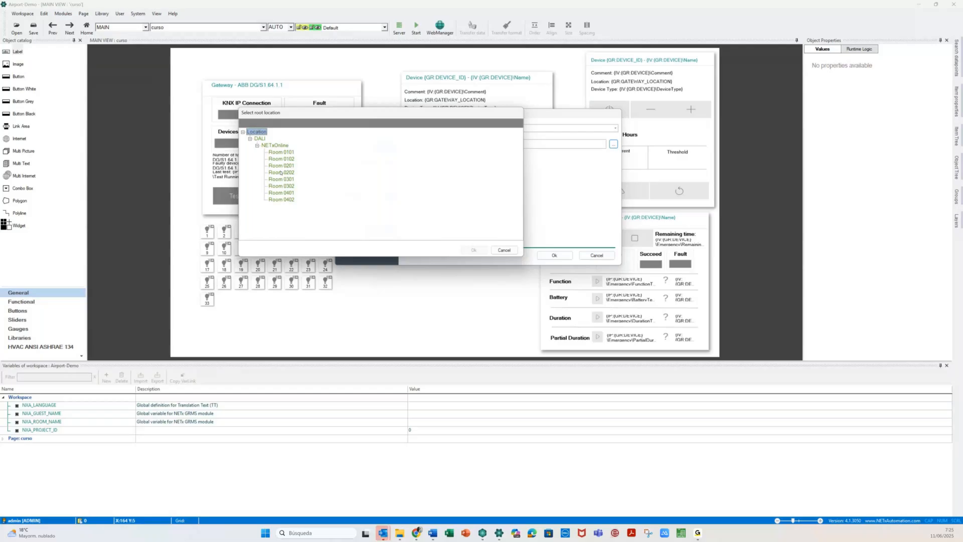
{"action": "left_click", "coordinate": [285, 200]}
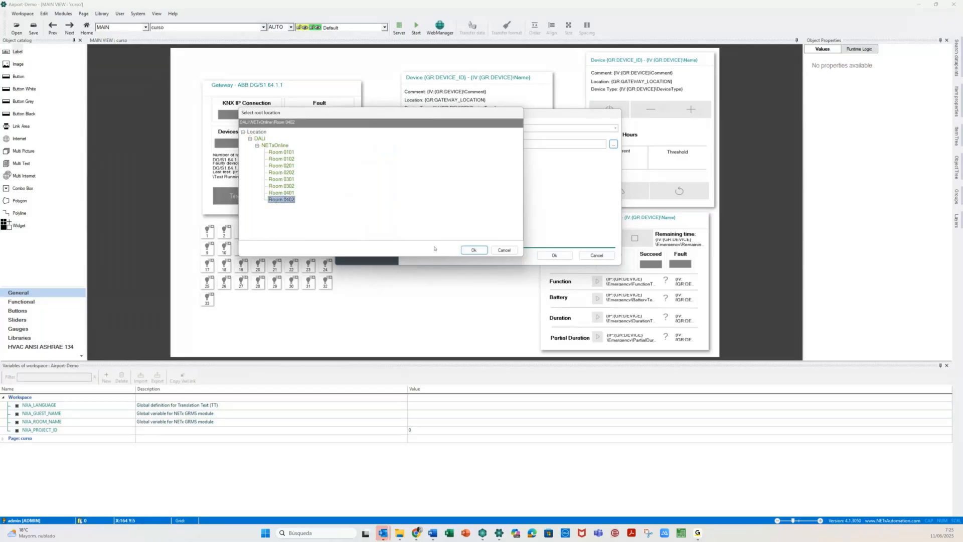
{"action": "left_click", "coordinate": [472, 249]}
{"action": "key", "text": "Return"}
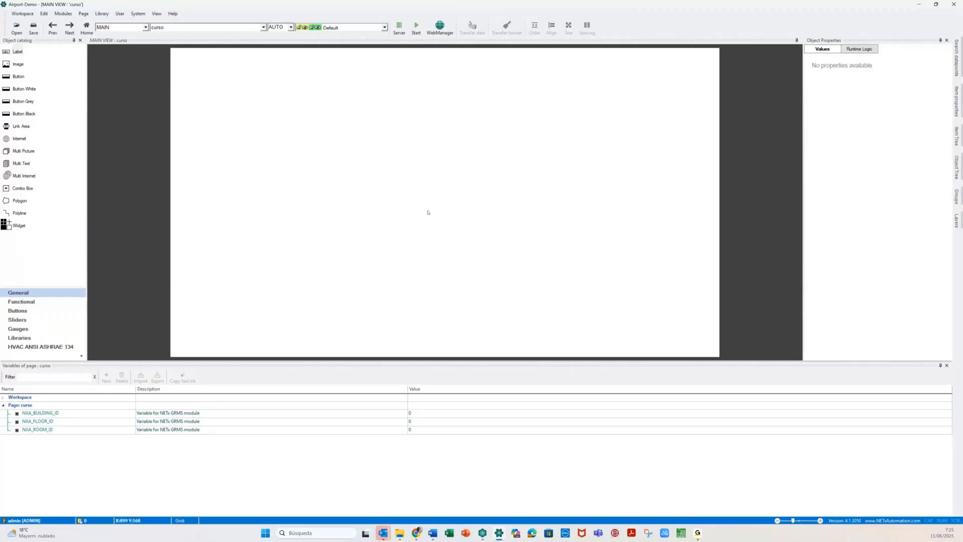
- Add a new blank page, Unnamed page 5, from the Page menu
{"action": "left_click", "coordinate": [436, 227]}
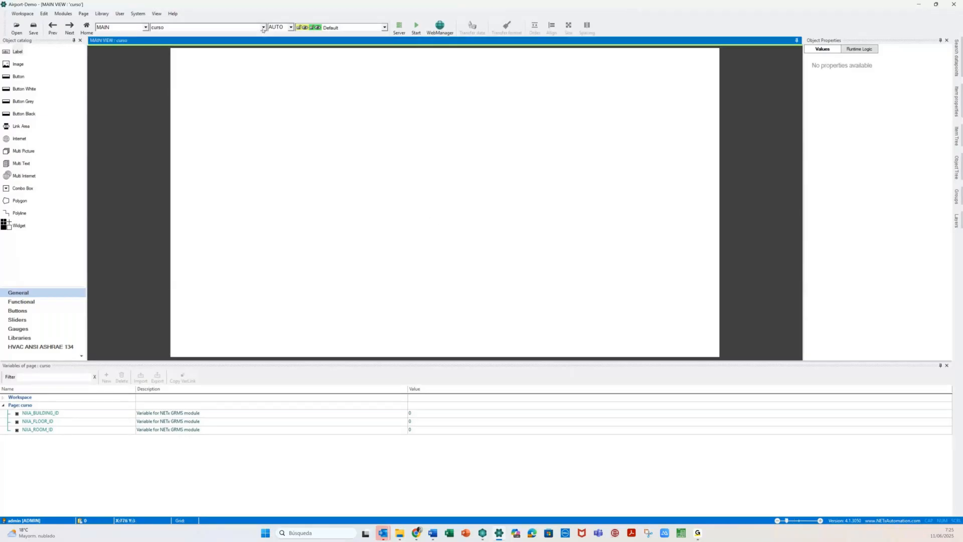
{"action": "left_click", "coordinate": [263, 28]}
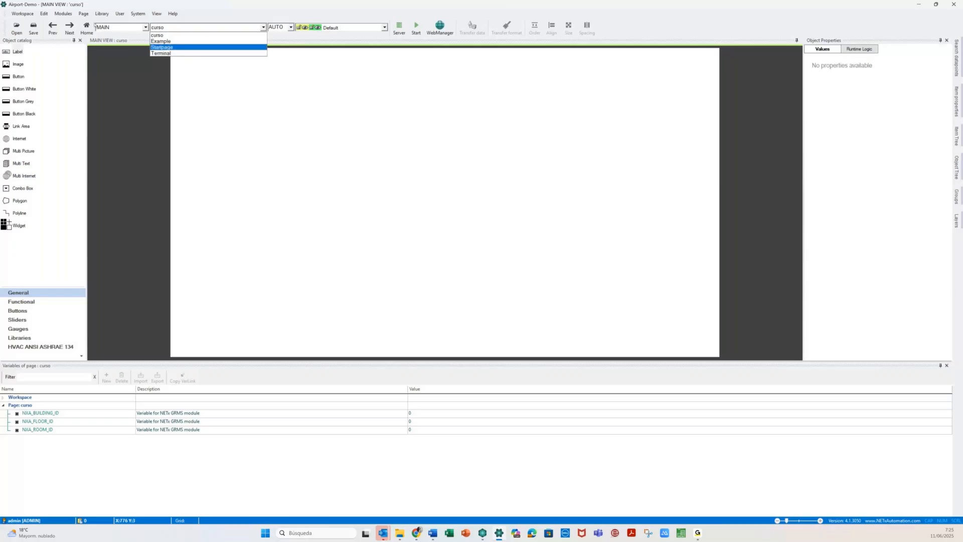
{"action": "left_click", "coordinate": [83, 13]}
{"action": "left_click", "coordinate": [84, 14]}
{"action": "left_click", "coordinate": [393, 161]}
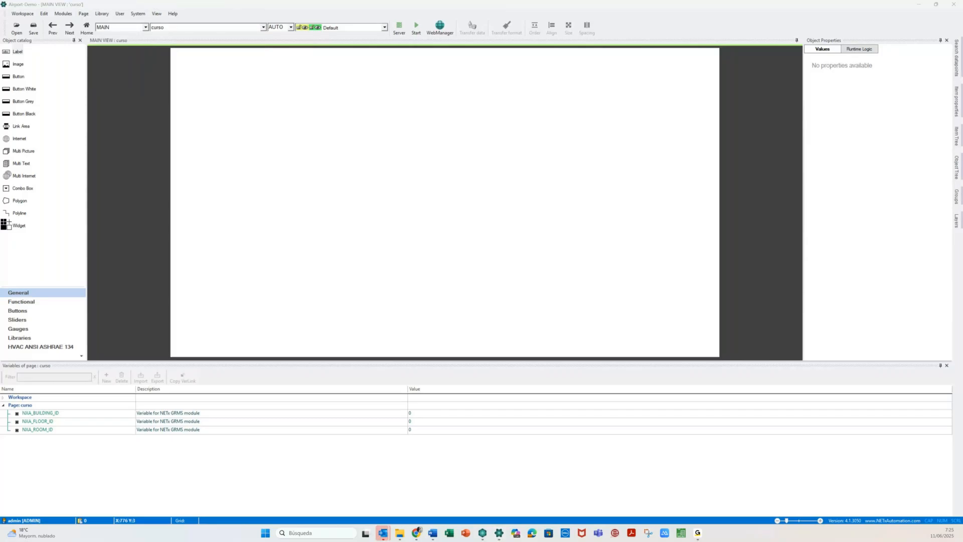
{"action": "key", "text": "Return"}
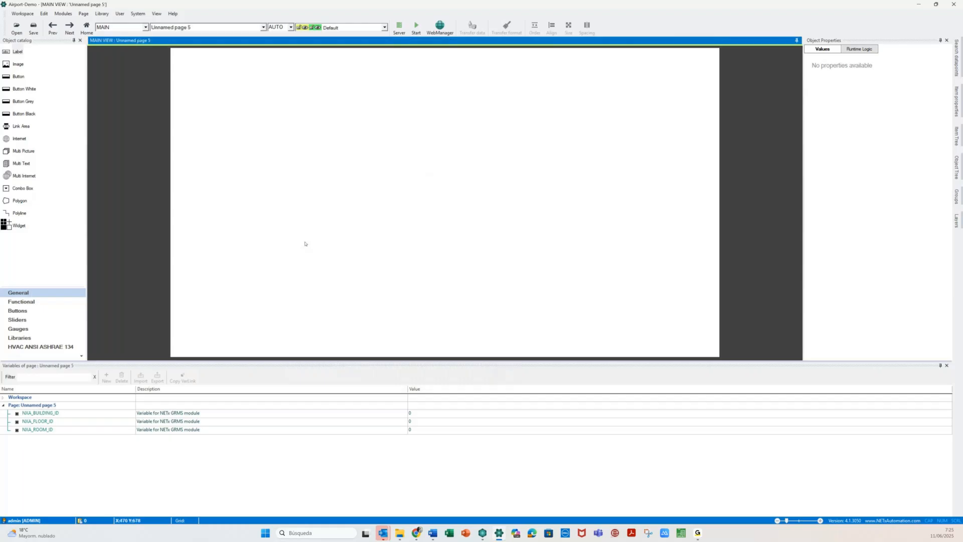
- Open the LaMPS Devices Array configuration from the Modules menu
{"action": "left_click", "coordinate": [65, 14]}
{"action": "mouse_move", "coordinate": [75, 22]}
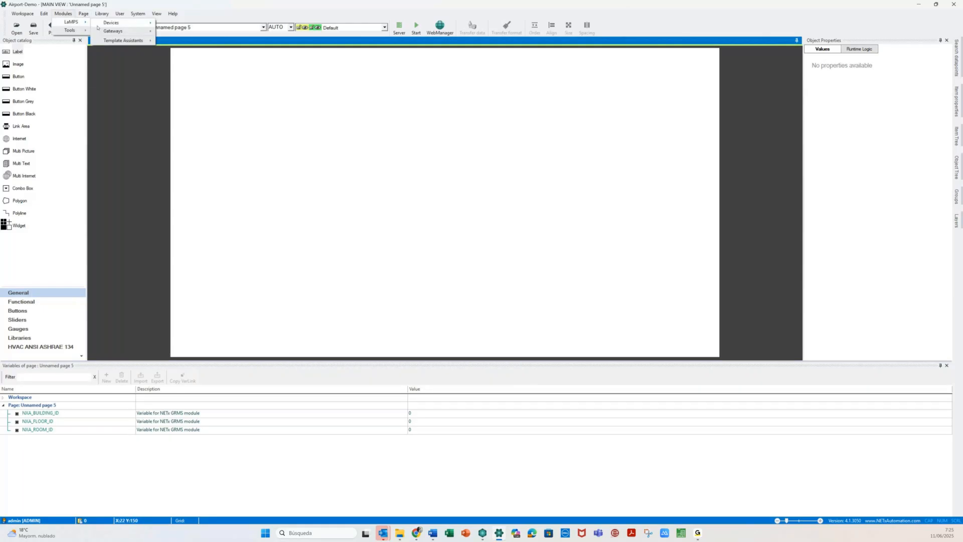
{"action": "mouse_move", "coordinate": [125, 25]}
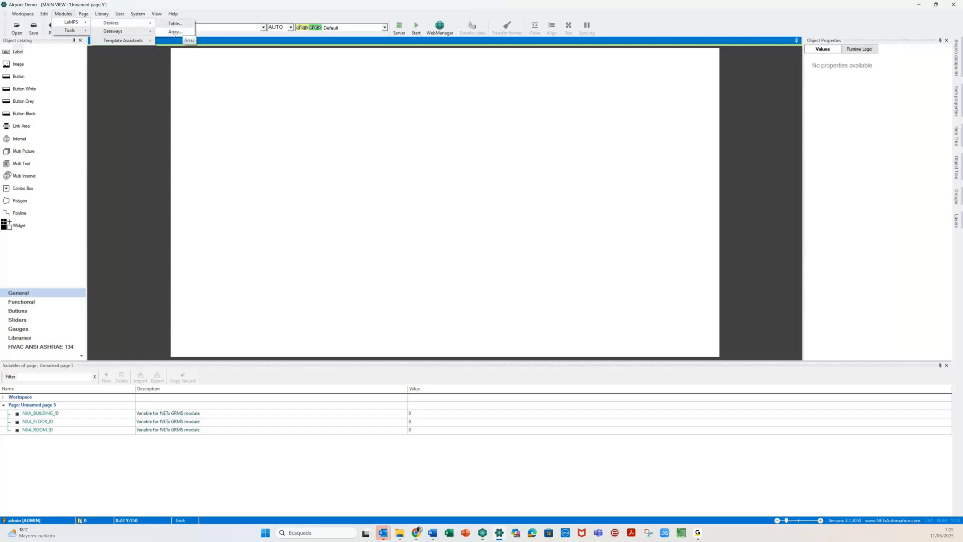
{"action": "left_click", "coordinate": [172, 32]}
{"action": "left_click", "coordinate": [64, 14]}
{"action": "mouse_move", "coordinate": [72, 22]}
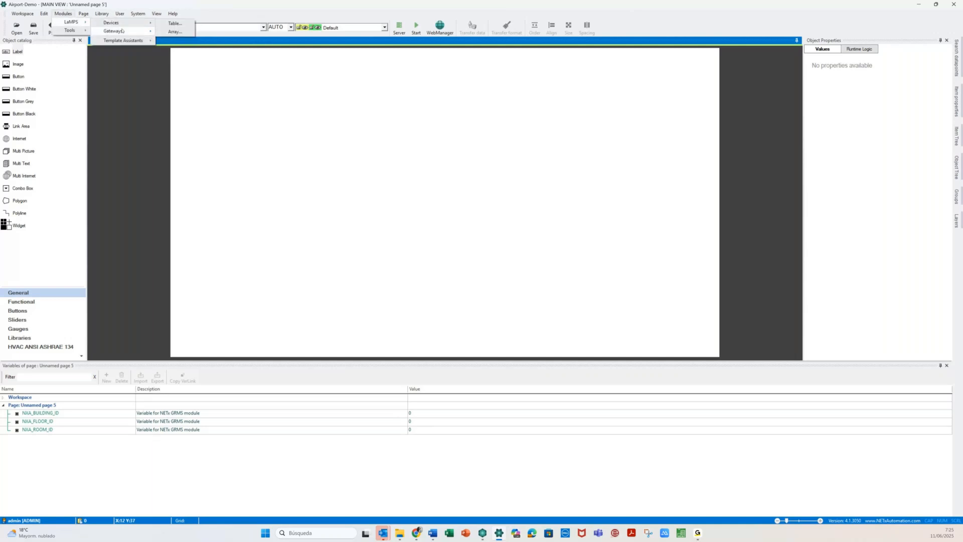
{"action": "left_click", "coordinate": [174, 32]}
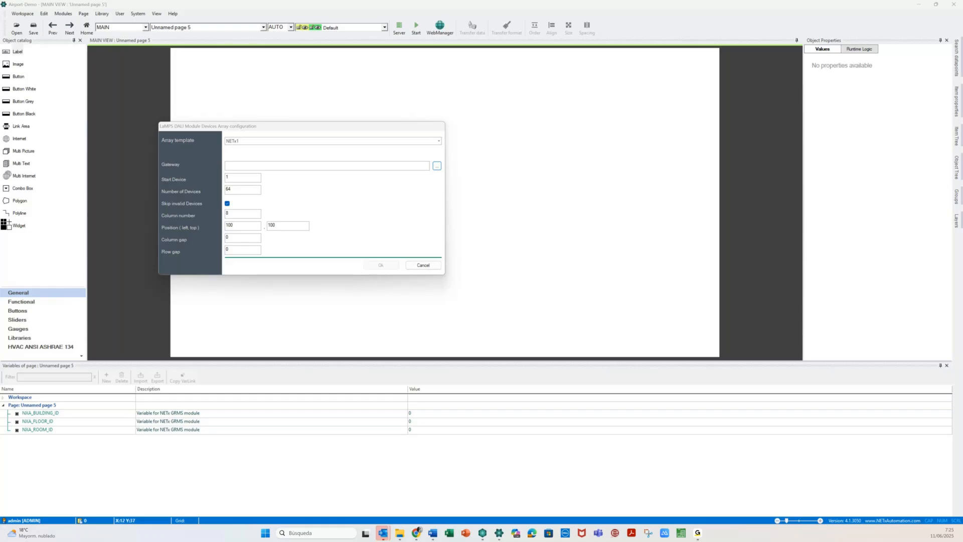
- Set the device array gateway to Room 0102\1.1.8 DALI 1 and generate the array
{"action": "left_click", "coordinate": [437, 166]}
{"action": "left_click", "coordinate": [511, 138]}
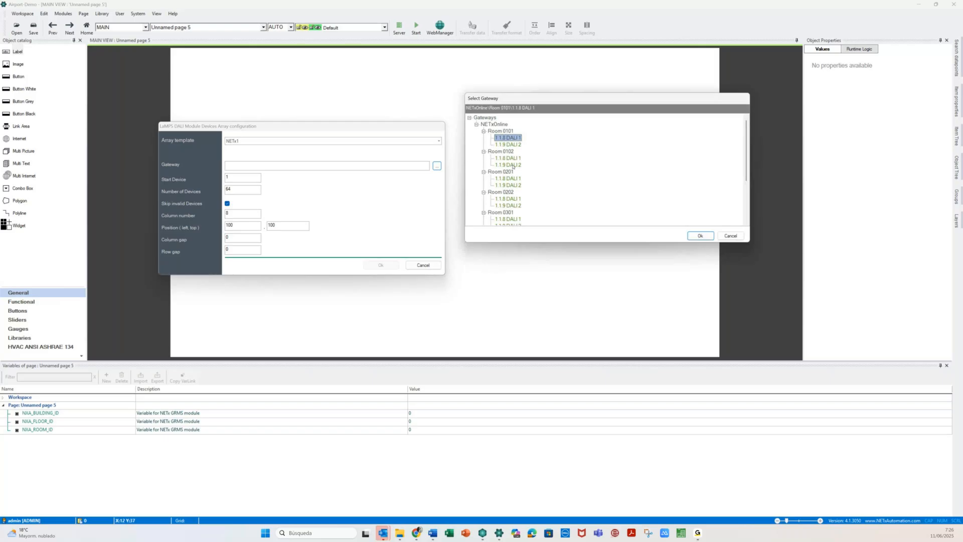
{"action": "double_click", "coordinate": [507, 158]}
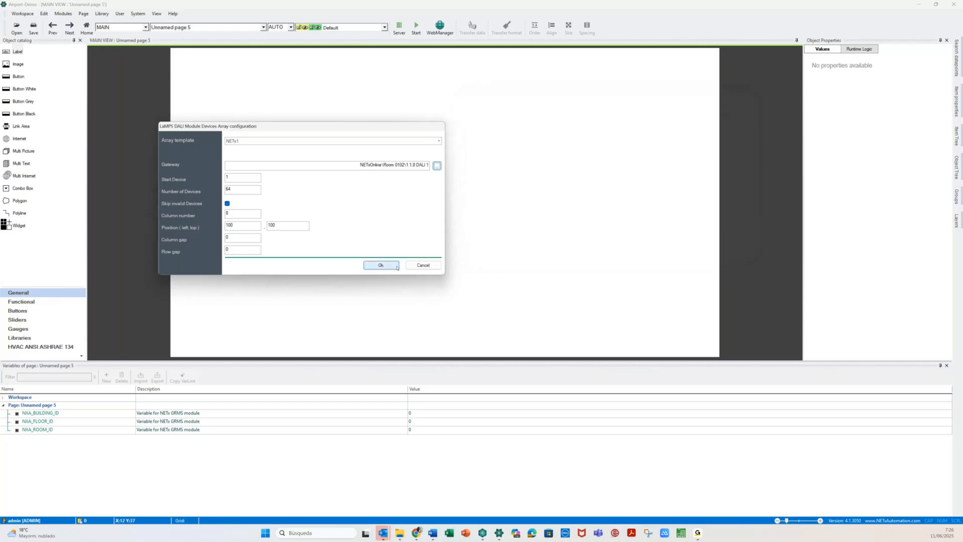
{"action": "left_click", "coordinate": [397, 266]}
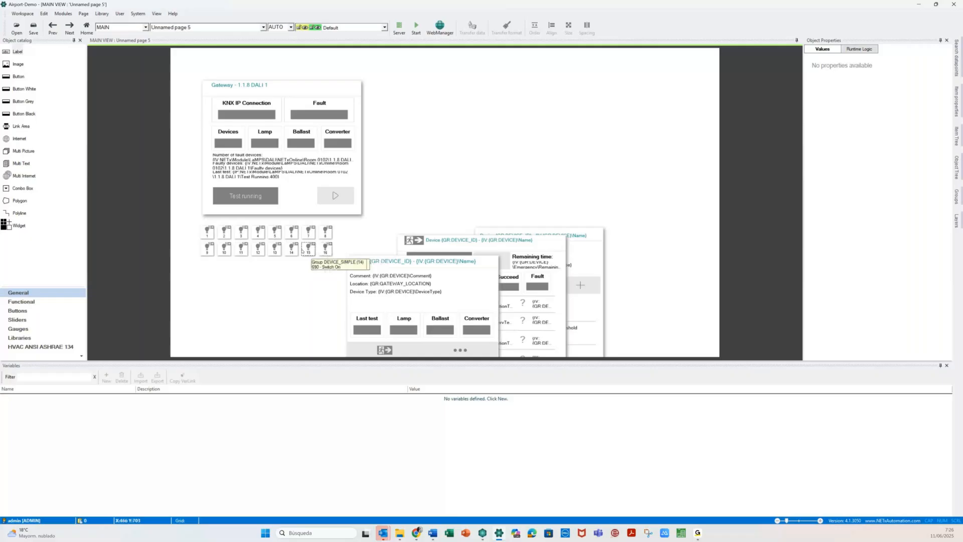
- Spread the DEVICE_POPUP3, DEVICE_POPUP2 and MAIN_POPUP groups apart on the page
{"action": "left_click", "coordinate": [587, 232]}
{"action": "left_click_drag", "start_coordinate": [586, 232], "coordinate": [691, 59]}
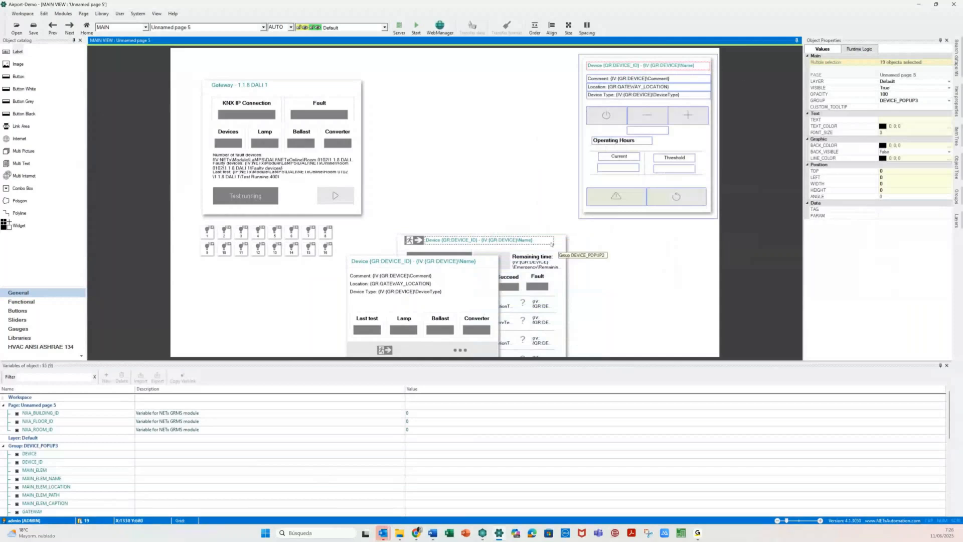
{"action": "left_click_drag", "start_coordinate": [557, 243], "coordinate": [555, 69]}
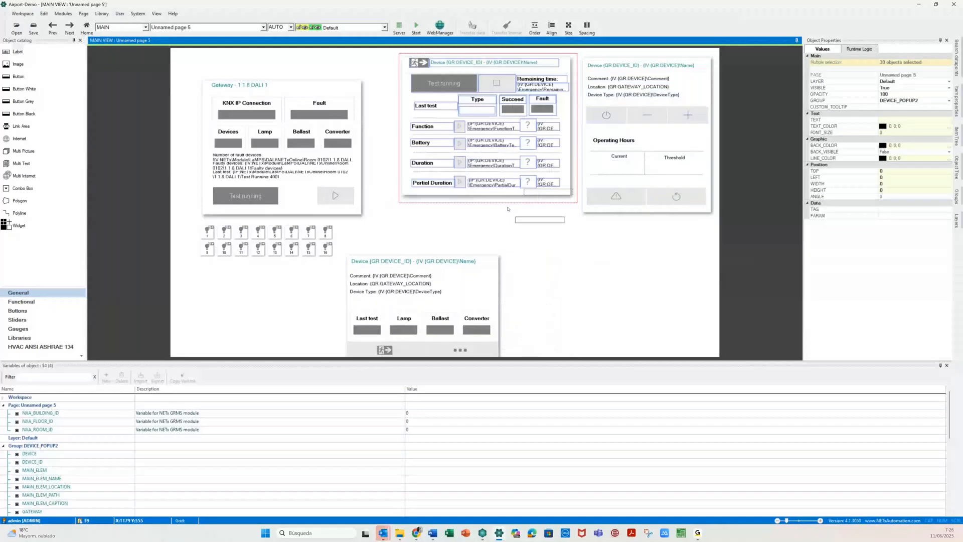
{"action": "left_click_drag", "start_coordinate": [508, 209], "coordinate": [509, 210]}
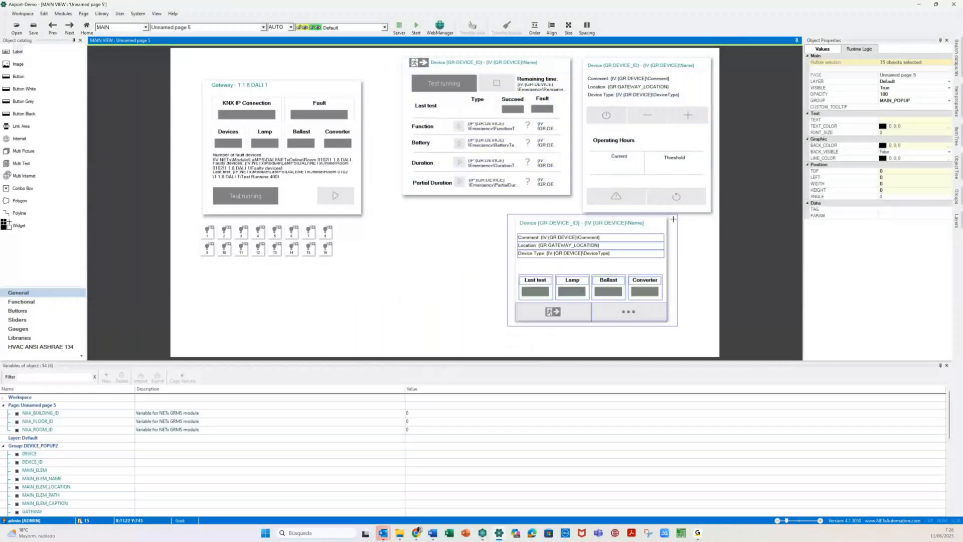
- Pull bulbs 16, 15 and 4 out of the grid and start the runtime
{"action": "left_click_drag", "start_coordinate": [326, 249], "coordinate": [461, 282]}
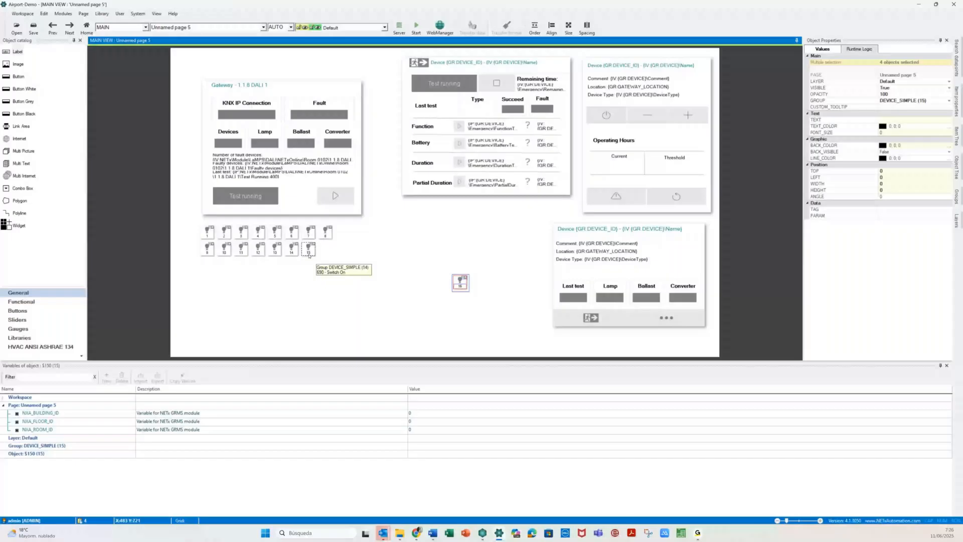
{"action": "left_click_drag", "start_coordinate": [309, 255], "coordinate": [220, 321]}
{"action": "left_click_drag", "start_coordinate": [258, 234], "coordinate": [421, 220]}
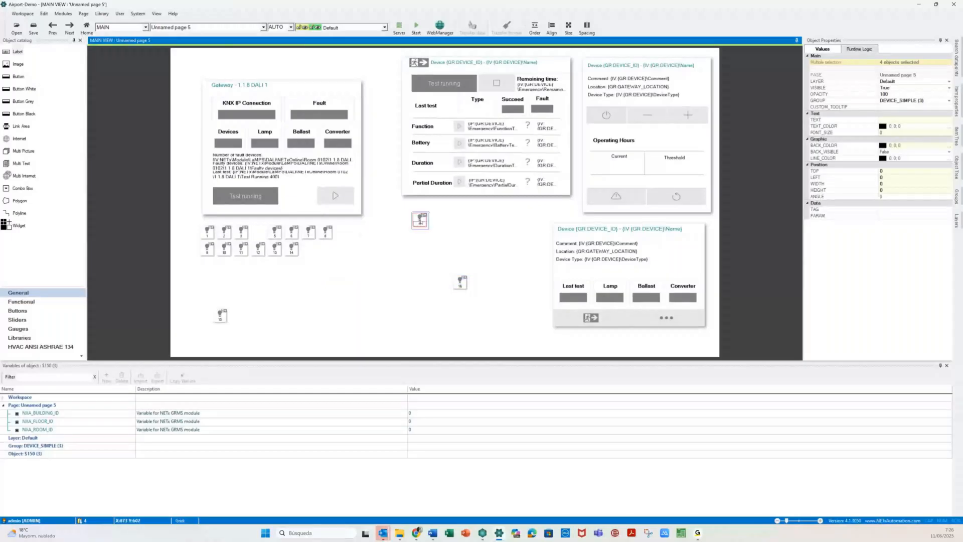
{"action": "left_click", "coordinate": [385, 258]}
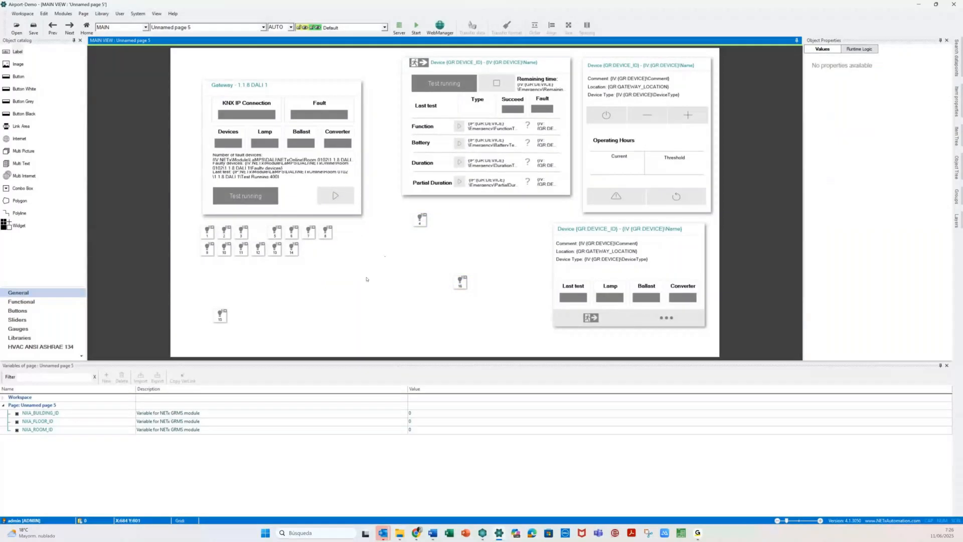
{"action": "left_click", "coordinate": [416, 28]}
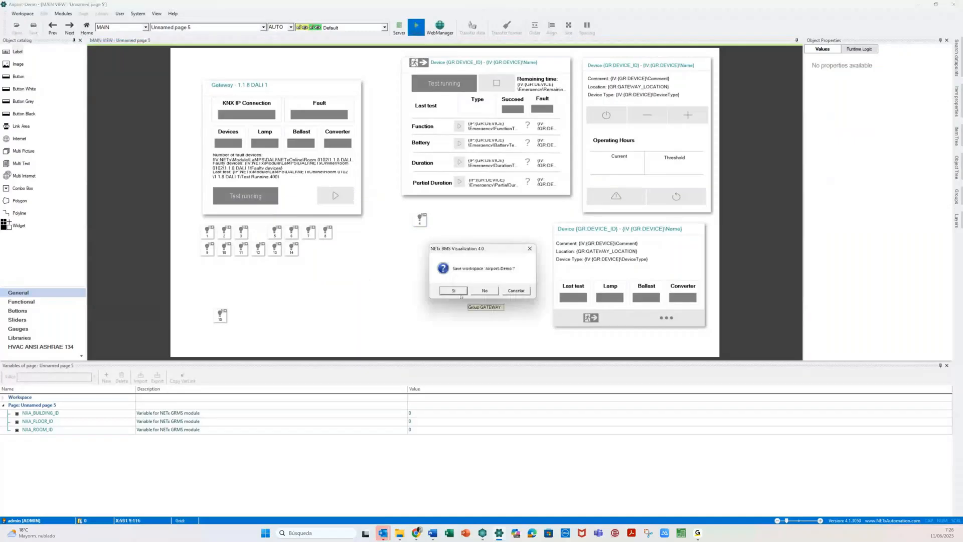
- Save the Airport-Demo workspace, open the Device 4 popup at runtime, then stop the runtime
{"action": "left_click", "coordinate": [454, 291]}
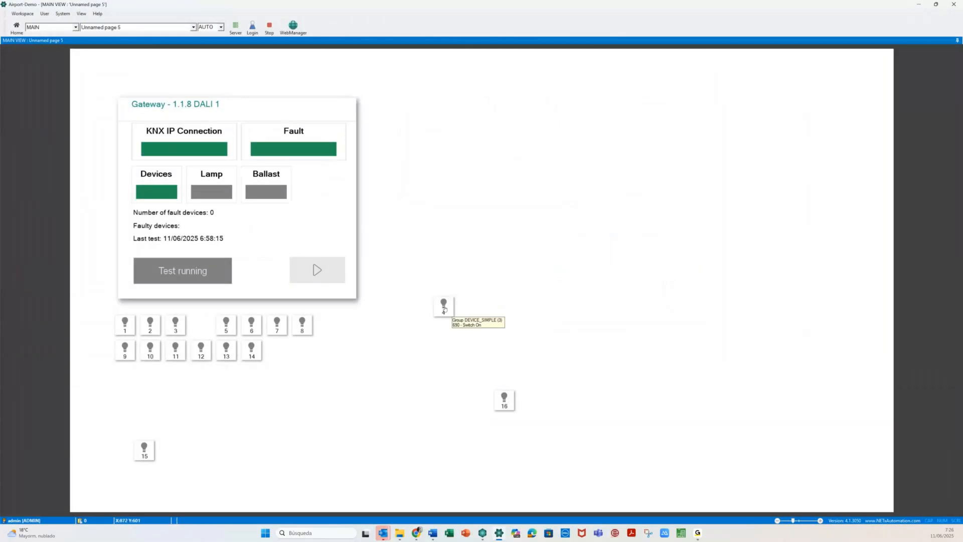
{"action": "left_click", "coordinate": [443, 307]}
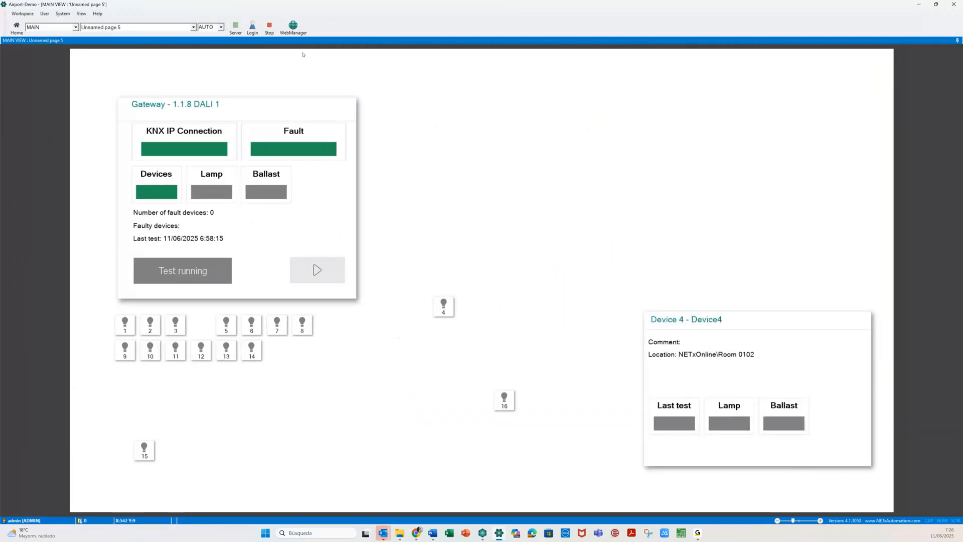
{"action": "left_click", "coordinate": [267, 29]}
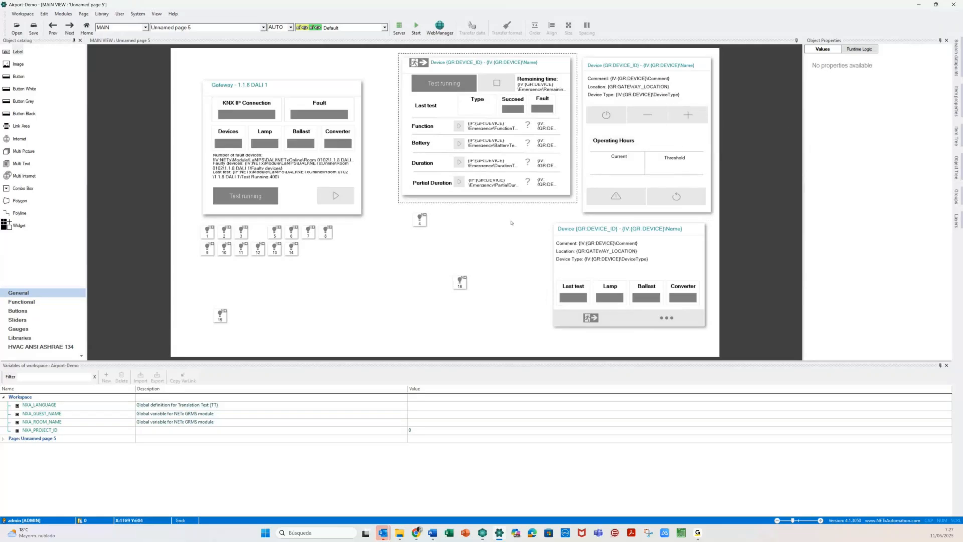
- Close the visualization editor, answering the Airport-Demo save-workspace prompt
{"action": "left_click", "coordinate": [381, 277]}
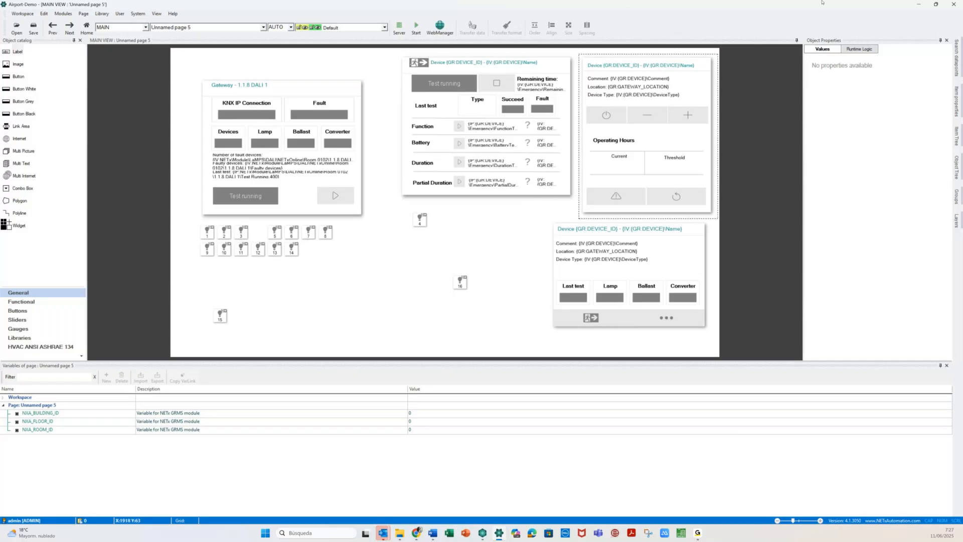
{"action": "left_click", "coordinate": [960, 4]}
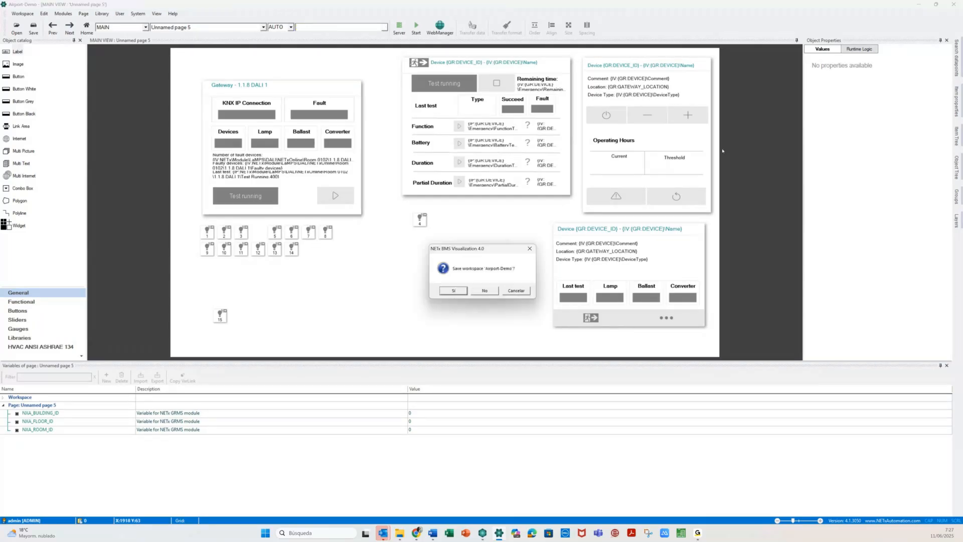
{"action": "left_click", "coordinate": [485, 291]}
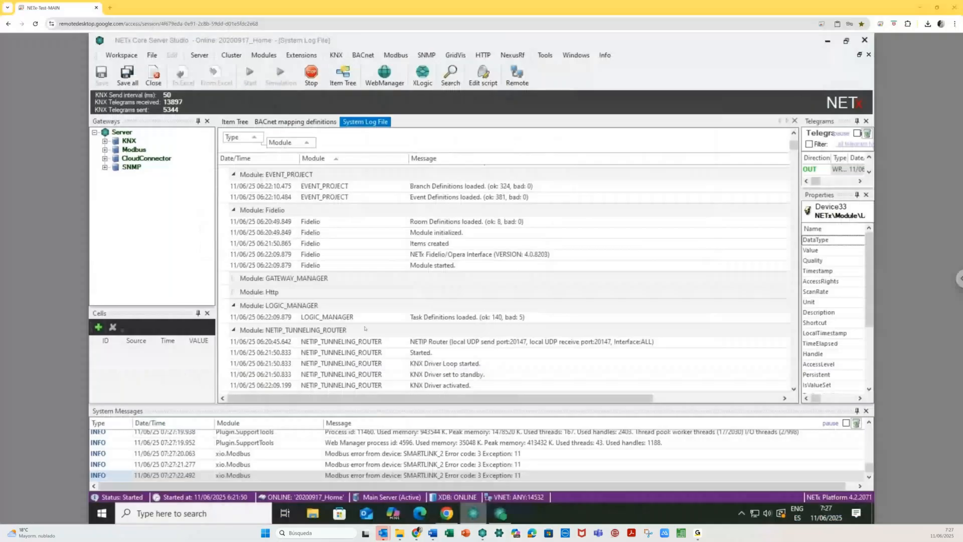
- Replace the System Log with the Item Tree and collapse the ABB gateway node and DALI folder
{"action": "left_click", "coordinate": [795, 122]}
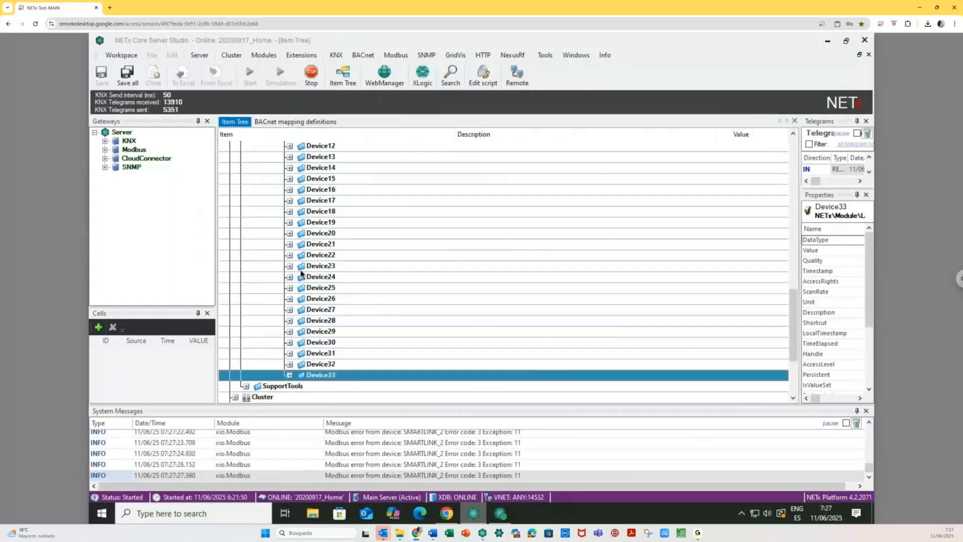
{"action": "scroll", "coordinate": [301, 273], "scroll_direction": "up", "scroll_amount": 7}
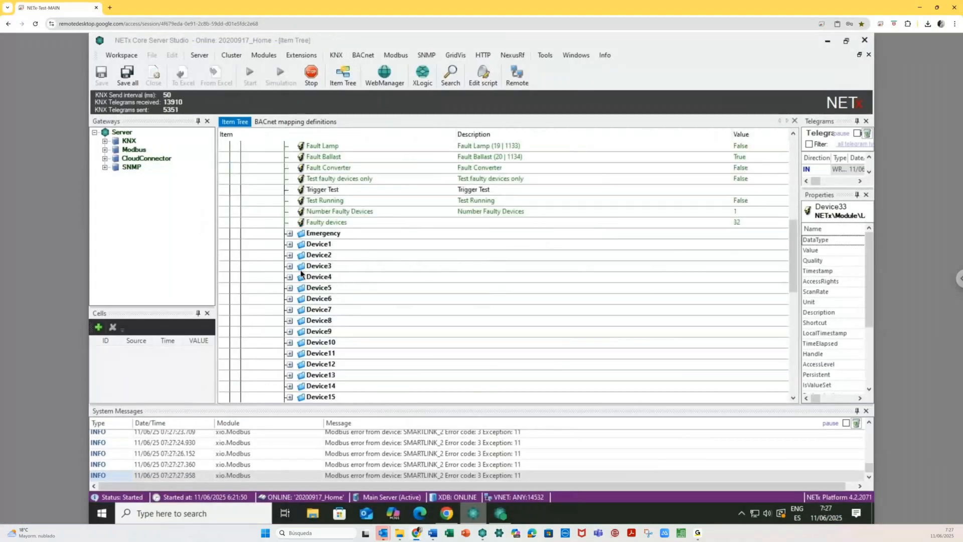
{"action": "scroll", "coordinate": [302, 273], "scroll_direction": "up", "scroll_amount": 2}
{"action": "left_click", "coordinate": [279, 146]}
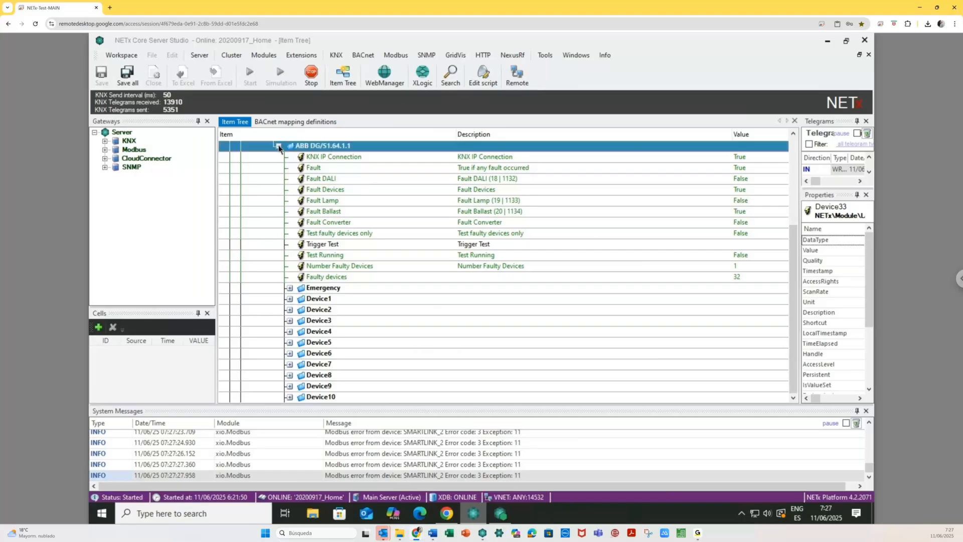
{"action": "left_click", "coordinate": [279, 146]}
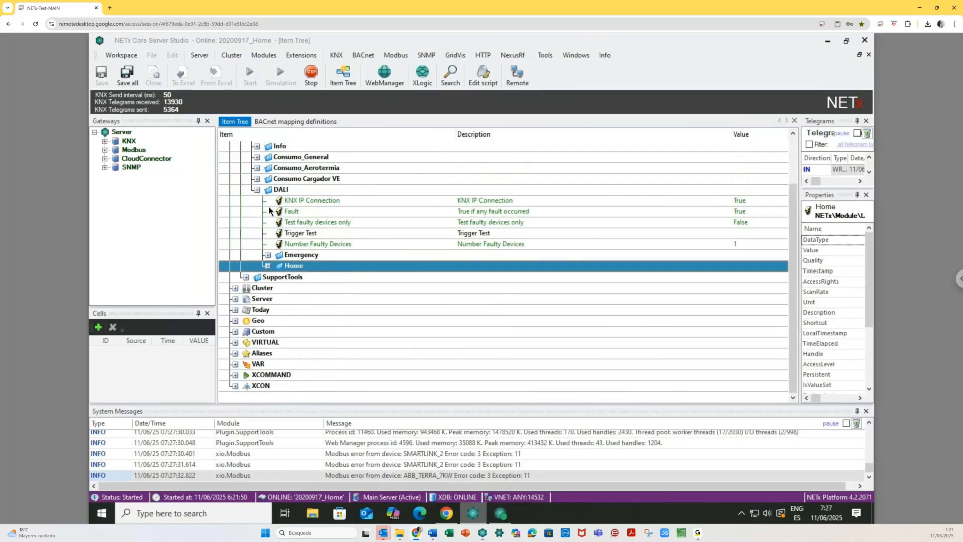
{"action": "key", "text": "Left"}
{"action": "key", "text": "Left"}
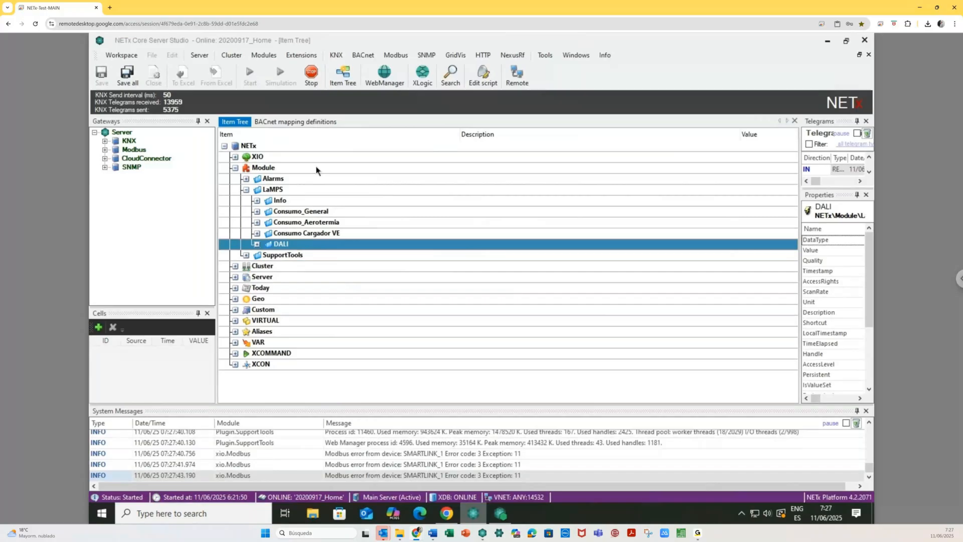
- Review the remote LaMPS circuit definitions with a widened Name column, then switch to the local Studio
{"action": "left_click", "coordinate": [265, 56]}
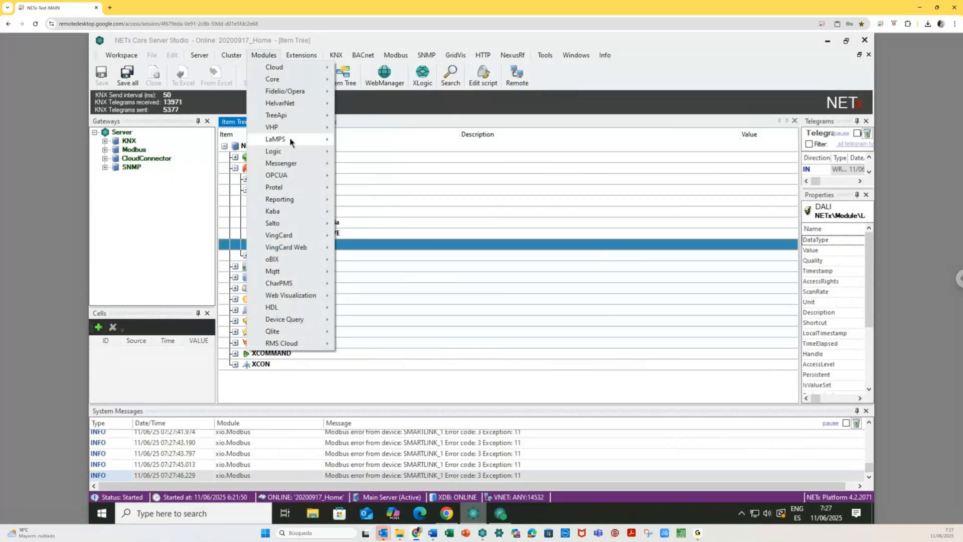
{"action": "mouse_move", "coordinate": [290, 140]}
{"action": "left_click", "coordinate": [396, 155]}
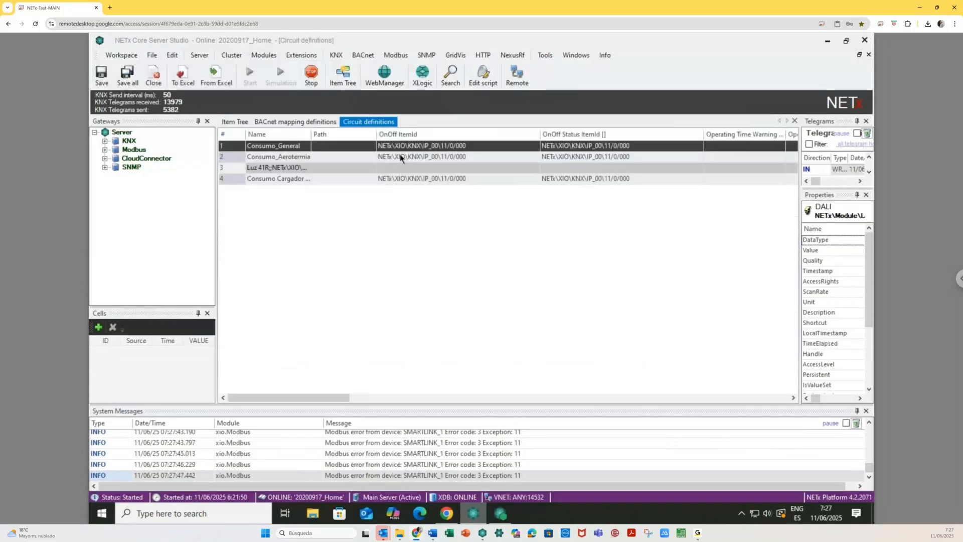
{"action": "double_click", "coordinate": [311, 136]}
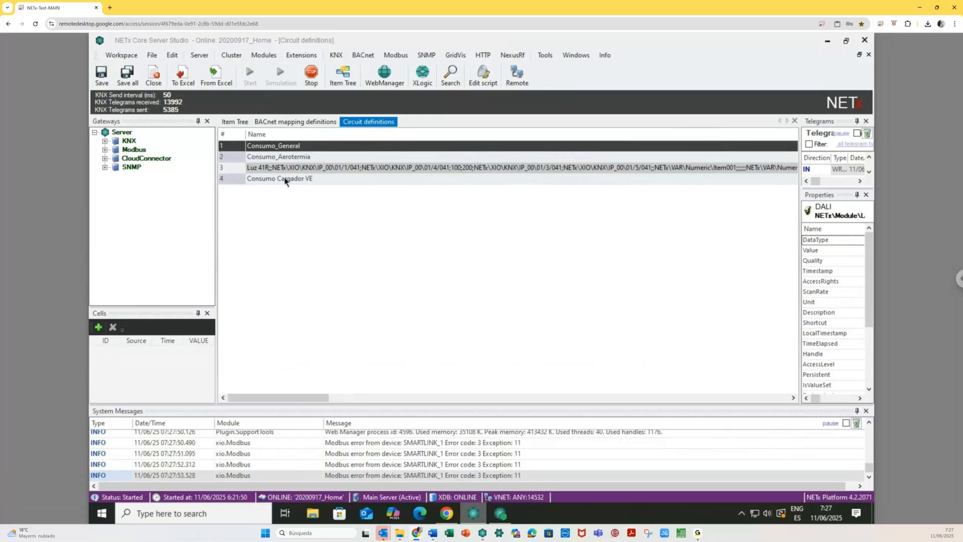
{"action": "left_click", "coordinate": [235, 169]}
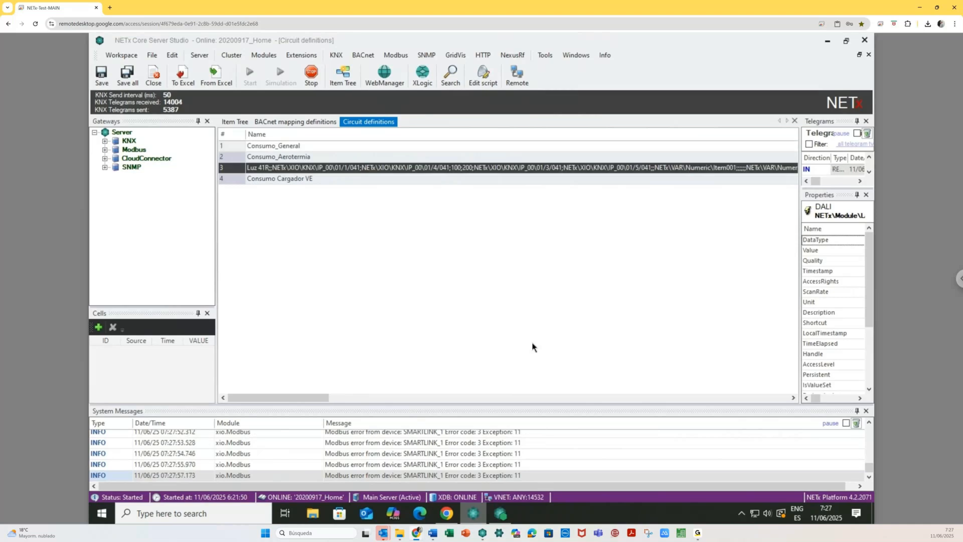
{"action": "left_click_drag", "start_coordinate": [323, 400], "coordinate": [439, 398]}
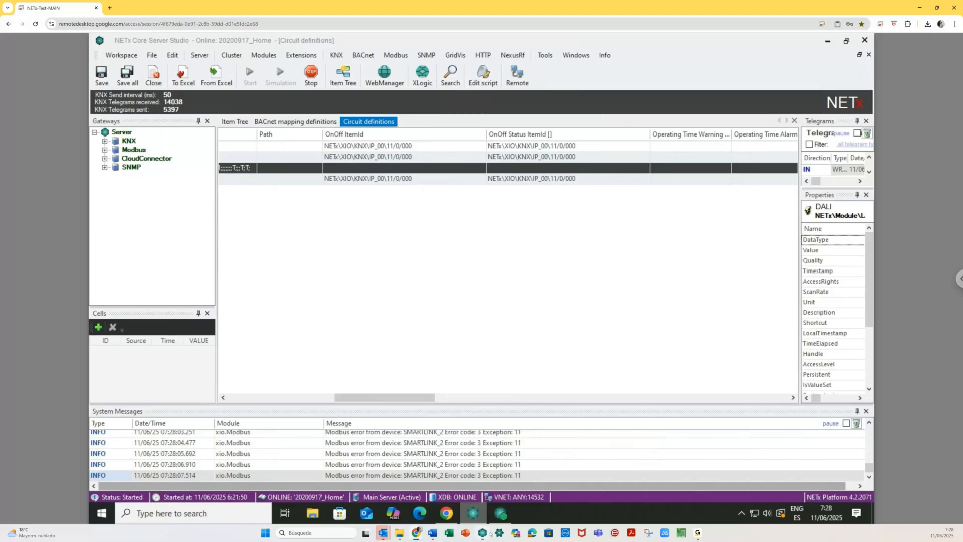
{"action": "mouse_move", "coordinate": [473, 512]}
{"action": "left_click", "coordinate": [483, 533]}
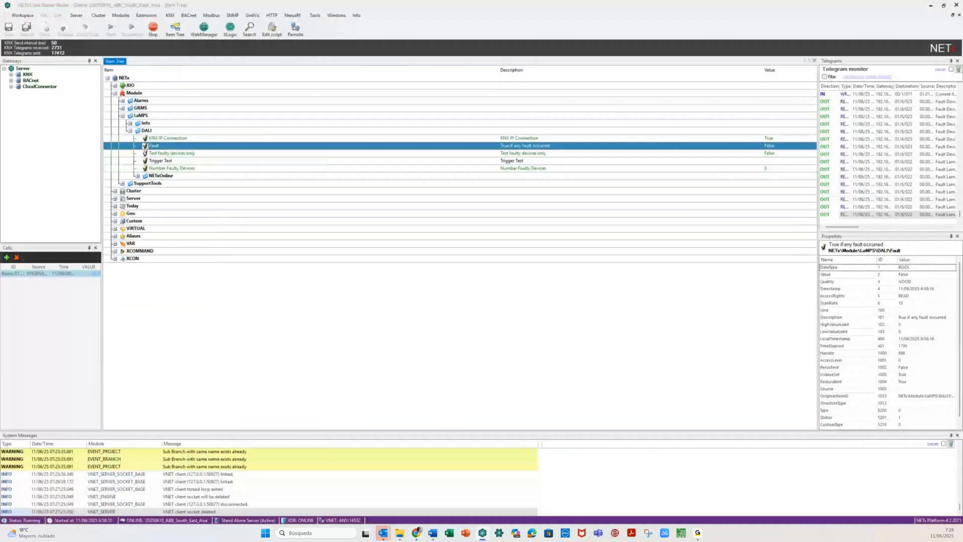
- Open the local LaMPS Circuit definitions table and insert a new definition row
{"action": "key", "text": "Left"}
{"action": "key", "text": "Left"}
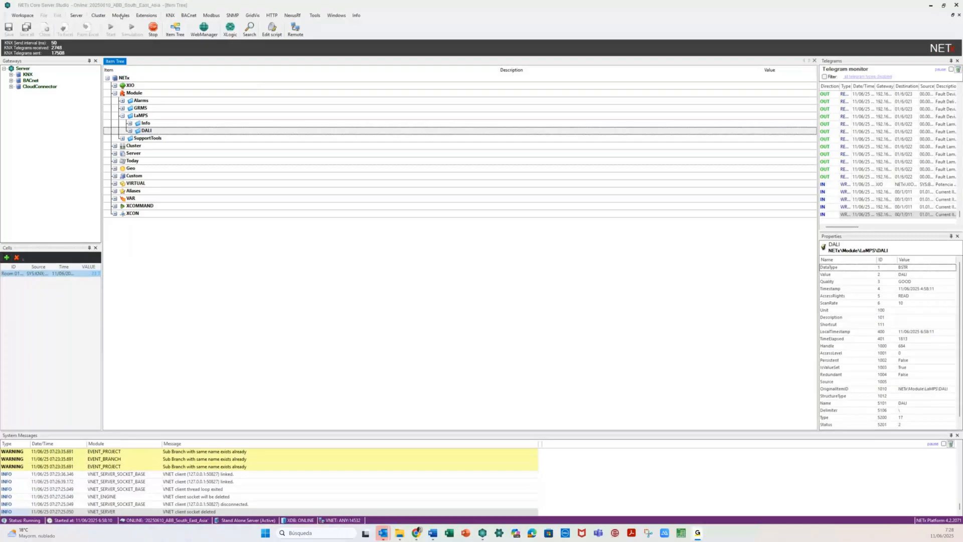
{"action": "left_click", "coordinate": [121, 16]}
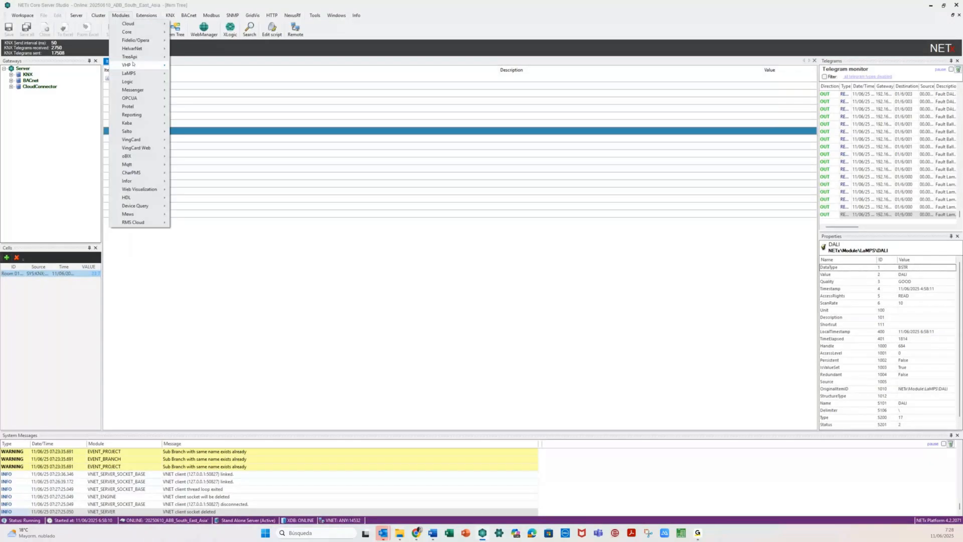
{"action": "mouse_move", "coordinate": [135, 73]}
{"action": "mouse_move", "coordinate": [195, 94]}
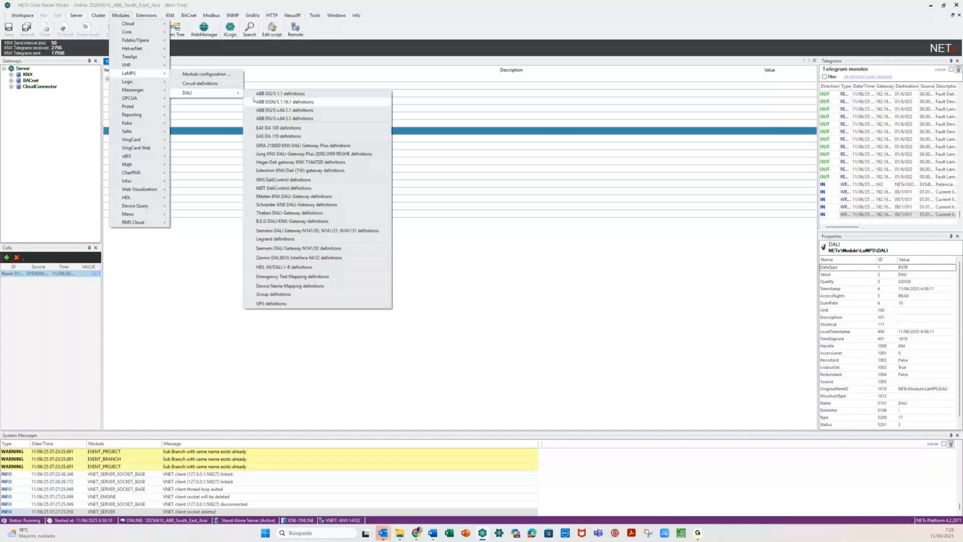
{"action": "left_click", "coordinate": [205, 85]}
{"action": "right_click", "coordinate": [113, 87]}
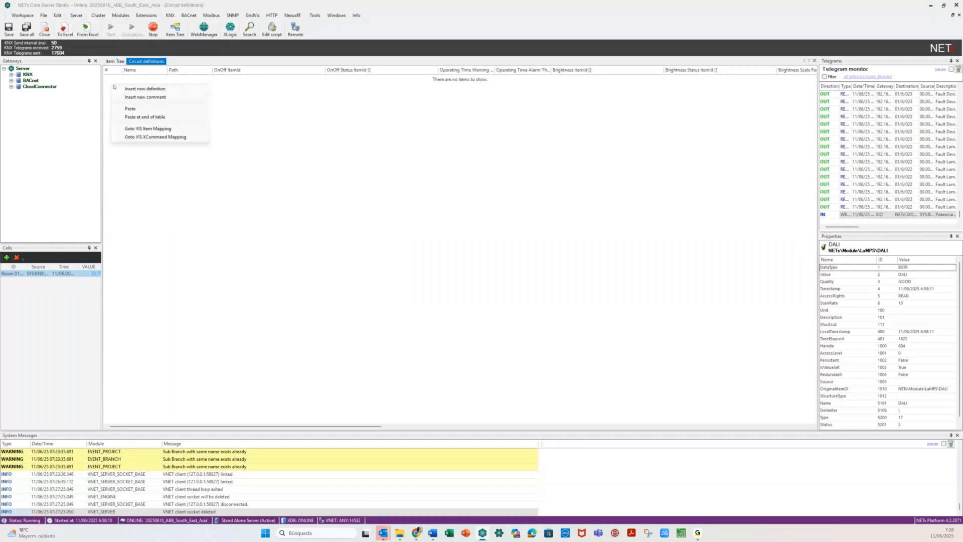
{"action": "left_click", "coordinate": [125, 89]}
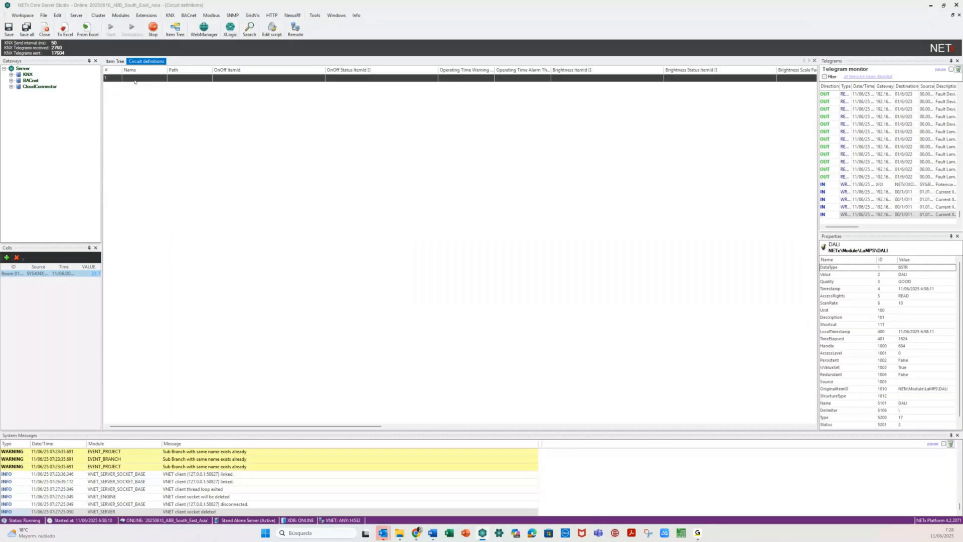
- Name the circuit 'Bed Light', set its path to 'Room 0101', and open the OnOff item picker
{"action": "left_click", "coordinate": [136, 78]}
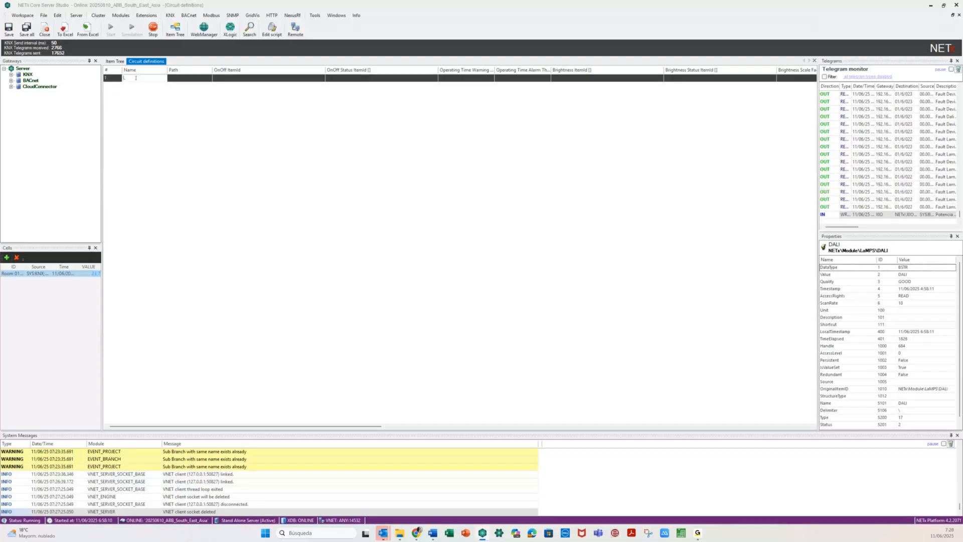
{"action": "type", "text": "Light"}
{"action": "key", "text": "Home"}
{"action": "type", "text": "Bed"}
{"action": "left_click", "coordinate": [188, 80]}
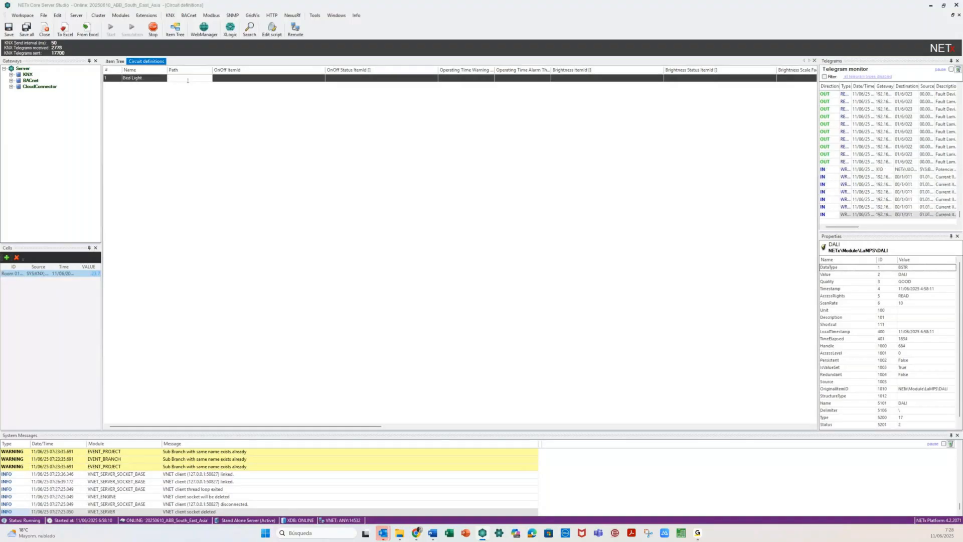
{"action": "type", "text": "B"}
{"action": "type", "text": "oom "}
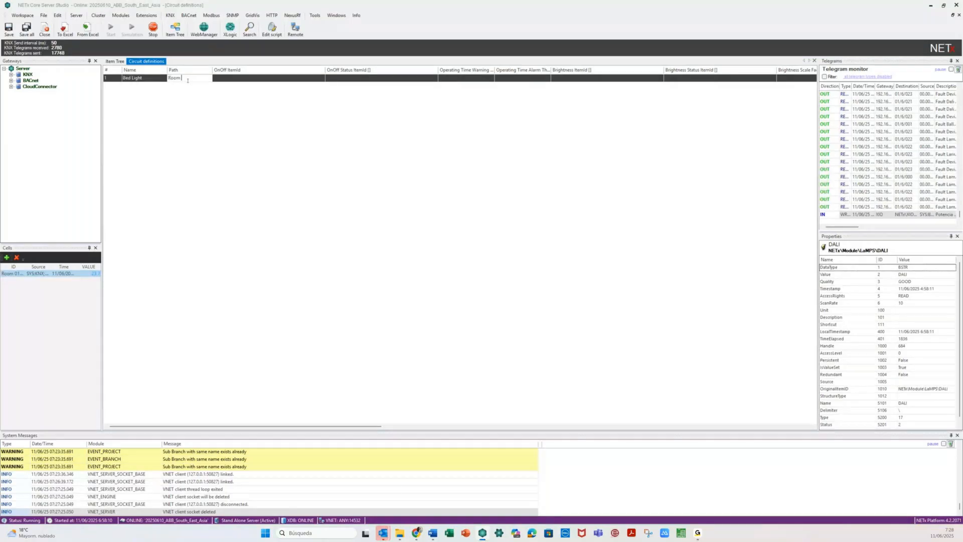
{"action": "type", "text": "0101"}
{"action": "left_click", "coordinate": [321, 79]}
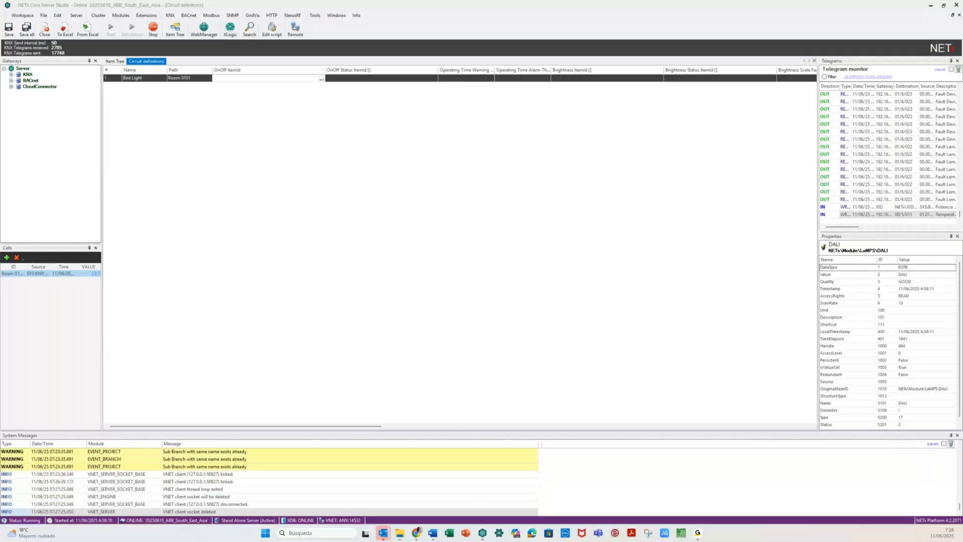
{"action": "left_click", "coordinate": [321, 80]}
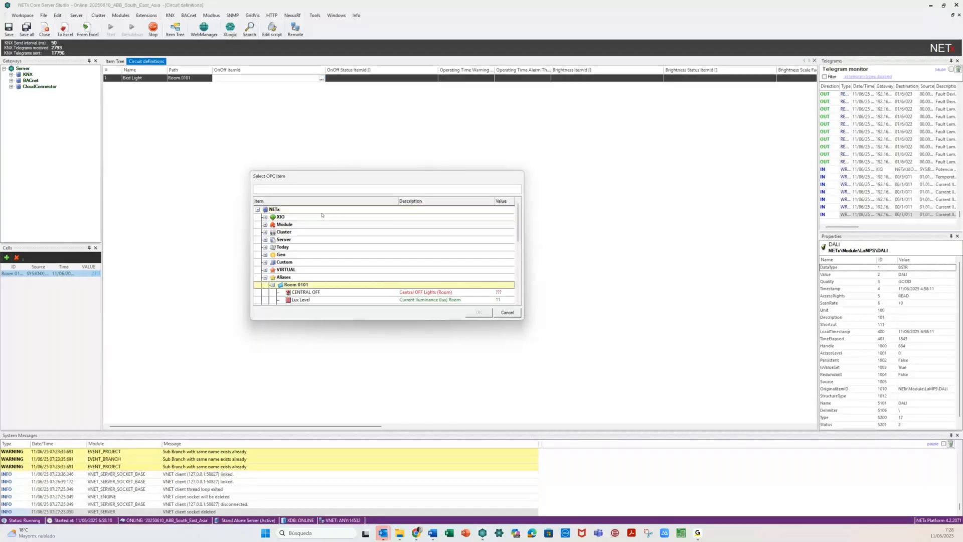
- Set Bed Light's OnOff item to Room 0101\Lights\ON/OFF Bed
{"action": "left_click_drag", "start_coordinate": [338, 174], "coordinate": [343, 114]}
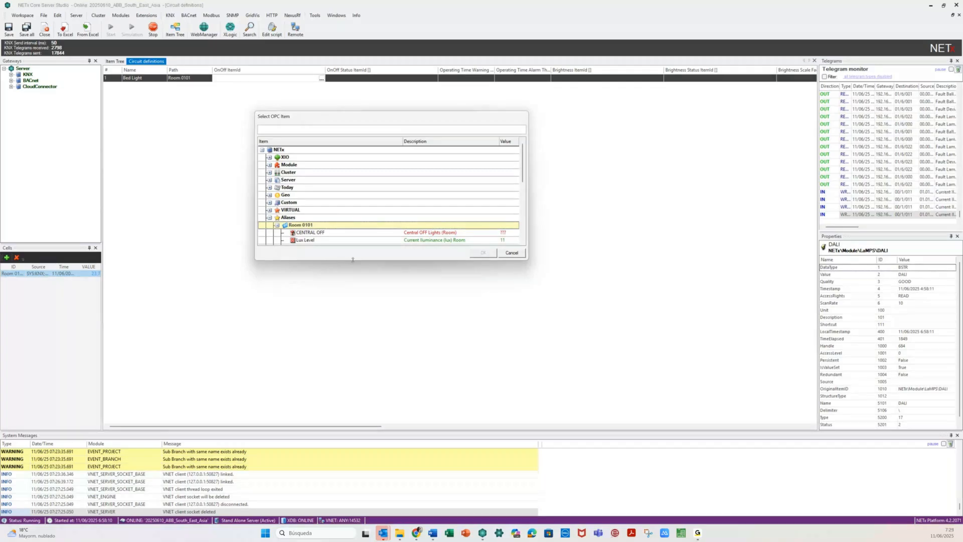
{"action": "left_click_drag", "start_coordinate": [353, 260], "coordinate": [369, 414]}
{"action": "left_click", "coordinate": [287, 293]}
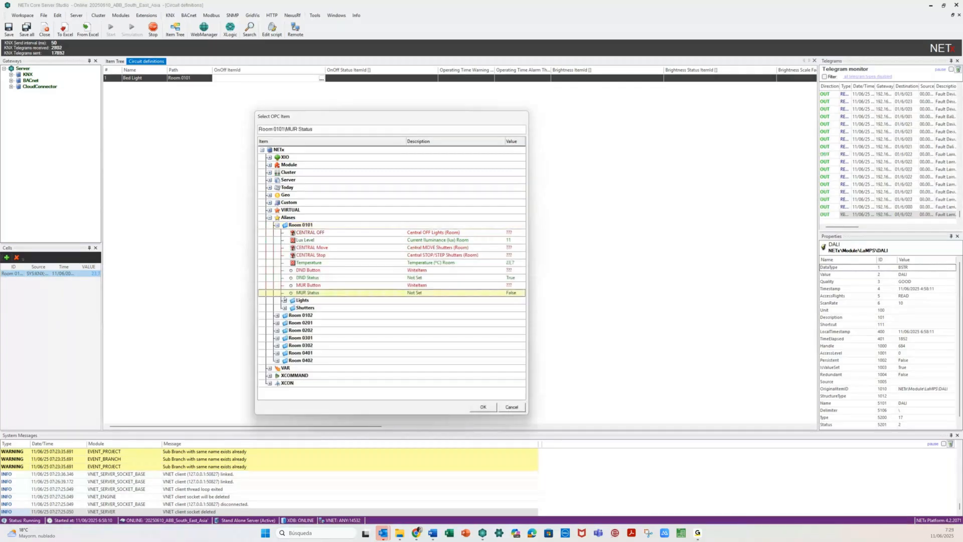
{"action": "left_click", "coordinate": [285, 300]}
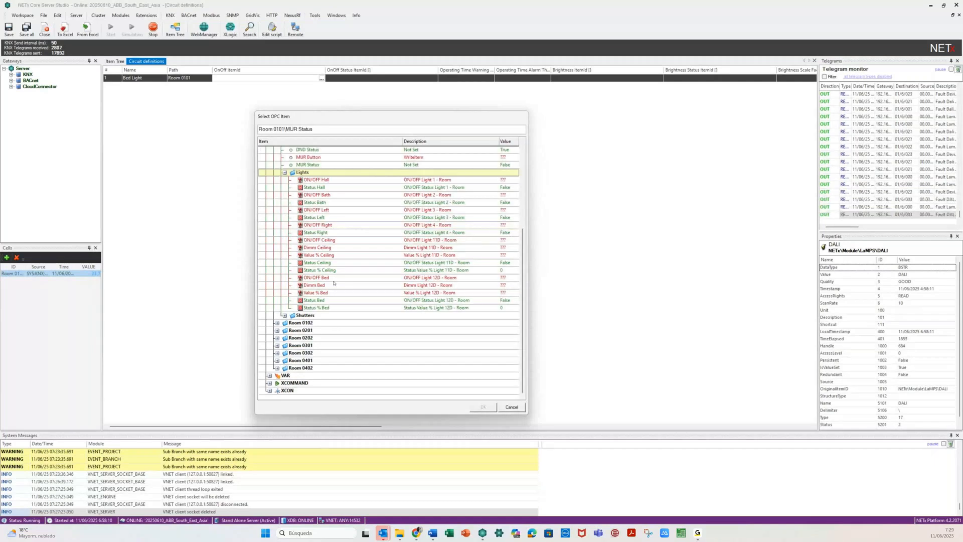
{"action": "double_click", "coordinate": [337, 278]}
{"action": "left_click", "coordinate": [380, 79]}
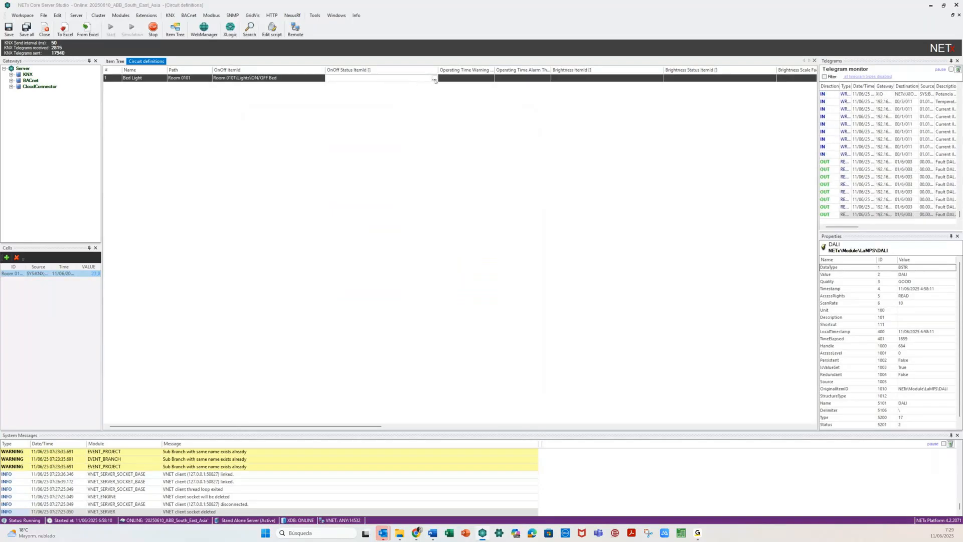
- Set Bed Light's OnOff Status item to Room 0101\Lights\Status Bed
{"action": "left_click", "coordinate": [435, 79]}
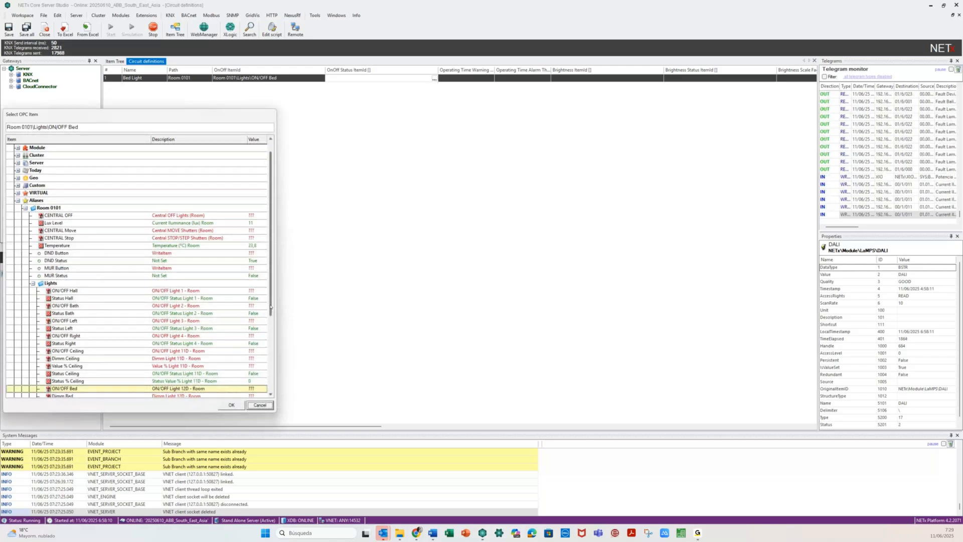
{"action": "left_click_drag", "start_coordinate": [271, 306], "coordinate": [271, 319]}
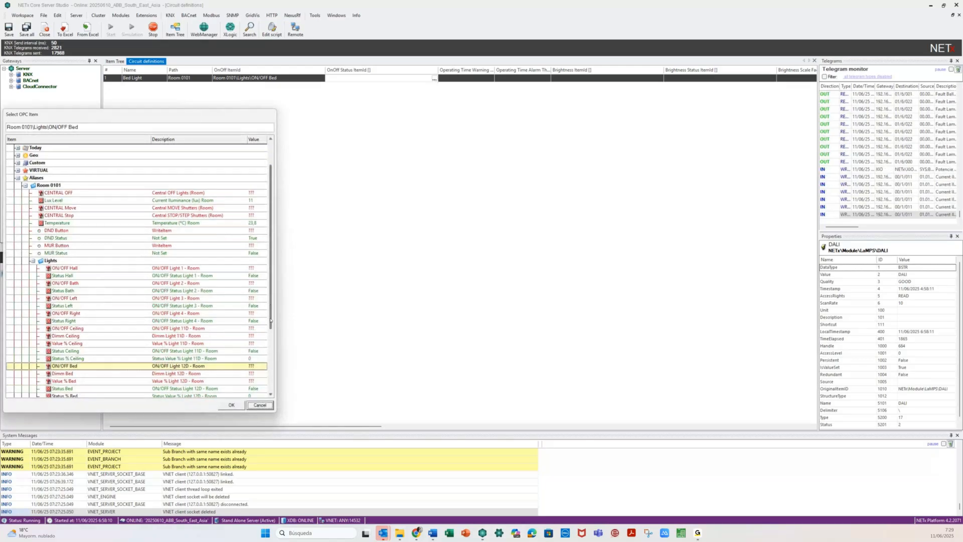
{"action": "double_click", "coordinate": [62, 389]}
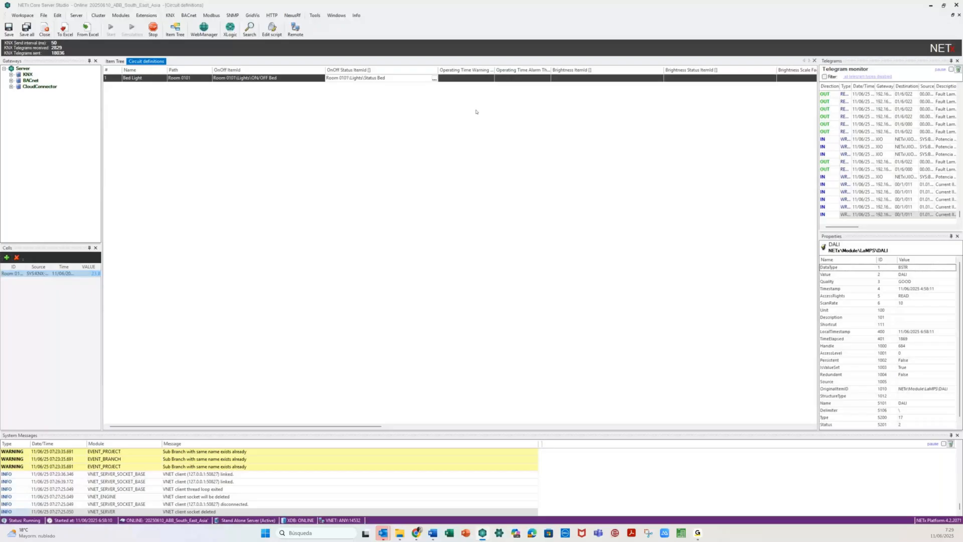
{"action": "left_click", "coordinate": [459, 77]}
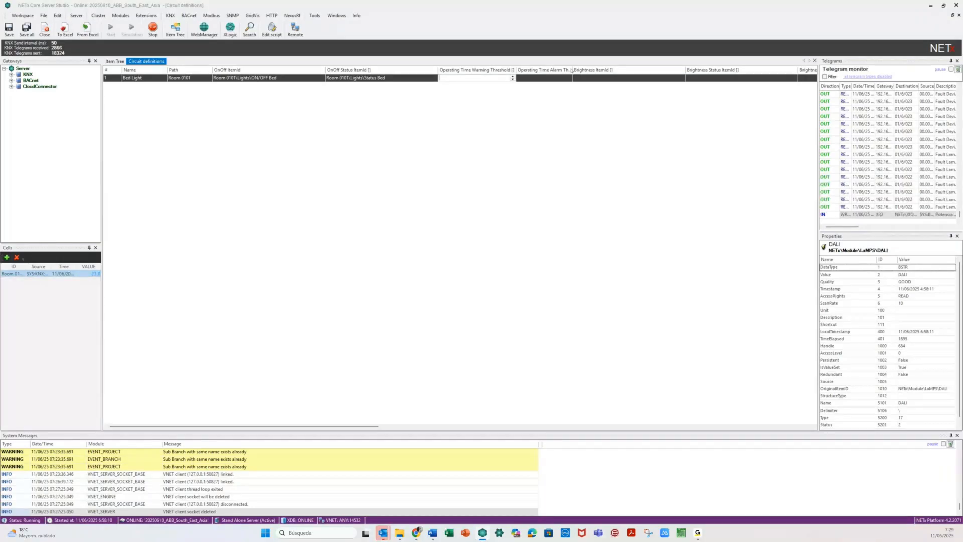
- Enter 50 for Operating Time Warning Threshold and 100 for Operating Time Alarm Threshold
{"action": "double_click", "coordinate": [571, 70]}
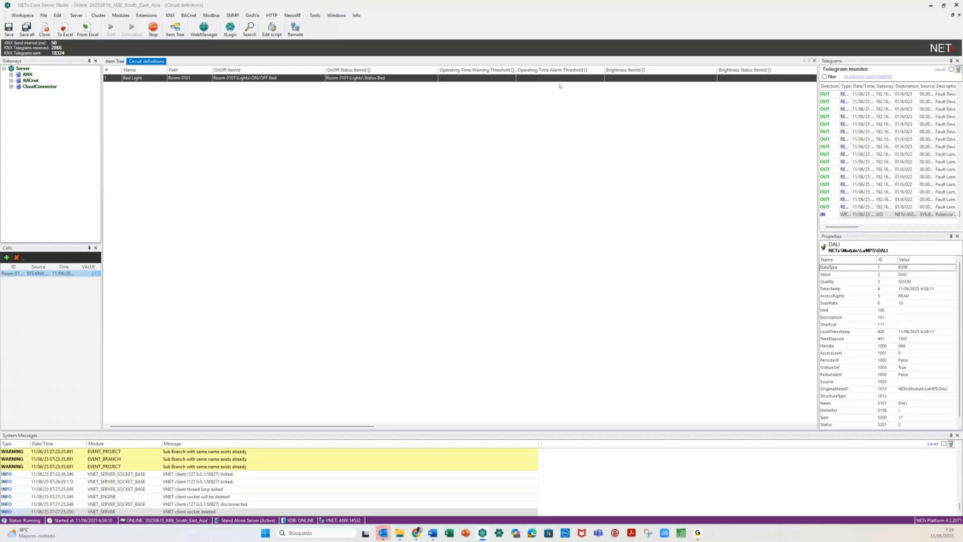
{"action": "left_click", "coordinate": [454, 79]}
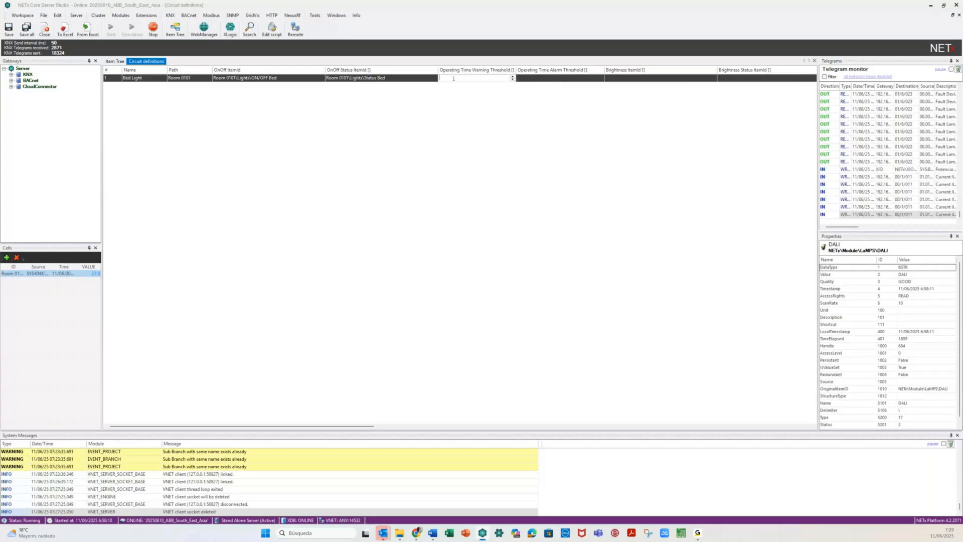
{"action": "type", "text": "50"}
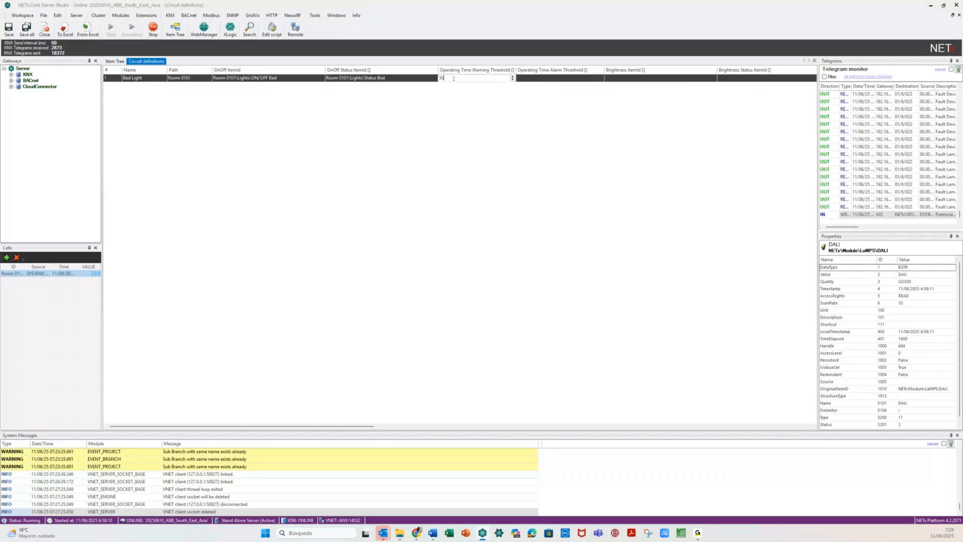
{"action": "left_click", "coordinate": [528, 80]}
{"action": "type", "text": "1"}
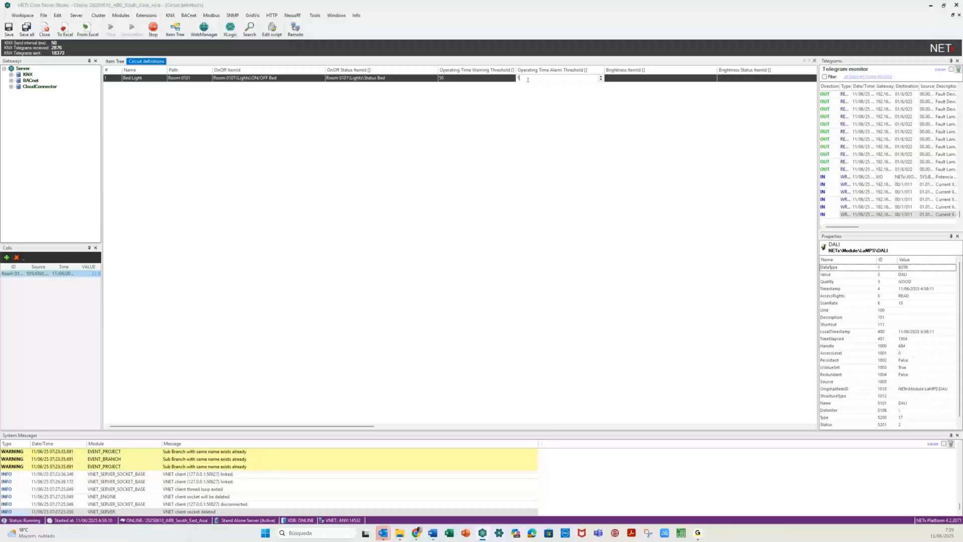
{"action": "type", "text": "00"}
{"action": "left_click", "coordinate": [449, 106]}
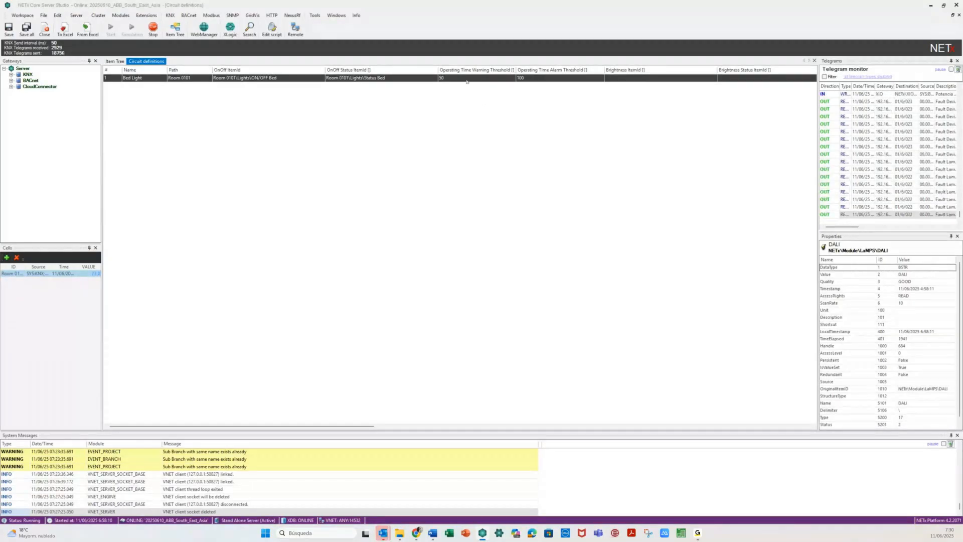
- Set Bed Light's Brightness ItemId to Room 0101\Lights\Value % Bed
{"action": "left_click", "coordinate": [630, 79]}
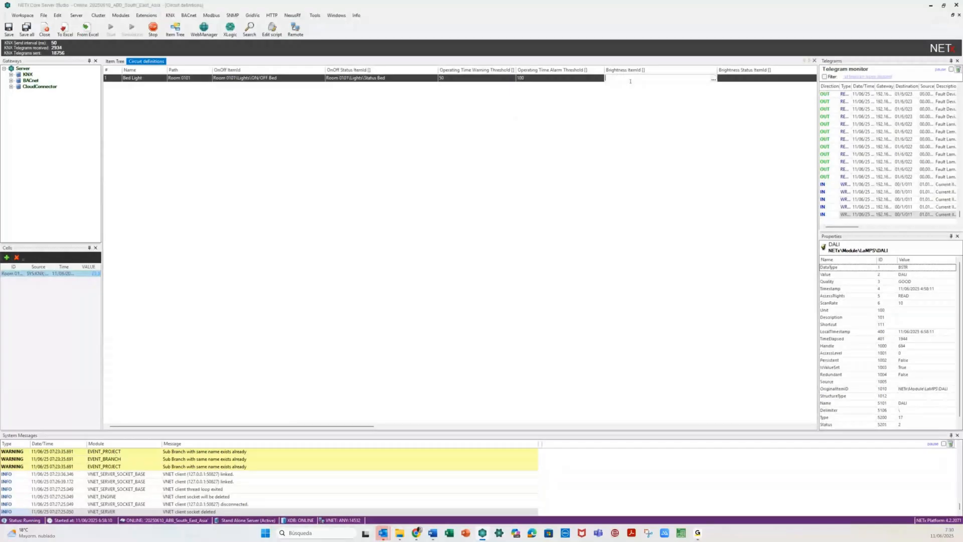
{"action": "left_click", "coordinate": [713, 79]}
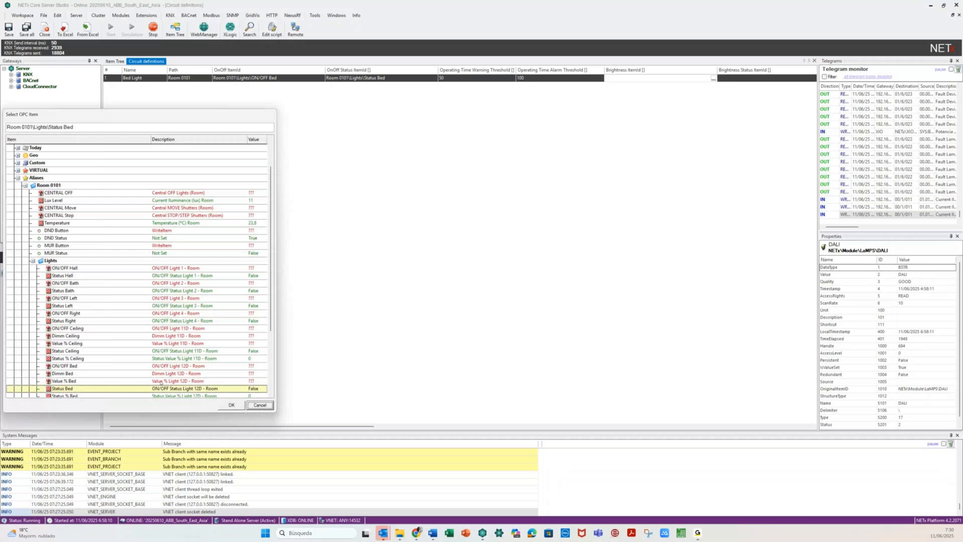
{"action": "left_click", "coordinate": [161, 382]}
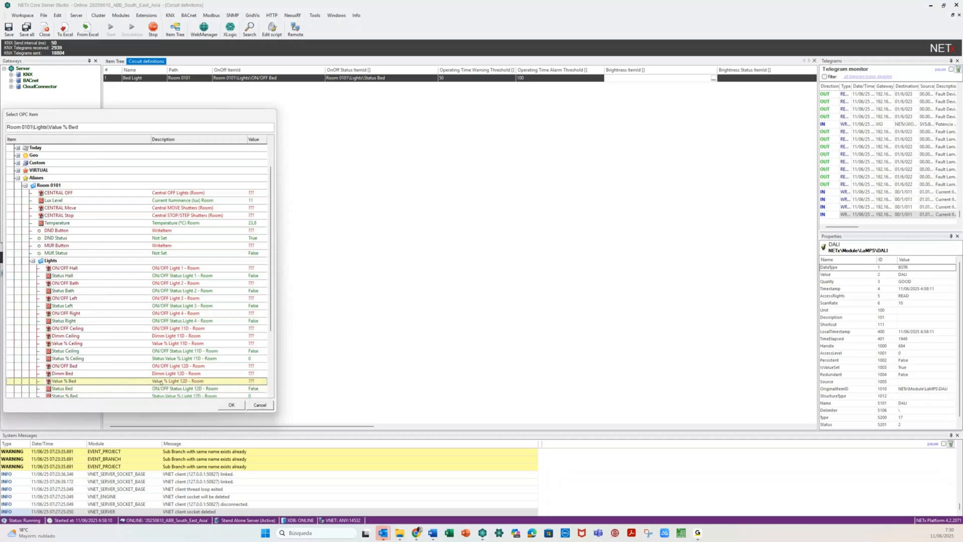
{"action": "left_click", "coordinate": [230, 405]}
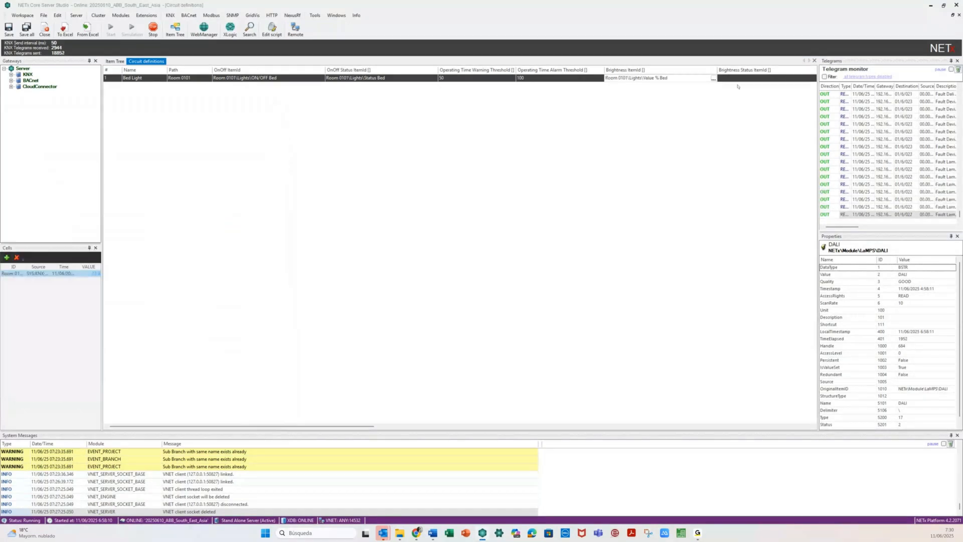
- Set the Brightness Status ItemId to Room 0101\Lights\Status % Bed
{"action": "key", "text": "Tab"}
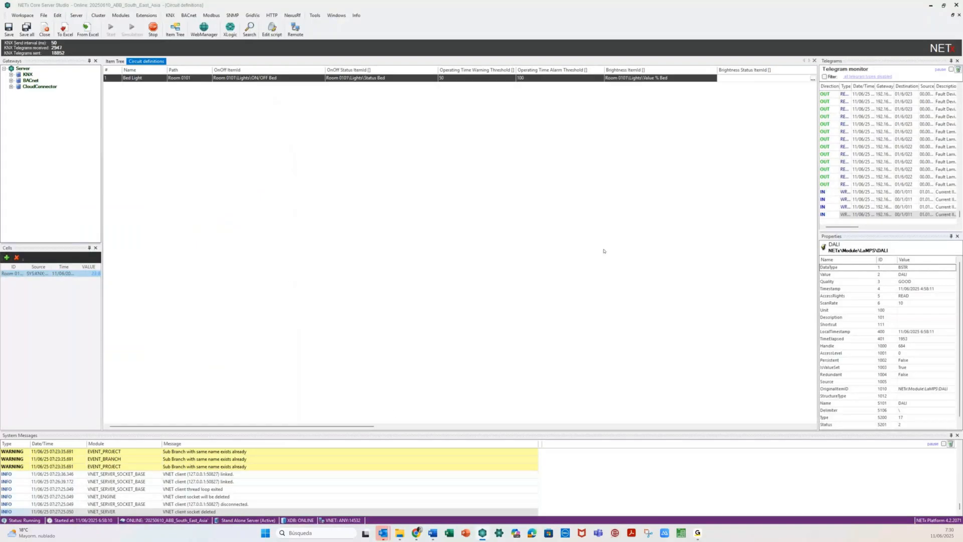
{"action": "left_click_drag", "start_coordinate": [370, 425], "coordinate": [484, 420]}
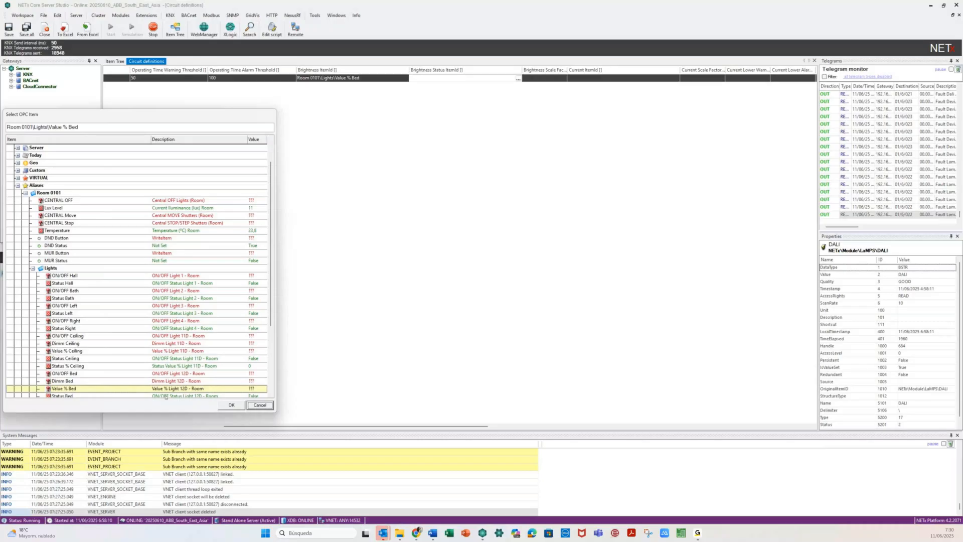
{"action": "left_click", "coordinate": [78, 395]}
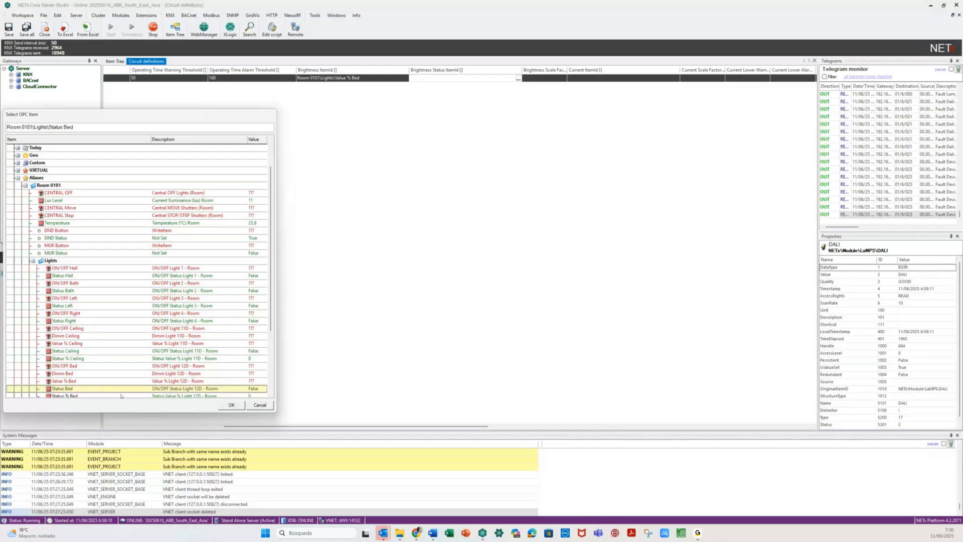
{"action": "left_click", "coordinate": [230, 405]}
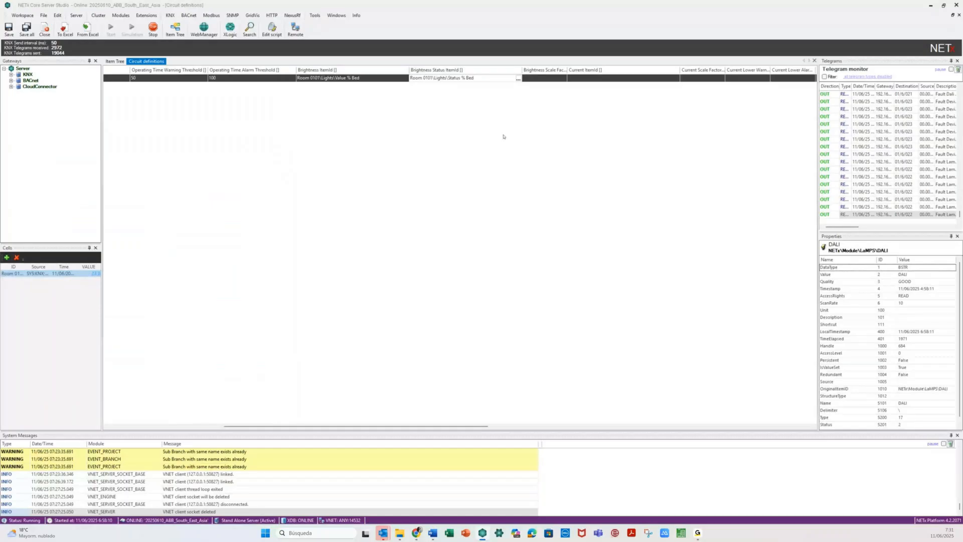
{"action": "left_click", "coordinate": [545, 81]}
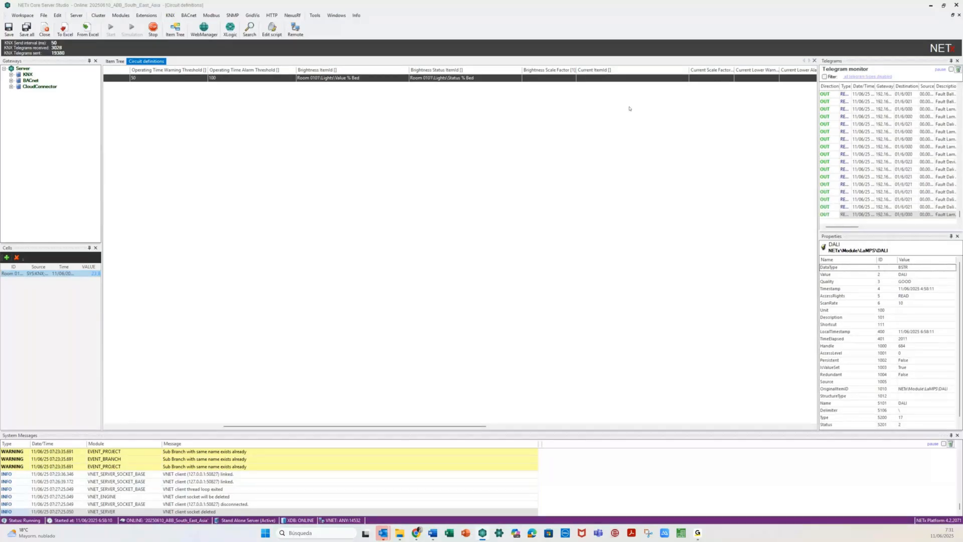
{"action": "left_click", "coordinate": [658, 78]}
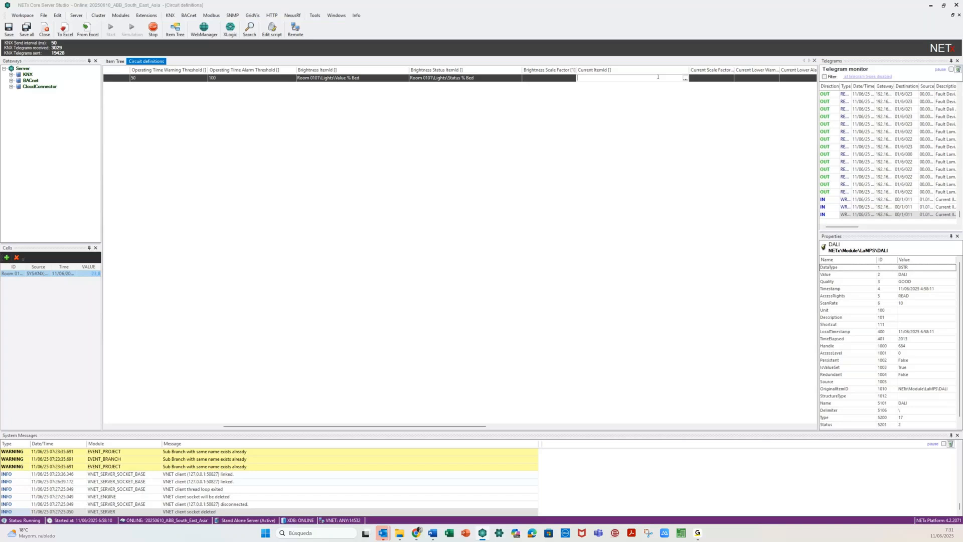
- Set Current ItemId to XIO\BACnet\LM_Home\ABB Terra Corriente de carga mA's value item
{"action": "left_click", "coordinate": [685, 79]}
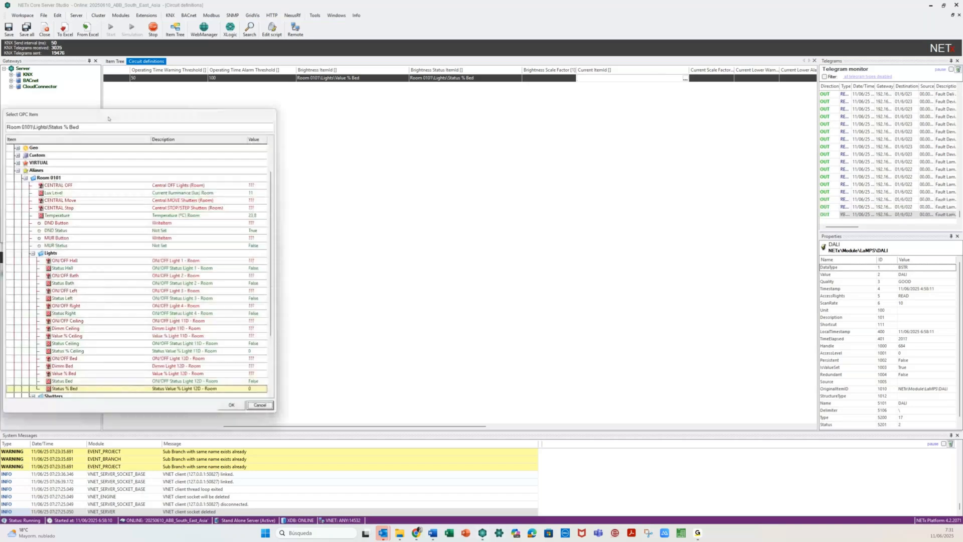
{"action": "left_click_drag", "start_coordinate": [107, 119], "coordinate": [280, 117]}
{"action": "left_click", "coordinate": [189, 153]}
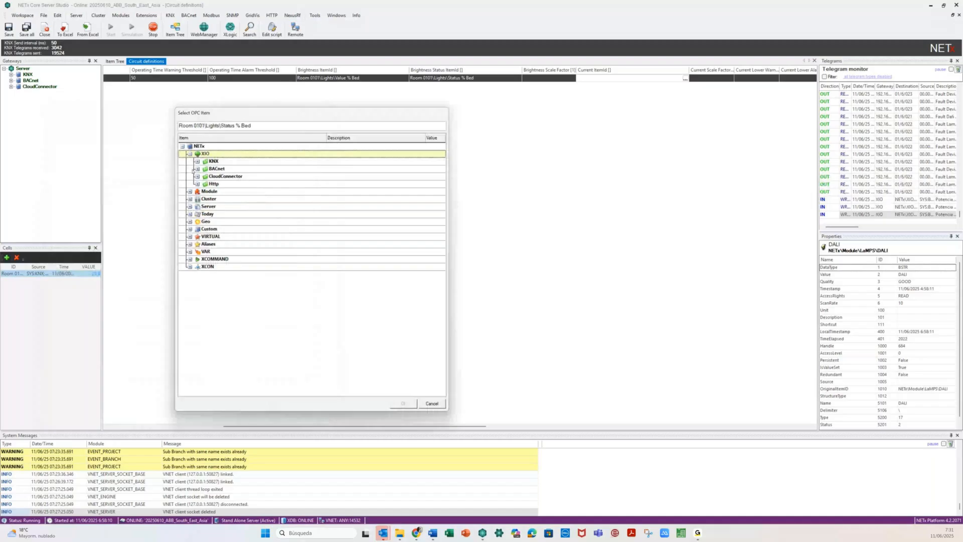
{"action": "left_click", "coordinate": [197, 169]}
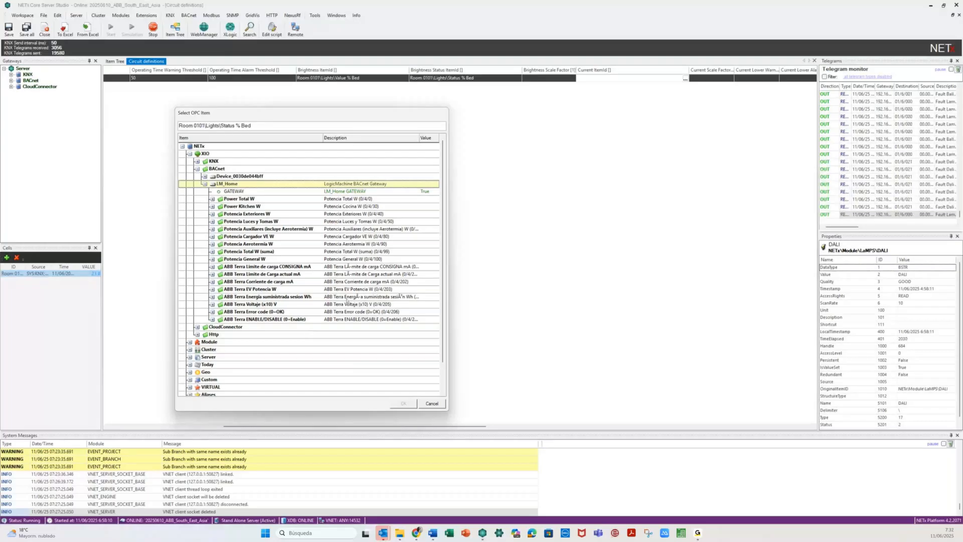
{"action": "left_click", "coordinate": [315, 282]}
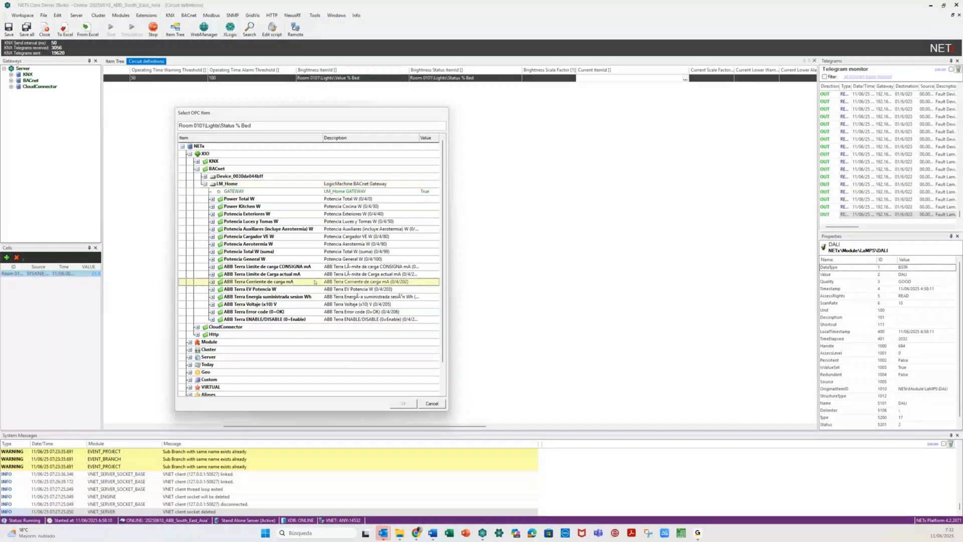
{"action": "double_click", "coordinate": [227, 283]}
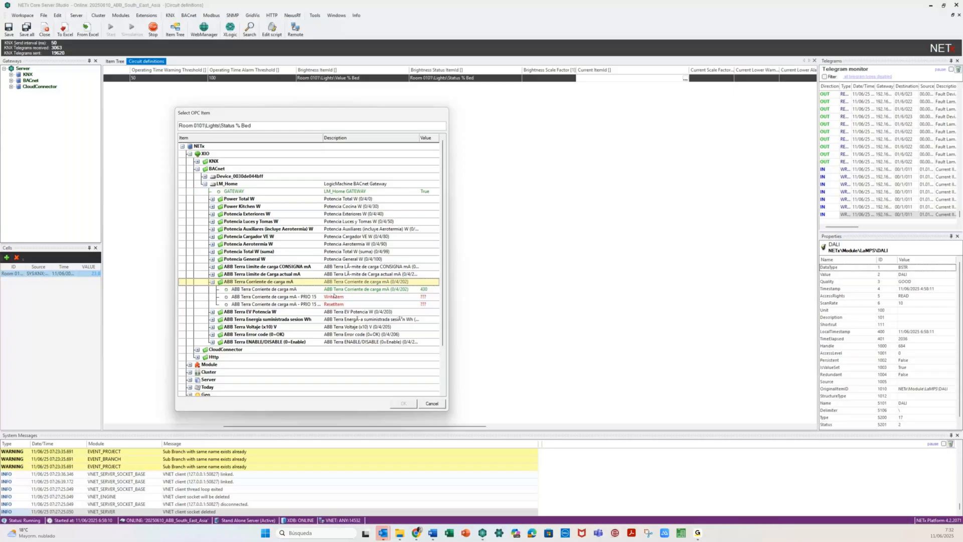
{"action": "left_click", "coordinate": [378, 290]}
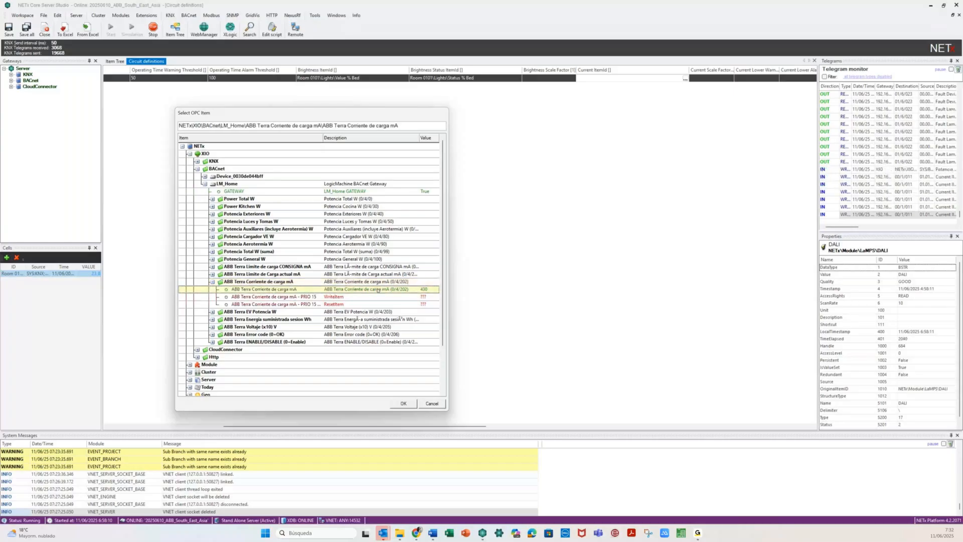
{"action": "key", "text": "Return"}
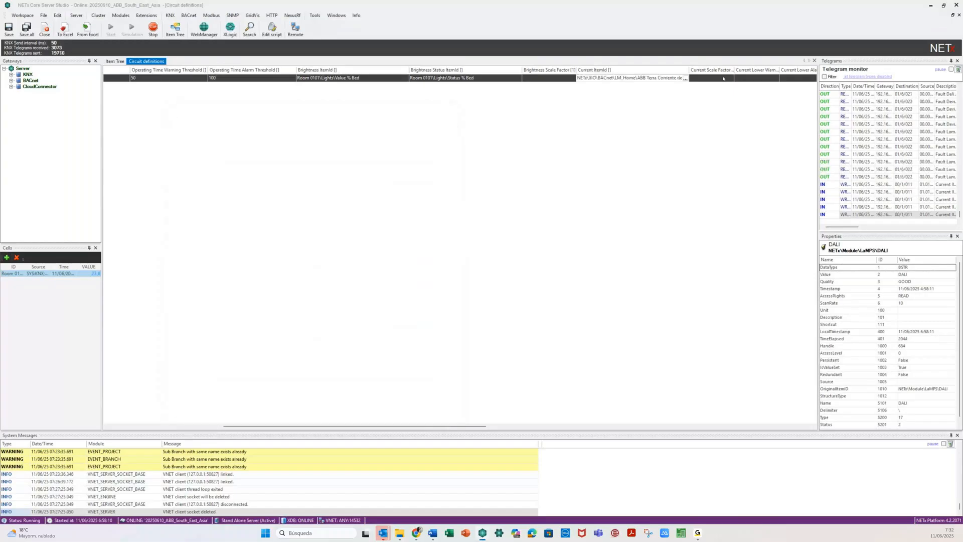
{"action": "left_click_drag", "start_coordinate": [415, 428], "coordinate": [561, 428]}
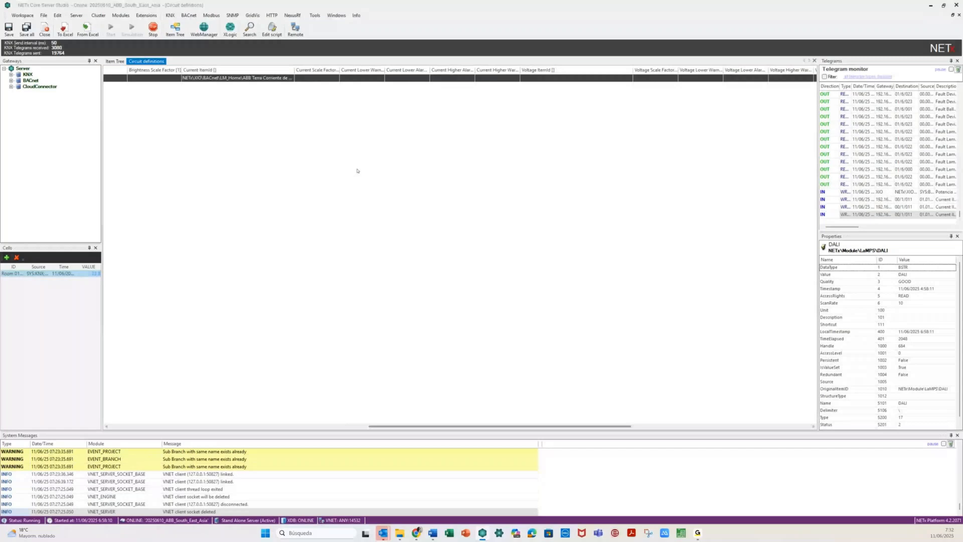
{"action": "left_click_drag", "start_coordinate": [385, 70], "coordinate": [427, 71]}
{"action": "left_click_drag", "start_coordinate": [473, 70], "coordinate": [501, 71]}
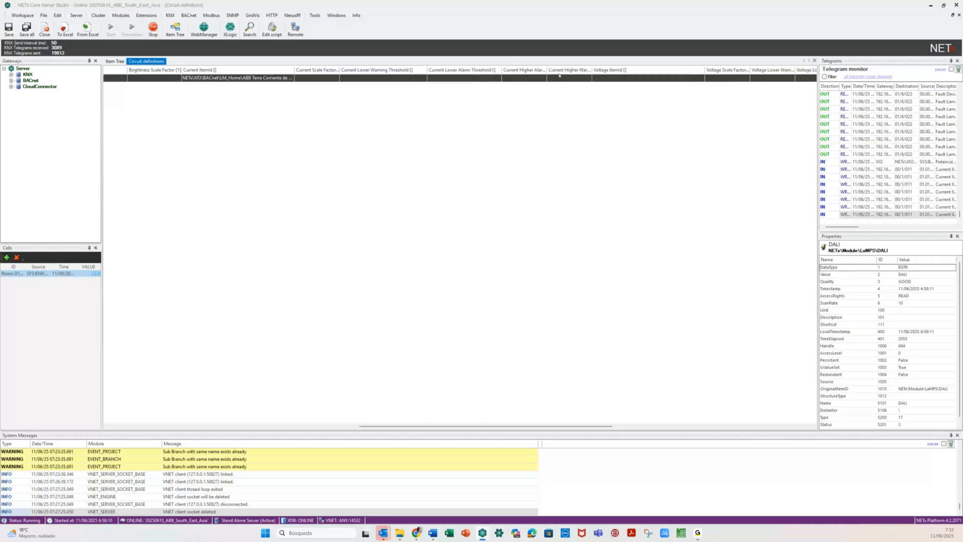
- Set Voltage ItemId to ABB Terra Voltaje (x10) V's value item with scale factor 0.1
{"action": "left_click", "coordinate": [622, 80]}
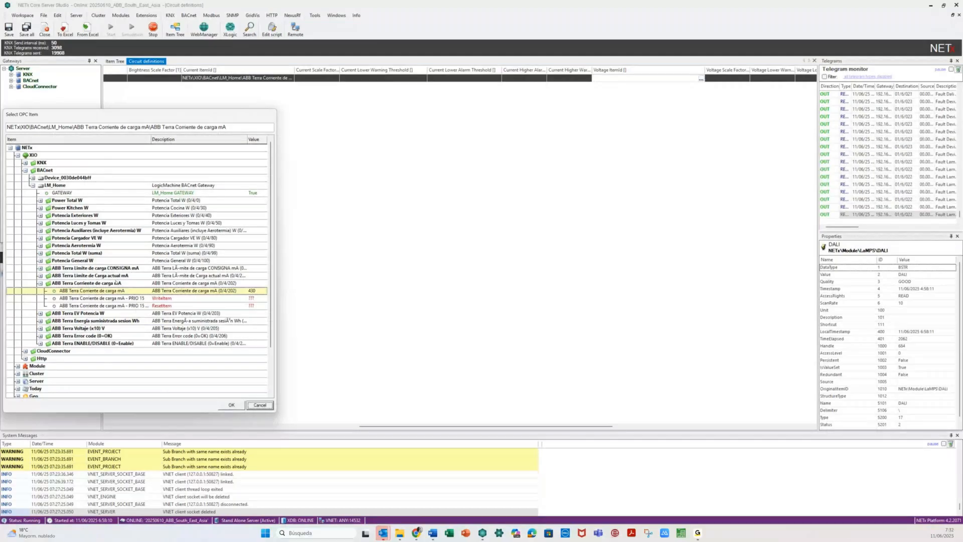
{"action": "double_click", "coordinate": [60, 328]}
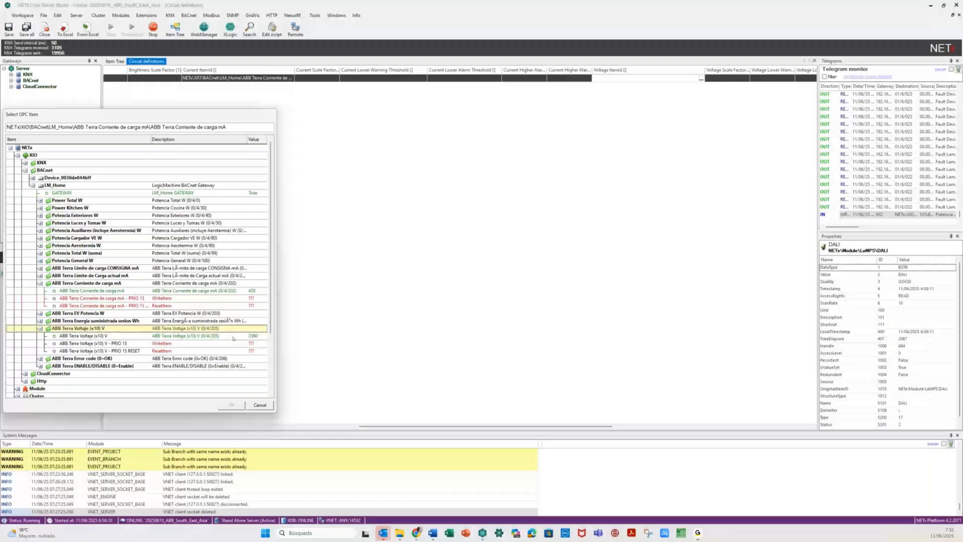
{"action": "left_click", "coordinate": [230, 336]}
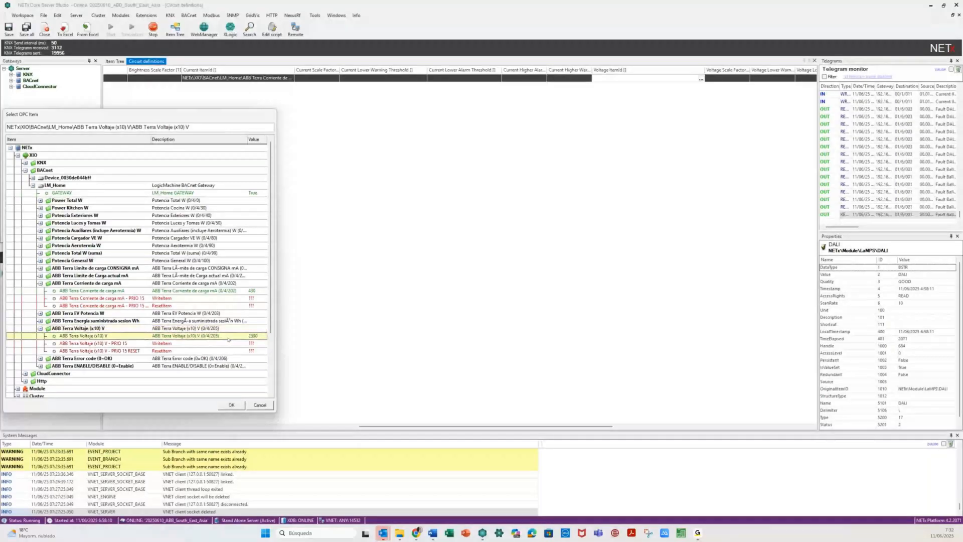
{"action": "left_click", "coordinate": [233, 404]}
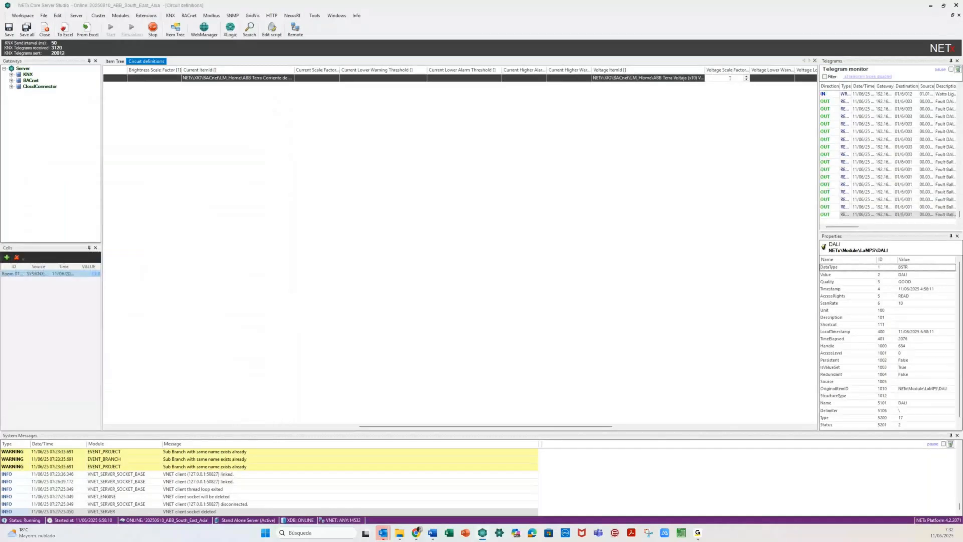
{"action": "type", "text": "0.1"}
{"action": "key", "text": "Tab"}
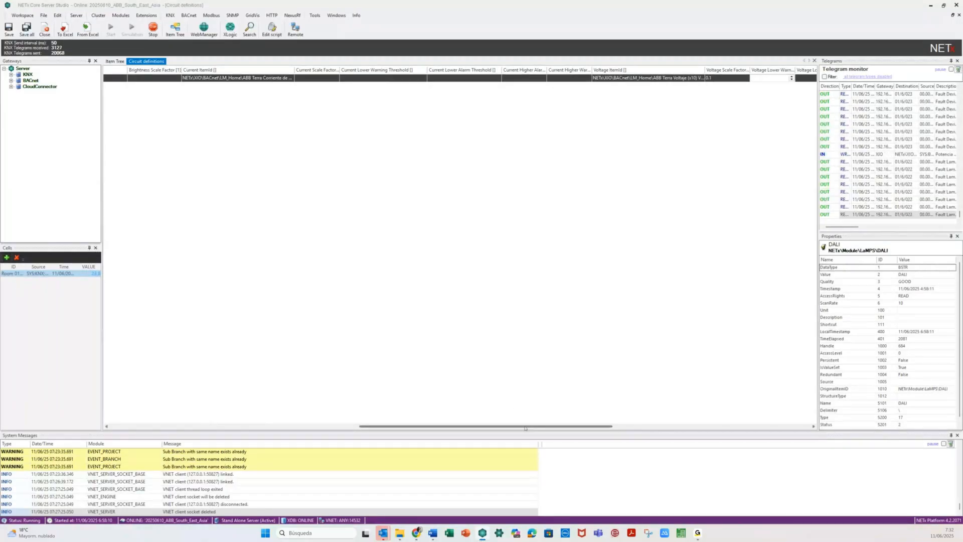
{"action": "left_click_drag", "start_coordinate": [526, 428], "coordinate": [664, 422]}
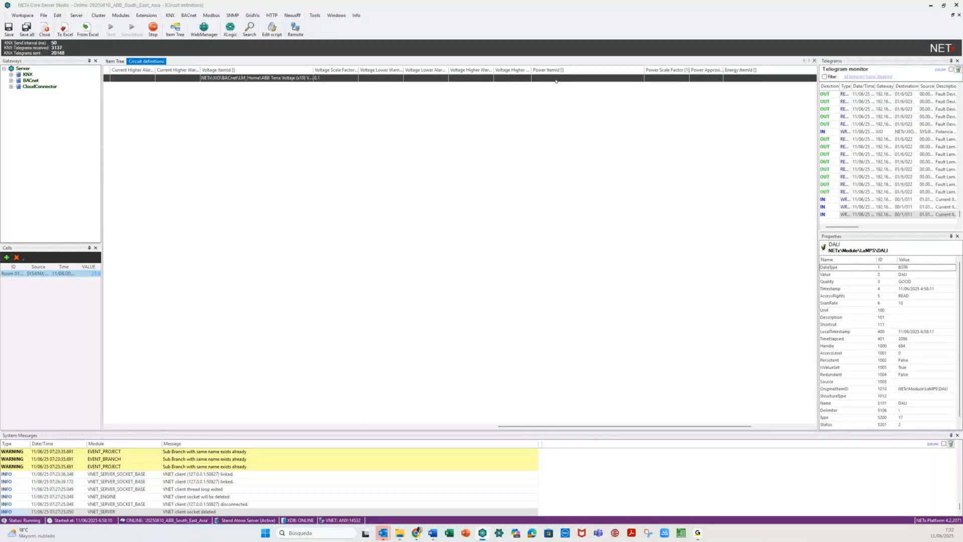
- Set Power and Energy Approximate to True, then save all and reinitialise the Core Server
{"action": "left_click", "coordinate": [607, 78]}
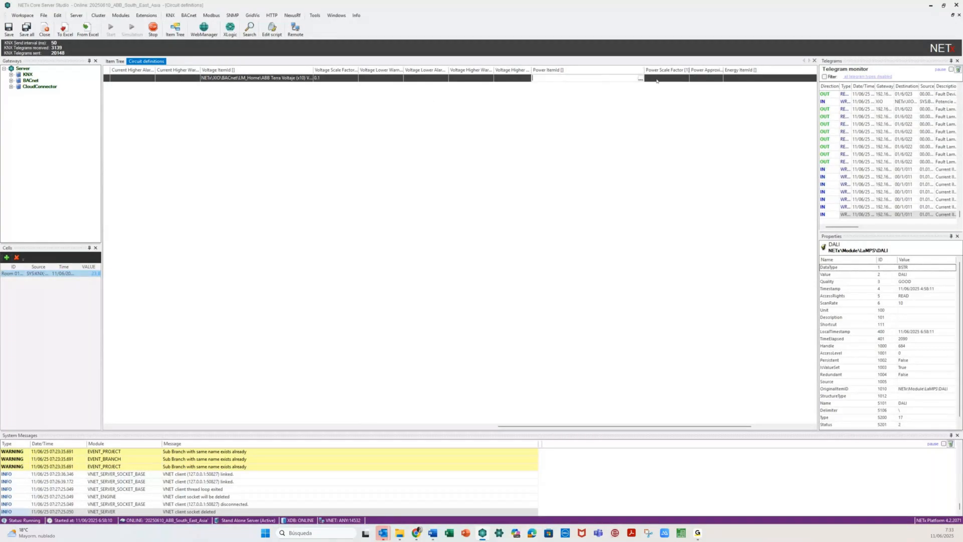
{"action": "left_click", "coordinate": [657, 78]}
{"action": "left_click", "coordinate": [703, 78]}
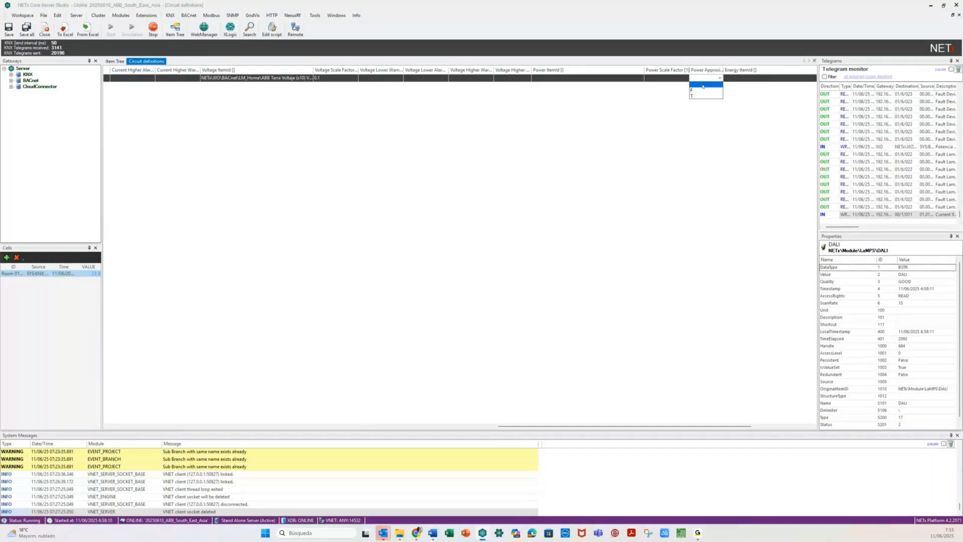
{"action": "left_click", "coordinate": [699, 96]}
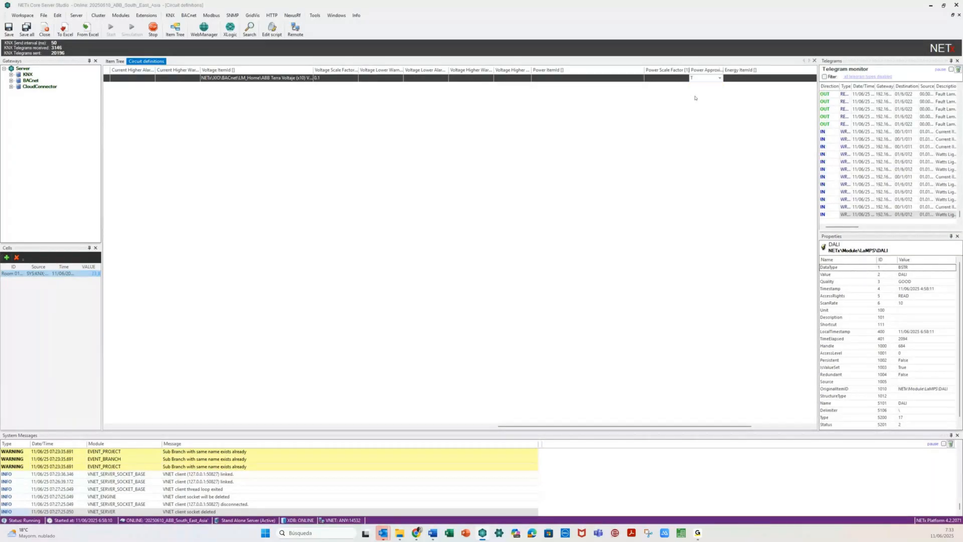
{"action": "left_click_drag", "start_coordinate": [724, 69], "coordinate": [737, 70]}
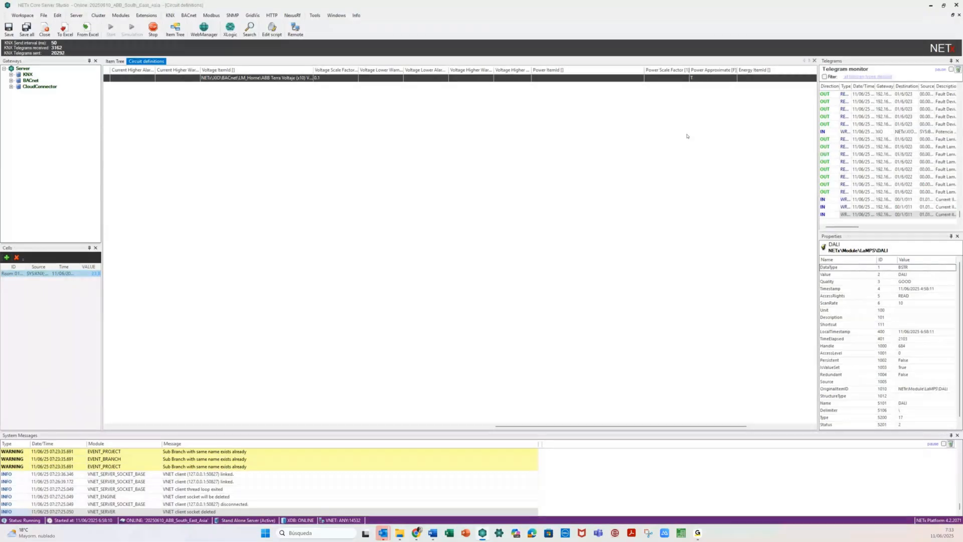
{"action": "left_click_drag", "start_coordinate": [565, 427], "coordinate": [630, 427]}
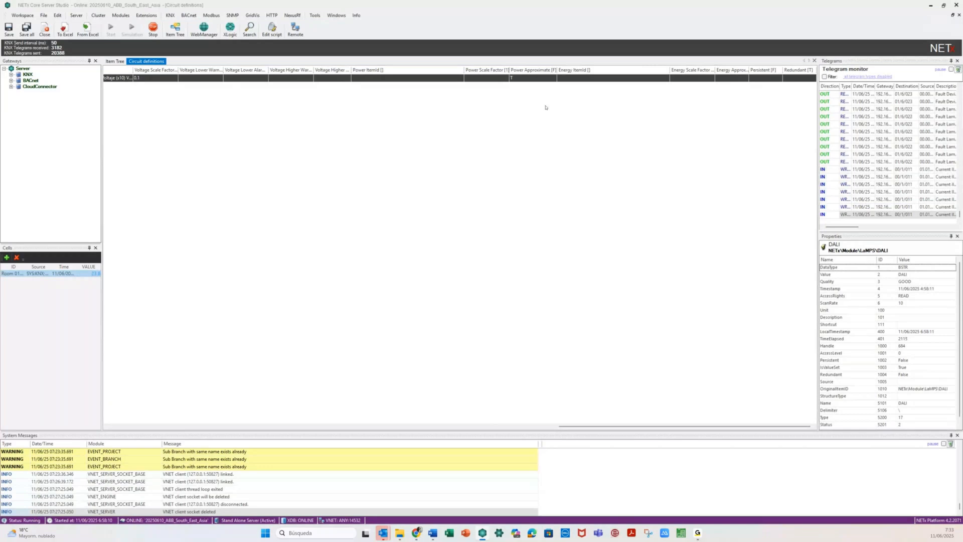
{"action": "left_click", "coordinate": [727, 79]}
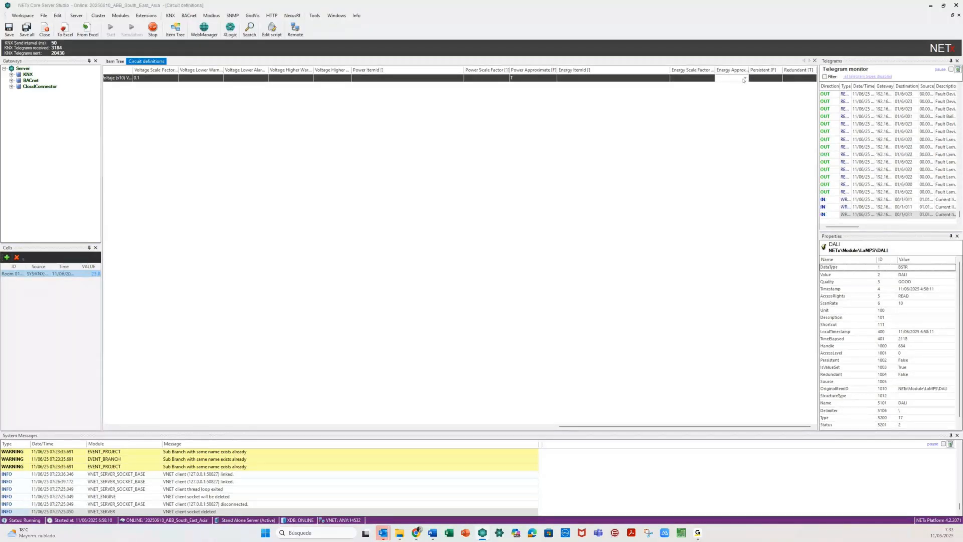
{"action": "double_click", "coordinate": [749, 69]}
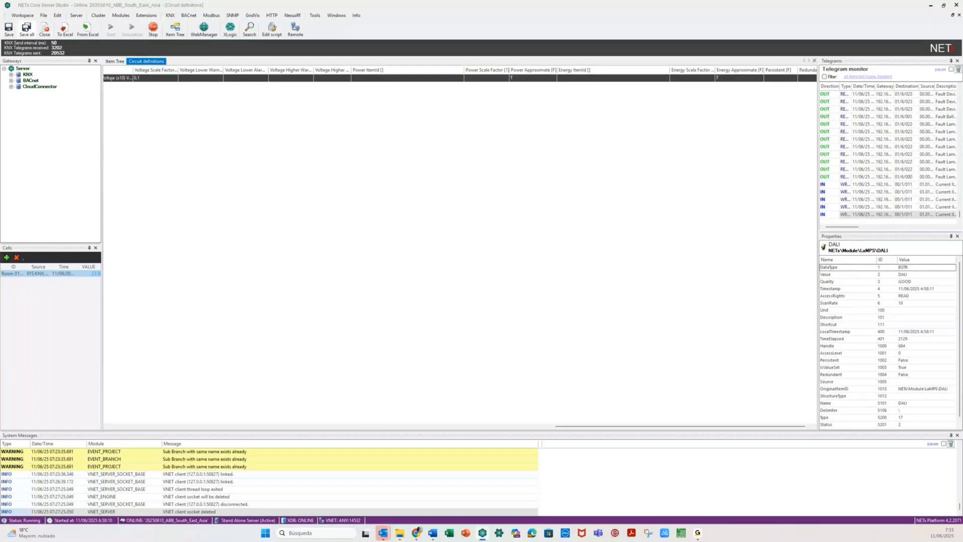
{"action": "left_click", "coordinate": [26, 29]}
{"action": "left_click", "coordinate": [494, 293]}
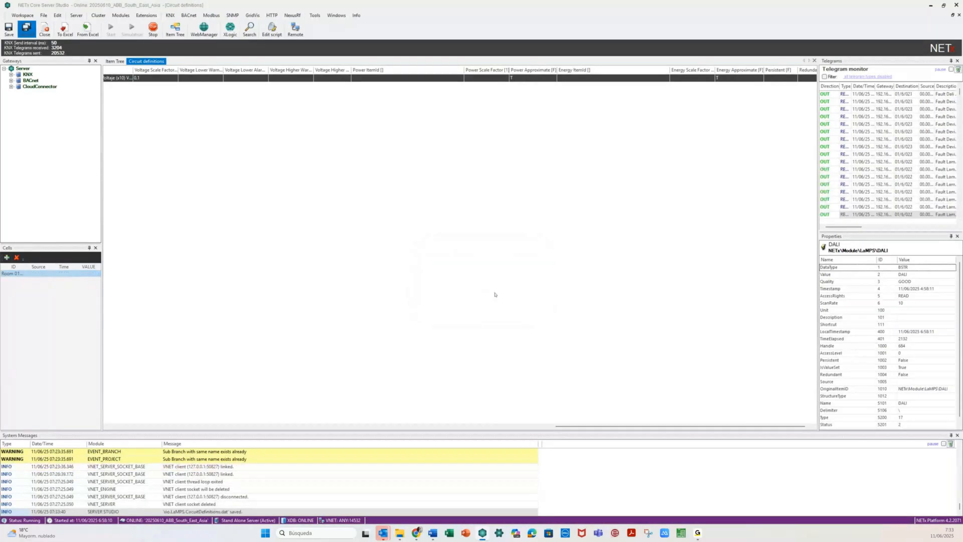
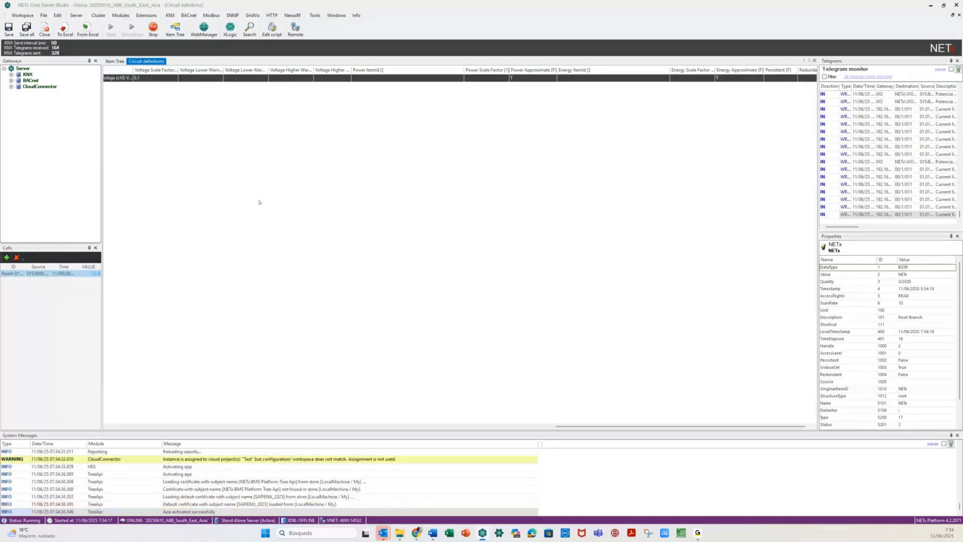
- Expand Room 0101 Bed Light in the Item Tree and inspect its On/Off and OperatingTime warning datapoints
{"action": "left_click", "coordinate": [119, 62]}
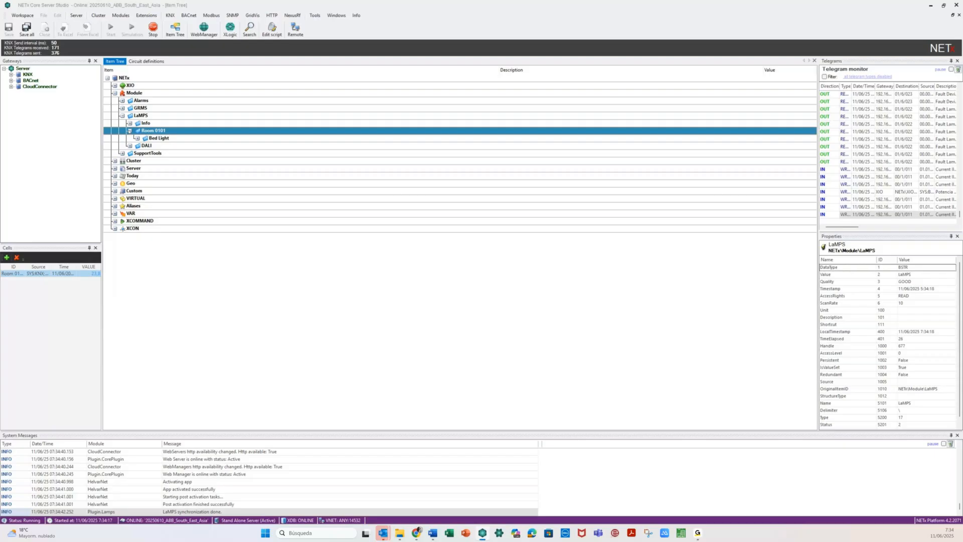
{"action": "key", "text": "Down"}
{"action": "key", "text": "Right"}
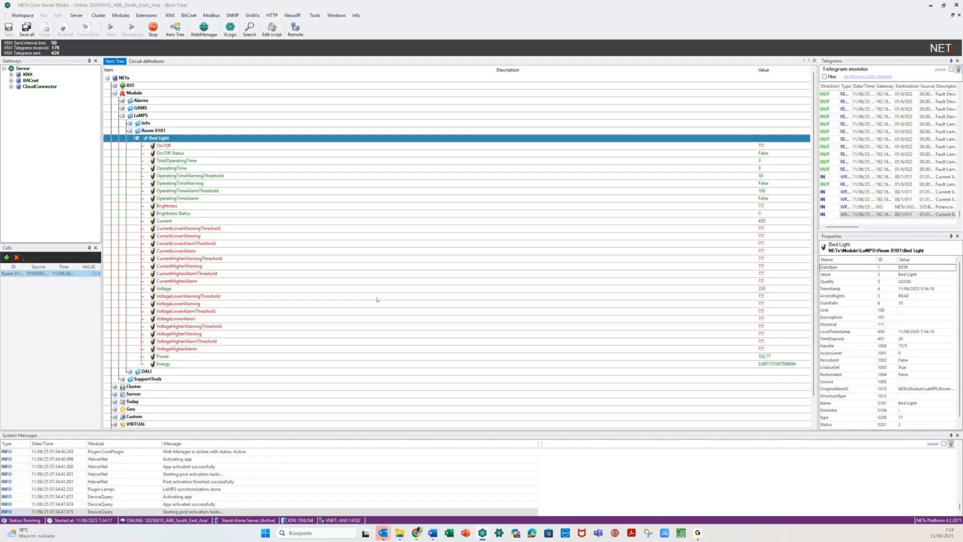
{"action": "left_click", "coordinate": [311, 147]}
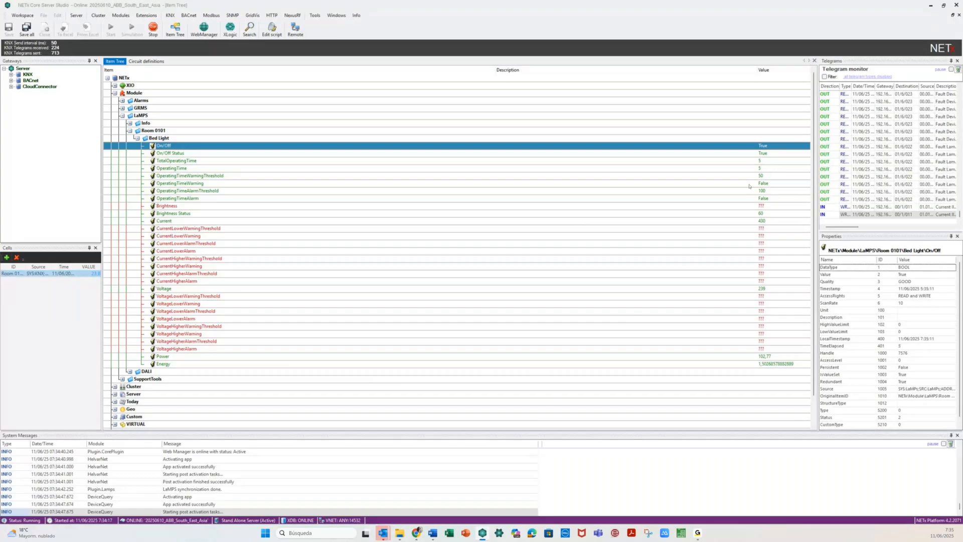
{"action": "left_click", "coordinate": [341, 178]}
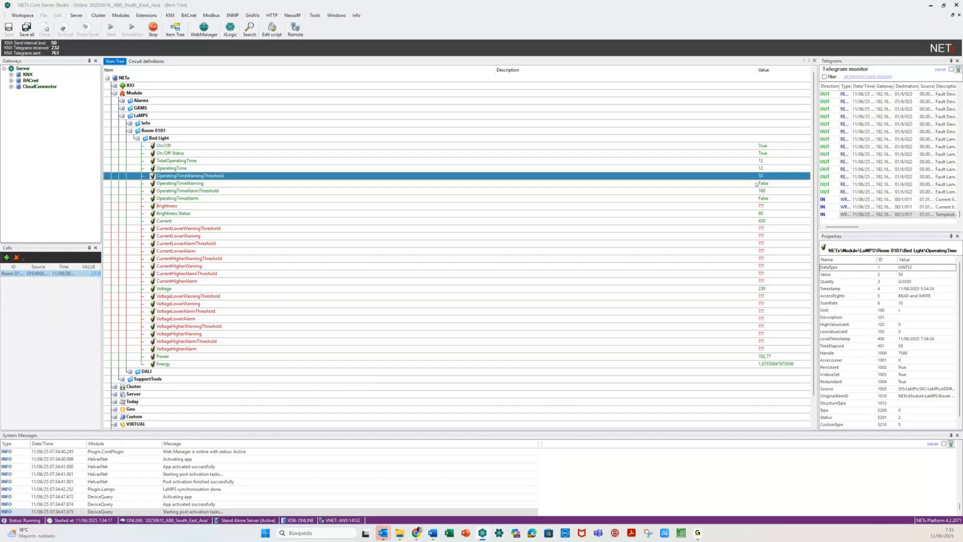
{"action": "left_click", "coordinate": [760, 184]}
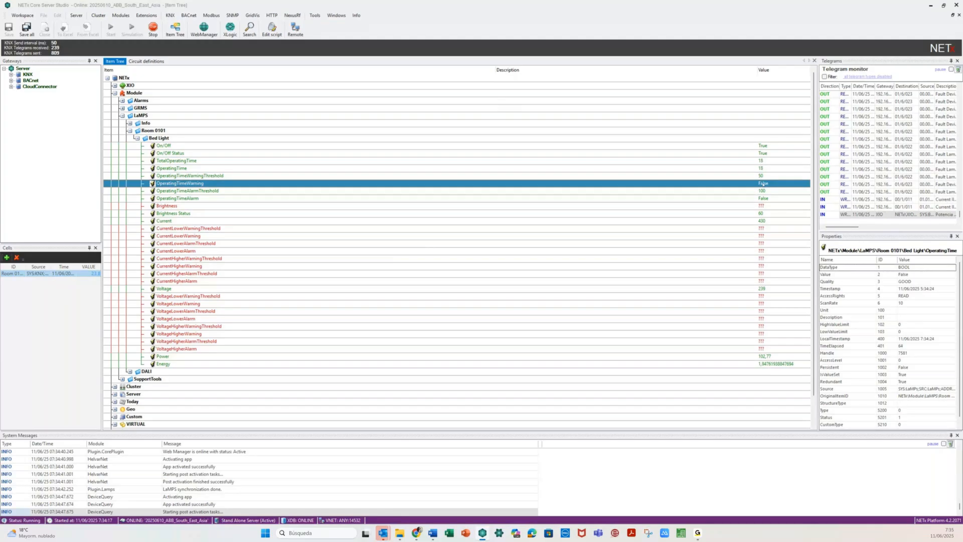
- Write the value 10 to the Bed Light's Brightness datapoint
{"action": "right_click", "coordinate": [537, 206]}
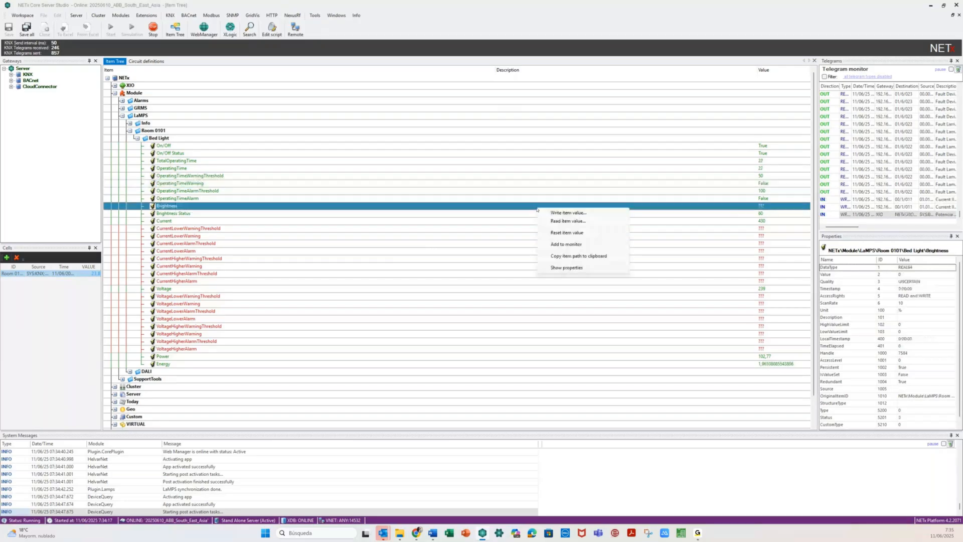
{"action": "left_click", "coordinate": [548, 214]}
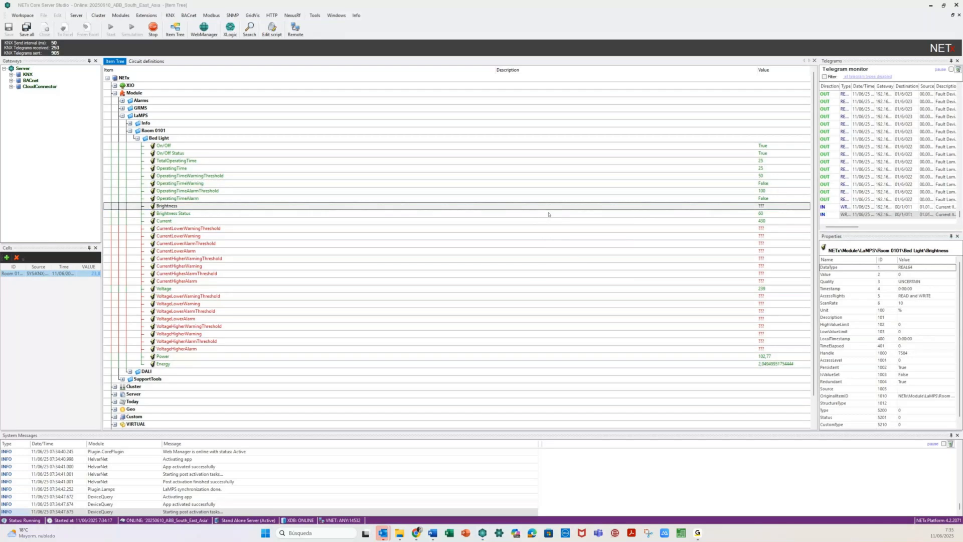
{"action": "key", "text": "Return"}
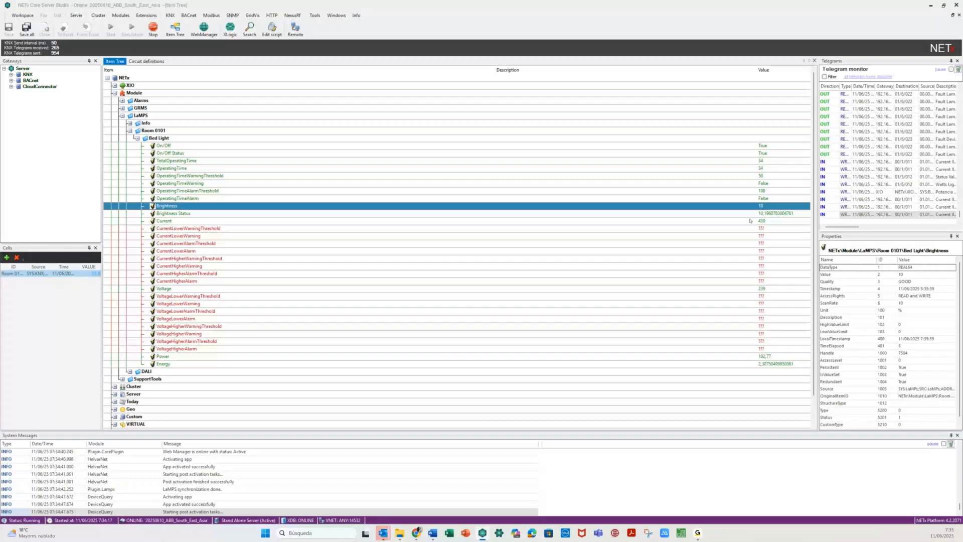
- Inspect the Current, Voltage, Power, Energy and OperatingTime warning and alarm datapoints
{"action": "left_click", "coordinate": [753, 222]}
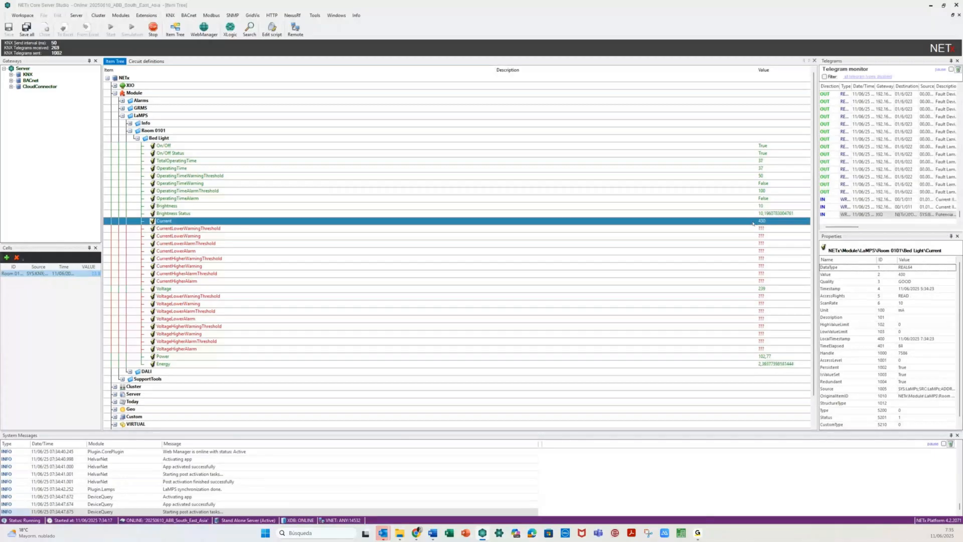
{"action": "left_click", "coordinate": [755, 289]}
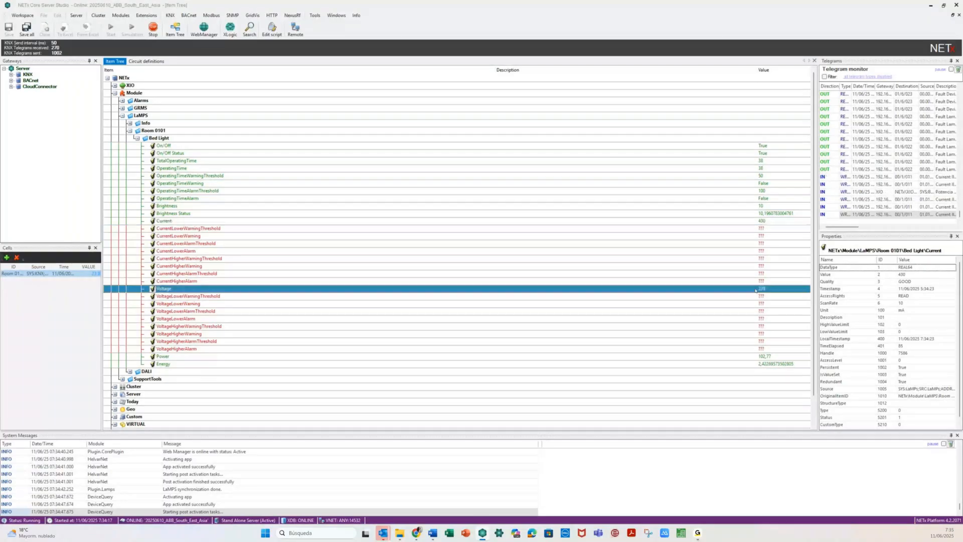
{"action": "left_click", "coordinate": [755, 357]}
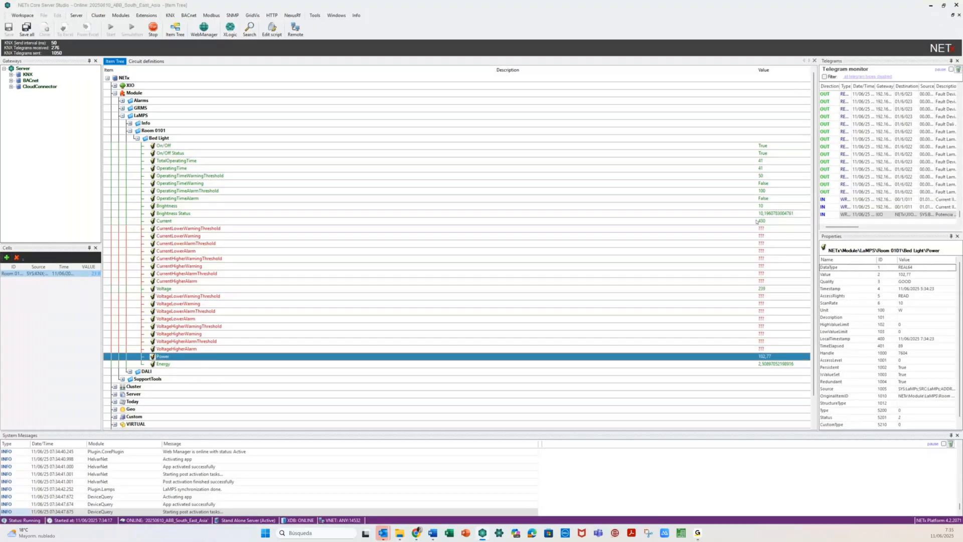
{"action": "left_click", "coordinate": [753, 290]}
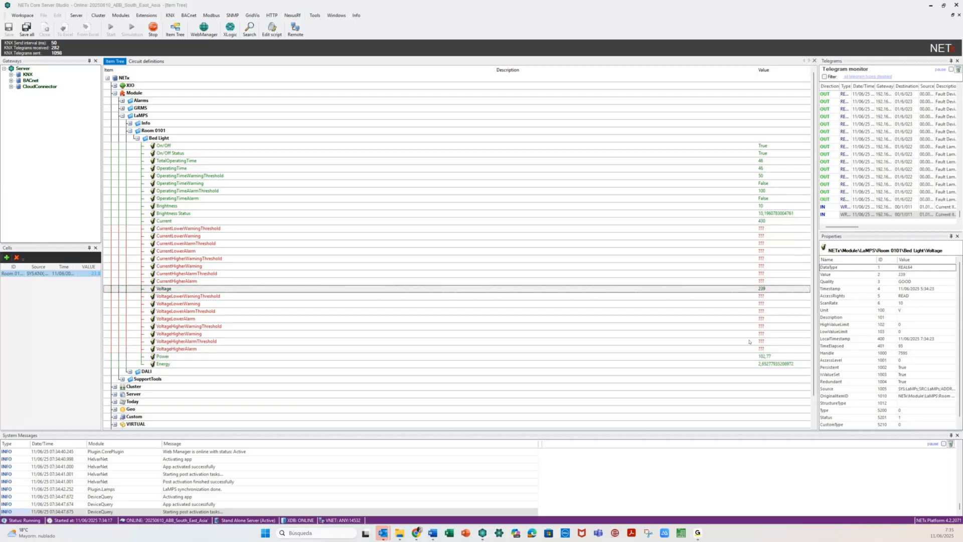
{"action": "left_click", "coordinate": [449, 287]}
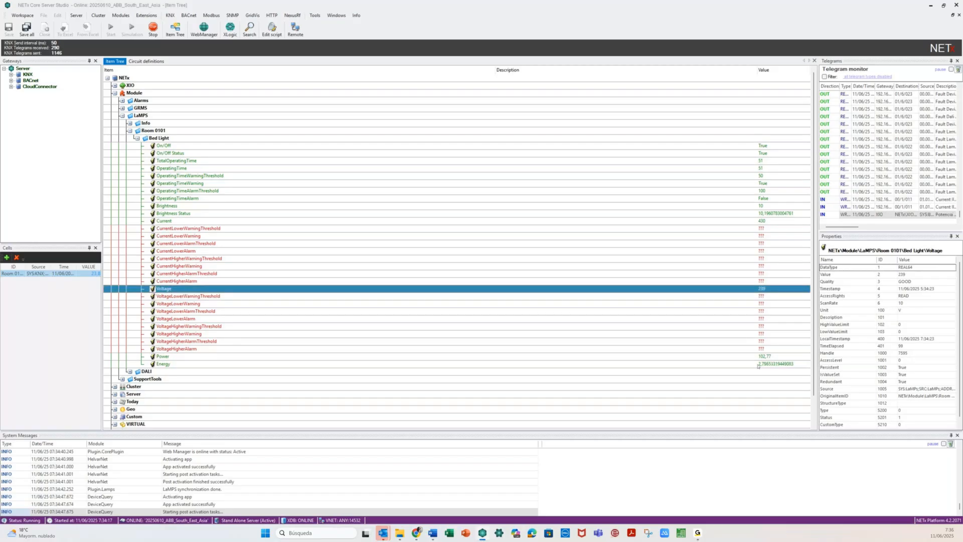
{"action": "left_click", "coordinate": [759, 364]}
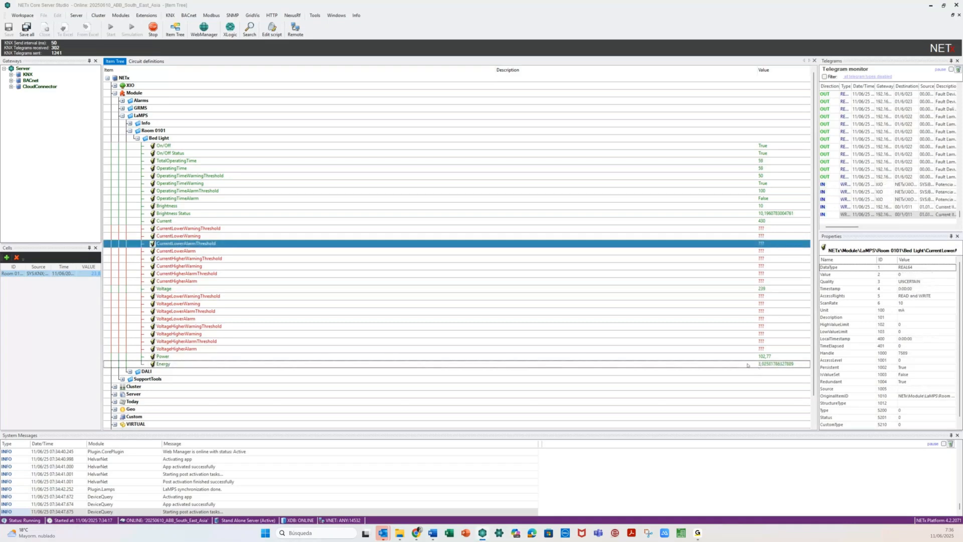
{"action": "left_click", "coordinate": [747, 365]}
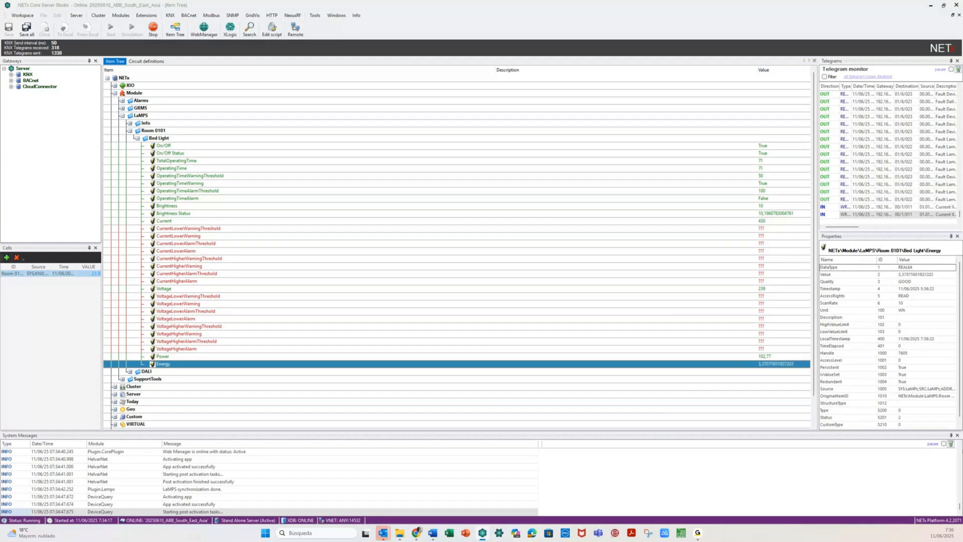
{"action": "left_click", "coordinate": [751, 186]}
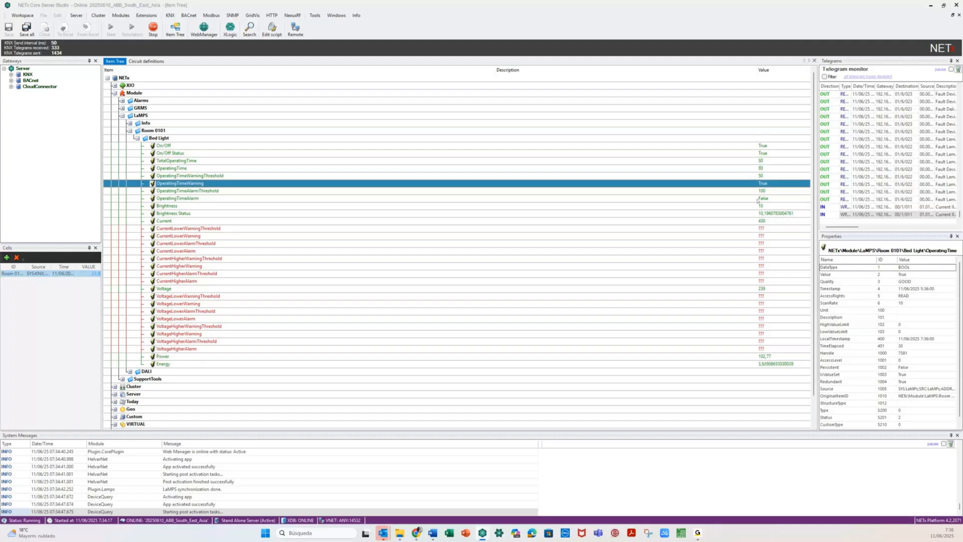
{"action": "left_click", "coordinate": [757, 199]}
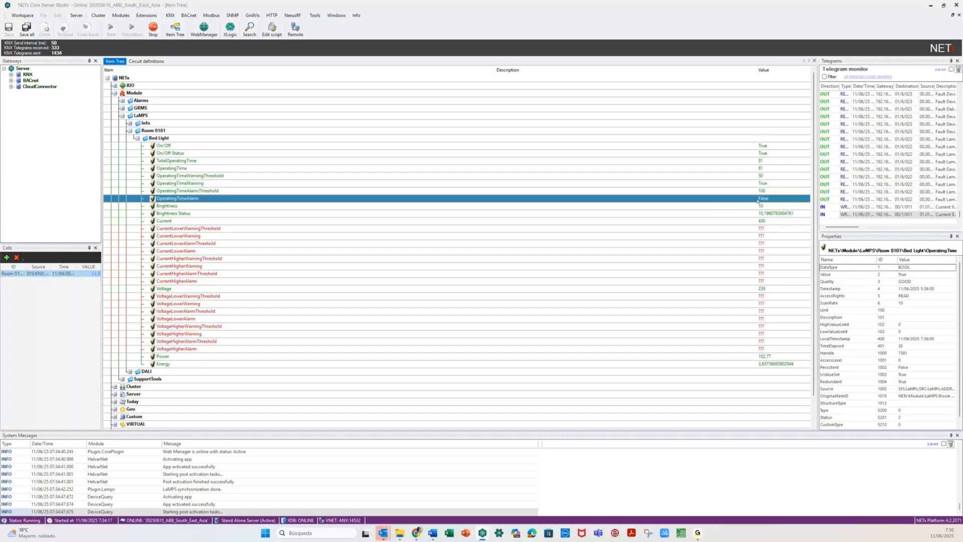
{"action": "left_click", "coordinate": [754, 191]}
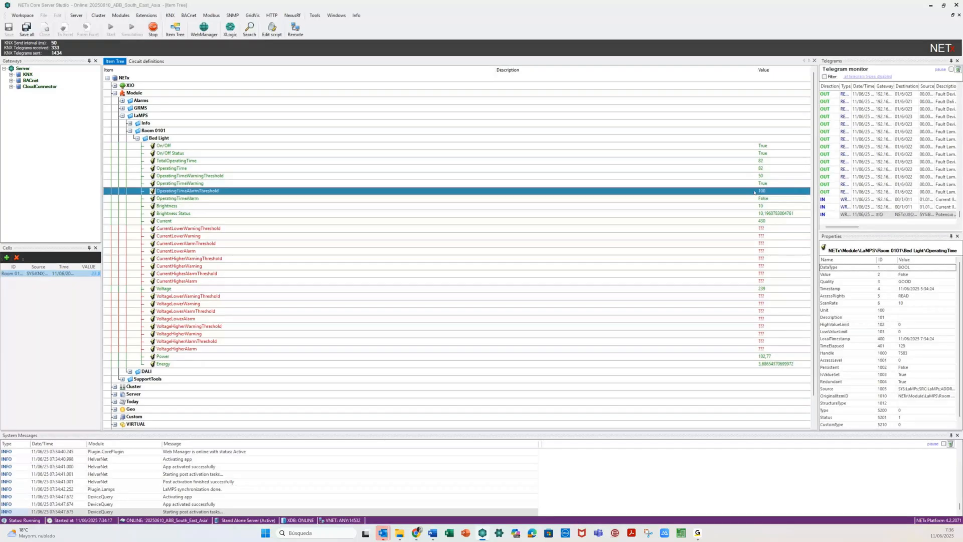
- Write 1000000 to OperatingTimeAlarmThreshold, then check the warning threshold and CurrentLowerWarning datapoints
{"action": "right_click", "coordinate": [755, 192]}
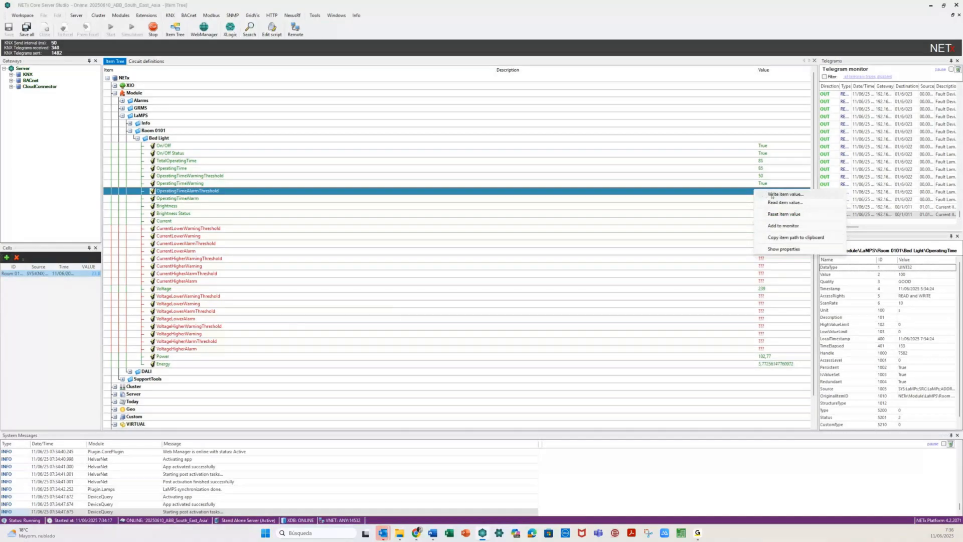
{"action": "left_click", "coordinate": [772, 195]}
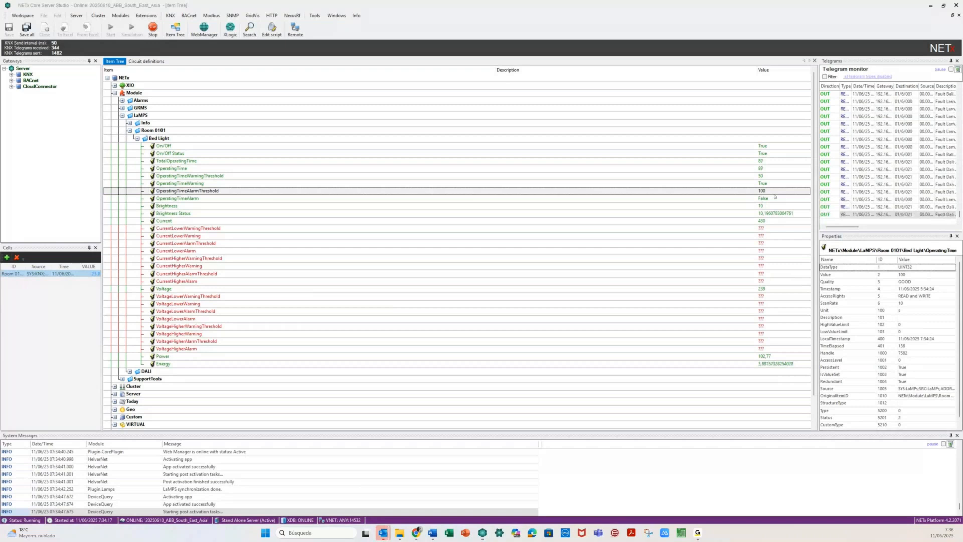
{"action": "key", "text": "Return"}
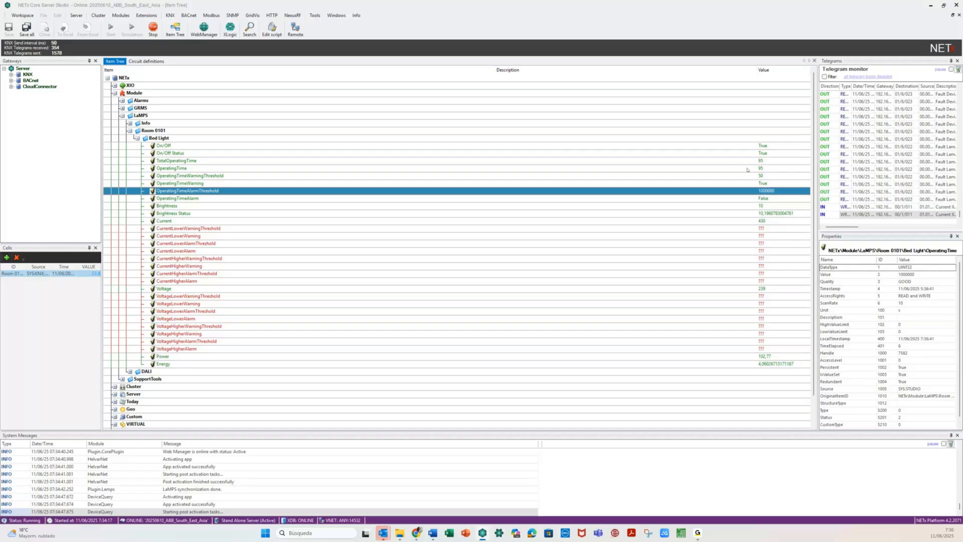
{"action": "left_click", "coordinate": [712, 175]}
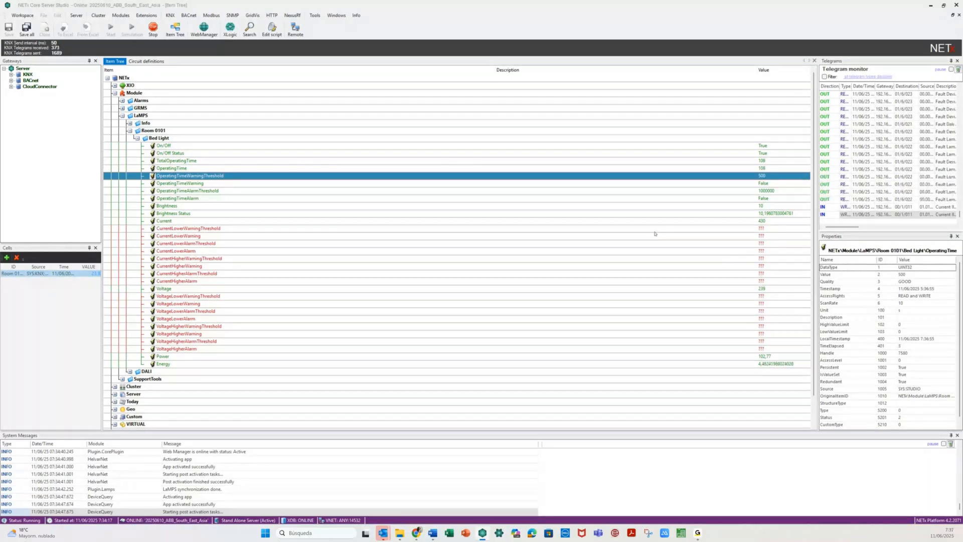
{"action": "left_click", "coordinate": [622, 235]}
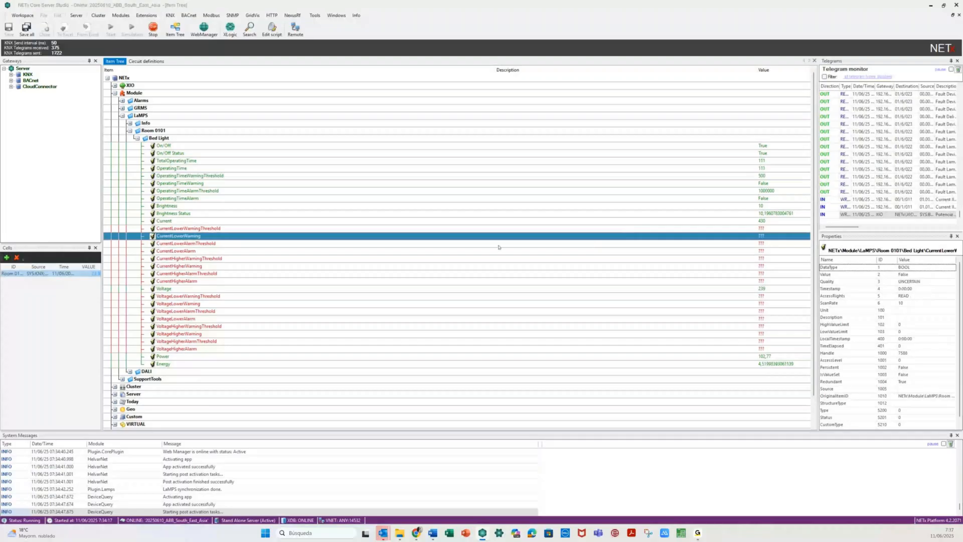
{"action": "key", "text": "Up"}
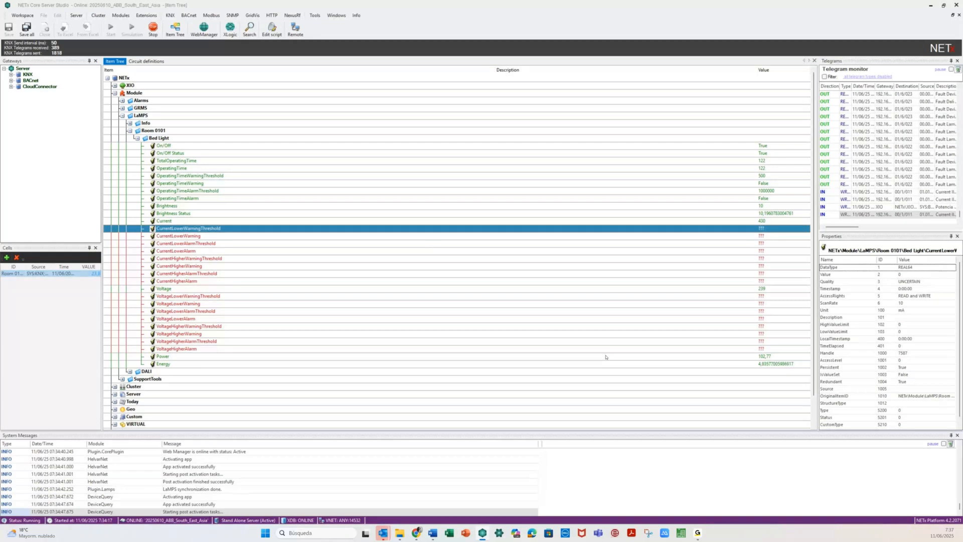
{"action": "left_click", "coordinate": [399, 145]}
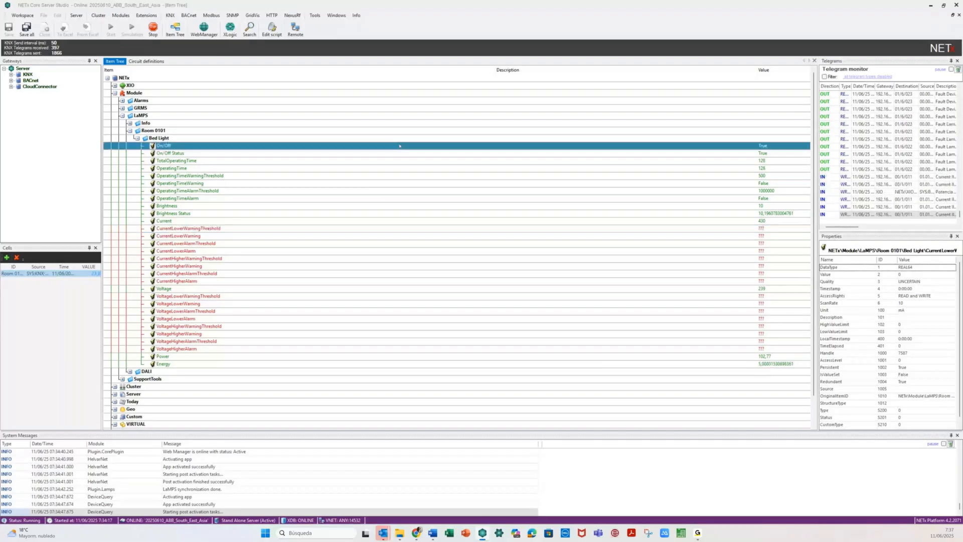
- Write False, then True, to the Bed Light's On/Off datapoint
{"action": "right_click", "coordinate": [400, 145]}
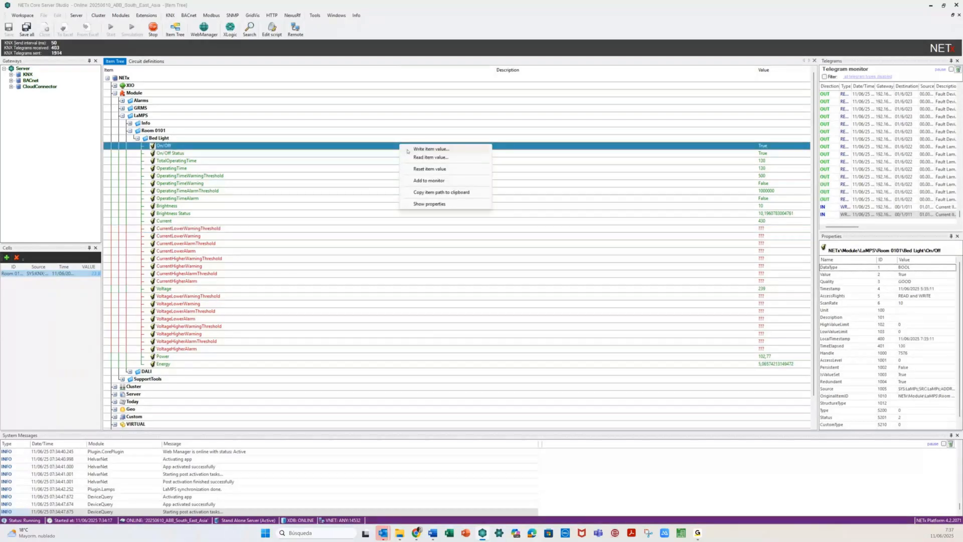
{"action": "left_click", "coordinate": [407, 149]}
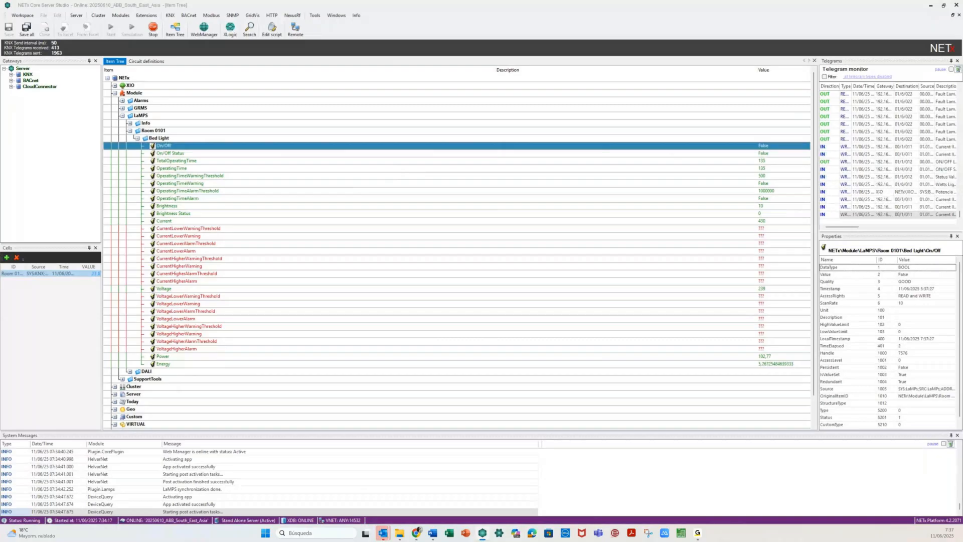
{"action": "right_click", "coordinate": [240, 148]}
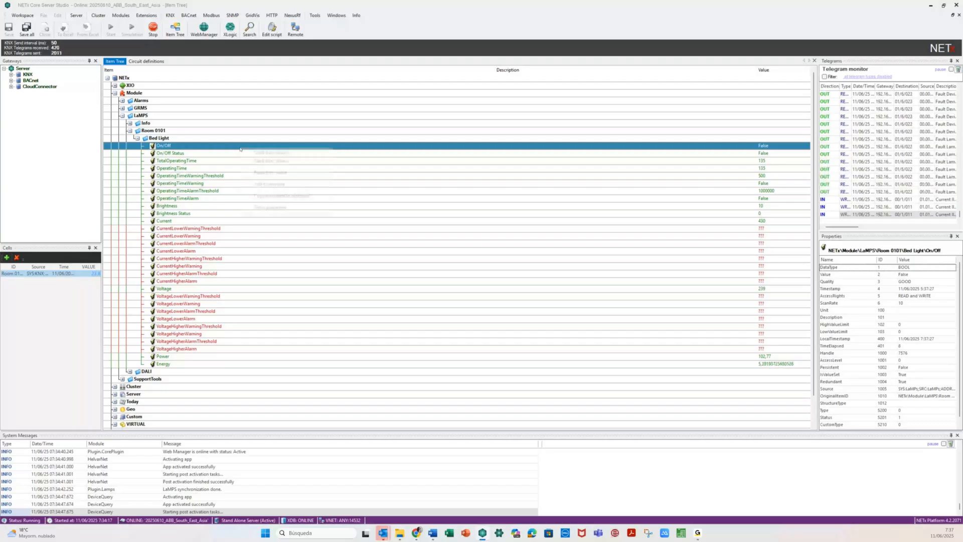
{"action": "left_click", "coordinate": [271, 153]}
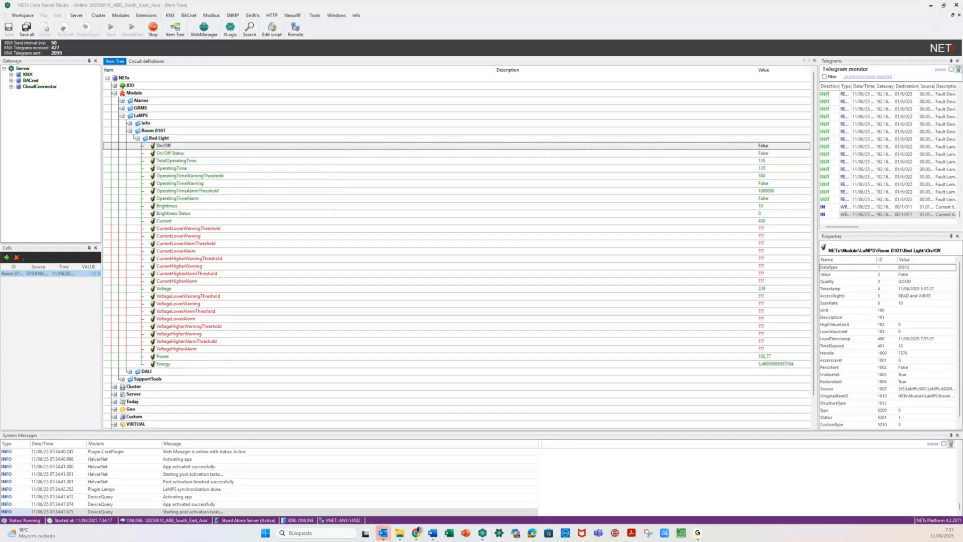
{"action": "key", "text": "Return"}
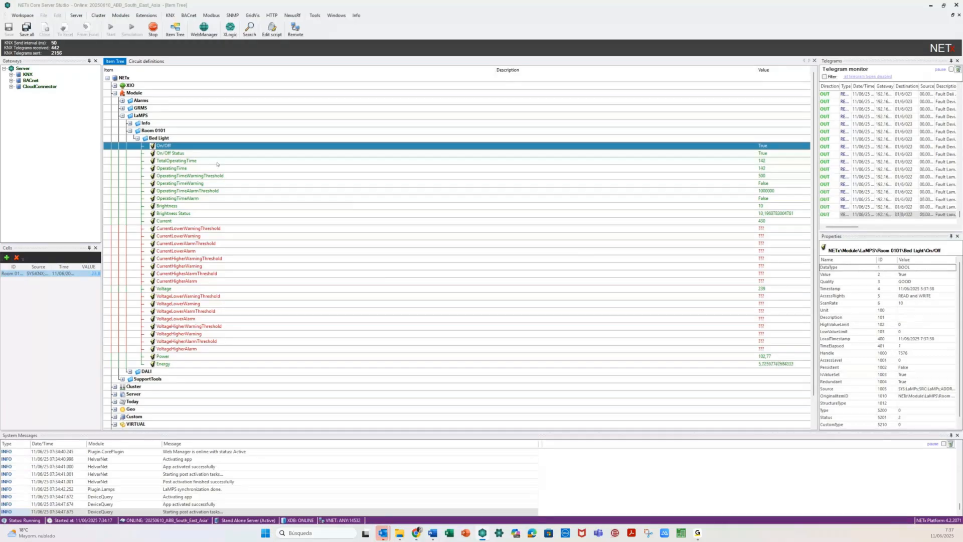
{"action": "right_click", "coordinate": [197, 146]}
{"action": "left_click", "coordinate": [204, 150]}
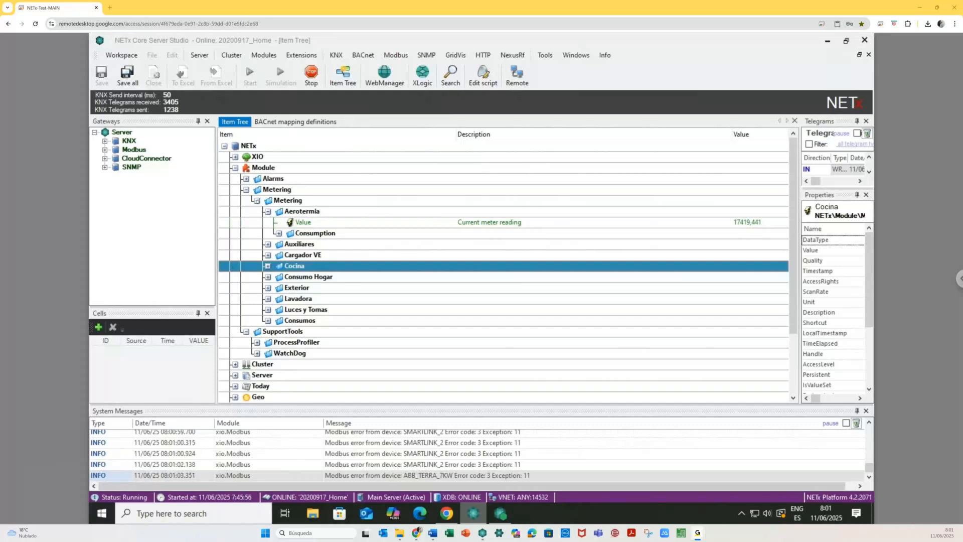
- Collapse and re-expand the Metering folders, then fold SupportTools and Aerotermia away
{"action": "left_click", "coordinate": [257, 201]}
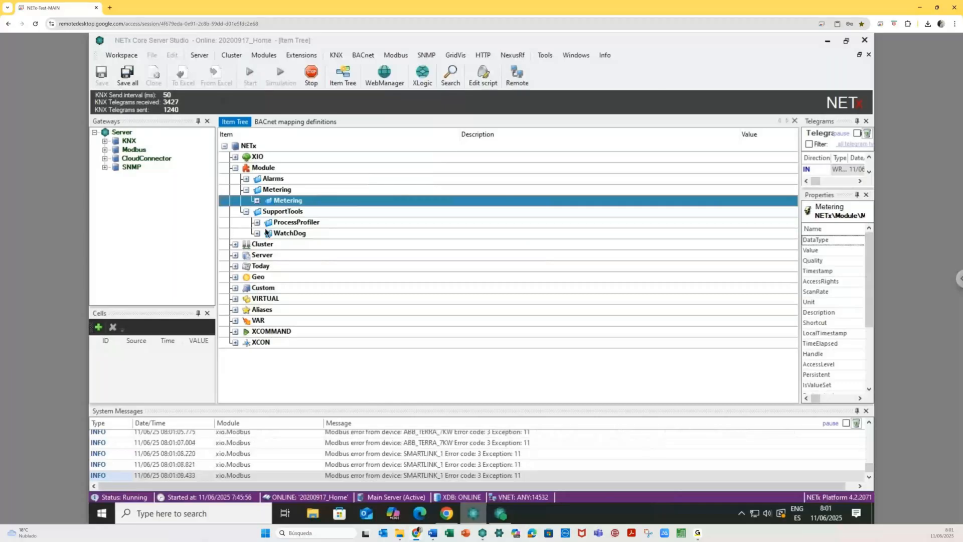
{"action": "left_click", "coordinate": [257, 200]}
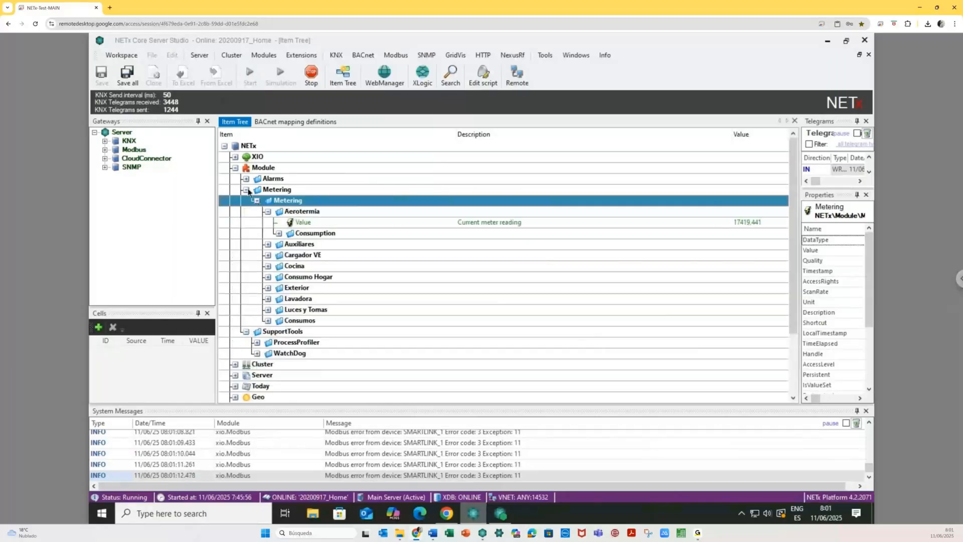
{"action": "left_click", "coordinate": [245, 190]}
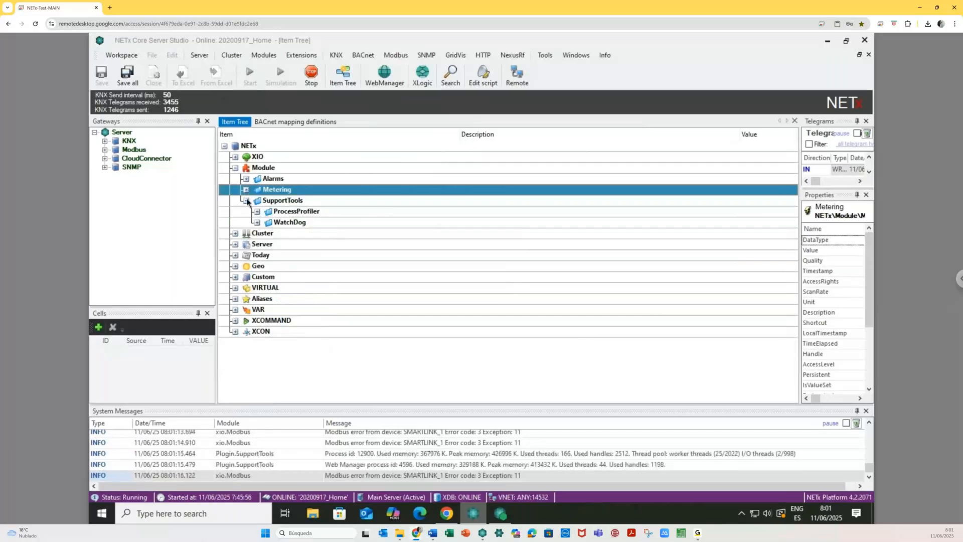
{"action": "left_click", "coordinate": [246, 200]}
{"action": "left_click", "coordinate": [245, 189]}
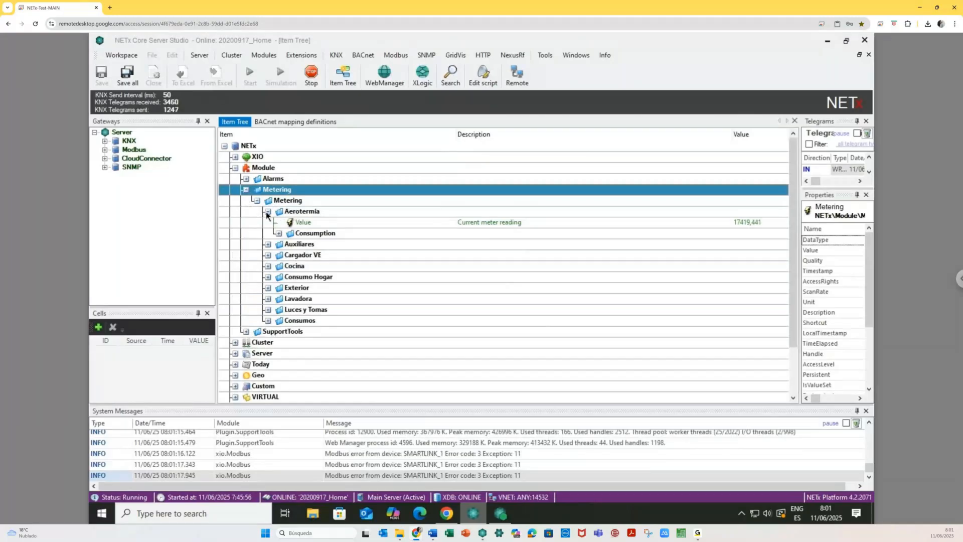
{"action": "left_click", "coordinate": [267, 211]}
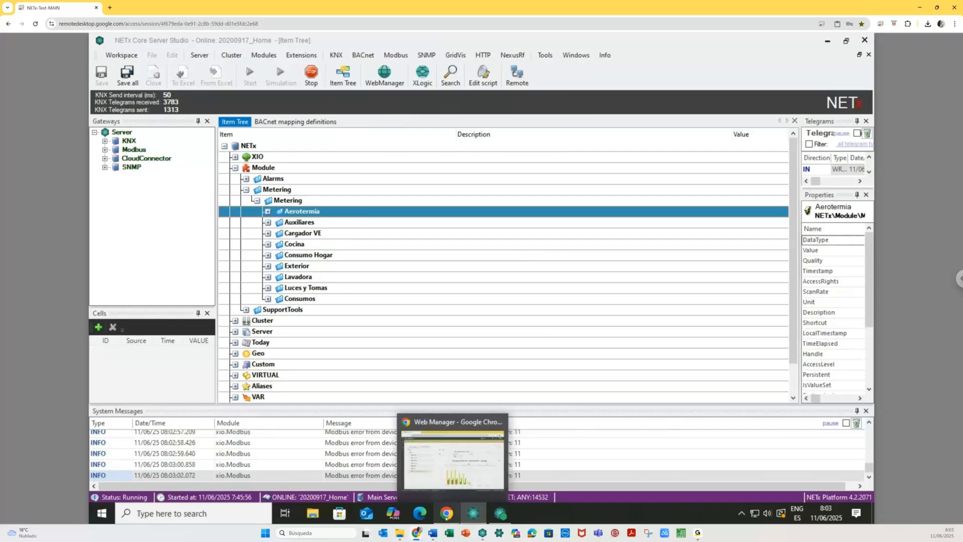
- In Web Manager's Metering Configuration, open the Aerotermia meter point and browse Graficas › Energía
{"action": "left_click", "coordinate": [446, 514]}
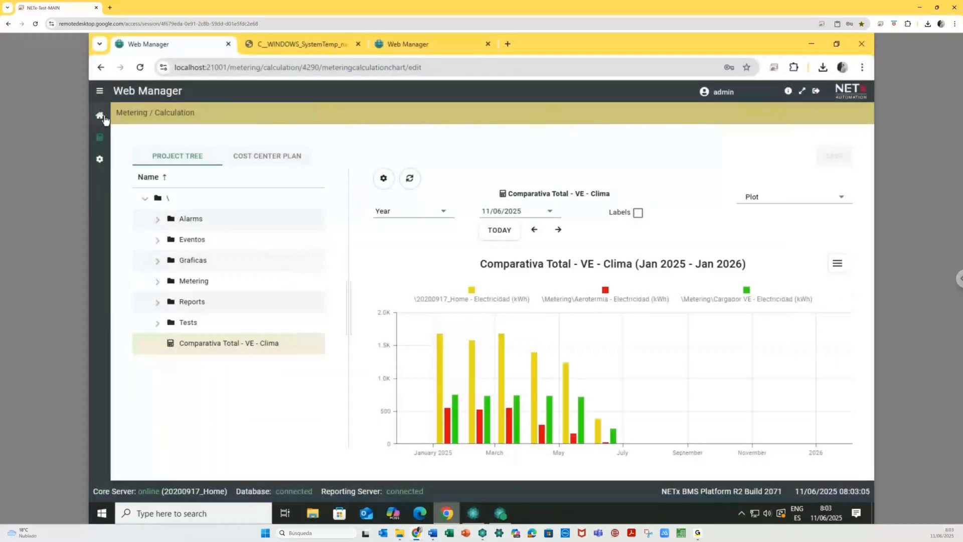
{"action": "left_click", "coordinate": [100, 116]}
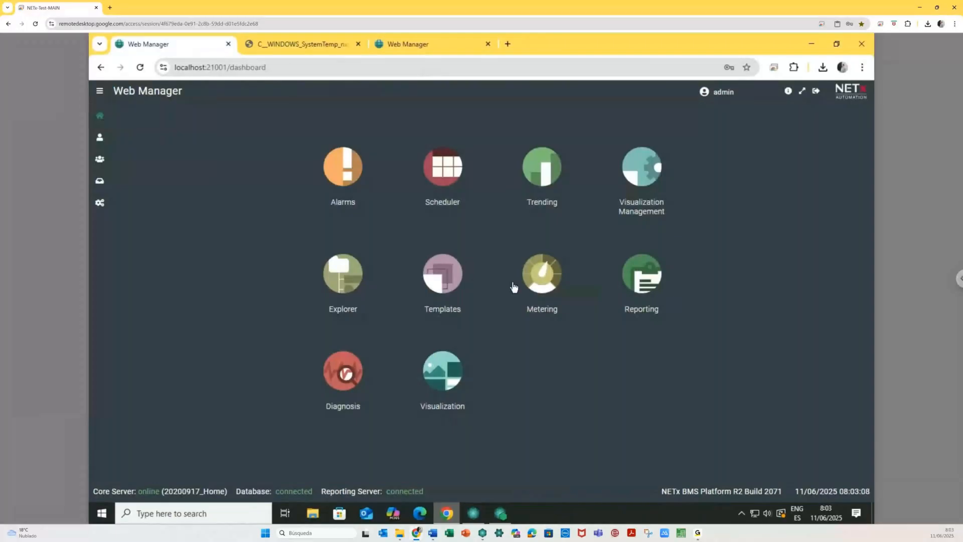
{"action": "left_click", "coordinate": [539, 281]}
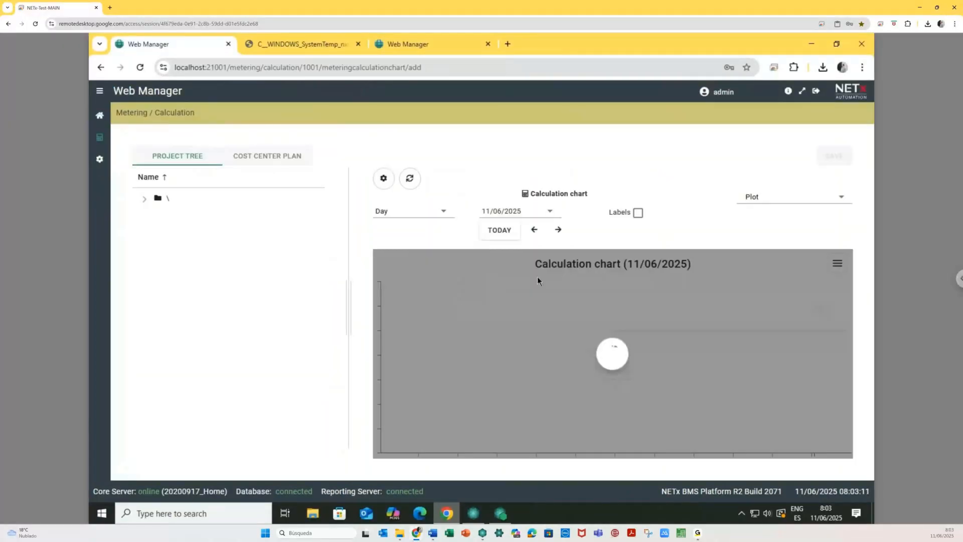
{"action": "left_click", "coordinate": [100, 162]}
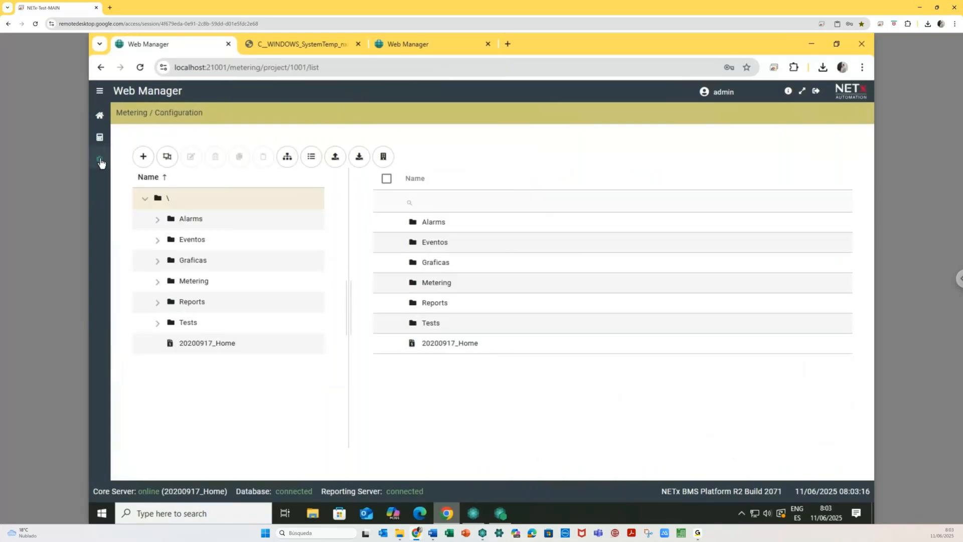
{"action": "left_click", "coordinate": [158, 282]}
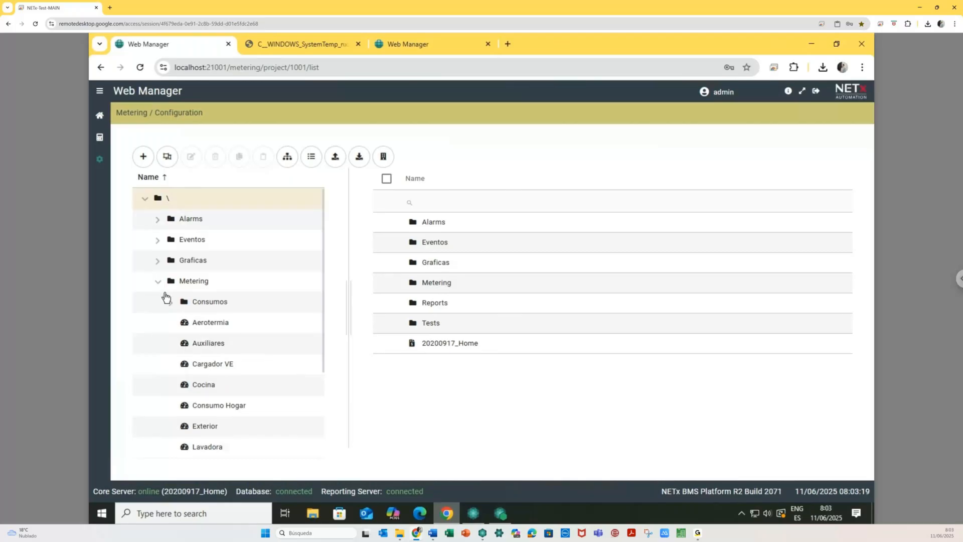
{"action": "left_click", "coordinate": [207, 328]}
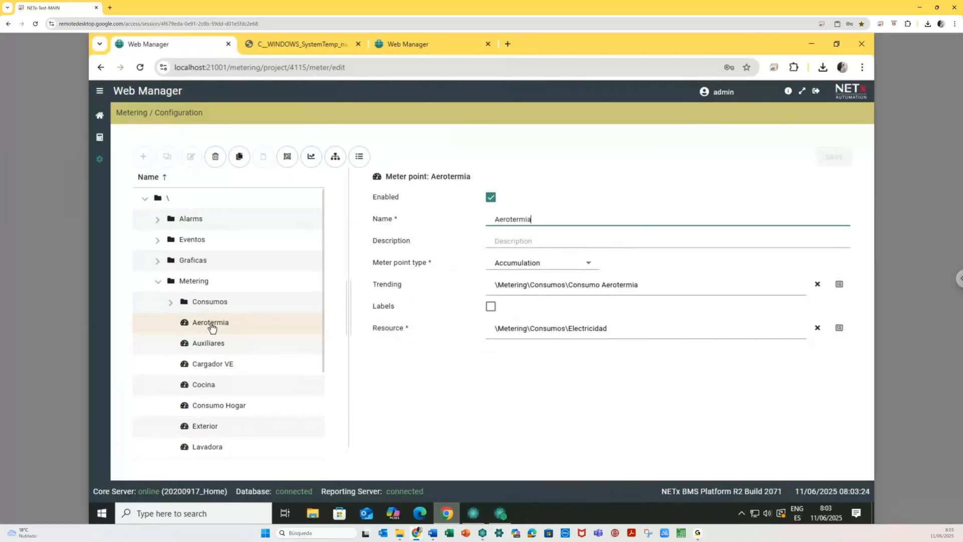
{"action": "left_click", "coordinate": [159, 262]}
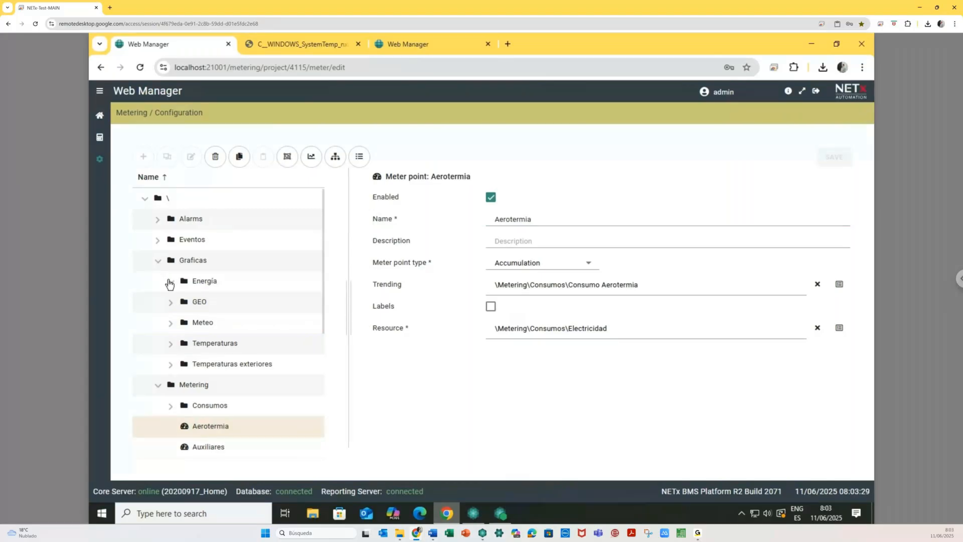
{"action": "left_click", "coordinate": [170, 283]}
{"action": "left_click", "coordinate": [199, 287]}
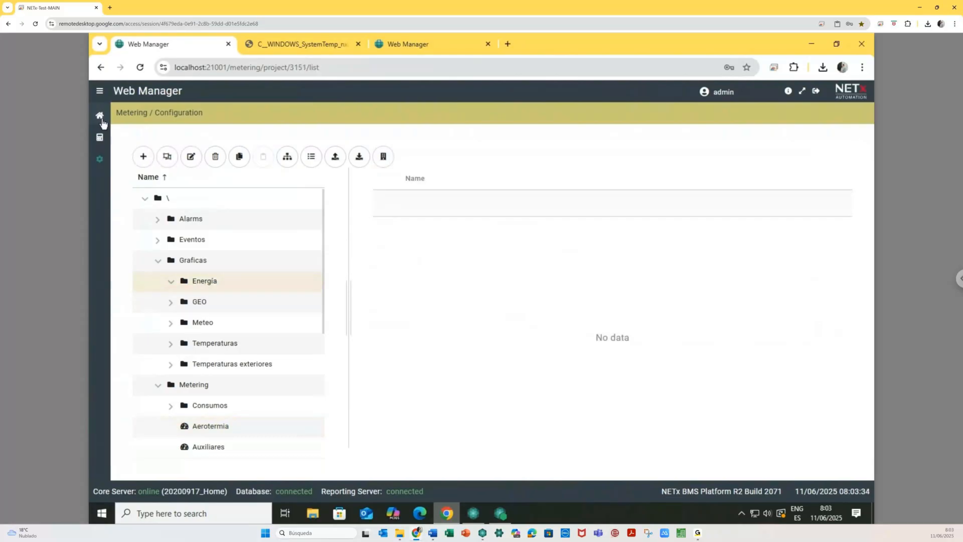
{"action": "left_click", "coordinate": [101, 119]}
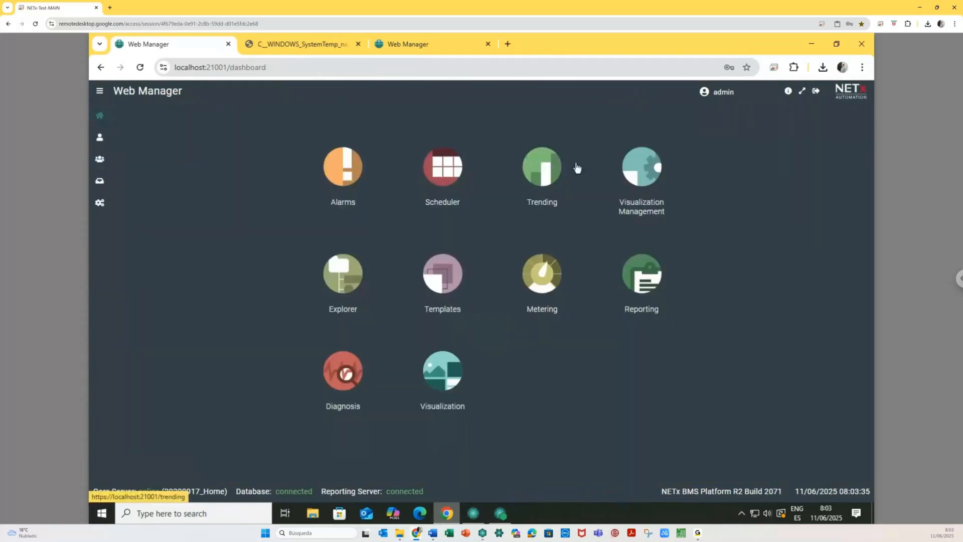
- In Trending, expand Metering › Consumos and inspect the Consumo Aerotermia and Consumo Auxiliares trends
{"action": "left_click", "coordinate": [542, 164]}
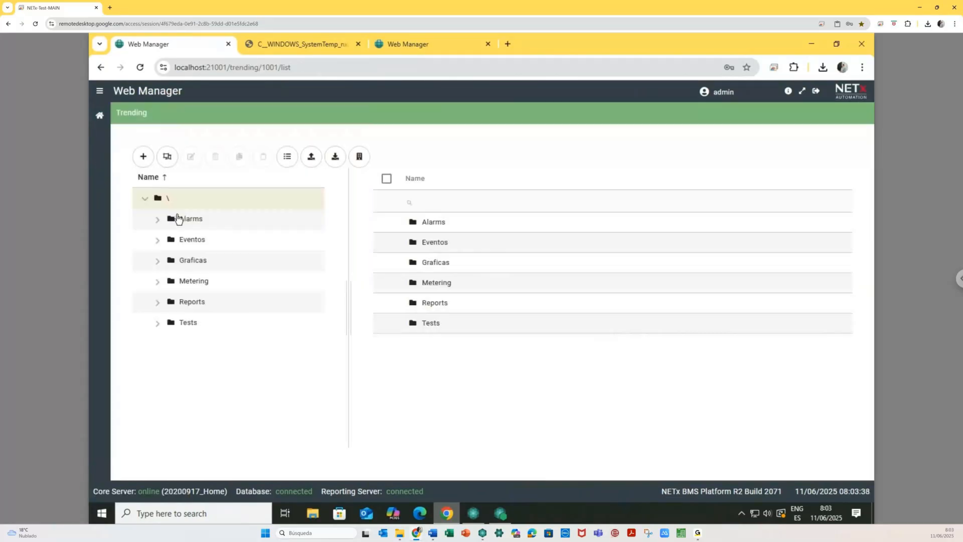
{"action": "left_click", "coordinate": [158, 262]}
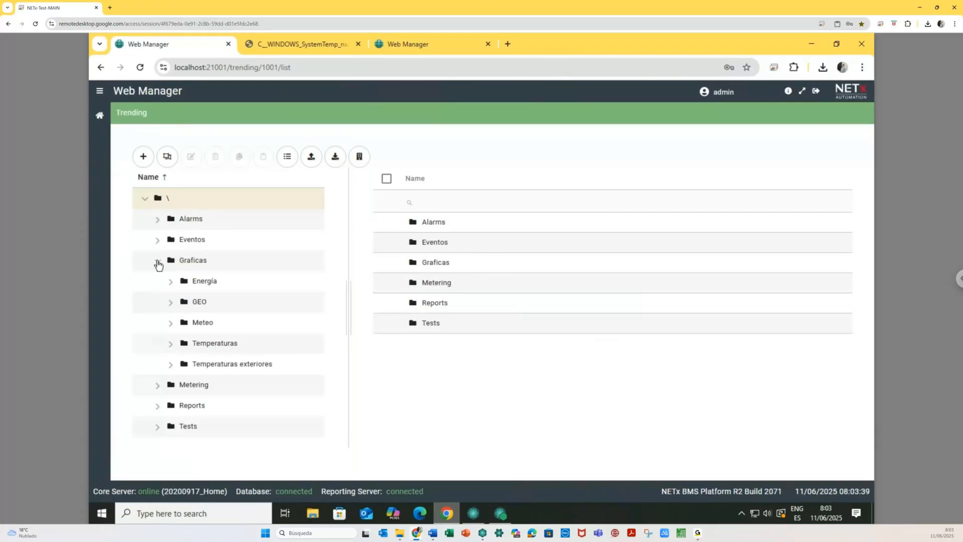
{"action": "left_click", "coordinate": [170, 283]}
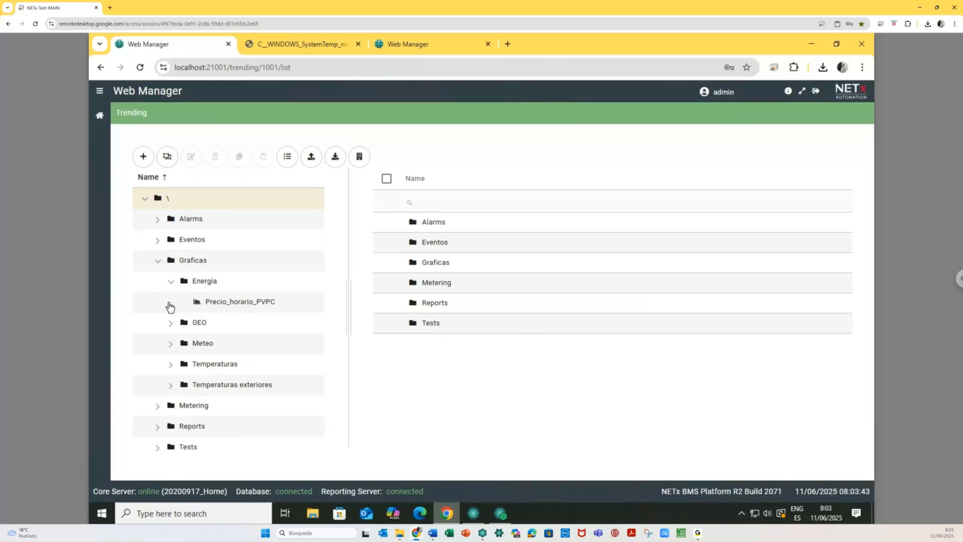
{"action": "left_click", "coordinate": [171, 284]}
{"action": "left_click", "coordinate": [158, 386]}
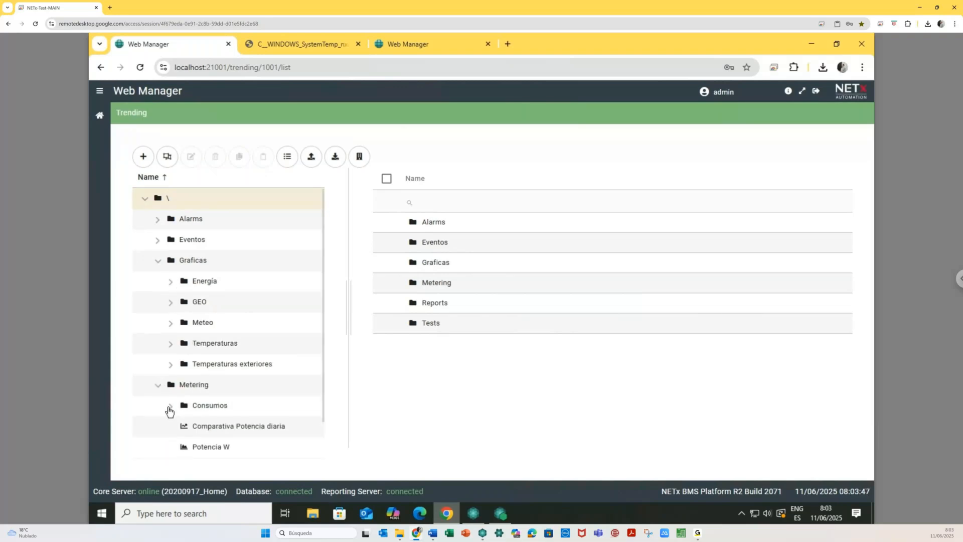
{"action": "left_click", "coordinate": [170, 407]}
{"action": "scroll", "coordinate": [218, 372], "scroll_direction": "down", "scroll_amount": 4}
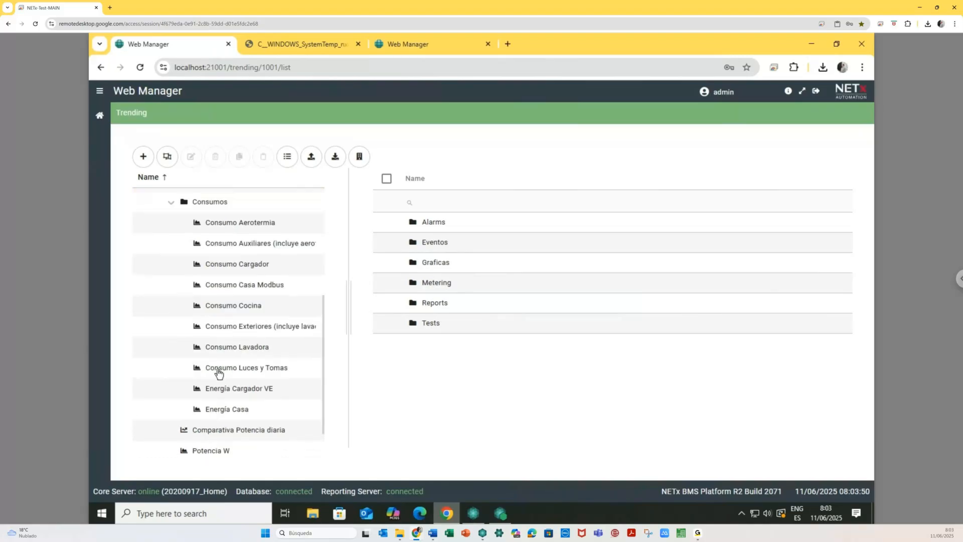
{"action": "left_click", "coordinate": [237, 230]}
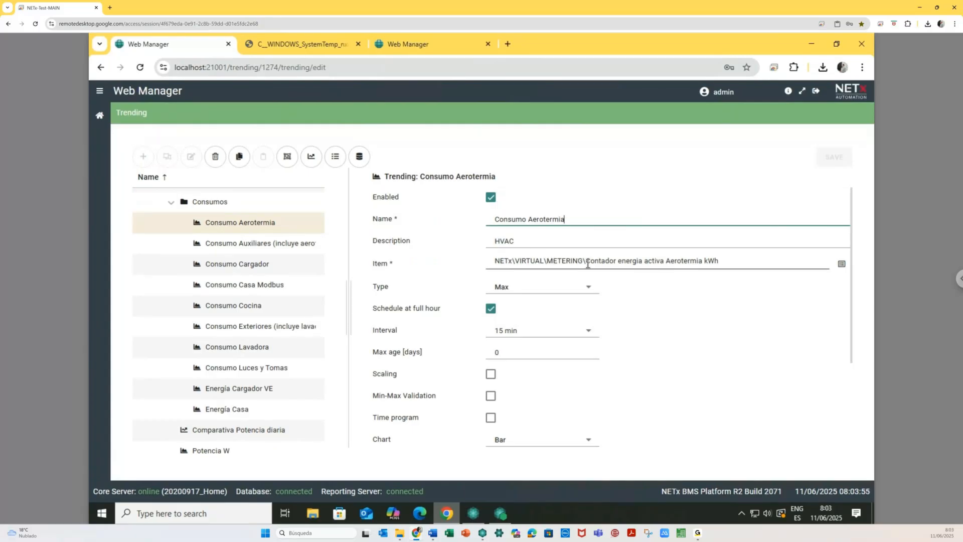
{"action": "left_click", "coordinate": [226, 243]}
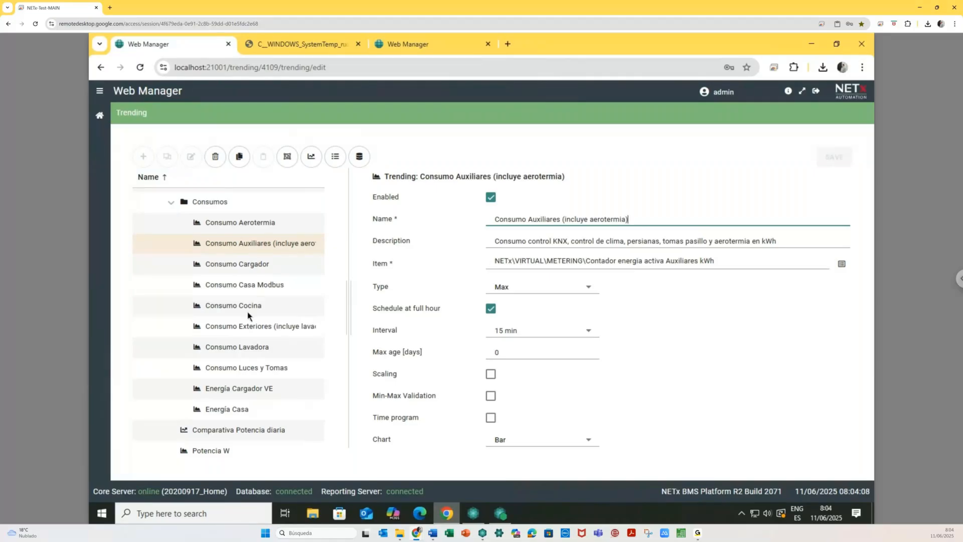
{"action": "left_click", "coordinate": [248, 226]}
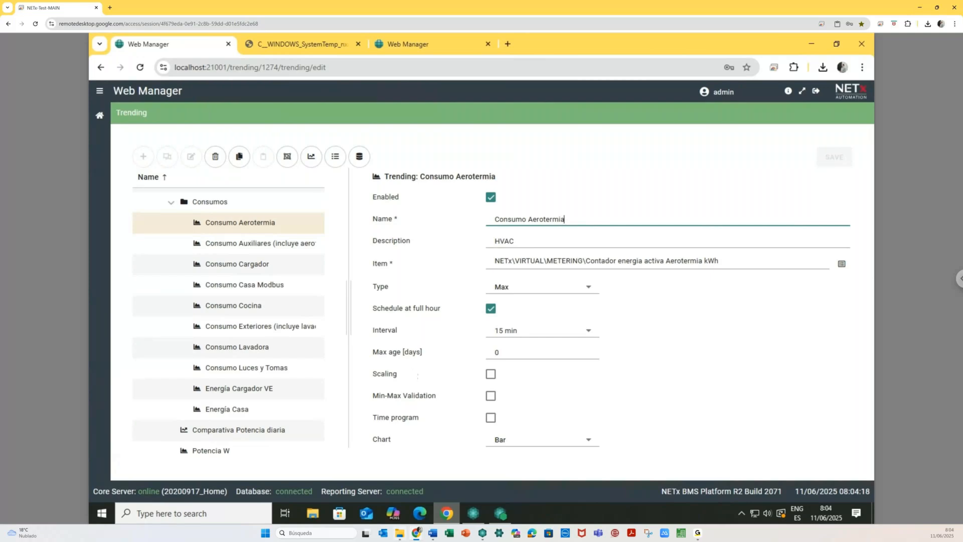
{"action": "left_click", "coordinate": [473, 517]}
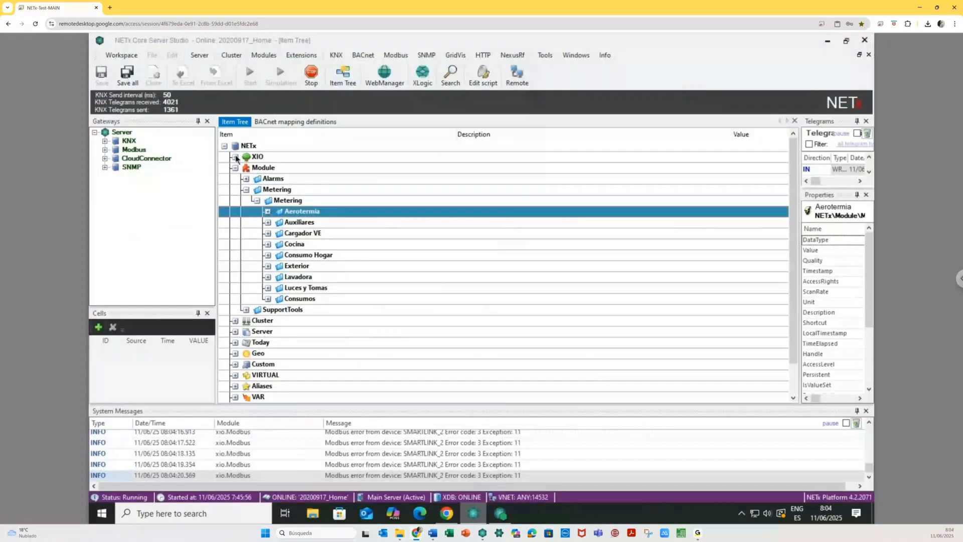
- Expand XIO › Modbus › POWERTAG_151 Holding Registers and inspect register 3203's total energy
{"action": "left_click", "coordinate": [235, 157]}
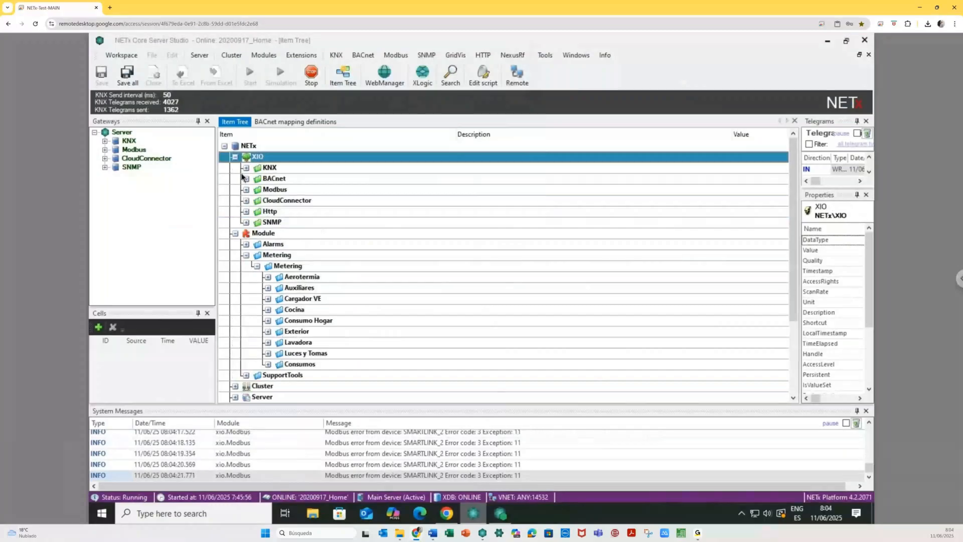
{"action": "left_click", "coordinate": [247, 190]}
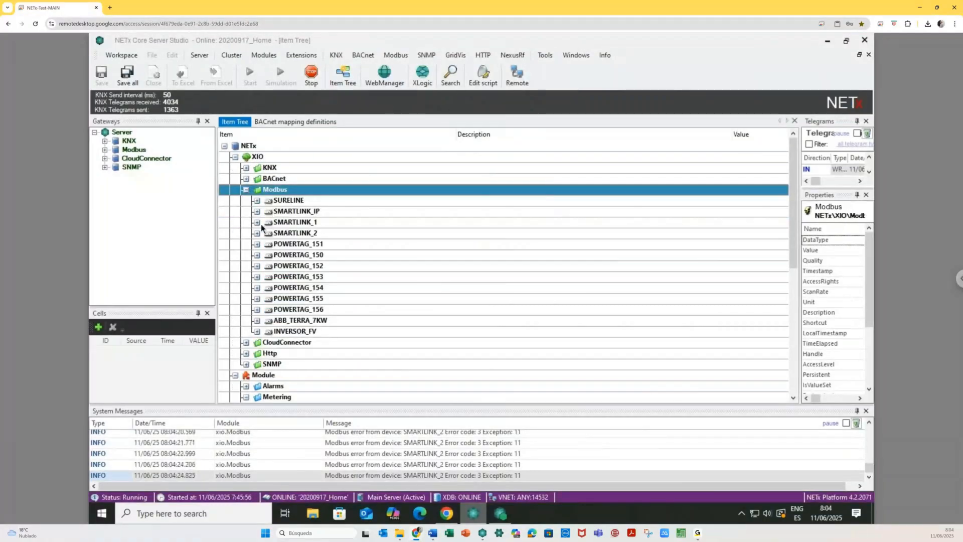
{"action": "left_click", "coordinate": [257, 244]}
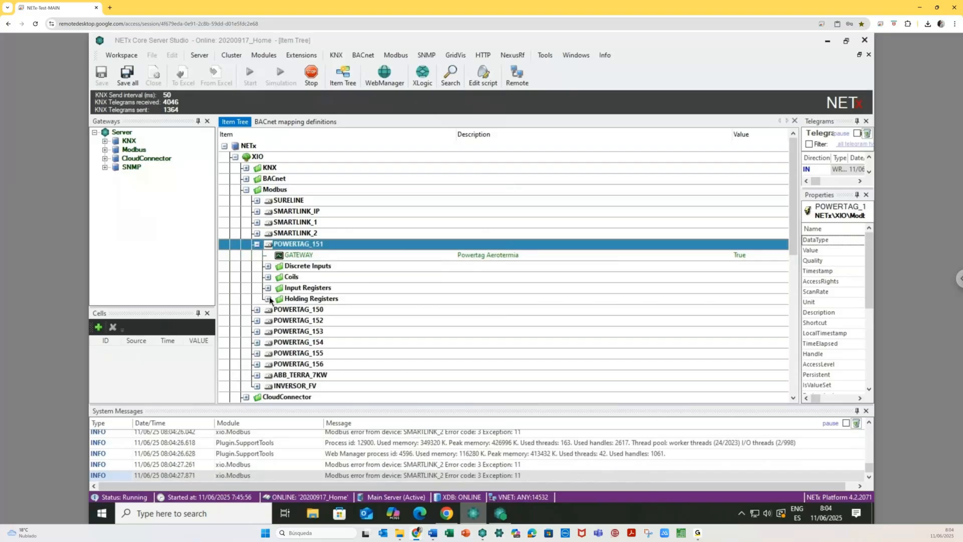
{"action": "left_click", "coordinate": [268, 299]}
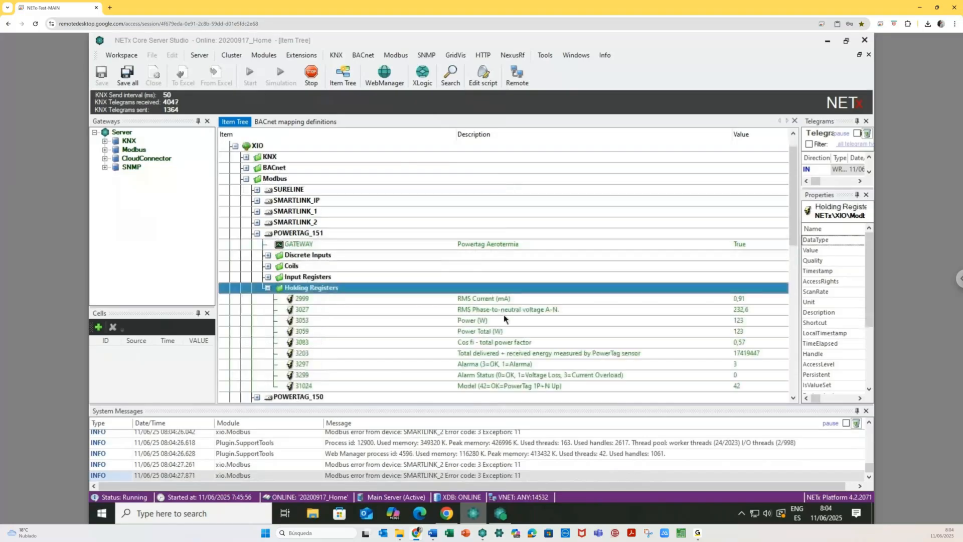
{"action": "left_click", "coordinate": [603, 333]}
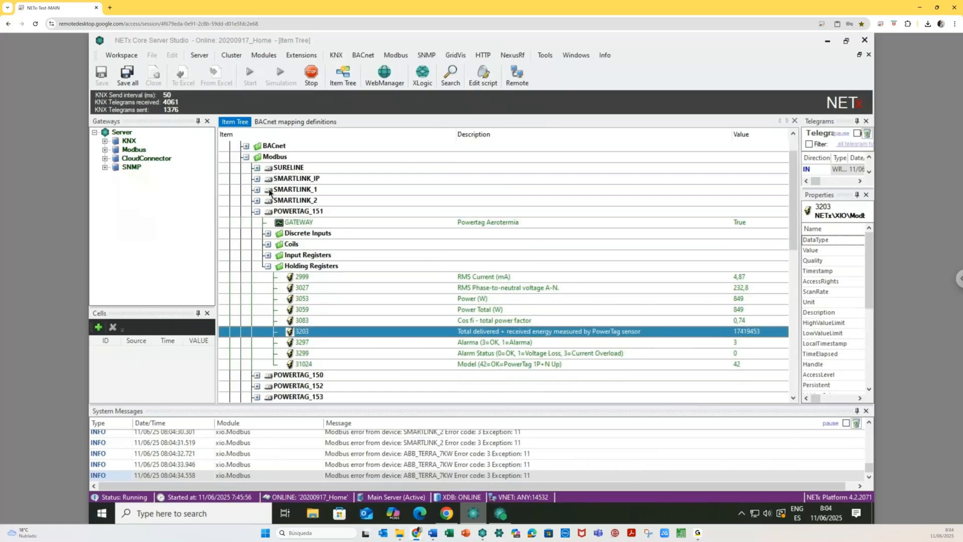
- Inspect SURELINE's Input Register 328, then collapse Input Registers and the Modbus branch
{"action": "left_click", "coordinate": [256, 168]}
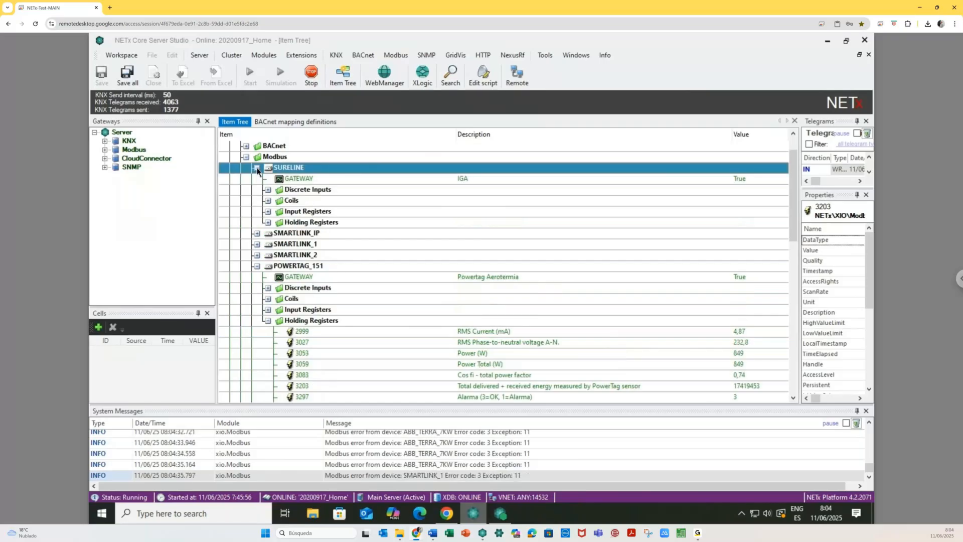
{"action": "left_click", "coordinate": [268, 223]}
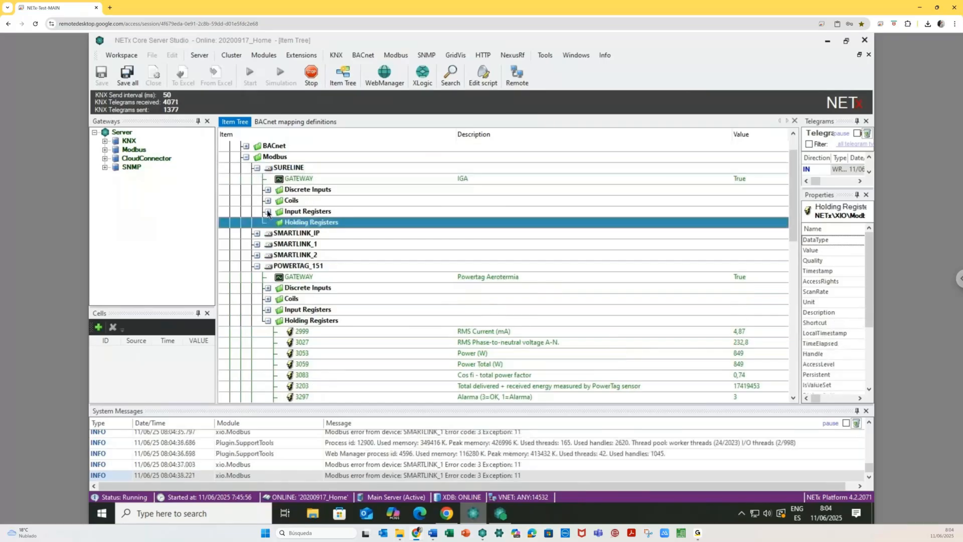
{"action": "left_click", "coordinate": [268, 211]}
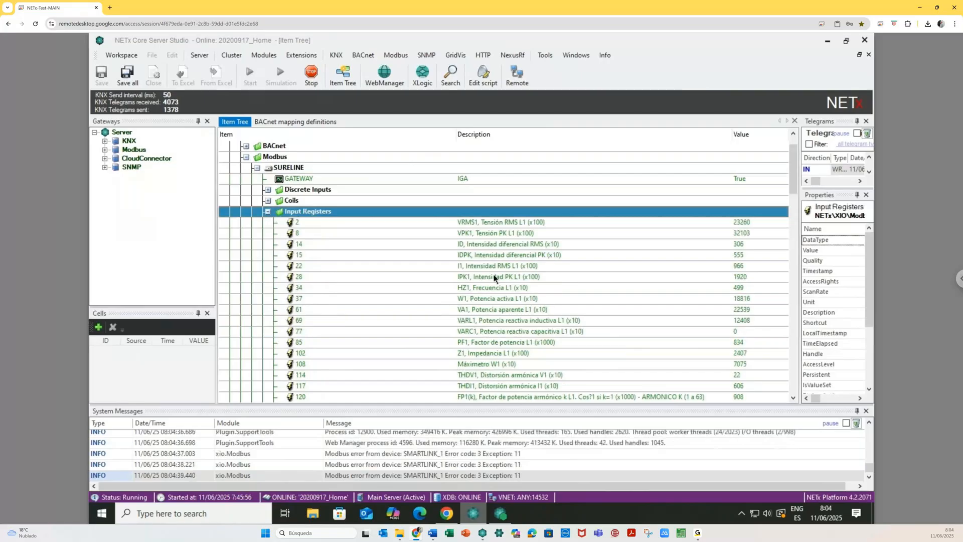
{"action": "scroll", "coordinate": [494, 277], "scroll_direction": "down", "scroll_amount": 5}
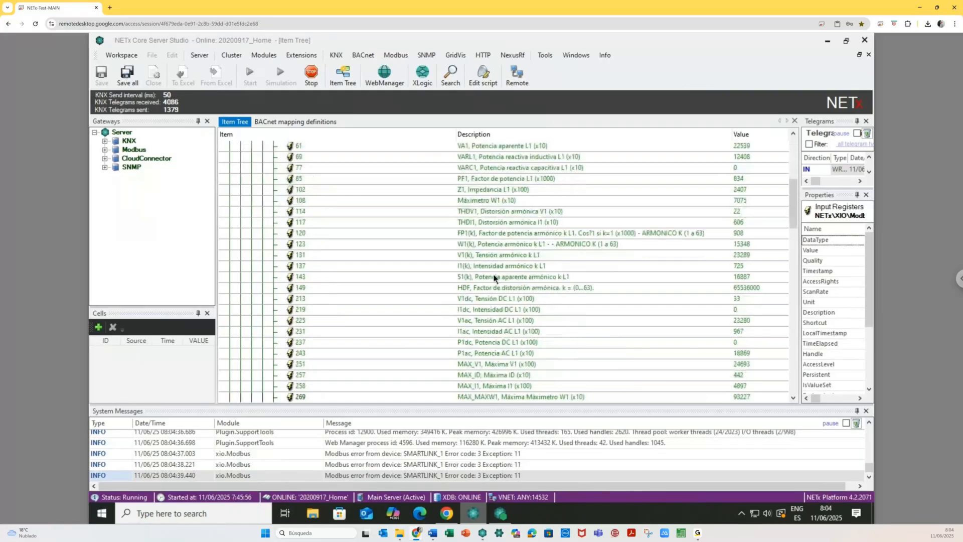
{"action": "scroll", "coordinate": [506, 291], "scroll_direction": "down", "scroll_amount": 4}
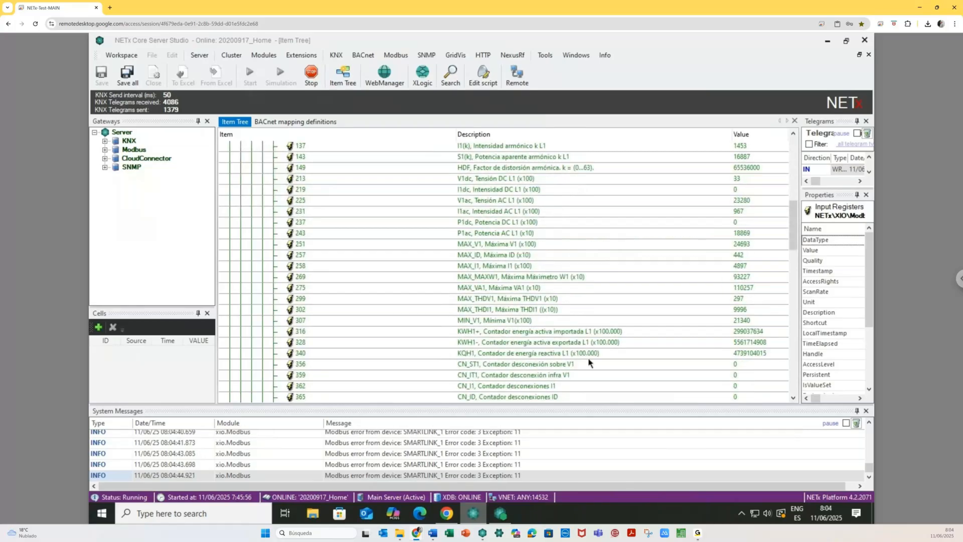
{"action": "left_click", "coordinate": [626, 343]}
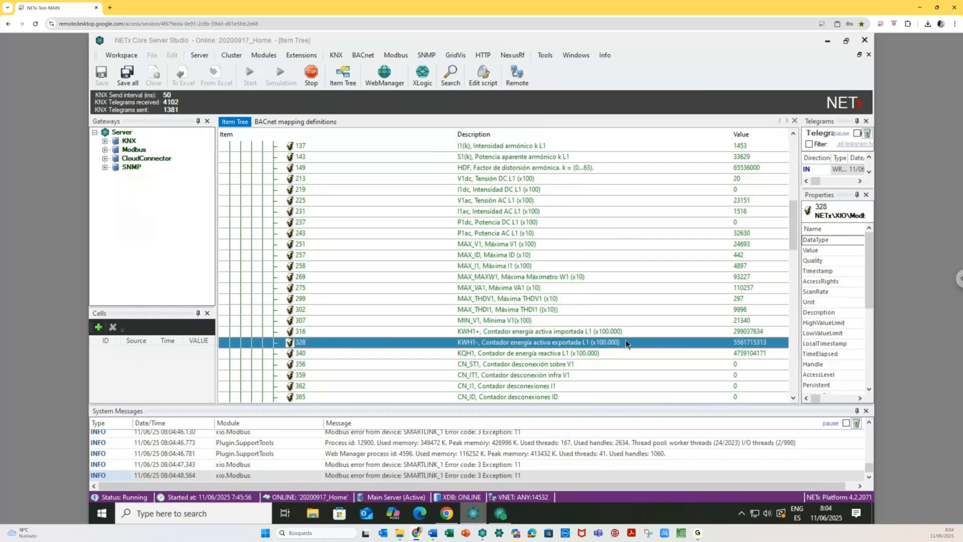
{"action": "key", "text": "Left"}
{"action": "key", "text": "Left"}
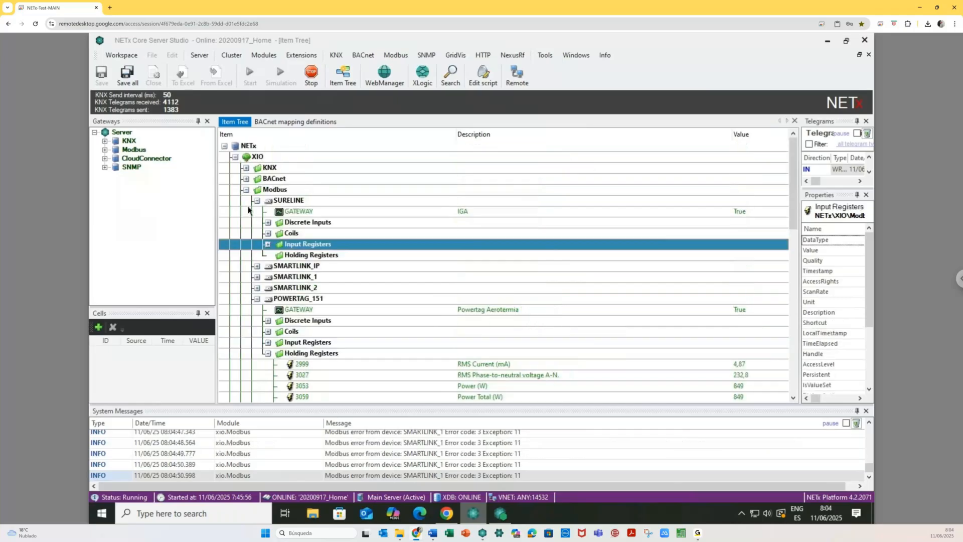
{"action": "key", "text": "Left"}
{"action": "key", "text": "Left"}
{"action": "key", "text": "Left"}
{"action": "key", "text": "Left"}
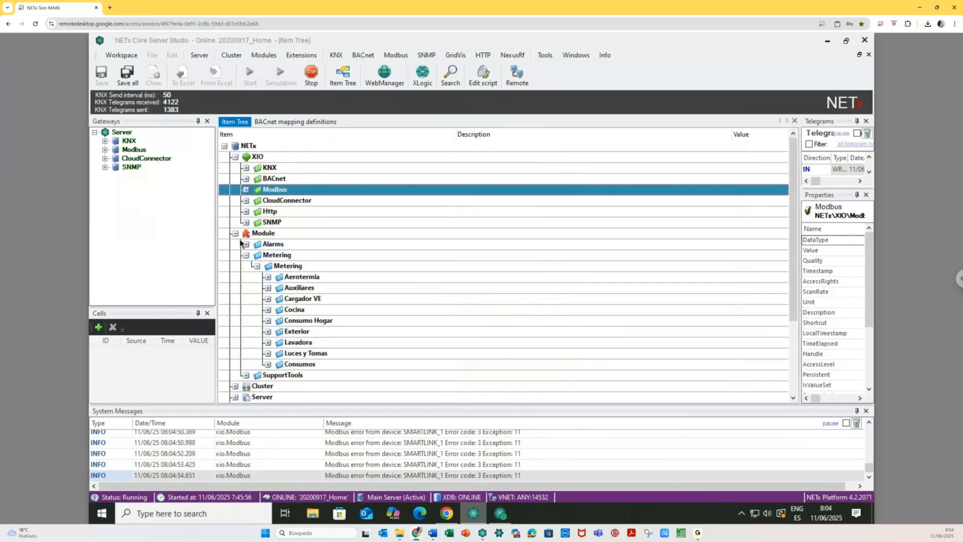
- Expand VIRTUAL › METERING and SURELINE_OK to review their datapoints, then collapse them
{"action": "left_click", "coordinate": [236, 234]}
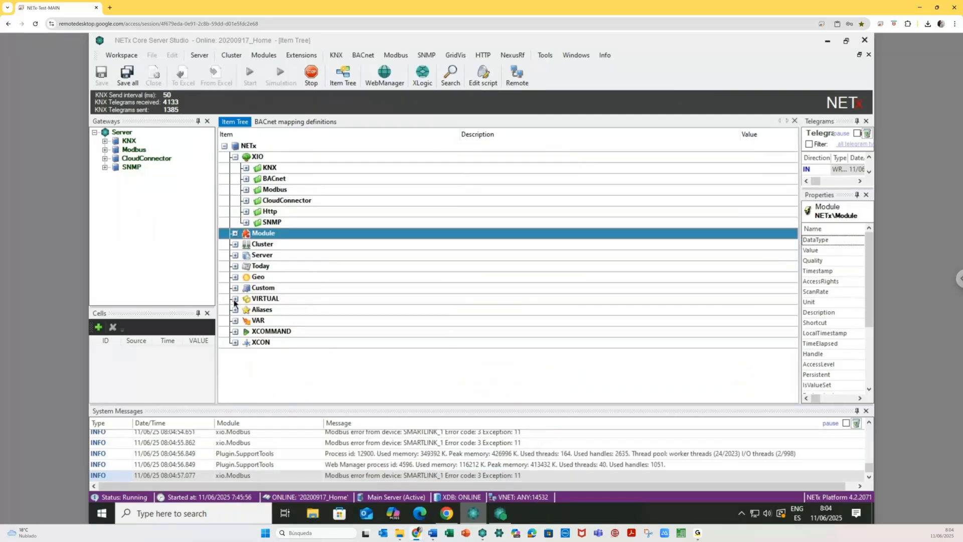
{"action": "left_click", "coordinate": [235, 299]}
{"action": "left_click", "coordinate": [246, 343]}
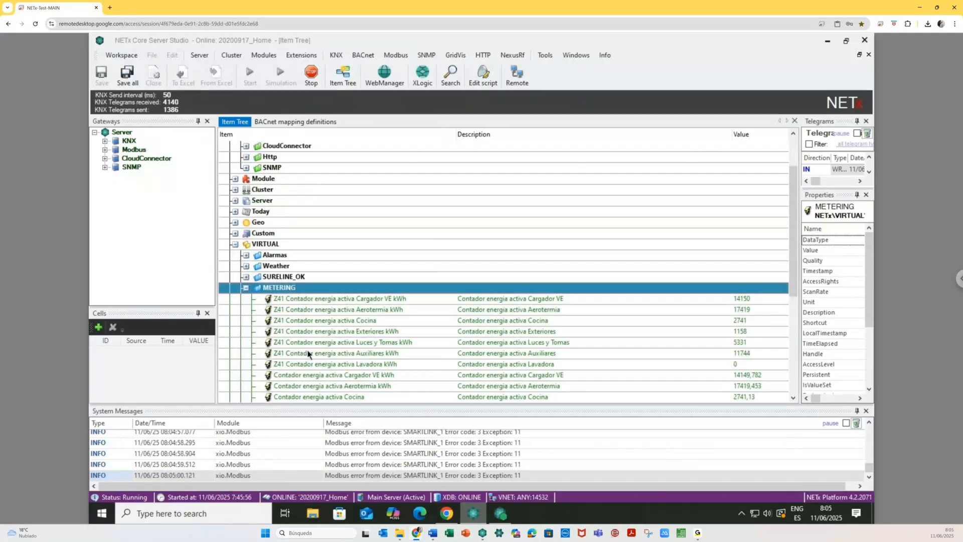
{"action": "scroll", "coordinate": [308, 354], "scroll_direction": "down", "scroll_amount": 4}
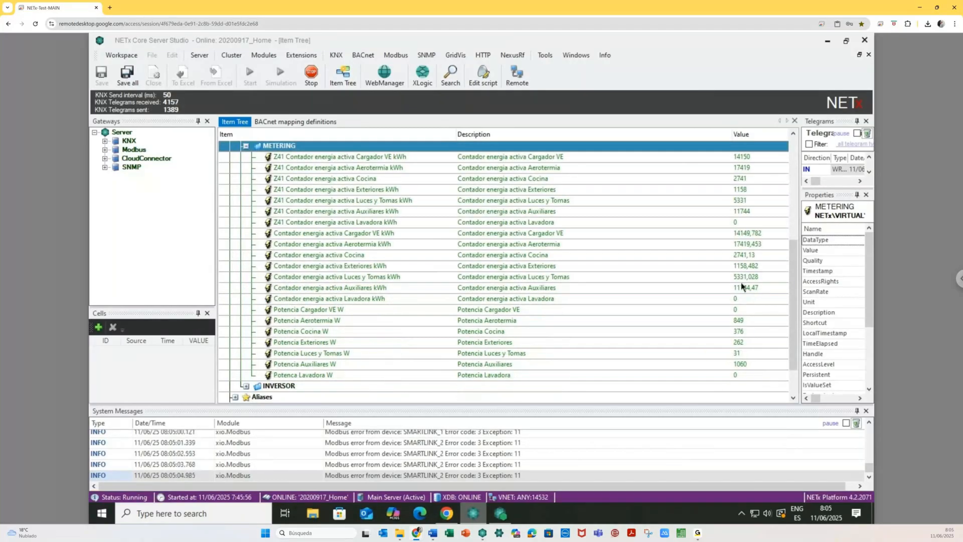
{"action": "scroll", "coordinate": [246, 192], "scroll_direction": "up", "scroll_amount": 2}
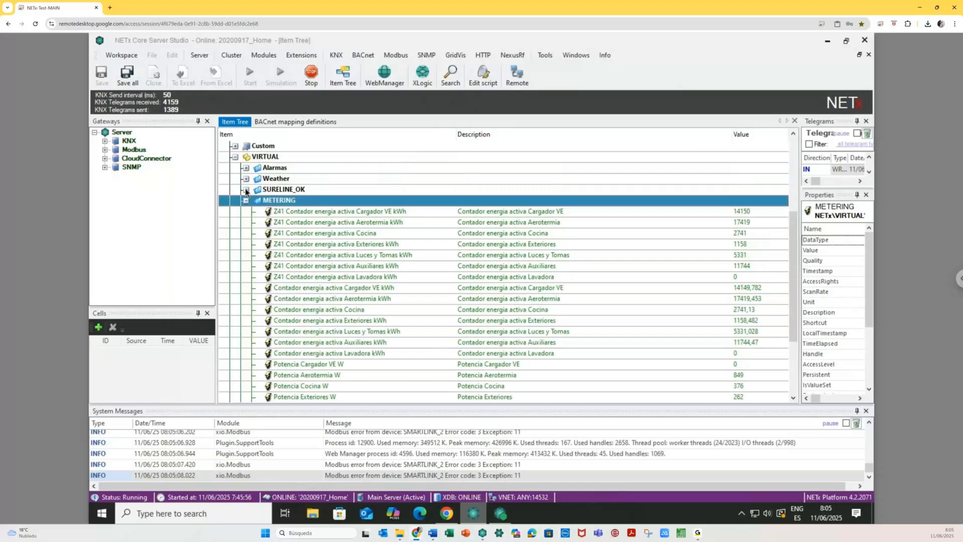
{"action": "left_click", "coordinate": [246, 190]}
{"action": "scroll", "coordinate": [588, 282], "scroll_direction": "down", "scroll_amount": 7}
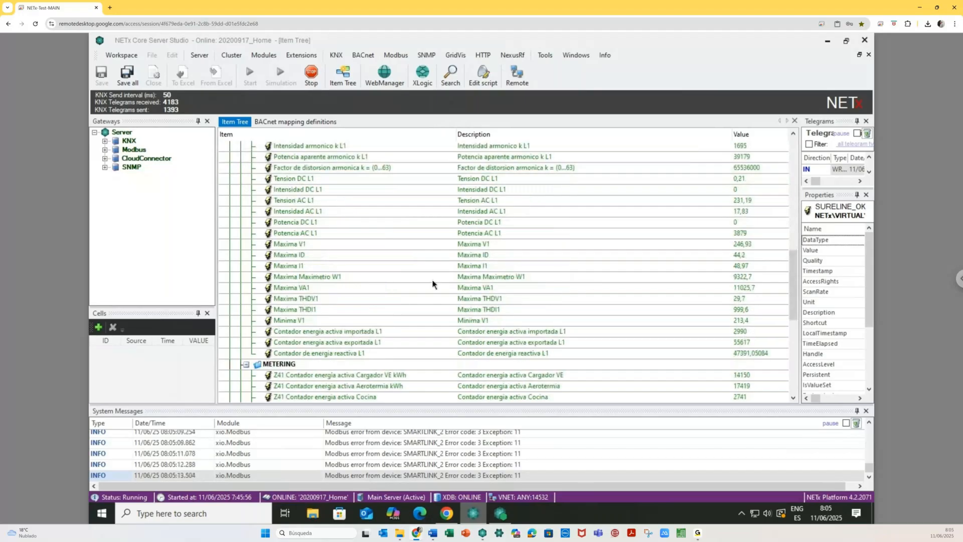
{"action": "scroll", "coordinate": [432, 284], "scroll_direction": "up", "scroll_amount": 5}
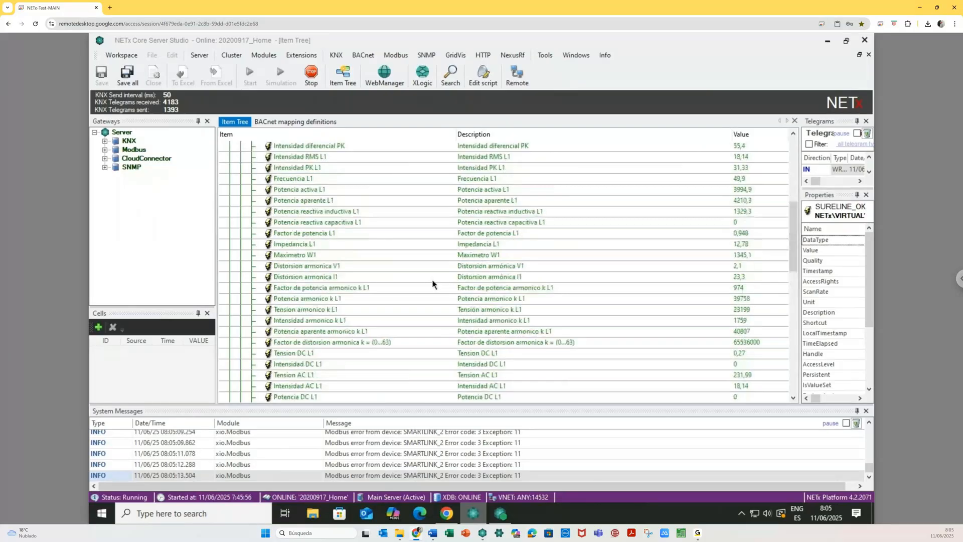
{"action": "scroll", "coordinate": [433, 284], "scroll_direction": "up", "scroll_amount": 2}
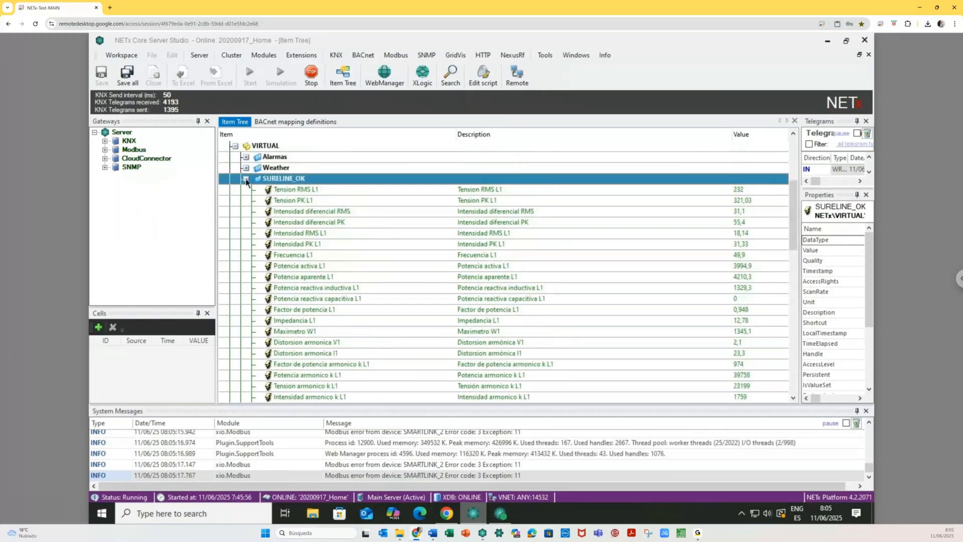
{"action": "left_click", "coordinate": [246, 179]}
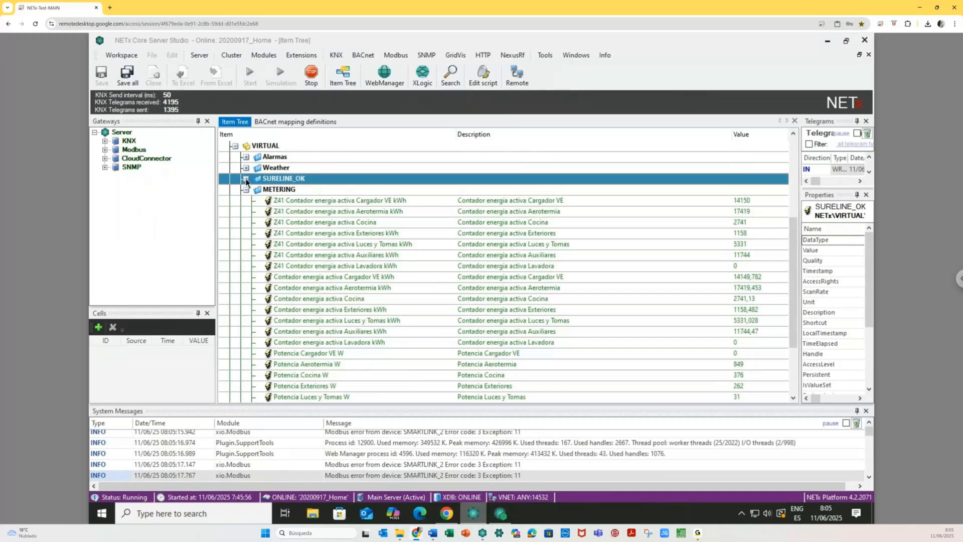
{"action": "left_click", "coordinate": [246, 189]}
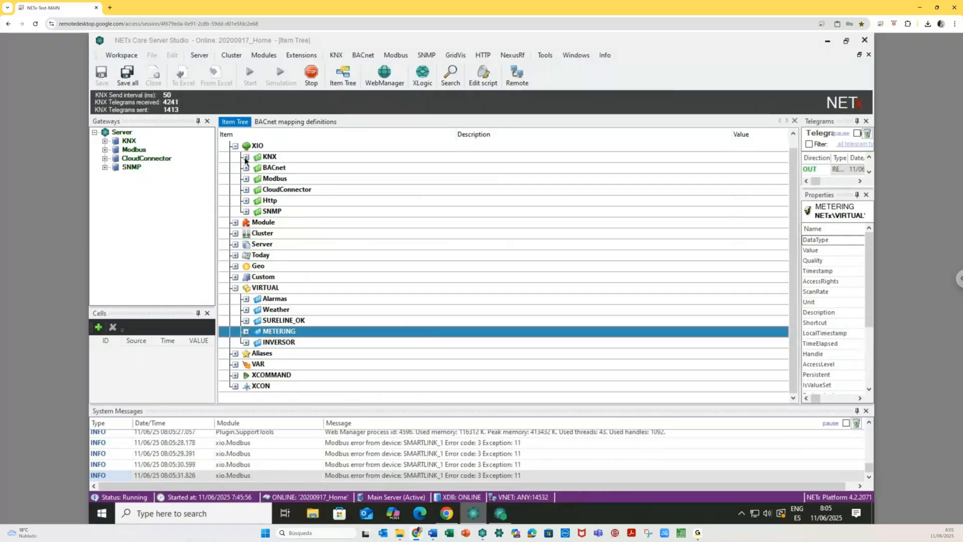
{"action": "left_click", "coordinate": [447, 514]}
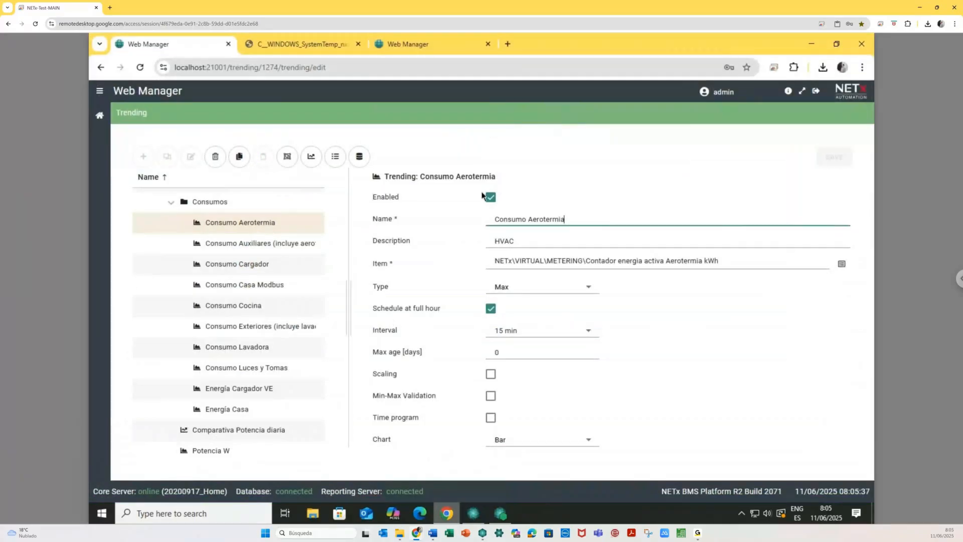
- Display the Consumo Aerotermia trend as a chart with Aggregation set to Year
{"action": "left_click", "coordinate": [312, 157]}
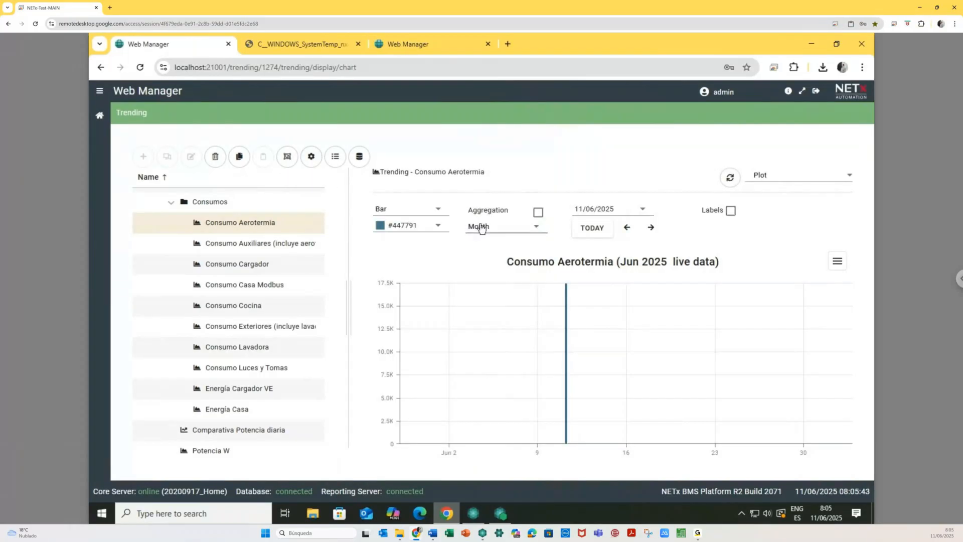
{"action": "left_click", "coordinate": [511, 227]}
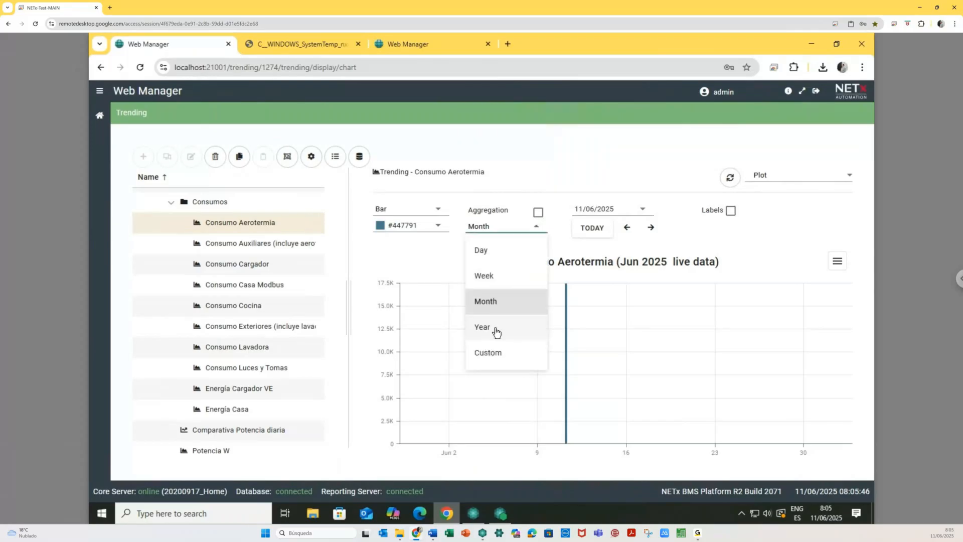
{"action": "left_click", "coordinate": [496, 332]}
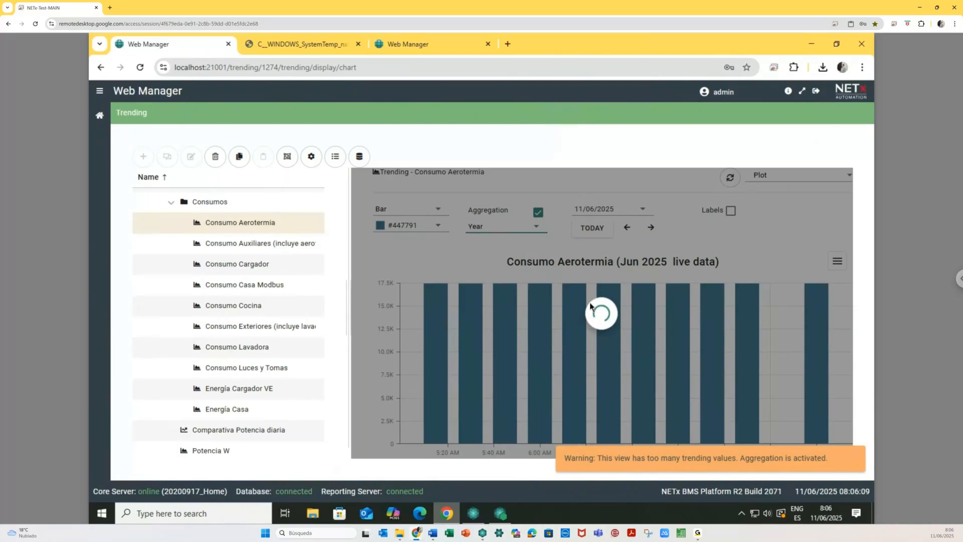
- Show Consumo Aerotermia as a monthly line chart, stepped back to May 2025
{"action": "left_click", "coordinate": [437, 215]}
{"action": "left_click", "coordinate": [403, 239]}
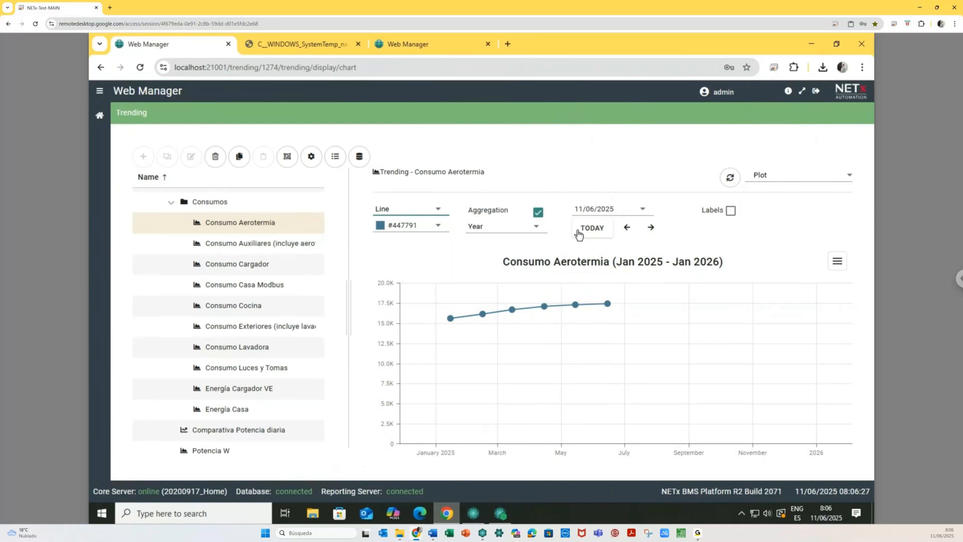
{"action": "left_click", "coordinate": [495, 230]}
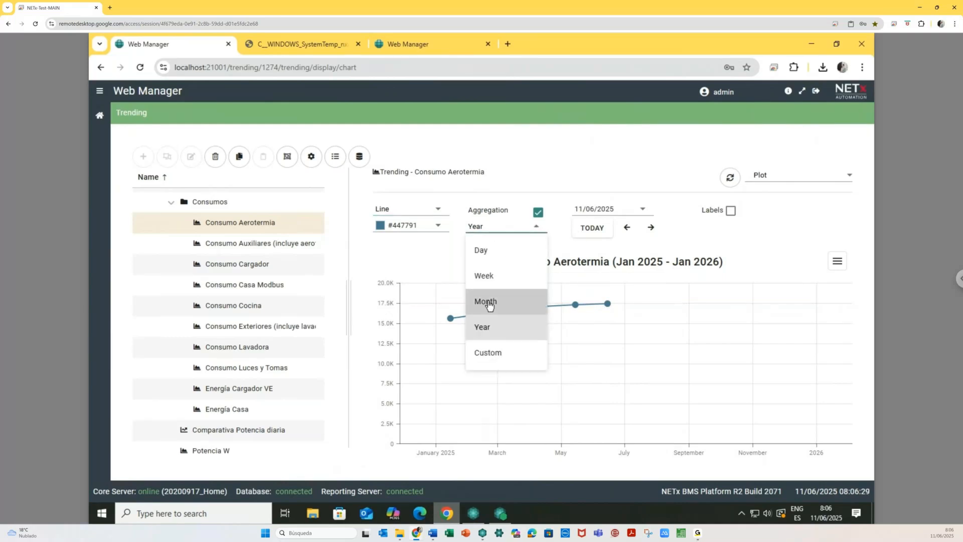
{"action": "left_click", "coordinate": [489, 303]}
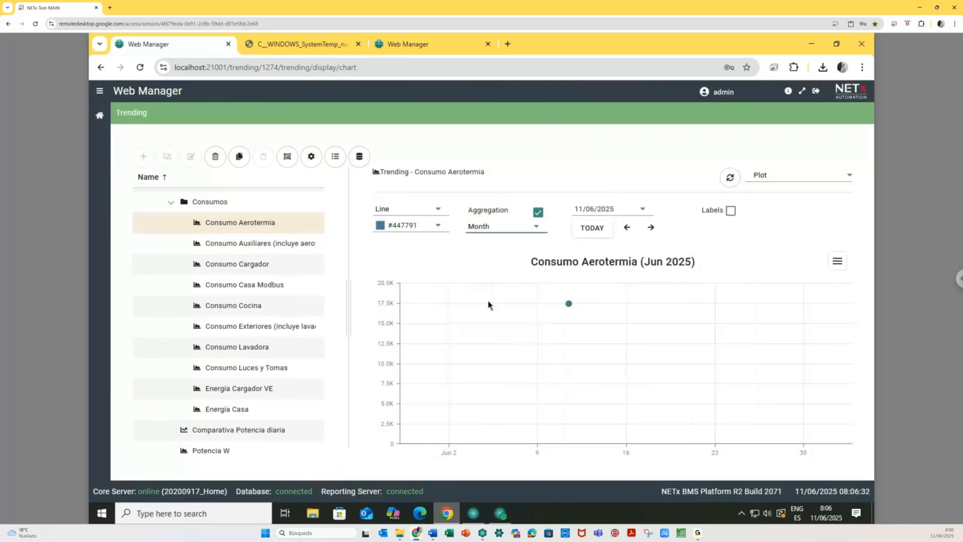
{"action": "left_click", "coordinate": [625, 230]}
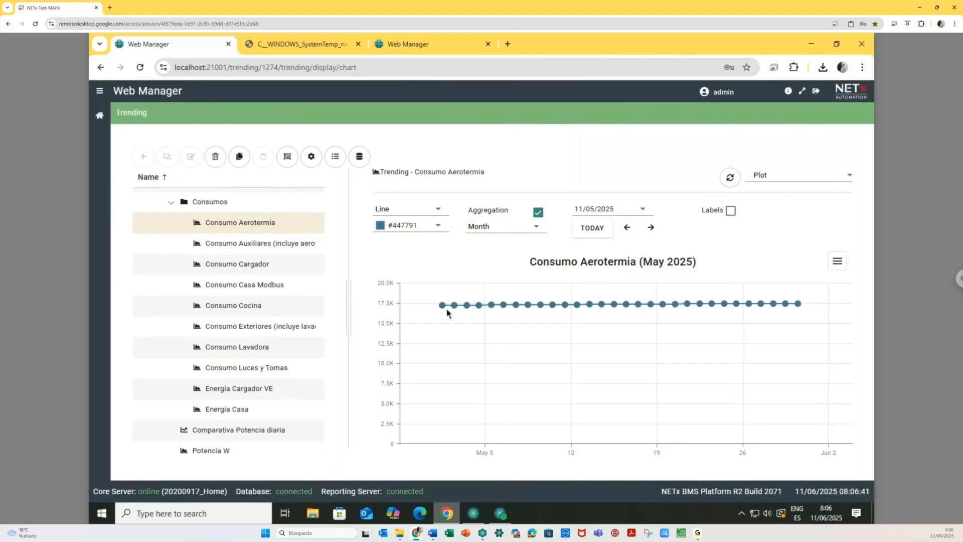
- Look at the Consumo Auxiliares chart, then go to the Metering configuration page
{"action": "mouse_move", "coordinate": [441, 308]}
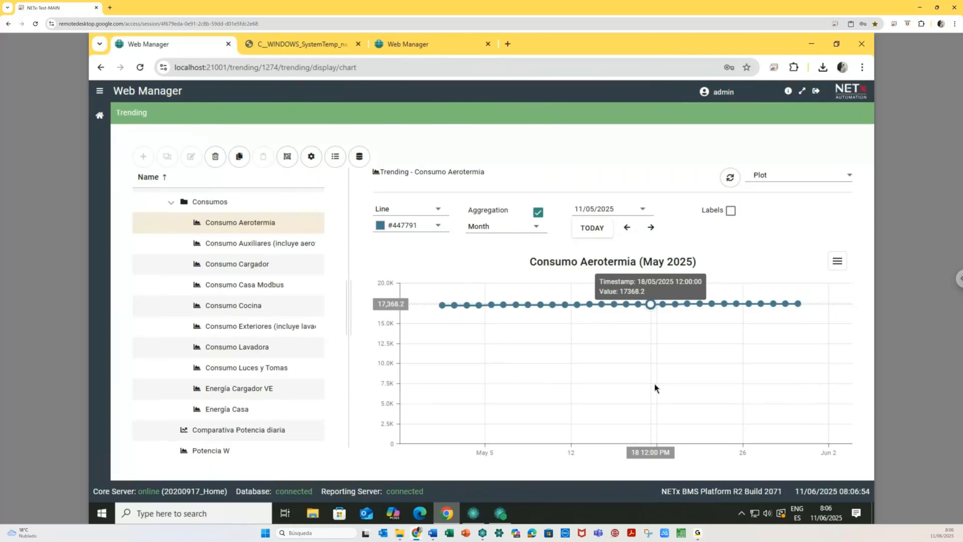
{"action": "left_click", "coordinate": [251, 245]}
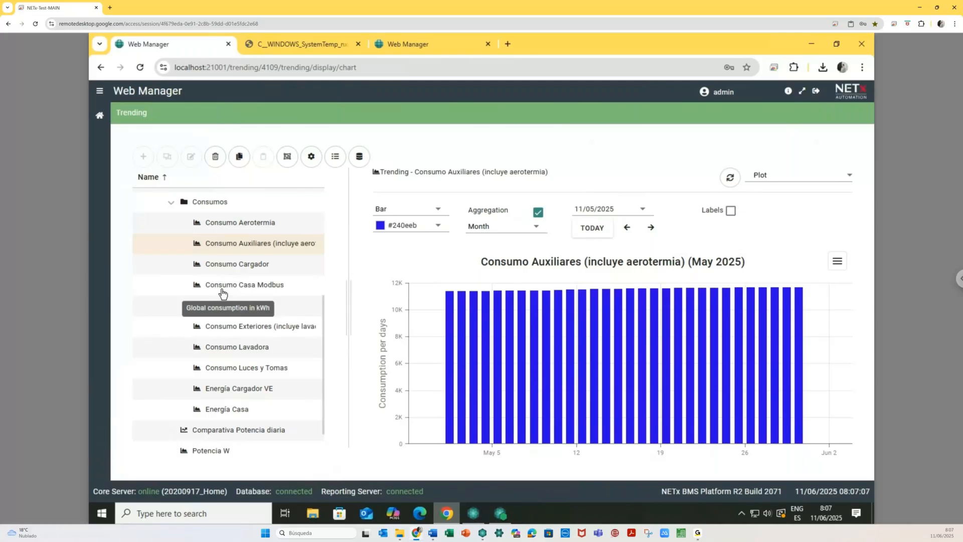
{"action": "left_click", "coordinate": [99, 117]}
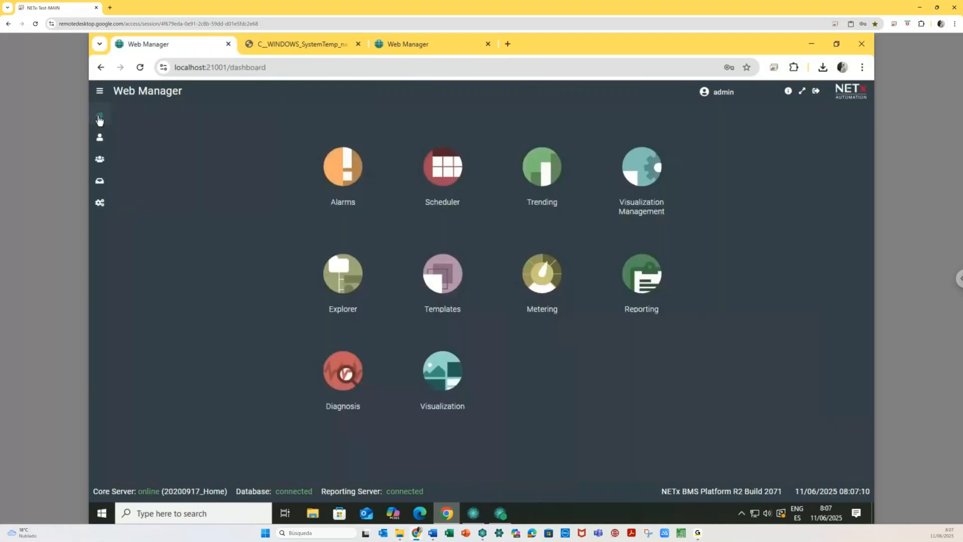
{"action": "left_click", "coordinate": [539, 275]}
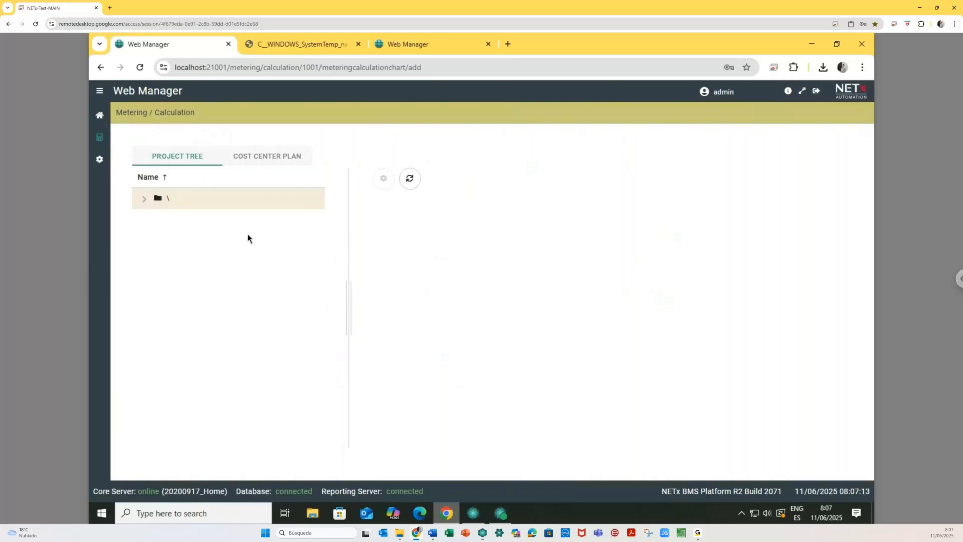
{"action": "left_click", "coordinate": [103, 160]}
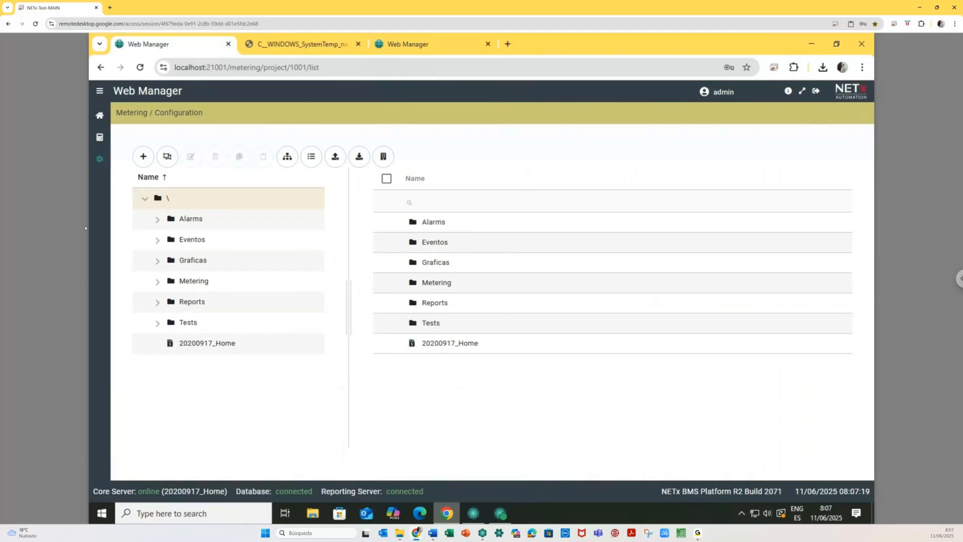
- Open the Aerotermia meter point: Accumulation type, trending Consumo Aerotermia, resource Electricidad
{"action": "left_click", "coordinate": [158, 282]}
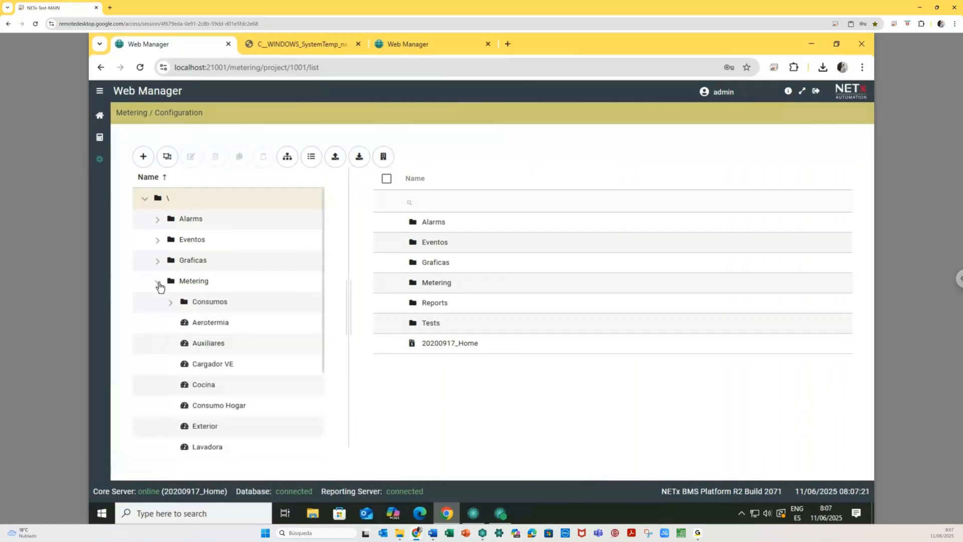
{"action": "left_click", "coordinate": [211, 323]}
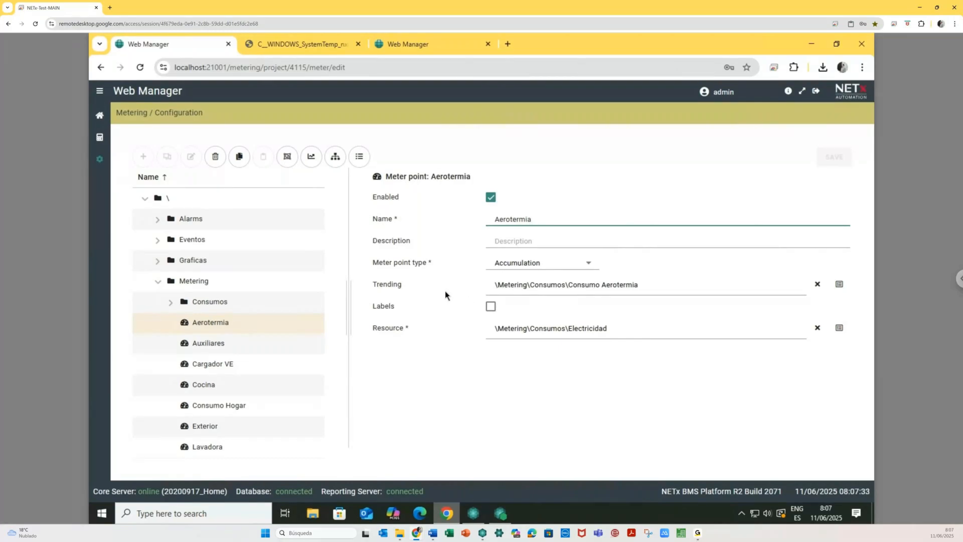
{"action": "left_click_drag", "start_coordinate": [373, 283], "coordinate": [439, 296]}
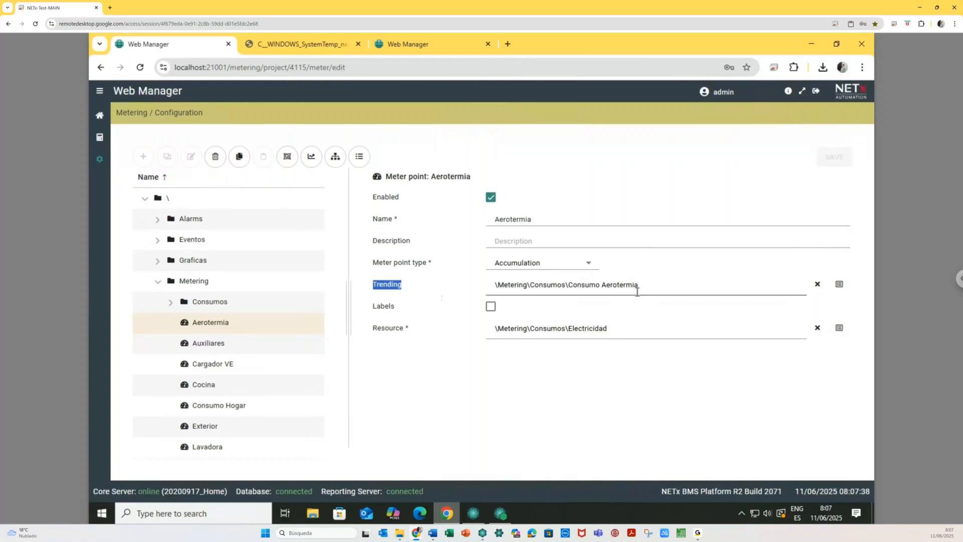
{"action": "left_click", "coordinate": [446, 290]}
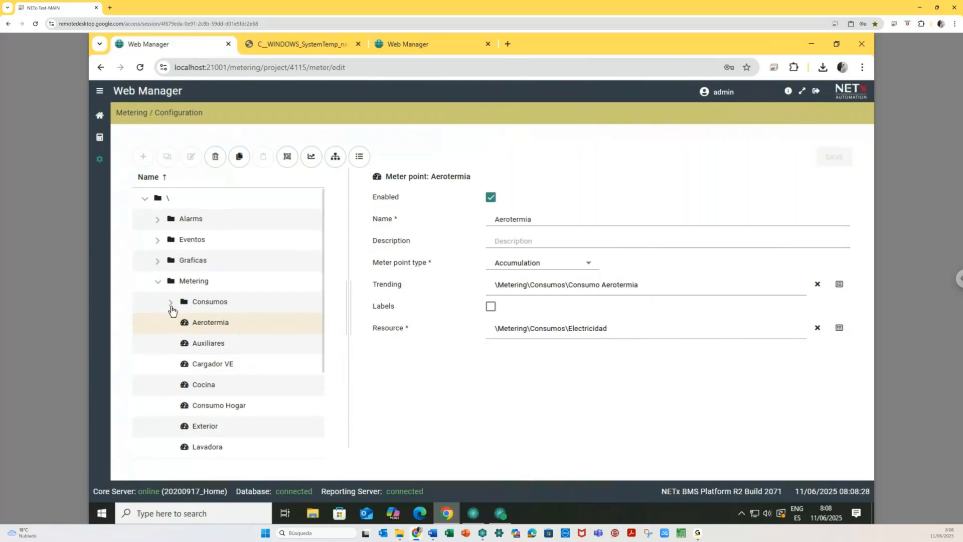
- Check the Electricidad resource (kWh) and its Elec cost rate with default price 0.15
{"action": "left_click", "coordinate": [171, 303]}
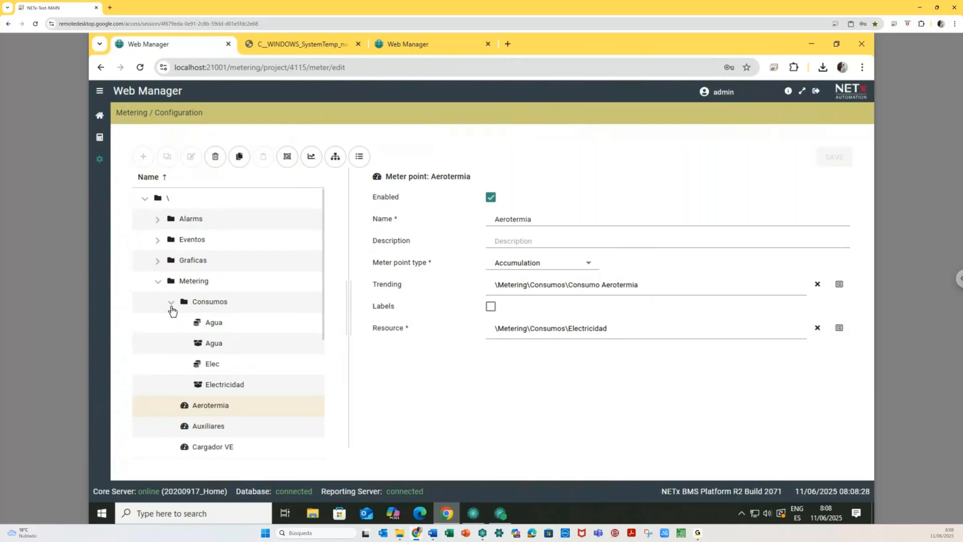
{"action": "left_click", "coordinate": [224, 391]}
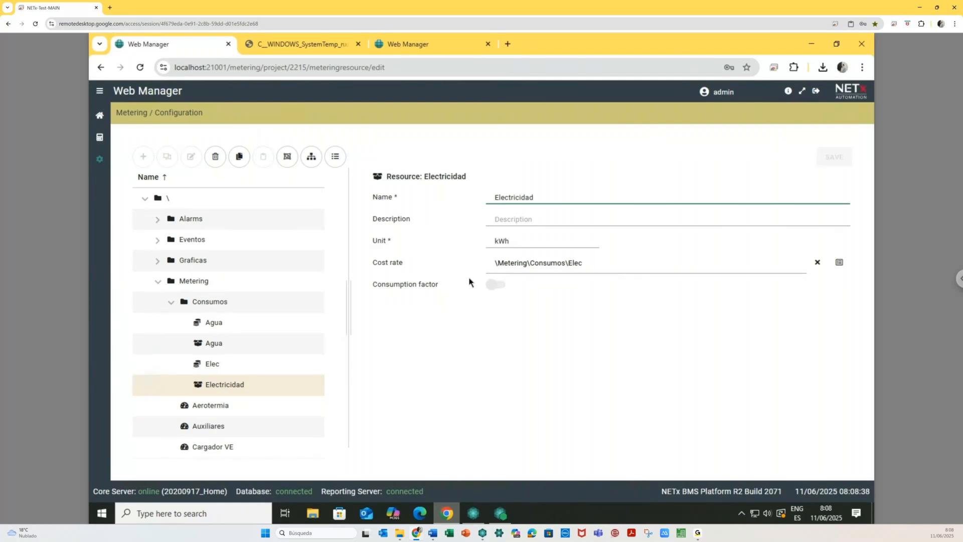
{"action": "left_click", "coordinate": [226, 369]}
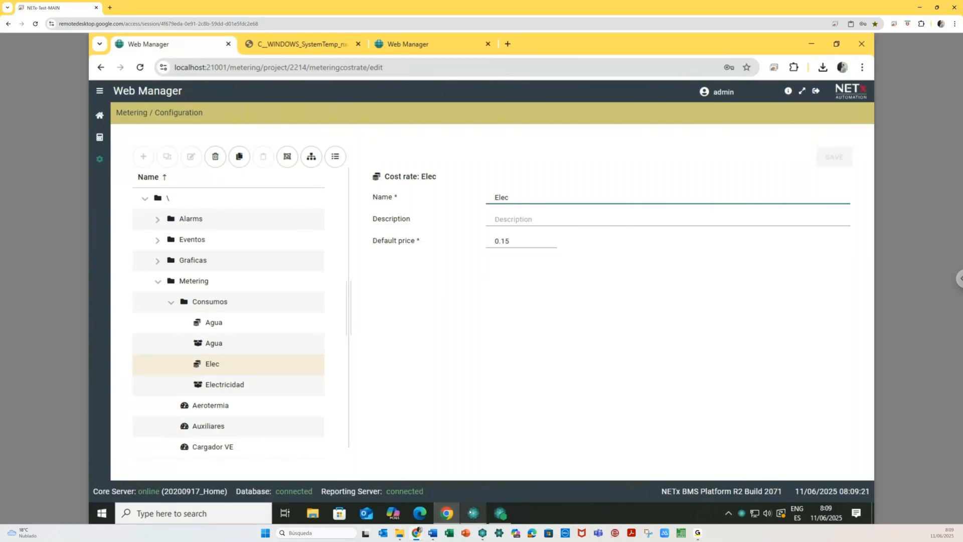
{"action": "key", "text": "alt+Tab"}
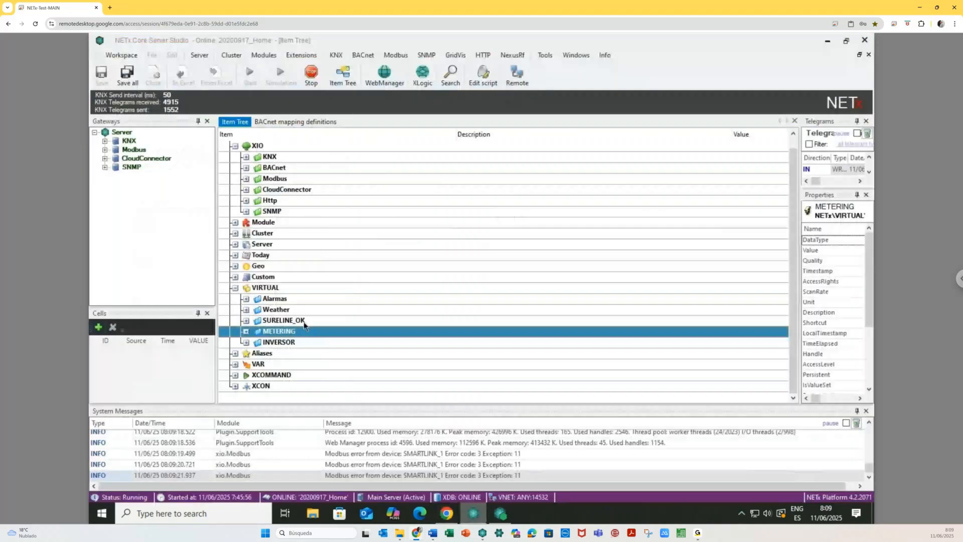
- Inspect Aerotermia's Consumption datapoints under Module > Metering > Metering, then collapse the node again
{"action": "left_click", "coordinate": [246, 331]}
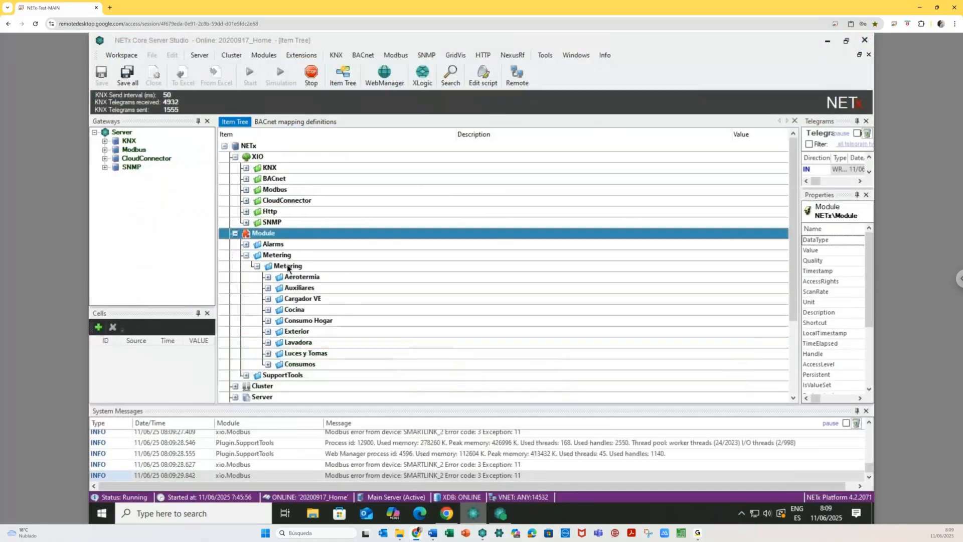
{"action": "left_click", "coordinate": [289, 268]}
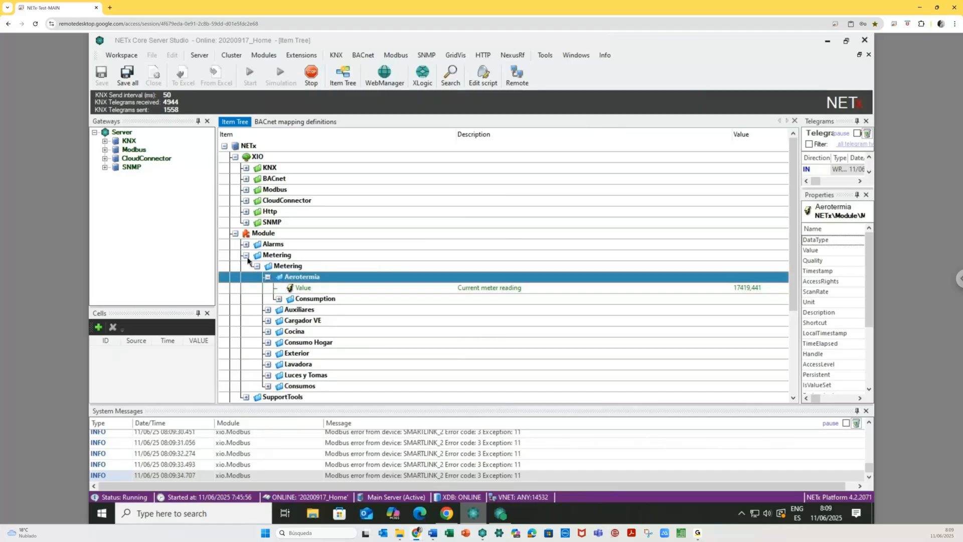
{"action": "scroll", "coordinate": [249, 304], "scroll_direction": "down", "scroll_amount": 1}
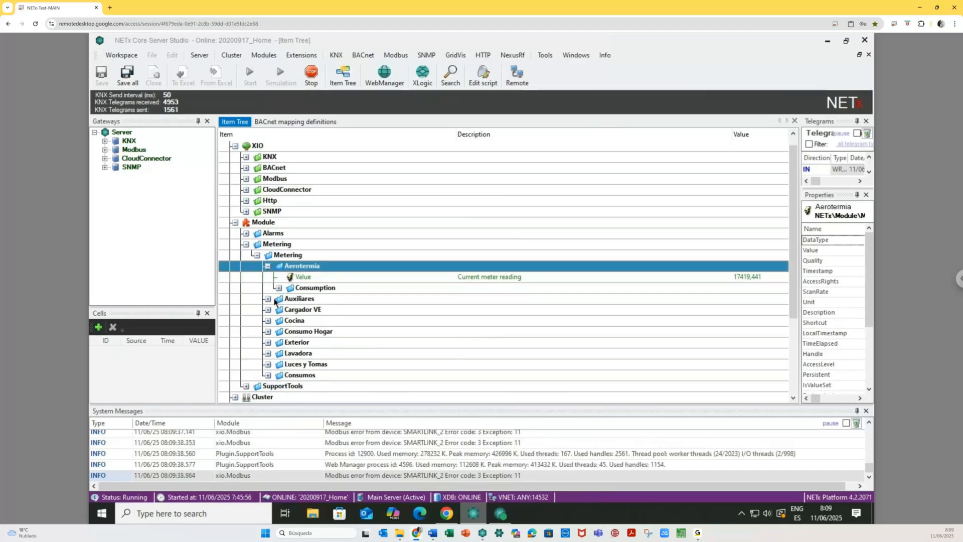
{"action": "left_click", "coordinate": [280, 289]}
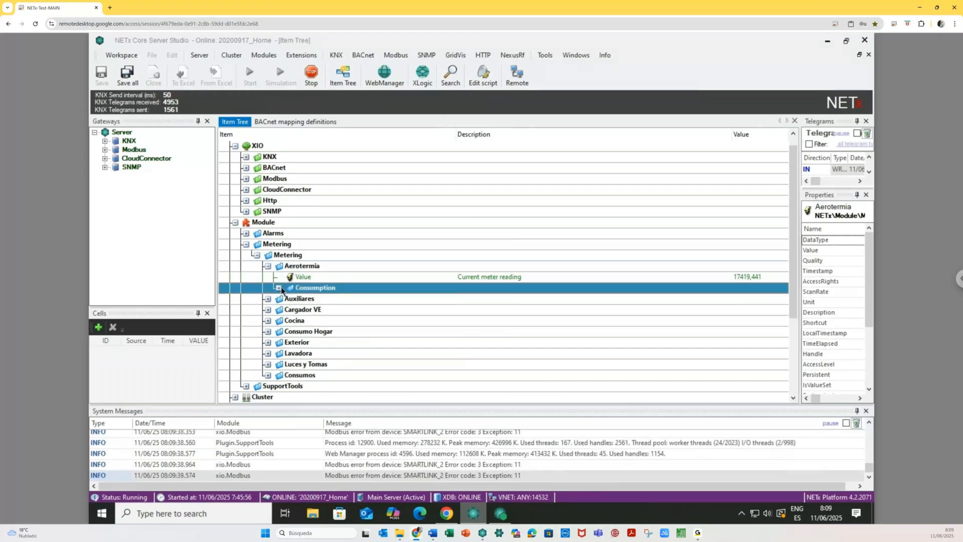
{"action": "left_click", "coordinate": [279, 288]}
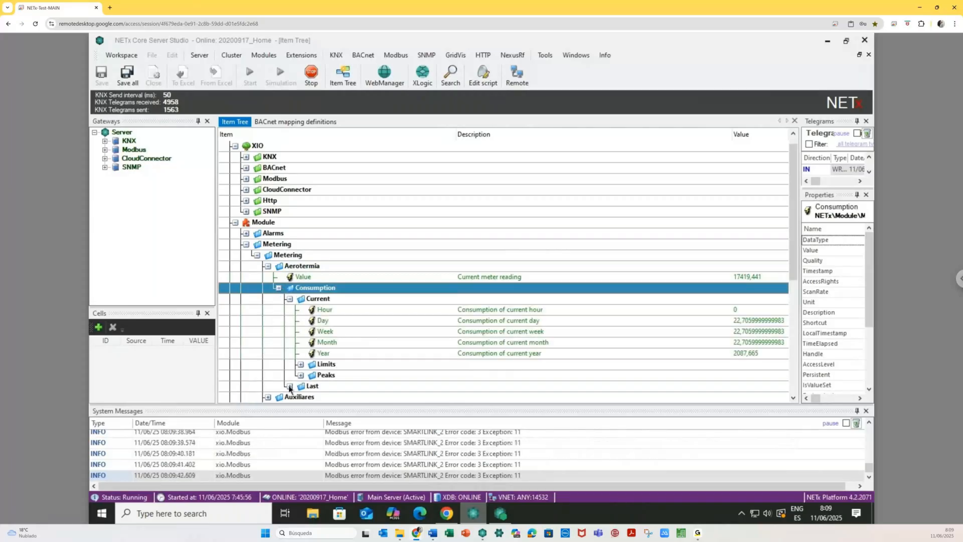
{"action": "left_click", "coordinate": [267, 266]}
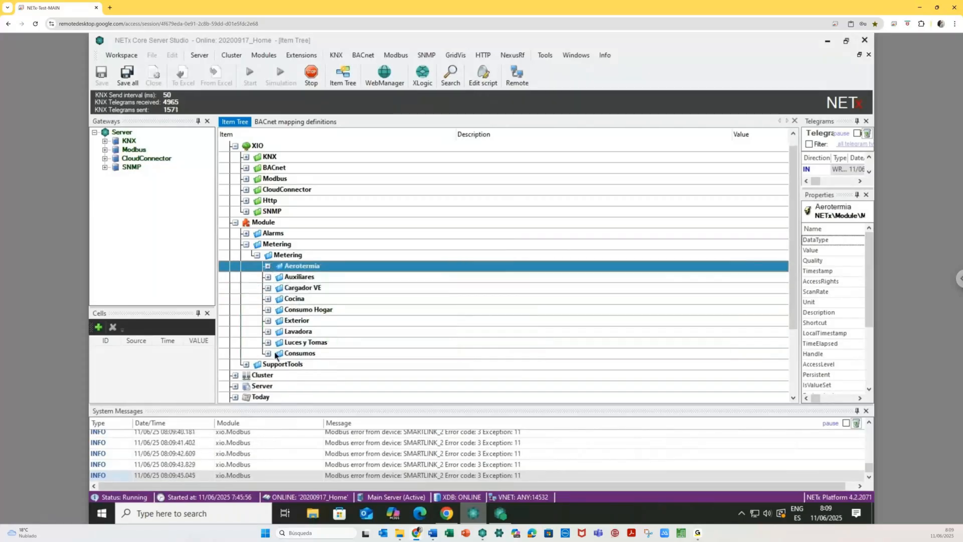
{"action": "left_click", "coordinate": [317, 245]}
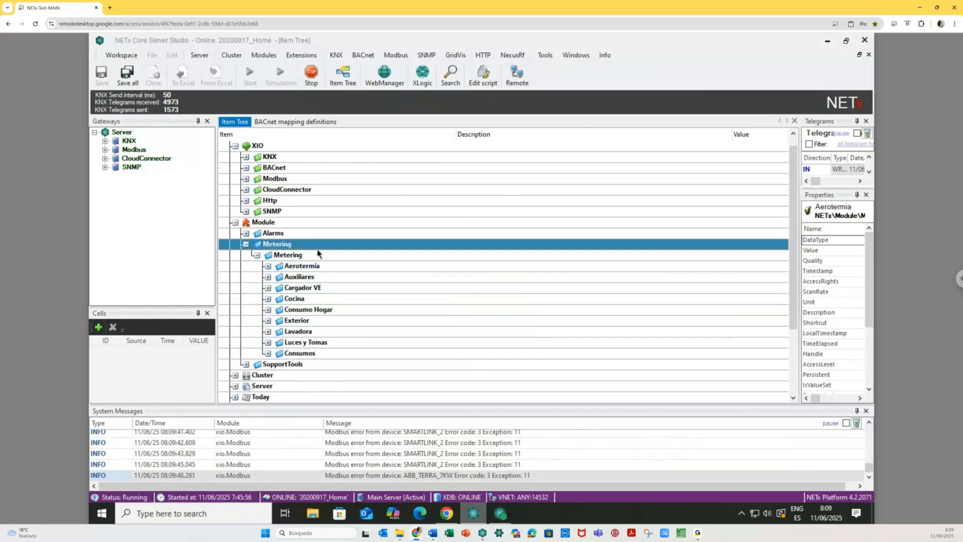
{"action": "left_click", "coordinate": [281, 255]}
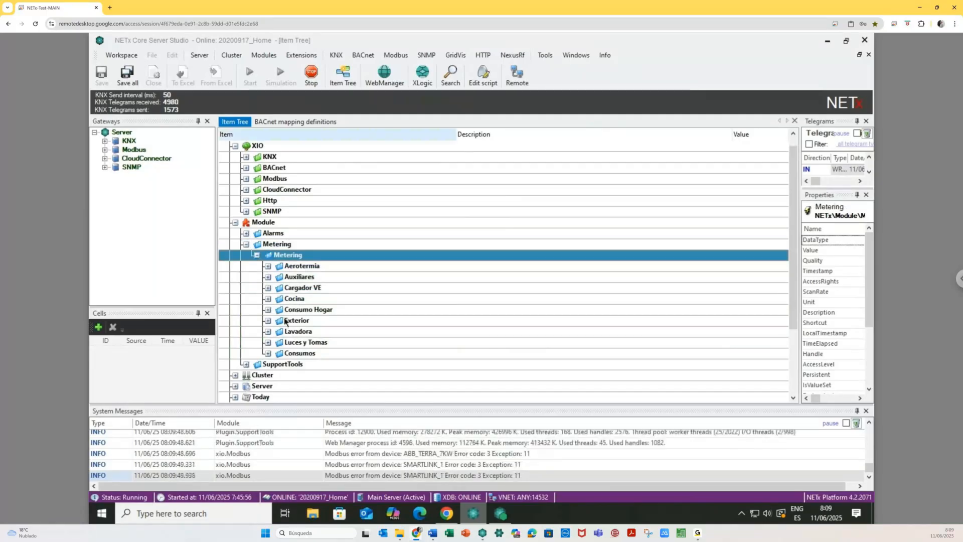
{"action": "left_click", "coordinate": [483, 533]}
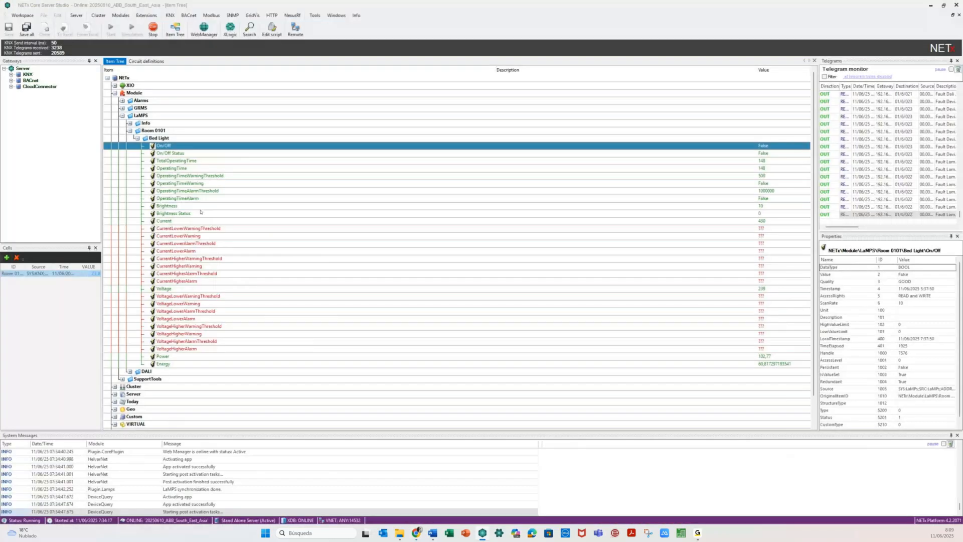
- Collapse the LaMPS node and bring up the Web Manager login page with the expired-session warning
{"action": "double_click", "coordinate": [159, 114]}
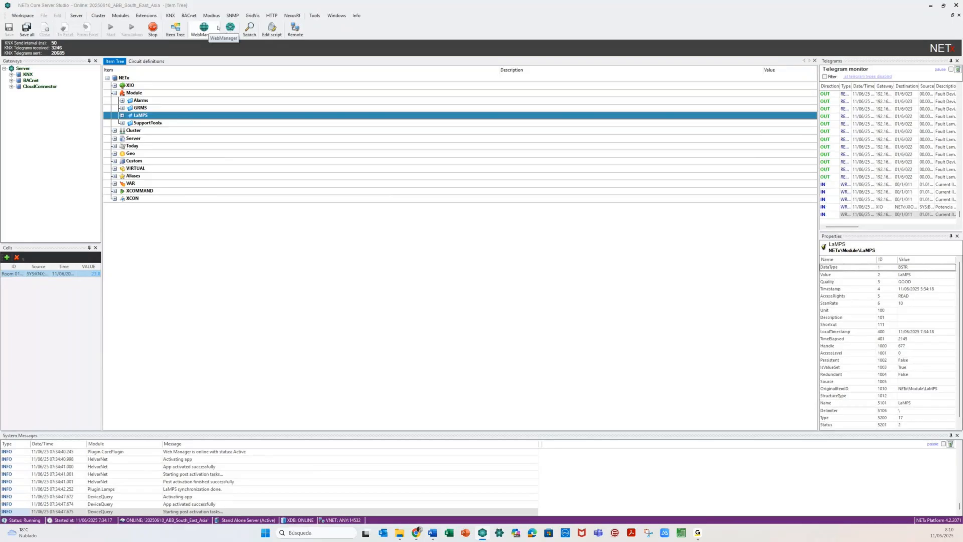
{"action": "left_click", "coordinate": [417, 532]}
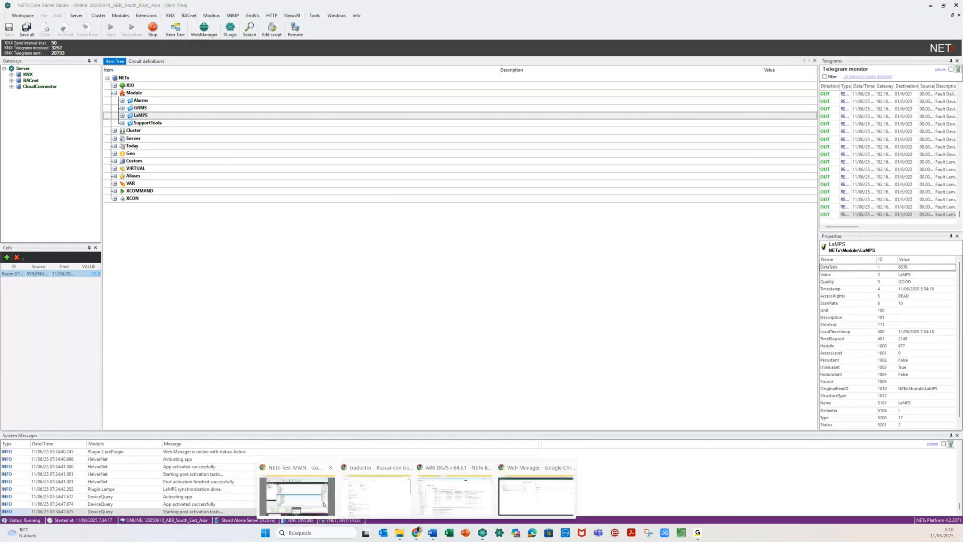
{"action": "left_click", "coordinate": [324, 504]}
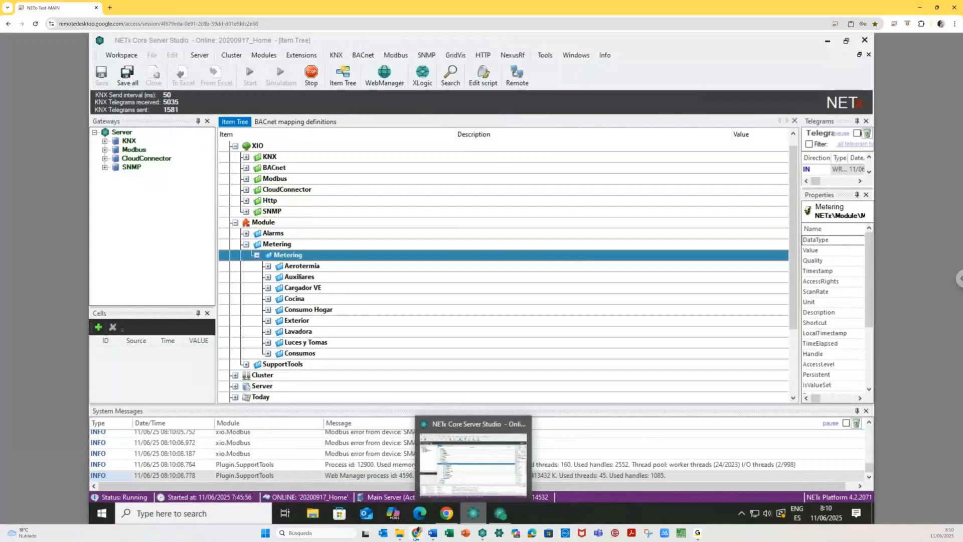
{"action": "mouse_move", "coordinate": [422, 534]}
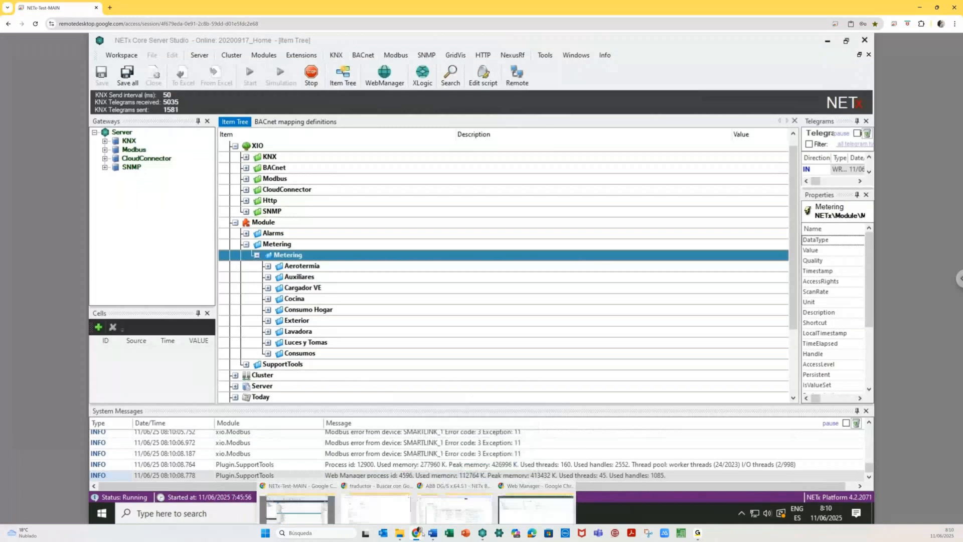
{"action": "left_click", "coordinate": [536, 504]}
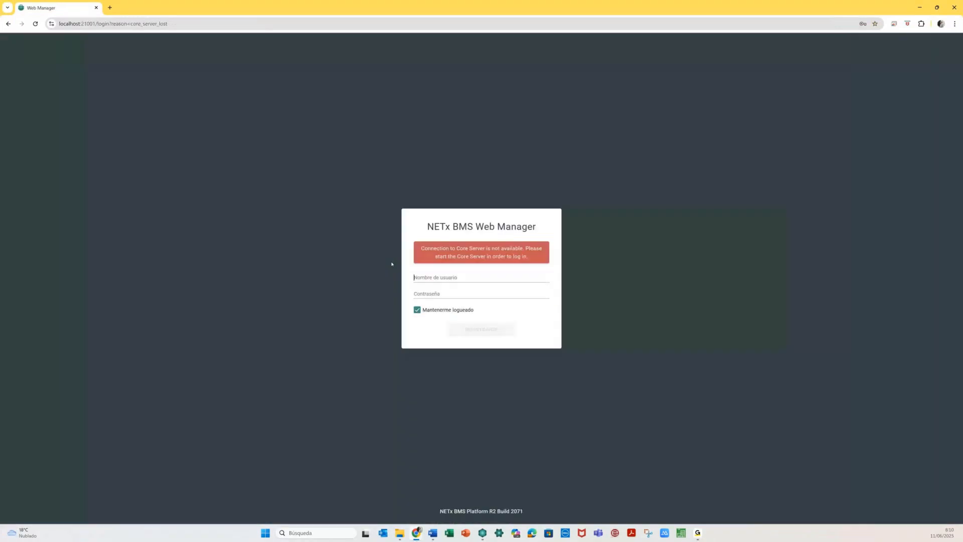
- Enter the username, sign back in, and return to the Web Manager dashboard
{"action": "left_click", "coordinate": [441, 279]}
{"action": "key", "text": "Escape"}
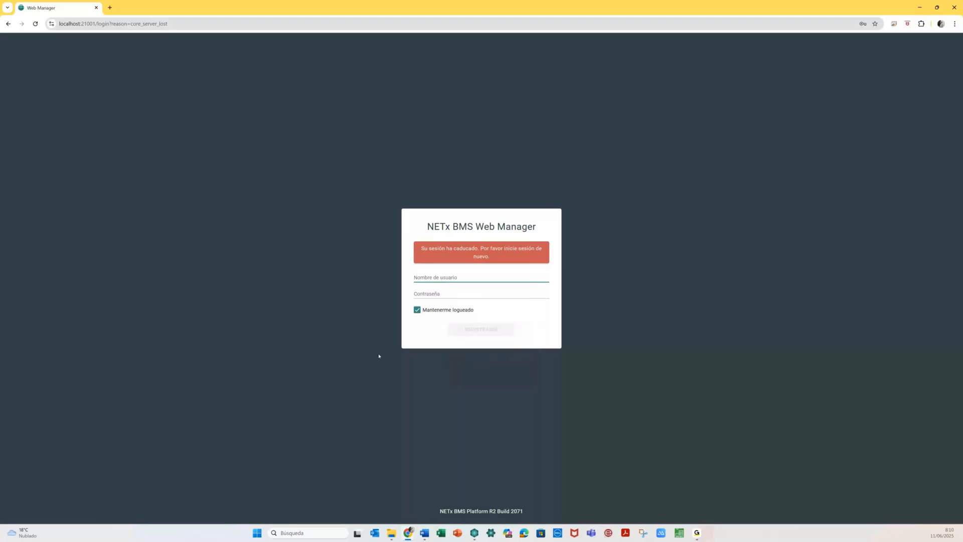
{"action": "type", "text": "admin"}
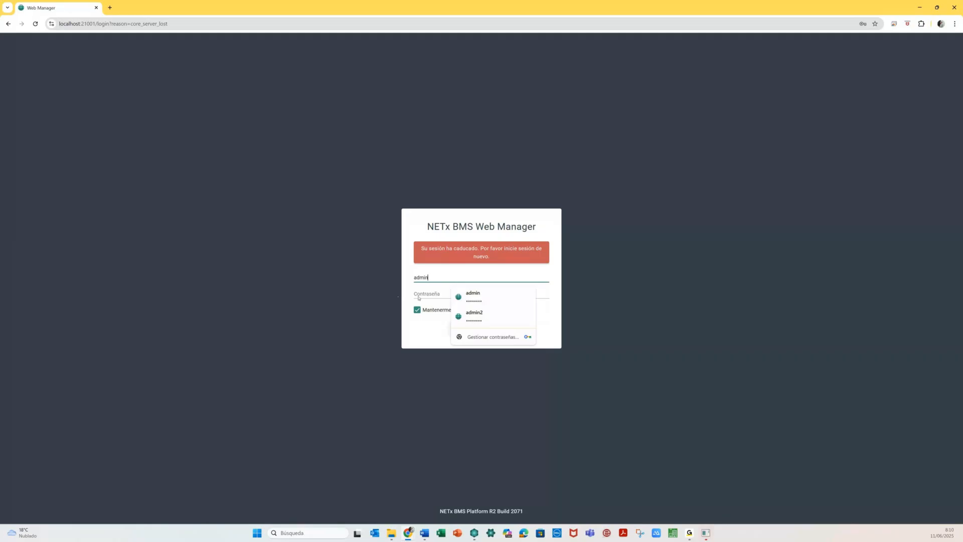
{"action": "key", "text": "alt+Tab"}
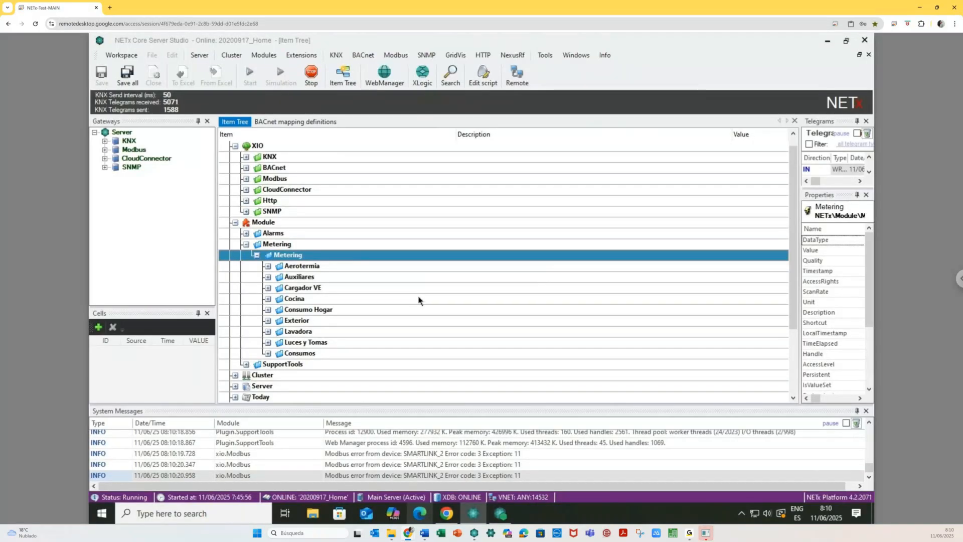
{"action": "key", "text": "alt+Tab"}
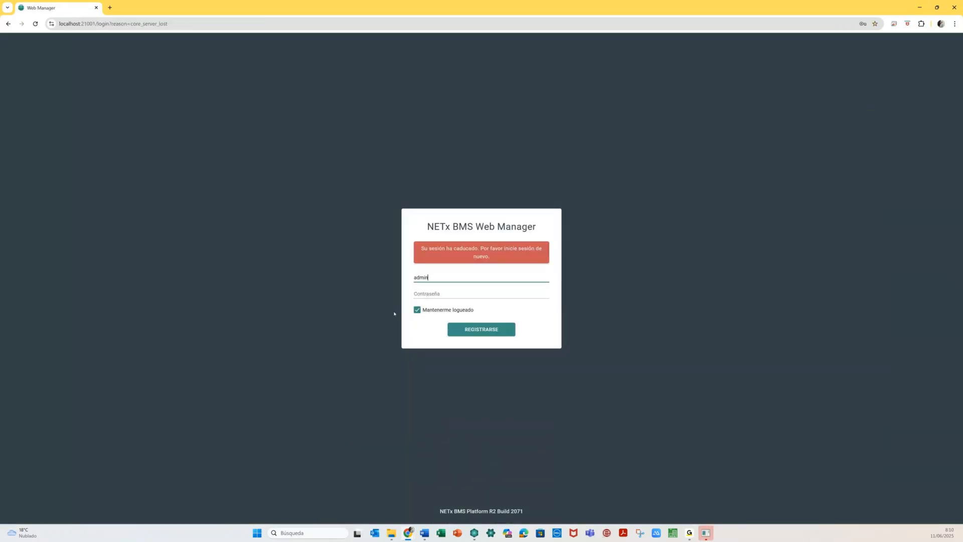
{"action": "left_click", "coordinate": [705, 533]}
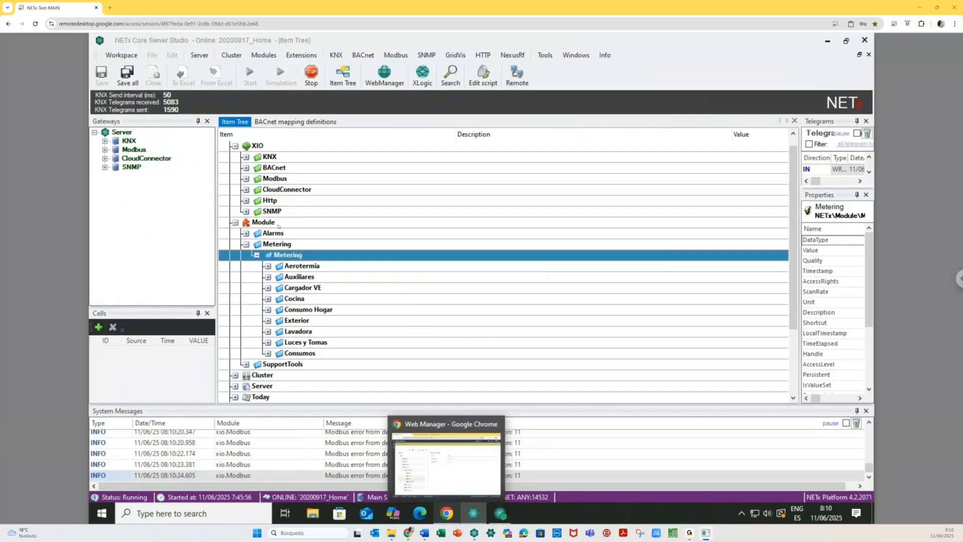
{"action": "mouse_move", "coordinate": [539, 508]}
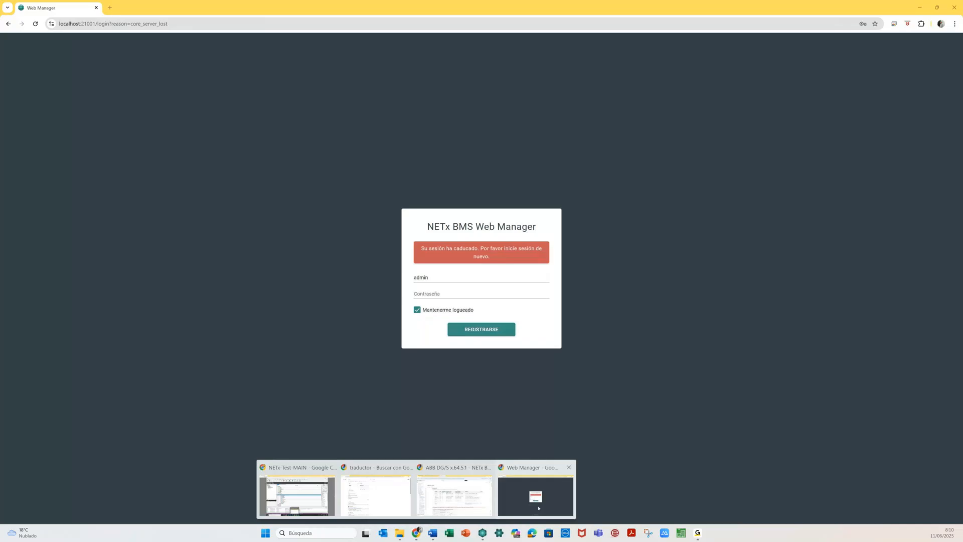
{"action": "left_click", "coordinate": [539, 508]}
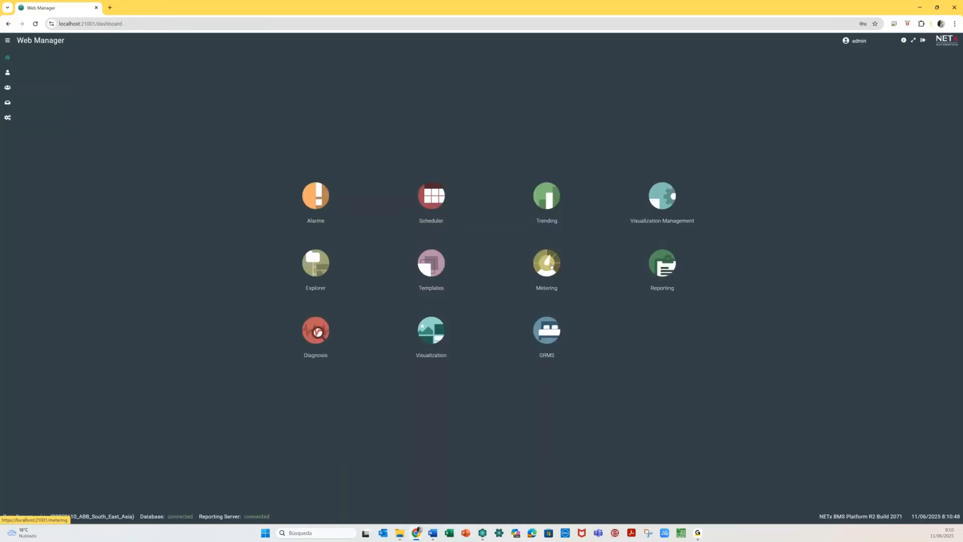
- Create a root-level Trending folder named 05 - METERING
{"action": "left_click", "coordinate": [543, 190]}
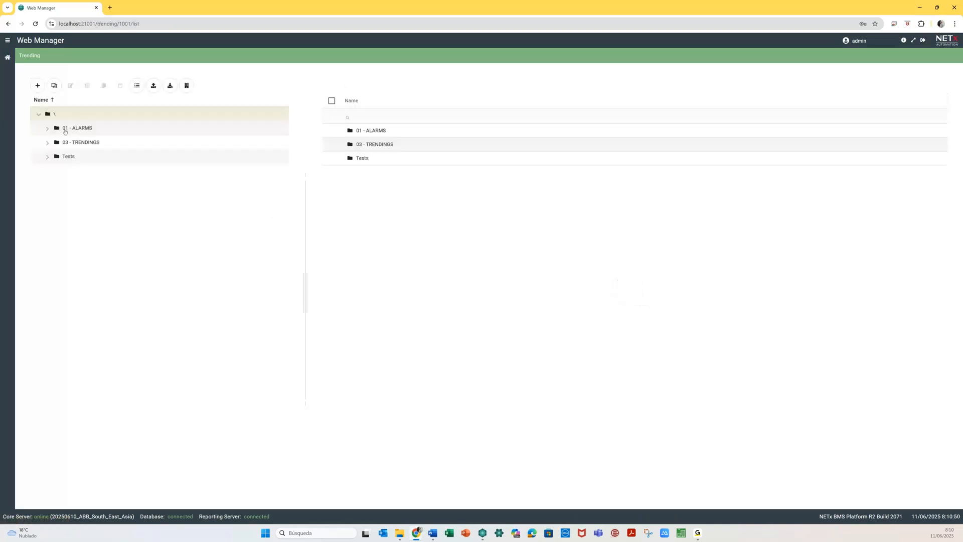
{"action": "left_click", "coordinate": [43, 88]}
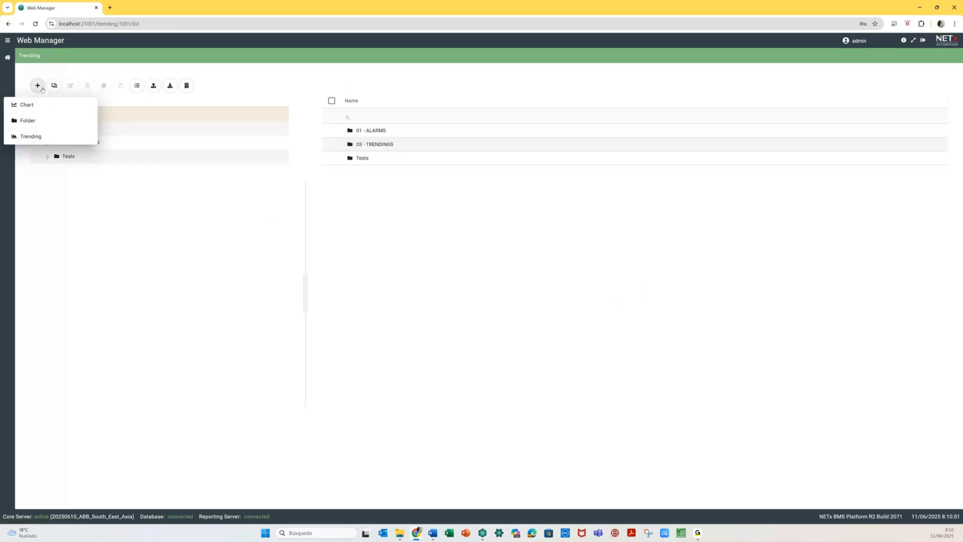
{"action": "left_click", "coordinate": [36, 120]}
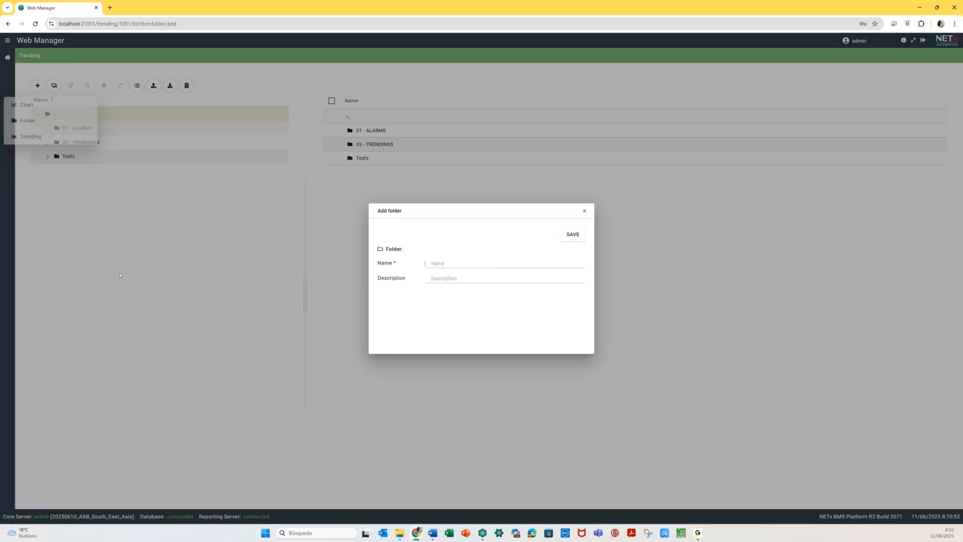
{"action": "type", "text": "04"}
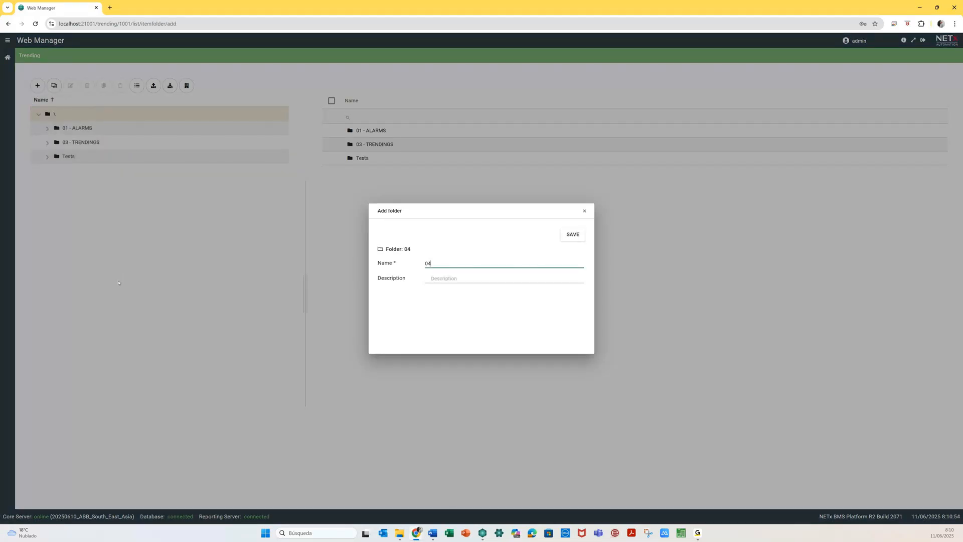
{"action": "type", "text": " - METERING"}
{"action": "left_click", "coordinate": [574, 235]}
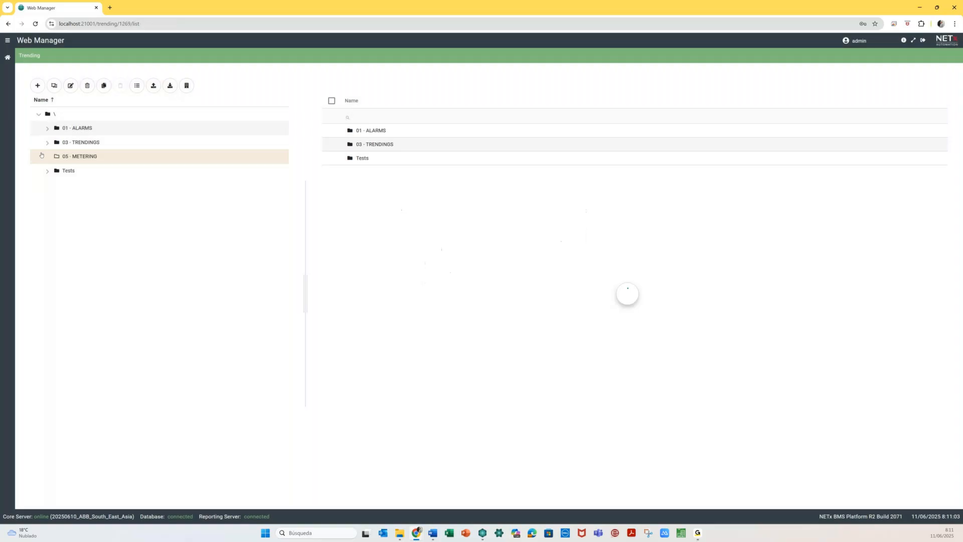
{"action": "left_click", "coordinate": [38, 86]}
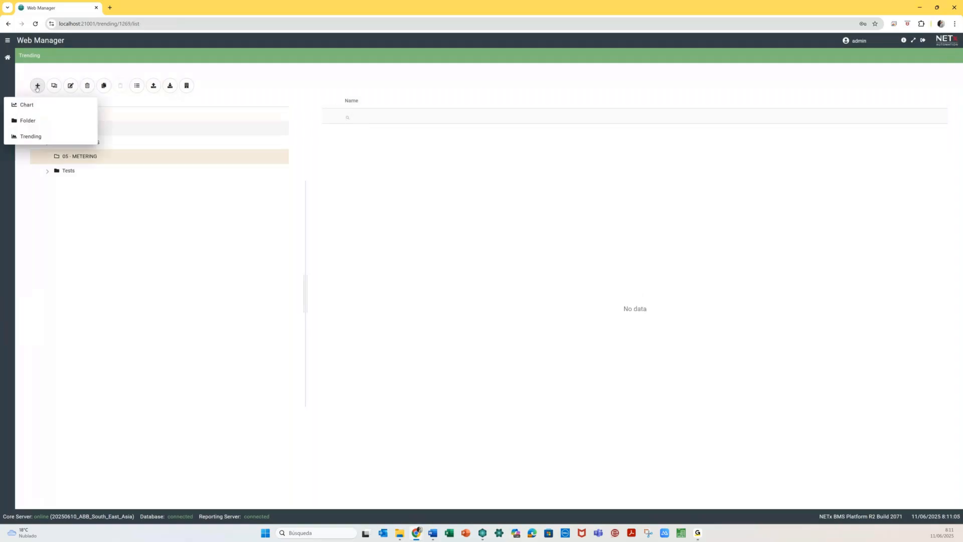
- Start an Energy Test trending that records Room 0101 Bed Light's Energy datapoint
{"action": "left_click", "coordinate": [30, 135]}
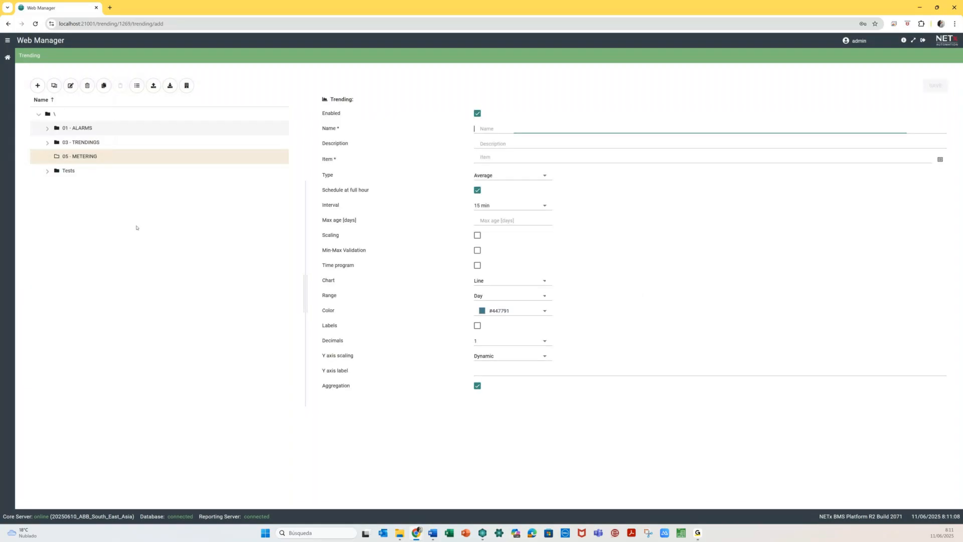
{"action": "type", "text": "E"}
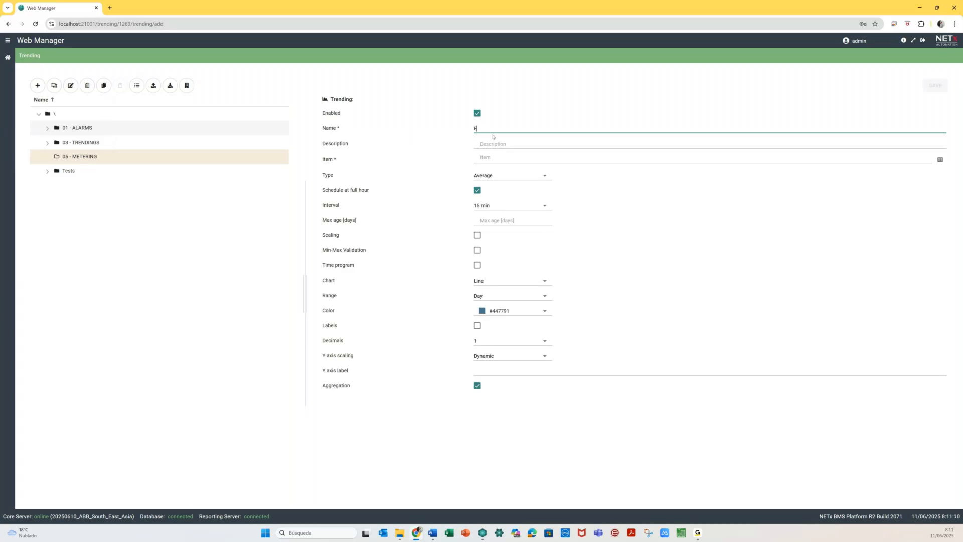
{"action": "type", "text": "nergy Test"}
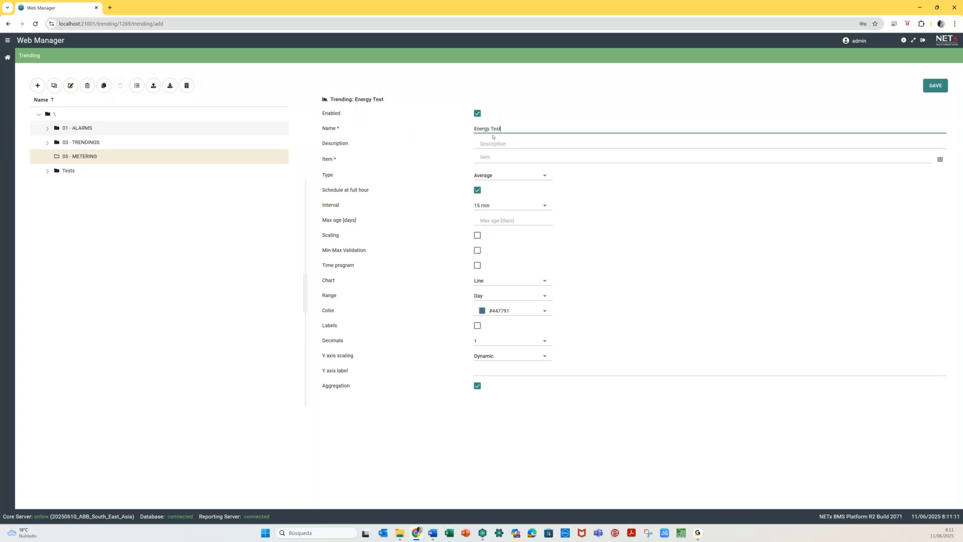
{"action": "left_click", "coordinate": [940, 159]}
{"action": "left_click", "coordinate": [128, 172]}
{"action": "left_click", "coordinate": [136, 216]}
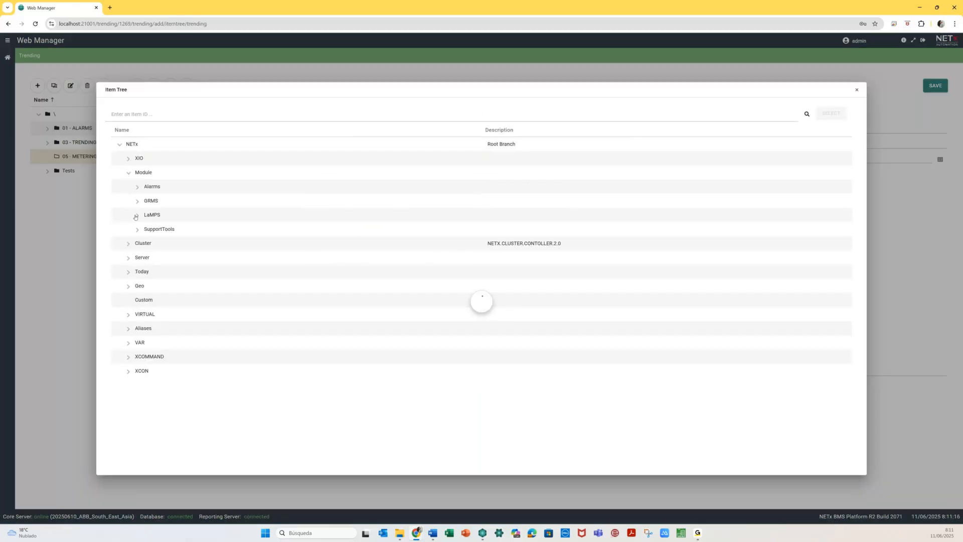
{"action": "left_click", "coordinate": [147, 244]}
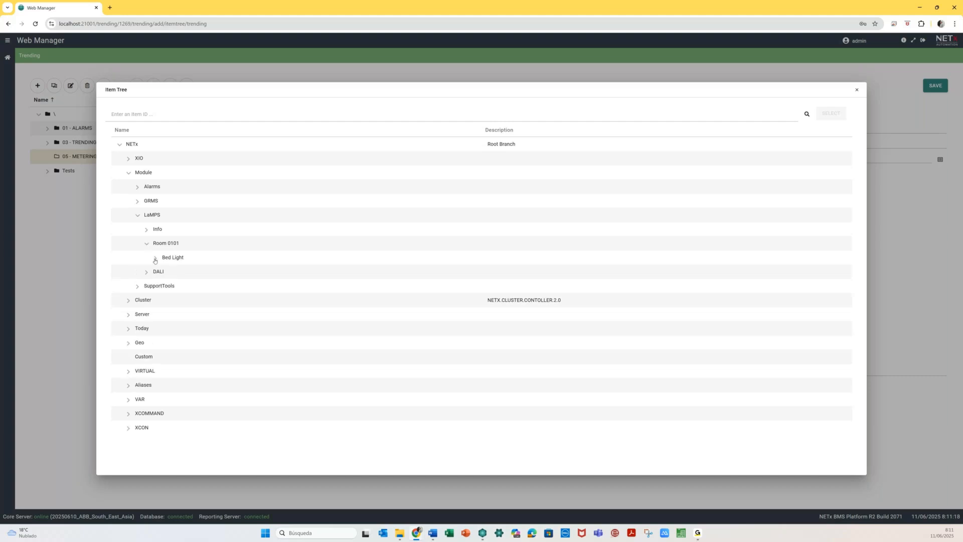
{"action": "scroll", "coordinate": [223, 271], "scroll_direction": "down", "scroll_amount": 5}
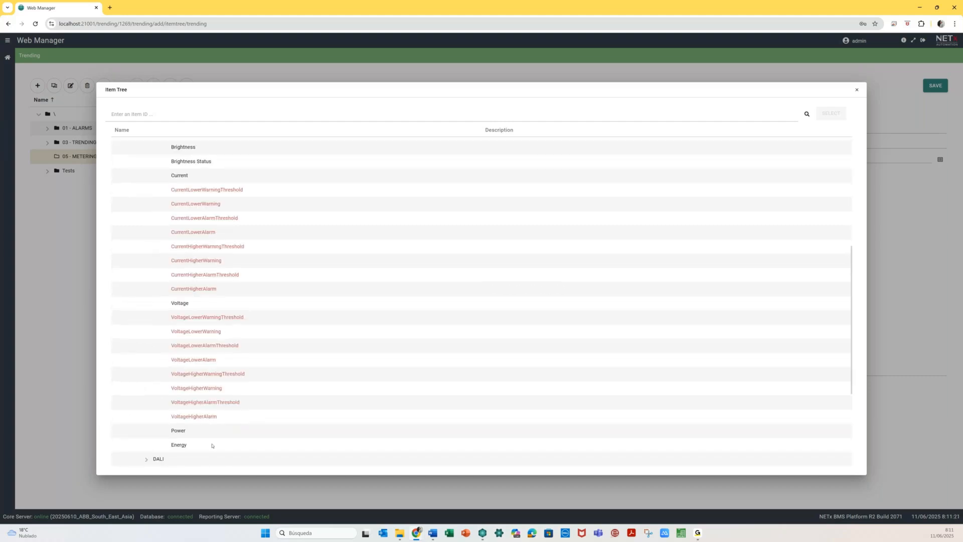
{"action": "left_click", "coordinate": [212, 445]}
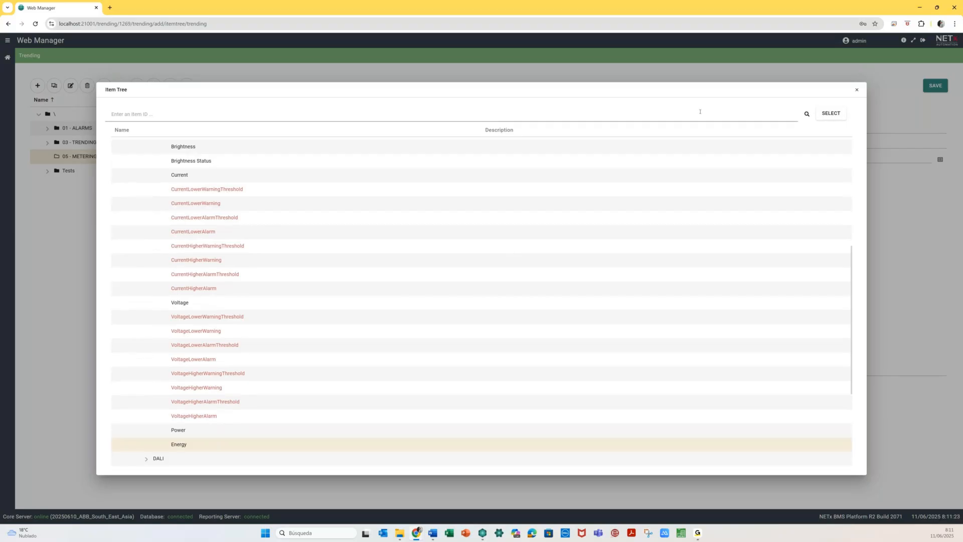
{"action": "left_click", "coordinate": [830, 113]}
{"action": "left_click", "coordinate": [499, 177]}
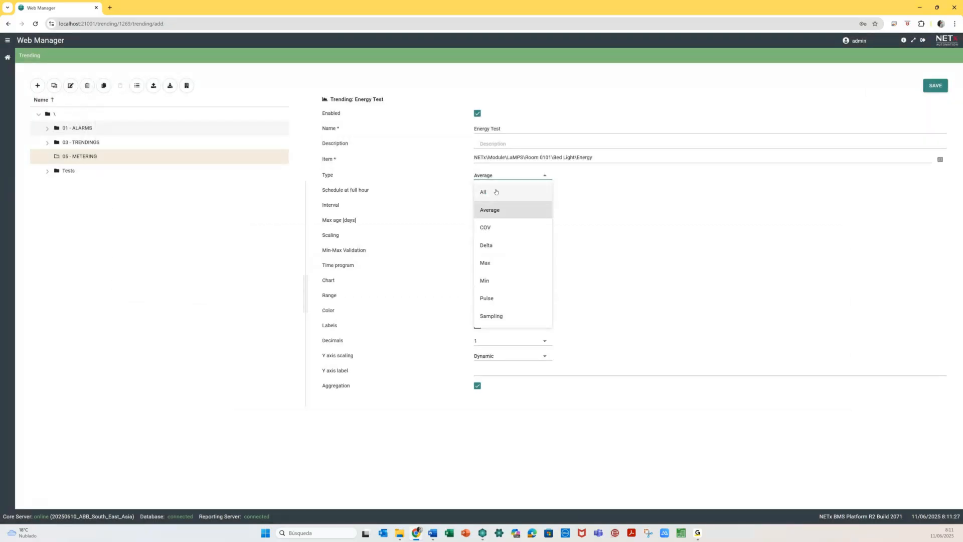
- Save Energy Test with type All, scaling multiplier 0.001 and Y-axis label kWh
{"action": "left_click", "coordinate": [496, 192]}
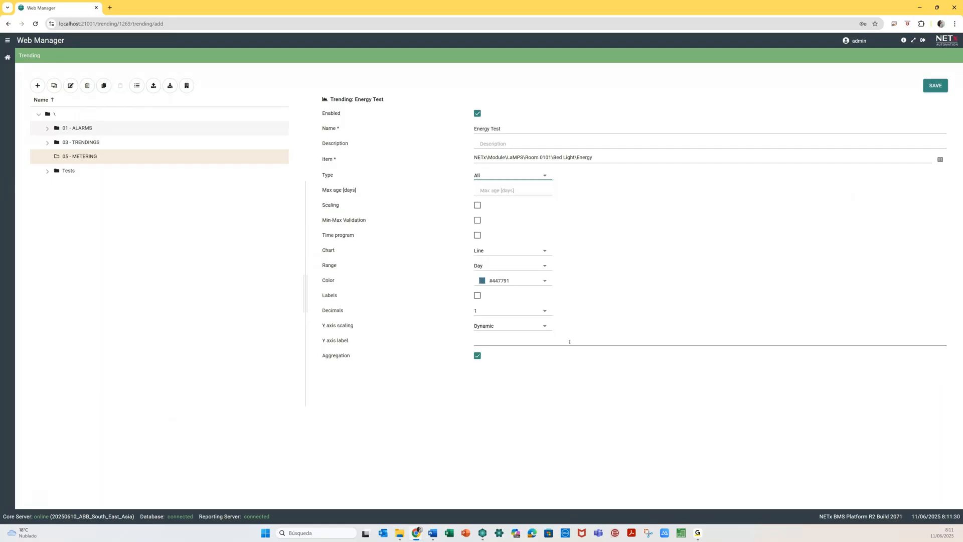
{"action": "left_click", "coordinate": [493, 340]}
{"action": "type", "text": "Wh"}
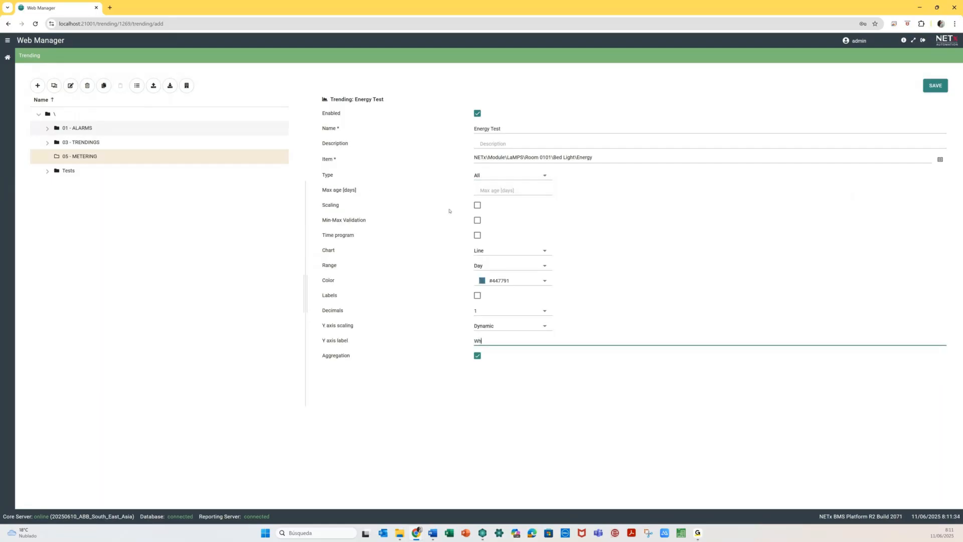
{"action": "left_click", "coordinate": [478, 206]}
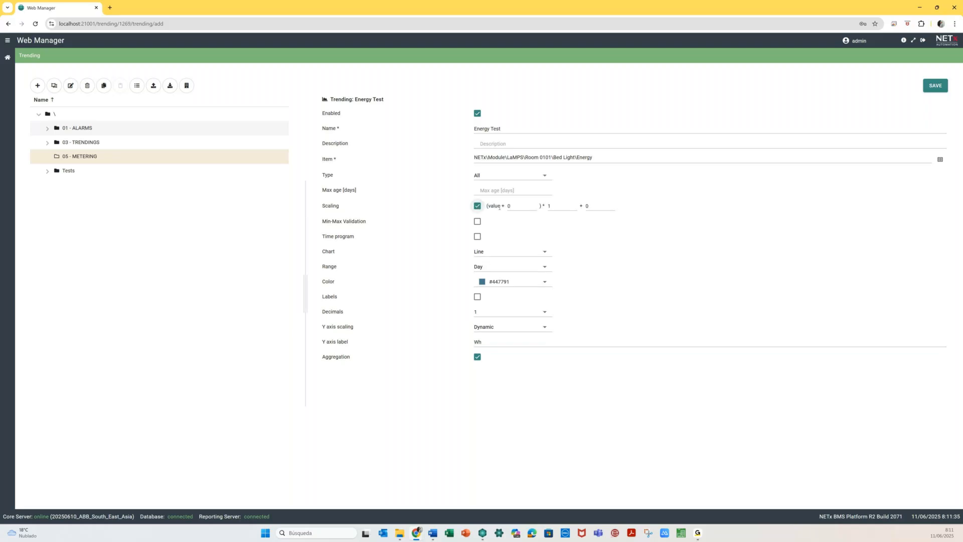
{"action": "double_click", "coordinate": [552, 207]}
{"action": "type", "text": "0.00"}
{"action": "left_click", "coordinate": [484, 341]}
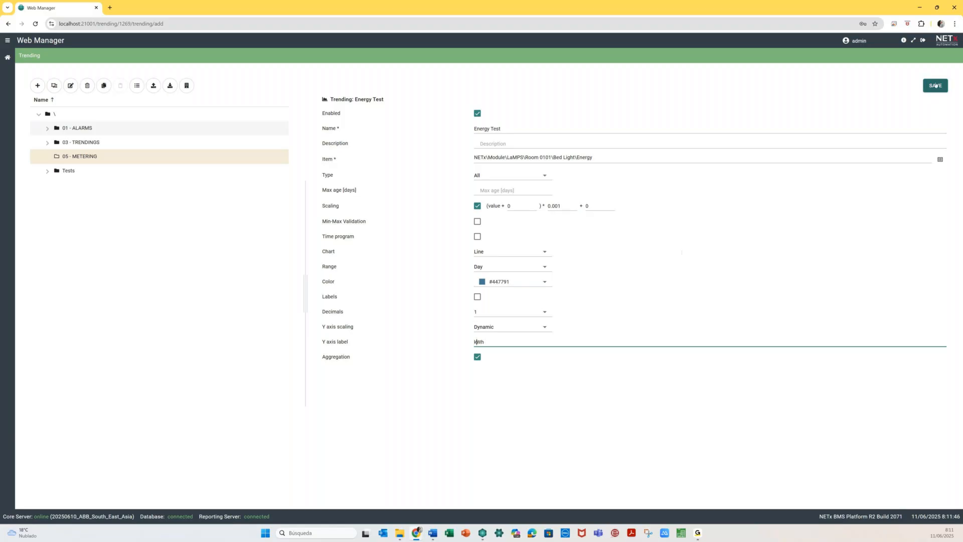
{"action": "left_click", "coordinate": [935, 85]}
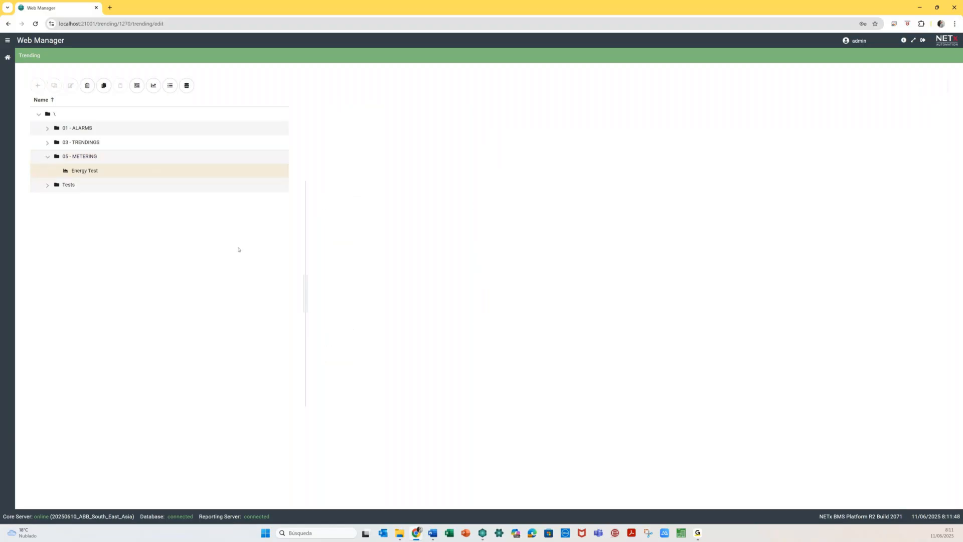
- Plot the Energy Test trending as live, unaggregated kWh data
{"action": "left_click", "coordinate": [151, 91]}
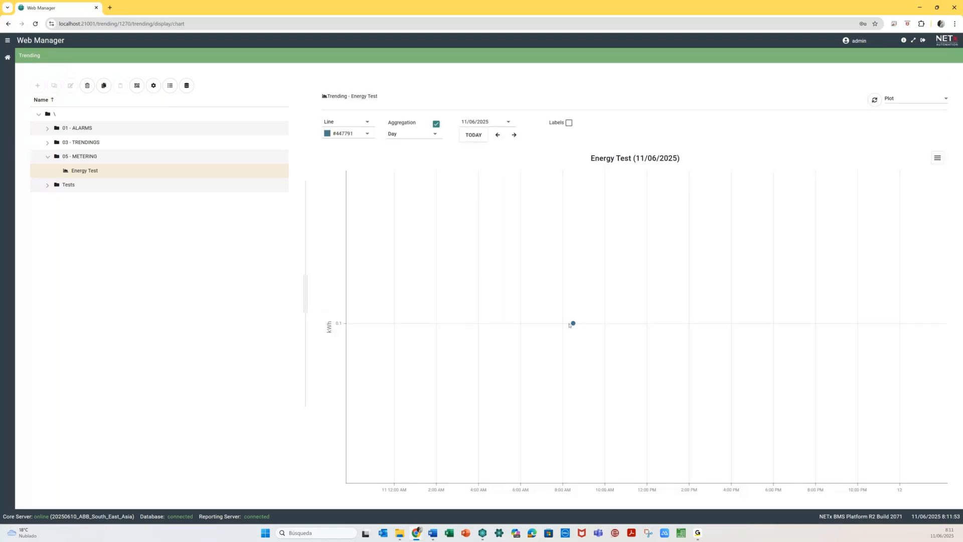
{"action": "left_click", "coordinate": [435, 126]}
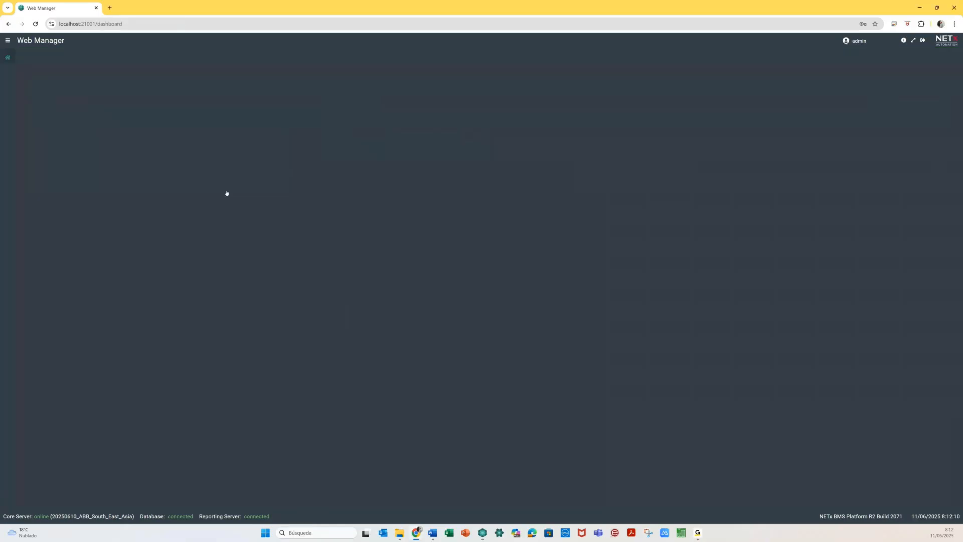
- Add a new meter point named Energy in the 05 - METERING folder of the metering configuration
{"action": "left_click", "coordinate": [433, 219]}
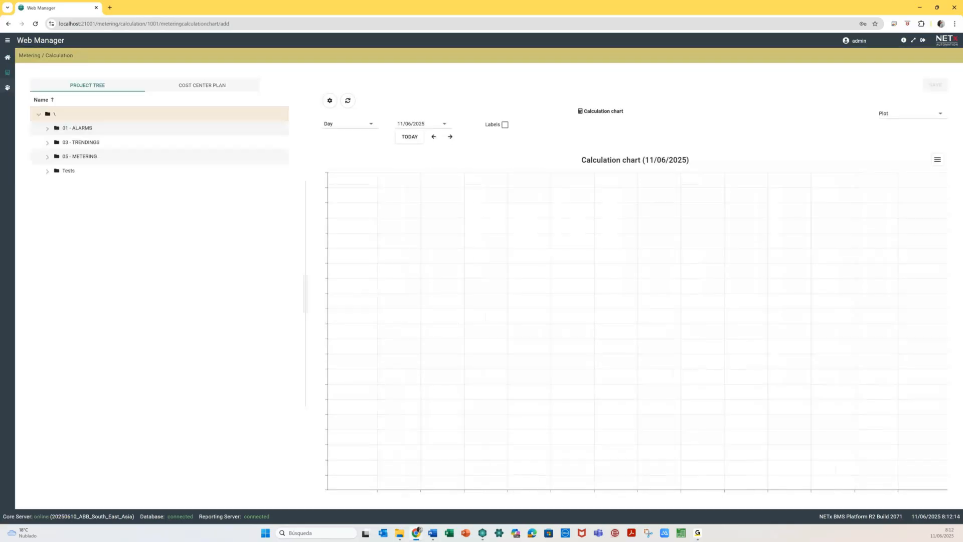
{"action": "left_click", "coordinate": [8, 87]}
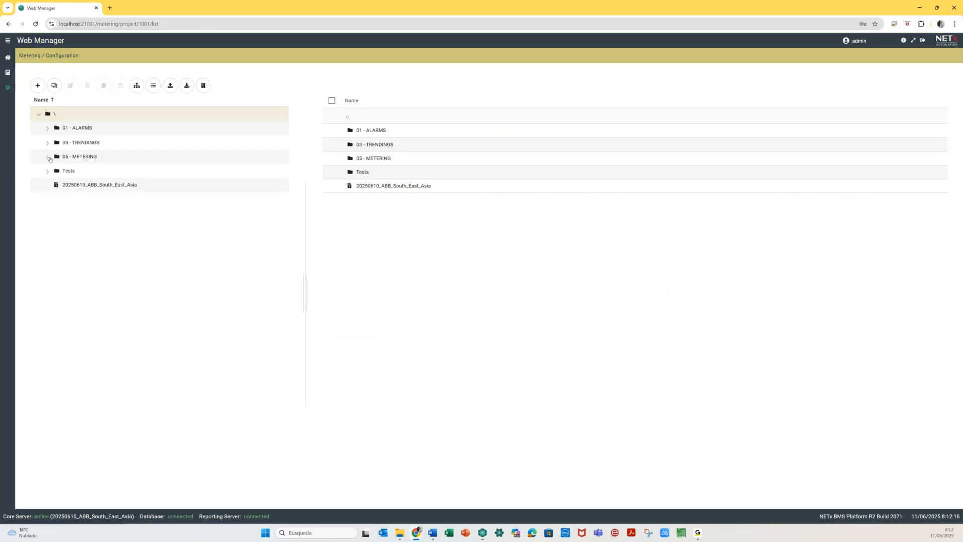
{"action": "left_click", "coordinate": [50, 158]}
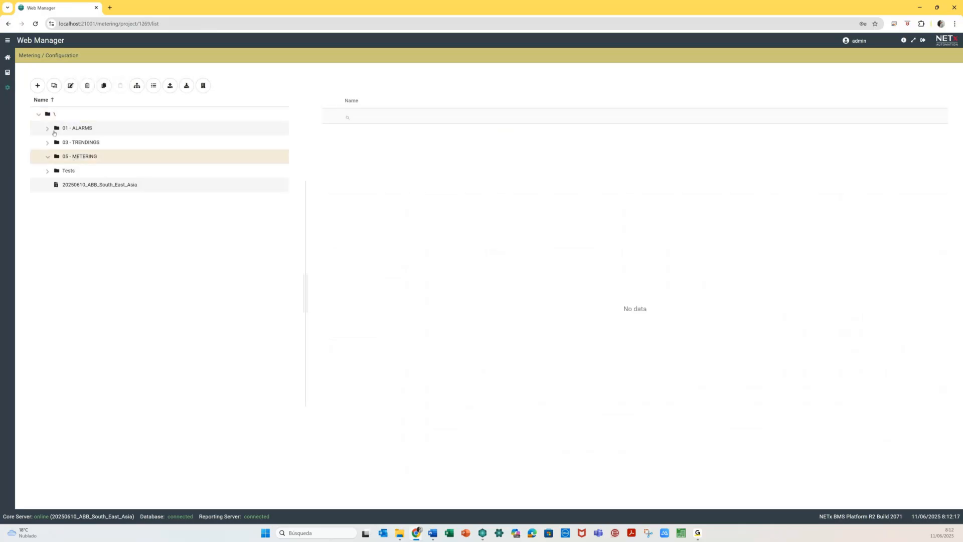
{"action": "left_click", "coordinate": [37, 85]}
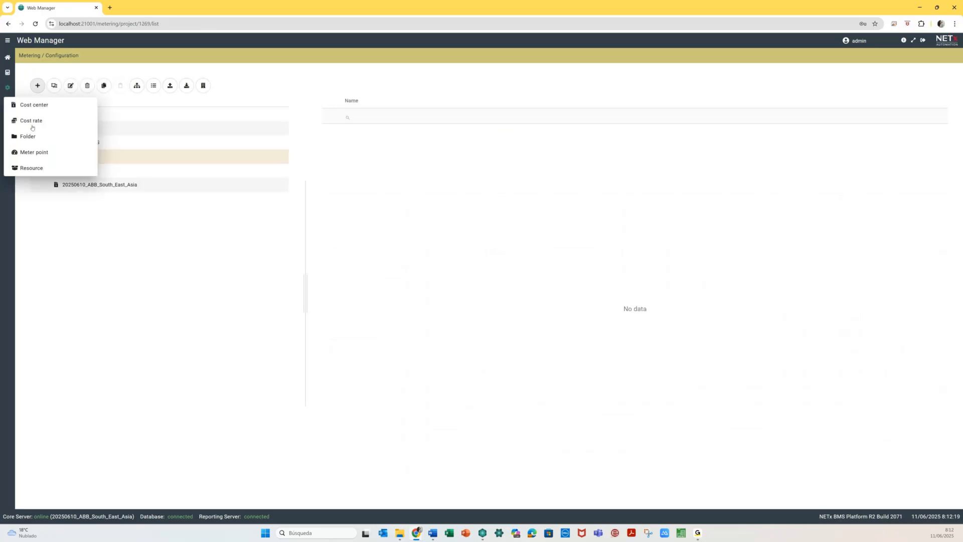
{"action": "left_click", "coordinate": [36, 158]}
{"action": "type", "text": "Energy"}
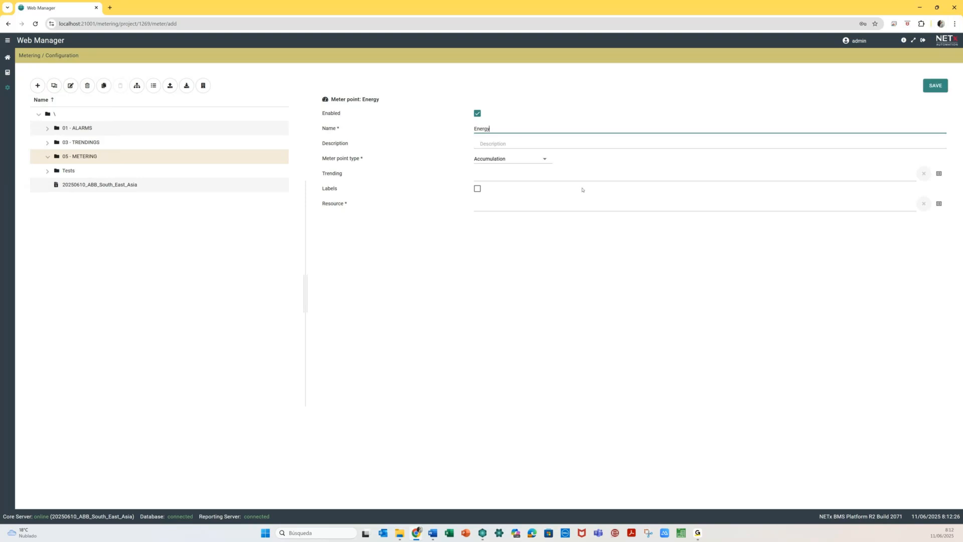
- Leave the meter point type on Accumulation after briefly trying Consumption
{"action": "left_click", "coordinate": [526, 160]}
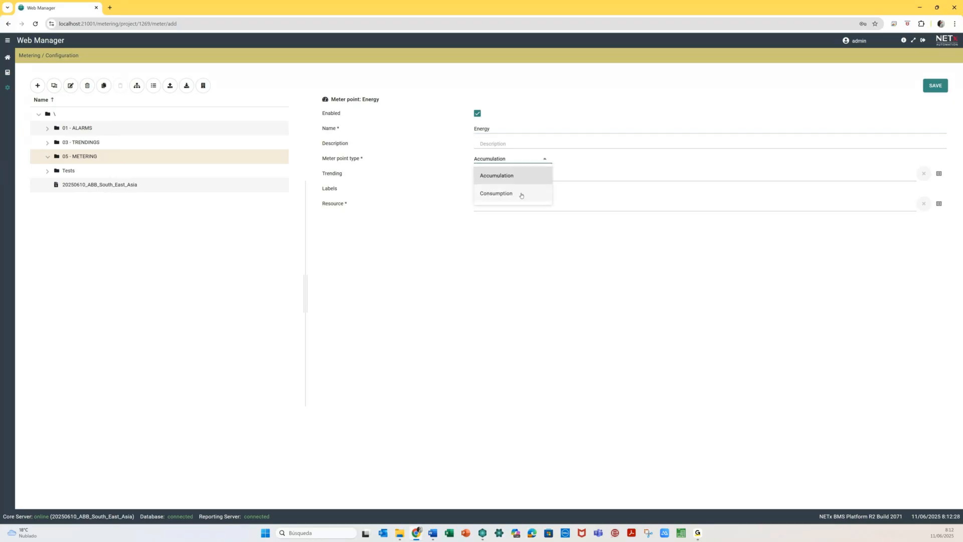
{"action": "left_click", "coordinate": [456, 171]}
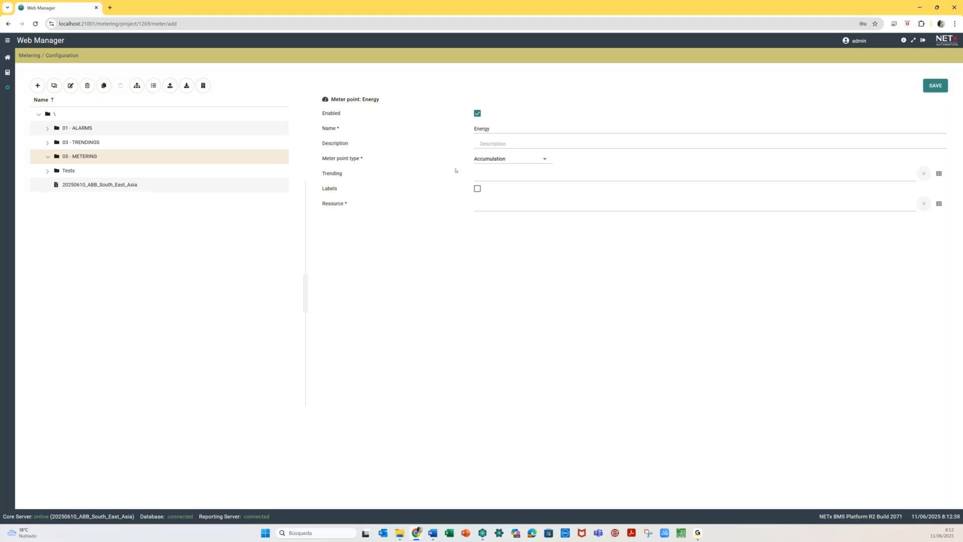
{"action": "left_click", "coordinate": [508, 158]}
{"action": "left_click", "coordinate": [509, 190]}
{"action": "left_click", "coordinate": [517, 160]}
{"action": "left_click", "coordinate": [504, 176]}
- Link the Energy meter point to the \05 - METERING\Energy Test trending
{"action": "left_click", "coordinate": [939, 174]}
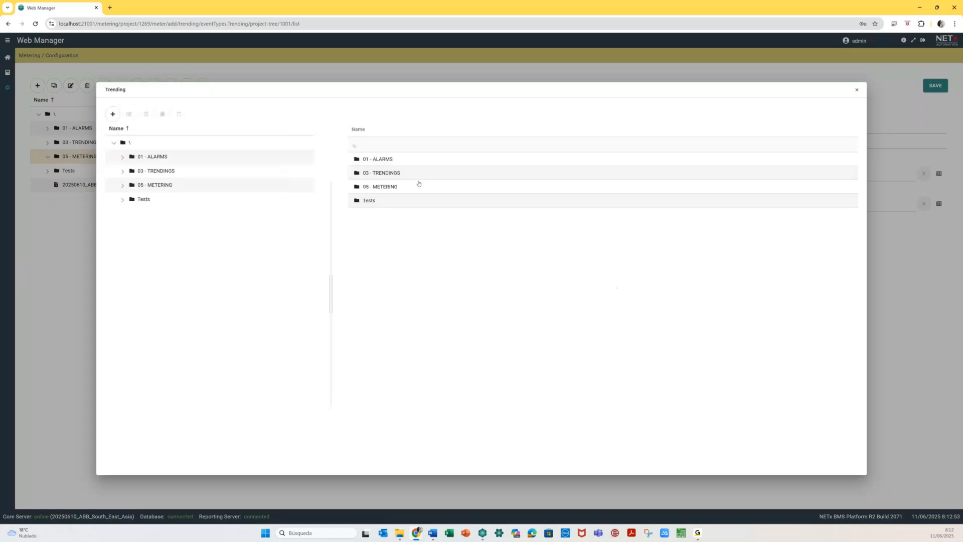
{"action": "left_click", "coordinate": [122, 186]}
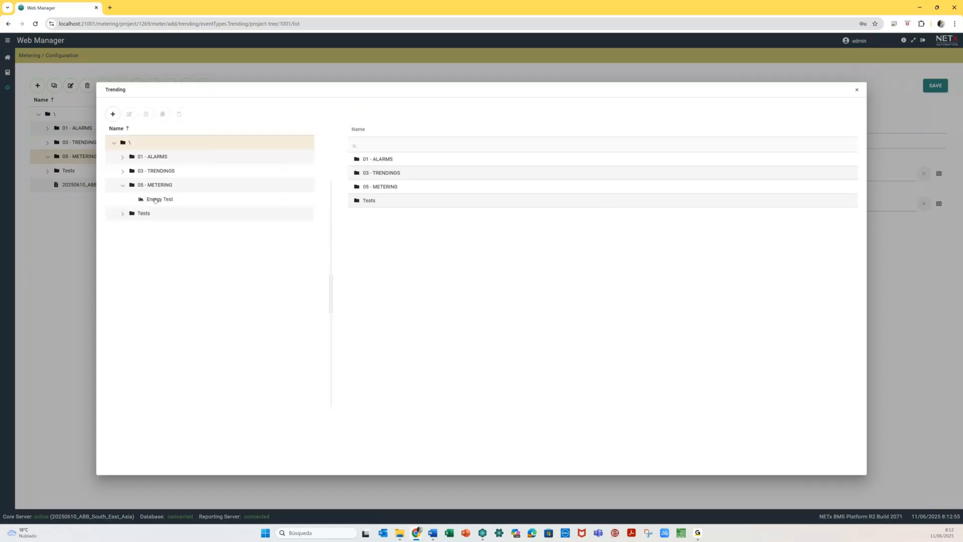
{"action": "left_click", "coordinate": [155, 199]}
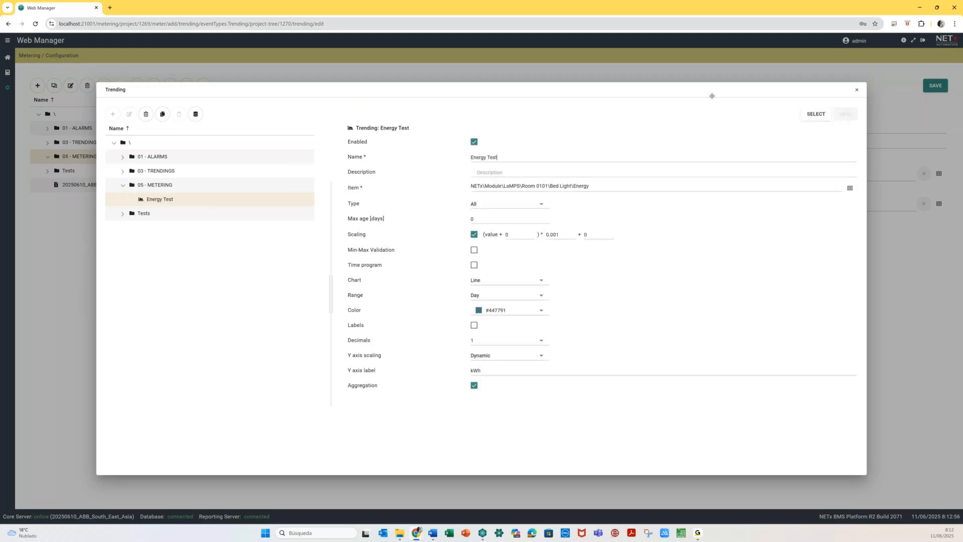
{"action": "left_click", "coordinate": [816, 114]}
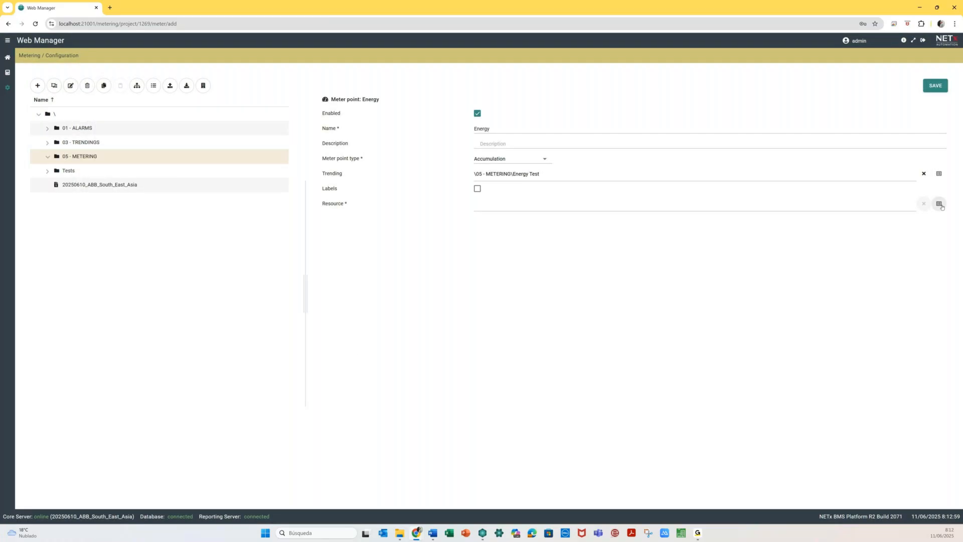
{"action": "left_click", "coordinate": [939, 203]}
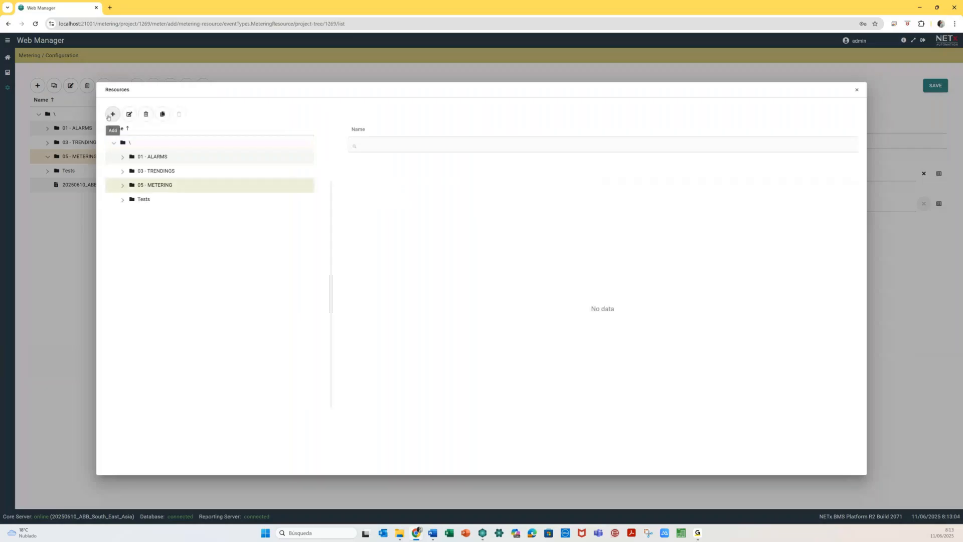
- Start a new resource named Electricity
{"action": "left_click", "coordinate": [113, 113]}
{"action": "left_click", "coordinate": [90, 149]}
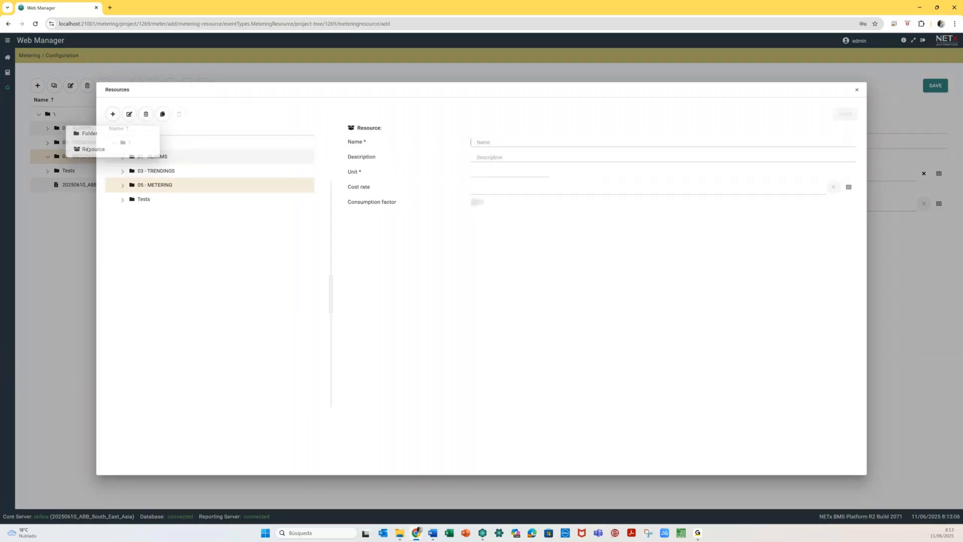
{"action": "type", "text": "Electr"}
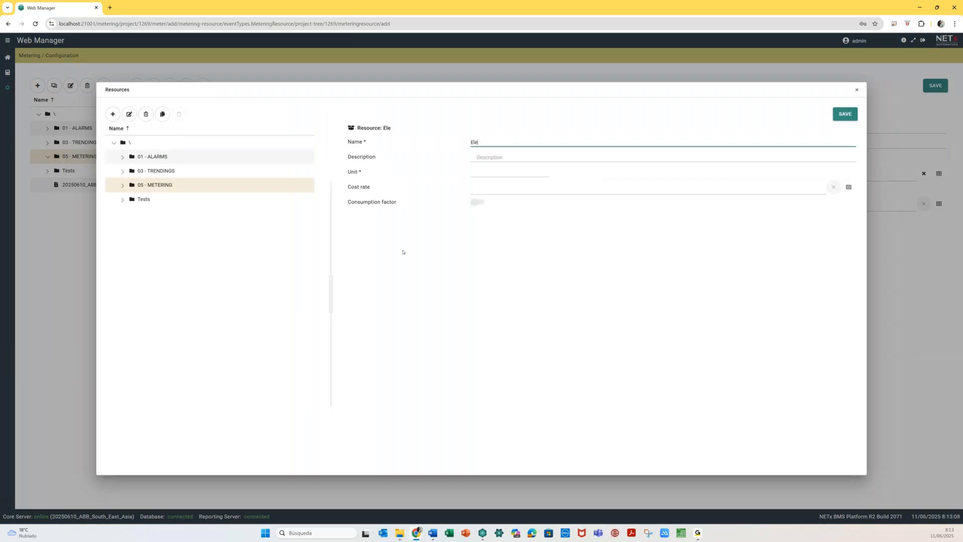
{"action": "type", "text": "icio"}
{"action": "key", "text": "BackSpace"}
{"action": "type", "text": "ty"}
- Create a kWh cost rate priced 0.16 in 05 - METERING and apply it to Electricity
{"action": "left_click", "coordinate": [848, 187]}
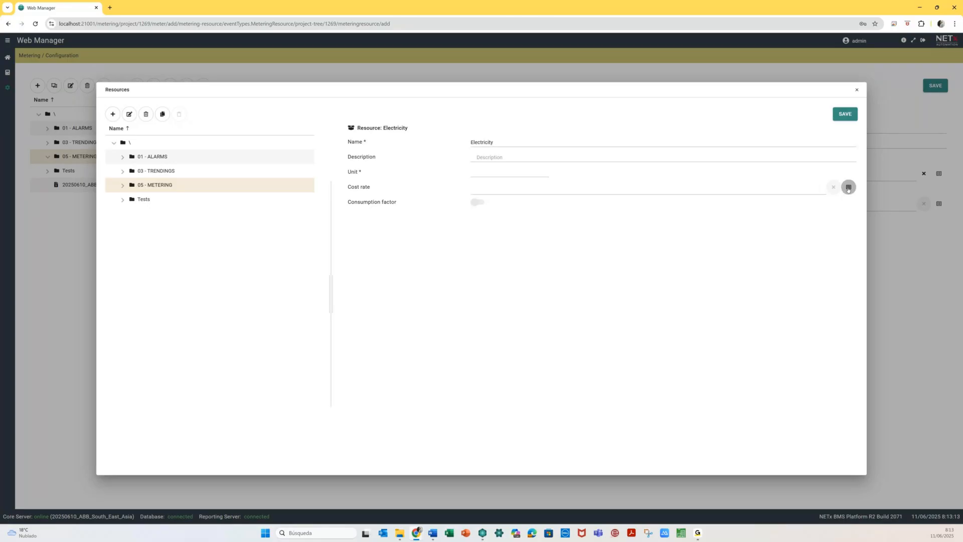
{"action": "left_click", "coordinate": [143, 187]}
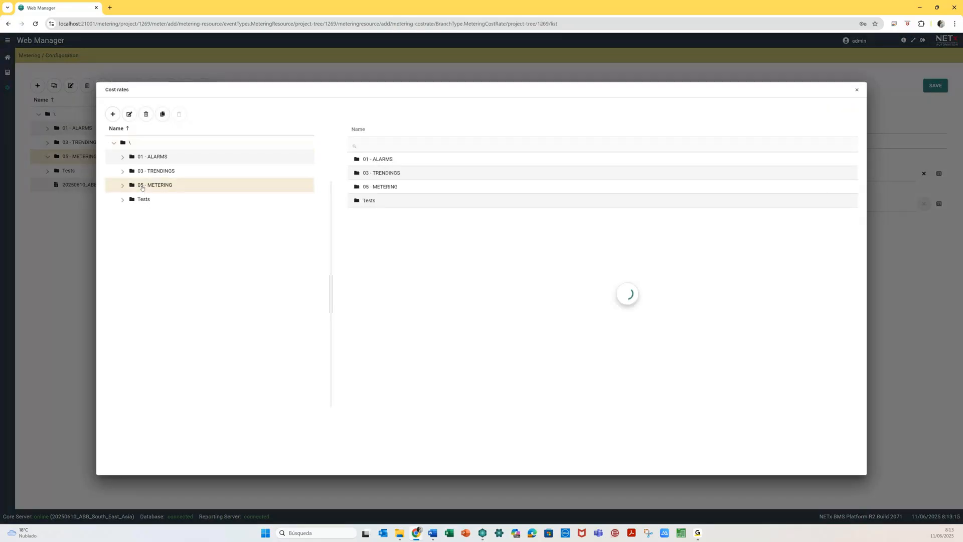
{"action": "left_click", "coordinate": [113, 119]}
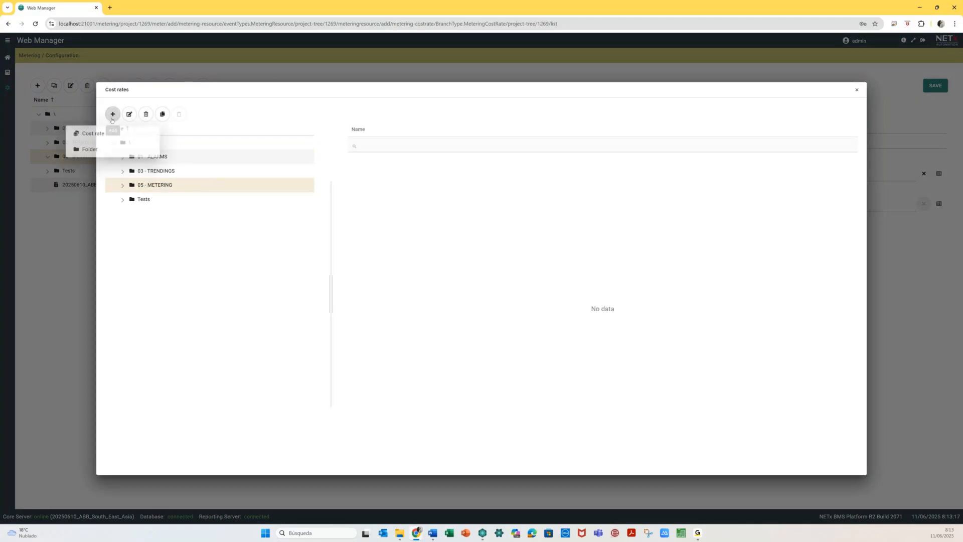
{"action": "left_click", "coordinate": [95, 133]}
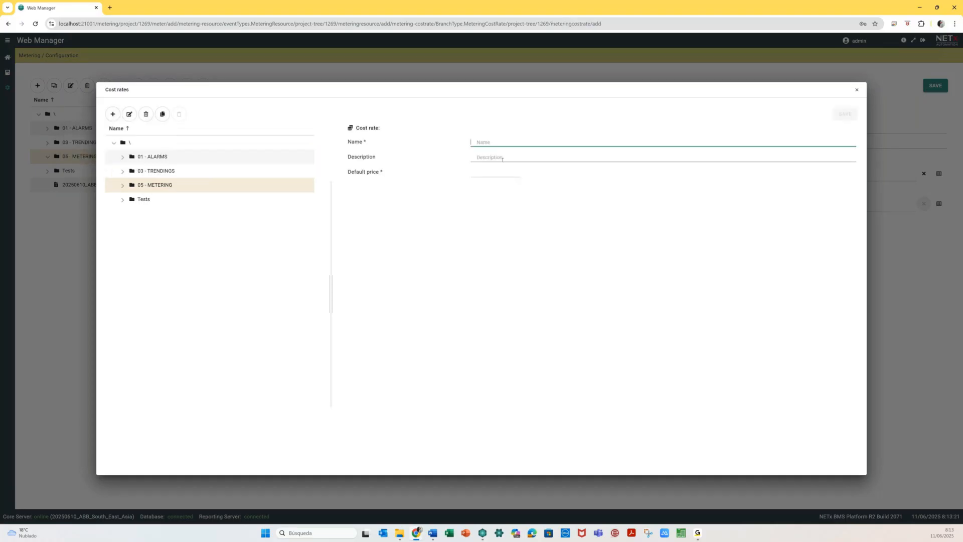
{"action": "type", "text": "kWh"}
{"action": "left_click", "coordinate": [476, 172]}
{"action": "type", "text": "0."}
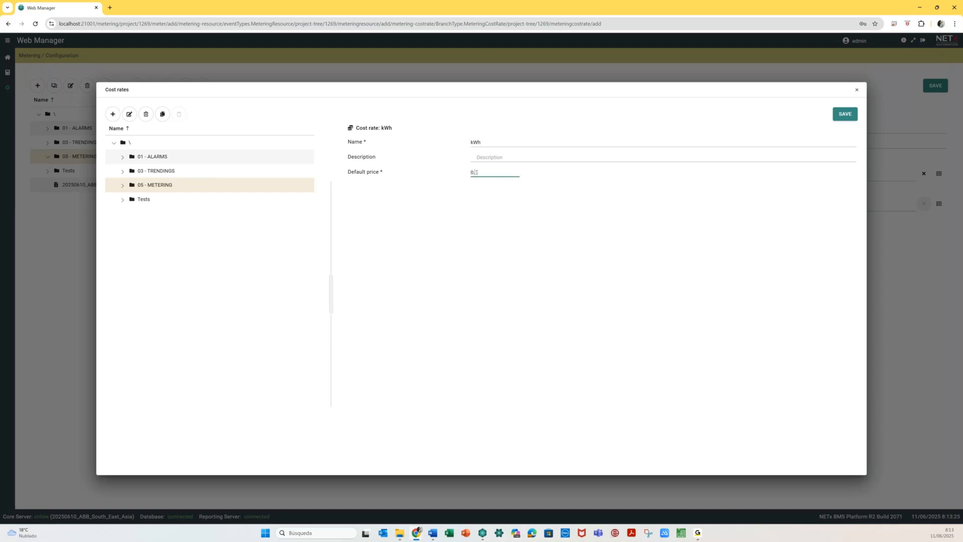
{"action": "left_click", "coordinate": [845, 115]}
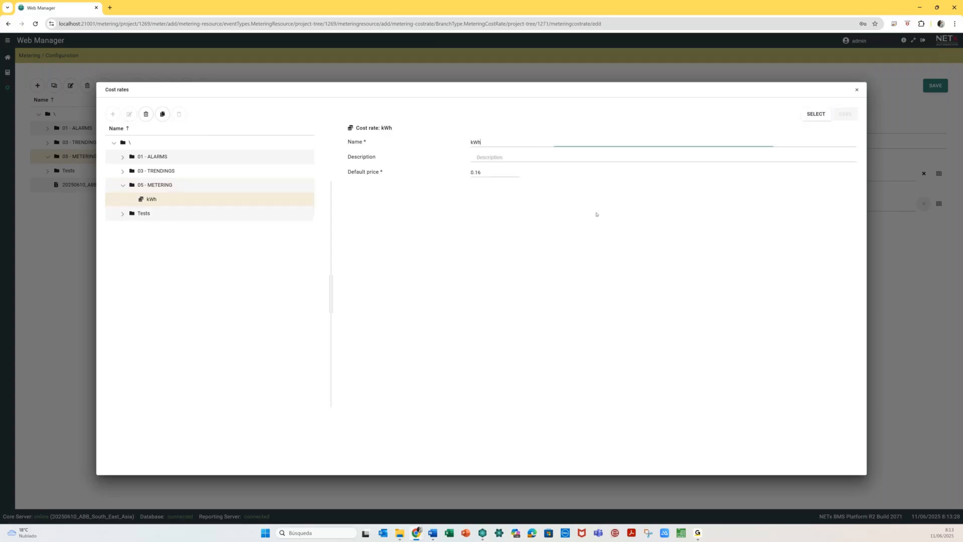
{"action": "left_click", "coordinate": [813, 114]}
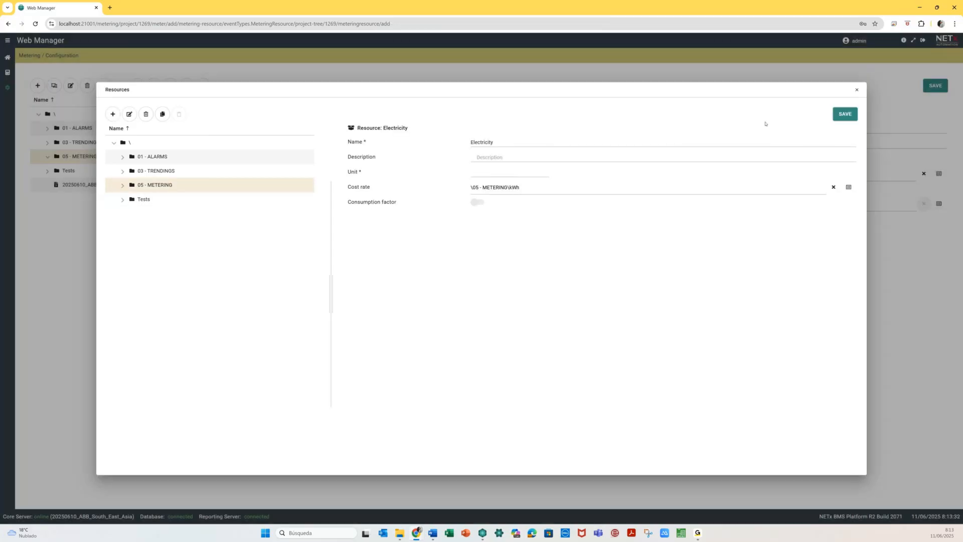
- Set Electricity's unit to kWh, save it and assign it to the Energy meter point
{"action": "left_click", "coordinate": [847, 115]}
{"action": "left_click", "coordinate": [508, 175]}
{"action": "type", "text": "kWh"}
{"action": "left_click", "coordinate": [845, 114]}
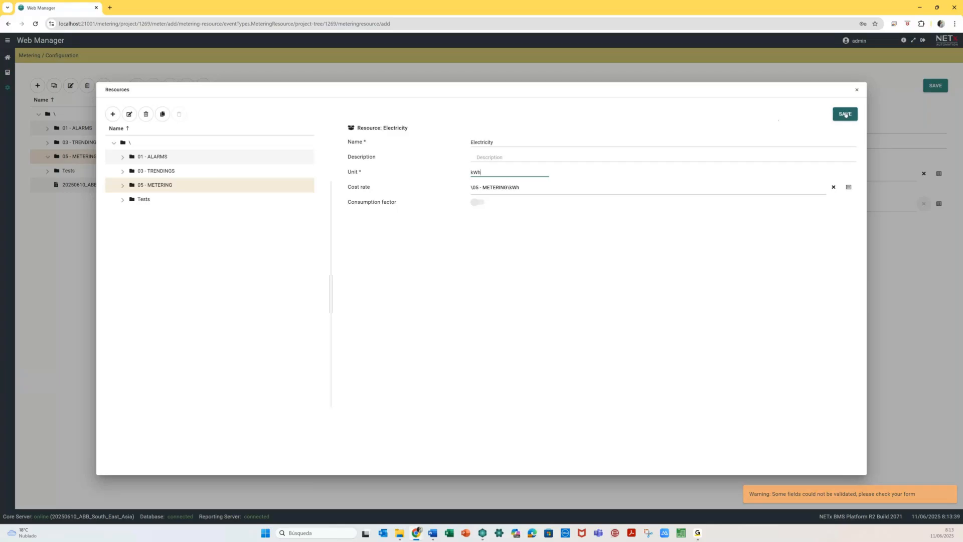
{"action": "left_click", "coordinate": [815, 118]}
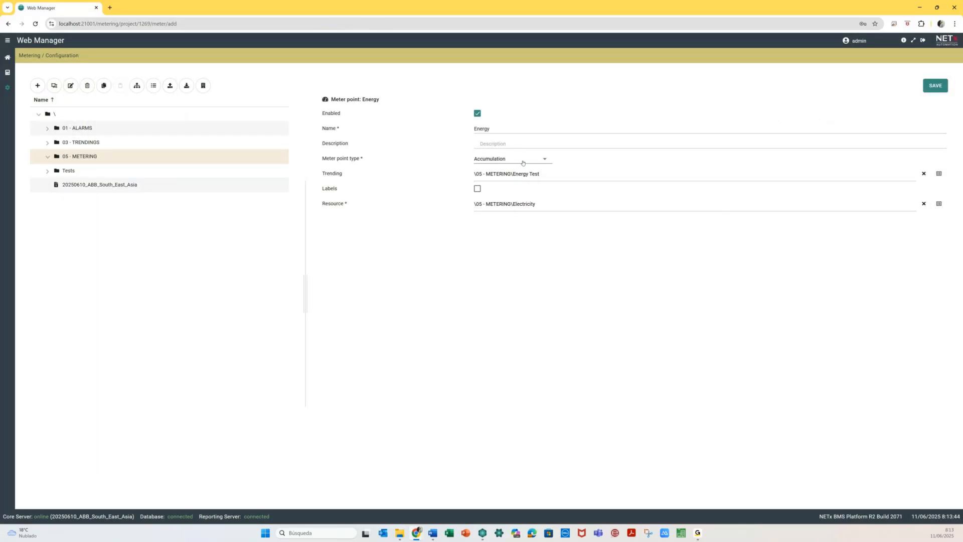
- Refresh the 05 - METERING folder and save the Energy meter point
{"action": "left_click", "coordinate": [47, 159]}
{"action": "left_click", "coordinate": [48, 158]}
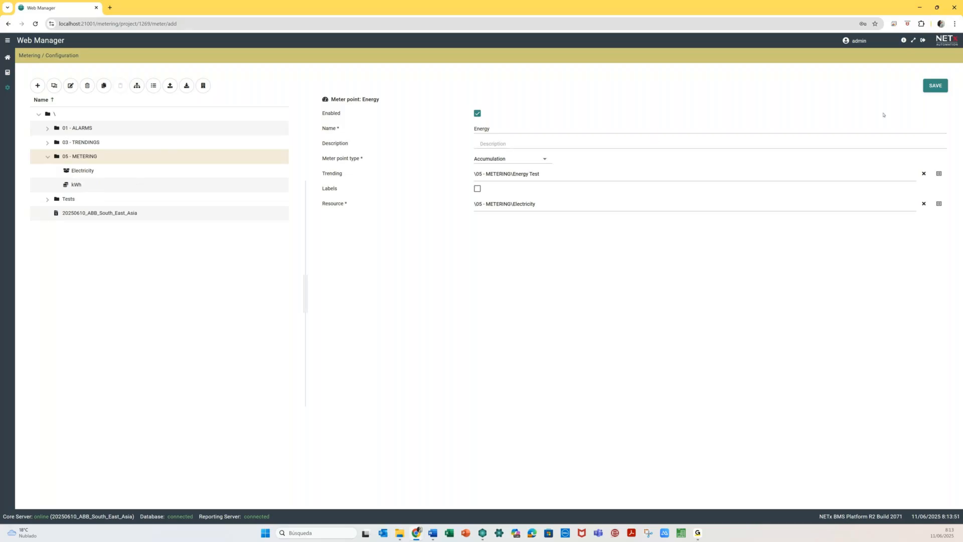
{"action": "left_click", "coordinate": [927, 86]}
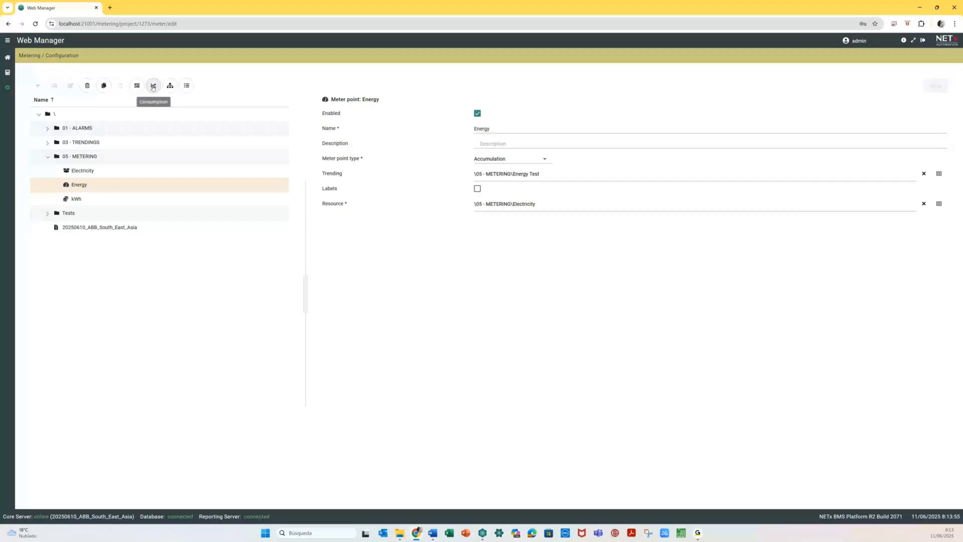
{"action": "left_click", "coordinate": [153, 86]}
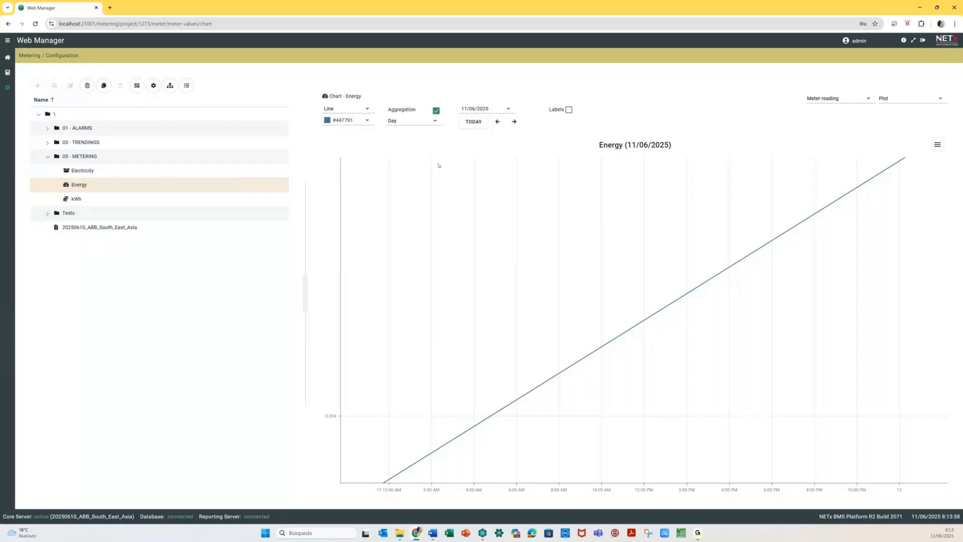
- Chart Energy consumption, testing aggregation off and Week versus Day periods
{"action": "left_click", "coordinate": [436, 111]}
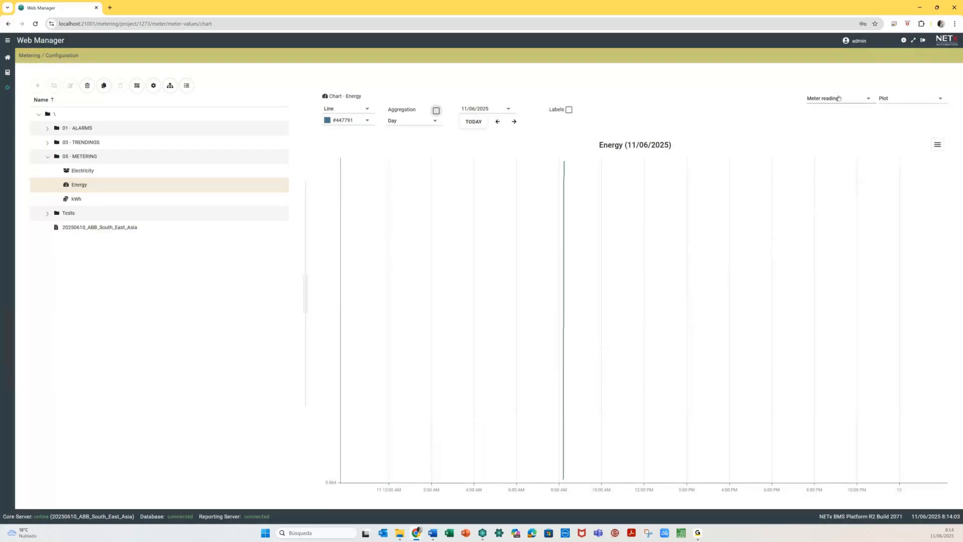
{"action": "left_click", "coordinate": [860, 100]}
{"action": "left_click", "coordinate": [838, 117]}
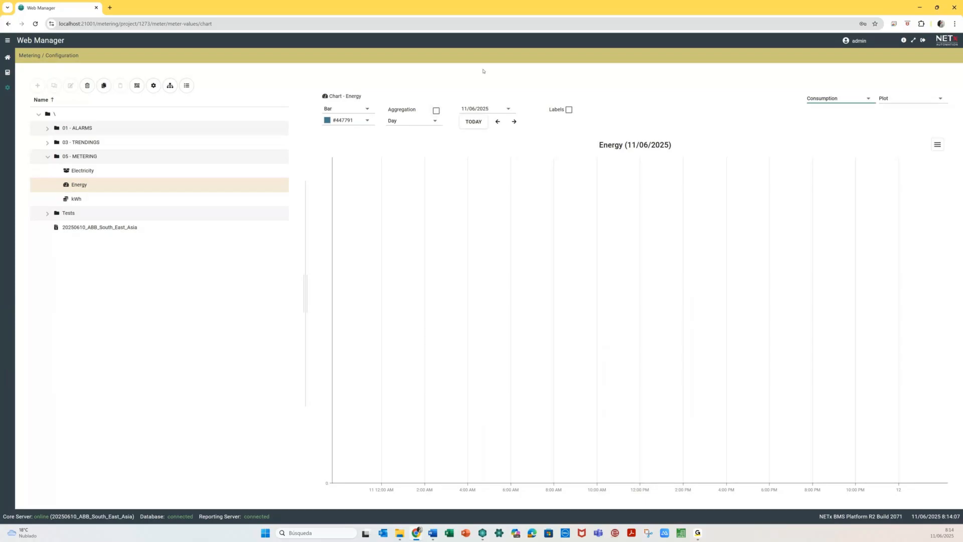
{"action": "left_click", "coordinate": [413, 121]}
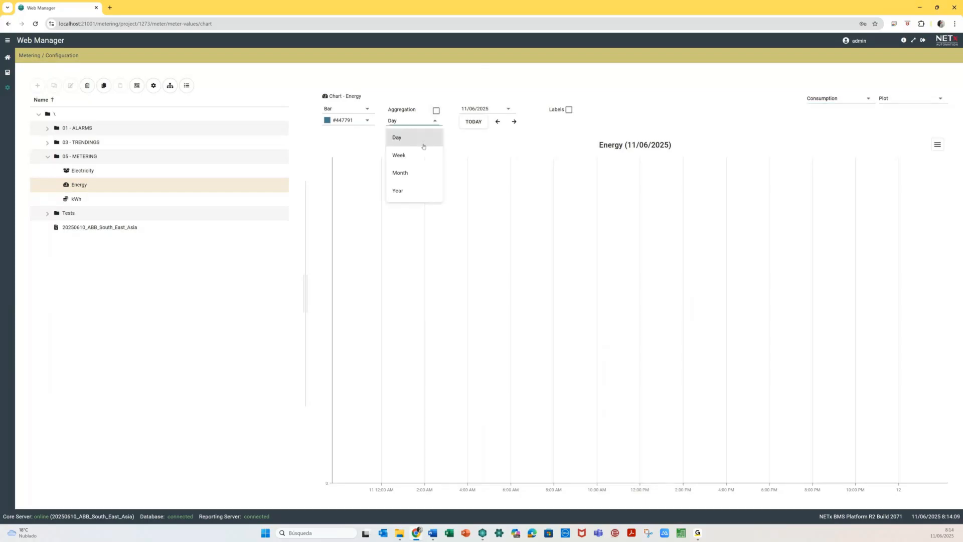
{"action": "left_click", "coordinate": [416, 157]}
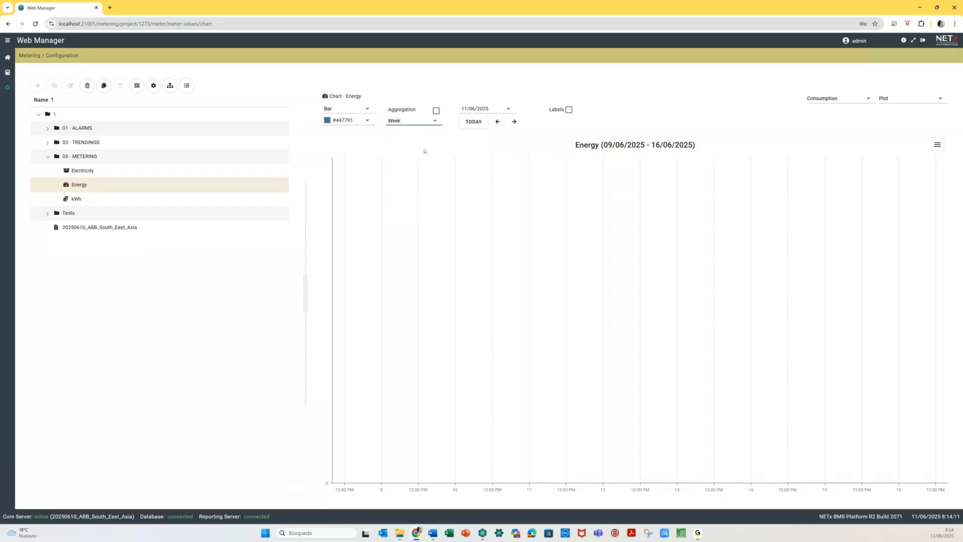
{"action": "left_click", "coordinate": [416, 122]}
{"action": "left_click", "coordinate": [417, 137]}
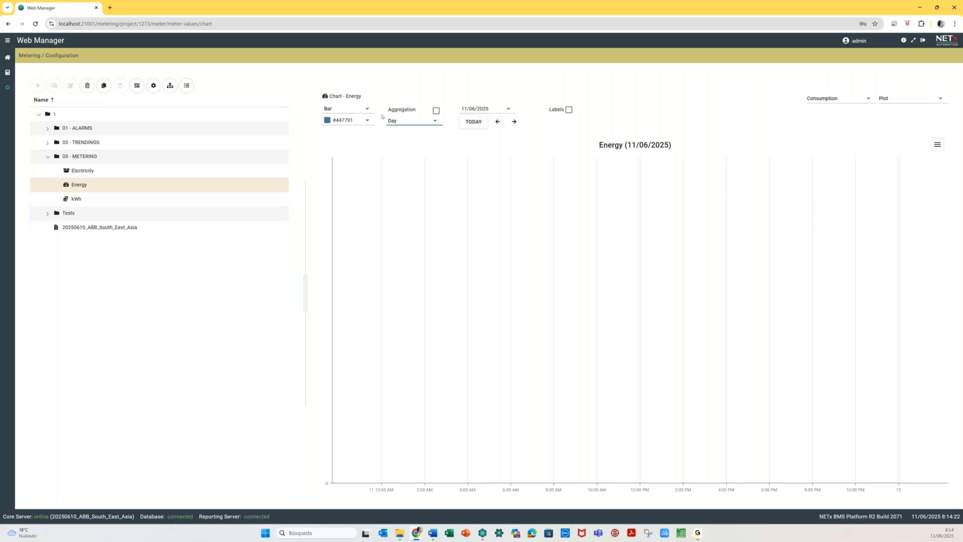
{"action": "left_click", "coordinate": [436, 110]}
- Switch the chart between Costs, Meter reading and Consumption, then return to 05 - METERING
{"action": "left_click", "coordinate": [822, 99]}
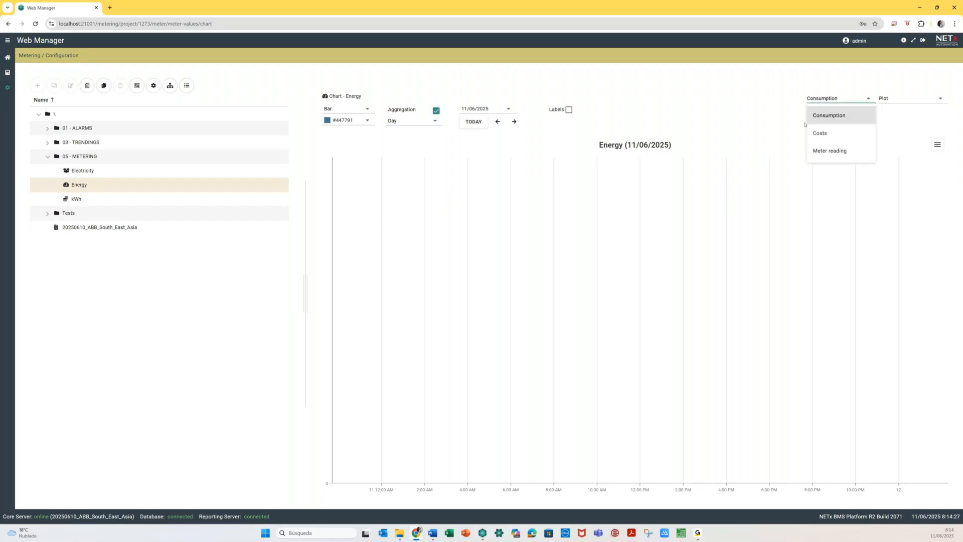
{"action": "left_click", "coordinate": [827, 135]}
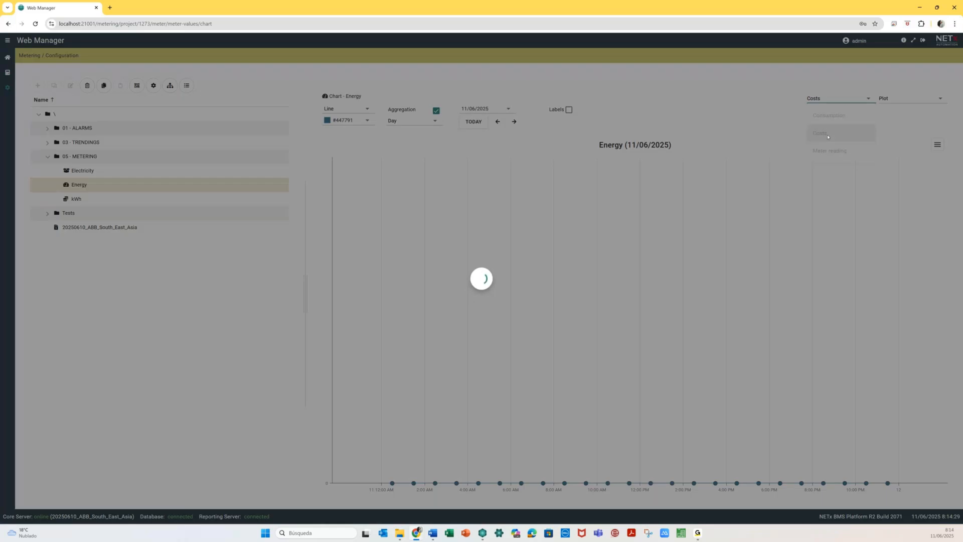
{"action": "key", "text": "Down"}
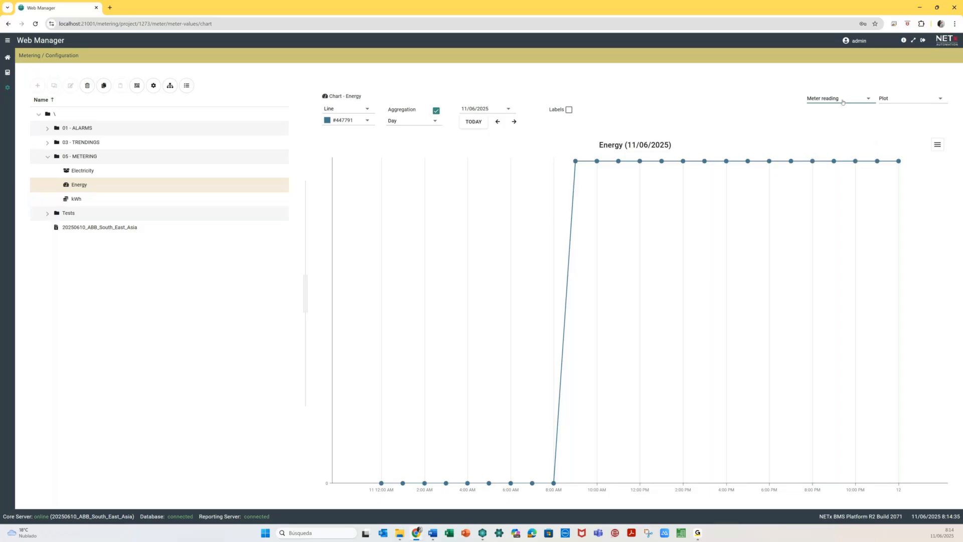
{"action": "left_click", "coordinate": [843, 102]}
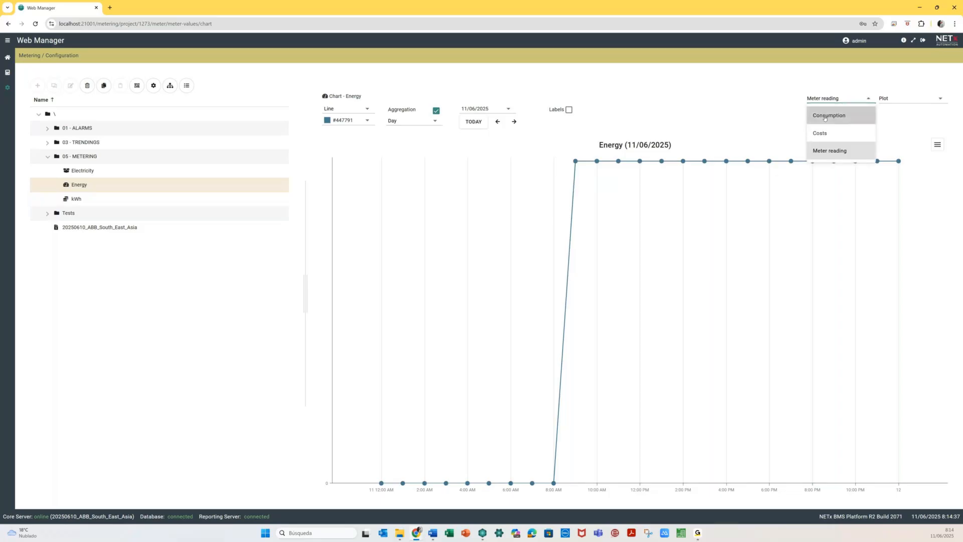
{"action": "left_click", "coordinate": [824, 117]}
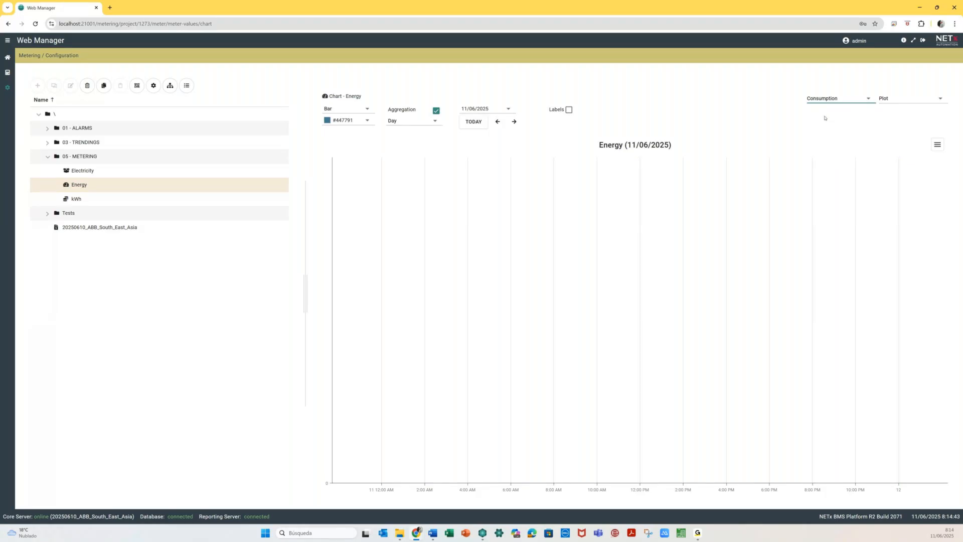
{"action": "left_click", "coordinate": [848, 103]}
{"action": "left_click", "coordinate": [640, 193]}
{"action": "left_click", "coordinate": [114, 158]}
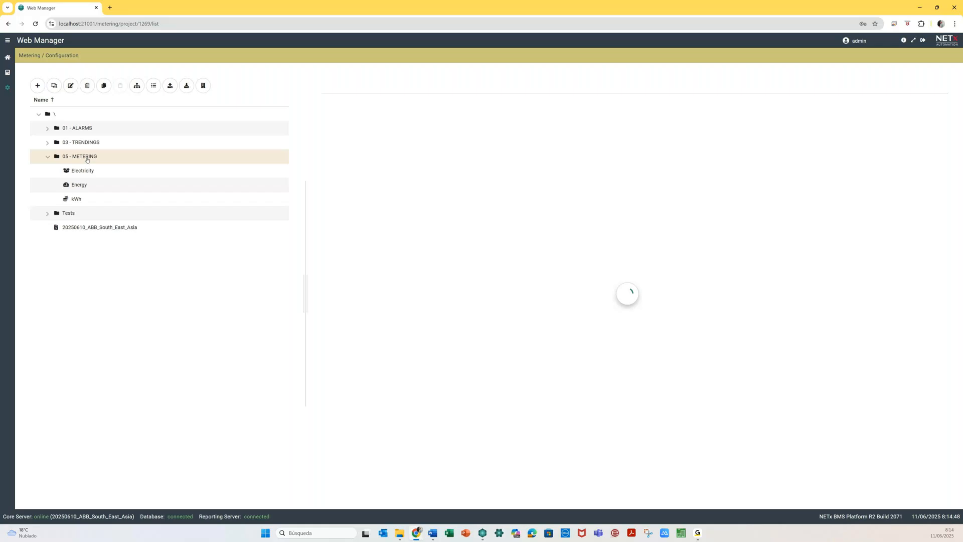
- Assign Energy at 100 % to the 20250610_ABB_South_East_Asia cost center plan
{"action": "left_click", "coordinate": [93, 229]}
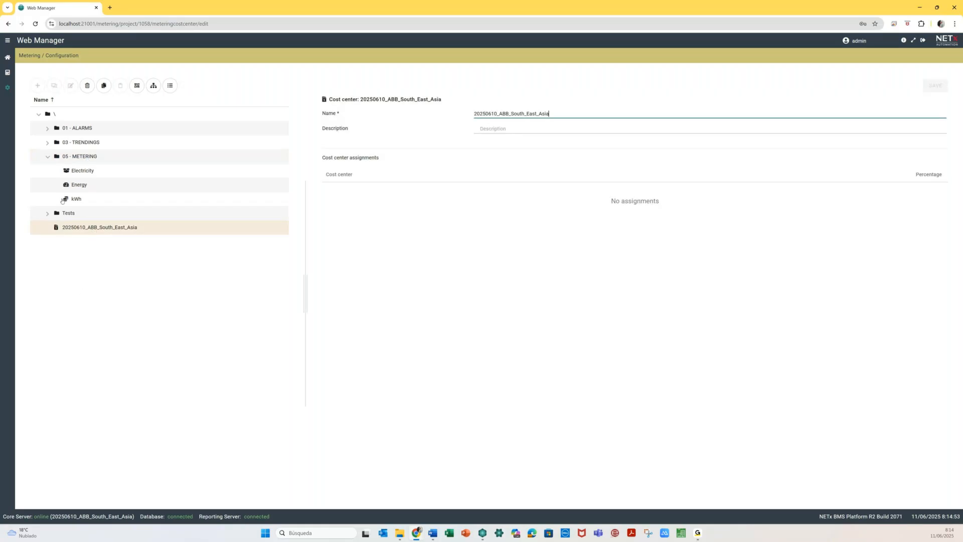
{"action": "left_click", "coordinate": [78, 189]}
{"action": "left_click_drag", "start_coordinate": [78, 189], "coordinate": [462, 245]}
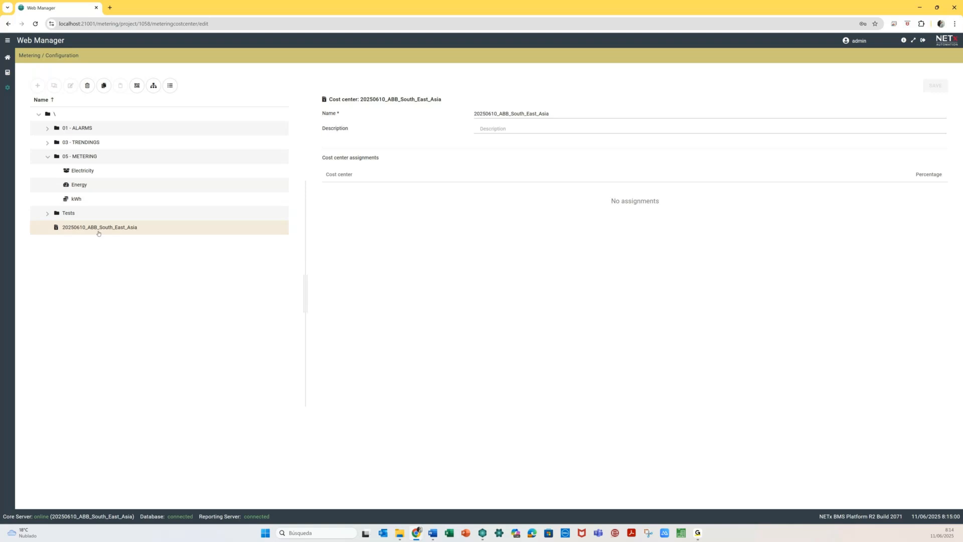
{"action": "left_click", "coordinate": [155, 86]}
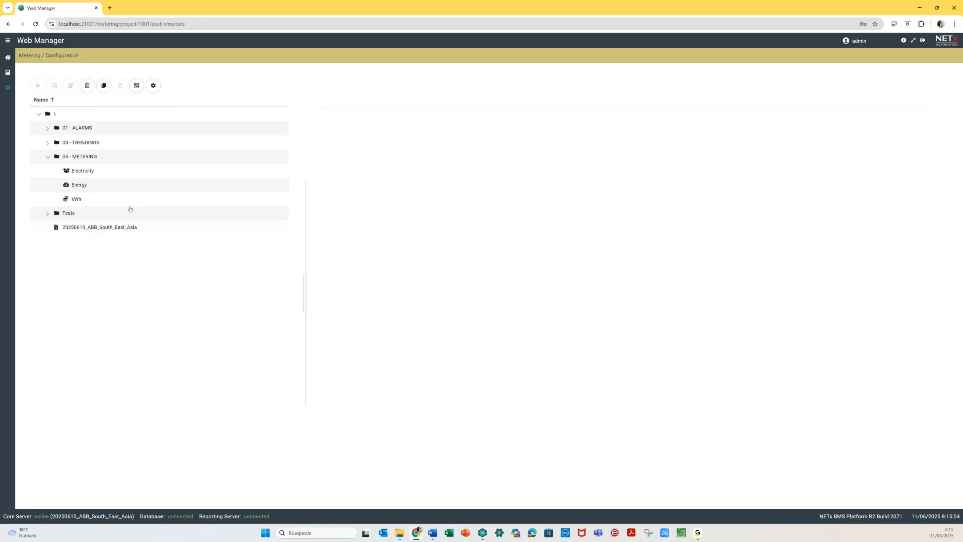
{"action": "left_click_drag", "start_coordinate": [79, 186], "coordinate": [393, 135]}
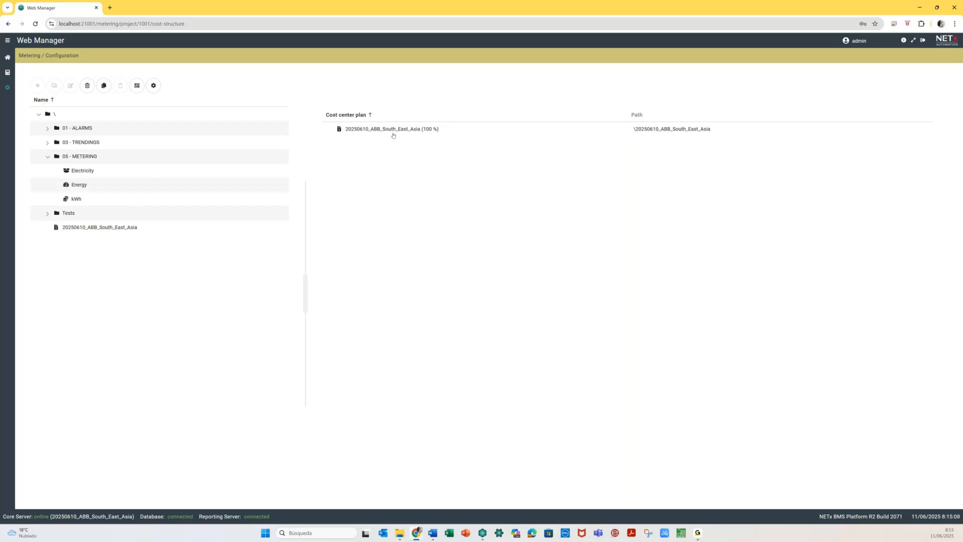
{"action": "left_click_drag", "start_coordinate": [79, 184], "coordinate": [398, 127]}
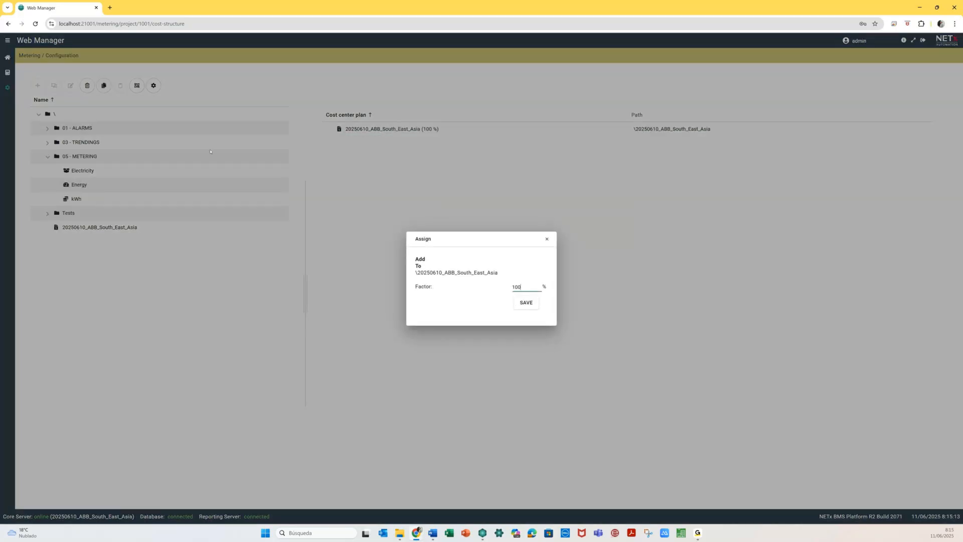
{"action": "left_click", "coordinate": [527, 304]}
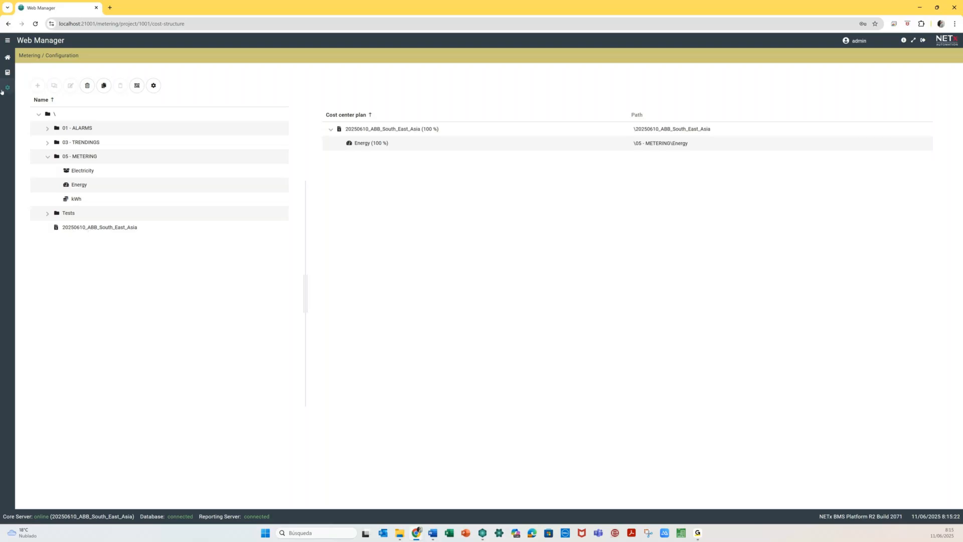
{"action": "left_click", "coordinate": [7, 72]}
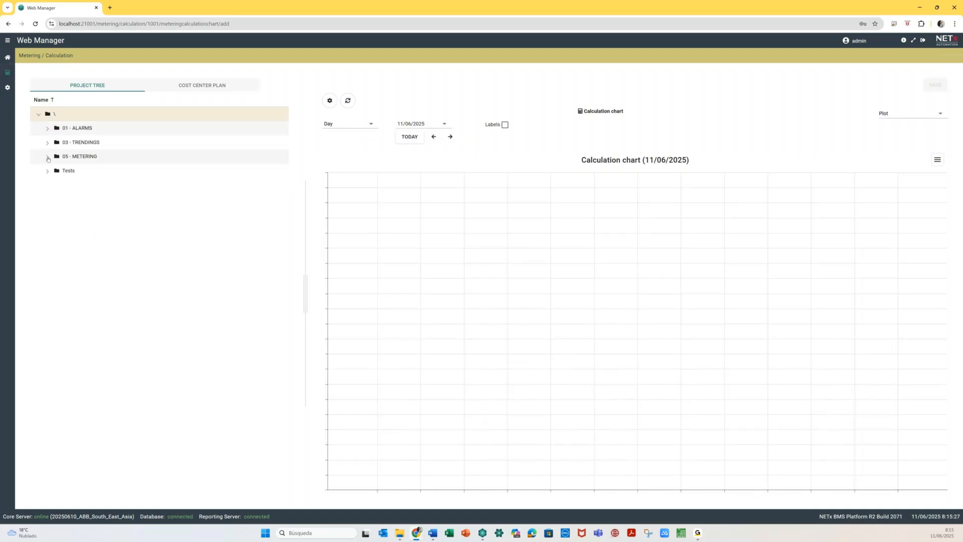
- Drag the expanded 20250610_ABB_South_East_Asia cost center onto the Calculation chart
{"action": "left_click", "coordinate": [200, 85]}
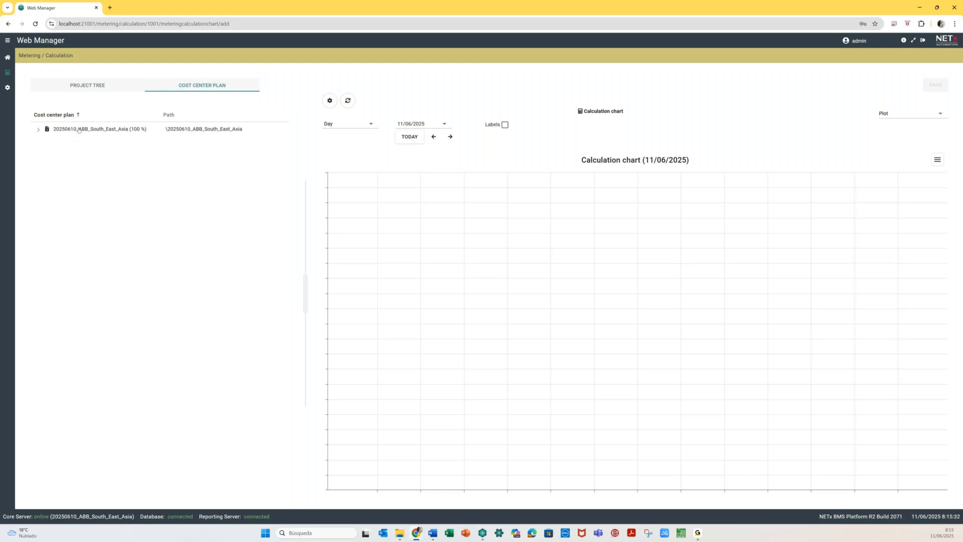
{"action": "left_click", "coordinate": [74, 129]}
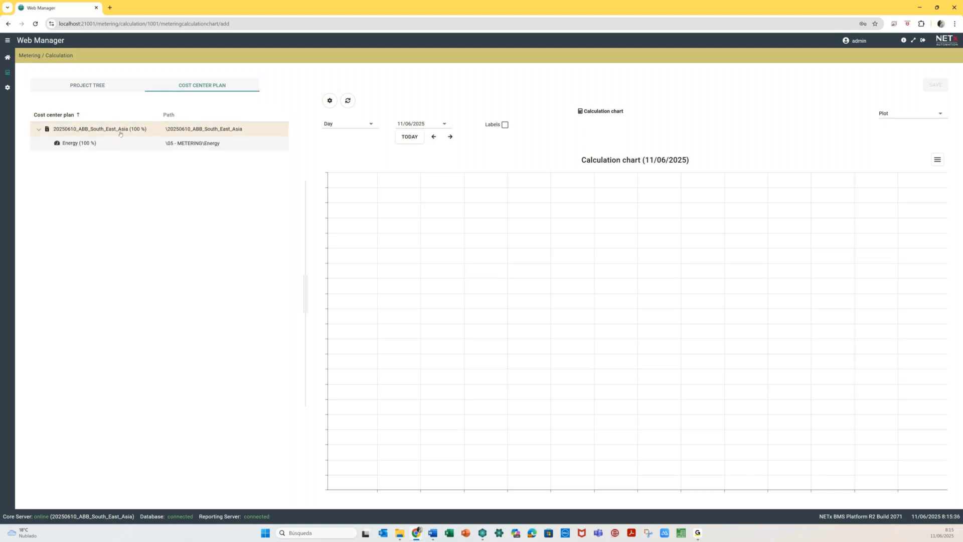
{"action": "left_click_drag", "start_coordinate": [113, 131], "coordinate": [506, 246]}
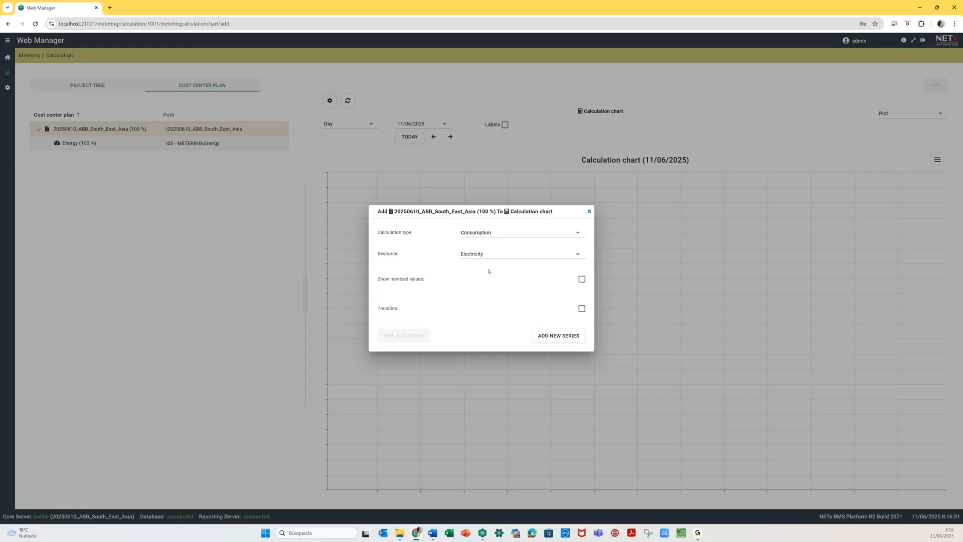
- Add the cost center's Electricity costs as a new calculation chart series
{"action": "left_click", "coordinate": [489, 232]}
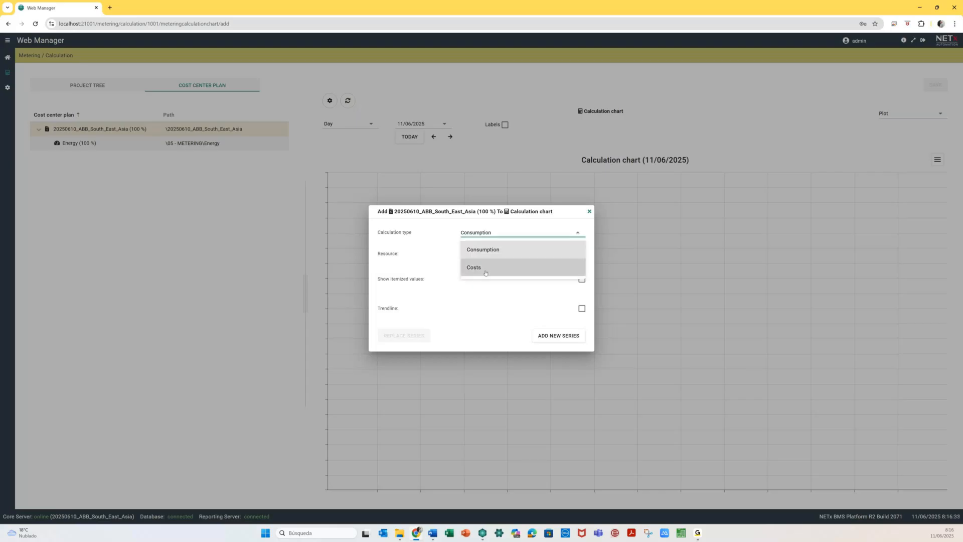
{"action": "left_click", "coordinate": [488, 268]}
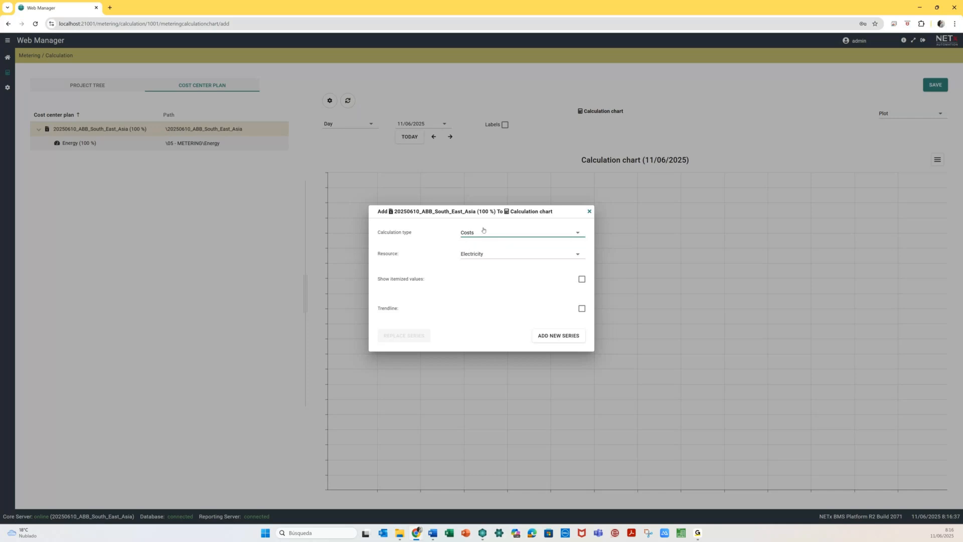
{"action": "left_click", "coordinate": [476, 238]}
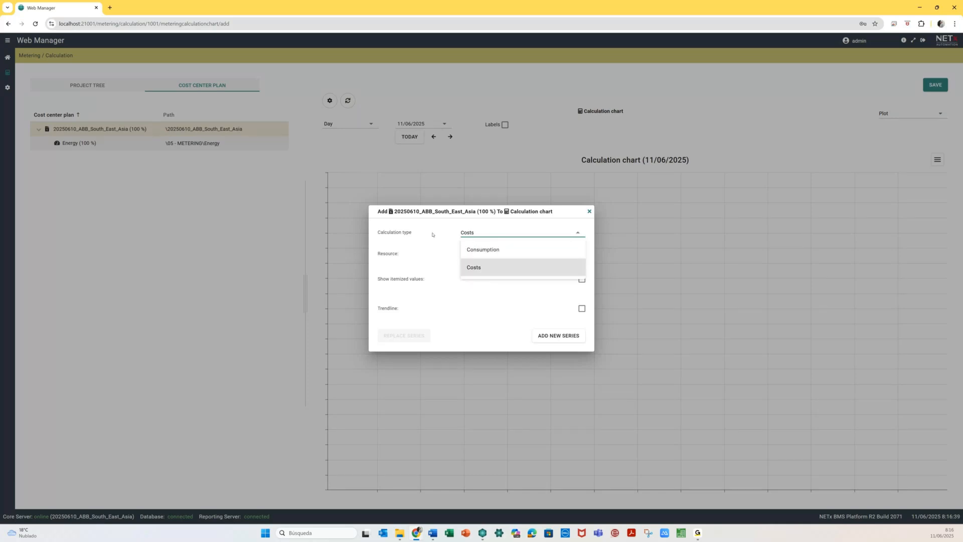
{"action": "left_click", "coordinate": [475, 239]}
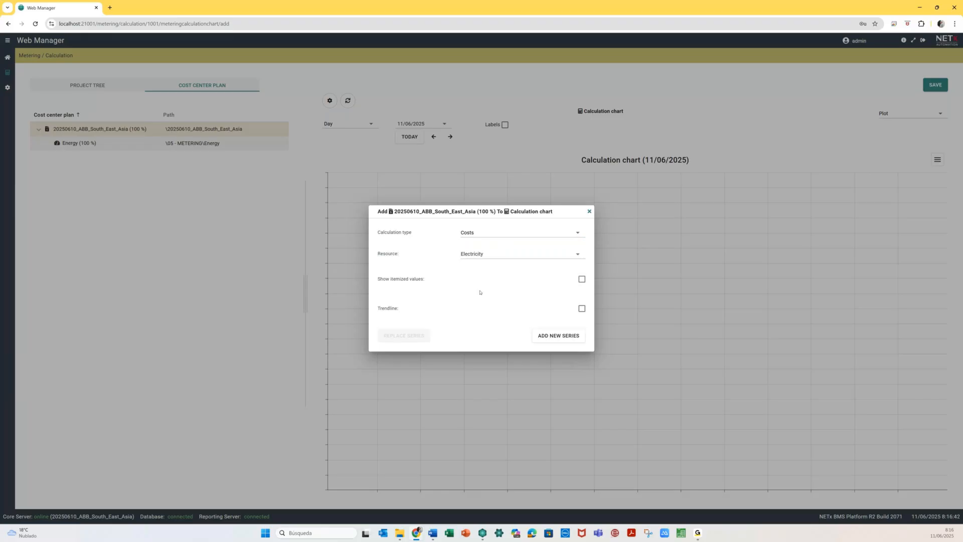
{"action": "left_click", "coordinate": [562, 335]}
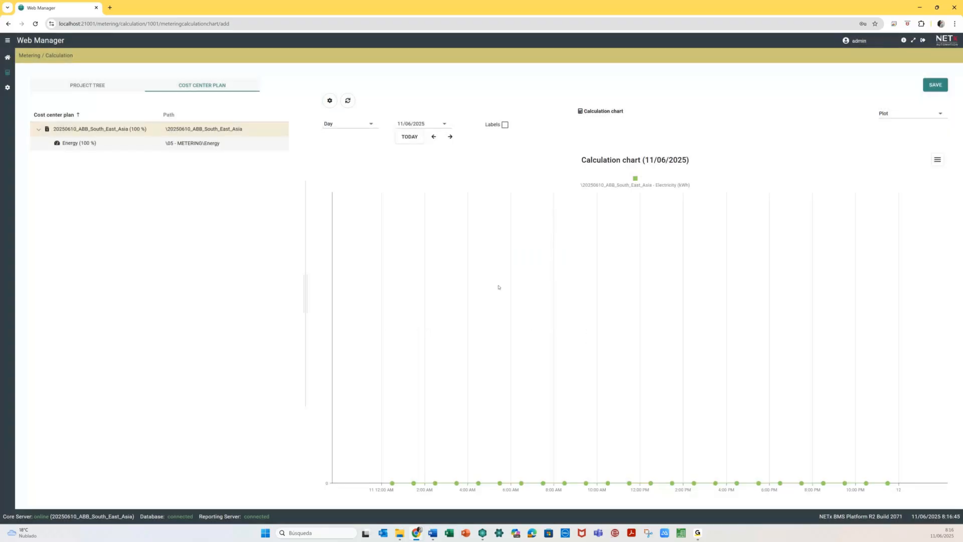
{"action": "left_click", "coordinate": [635, 182]}
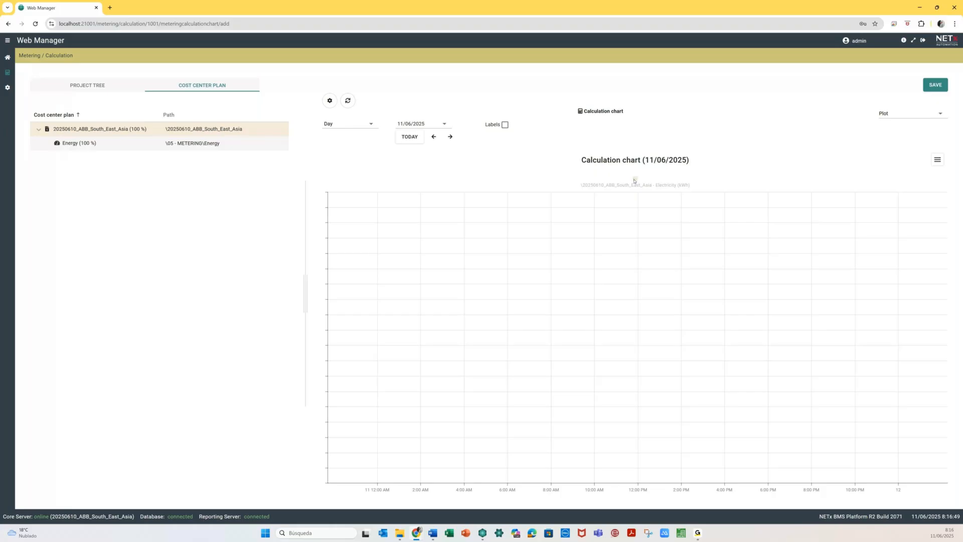
{"action": "left_click", "coordinate": [635, 179]}
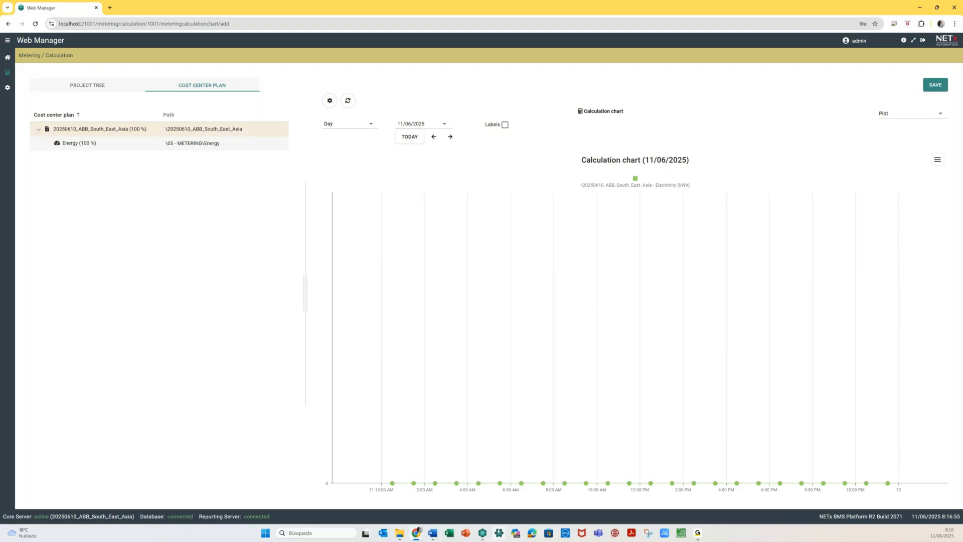
{"action": "key", "text": "alt+Tab"}
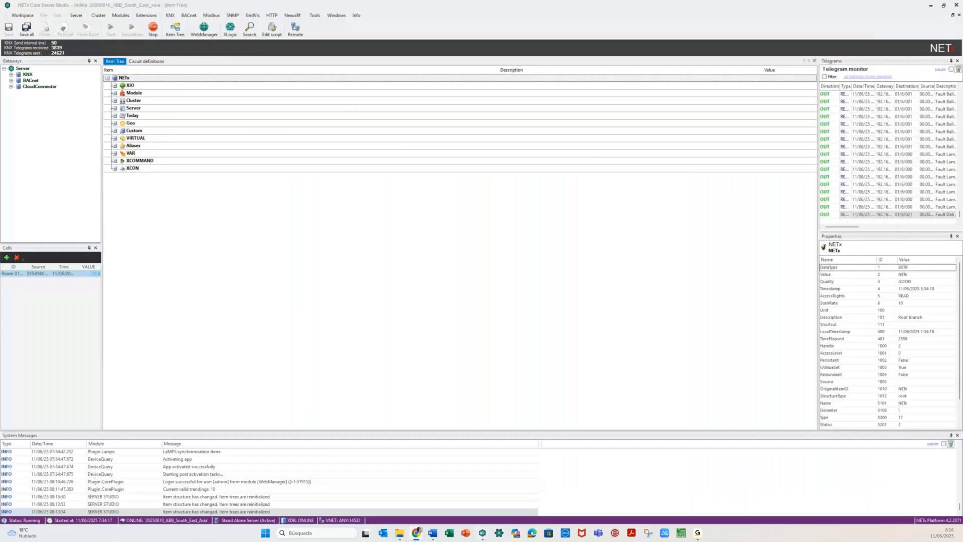
- Write 0,2 to the kWh cost rate datapoint under Module > Metering > 05 - METERING
{"action": "left_click", "coordinate": [115, 94]}
{"action": "left_click", "coordinate": [115, 94]}
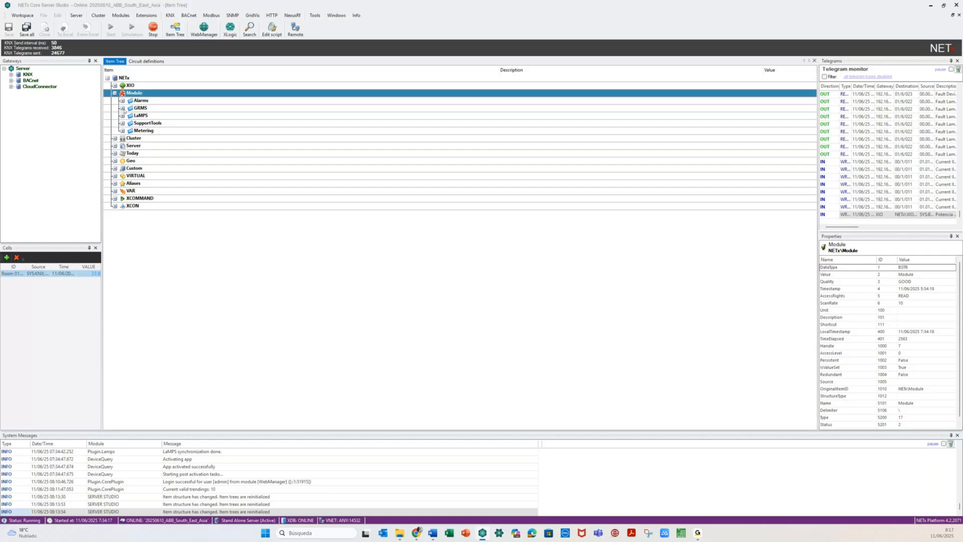
{"action": "left_click", "coordinate": [122, 130]}
{"action": "left_click", "coordinate": [130, 138]}
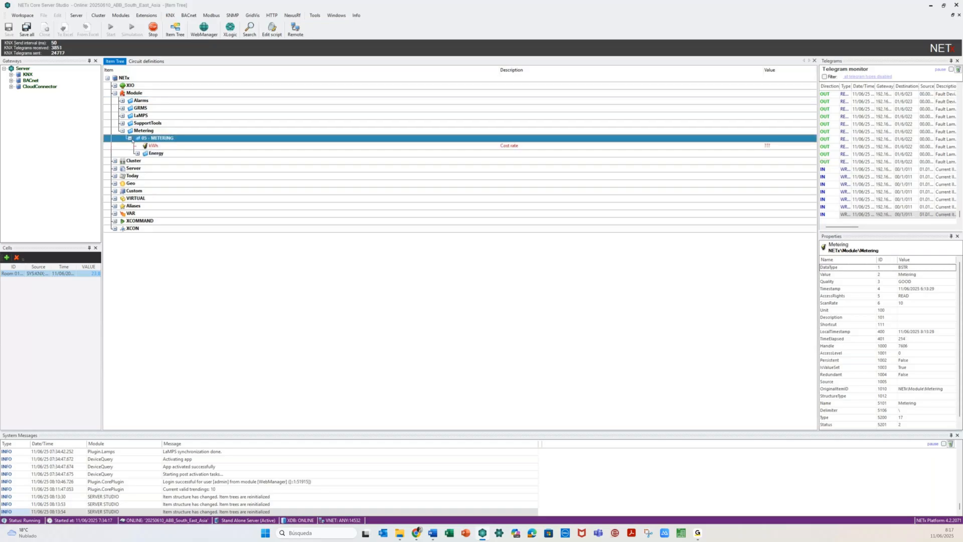
{"action": "left_click", "coordinate": [154, 145]}
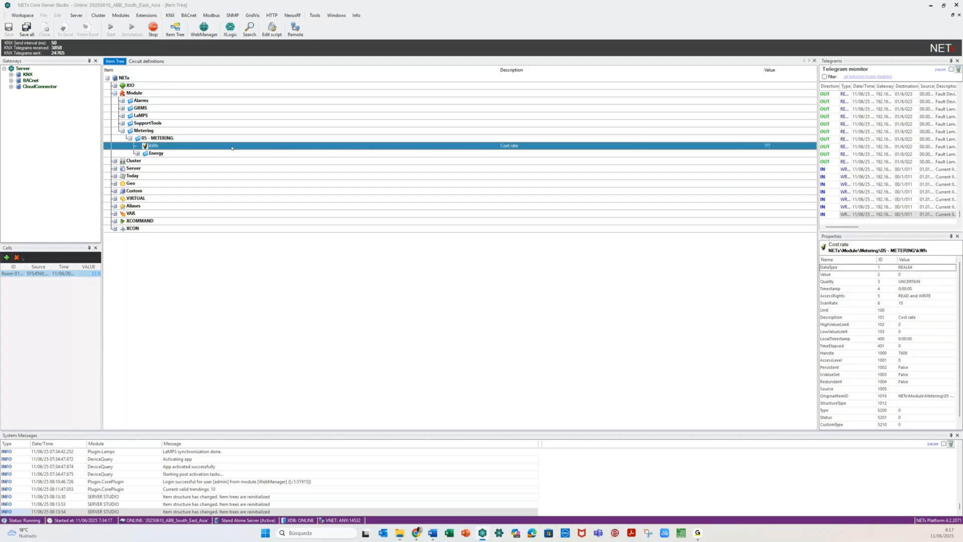
{"action": "right_click", "coordinate": [249, 147]}
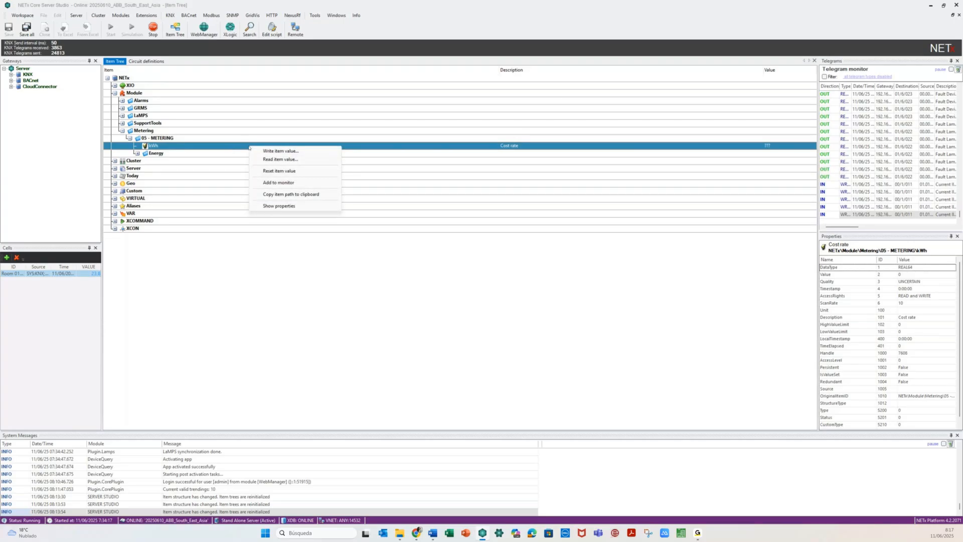
{"action": "left_click", "coordinate": [256, 153]}
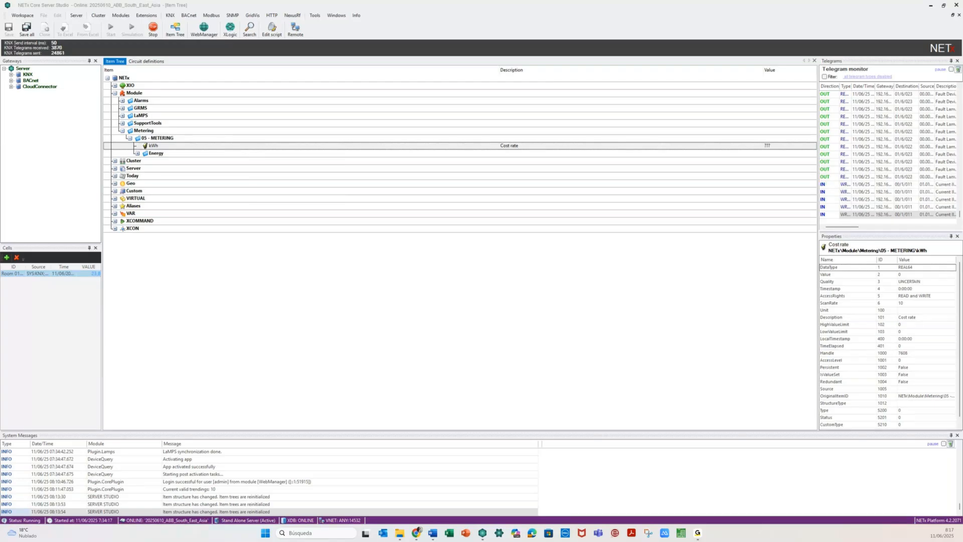
{"action": "key", "text": "Return"}
{"action": "right_click", "coordinate": [392, 148]}
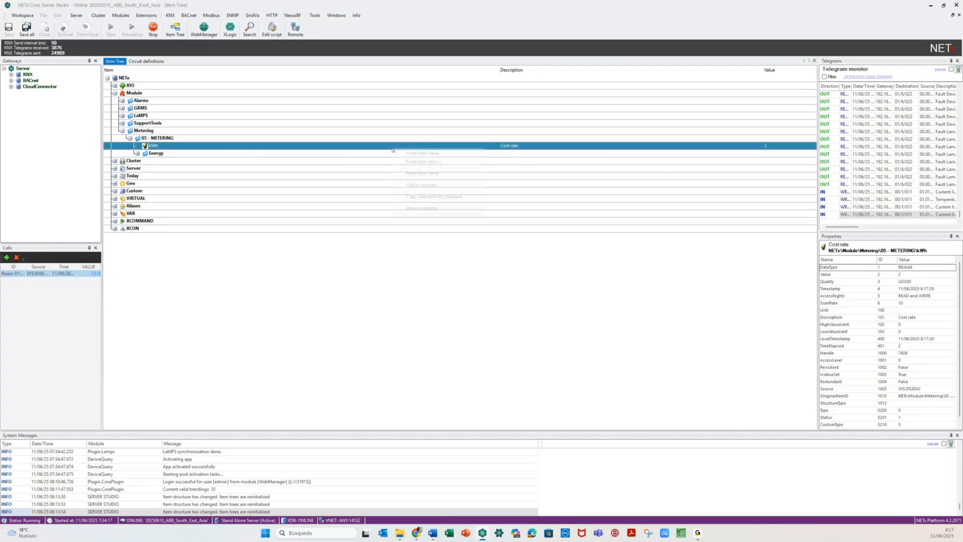
{"action": "left_click", "coordinate": [402, 154]}
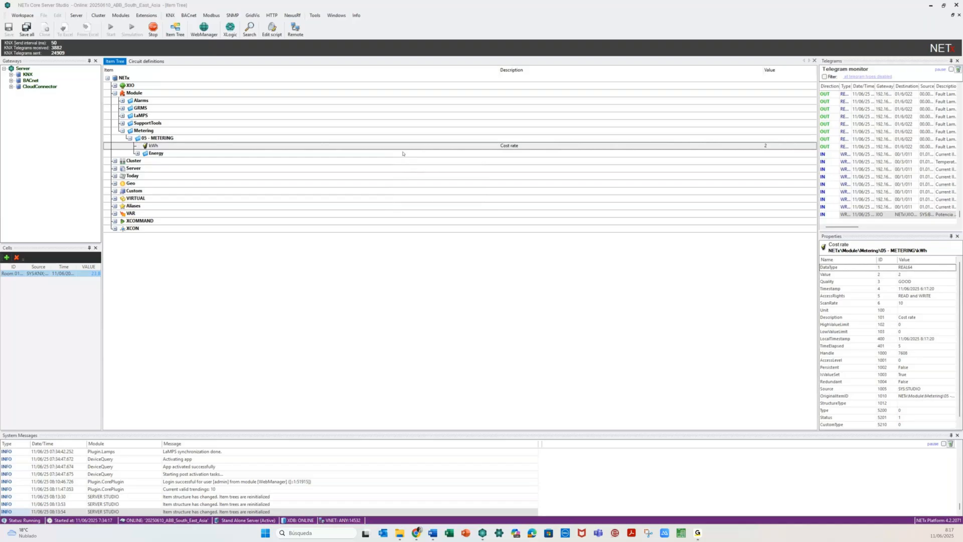
{"action": "left_click", "coordinate": [419, 227]}
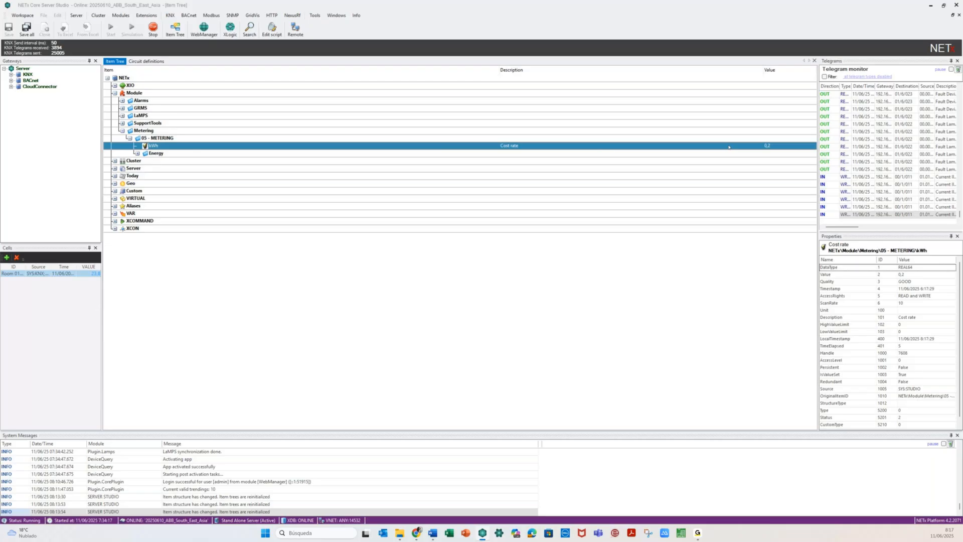
- Expand the meter point's Energy, Consumption, Current and Last nodes
{"action": "key", "text": "Down"}
{"action": "key", "text": "Right"}
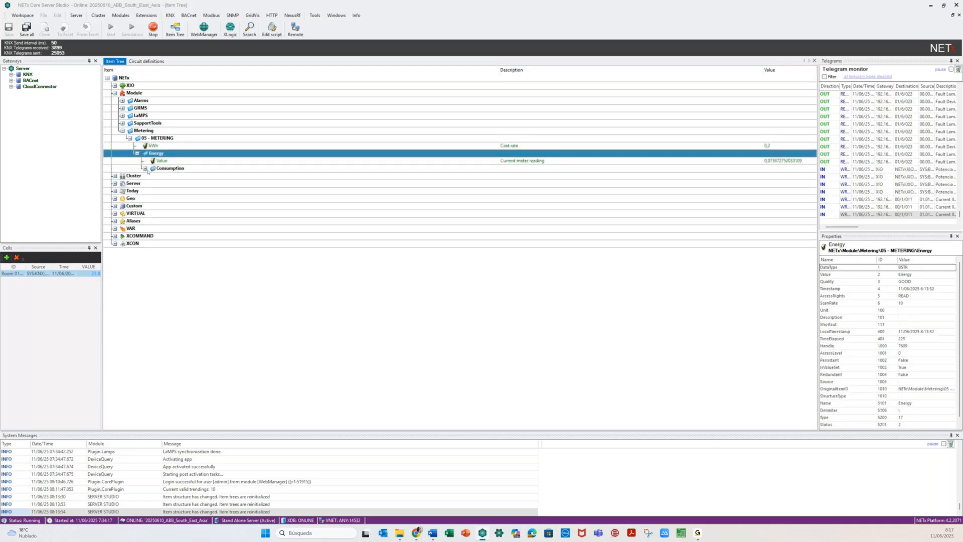
{"action": "key", "text": "Down"}
{"action": "key", "text": "Down"}
{"action": "key", "text": "Right"}
{"action": "key", "text": "Down"}
{"action": "key", "text": "Right"}
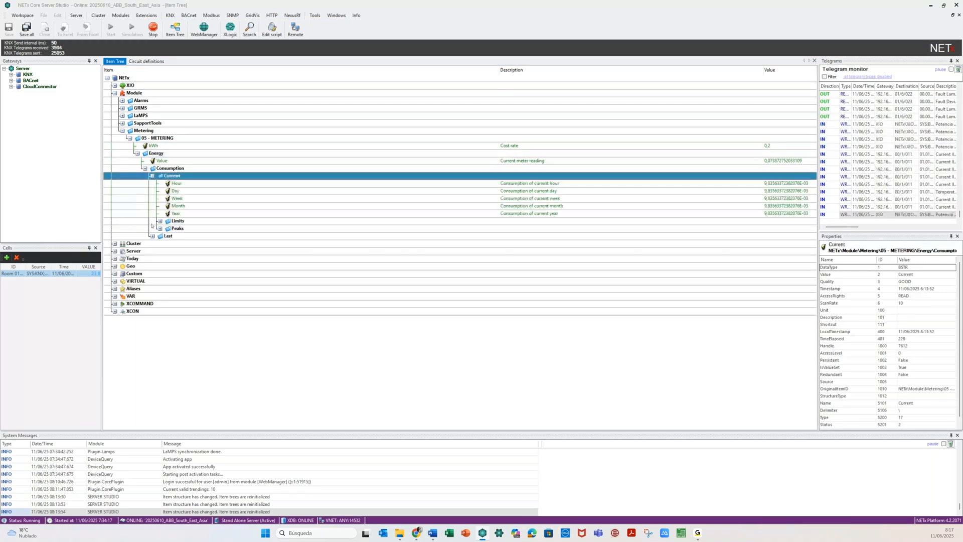
{"action": "left_click", "coordinate": [151, 235]}
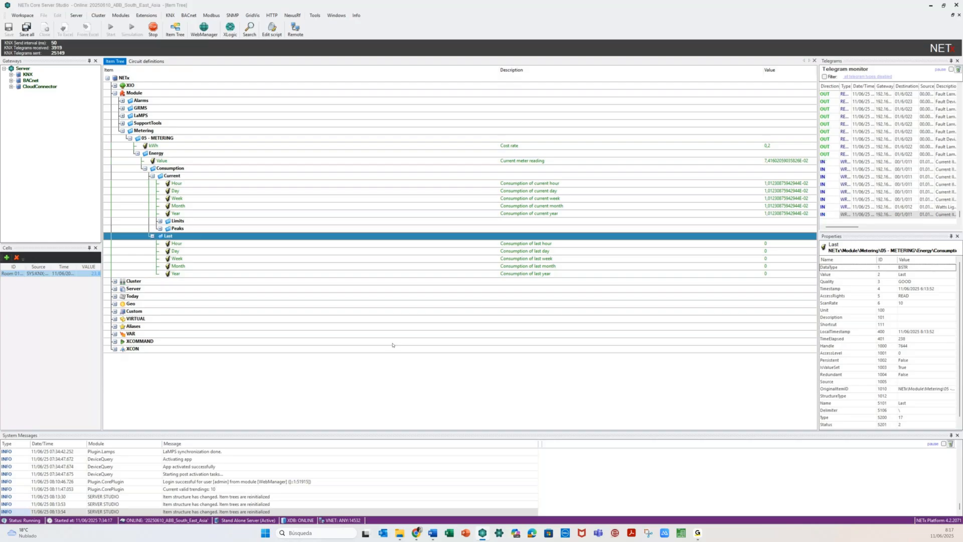
- Inspect the meter reading, current and last-period consumptions, and the current-hour limit
{"action": "left_click", "coordinate": [765, 161]}
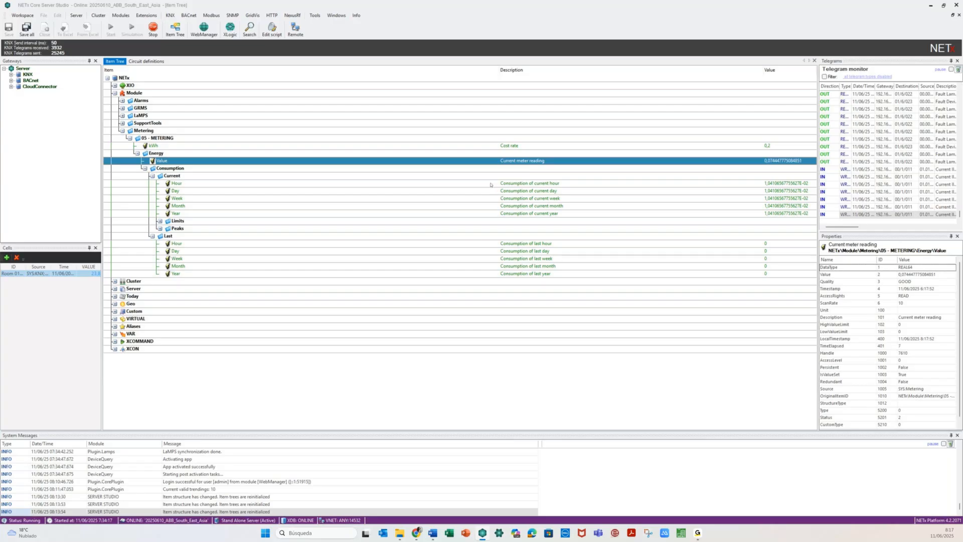
{"action": "left_click", "coordinate": [491, 184]}
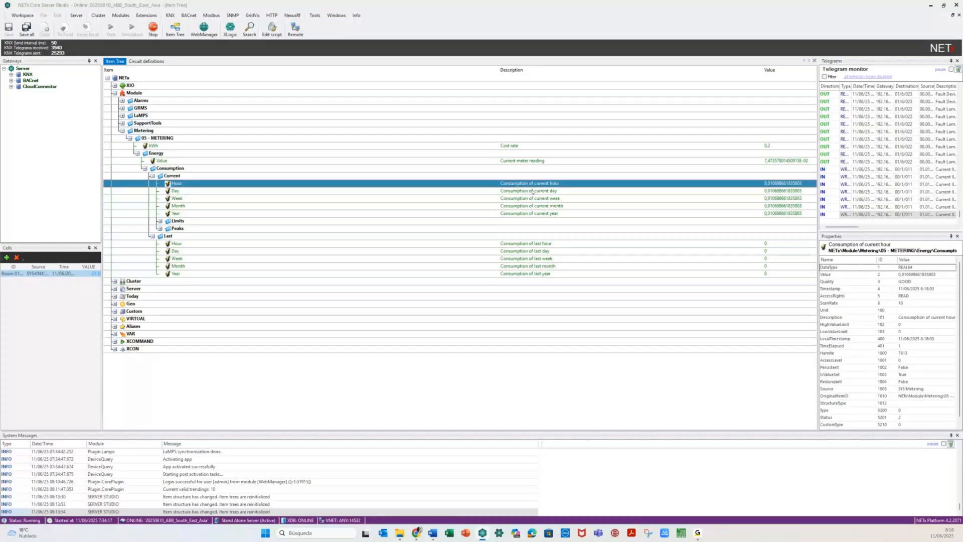
{"action": "left_click", "coordinate": [544, 206]}
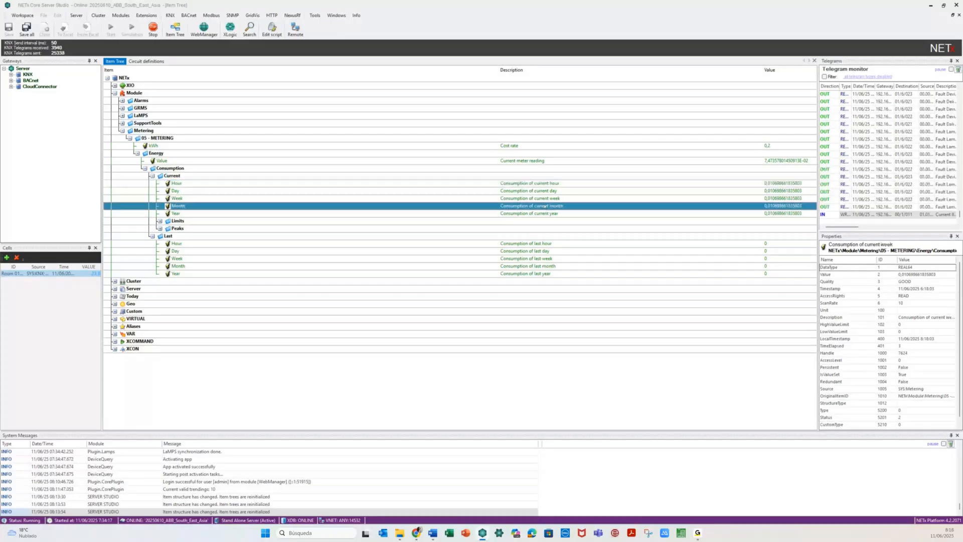
{"action": "key", "text": "Down"}
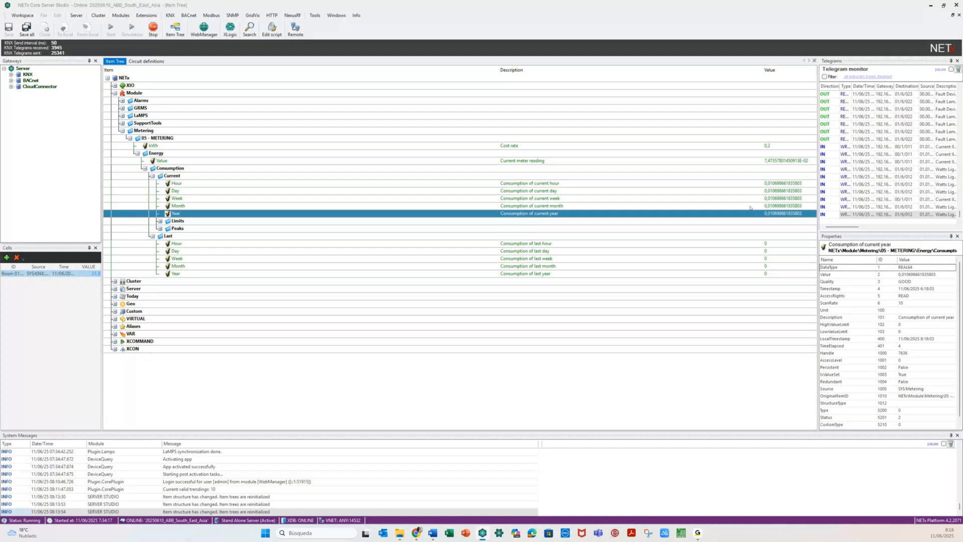
{"action": "left_click", "coordinate": [495, 251]}
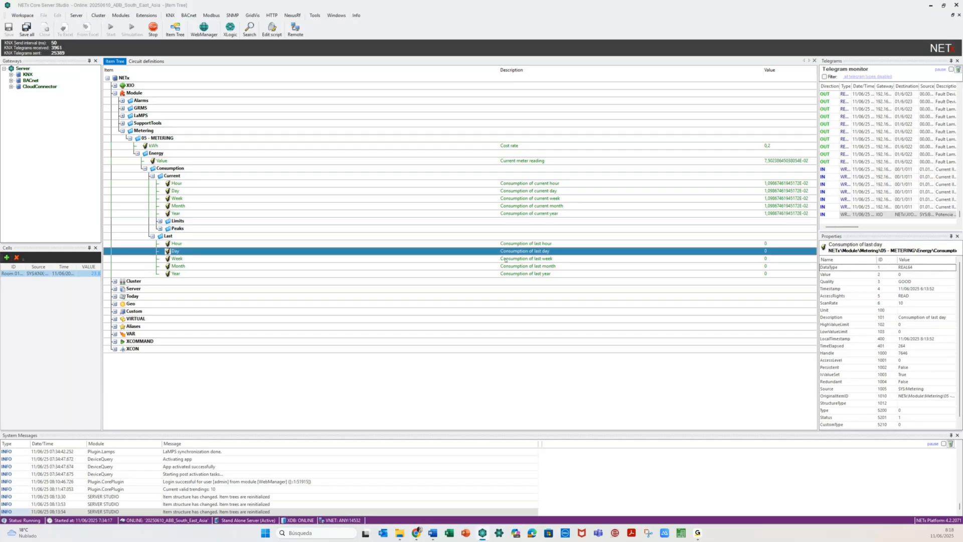
{"action": "left_click", "coordinate": [521, 274]}
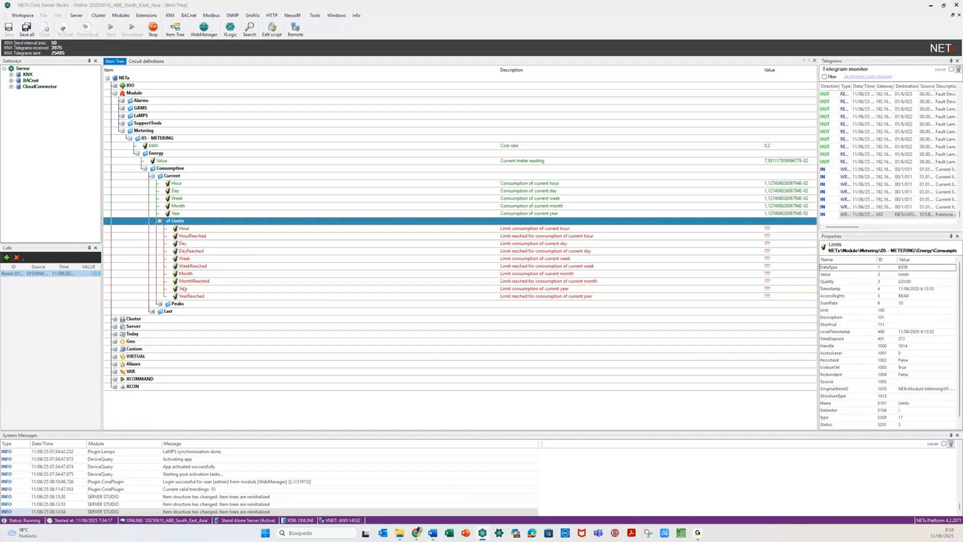
{"action": "left_click", "coordinate": [496, 230]}
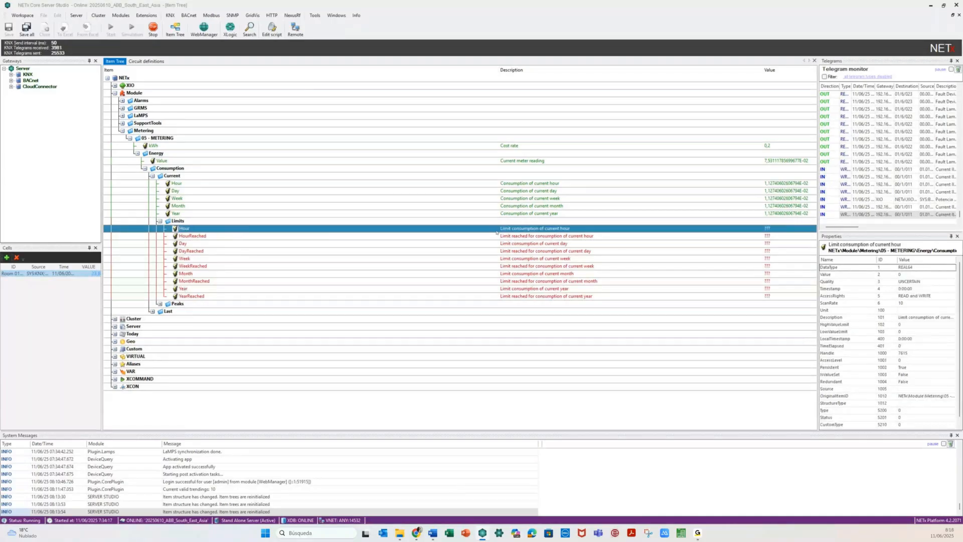
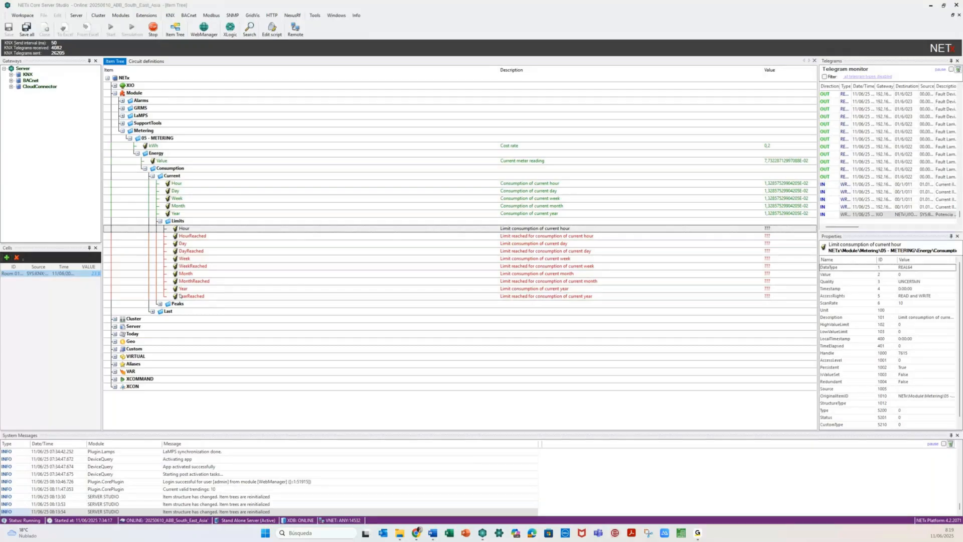
- Confirm the hourly consumption limit of 3 and write 20 as the daily limit
{"action": "key", "text": "Return"}
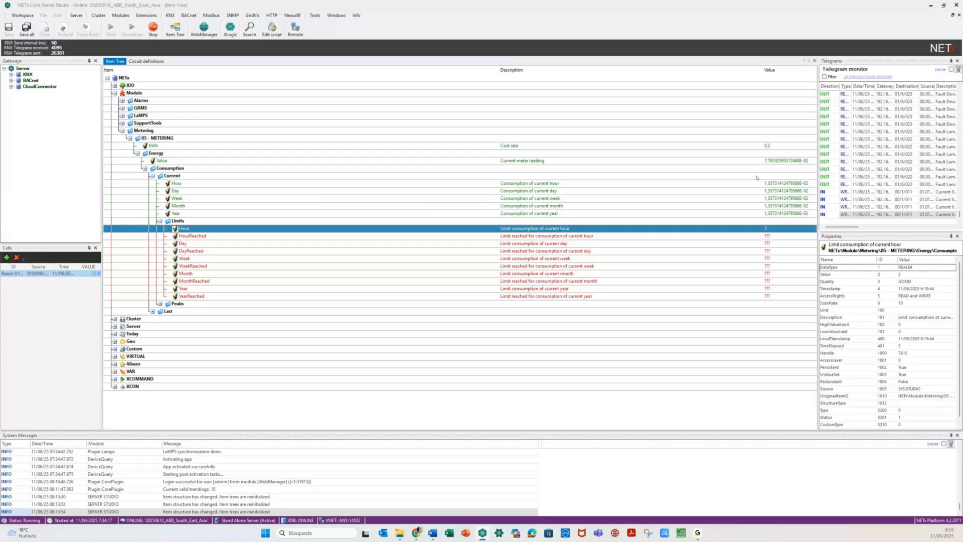
{"action": "left_click", "coordinate": [716, 236]}
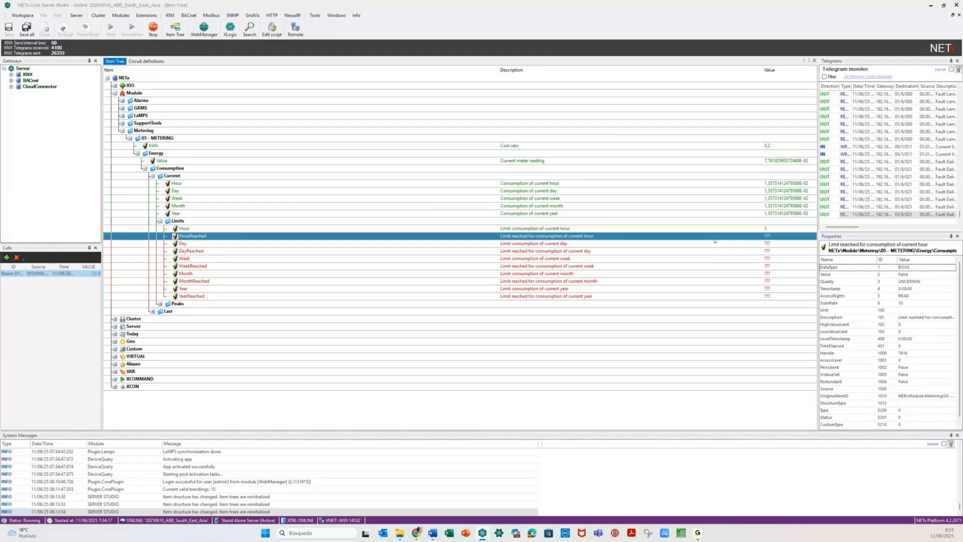
{"action": "left_click", "coordinate": [568, 245]}
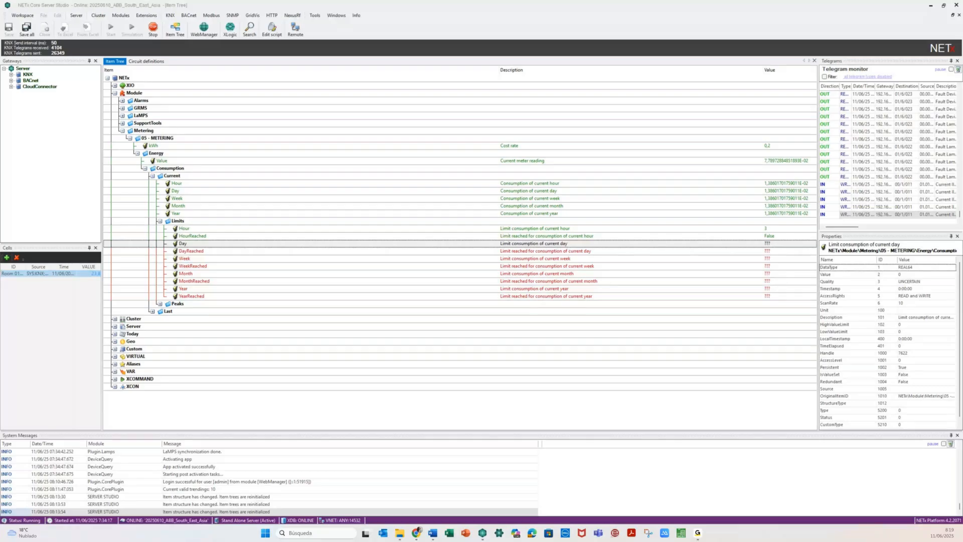
{"action": "left_click", "coordinate": [487, 243]}
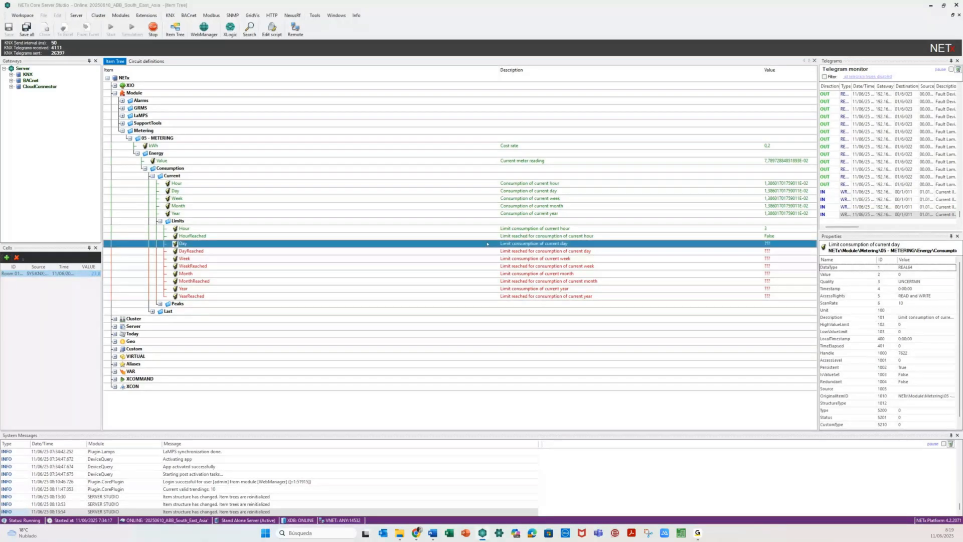
{"action": "right_click", "coordinate": [487, 244]}
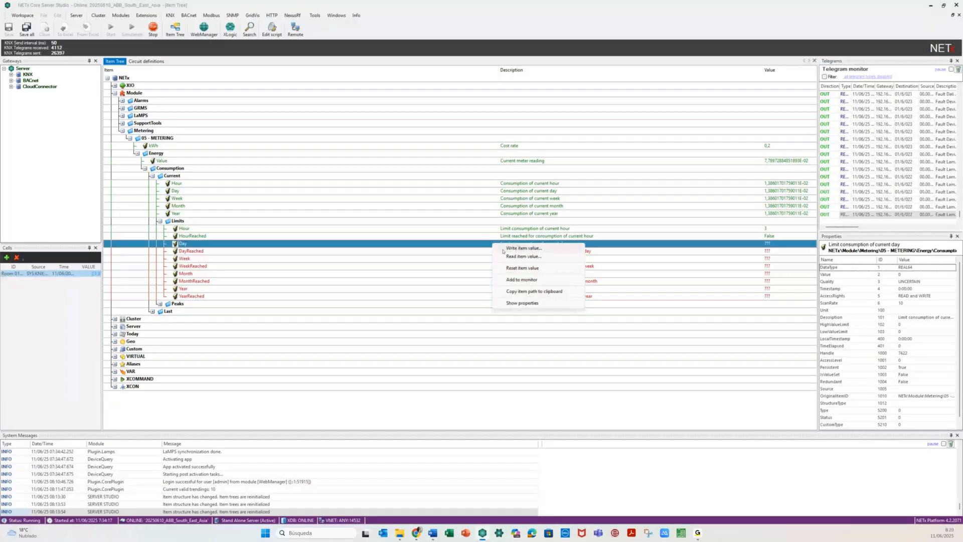
{"action": "left_click", "coordinate": [503, 250]}
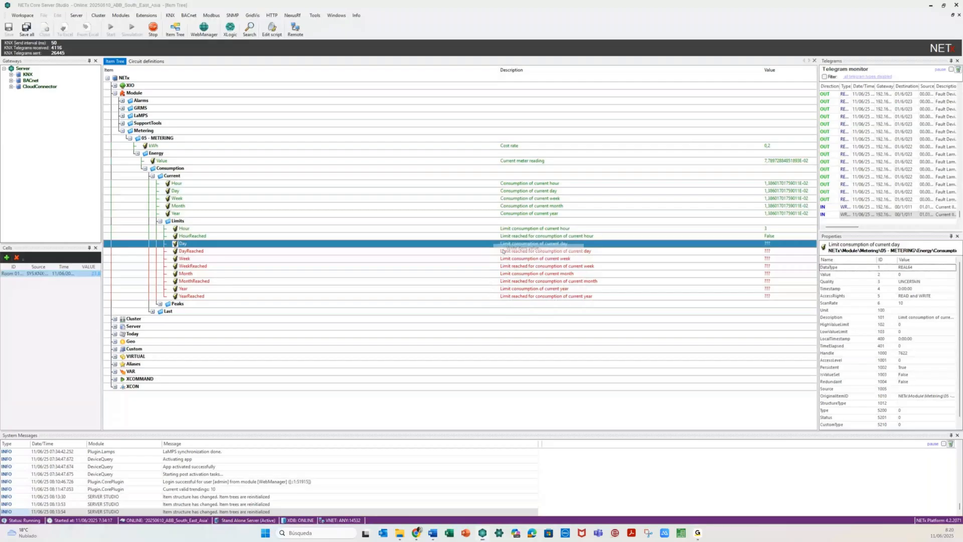
{"action": "type", "text": "2"}
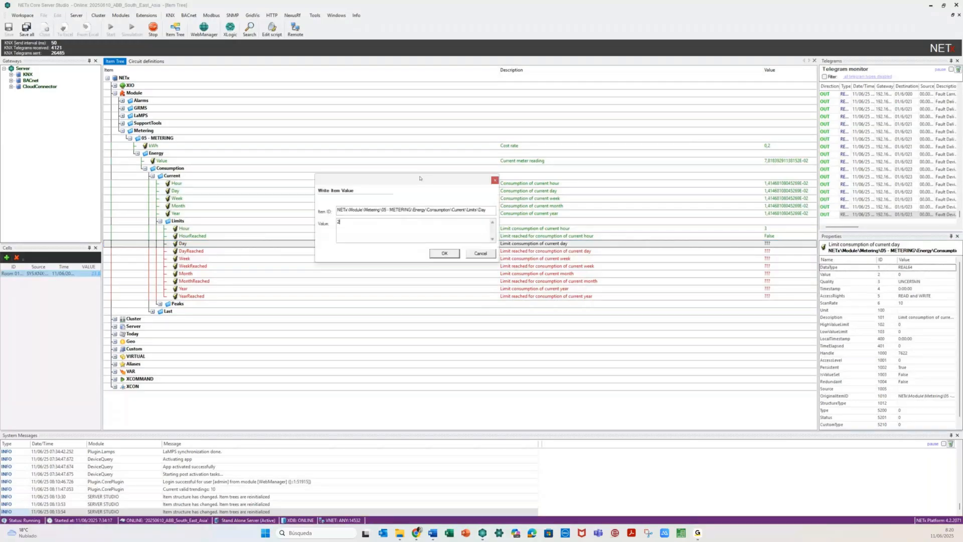
{"action": "type", "text": "0"}
{"action": "left_click", "coordinate": [444, 253]}
- Write the weekly, monthly and yearly limits as 100, 2000 and 16000, then check DayReached
{"action": "left_click", "coordinate": [485, 260]}
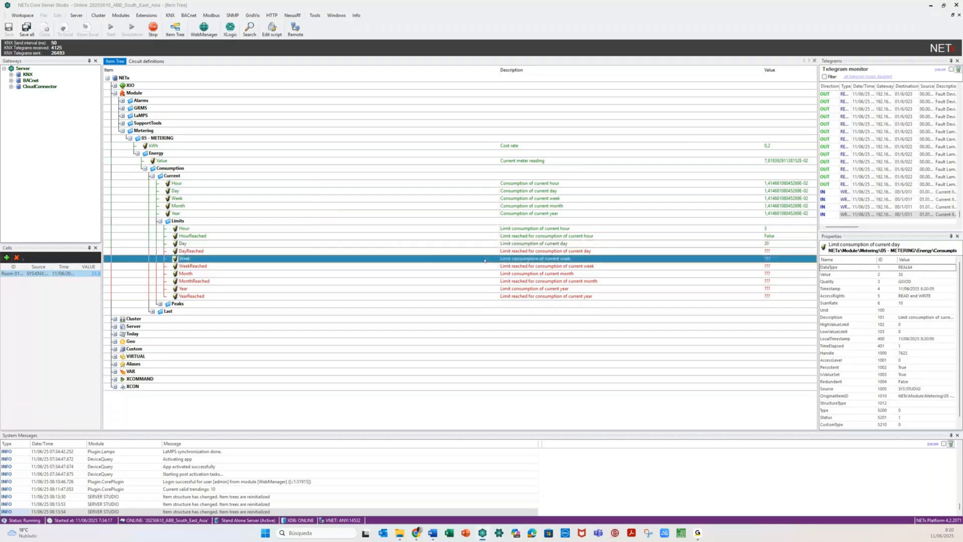
{"action": "right_click", "coordinate": [484, 260]}
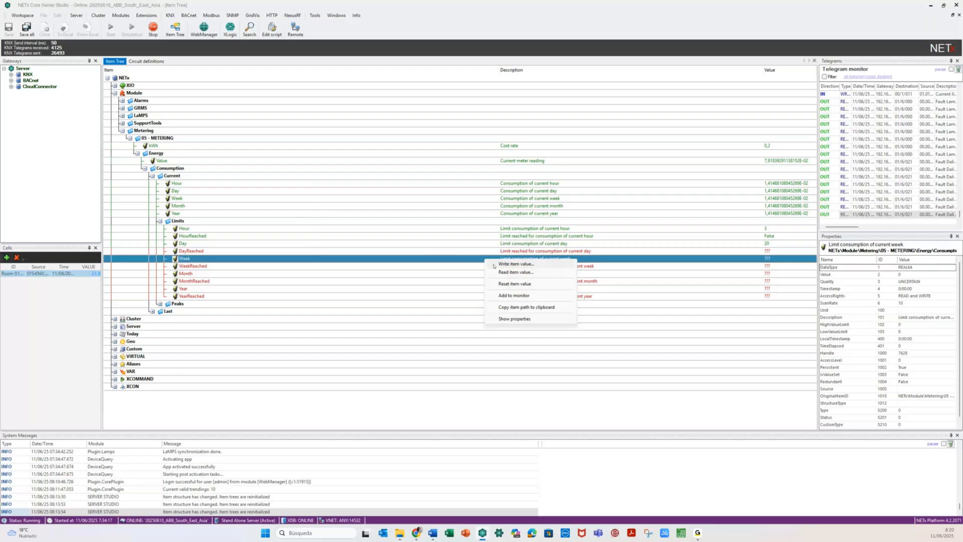
{"action": "left_click", "coordinate": [494, 265]}
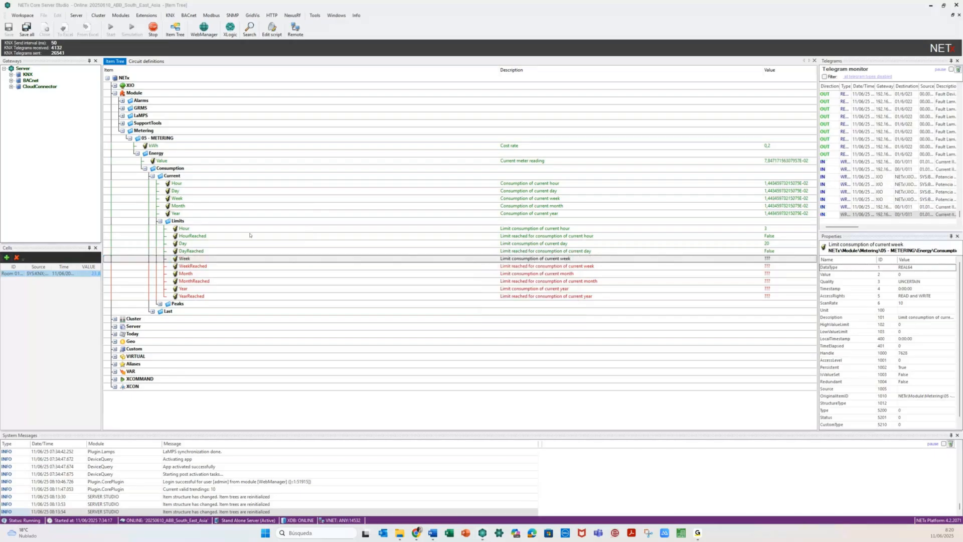
{"action": "key", "text": "Return"}
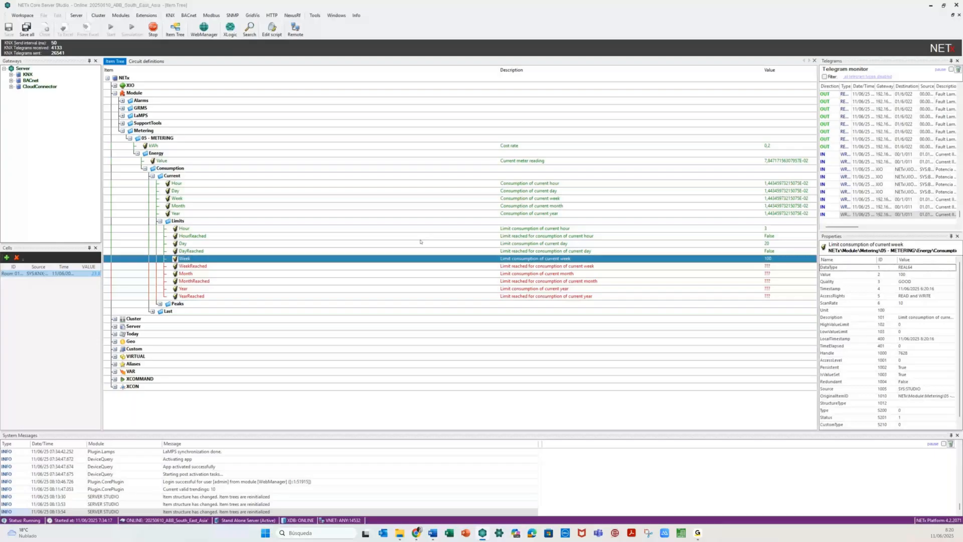
{"action": "right_click", "coordinate": [492, 274]}
{"action": "left_click", "coordinate": [517, 280]}
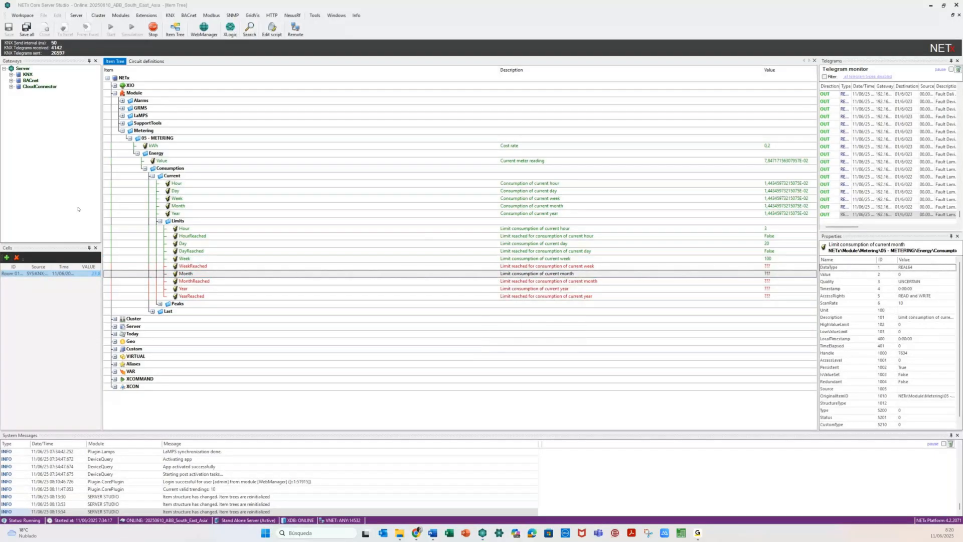
{"action": "left_click", "coordinate": [491, 289]}
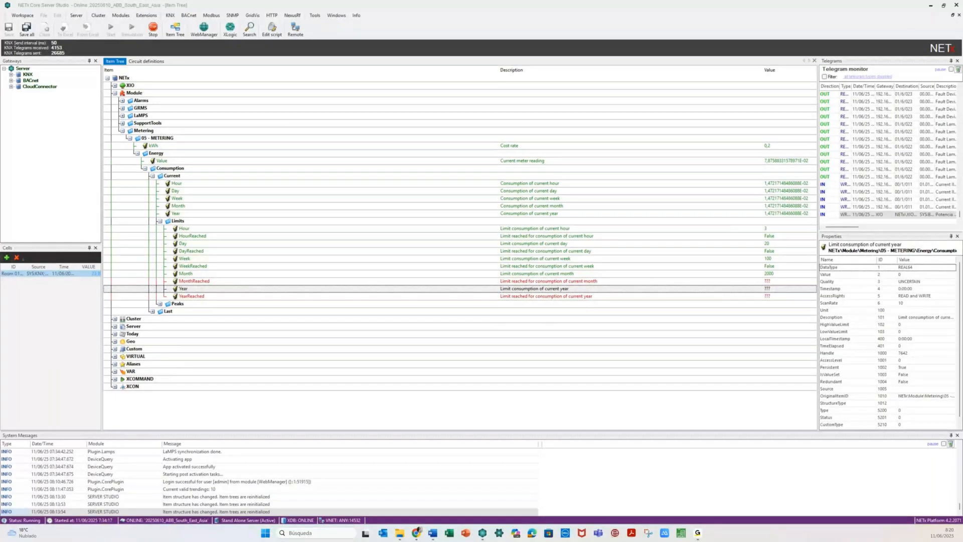
{"action": "left_click", "coordinate": [691, 290]}
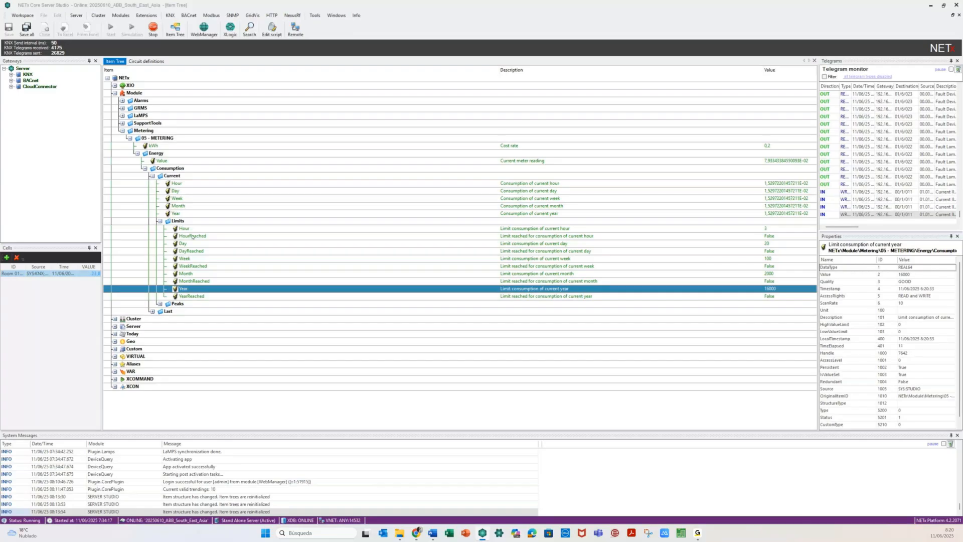
{"action": "left_click", "coordinate": [191, 251]}
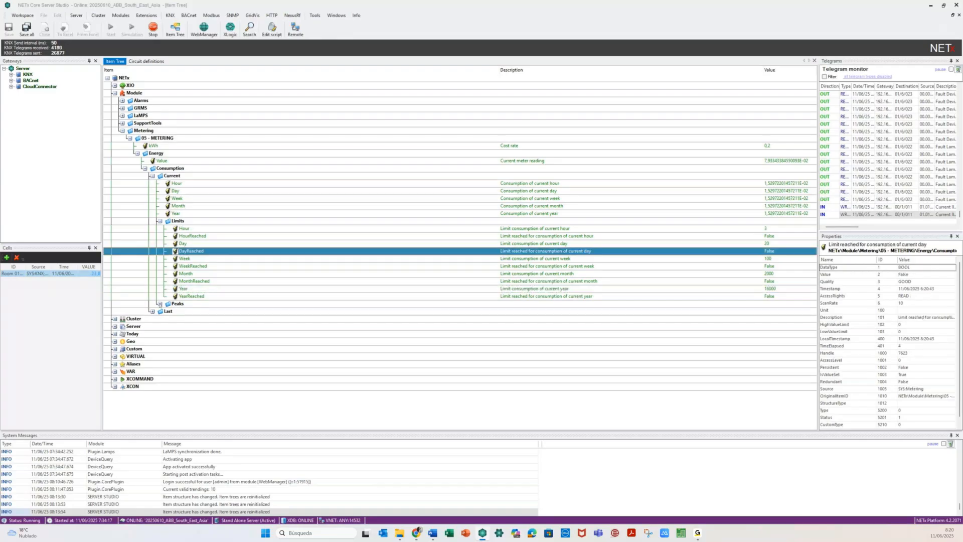
- Expand Peaks and its Day, Week, Month and Year items to inspect the max/min consumptions
{"action": "left_click", "coordinate": [159, 304]}
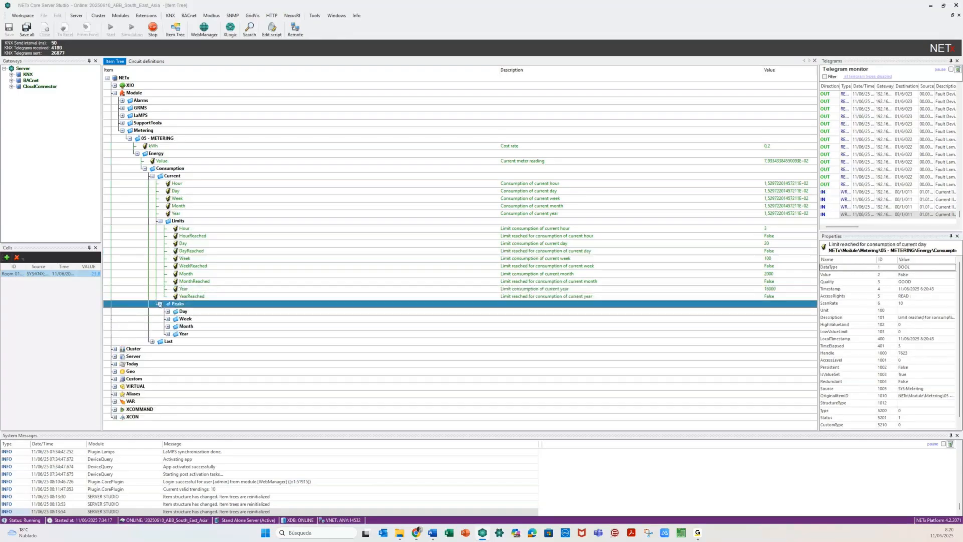
{"action": "left_click", "coordinate": [168, 312]}
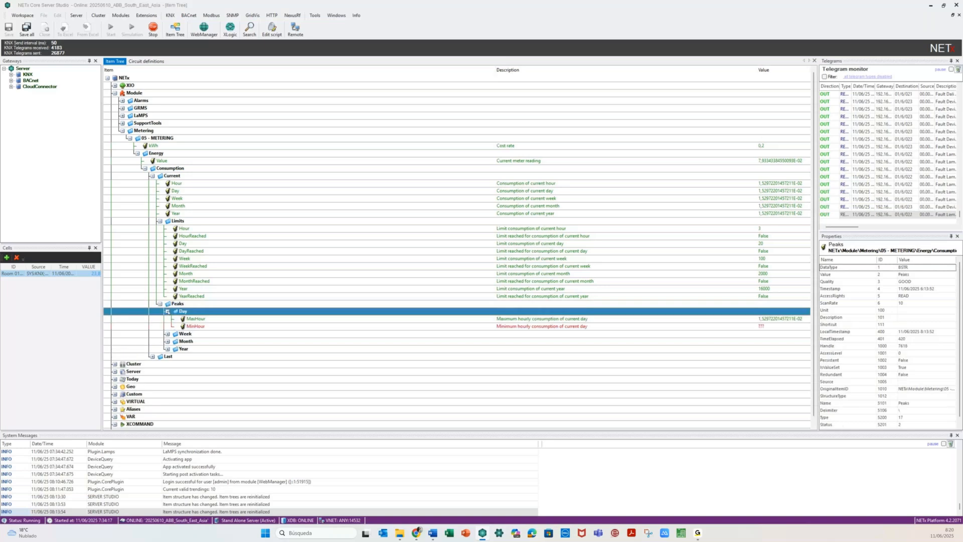
{"action": "left_click", "coordinate": [207, 320]}
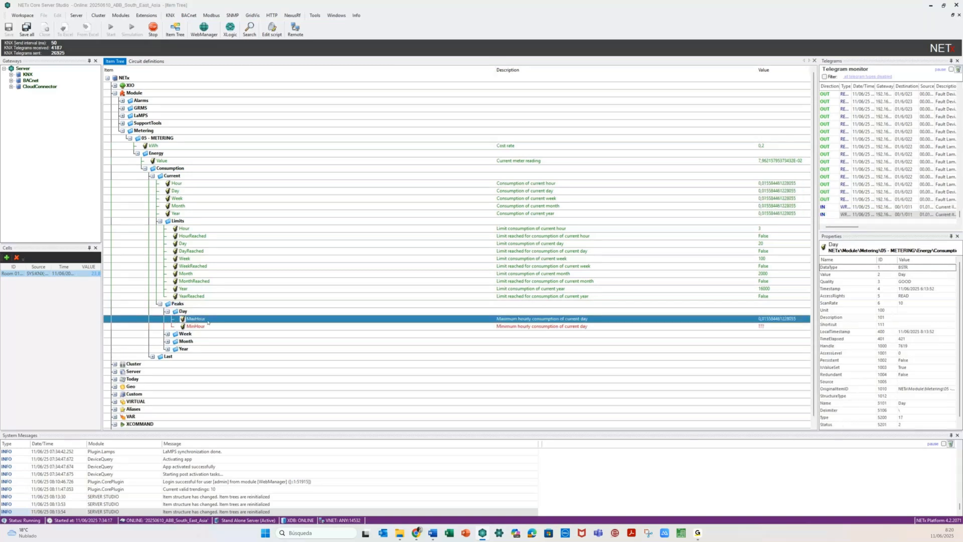
{"action": "left_click", "coordinate": [212, 326]}
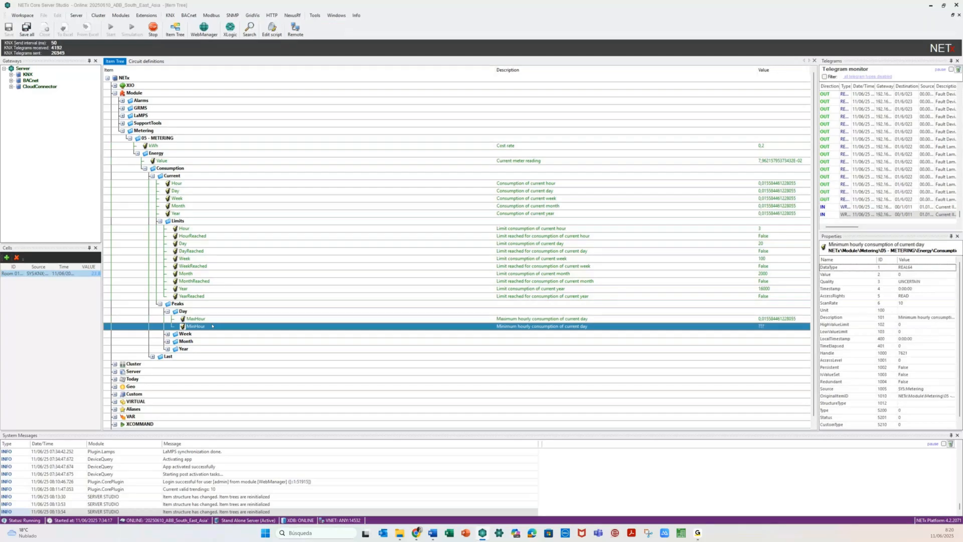
{"action": "left_click", "coordinate": [168, 334]}
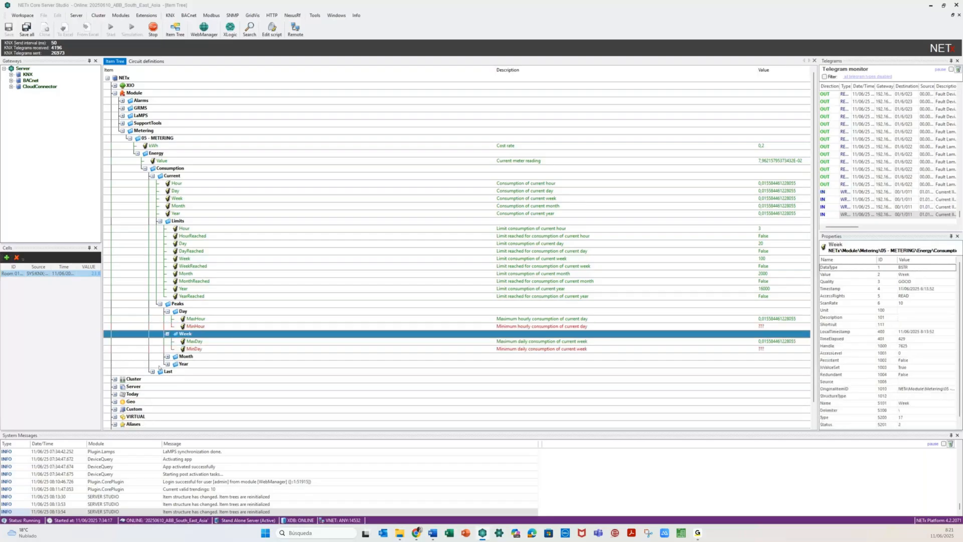
{"action": "left_click", "coordinate": [168, 356]}
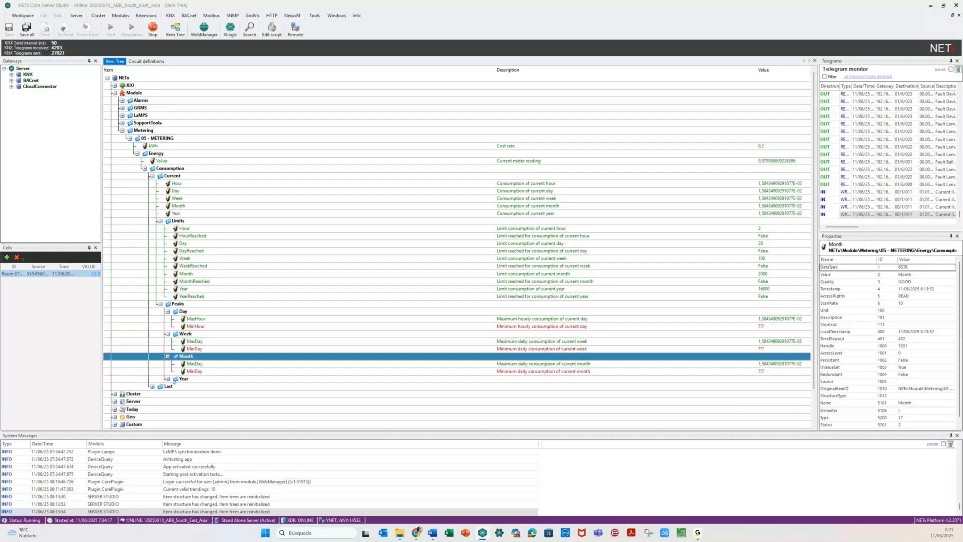
{"action": "left_click", "coordinate": [167, 378]}
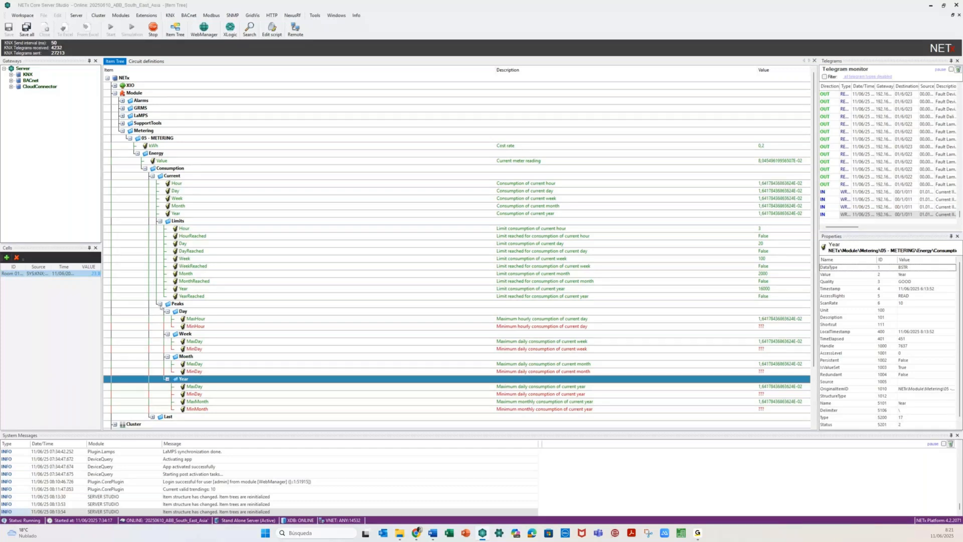
- Collapse Peaks, expand the Last consumption items and check the current-hour consumption
{"action": "left_click", "coordinate": [159, 304]}
{"action": "left_click", "coordinate": [152, 311]}
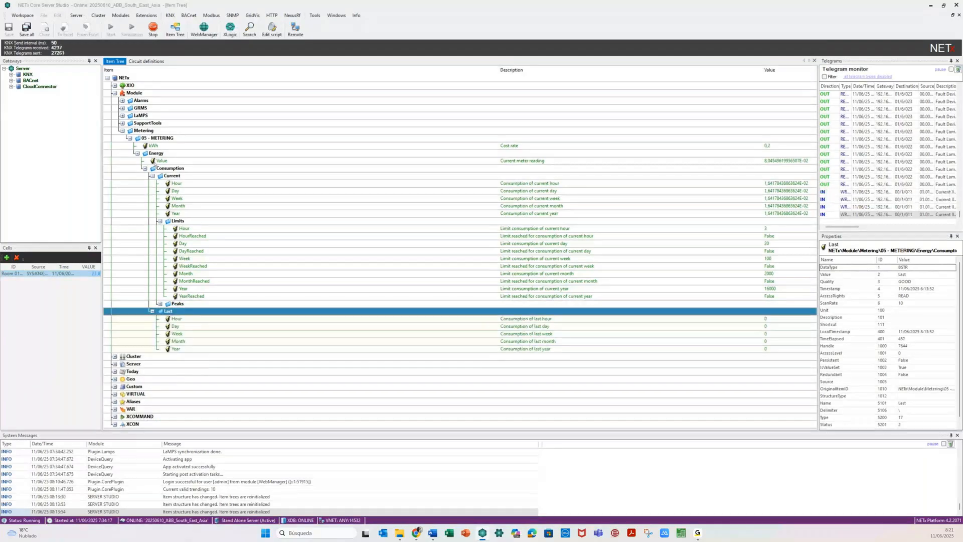
{"action": "left_click", "coordinate": [182, 145]}
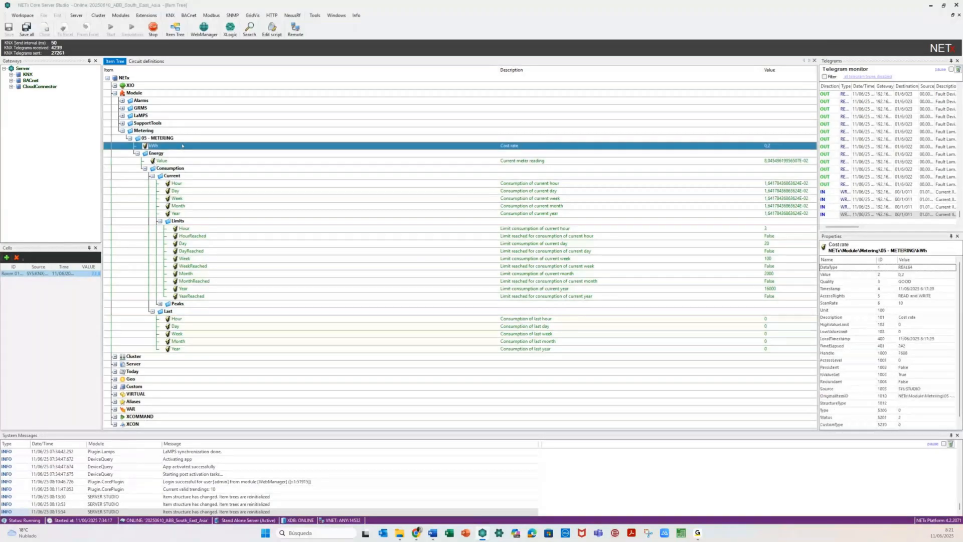
{"action": "left_click", "coordinate": [146, 16]}
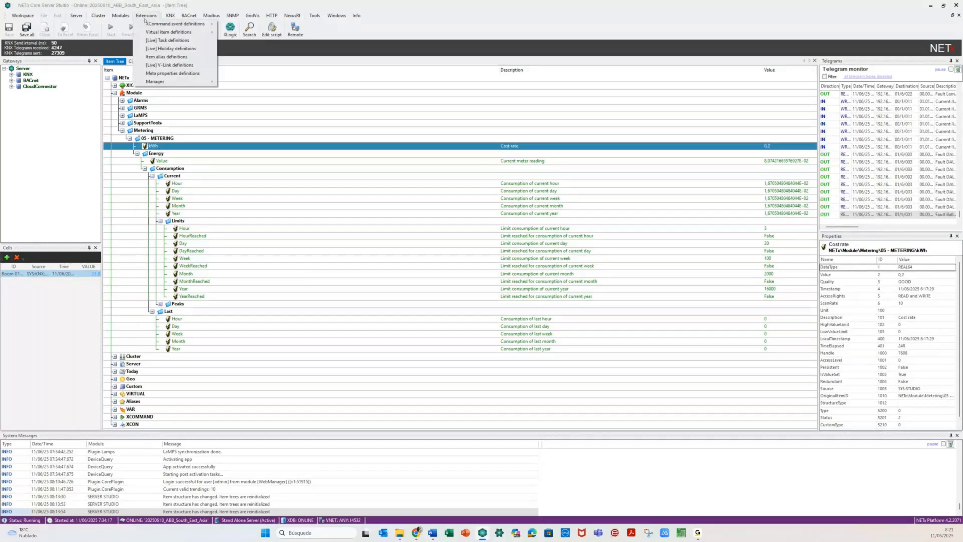
{"action": "left_click", "coordinate": [275, 183]}
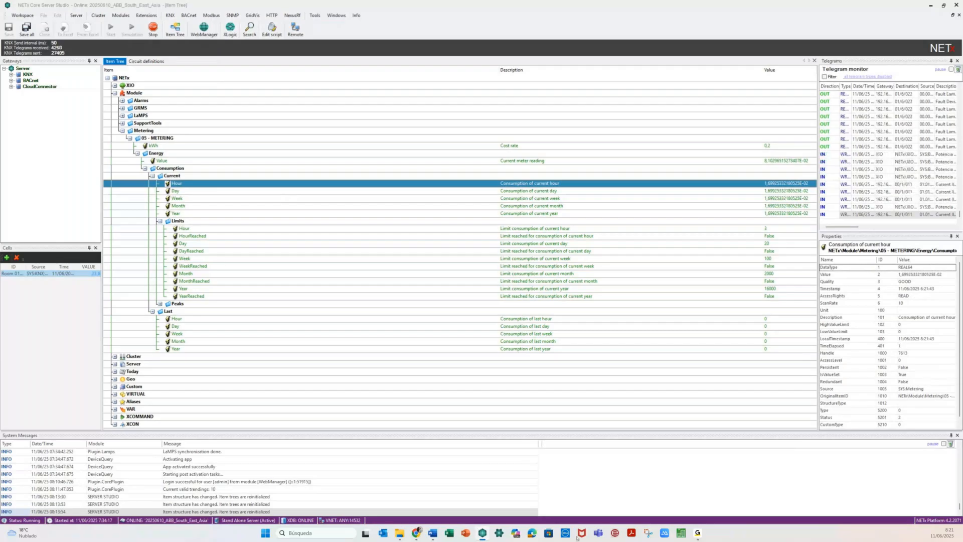
{"action": "left_click", "coordinate": [416, 533]}
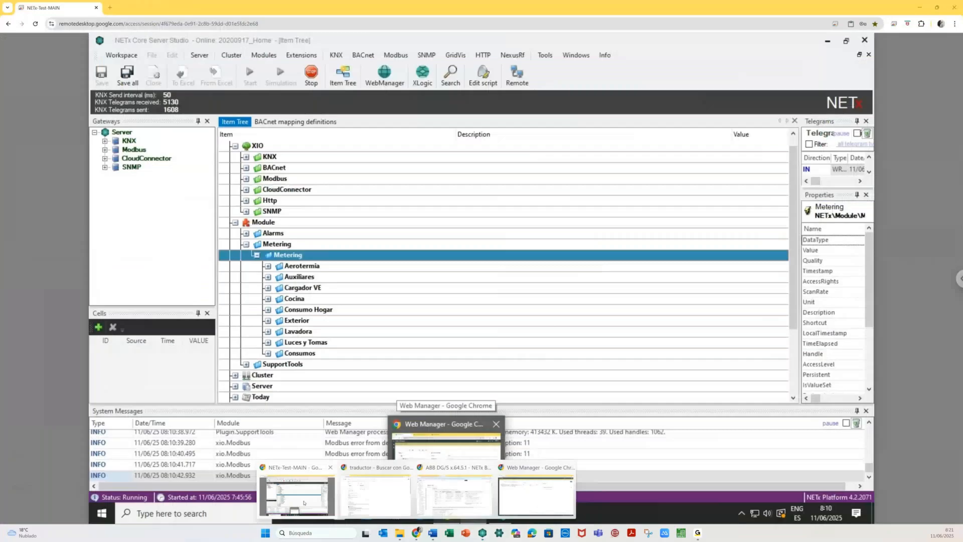
{"action": "left_click", "coordinate": [257, 255]}
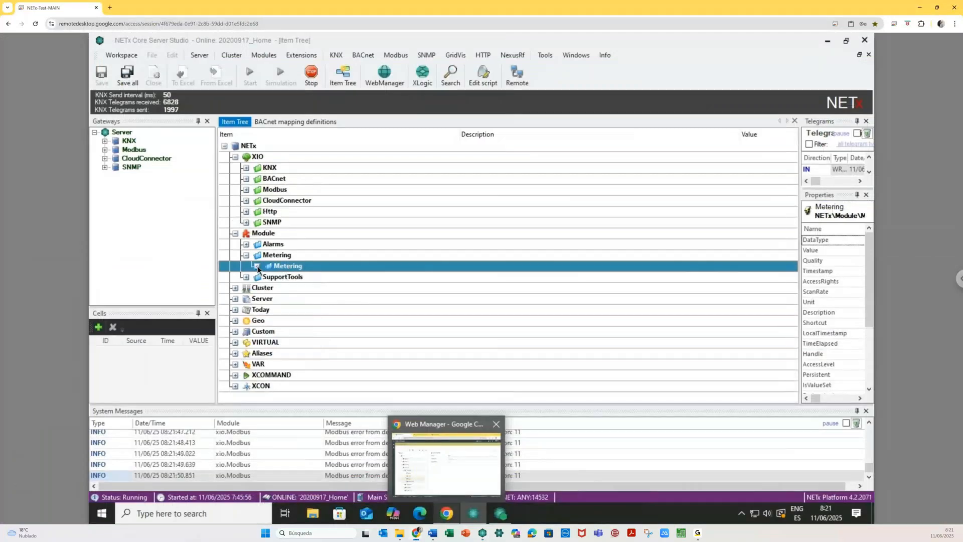
{"action": "left_click", "coordinate": [257, 267]}
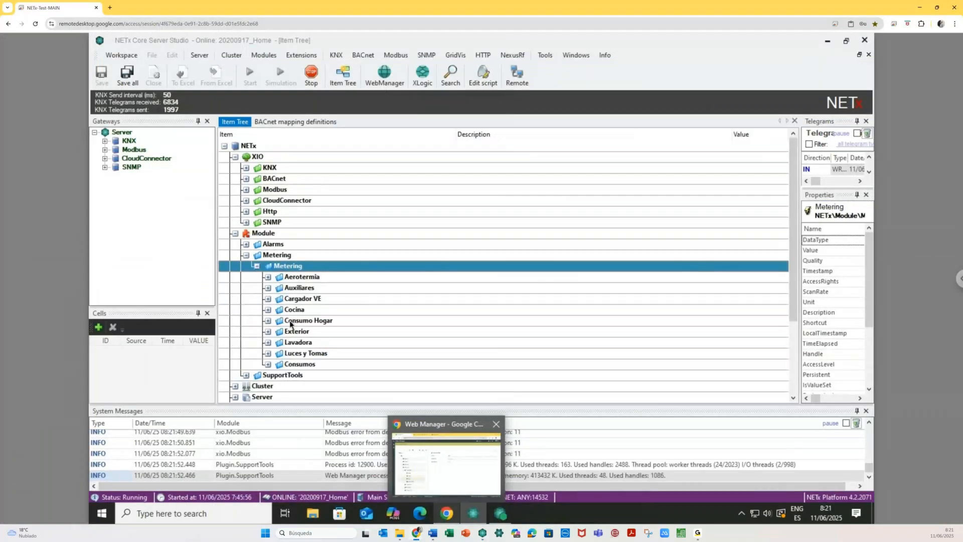
{"action": "left_click", "coordinate": [430, 289]}
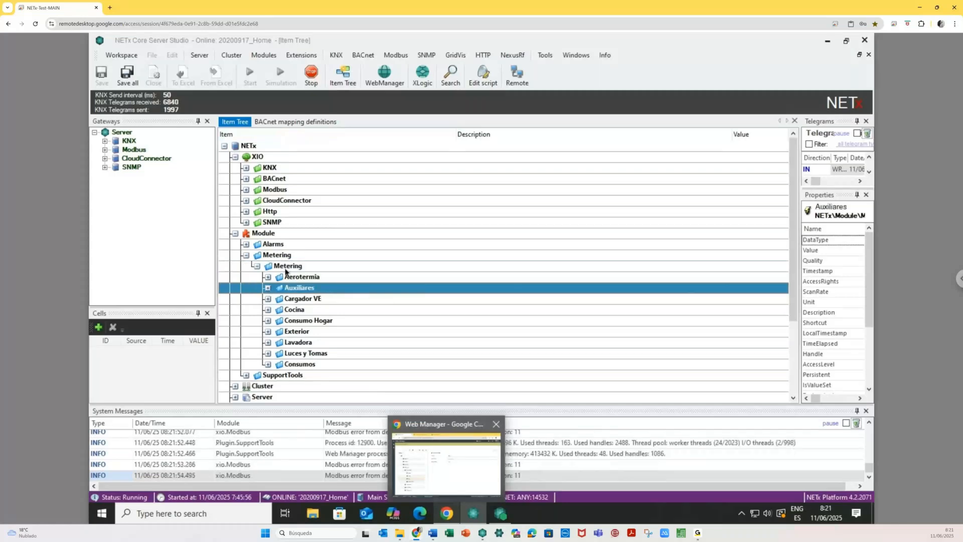
{"action": "left_click", "coordinate": [286, 269]}
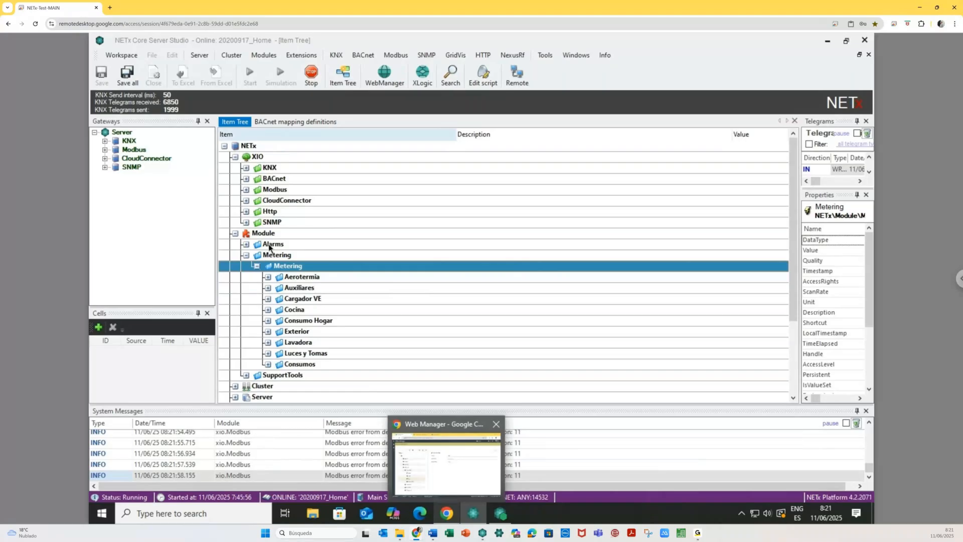
{"action": "left_click", "coordinate": [275, 255]}
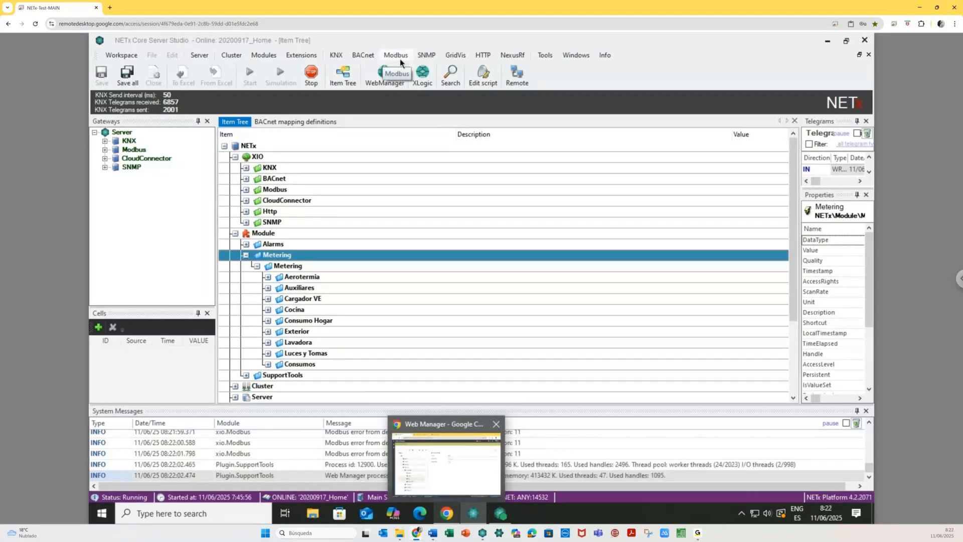
- Review the Consumos folder and the Electricidad, Aerotermia, Auxiliares and Cargador VE settings
{"action": "left_click", "coordinate": [446, 513]}
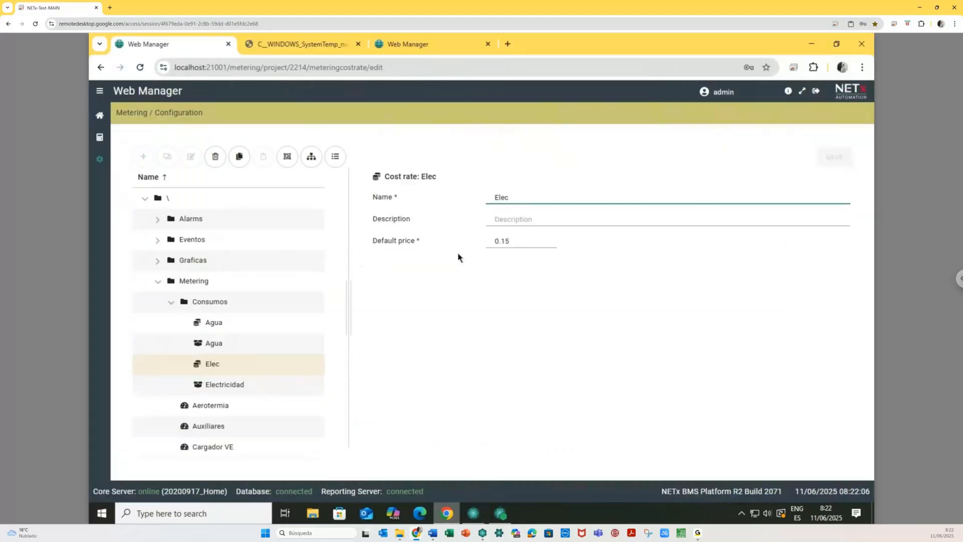
{"action": "left_click", "coordinate": [208, 311]}
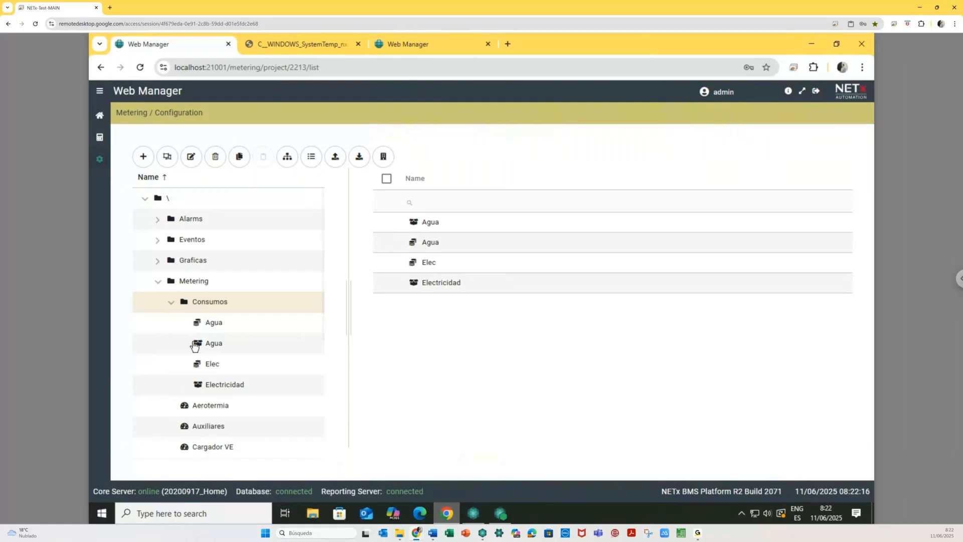
{"action": "left_click", "coordinate": [227, 385]}
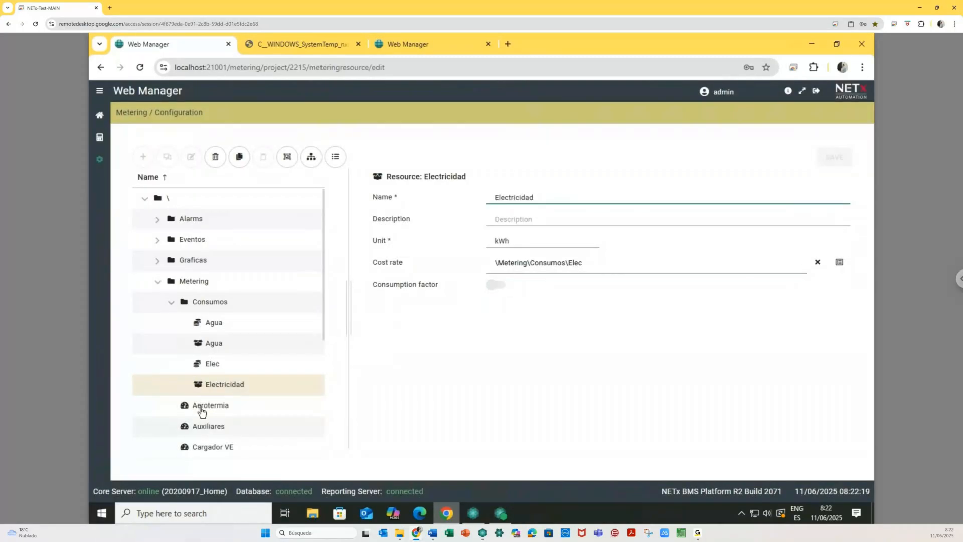
{"action": "left_click", "coordinate": [202, 413]}
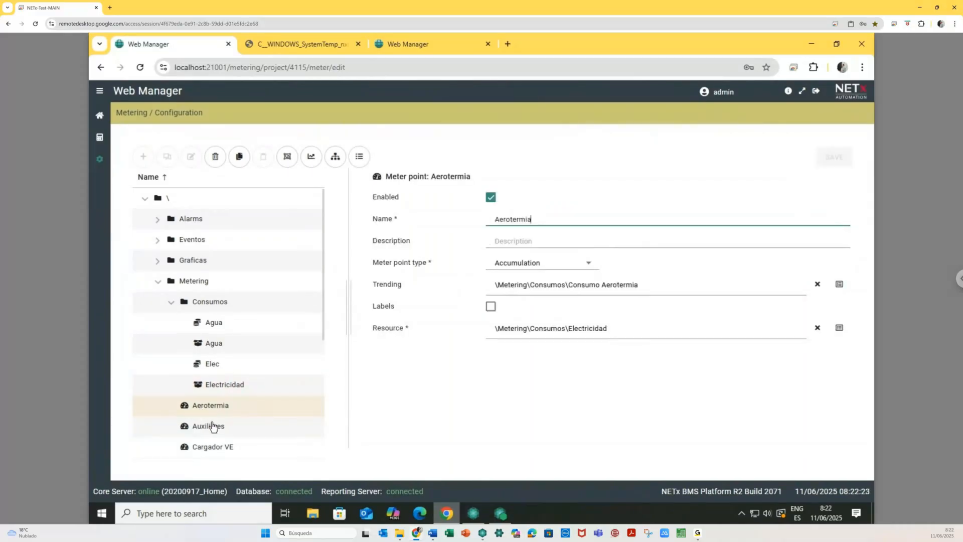
{"action": "left_click", "coordinate": [213, 426]}
{"action": "left_click", "coordinate": [219, 452]}
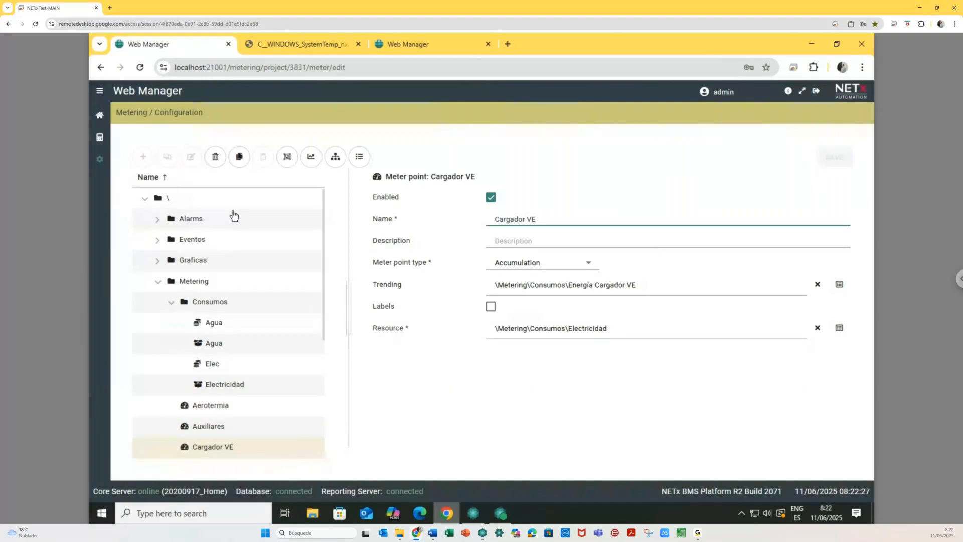
{"action": "left_click", "coordinate": [100, 138]}
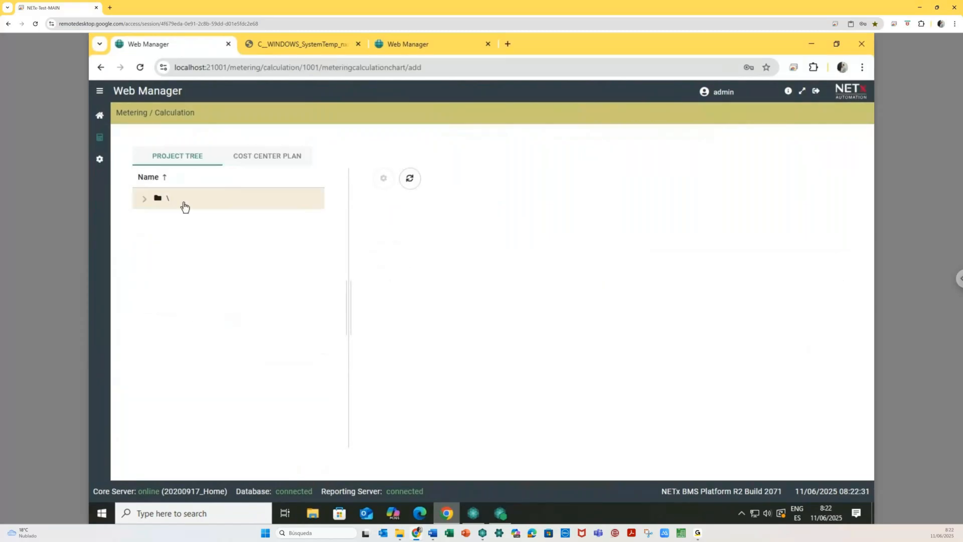
- Chart 20200917_Home, Aerotermia and Cargador VE consumption as series and save the chart
{"action": "left_click", "coordinate": [263, 161]}
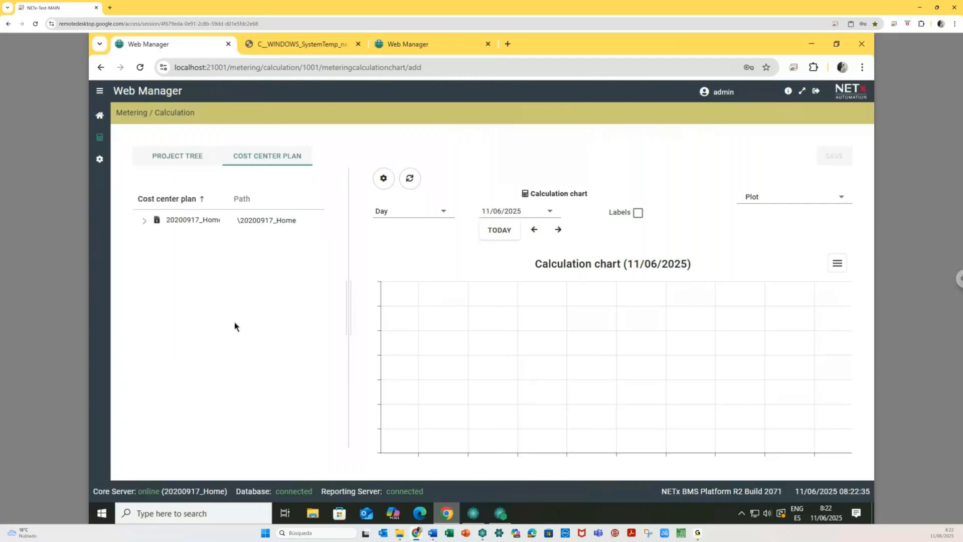
{"action": "left_click", "coordinate": [189, 226]}
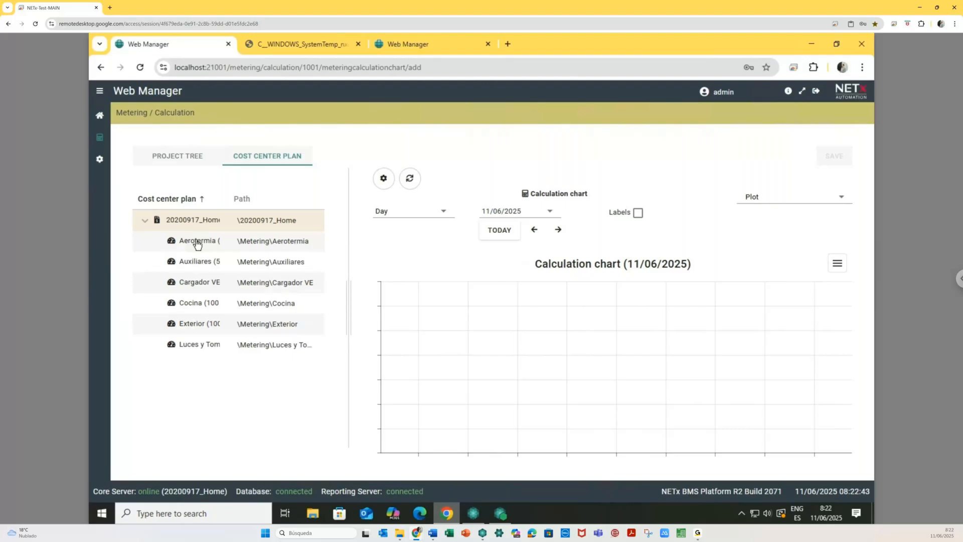
{"action": "left_click_drag", "start_coordinate": [197, 230], "coordinate": [471, 328]}
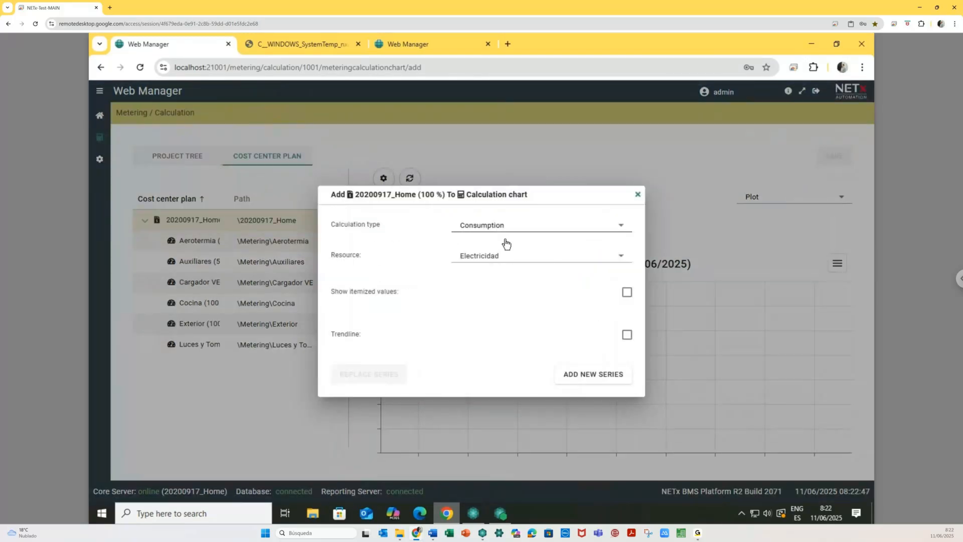
{"action": "left_click", "coordinate": [585, 374]}
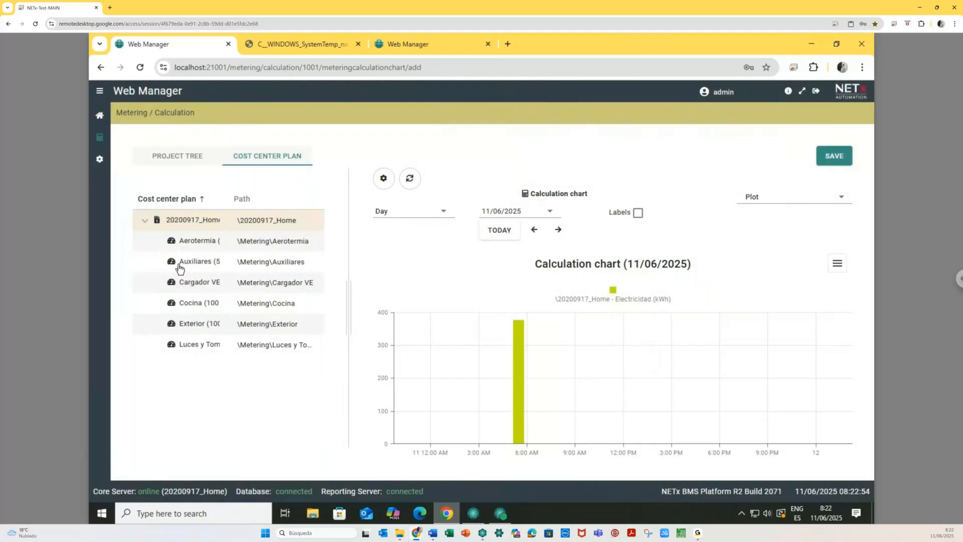
{"action": "left_click_drag", "start_coordinate": [189, 243], "coordinate": [556, 363]}
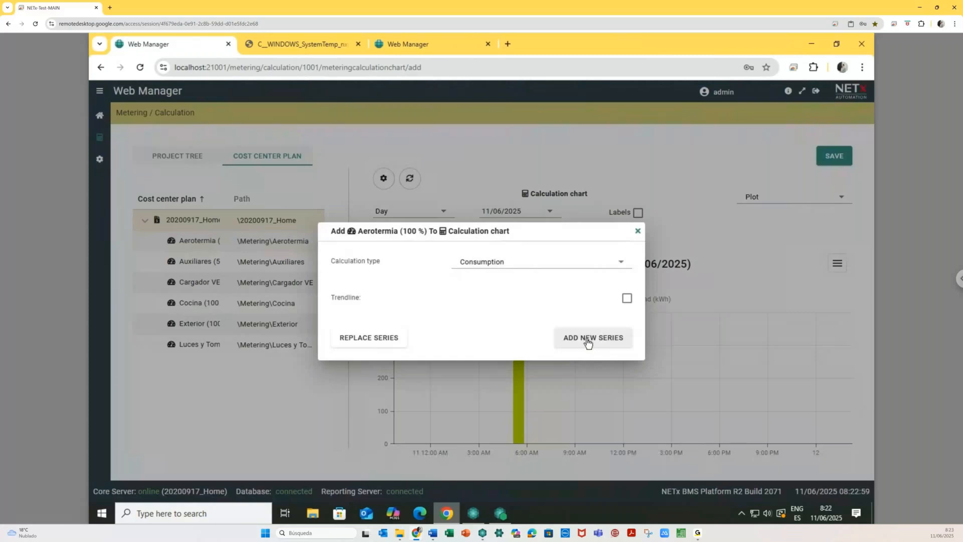
{"action": "left_click", "coordinate": [588, 341]}
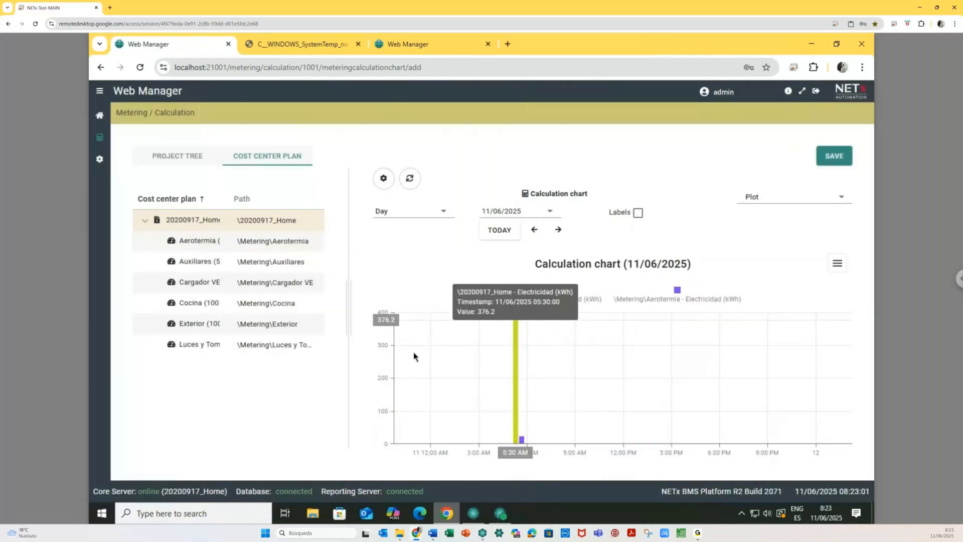
{"action": "left_click_drag", "start_coordinate": [248, 282], "coordinate": [575, 405]}
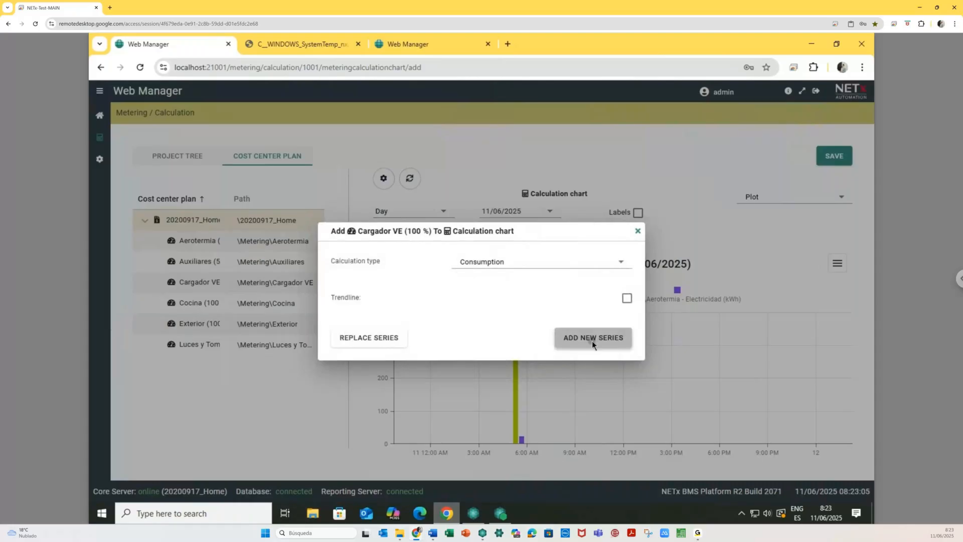
{"action": "left_click", "coordinate": [592, 341]}
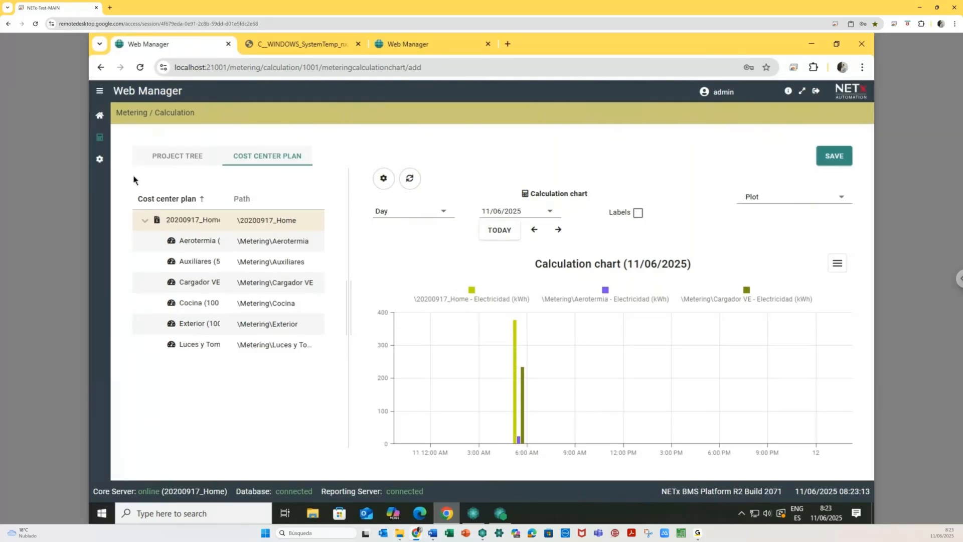
{"action": "left_click", "coordinate": [144, 156]}
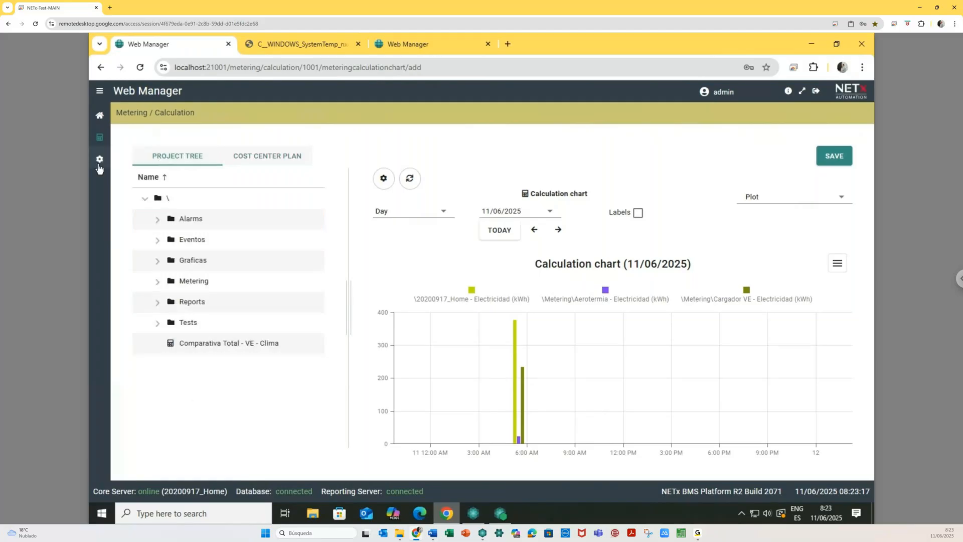
{"action": "left_click", "coordinate": [824, 157]}
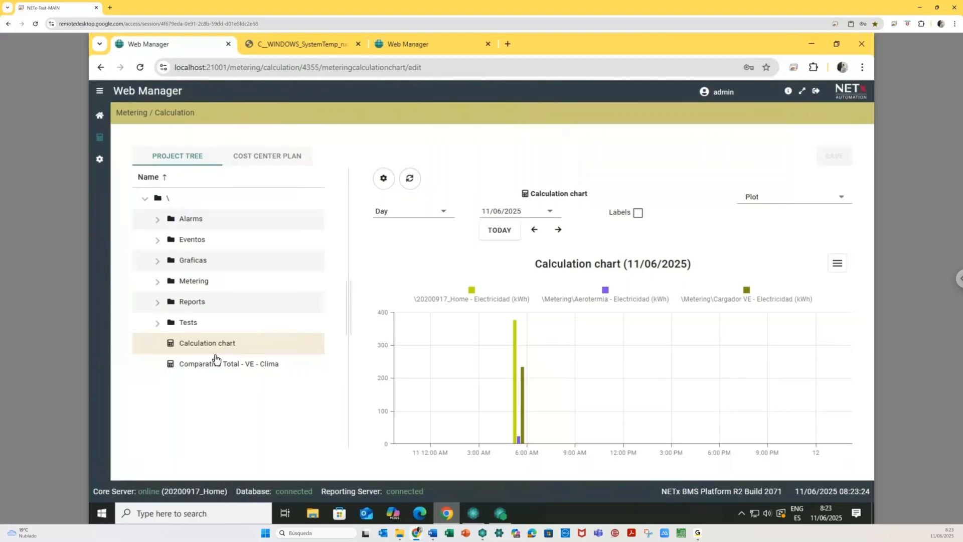
- Add a Luces y Tomas series to the Comparativa Total - VE - Clima chart
{"action": "left_click", "coordinate": [217, 364]}
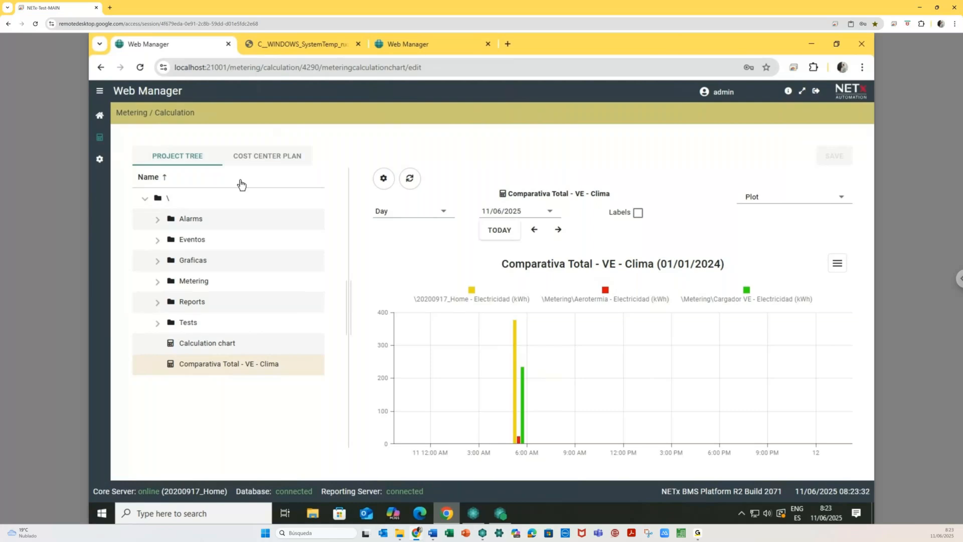
{"action": "left_click", "coordinate": [256, 157]}
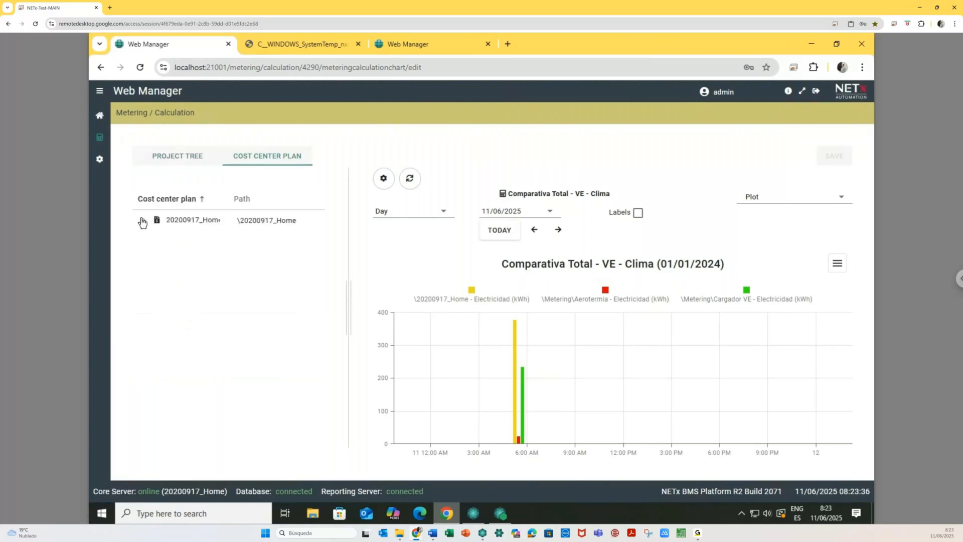
{"action": "left_click", "coordinate": [143, 222]}
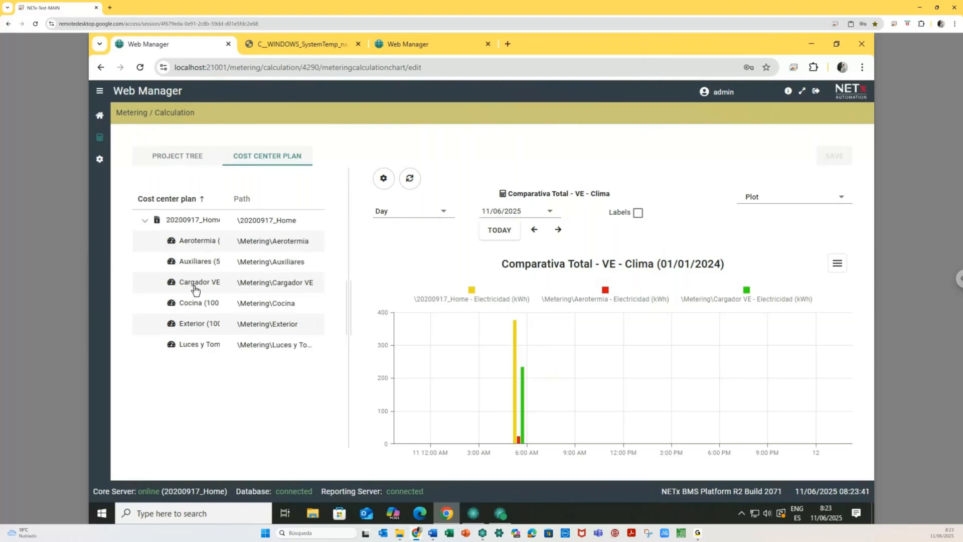
{"action": "left_click_drag", "start_coordinate": [195, 349], "coordinate": [571, 395]}
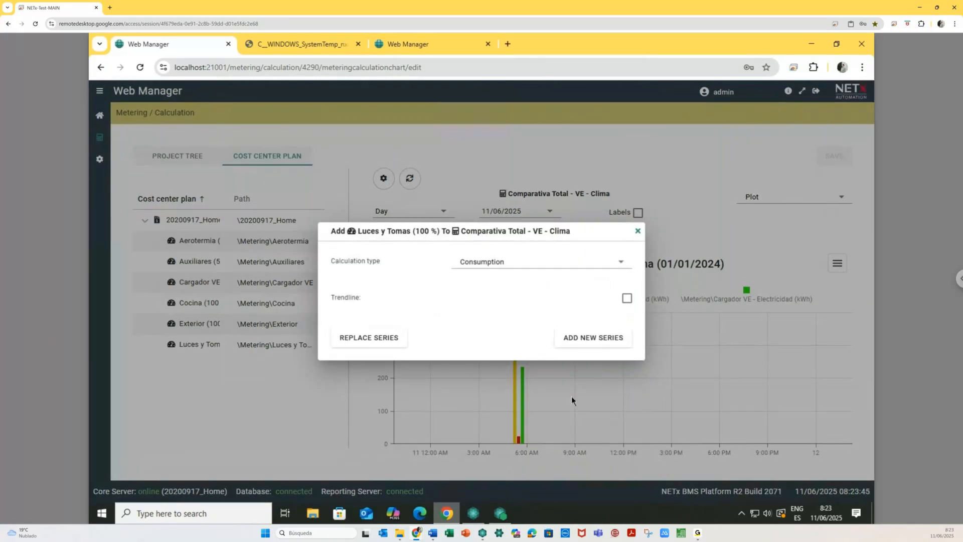
{"action": "left_click", "coordinate": [585, 338]}
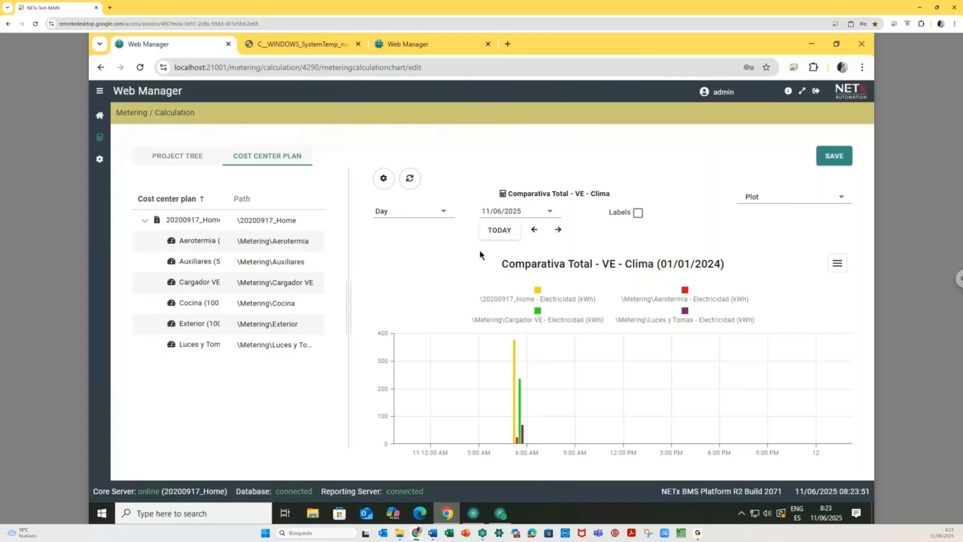
- Browse earlier weeks, then switch the chart to a monthly view of May 2025
{"action": "left_click", "coordinate": [416, 212]}
{"action": "left_click", "coordinate": [411, 262]}
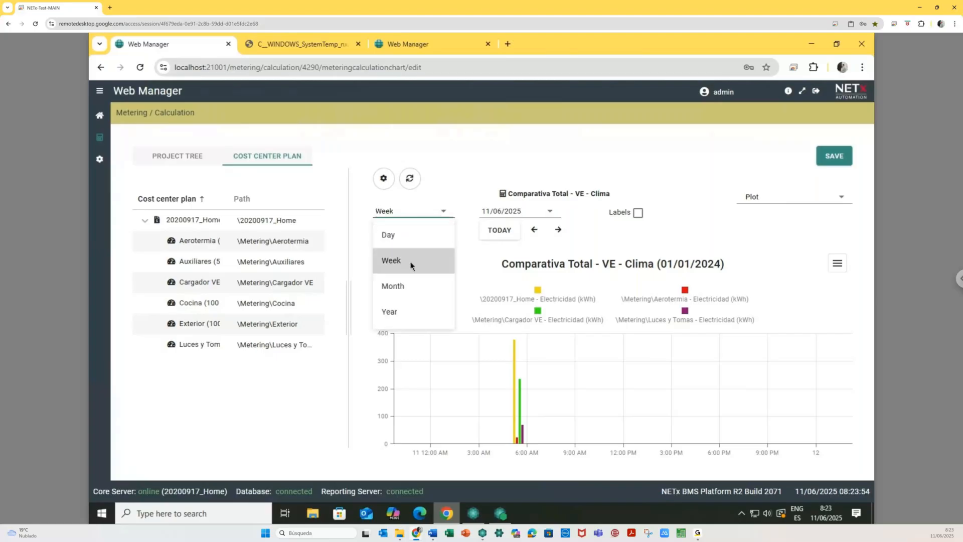
{"action": "left_click", "coordinate": [411, 262]}
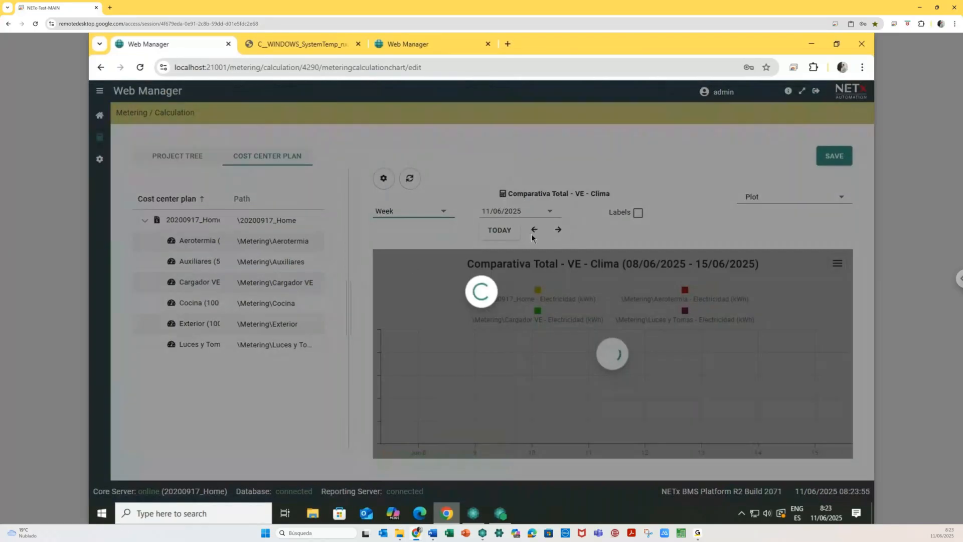
{"action": "left_click", "coordinate": [534, 229]}
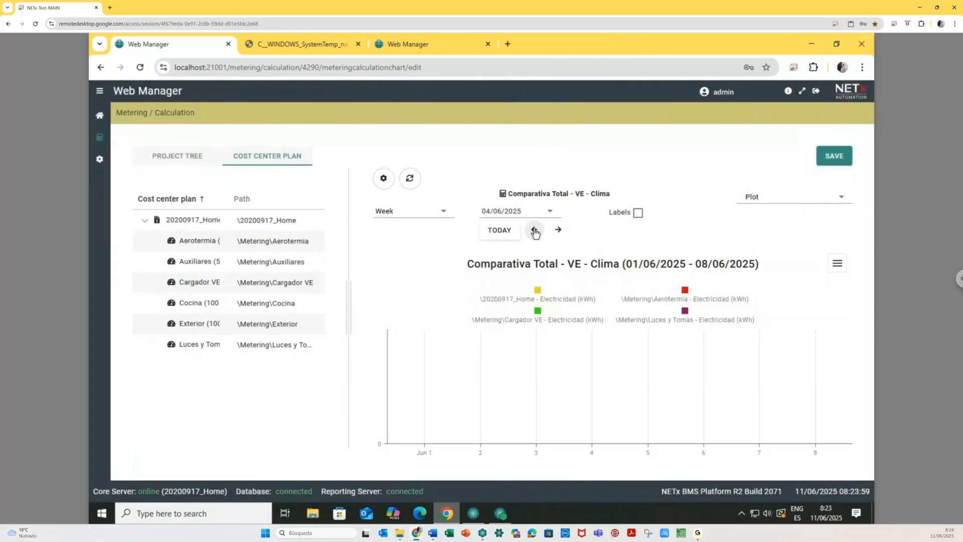
{"action": "left_click", "coordinate": [535, 230]}
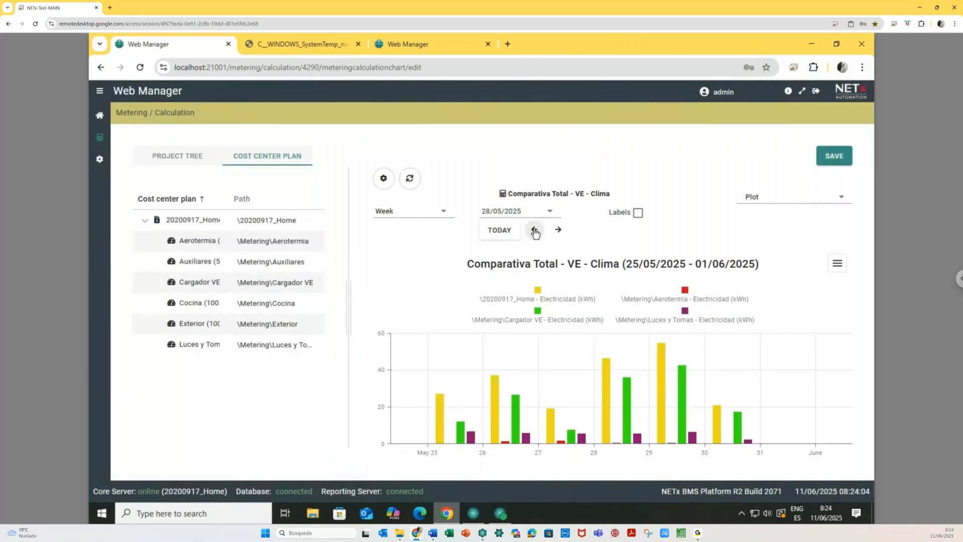
{"action": "left_click", "coordinate": [413, 210]}
{"action": "left_click", "coordinate": [441, 286]}
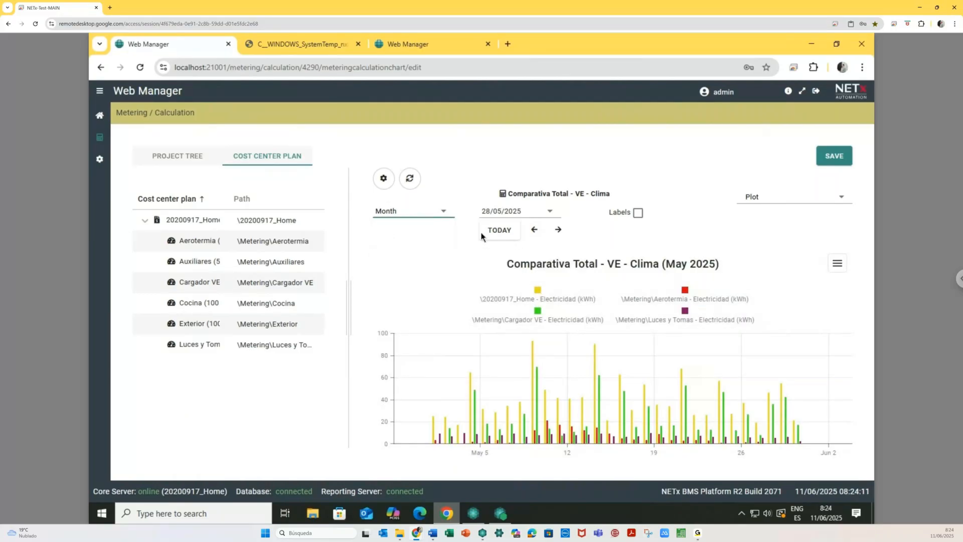
{"action": "left_click", "coordinate": [558, 231]}
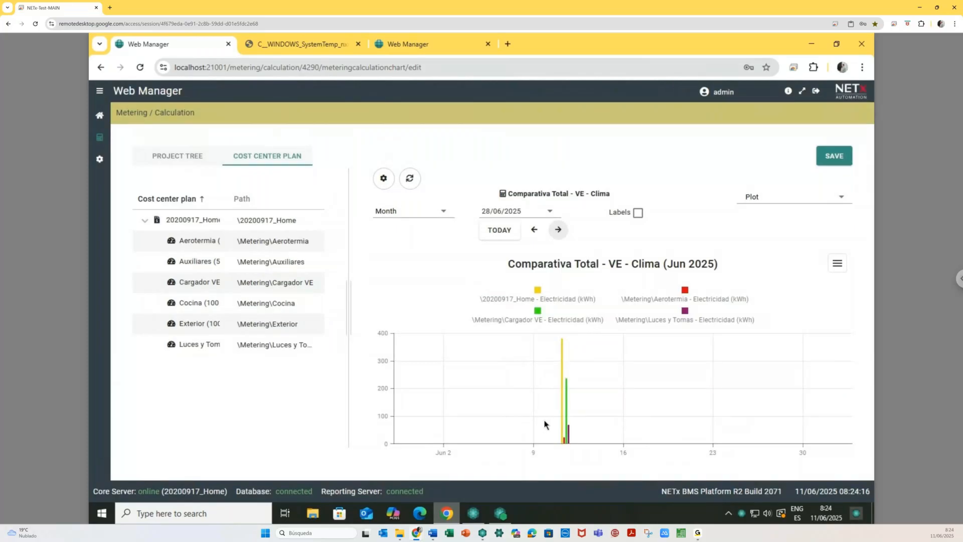
{"action": "left_click", "coordinate": [534, 230]}
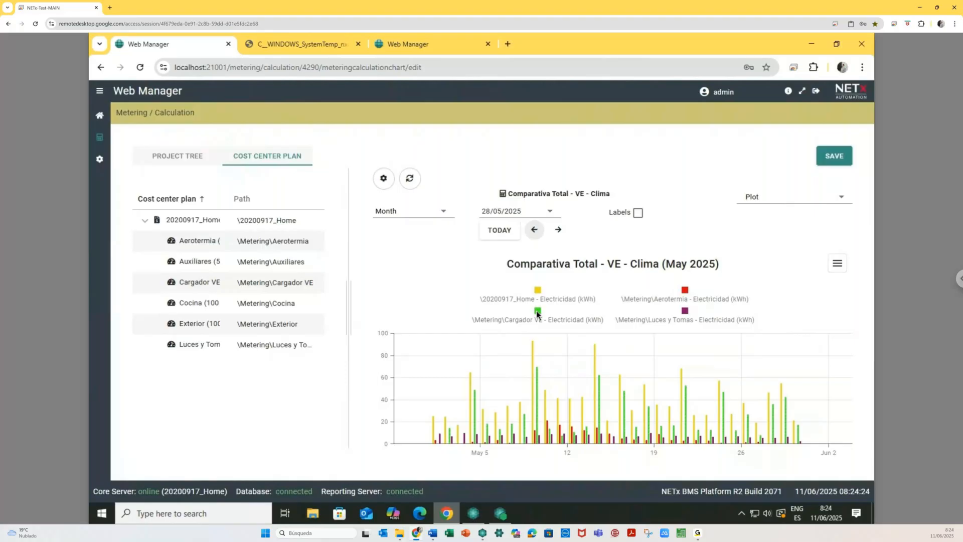
- Hide the 20200917_Home, Luces y Tomas and Cargador VE series, leaving only Aerotermia
{"action": "left_click", "coordinate": [537, 292]}
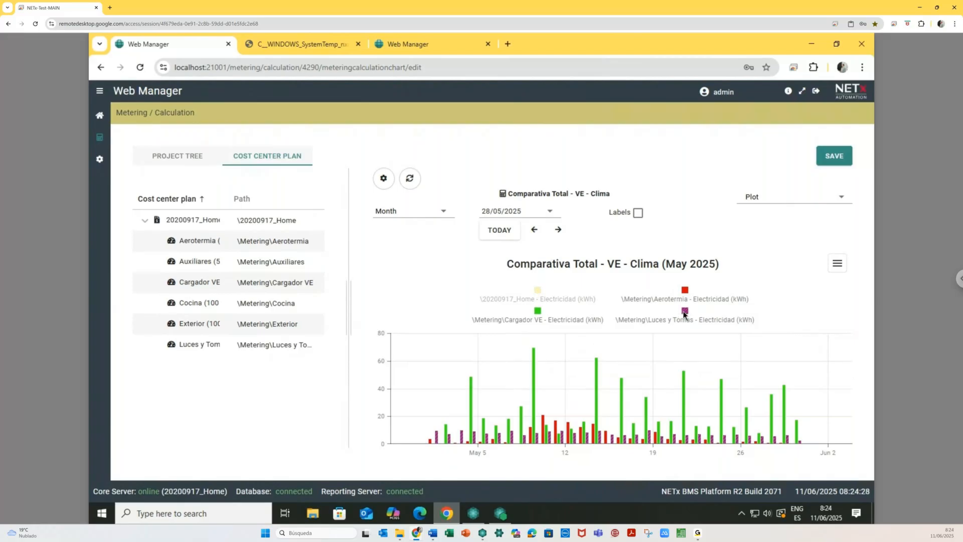
{"action": "left_click", "coordinate": [685, 315]}
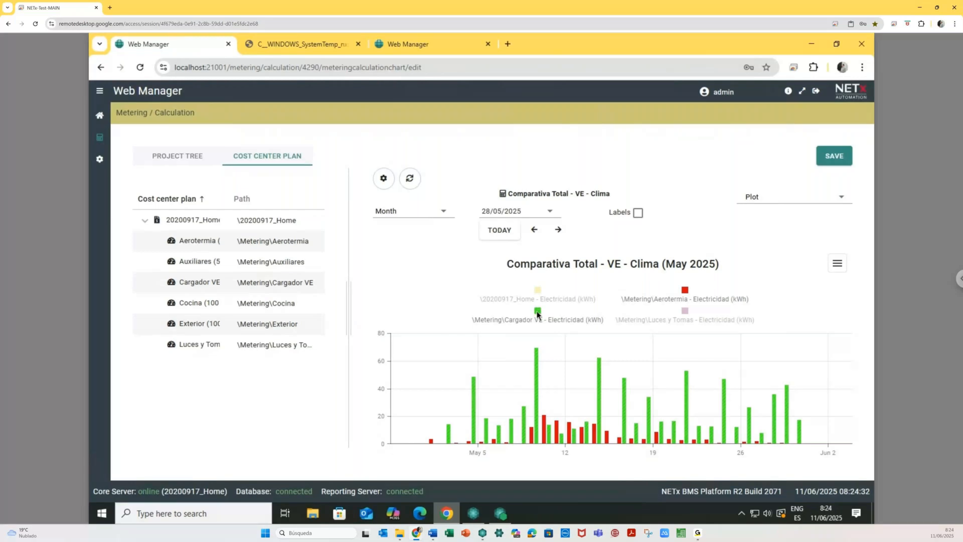
{"action": "left_click", "coordinate": [538, 314]}
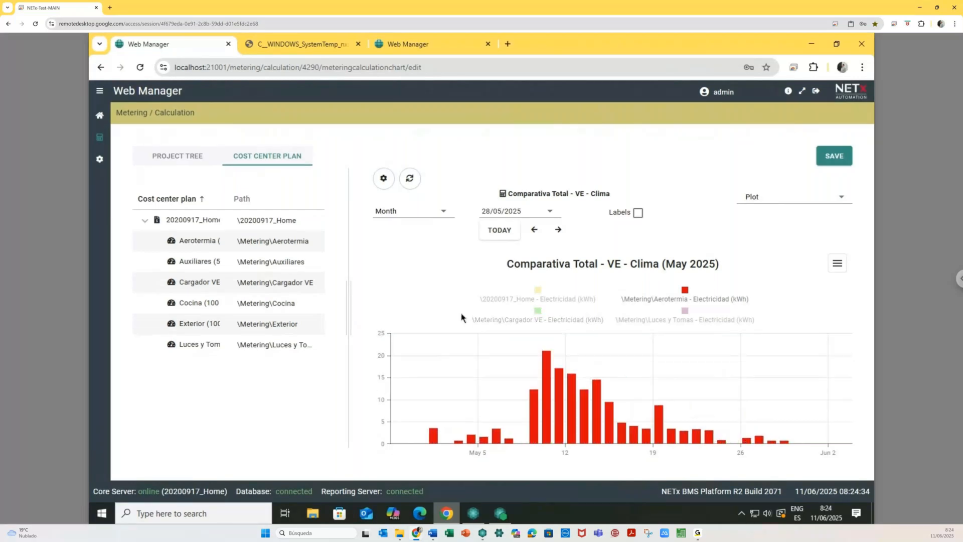
{"action": "left_click", "coordinate": [836, 264]}
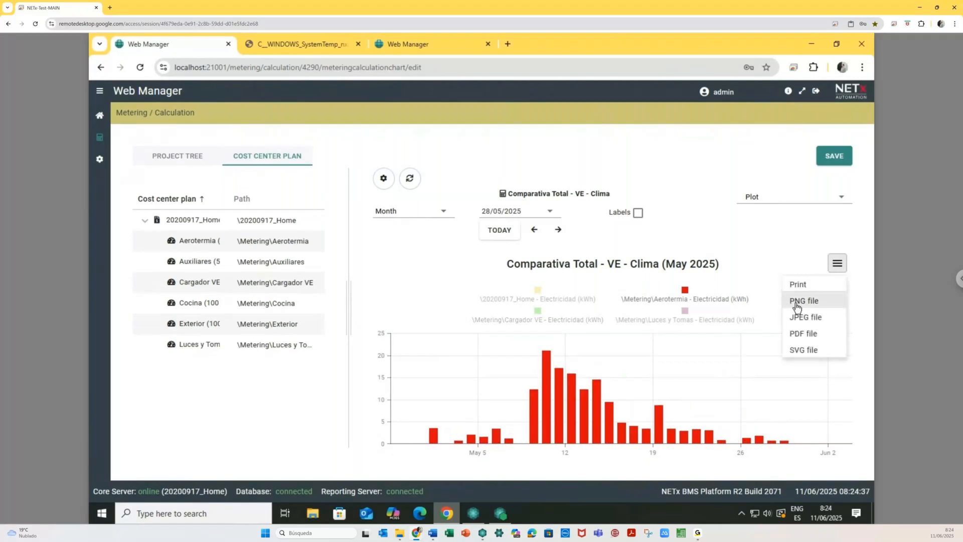
- Show the Comparativa data as a daily table and scroll to the end of May
{"action": "left_click", "coordinate": [780, 197]}
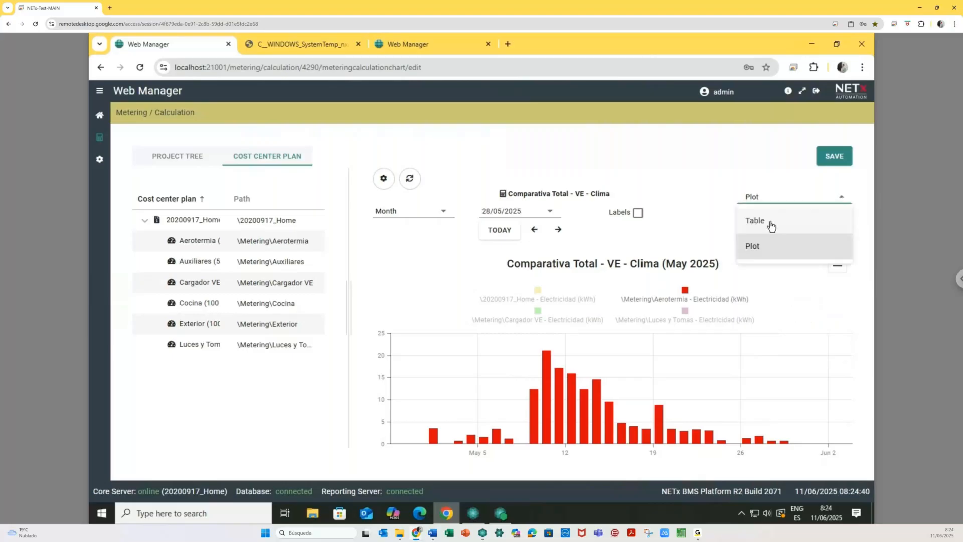
{"action": "left_click", "coordinate": [771, 226]}
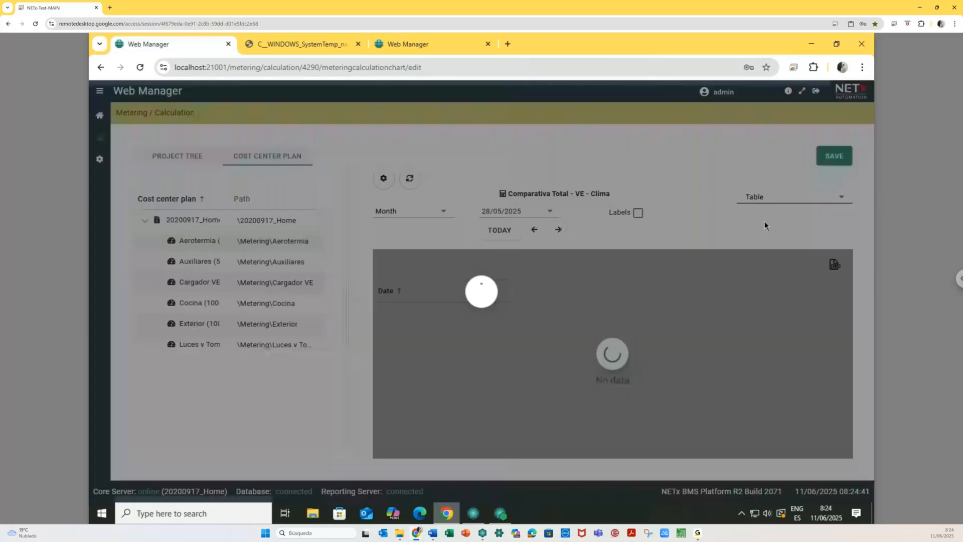
{"action": "scroll", "coordinate": [668, 376], "scroll_direction": "down", "scroll_amount": 8}
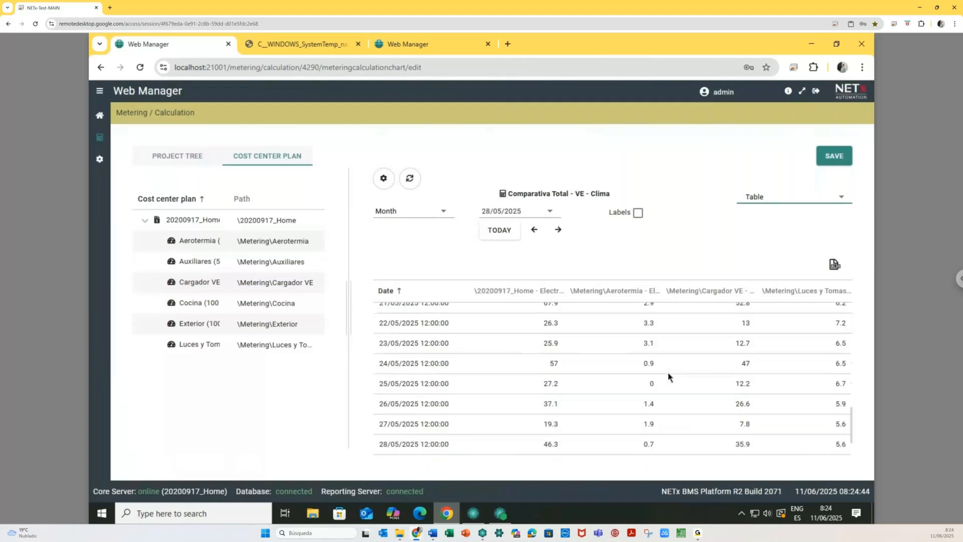
{"action": "scroll", "coordinate": [668, 376], "scroll_direction": "down", "scroll_amount": 1}
{"action": "scroll", "coordinate": [669, 376], "scroll_direction": "down", "scroll_amount": 2}
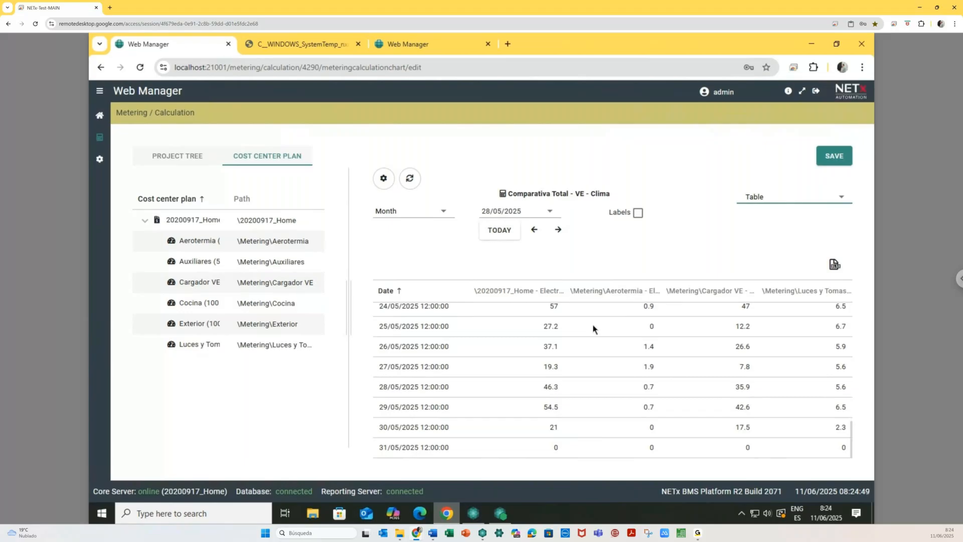
{"action": "left_click", "coordinate": [99, 117]}
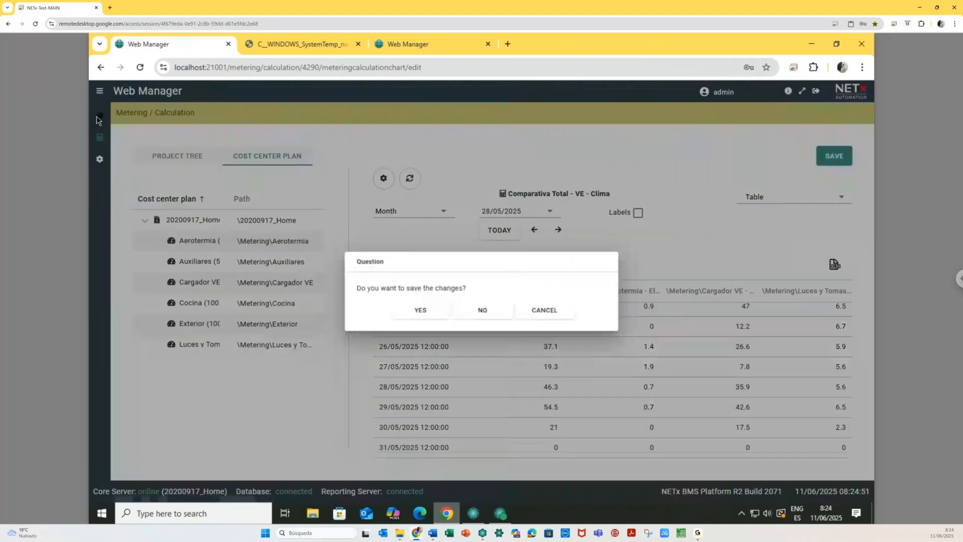
- Save the chart changes and open the Grafico Calculo Consumos T/T-1 report's calculation chart setting
{"action": "left_click", "coordinate": [424, 322]}
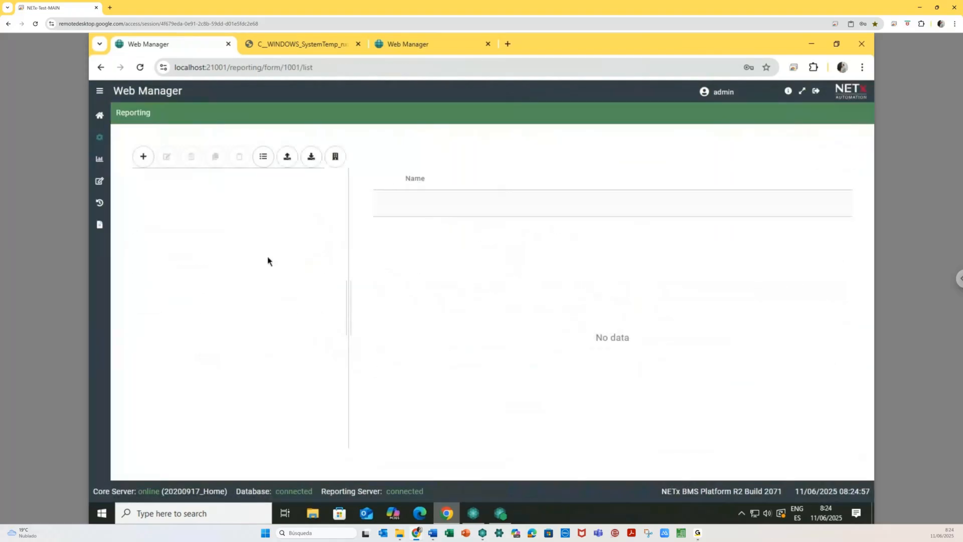
{"action": "left_click", "coordinate": [210, 393]}
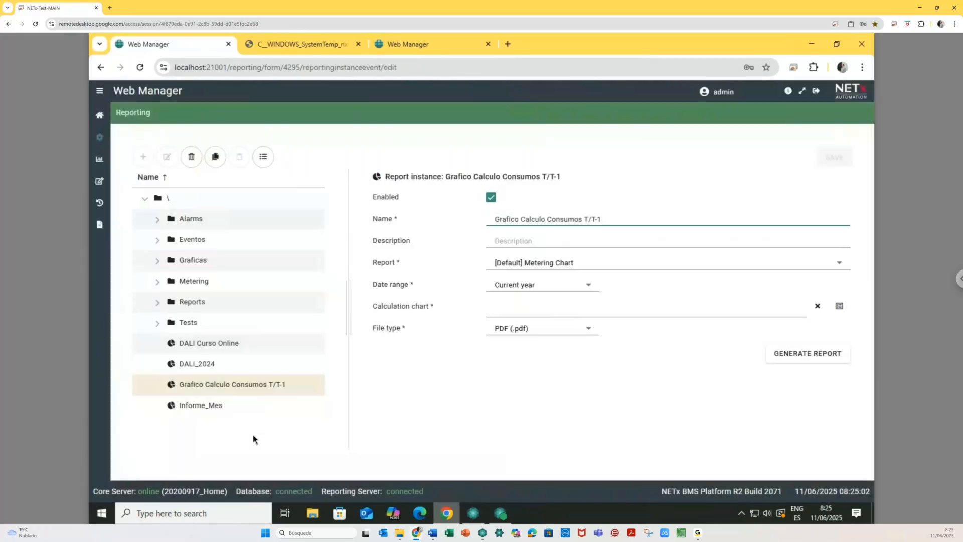
{"action": "left_click", "coordinate": [840, 306]}
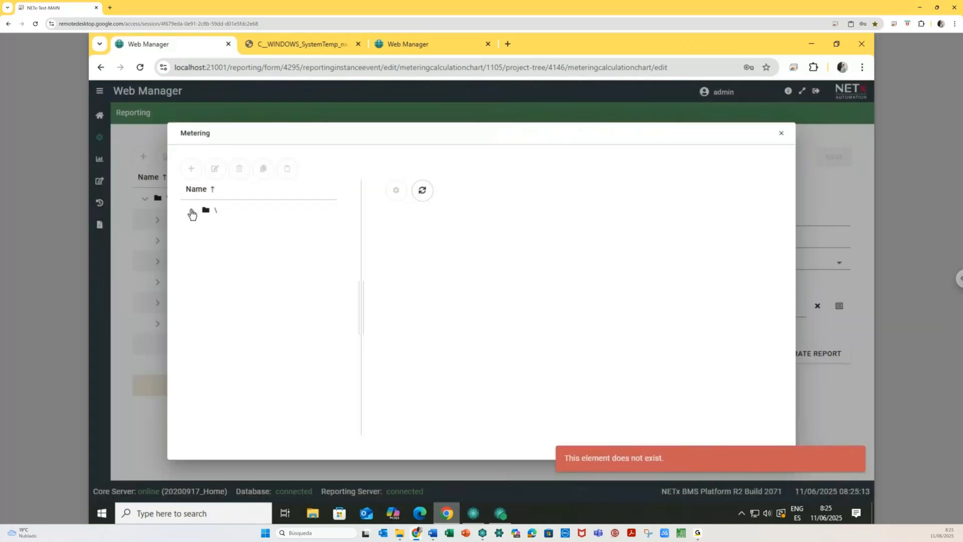
- Try assigning the Comparativa Total - VE - Clima chart, reloading with F5 and retrying
{"action": "left_click", "coordinate": [193, 211]}
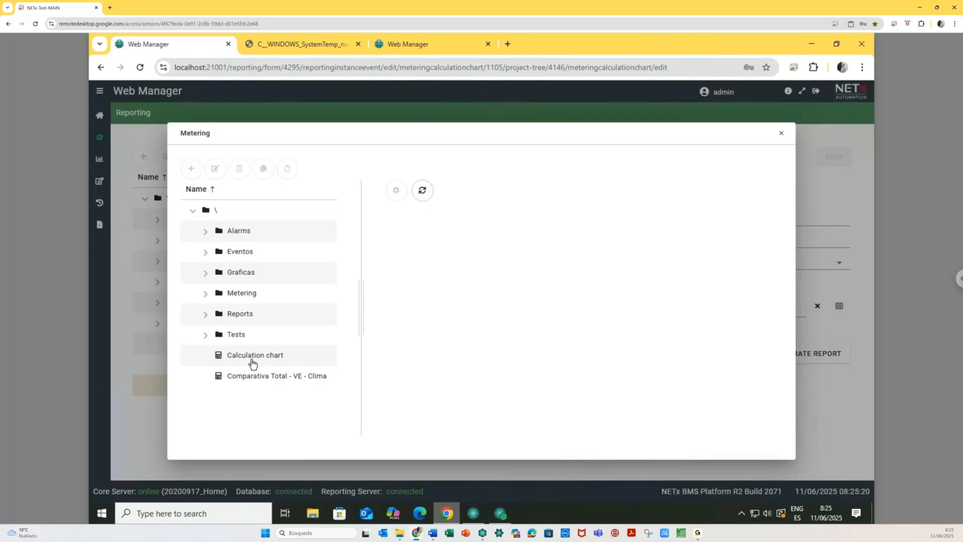
{"action": "left_click", "coordinate": [422, 197]}
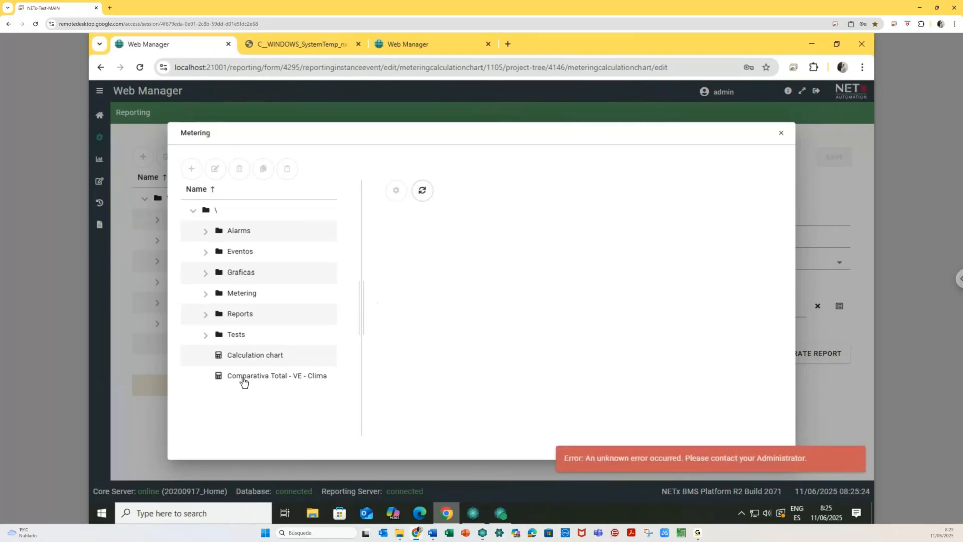
{"action": "left_click", "coordinate": [781, 134]}
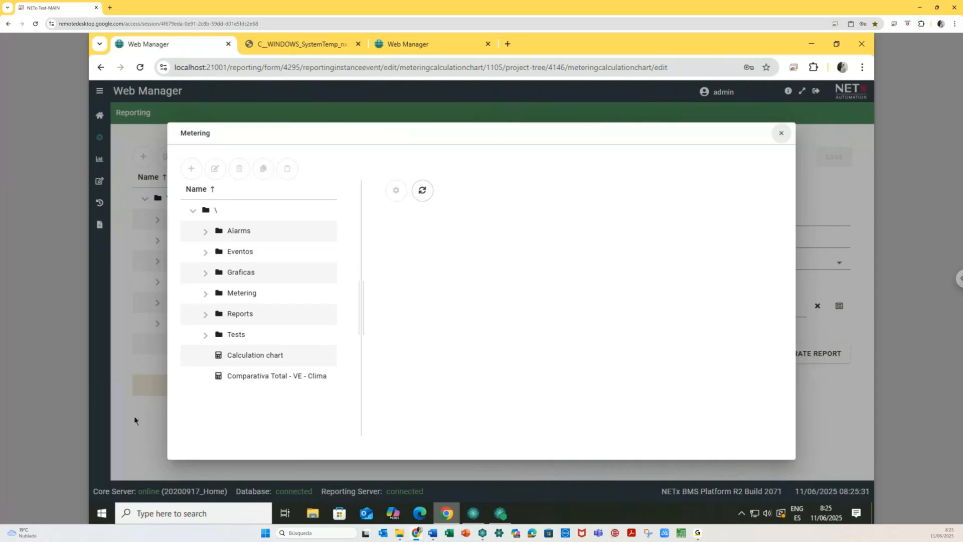
{"action": "key", "text": "F5"}
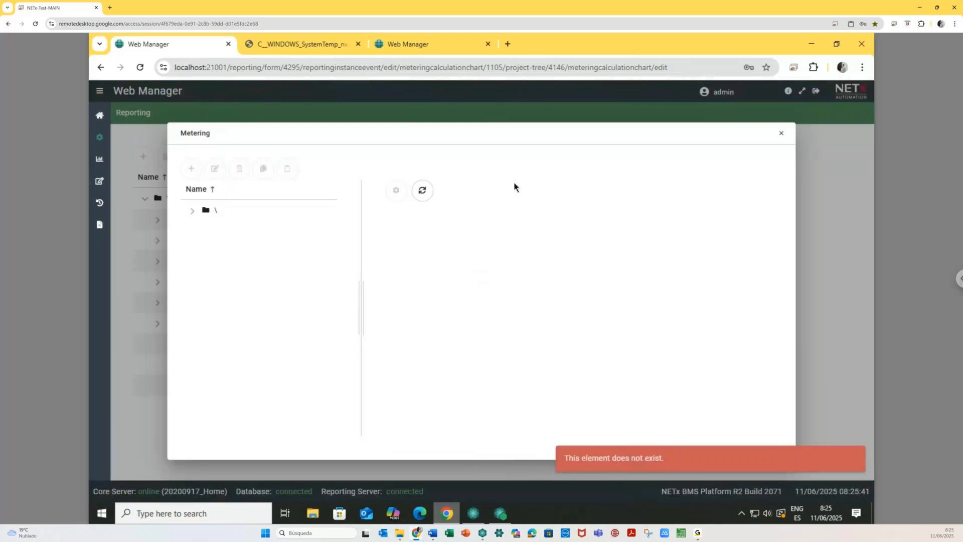
{"action": "left_click", "coordinate": [192, 210]}
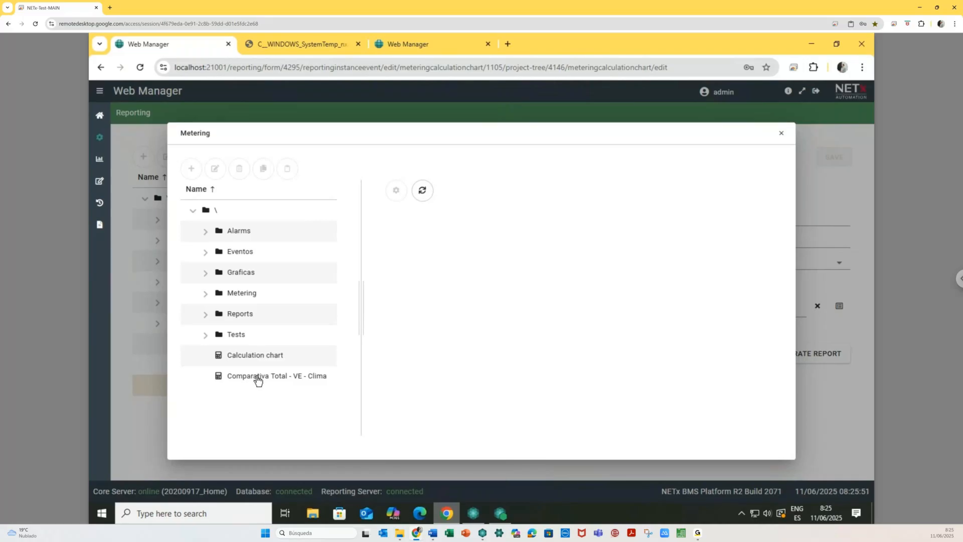
{"action": "left_click", "coordinate": [422, 190]}
- Close the stuck Web Manager tab and log back in on the other tab
{"action": "left_click", "coordinate": [228, 44]}
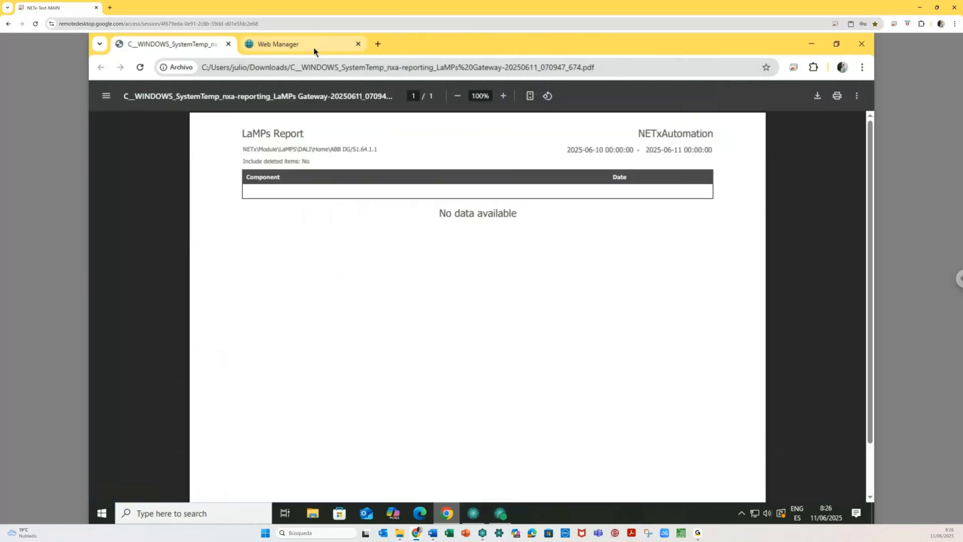
{"action": "left_click", "coordinate": [314, 45]}
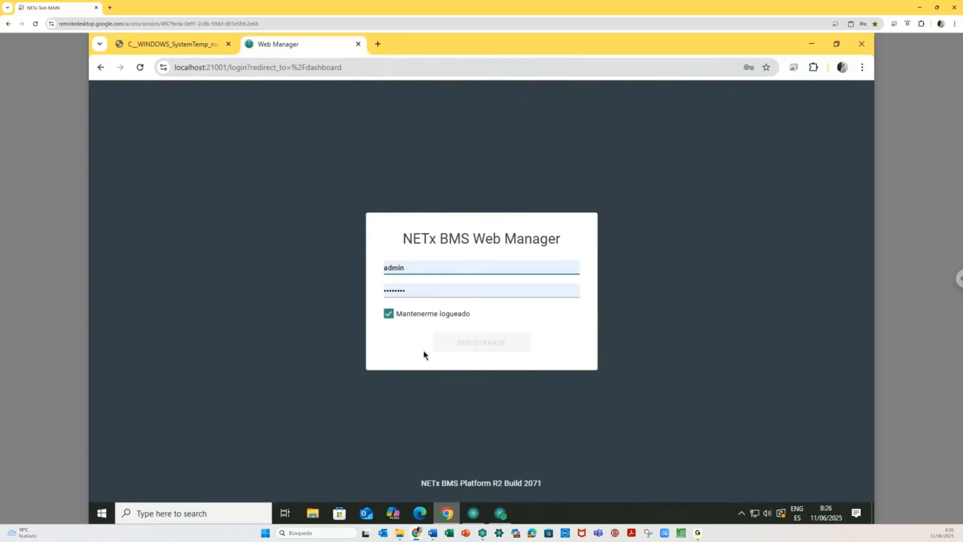
{"action": "left_click", "coordinate": [506, 342]}
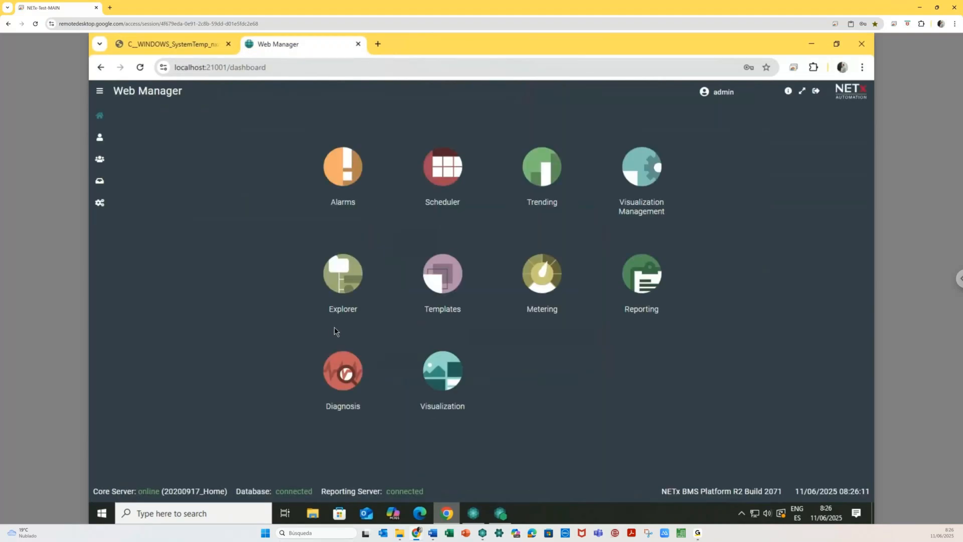
{"action": "left_click", "coordinate": [540, 337]}
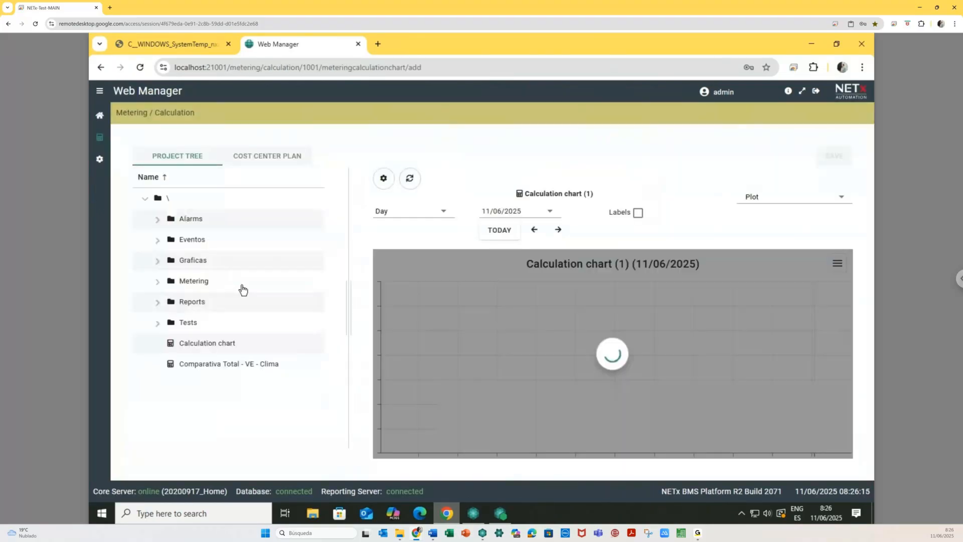
- Look over the Informe_Mes report in Reporting, then return to the dashboard
{"action": "left_click", "coordinate": [99, 115]}
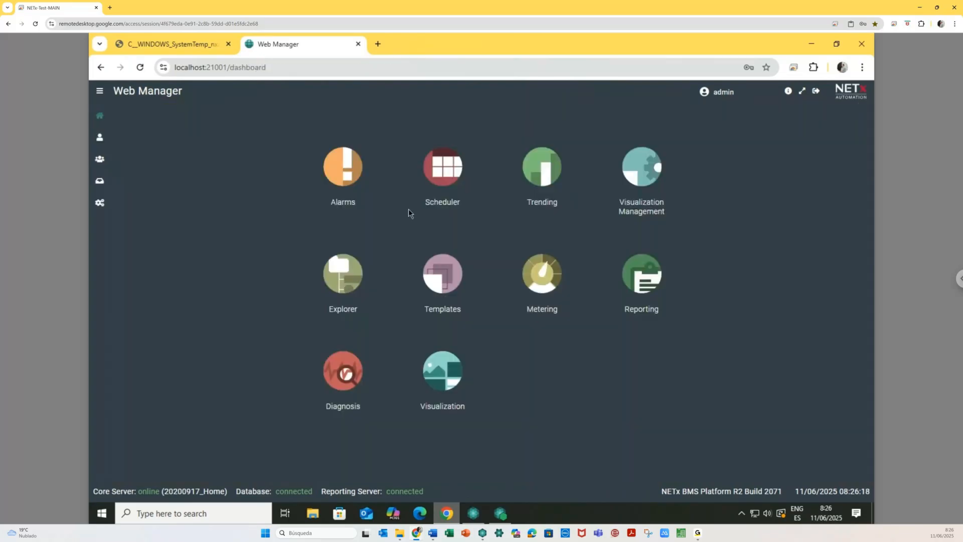
{"action": "left_click", "coordinate": [636, 275]}
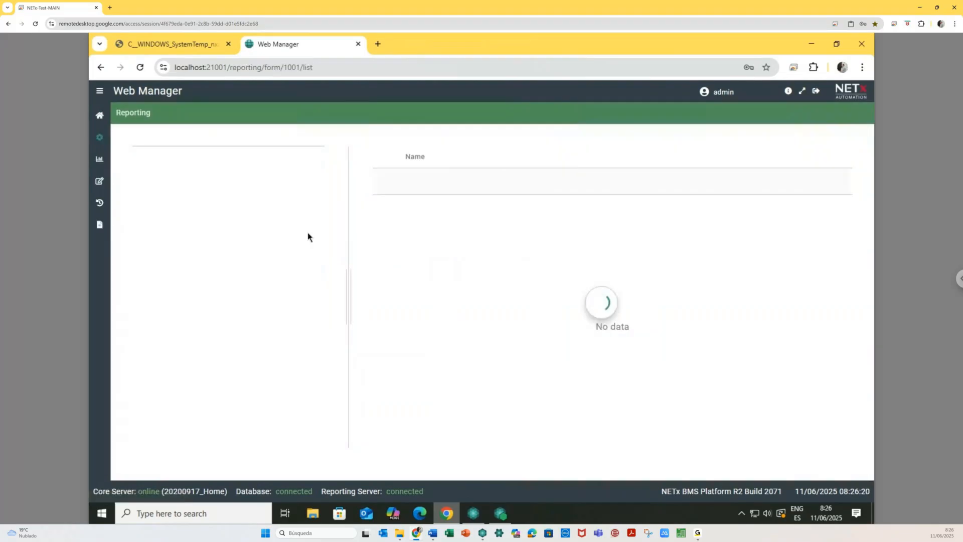
{"action": "left_click", "coordinate": [198, 407]}
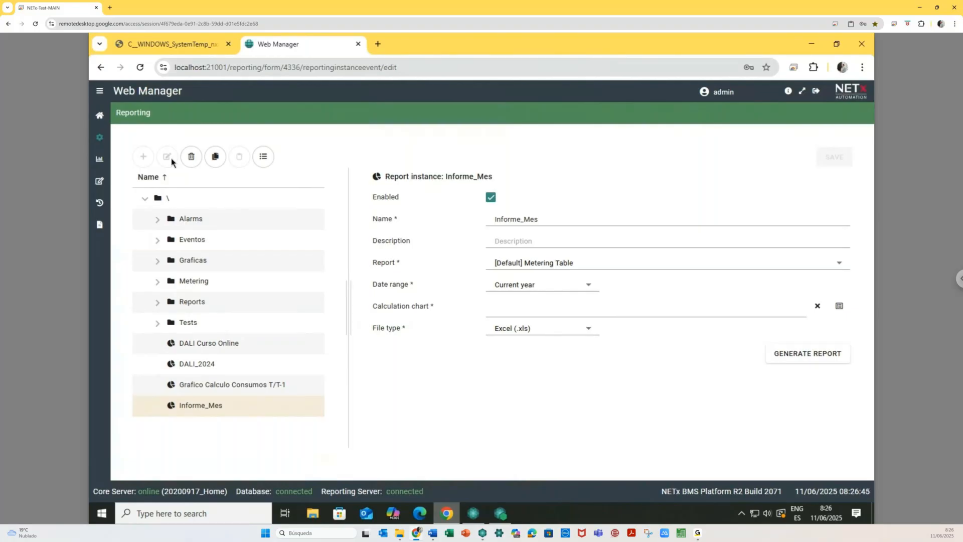
{"action": "left_click", "coordinate": [100, 115]}
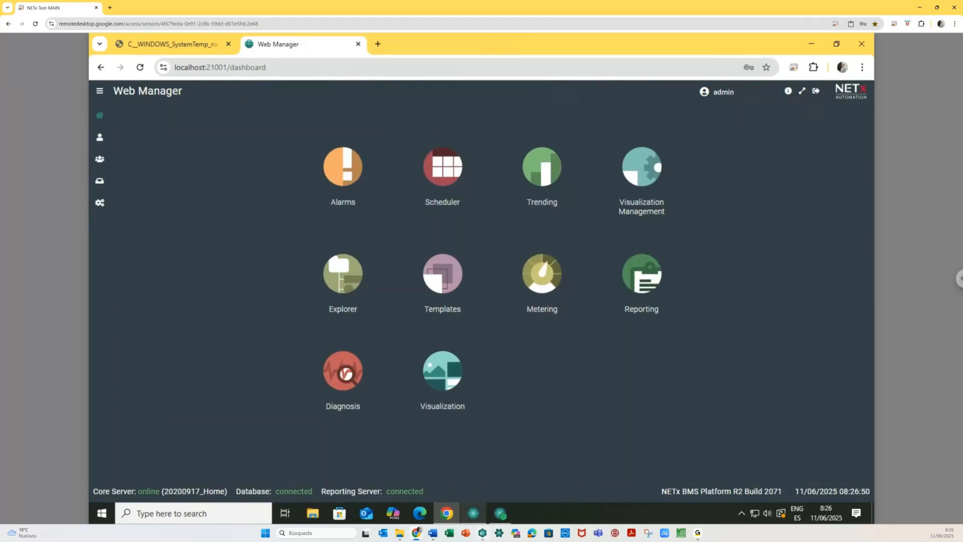
{"action": "key", "text": "alt+Tab"}
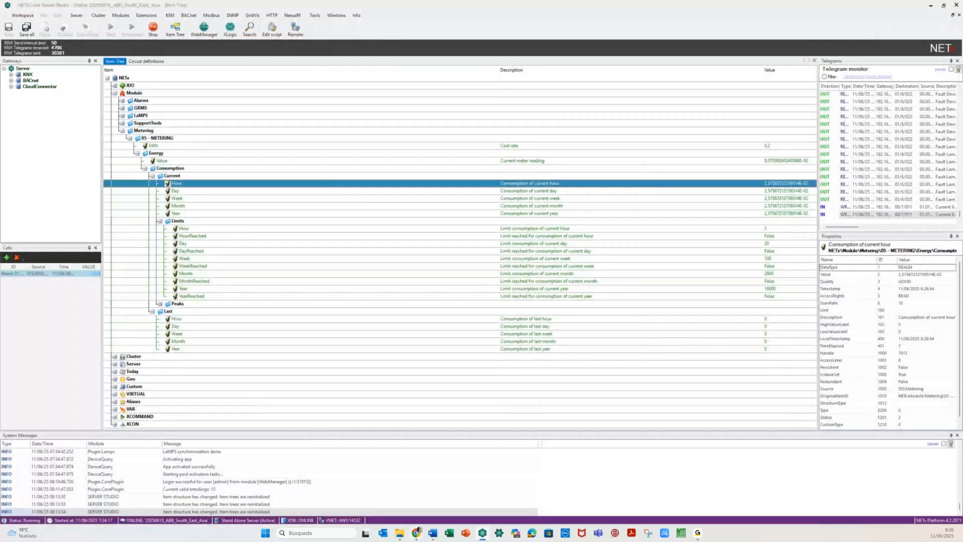
- Switch from Core Server Studio back to the Web Manager dashboard with Alt+Tab
{"action": "key", "text": "alt+Tab"}
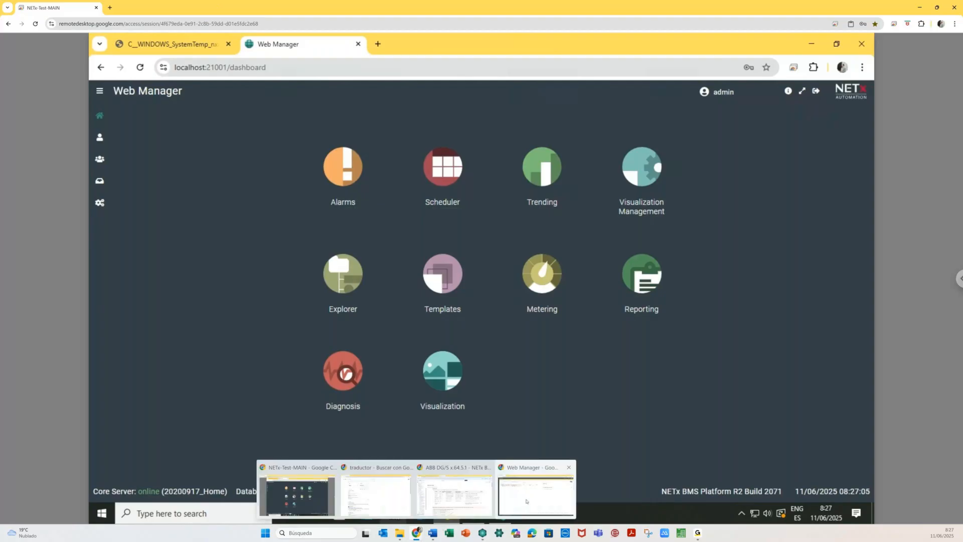
- Save the pending chart changes and add a '04 - REPORTS' folder to the reporting tree
{"action": "left_click", "coordinate": [536, 494]}
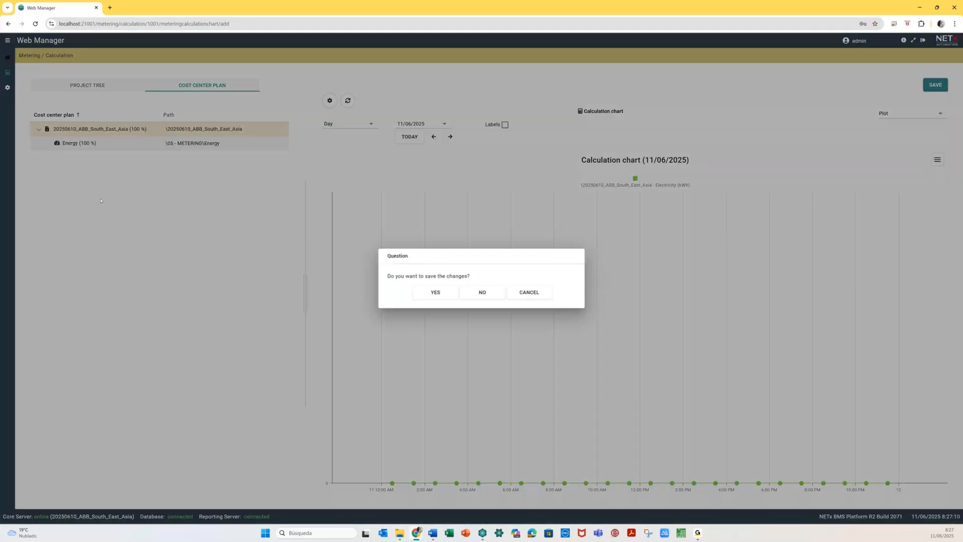
{"action": "left_click", "coordinate": [435, 294]}
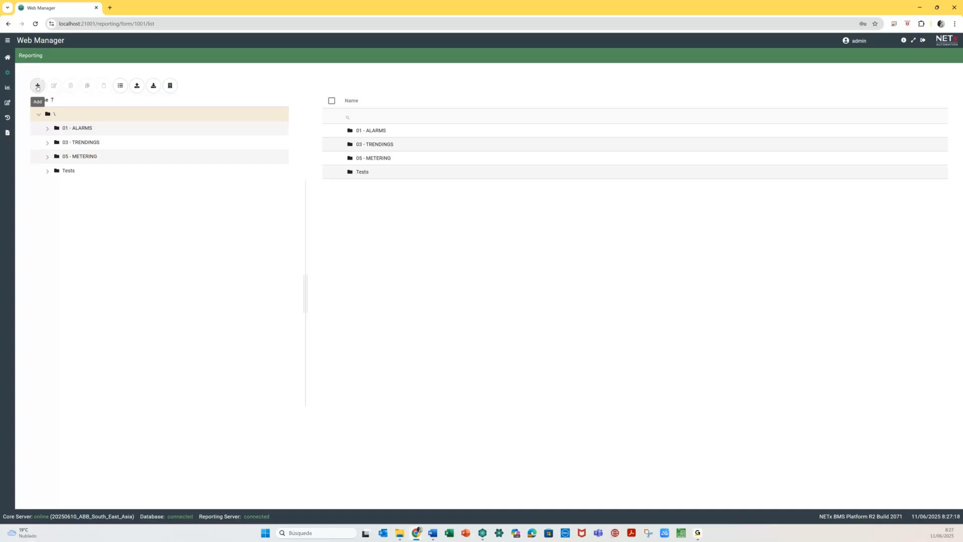
{"action": "left_click", "coordinate": [37, 87]}
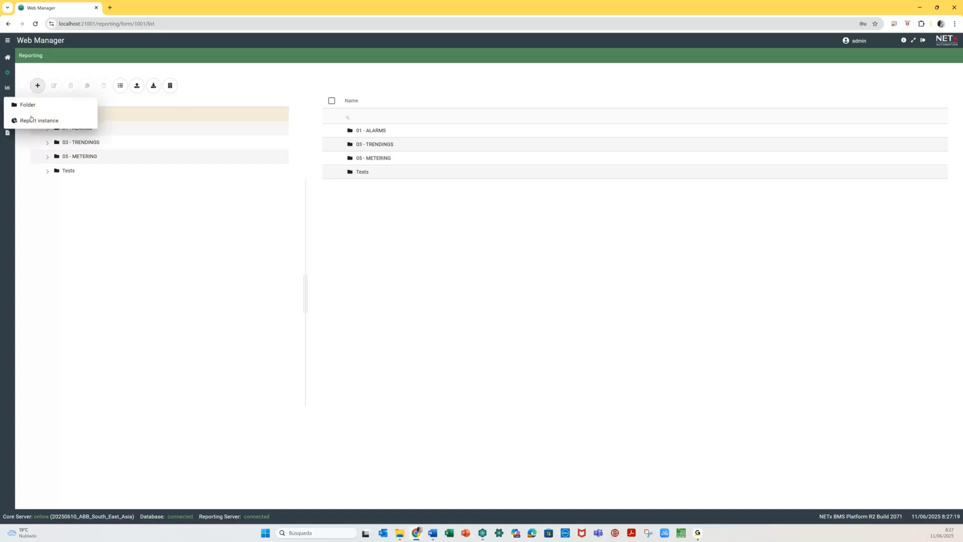
{"action": "left_click", "coordinate": [28, 105]}
{"action": "type", "text": "04 - REPORTS"}
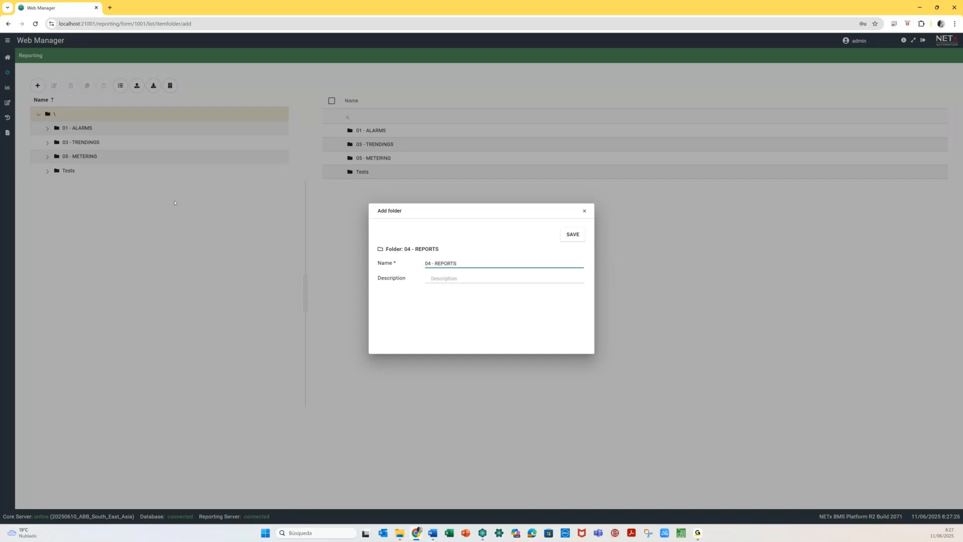
{"action": "left_click", "coordinate": [572, 234]}
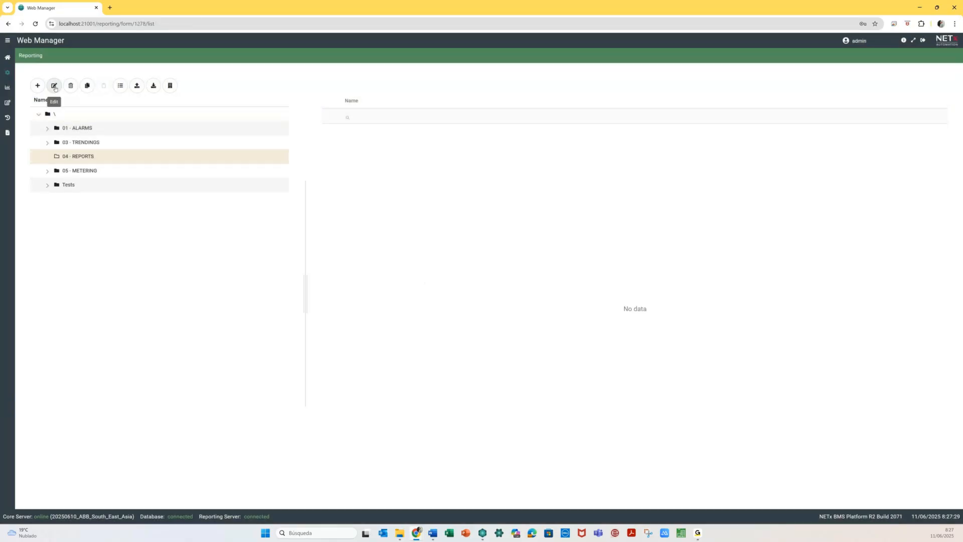
- Start a new report instance in the folder named 'Energy'
{"action": "left_click", "coordinate": [36, 86]}
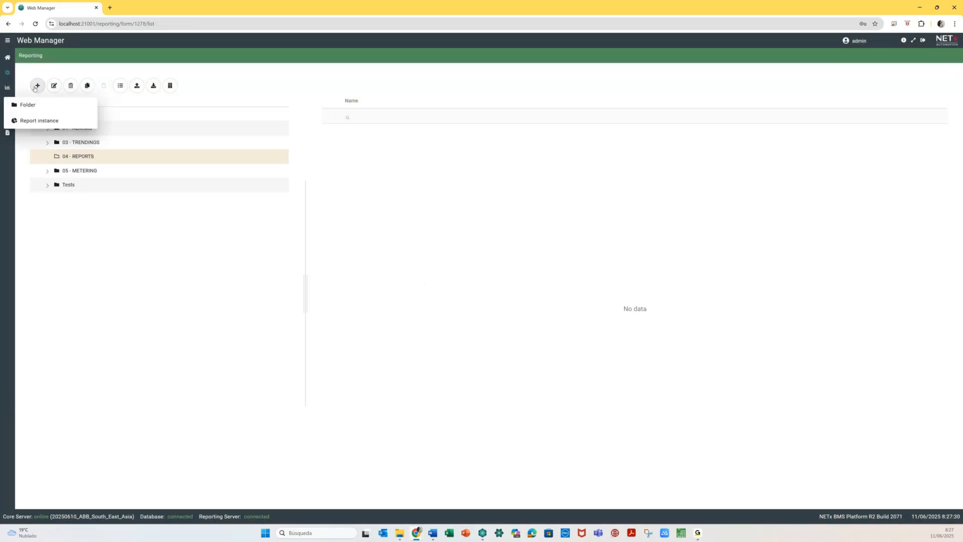
{"action": "left_click", "coordinate": [39, 121]}
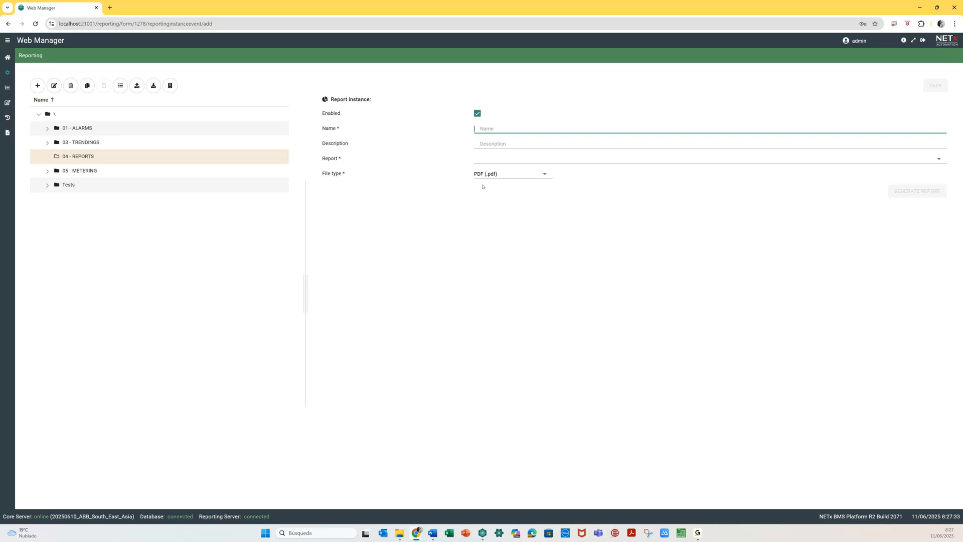
{"action": "type", "text": "Energy"}
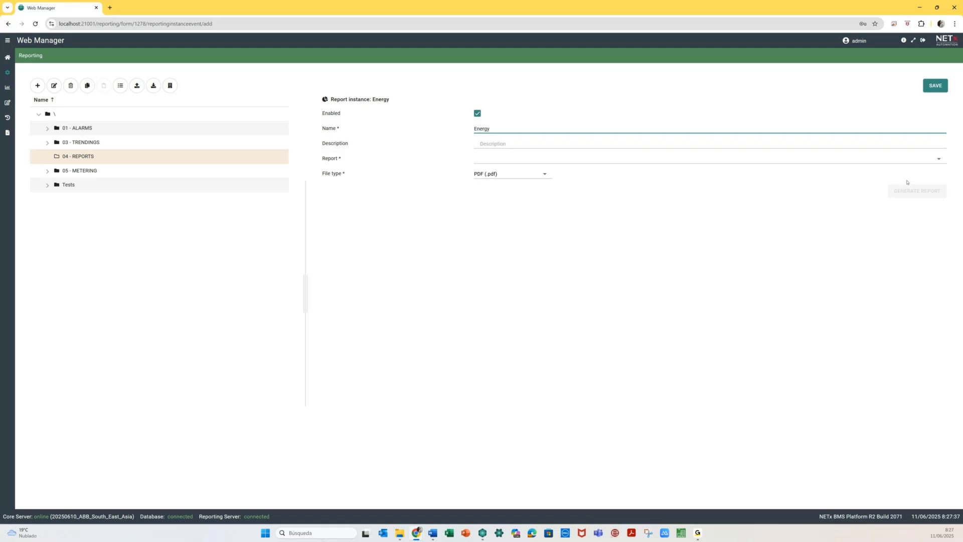
{"action": "left_click", "coordinate": [941, 159]}
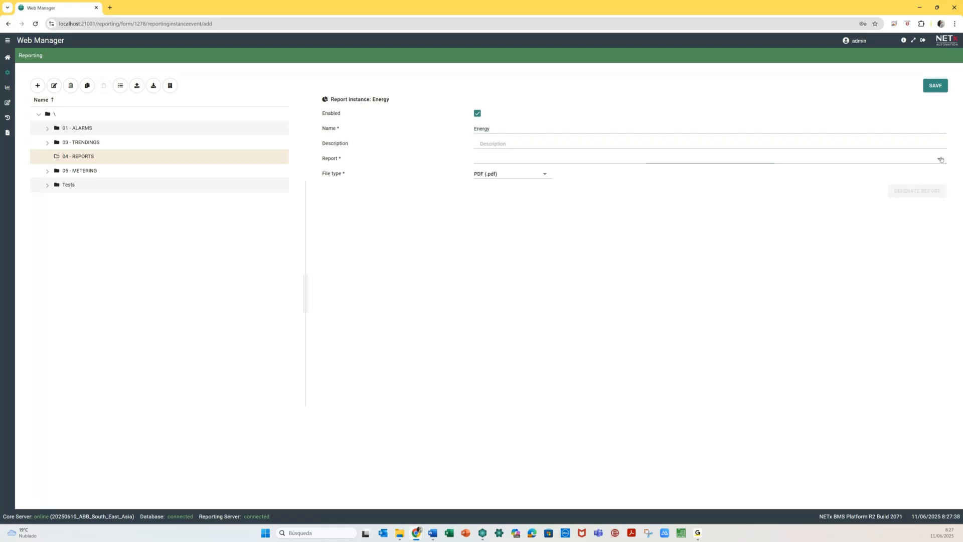
- Make Energy a [Default] Metering Chart using the Calculation chart and generate the PDF
{"action": "scroll", "coordinate": [588, 308], "scroll_direction": "down", "scroll_amount": 2}
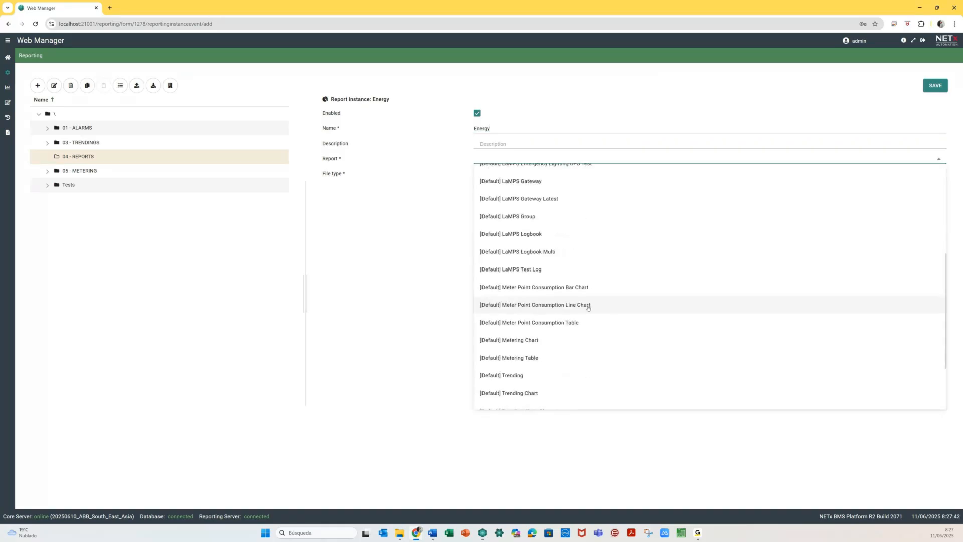
{"action": "scroll", "coordinate": [589, 308], "scroll_direction": "down", "scroll_amount": 1}
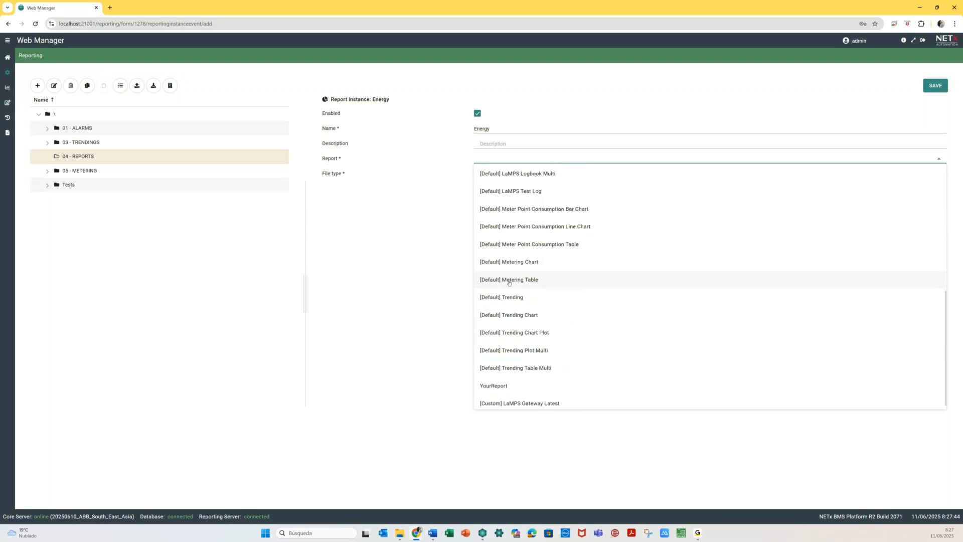
{"action": "left_click", "coordinate": [538, 263]}
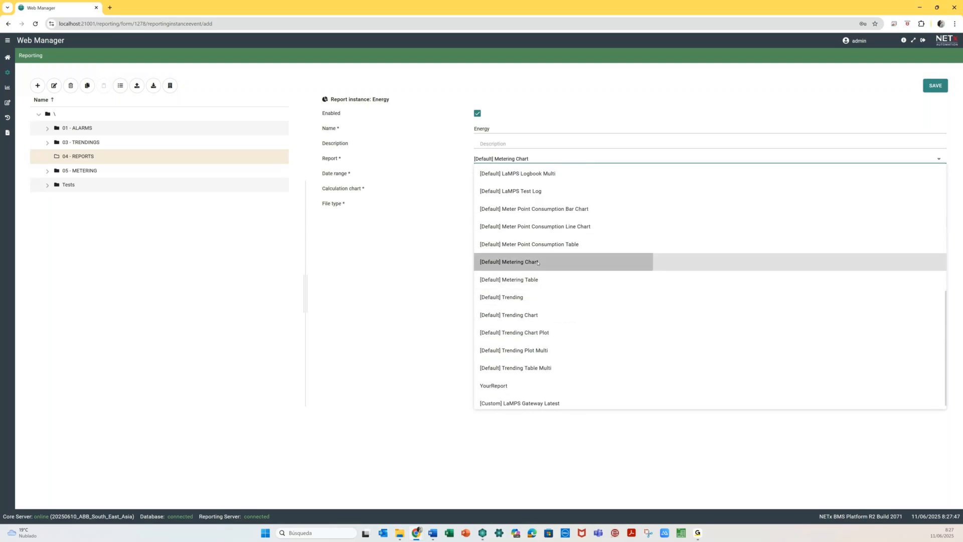
{"action": "left_click", "coordinate": [939, 189]}
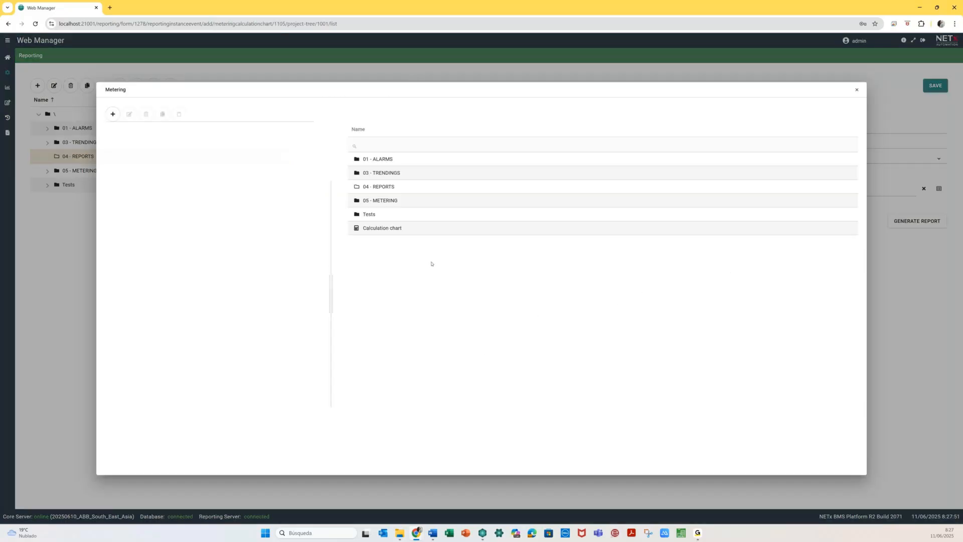
{"action": "left_click", "coordinate": [145, 228]}
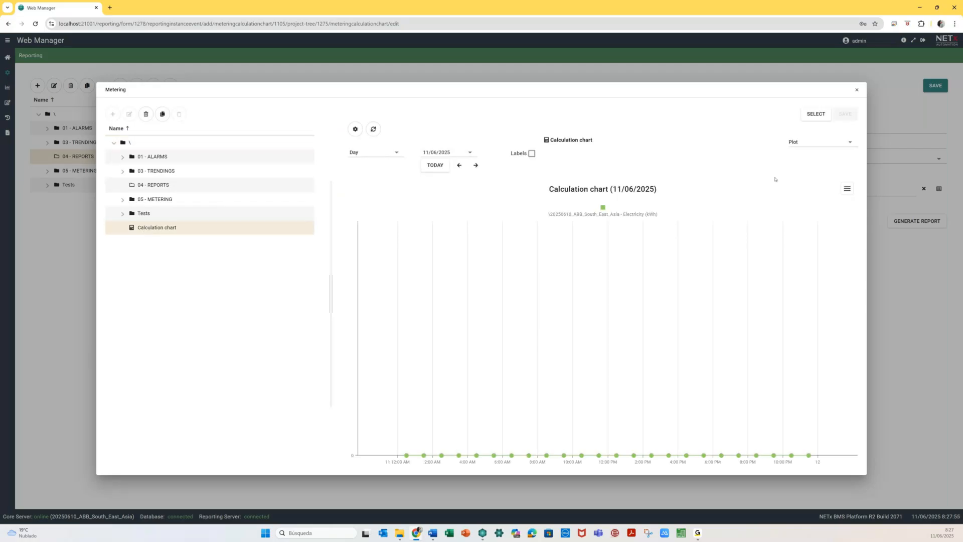
{"action": "left_click", "coordinate": [818, 115]}
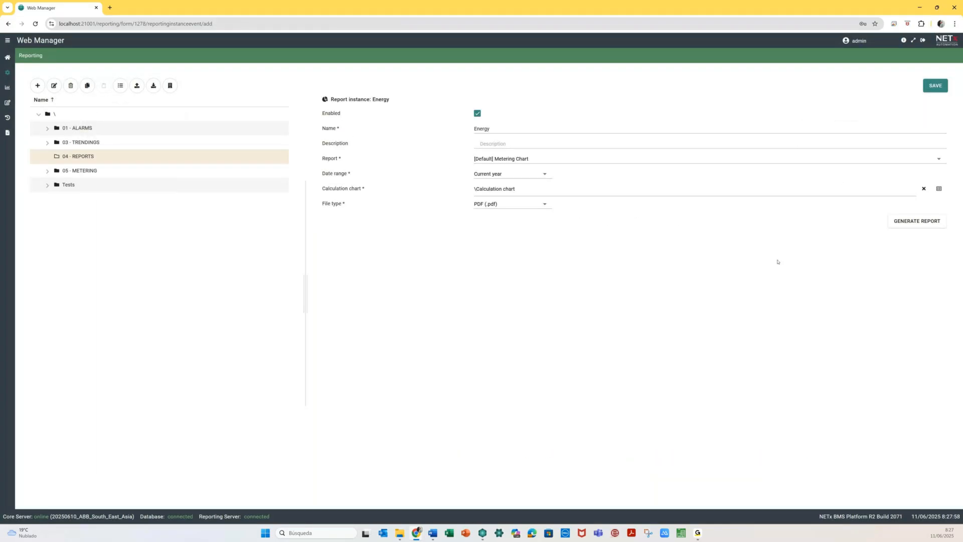
{"action": "left_click", "coordinate": [916, 222]}
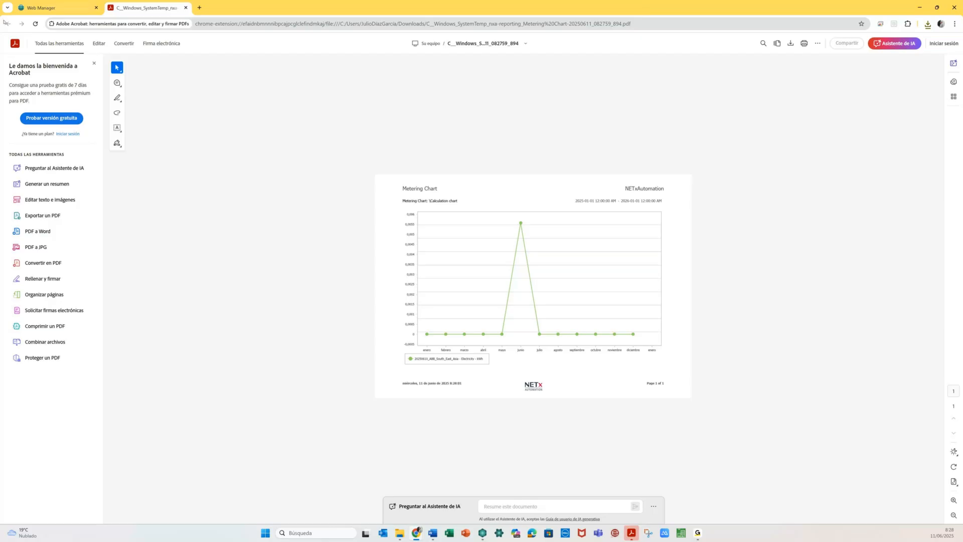
- After reviewing the Metering Chart PDF, go back to the Energy report form in Web Manager
{"action": "left_click", "coordinate": [55, 7]}
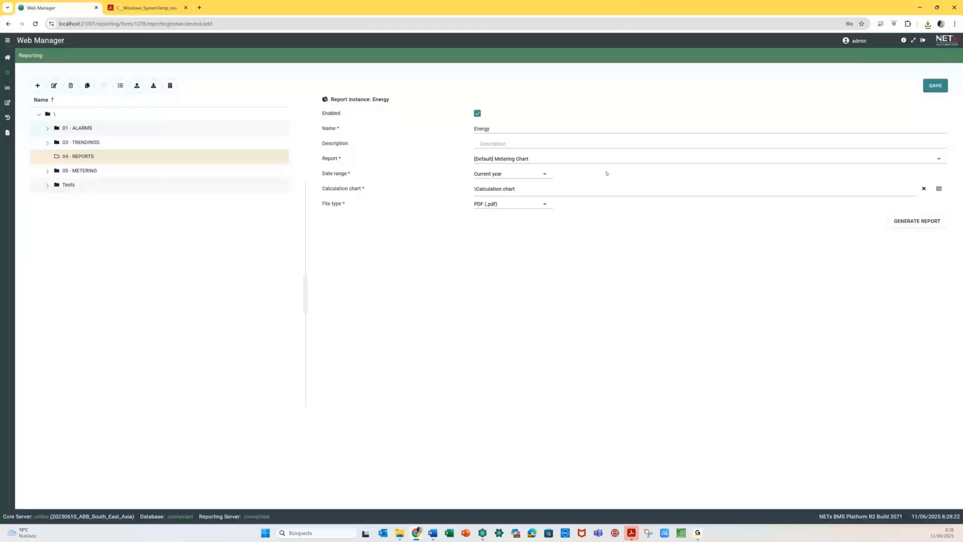
- Set the Energy report's date range to Today and regenerate it
{"action": "left_click", "coordinate": [544, 174]}
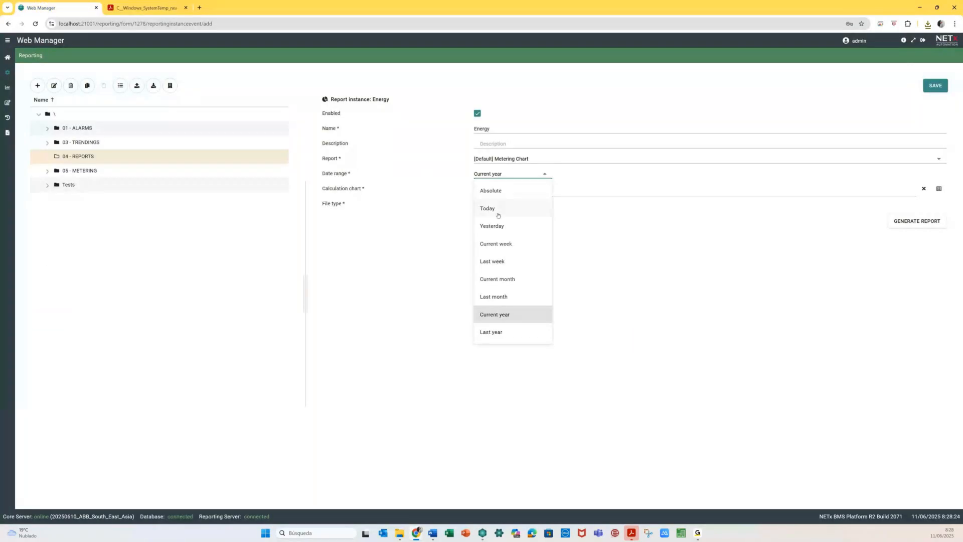
{"action": "left_click", "coordinate": [498, 212]}
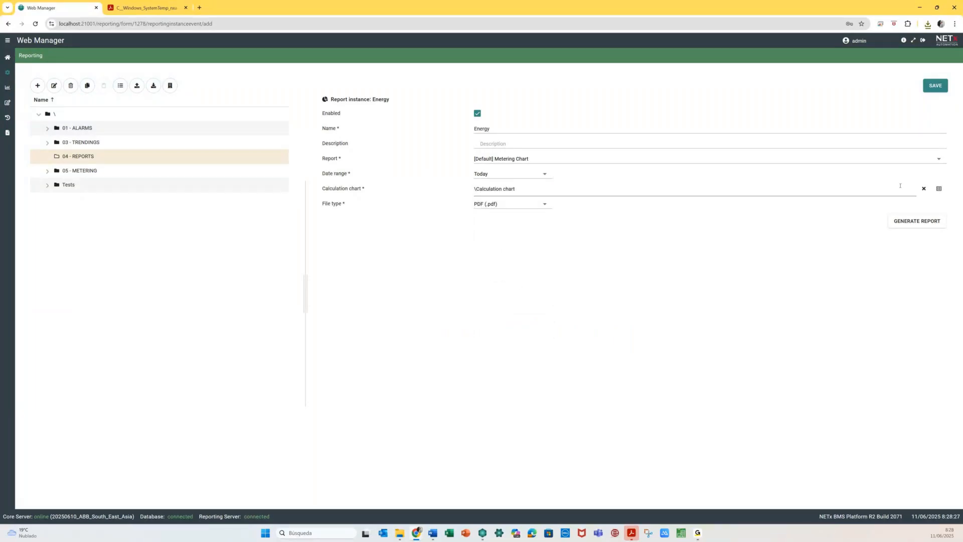
{"action": "left_click", "coordinate": [917, 222]}
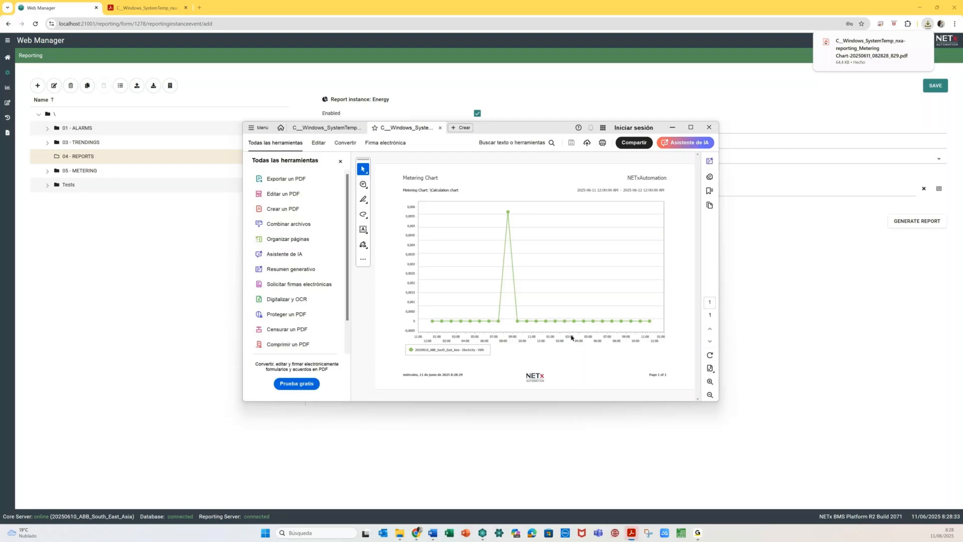
- Close the PDF and Acrobat Reader, then save the Energy report instance
{"action": "left_click", "coordinate": [440, 128]}
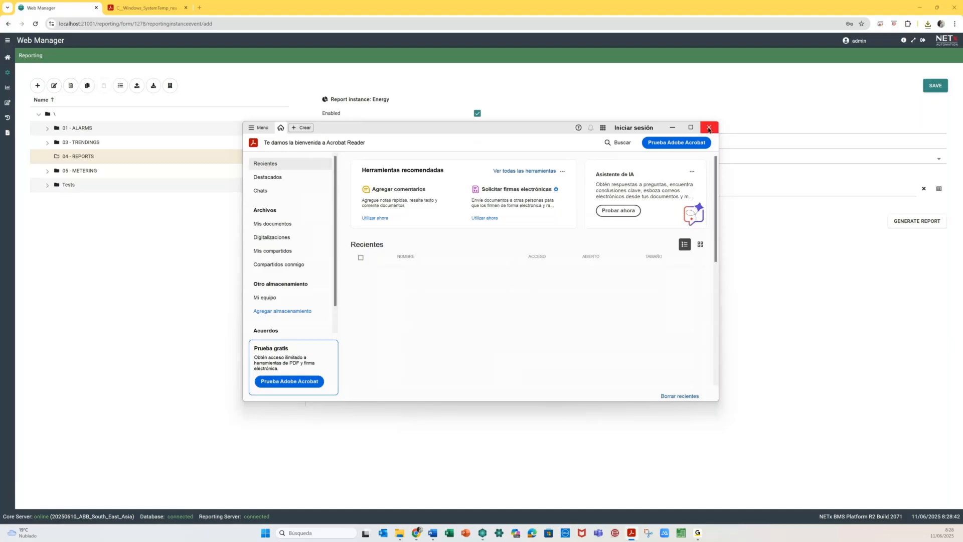
{"action": "left_click", "coordinate": [709, 128]}
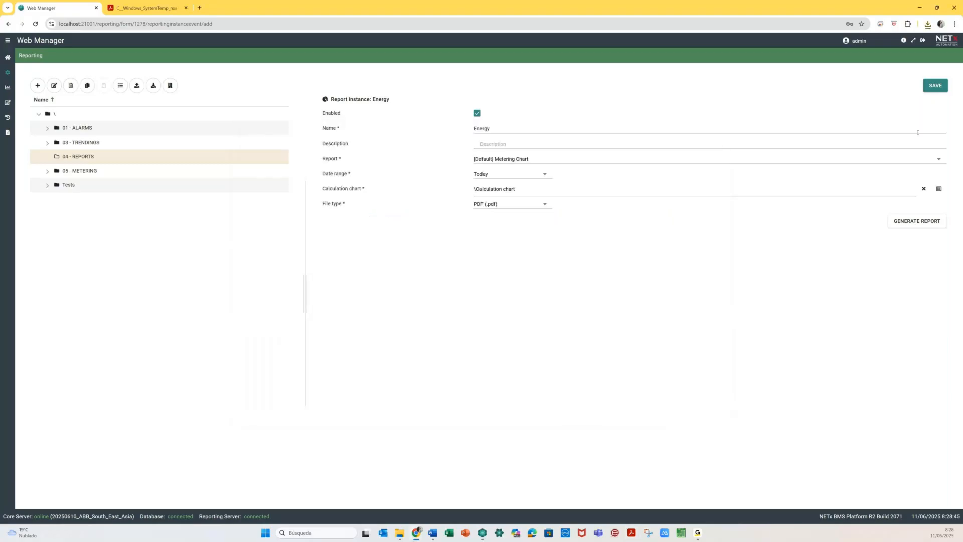
{"action": "left_click", "coordinate": [935, 86]}
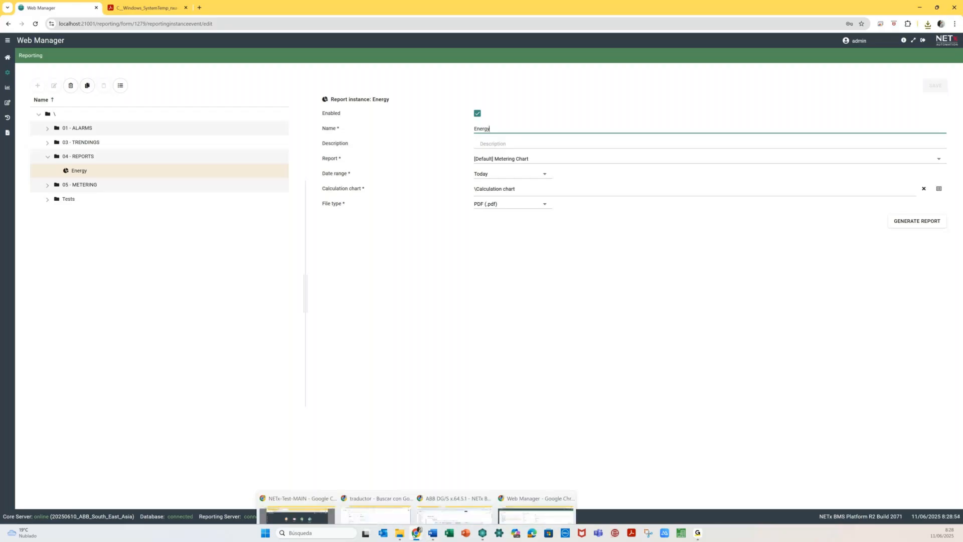
{"action": "left_click", "coordinate": [416, 532]}
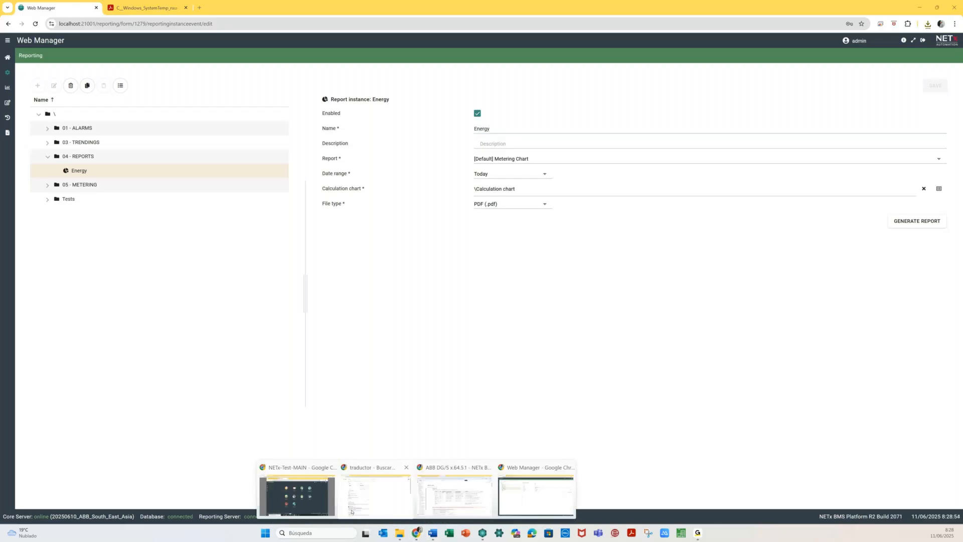
- Log in to the remote Web Manager and start a new report instance named 'Energy'
{"action": "left_click", "coordinate": [297, 496]}
{"action": "left_click", "coordinate": [817, 91]}
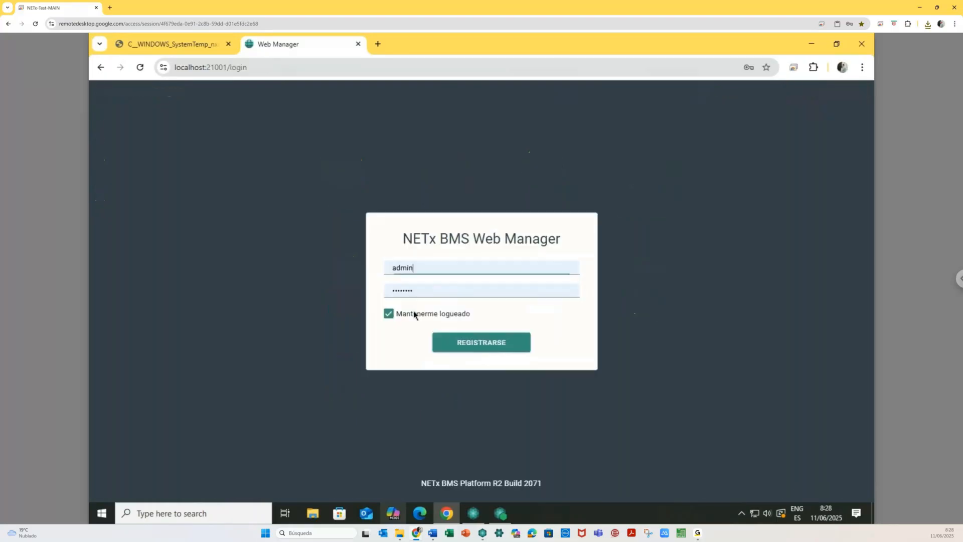
{"action": "left_click", "coordinate": [464, 338]}
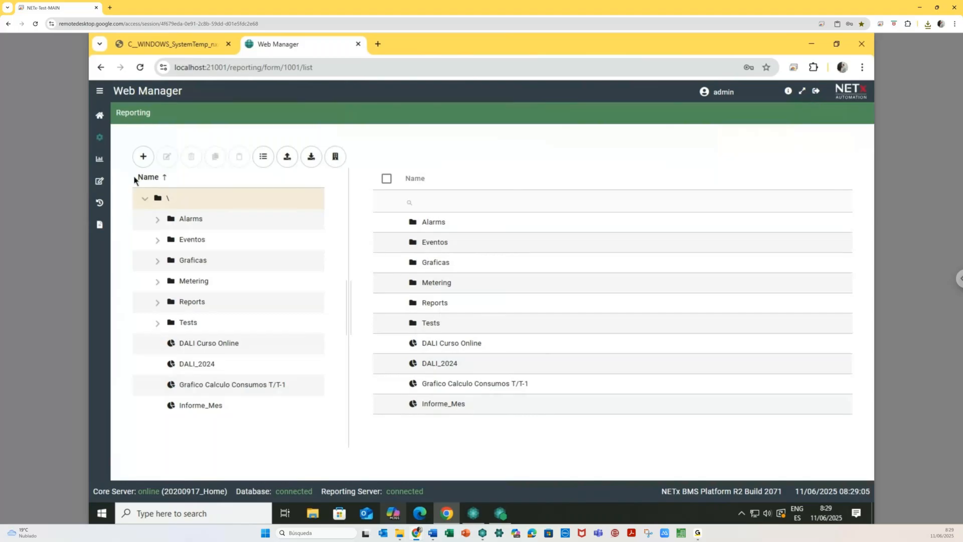
{"action": "left_click", "coordinate": [143, 156]}
{"action": "left_click", "coordinate": [137, 211]}
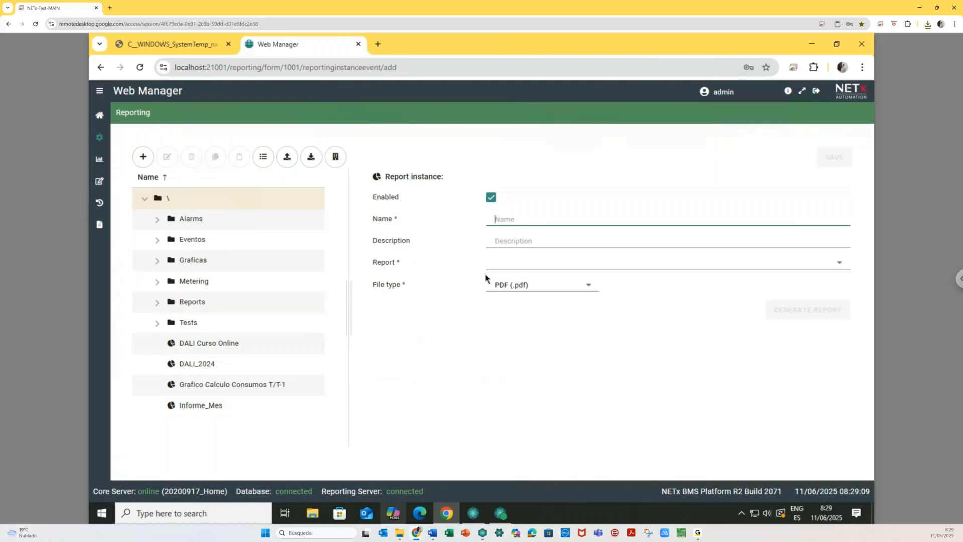
{"action": "type", "text": "Energy"}
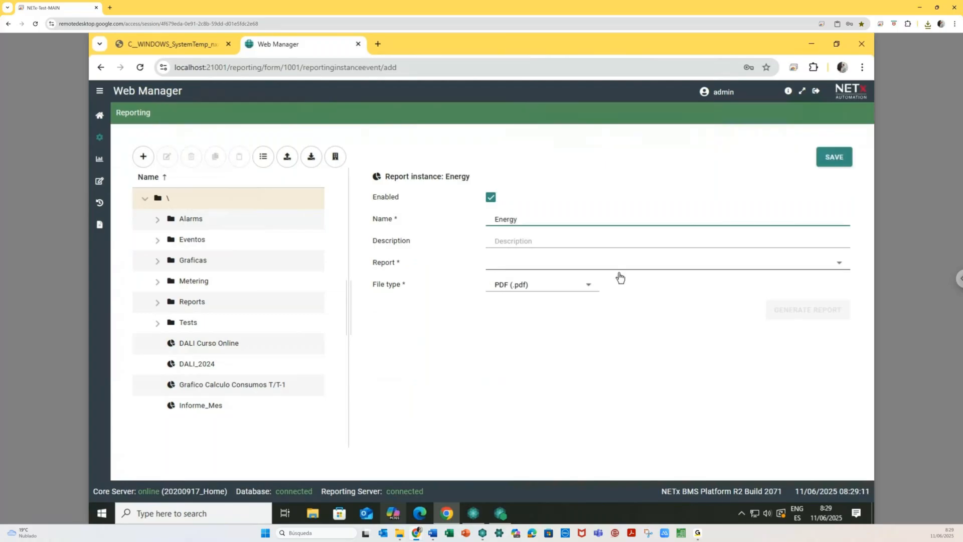
- Set it to [Default] Metering Chart with Comparativa Total - VE - Clima, Last month, and save
{"action": "left_click", "coordinate": [665, 269]}
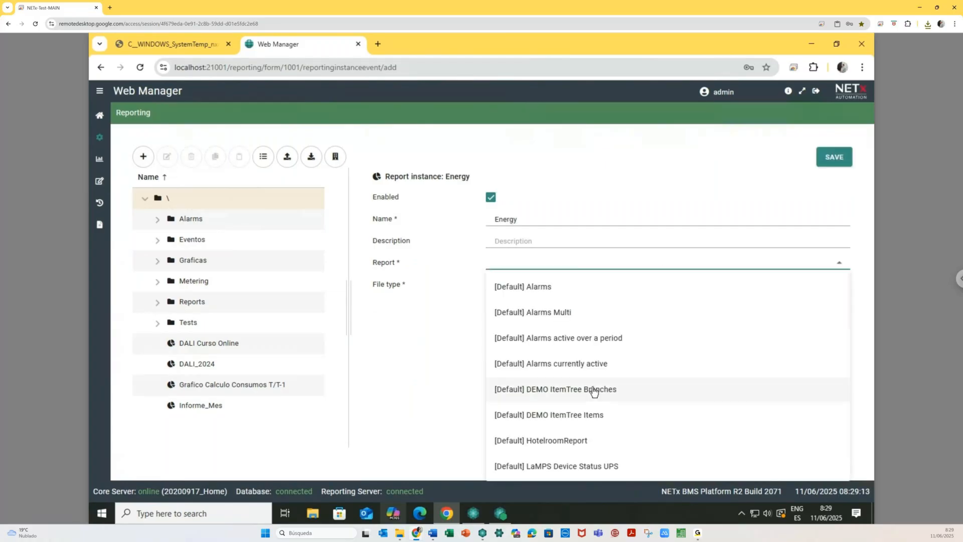
{"action": "scroll", "coordinate": [594, 391], "scroll_direction": "down", "scroll_amount": 5}
{"action": "scroll", "coordinate": [594, 391], "scroll_direction": "down", "scroll_amount": 4}
{"action": "left_click", "coordinate": [563, 332]}
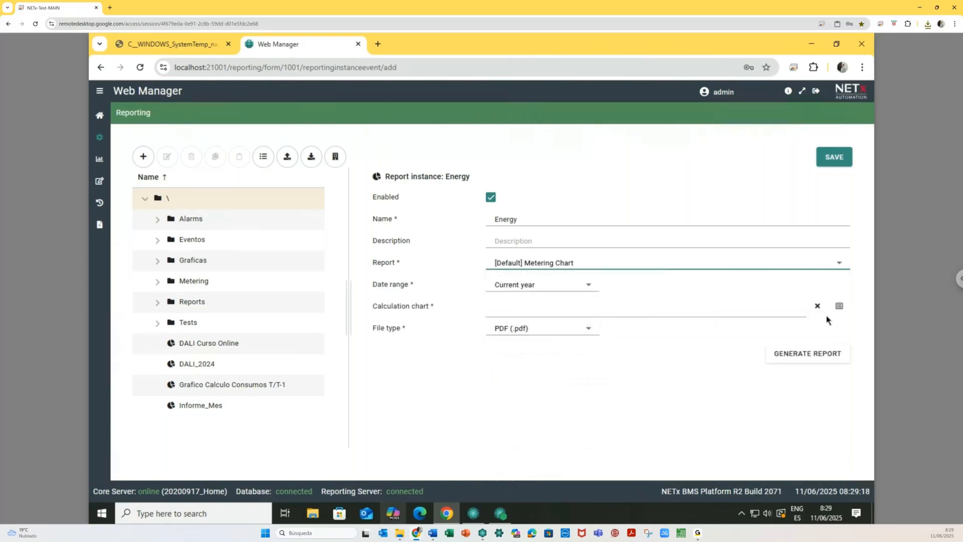
{"action": "left_click", "coordinate": [839, 305]}
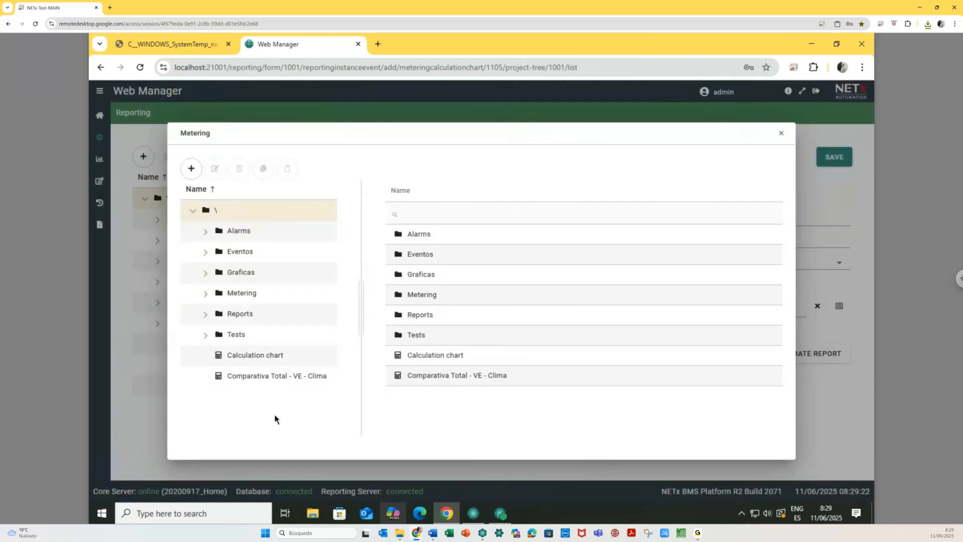
{"action": "left_click", "coordinate": [261, 377]}
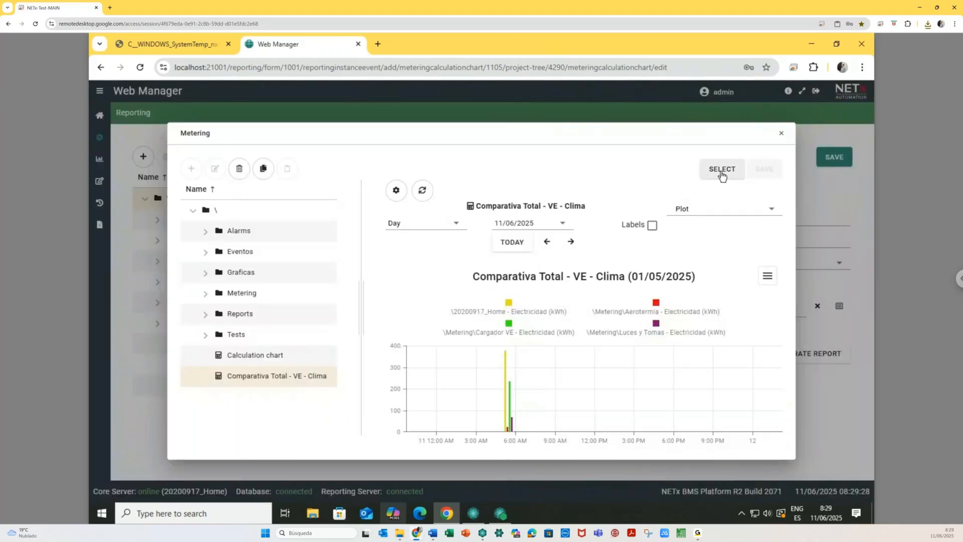
{"action": "left_click", "coordinate": [721, 170]}
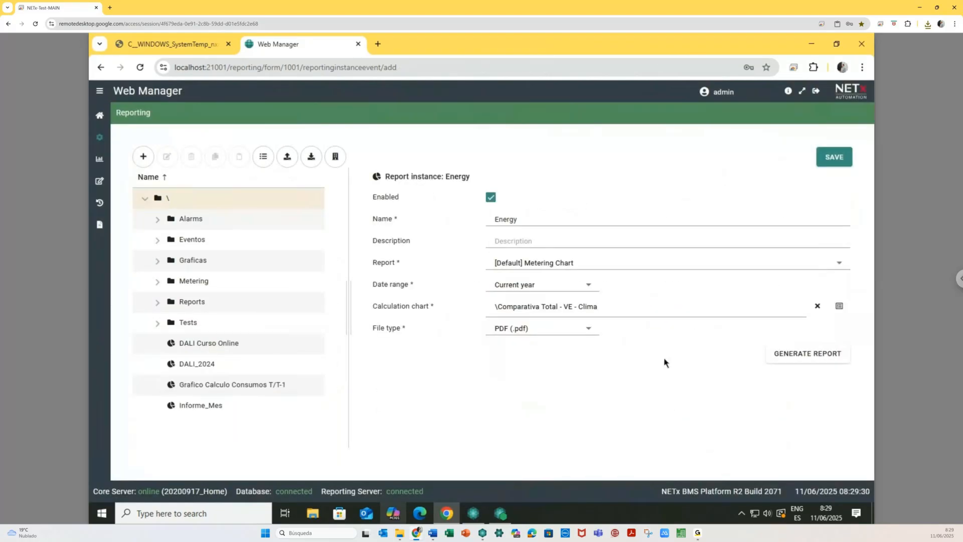
{"action": "left_click", "coordinate": [534, 293]}
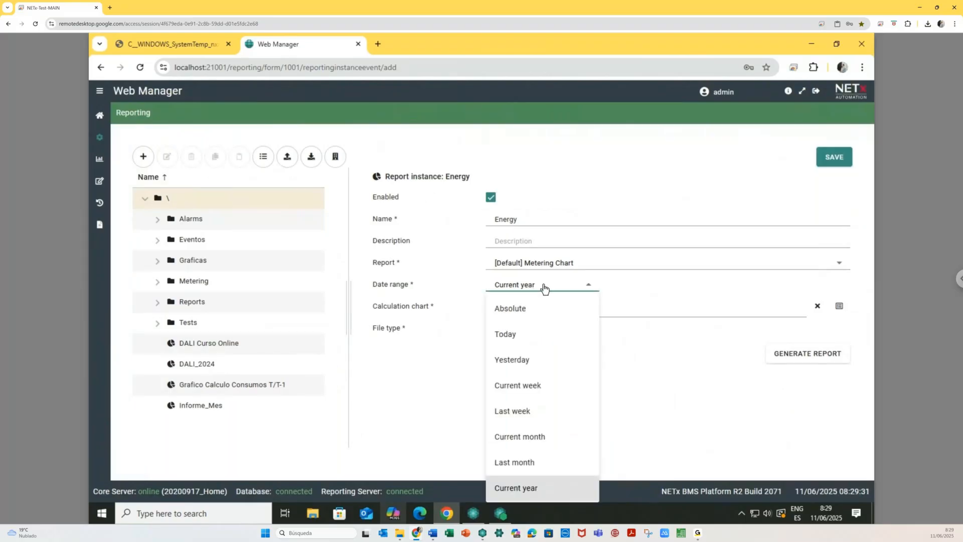
{"action": "left_click", "coordinate": [519, 464]}
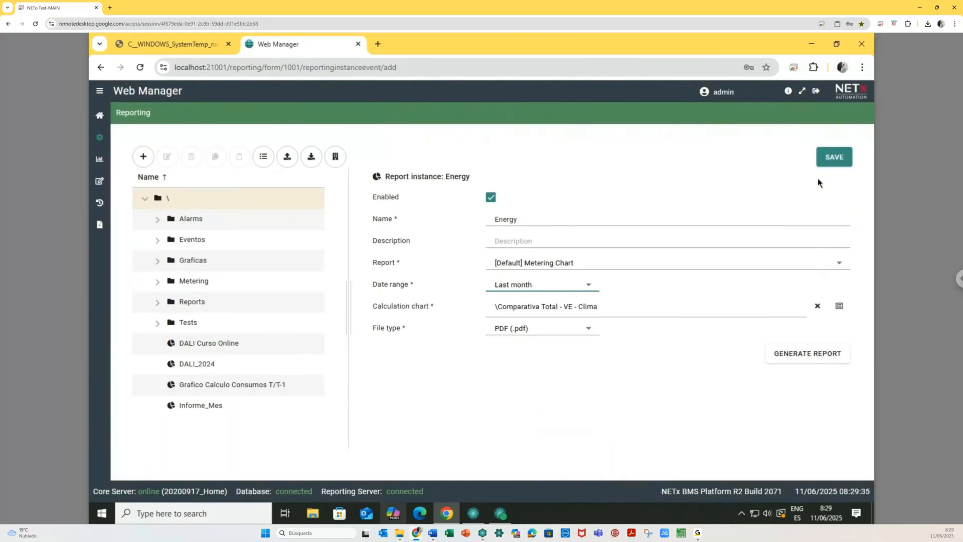
{"action": "left_click", "coordinate": [818, 179]}
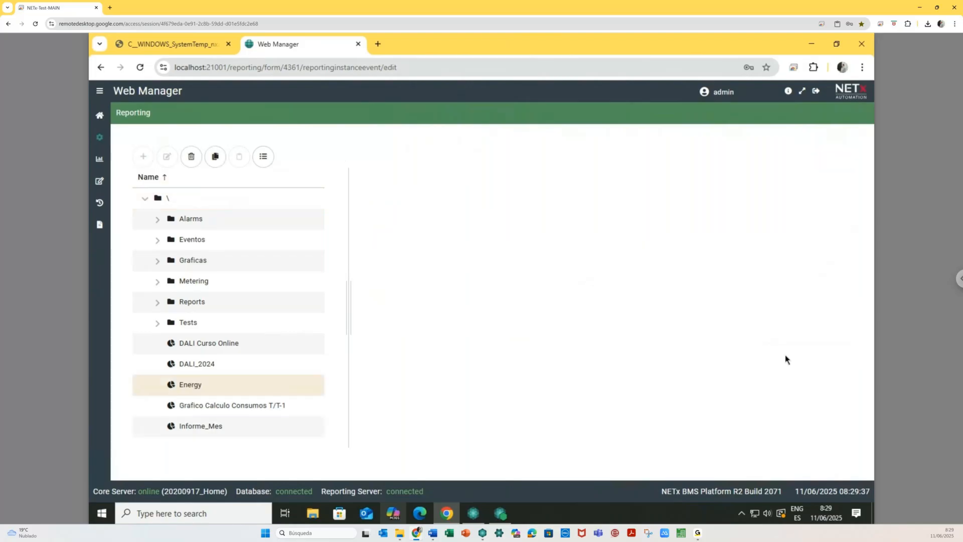
- Generate the Energy PDF, check its May 2025 Comparativa chart, close it, and go Home
{"action": "left_click", "coordinate": [786, 354]}
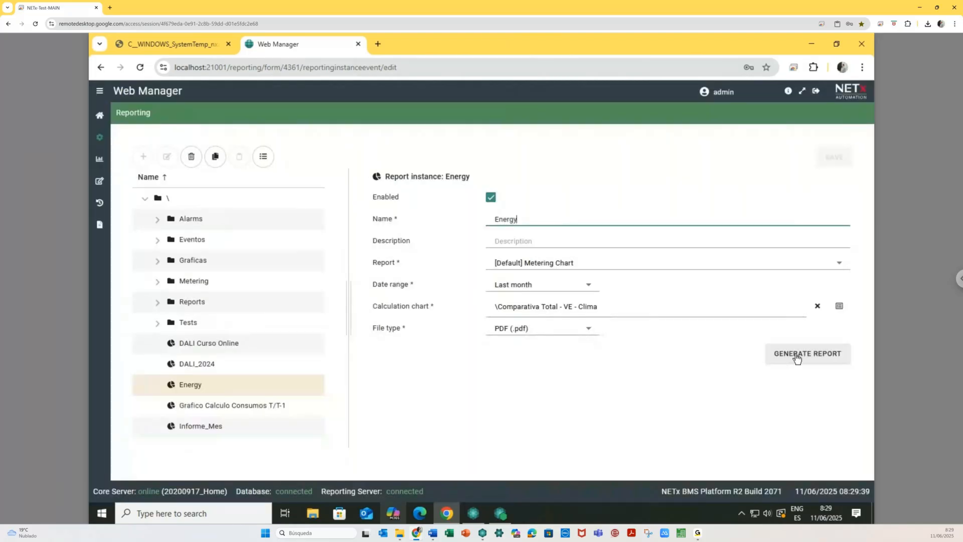
{"action": "left_click", "coordinate": [687, 373]}
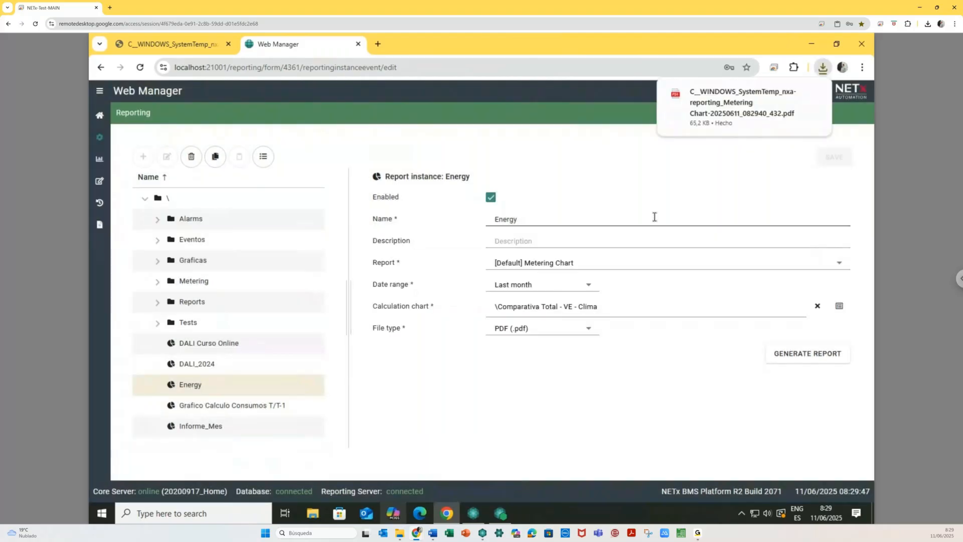
{"action": "left_click", "coordinate": [703, 95]}
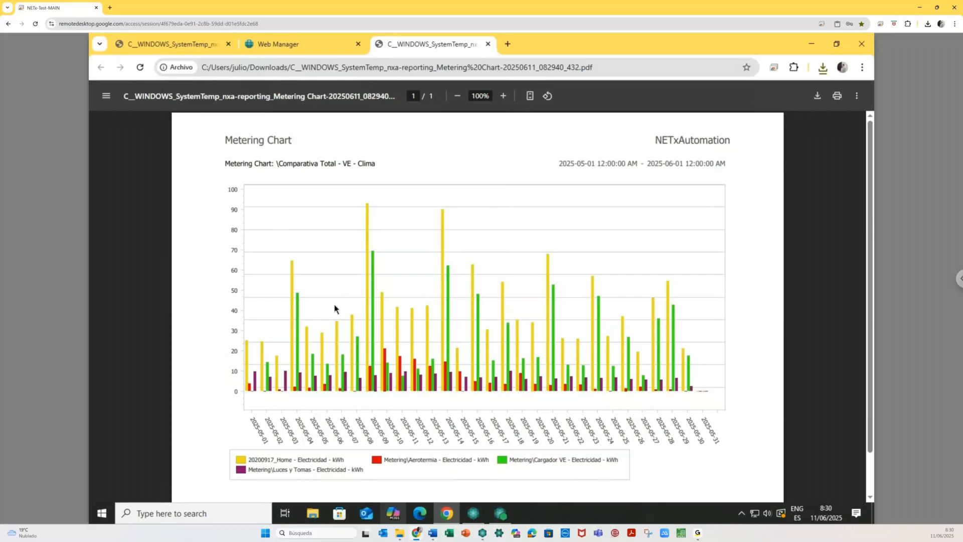
{"action": "left_click", "coordinate": [488, 45]}
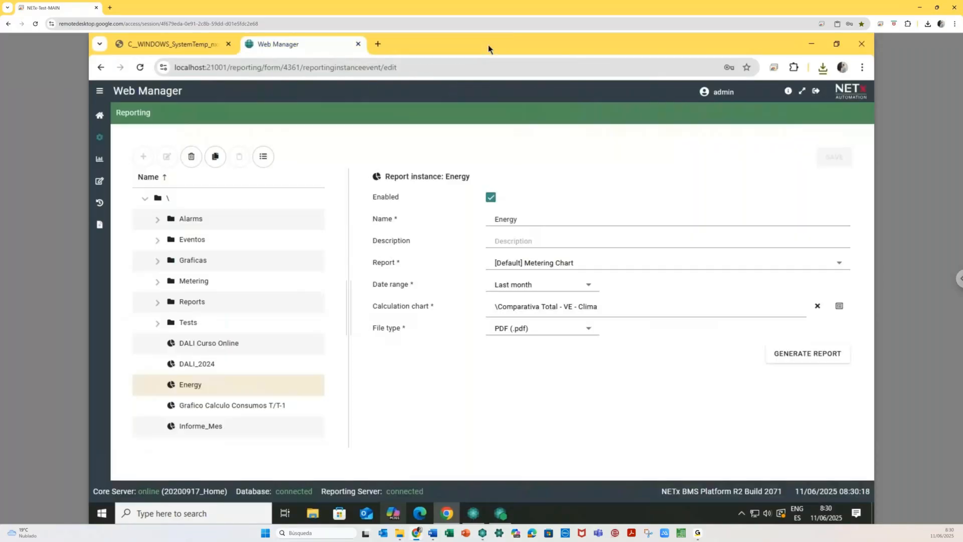
{"action": "left_click", "coordinate": [100, 115]}
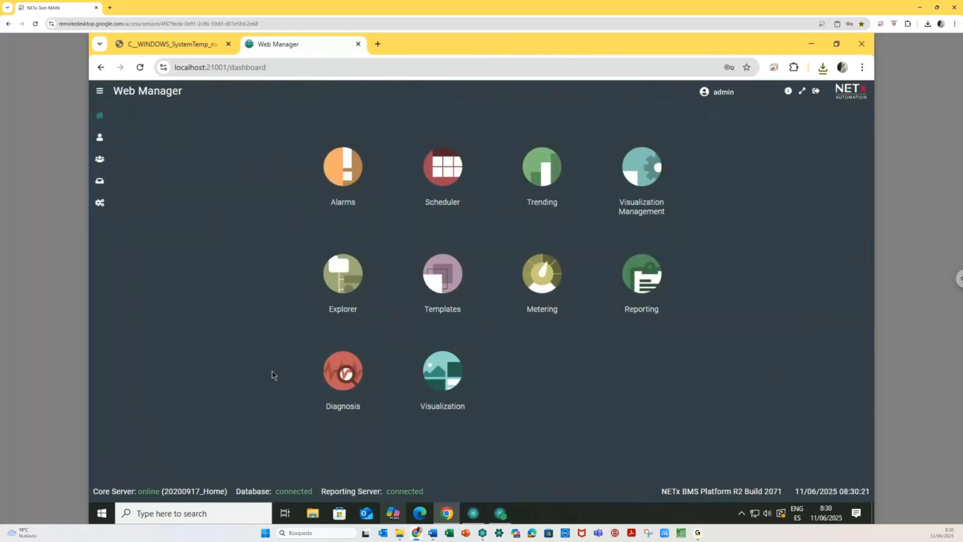
- In Core Server Studio, expand Aerotermia > Consumption > Last and select Month, showing 155,236
{"action": "left_click", "coordinate": [473, 512]}
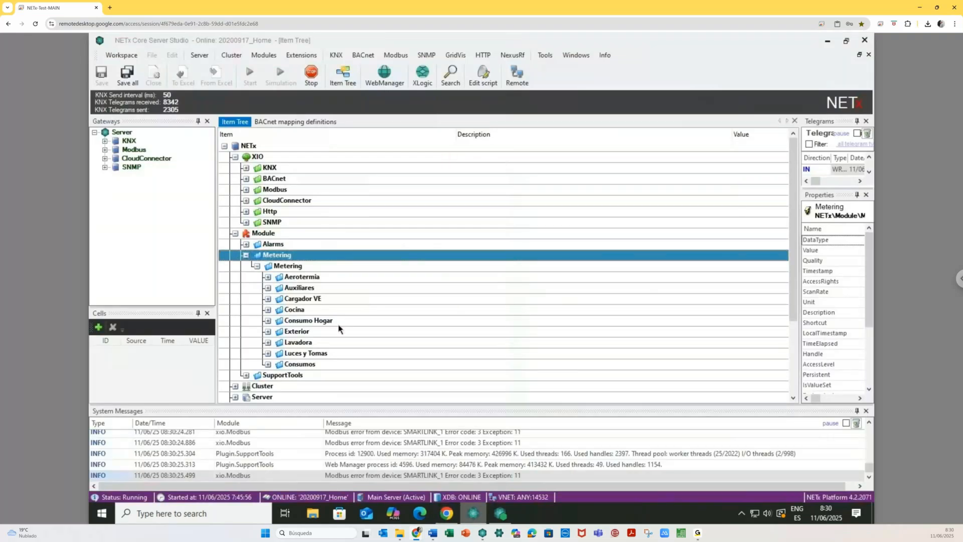
{"action": "left_click", "coordinate": [268, 276]}
{"action": "left_click_drag", "start_coordinate": [455, 134], "coordinate": [401, 151]}
{"action": "scroll", "coordinate": [357, 319], "scroll_direction": "down", "scroll_amount": 1}
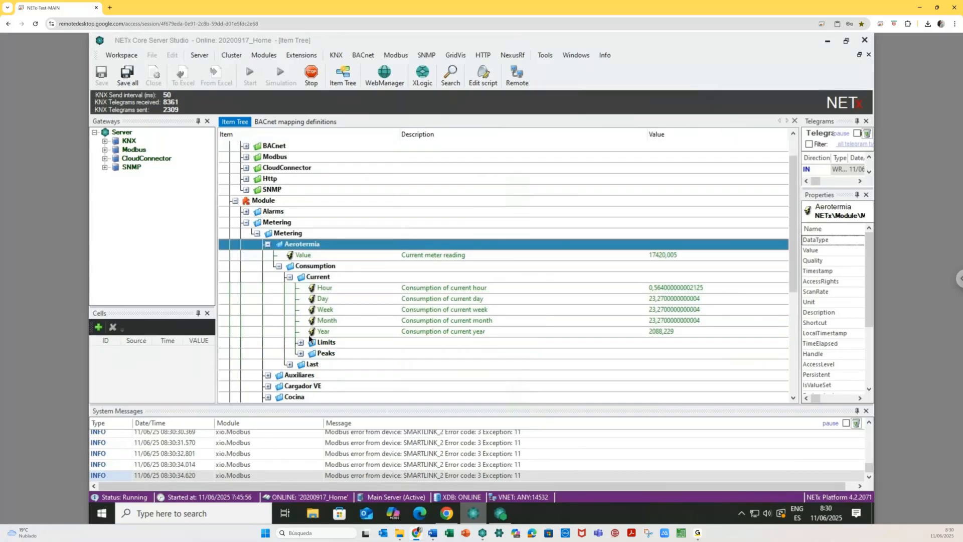
{"action": "double_click", "coordinate": [312, 364]}
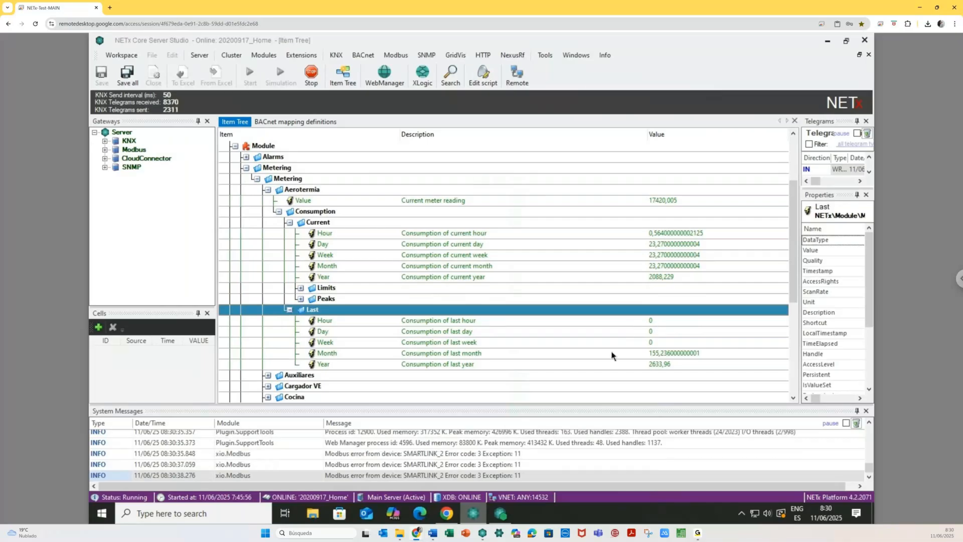
{"action": "left_click", "coordinate": [644, 353]}
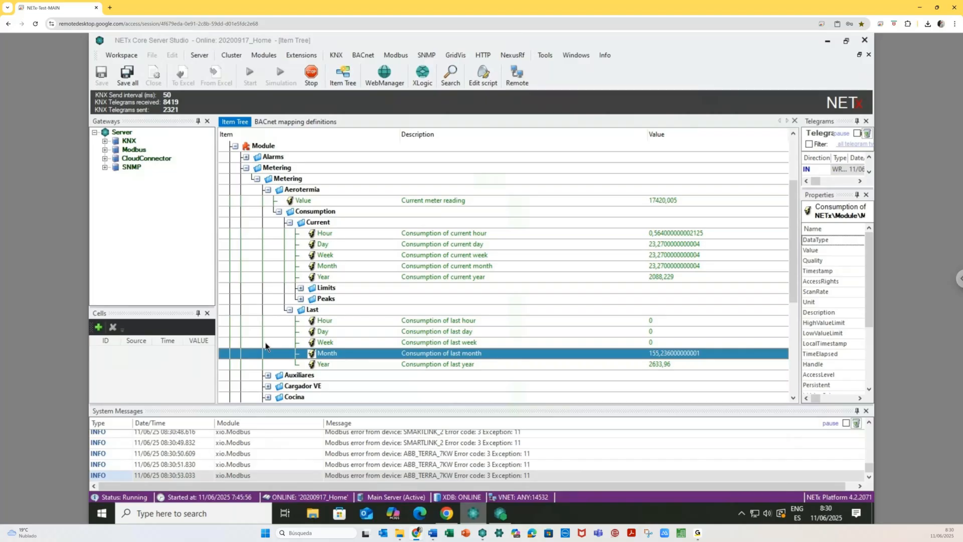
{"action": "scroll", "coordinate": [266, 346], "scroll_direction": "down", "scroll_amount": 1}
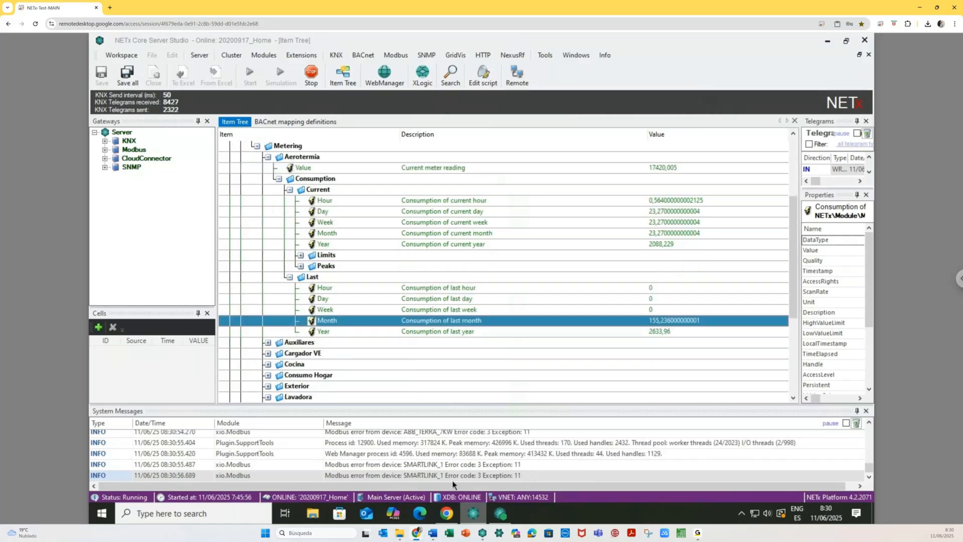
{"action": "mouse_move", "coordinate": [447, 513]}
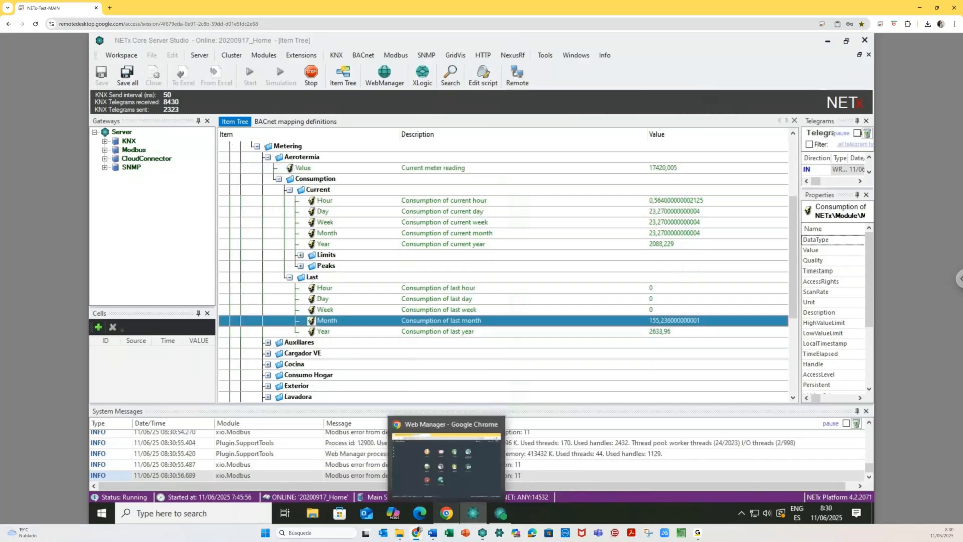
- Open Comparativa Total - VE - Clima, hide 20200917_Home, Cargador VE and Luces y Tomas, and switch to Year
{"action": "left_click", "coordinate": [448, 472]}
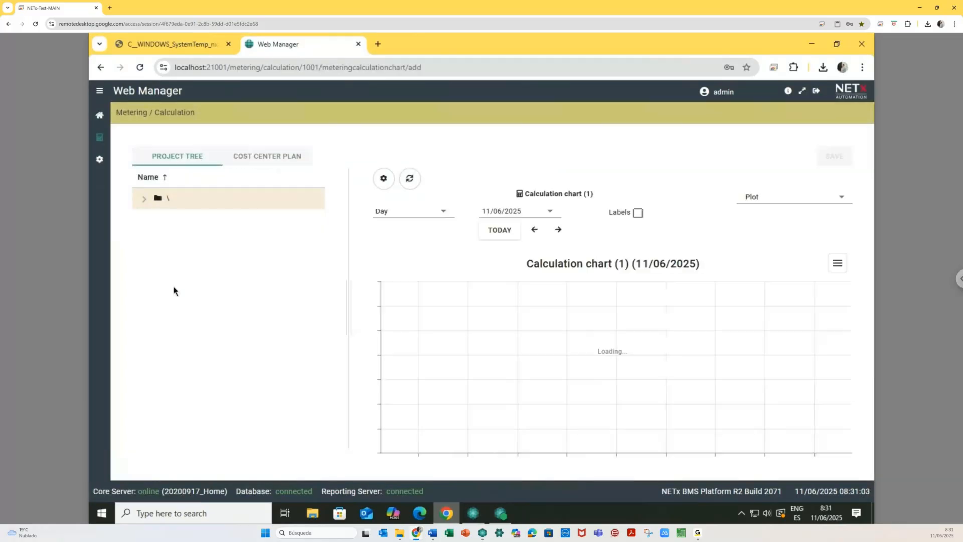
{"action": "left_click", "coordinate": [214, 365]}
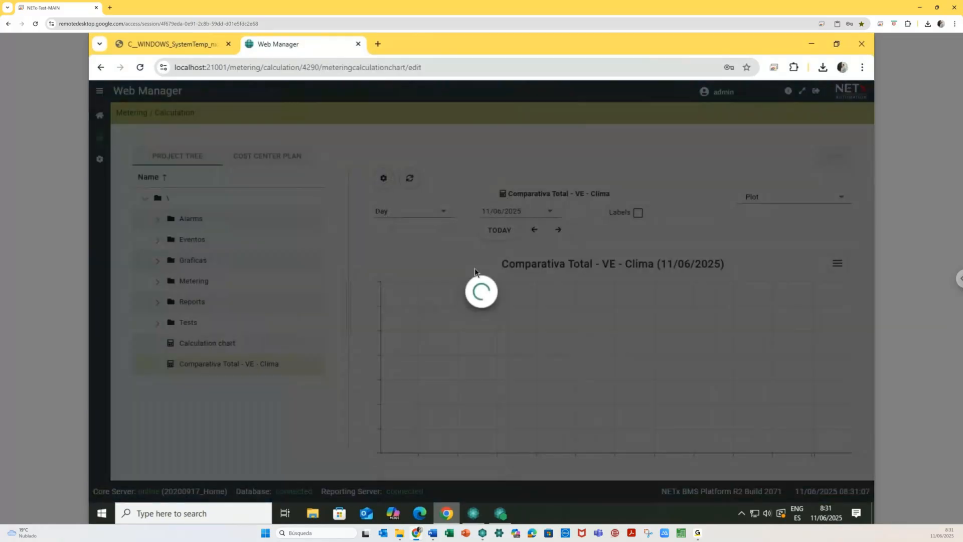
{"action": "left_click", "coordinate": [530, 295]}
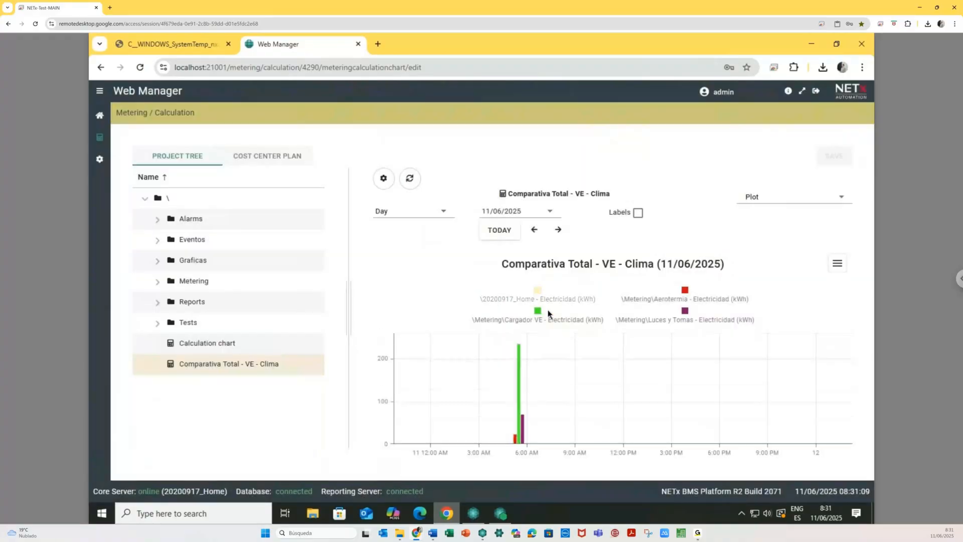
{"action": "left_click", "coordinate": [538, 313]}
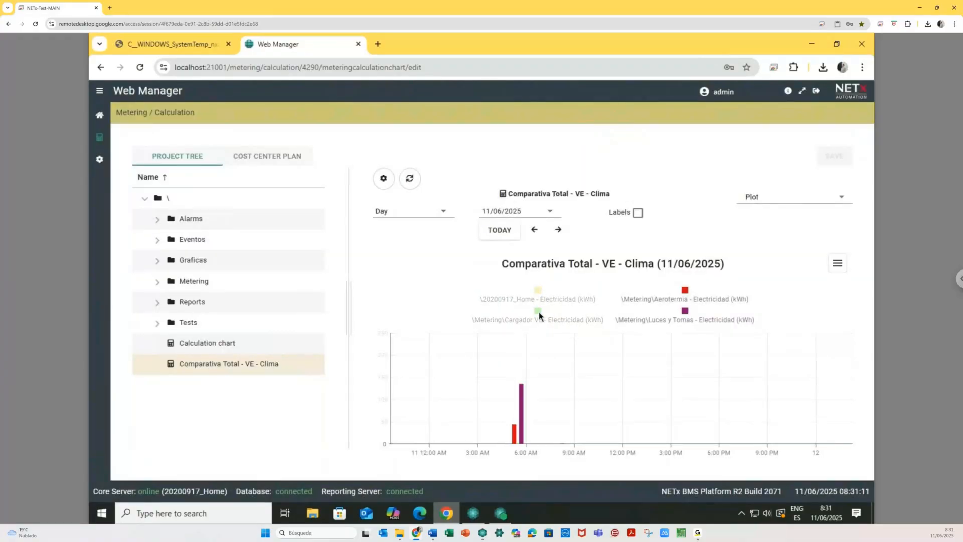
{"action": "left_click", "coordinate": [685, 317]}
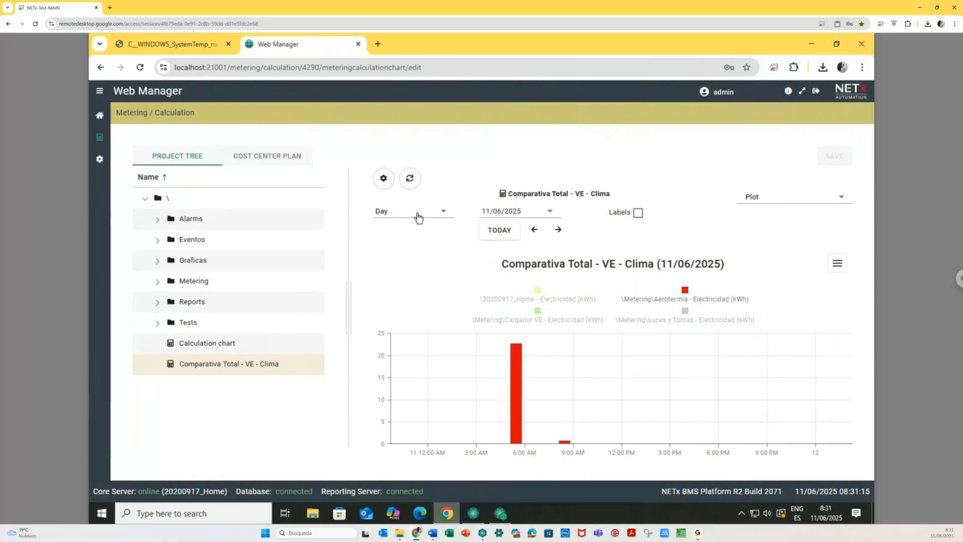
{"action": "left_click", "coordinate": [417, 213]}
{"action": "left_click", "coordinate": [397, 312]}
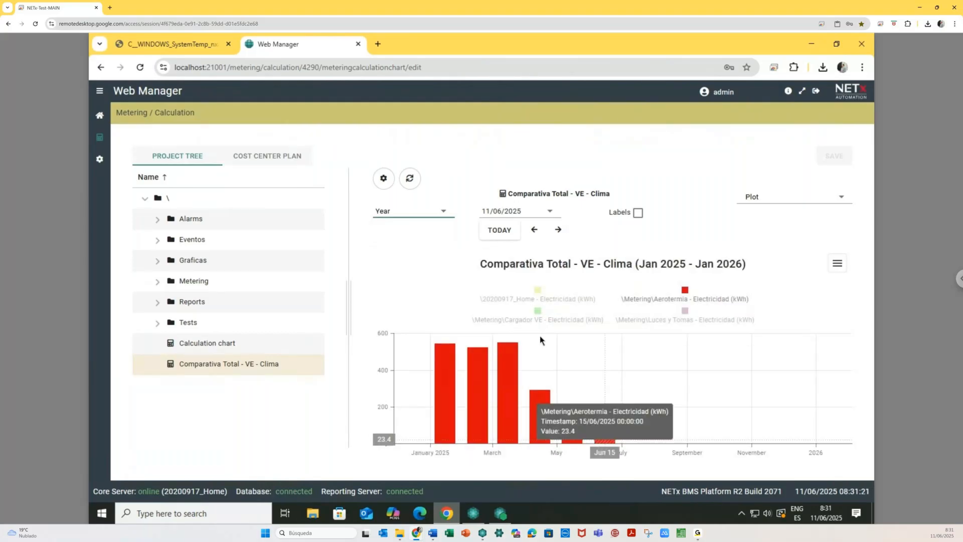
- Browse 2024, show Cargador VE again, hide Aerotermia, and step forward to 2025
{"action": "left_click", "coordinate": [534, 230]}
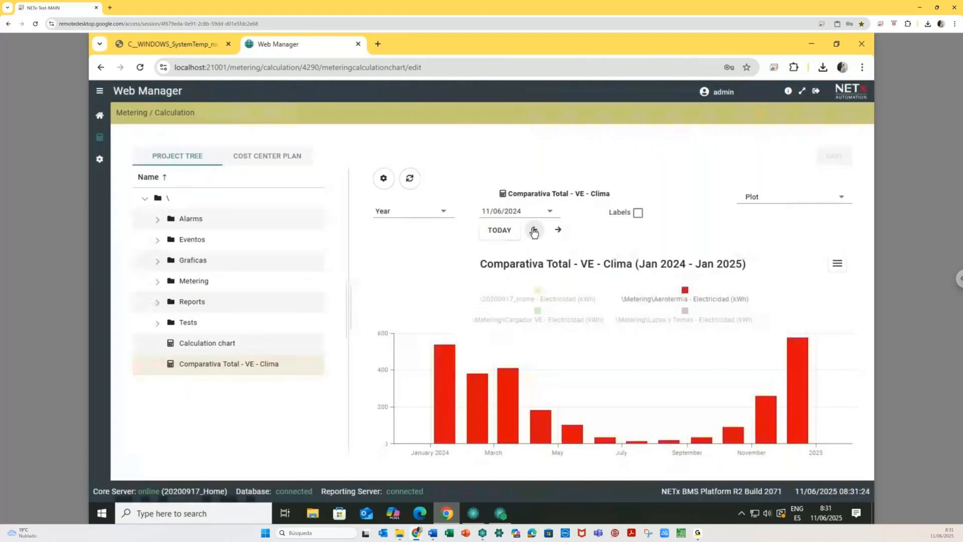
{"action": "mouse_move", "coordinate": [456, 377]}
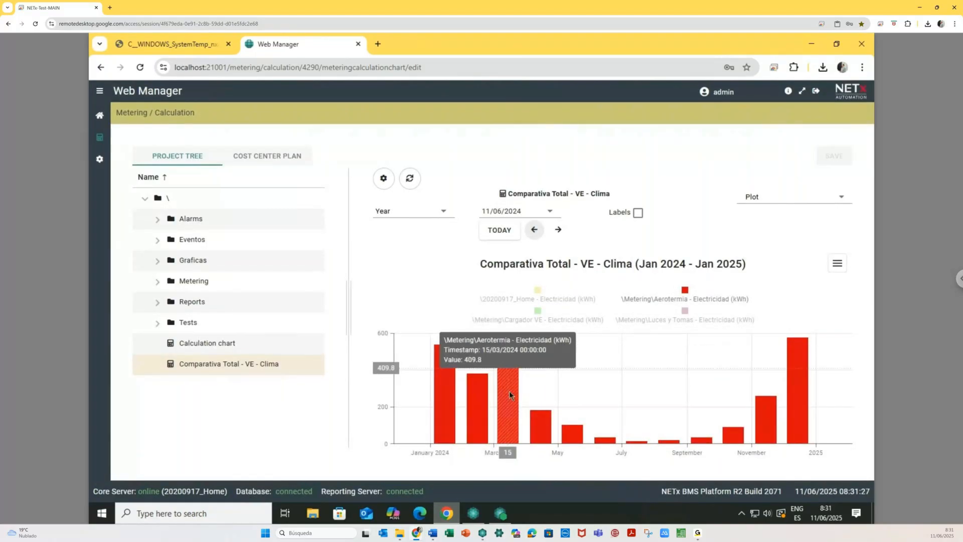
{"action": "mouse_move", "coordinate": [531, 418]}
{"action": "mouse_move", "coordinate": [582, 435]}
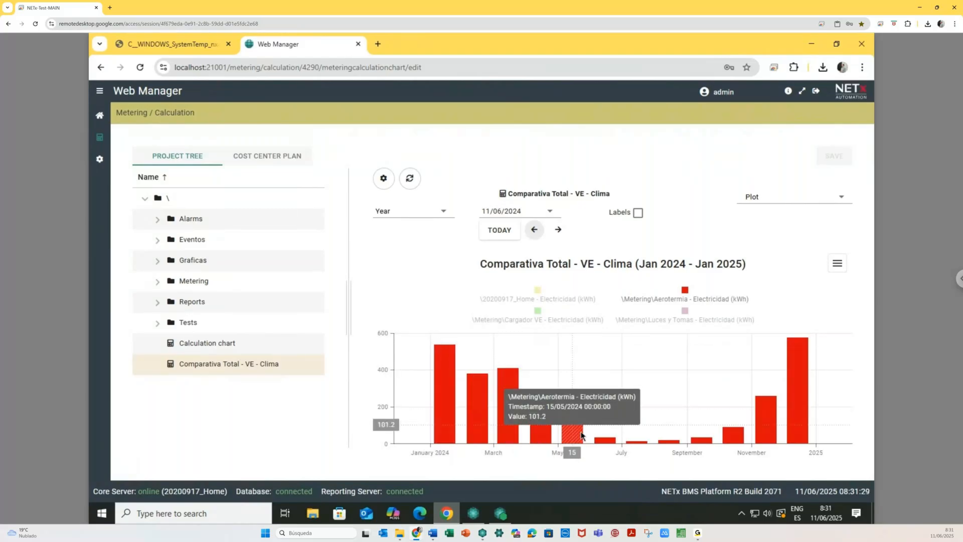
{"action": "mouse_move", "coordinate": [651, 443]}
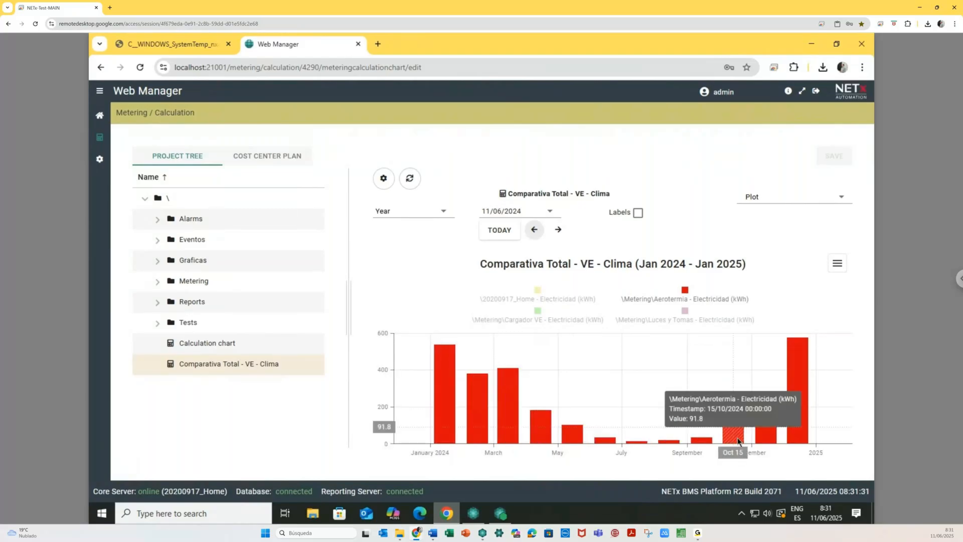
{"action": "mouse_move", "coordinate": [814, 407]}
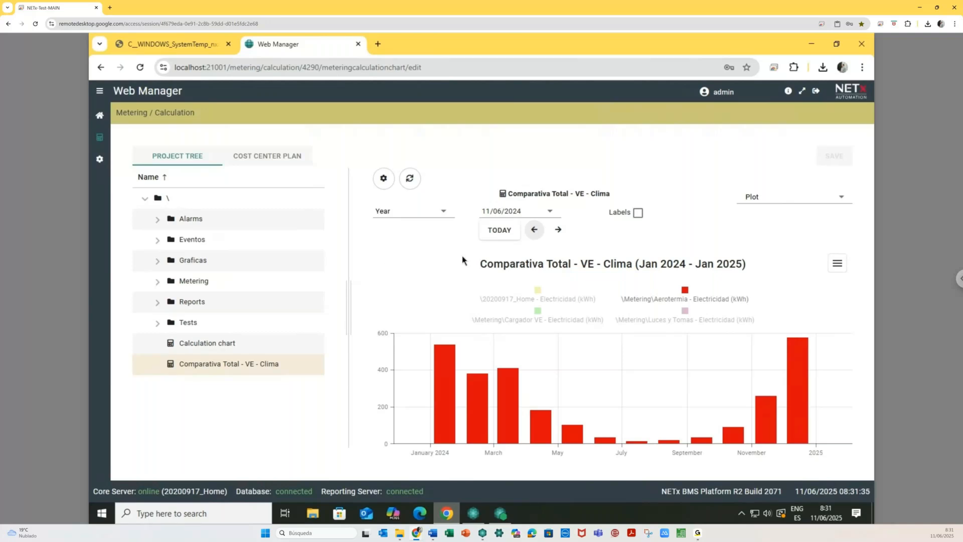
{"action": "left_click", "coordinate": [538, 313]}
{"action": "left_click", "coordinate": [686, 291]}
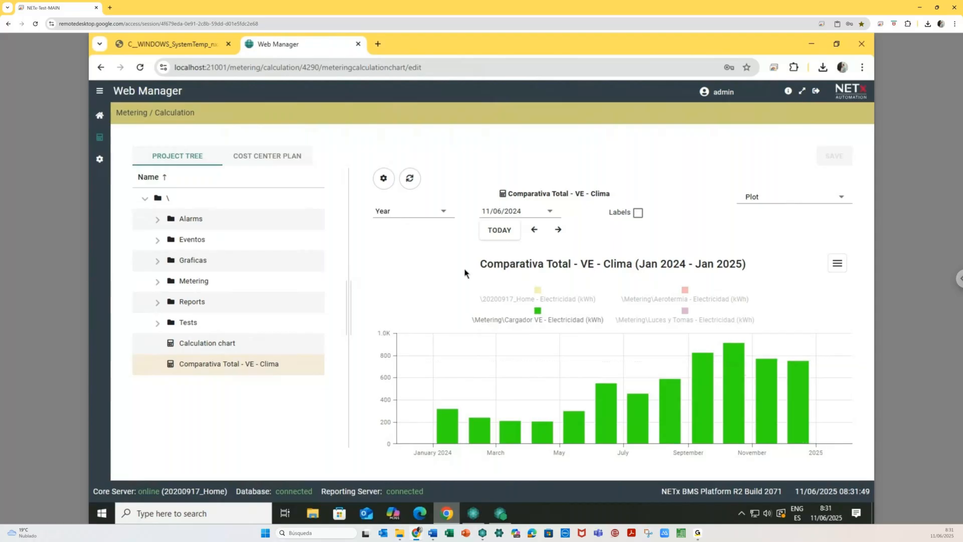
{"action": "left_click", "coordinate": [558, 230]}
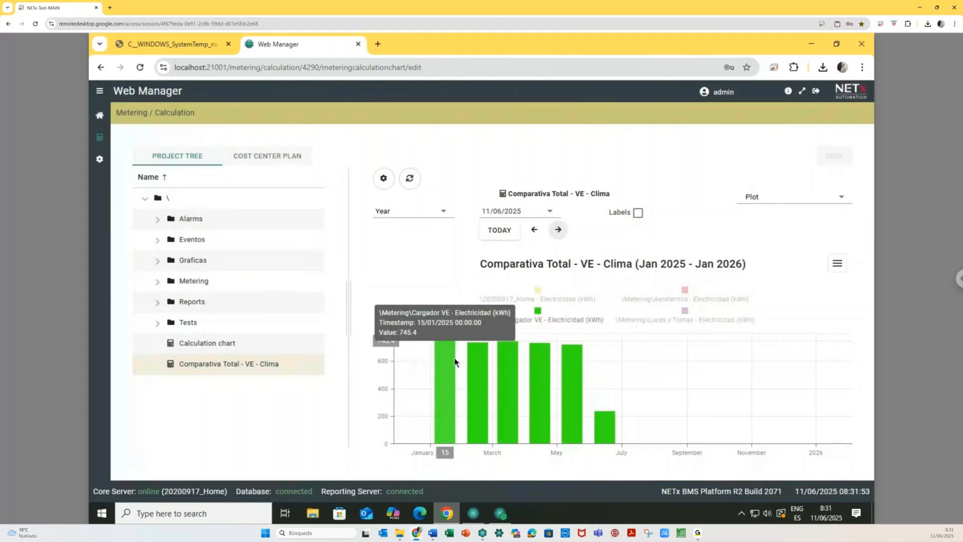
{"action": "left_click", "coordinate": [424, 211]}
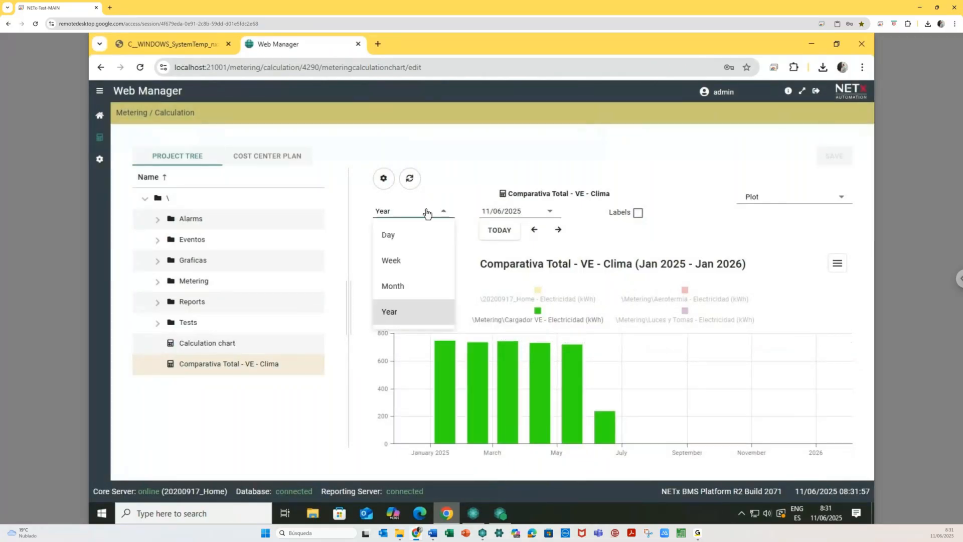
- Switch the chart to monthly, browse May then June 2025, and return to the dashboard
{"action": "left_click", "coordinate": [404, 288]}
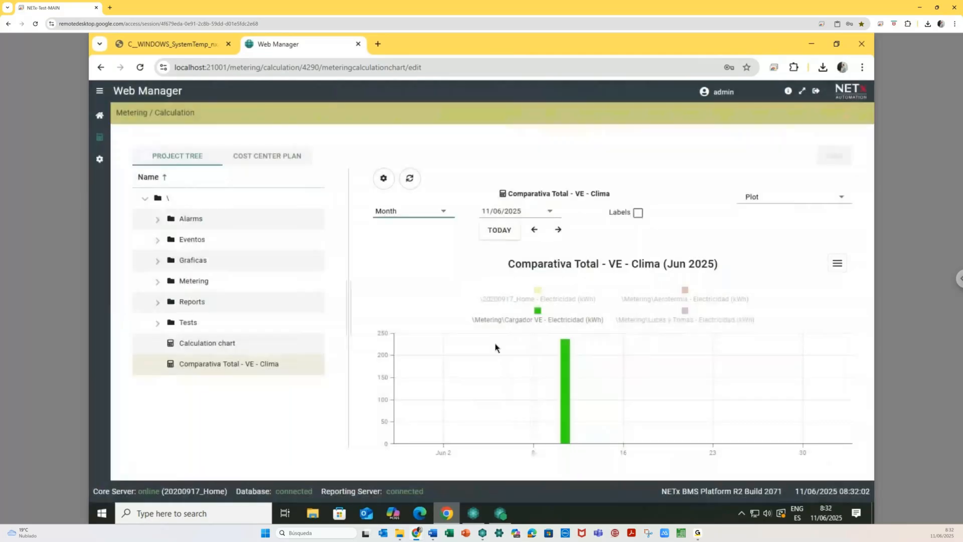
{"action": "left_click", "coordinate": [535, 230]}
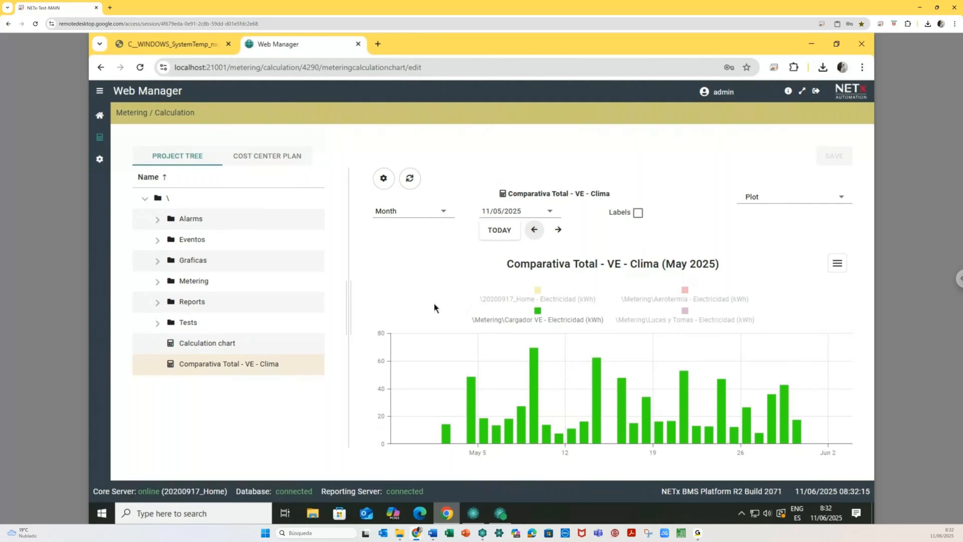
{"action": "left_click", "coordinate": [558, 230]}
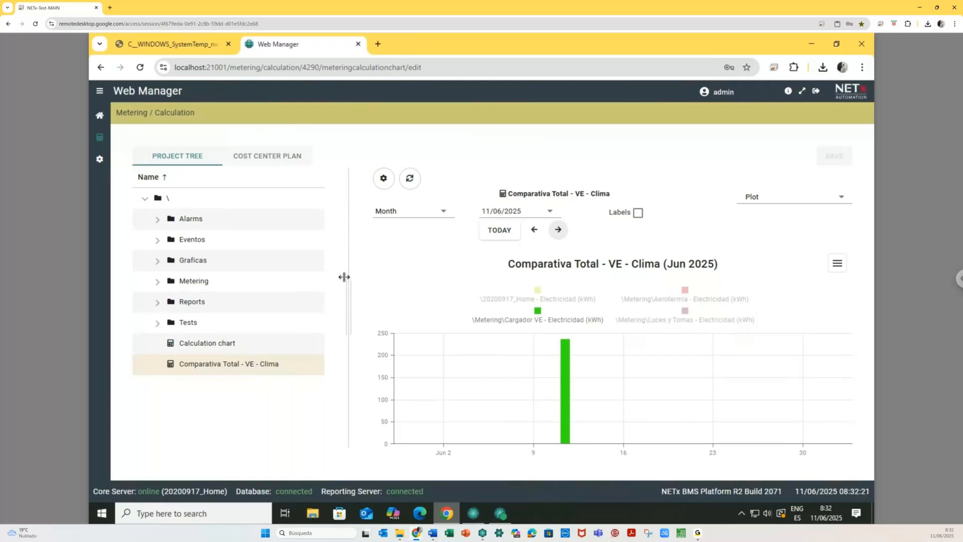
{"action": "left_click", "coordinate": [100, 116]}
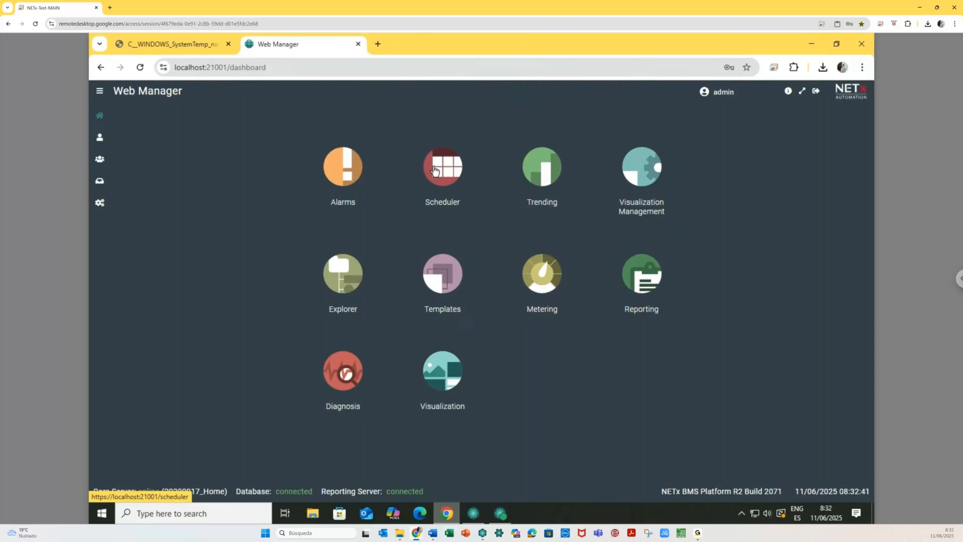
- Open Templates on the local Web Manager, move the Variables panel aside, and show the add-type list
{"action": "left_click", "coordinate": [441, 276]}
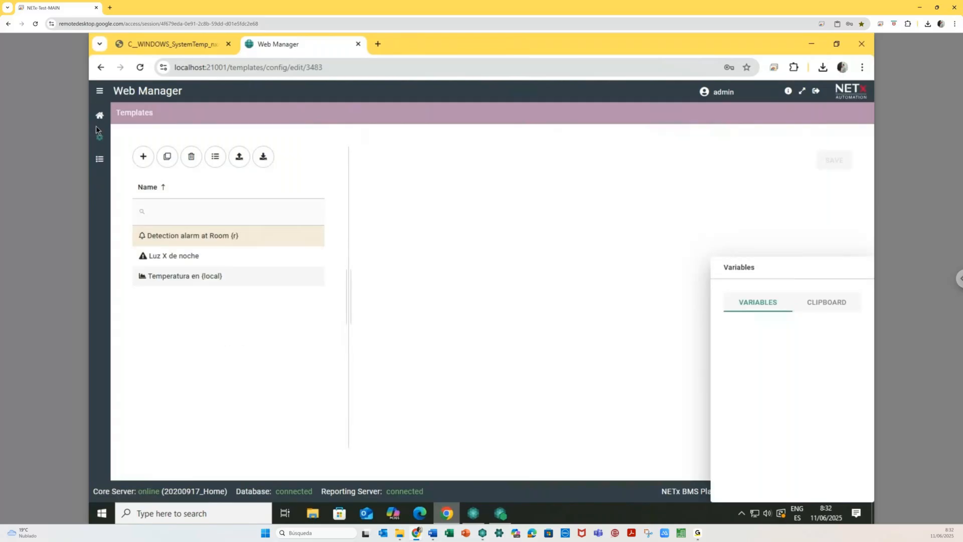
{"action": "left_click", "coordinate": [98, 117]}
{"action": "mouse_move", "coordinate": [446, 513]}
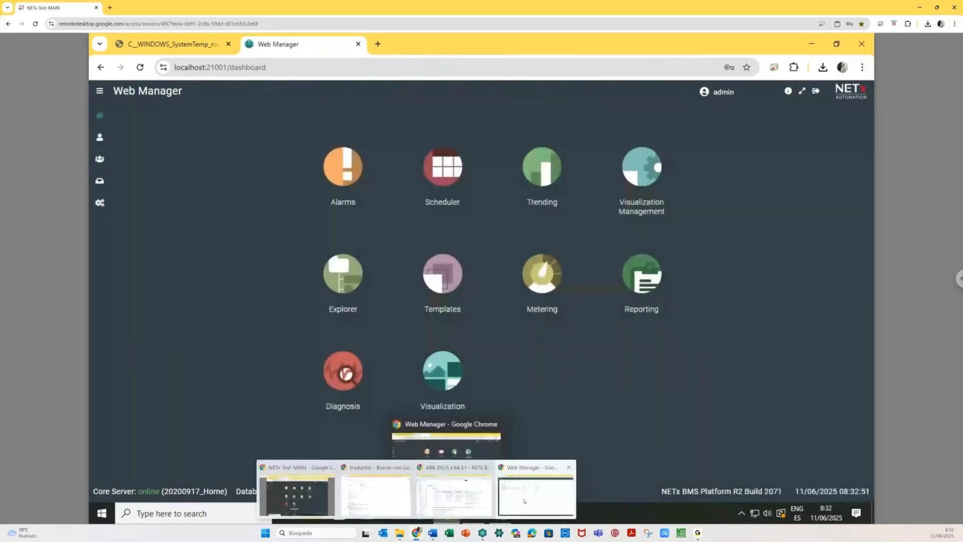
{"action": "left_click", "coordinate": [524, 500]}
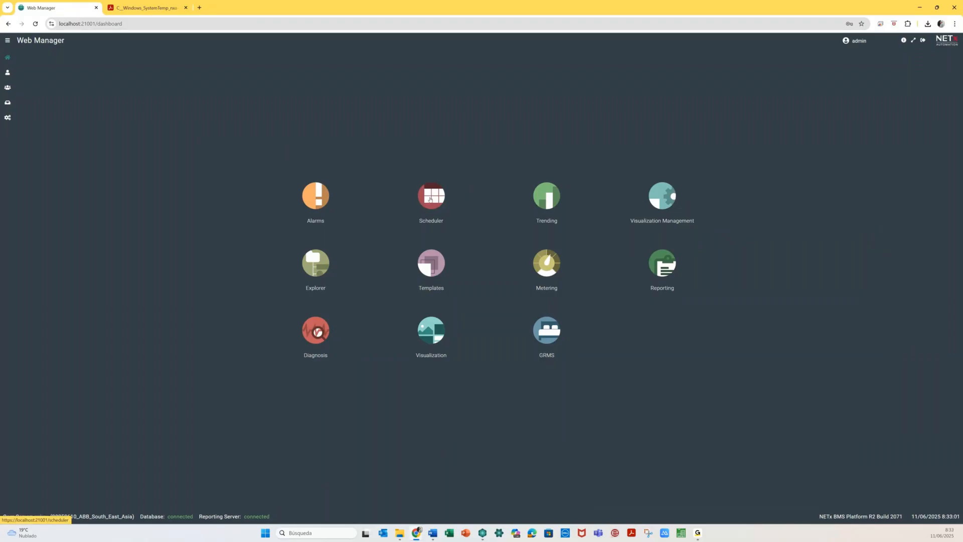
{"action": "left_click", "coordinate": [435, 260]}
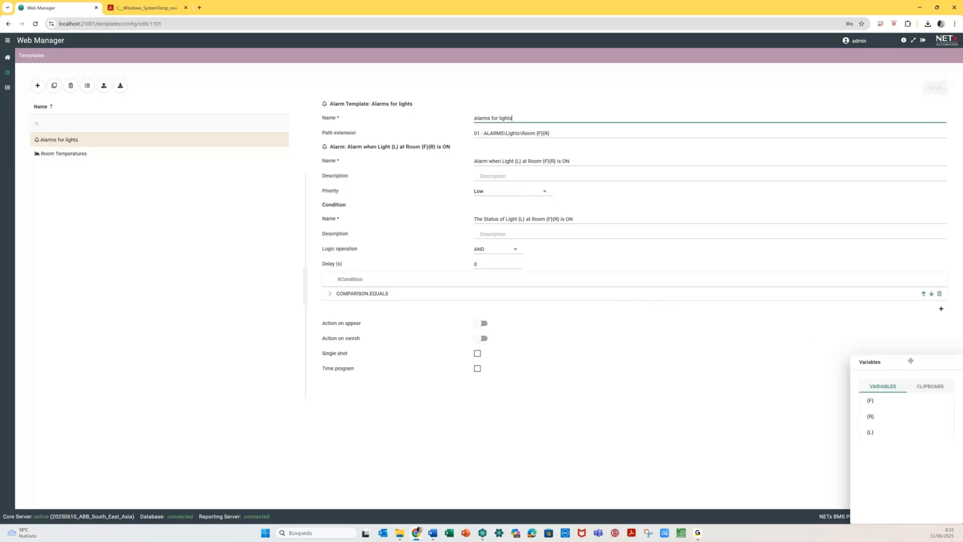
{"action": "left_click_drag", "start_coordinate": [910, 361], "coordinate": [134, 242]}
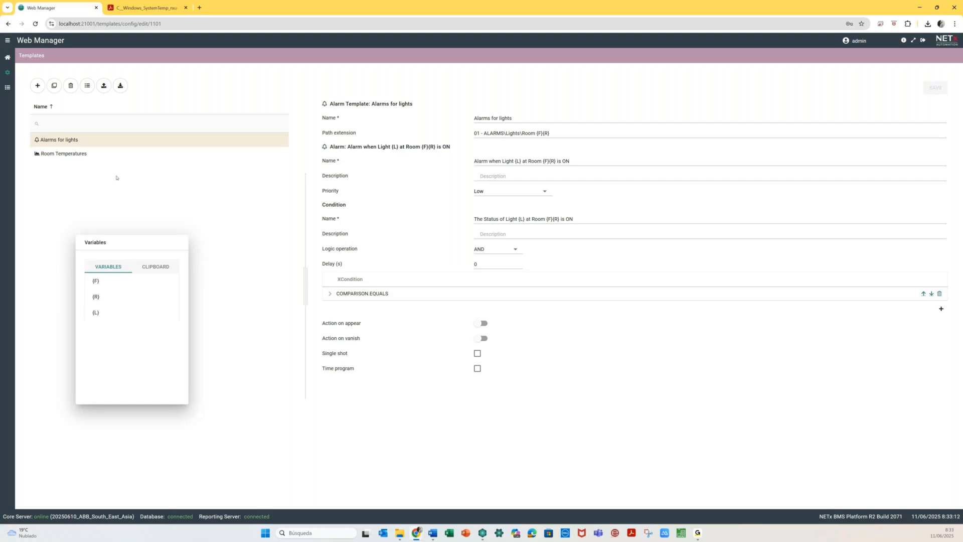
{"action": "left_click", "coordinate": [36, 89]}
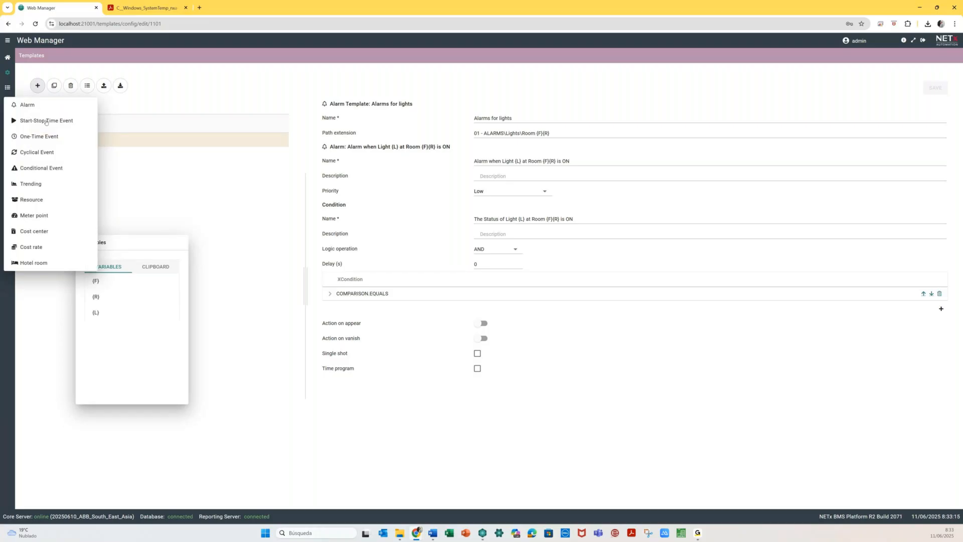
- Add a Start-Stop Time Event template 'Light Calendars' with path extension '02- EVENTS\Lights\Room {F}{R}'
{"action": "left_click", "coordinate": [46, 121]}
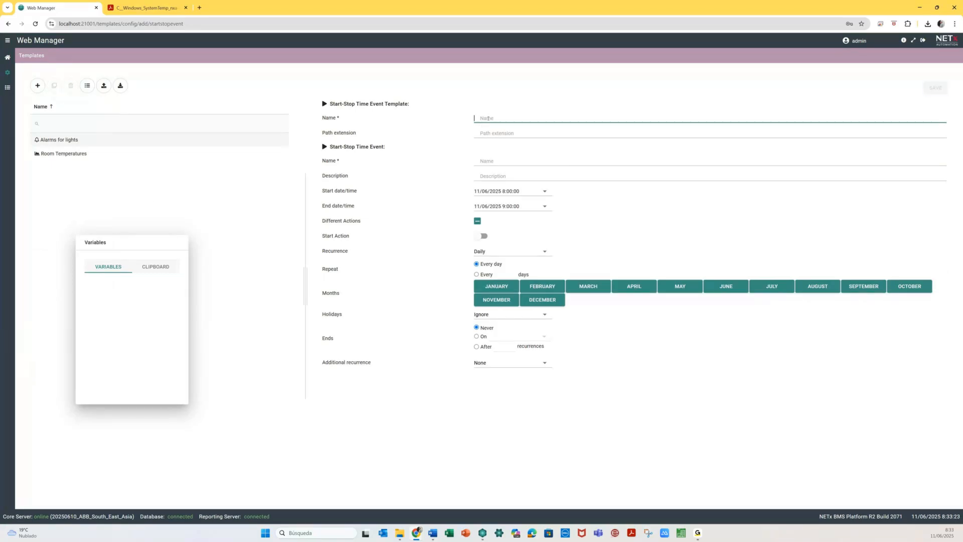
{"action": "type", "text": "Light Calendars"}
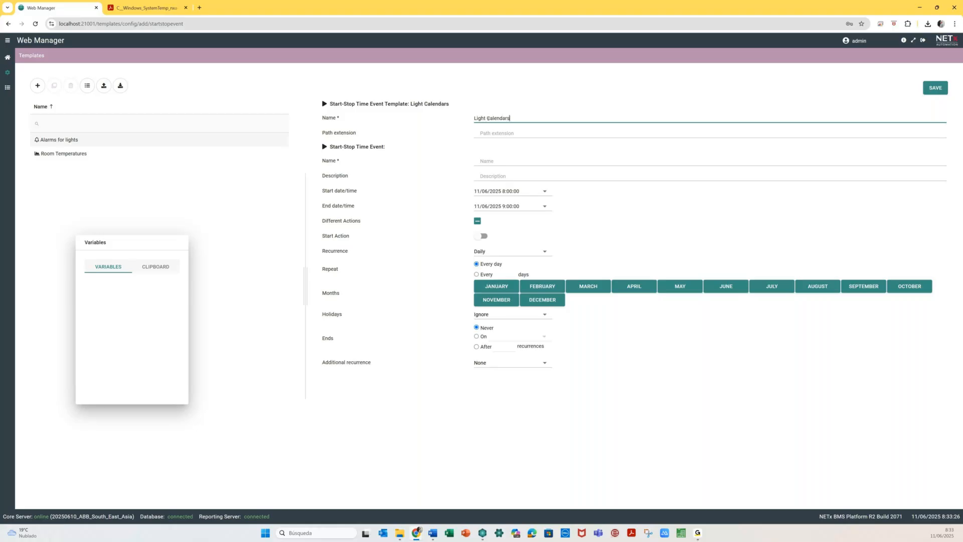
{"action": "left_click", "coordinate": [487, 132]}
{"action": "type", "text": "02- EVE"}
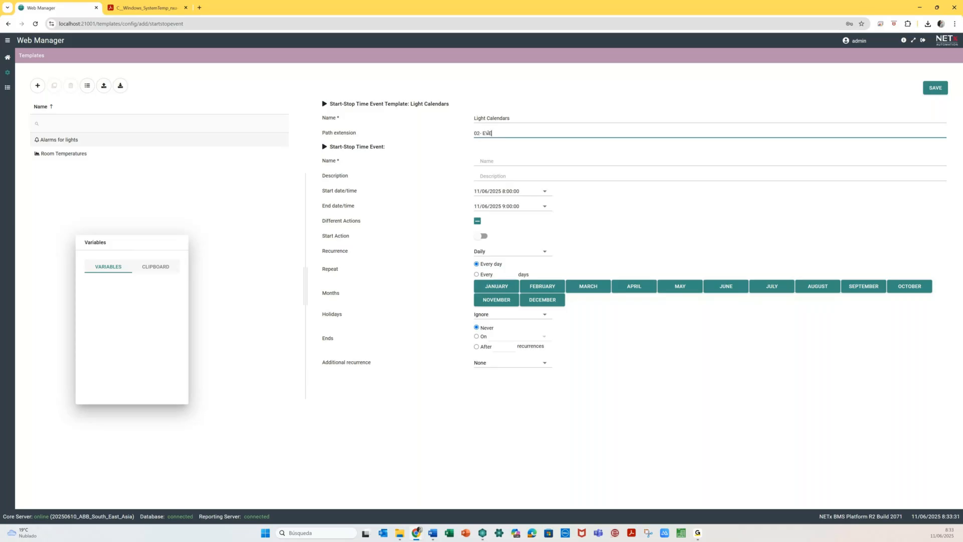
{"action": "type", "text": "NTS"}
{"action": "type", "text": "\\Lig"}
{"action": "type", "text": "hts\\"}
{"action": "type", "text": "Roo"}
{"action": "type", "text": "m"}
{"action": "type", "text": " {F}"}
{"action": "type", "text": "\\"}
{"action": "left_click", "coordinate": [514, 158]}
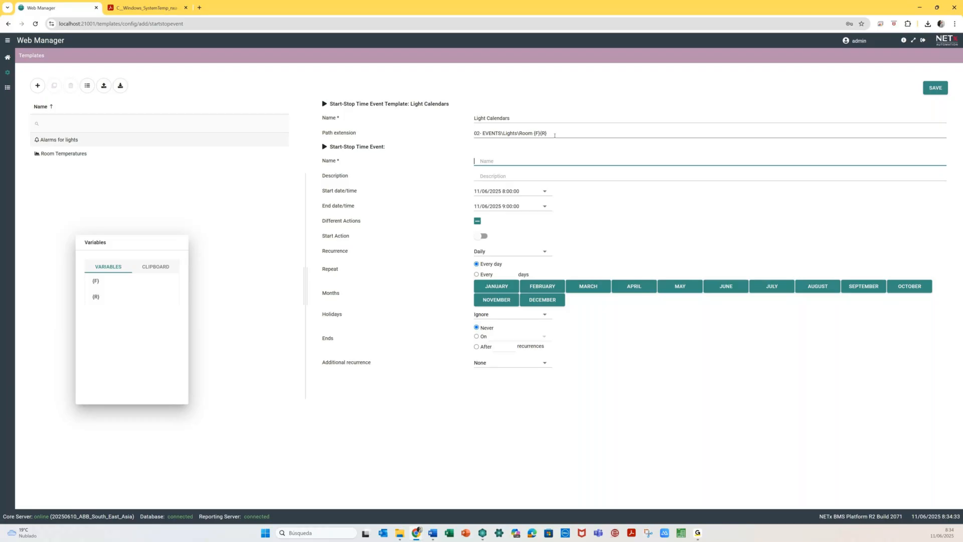
- Enter 'Schedule for Light {L} at Room' as the event name and append the {F} and {R} variables
{"action": "type", "text": "Schedule for Light {L} at Room"}
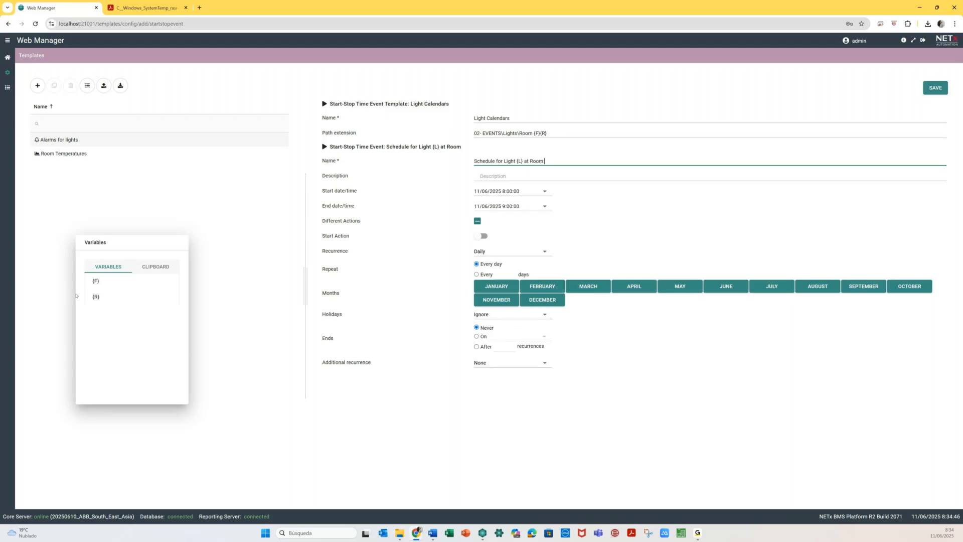
{"action": "left_click", "coordinate": [97, 281]}
{"action": "left_click", "coordinate": [106, 300]}
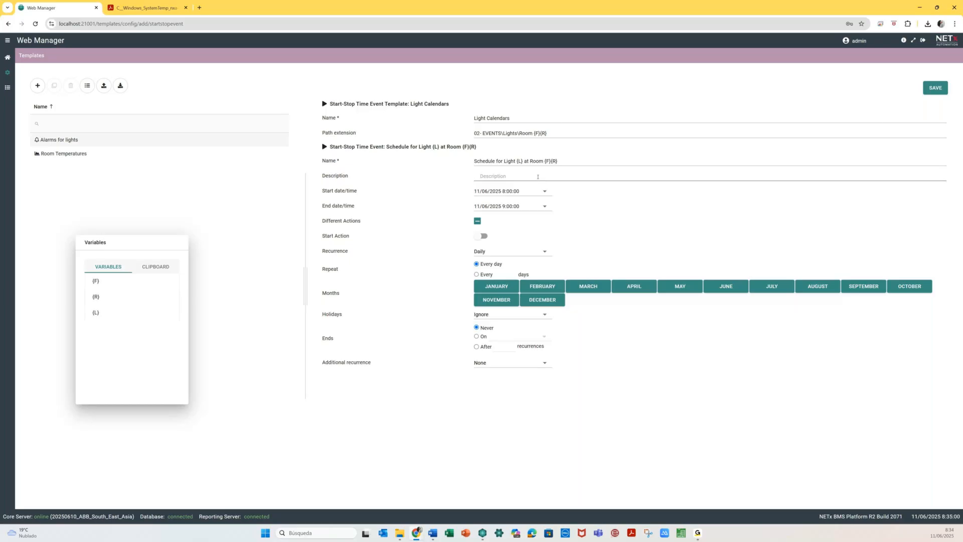
{"action": "left_click", "coordinate": [537, 177]}
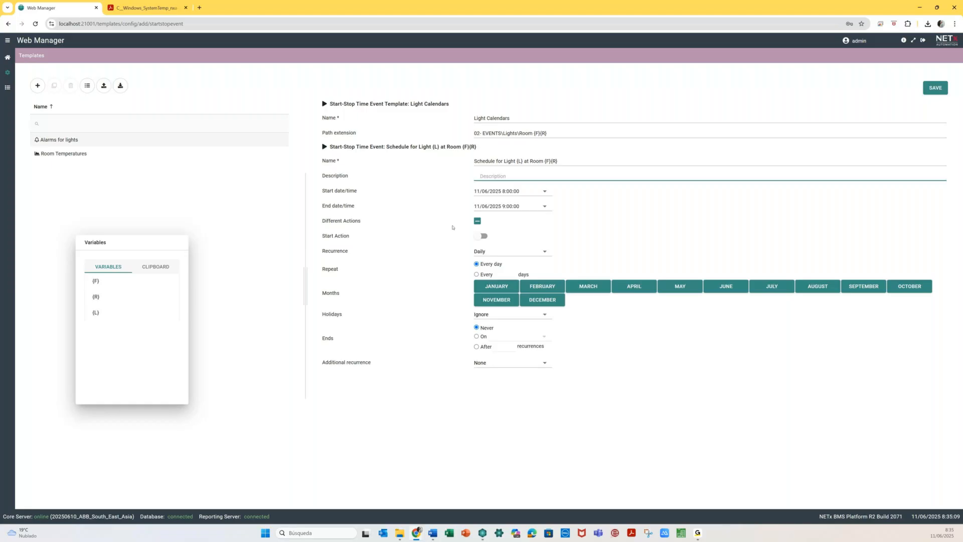
- Enable Different Actions and both start and stop actions, and name the start action 'ON for Light {L} at Room {F}{R}'
{"action": "left_click", "coordinate": [477, 221]}
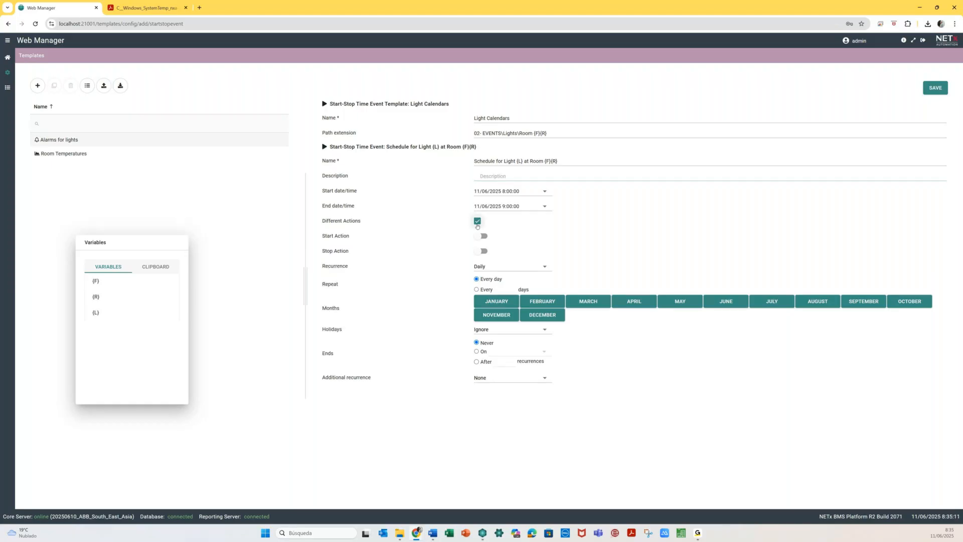
{"action": "left_click", "coordinate": [479, 235]}
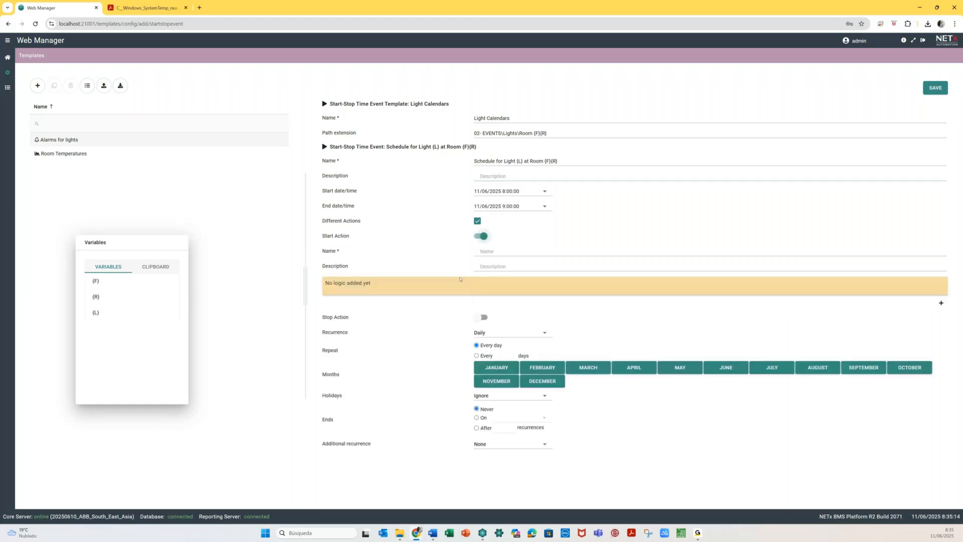
{"action": "left_click", "coordinate": [480, 318]}
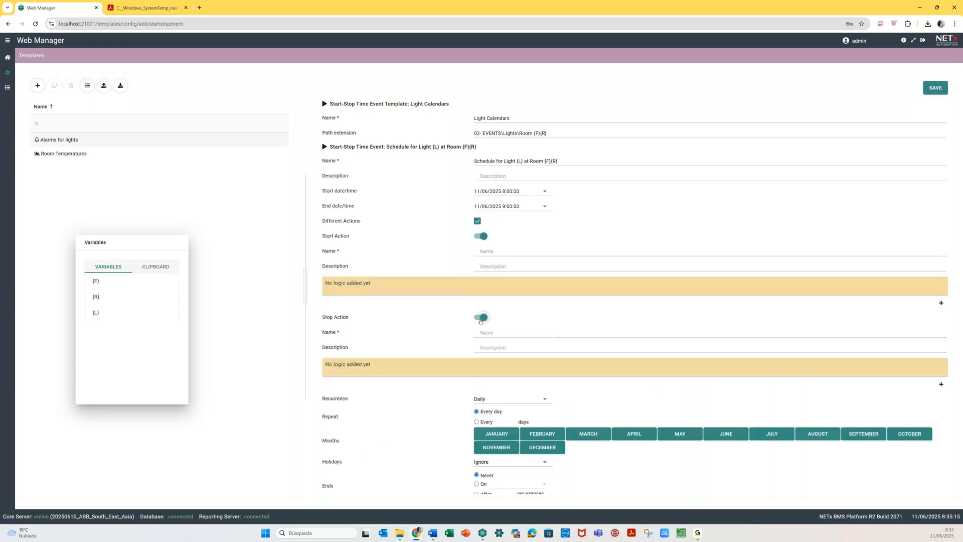
{"action": "left_click", "coordinate": [489, 251]}
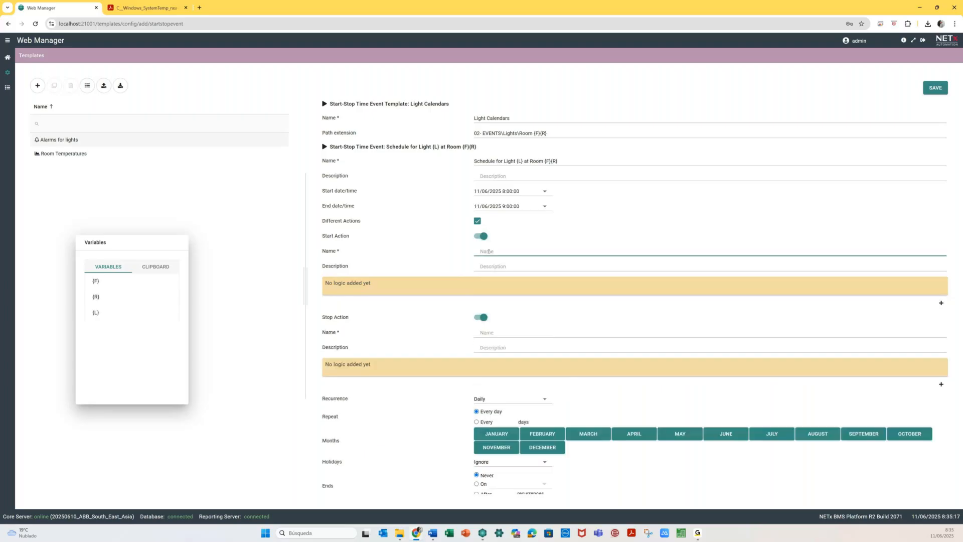
{"action": "type", "text": "ON for {Light"}
{"action": "left_click_drag", "start_coordinate": [517, 161], "coordinate": [584, 163]}
{"action": "key", "text": "ctrl+c"}
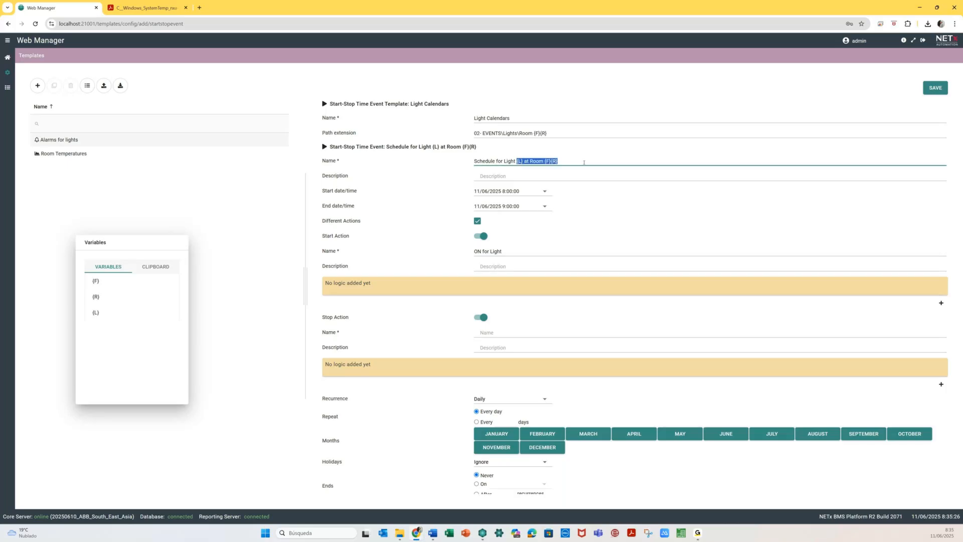
{"action": "left_click", "coordinate": [509, 250]}
{"action": "key", "text": "ctrl+v"}
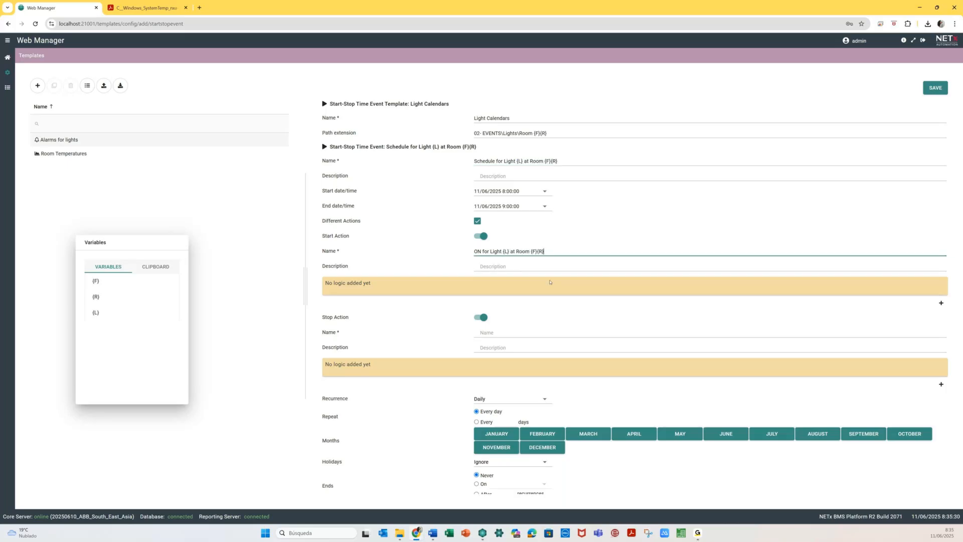
- Add a WRITE XCommand to the start action with the ItemID parameter enabled
{"action": "left_click", "coordinate": [941, 303]}
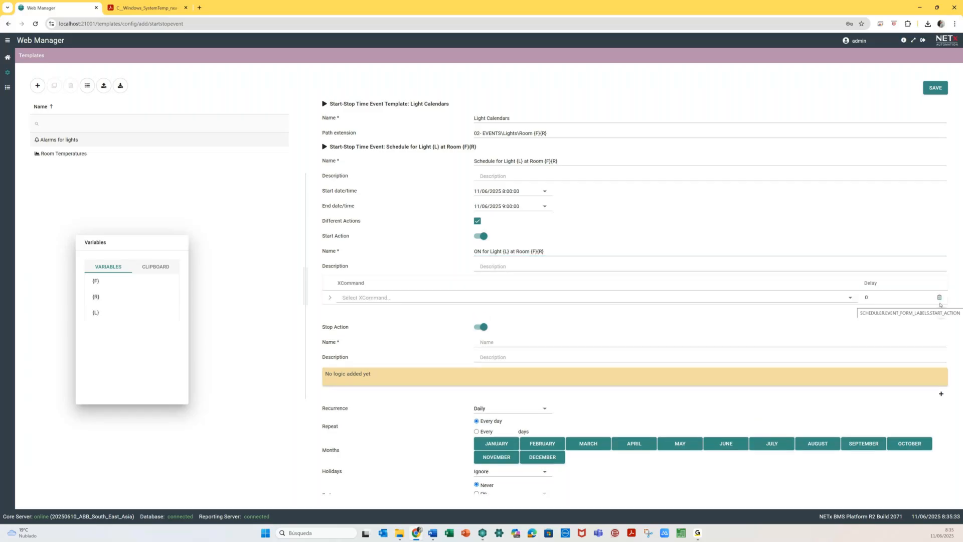
{"action": "left_click", "coordinate": [849, 299]}
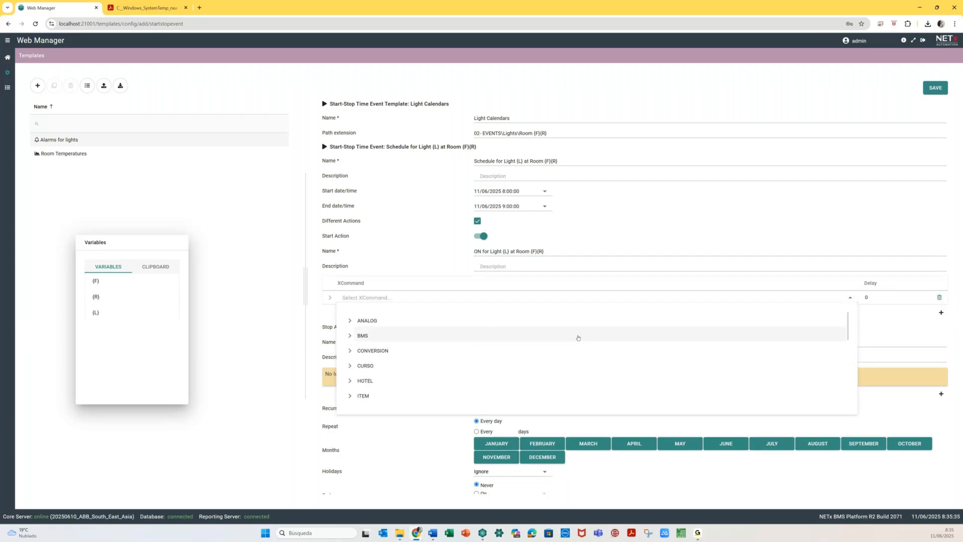
{"action": "scroll", "coordinate": [578, 338], "scroll_direction": "down", "scroll_amount": 2}
{"action": "scroll", "coordinate": [578, 337], "scroll_direction": "down", "scroll_amount": 3}
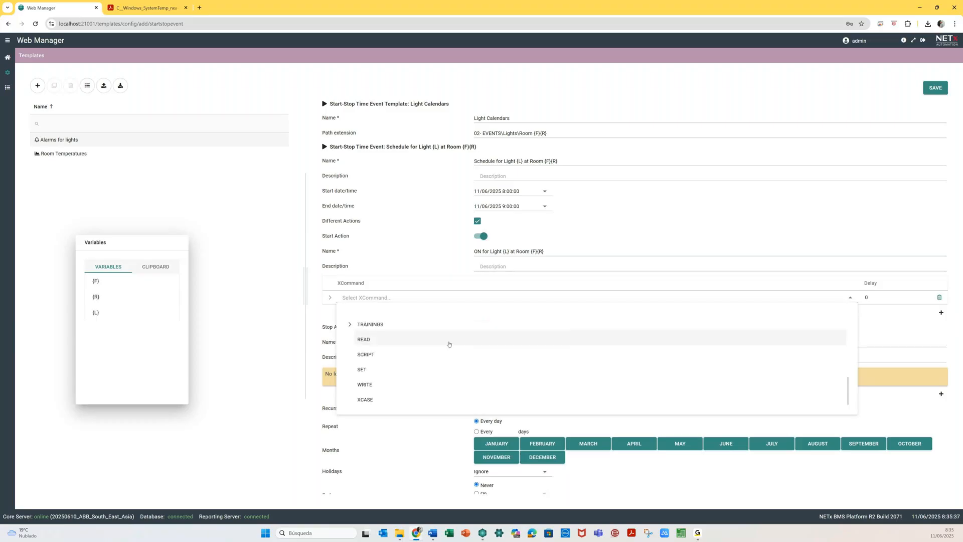
{"action": "left_click", "coordinate": [380, 387]}
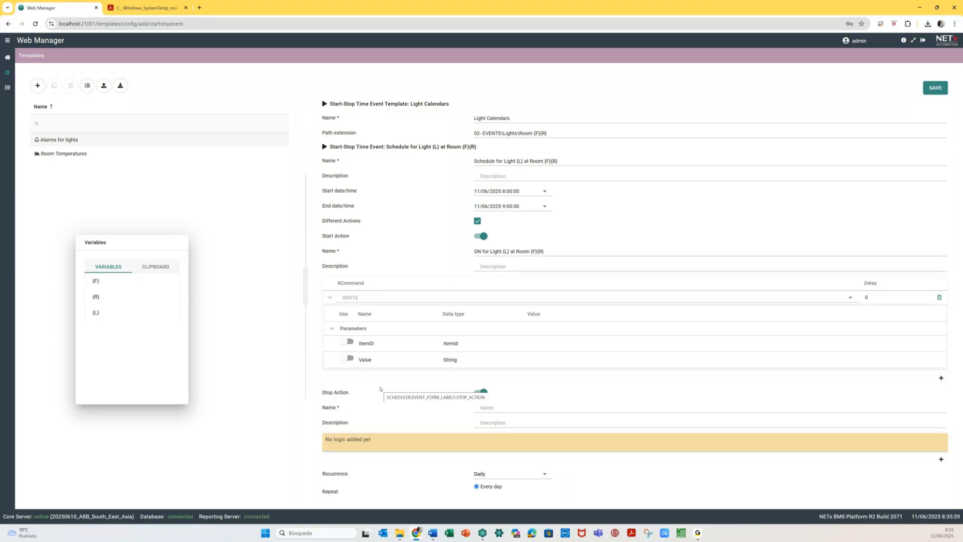
{"action": "left_click", "coordinate": [349, 343]}
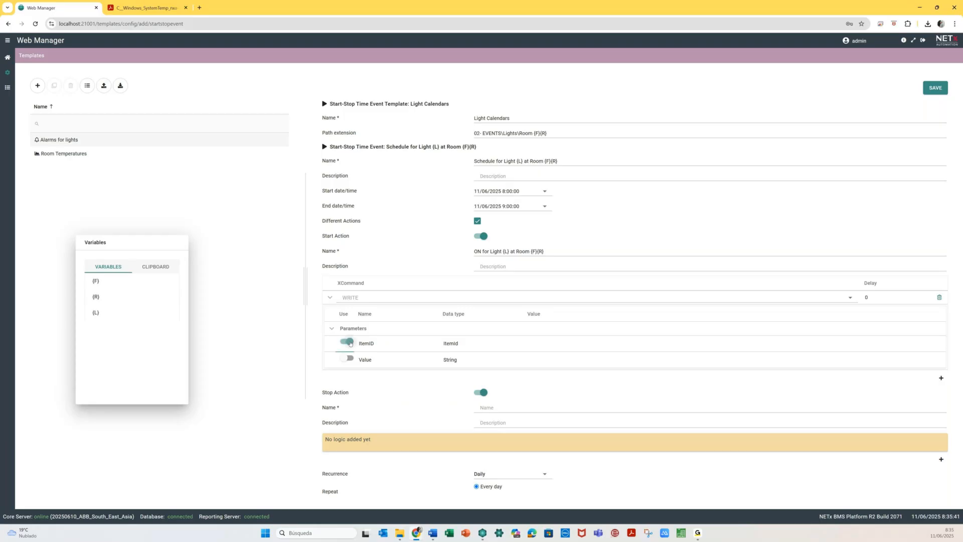
{"action": "left_click", "coordinate": [538, 344]}
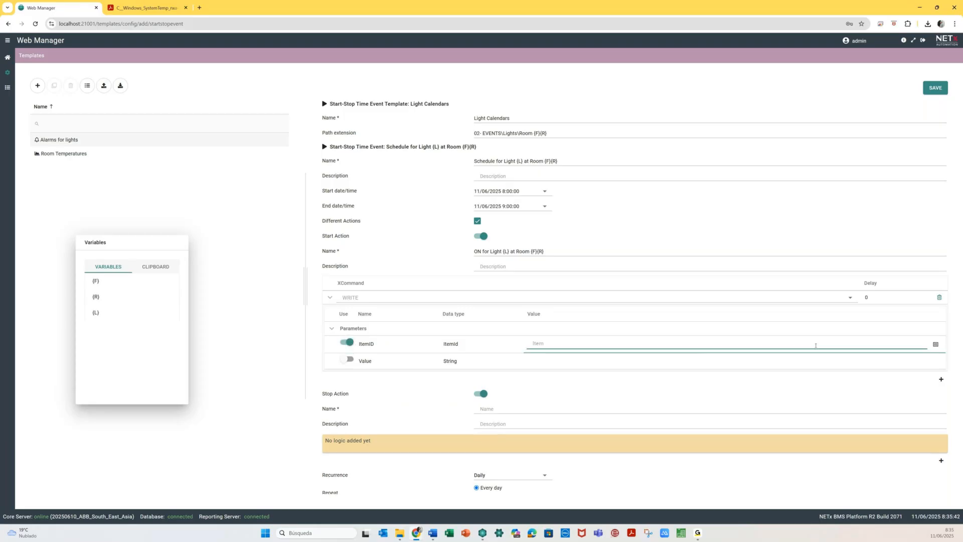
- Pick ON/OFF Hall of Room 0101 from the Aliases item tree as the ItemID
{"action": "left_click", "coordinate": [935, 345]}
{"action": "left_click", "coordinate": [137, 215]}
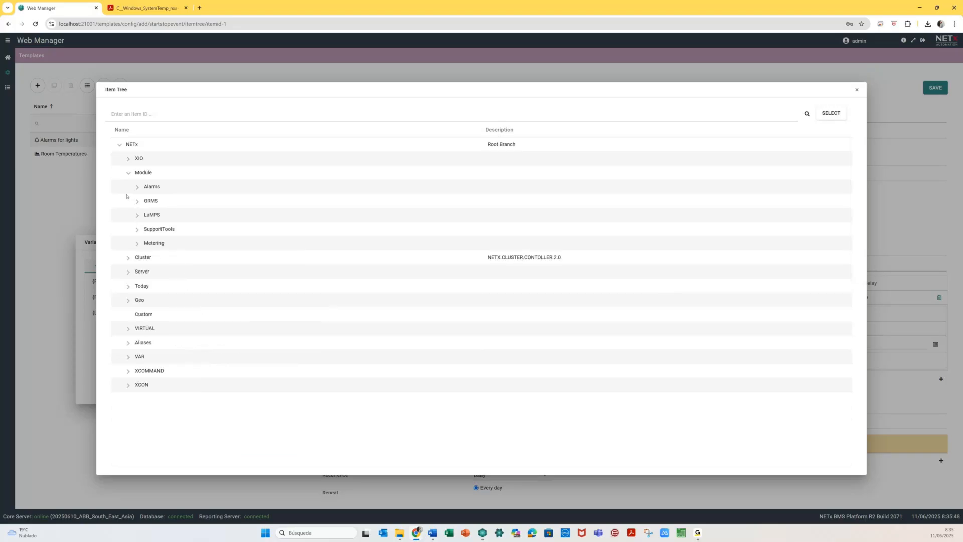
{"action": "left_click", "coordinate": [128, 342]}
{"action": "left_click", "coordinate": [137, 357]}
{"action": "scroll", "coordinate": [136, 359], "scroll_direction": "down", "scroll_amount": 3}
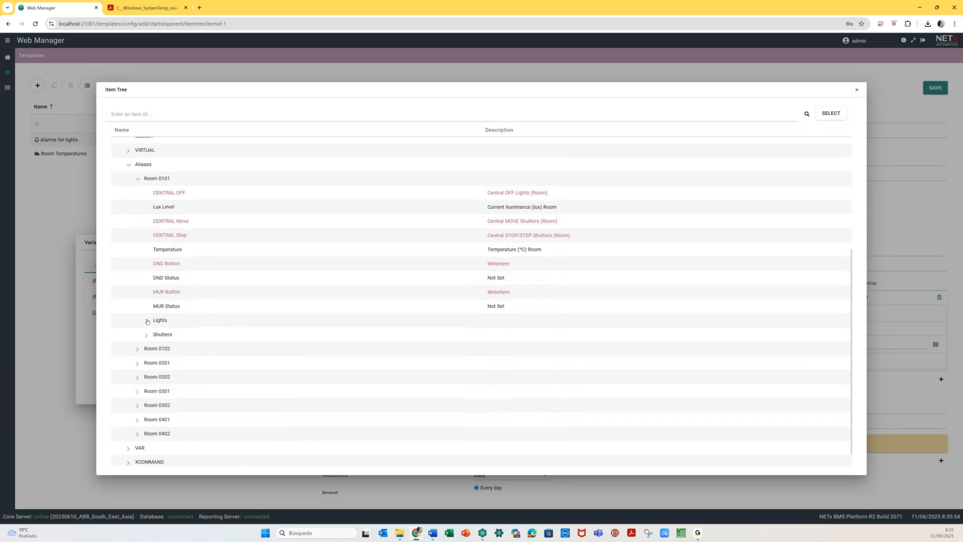
{"action": "left_click", "coordinate": [147, 321]}
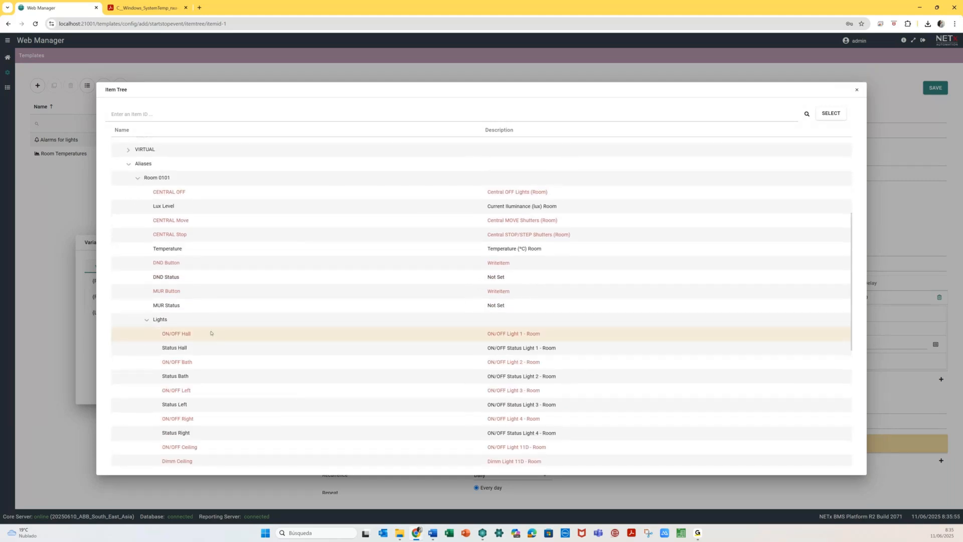
{"action": "left_click", "coordinate": [825, 116]}
- Replace the floor, room and light name in the ItemID with {F}, {R} and {L}
{"action": "left_click_drag", "start_coordinate": [541, 344], "coordinate": [547, 343]}
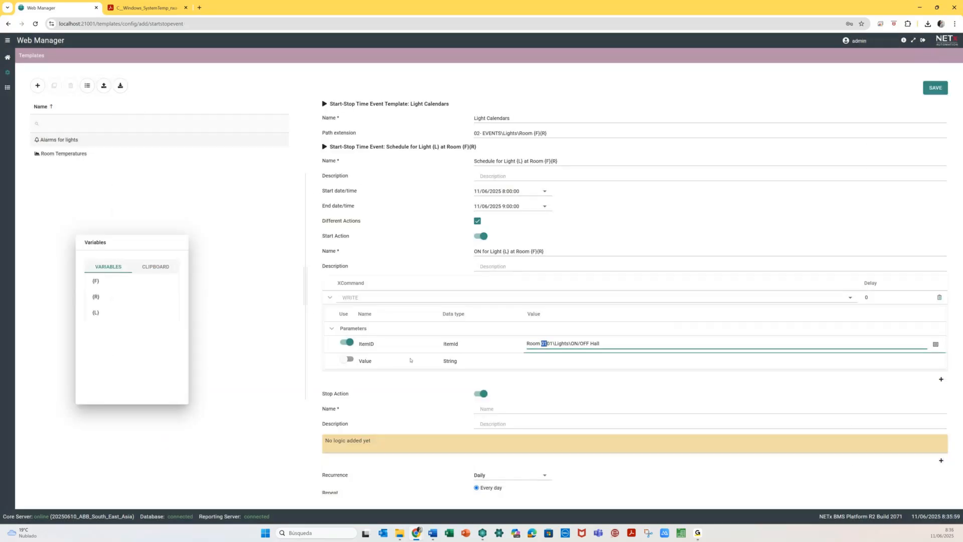
{"action": "left_click", "coordinate": [95, 281]}
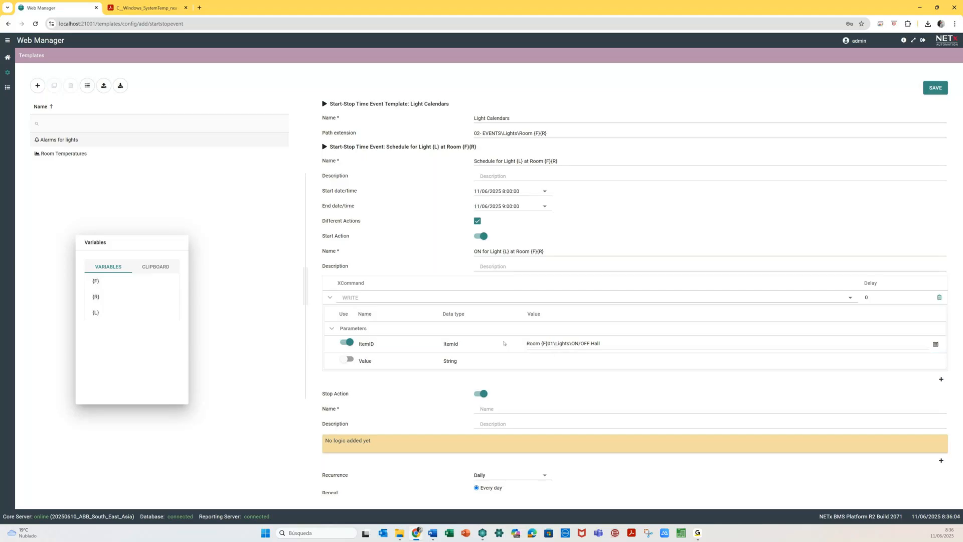
{"action": "left_click", "coordinate": [551, 344]}
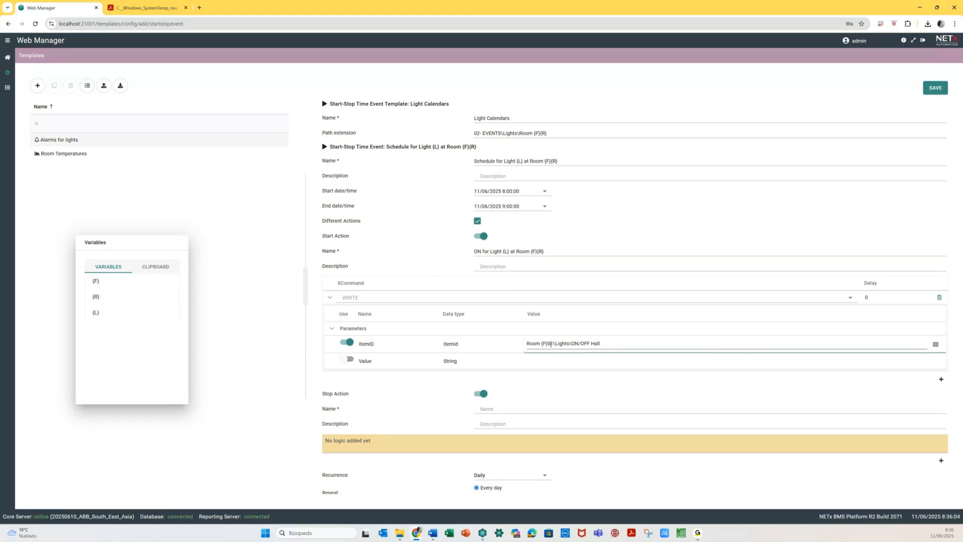
{"action": "left_click", "coordinate": [102, 298]}
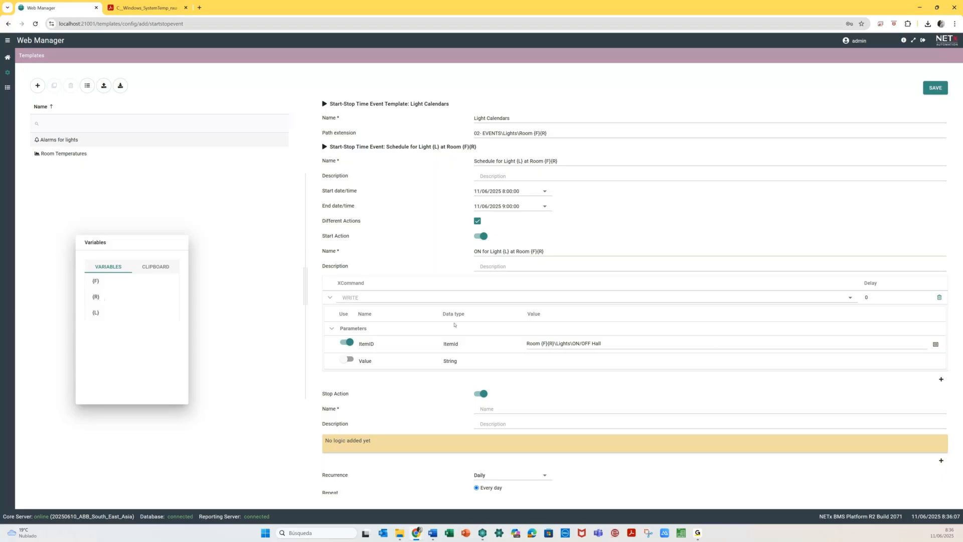
{"action": "left_click", "coordinate": [591, 343]}
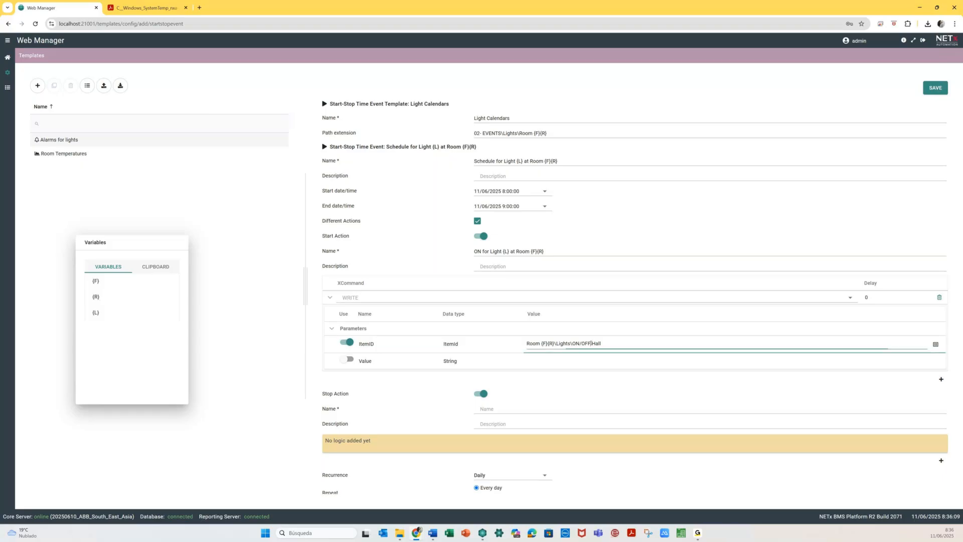
{"action": "key", "text": "shift+End"}
{"action": "left_click", "coordinate": [96, 313]}
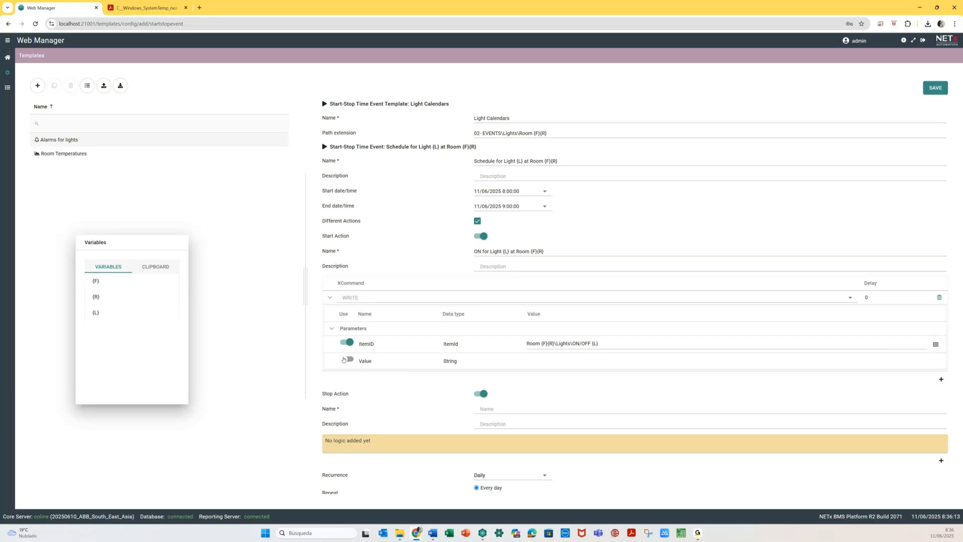
- Set the start action's Value parameter to True
{"action": "left_click", "coordinate": [350, 359]}
{"action": "left_click", "coordinate": [551, 362]}
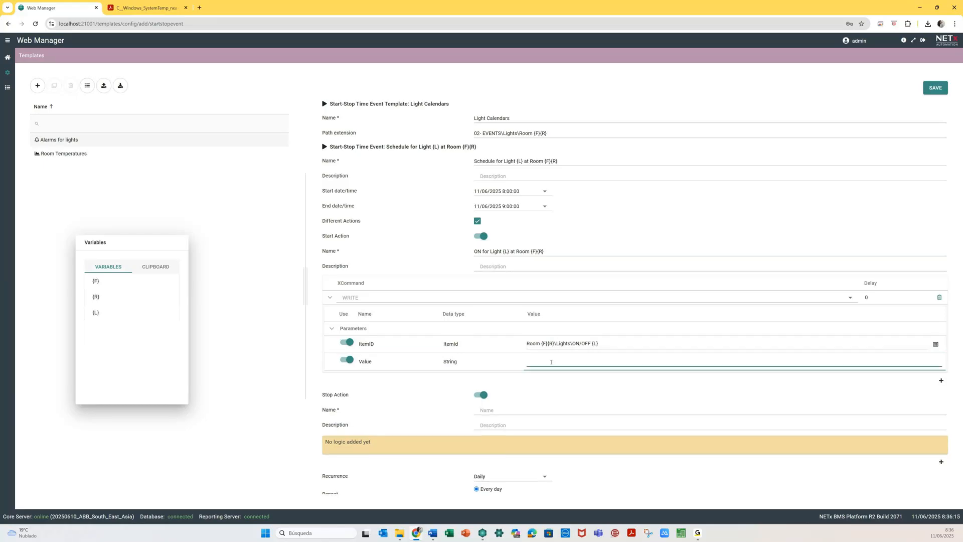
{"action": "type", "text": "1"}
{"action": "type", "text": "Tru"}
- Name the stop action 'OFF for Light {L} at Room {F}{R}'
{"action": "left_click", "coordinate": [488, 410]}
{"action": "type", "text": "OFF"}
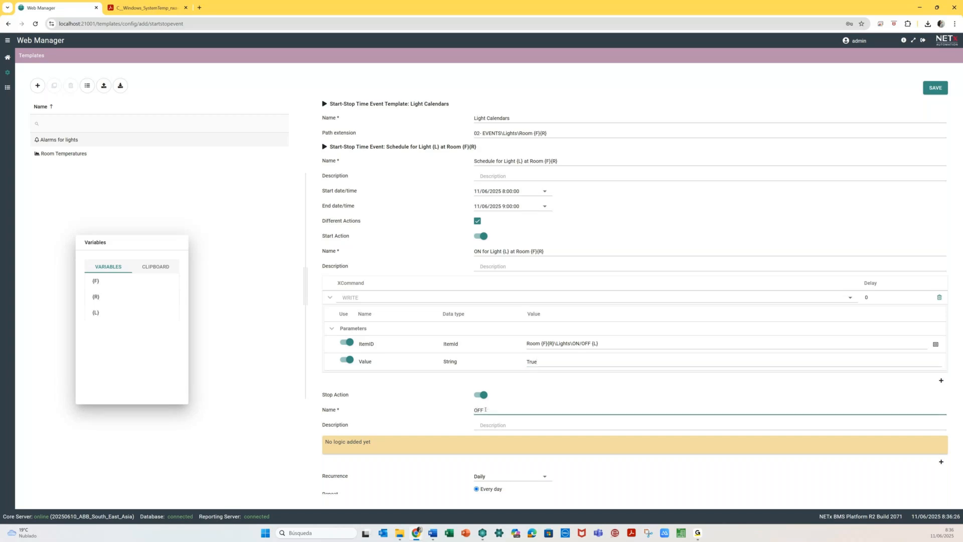
{"action": "left_click_drag", "start_coordinate": [483, 252], "coordinate": [557, 255]}
{"action": "key", "text": "ctrl+c"}
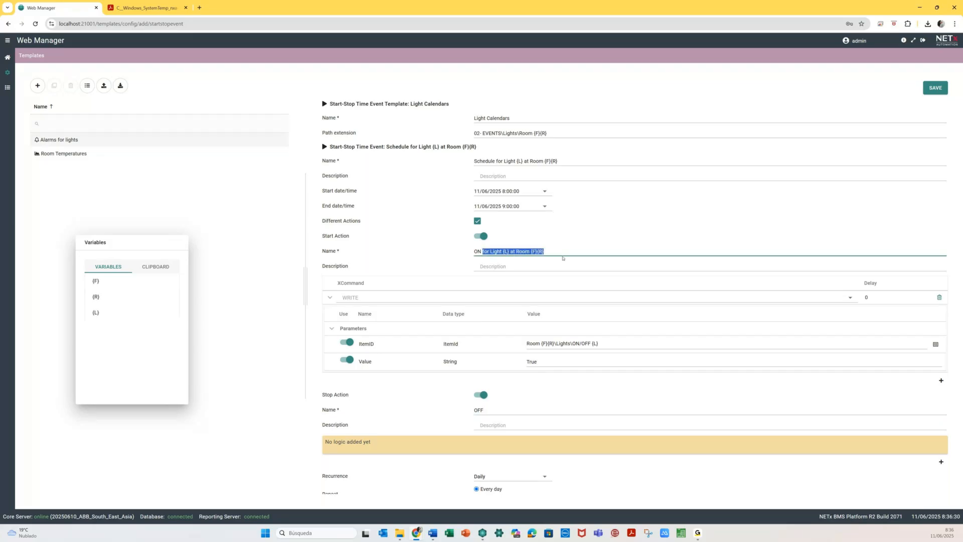
{"action": "left_click", "coordinate": [500, 408]}
{"action": "key", "text": "ctrl+v"}
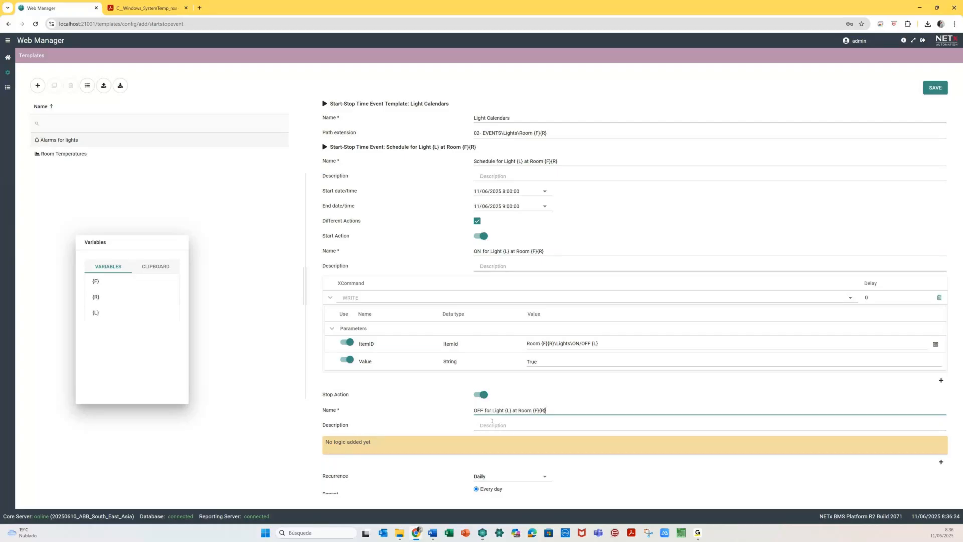
- Add a WRITE XCommand to the stop action with the ItemID parameter enabled
{"action": "left_click", "coordinate": [941, 462]}
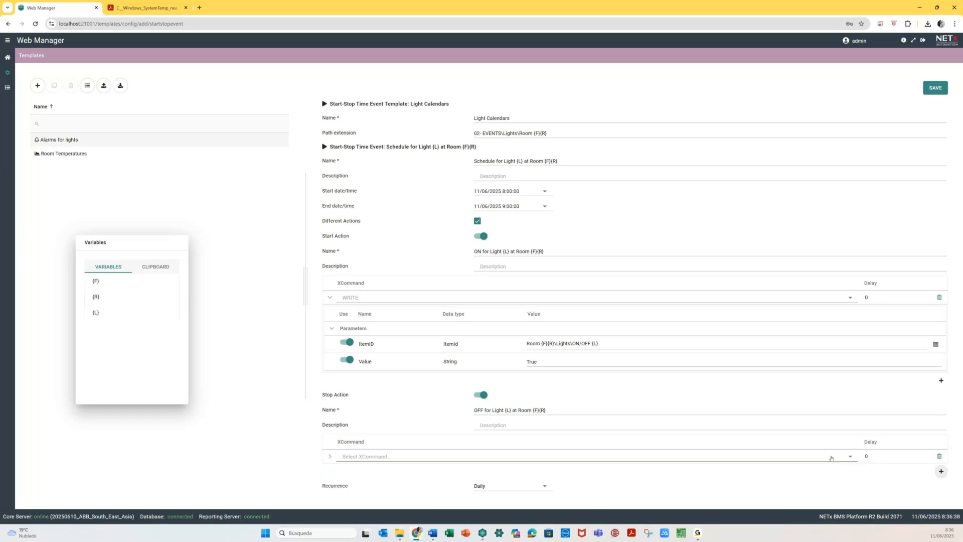
{"action": "left_click", "coordinate": [851, 458]}
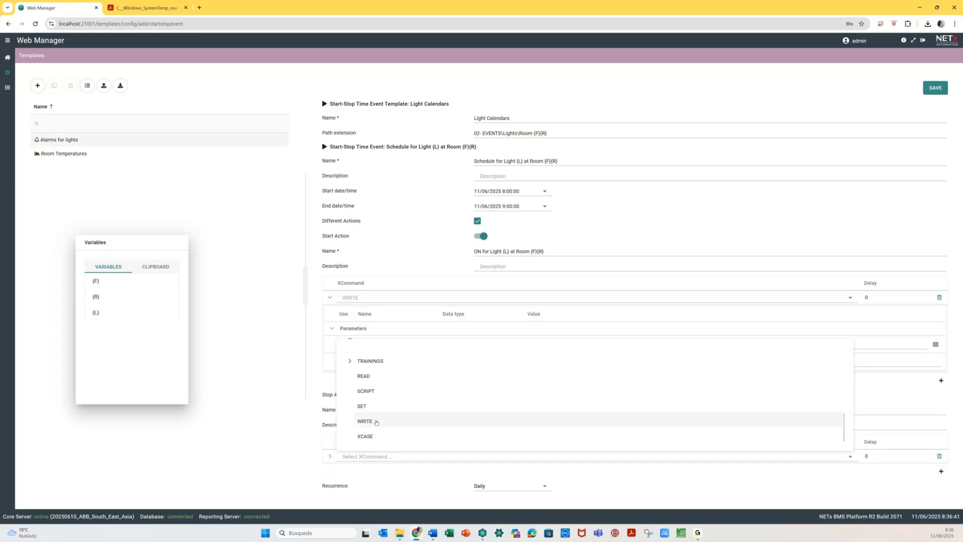
{"action": "left_click", "coordinate": [377, 422]}
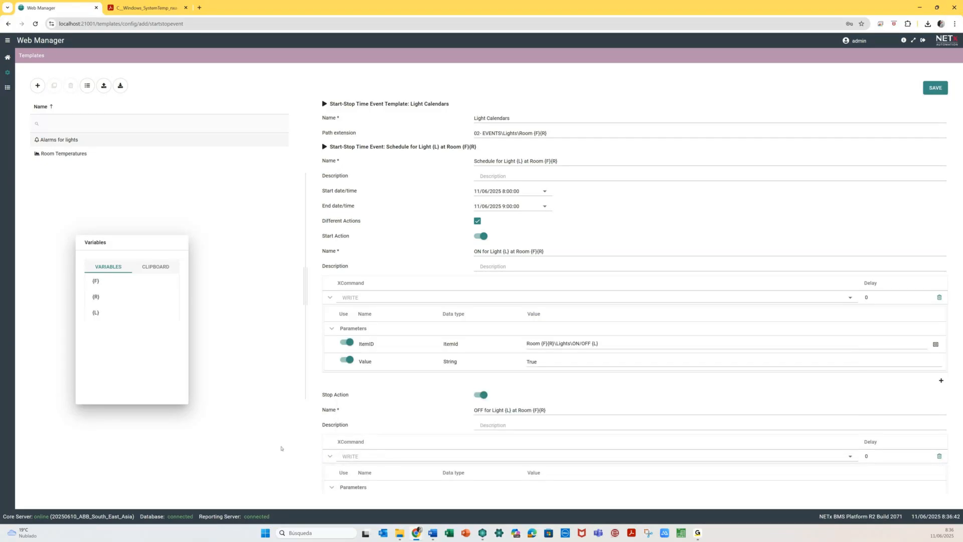
{"action": "scroll", "coordinate": [379, 431], "scroll_direction": "down", "scroll_amount": 3}
{"action": "scroll", "coordinate": [379, 432], "scroll_direction": "down", "scroll_amount": 2}
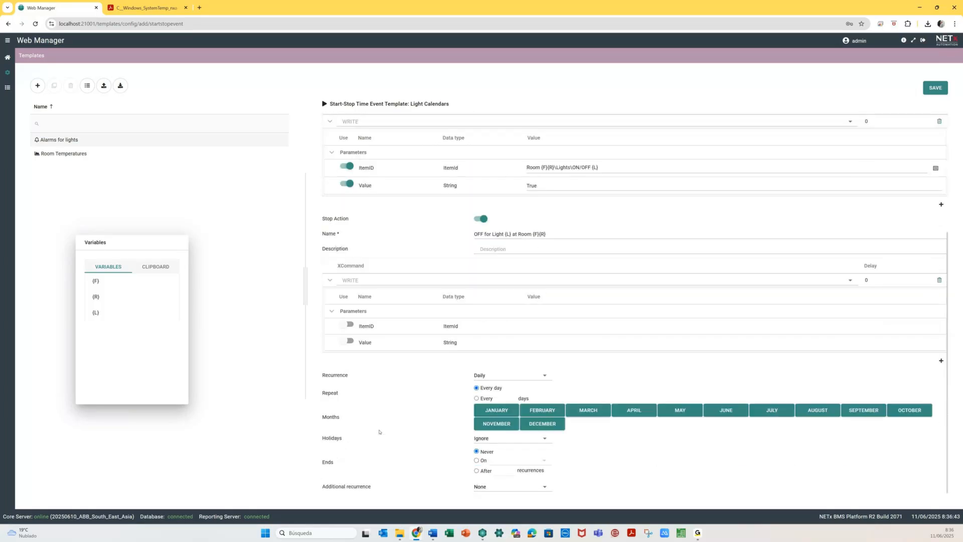
{"action": "left_click", "coordinate": [347, 325]}
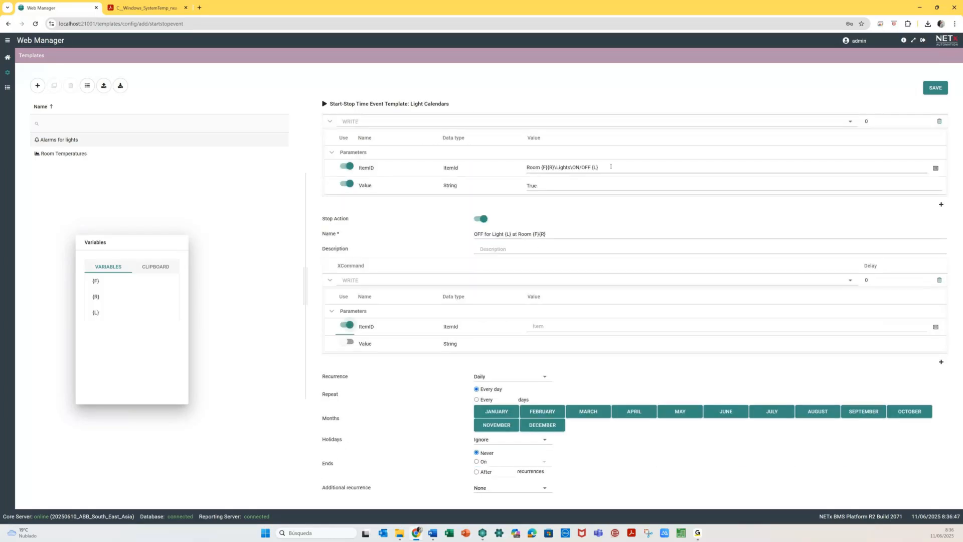
- Copy the start action's ItemID into the stop action and set its Value to False
{"action": "left_click", "coordinate": [604, 167]}
{"action": "key", "text": "ctrl+a"}
{"action": "key", "text": "ctrl+c"}
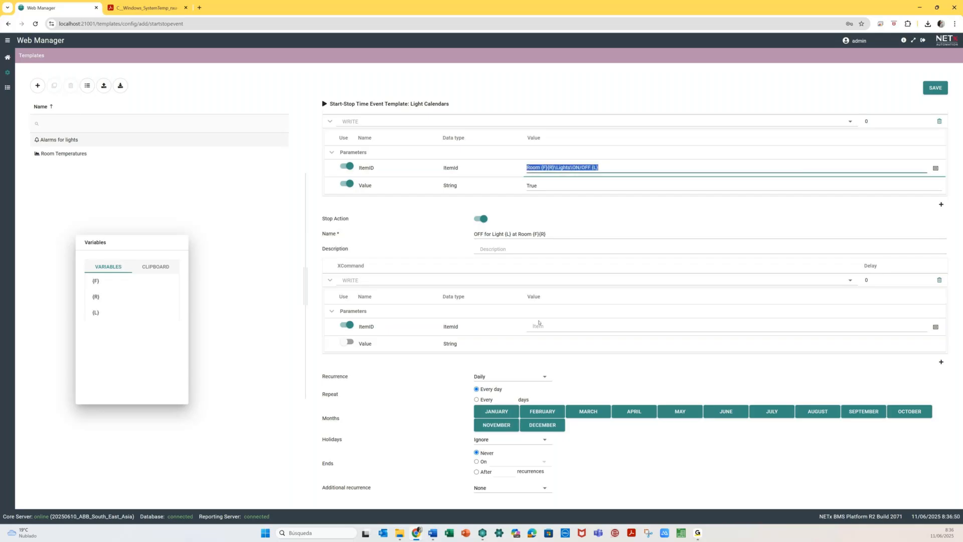
{"action": "left_click", "coordinate": [540, 326]}
{"action": "key", "text": "ctrl+v"}
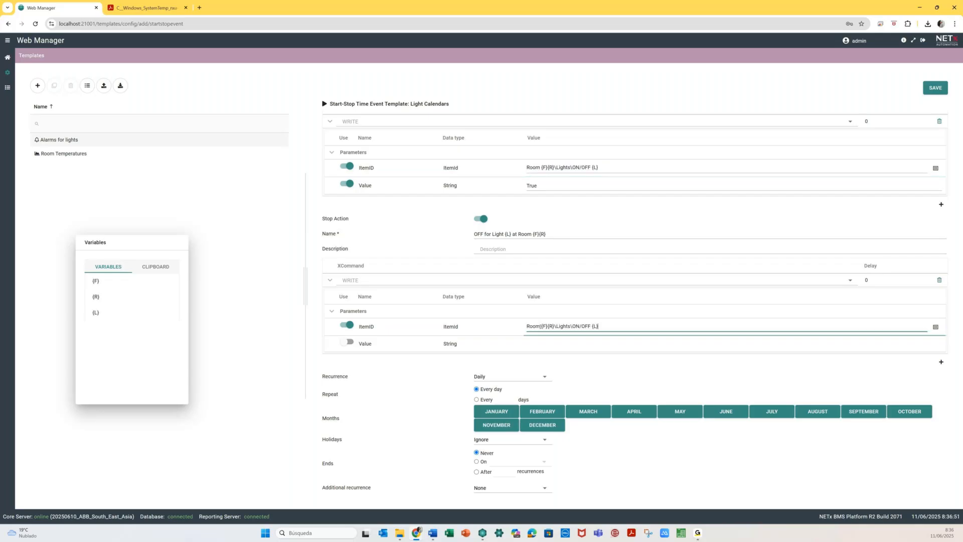
{"action": "left_click", "coordinate": [350, 342]}
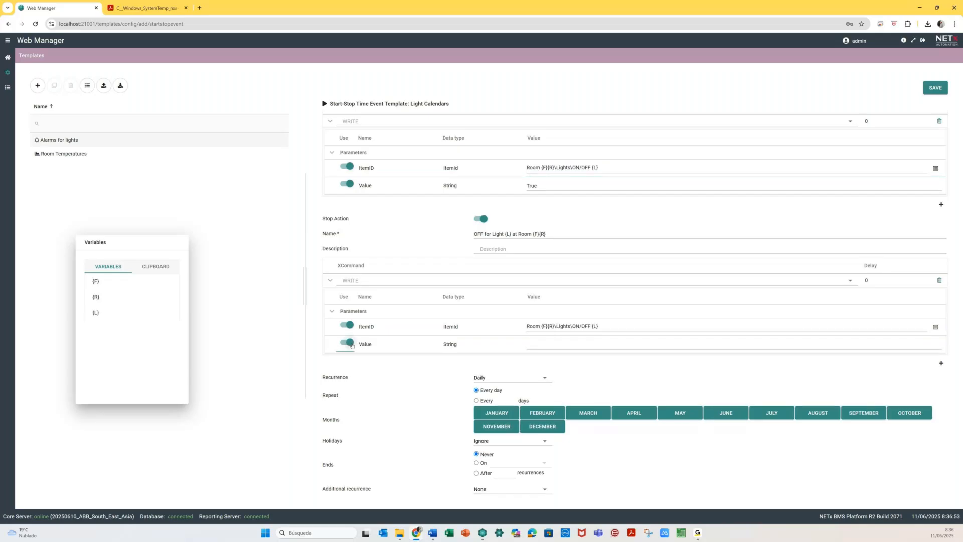
{"action": "left_click", "coordinate": [544, 342]}
{"action": "type", "text": "False"}
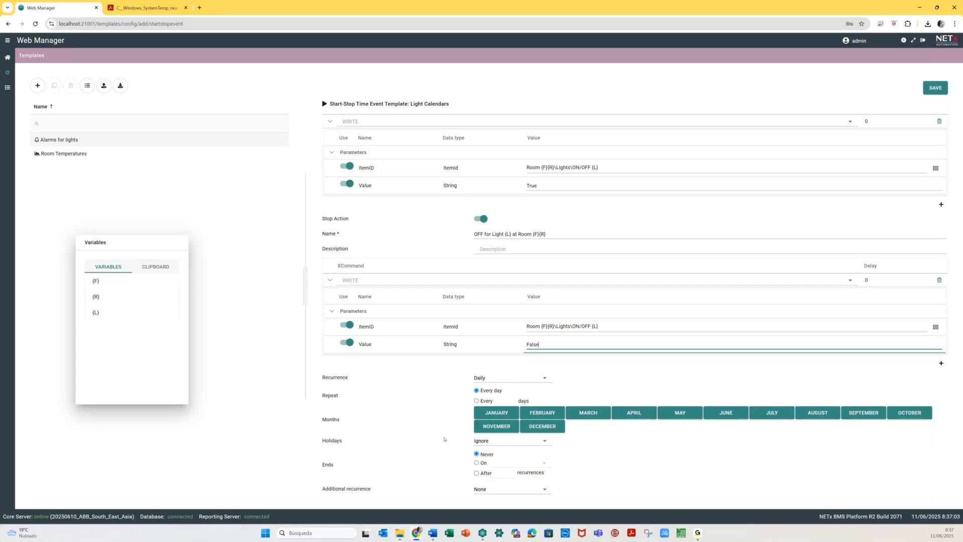
- Leave holiday handling on Ignore and save the Light Calendars template
{"action": "left_click", "coordinate": [505, 442]}
{"action": "left_click", "coordinate": [445, 462]}
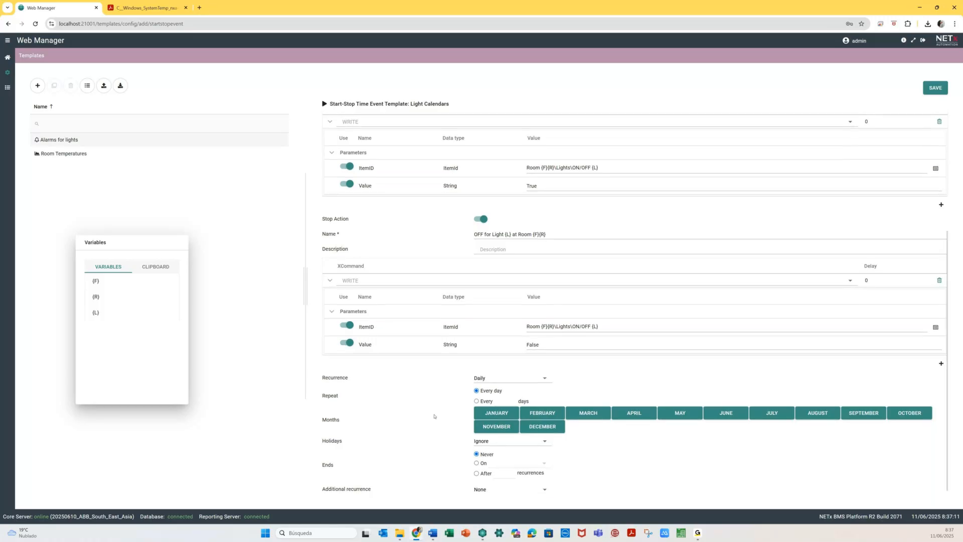
{"action": "scroll", "coordinate": [434, 416], "scroll_direction": "up", "scroll_amount": 3}
{"action": "scroll", "coordinate": [435, 417], "scroll_direction": "up", "scroll_amount": 1}
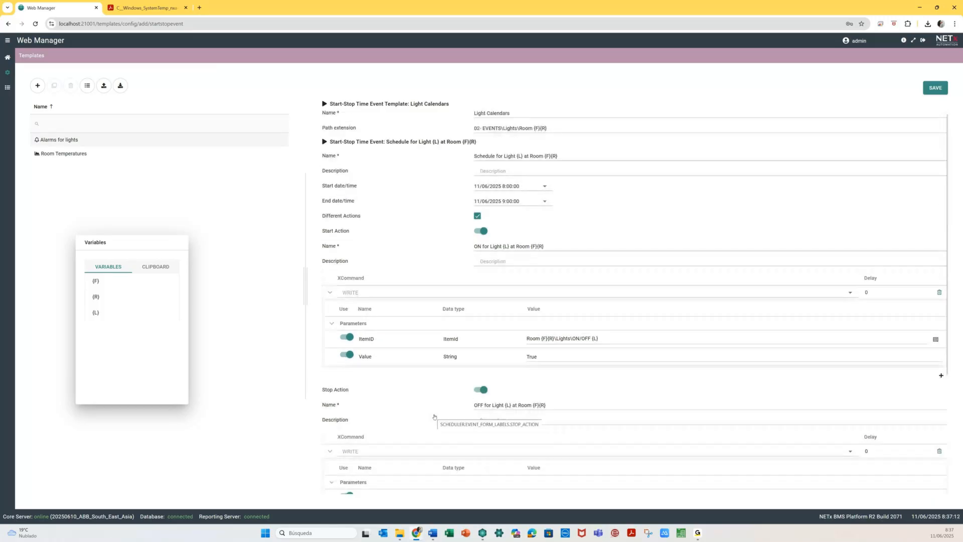
{"action": "scroll", "coordinate": [434, 416], "scroll_direction": "down", "scroll_amount": 3}
{"action": "left_click", "coordinate": [935, 88]}
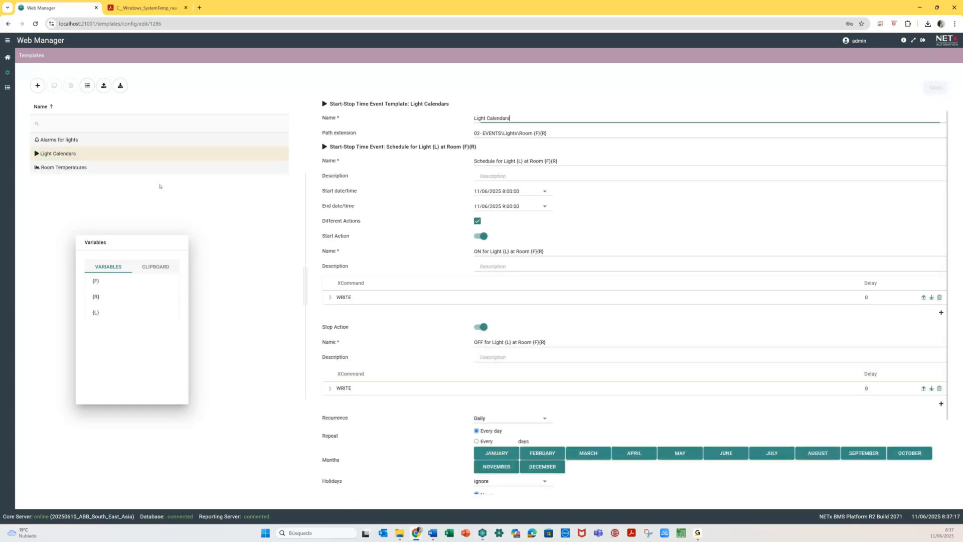
{"action": "left_click", "coordinate": [8, 57]}
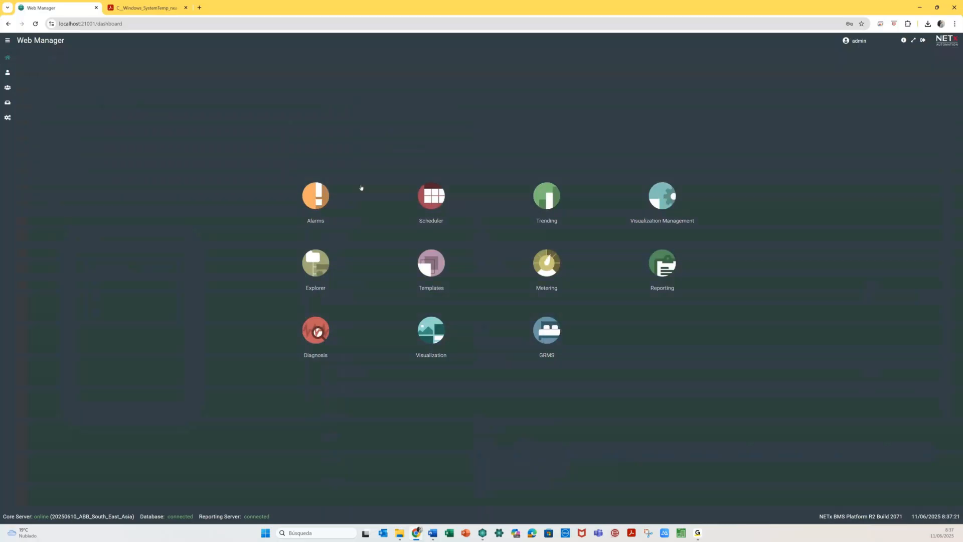
- Apply Light Calendars in Scheduler from Alarms for lights.xlsx, importing 48 rows, then check 02- EVENTS
{"action": "left_click", "coordinate": [437, 196]}
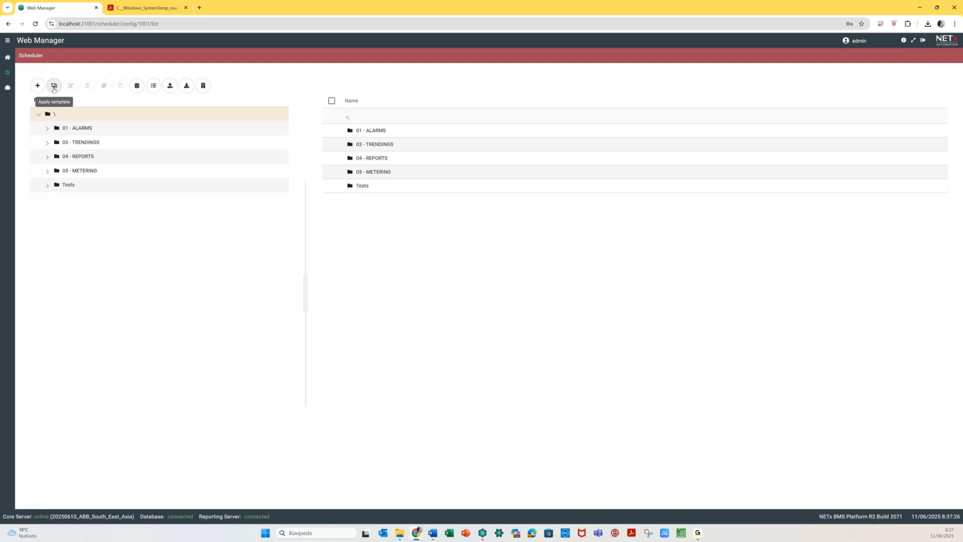
{"action": "left_click", "coordinate": [54, 86]}
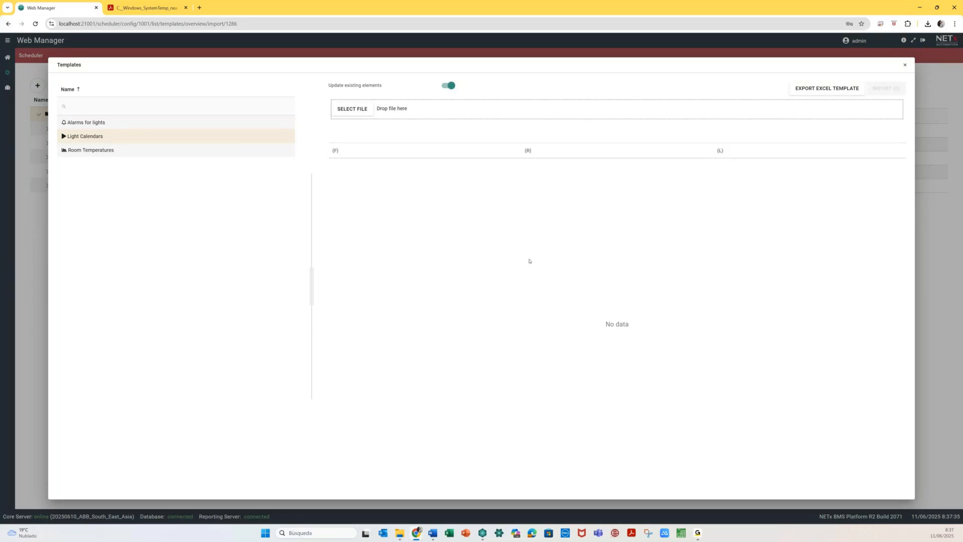
{"action": "left_click", "coordinate": [365, 112]}
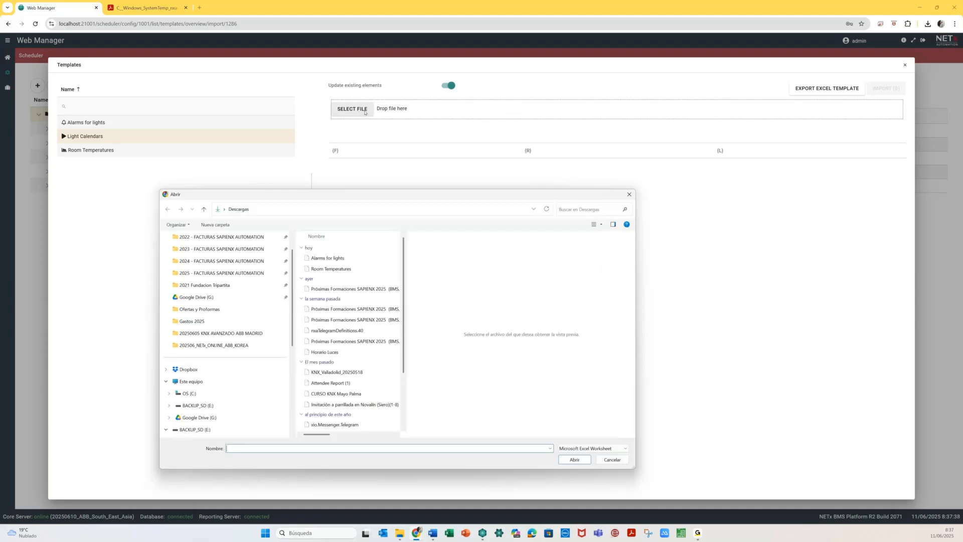
{"action": "left_click", "coordinate": [327, 258]}
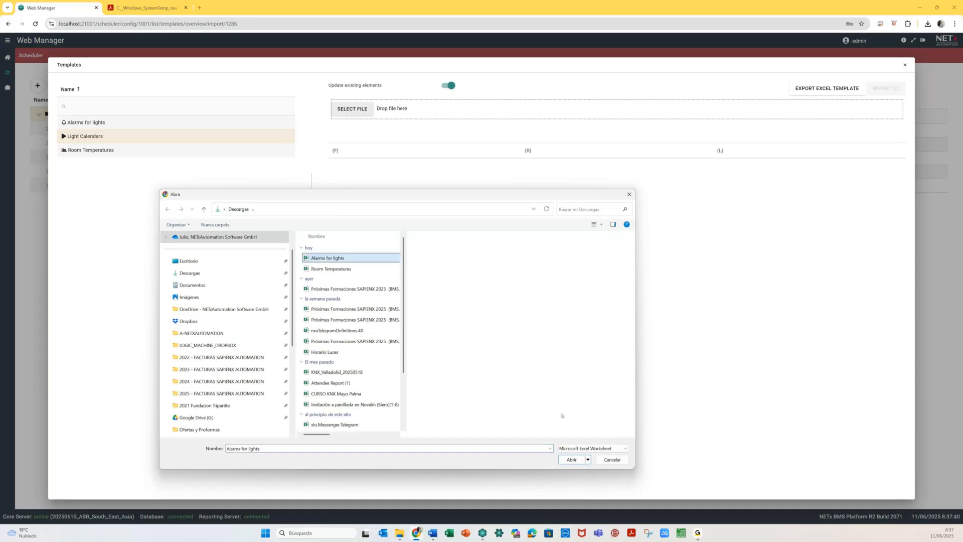
{"action": "key", "text": "Return"}
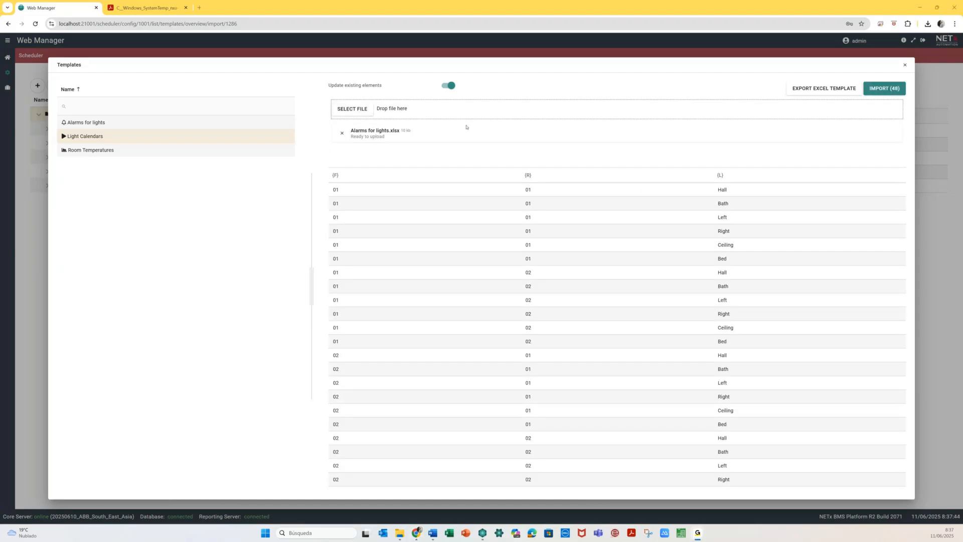
{"action": "left_click", "coordinate": [884, 88]}
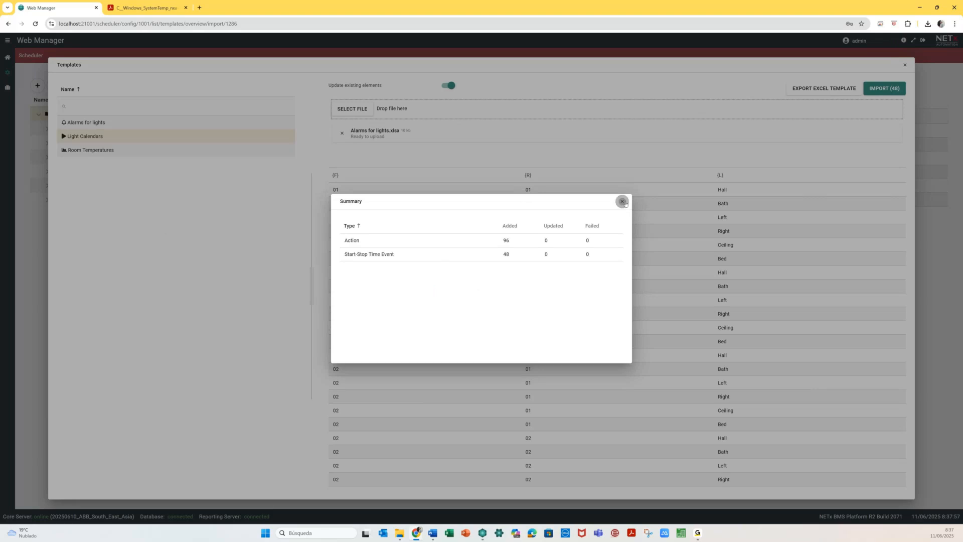
{"action": "left_click", "coordinate": [622, 201]}
{"action": "left_click", "coordinate": [48, 142]}
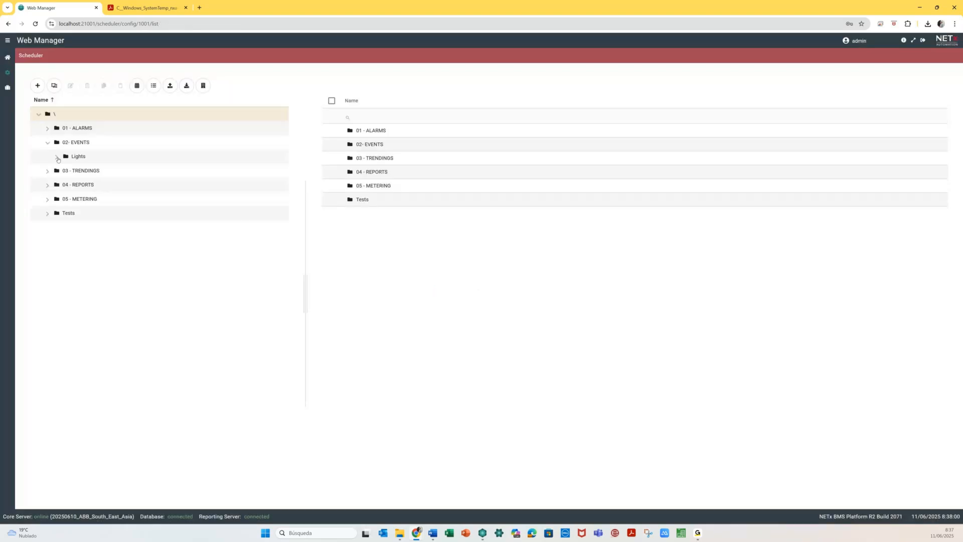
- View Room 0101's light schedules in the Month calendar layout, then return to the dashboard
{"action": "left_click", "coordinate": [57, 157]}
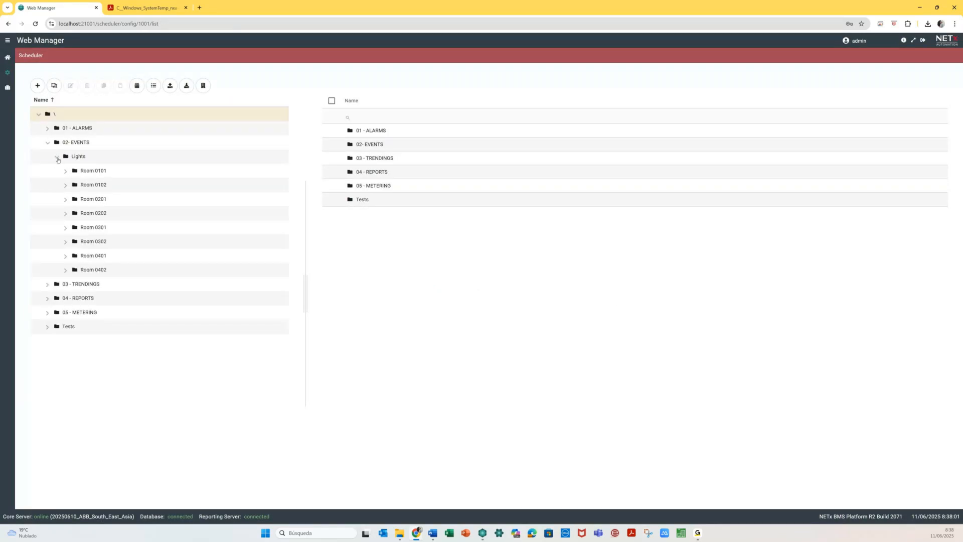
{"action": "left_click", "coordinate": [88, 173]}
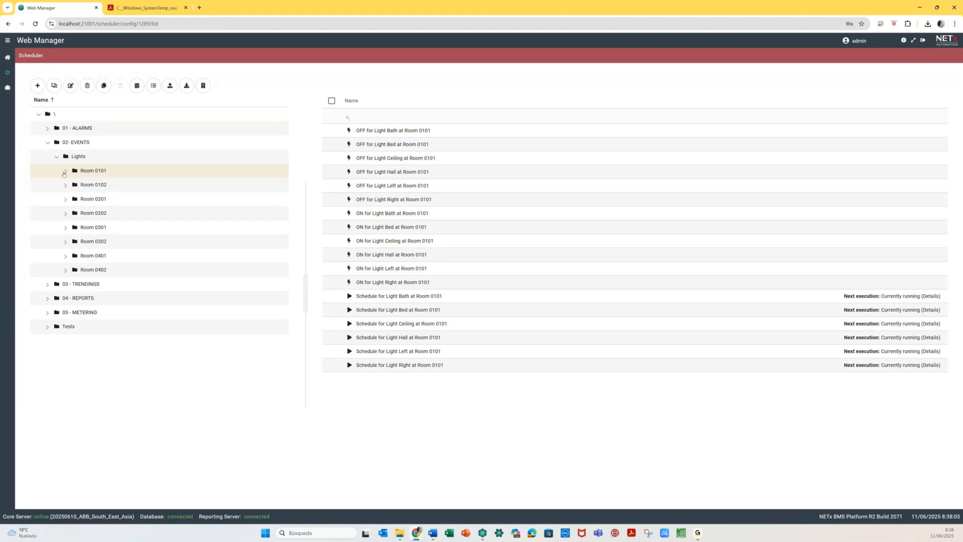
{"action": "left_click", "coordinate": [136, 91]}
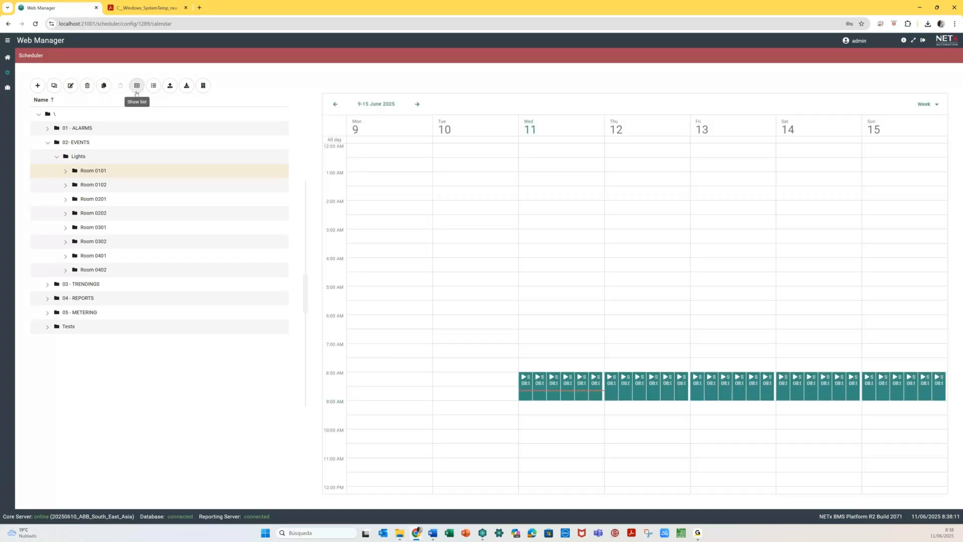
{"action": "left_click", "coordinate": [940, 106]}
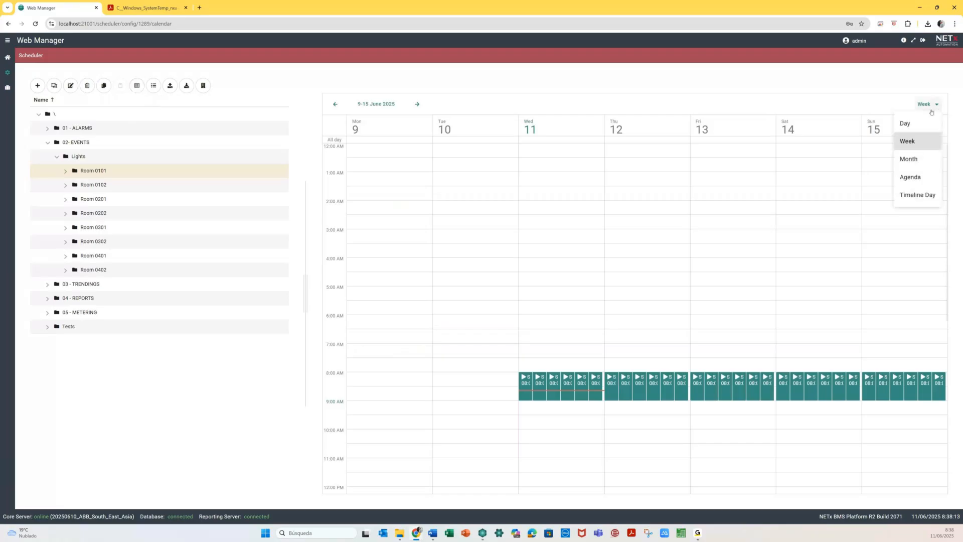
{"action": "left_click", "coordinate": [912, 174]}
{"action": "left_click", "coordinate": [932, 158]}
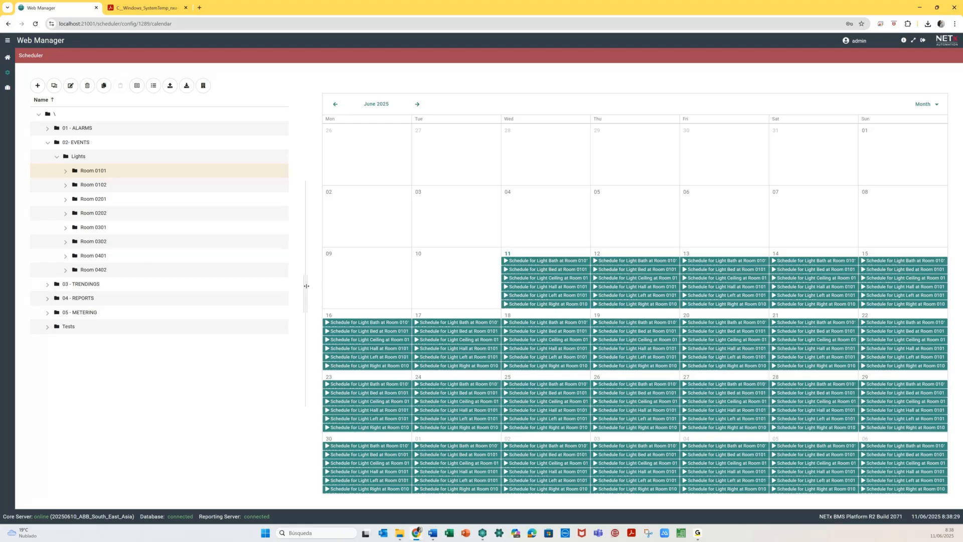
{"action": "left_click", "coordinate": [78, 156]}
{"action": "left_click", "coordinate": [59, 113]}
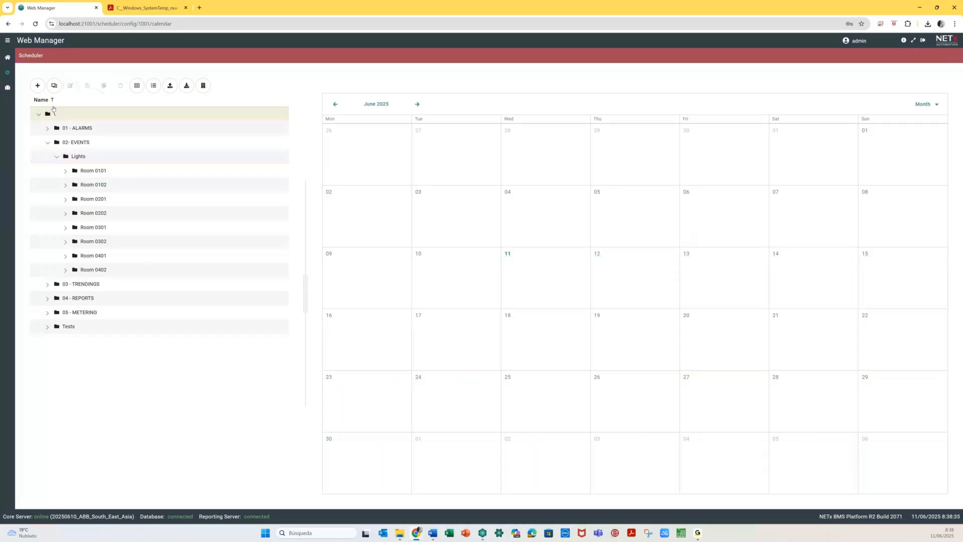
{"action": "left_click", "coordinate": [8, 58]}
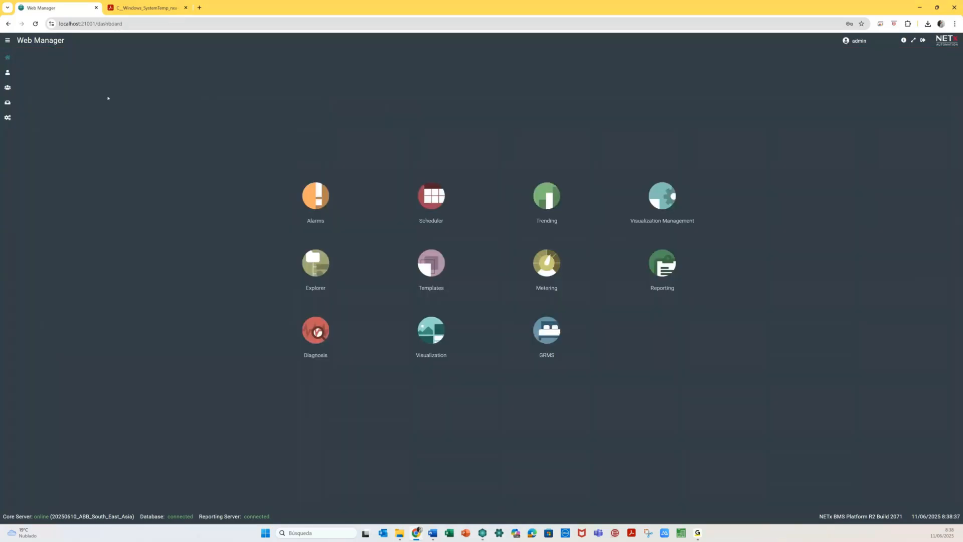
- Open the Light Calendars template for editing and move the variables panel to the left
{"action": "left_click", "coordinate": [436, 268]}
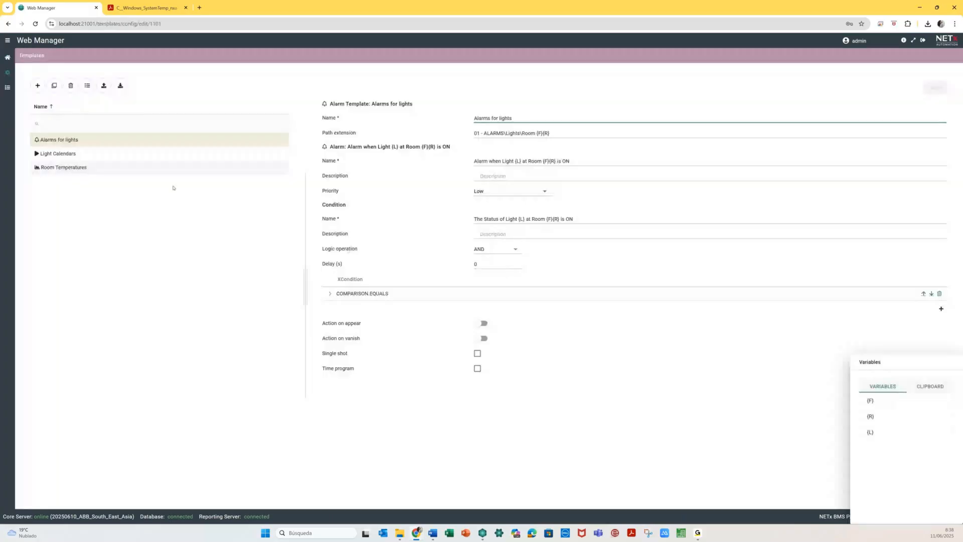
{"action": "left_click", "coordinate": [98, 156]}
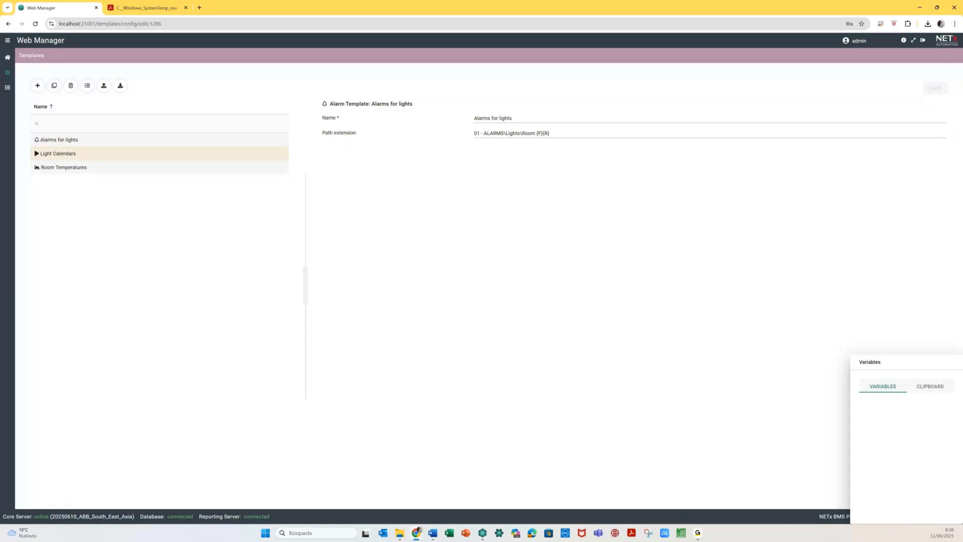
{"action": "left_click", "coordinate": [33, 180]}
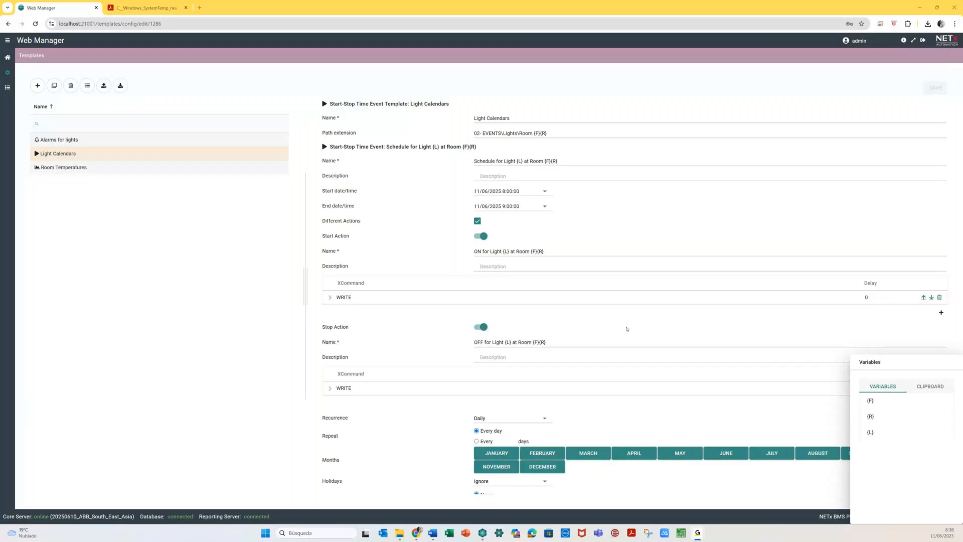
{"action": "left_click", "coordinate": [504, 192]}
{"action": "key", "text": "Right"}
{"action": "left_click", "coordinate": [897, 365]}
{"action": "left_click_drag", "start_coordinate": [898, 364], "coordinate": [134, 218]}
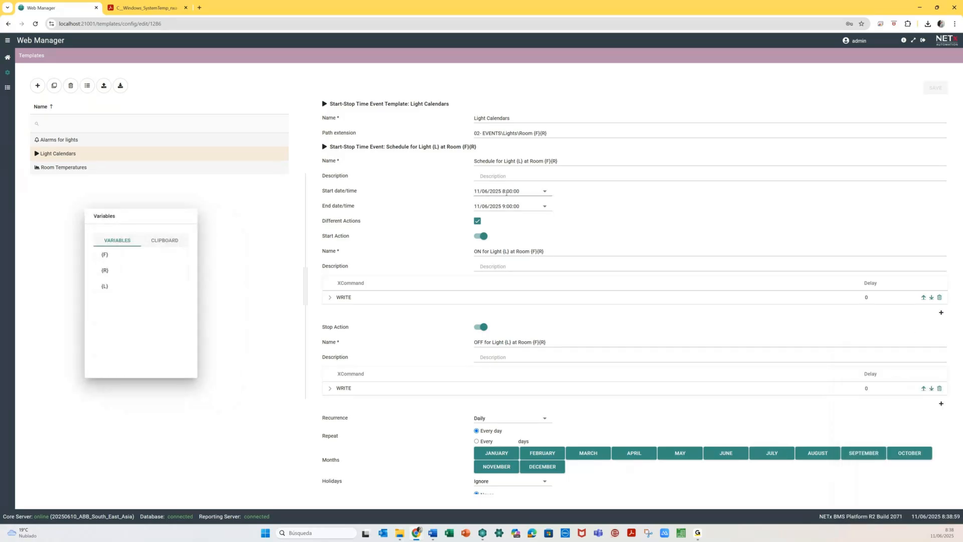
- Set first-pass start and end times around 8:39 and save the template
{"action": "left_click", "coordinate": [507, 192]}
{"action": "type", "text": "3901"}
{"action": "left_click", "coordinate": [504, 206]}
{"action": "type", "text": "39:"}
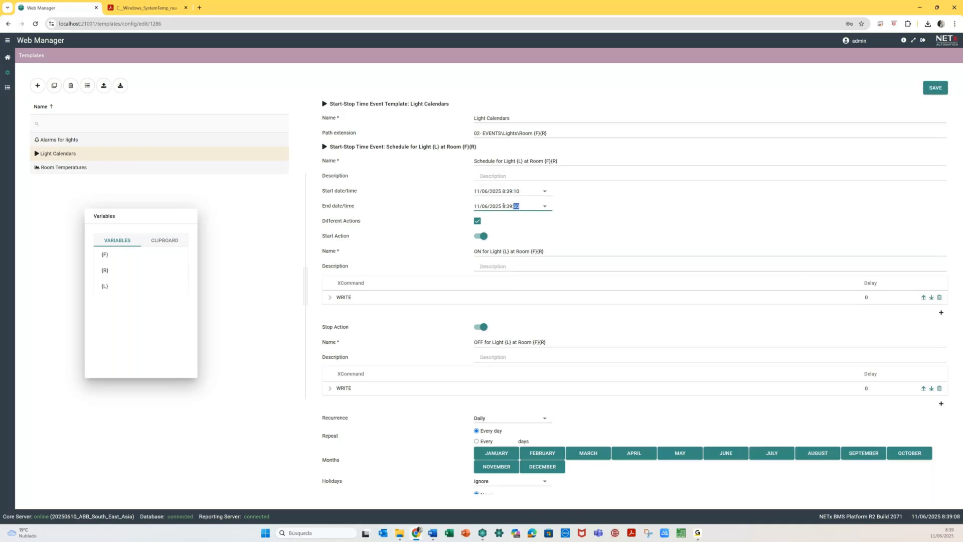
{"action": "type", "text": "25"}
{"action": "left_click", "coordinate": [518, 192]}
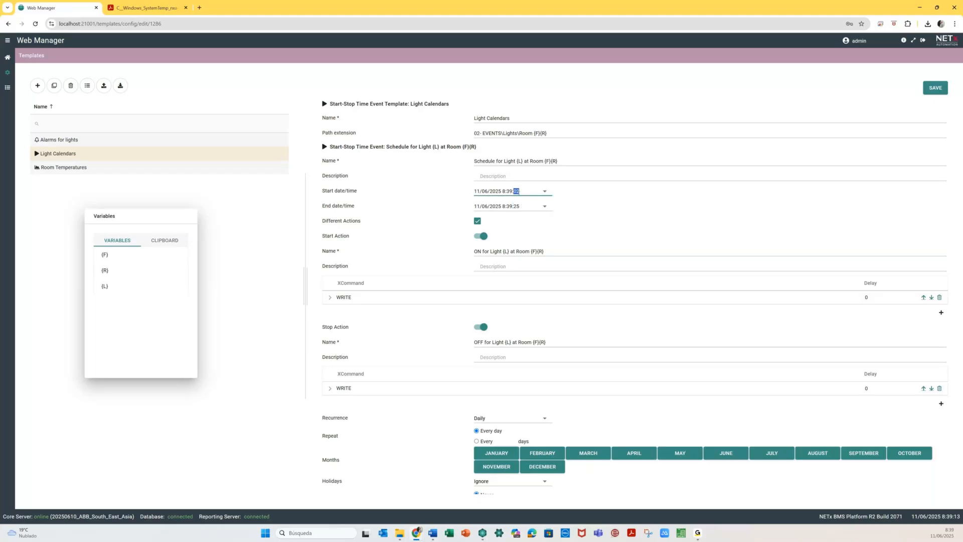
{"action": "type", "text": "0"}
{"action": "left_click", "coordinate": [517, 206]}
{"action": "type", "text": "30"}
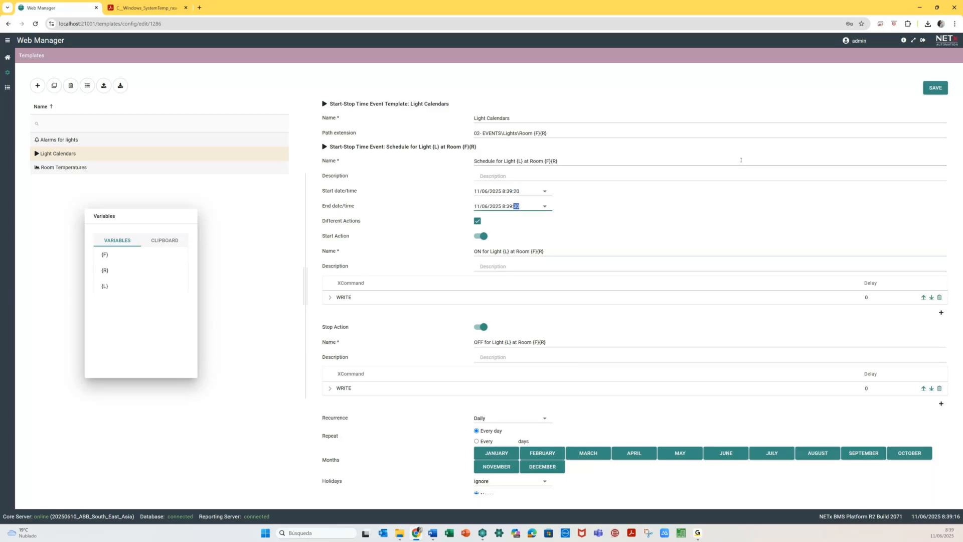
{"action": "left_click", "coordinate": [939, 88]}
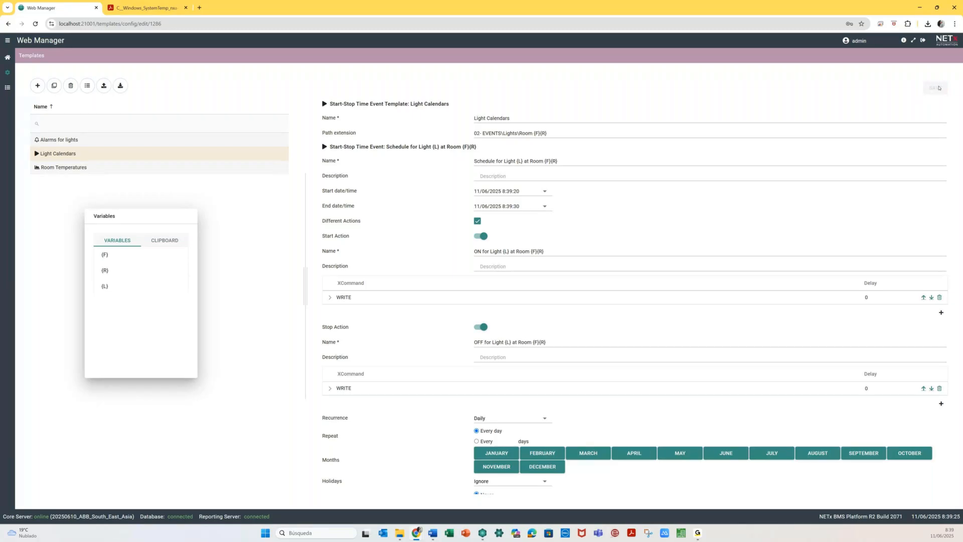
- Change the event times to 8:40:50–8:40:59 and save the template
{"action": "left_click", "coordinate": [510, 192]}
{"action": "type", "text": "40:50"}
{"action": "left_click", "coordinate": [509, 207]}
{"action": "type", "text": "40"}
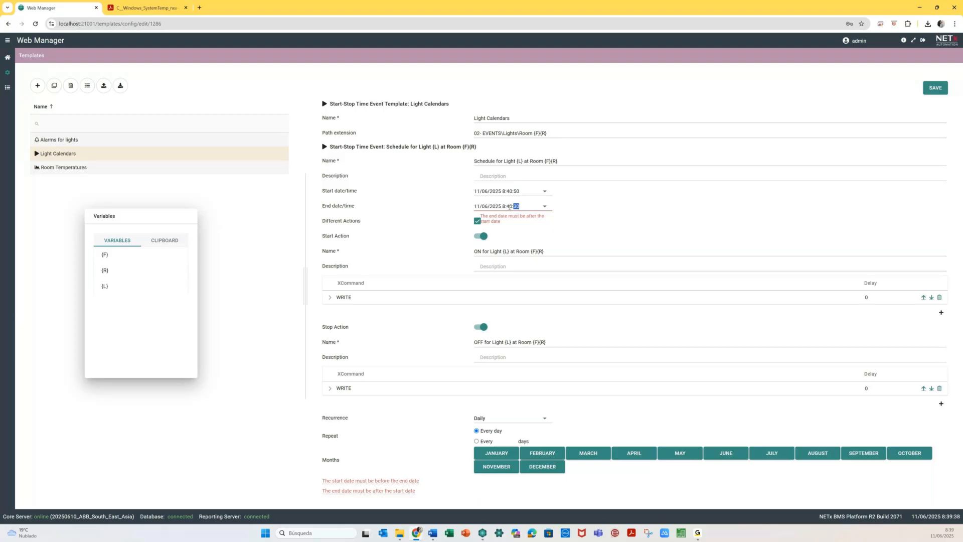
{"action": "left_click", "coordinate": [935, 88]}
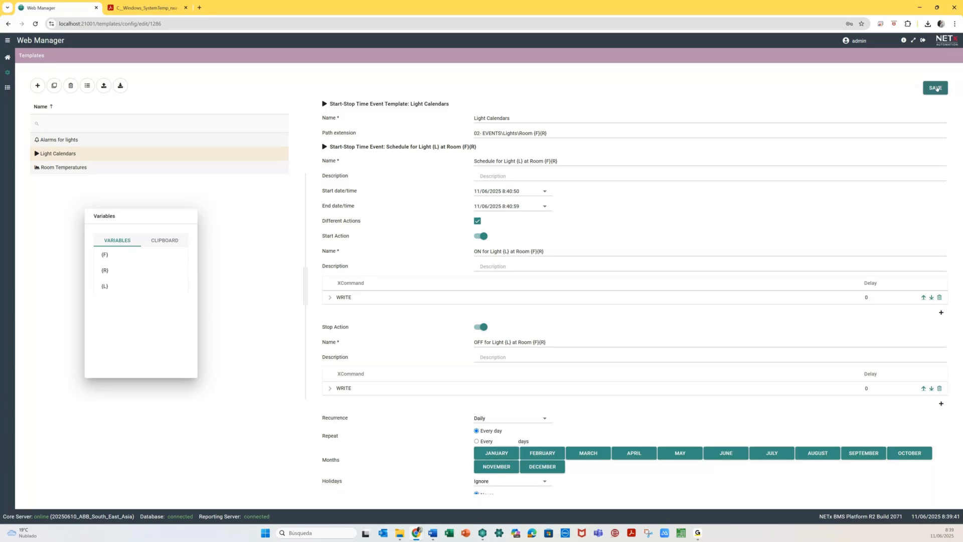
{"action": "left_click", "coordinate": [936, 88]}
{"action": "left_click", "coordinate": [8, 57]}
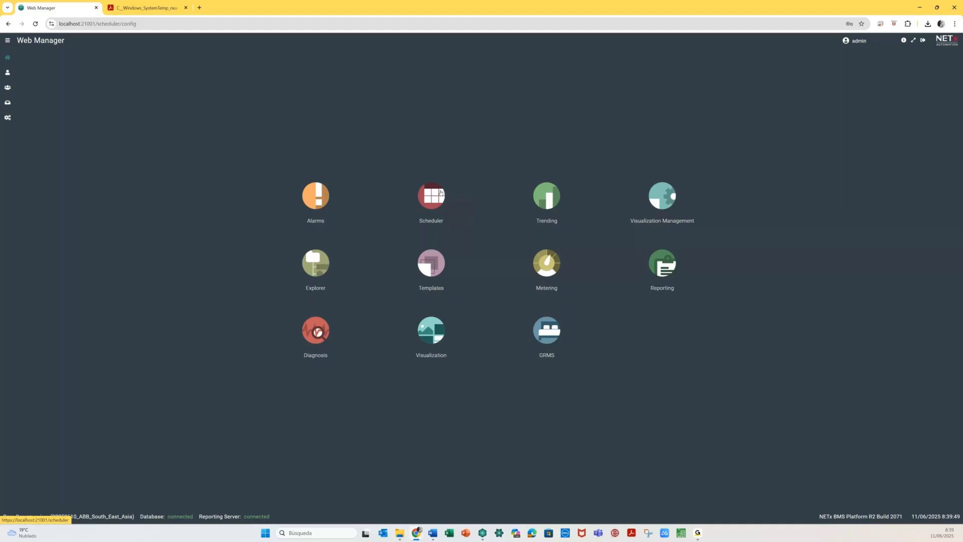
- Reimport Alarms for lights.xlsx through the Light Calendars template, updating 48 schedules
{"action": "left_click", "coordinate": [441, 192]}
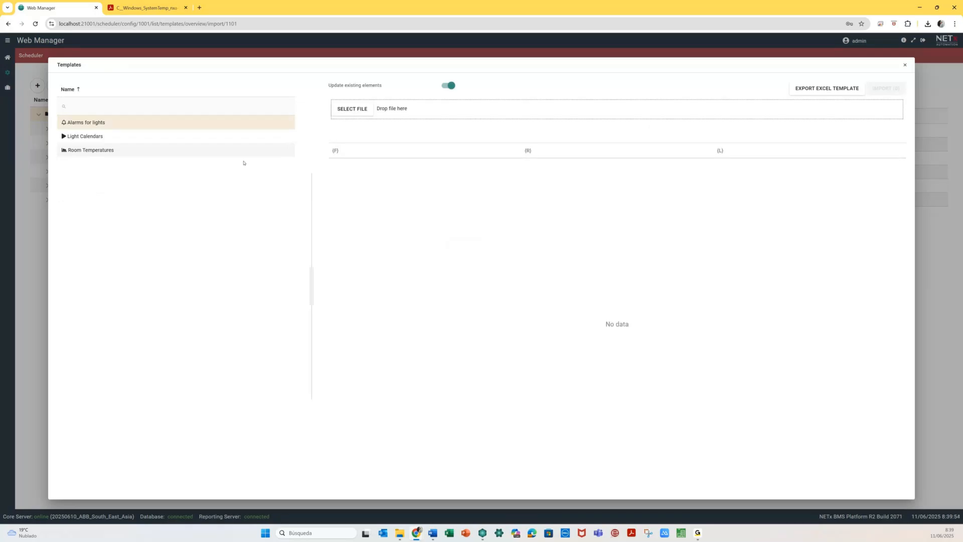
{"action": "left_click", "coordinate": [236, 139]}
{"action": "left_click", "coordinate": [352, 108]}
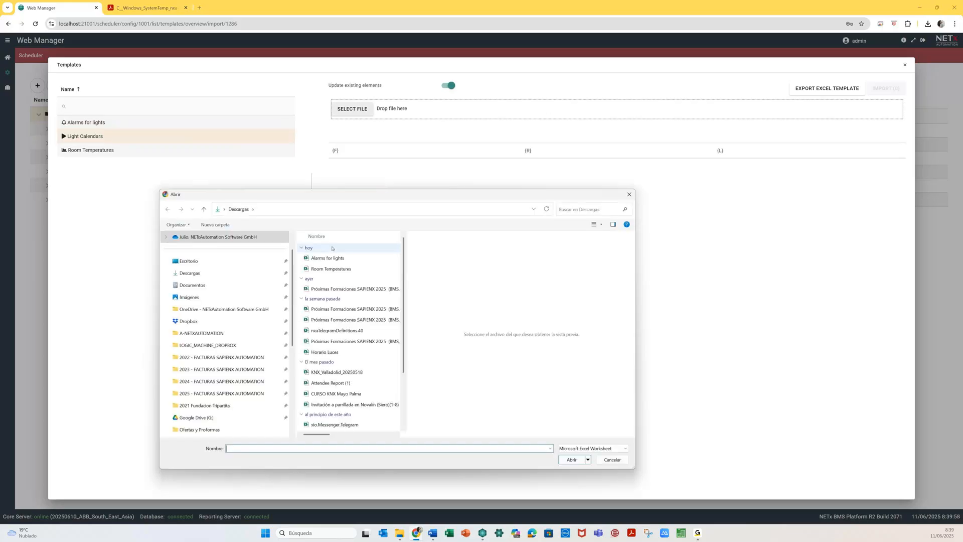
{"action": "double_click", "coordinate": [329, 258]}
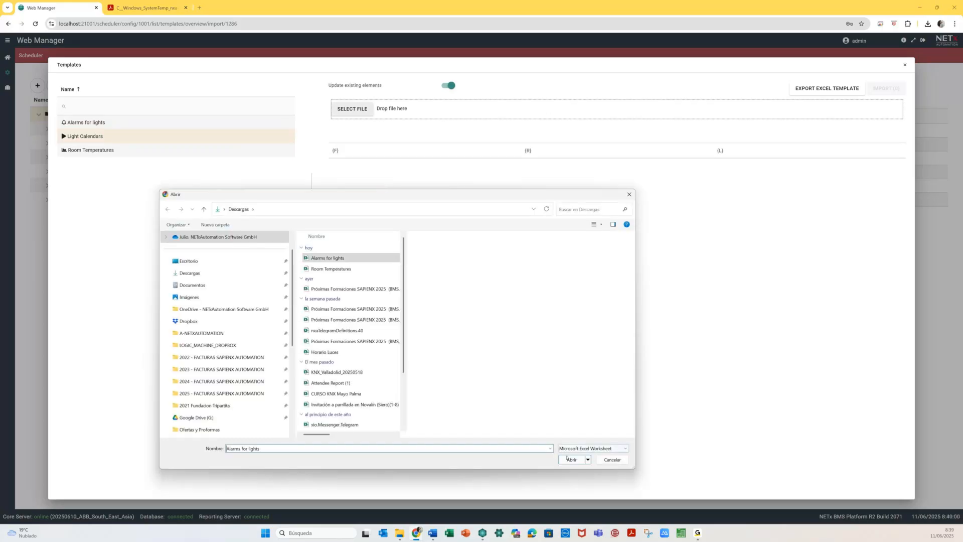
{"action": "left_click", "coordinate": [886, 89]}
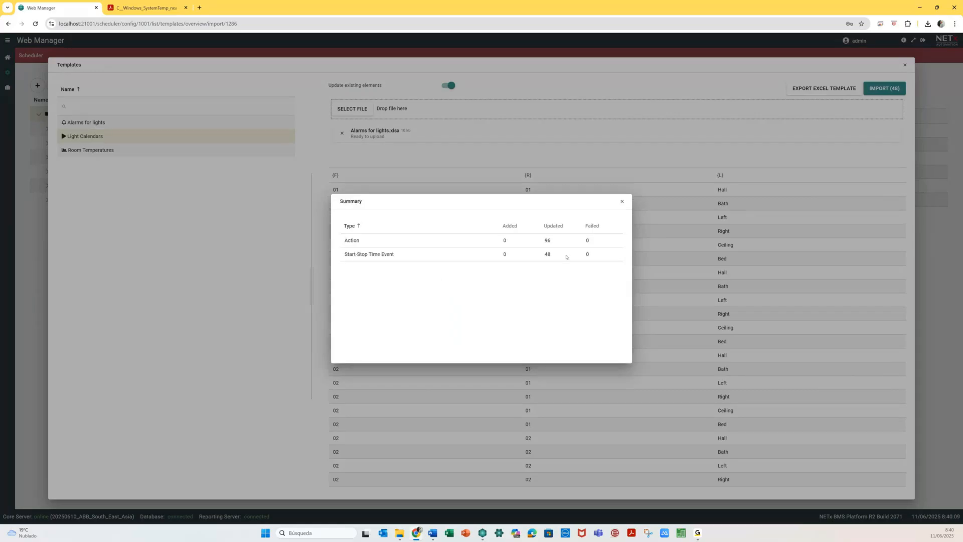
{"action": "left_click", "coordinate": [622, 202]}
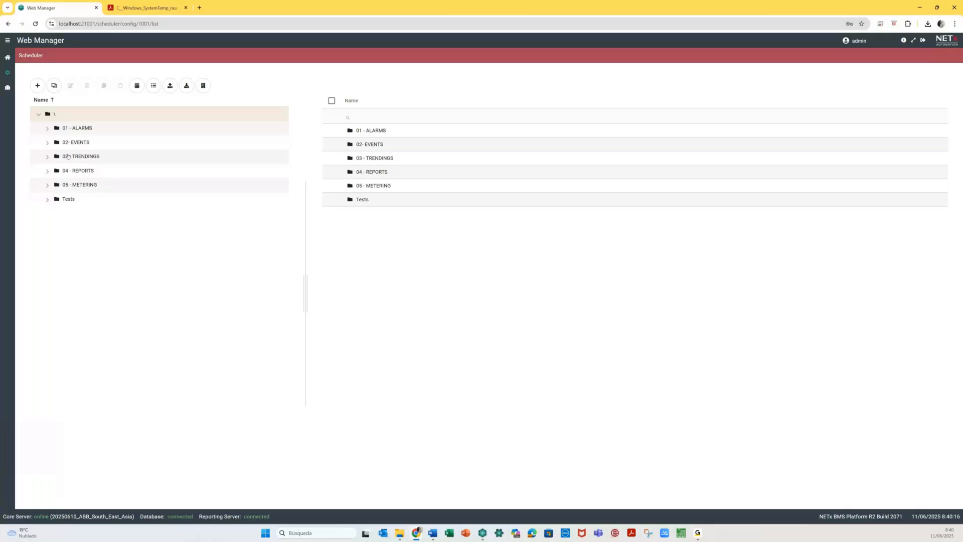
- Open the 'Schedule for Light Bath at Room 0101' event under 02- EVENTS\Lights
{"action": "left_click", "coordinate": [48, 143]}
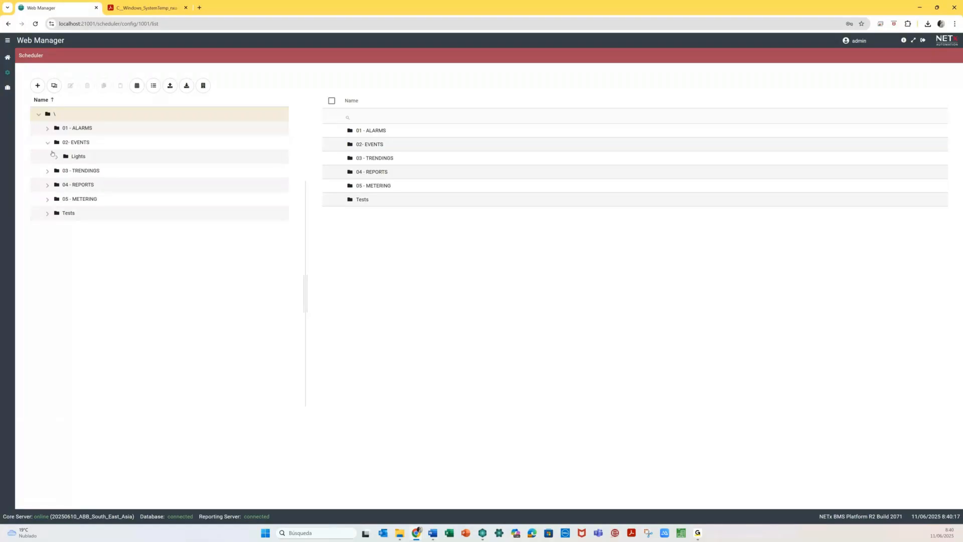
{"action": "left_click", "coordinate": [56, 157]}
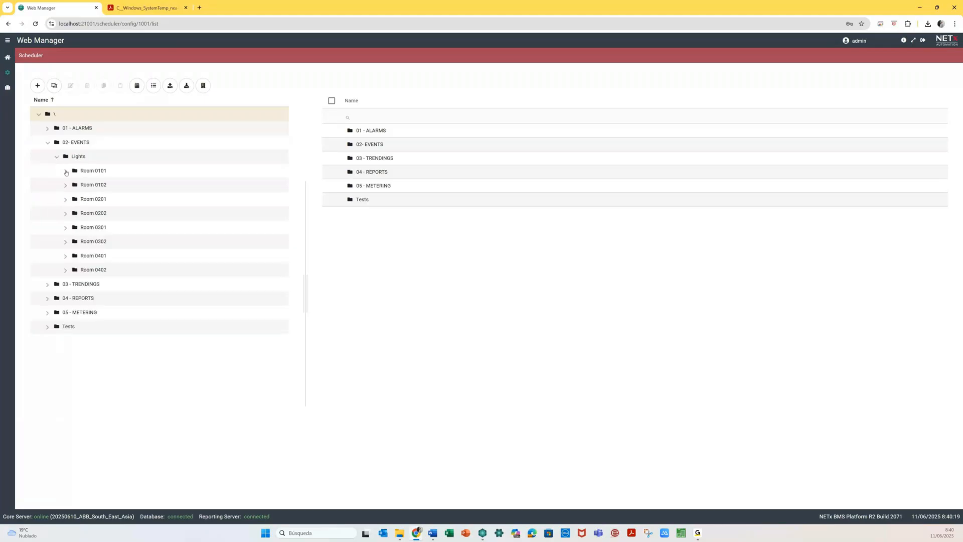
{"action": "left_click", "coordinate": [66, 172]}
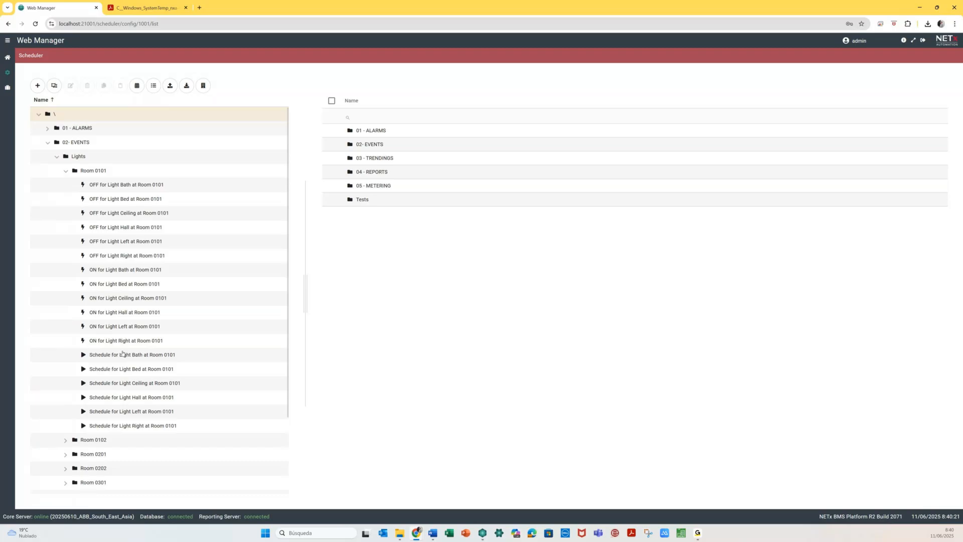
{"action": "left_click", "coordinate": [123, 354]}
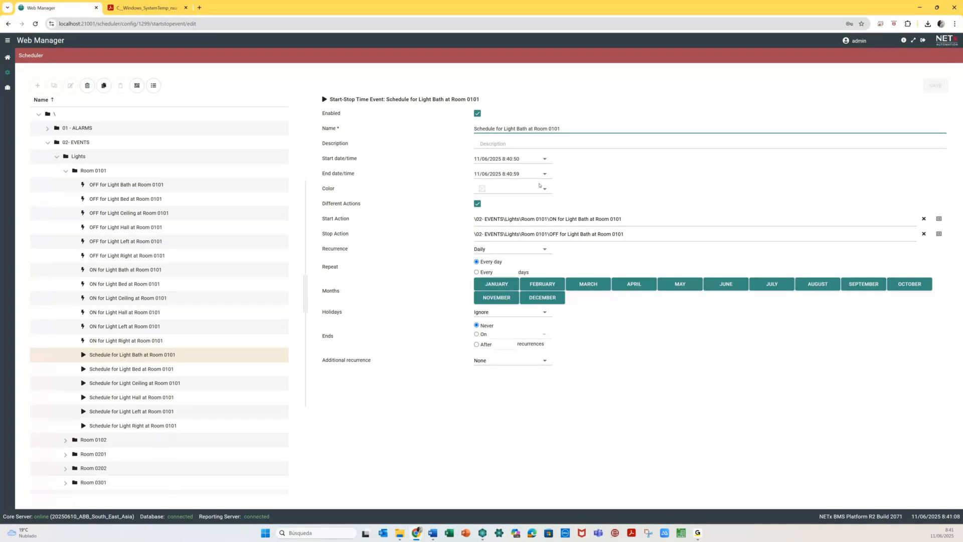
- Collapse the Room 0101, Lights and 02- EVENTS scheduler folders, return to the dashboard, then close Web Manager
{"action": "left_click", "coordinate": [65, 171]}
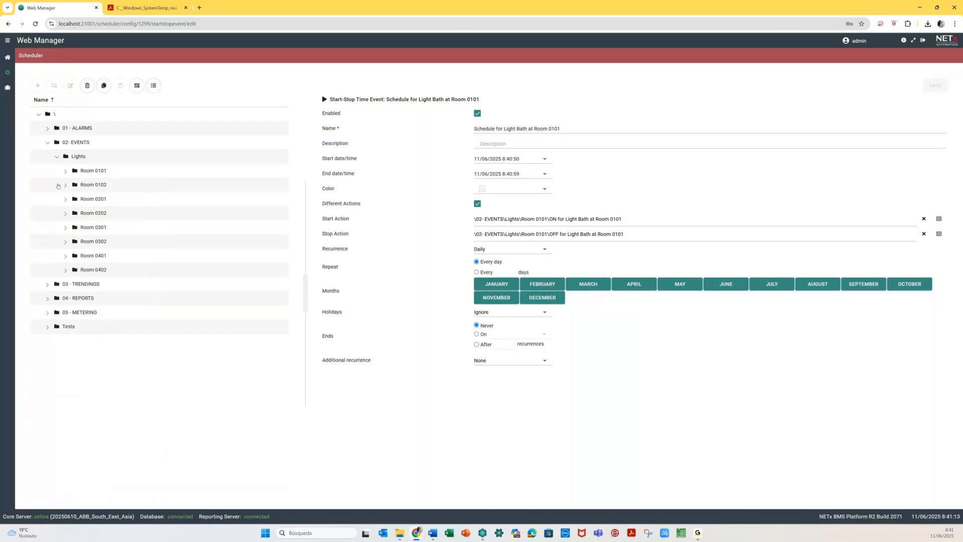
{"action": "left_click", "coordinate": [56, 156]}
{"action": "left_click", "coordinate": [48, 144]}
{"action": "left_click", "coordinate": [7, 57]}
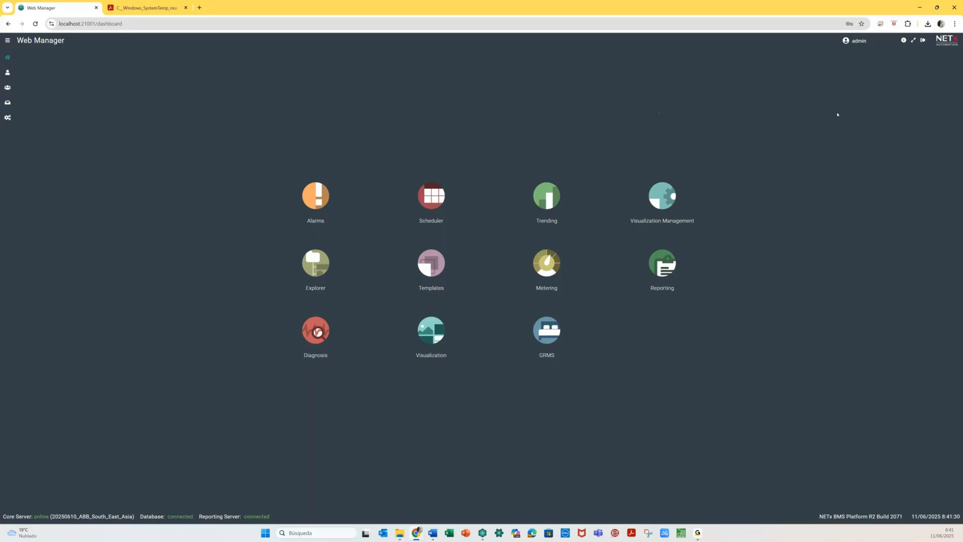
{"action": "left_click", "coordinate": [956, 8]}
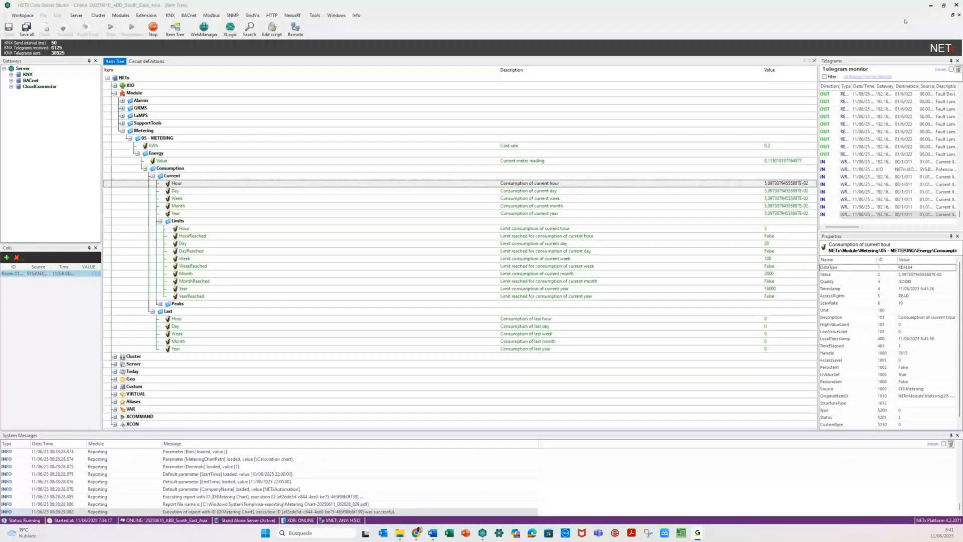
- Close the Core Server Studio window and the Atlassian documentation browser window
{"action": "left_click", "coordinate": [956, 5]}
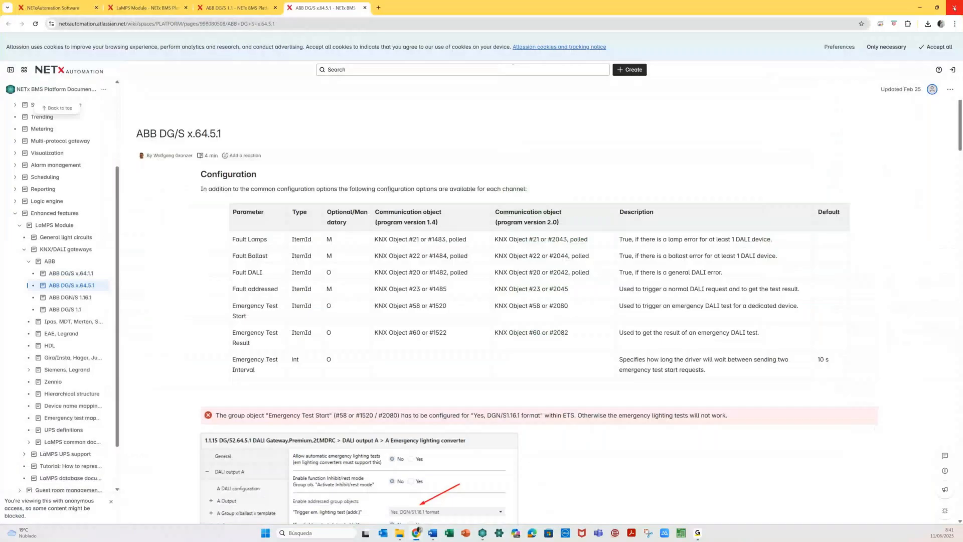
{"action": "left_click", "coordinate": [954, 7]}
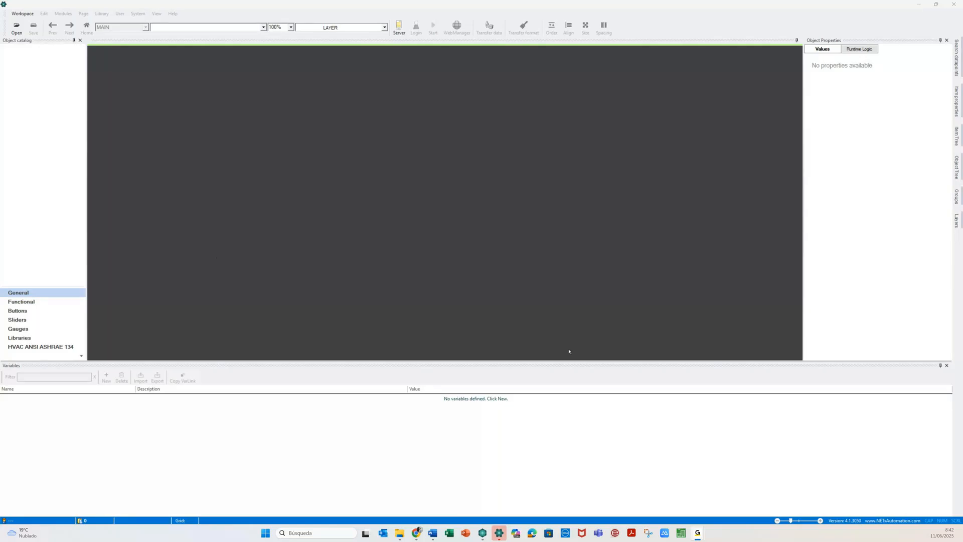
- Accept the local server connection and skip the workspace login in the Visualization Editor
{"action": "left_click", "coordinate": [496, 534]}
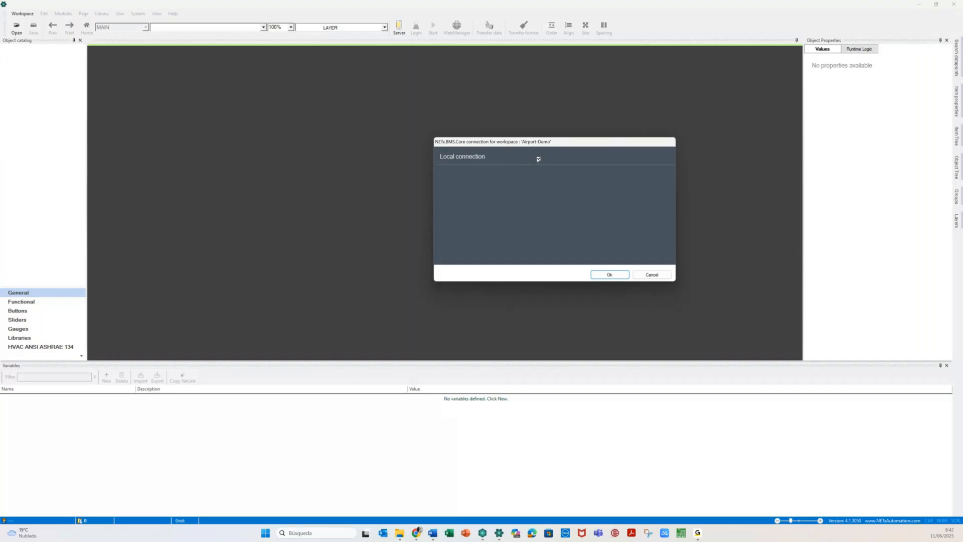
{"action": "left_click", "coordinate": [600, 275]}
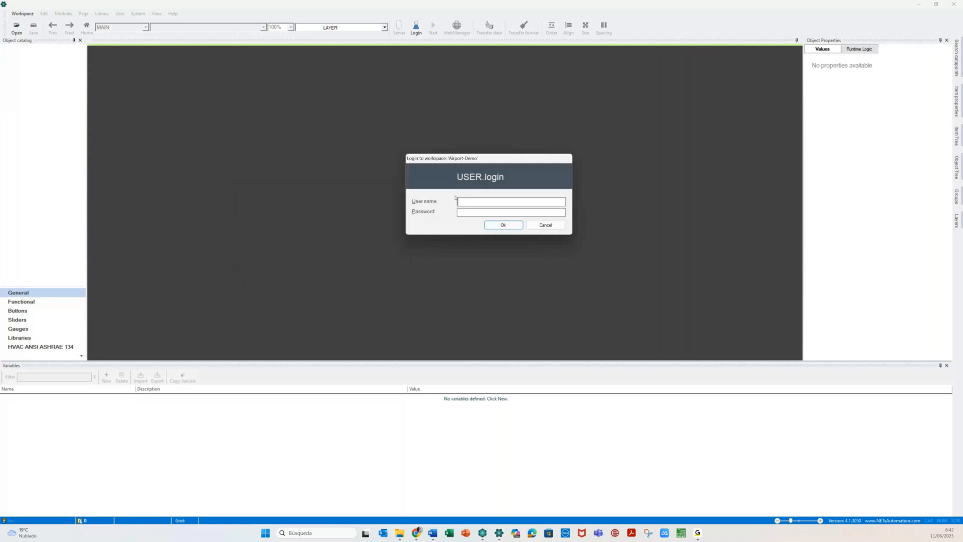
{"action": "left_click", "coordinate": [546, 226]}
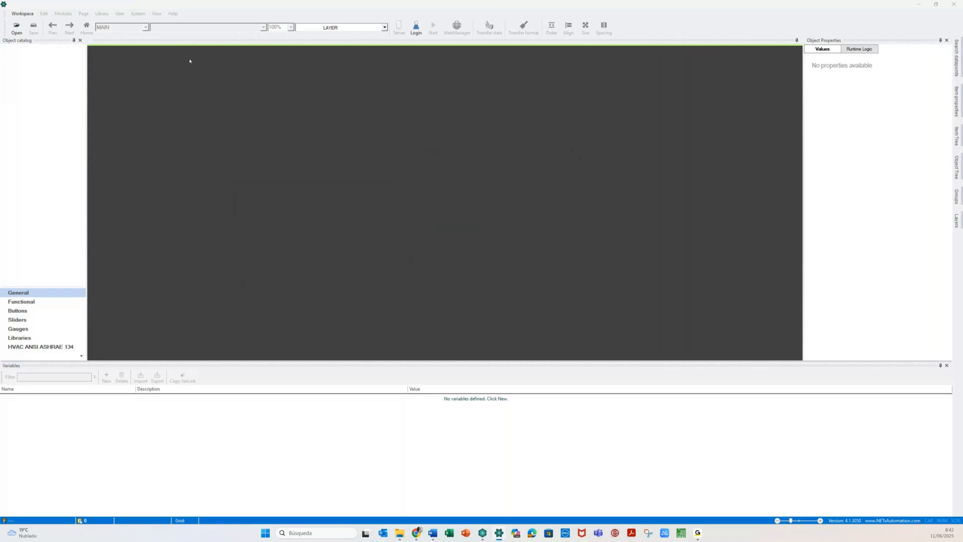
- Load the Airport-Demo workspace via Workspace > Open and display its Core server connection properties
{"action": "left_click", "coordinate": [22, 14]}
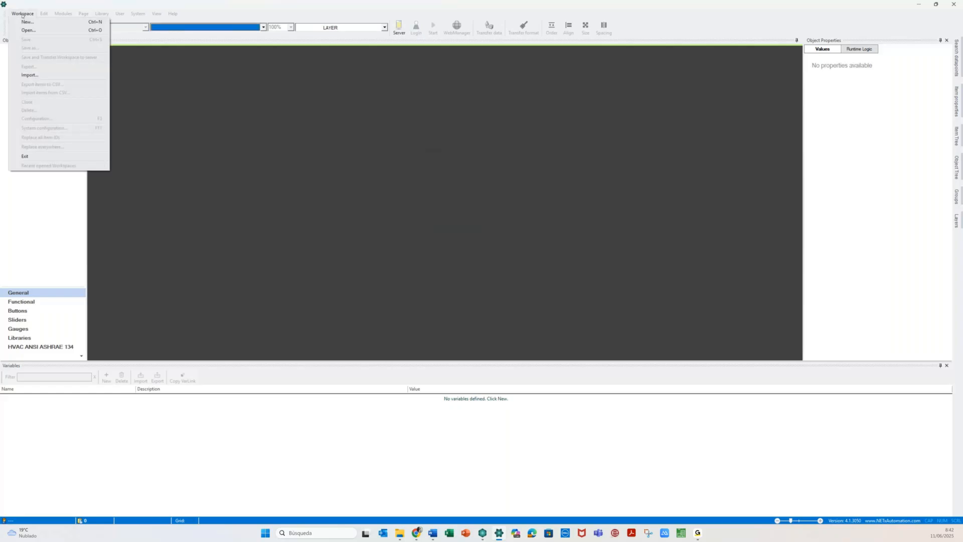
{"action": "left_click", "coordinate": [131, 155]}
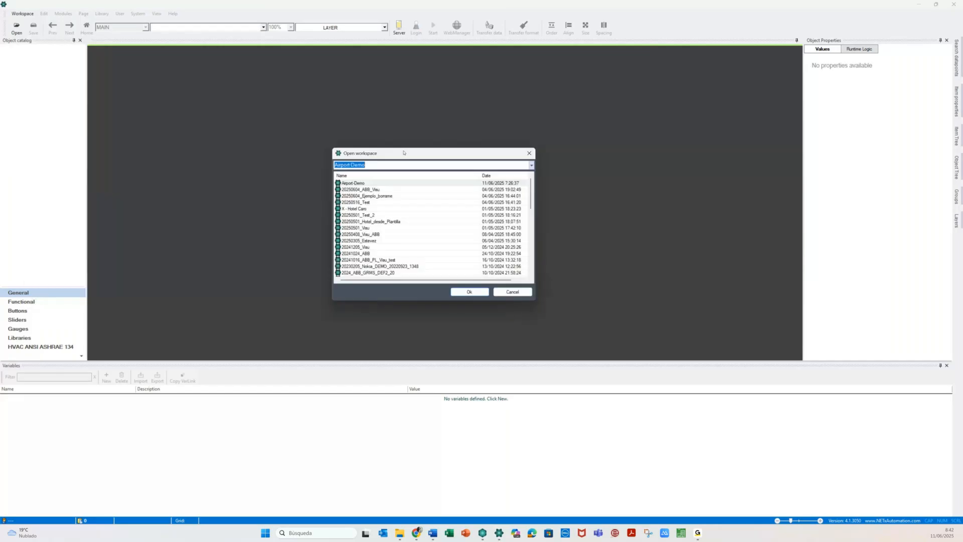
{"action": "left_click_drag", "start_coordinate": [403, 152], "coordinate": [426, 145]}
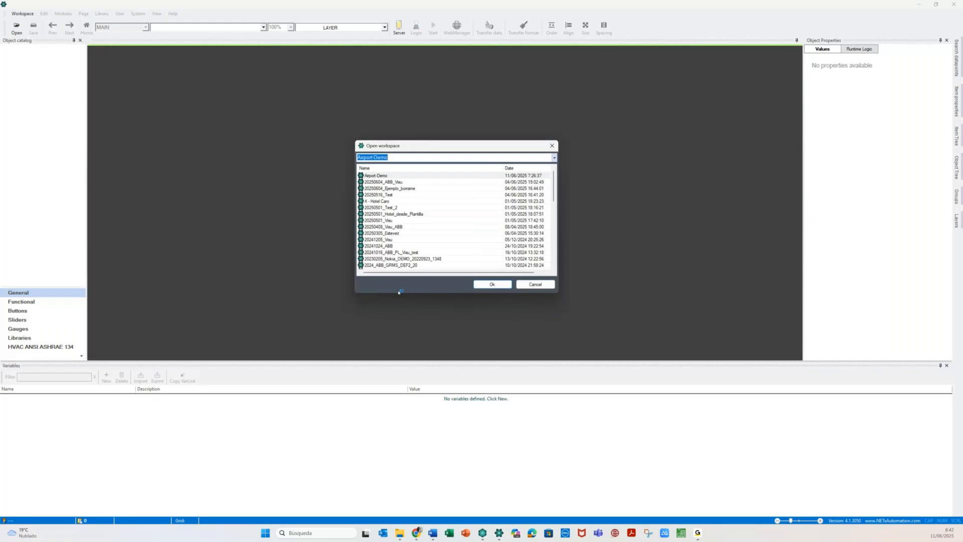
{"action": "left_click_drag", "start_coordinate": [399, 293], "coordinate": [429, 500]}
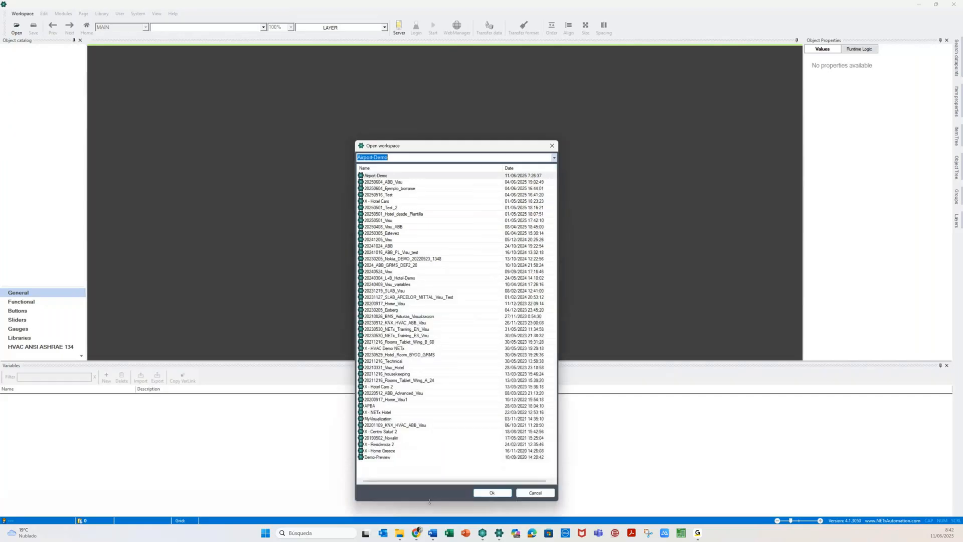
{"action": "left_click", "coordinate": [492, 492]}
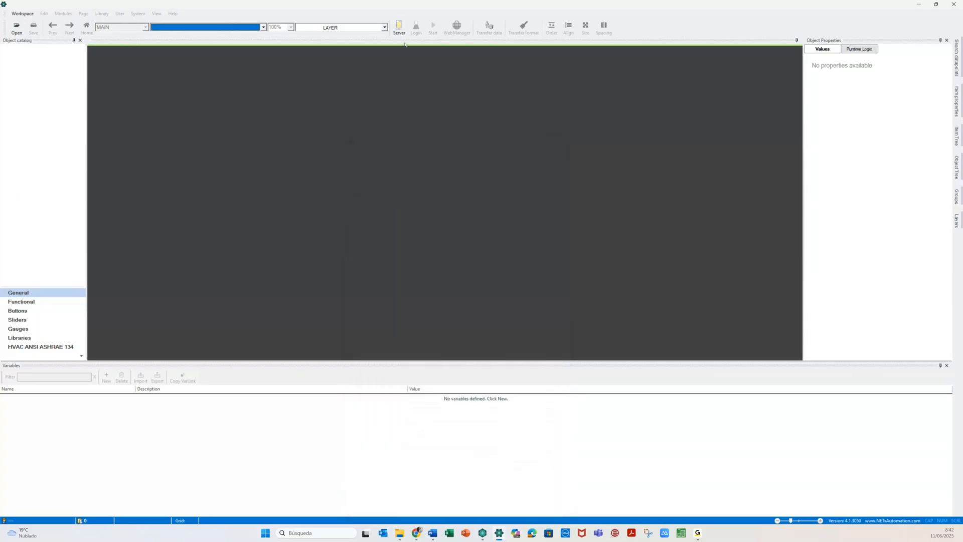
{"action": "left_click", "coordinate": [399, 26]}
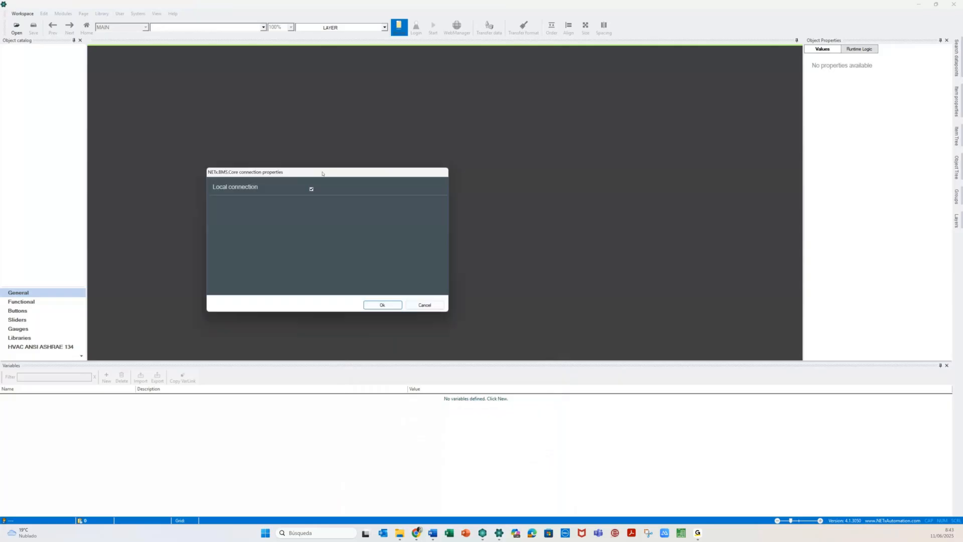
{"action": "left_click_drag", "start_coordinate": [322, 173], "coordinate": [494, 122]}
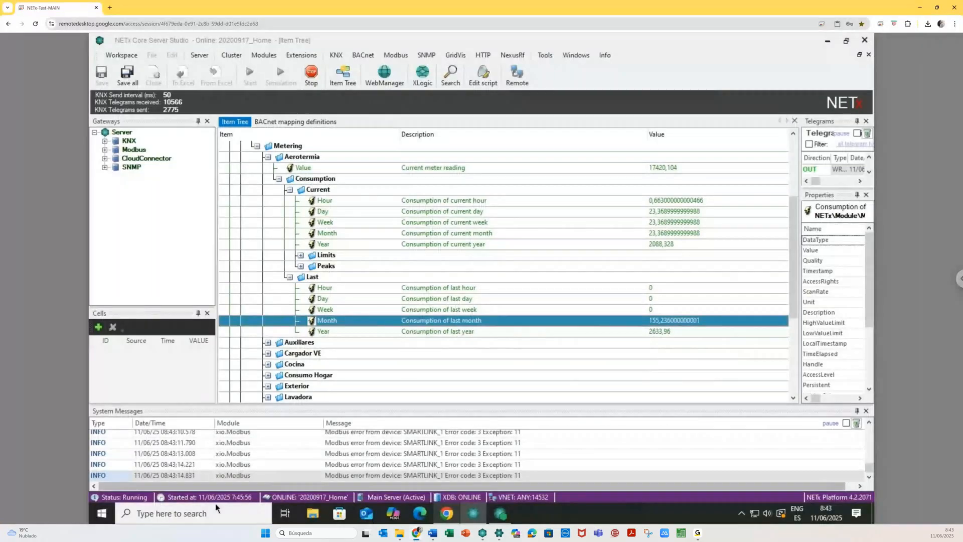
- Run ipconfig in Command Prompt to read IPv4 address 192.168.71.152, then close the console
{"action": "left_click", "coordinate": [189, 510]}
{"action": "type", "text": "cmd"}
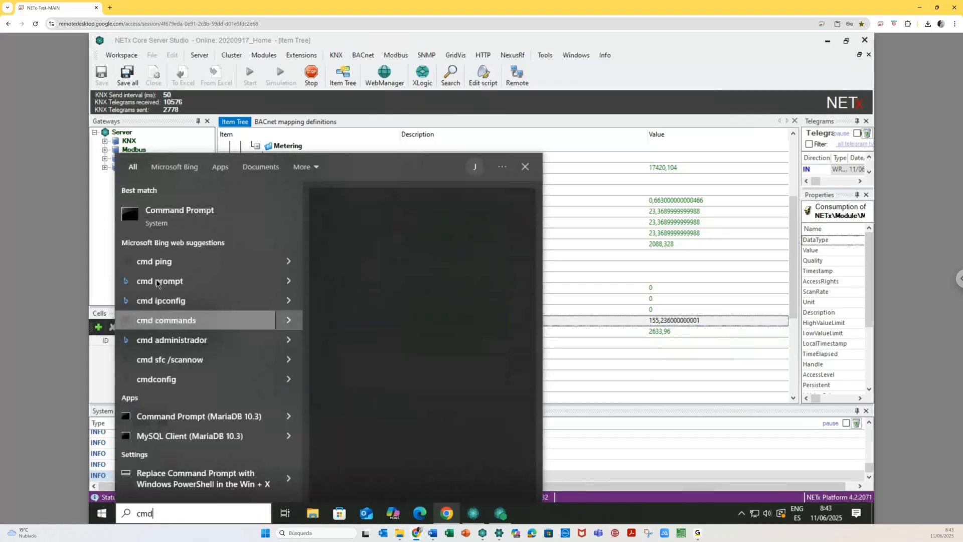
{"action": "left_click", "coordinate": [185, 226]}
{"action": "type", "text": "i"}
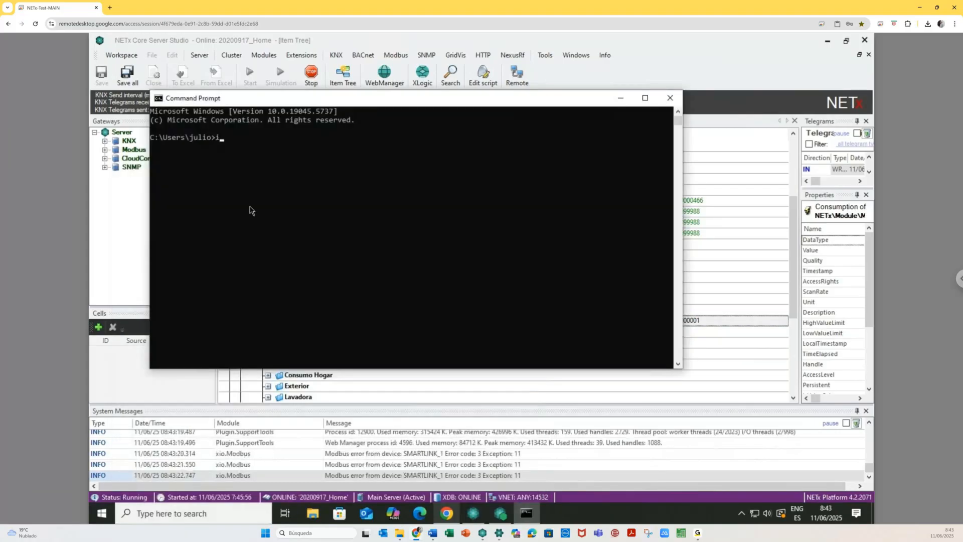
{"action": "type", "text": "pconfig"}
{"action": "key", "text": "Return"}
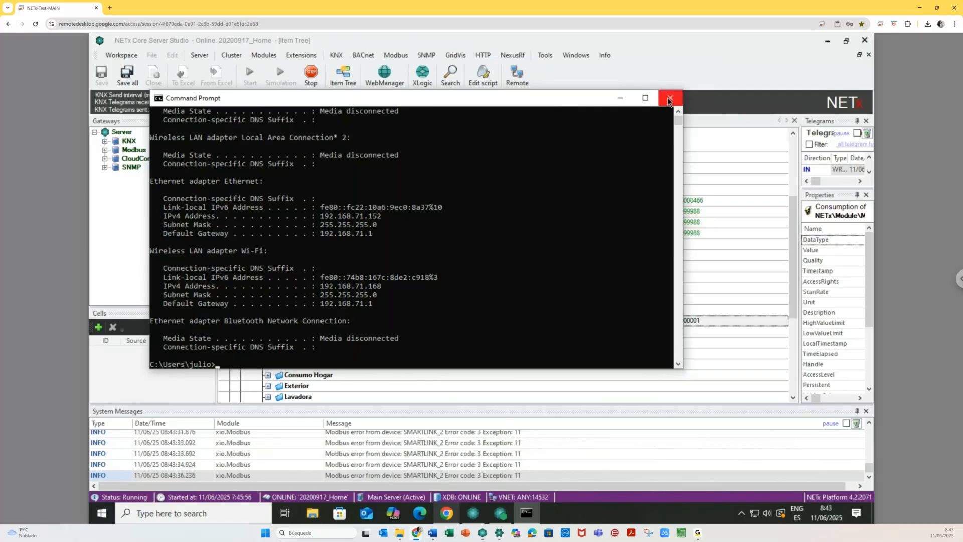
{"action": "left_click", "coordinate": [669, 99]}
{"action": "left_click", "coordinate": [473, 513]}
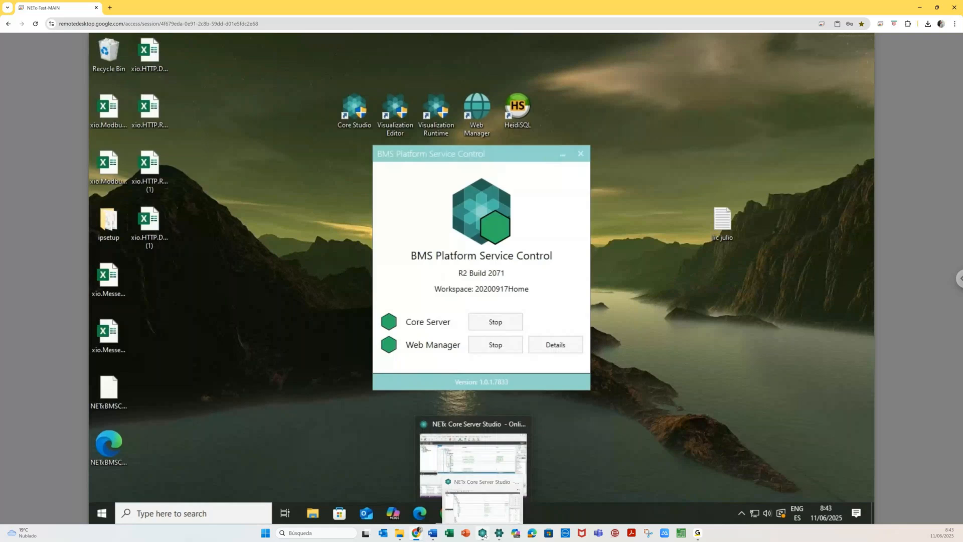
- Bring Core Server Studio forward, view the core configuration settings and cancel them unchanged
{"action": "mouse_move", "coordinate": [417, 531]}
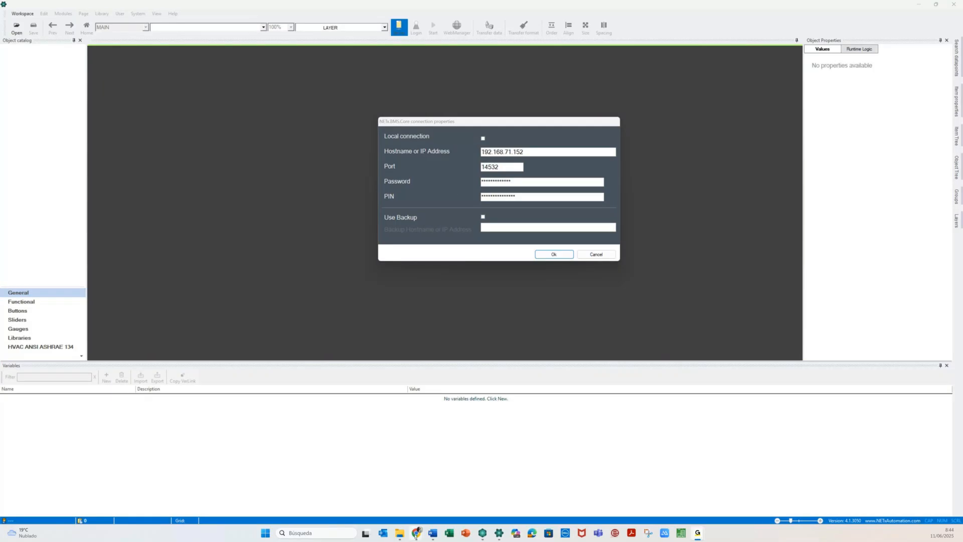
{"action": "mouse_move", "coordinate": [416, 534]}
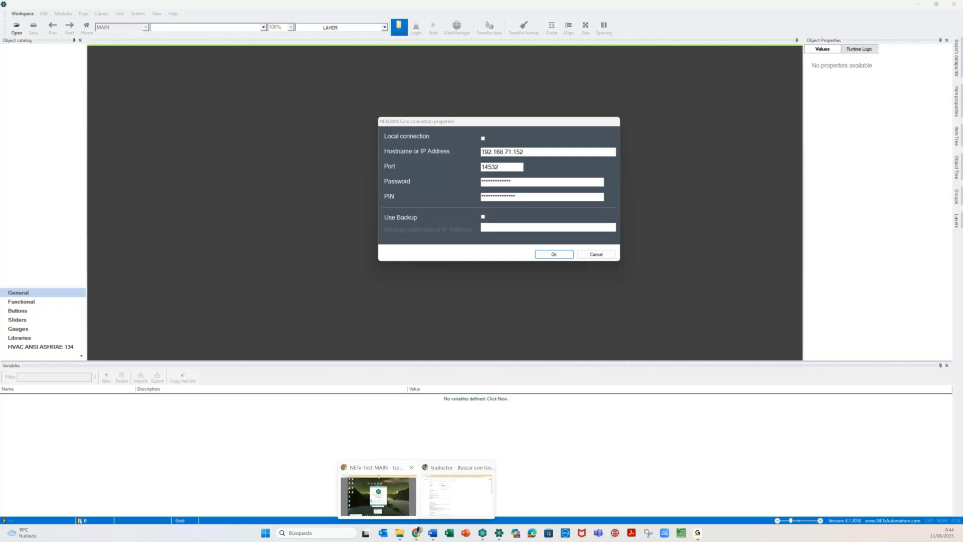
{"action": "mouse_move", "coordinate": [378, 494]}
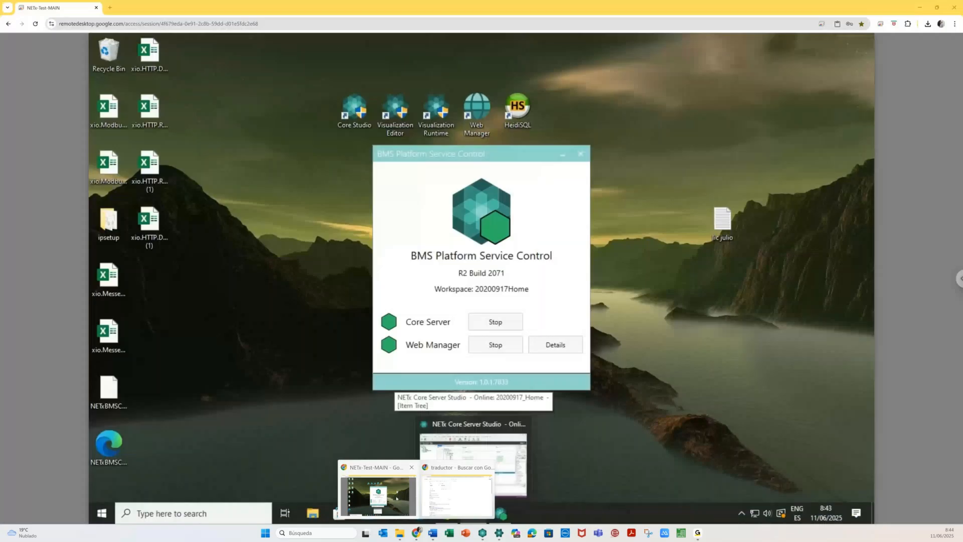
{"action": "left_click", "coordinate": [378, 494]}
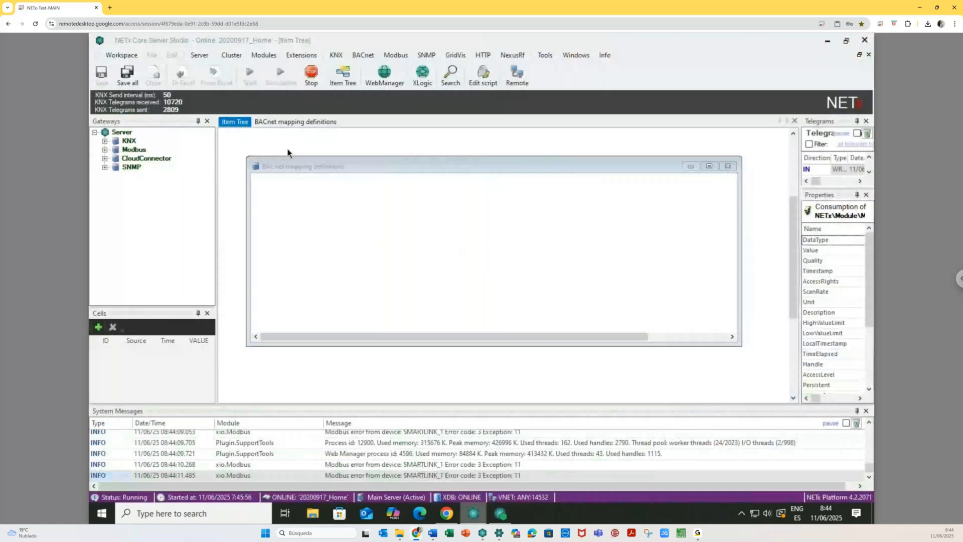
{"action": "left_click", "coordinate": [202, 57]}
{"action": "mouse_move", "coordinate": [267, 57]}
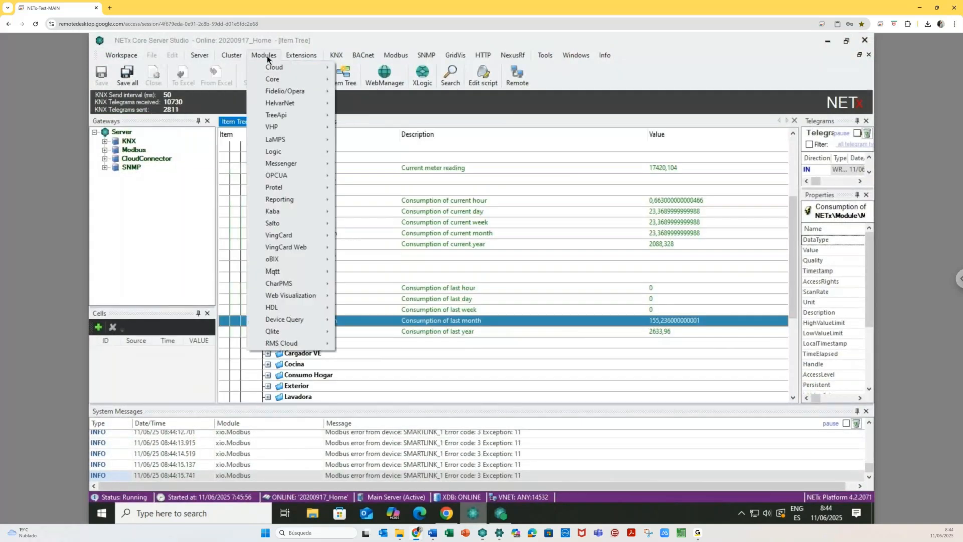
{"action": "mouse_move", "coordinate": [281, 80]}
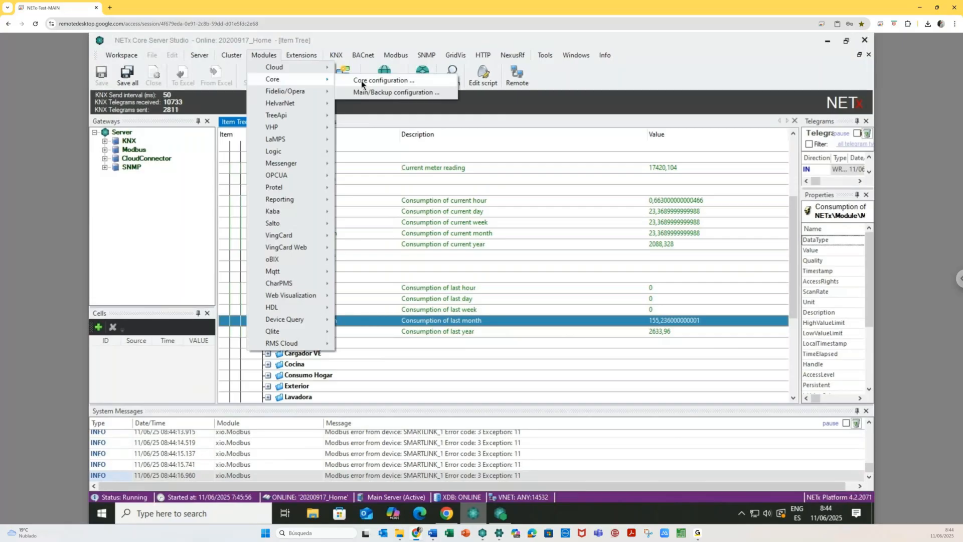
{"action": "left_click", "coordinate": [365, 81]}
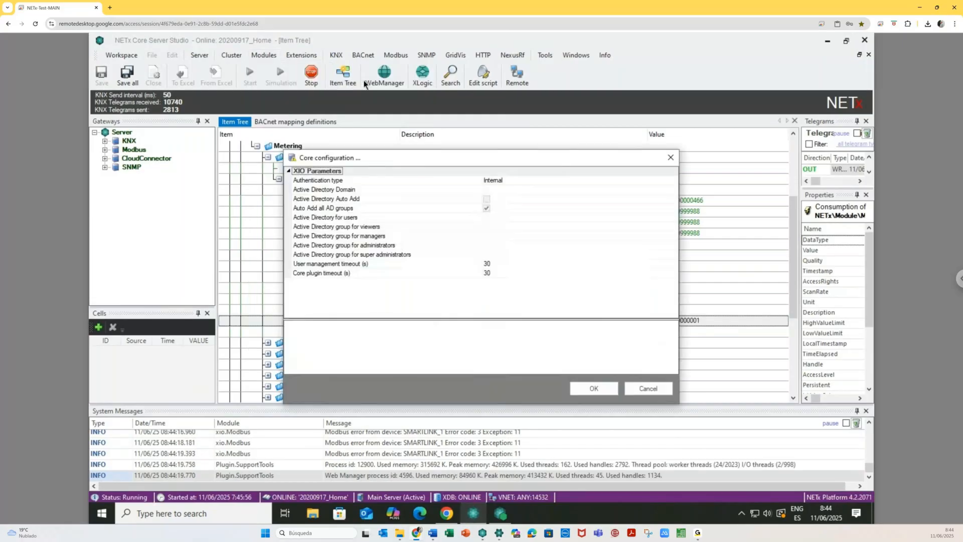
{"action": "left_click", "coordinate": [635, 390]}
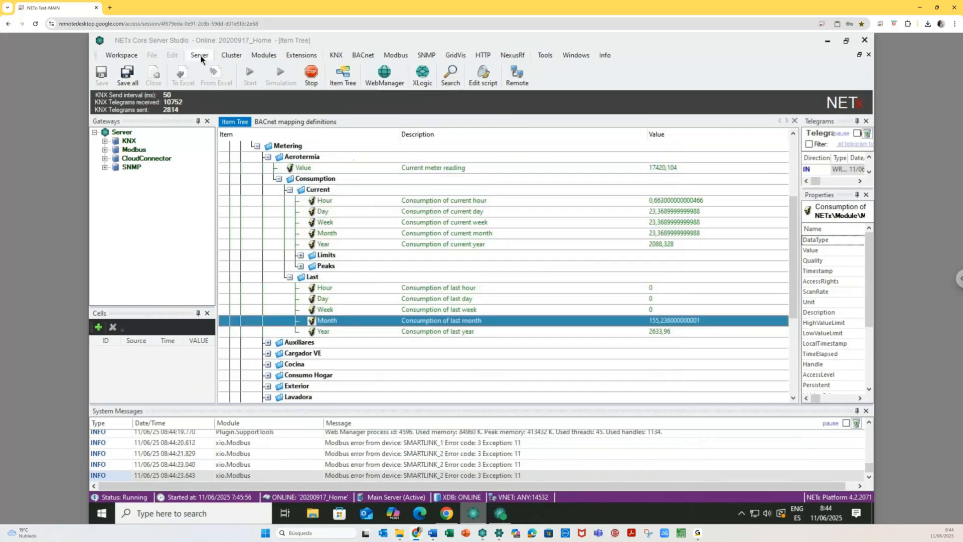
- Open Server configuration and check the VNET TLS connection password and PIN settings
{"action": "left_click", "coordinate": [260, 57]}
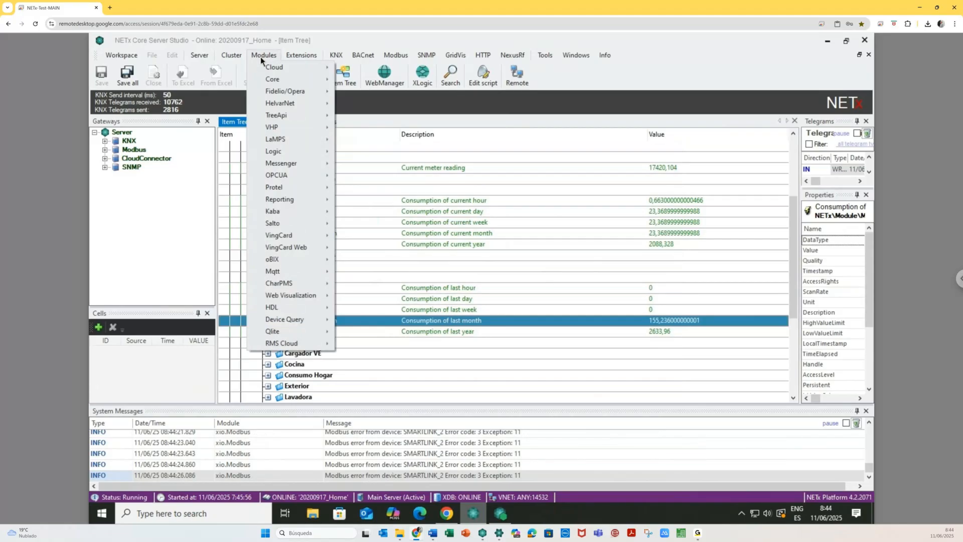
{"action": "mouse_move", "coordinate": [296, 79]}
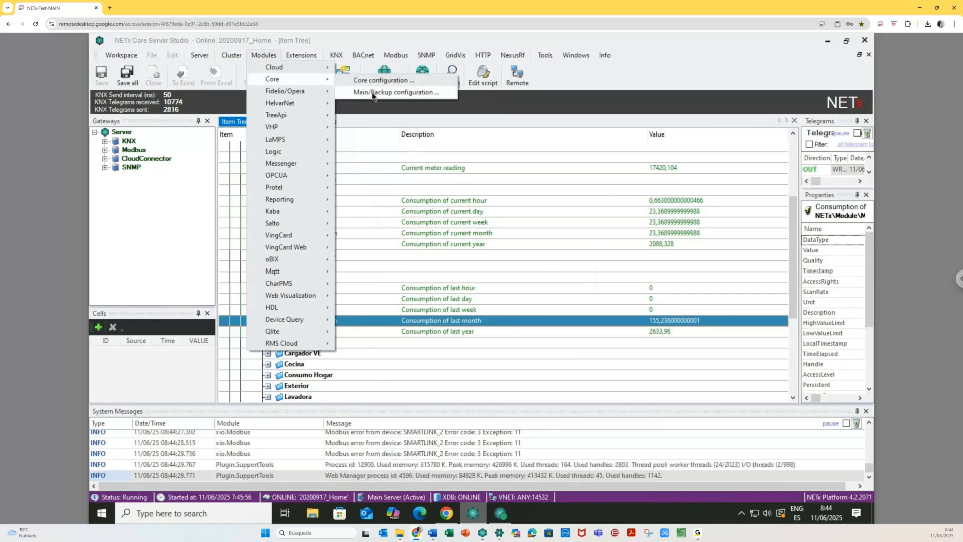
{"action": "mouse_move", "coordinate": [201, 58]}
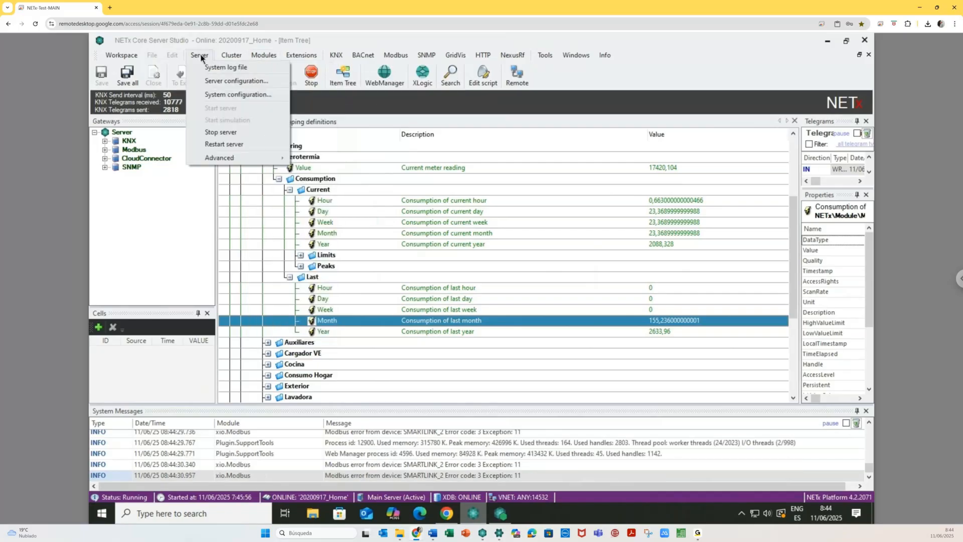
{"action": "left_click", "coordinate": [221, 81]}
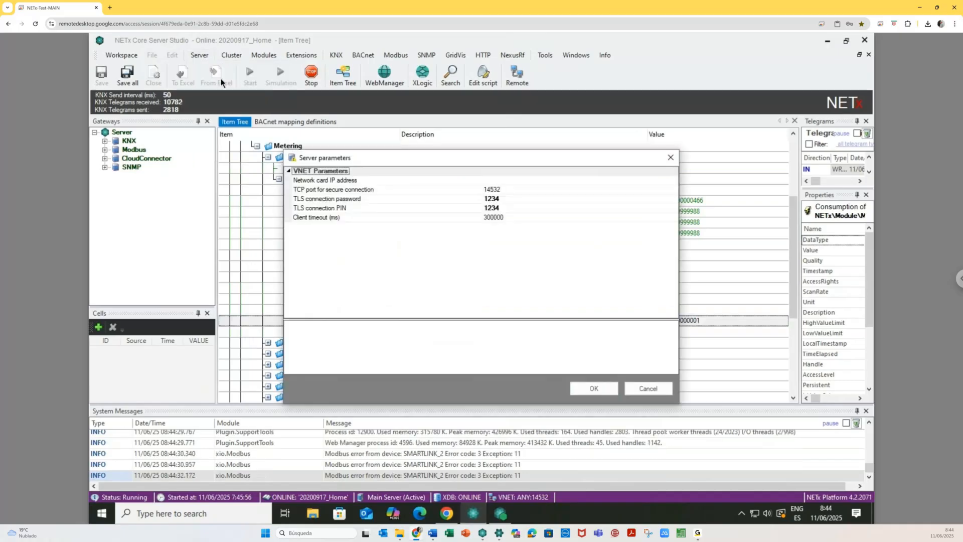
{"action": "left_click", "coordinate": [350, 209]}
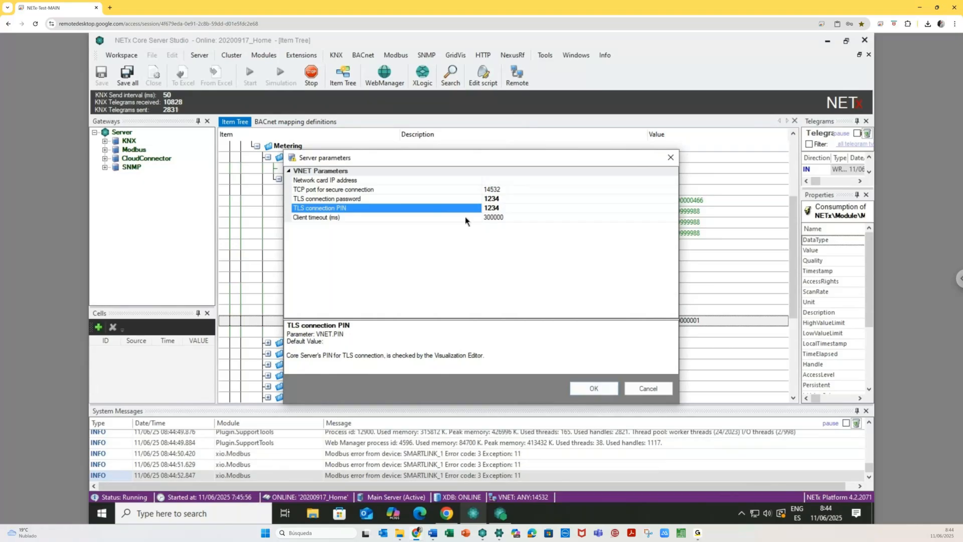
{"action": "left_click", "coordinate": [417, 533]}
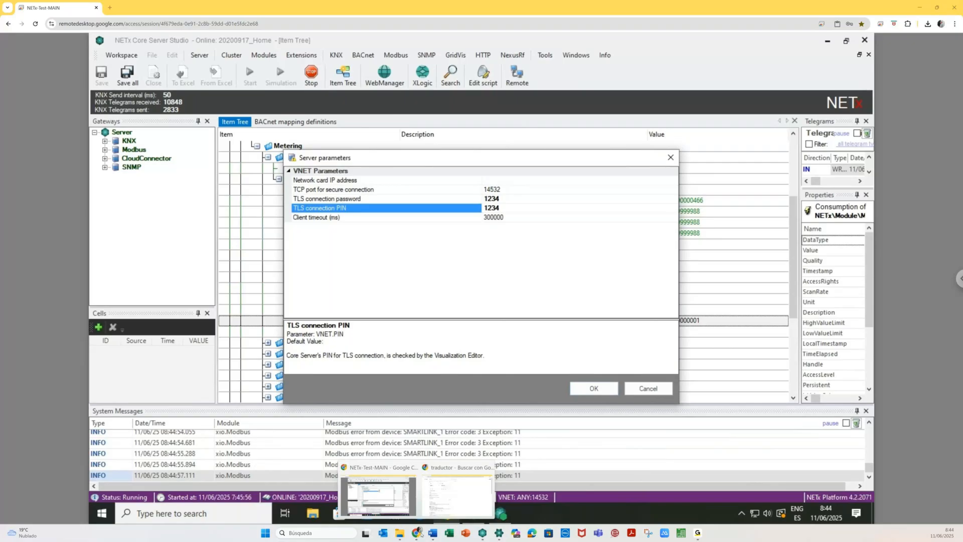
- Retype the connection password and PIN to match the server, verify them and confirm with Ok
{"action": "left_click", "coordinate": [522, 184]}
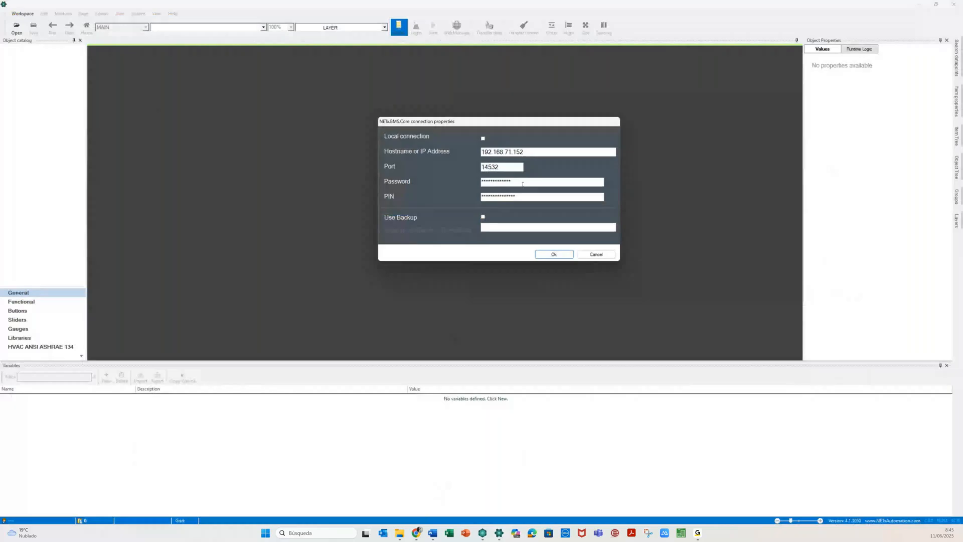
{"action": "type", "text": "****"}
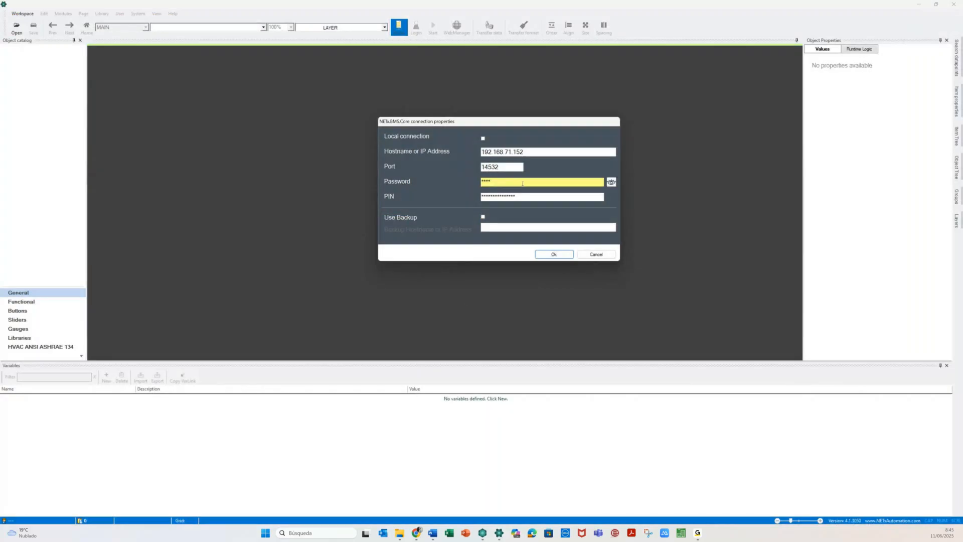
{"action": "left_click", "coordinate": [528, 196]}
{"action": "type", "text": "****"}
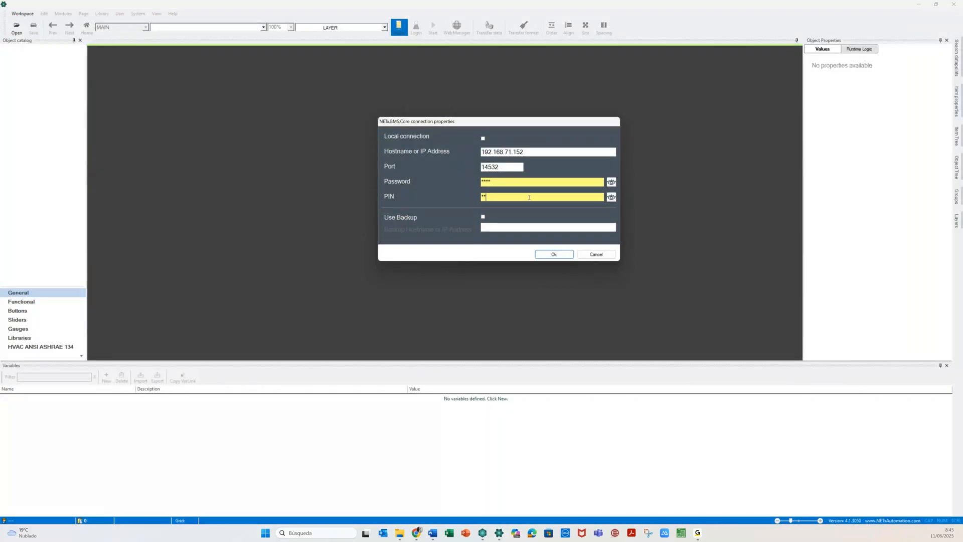
{"action": "left_click", "coordinate": [611, 181]}
{"action": "left_click", "coordinate": [611, 196]}
{"action": "left_click", "coordinate": [550, 255]}
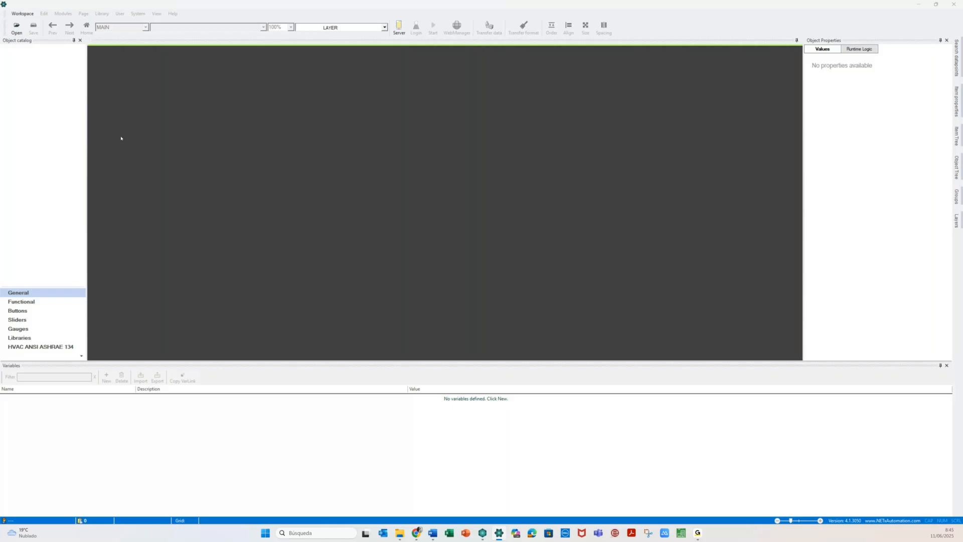
- Try connecting the editor to the Core server with the Server toolbar button
{"action": "left_click", "coordinate": [22, 13]}
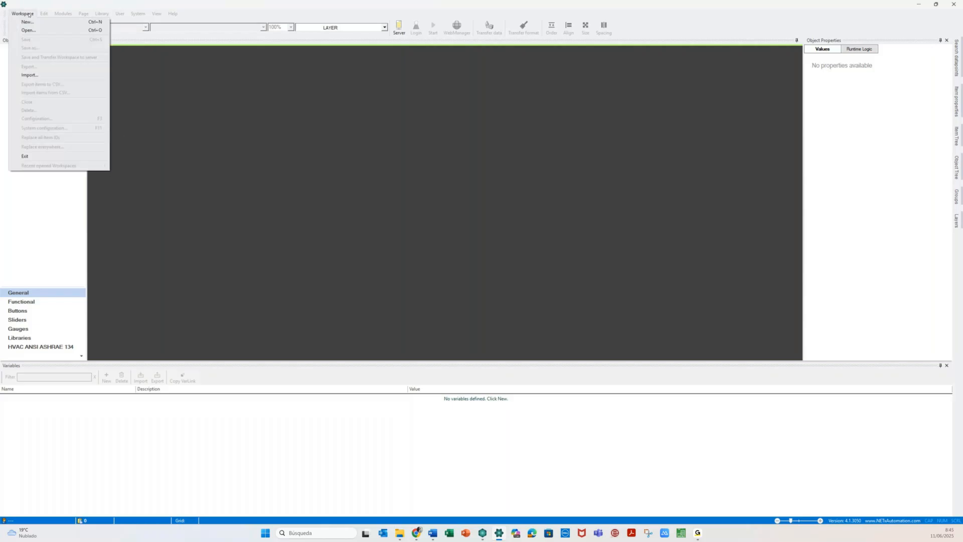
{"action": "left_click", "coordinate": [34, 31]}
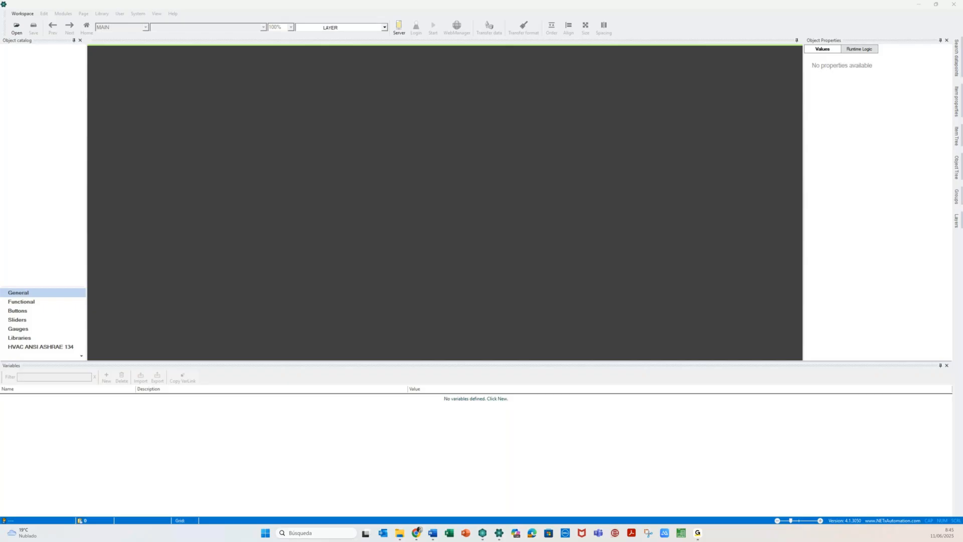
{"action": "left_click", "coordinate": [394, 32]}
- Accept the VNET server parameters, then retry the editor's Core server connection twice
{"action": "mouse_move", "coordinate": [418, 532]}
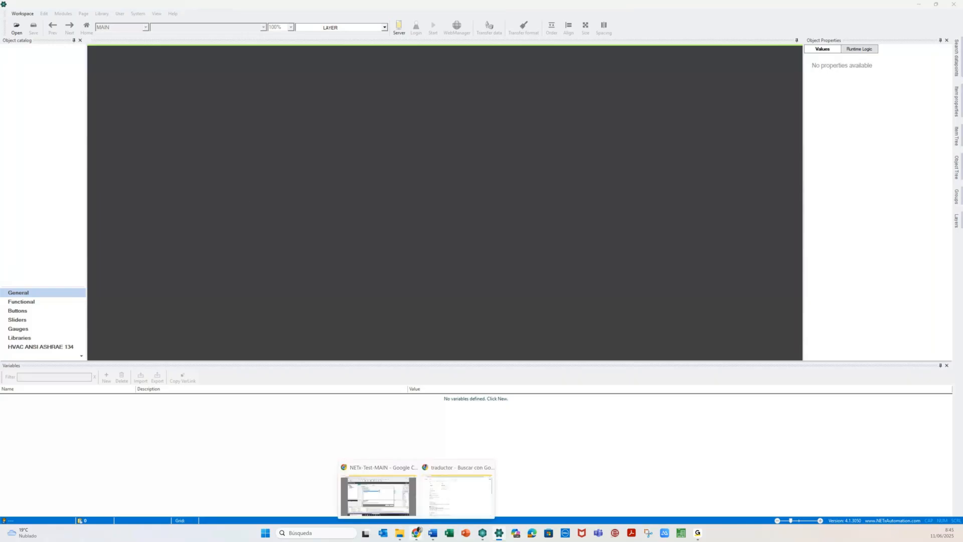
{"action": "left_click", "coordinate": [378, 496]}
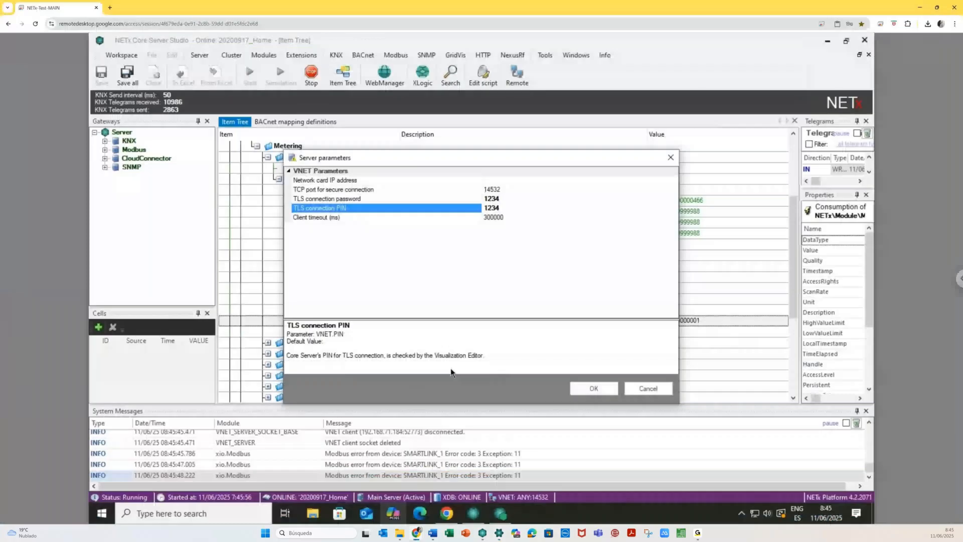
{"action": "left_click", "coordinate": [596, 391]}
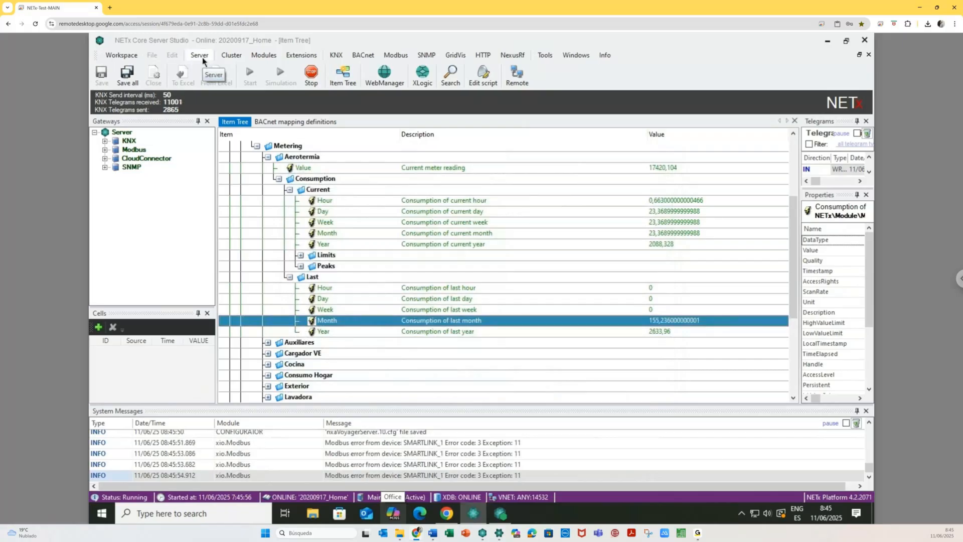
{"action": "left_click", "coordinate": [500, 532]}
{"action": "left_click", "coordinate": [397, 27]}
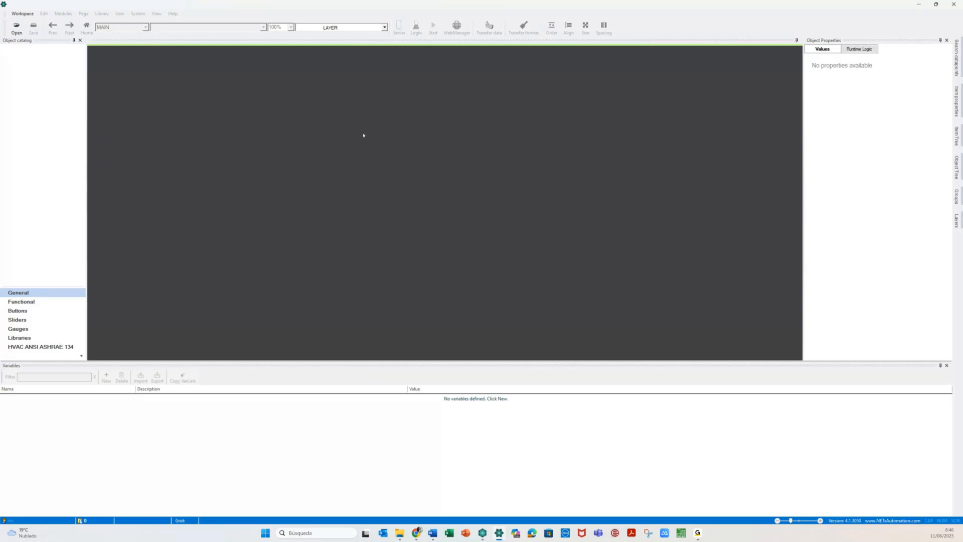
{"action": "left_click", "coordinate": [400, 24]}
- Return to Core Server Studio and choose to restart the server from the Server menu
{"action": "mouse_move", "coordinate": [416, 532]}
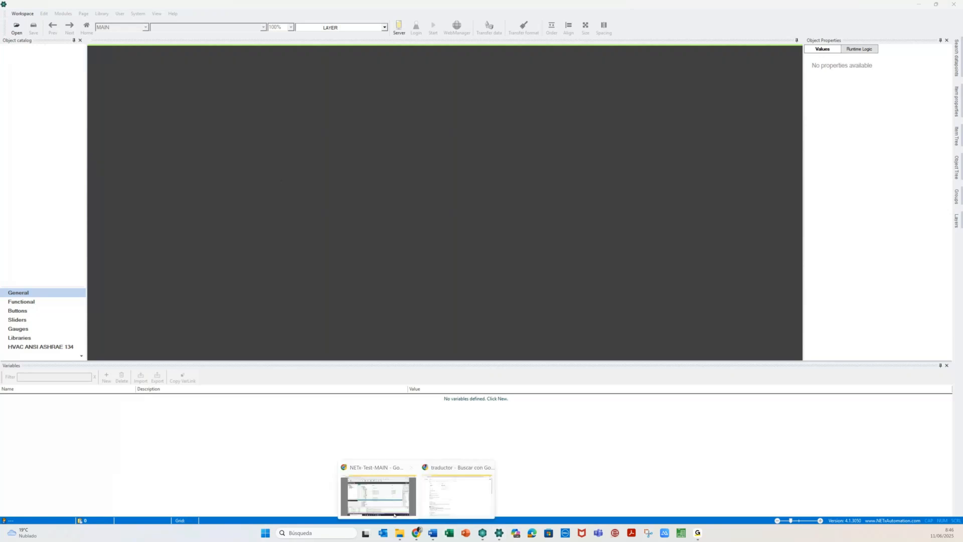
{"action": "mouse_move", "coordinate": [381, 506]}
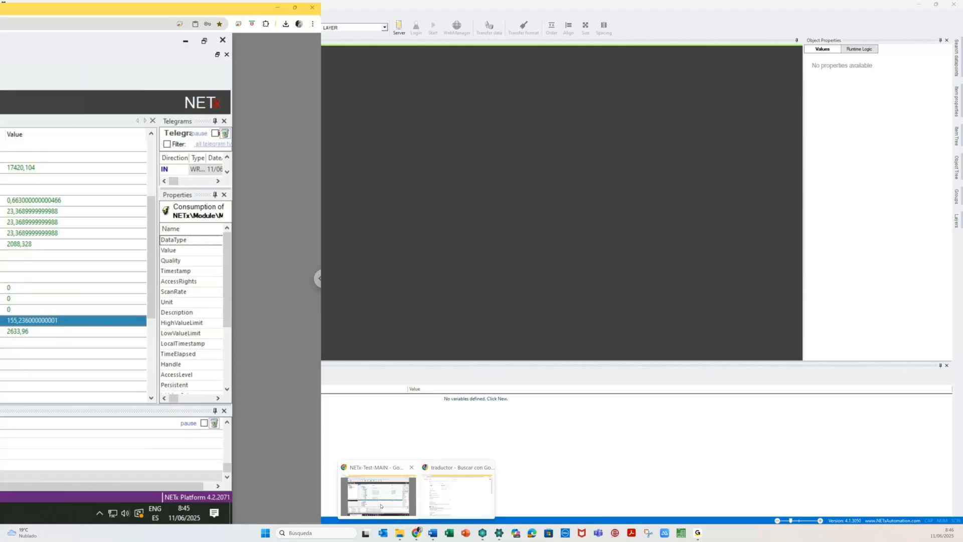
{"action": "left_click", "coordinate": [381, 506]}
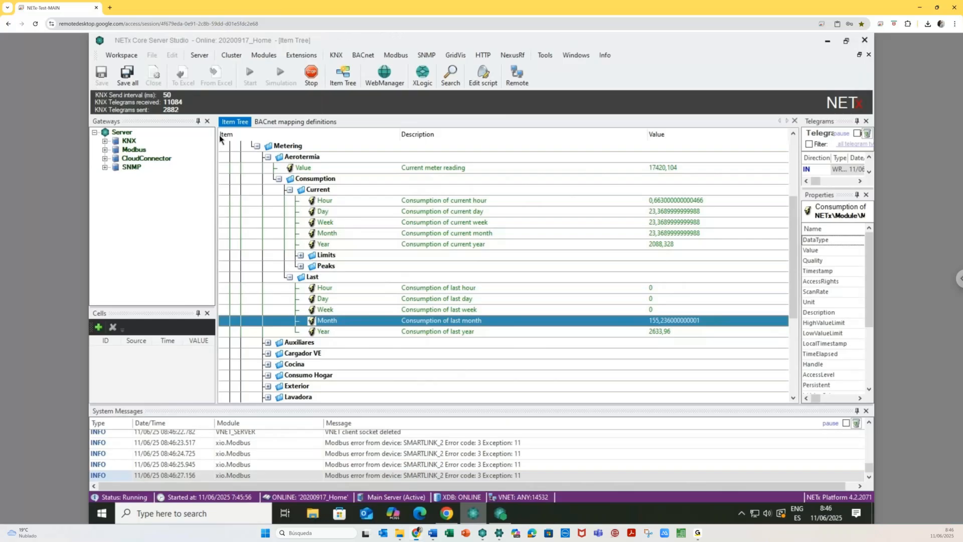
{"action": "left_click", "coordinate": [199, 57]}
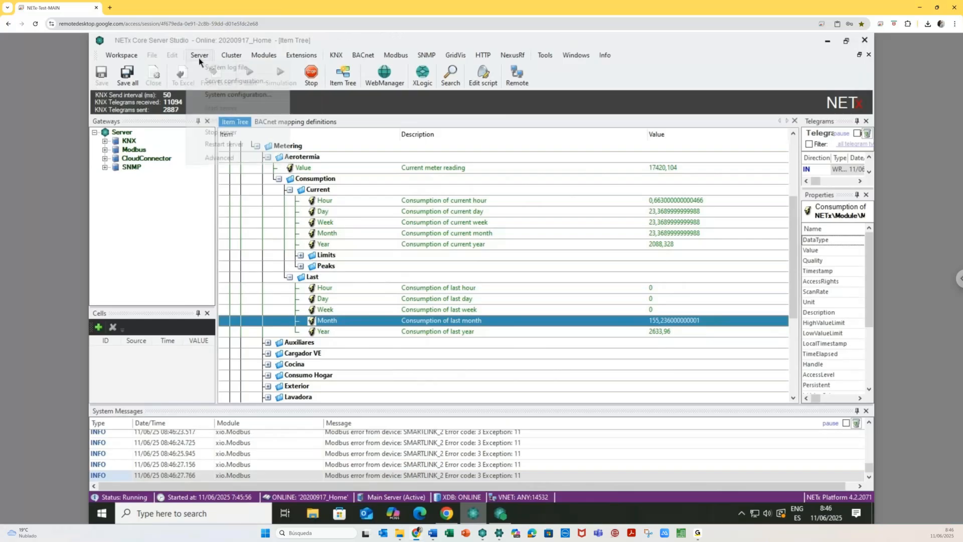
{"action": "left_click", "coordinate": [199, 57]}
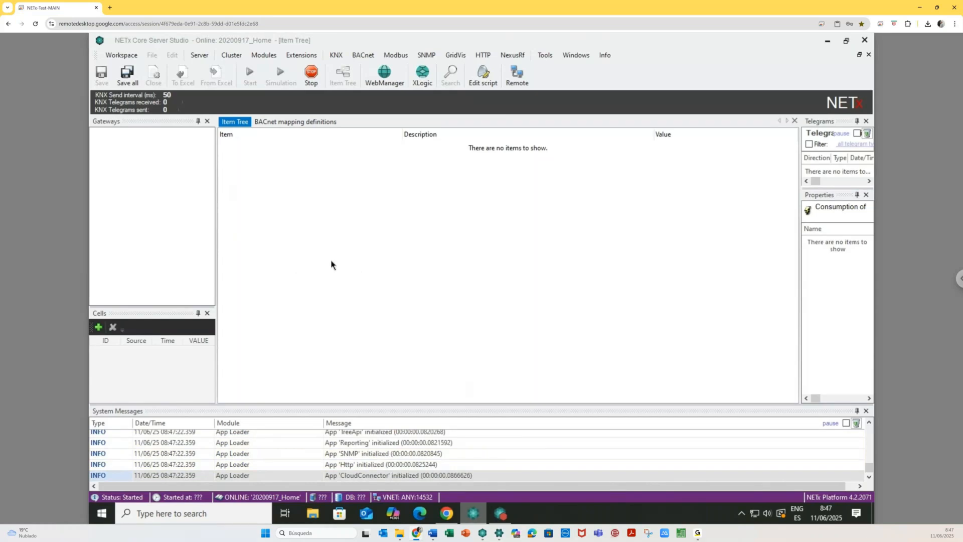
- Reopen the server configuration parameters after the restart and confirm them with OK
{"action": "left_click", "coordinate": [202, 56]}
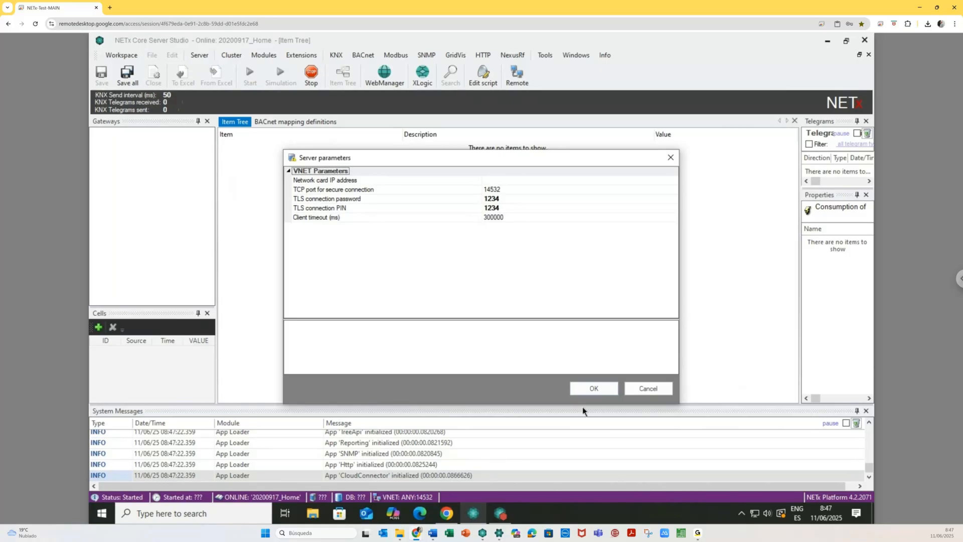
{"action": "left_click", "coordinate": [592, 389]}
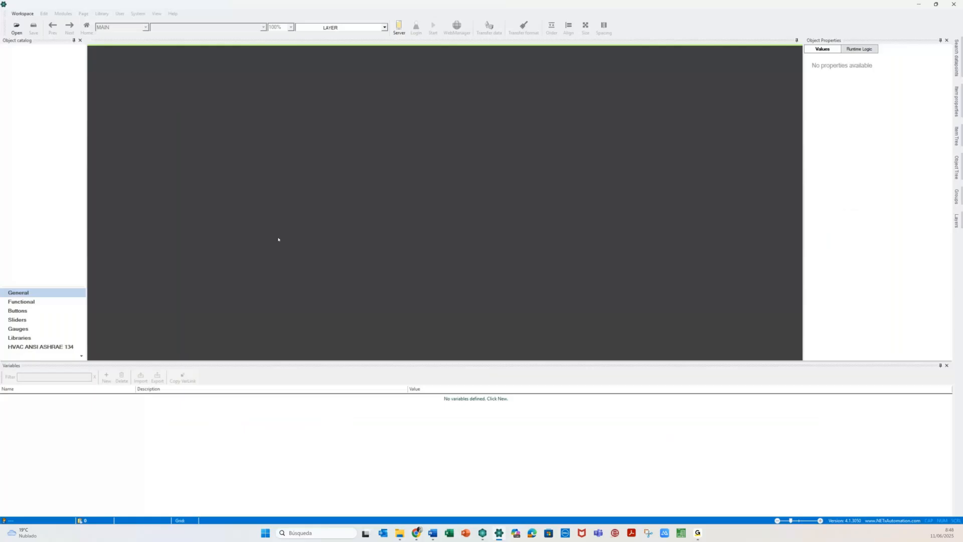
- Change the Core connection hostname from 192.168.71.168 to 192.168.71.152 and apply it
{"action": "left_click", "coordinate": [399, 27]}
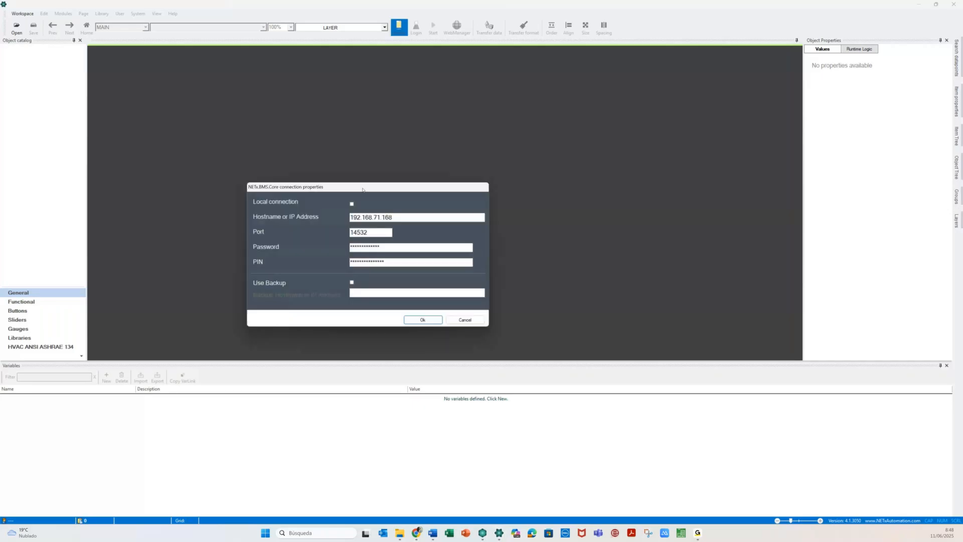
{"action": "key", "text": "BackSpace"}
{"action": "key", "text": "BackSpace"}
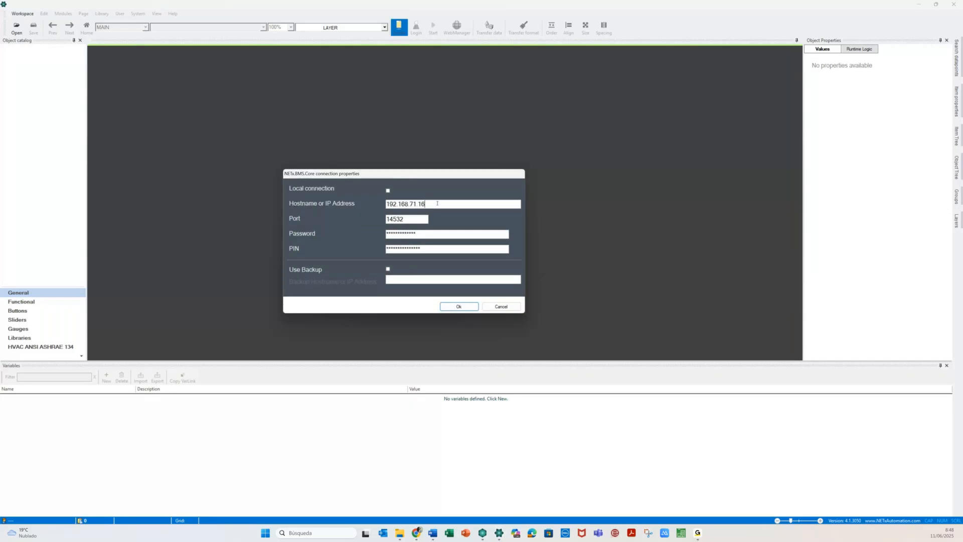
{"action": "type", "text": "52"}
{"action": "left_click", "coordinate": [452, 304]}
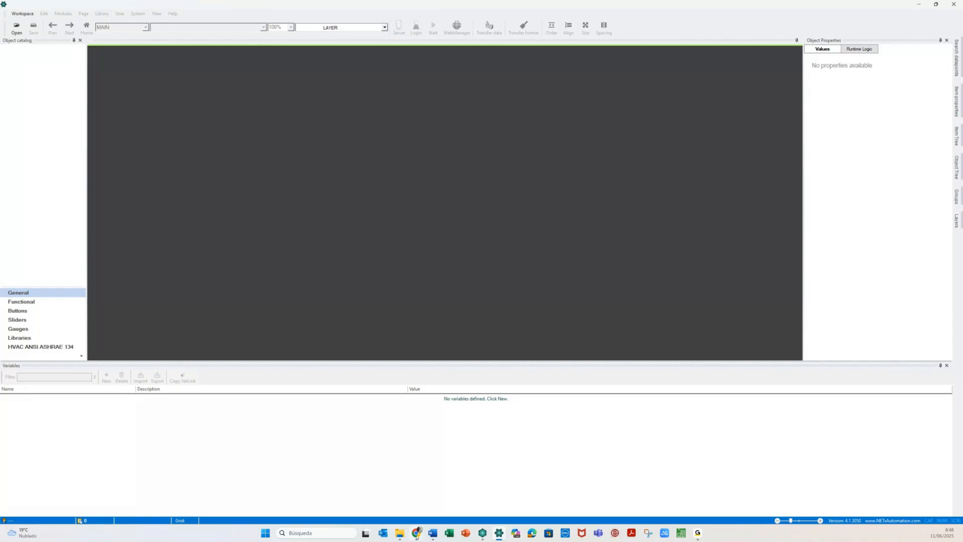
- Check the server configuration in Core Server Studio, then recheck the editor's connection settings without changes
{"action": "mouse_move", "coordinate": [416, 534]}
{"action": "left_click", "coordinate": [378, 494]}
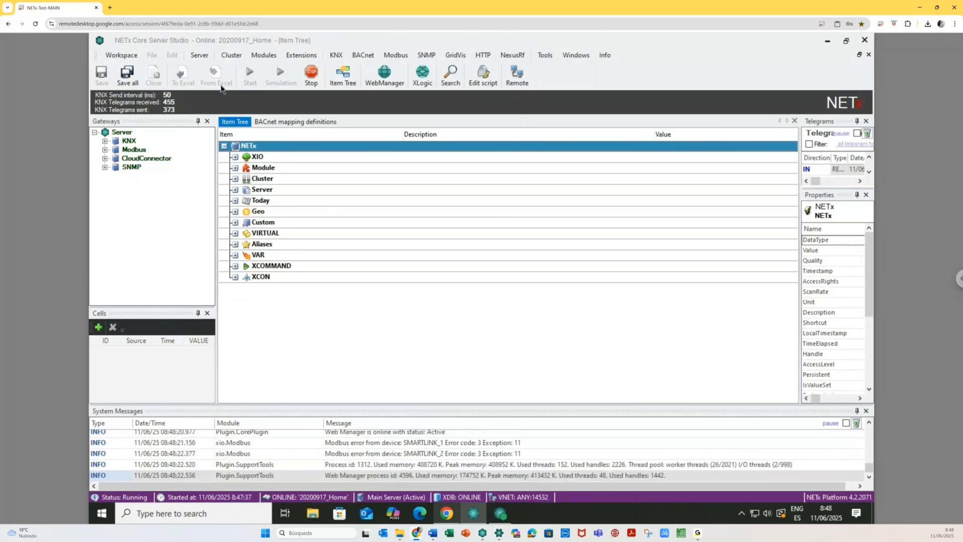
{"action": "left_click", "coordinate": [199, 56]}
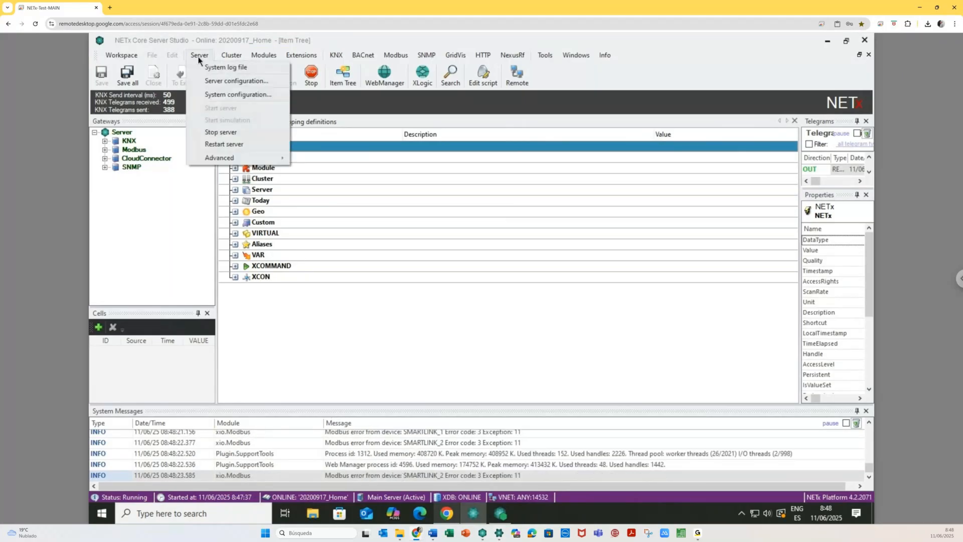
{"action": "left_click", "coordinate": [210, 87]}
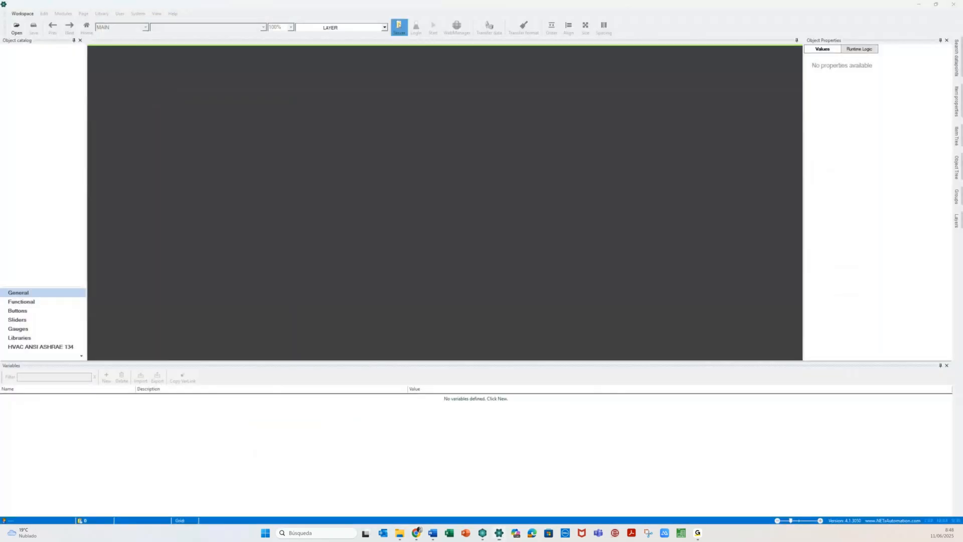
{"action": "left_click", "coordinate": [399, 25]}
{"action": "left_click_drag", "start_coordinate": [263, 184], "coordinate": [443, 142]}
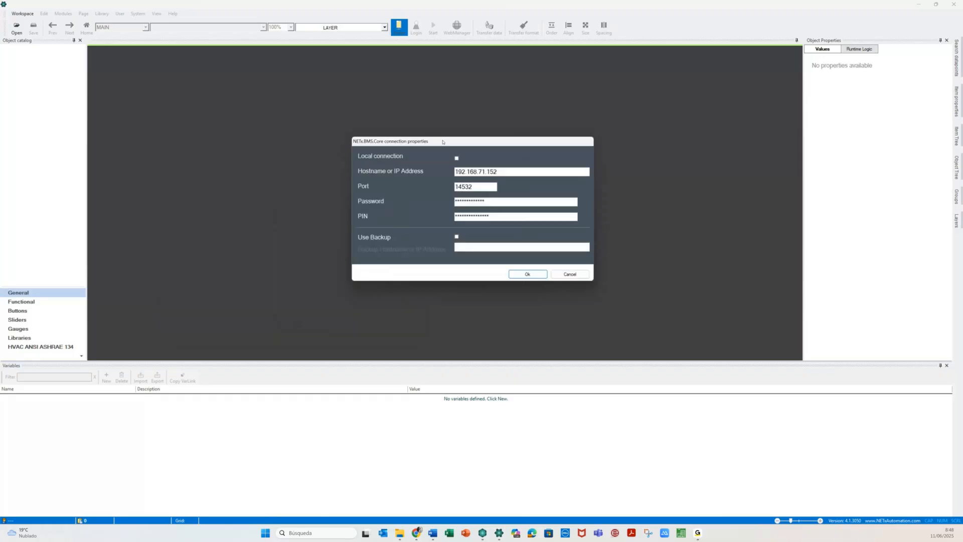
{"action": "left_click", "coordinate": [569, 273]}
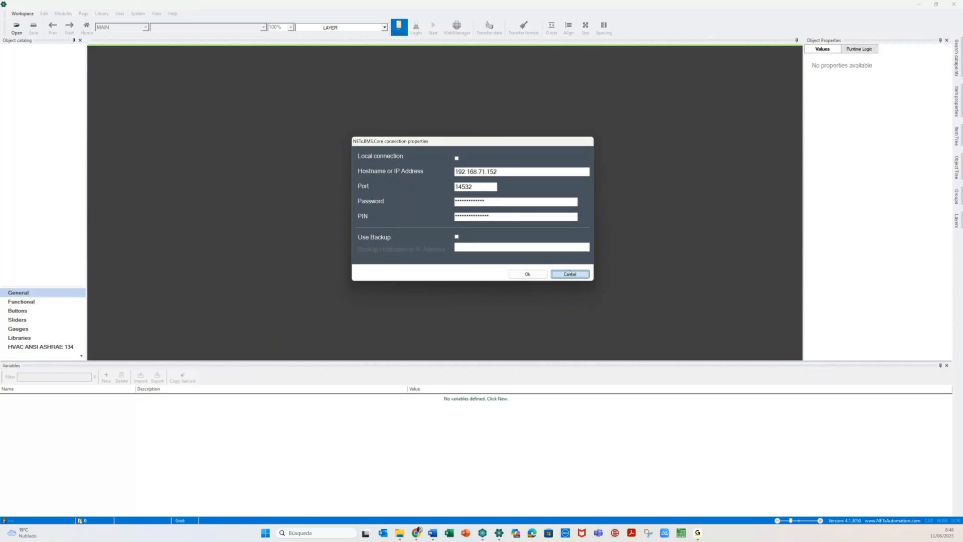
{"action": "left_click", "coordinate": [569, 274]}
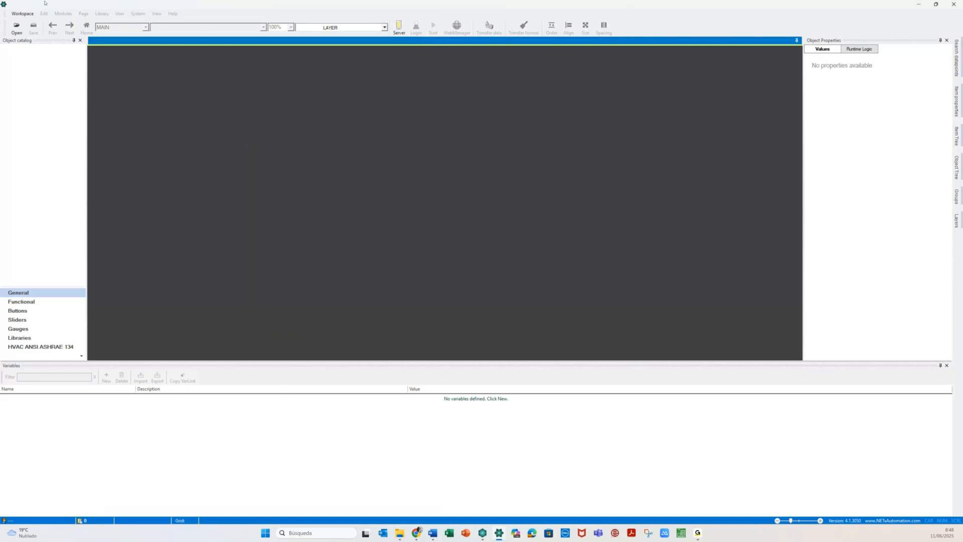
- Start a new workspace named 20251011_ABB_Visu and open the Workspace Template list
{"action": "left_click", "coordinate": [23, 14]}
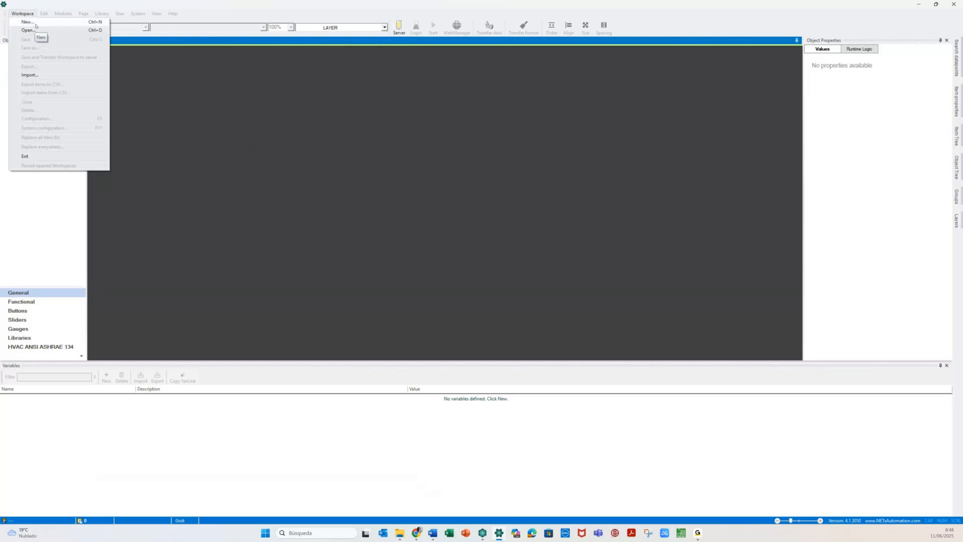
{"action": "left_click", "coordinate": [36, 23]}
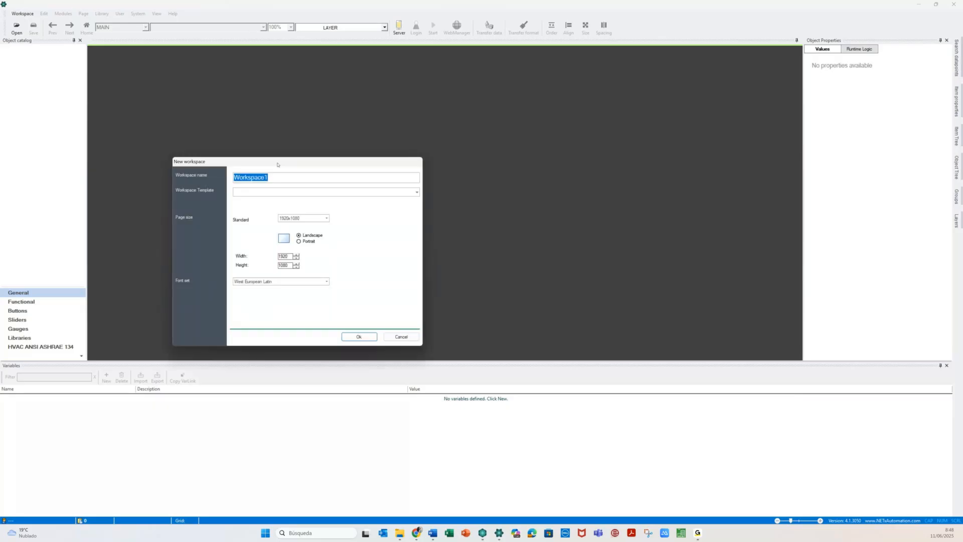
{"action": "left_click_drag", "start_coordinate": [278, 164], "coordinate": [392, 123]}
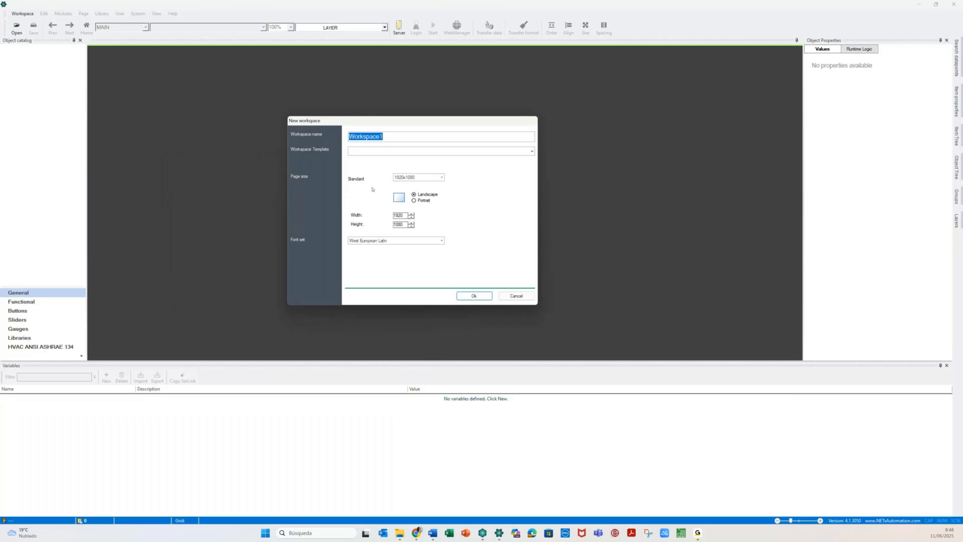
{"action": "type", "text": "20251011_ABB_Visu"}
{"action": "left_click", "coordinate": [532, 151]}
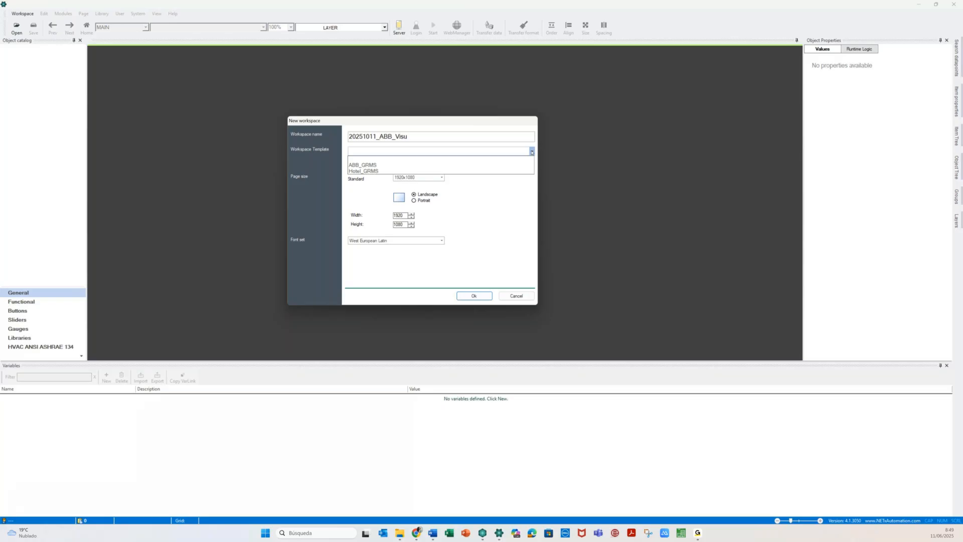
- Skip the template and set the workspace's standard page size to 1920x1080 (Landscape)
{"action": "left_click", "coordinate": [493, 217]}
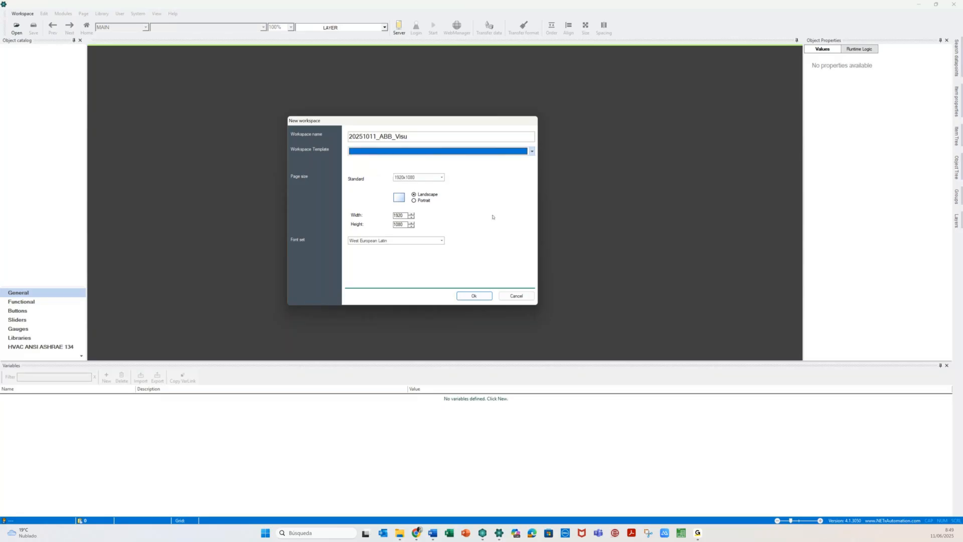
{"action": "left_click", "coordinate": [434, 179]}
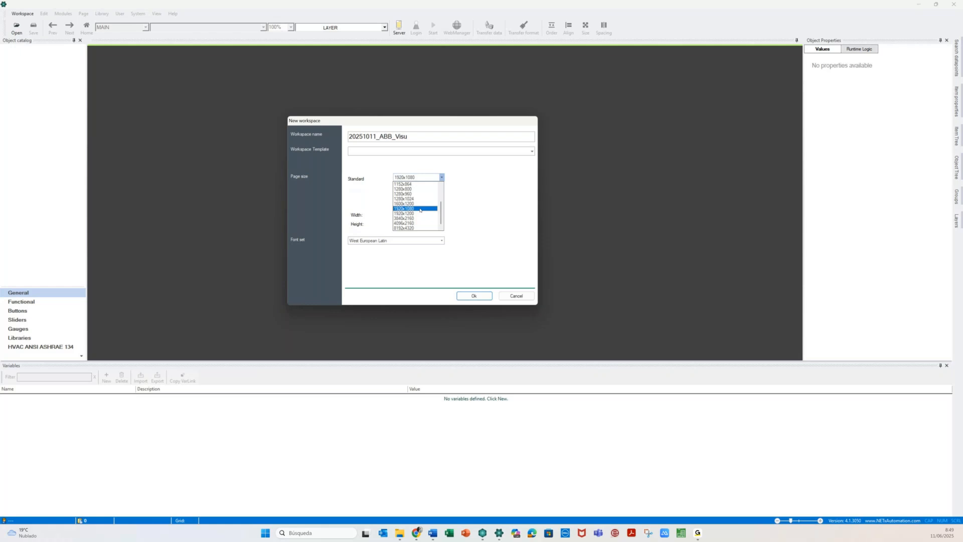
{"action": "left_click", "coordinate": [420, 209]}
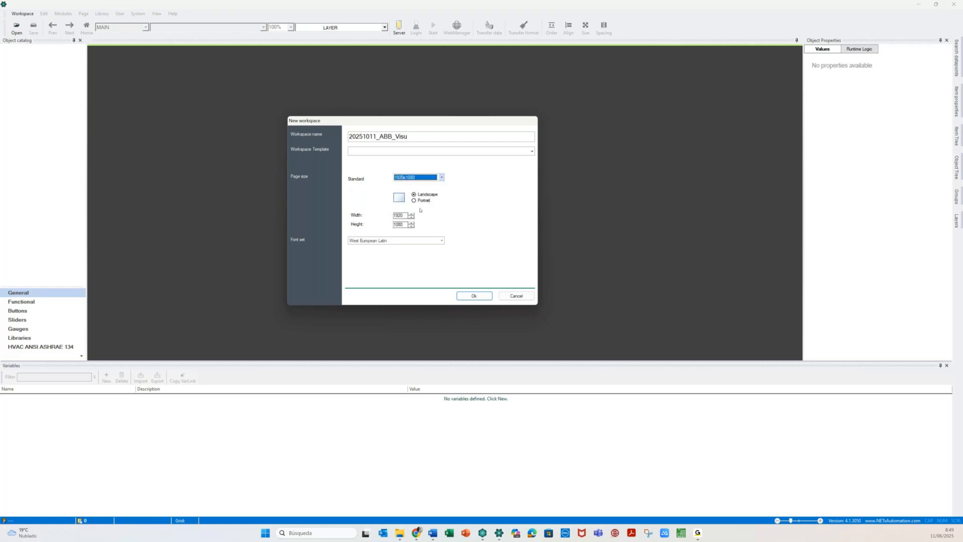
{"action": "left_click", "coordinate": [442, 177]}
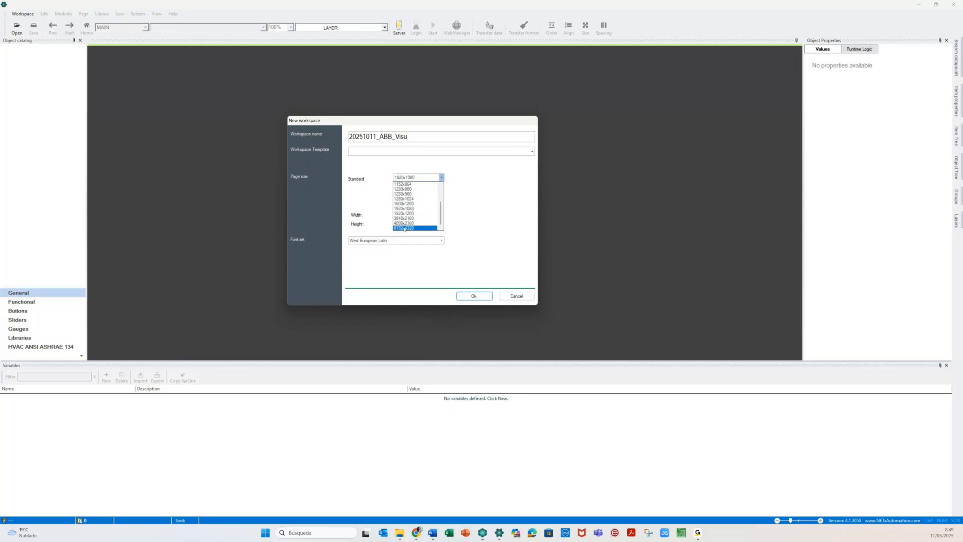
{"action": "left_click_drag", "start_coordinate": [440, 219], "coordinate": [442, 203]}
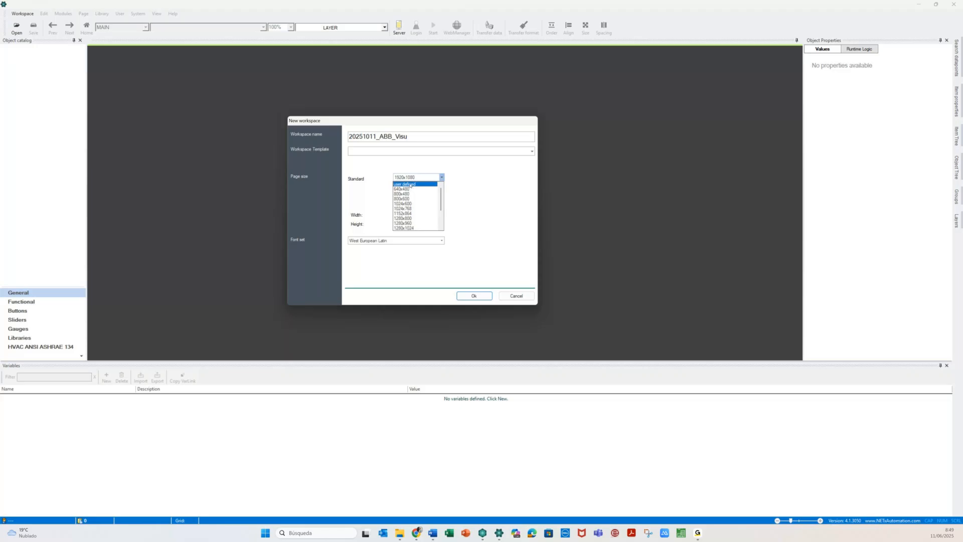
{"action": "left_click_drag", "start_coordinate": [440, 199], "coordinate": [437, 229]}
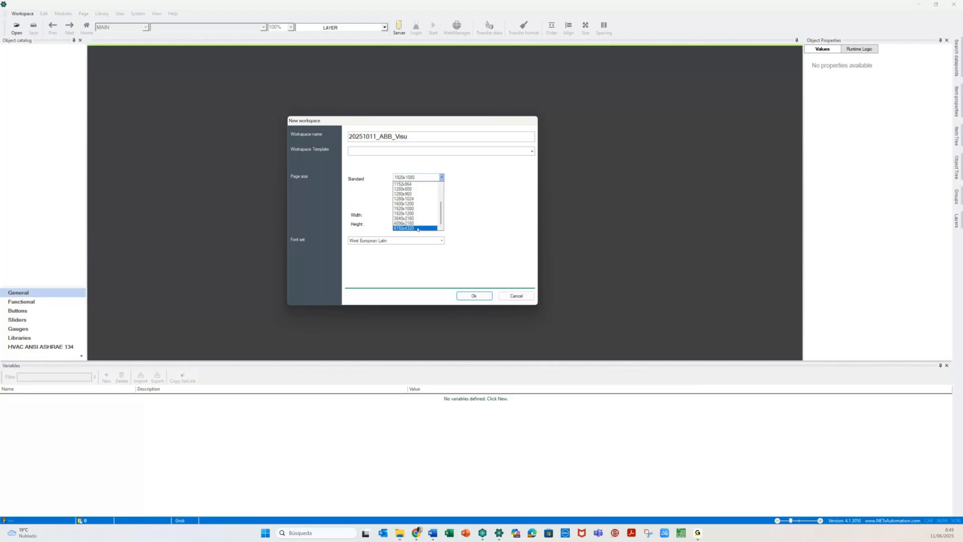
{"action": "left_click", "coordinate": [479, 200]}
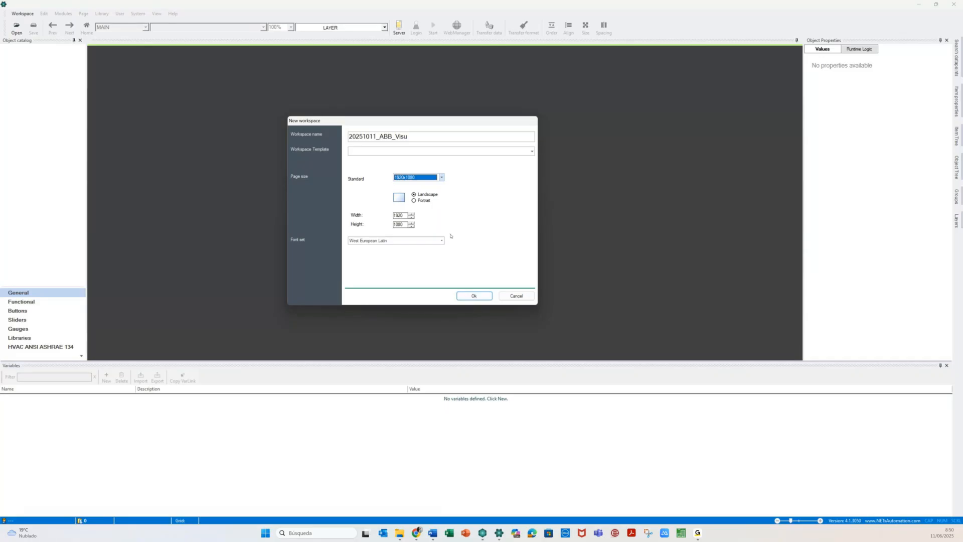
- Create the 20251011_ABB_Visu workspace, use a local core server connection, and log in as administrator
{"action": "left_click", "coordinate": [474, 295]}
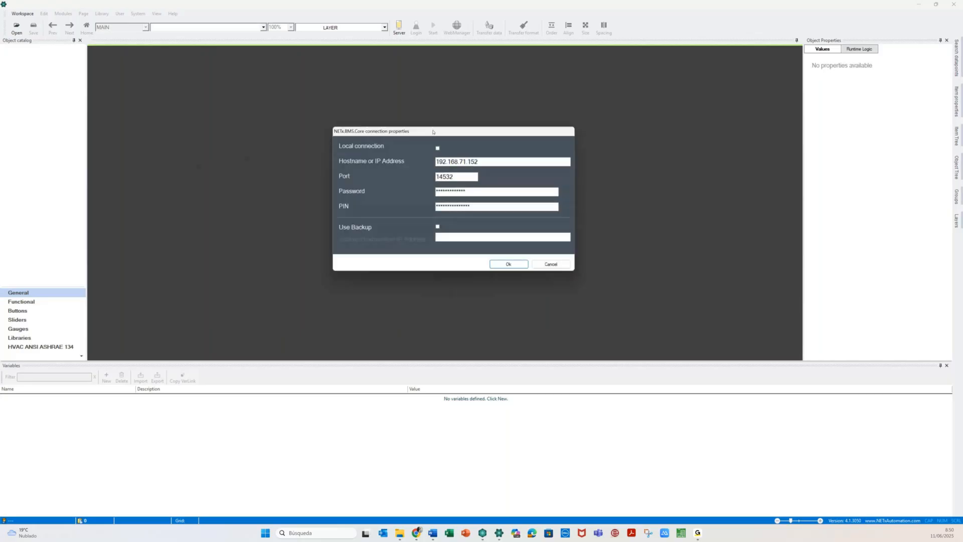
{"action": "left_click", "coordinate": [437, 148]}
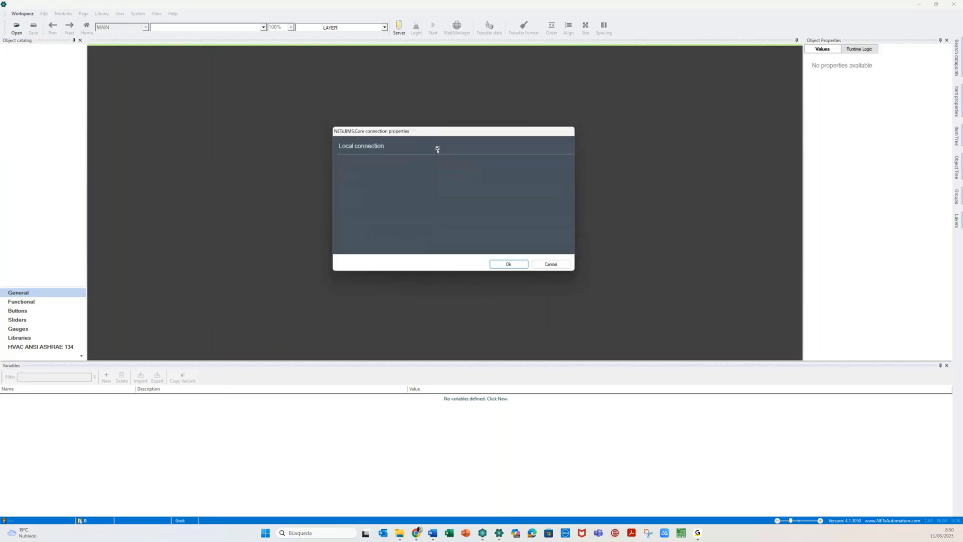
{"action": "left_click", "coordinate": [503, 265]}
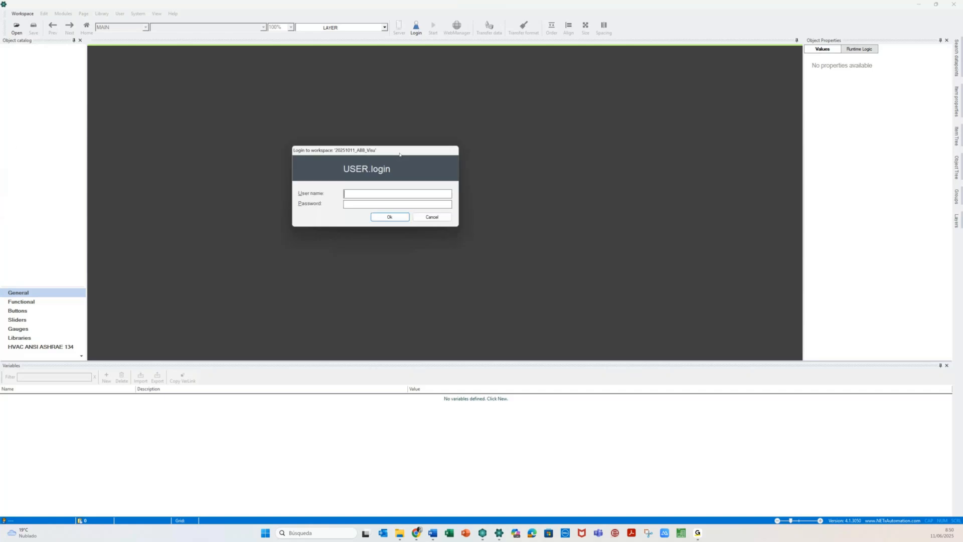
{"action": "type", "text": "admi*******"}
{"action": "key", "text": "Return"}
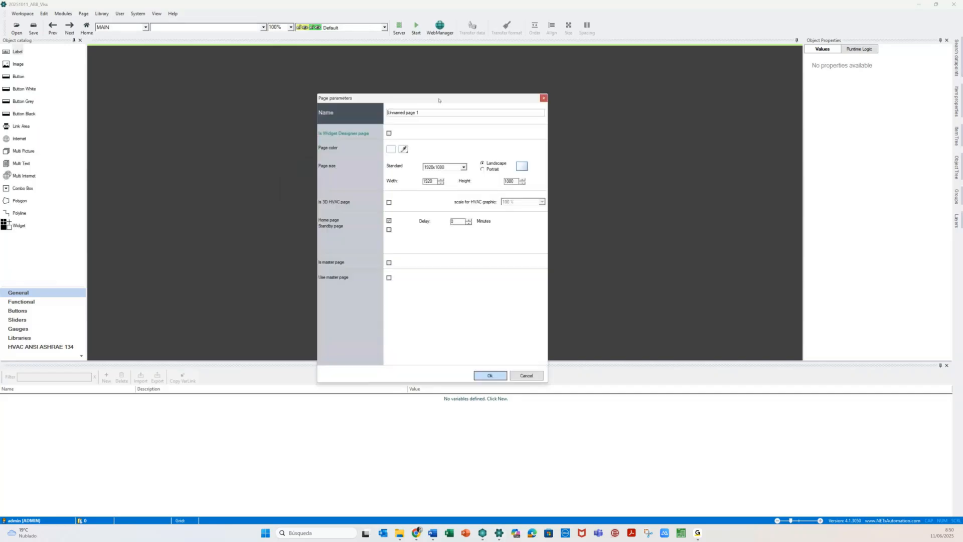
- Rename 'Unnamed page 1' to Init and create it as a 1920x1080 home page
{"action": "key", "text": "BackSpace"}
{"action": "left_click", "coordinate": [487, 376]}
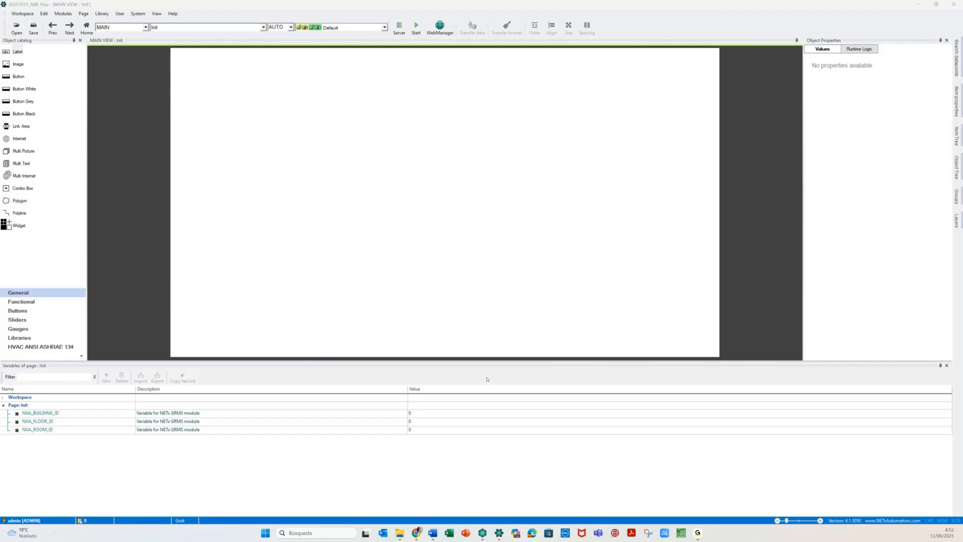
- Restore default panel positions, then shrink System messages and narrow the Object catalog to enlarge the canvas
{"action": "left_click", "coordinate": [170, 14]}
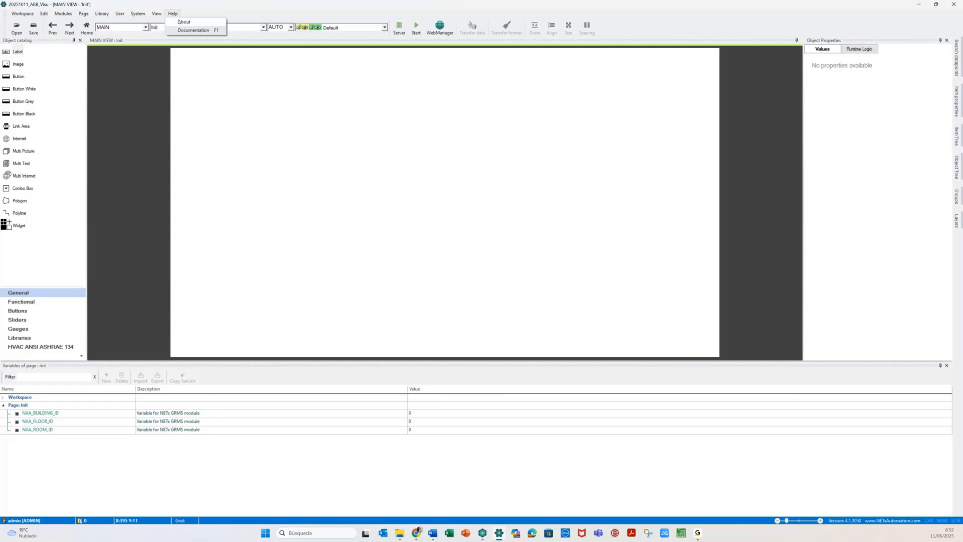
{"action": "mouse_move", "coordinate": [156, 13]}
{"action": "left_click", "coordinate": [176, 141]}
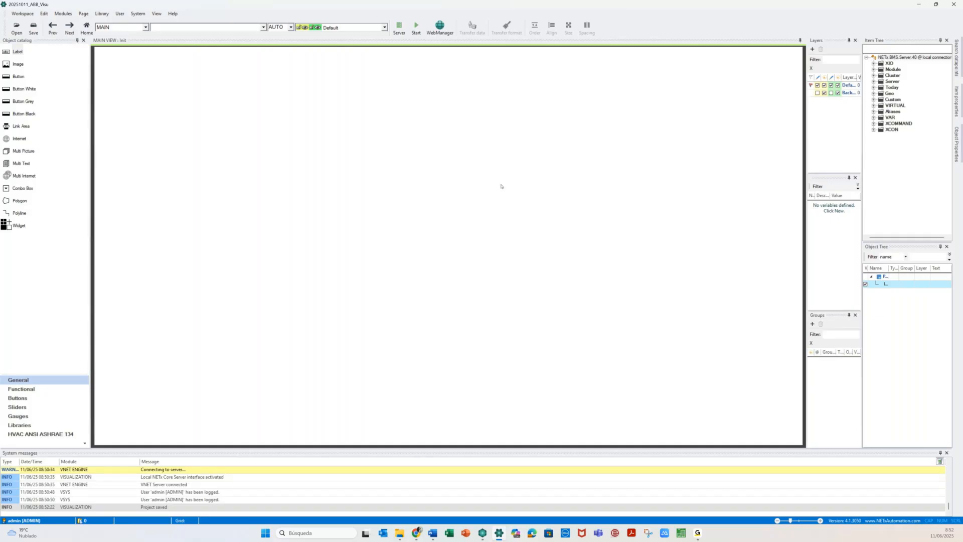
{"action": "left_click_drag", "start_coordinate": [461, 448], "coordinate": [473, 287]}
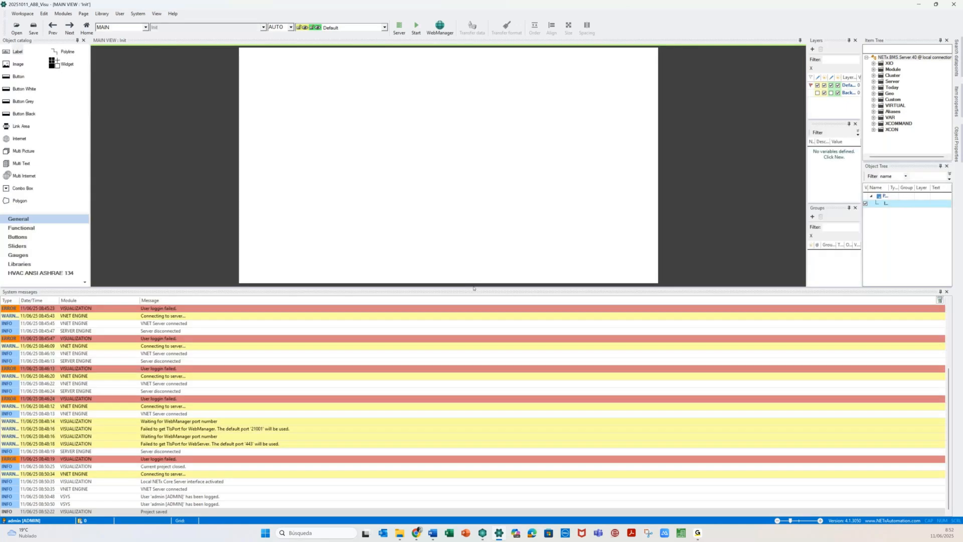
{"action": "left_click_drag", "start_coordinate": [473, 287], "coordinate": [510, 452]}
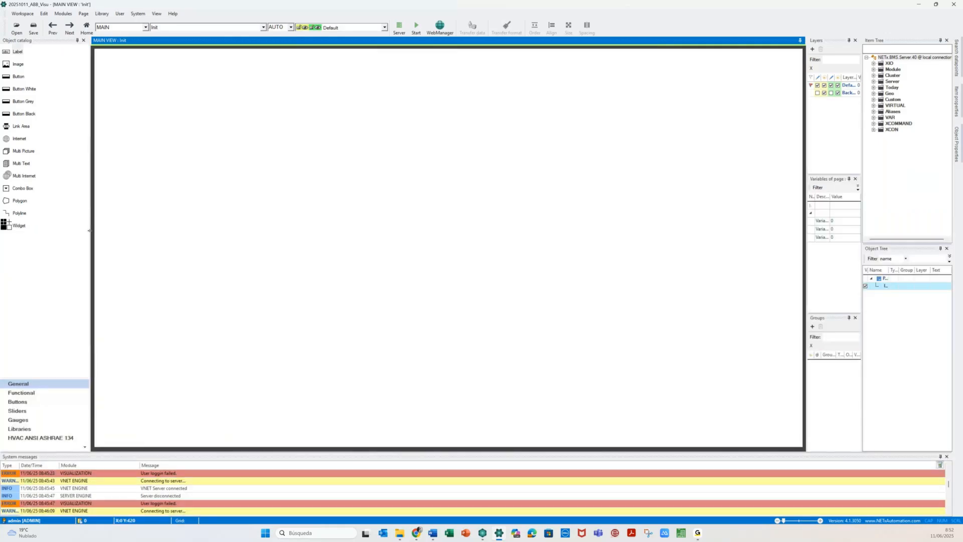
{"action": "left_click_drag", "start_coordinate": [89, 232], "coordinate": [56, 217]}
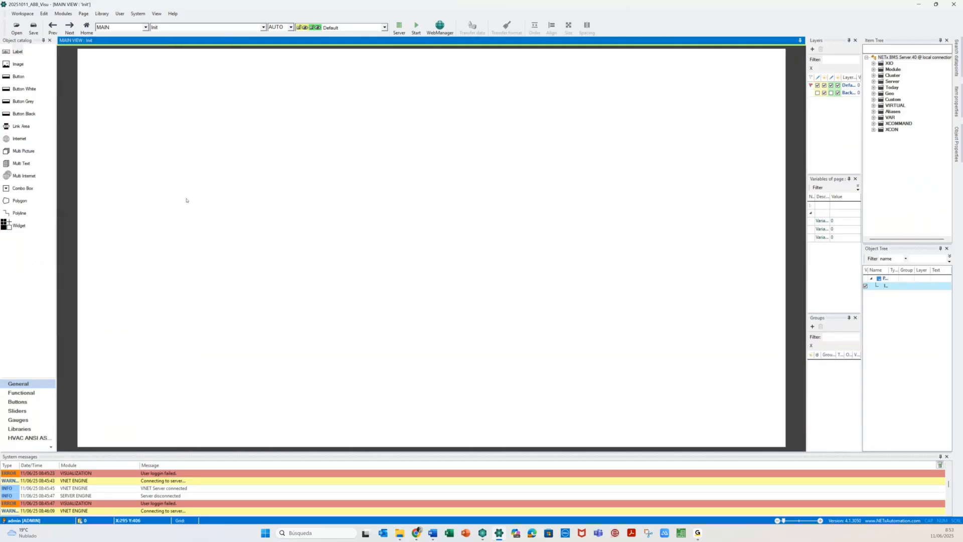
{"action": "left_click", "coordinate": [145, 27]}
{"action": "left_click", "coordinate": [127, 41]}
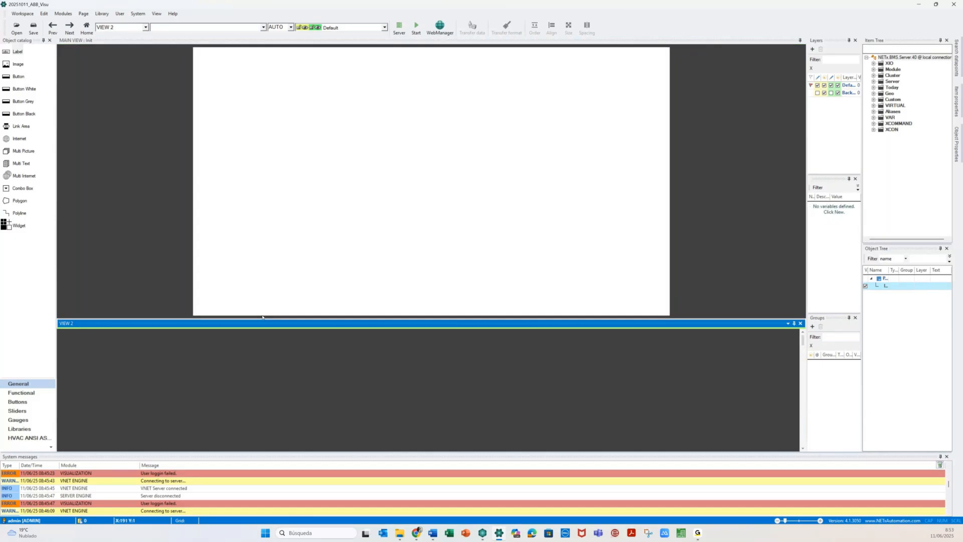
{"action": "left_click", "coordinate": [263, 255]}
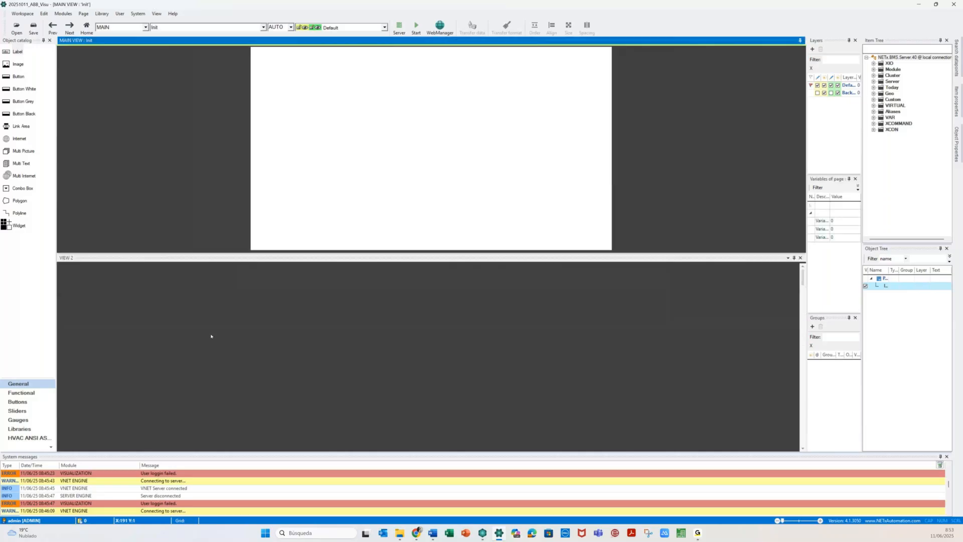
{"action": "left_click", "coordinate": [145, 27]}
{"action": "left_click", "coordinate": [134, 58]}
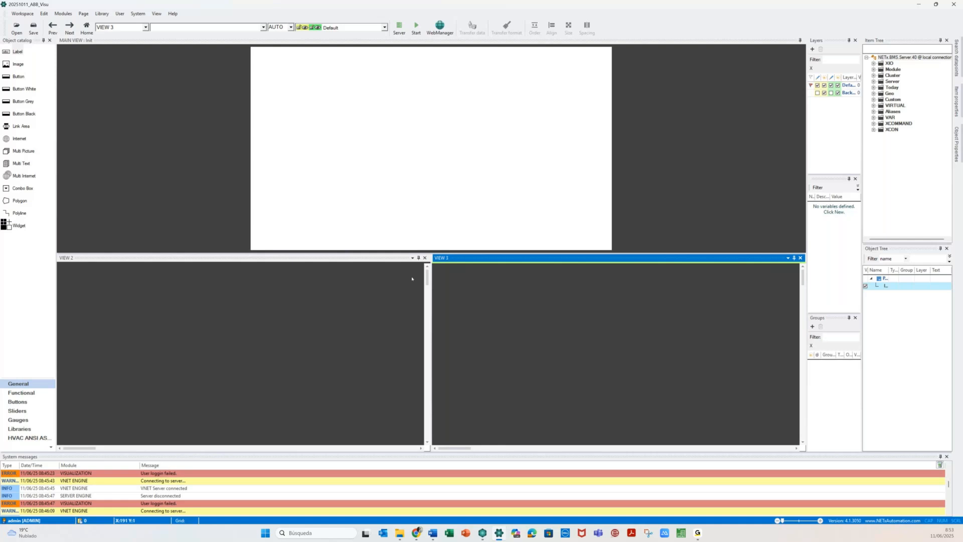
{"action": "left_click", "coordinate": [425, 258]}
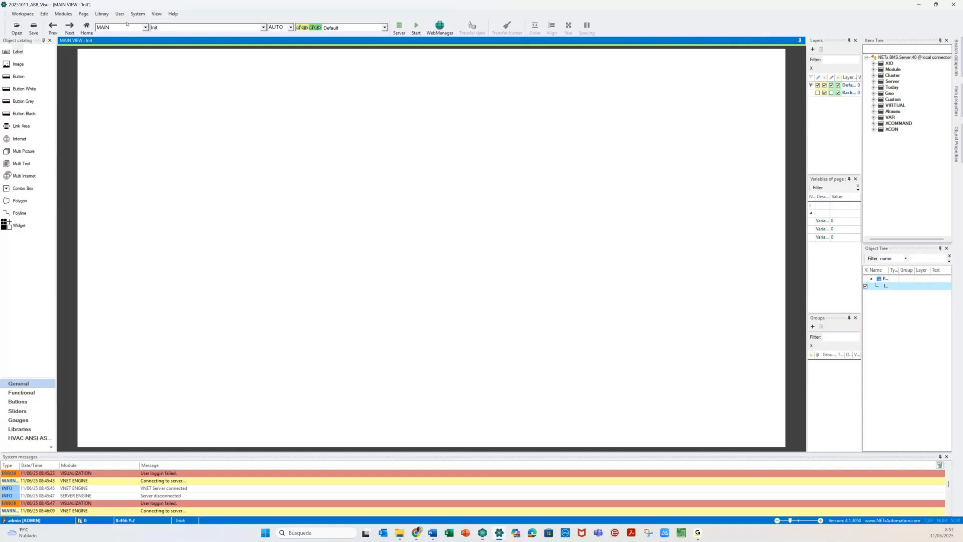
{"action": "left_click", "coordinate": [202, 27]}
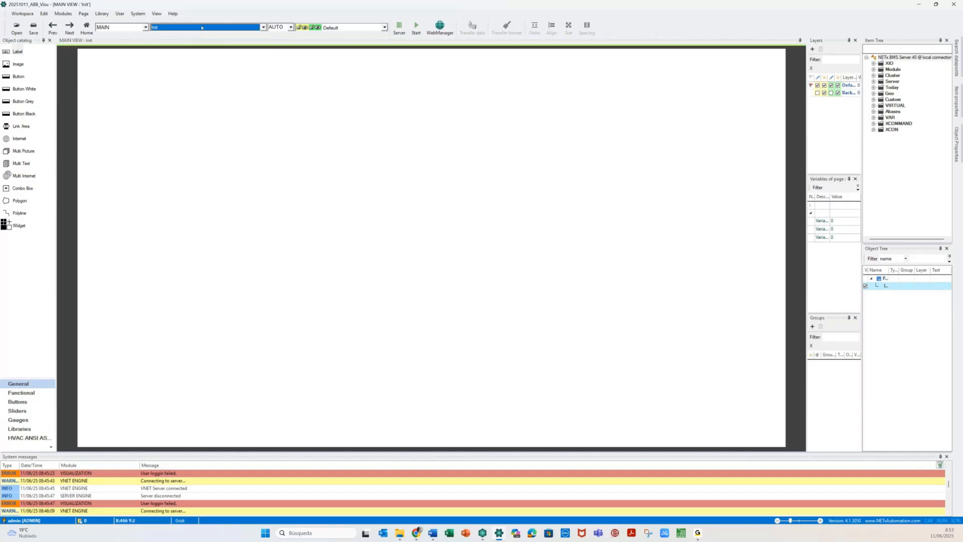
{"action": "left_click", "coordinate": [210, 150]}
{"action": "left_click", "coordinate": [290, 27]}
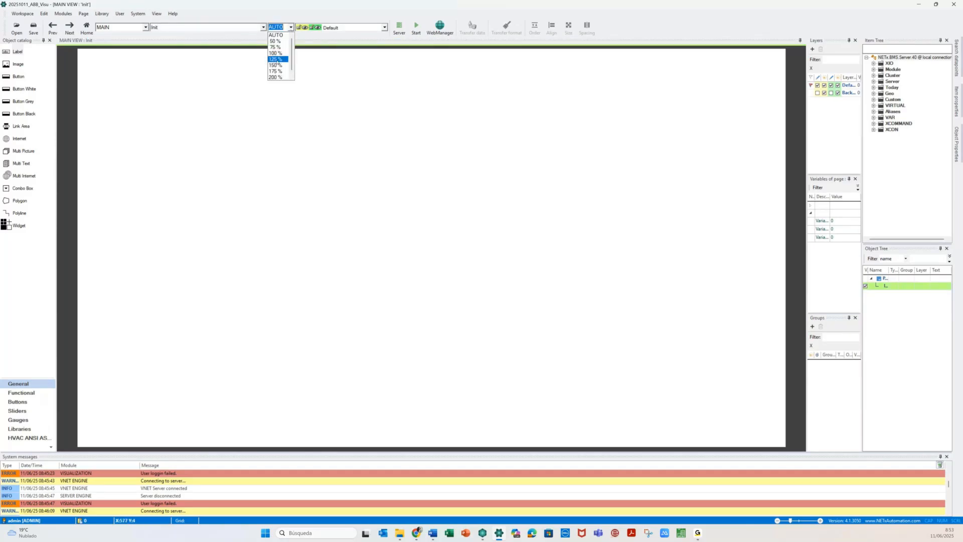
{"action": "left_click", "coordinate": [276, 59]}
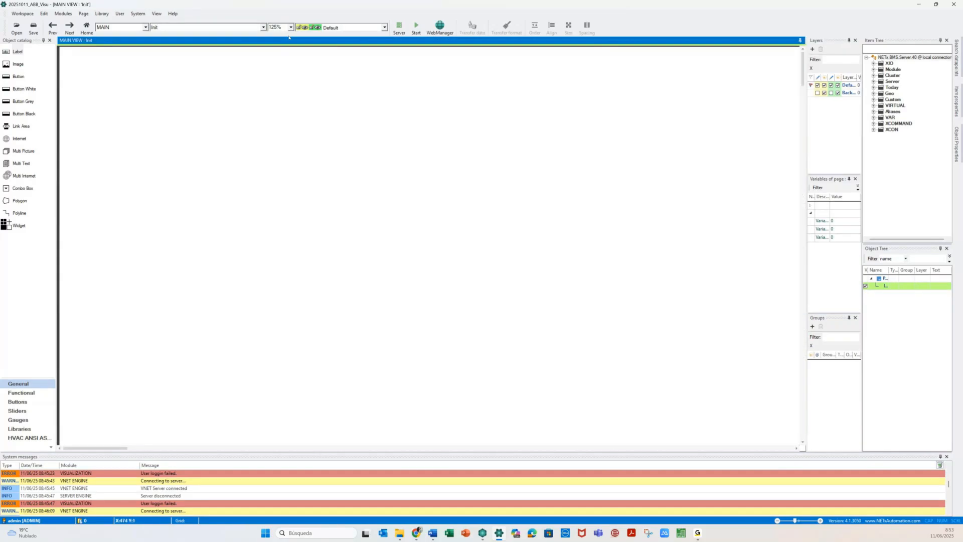
{"action": "left_click", "coordinate": [291, 28]}
{"action": "left_click", "coordinate": [273, 42]}
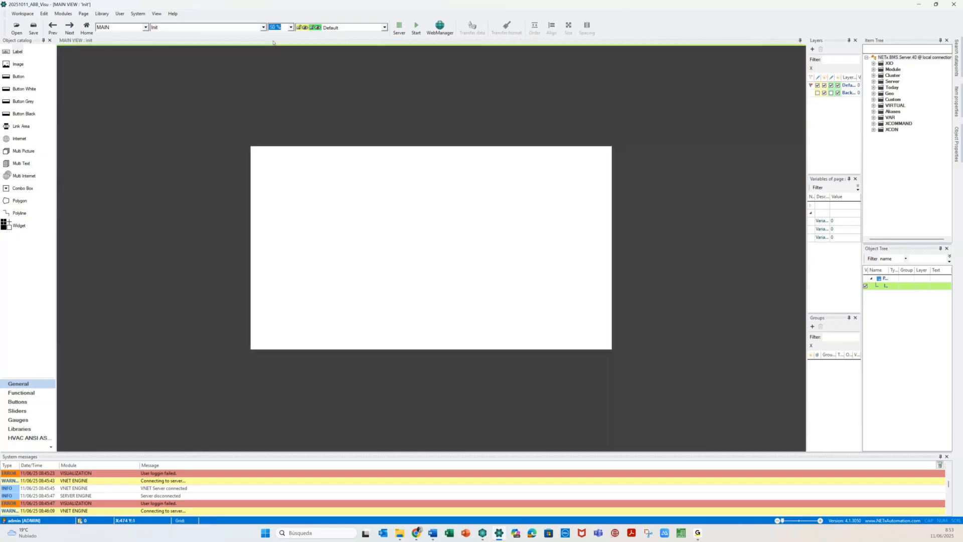
{"action": "left_click", "coordinate": [283, 29]}
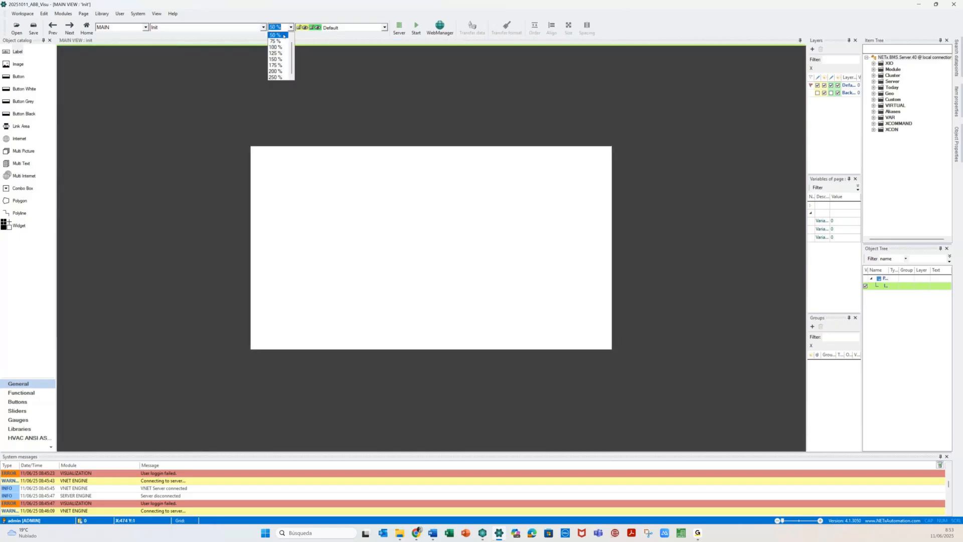
{"action": "left_click", "coordinate": [272, 35]}
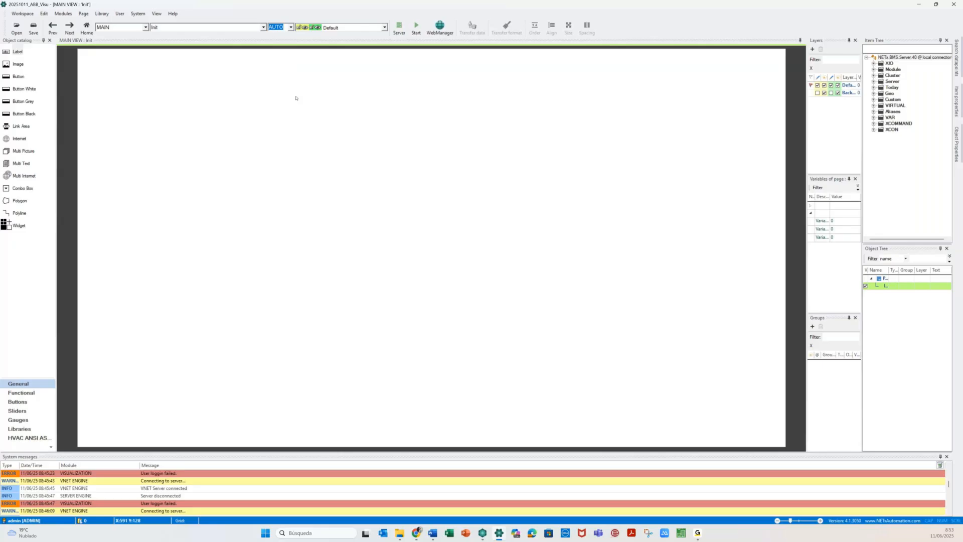
{"action": "left_click", "coordinate": [296, 98]}
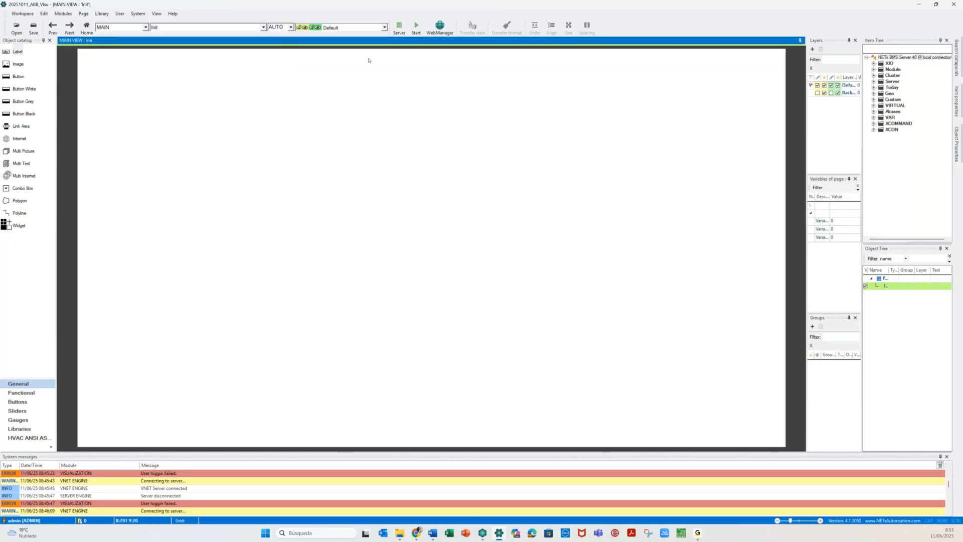
{"action": "left_click", "coordinate": [384, 28]}
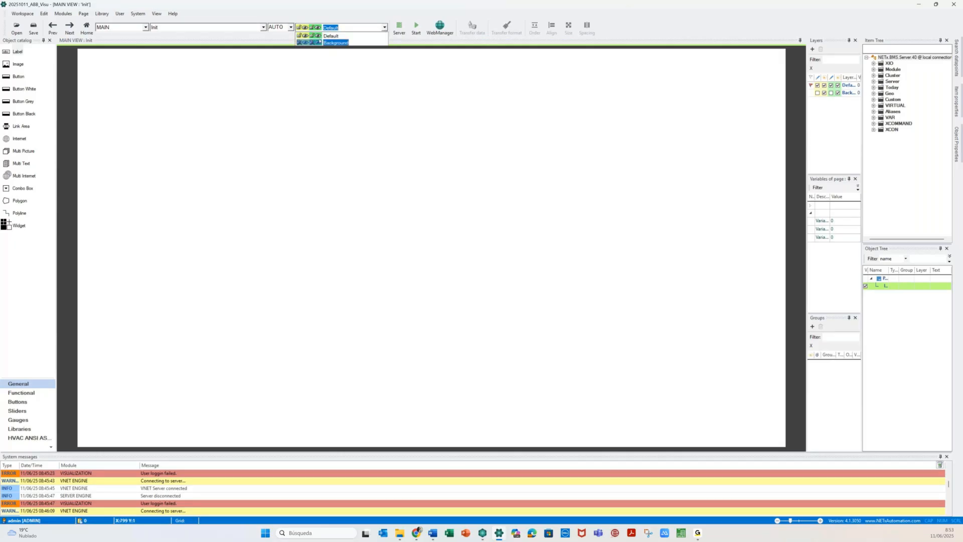
{"action": "left_click", "coordinate": [334, 130]}
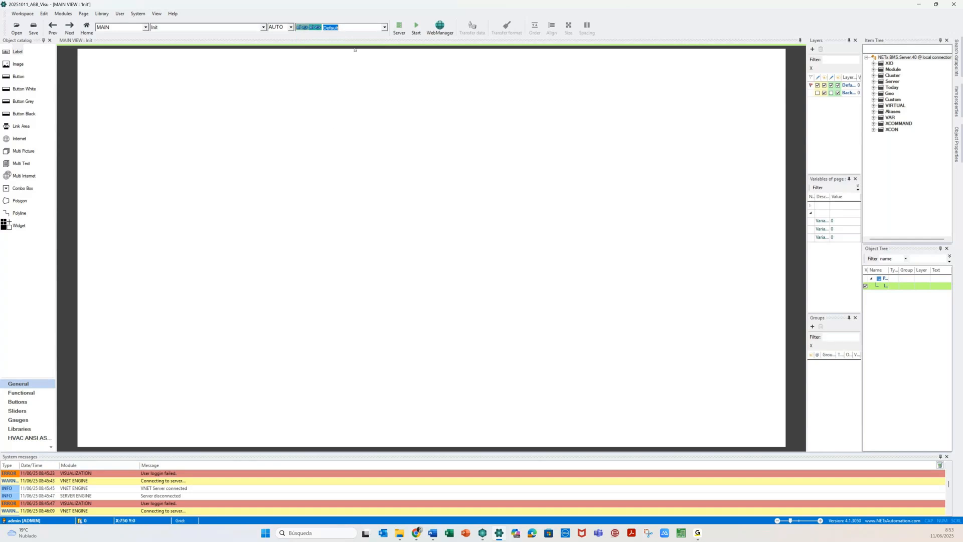
{"action": "left_click", "coordinate": [385, 27]}
{"action": "left_click", "coordinate": [356, 36]}
{"action": "left_click", "coordinate": [385, 28]}
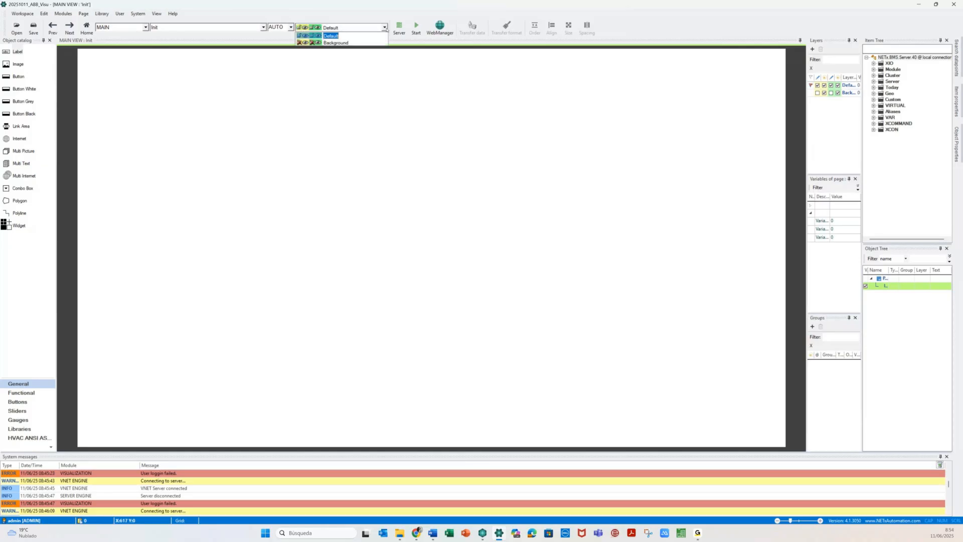
{"action": "left_click", "coordinate": [303, 43]}
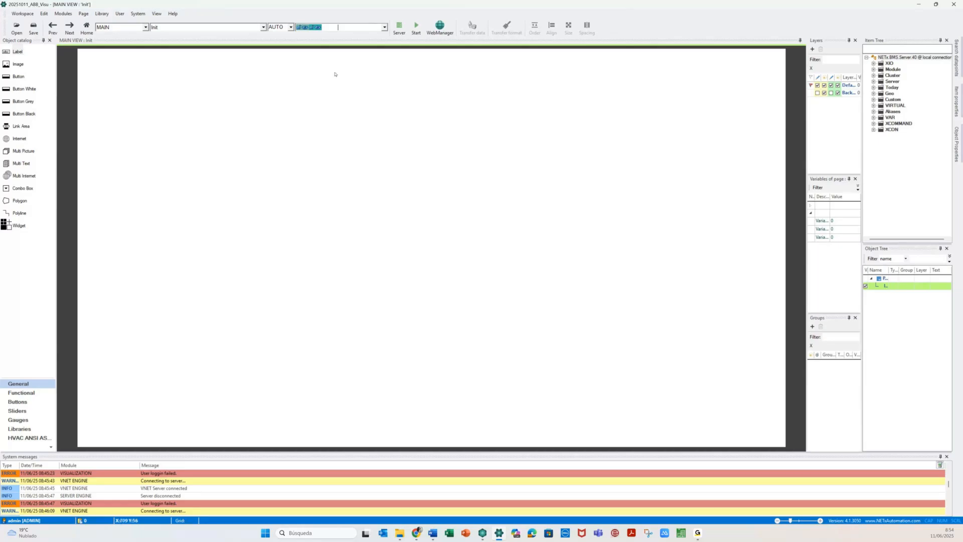
{"action": "left_click", "coordinate": [385, 28]}
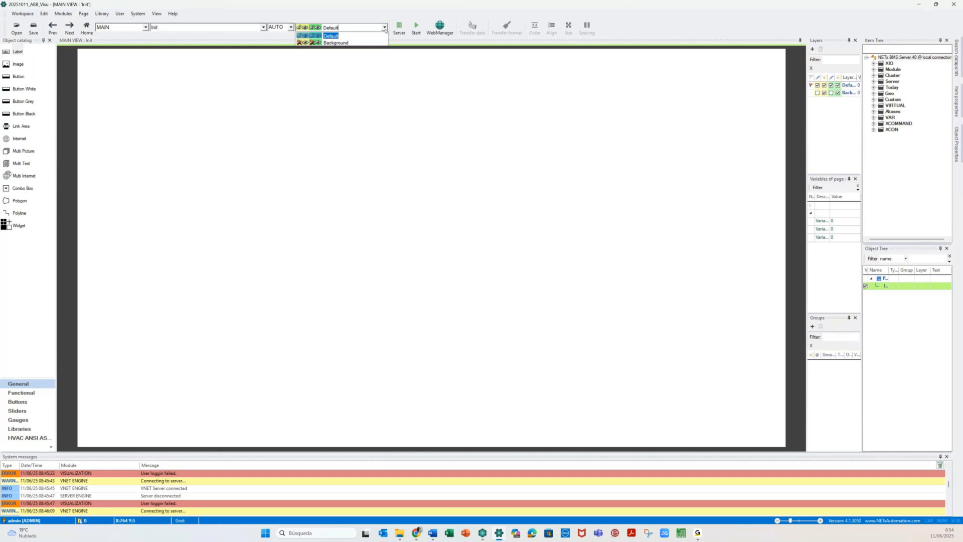
{"action": "left_click", "coordinate": [799, 129]}
{"action": "left_click_drag", "start_coordinate": [806, 133], "coordinate": [764, 132]}
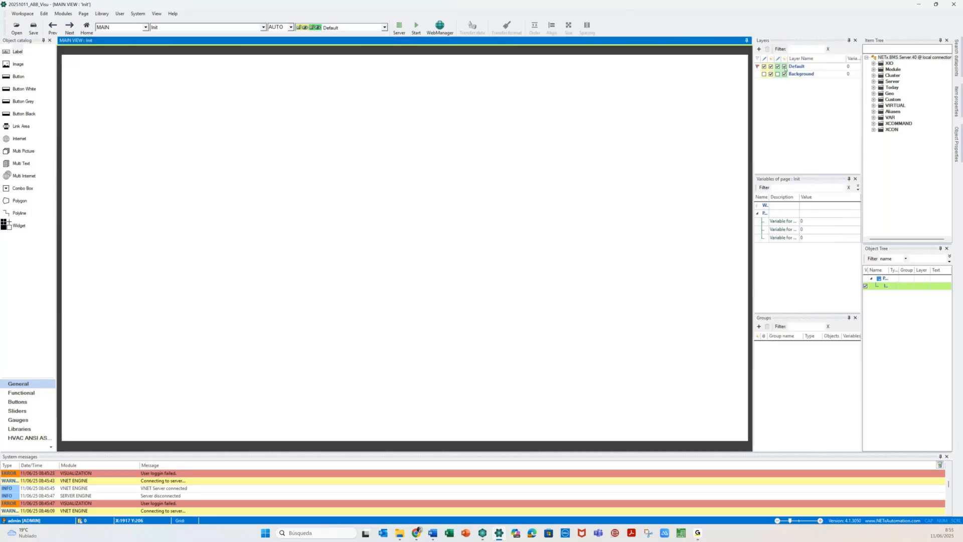
{"action": "left_click", "coordinate": [765, 74]}
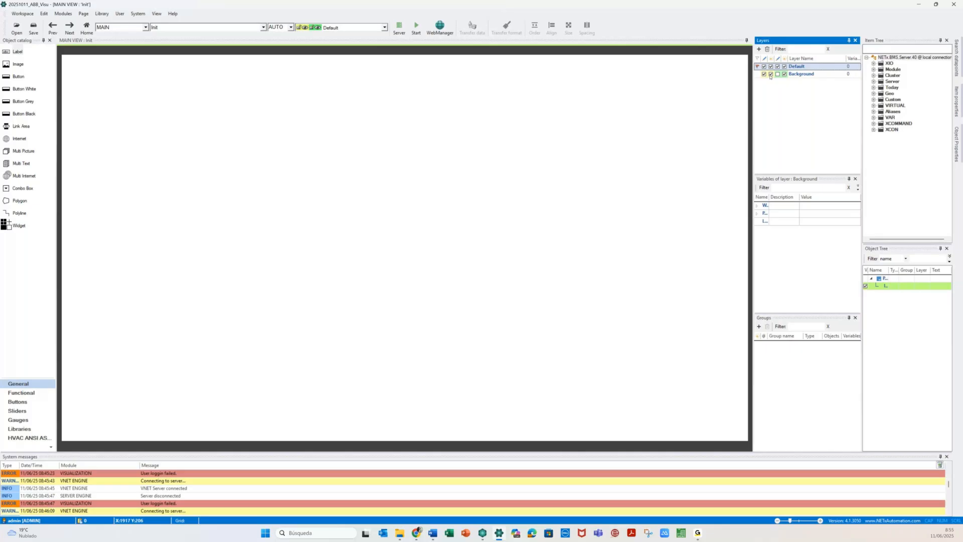
{"action": "left_click", "coordinate": [385, 28]}
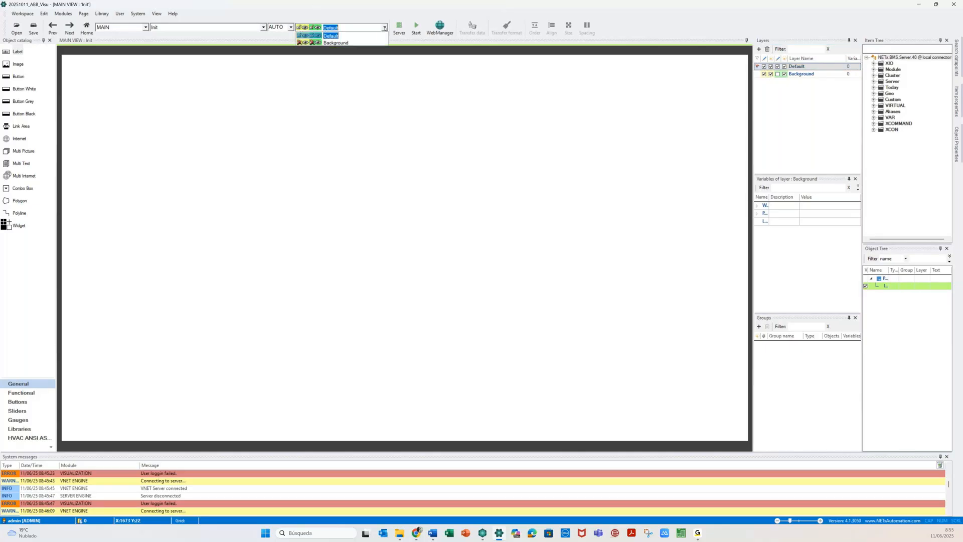
{"action": "left_click", "coordinate": [301, 44]}
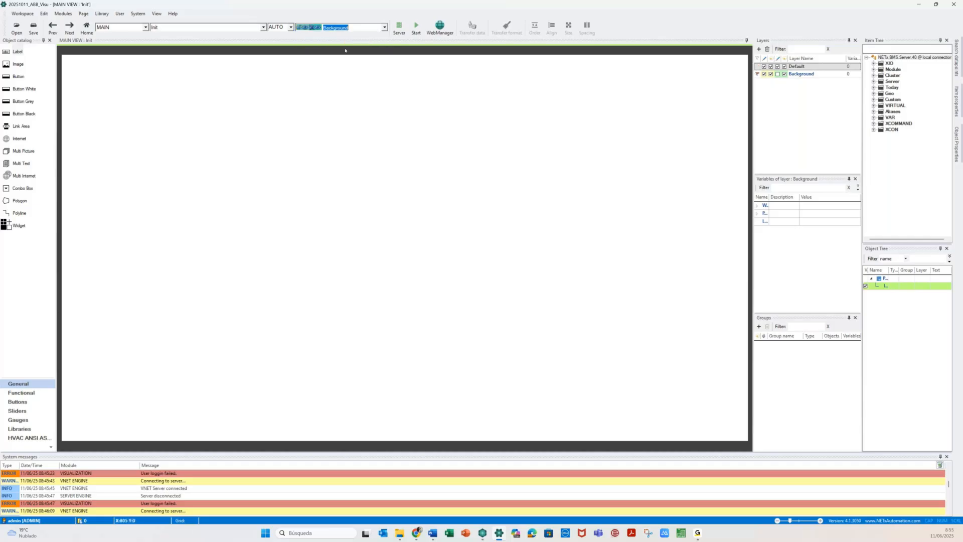
{"action": "left_click", "coordinate": [308, 28]}
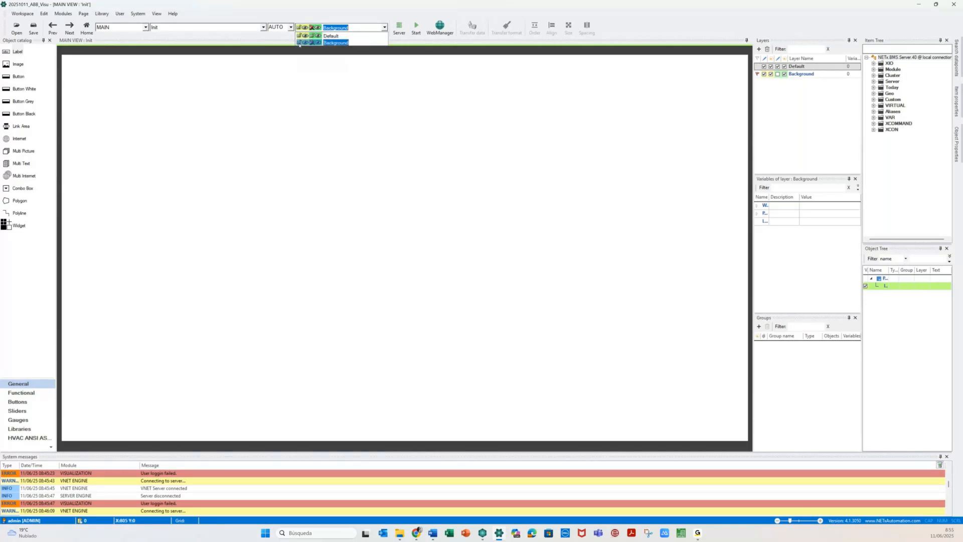
{"action": "left_click", "coordinate": [300, 43]}
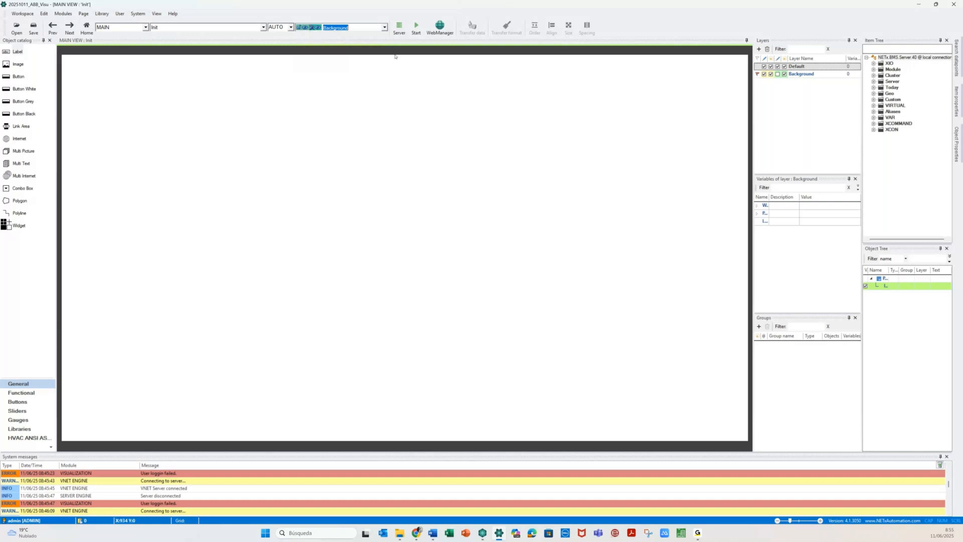
{"action": "left_click", "coordinate": [384, 28]}
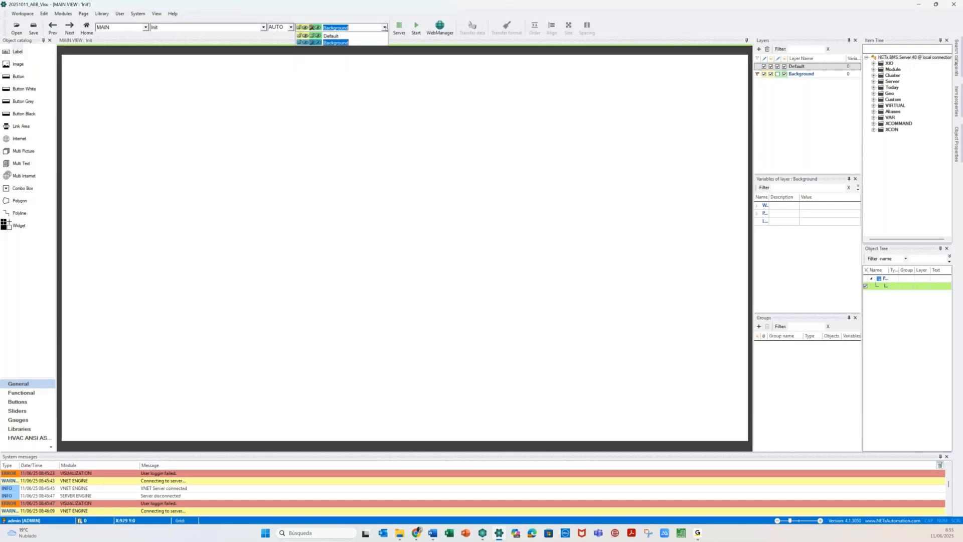
{"action": "left_click", "coordinate": [300, 44]}
{"action": "left_click", "coordinate": [806, 113]}
{"action": "left_click", "coordinate": [827, 74]}
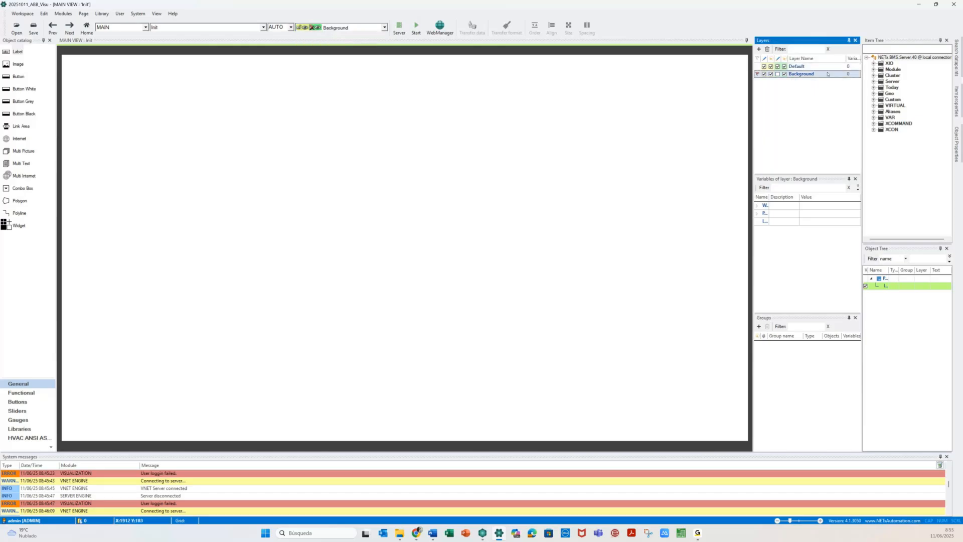
{"action": "left_click", "coordinate": [813, 67]}
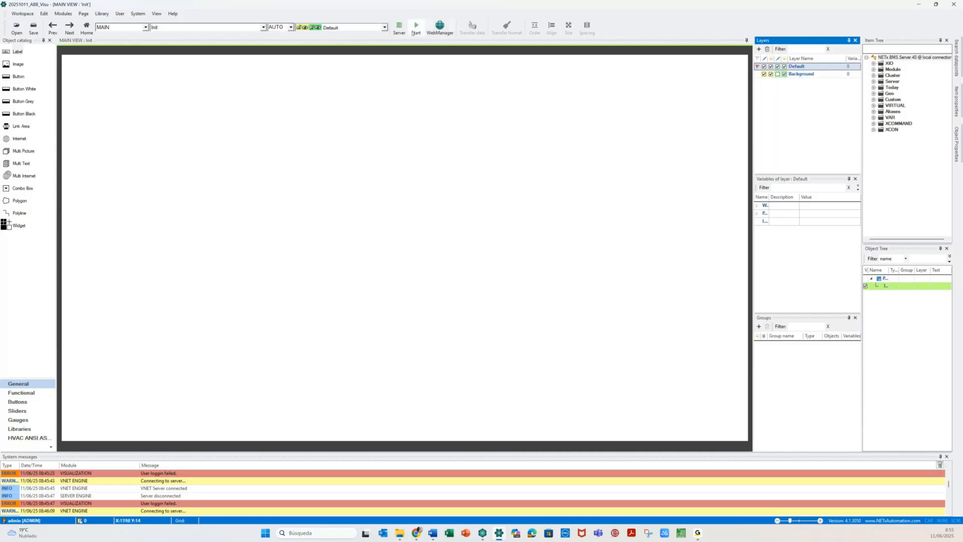
{"action": "left_click", "coordinate": [385, 28]}
{"action": "left_click", "coordinate": [764, 75]}
{"action": "left_click", "coordinate": [765, 75]}
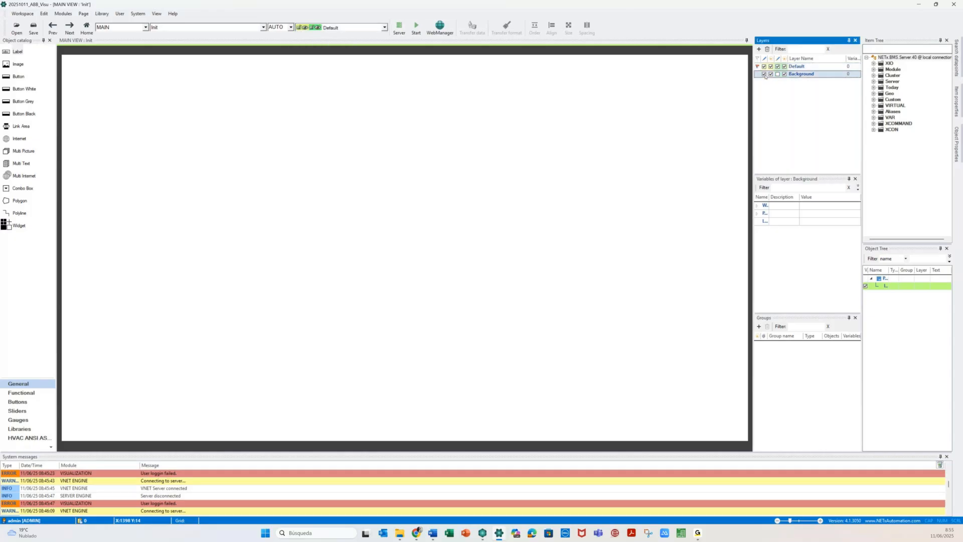
{"action": "left_click", "coordinate": [764, 74]}
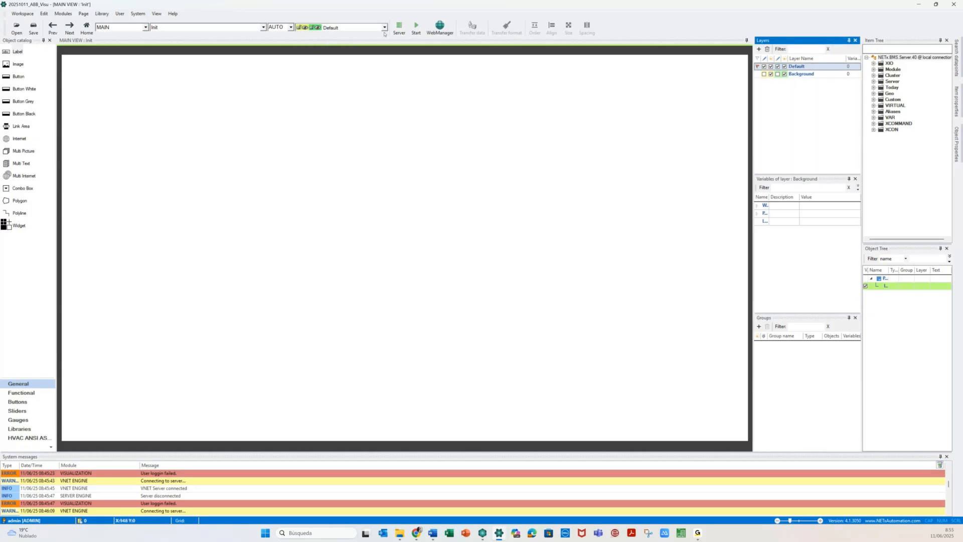
{"action": "left_click", "coordinate": [384, 27]}
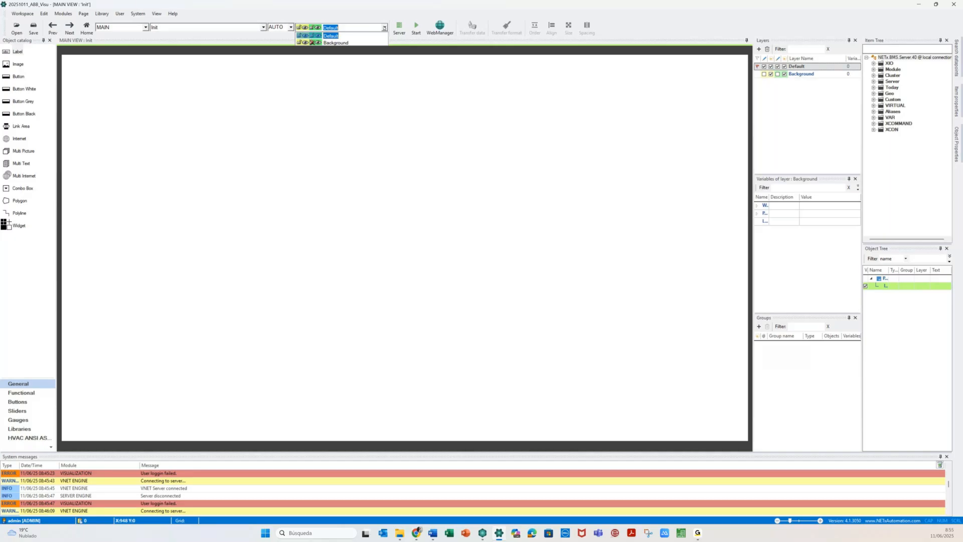
{"action": "key", "text": "Down"}
{"action": "key", "text": "Return"}
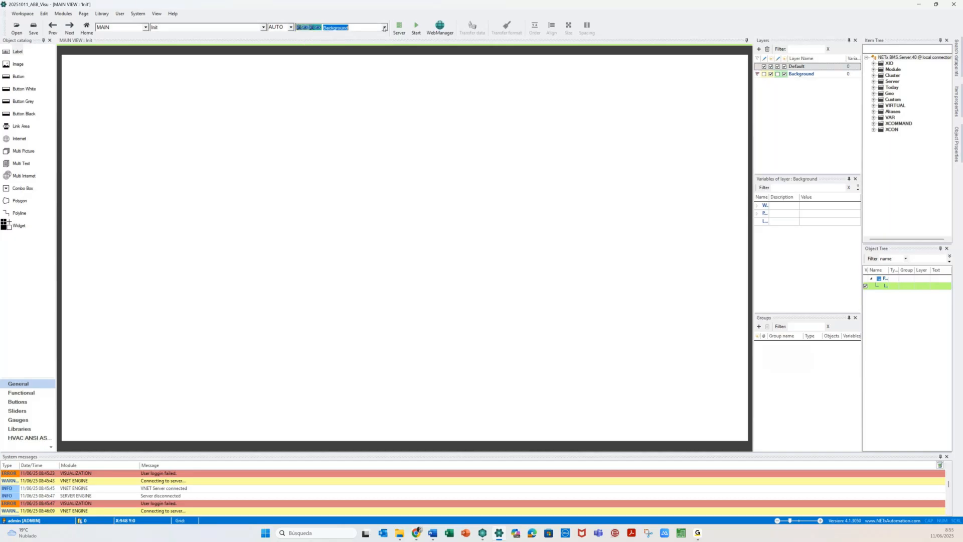
{"action": "left_click", "coordinate": [385, 27]}
{"action": "left_click", "coordinate": [331, 37]}
{"action": "left_click", "coordinate": [778, 100]}
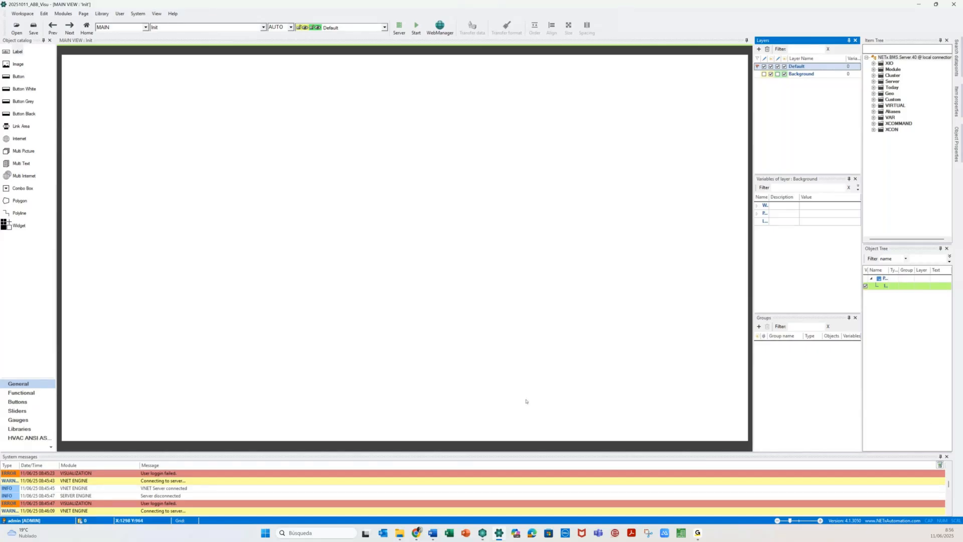
- Move the System messages panel to the bottom and widen the Object Tree's Name column
{"action": "left_click", "coordinate": [931, 460]}
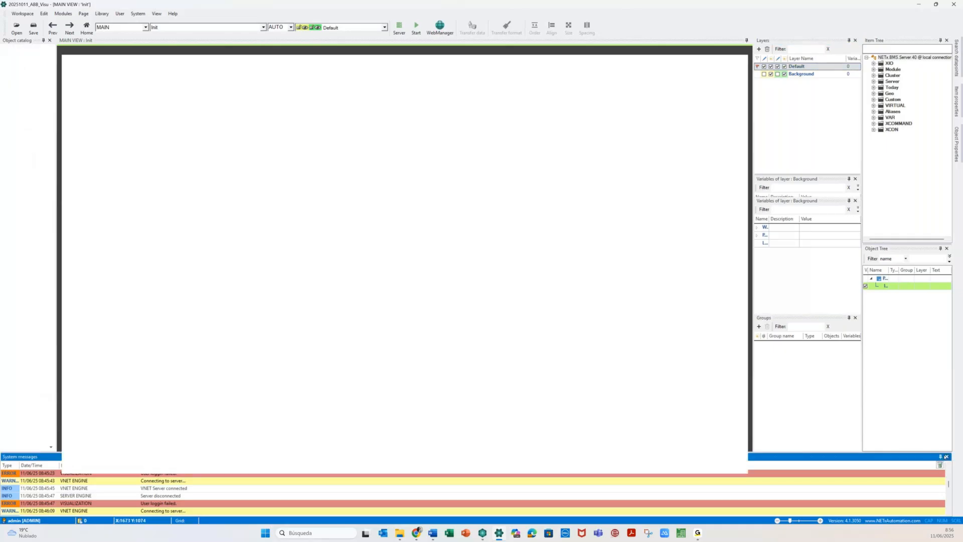
{"action": "left_click_drag", "start_coordinate": [931, 461], "coordinate": [476, 501]}
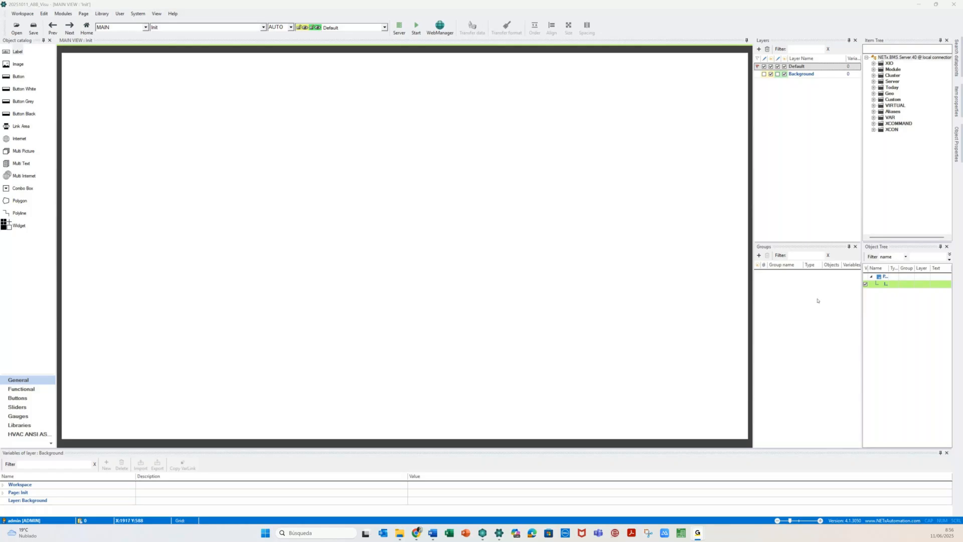
{"action": "left_click", "coordinate": [890, 268]}
{"action": "left_click_drag", "start_coordinate": [890, 267], "coordinate": [926, 275]}
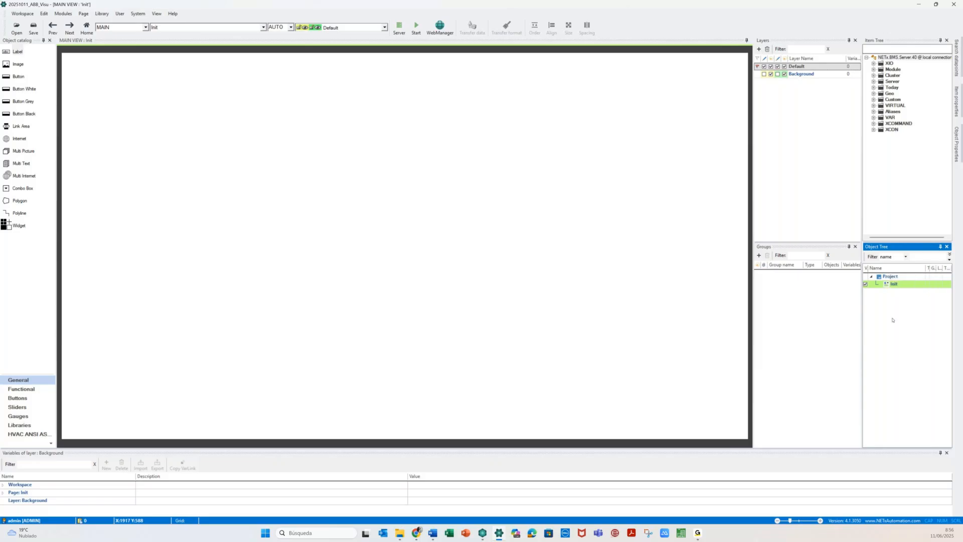
- Expand Aliases to list Room 0101 through Room 0402, then widen the Object catalog
{"action": "left_click", "coordinate": [903, 149]}
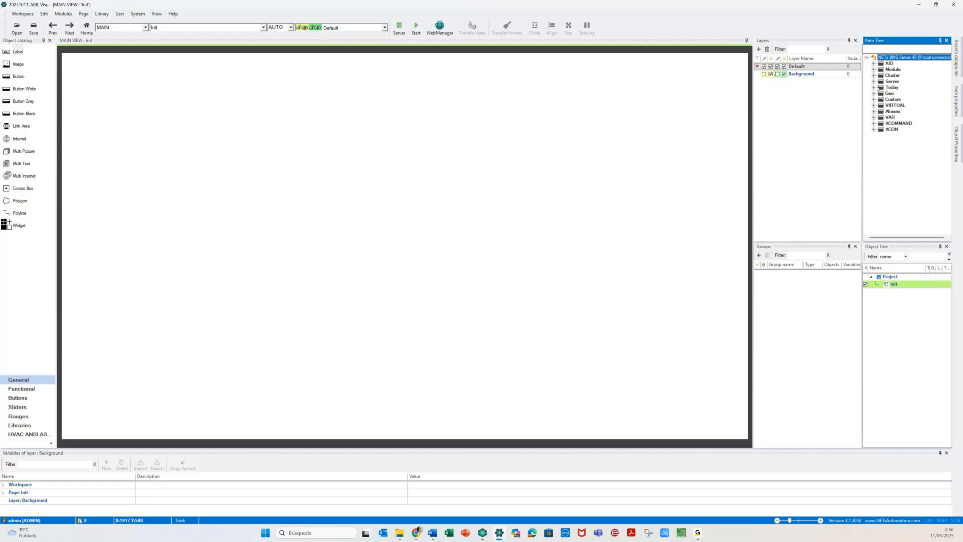
{"action": "double_click", "coordinate": [893, 111]}
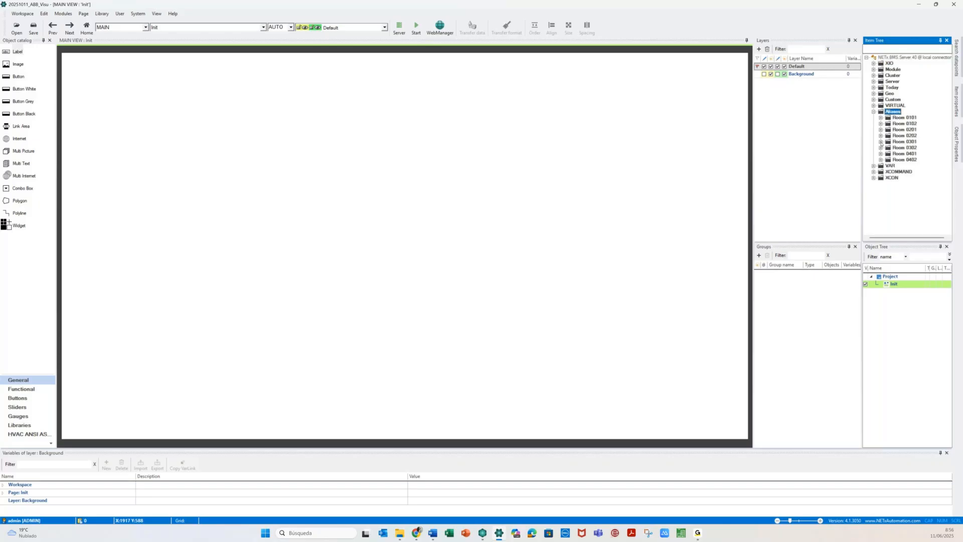
{"action": "left_click", "coordinate": [881, 118]}
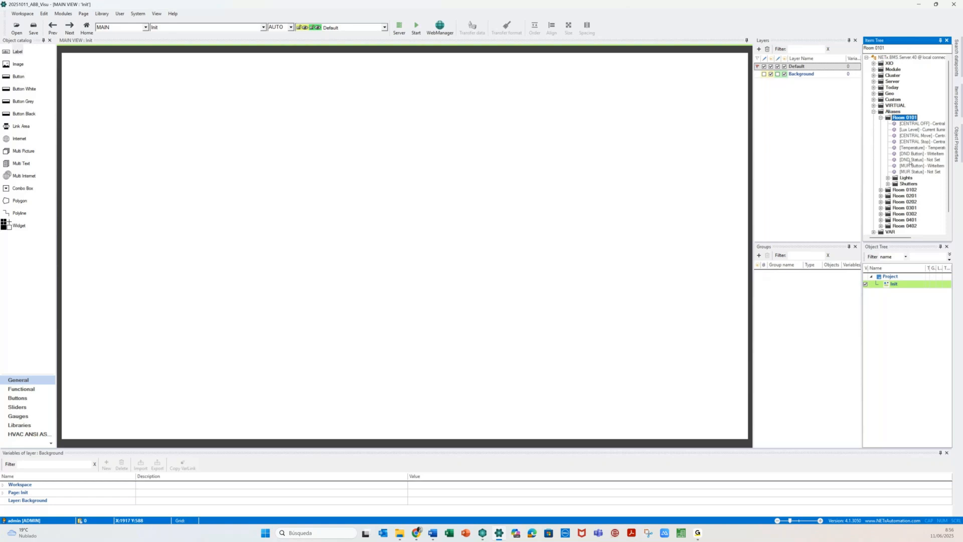
{"action": "key", "text": "Left"}
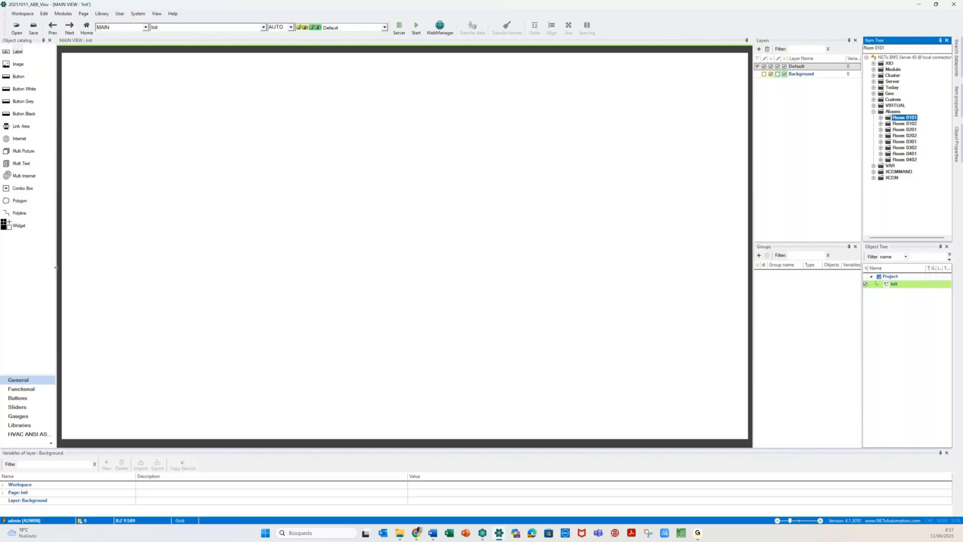
{"action": "left_click_drag", "start_coordinate": [56, 267], "coordinate": [93, 268]}
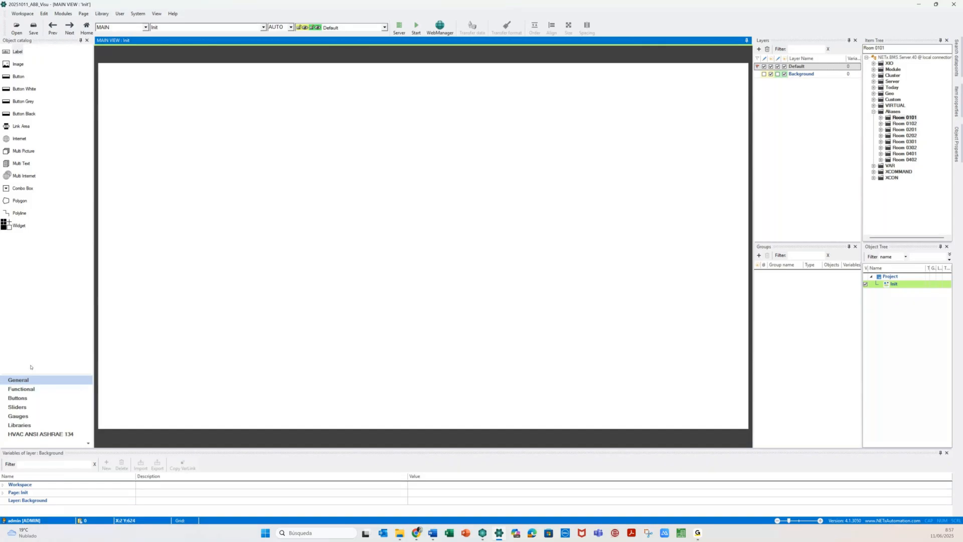
- Place an image on the Init page showing background_homepage from NETx Demo Pictures > Homepage
{"action": "left_click_drag", "start_coordinate": [33, 373], "coordinate": [45, 291]}
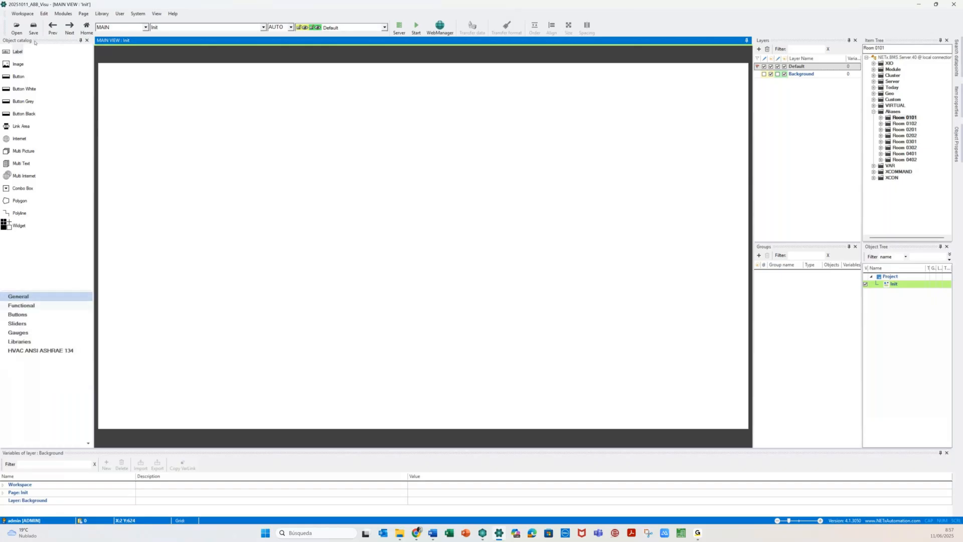
{"action": "left_click_drag", "start_coordinate": [18, 64], "coordinate": [230, 148]}
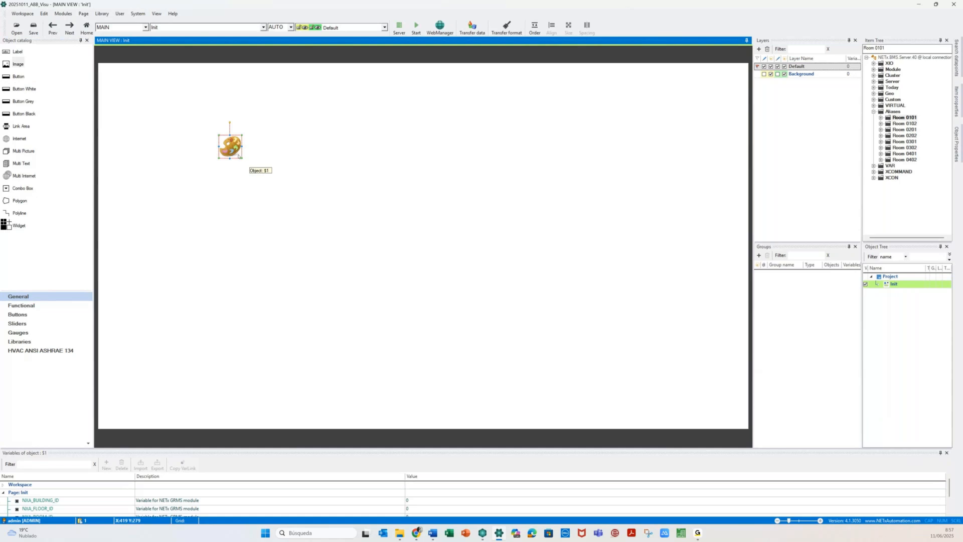
{"action": "double_click", "coordinate": [232, 149]}
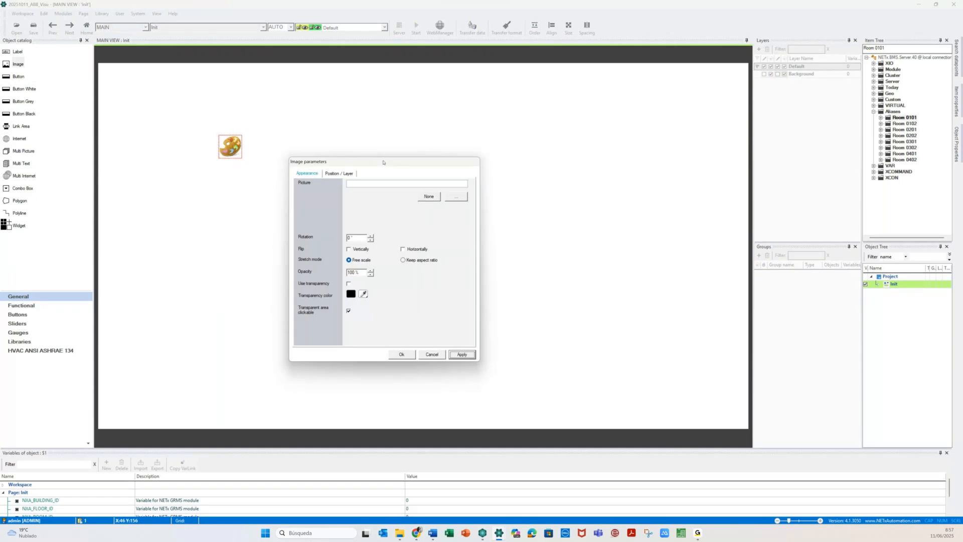
{"action": "left_click_drag", "start_coordinate": [384, 163], "coordinate": [476, 126]}
{"action": "left_click", "coordinate": [548, 161]}
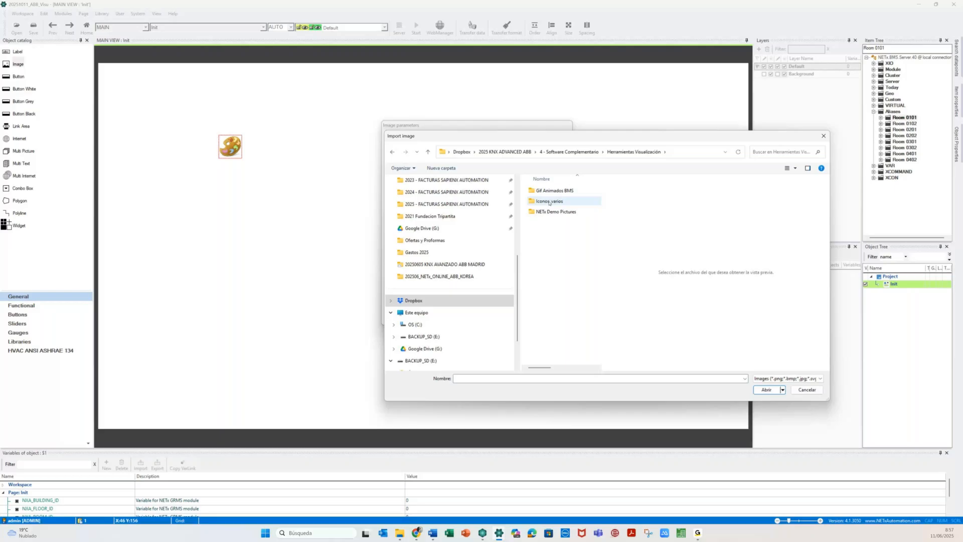
{"action": "double_click", "coordinate": [556, 211]}
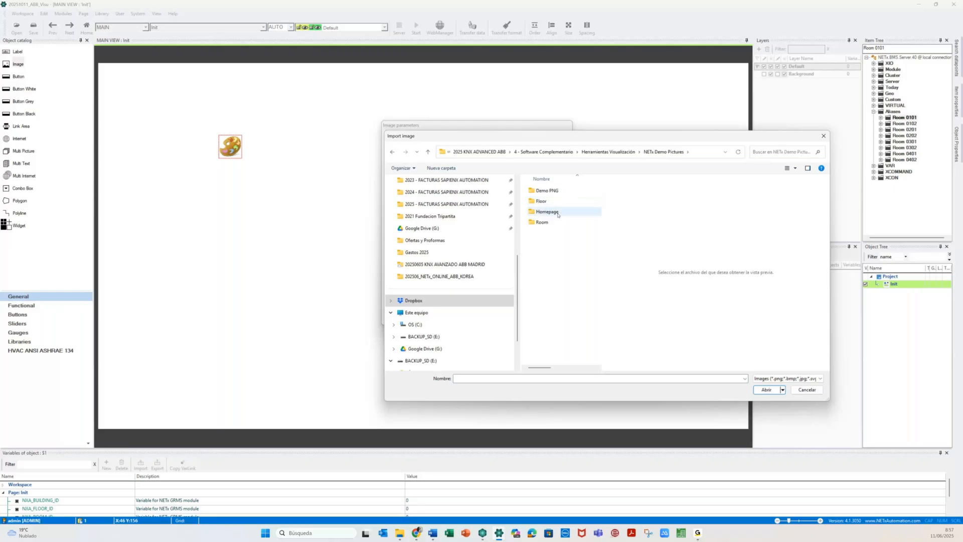
{"action": "left_click", "coordinate": [549, 213]}
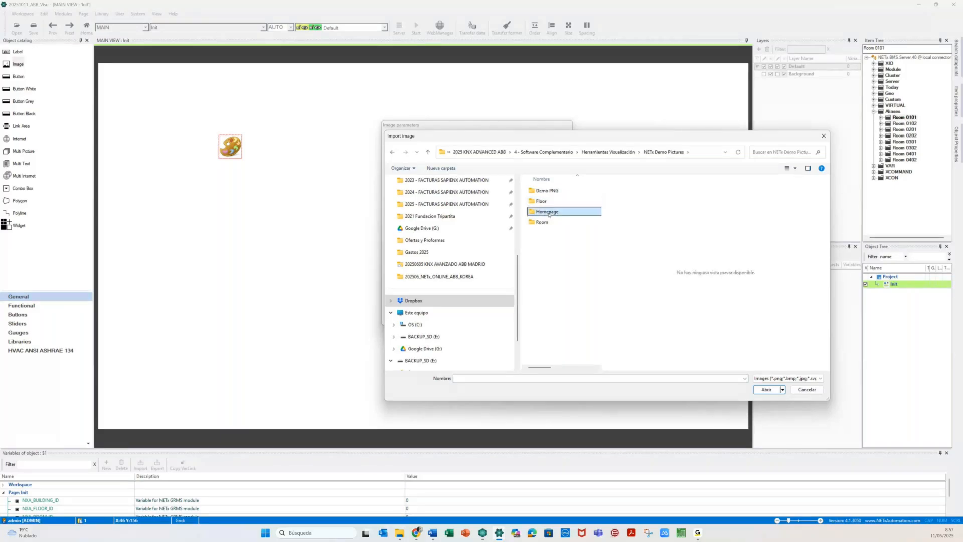
{"action": "double_click", "coordinate": [548, 213]}
{"action": "left_click", "coordinate": [547, 236]}
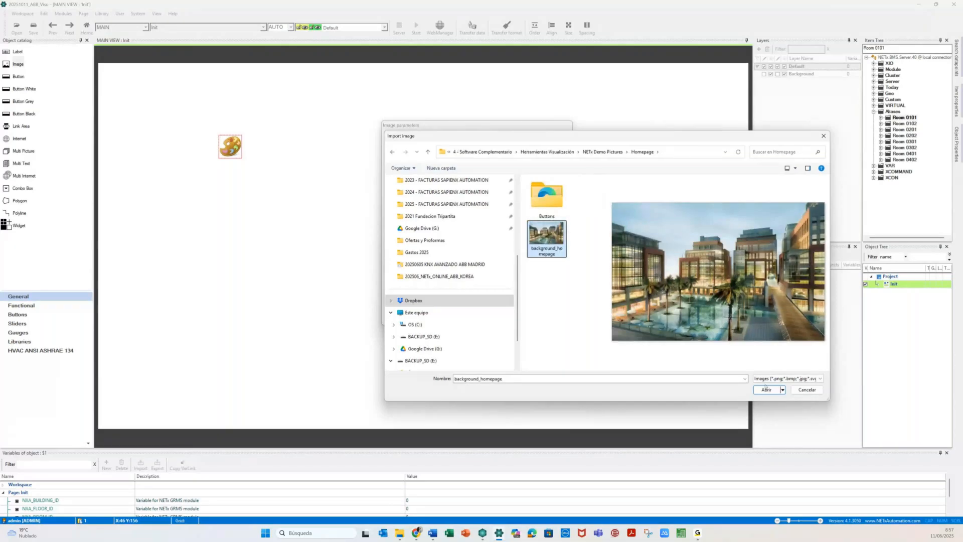
{"action": "left_click", "coordinate": [766, 389]}
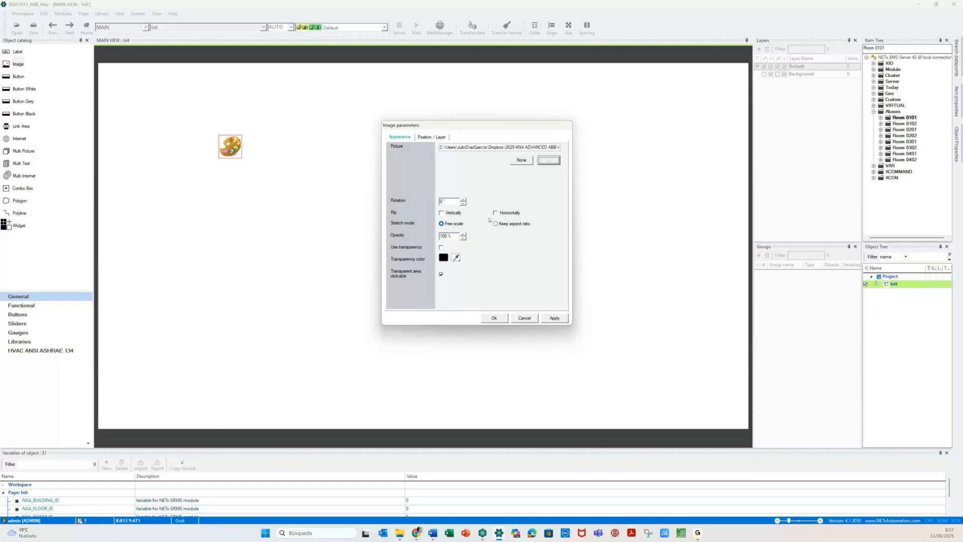
{"action": "left_click", "coordinate": [554, 318]}
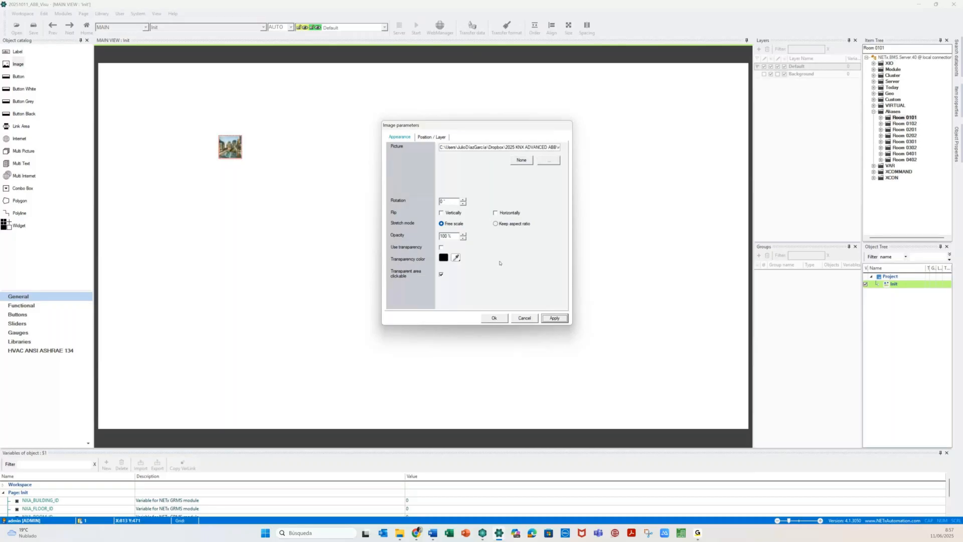
- Position the image at Left 0 and resize it to 1920 x 1080
{"action": "left_click", "coordinate": [430, 137]}
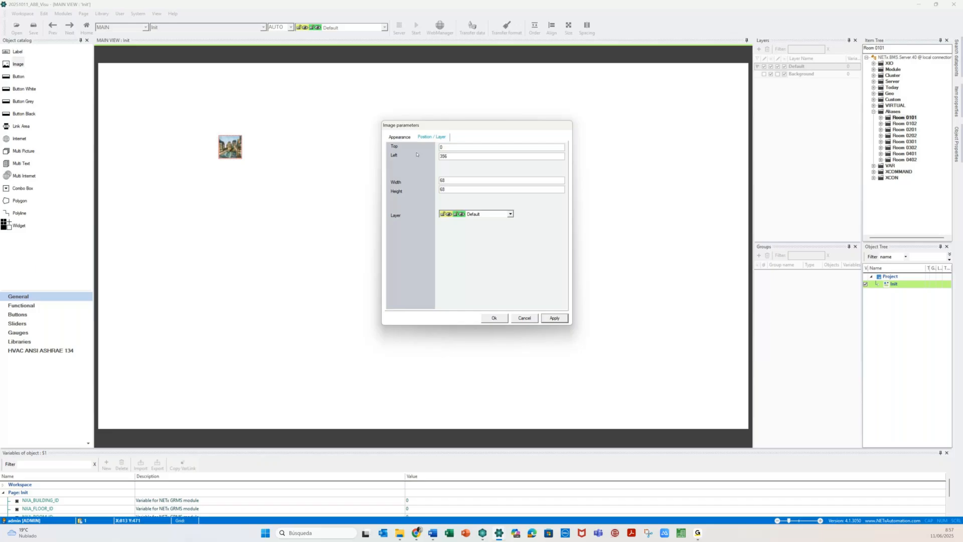
{"action": "key", "text": "Tab"}
{"action": "type", "text": "0"}
{"action": "left_click", "coordinate": [554, 318]}
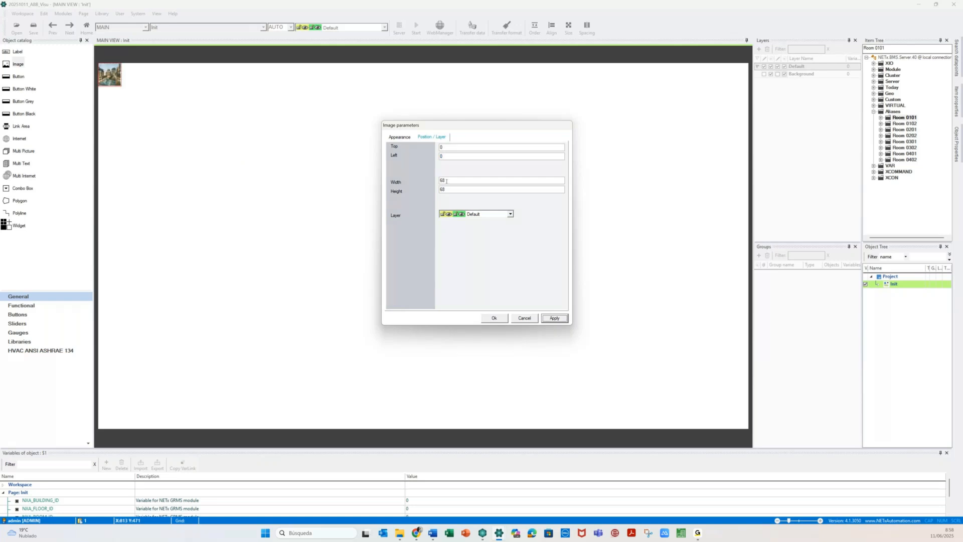
{"action": "double_click", "coordinate": [453, 182]}
{"action": "type", "text": "192"}
{"action": "double_click", "coordinate": [448, 189]}
{"action": "type", "text": "1080"}
{"action": "left_click", "coordinate": [555, 318]}
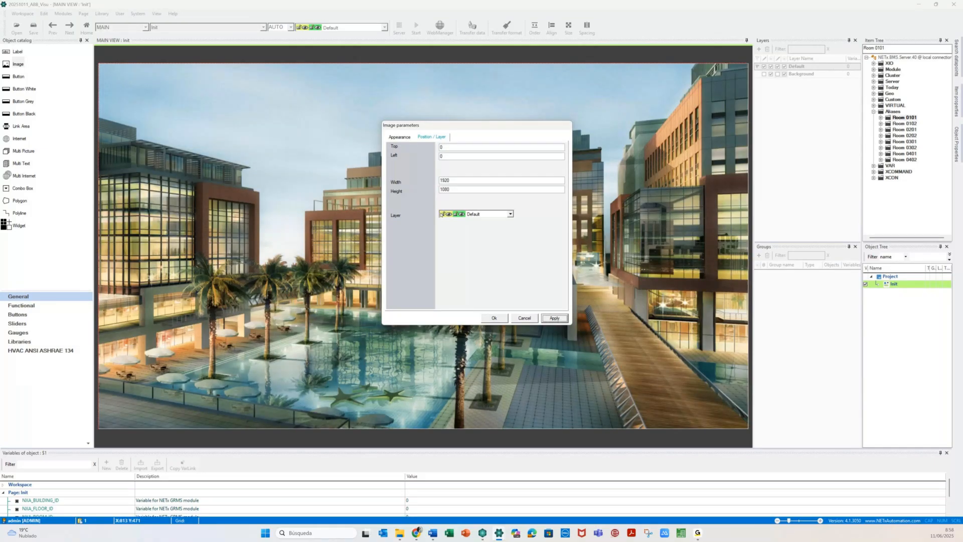
- Keep the hotel picture at the top-left and assign it to the Background layer
{"action": "left_click", "coordinate": [324, 252]}
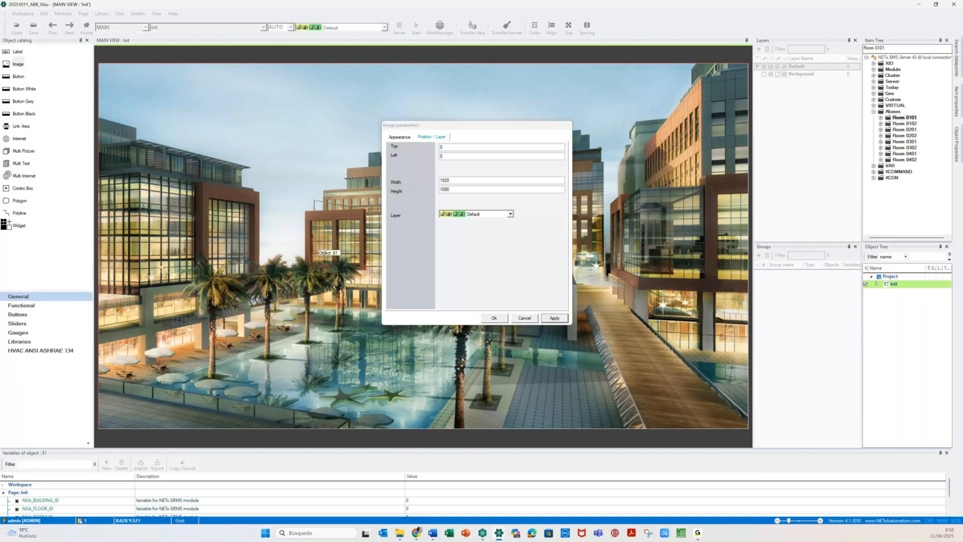
{"action": "key", "text": "Escape"}
{"action": "left_click_drag", "start_coordinate": [314, 188], "coordinate": [452, 293]}
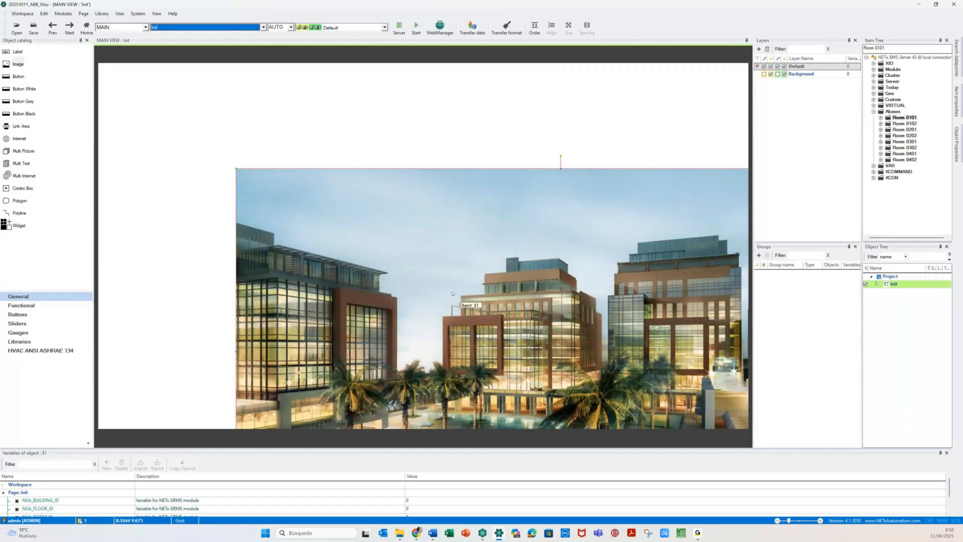
{"action": "left_click_drag", "start_coordinate": [452, 293], "coordinate": [340, 218]}
{"action": "key", "text": "ctrl+z"}
{"action": "key", "text": "ctrl+z"}
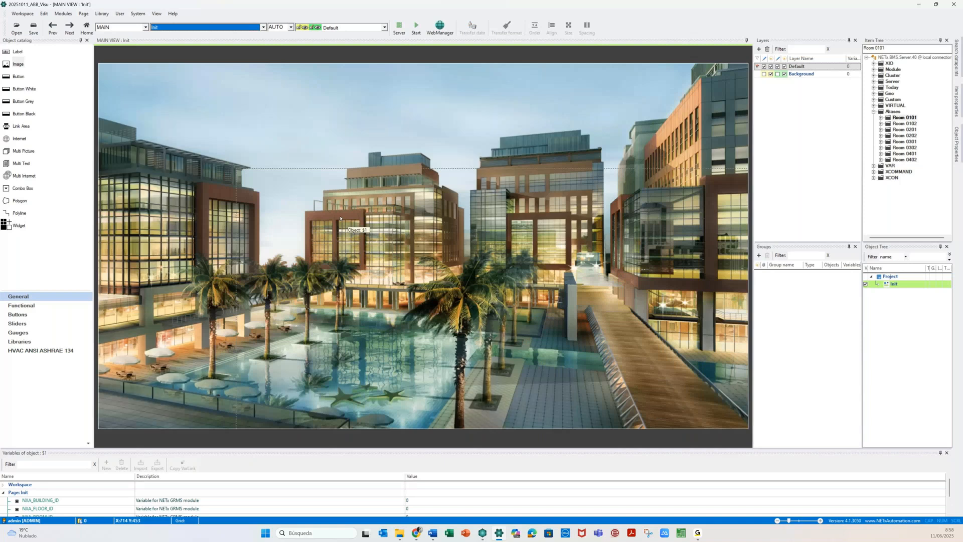
{"action": "double_click", "coordinate": [340, 218]}
{"action": "left_click", "coordinate": [129, 252]}
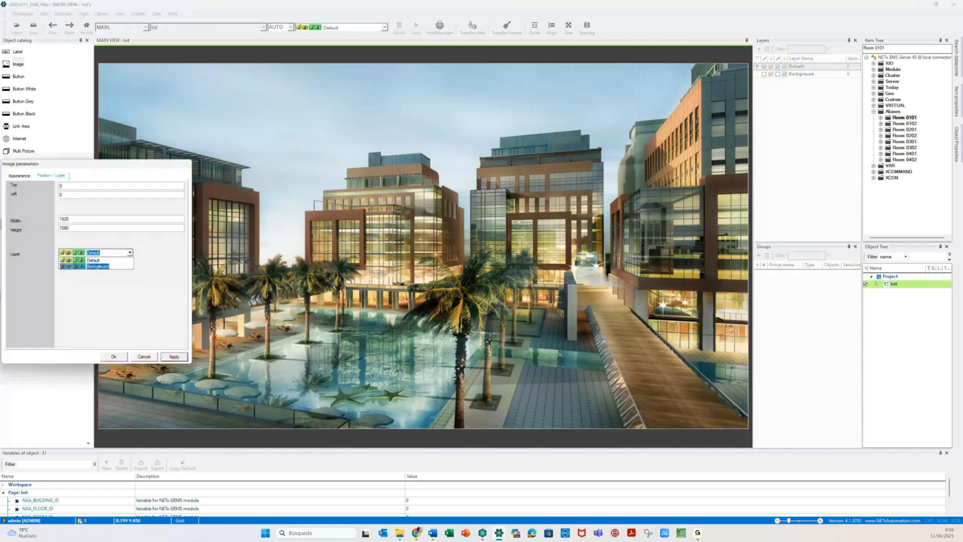
{"action": "left_click", "coordinate": [99, 266]}
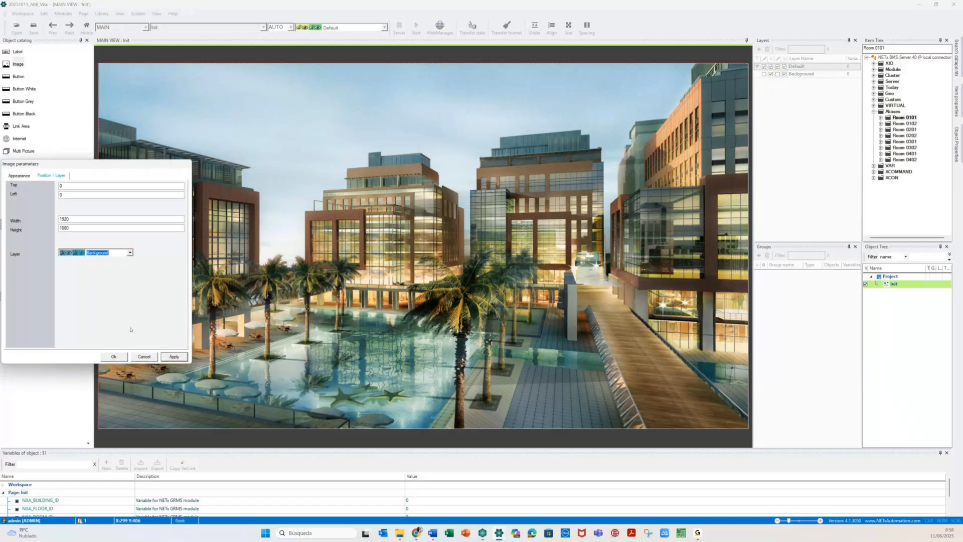
{"action": "key", "text": "Return"}
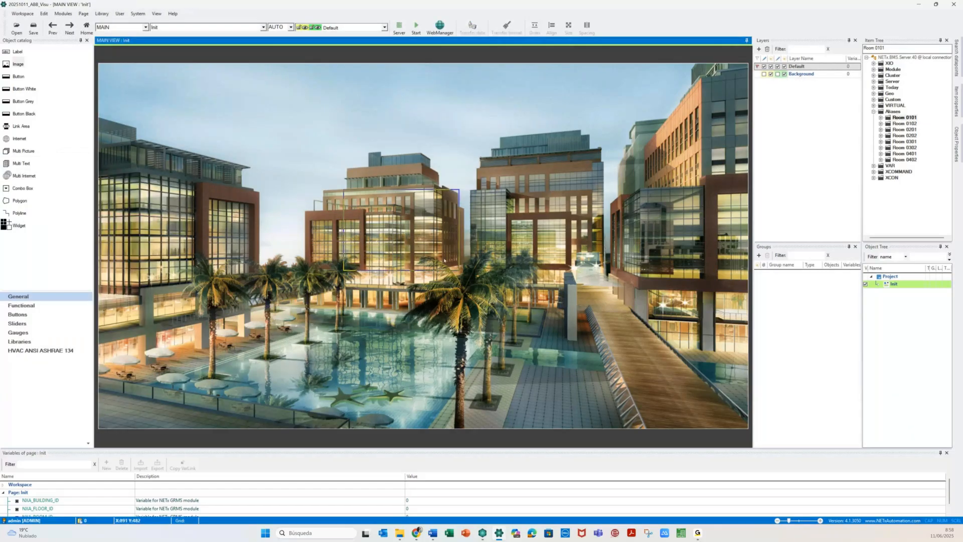
{"action": "left_click_drag", "start_coordinate": [459, 270], "coordinate": [561, 331]}
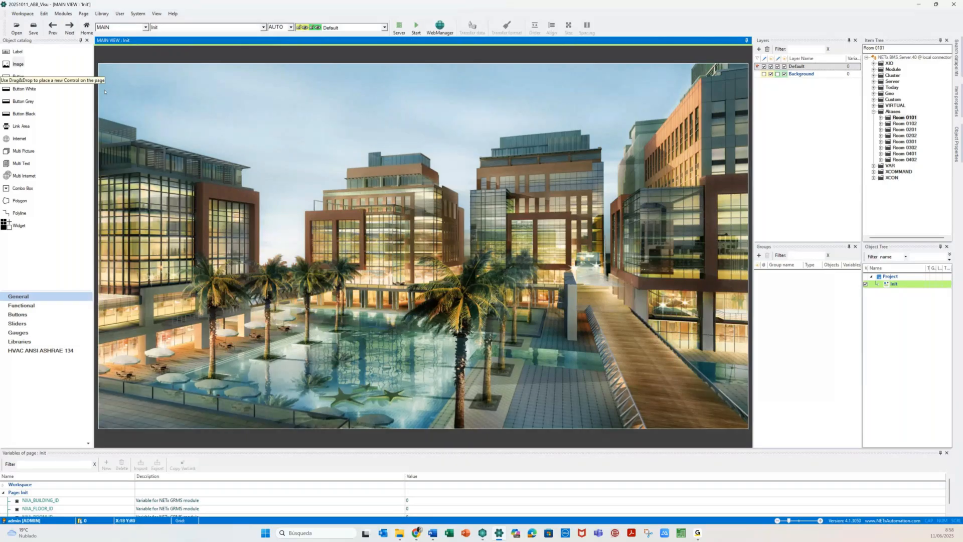
- Add an 'ABB HOTEL' label at the page's top-left and enlarge its box
{"action": "left_click_drag", "start_coordinate": [105, 92], "coordinate": [182, 85]}
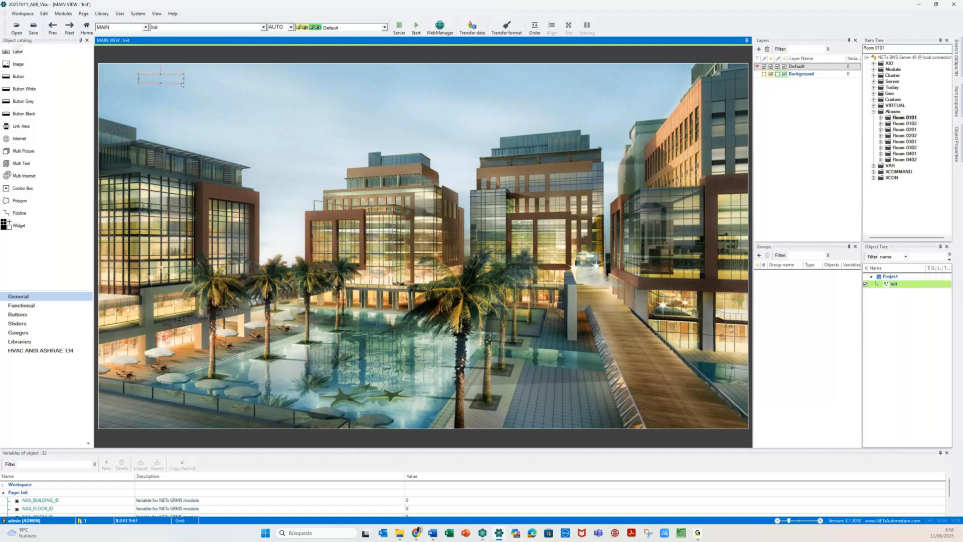
{"action": "left_click_drag", "start_coordinate": [184, 83], "coordinate": [273, 91]}
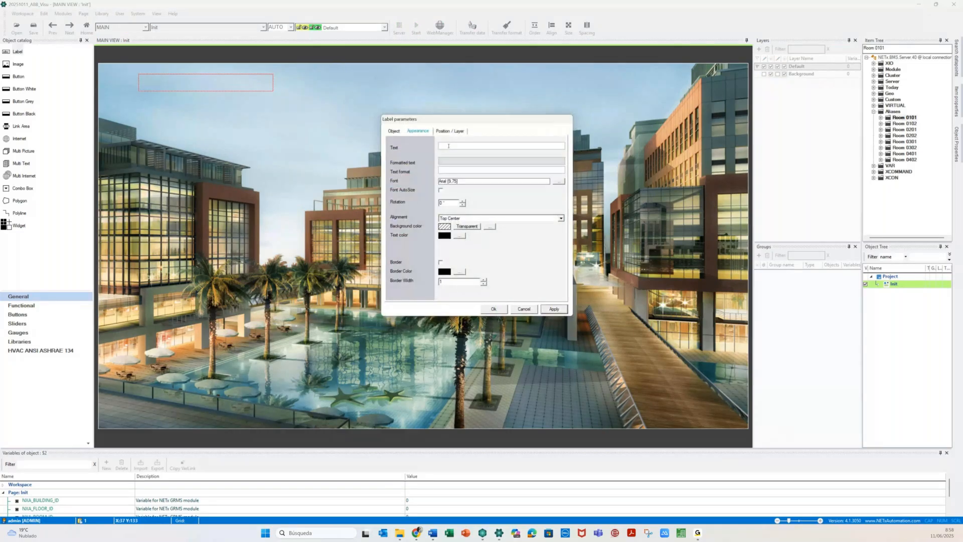
{"action": "type", "text": "ABB HOTEL"}
{"action": "left_click", "coordinate": [558, 310]}
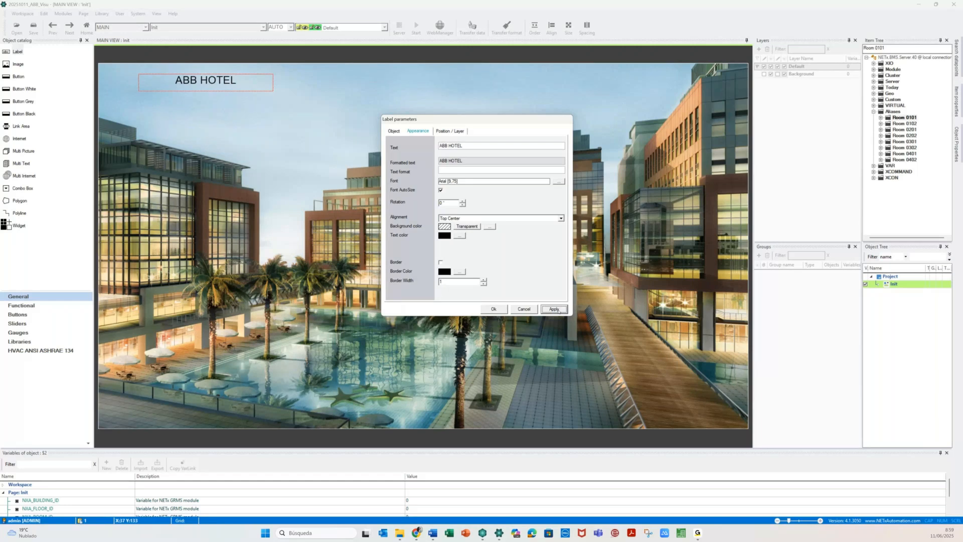
{"action": "key", "text": "Escape"}
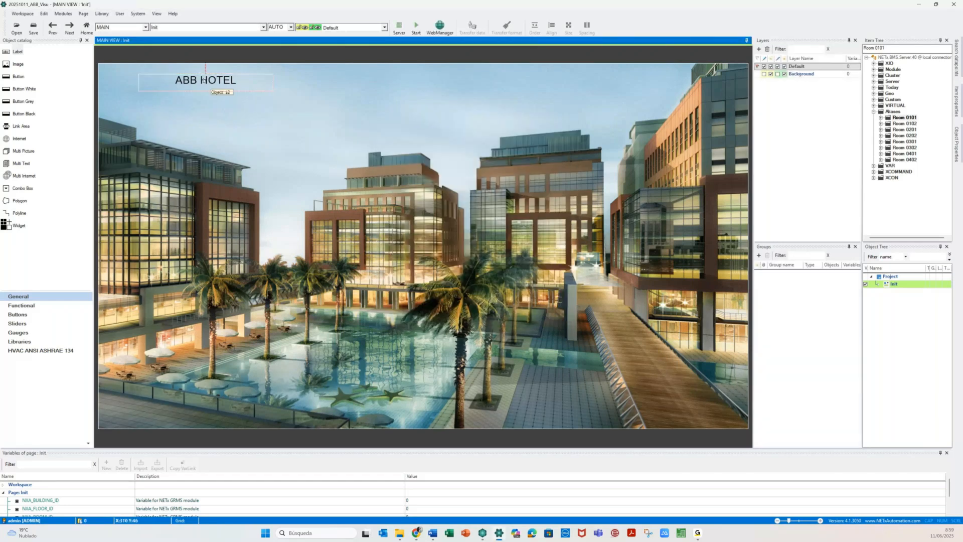
{"action": "left_click", "coordinate": [205, 79]}
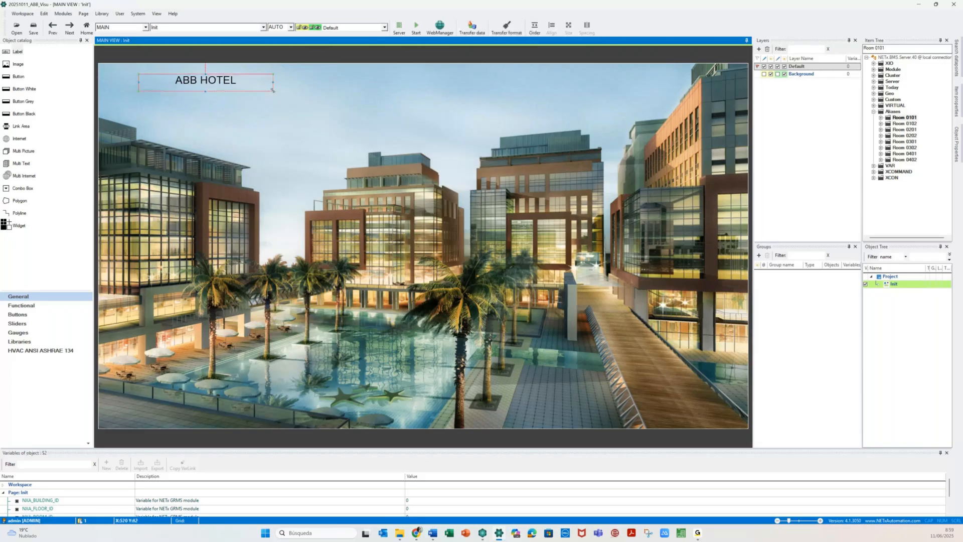
{"action": "left_click_drag", "start_coordinate": [273, 92], "coordinate": [314, 101]}
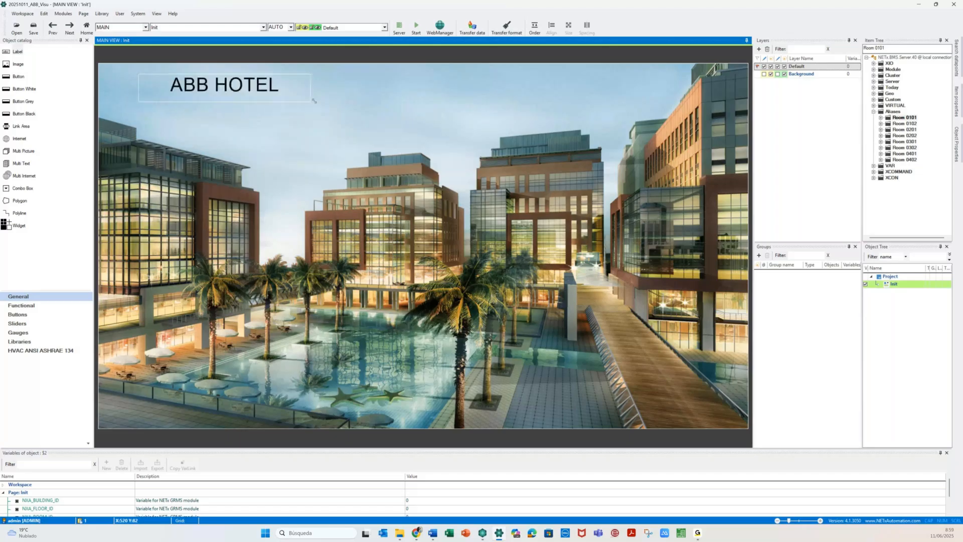
{"action": "key", "text": "Escape"}
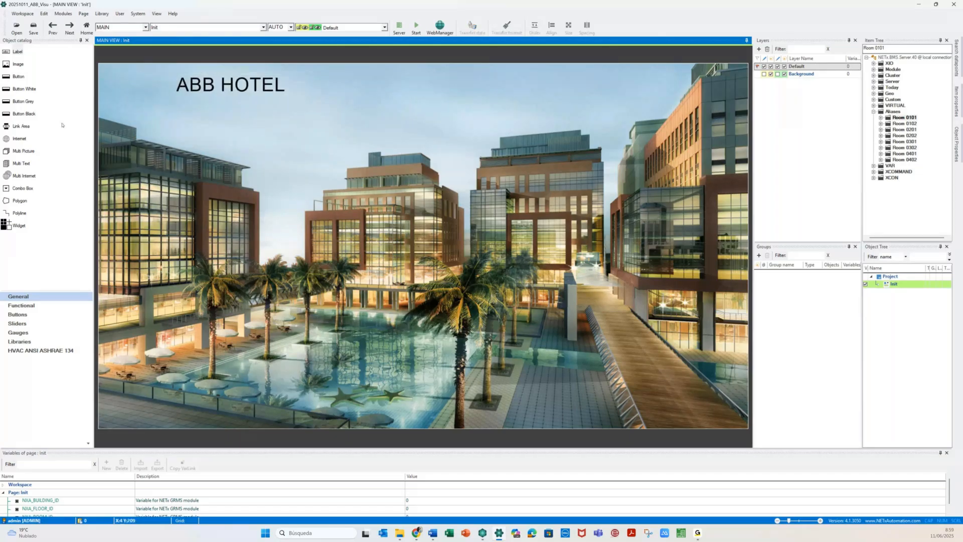
{"action": "left_click_drag", "start_coordinate": [63, 125], "coordinate": [281, 67]}
- Place a widened label at the page's top-right and set its function to Indicator
{"action": "left_click_drag", "start_coordinate": [569, 73], "coordinate": [615, 83]}
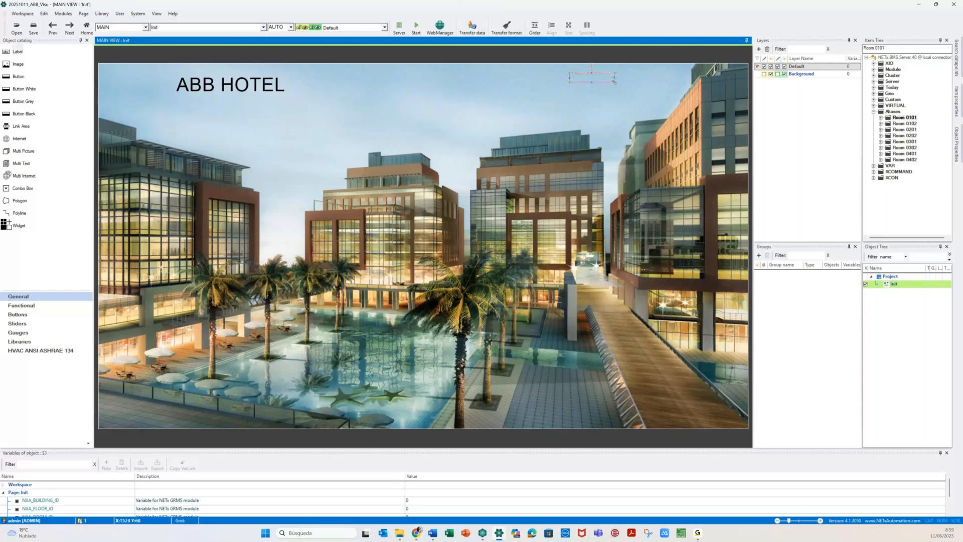
{"action": "left_click_drag", "start_coordinate": [614, 82], "coordinate": [680, 89]}
{"action": "double_click", "coordinate": [611, 82]}
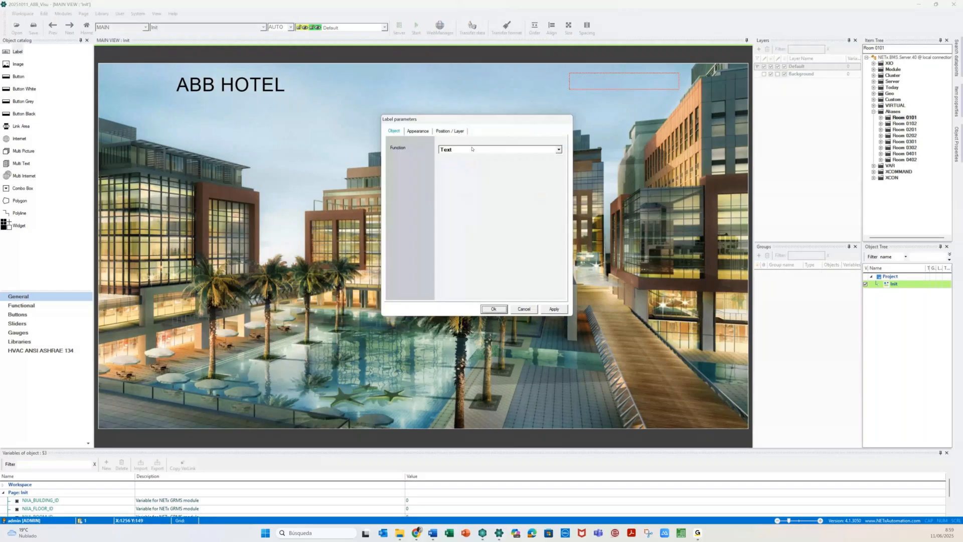
{"action": "left_click", "coordinate": [475, 150]}
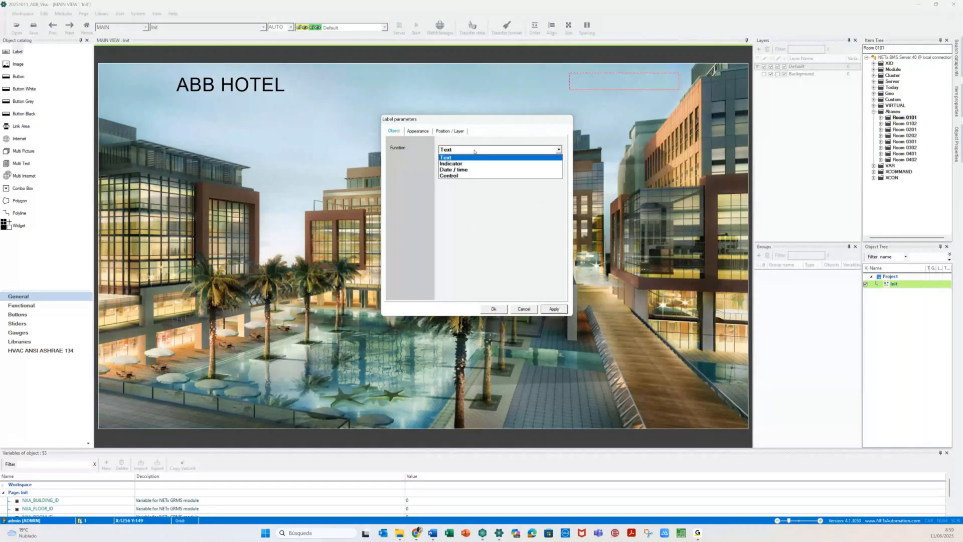
{"action": "left_click", "coordinate": [451, 163]}
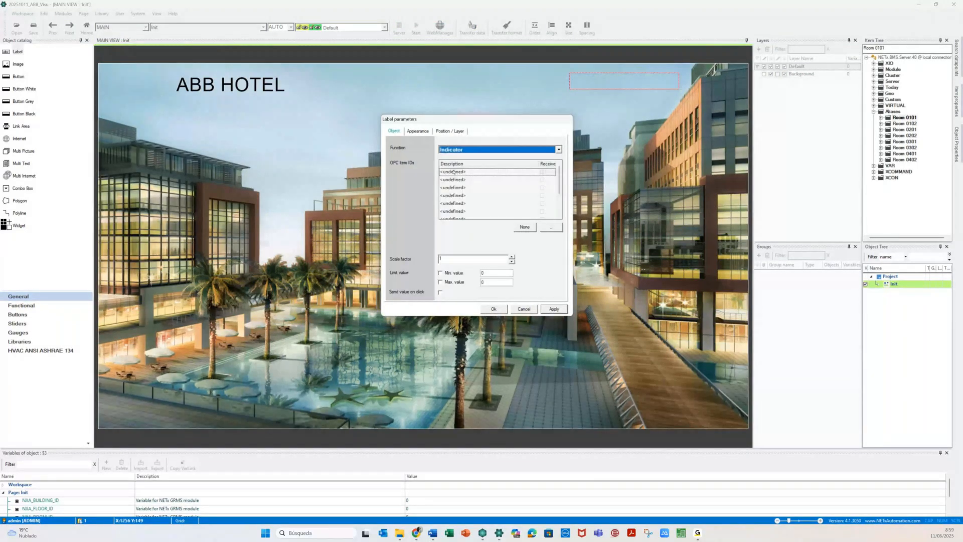
- Link the indicator to NETx\XIO\Http\Weather\Temperature and enable its maximum limit value
{"action": "left_click", "coordinate": [551, 229]}
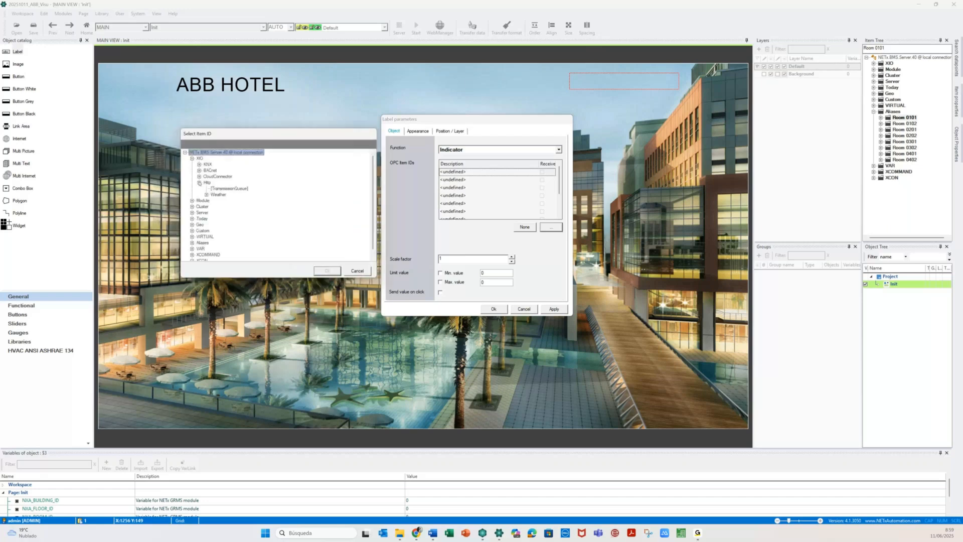
{"action": "left_click", "coordinate": [206, 195]}
{"action": "left_click", "coordinate": [230, 218]}
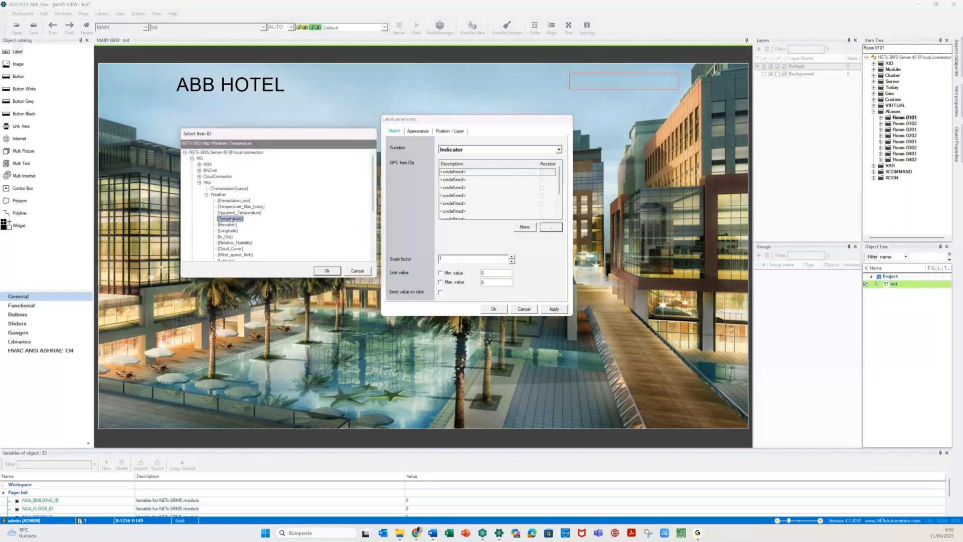
{"action": "left_click", "coordinate": [327, 271]}
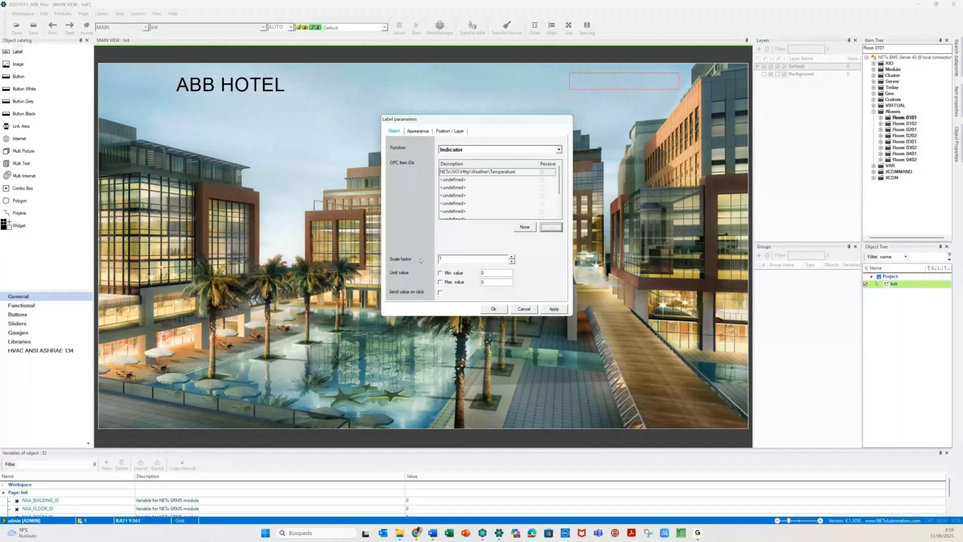
{"action": "left_click", "coordinate": [441, 282]}
{"action": "left_click", "coordinate": [483, 283]}
- Enable the minimum limit and format the label 'Outside Temperature is {0:0.#0} °C', red with yellow text when out of range
{"action": "left_click", "coordinate": [453, 272]}
{"action": "left_click", "coordinate": [418, 131]}
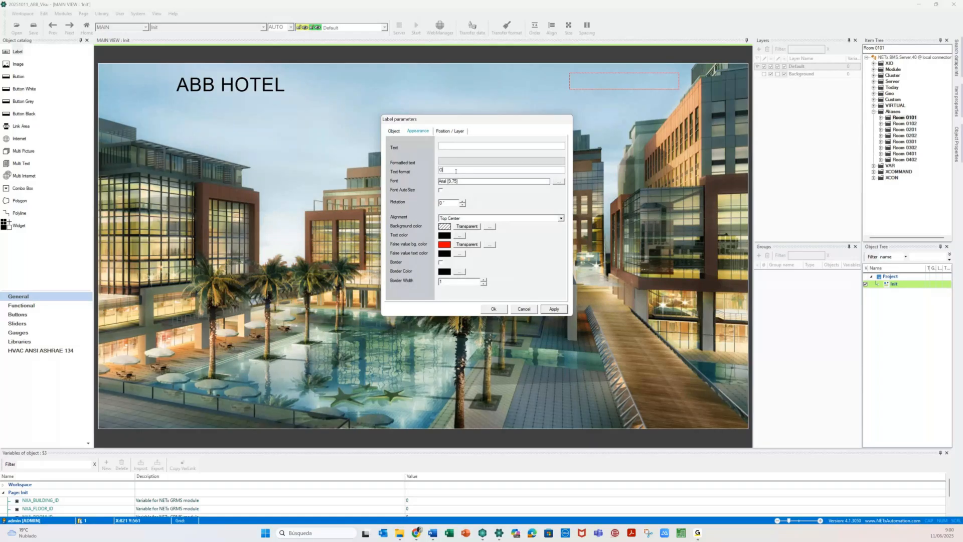
{"action": "type", "text": "tside"}
{"action": "type", "text": " Temp"}
{"action": "type", "text": "erature is"}
{"action": "type", "text": " {0}"}
{"action": "type", "text": "0.#0"}
{"action": "left_click", "coordinate": [460, 254]}
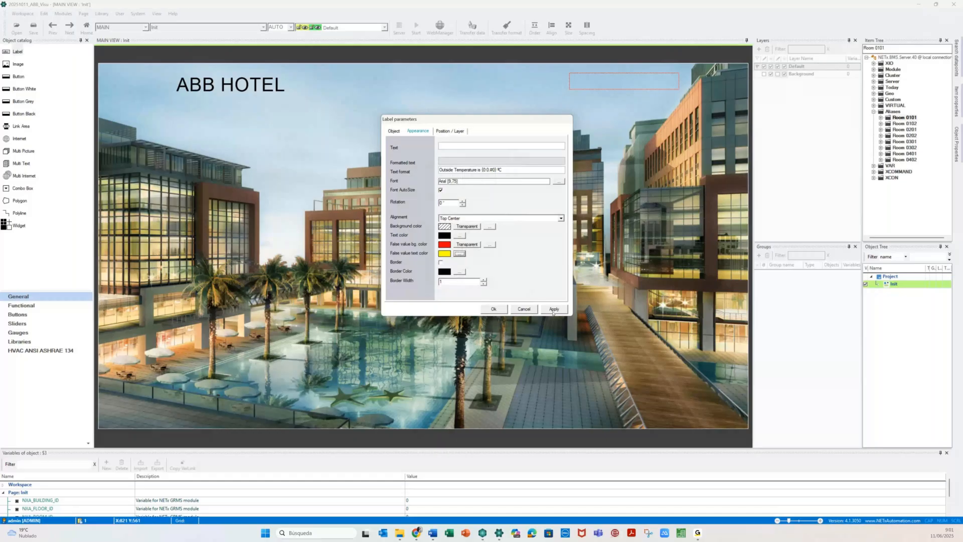
{"action": "left_click", "coordinate": [492, 309]}
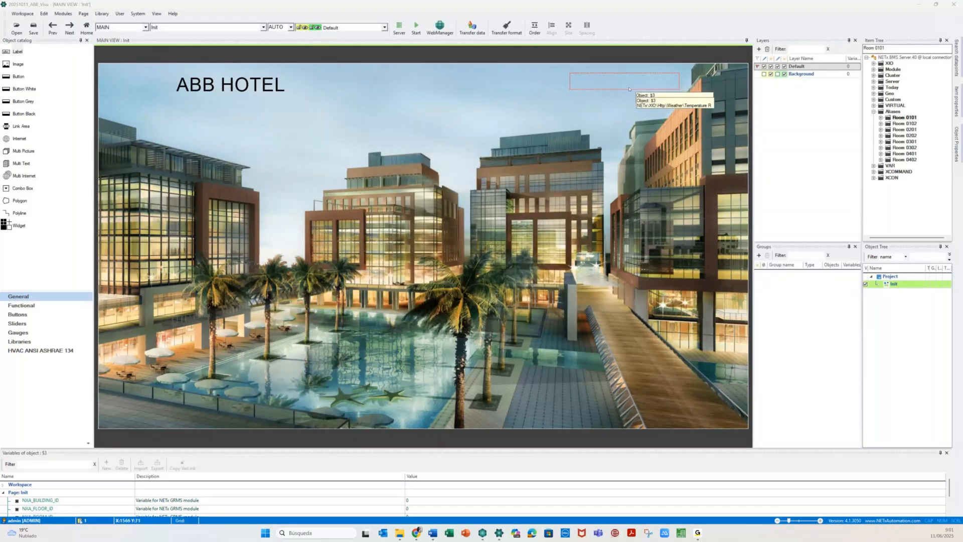
{"action": "left_click", "coordinate": [416, 27]}
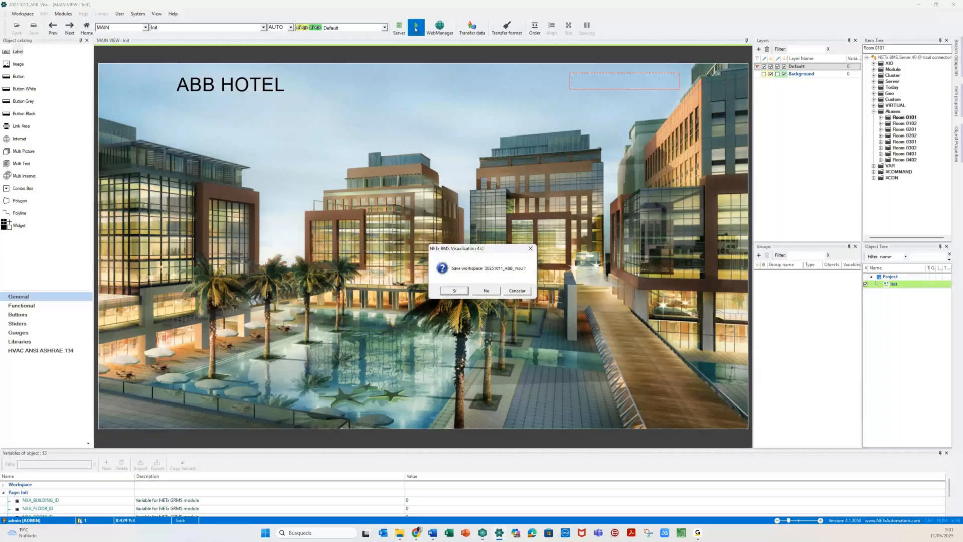
- Save the workspace and run the Init page, showing 'Outside Temperature is 17.50 °C'
{"action": "left_click", "coordinate": [456, 289]}
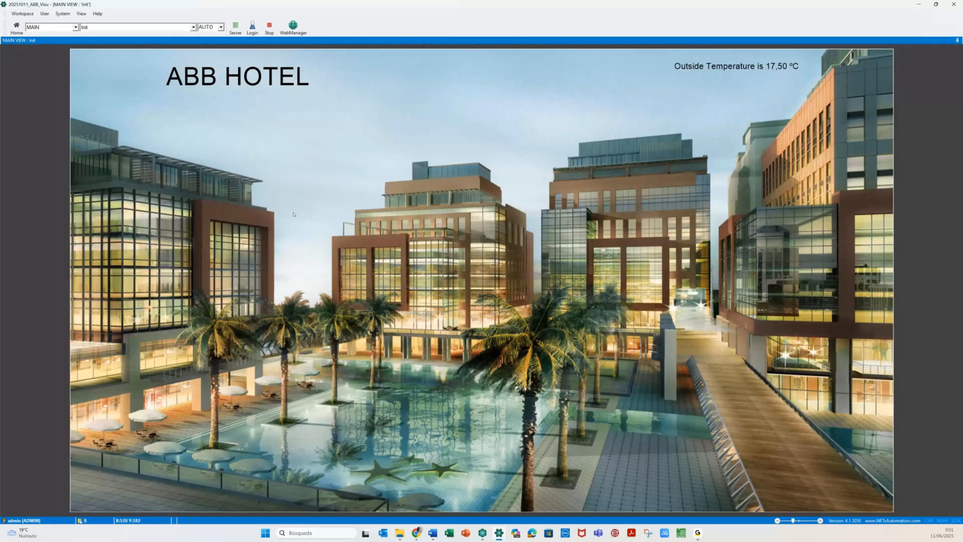
{"action": "mouse_move", "coordinate": [734, 75]}
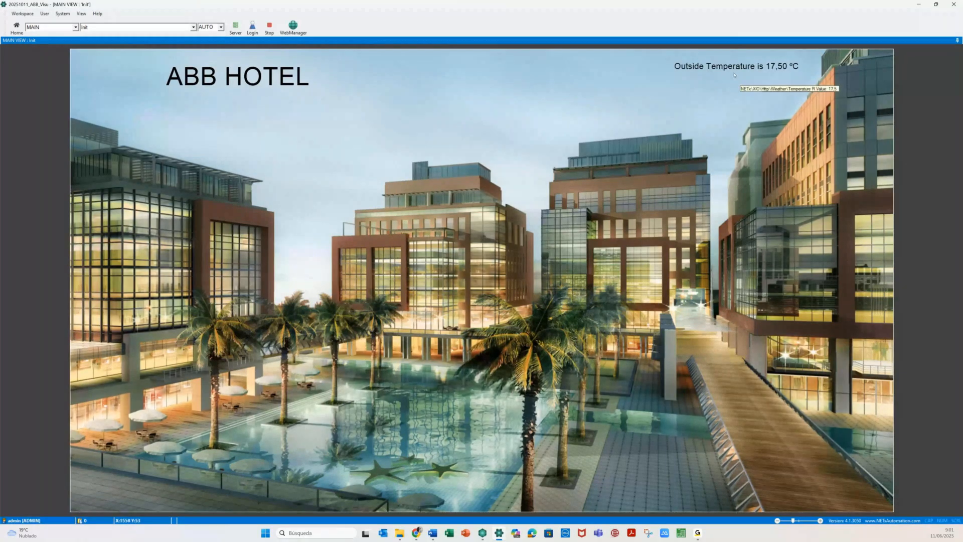
- Stop runtime and change the temperature label's Max. value from 21 to 17
{"action": "left_click", "coordinate": [270, 28]}
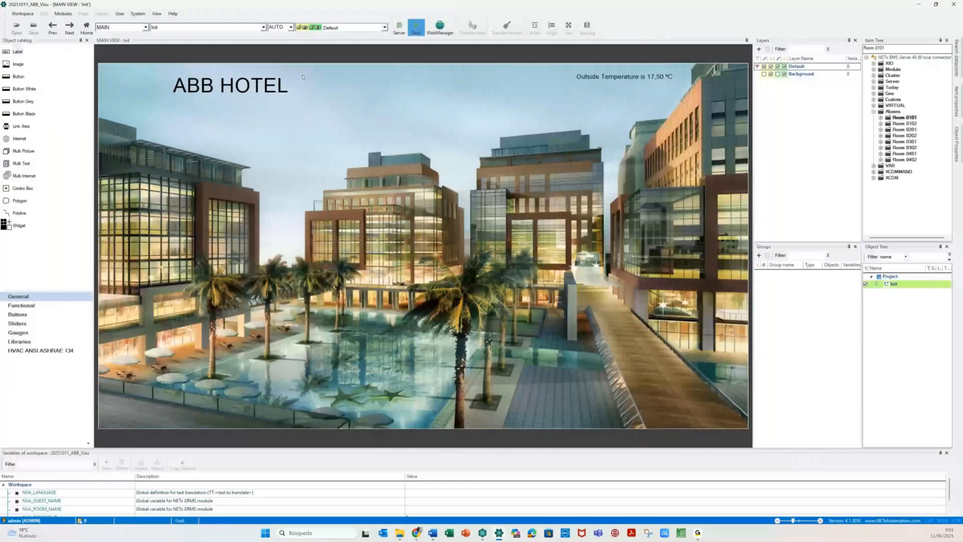
{"action": "double_click", "coordinate": [628, 82]}
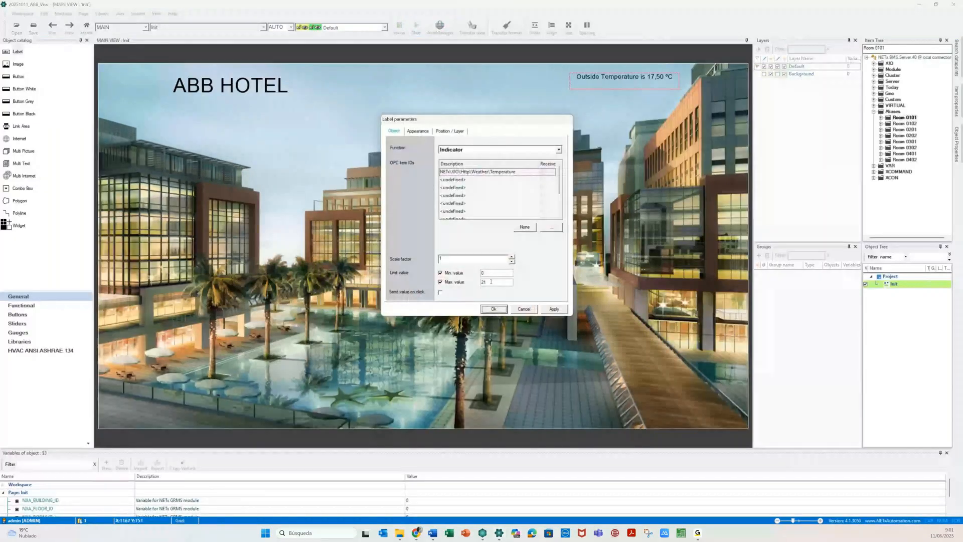
{"action": "left_click", "coordinate": [491, 282]}
{"action": "left_click_drag", "start_coordinate": [491, 282], "coordinate": [461, 292]}
{"action": "type", "text": "17"}
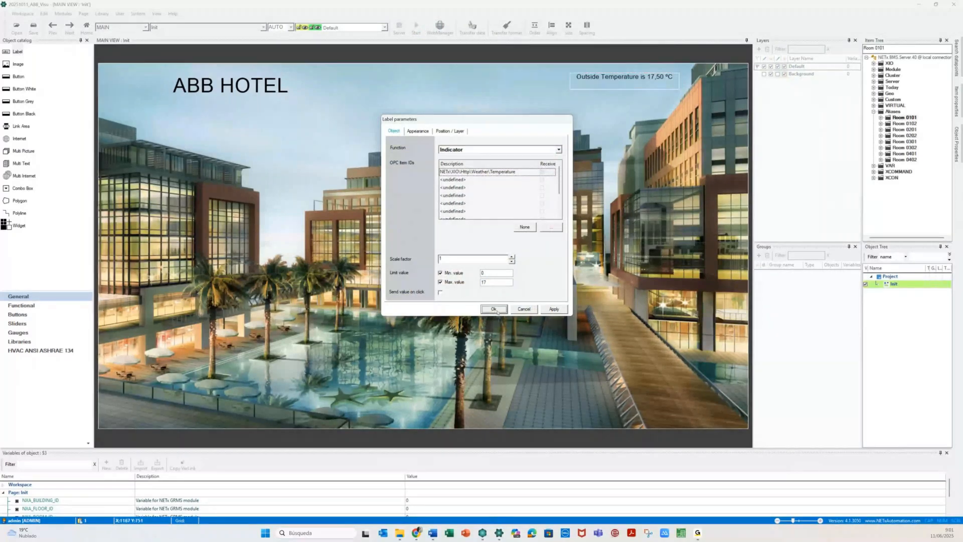
{"action": "left_click", "coordinate": [494, 309]}
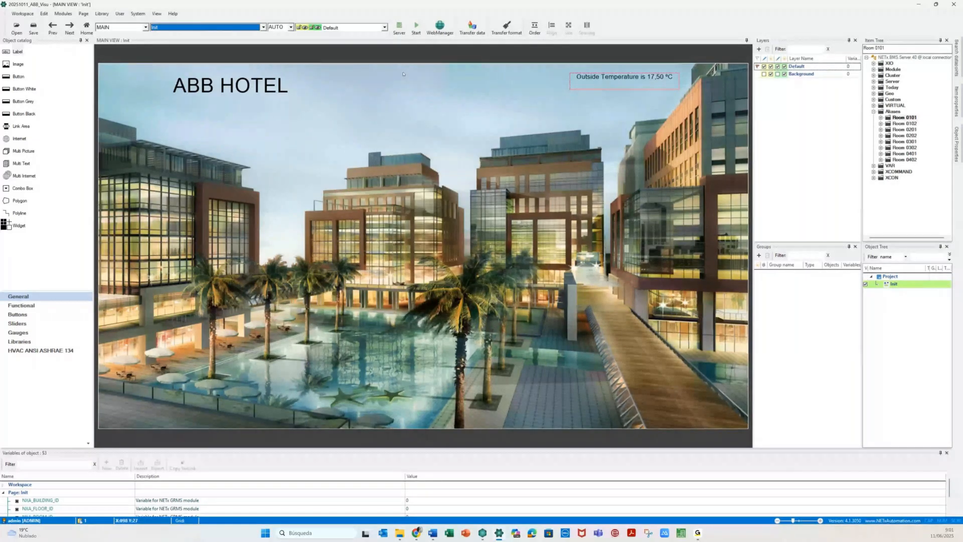
- Rerun the page with F5 to see the label turn red past its limit, then stop runtime
{"action": "key", "text": "F5"}
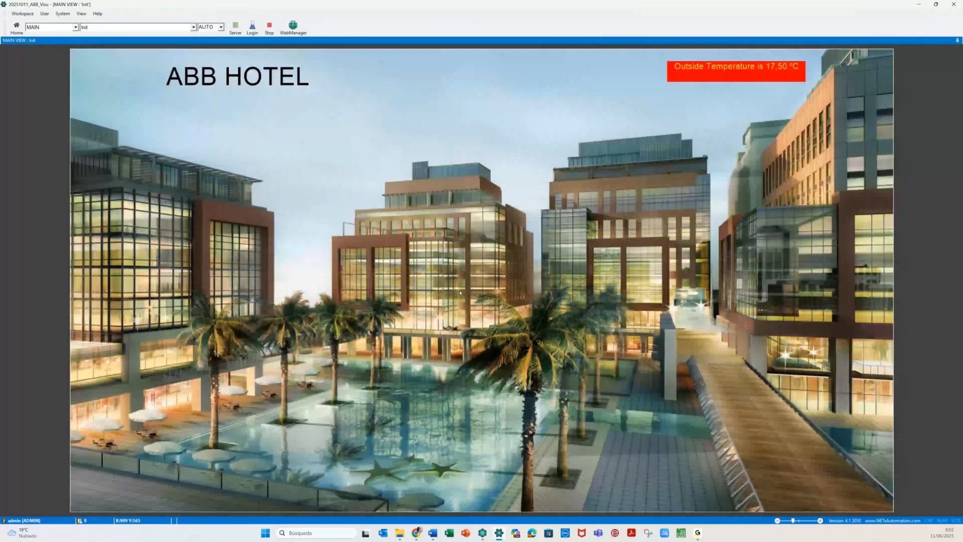
{"action": "left_click", "coordinate": [268, 27]}
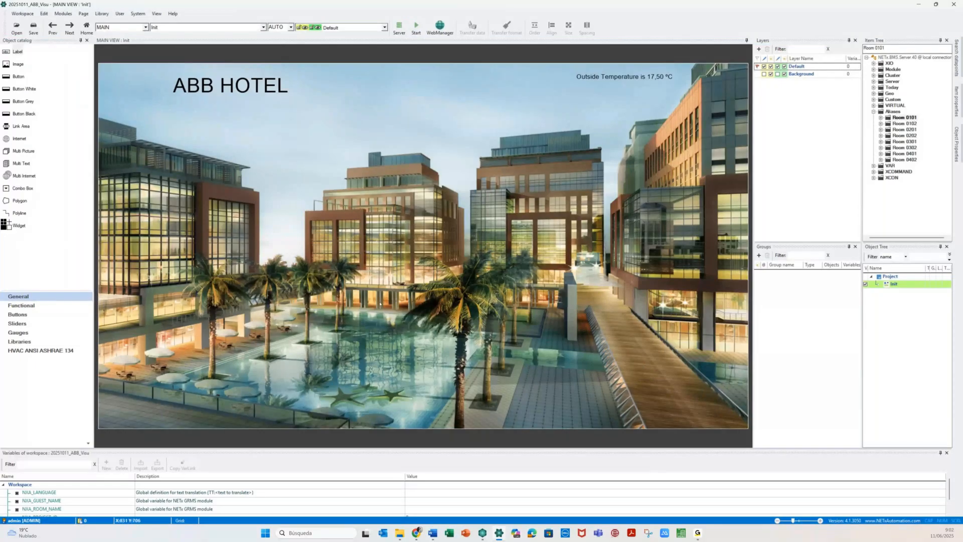
{"action": "left_click", "coordinate": [7, 79]}
{"action": "left_click", "coordinate": [37, 260]}
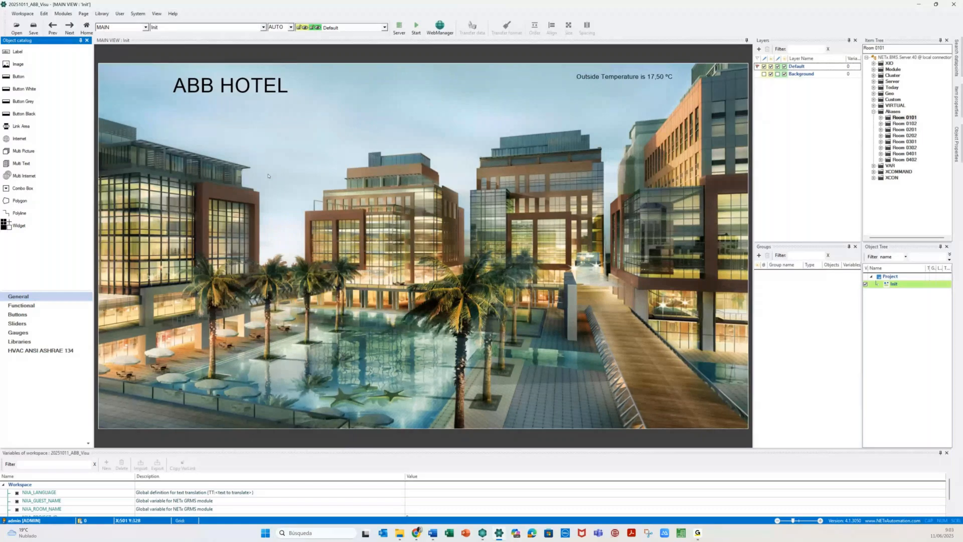
- Place a Round LED from the Buttons objects near the top of the page and shrink it
{"action": "left_click", "coordinate": [48, 306]}
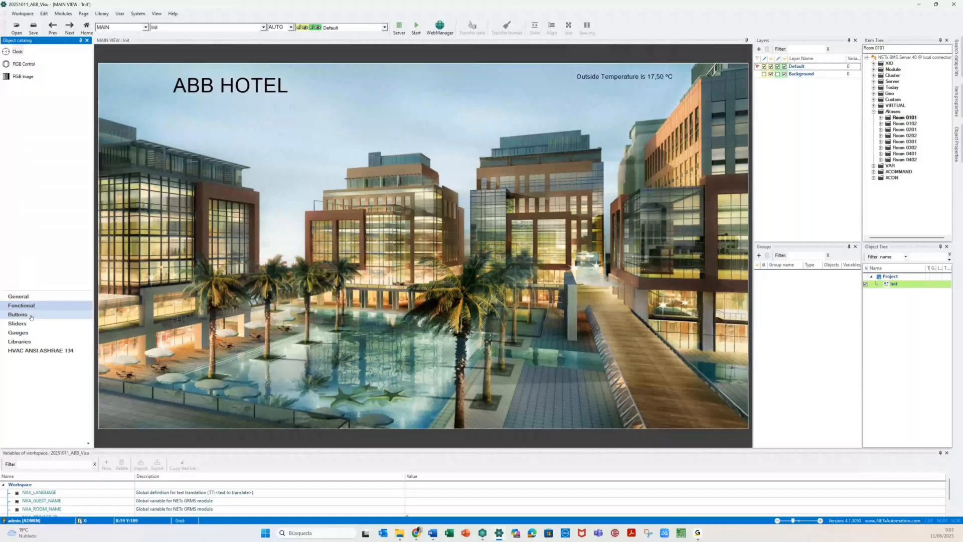
{"action": "left_click", "coordinate": [31, 316]}
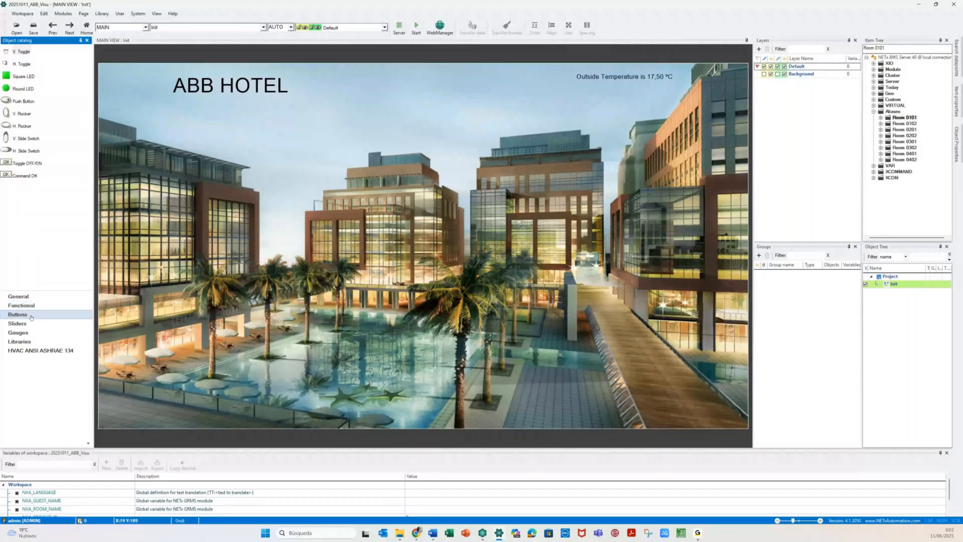
{"action": "left_click", "coordinate": [33, 306]}
{"action": "left_click", "coordinate": [31, 316]}
{"action": "left_click_drag", "start_coordinate": [6, 88], "coordinate": [416, 106]}
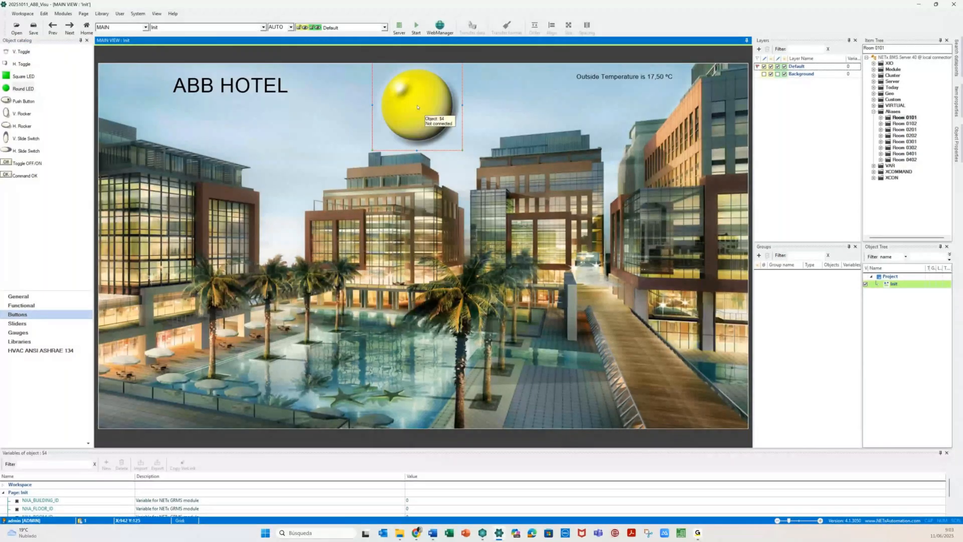
{"action": "left_click_drag", "start_coordinate": [417, 107], "coordinate": [455, 141]}
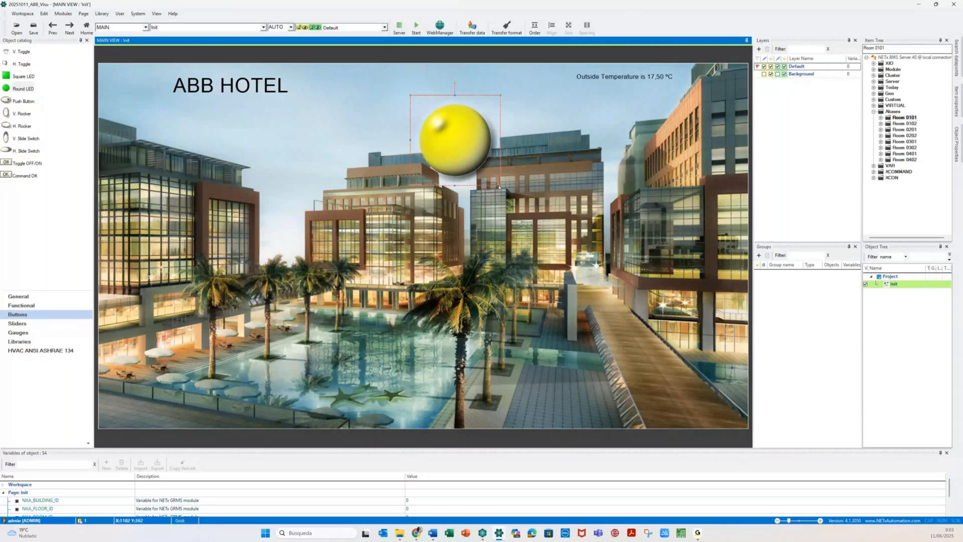
{"action": "left_click_drag", "start_coordinate": [499, 187], "coordinate": [452, 137]}
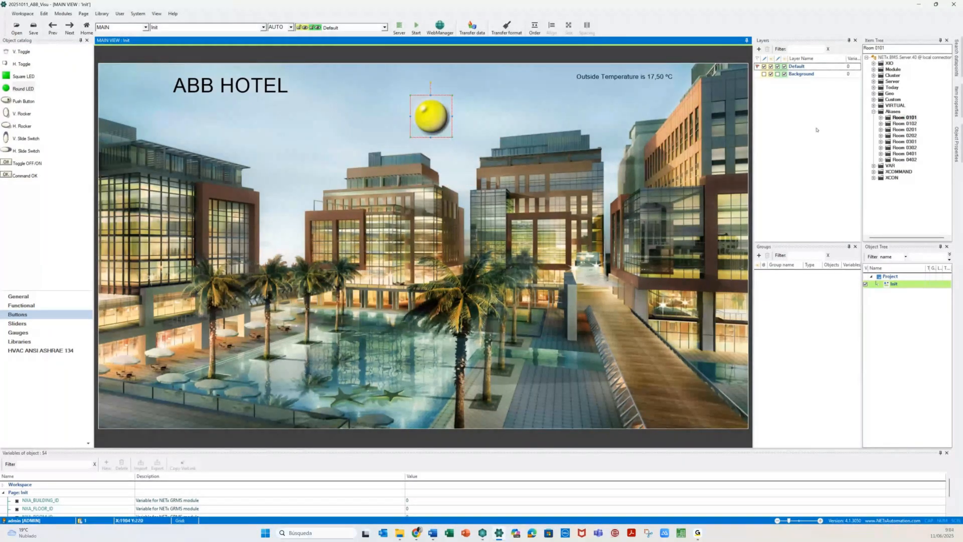
- Link Room 0101's CENTRAL OFF item to the LED and open its button parameters
{"action": "left_click", "coordinate": [881, 118]}
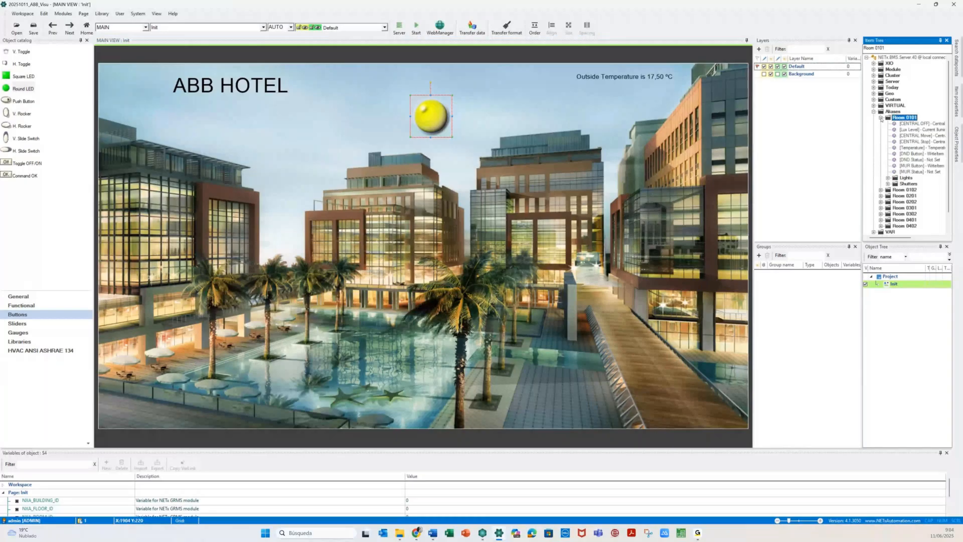
{"action": "left_click_drag", "start_coordinate": [909, 124], "coordinate": [432, 117]}
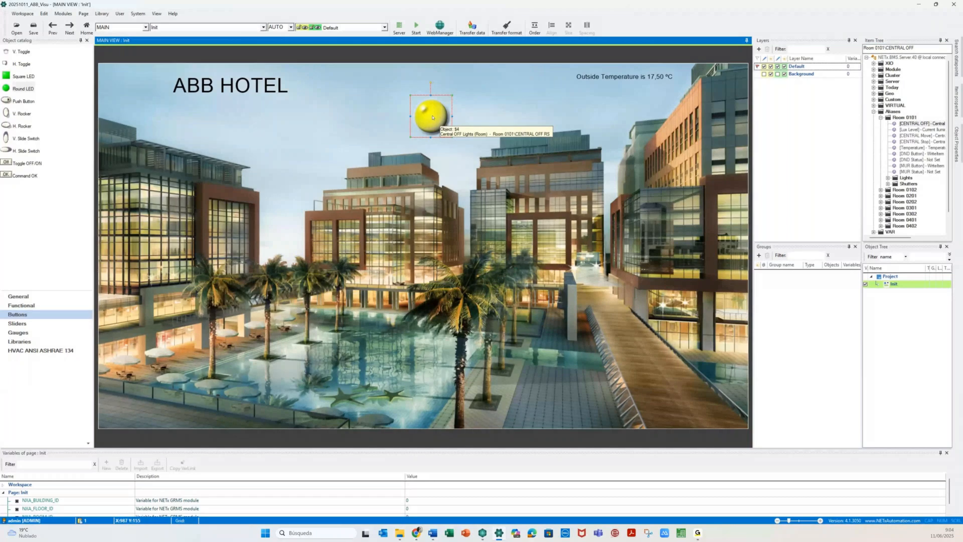
{"action": "left_click", "coordinate": [433, 117]}
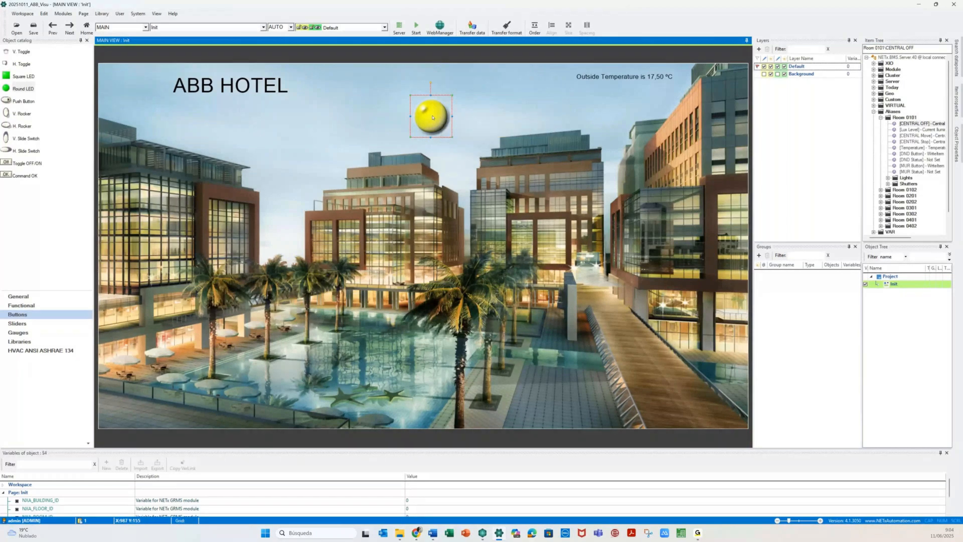
{"action": "double_click", "coordinate": [433, 117]}
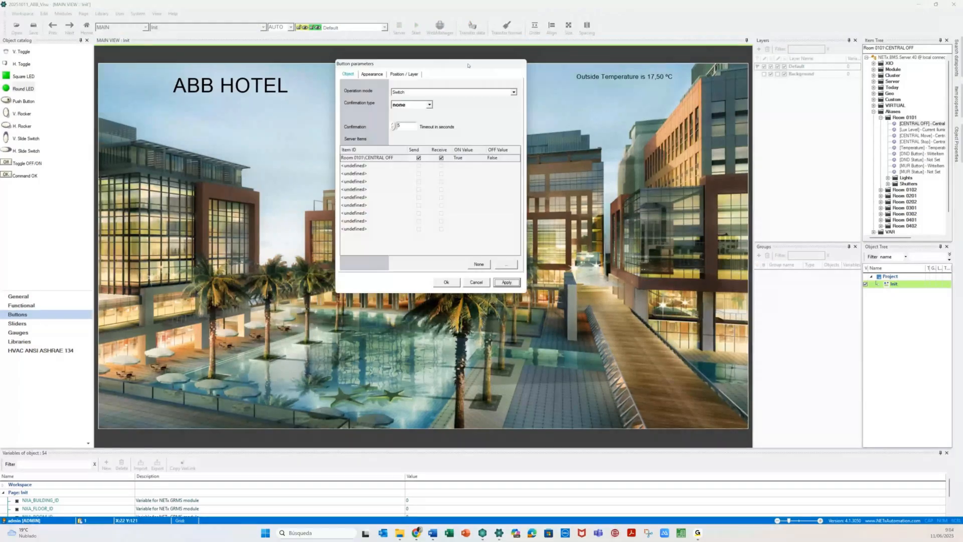
- Confirm the LED's Switch-mode button parameters and start the runtime
{"action": "left_click_drag", "start_coordinate": [468, 65], "coordinate": [664, 135]}
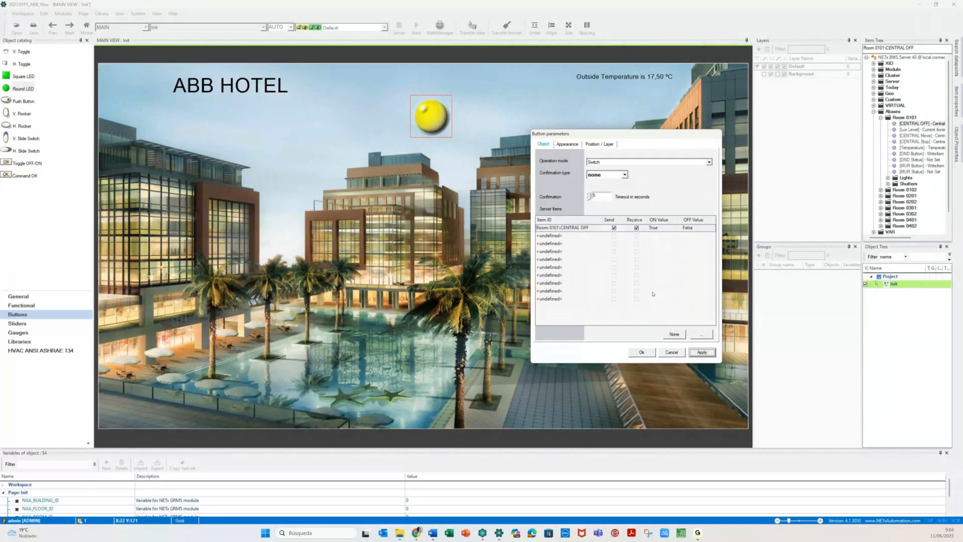
{"action": "left_click", "coordinate": [366, 281]}
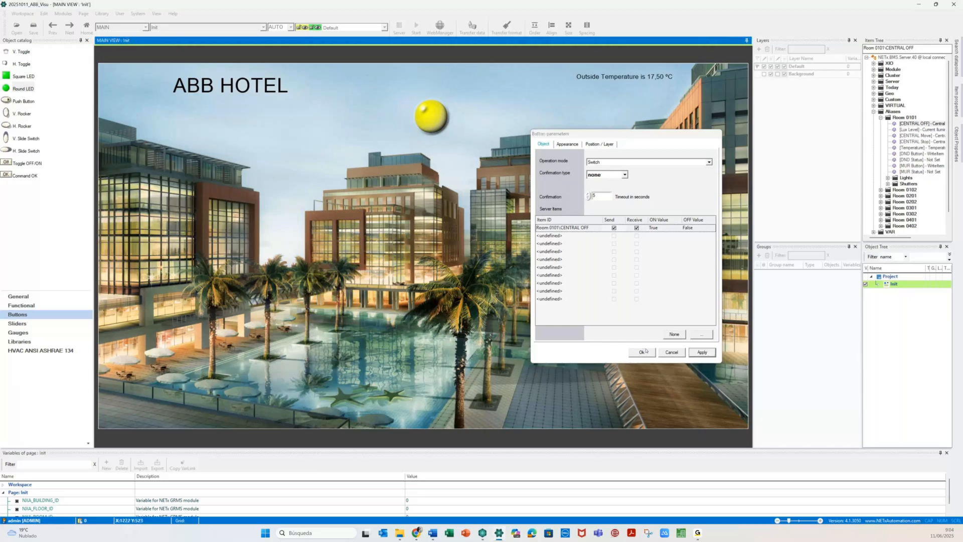
{"action": "left_click", "coordinate": [645, 352]}
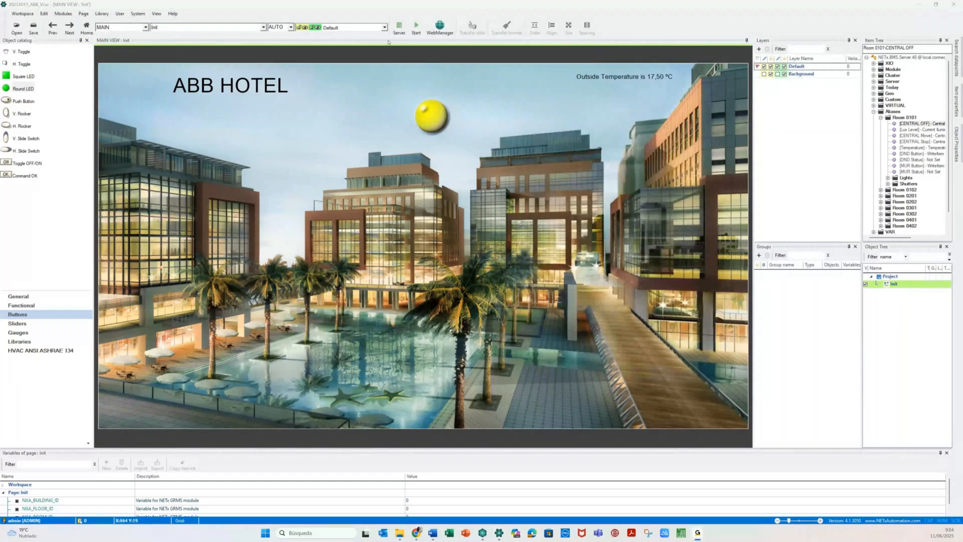
{"action": "left_click", "coordinate": [418, 25]}
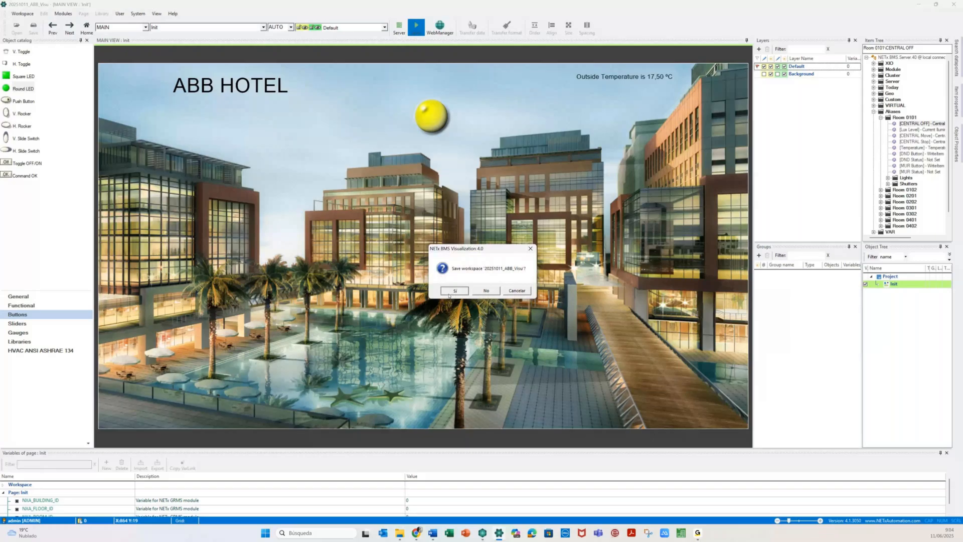
- Save the workspace, toggle the LED on and off in runtime, then stop runtime
{"action": "left_click", "coordinate": [449, 291]}
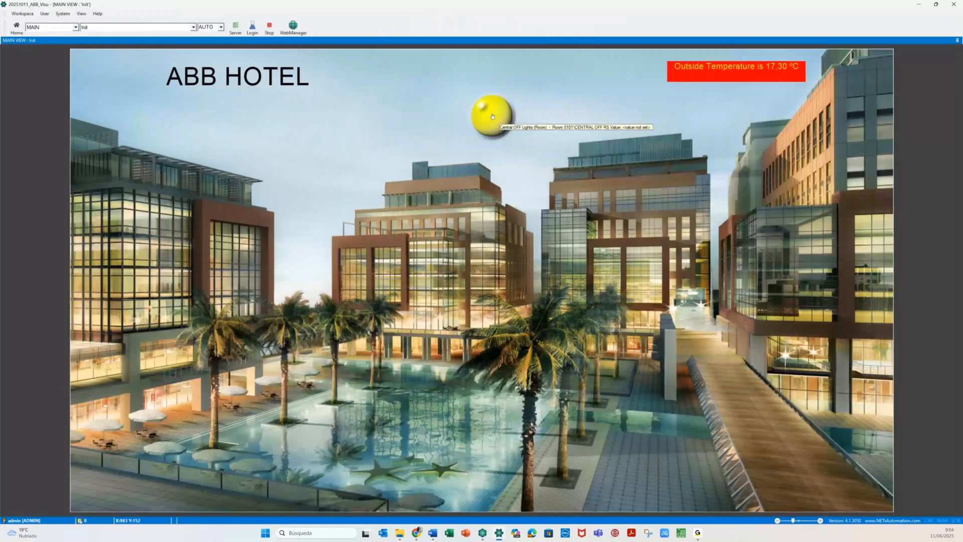
{"action": "left_click", "coordinate": [492, 116]}
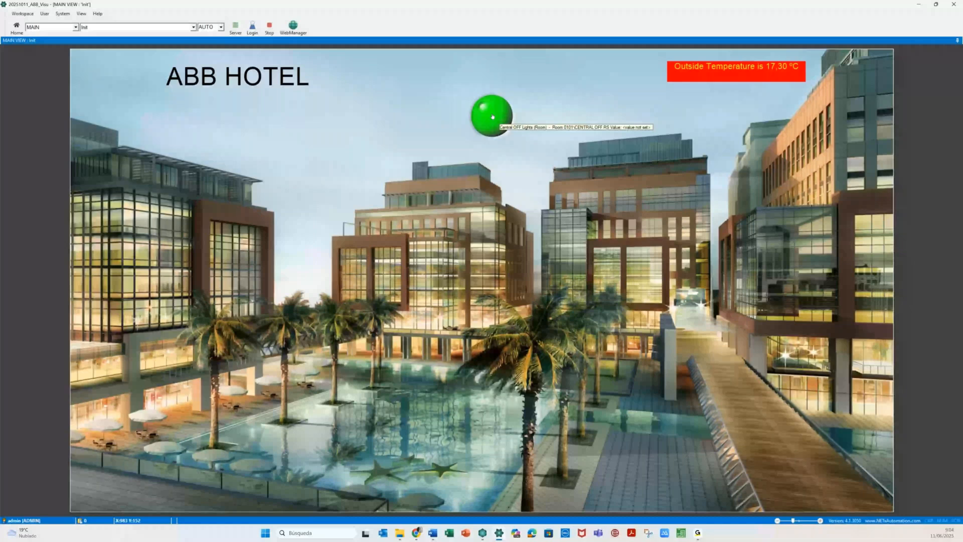
{"action": "left_click", "coordinate": [492, 117]}
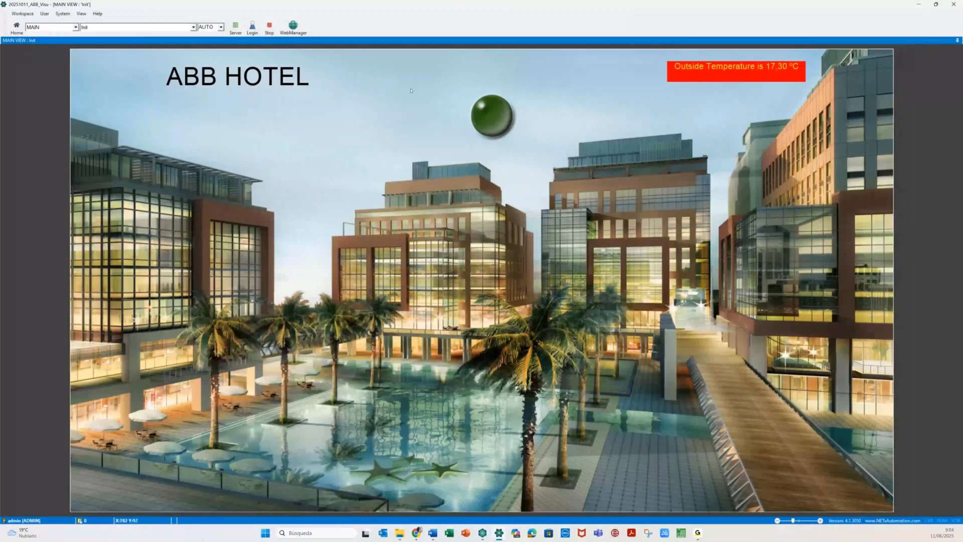
{"action": "left_click", "coordinate": [269, 28]}
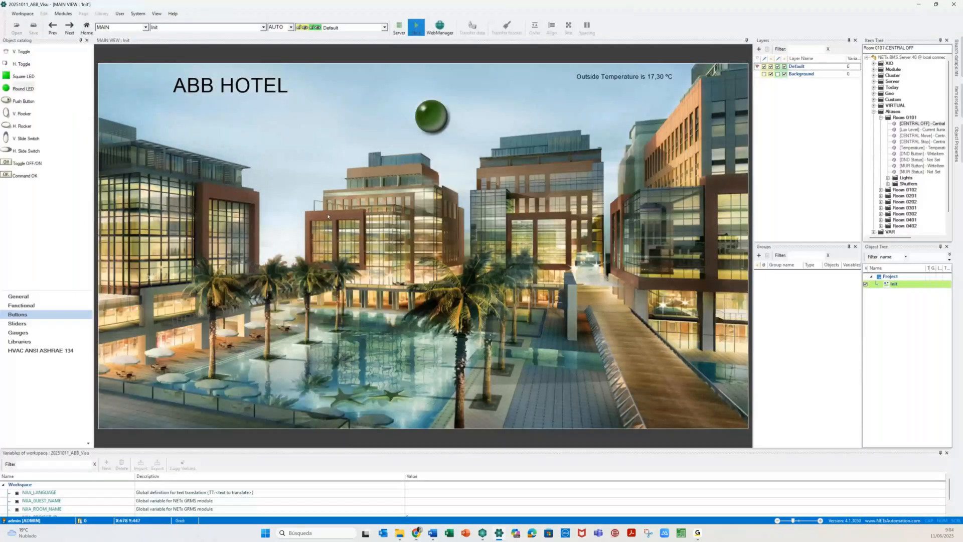
{"action": "left_click", "coordinate": [17, 324]}
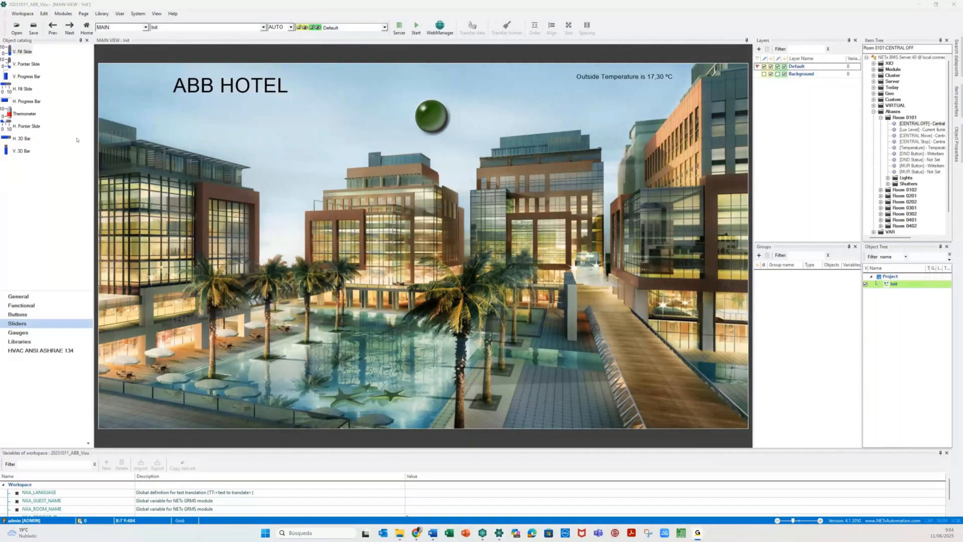
- Show Libraries and expand NETx Metering, Style Beige, Demo Shopping Mall and Geo libraries
{"action": "left_click", "coordinate": [20, 341]}
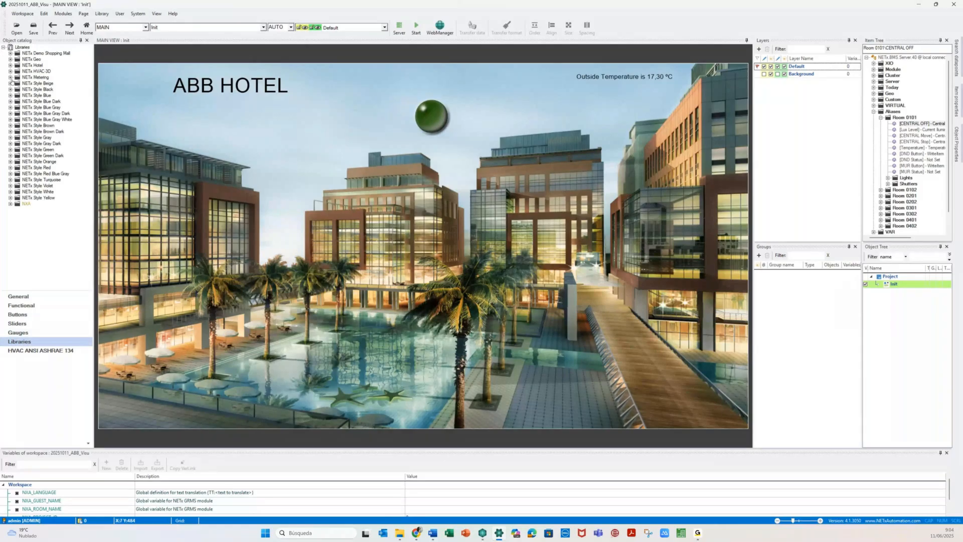
{"action": "left_click", "coordinate": [10, 78]}
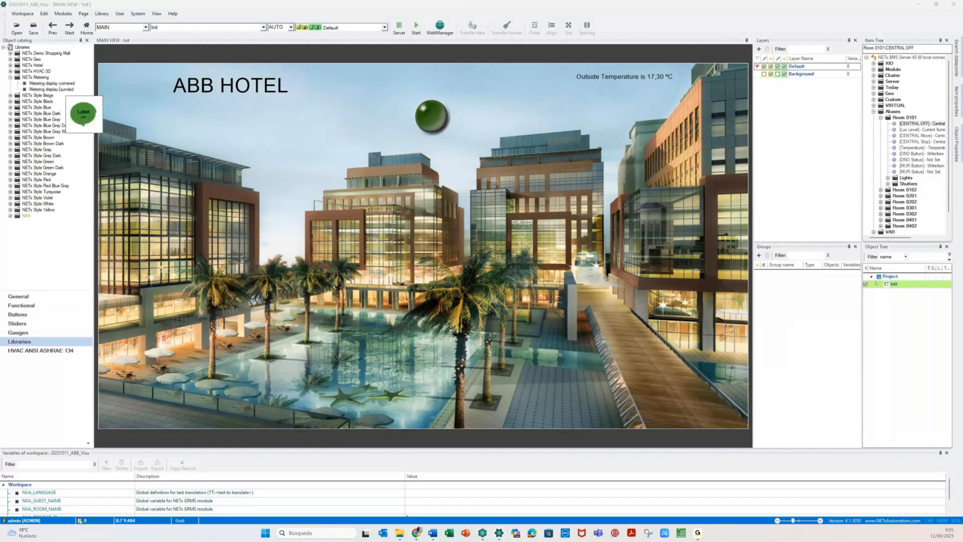
{"action": "double_click", "coordinate": [50, 96]}
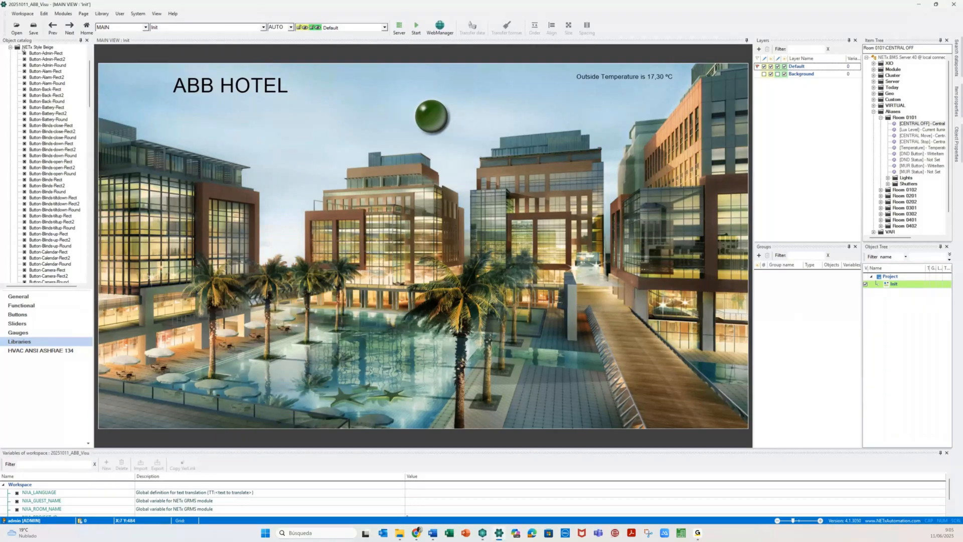
{"action": "left_click", "coordinate": [11, 47]}
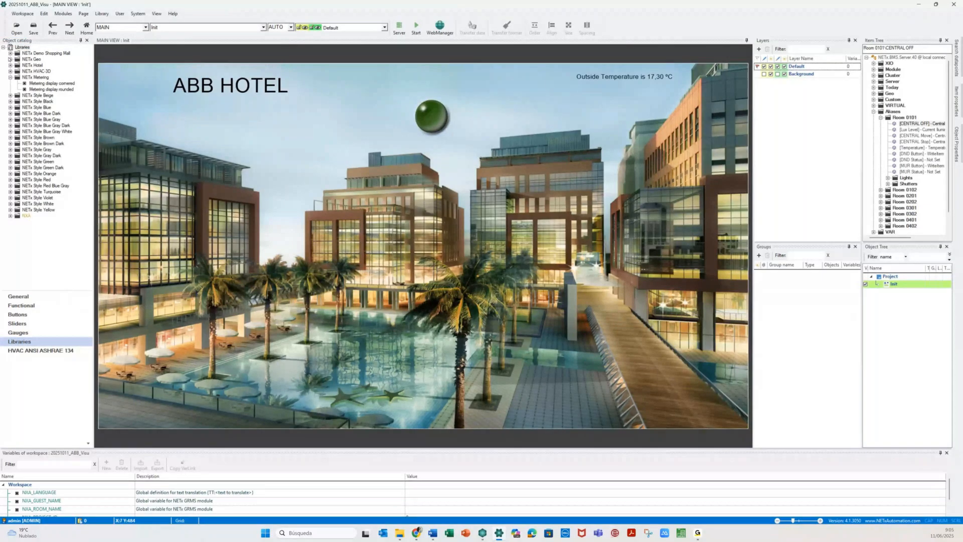
{"action": "left_click", "coordinate": [10, 54]}
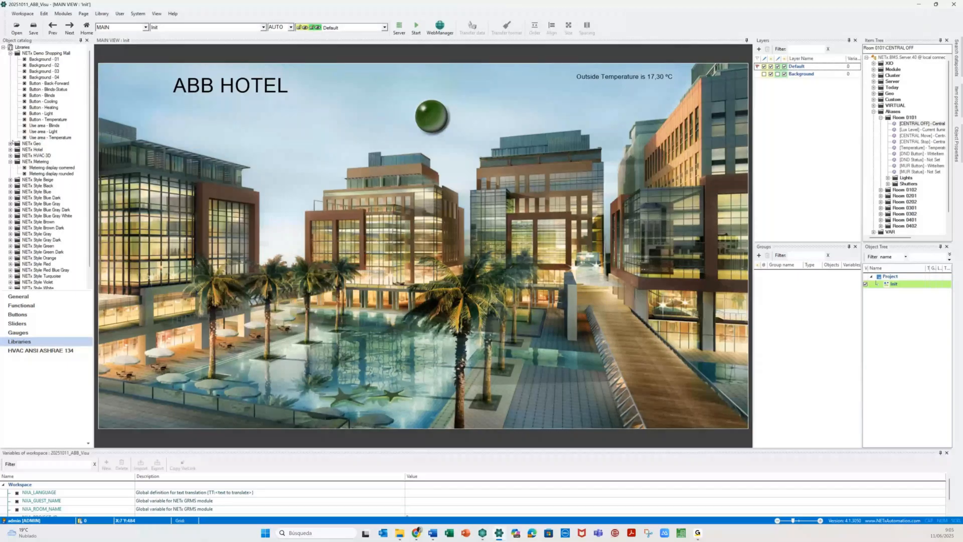
{"action": "left_click", "coordinate": [10, 144]}
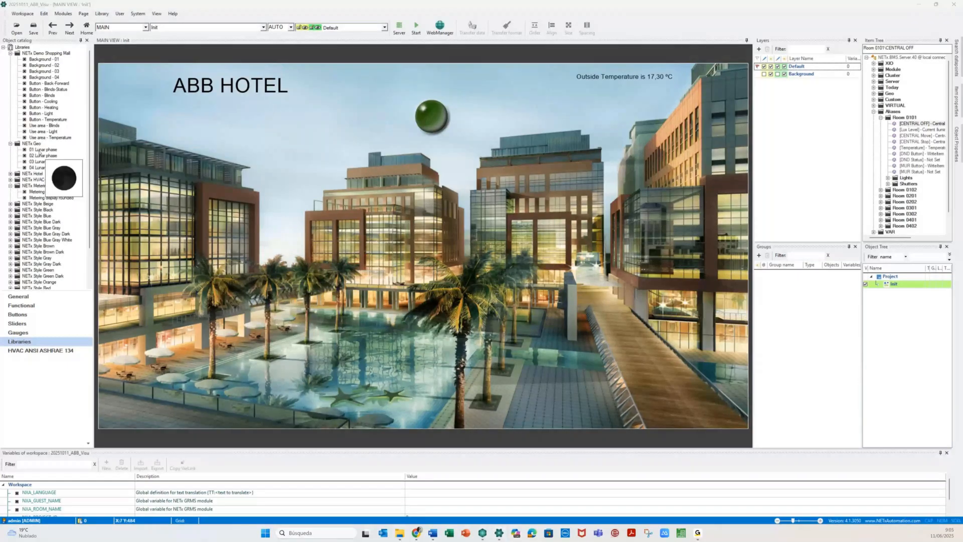
- Preview the NETx Hotel and HVAC-3D libraries, collapse them, and select the ABB HOTEL title
{"action": "double_click", "coordinate": [33, 173]}
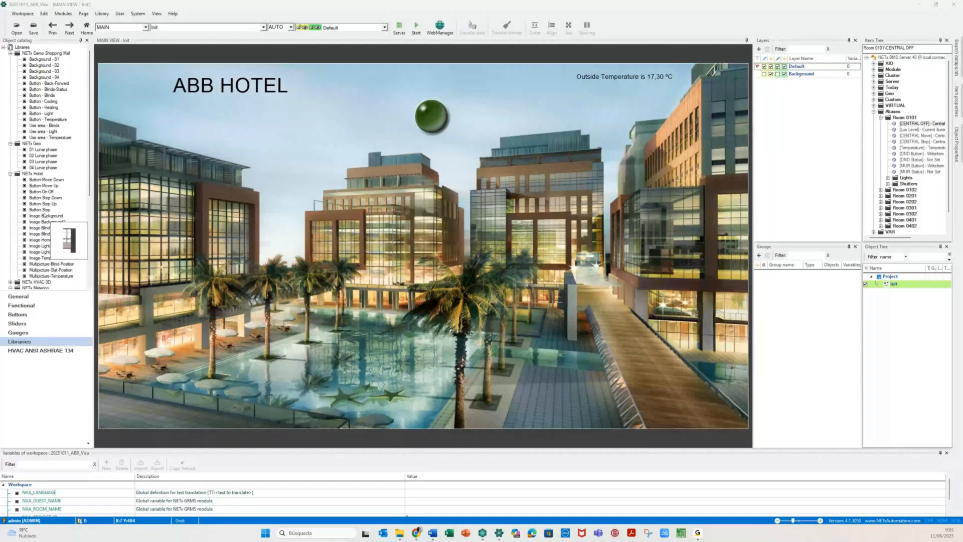
{"action": "double_click", "coordinate": [17, 173]}
{"action": "double_click", "coordinate": [17, 180]}
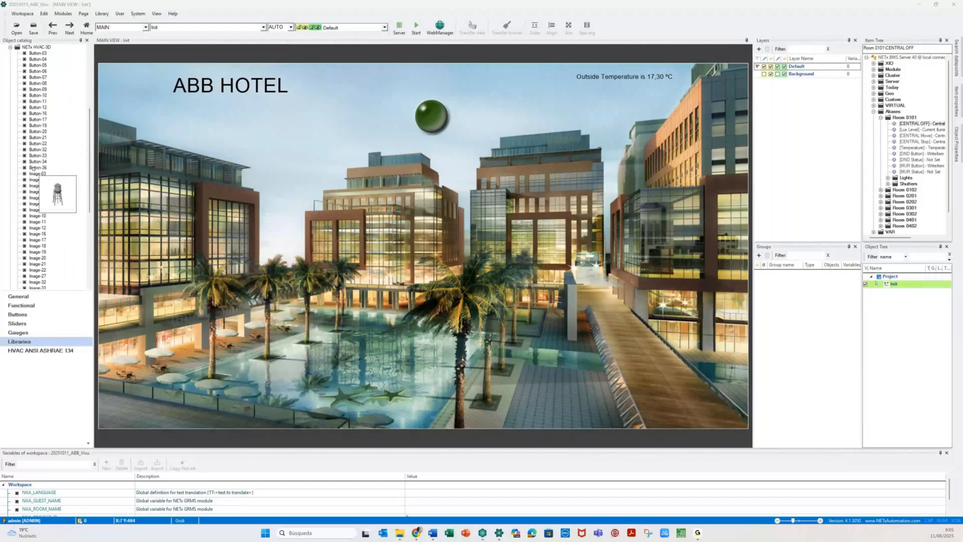
{"action": "left_click", "coordinate": [11, 144]}
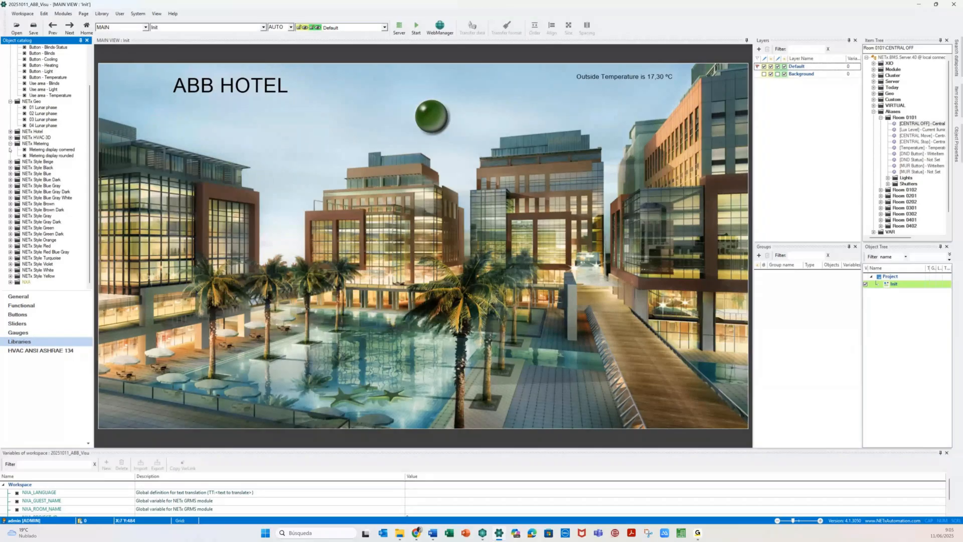
{"action": "left_click", "coordinate": [10, 144]}
{"action": "left_click", "coordinate": [289, 302]}
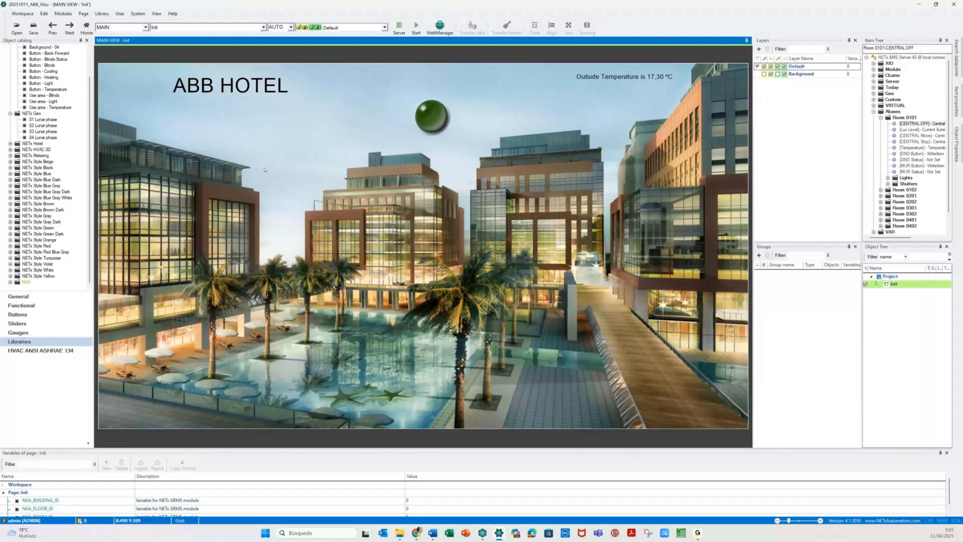
{"action": "left_click", "coordinate": [268, 88]}
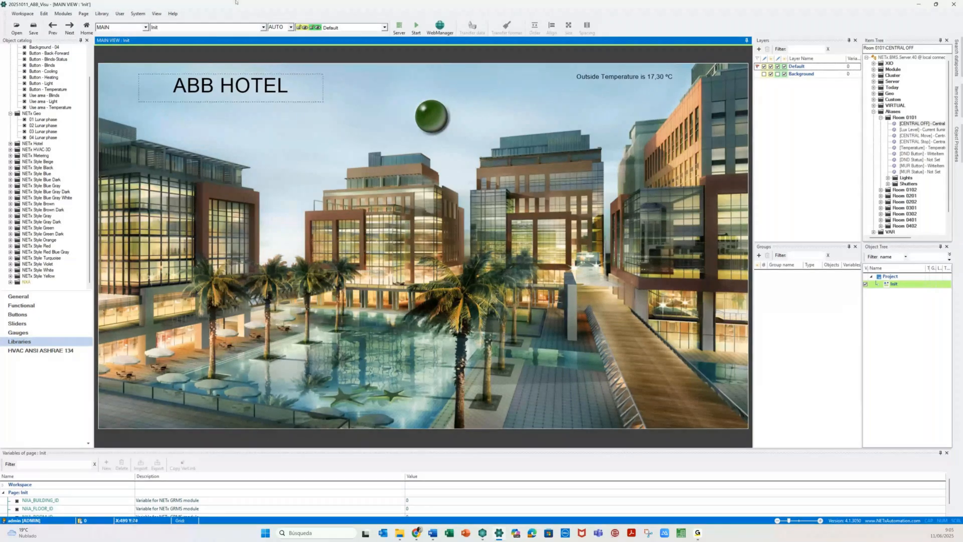